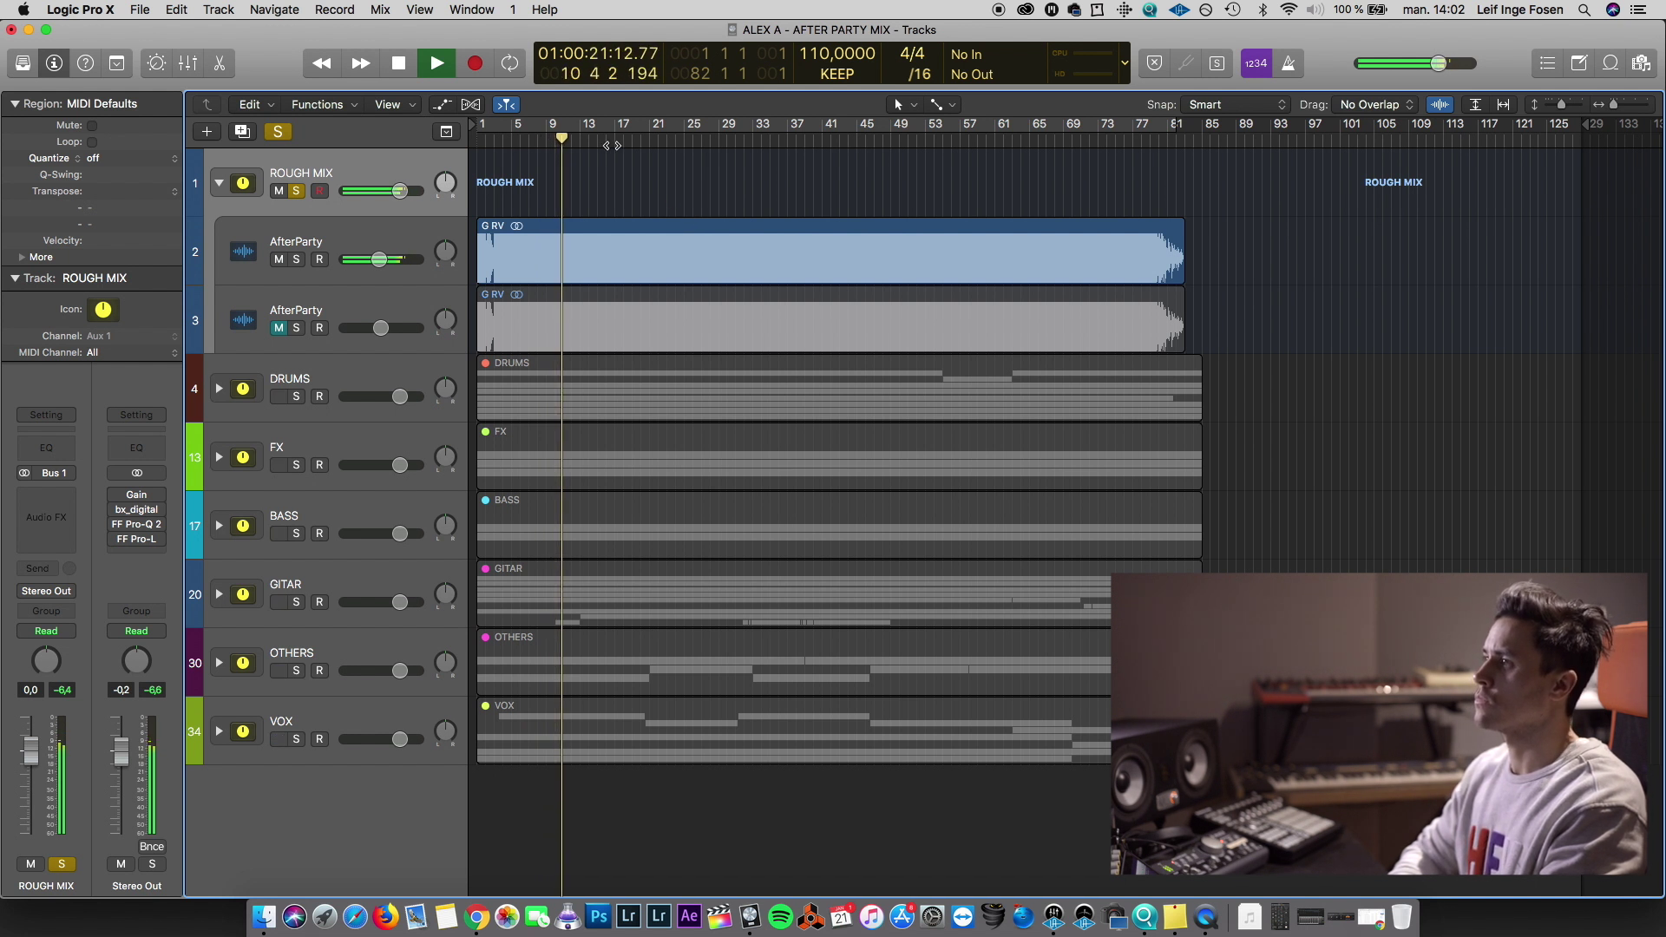
Stop the rough mix playback around bar 17 and turn off the enlarged waveform display
click(611, 144)
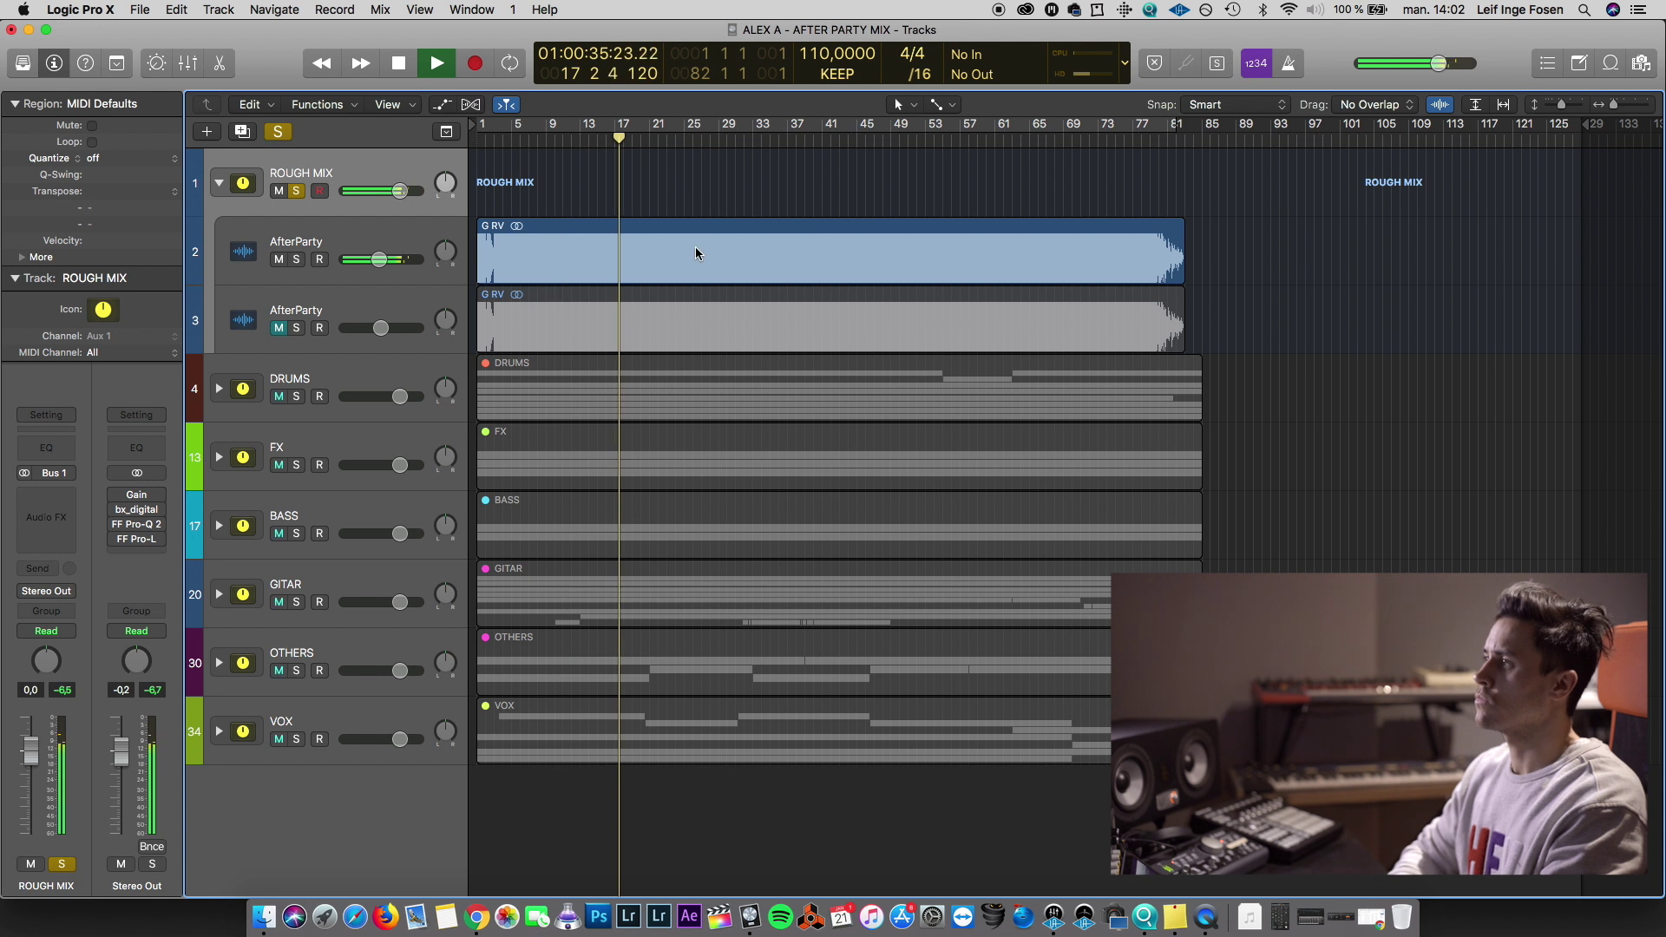
key(space)
ctrl+alt+click(661, 208)
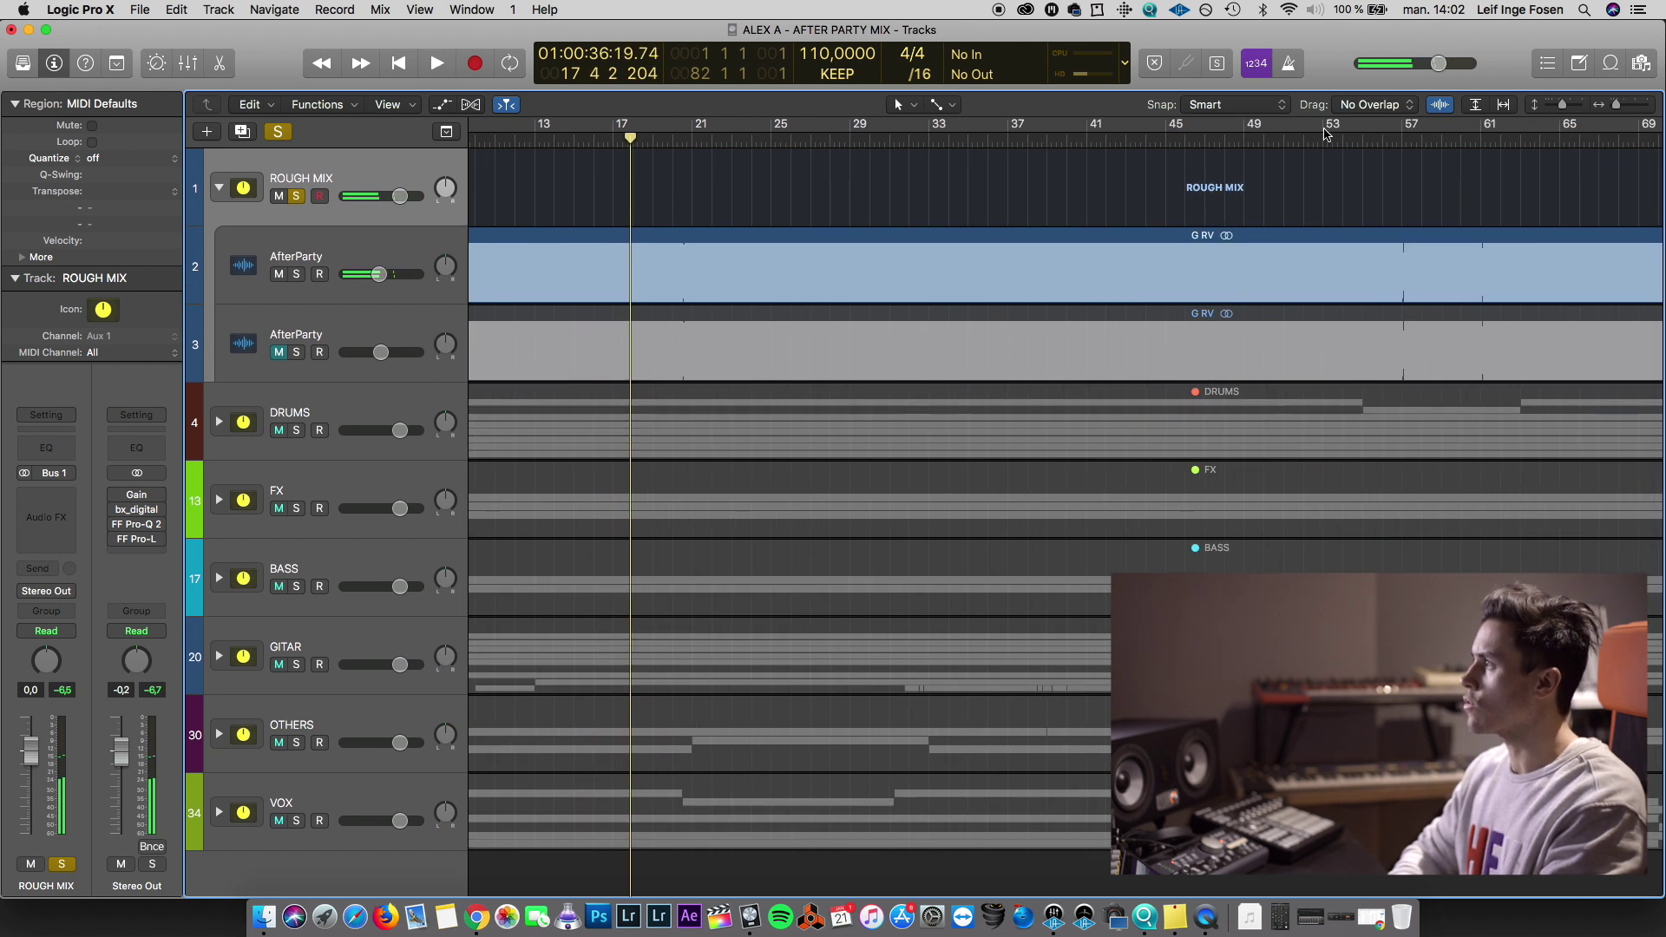
click(1438, 105)
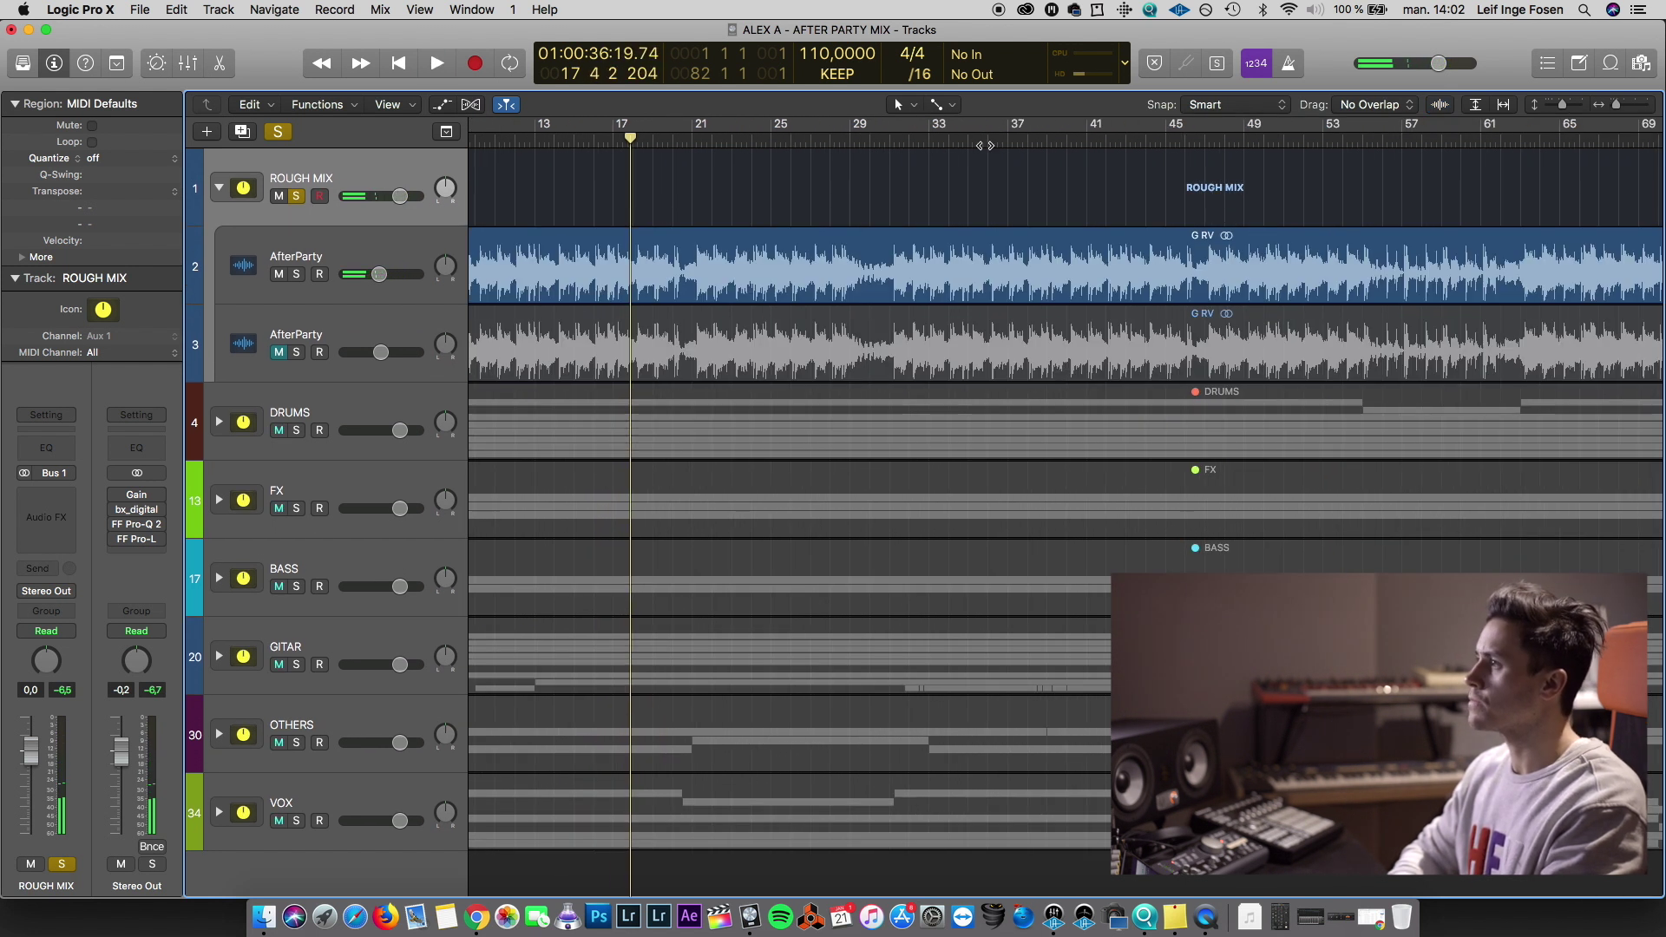
Show the whole arrangement and listen to the soloed rough mix from around bar 21
click(886, 150)
key(space)
ctrl+alt+click(1023, 193)
key(space)
click(704, 144)
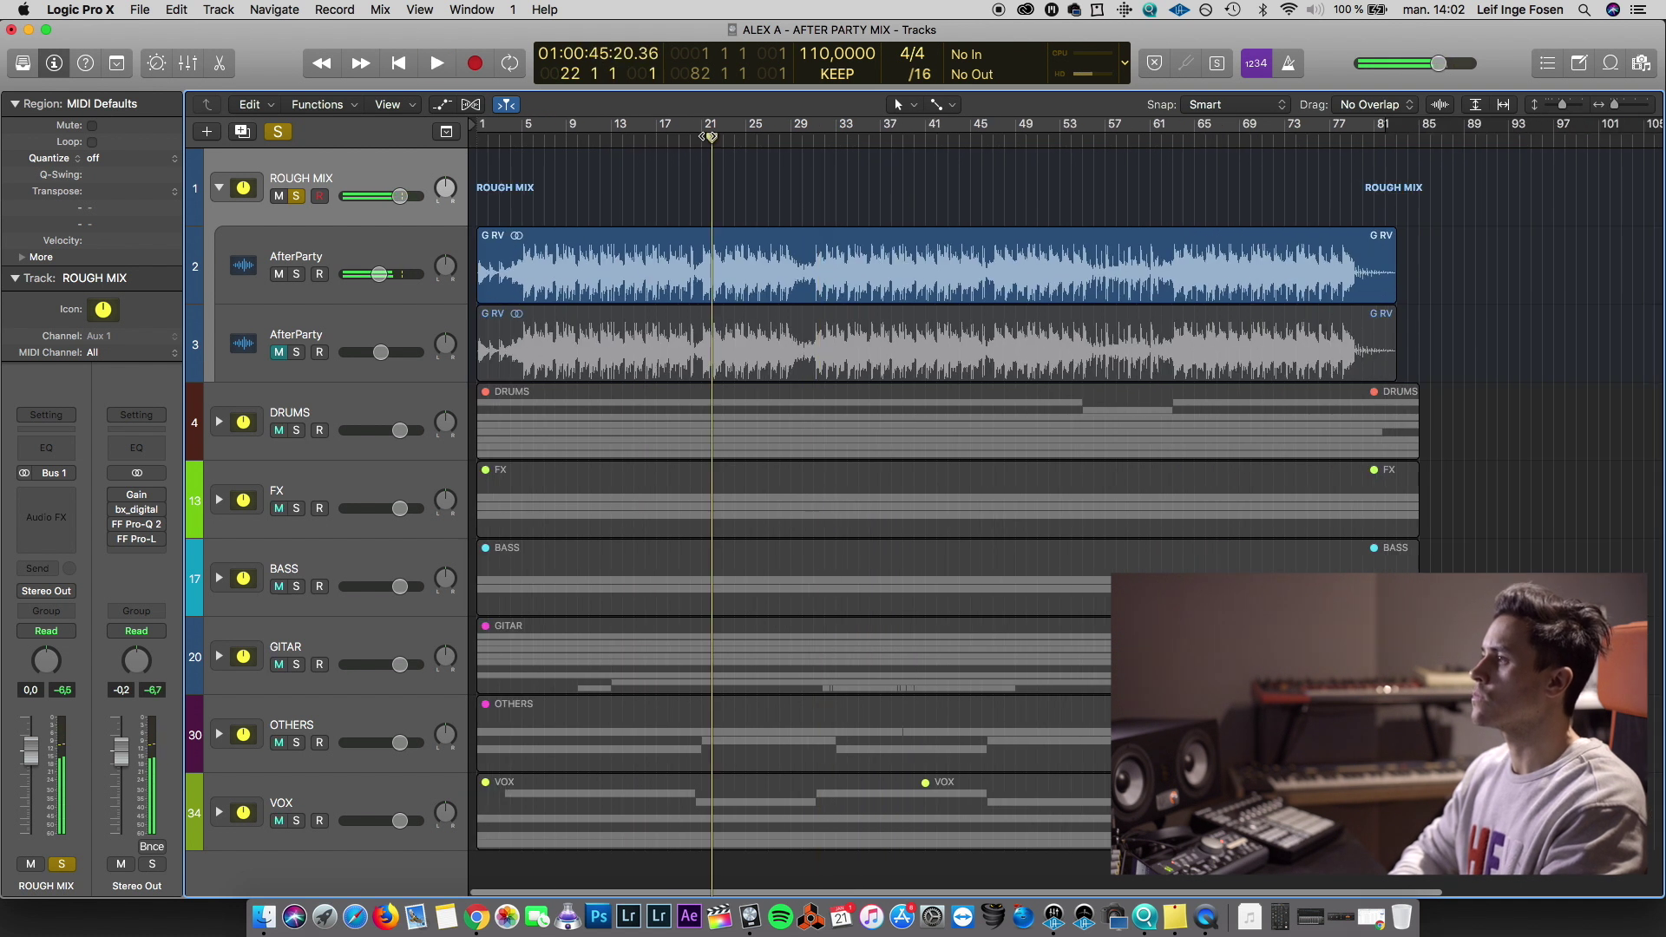
key(space)
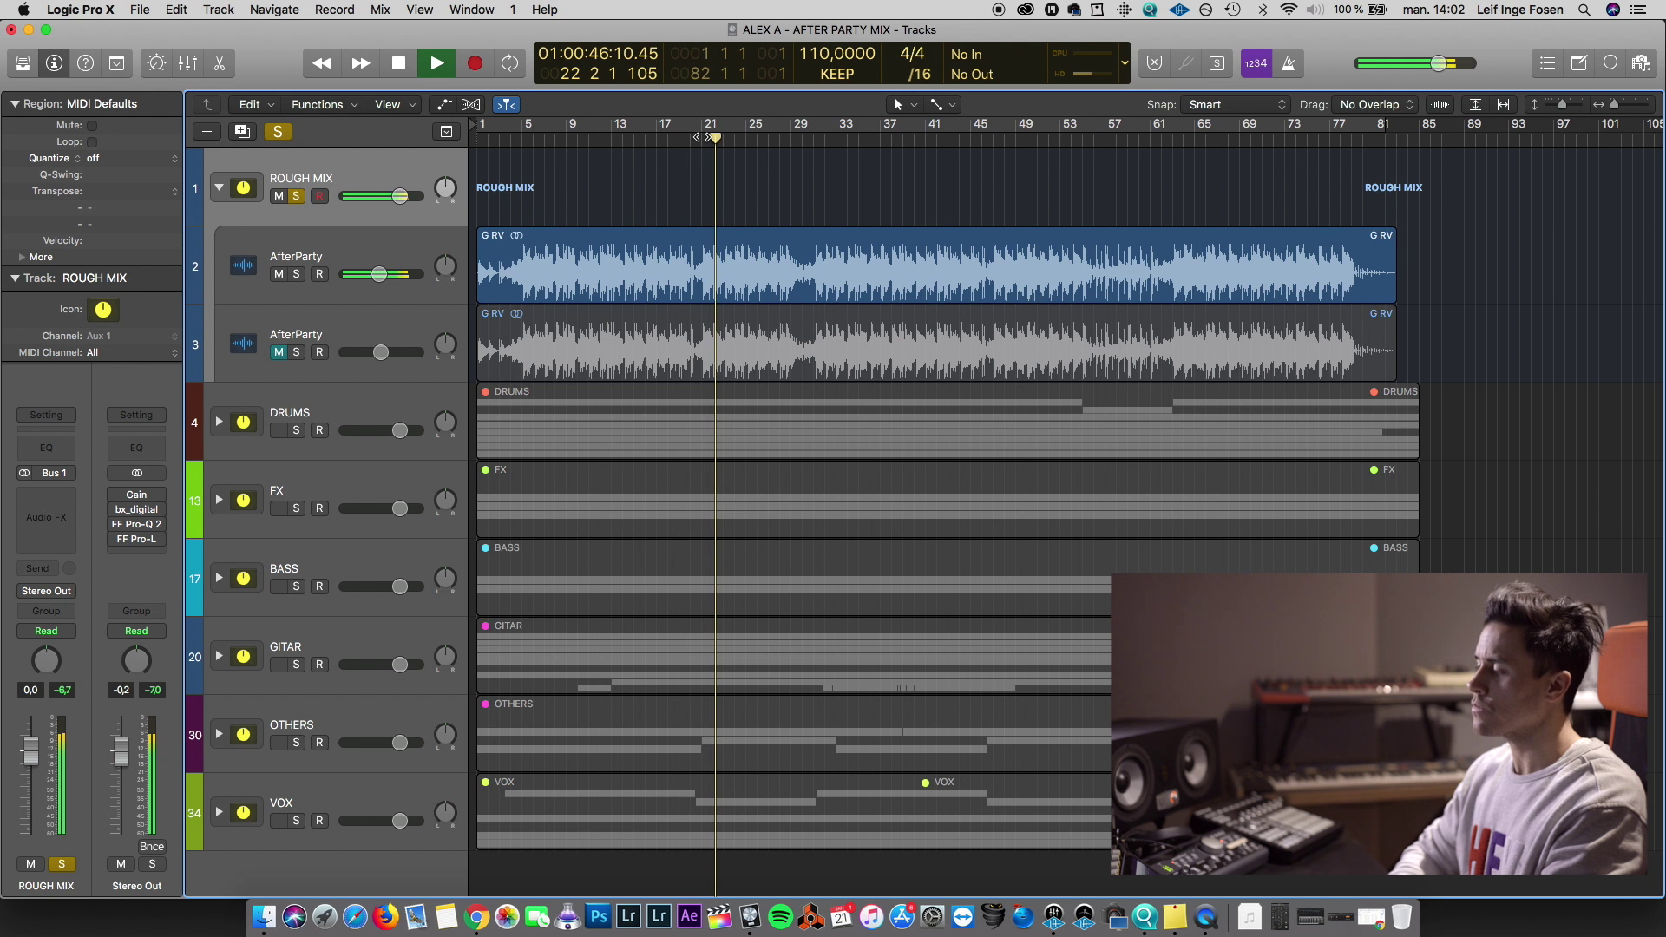
key(space)
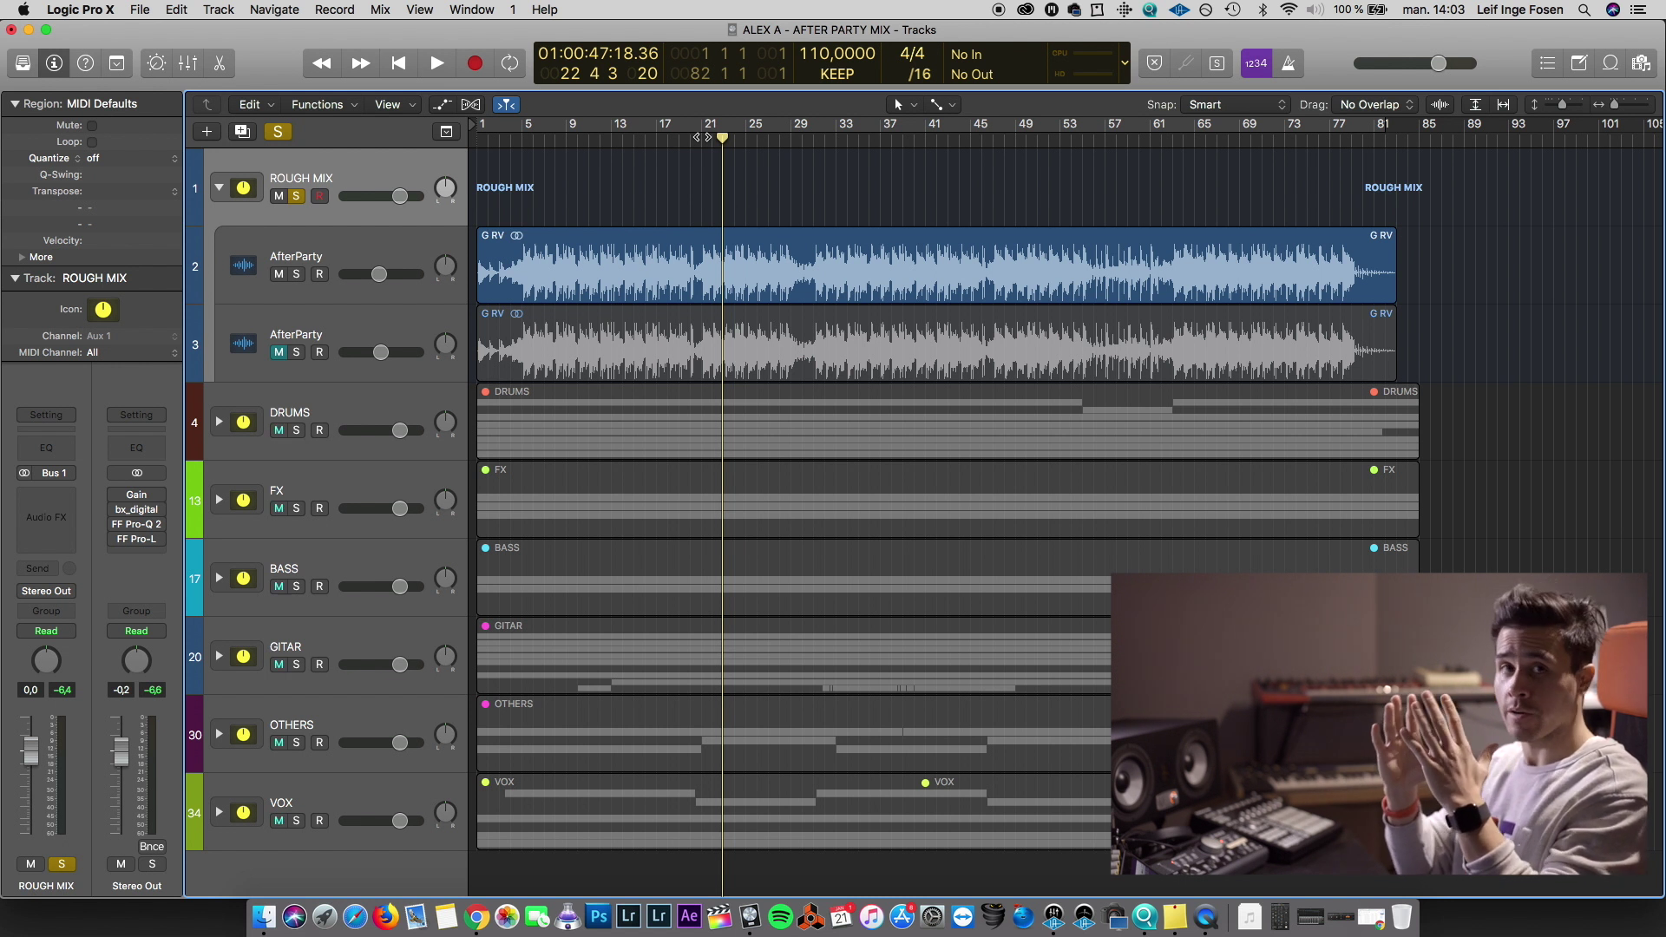
Listen to further sections of the soloed rough mix between about bars 23 and 29
key(space)
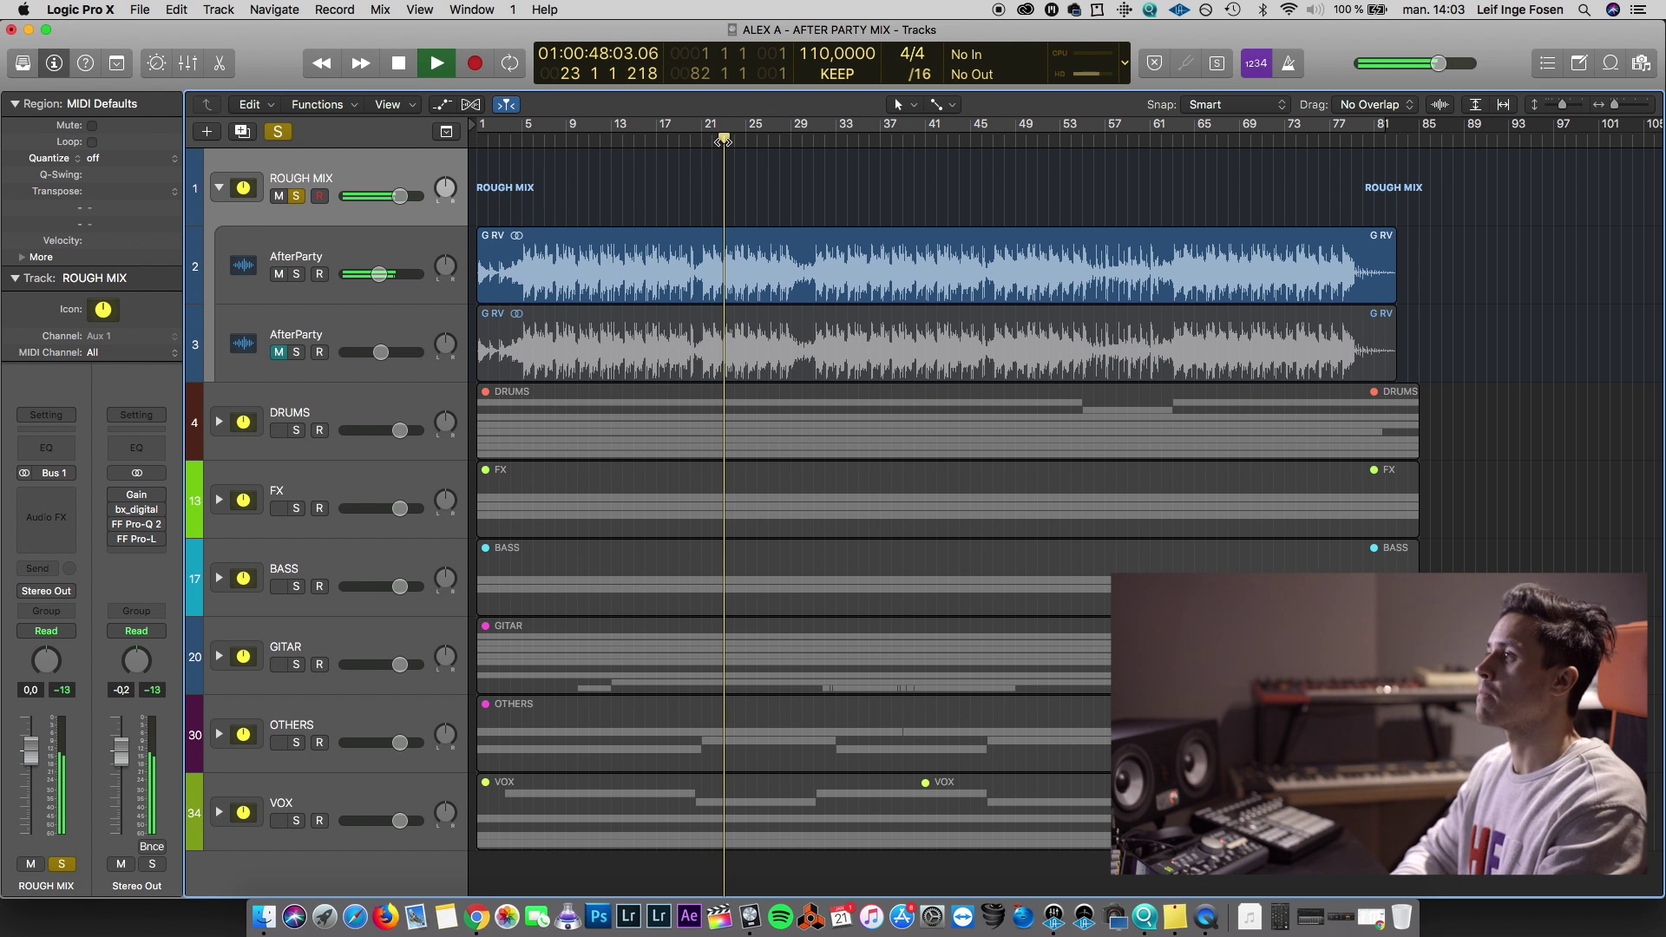
key(space)
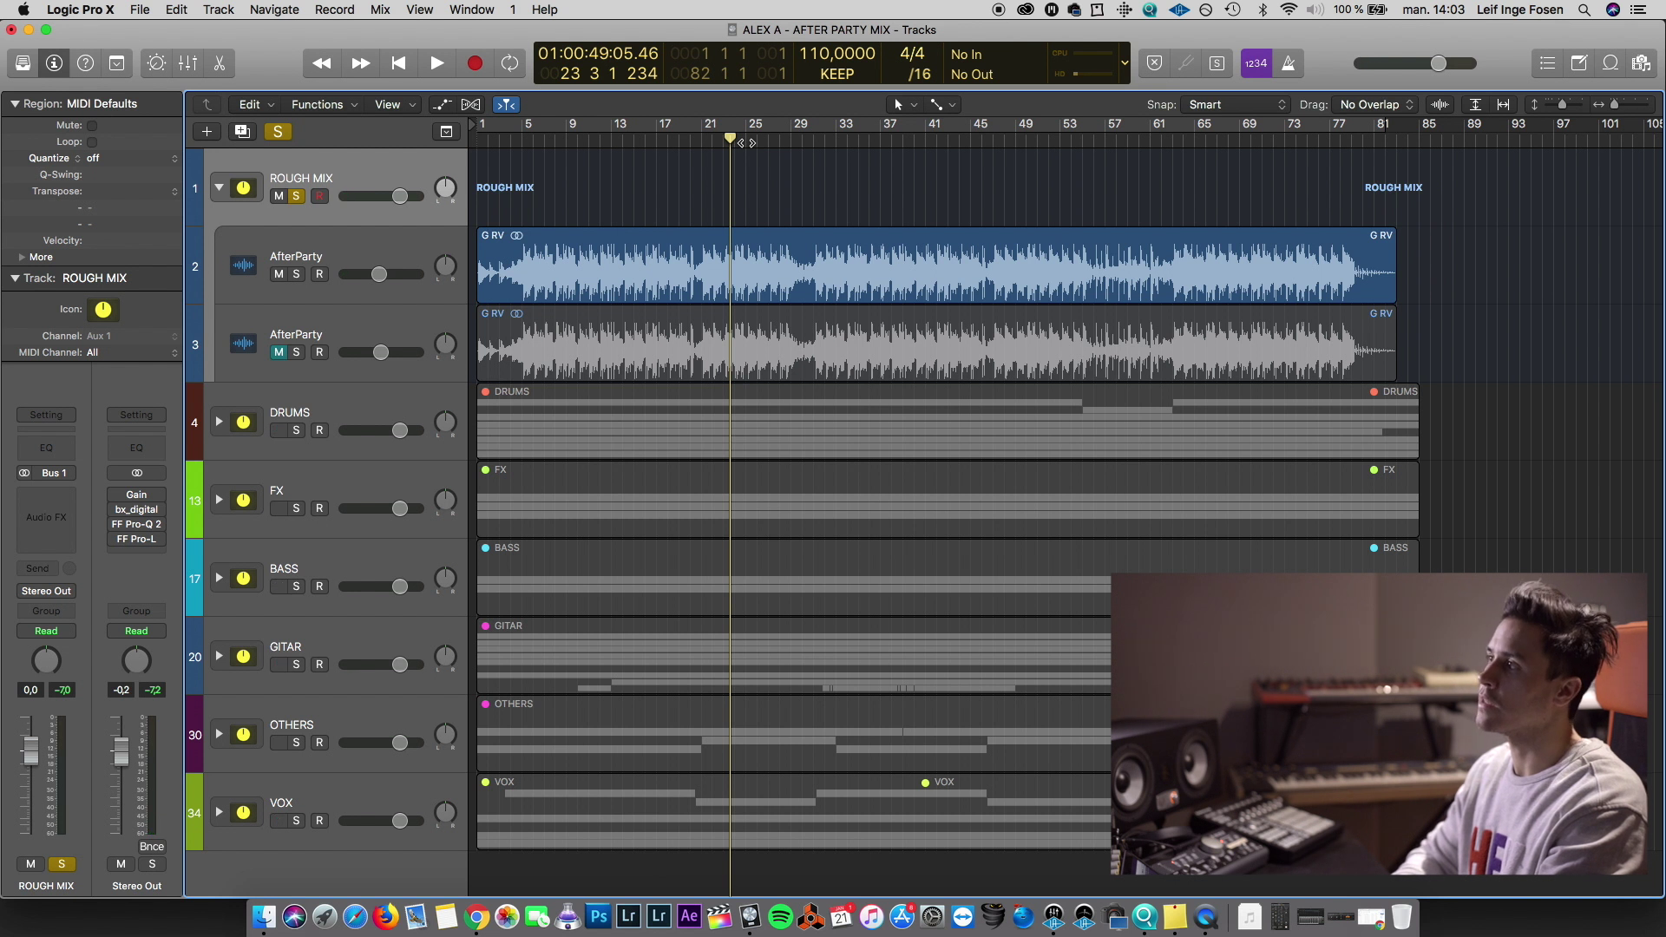
drag(745, 141, 722, 141)
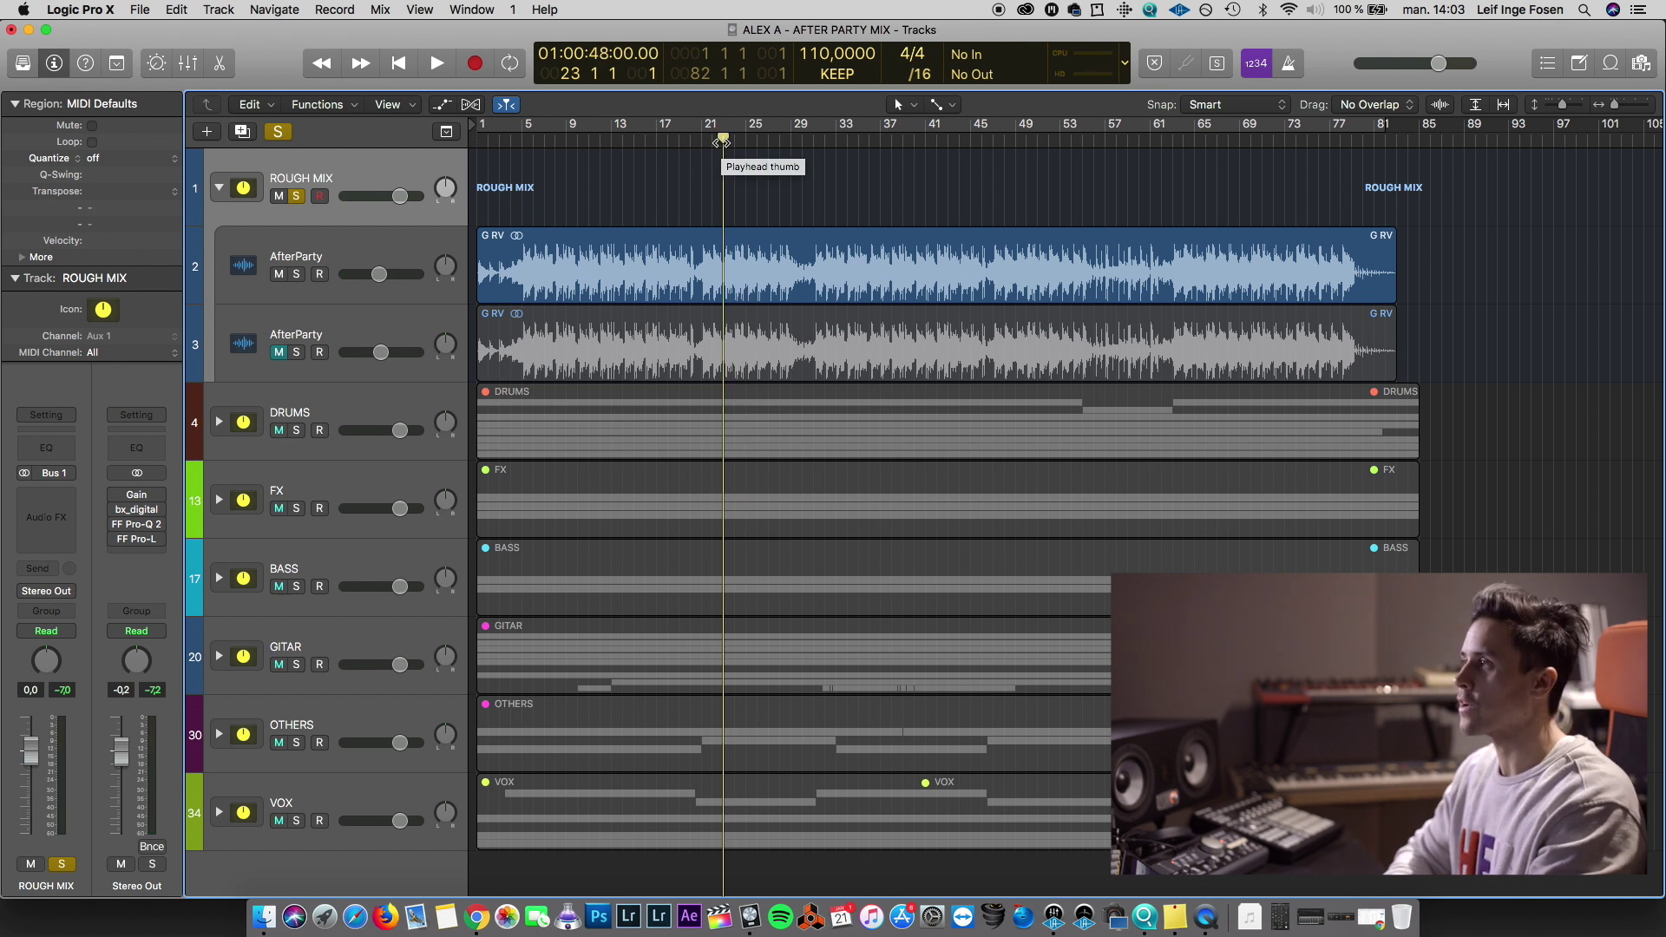
drag(722, 141, 744, 141)
key(space)
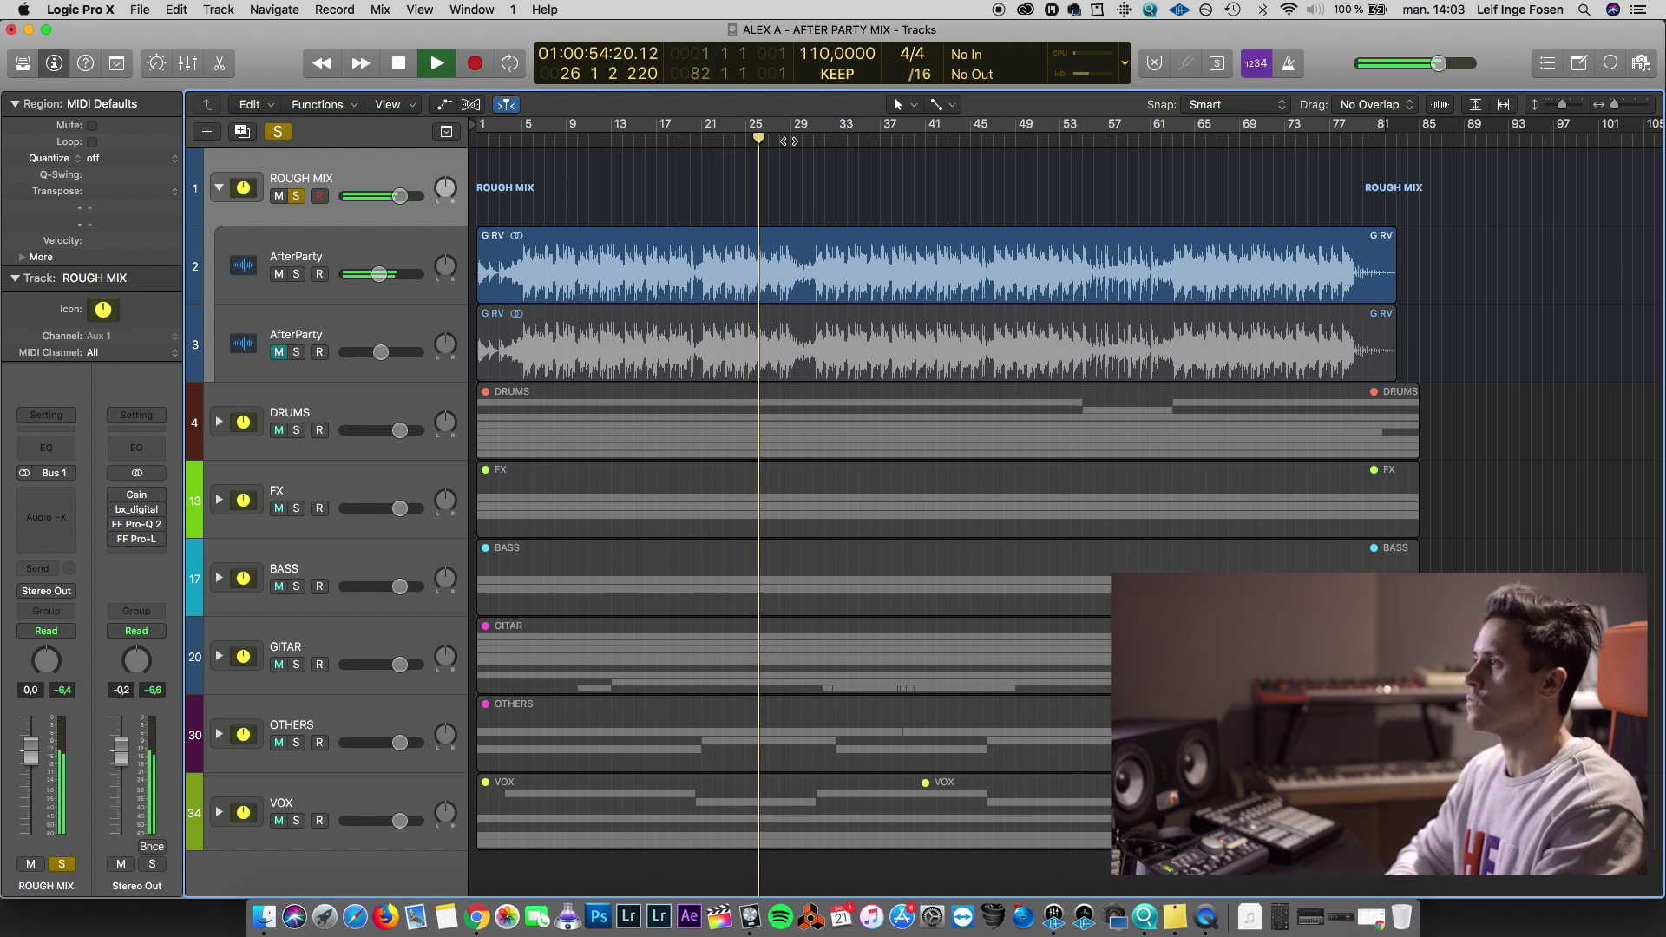
drag(774, 144, 788, 141)
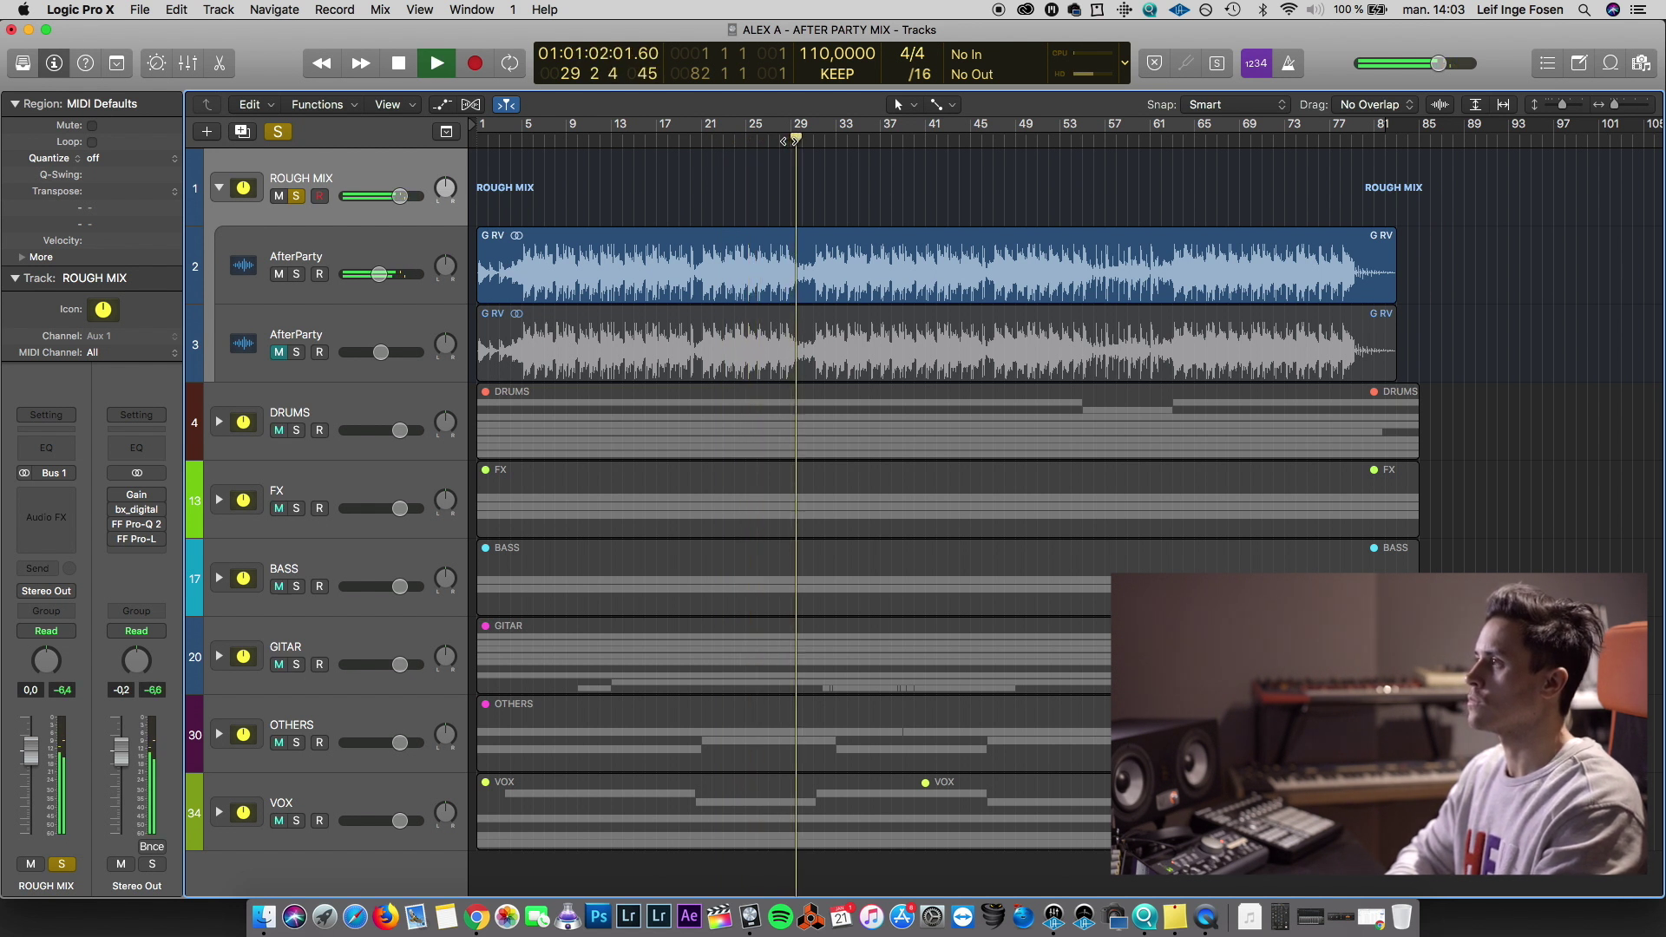
Mute the ROUGH MIX track stack, turn off its solo and collapse it
click(278, 196)
click(296, 197)
click(220, 188)
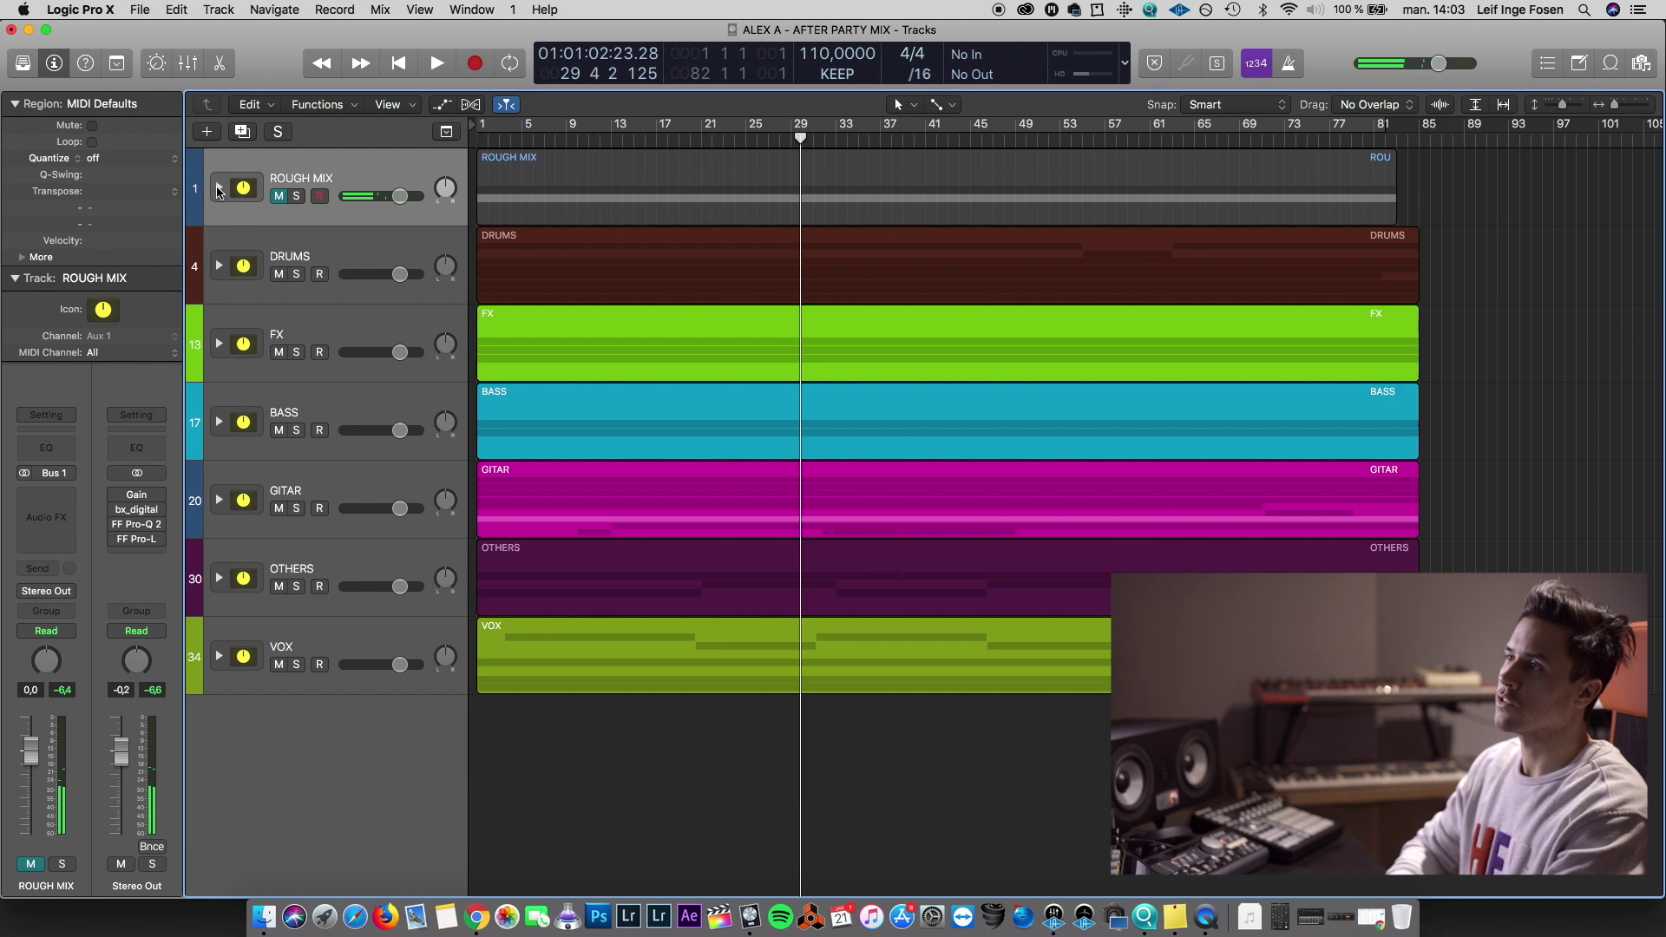
Expand the DRUMS track stack and select its main track
click(221, 266)
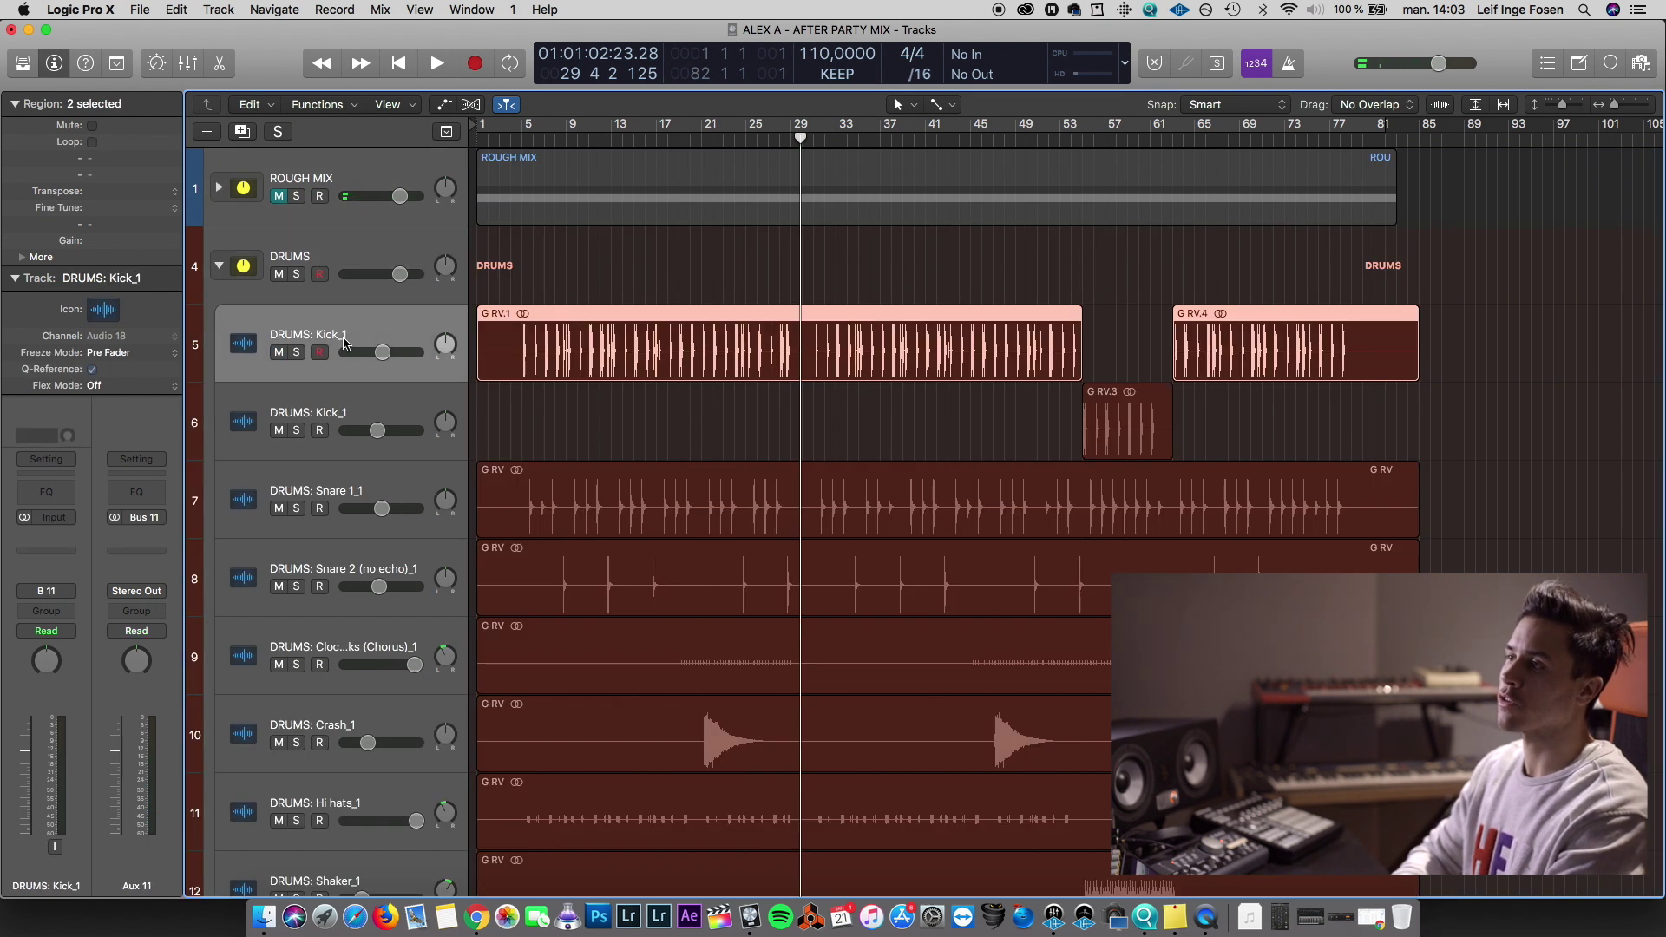
click(347, 336)
click(339, 409)
click(337, 265)
click(336, 265)
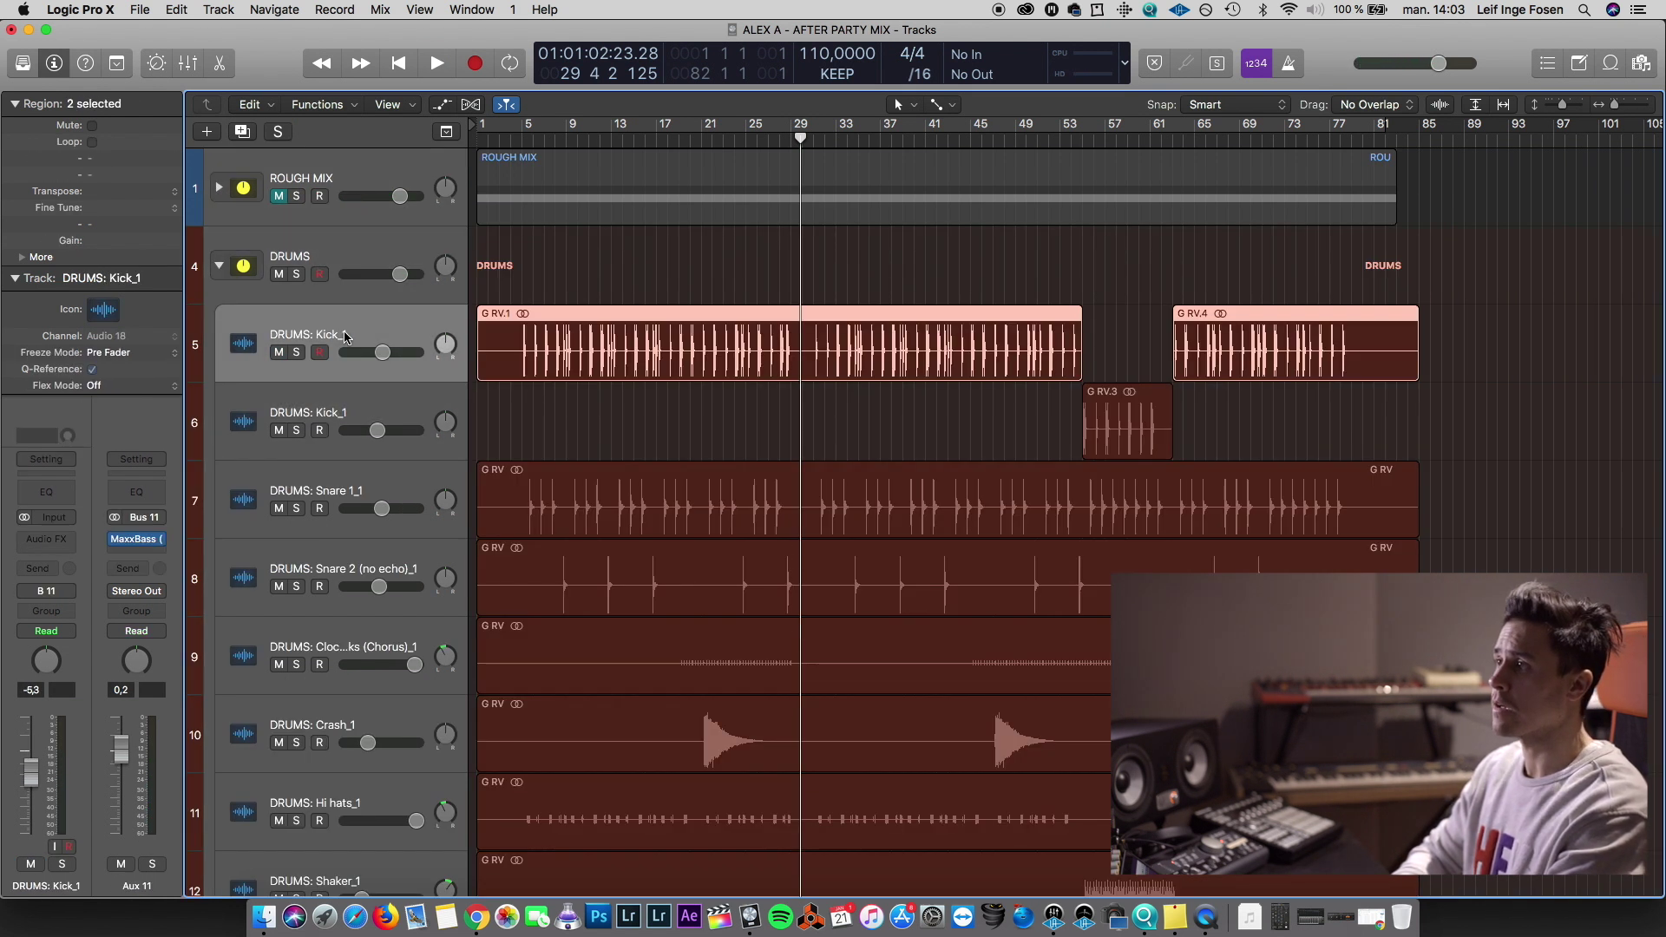
Play the song from about bar 4, audition the DRUMS stack in solo, and turn its solo off again
drag(569, 140, 510, 141)
key(space)
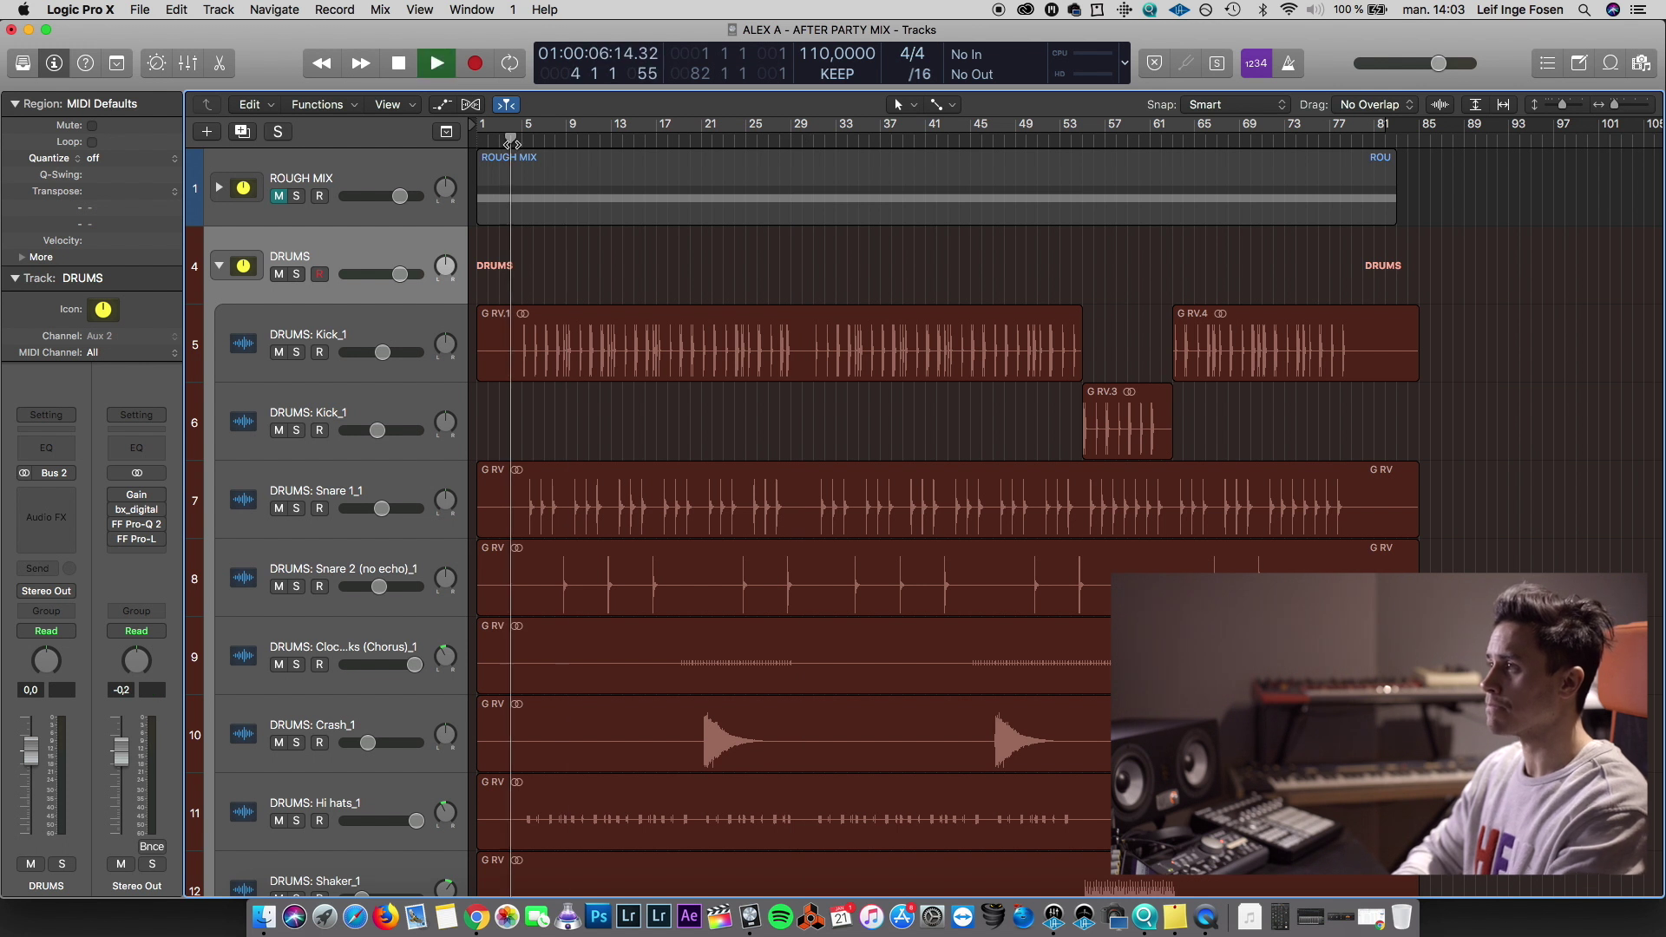
scroll(584, 250, up, 5)
scroll(587, 250, down, 5)
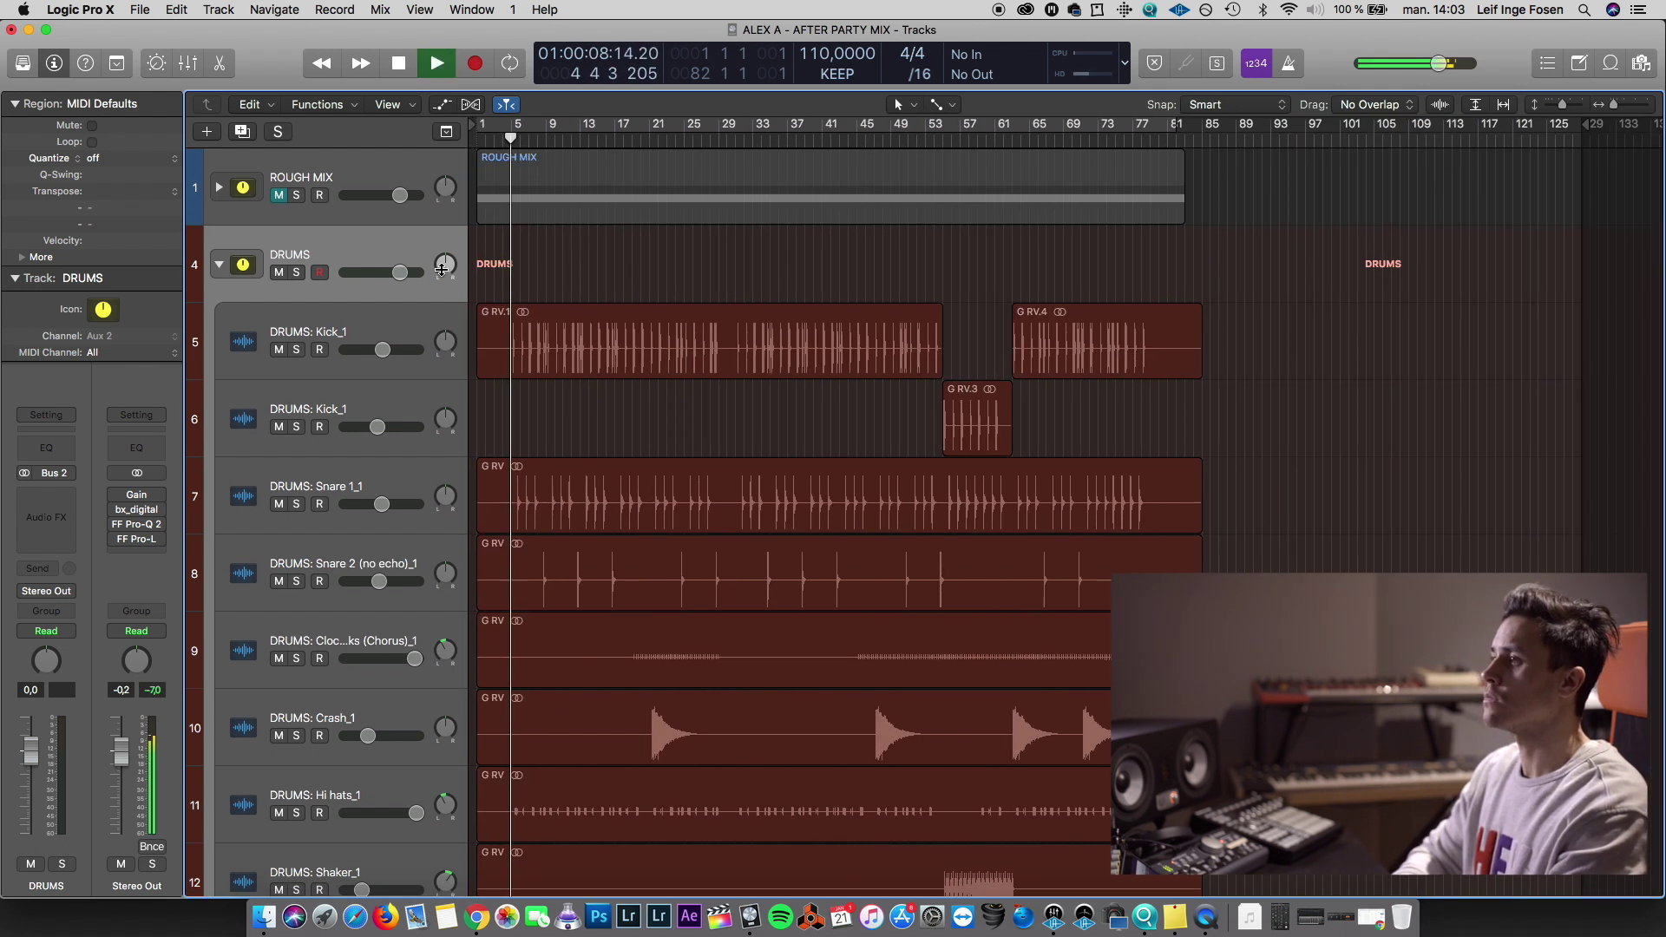
click(298, 273)
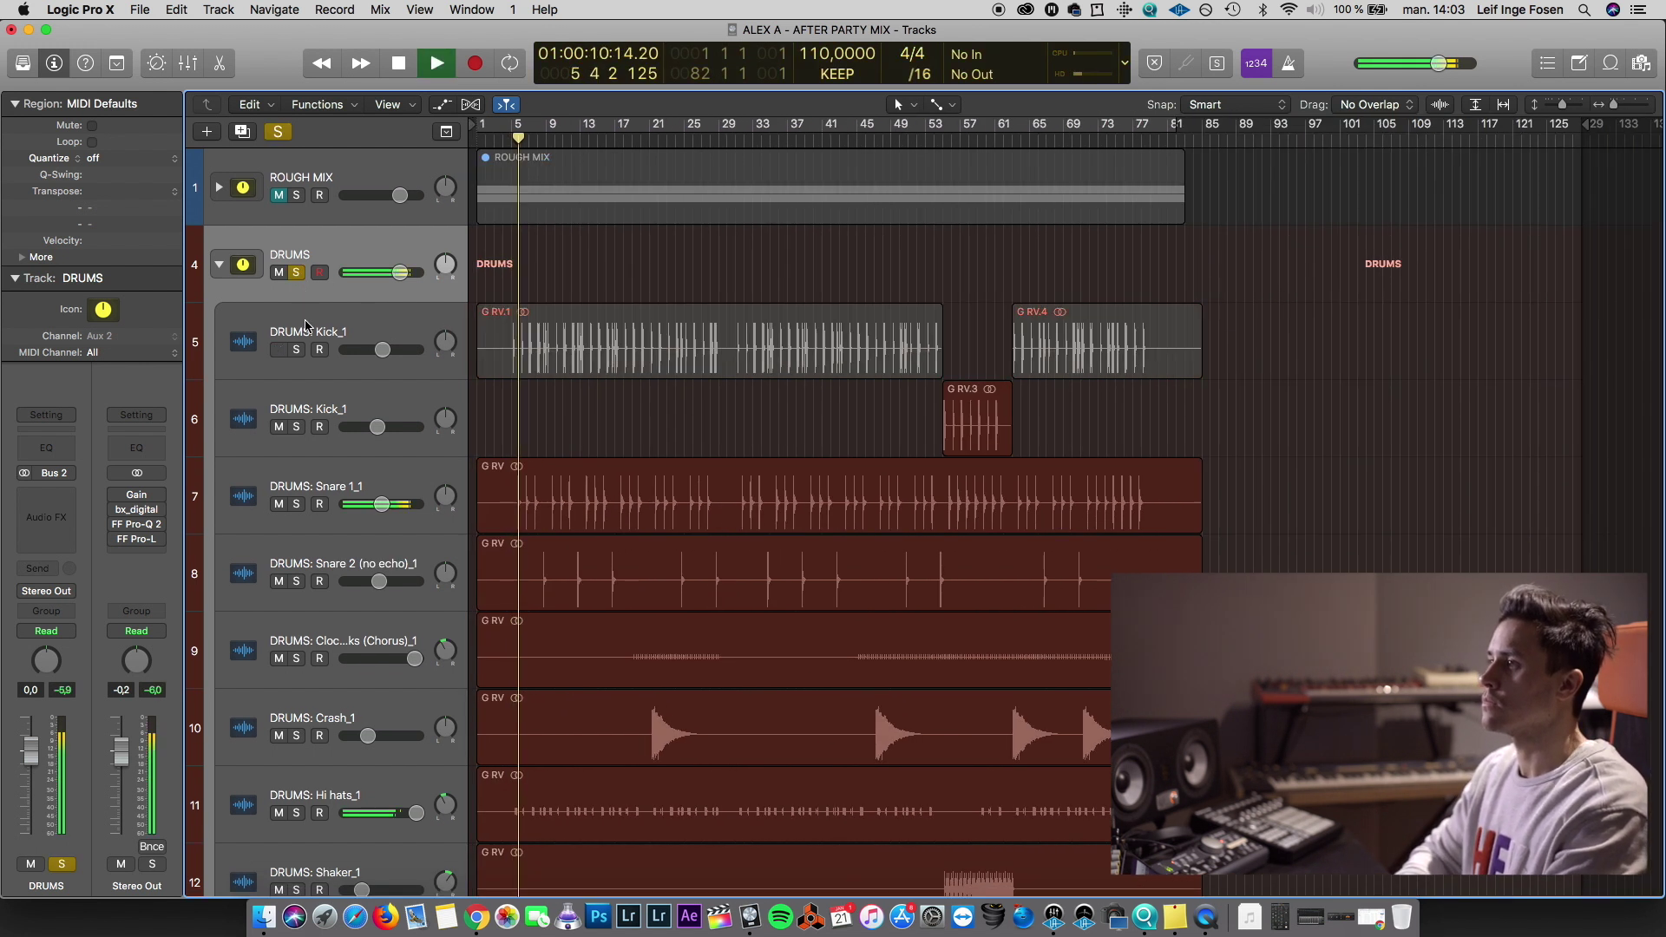
click(297, 274)
key(space)
Solo the first Kick_1 track in the DRUMS stack and play it from bar 5
click(296, 349)
click(509, 142)
click(310, 339)
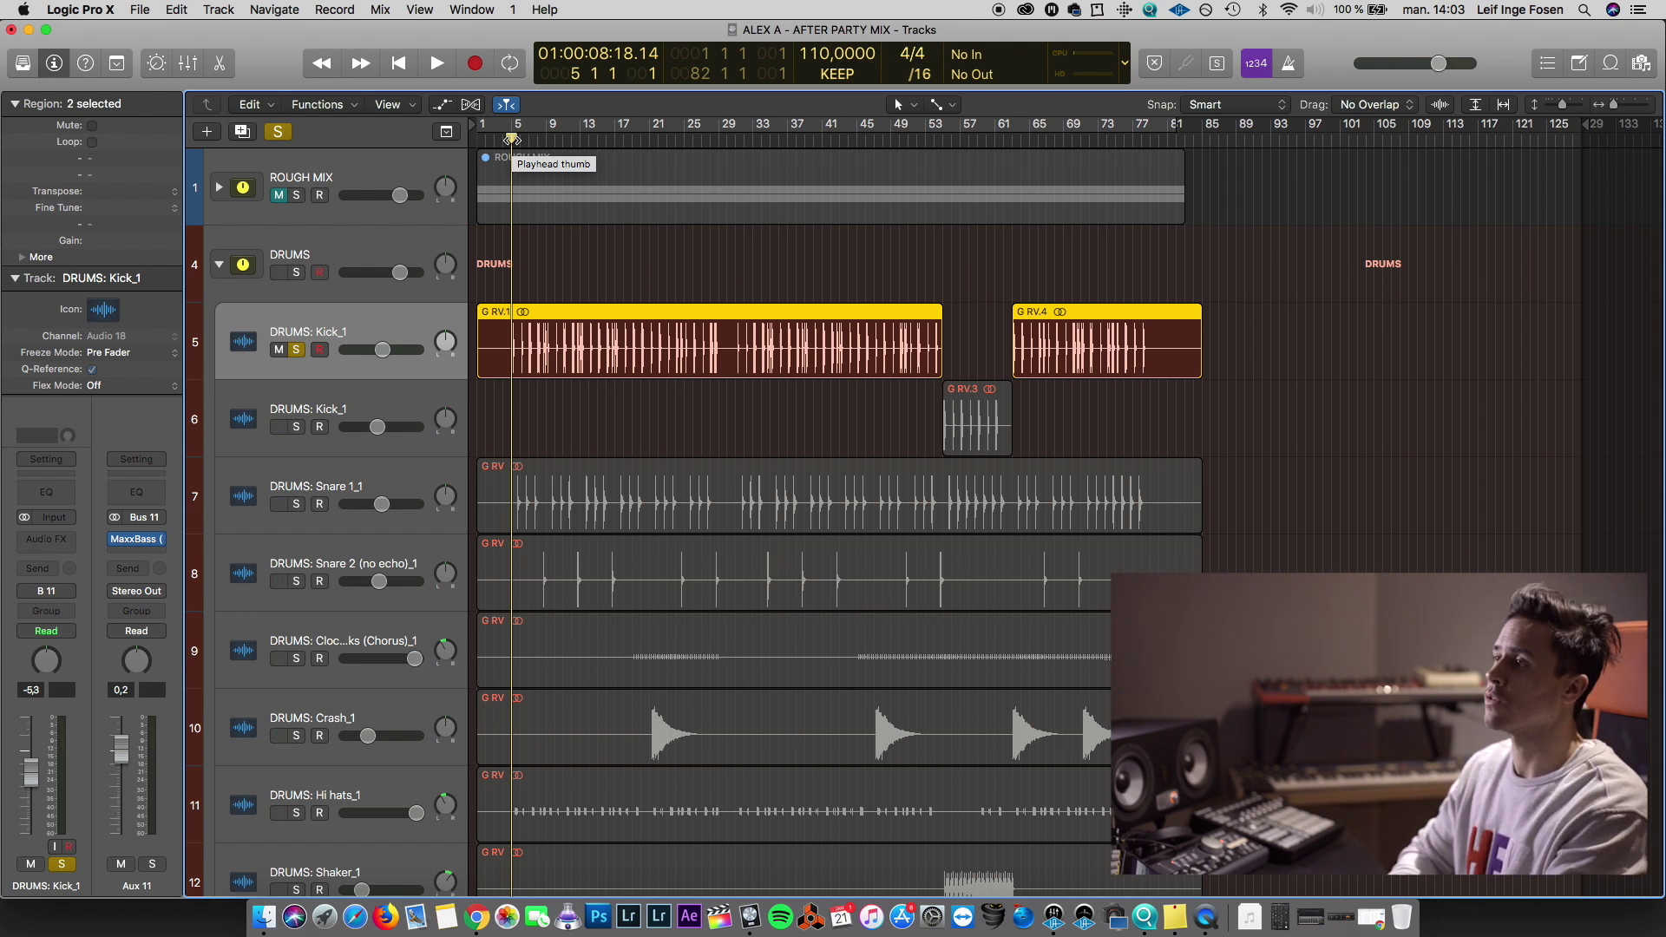
key(space)
Expand the BASS track stack while the soloed kick keeps playing
scroll(499, 417, down, 5)
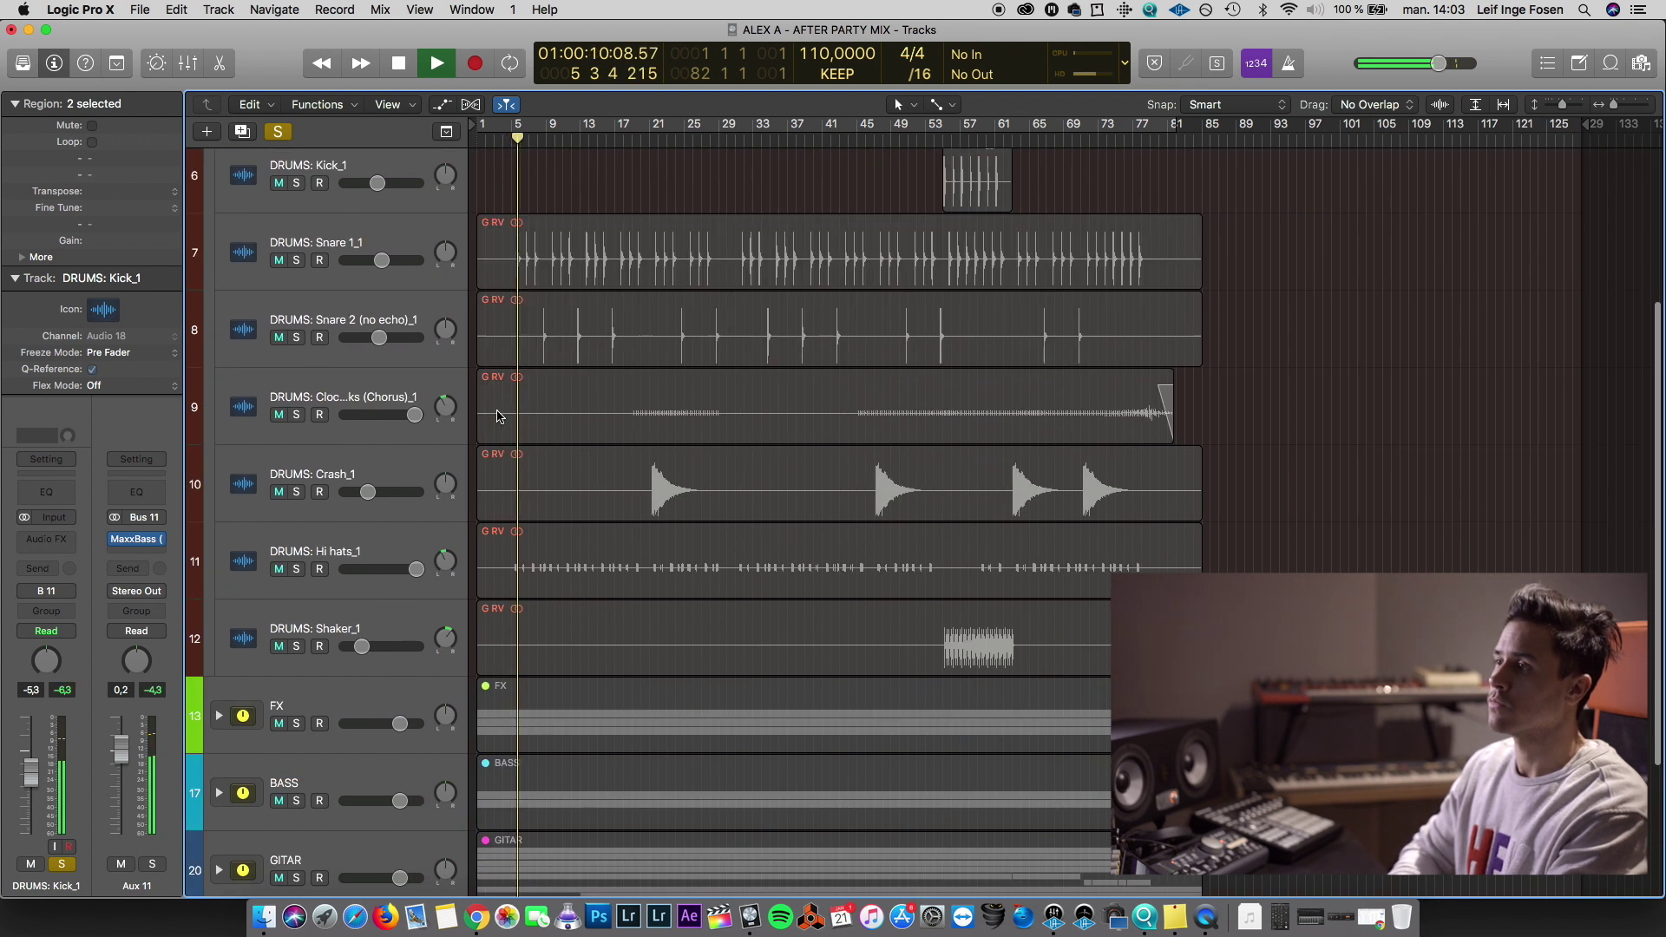
scroll(499, 417, down, 3)
click(218, 613)
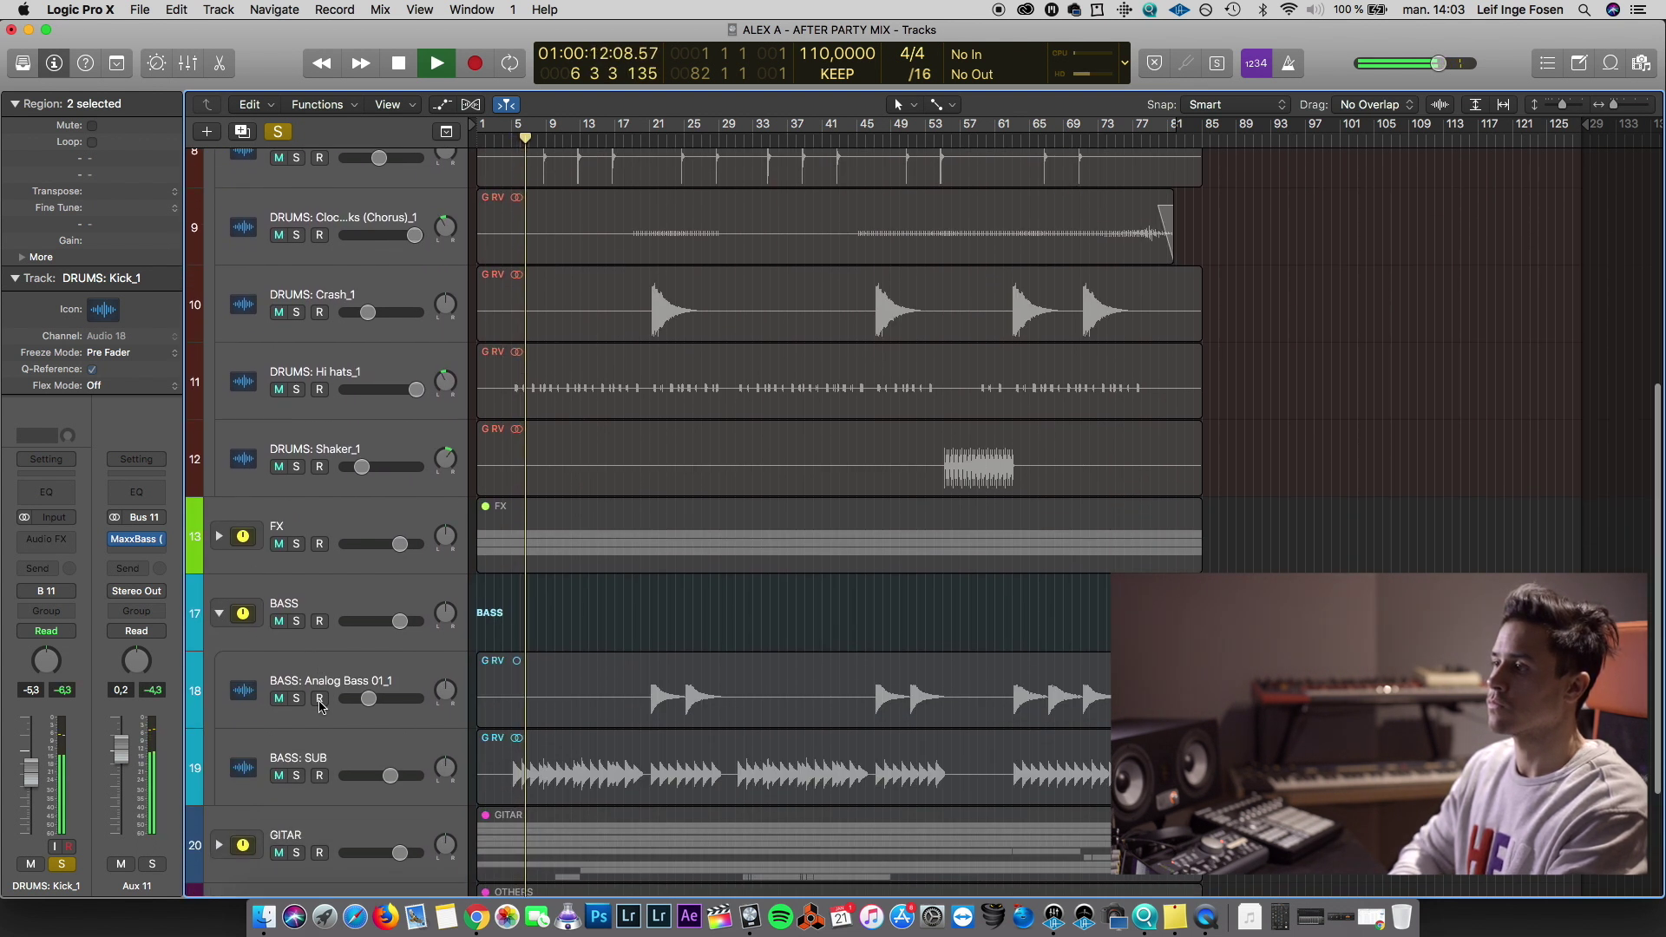
scroll(317, 703, up, 8)
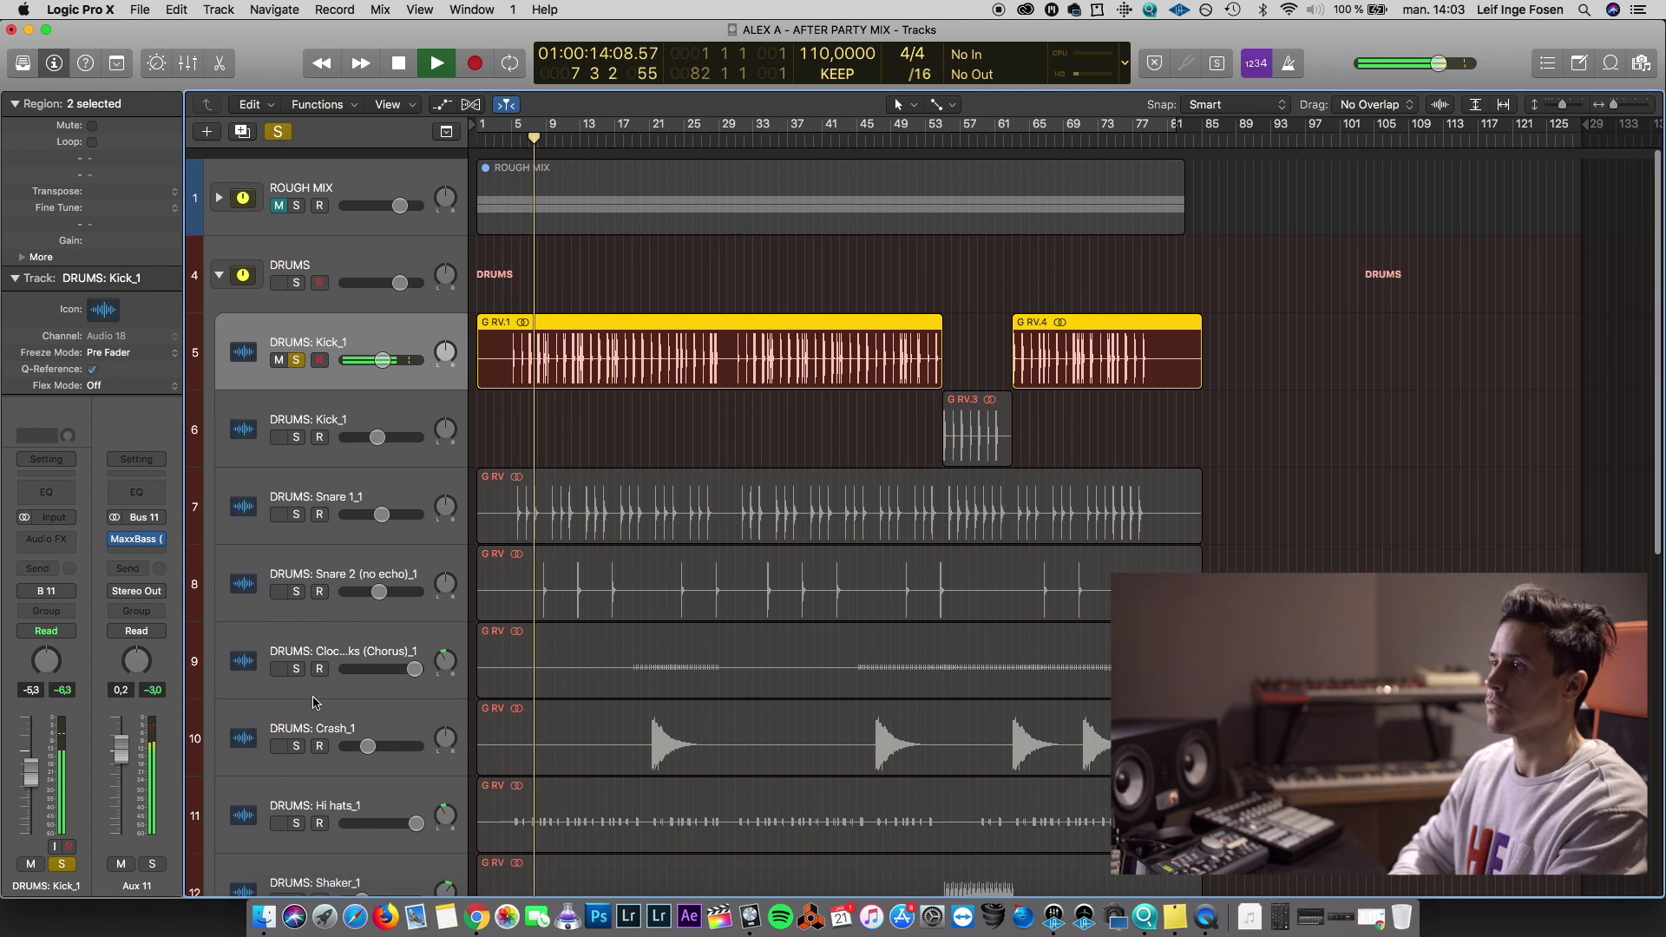
Review the MaxxBass plug-in on the kick's Aux 11 channel, close it and stop playback
click(136, 539)
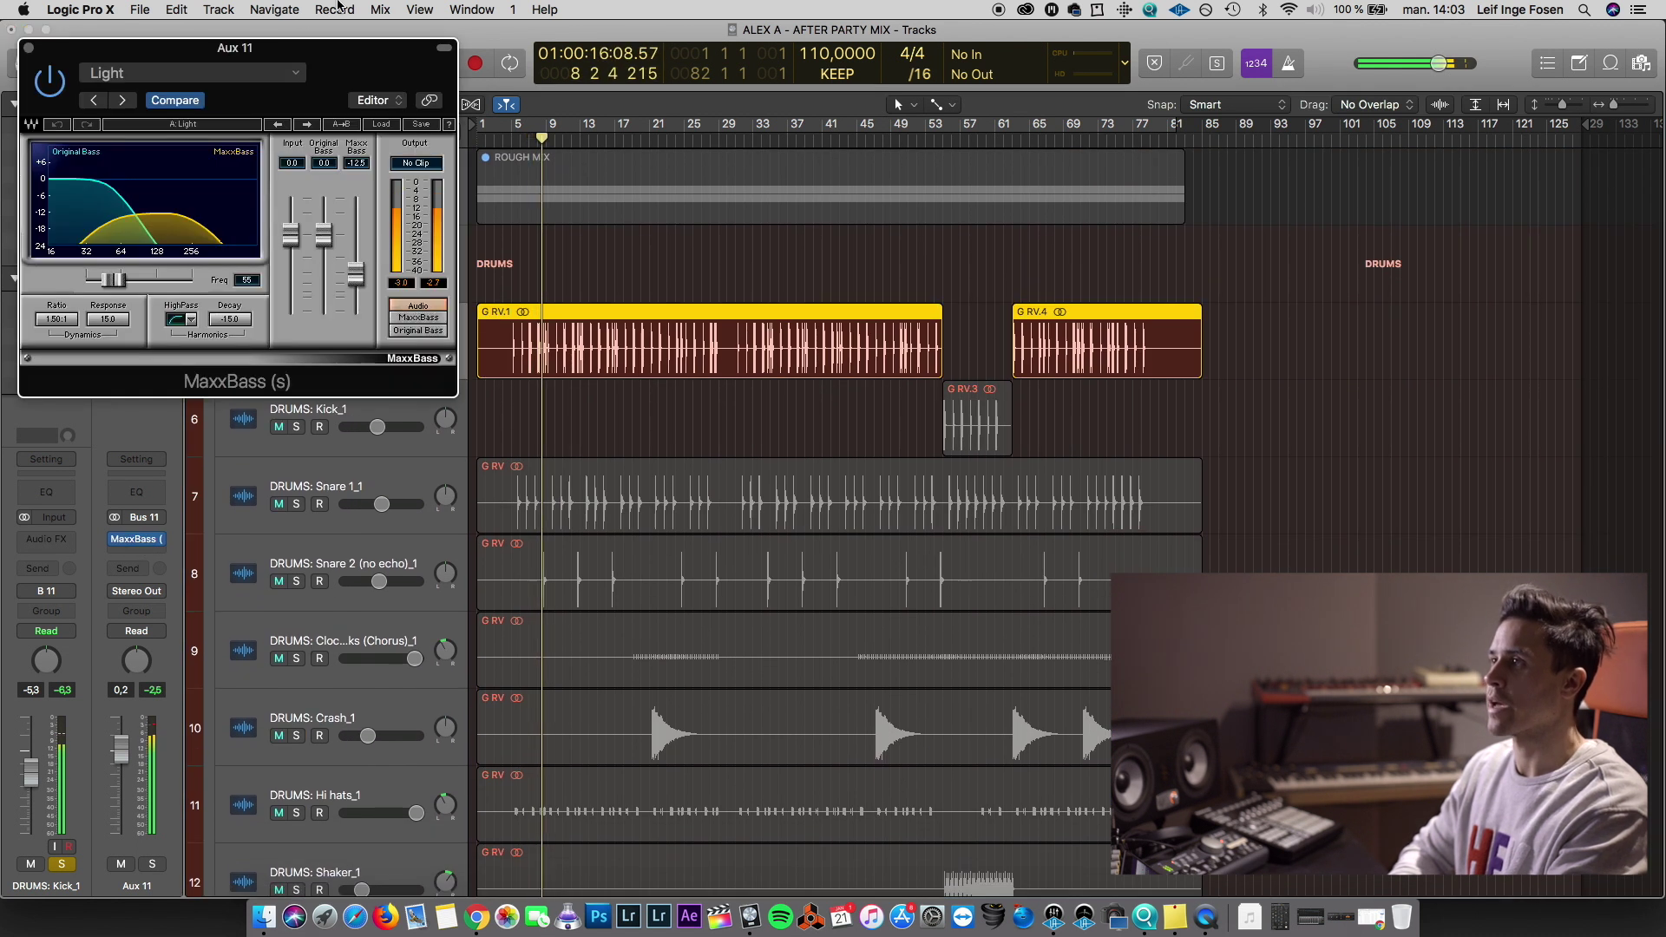
drag(217, 108, 894, 156)
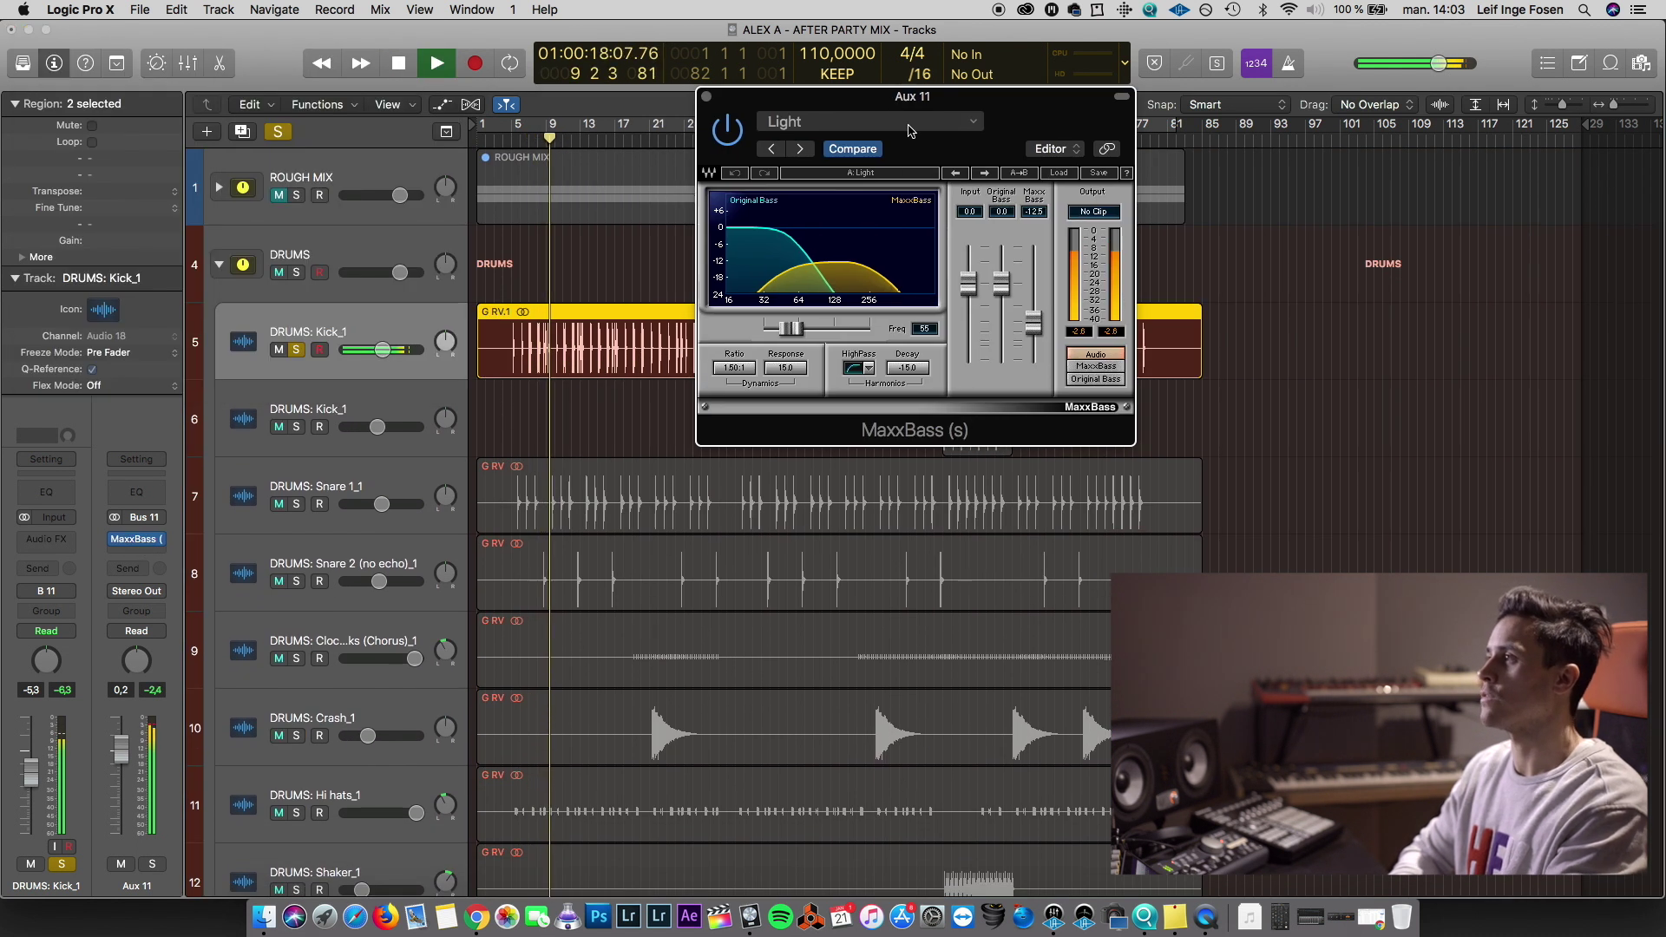
drag(846, 102, 986, 107)
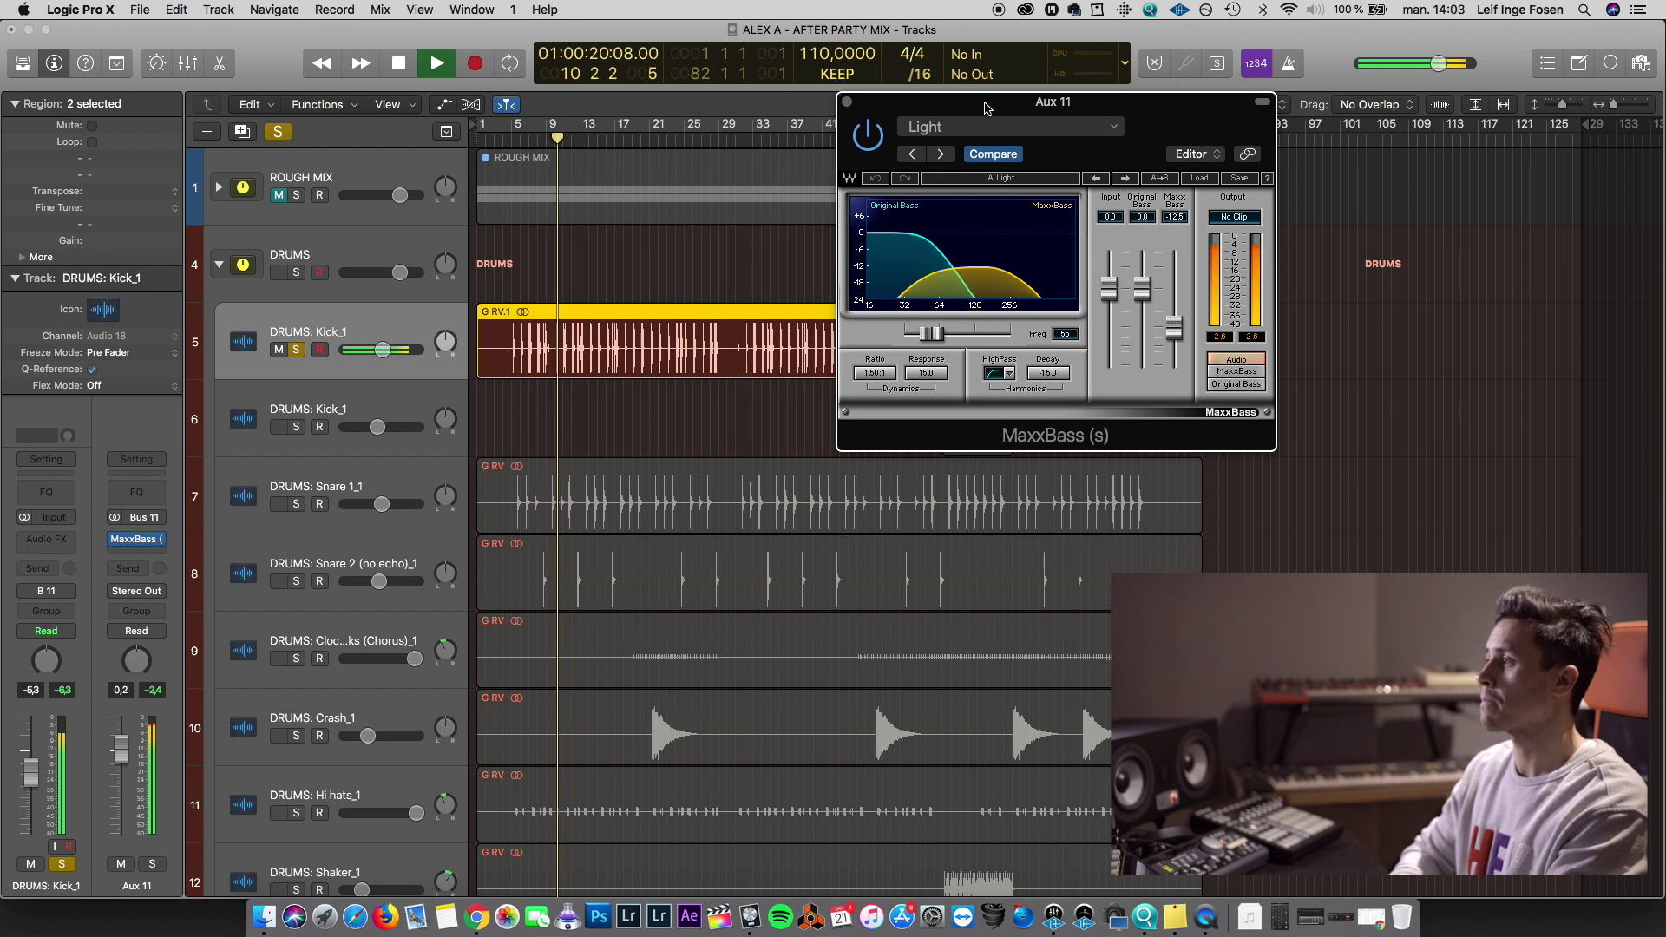
click(847, 102)
key(space)
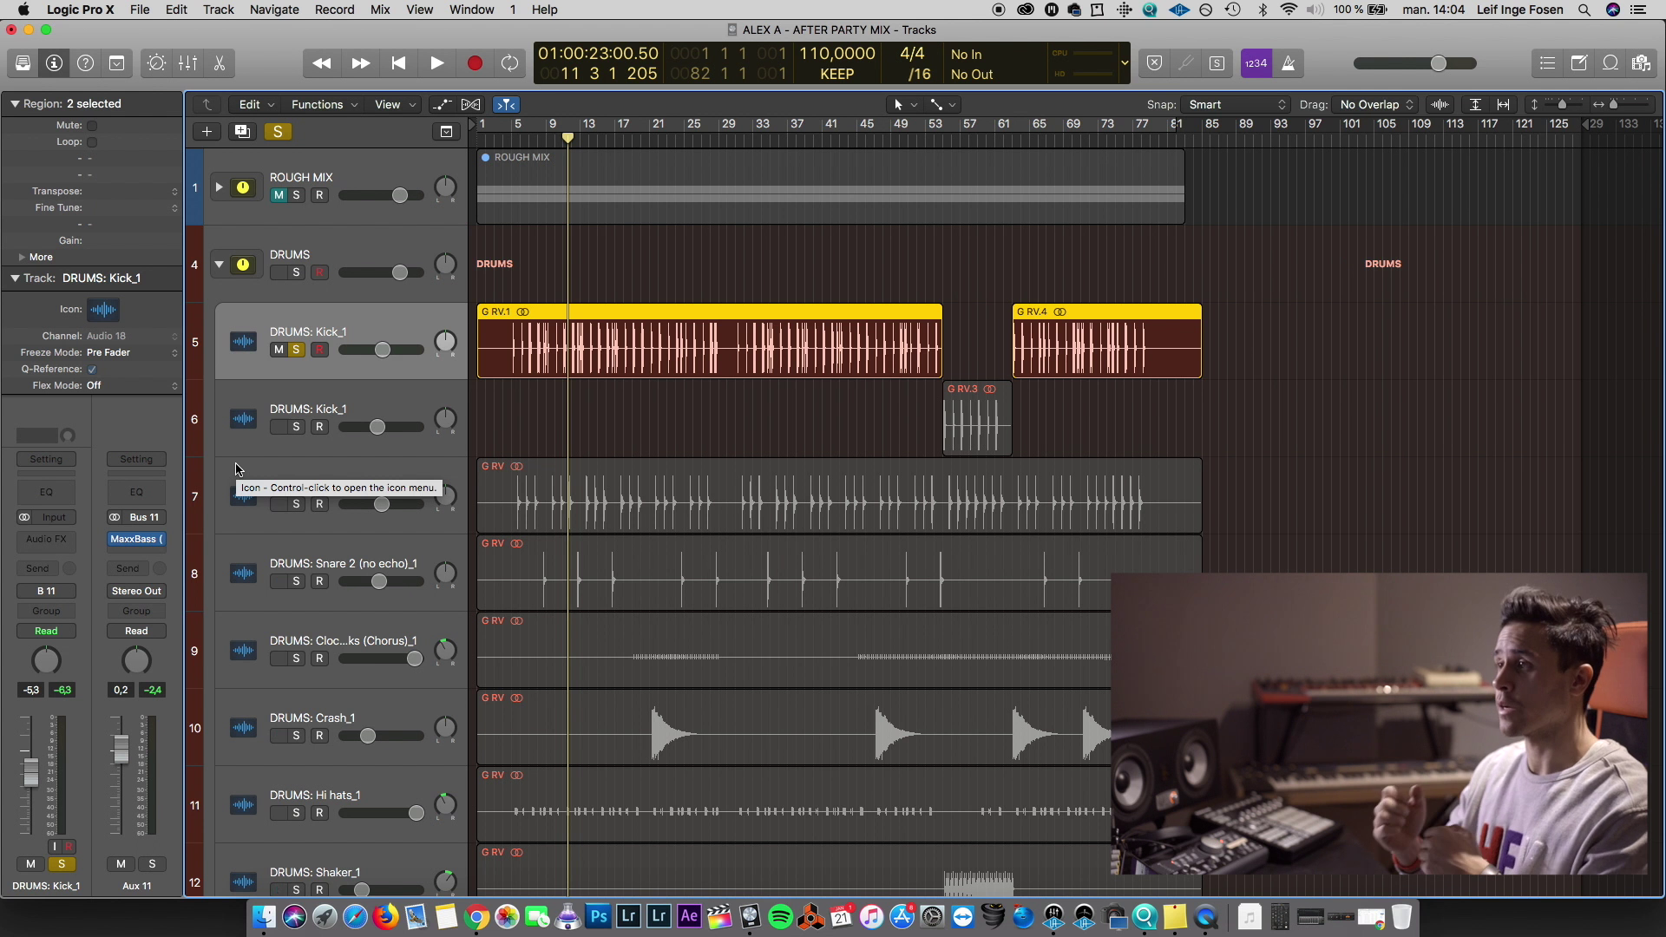
Insert the FabFilter Pro-Q 2 equalizer on the soloed Kick_1 track
click(46, 539)
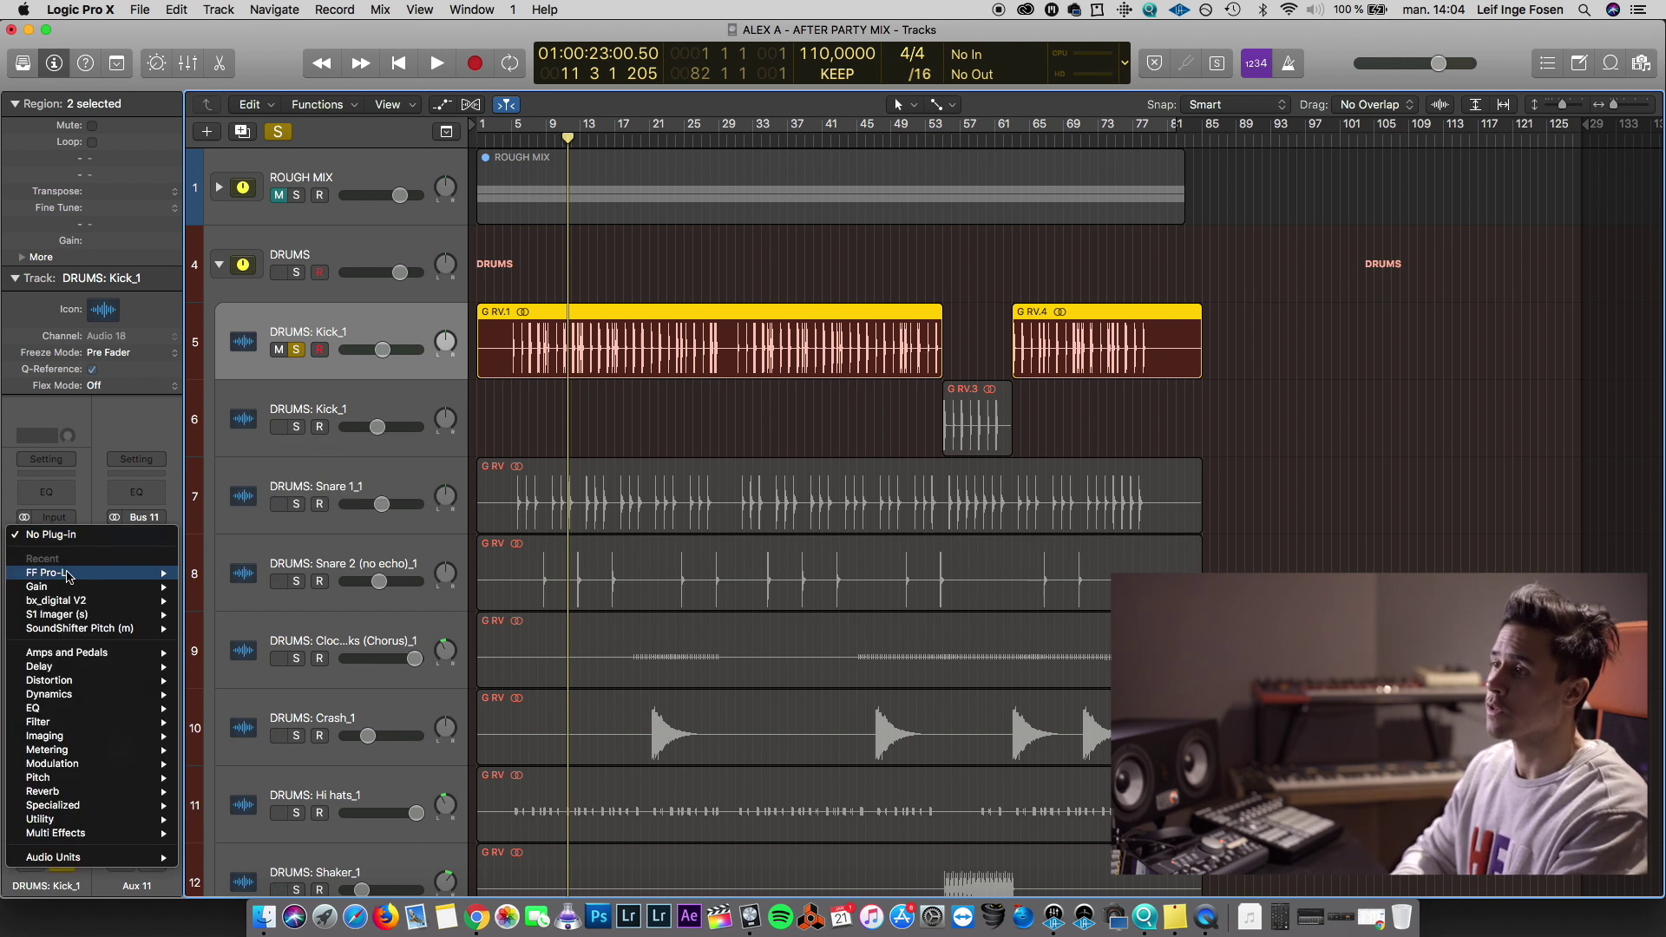
mouse_move(84, 589)
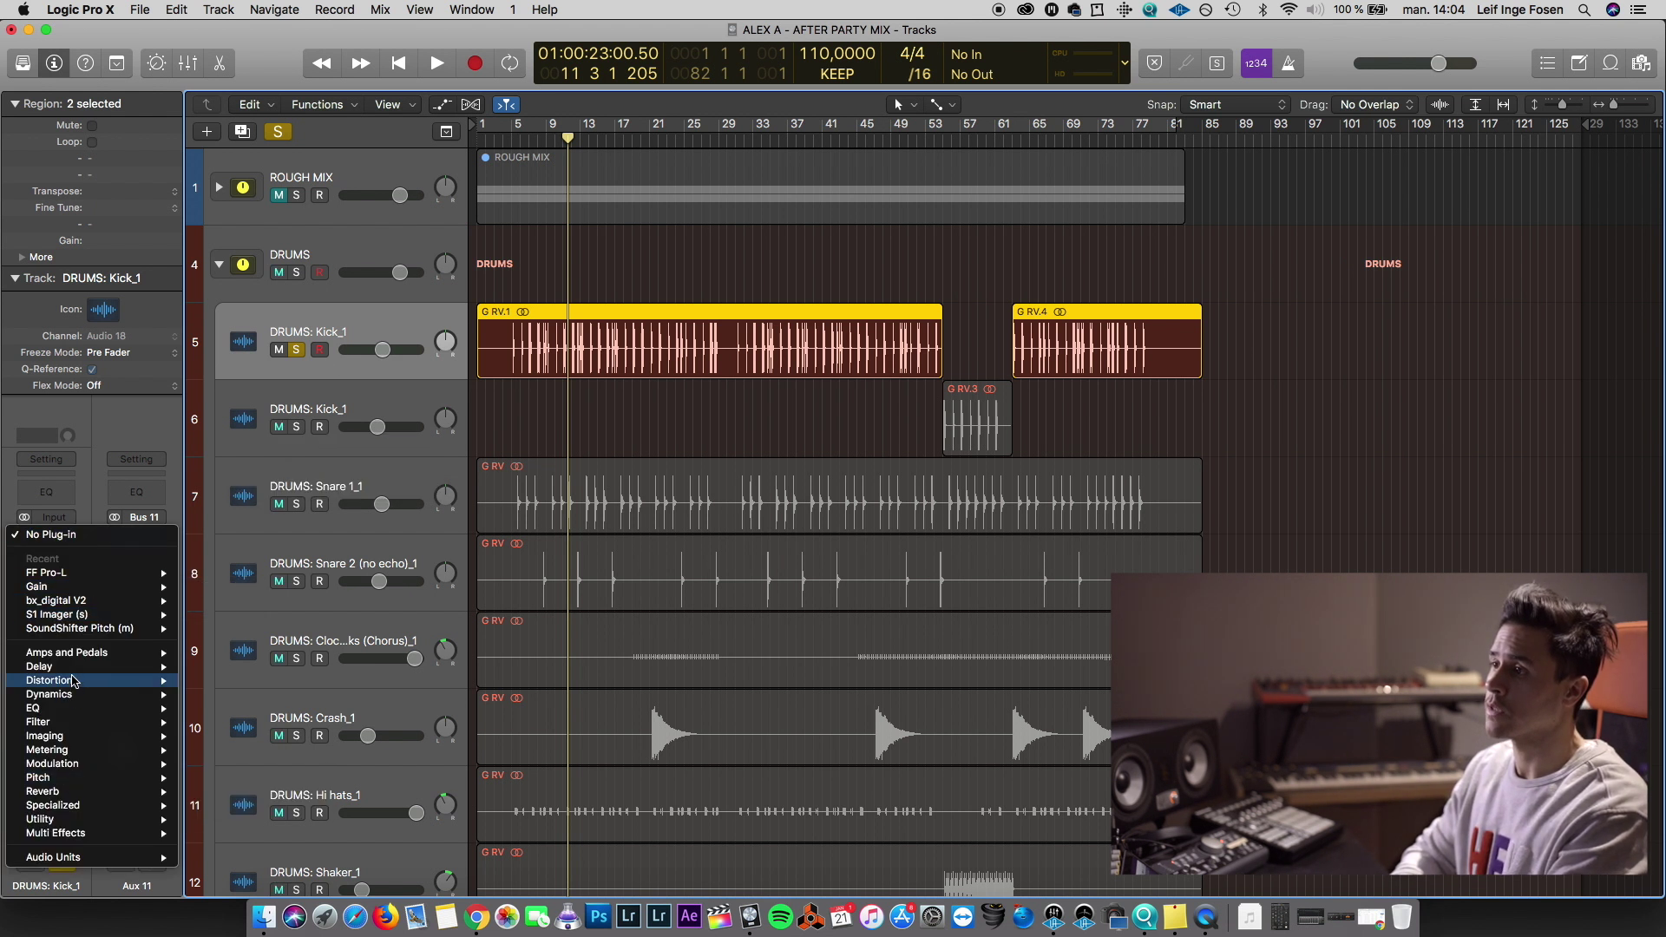
mouse_move(78, 859)
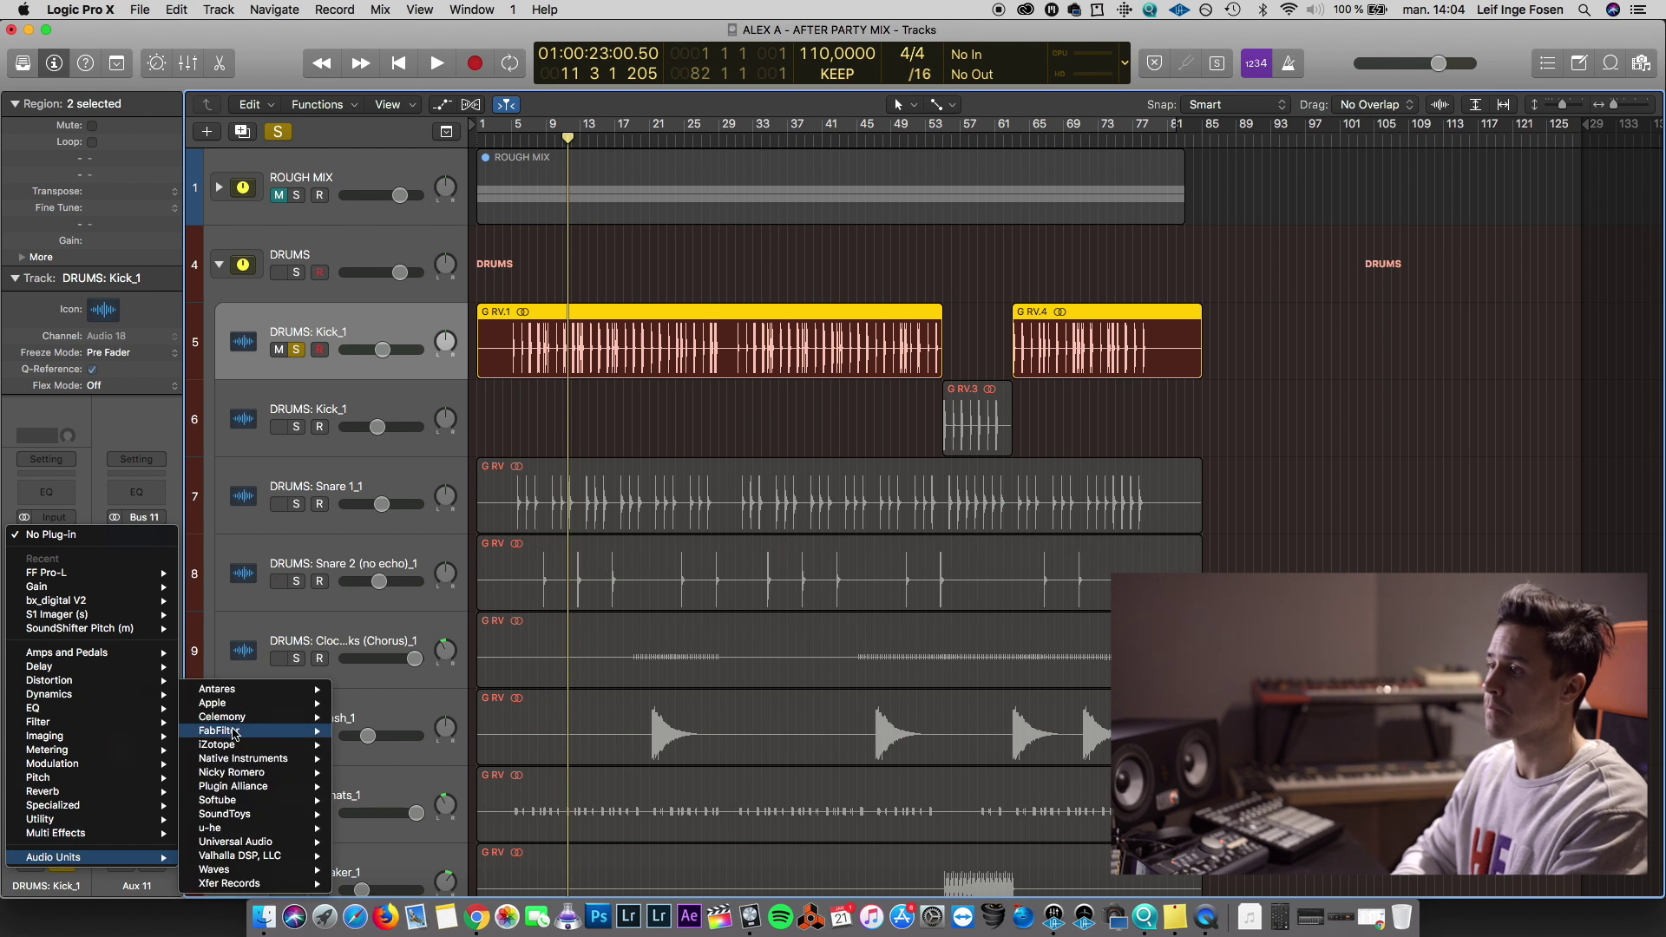
mouse_move(235, 733)
click(514, 815)
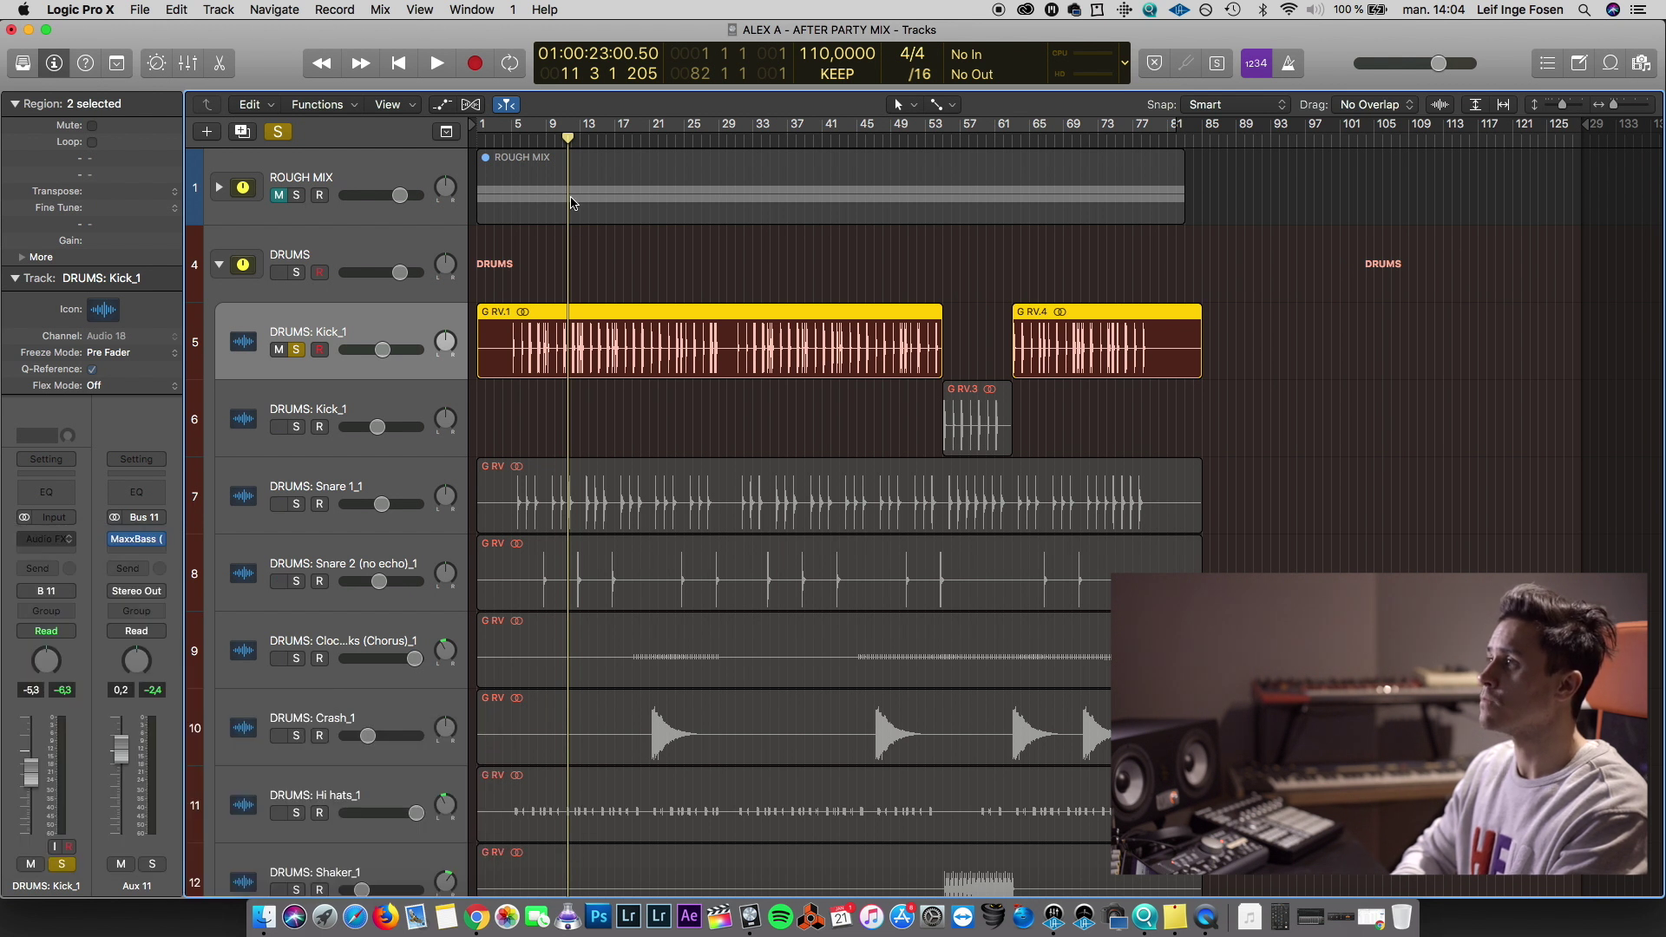
Move the playhead back toward the start of the kick part, reposition the EQ window and play the soloed kick
key(comma)
key(comma)
key(comma)
key(comma)
key(comma)
key(comma)
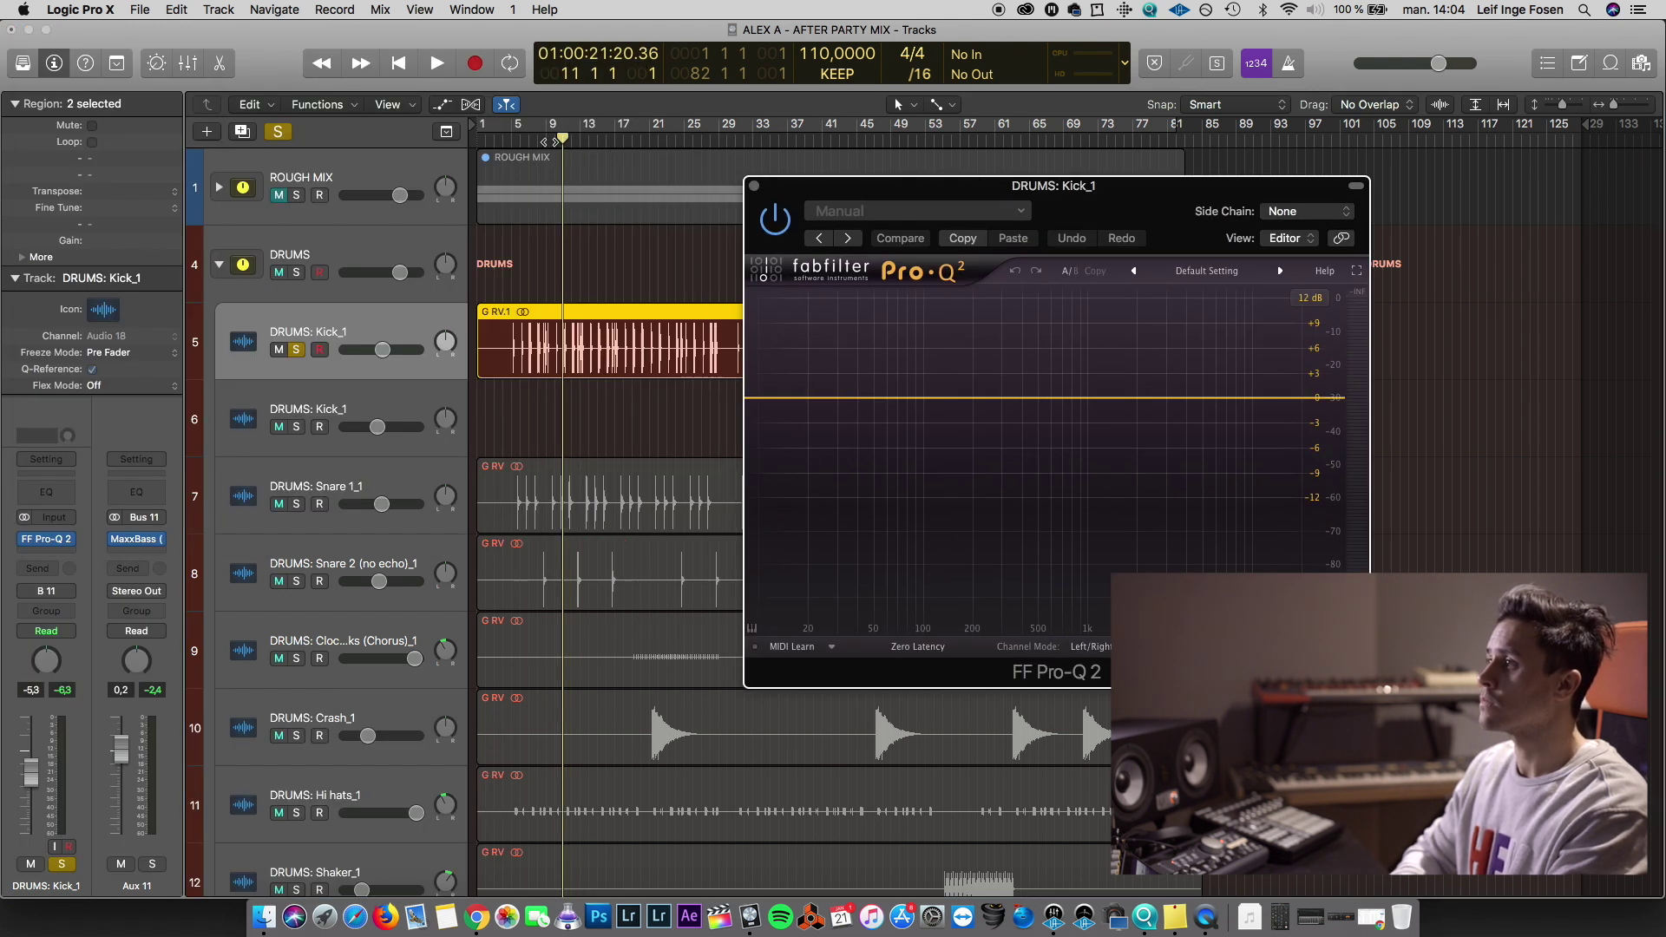
key(space)
drag(1073, 193, 1010, 157)
key(space)
Add a 96 dB/oct Low Cut band at about 20 Hz with a Q of about 0.86 to the kick's EQ and audition it
click(739, 365)
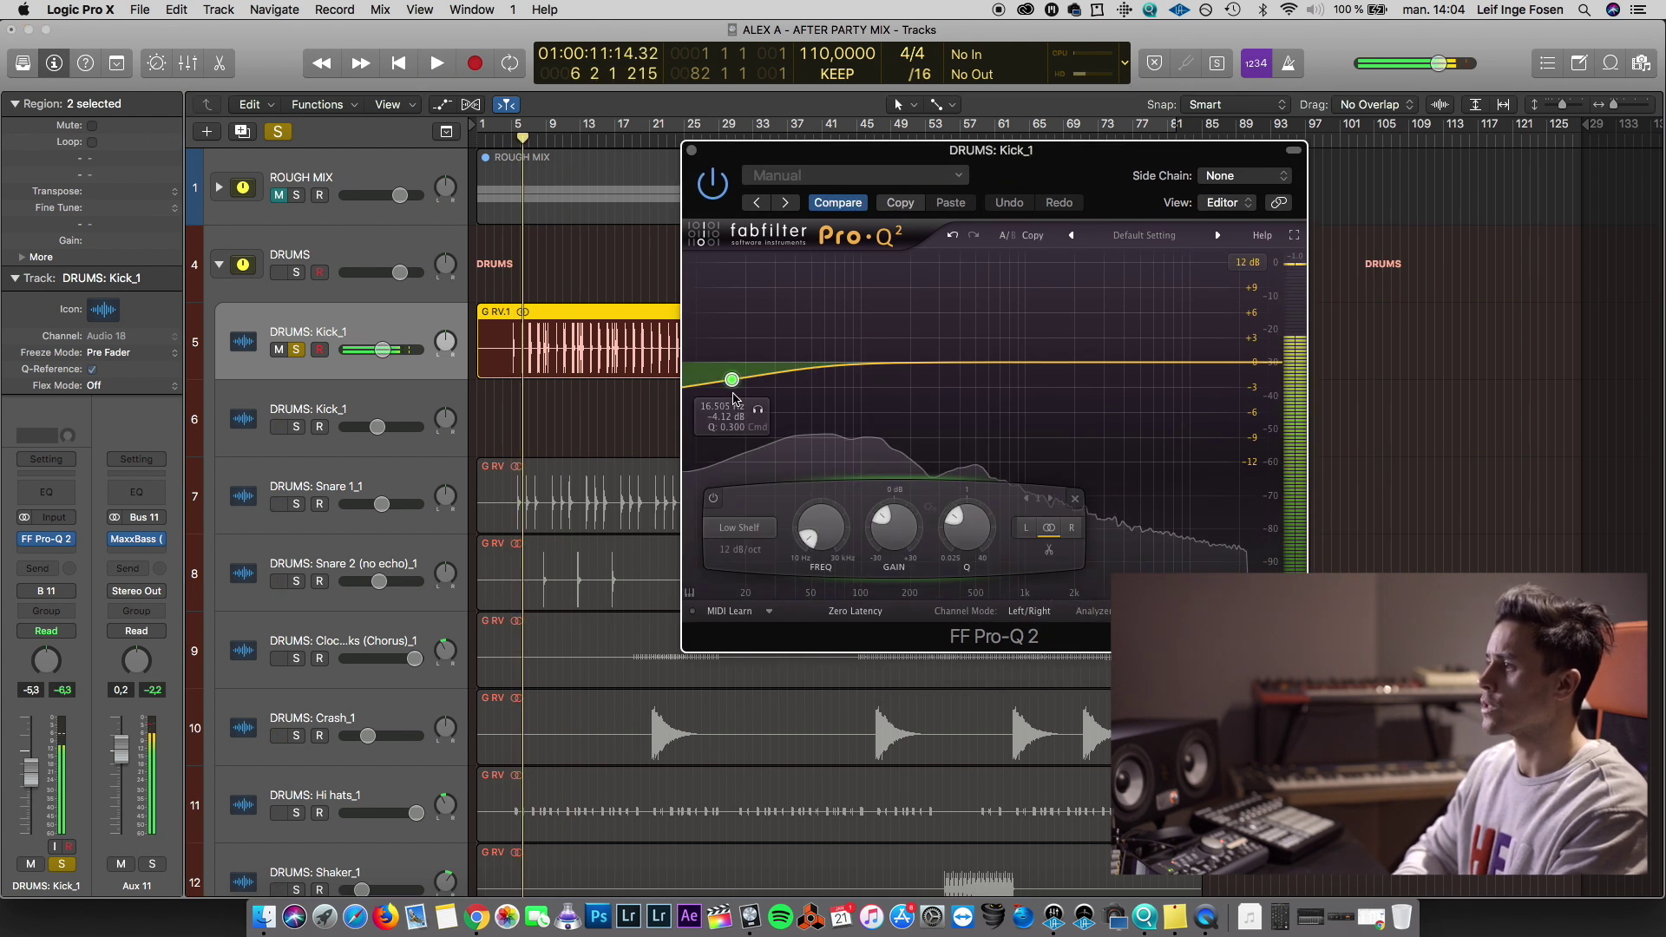
click(739, 528)
click(741, 437)
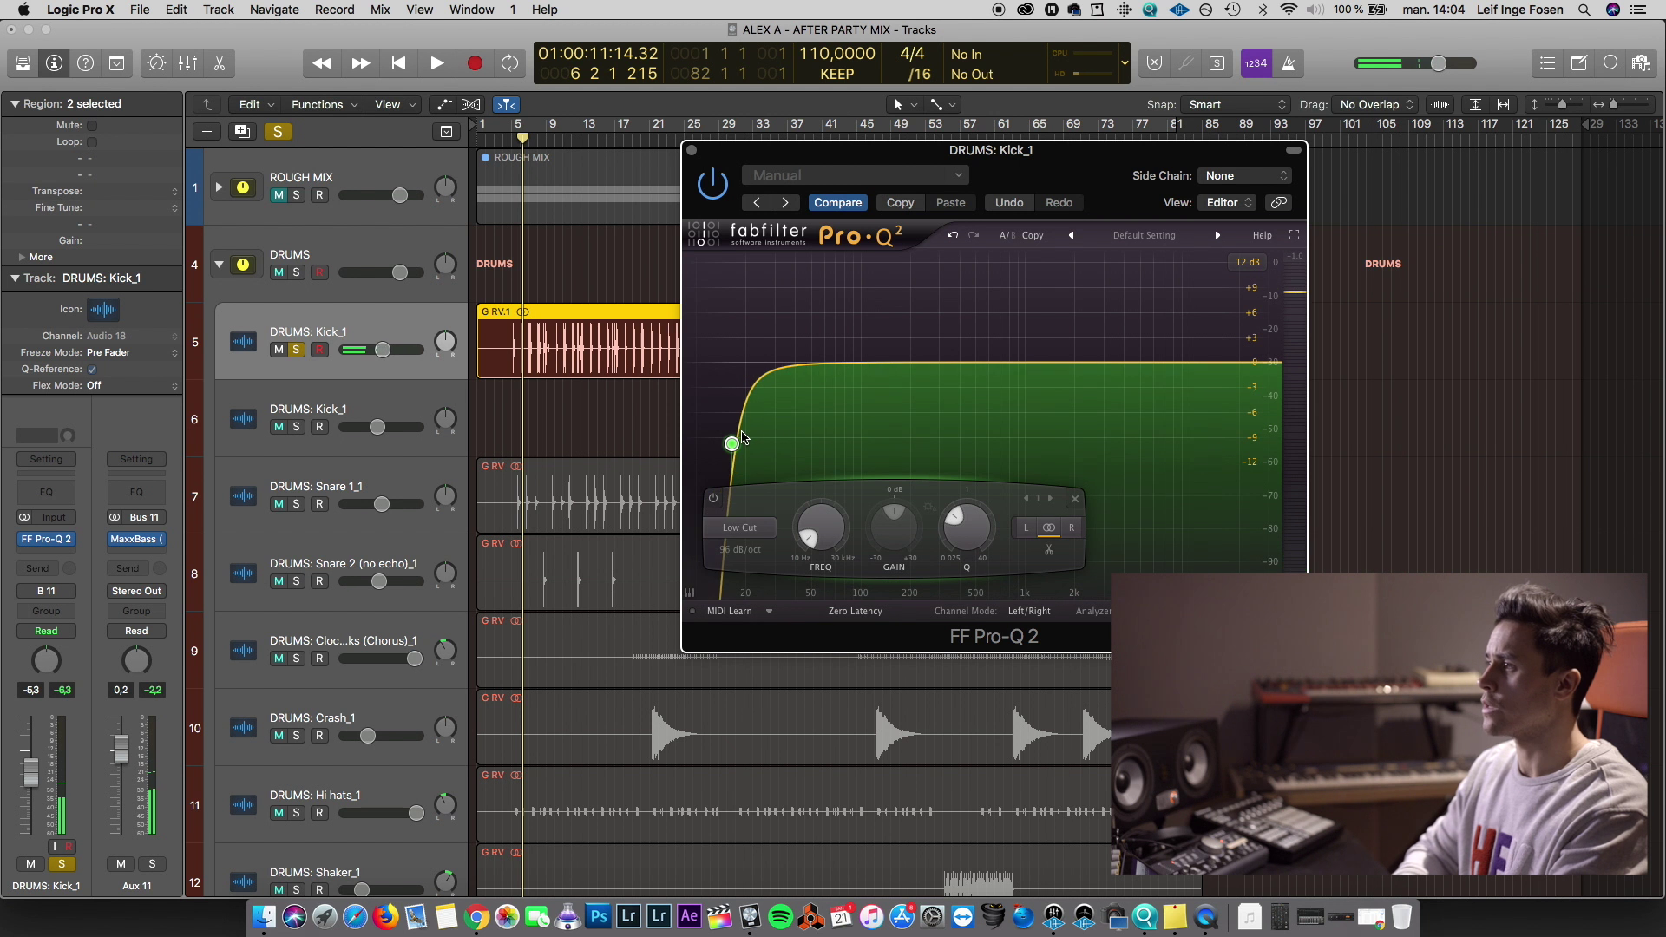
drag(728, 455, 744, 374)
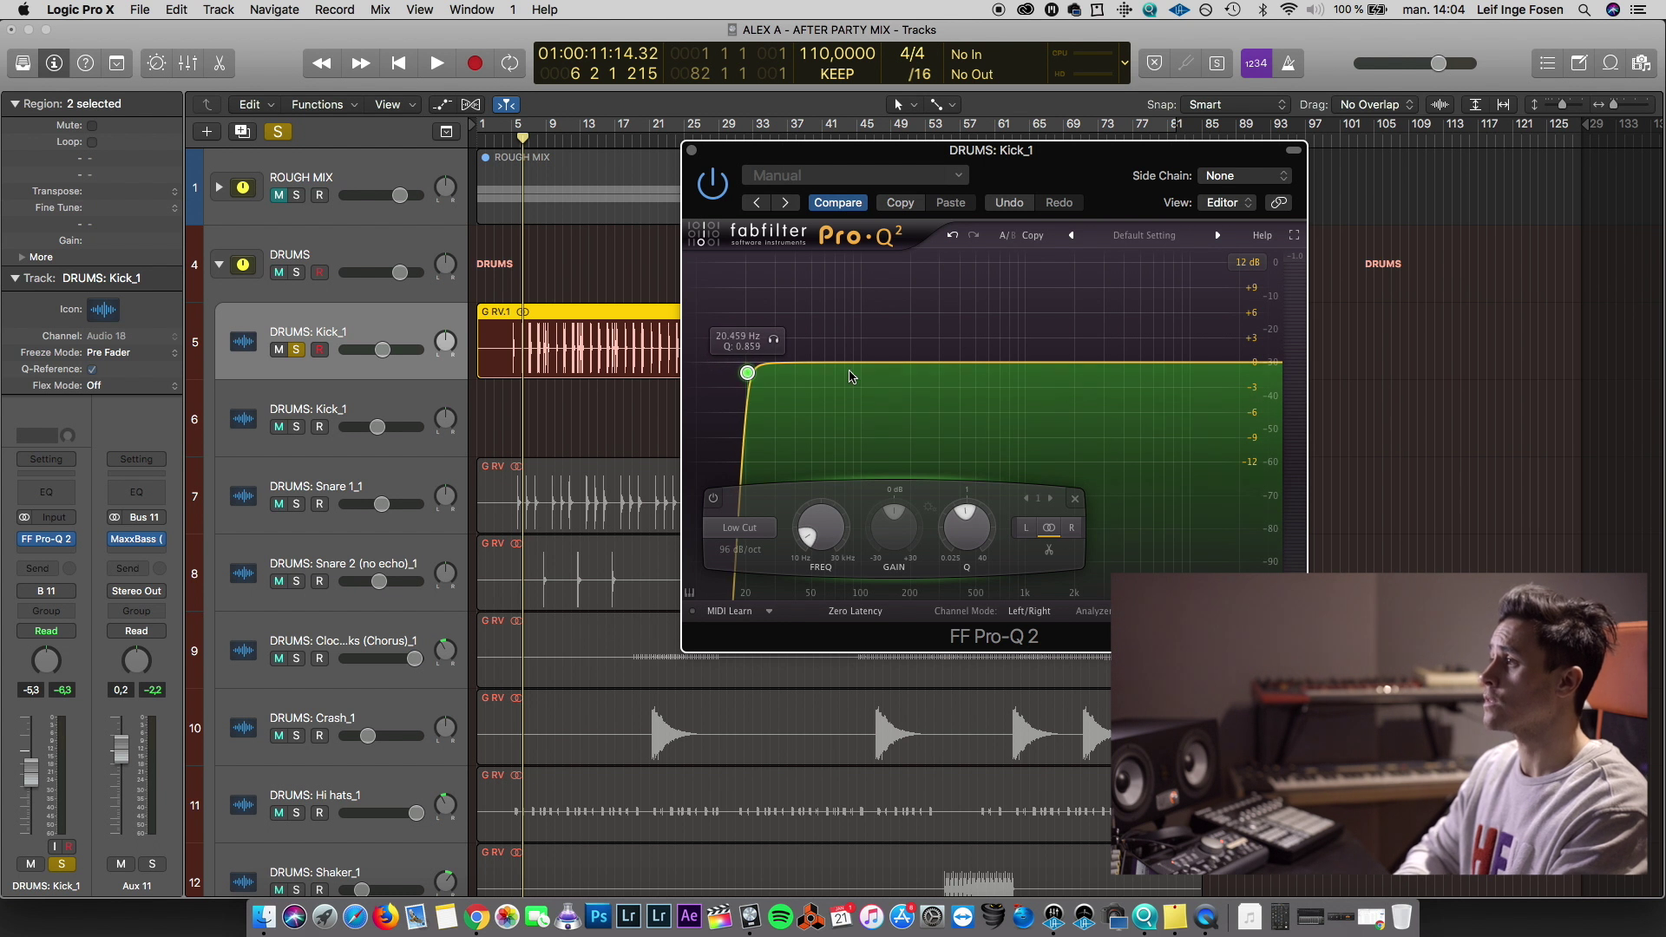
key(space)
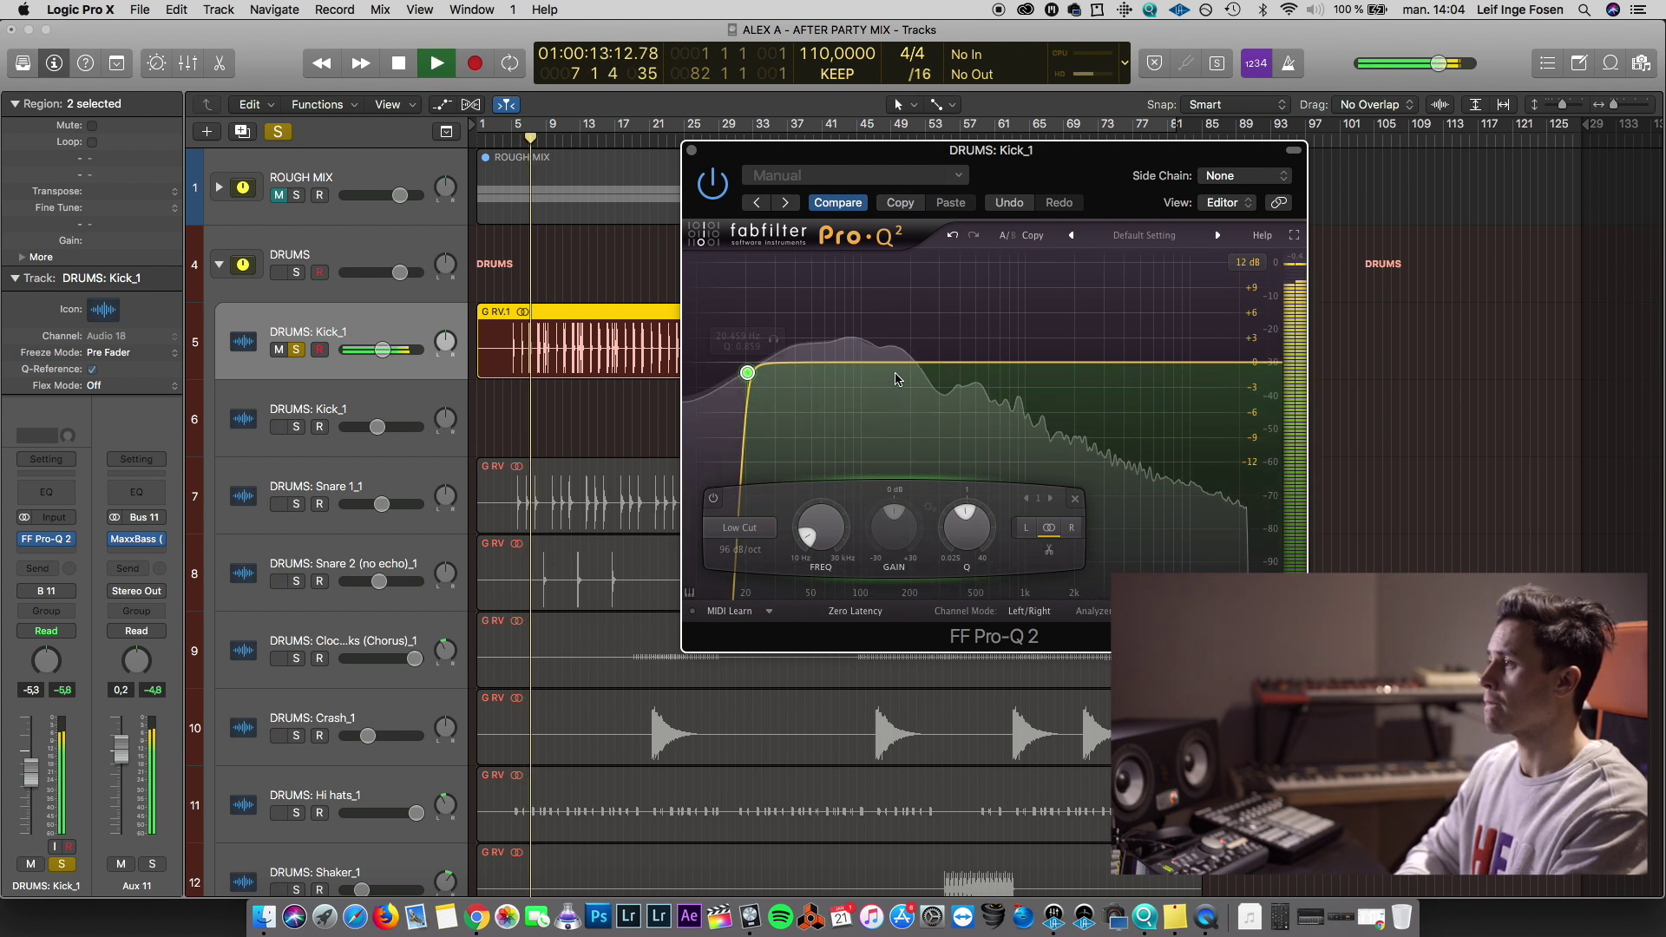
Add a bell boost of just under 3 dB slightly above 500 Hz to the kick's EQ and audition it from bar 5
key(space)
drag(985, 361, 985, 341)
click(513, 136)
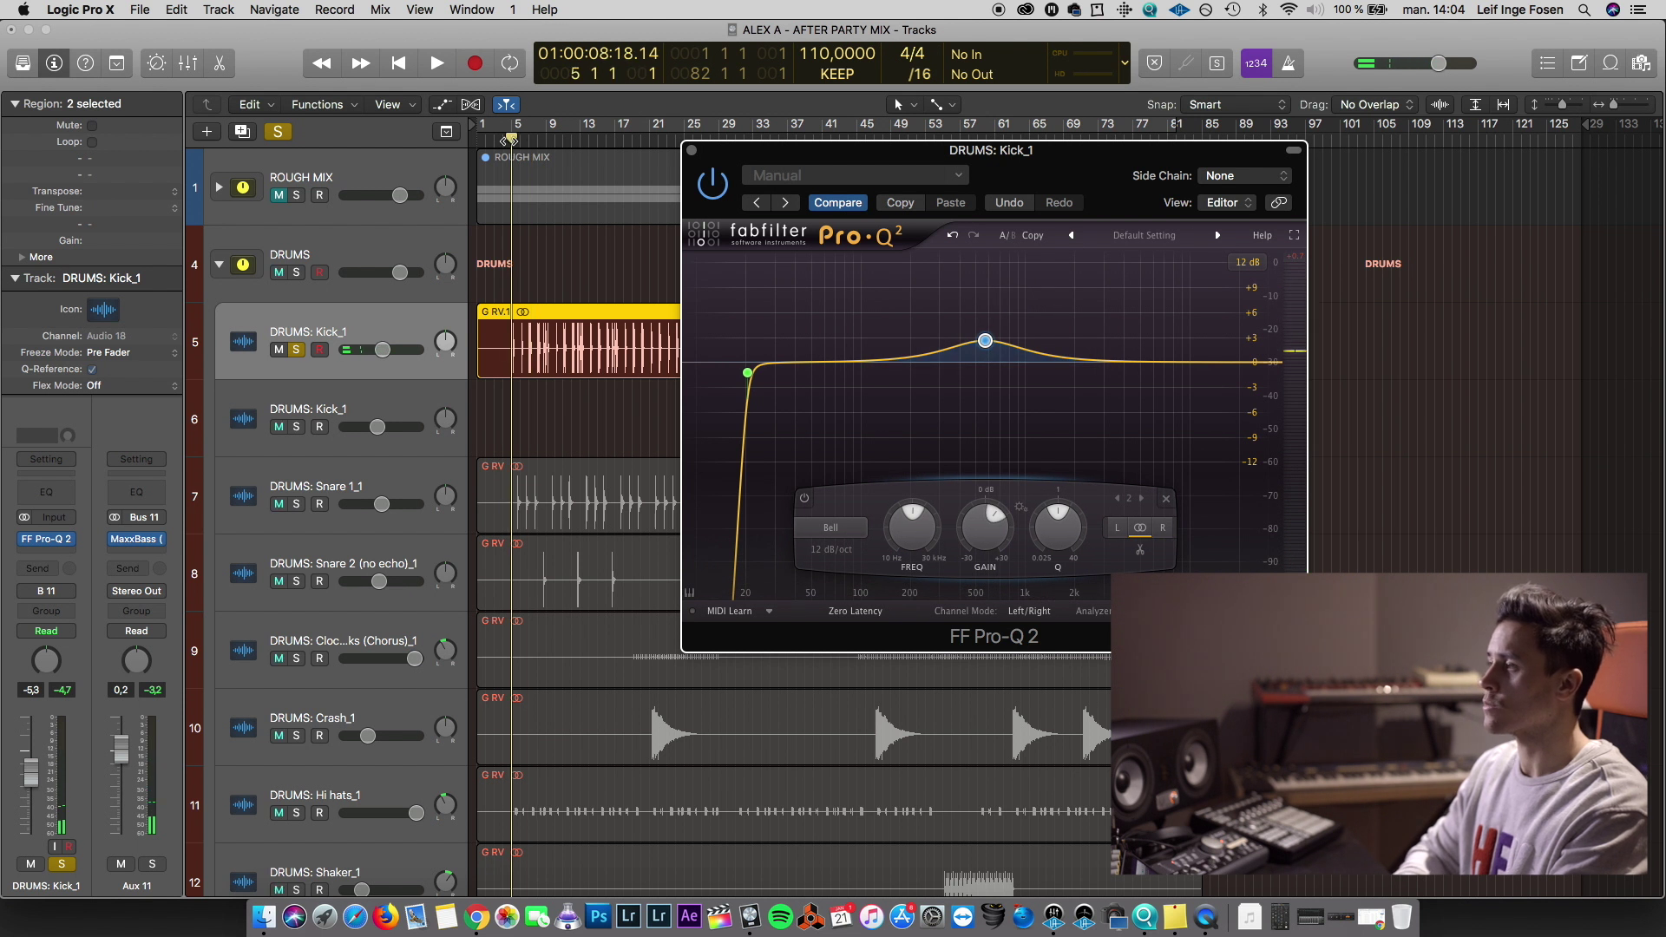
key(space)
Cut the kick by about 5.6 dB at about 144 Hz with a bell band (Q about 3.26), audition it and close the EQ
click(882, 377)
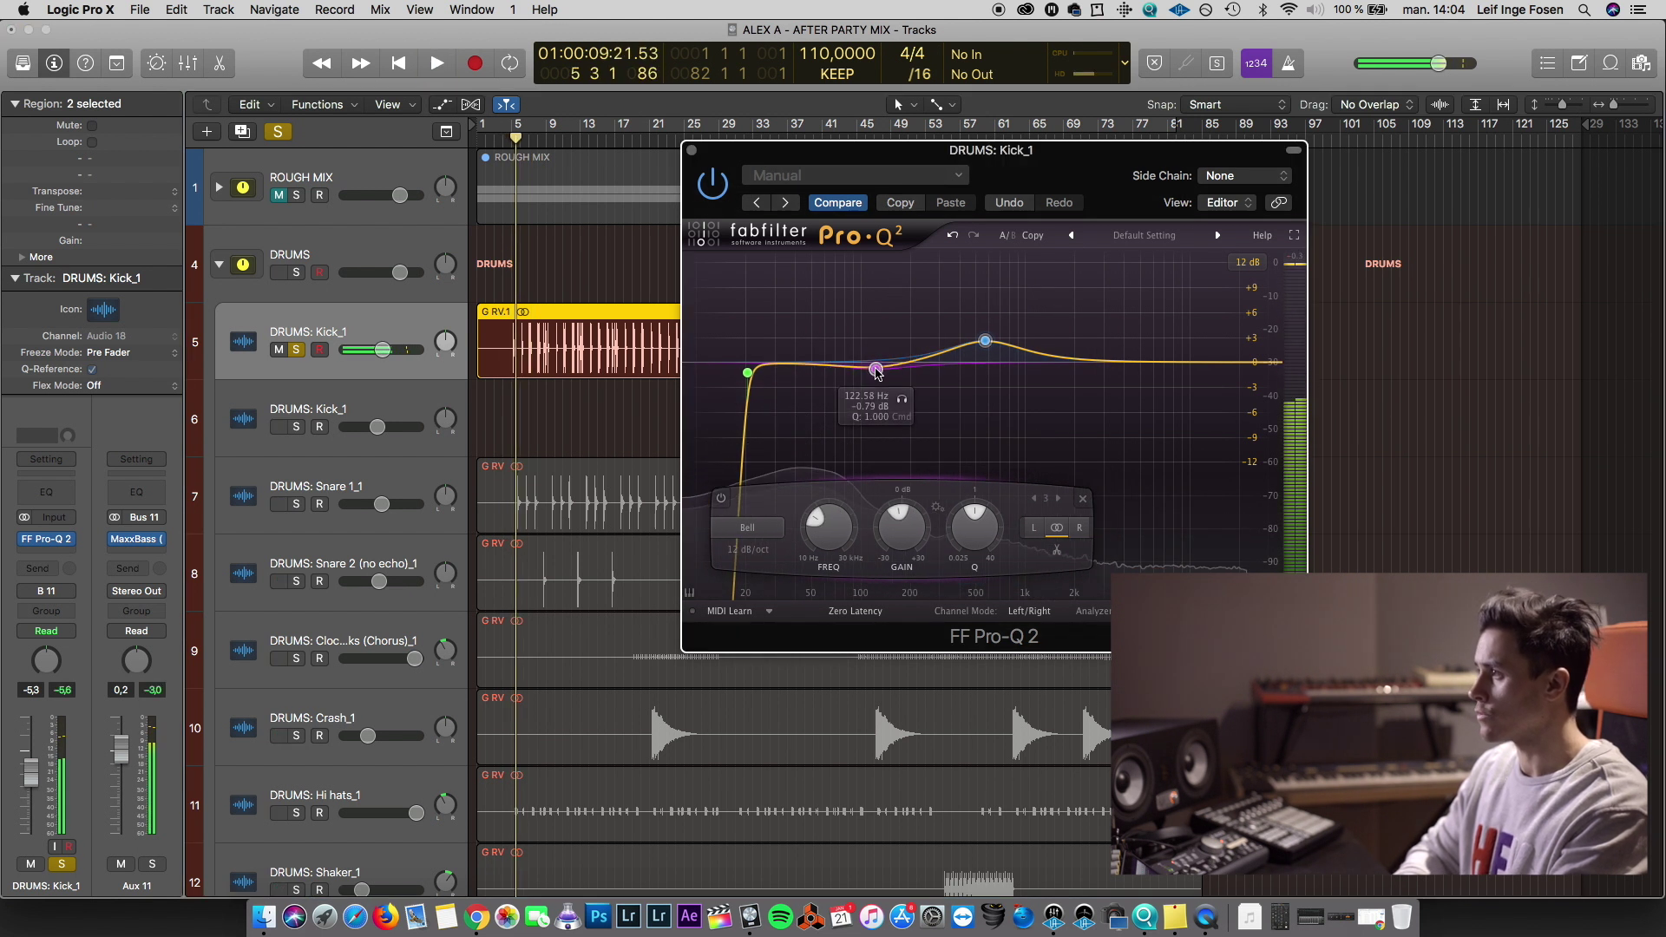
drag(881, 377, 884, 384)
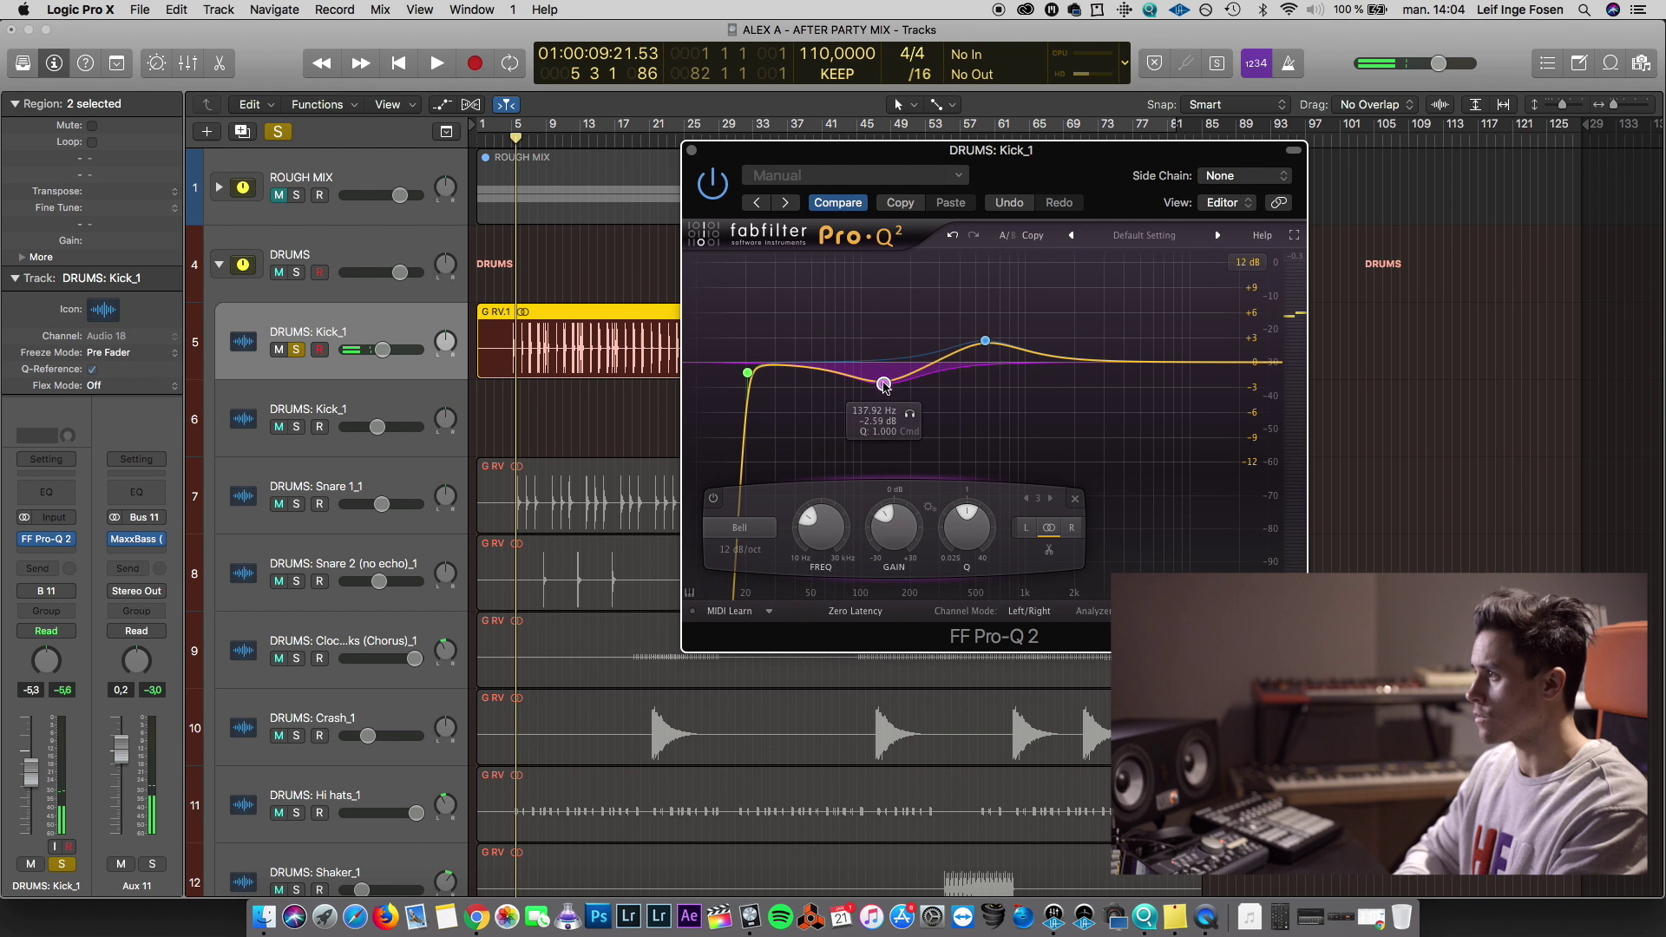
scroll(887, 388, up, 5)
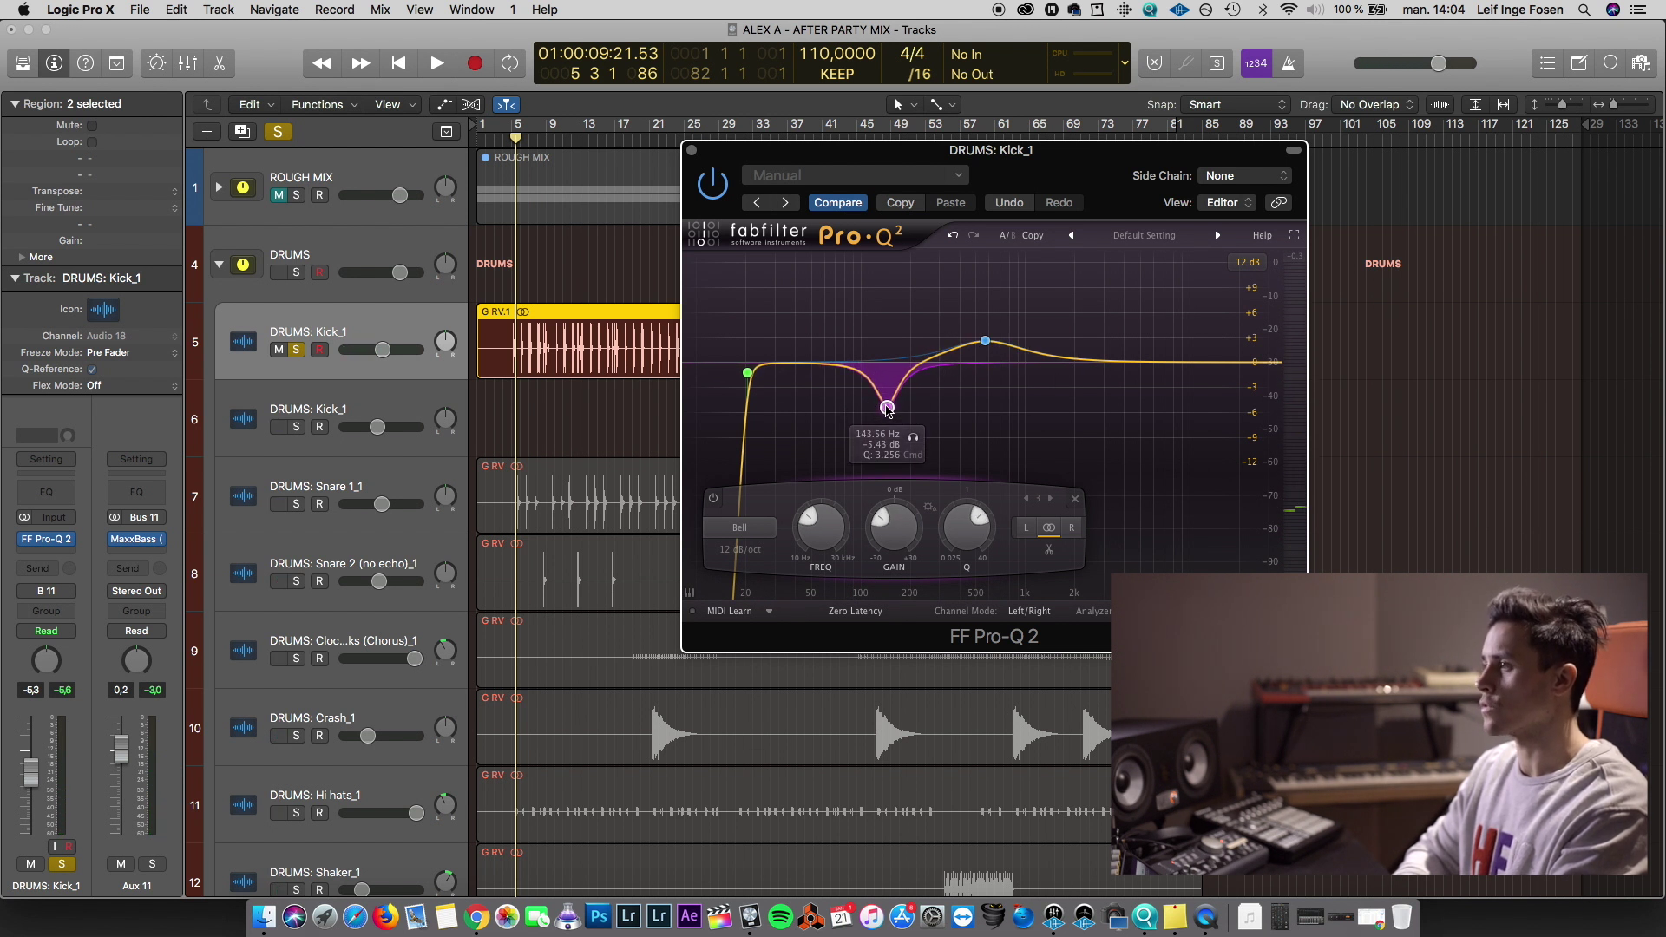
key(space)
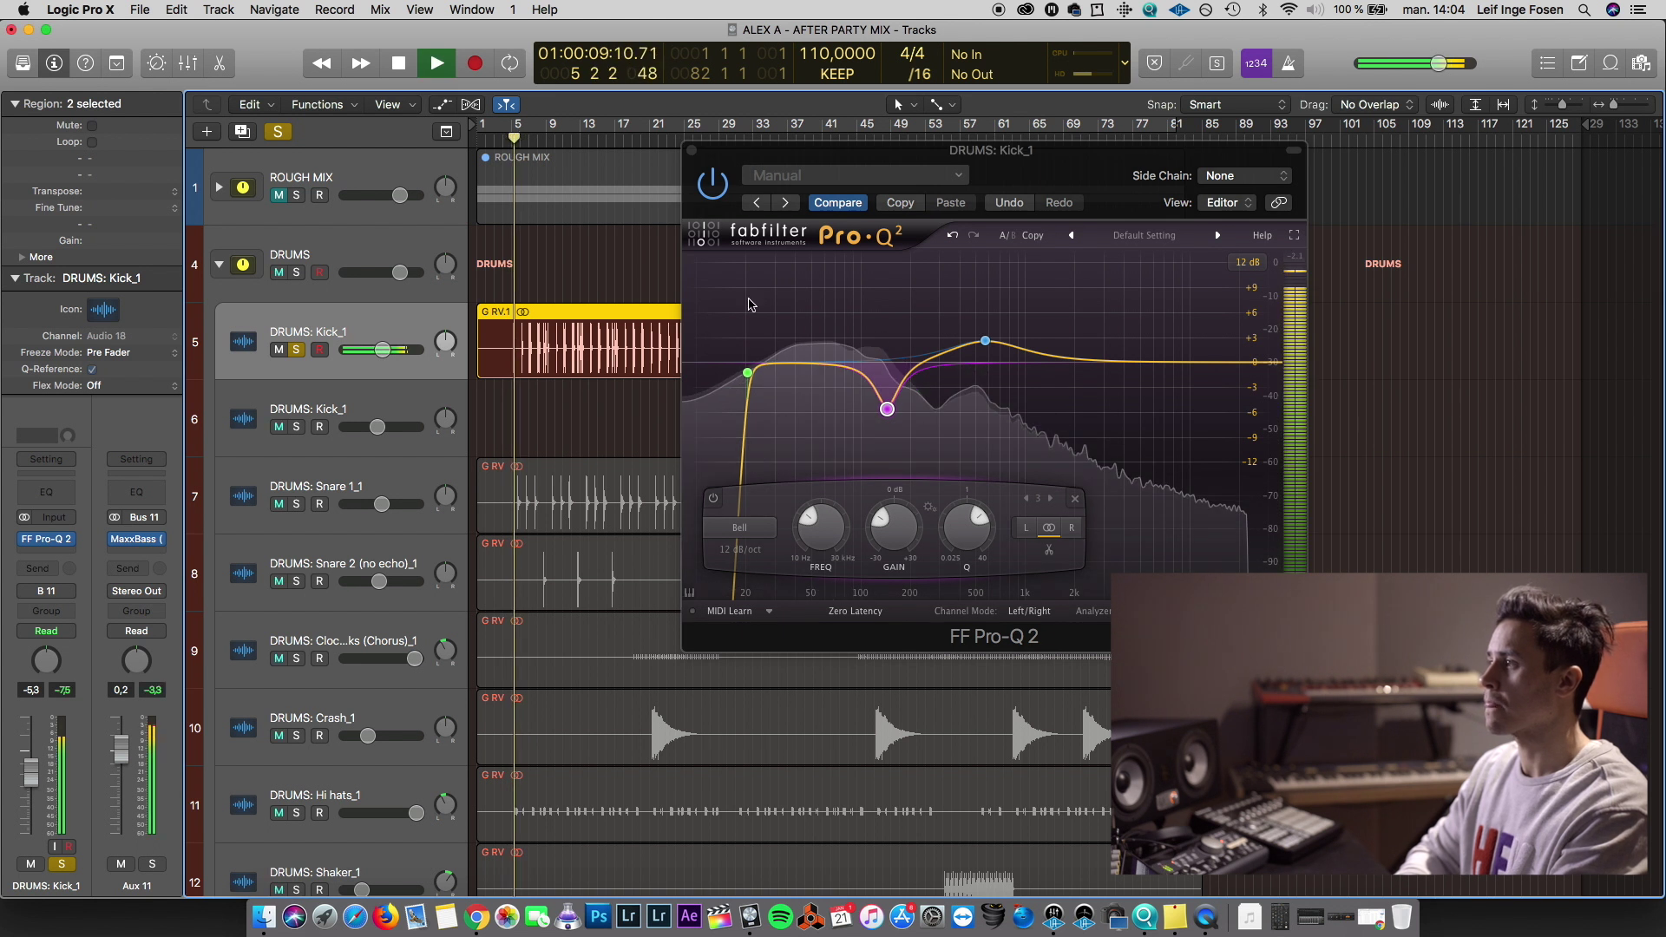
key(space)
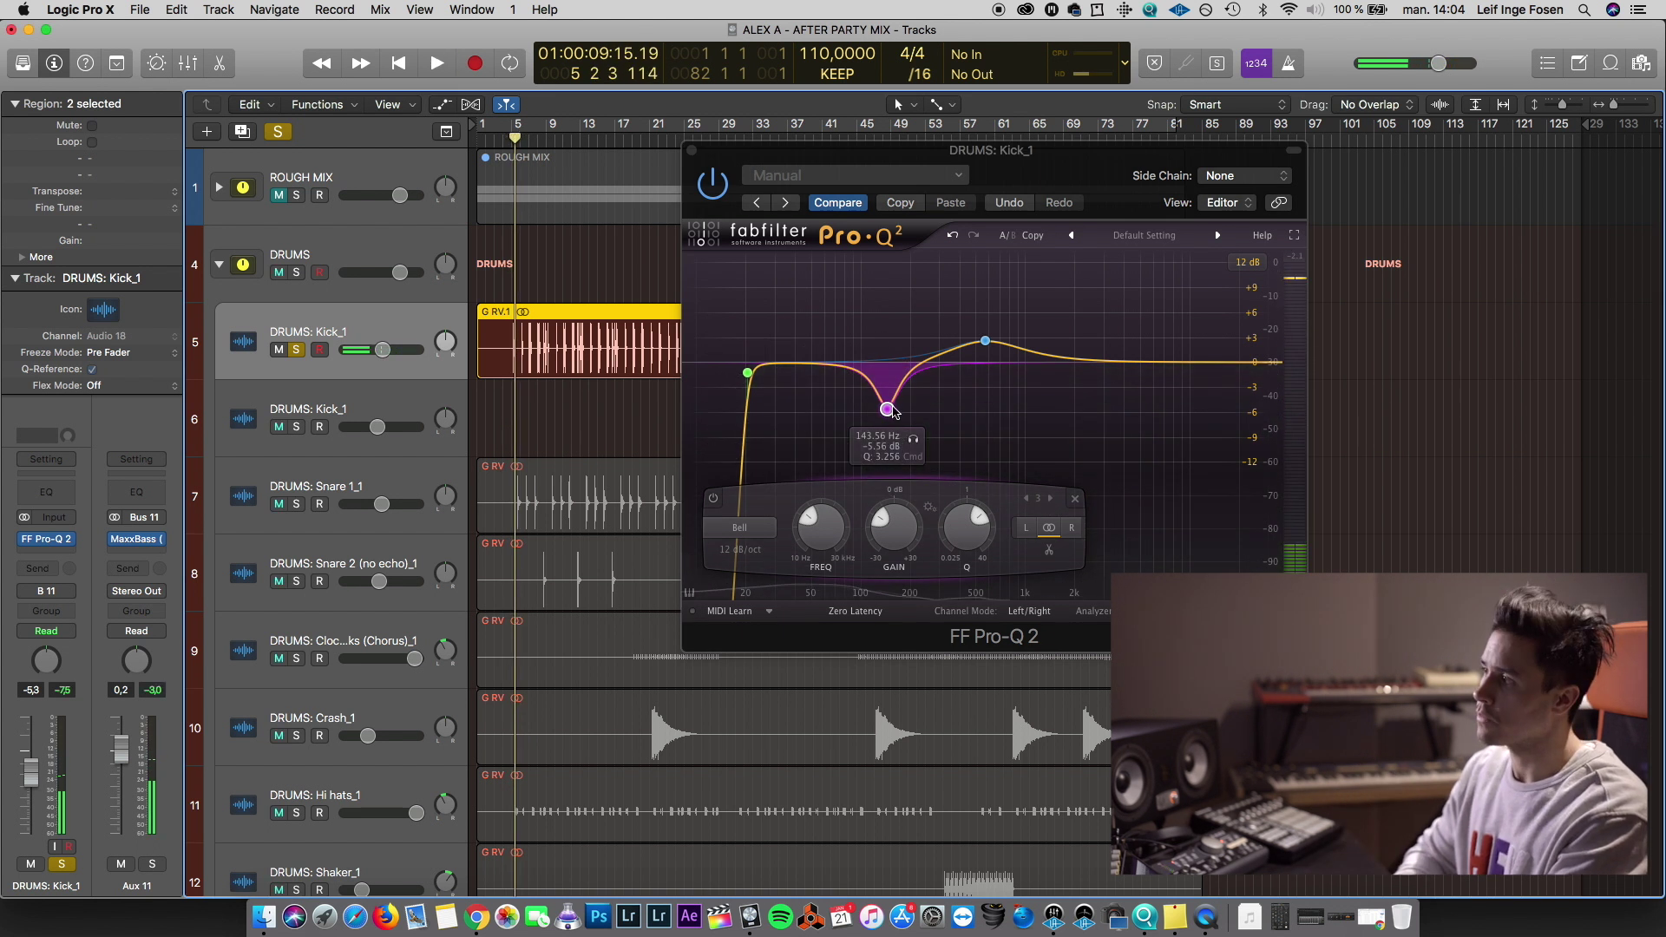
click(891, 413)
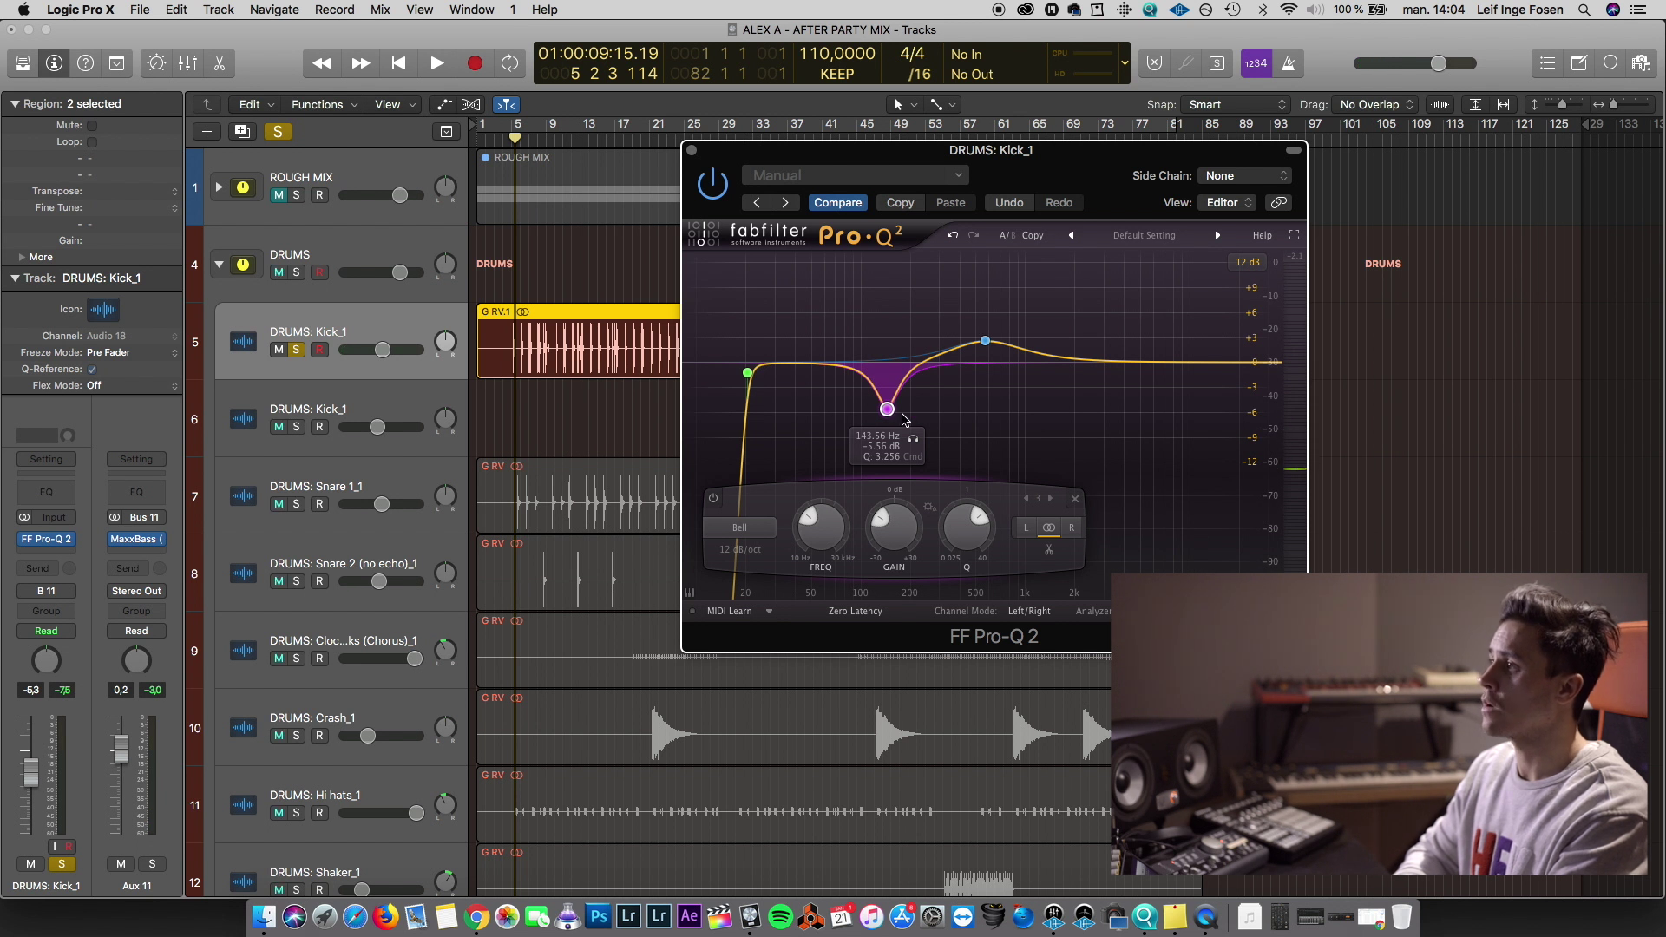
key(space)
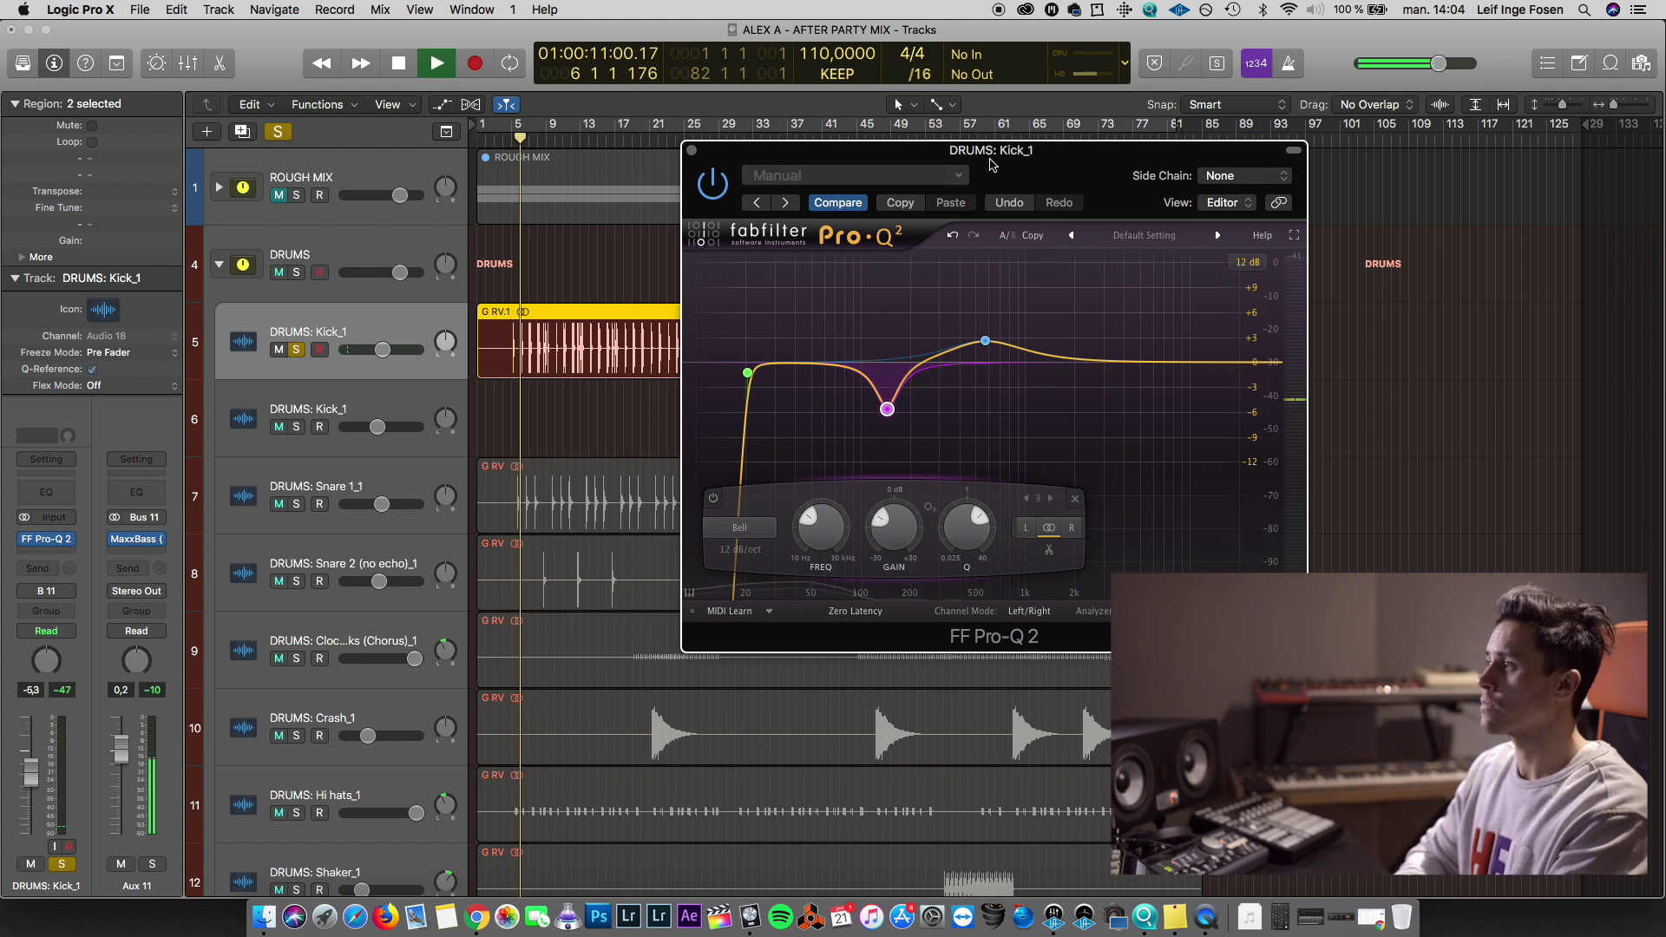
click(689, 148)
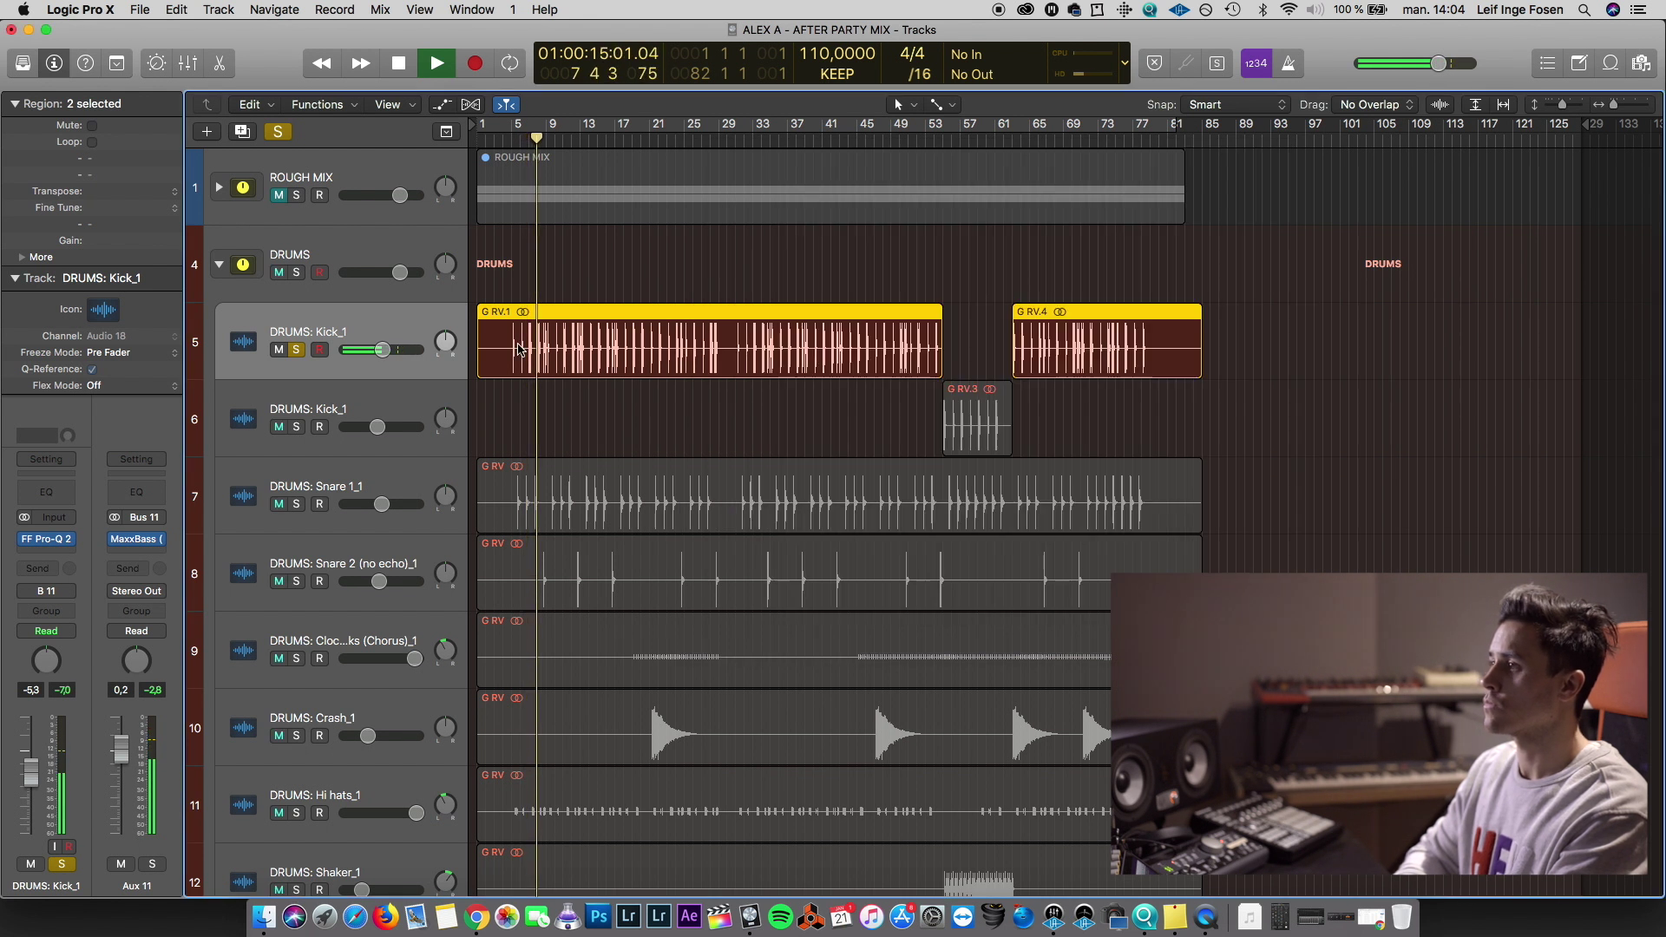
key(space)
Insert the FabFilter Pro-Q 2 equalizer on the BASS: SUB track
scroll(610, 246, down, 10)
click(608, 759)
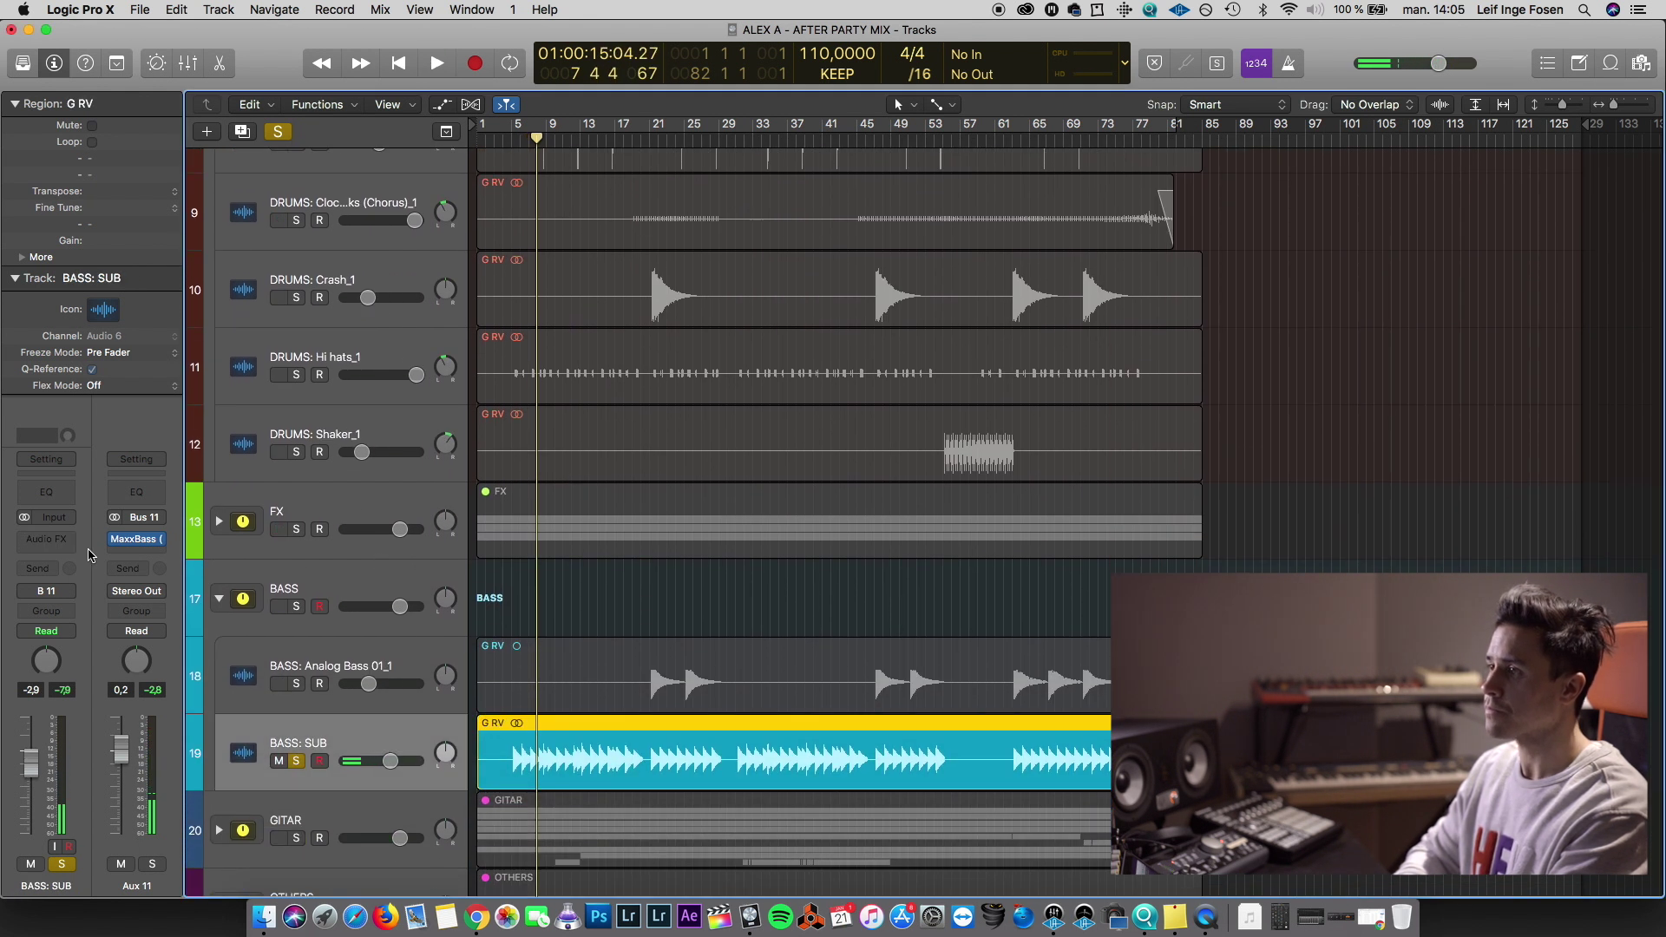
click(46, 538)
click(190, 572)
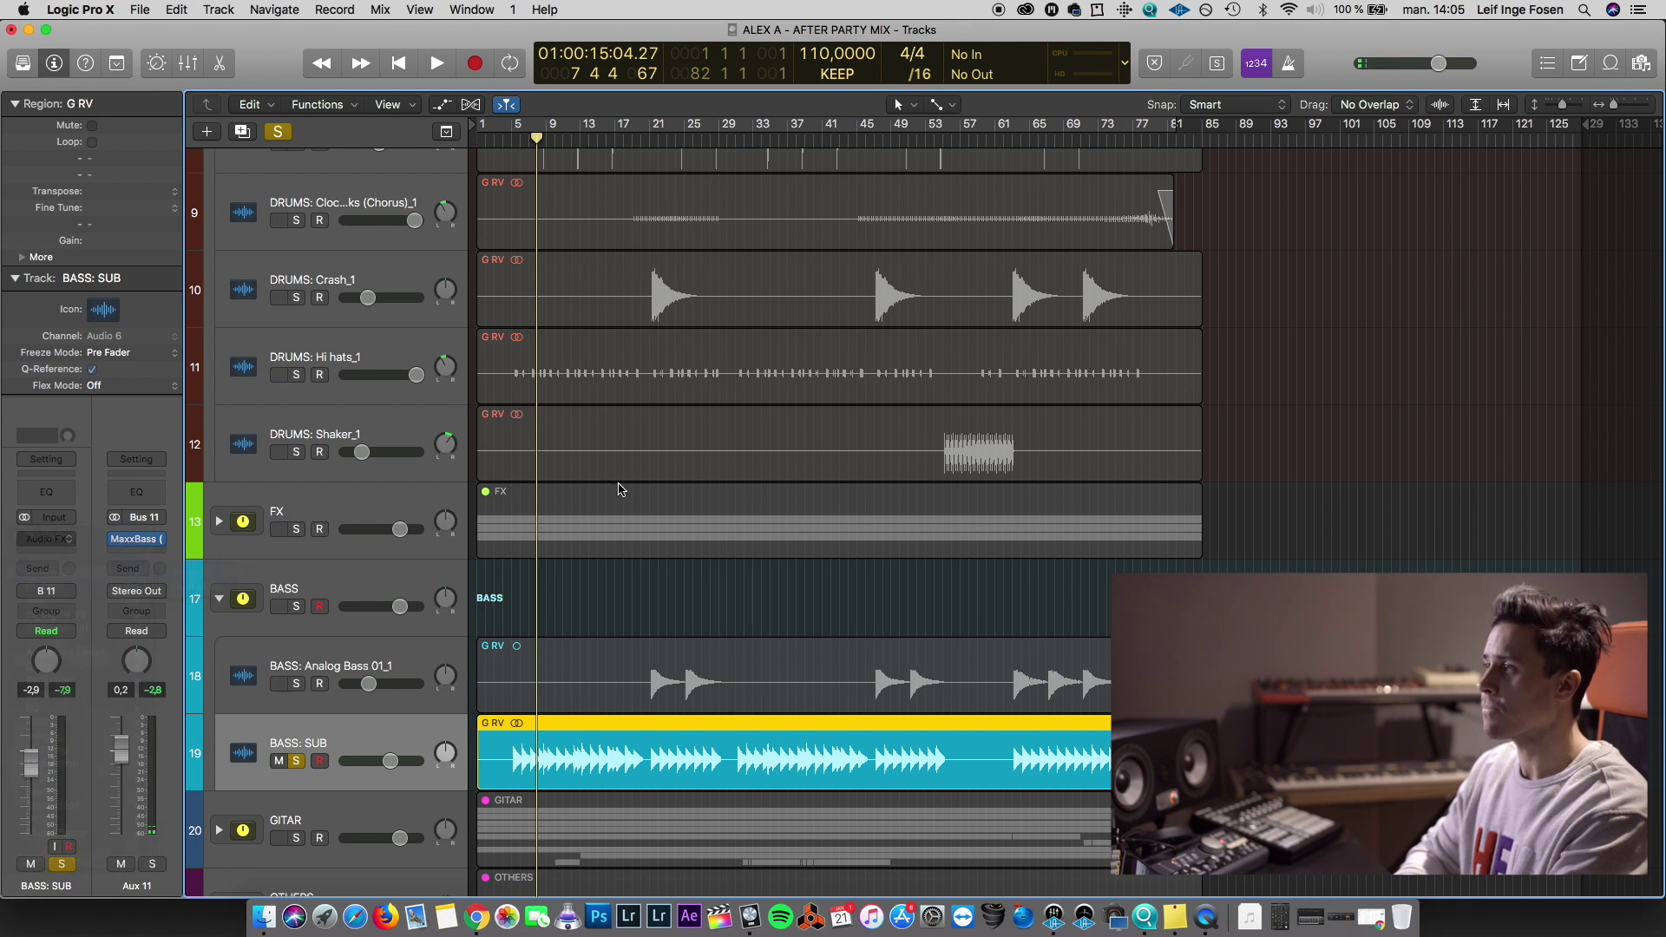
Play the sub bass and add a bell cut of about 3 dB at about 144 Hz with a Q of 1
key(space)
drag(328, 47, 510, 52)
drag(421, 262, 406, 289)
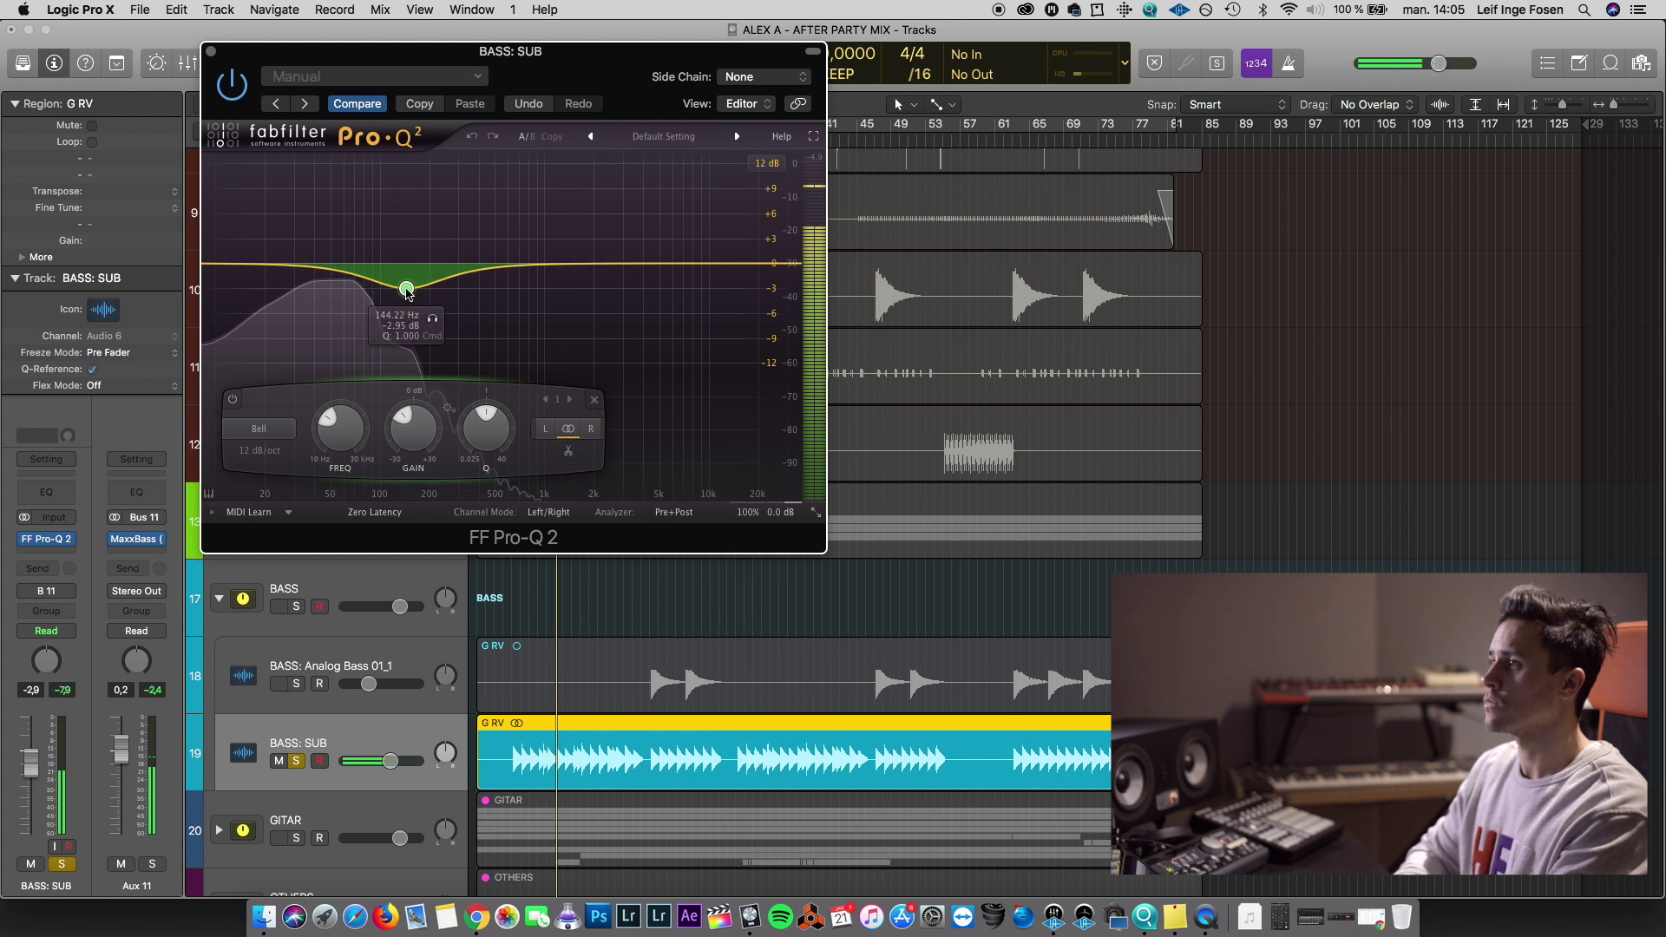
Add a 96 dB/oct Low Cut band at about 21 Hz (Q about 0.78) to the sub bass EQ and close it
drag(219, 263, 221, 270)
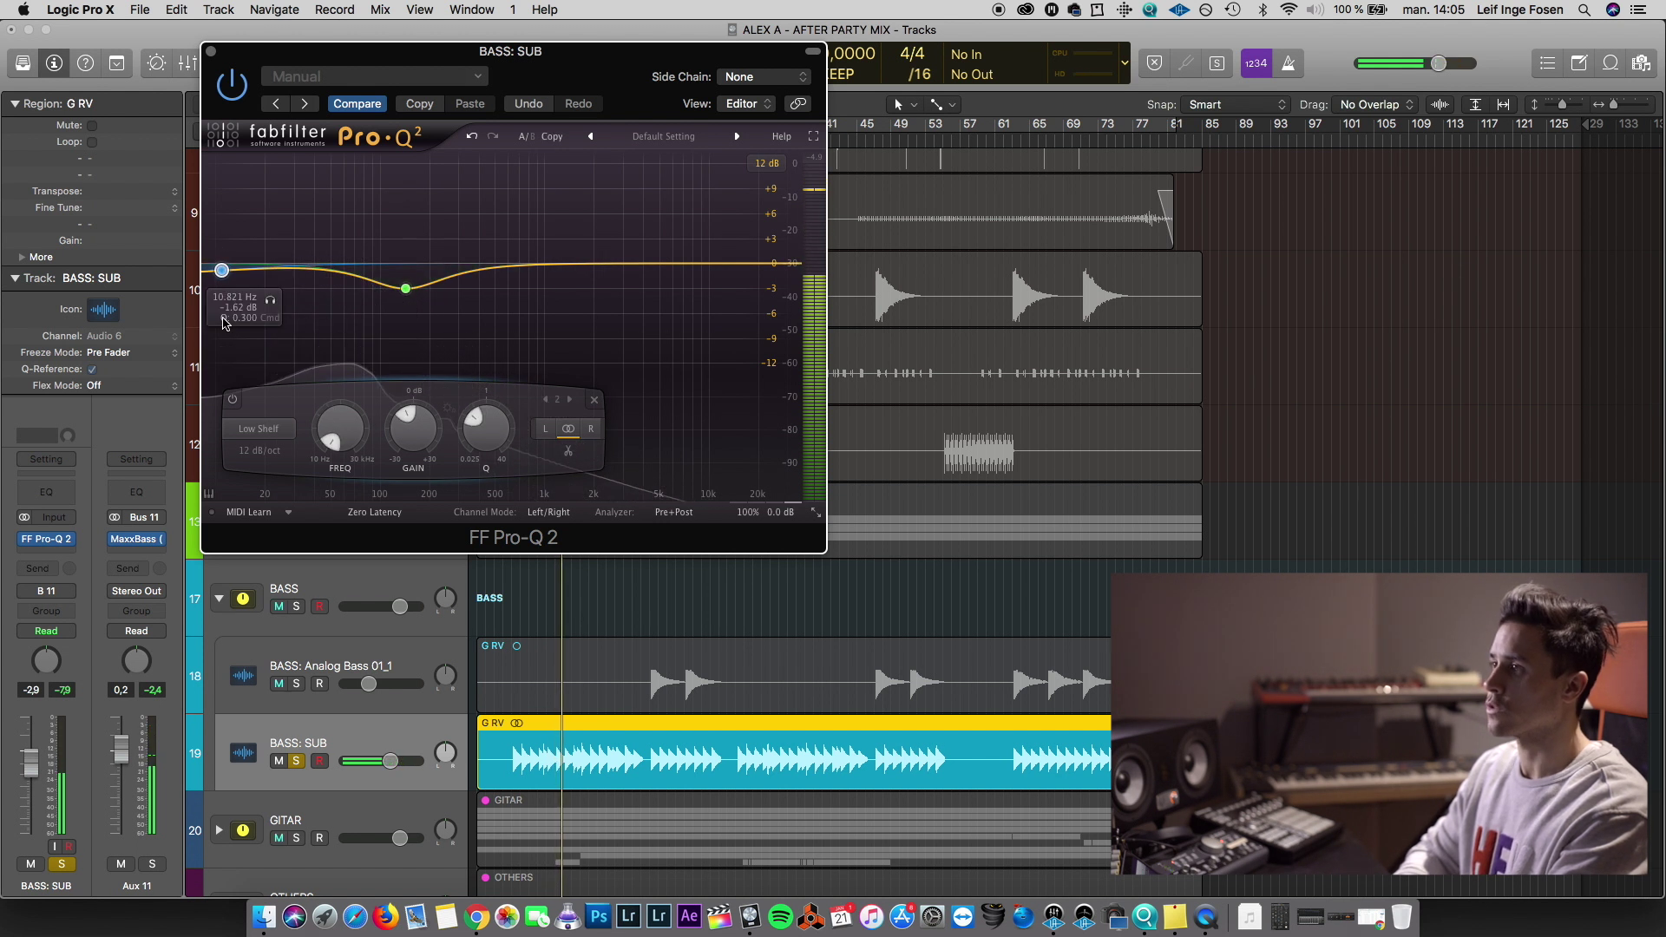
click(259, 429)
click(262, 484)
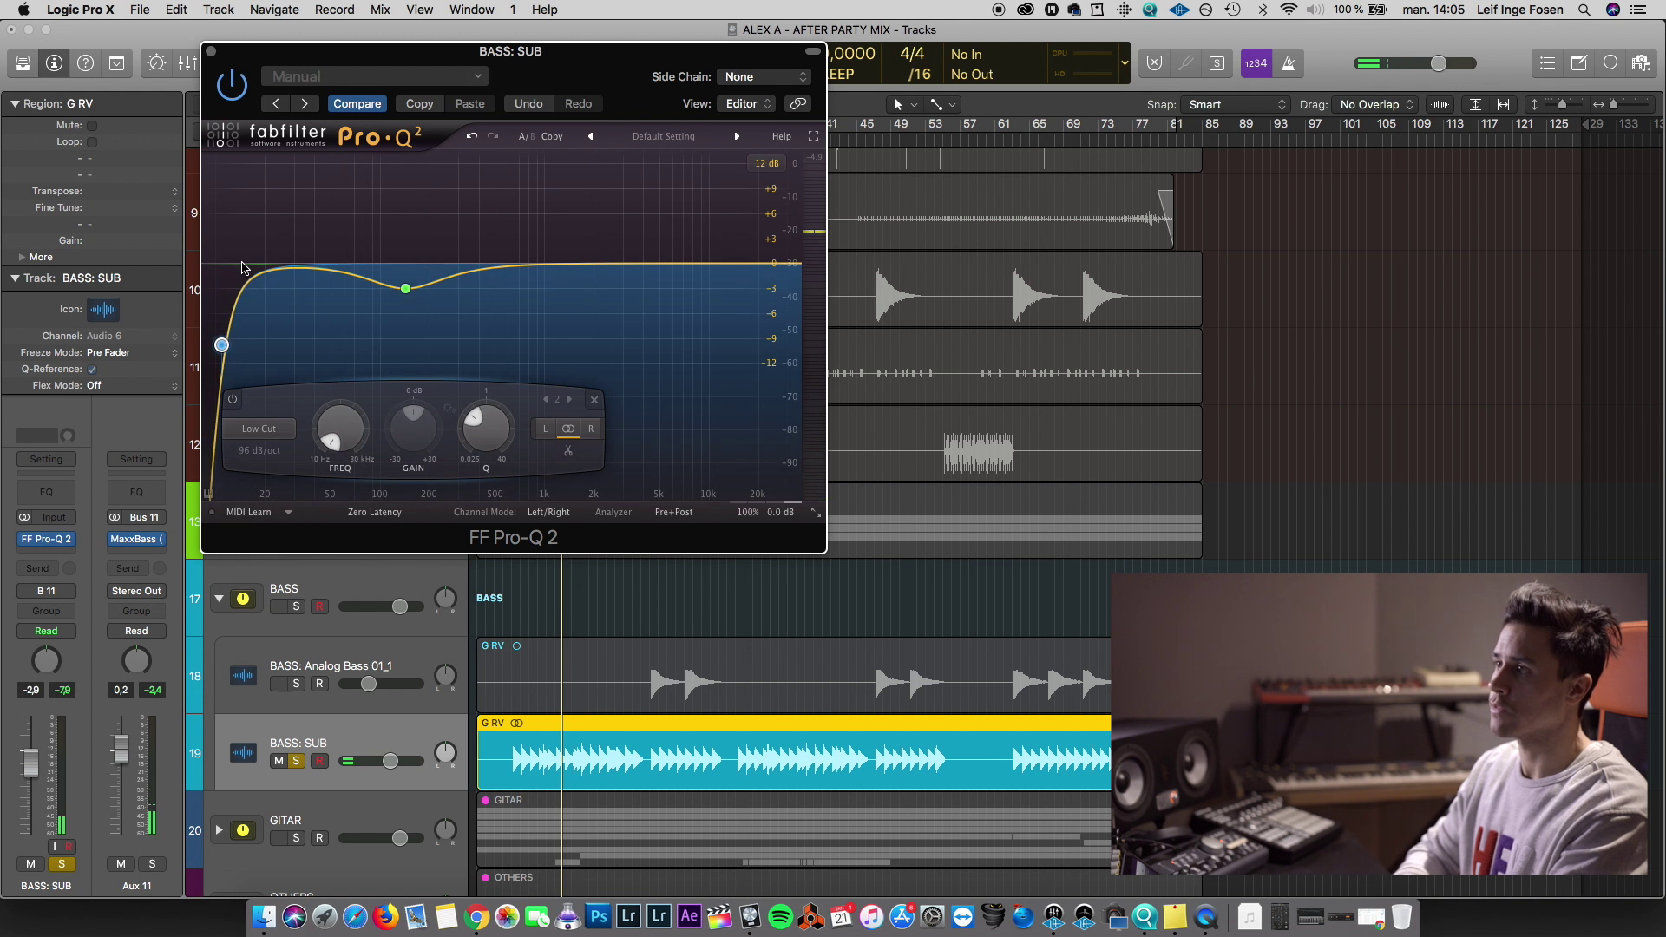
drag(221, 344, 258, 282)
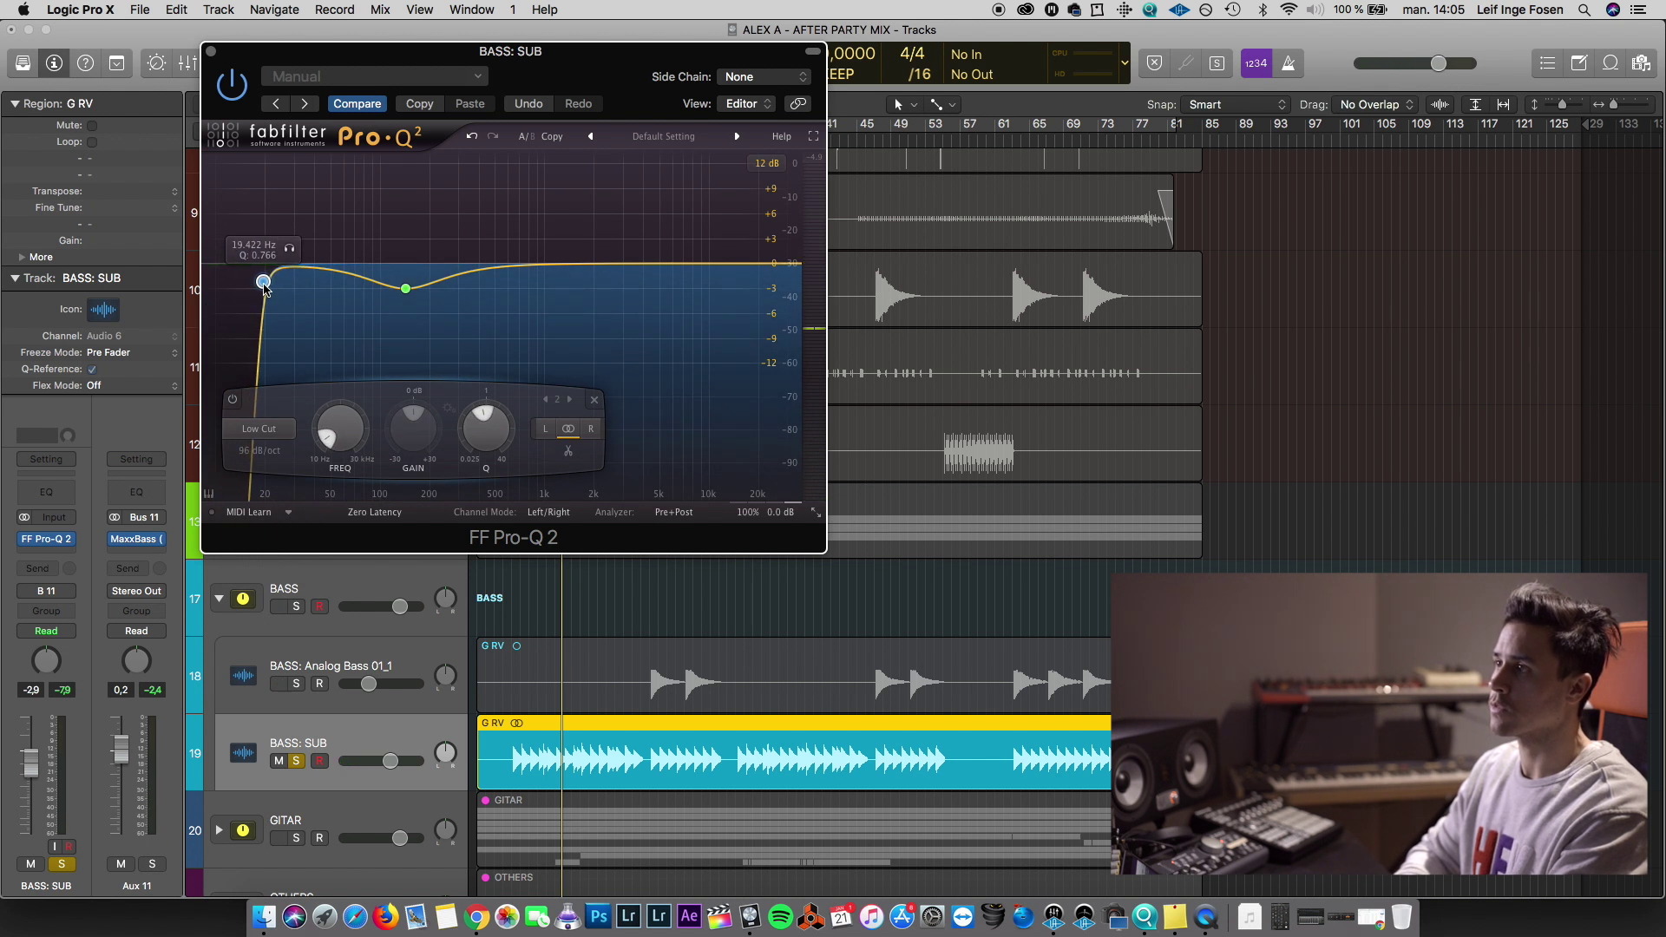
drag(518, 64, 772, 48)
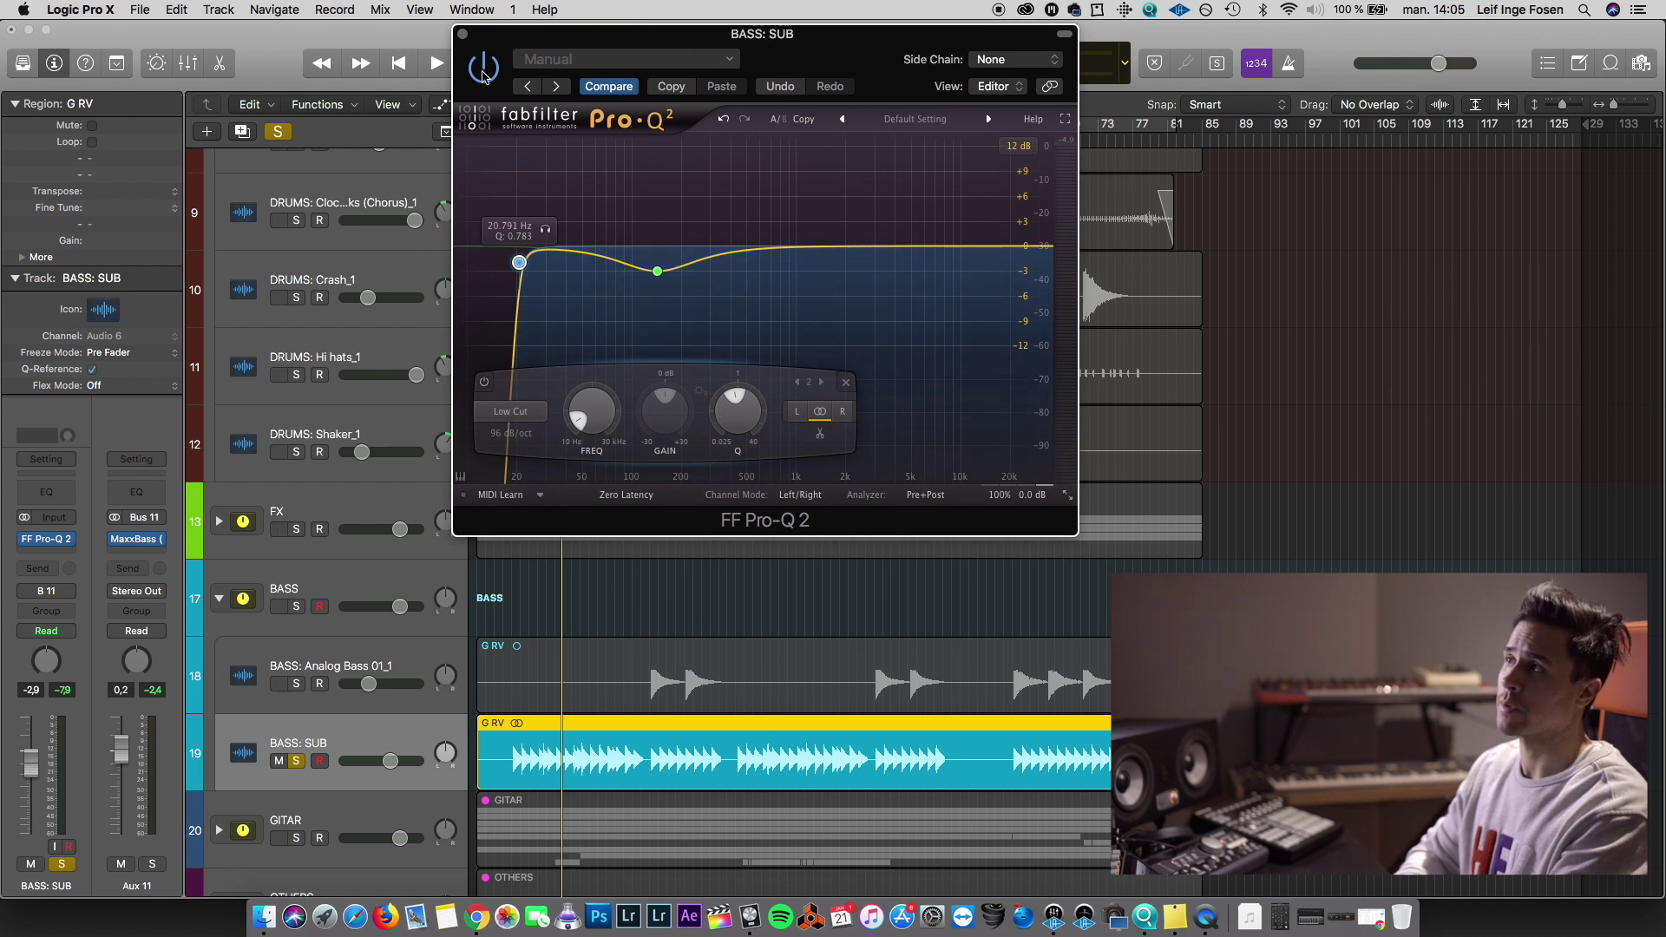
key(super+w)
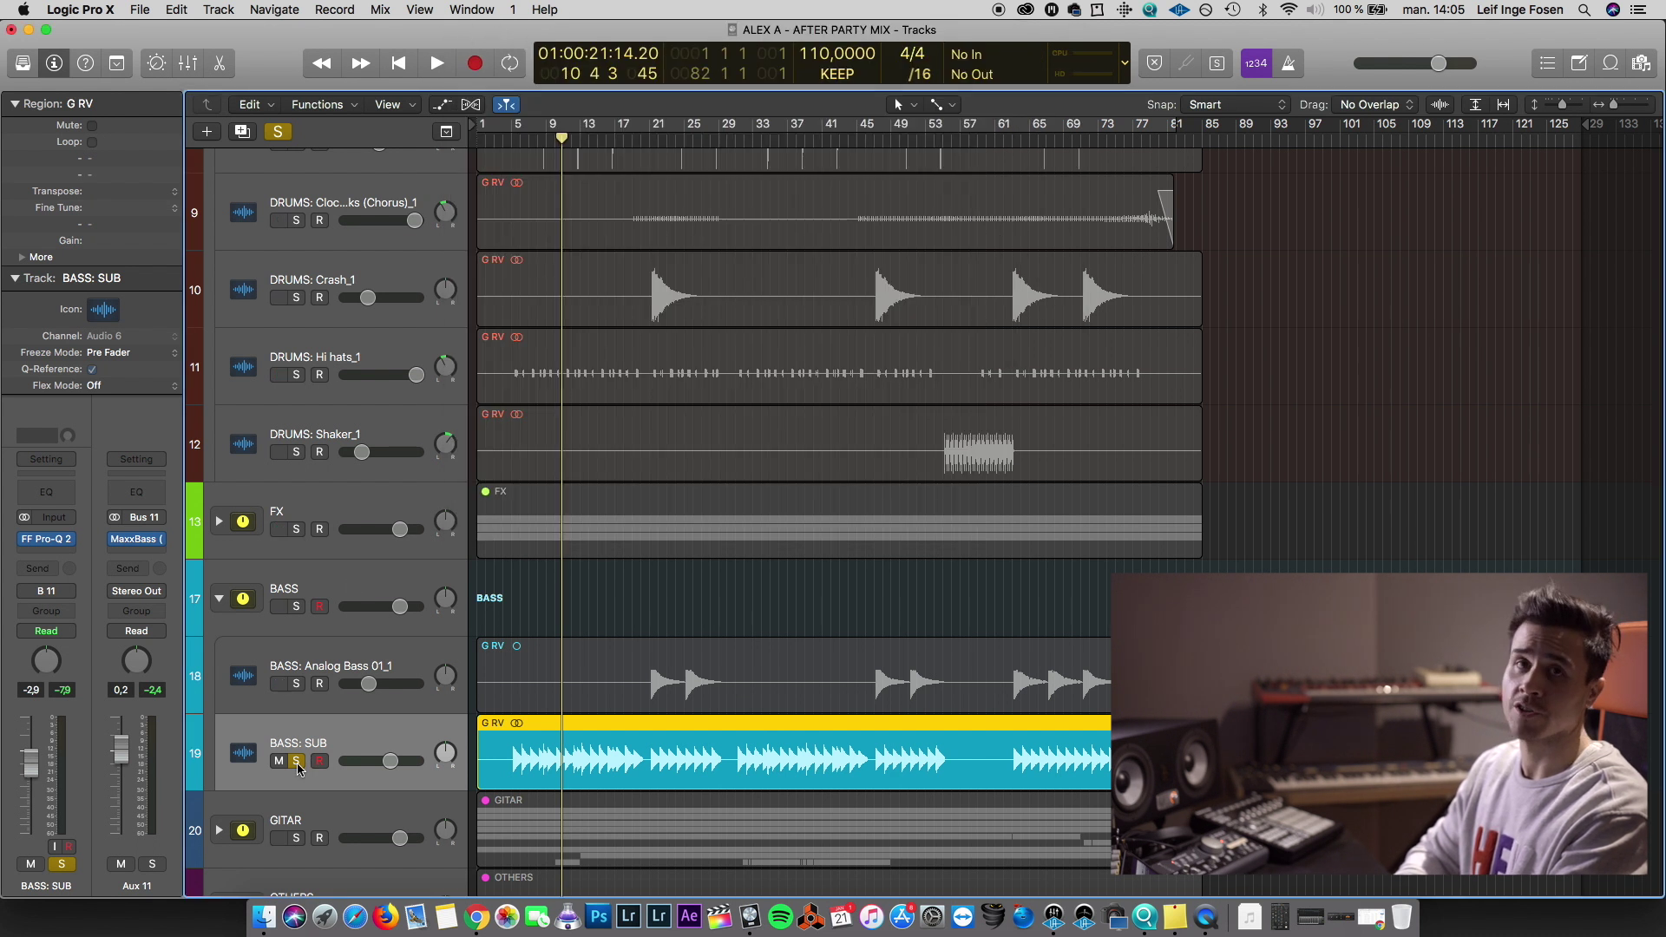
Take BASS: SUB out of solo, solo the DRUMS stack and play it from bar 5
click(297, 763)
key(space)
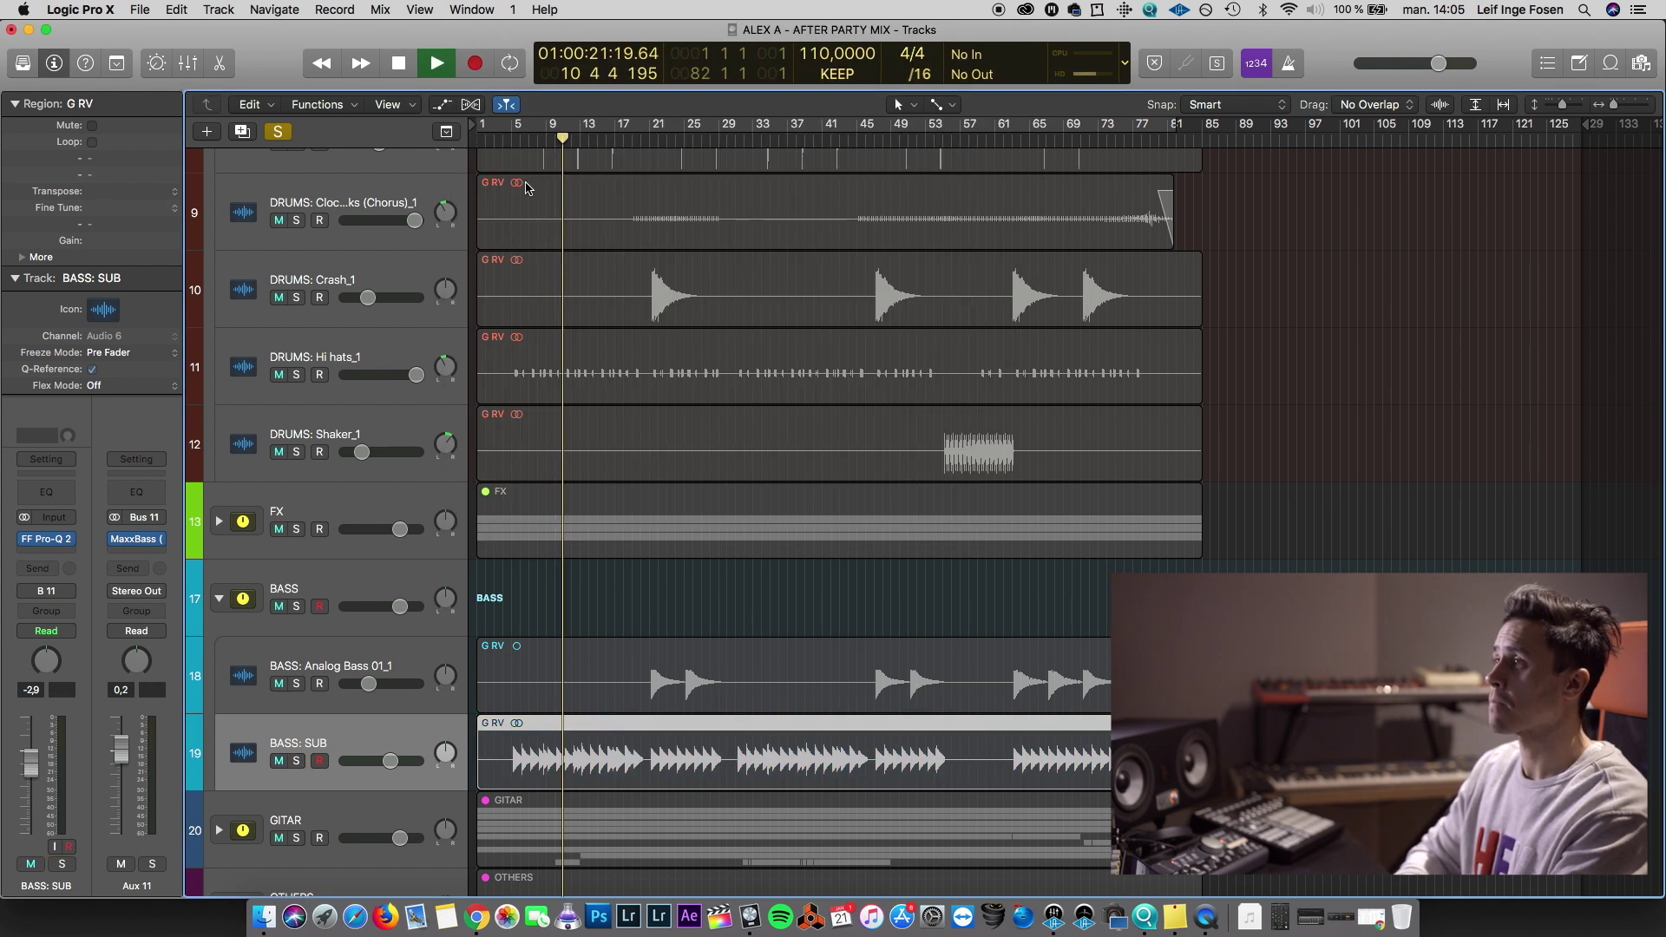
click(277, 132)
scroll(295, 347, up, 10)
click(297, 273)
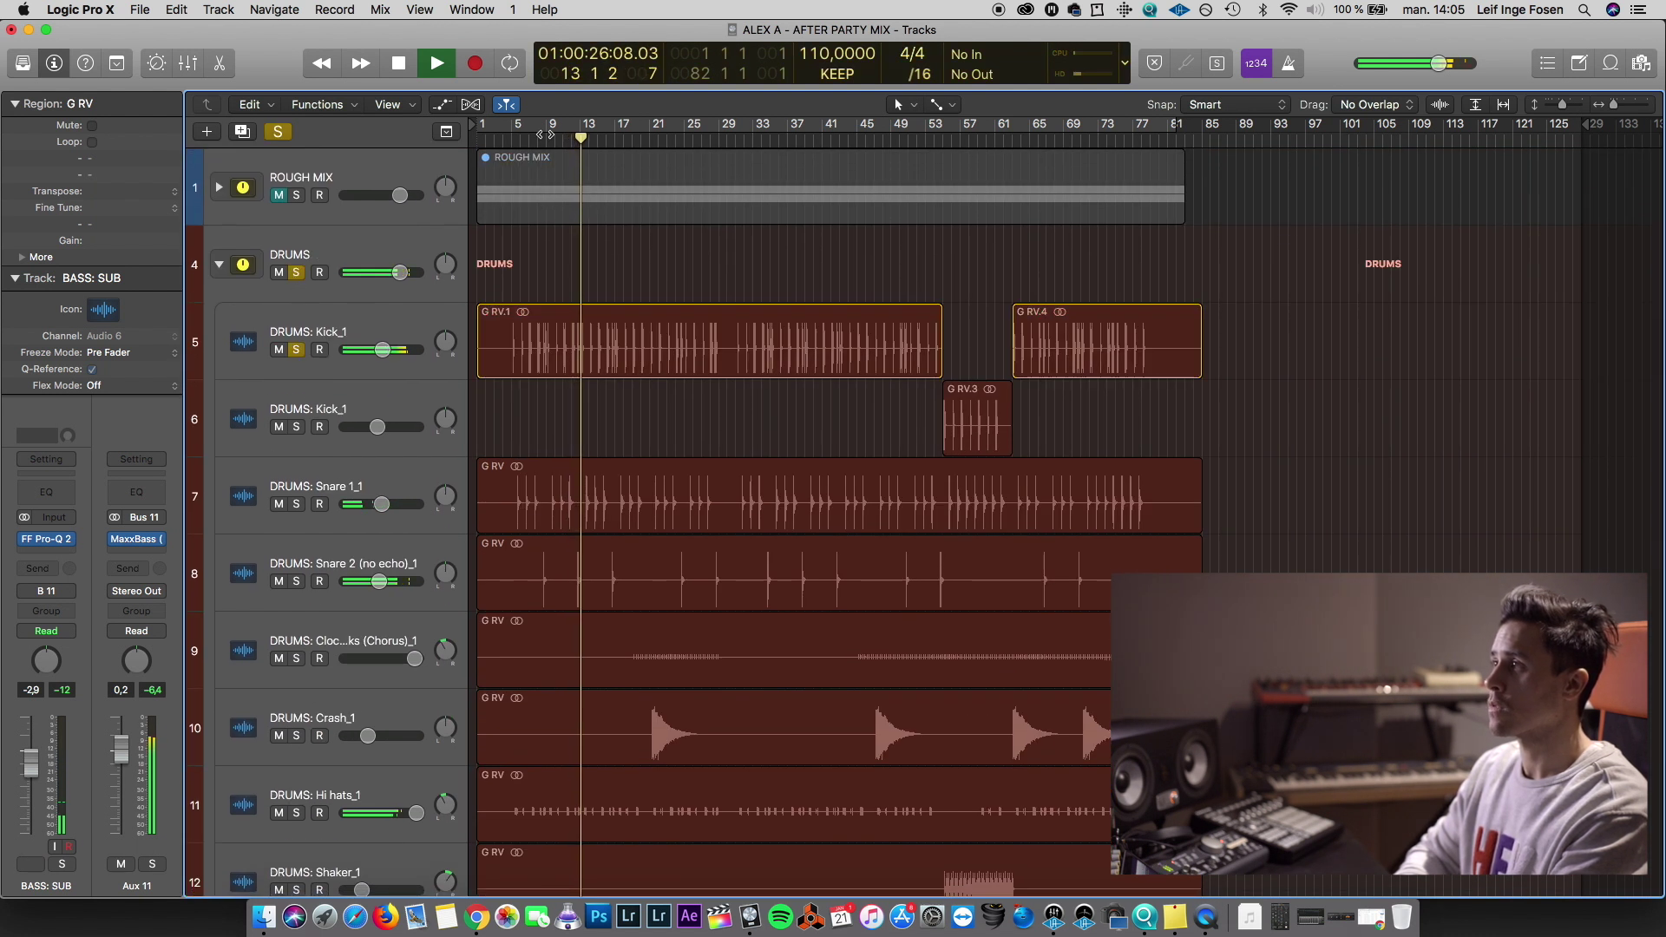
click(510, 130)
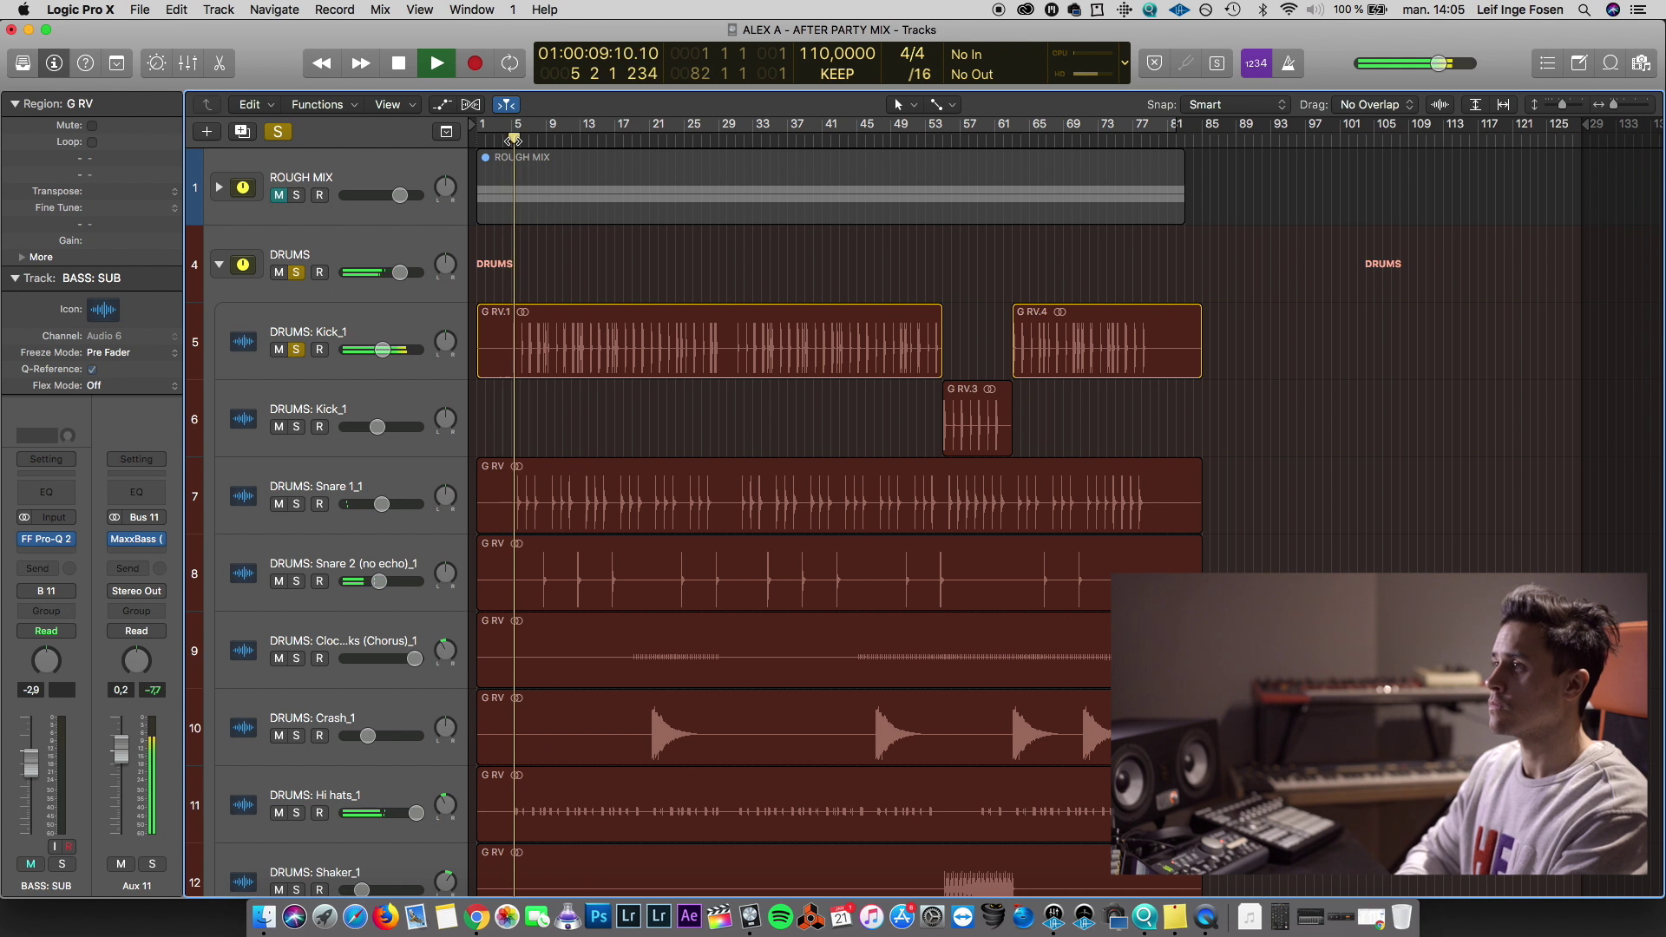
Stop playback and insert the UAD Teletronix LA-2A Legacy compressor after the EQ on the first Kick_1 track
click(329, 354)
key(space)
click(50, 552)
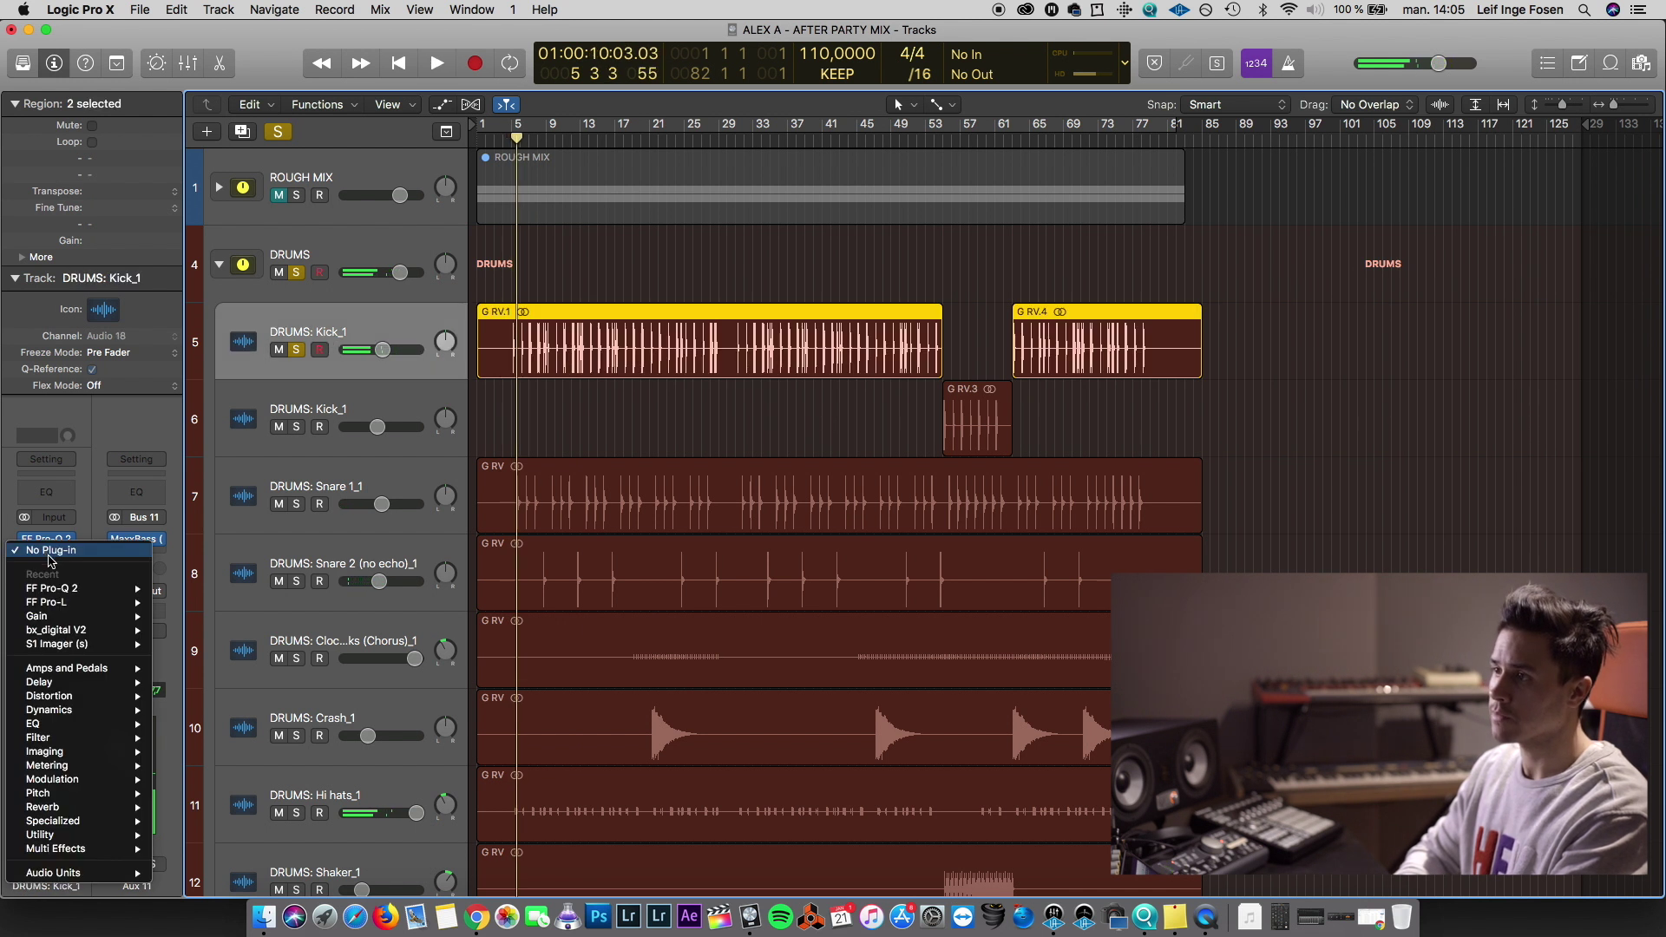
mouse_move(98, 870)
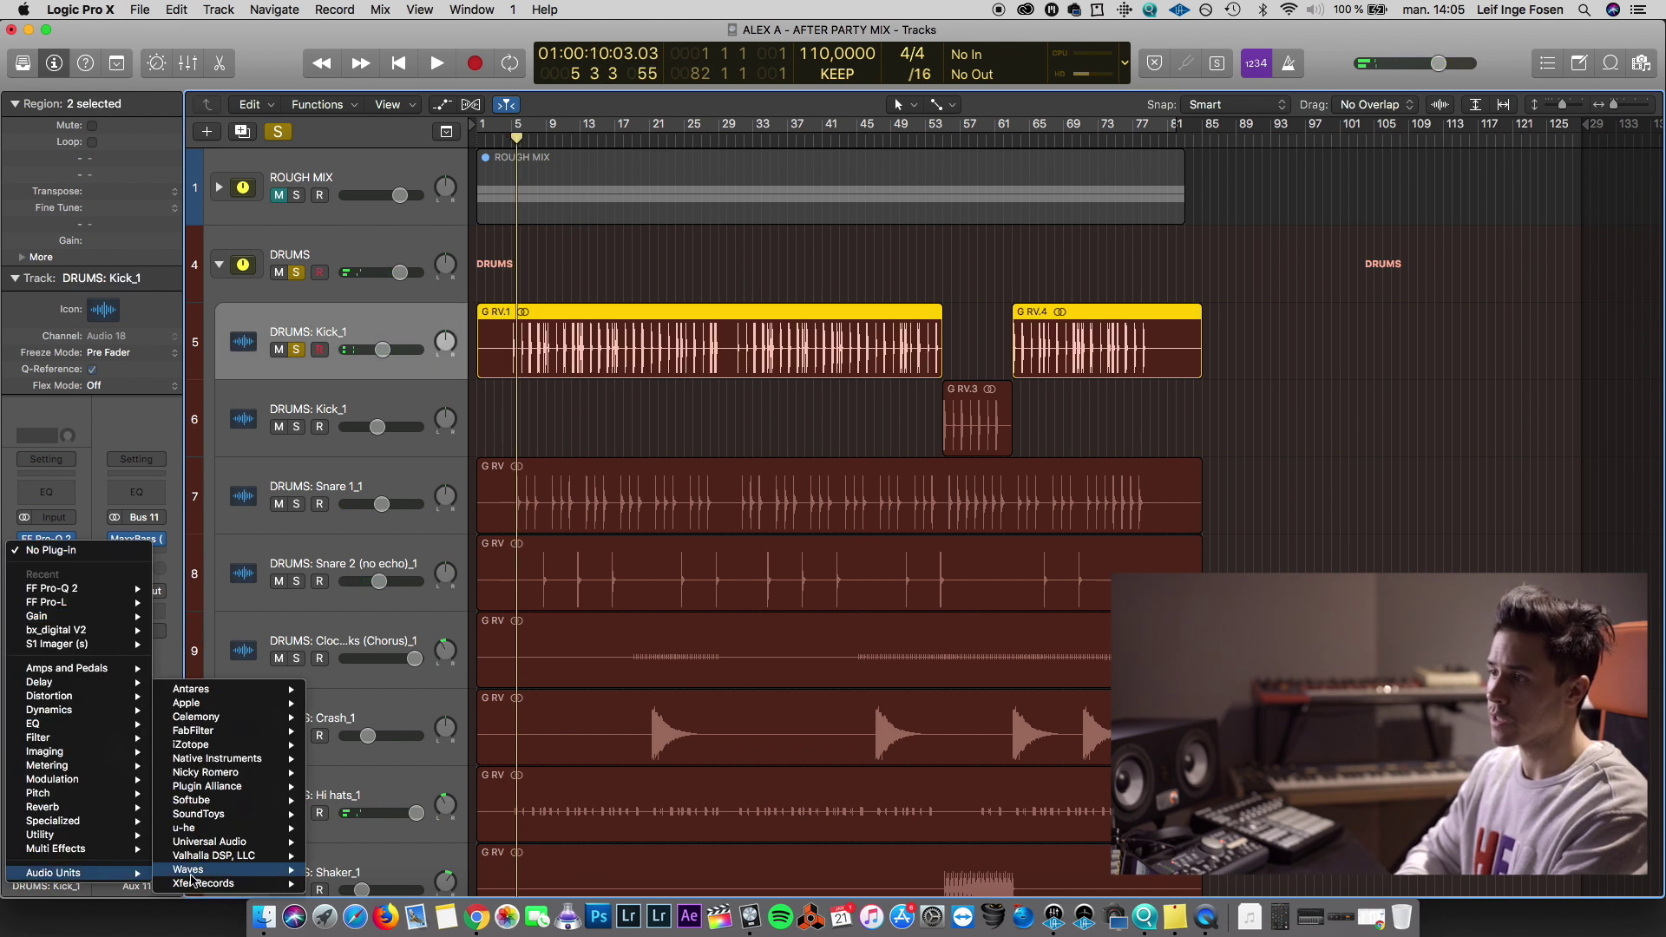
mouse_move(191, 869)
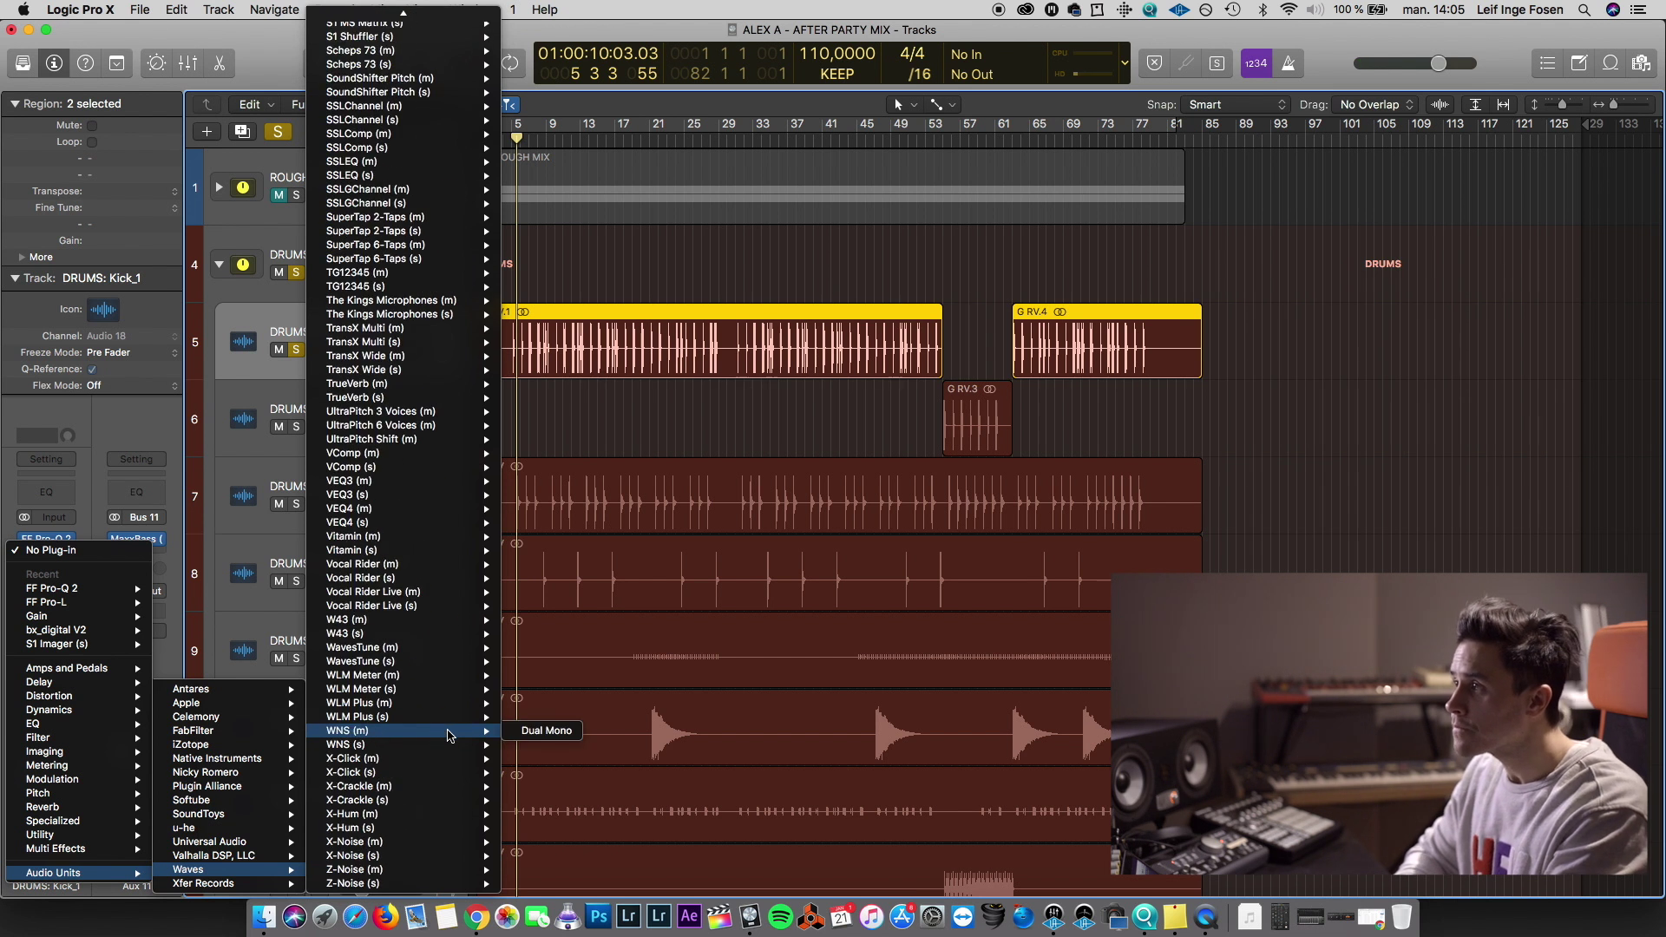
scroll(447, 736, up, 4)
mouse_move(426, 374)
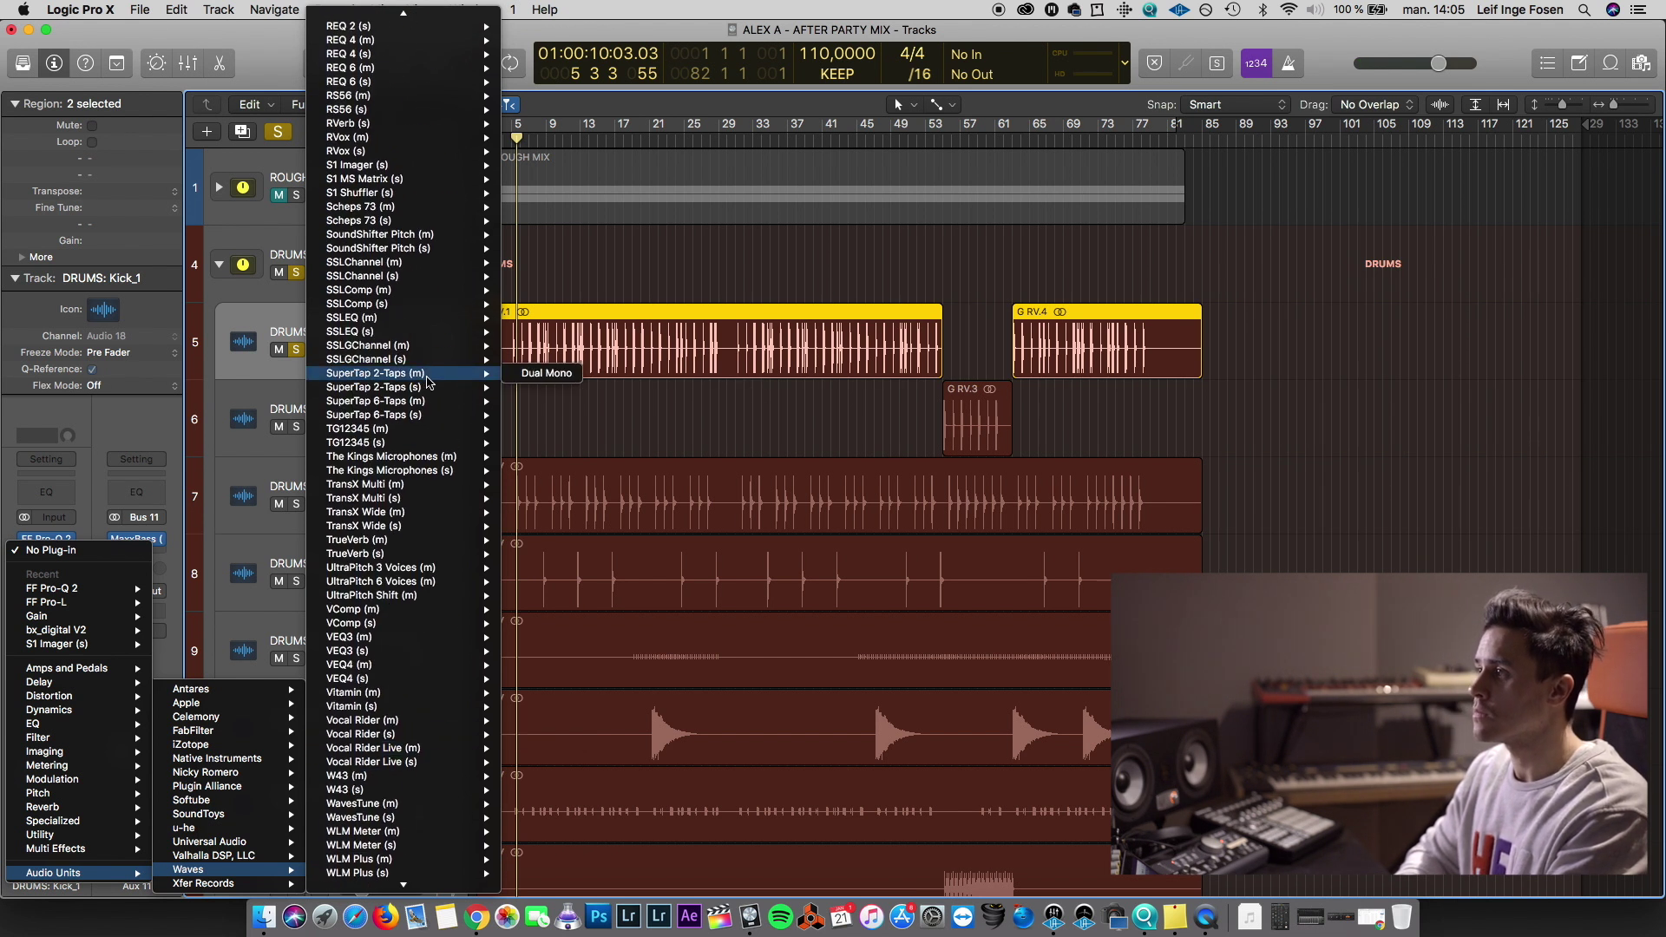
mouse_move(440, 779)
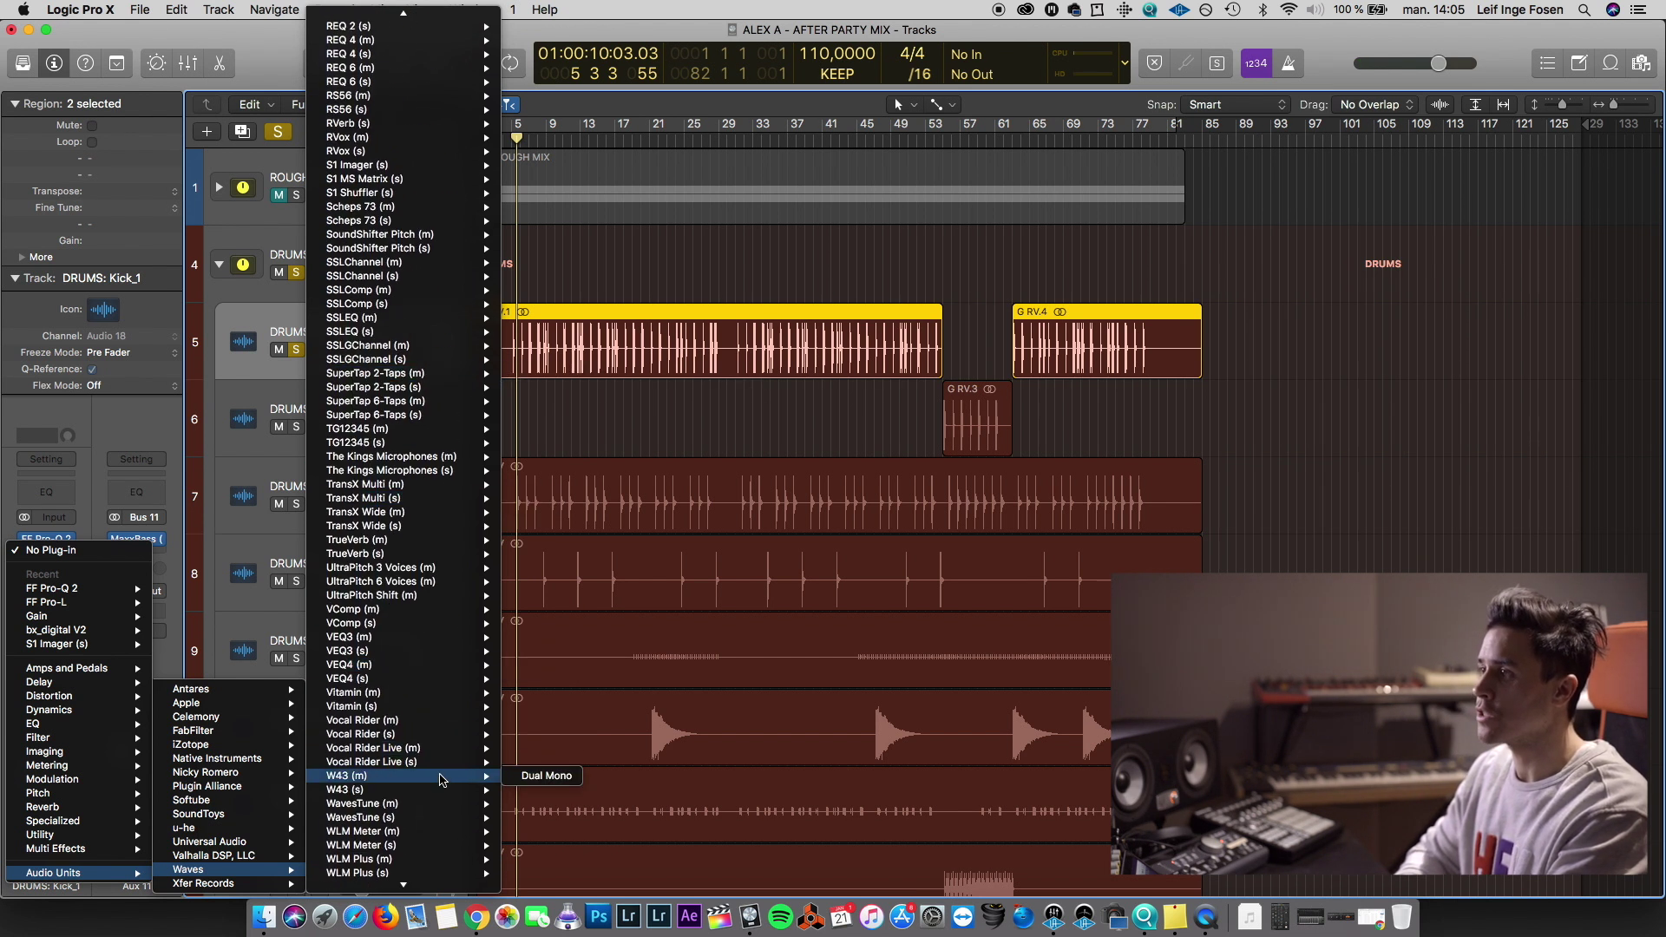
scroll(440, 779, up, 4)
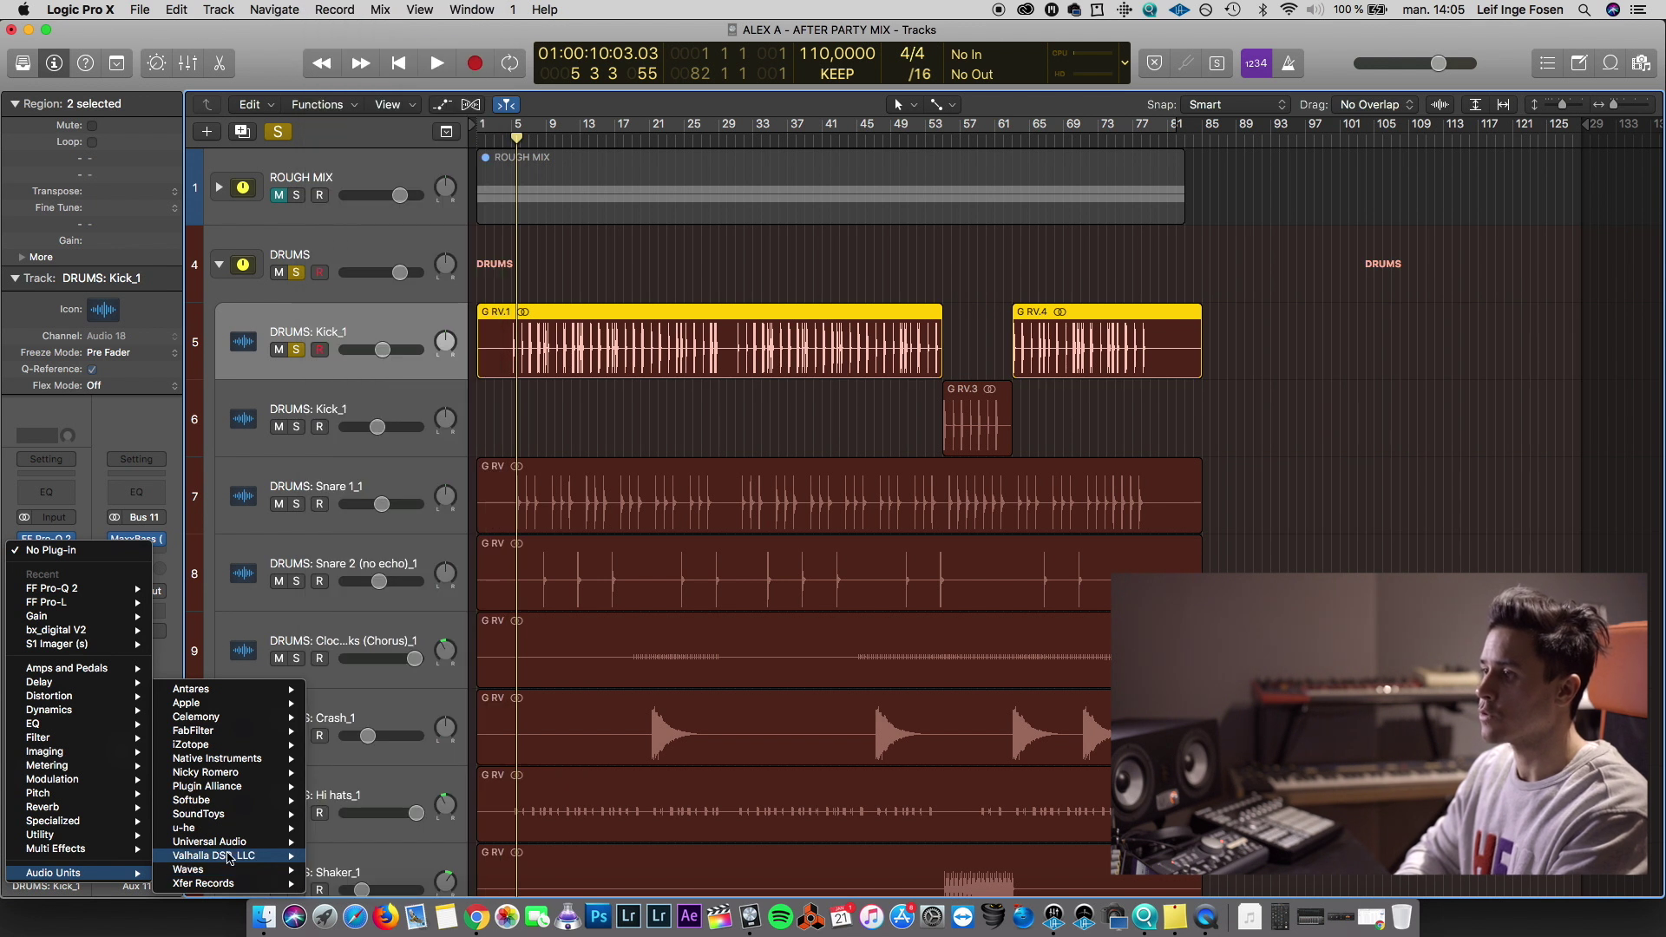
mouse_move(221, 842)
scroll(388, 846, down, 5)
mouse_move(388, 845)
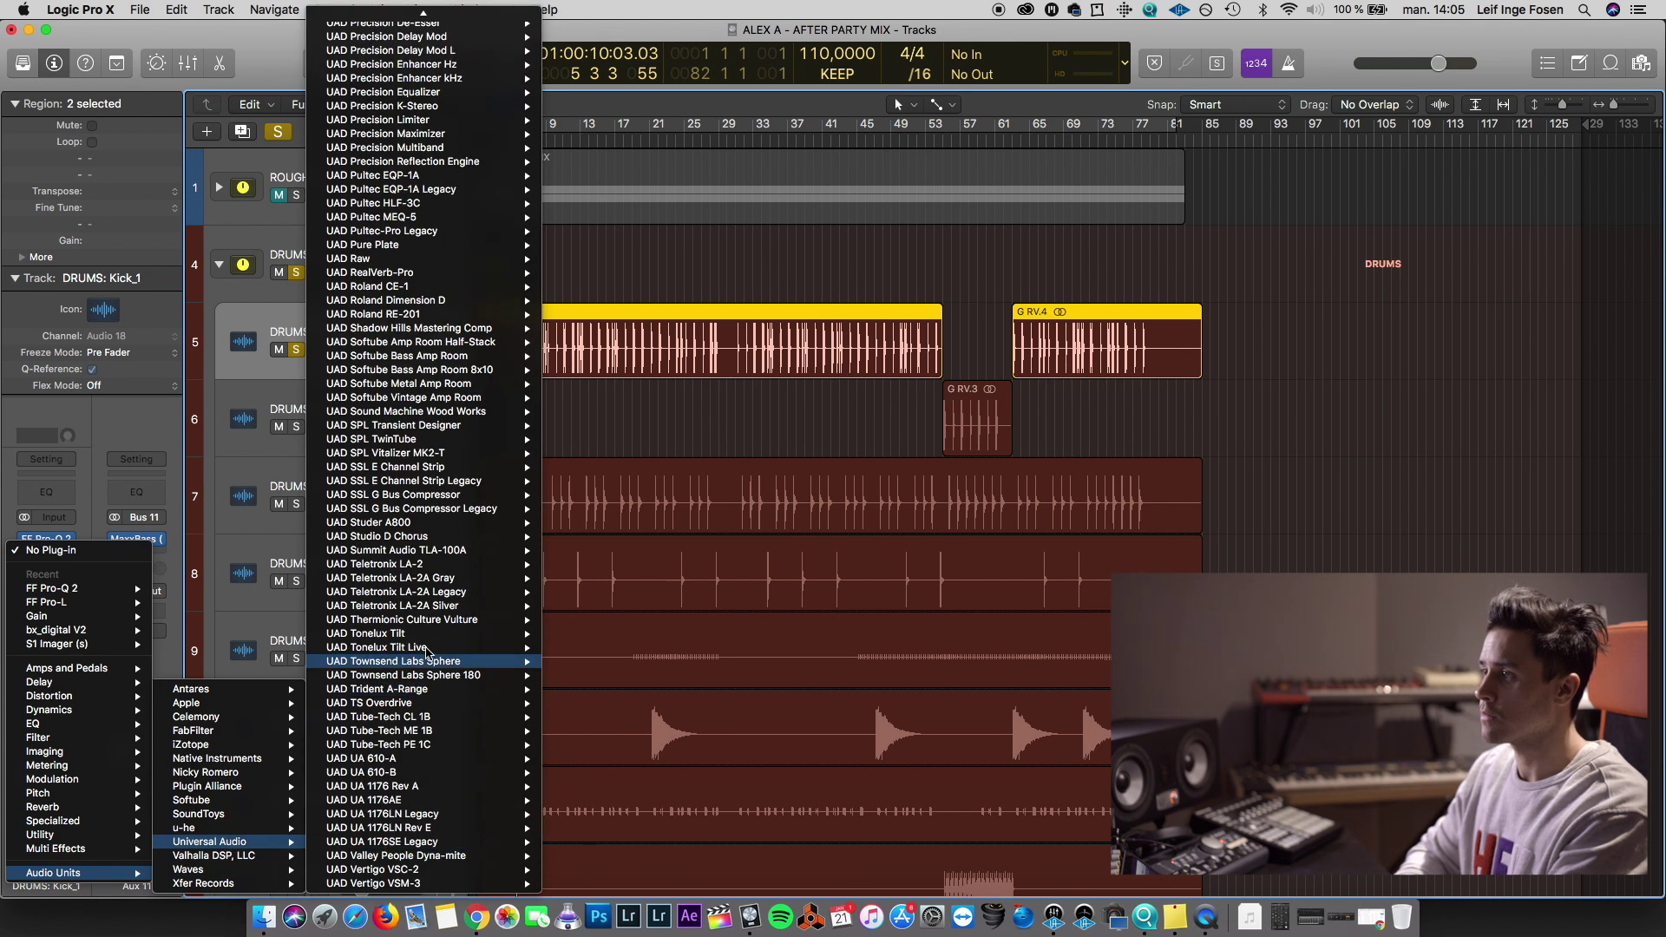
click(576, 592)
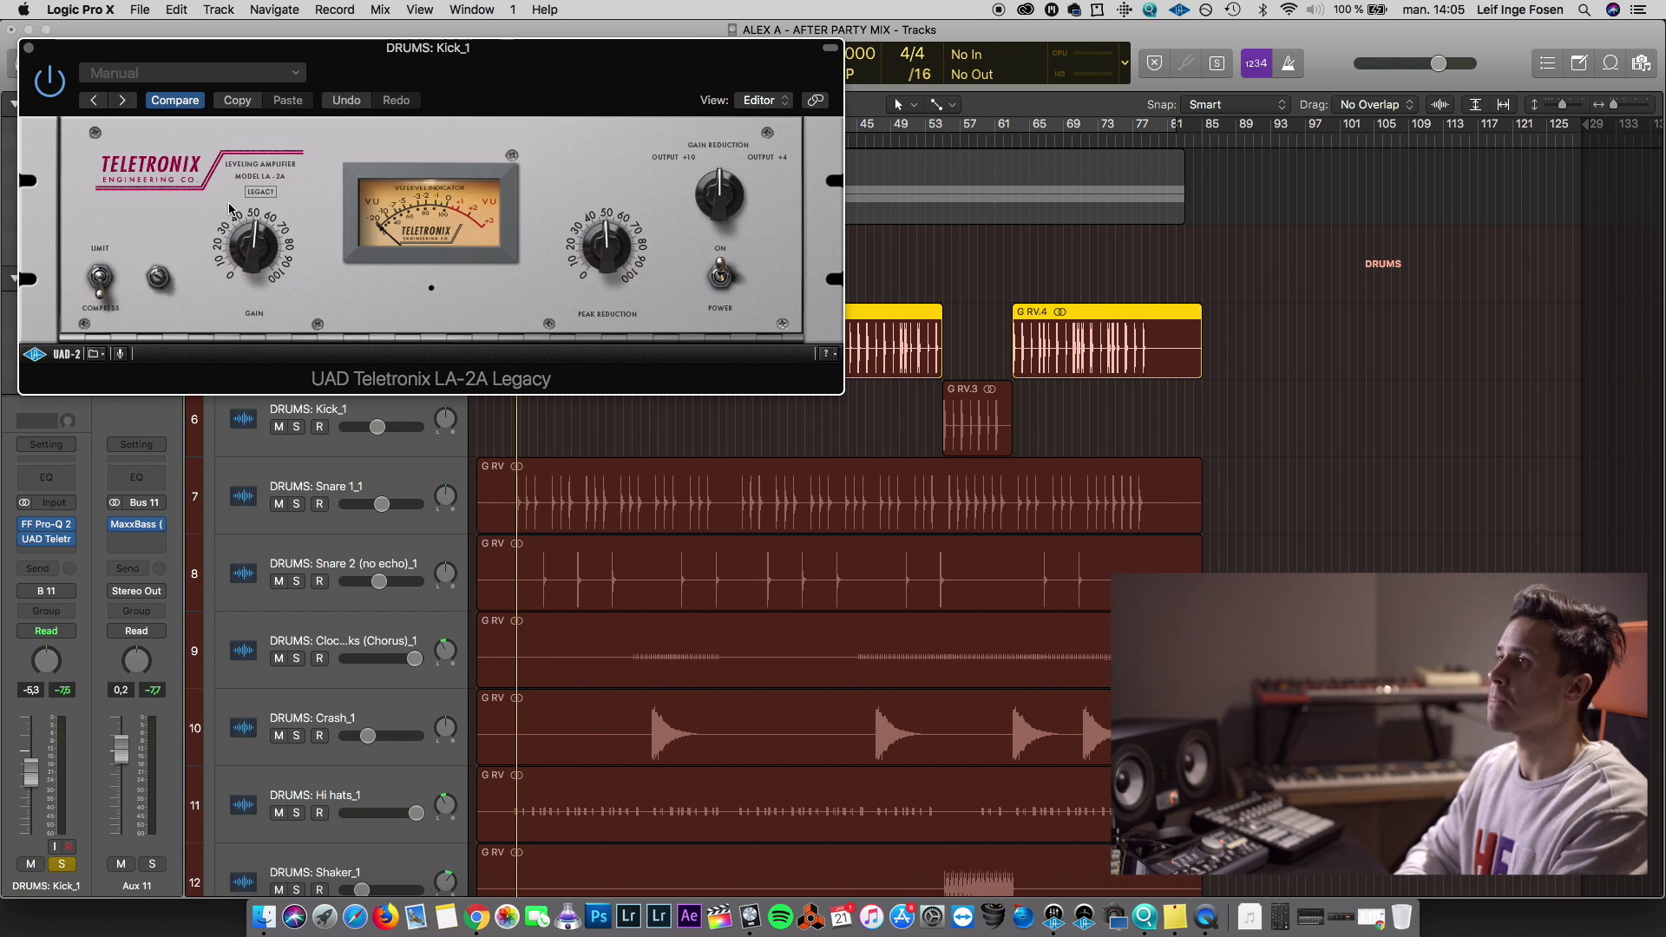
Raise the first Kick_1 track's volume to -3.6 dB and the LA-2A's gain to about 60 while playing the drums
click(29, 49)
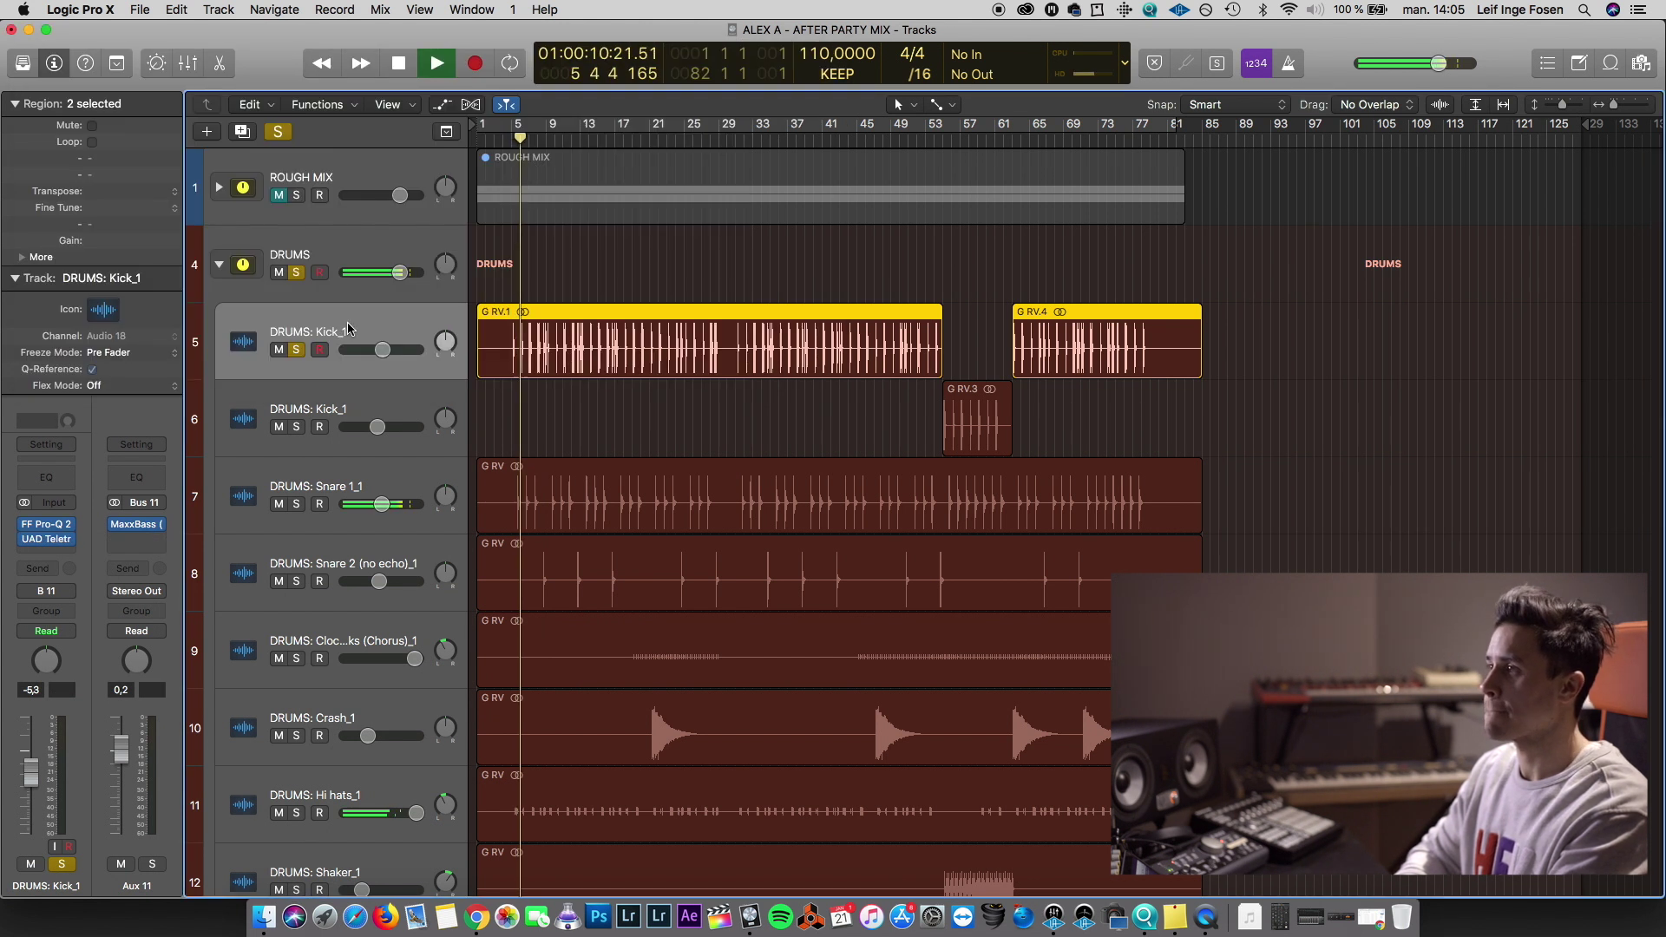
drag(383, 350, 396, 349)
click(69, 539)
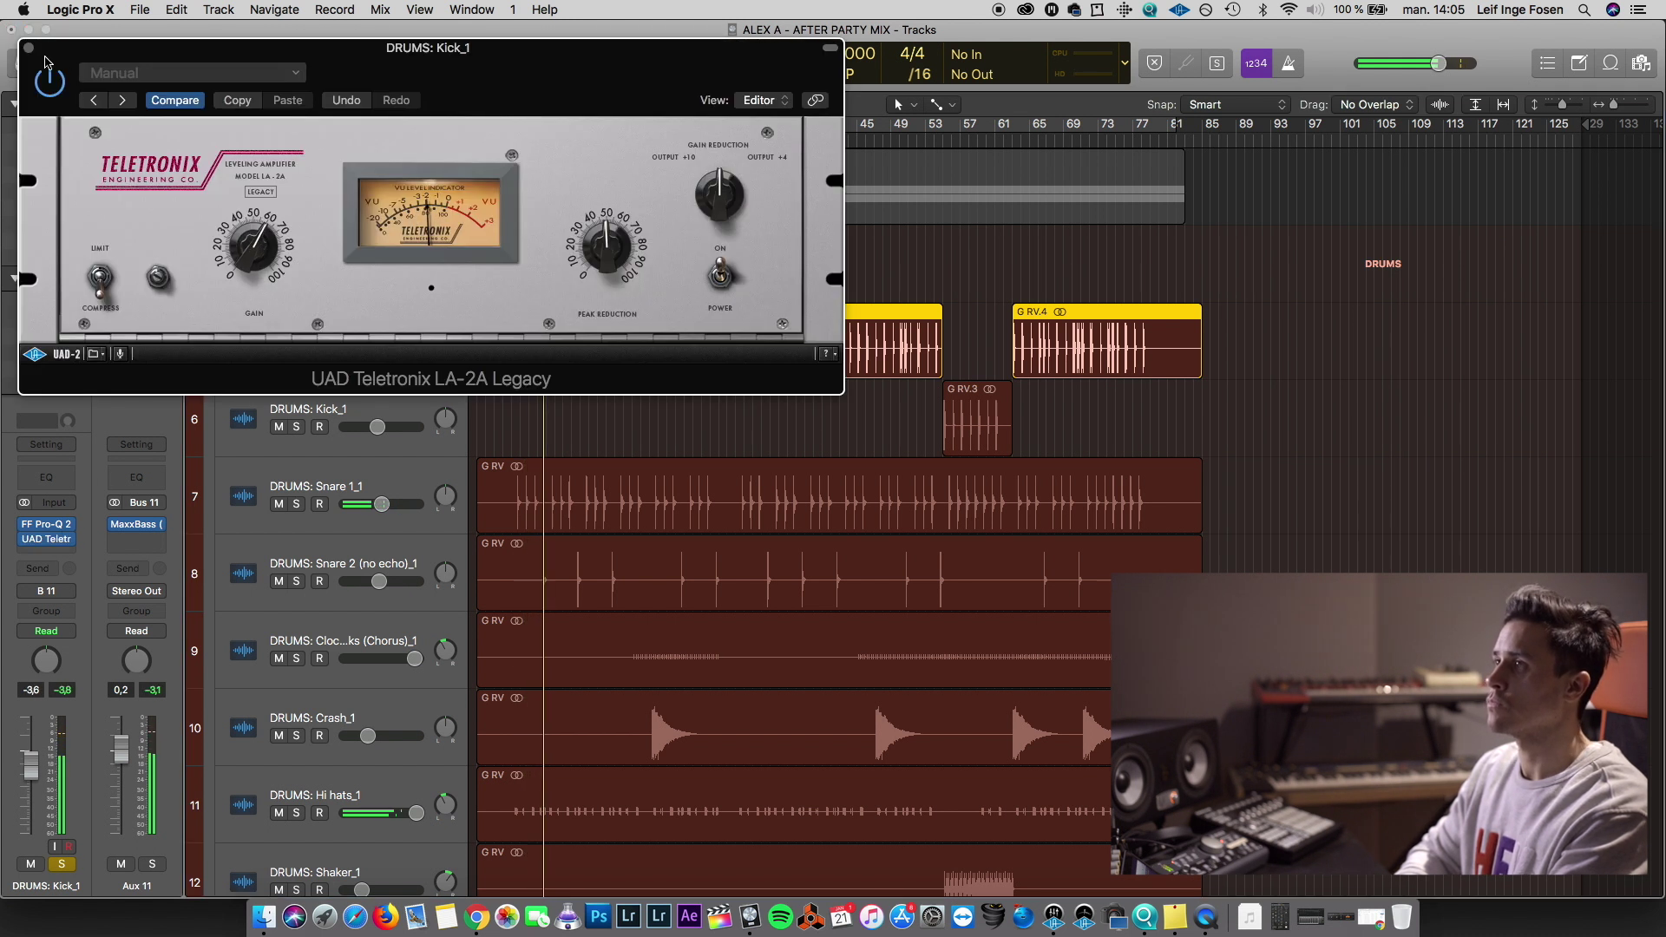
click(29, 48)
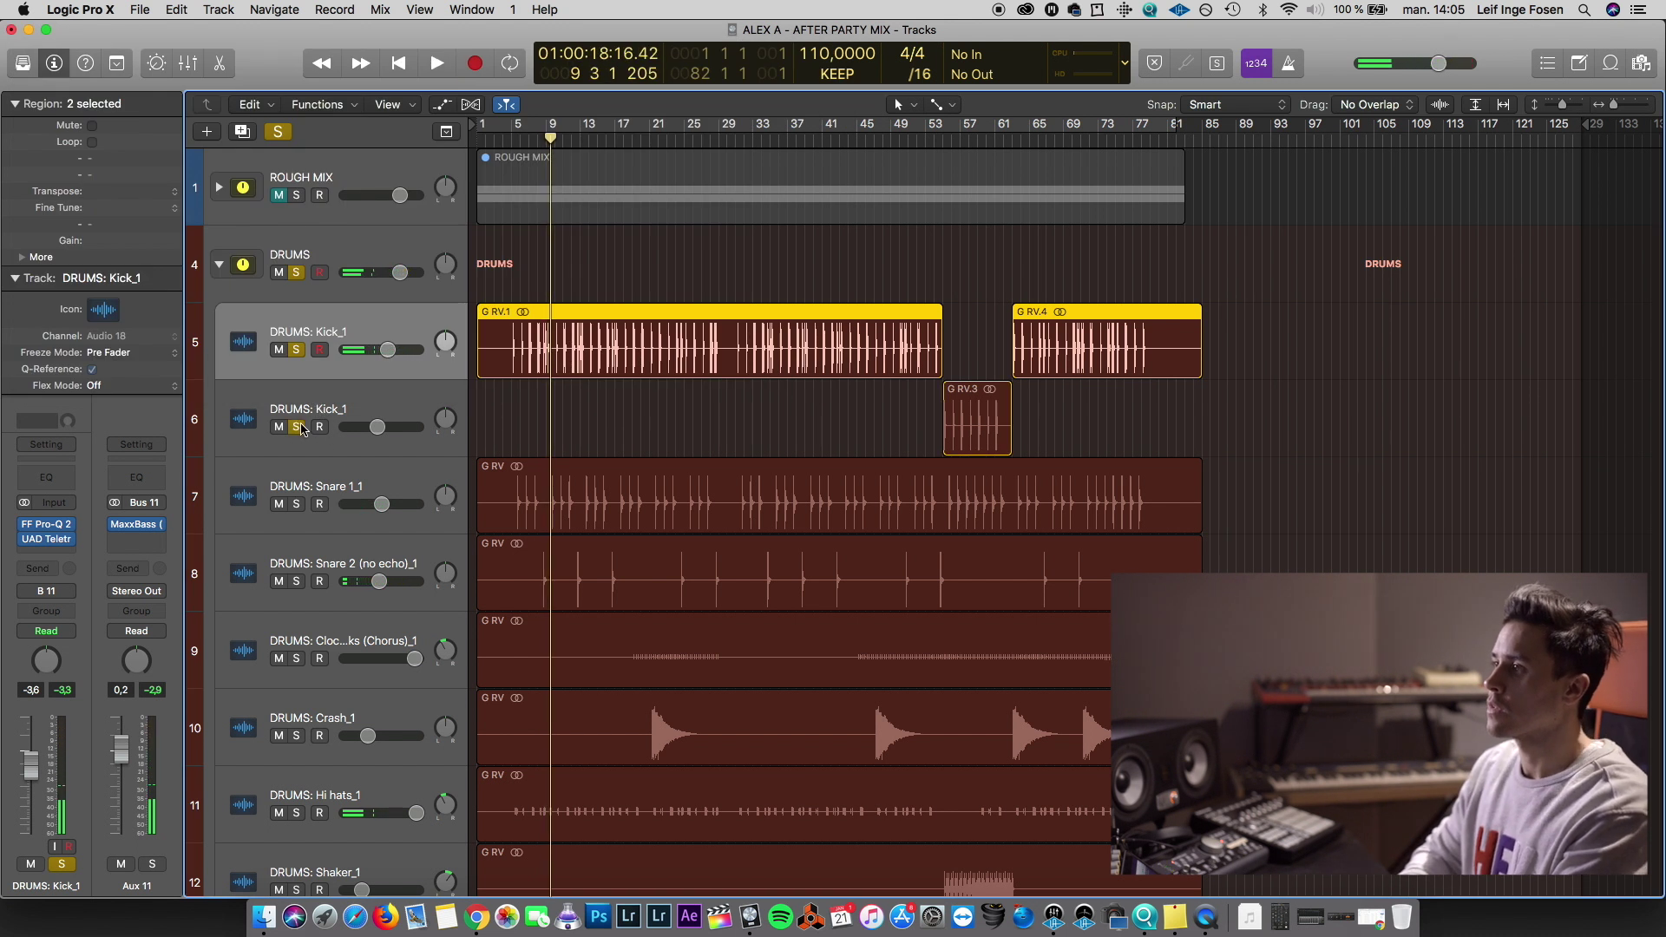
Copy the first kick's Pro-Q 2 and LA-2A to the second Kick_1 channel in the mixer and play its part from bar 55
click(187, 65)
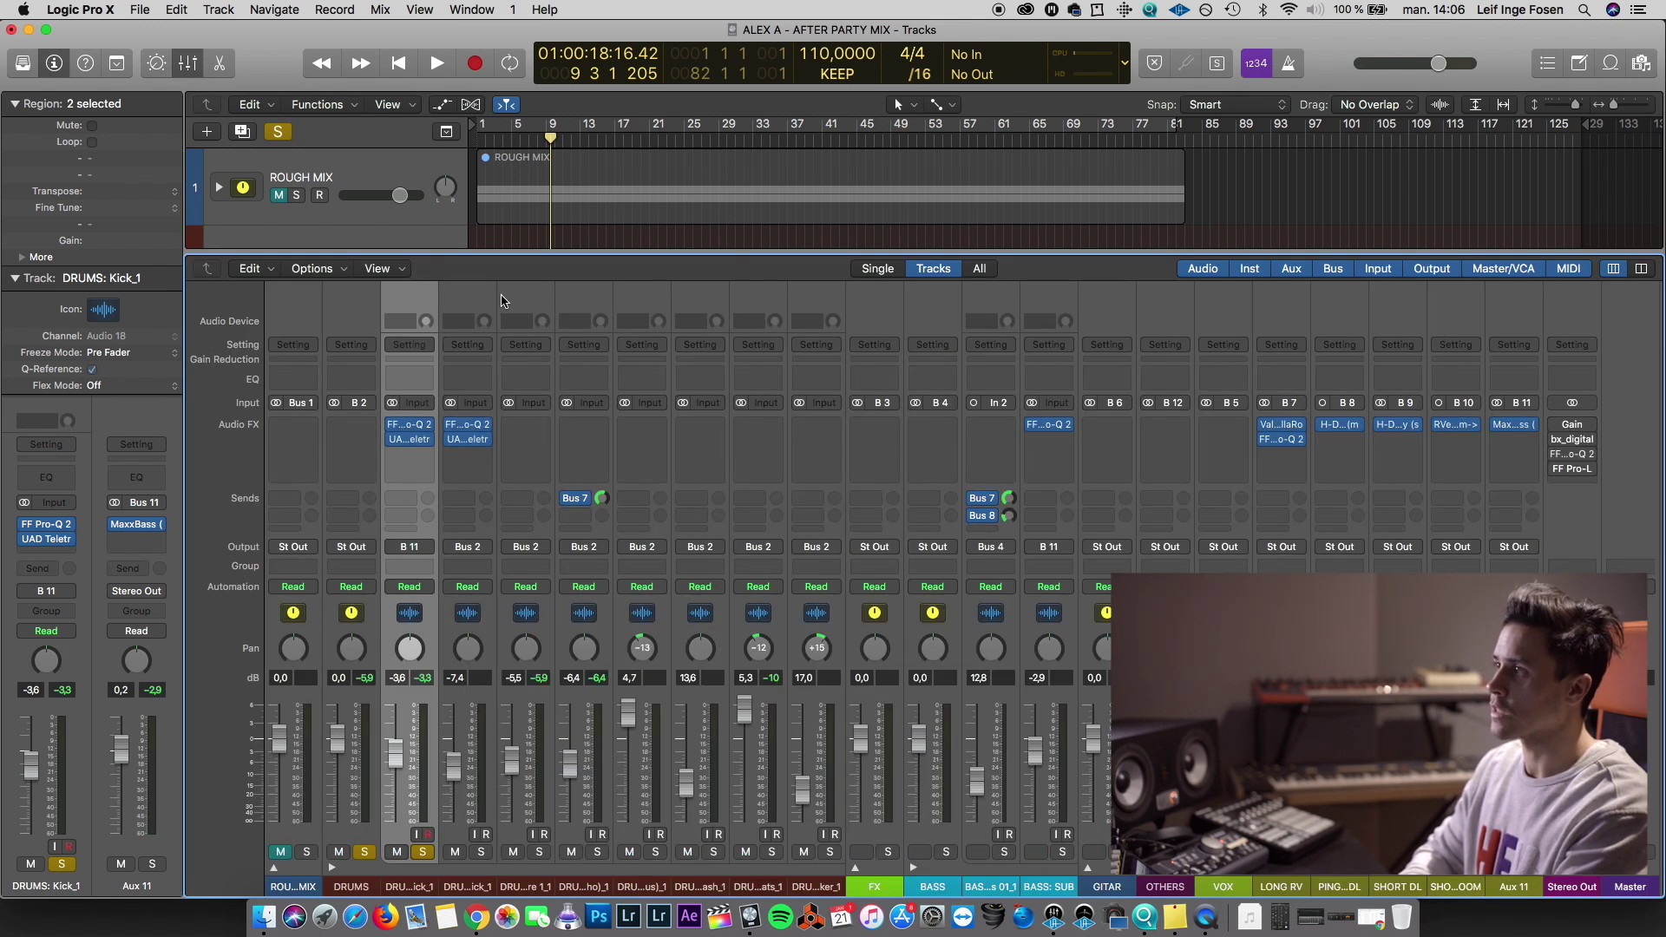
drag(492, 258, 491, 729)
click(945, 137)
click(341, 412)
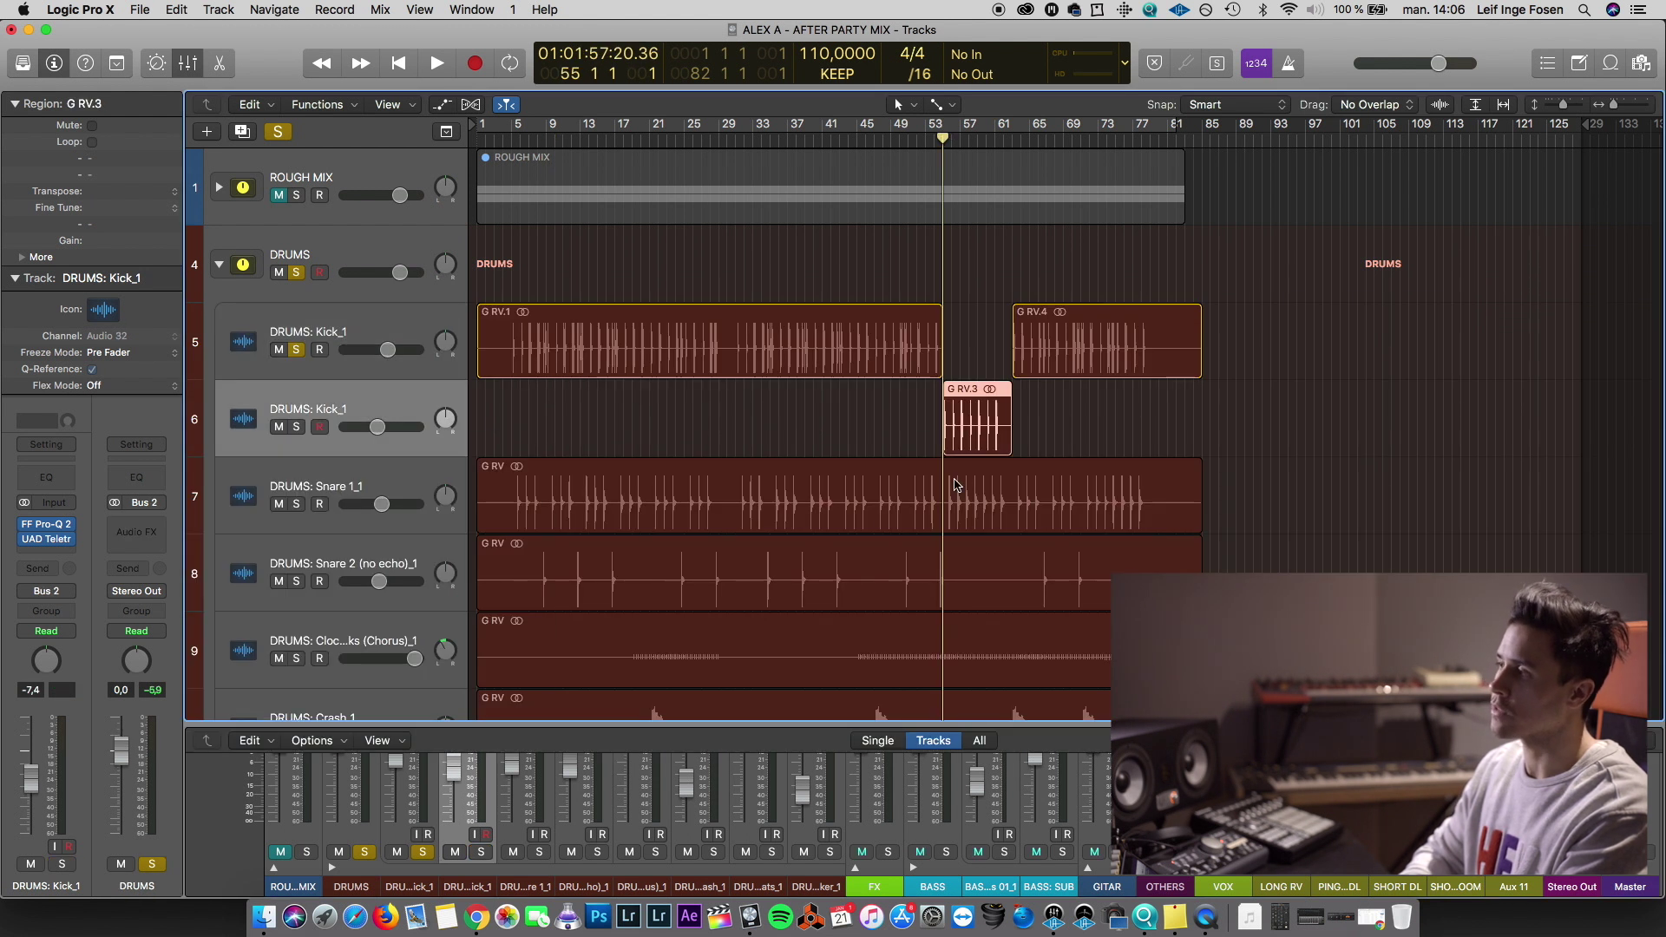
key(space)
Boost the second kick by about 5.1 dB at about 48 Hz (Q about 1.11), close its EQ and unsolo the DRUMS stack
click(46, 524)
drag(157, 263, 145, 228)
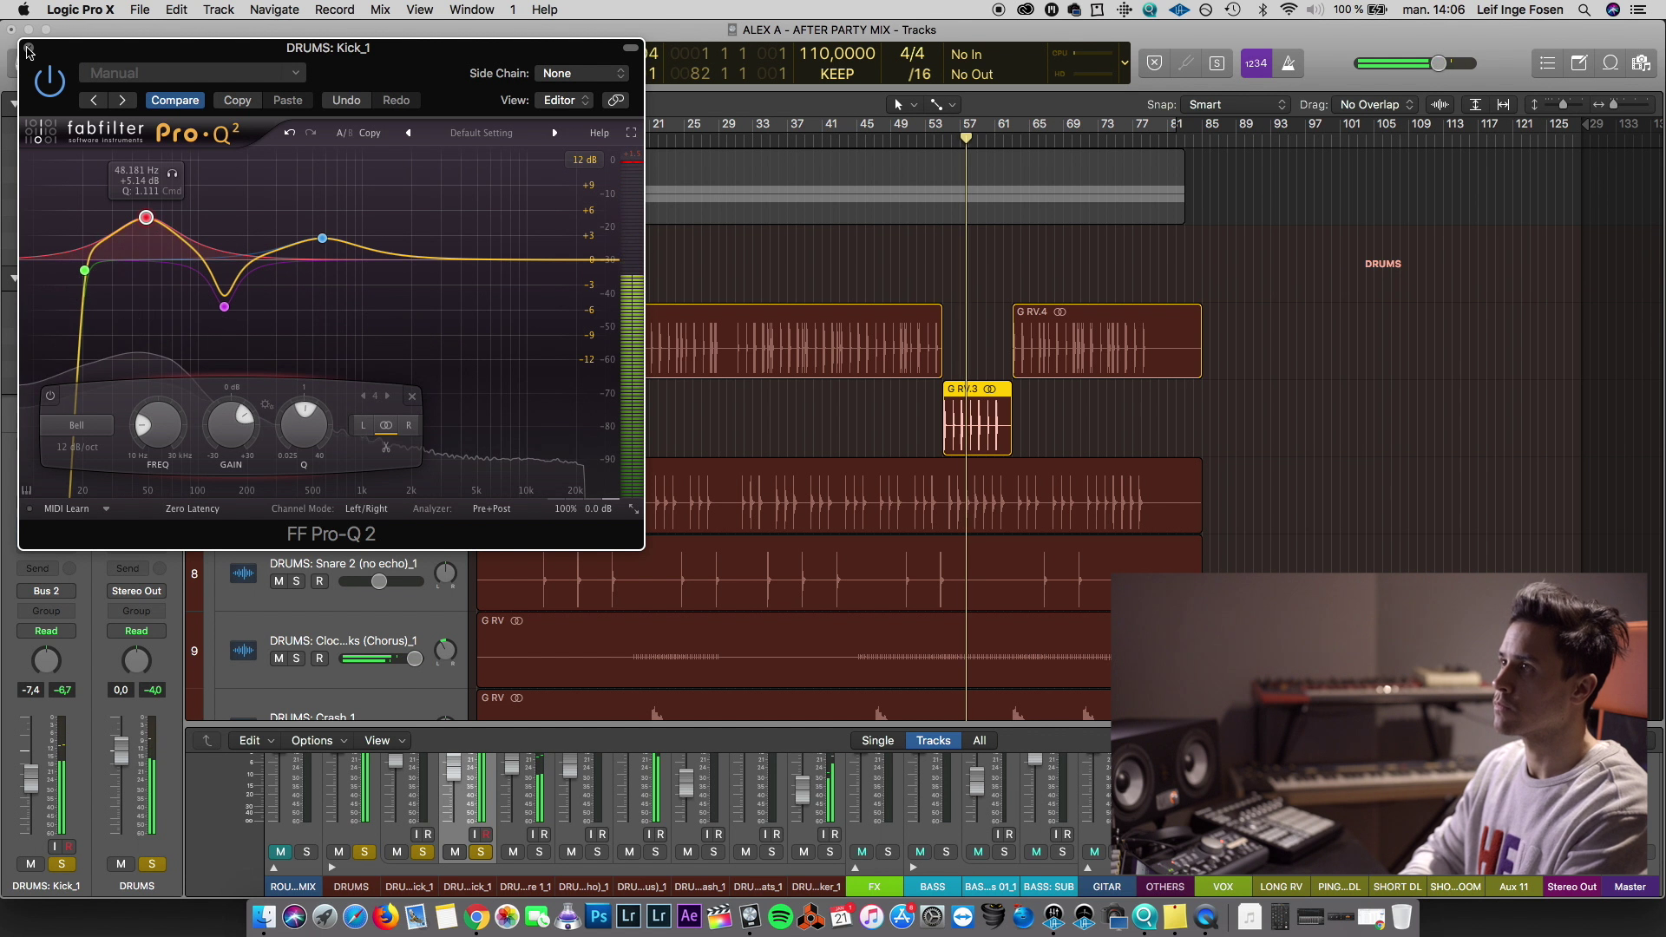
click(27, 51)
click(297, 274)
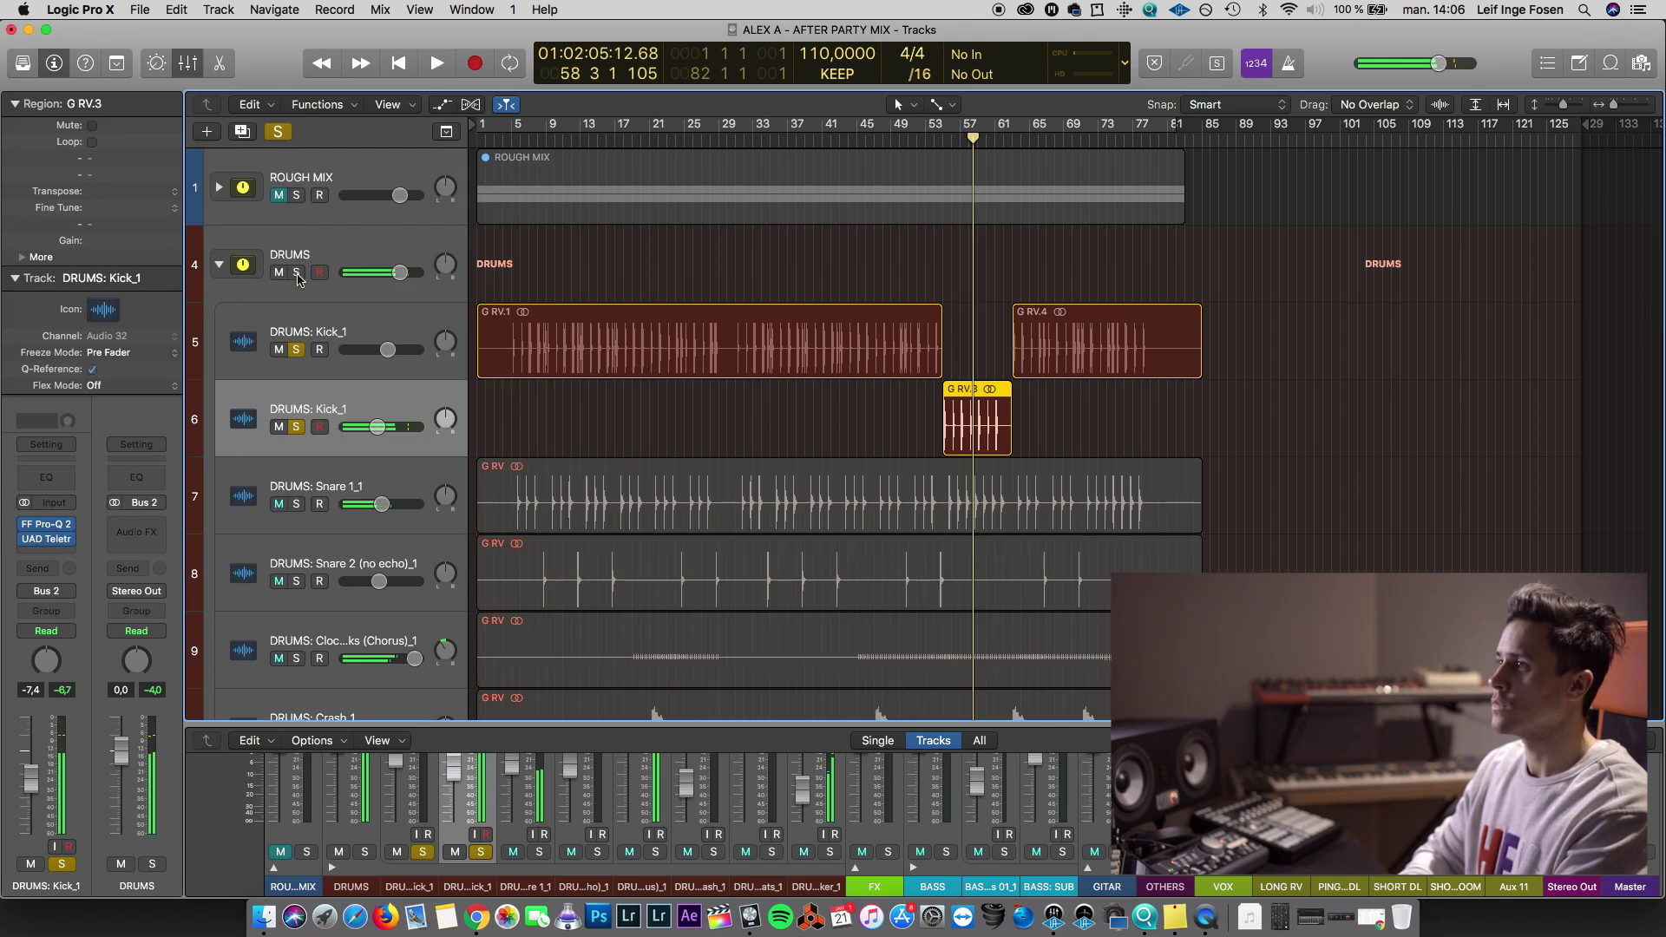
Solo the DRUMS stack and play it from bar 5 with the Snare 1_1 track selected
scroll(388, 489, down, 2)
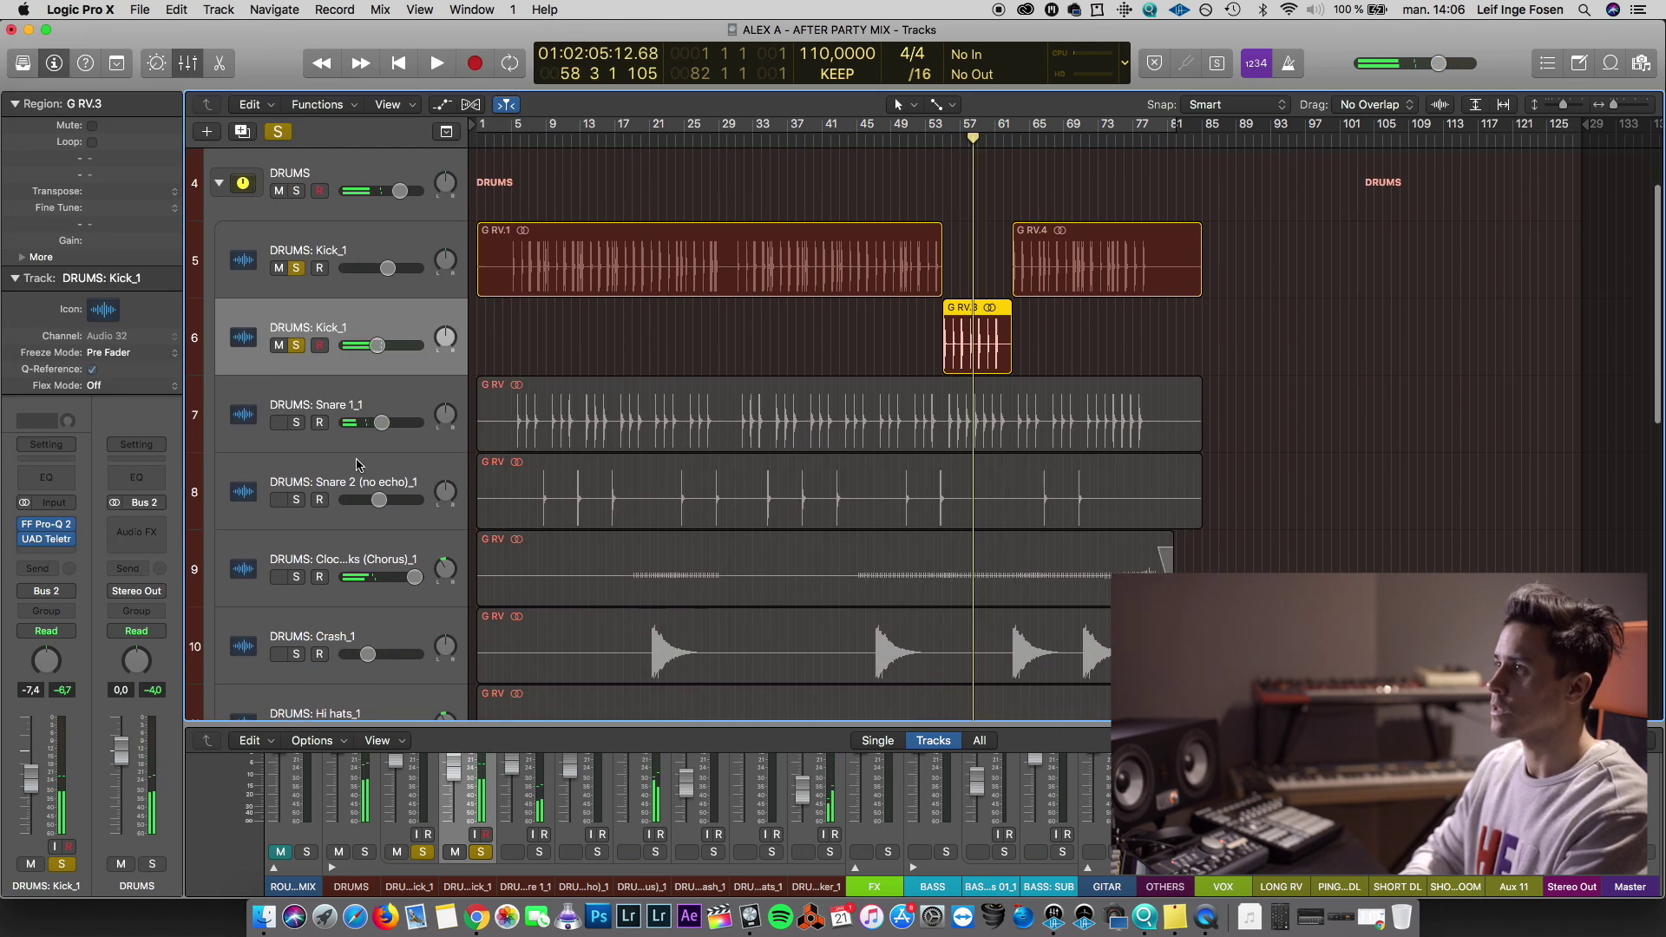
click(297, 191)
click(516, 137)
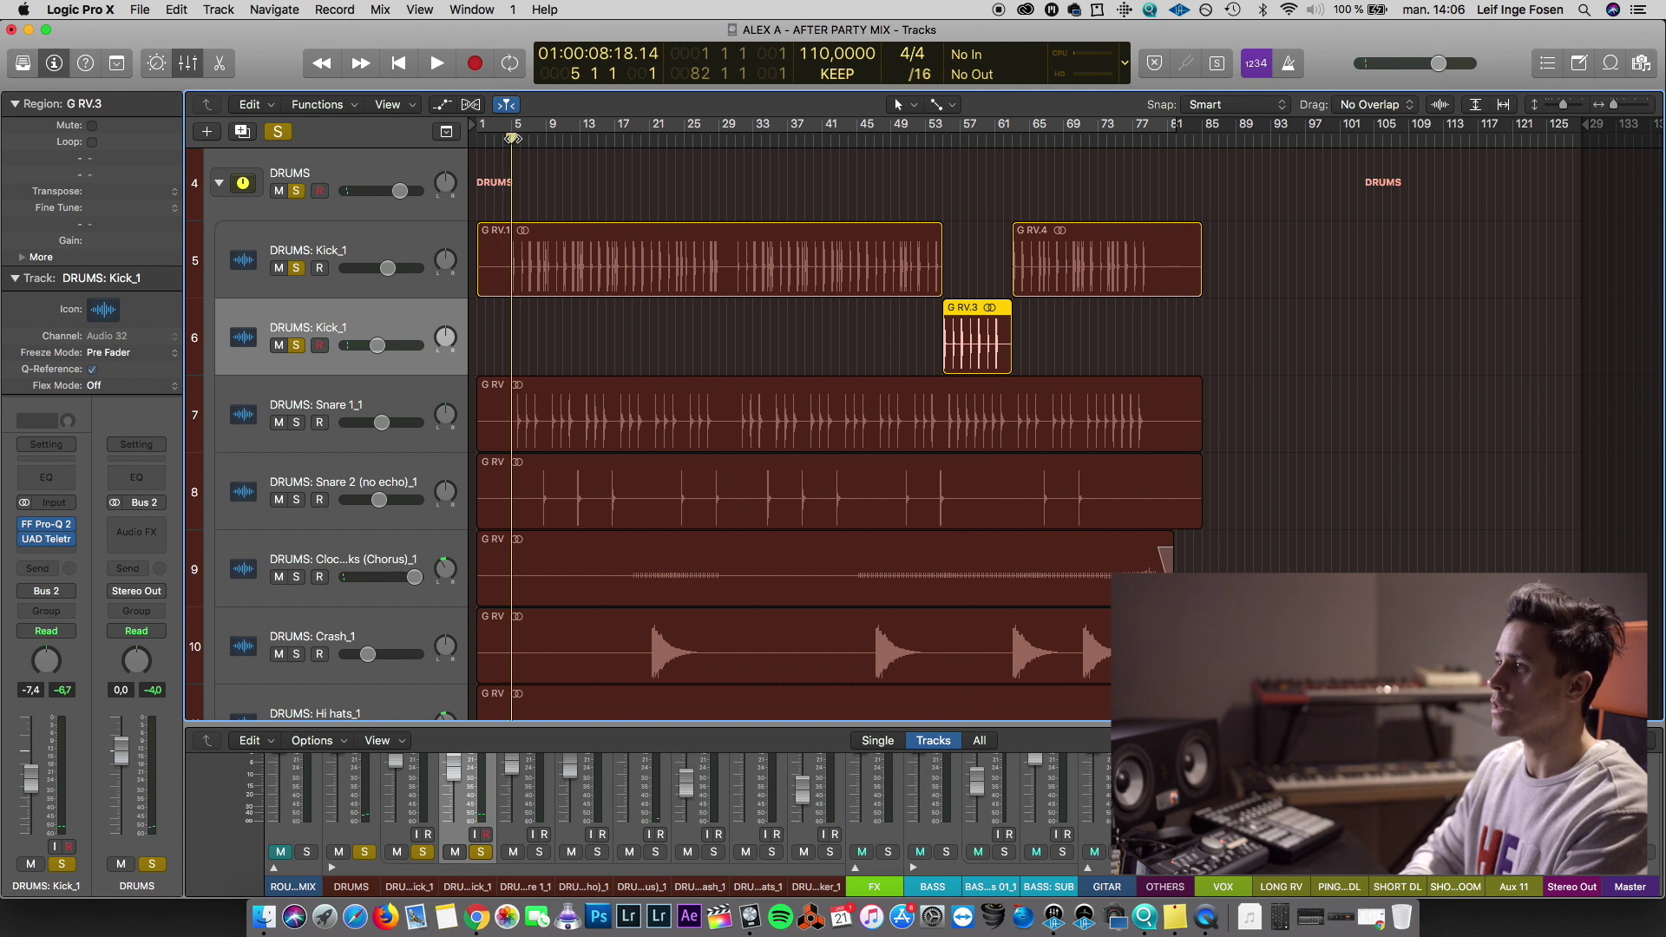
key(space)
click(342, 393)
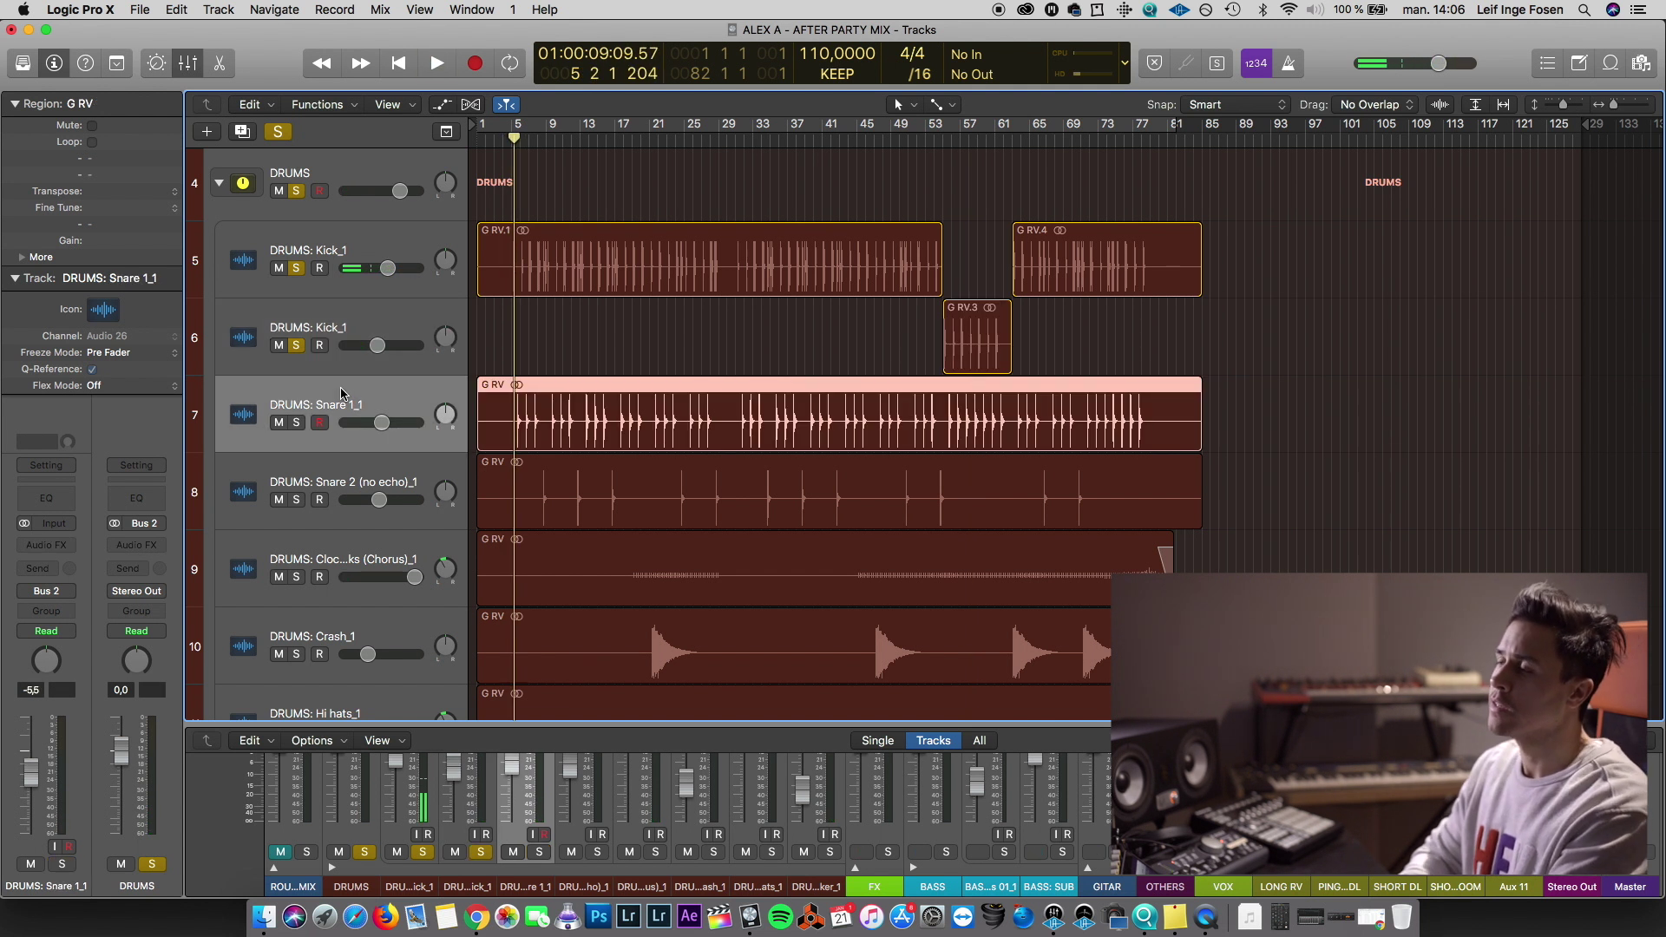
Toggle solo on Snare 1_1 and the first Kick_1 track to compare them within the drums during playback
click(299, 425)
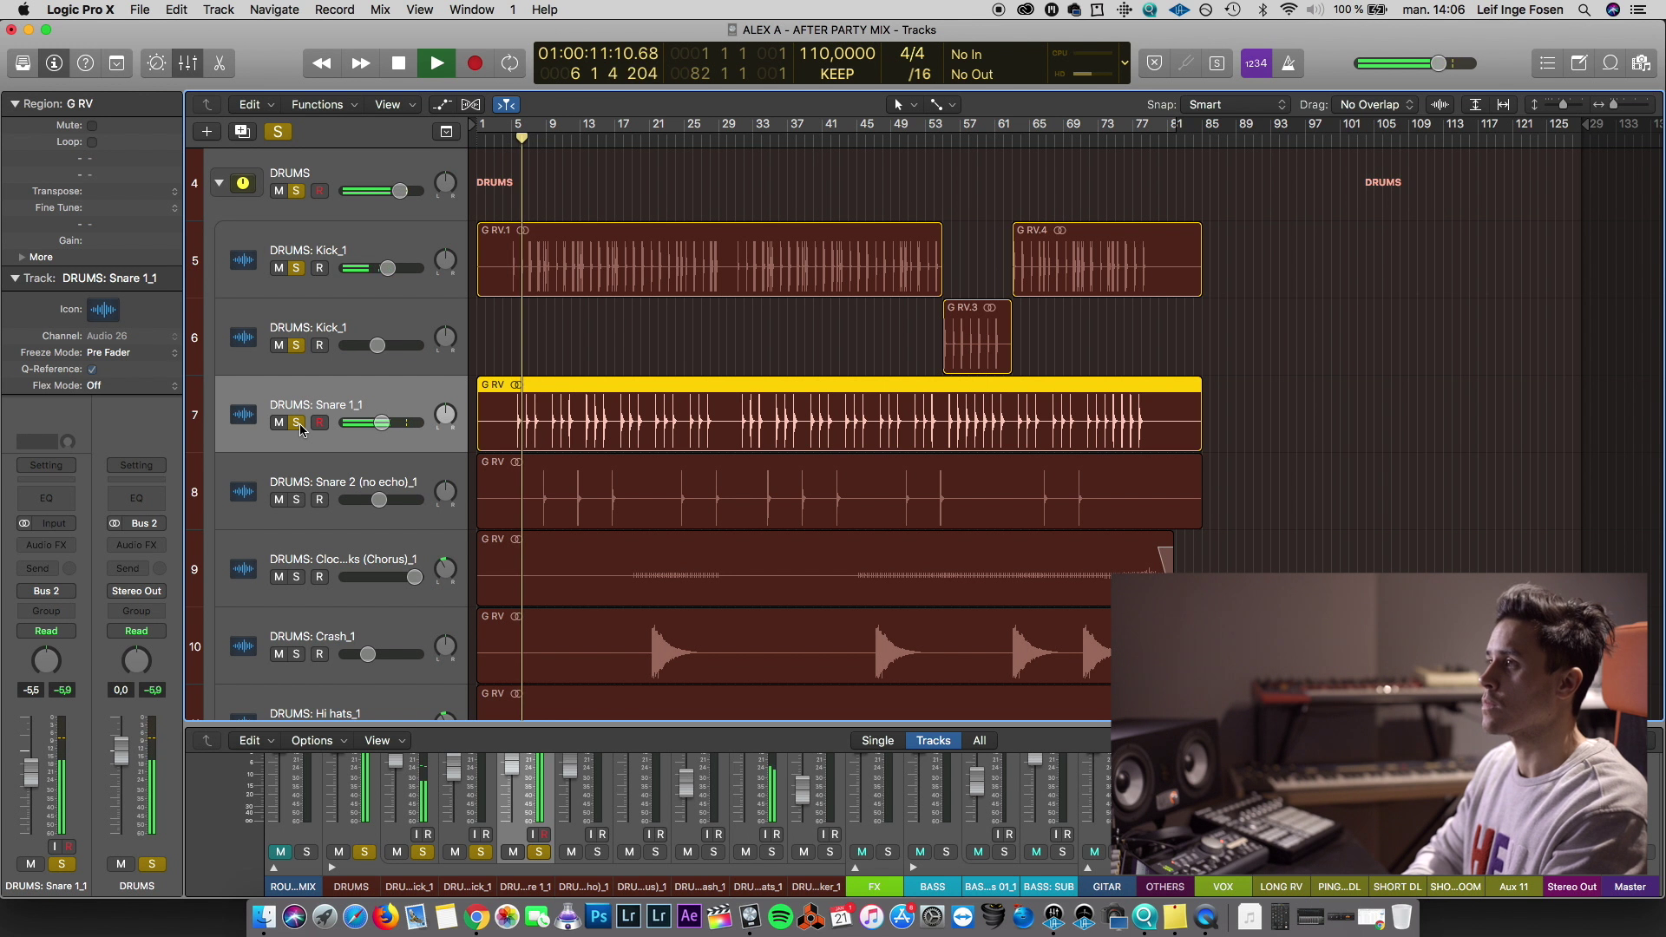
click(297, 424)
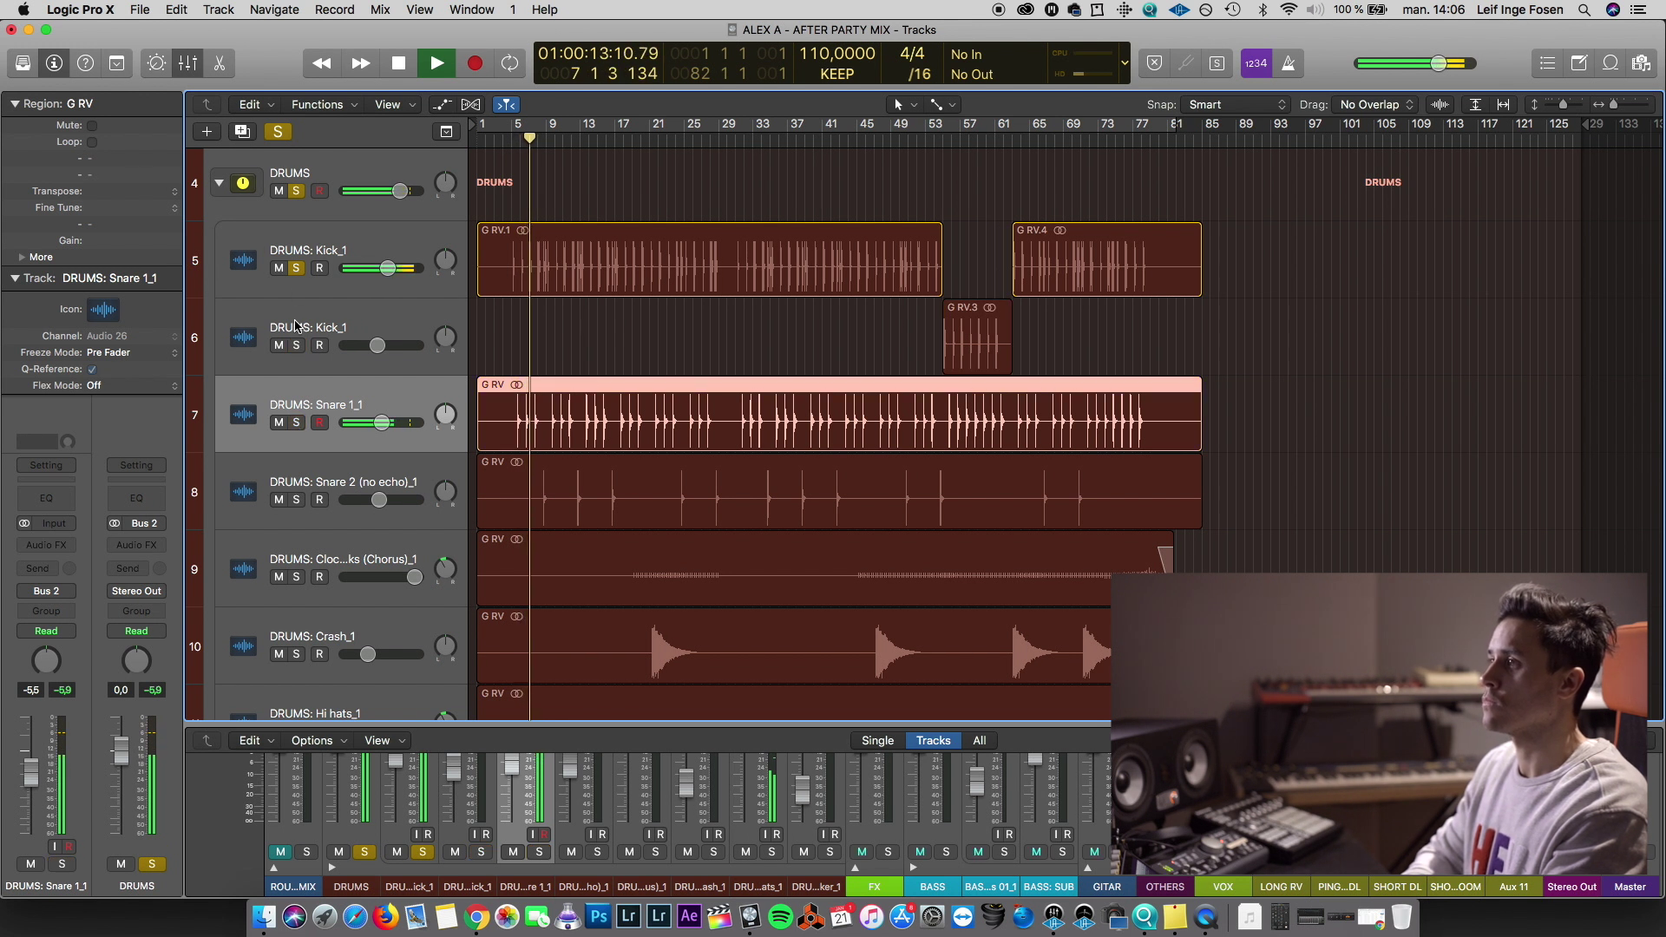
click(297, 269)
click(297, 269)
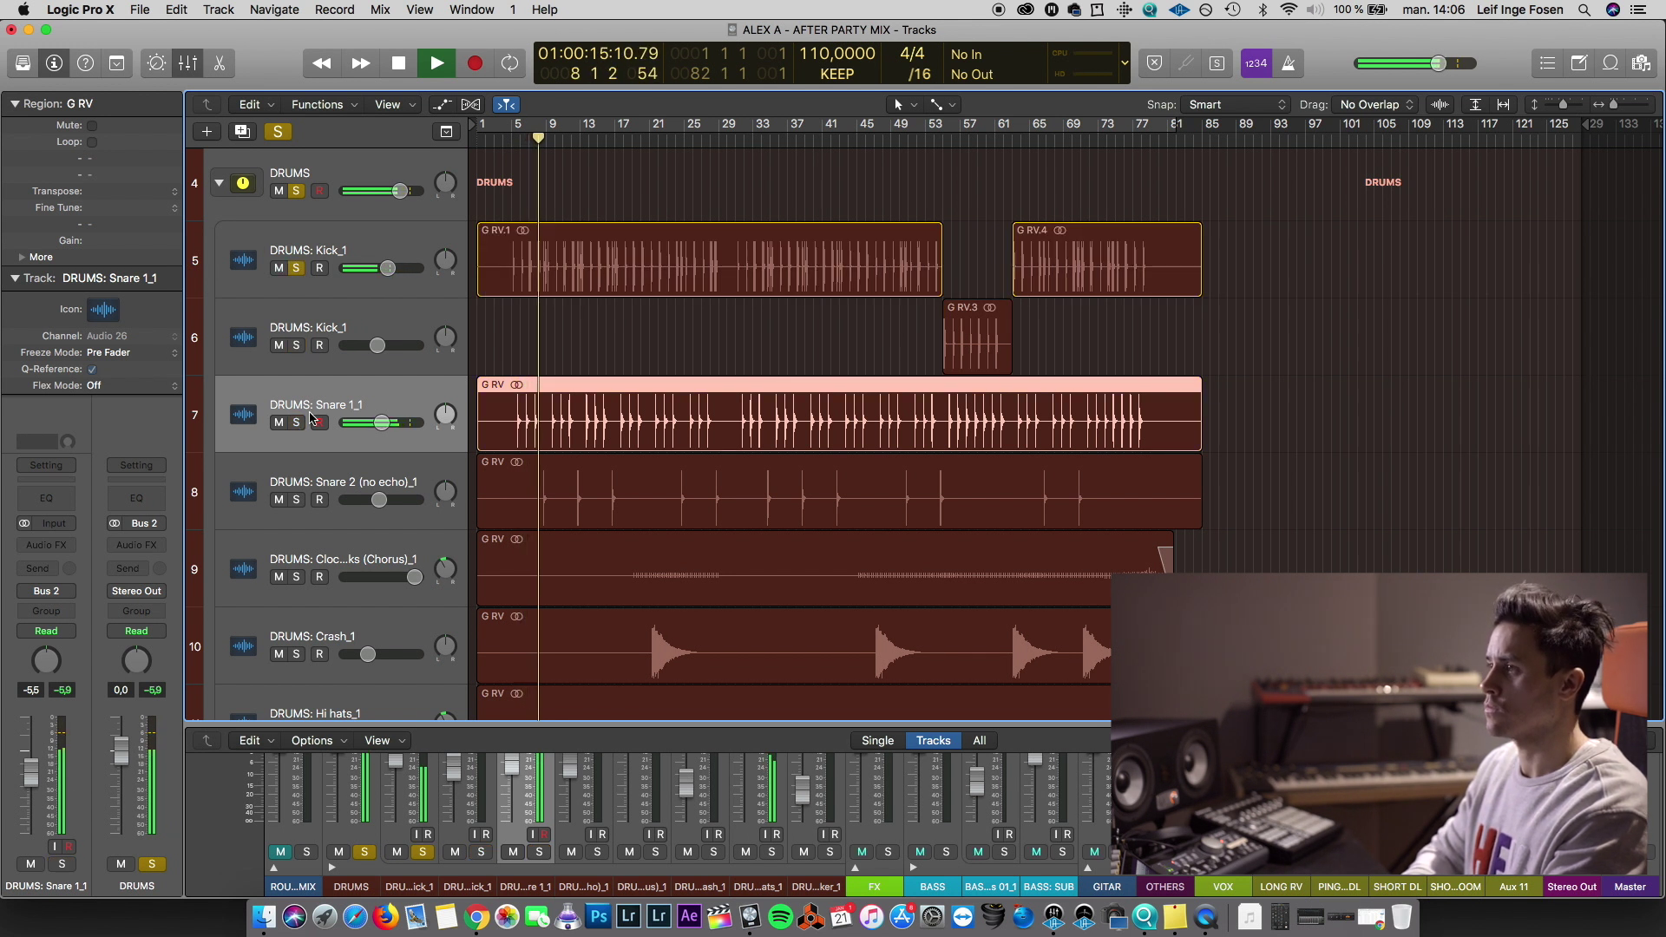
scroll(311, 450, down, 2)
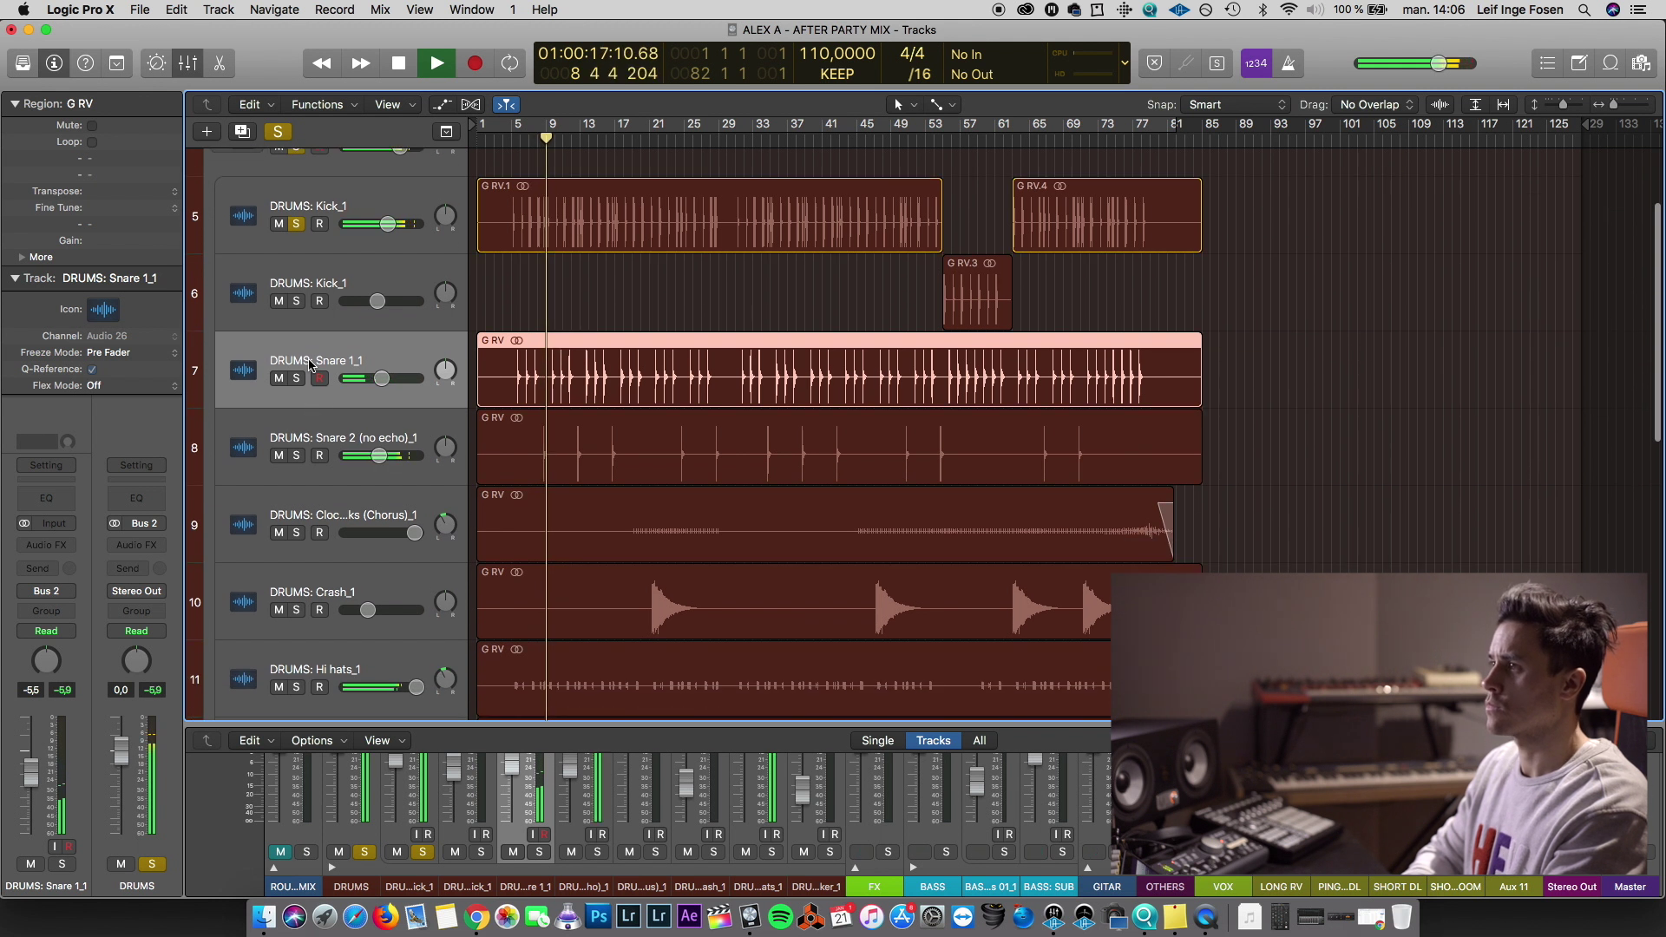
Stop playback, insert a stereo FF Pro-Q 2 on Snare 1_1 and play the part from bar 5
key(space)
click(43, 544)
mouse_move(137, 599)
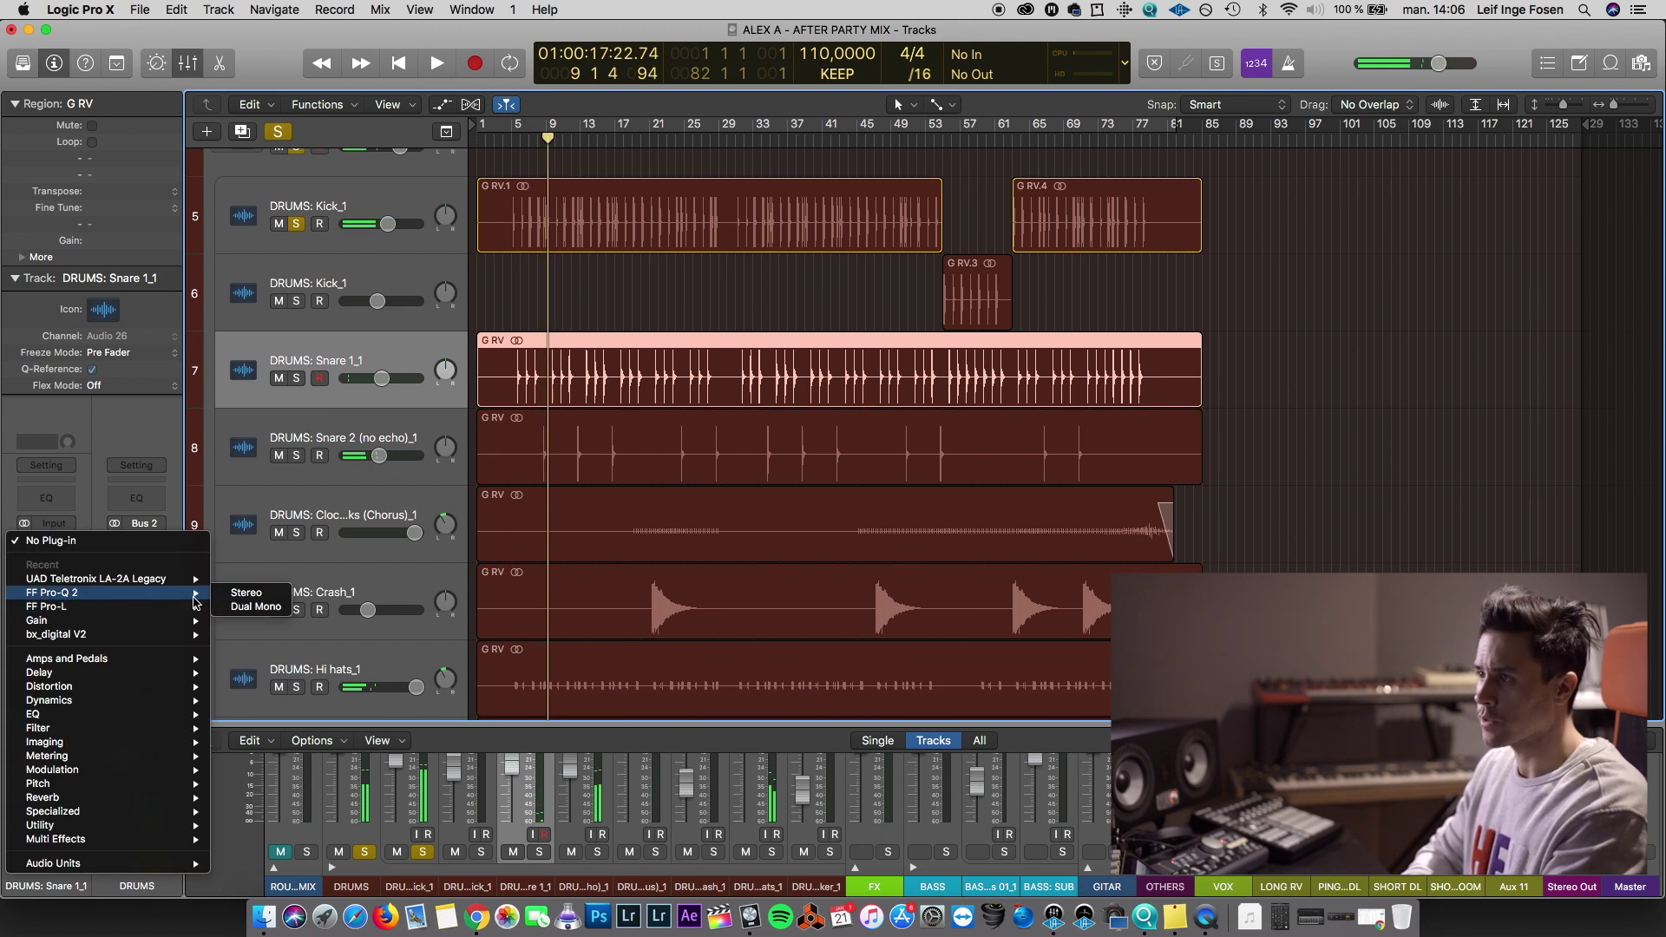
click(235, 593)
drag(318, 89, 1117, 156)
key(space)
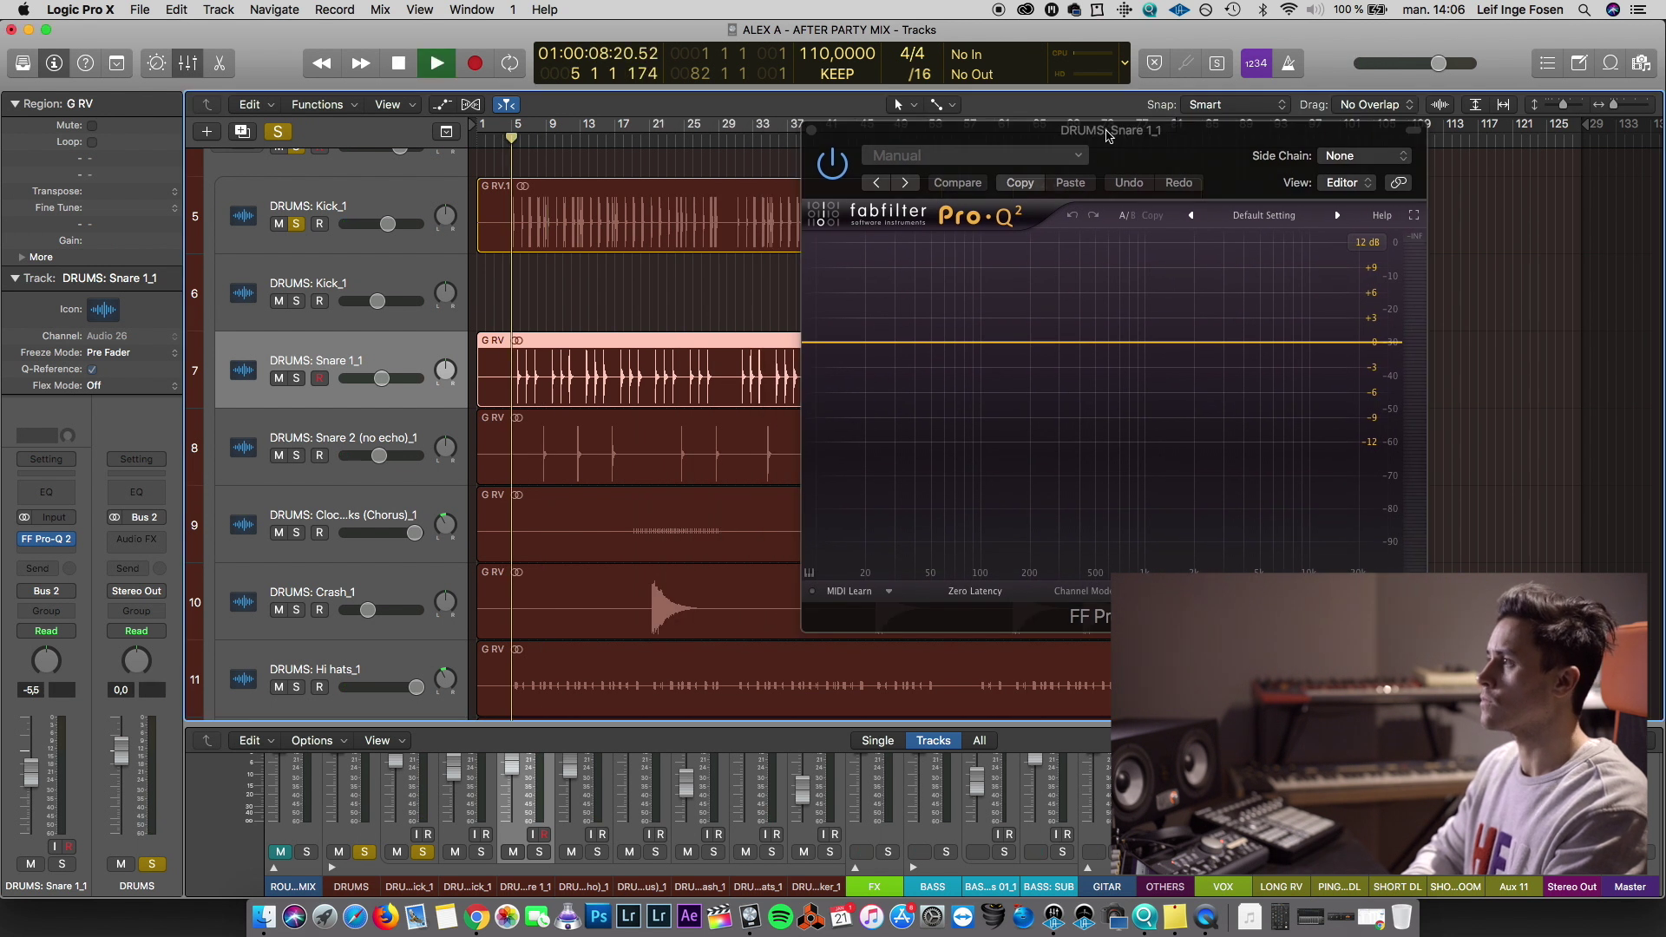
Add a 96 dB/oct low cut at about 33 Hz and a bell boost of about 2.6 dB at about 162 Hz to the snare EQ
click(878, 357)
click(859, 508)
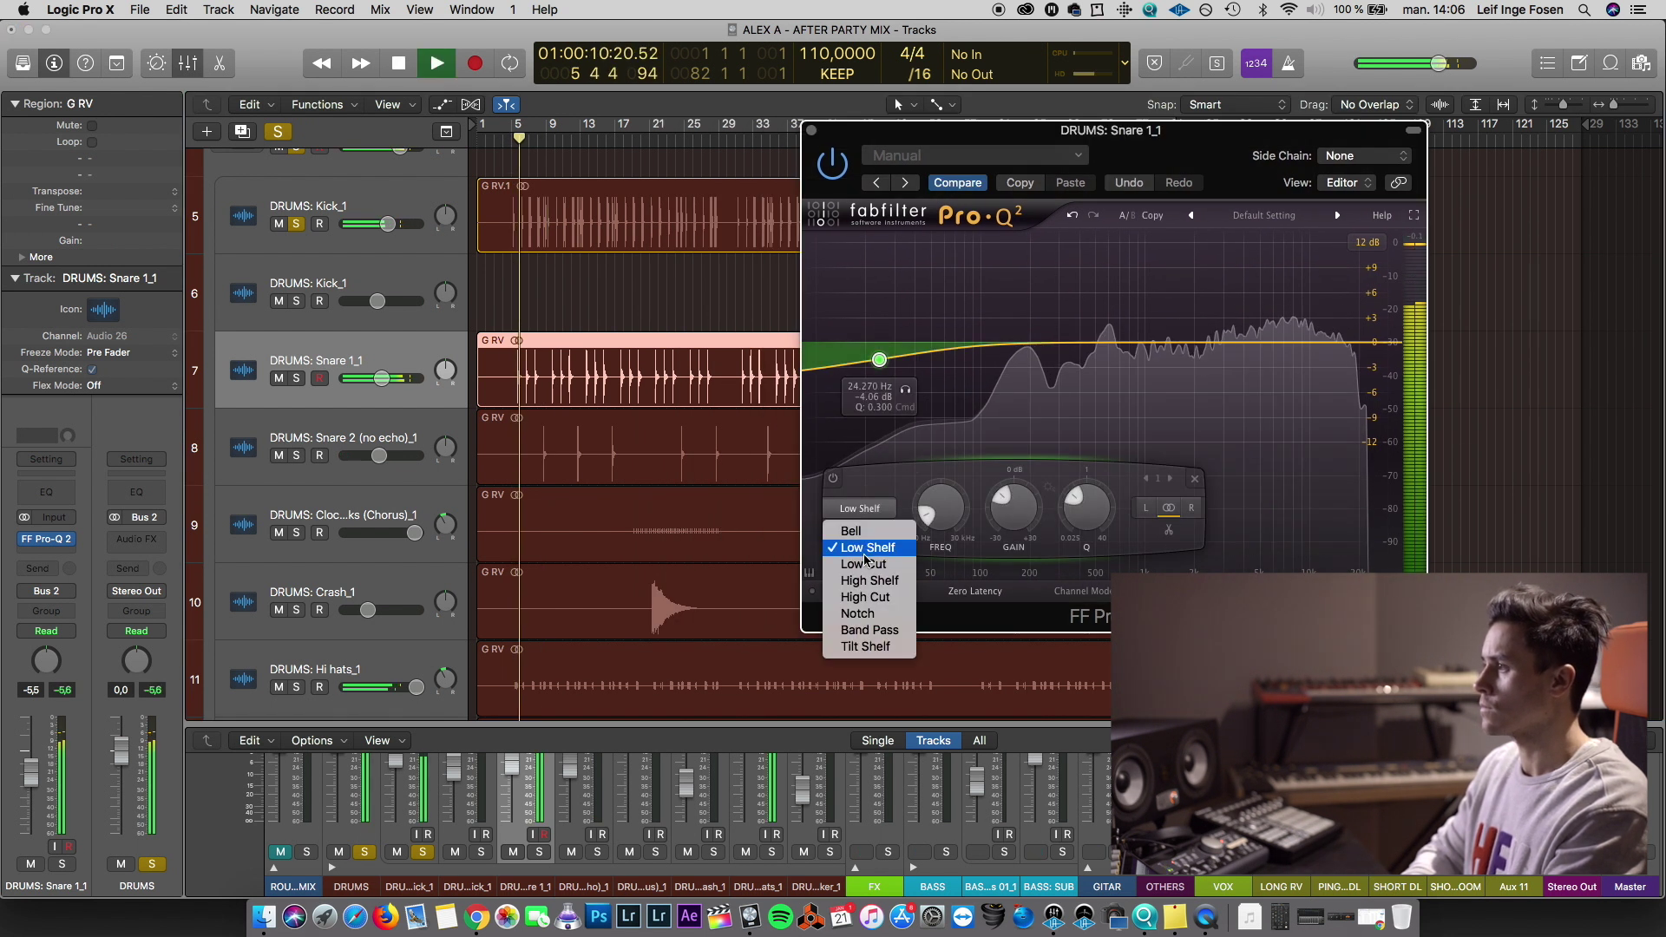
click(866, 562)
drag(879, 359, 901, 360)
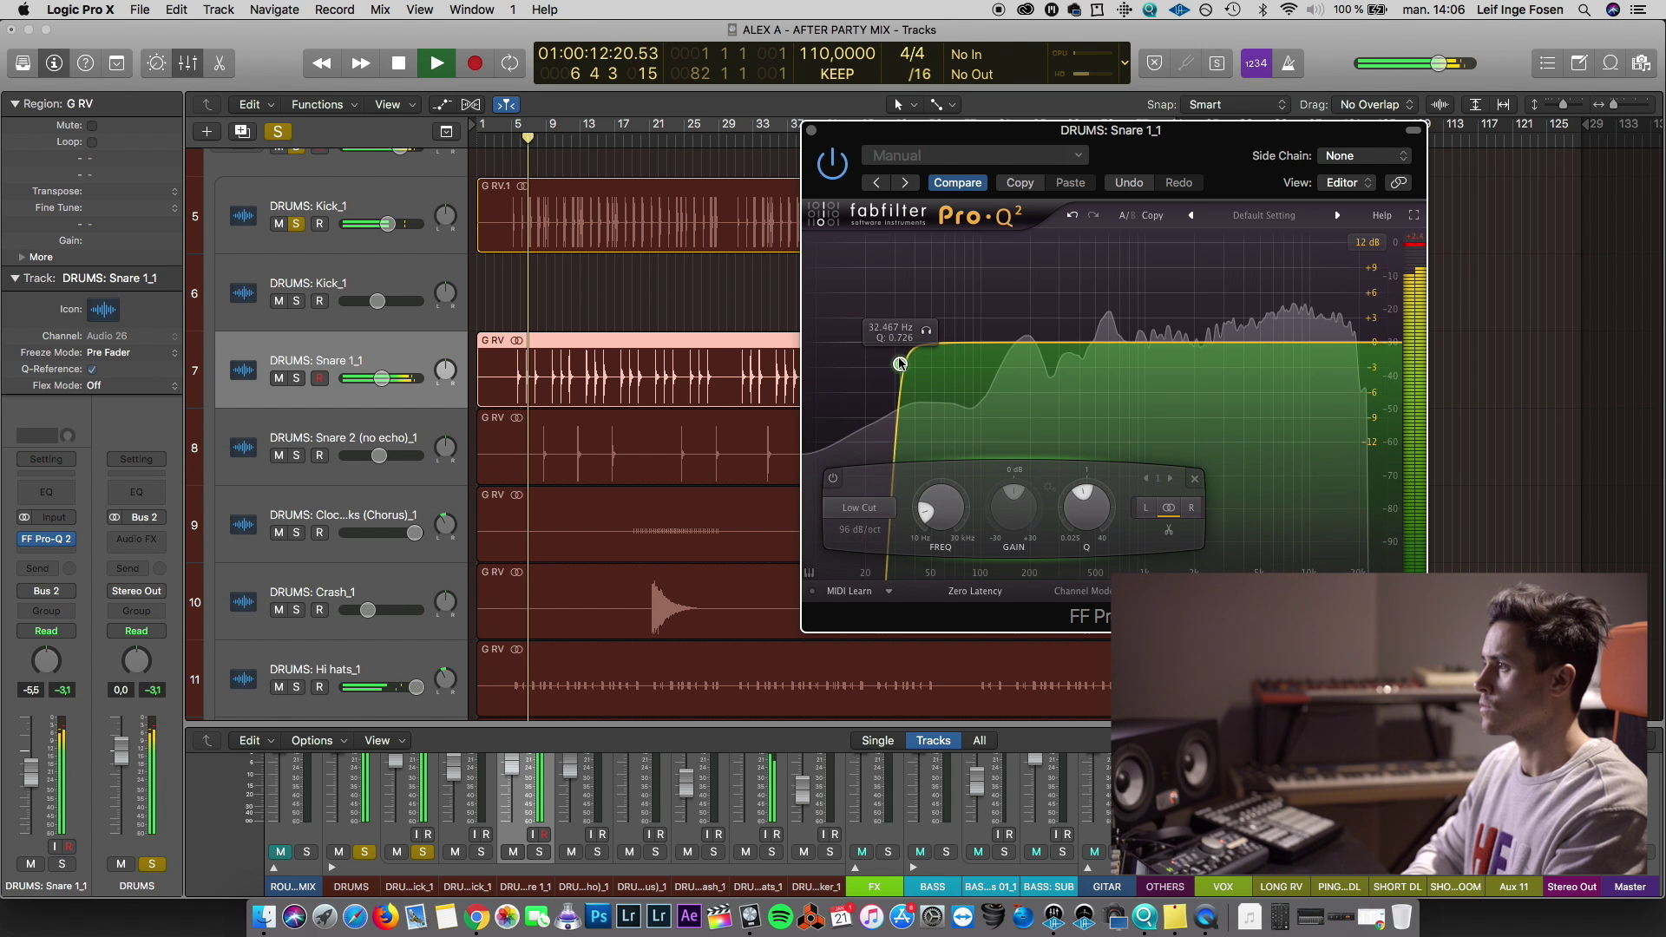
drag(1005, 360, 1015, 323)
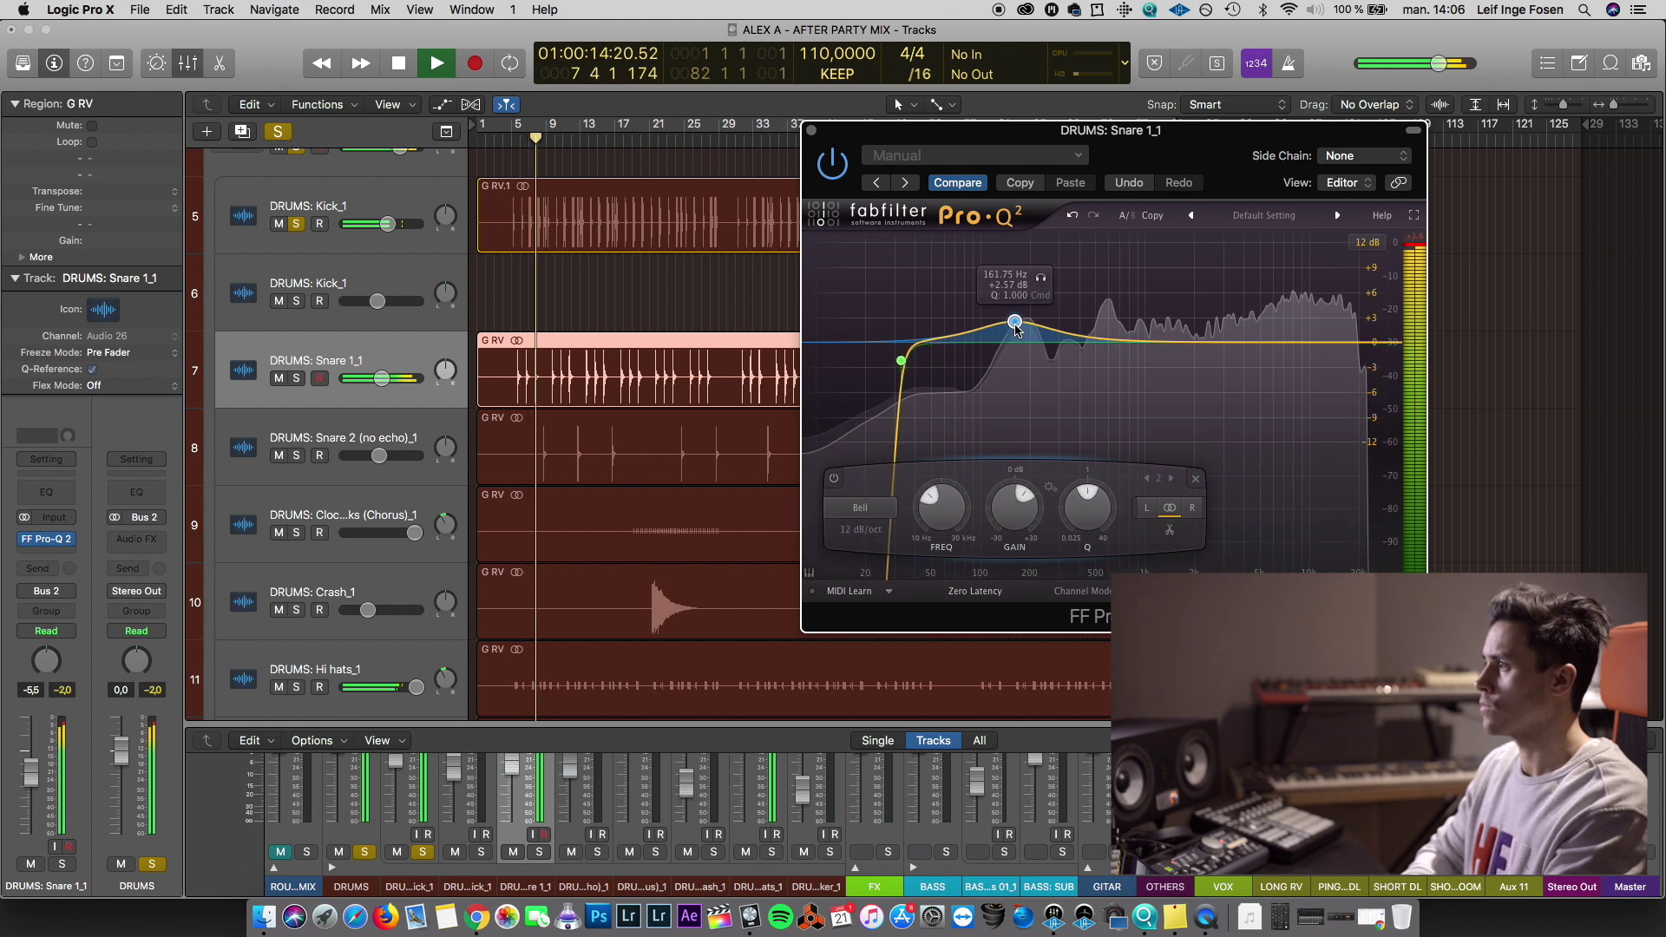
Solo the Snare 1_1 track, replay it from bar 5 and audition the 162 Hz EQ band on its own
click(1041, 278)
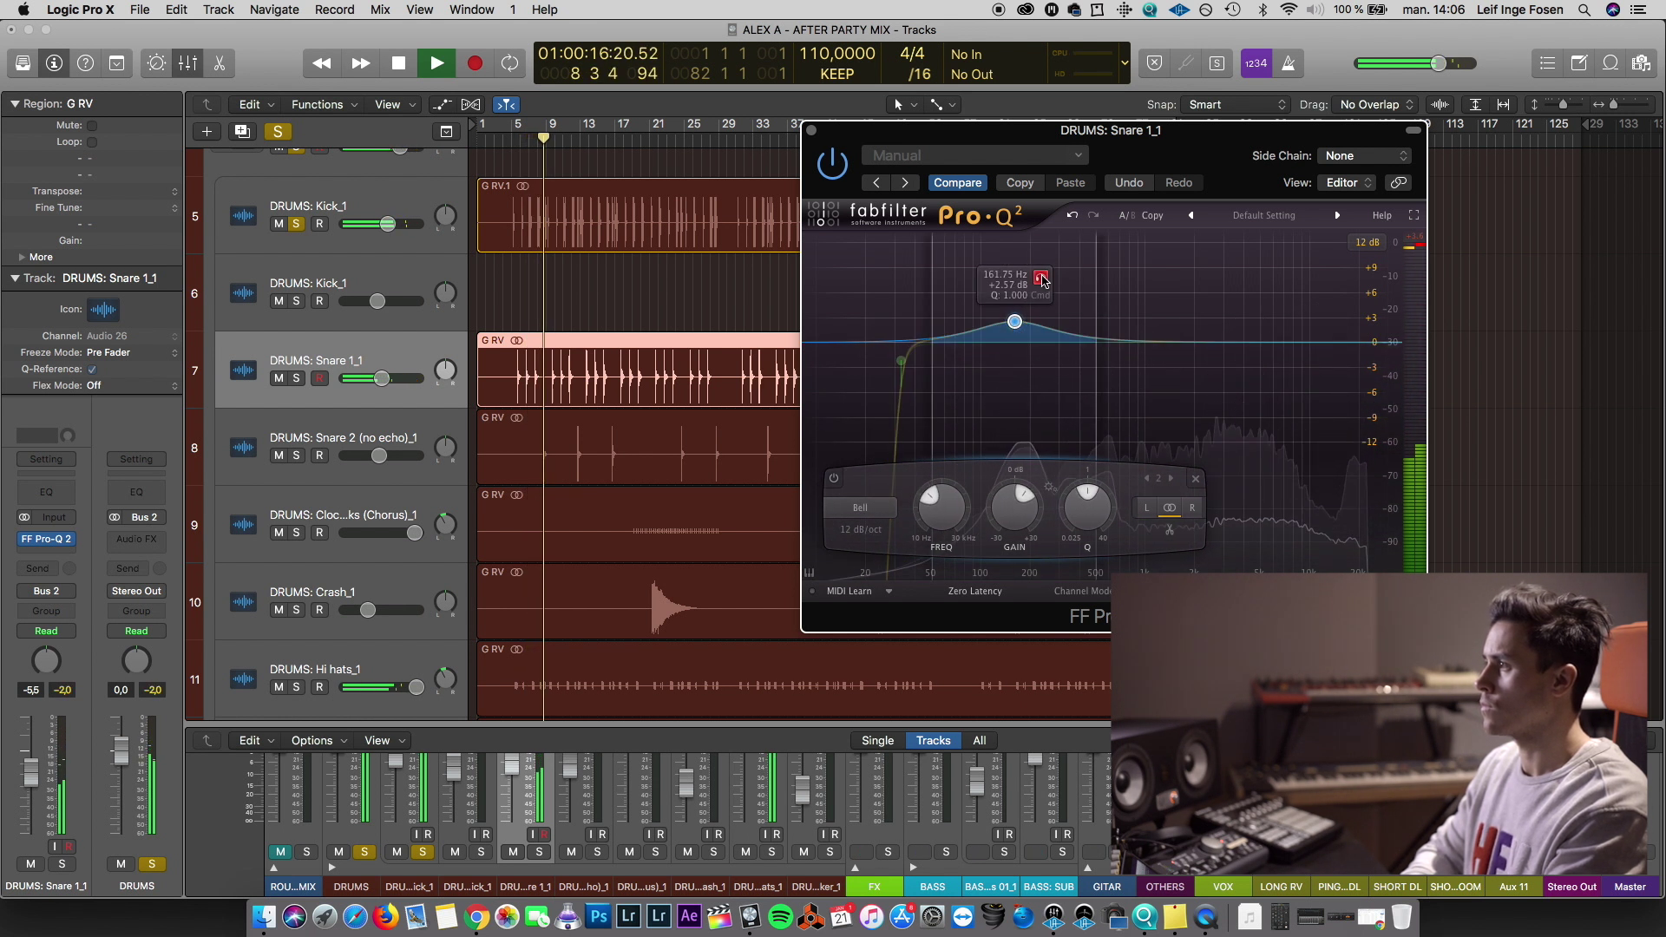
key(space)
key(s)
click(512, 164)
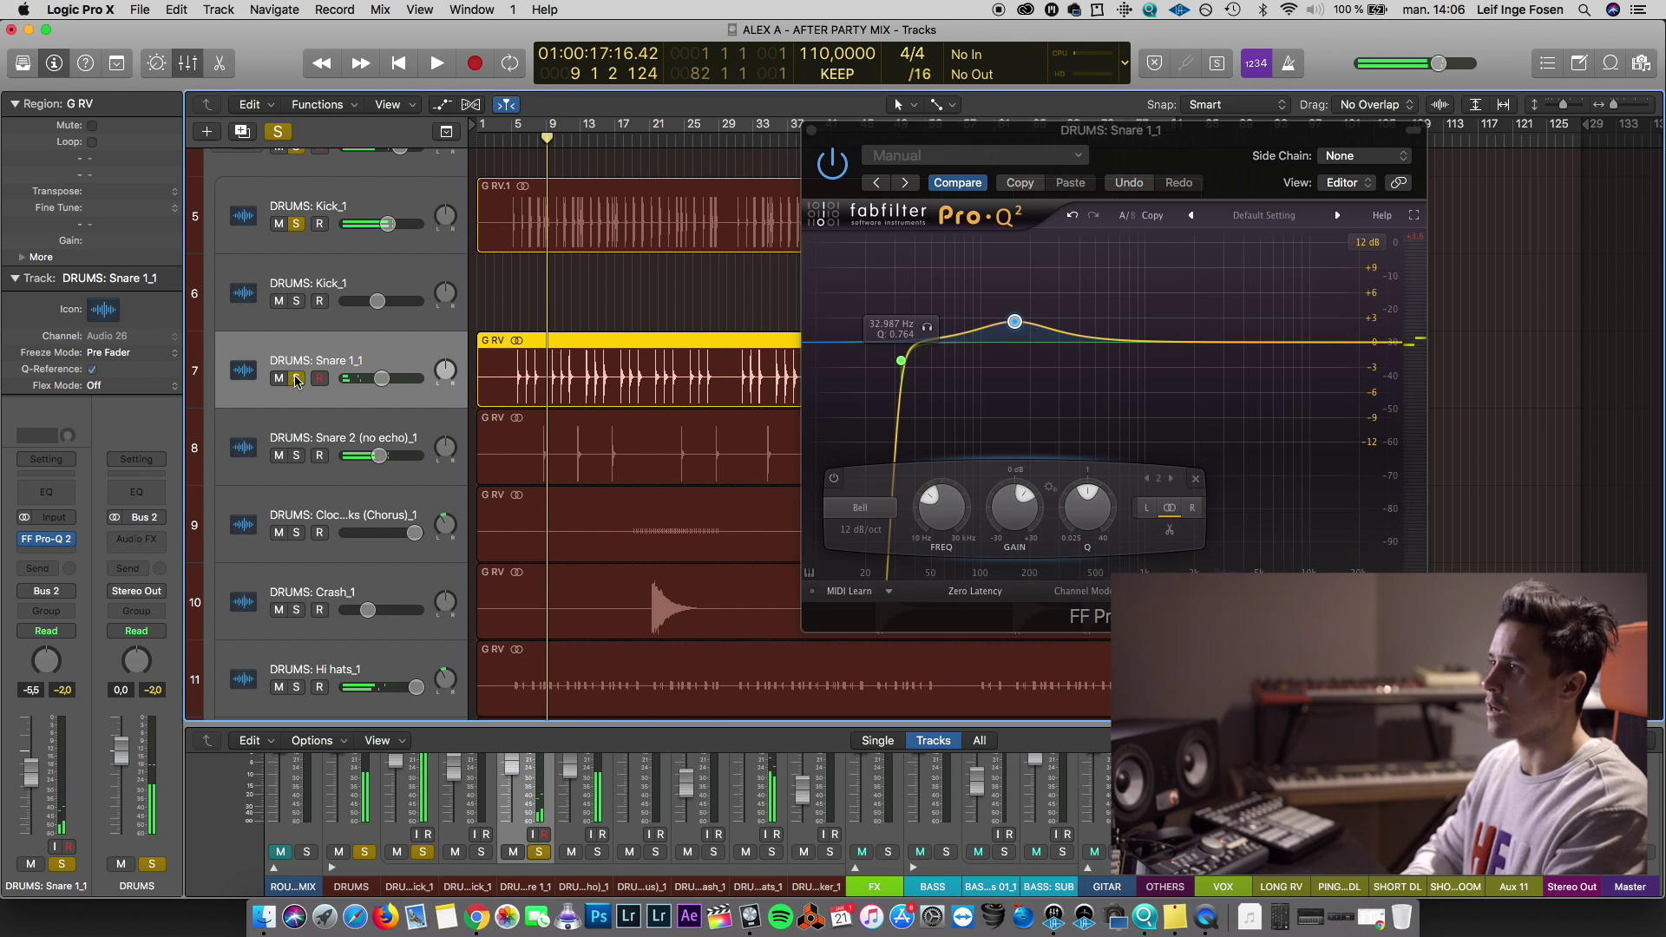
click(518, 139)
key(space)
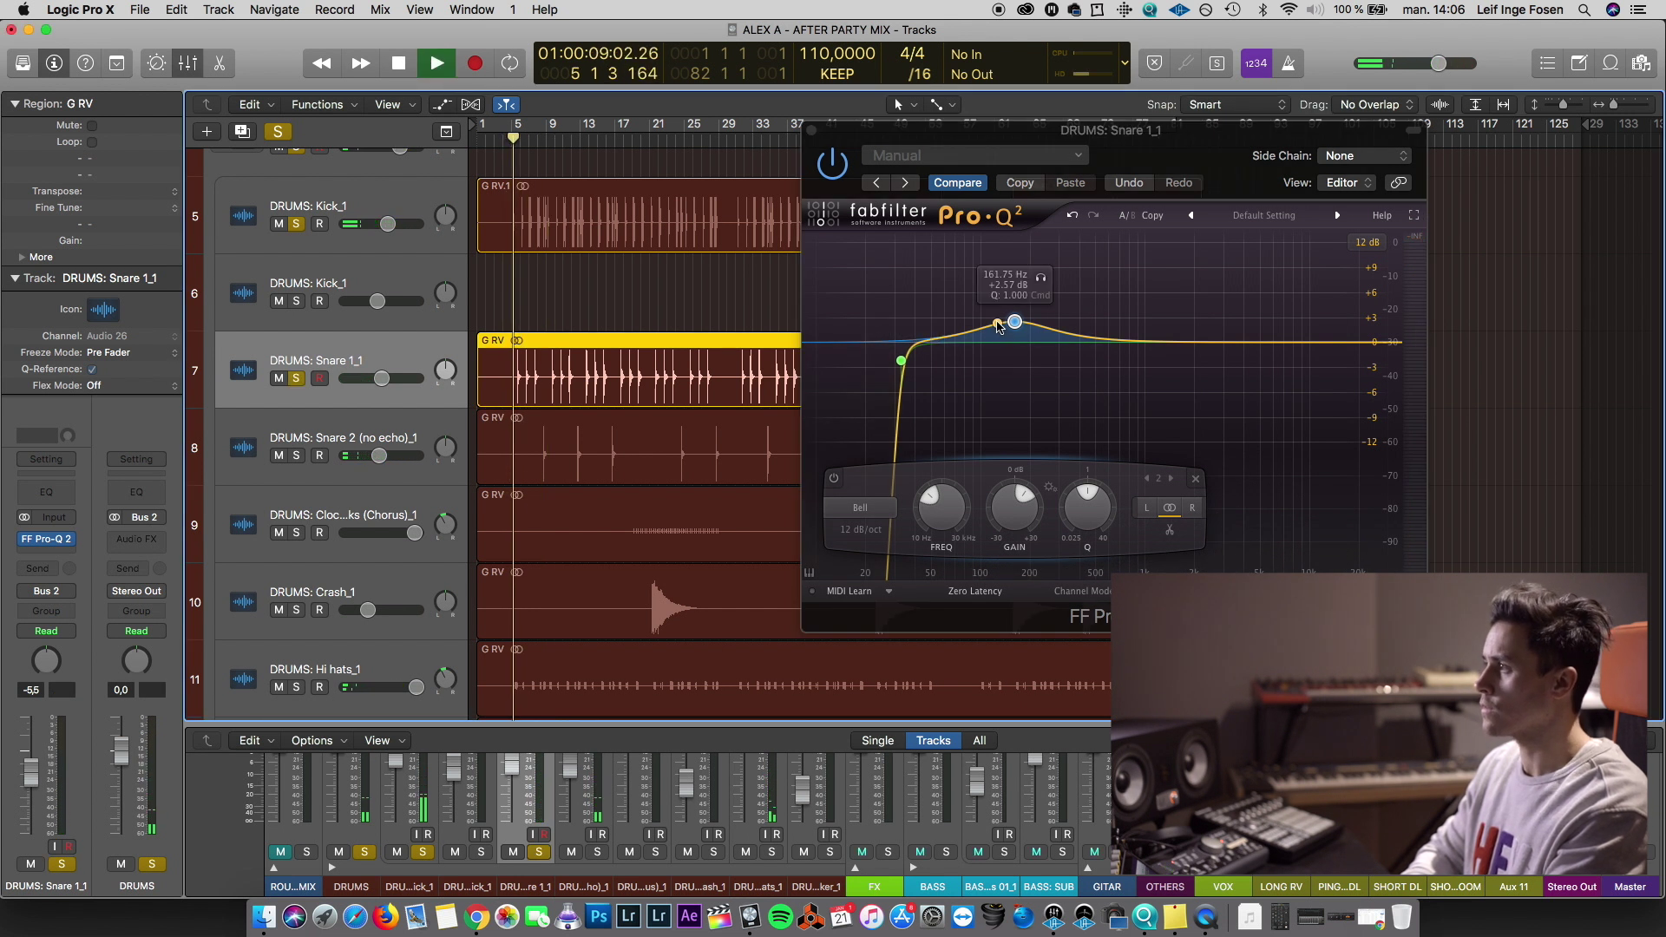
click(1041, 278)
key(space)
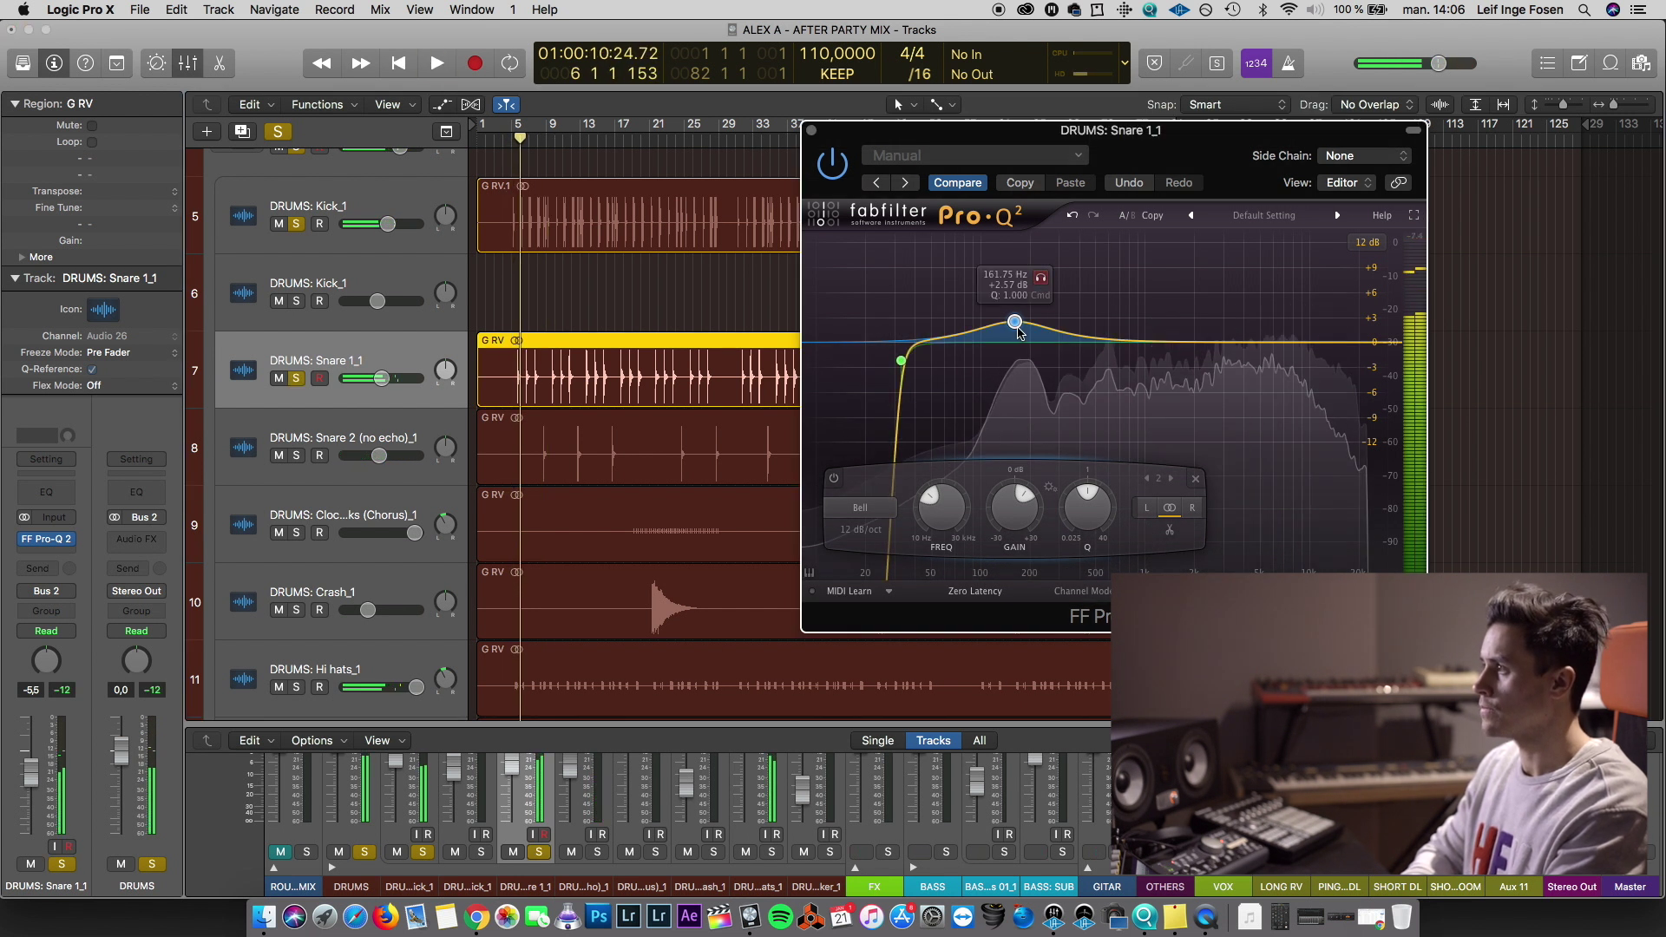
Narrow the snare's 162 Hz boost, add bell cuts in the upper mids (about 4 dB) and the midrange, and close the EQ
scroll(1016, 328, up, 5)
drag(1232, 344, 1238, 373)
key(space)
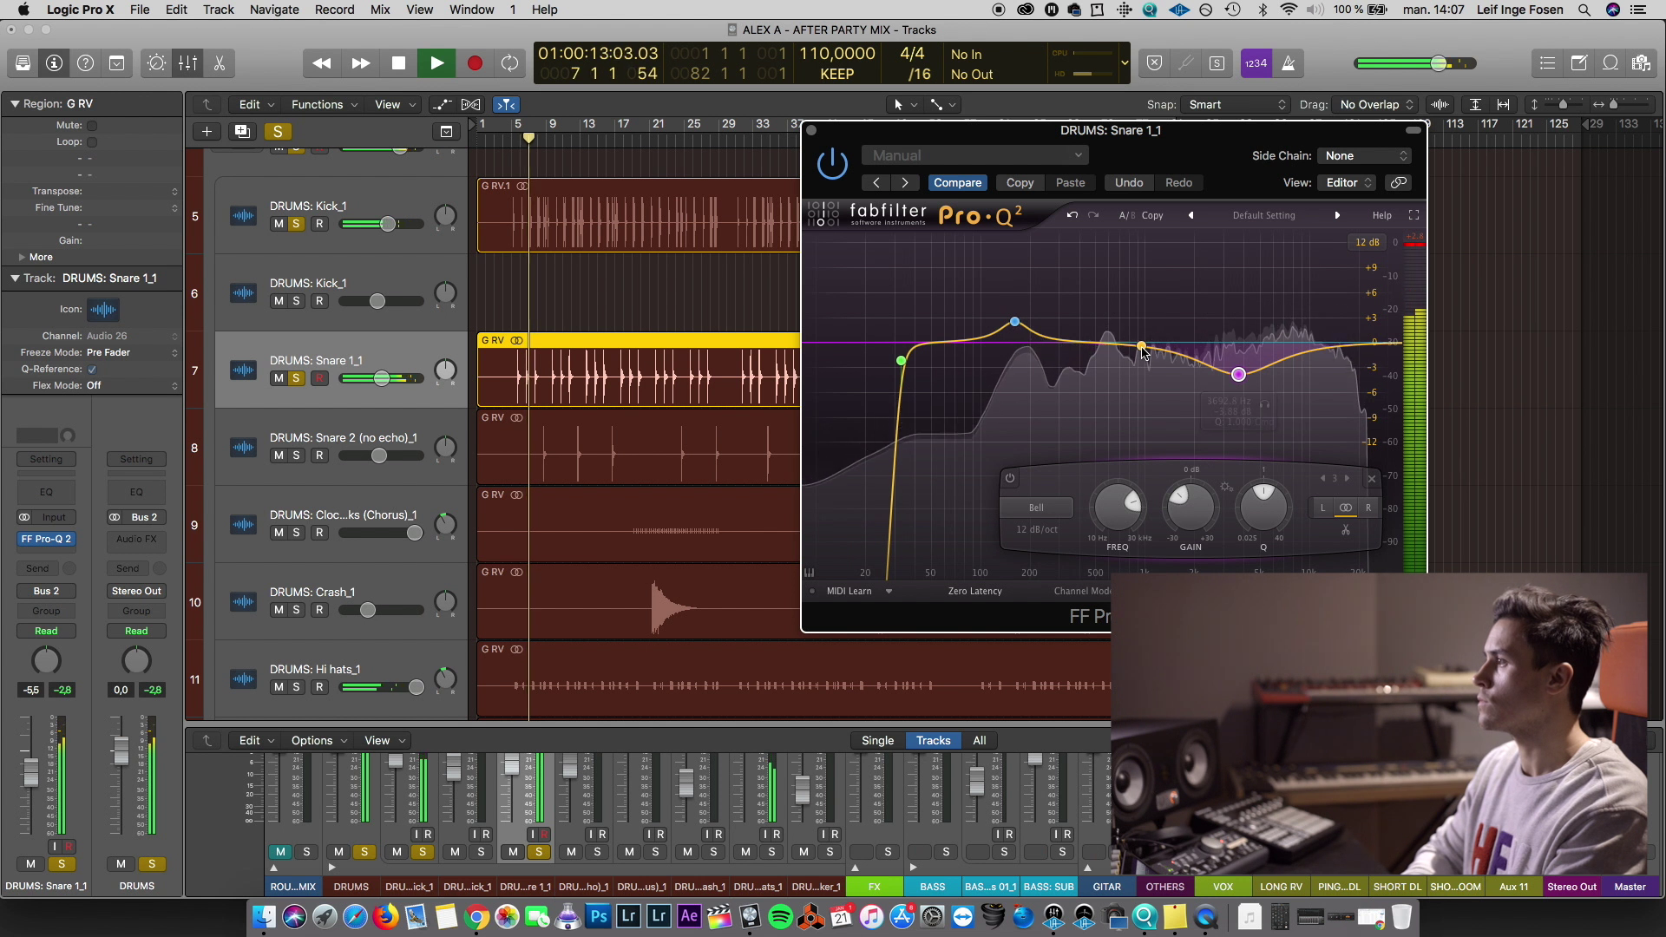
drag(1142, 351, 1107, 361)
scroll(1108, 323, up, 5)
click(811, 131)
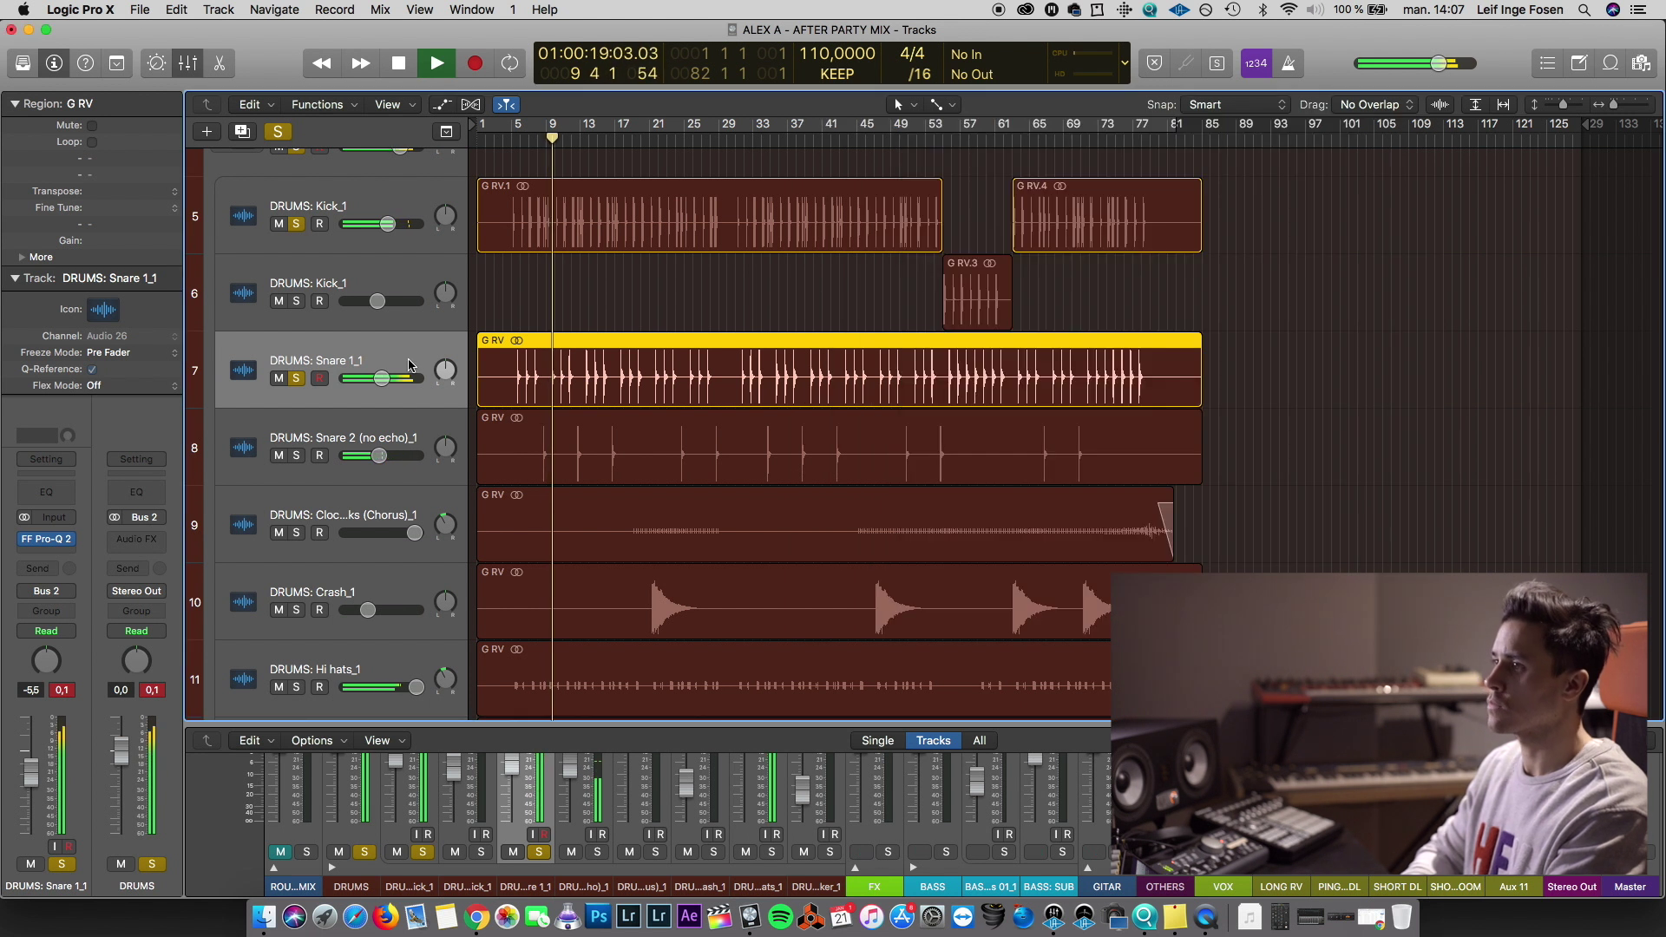
Stop playback and insert the stereo Waves SSLComp compressor after the EQ on the Snare 1_1 track
key(space)
click(36, 568)
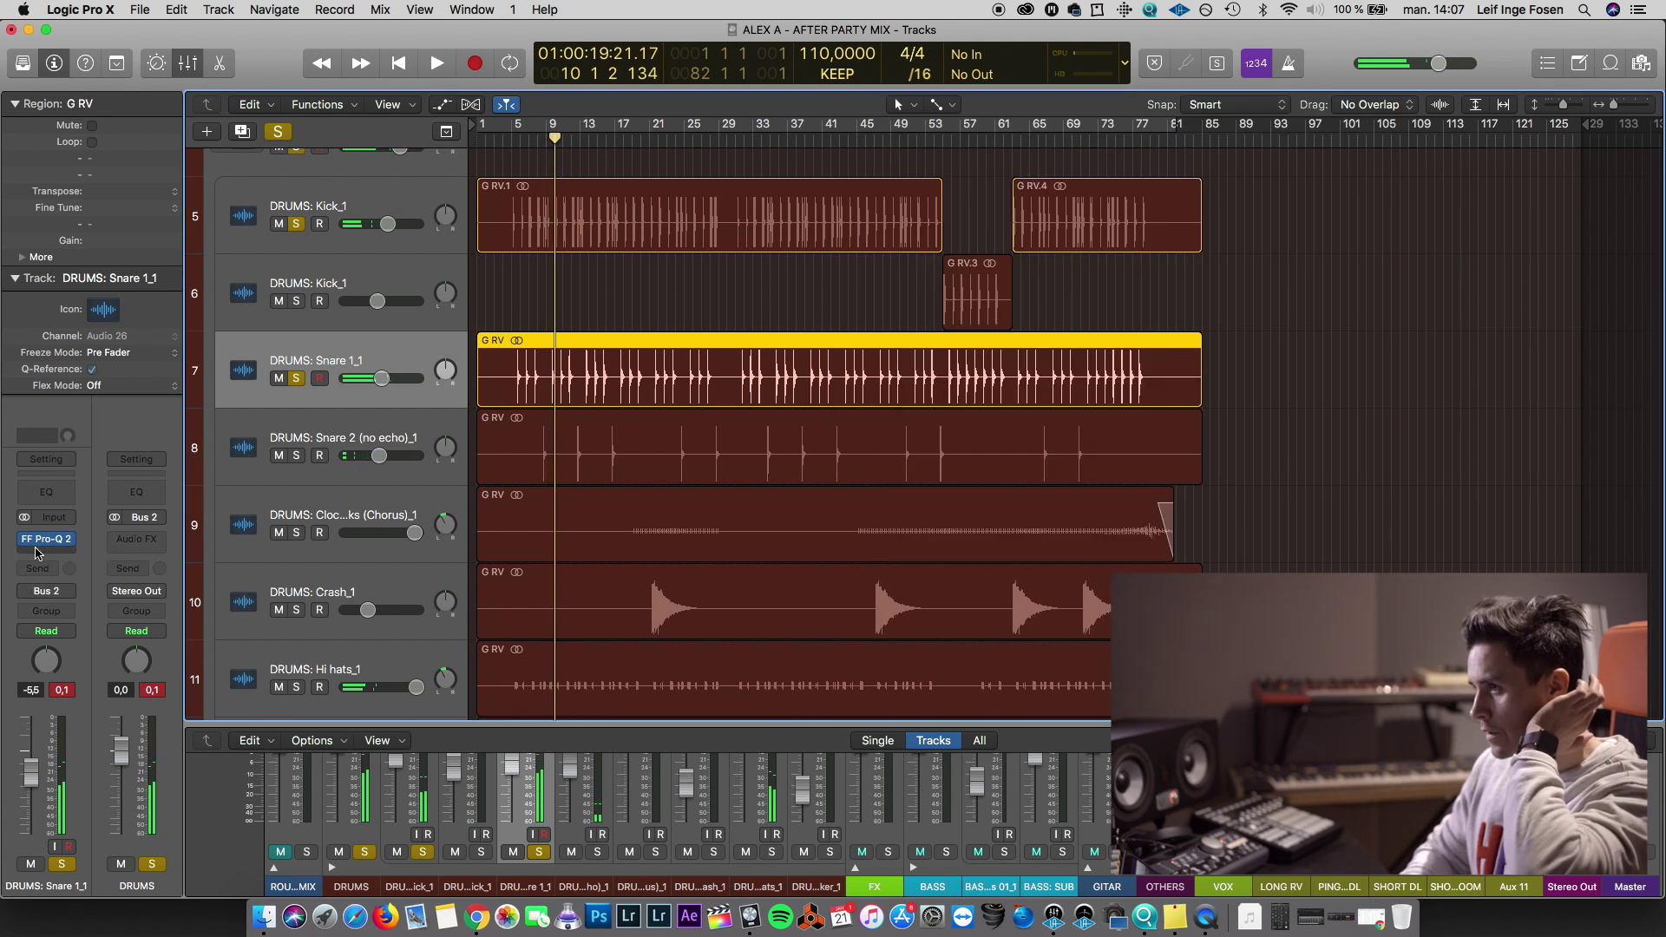
click(32, 539)
mouse_move(104, 873)
mouse_move(261, 869)
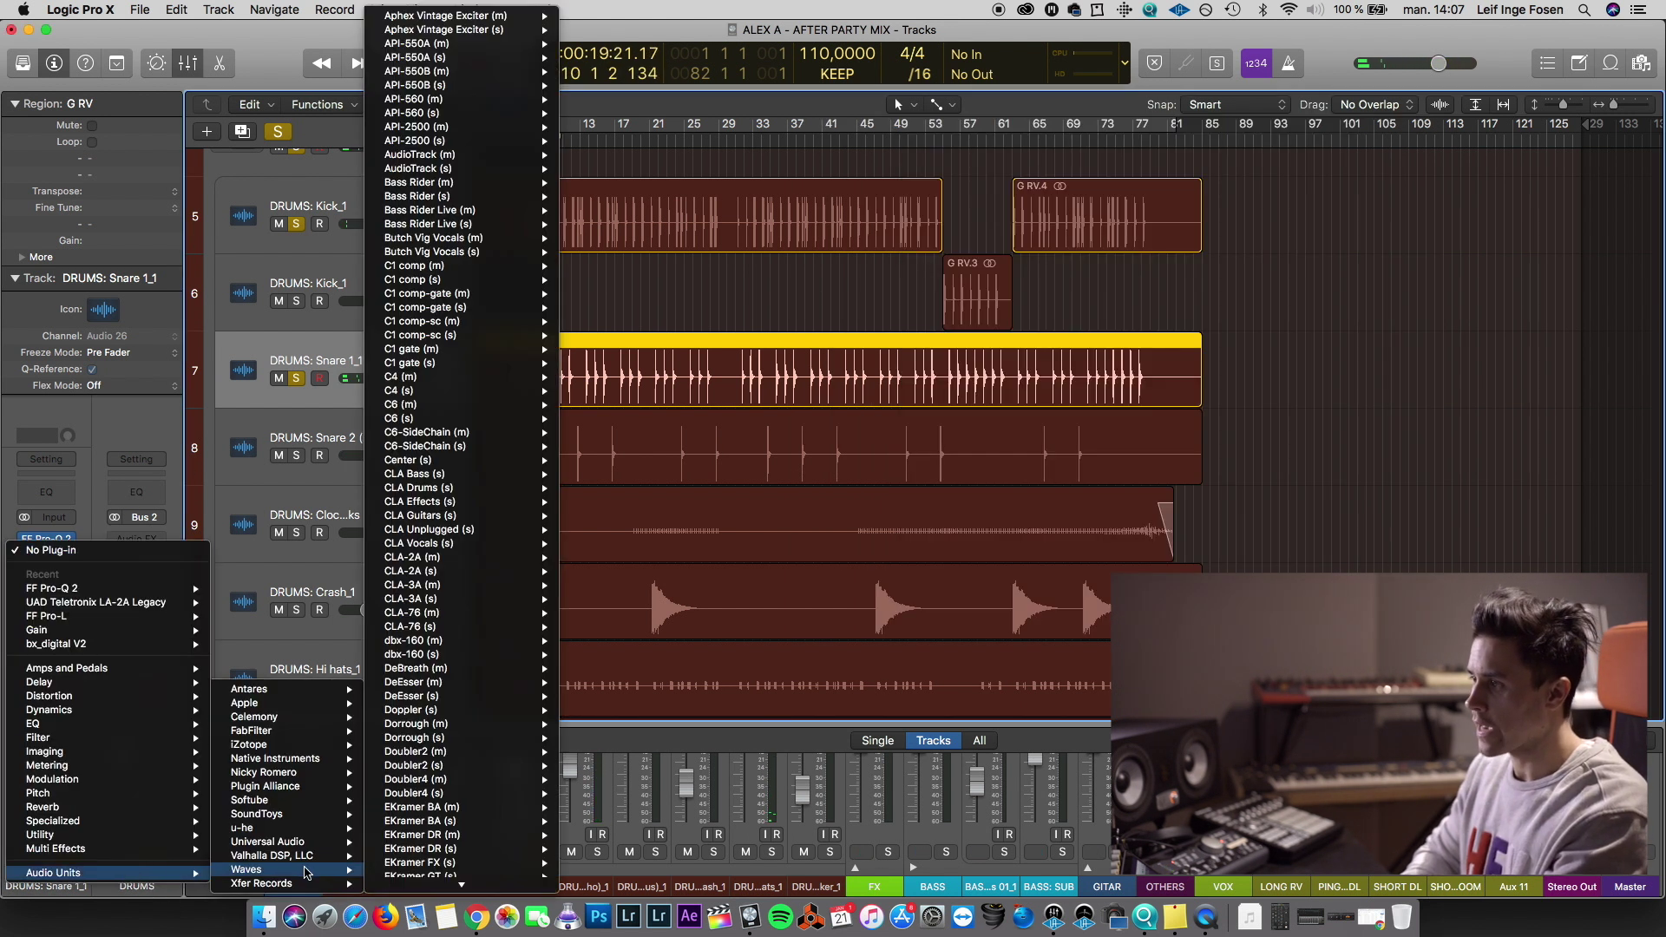
scroll(441, 796, down, 15)
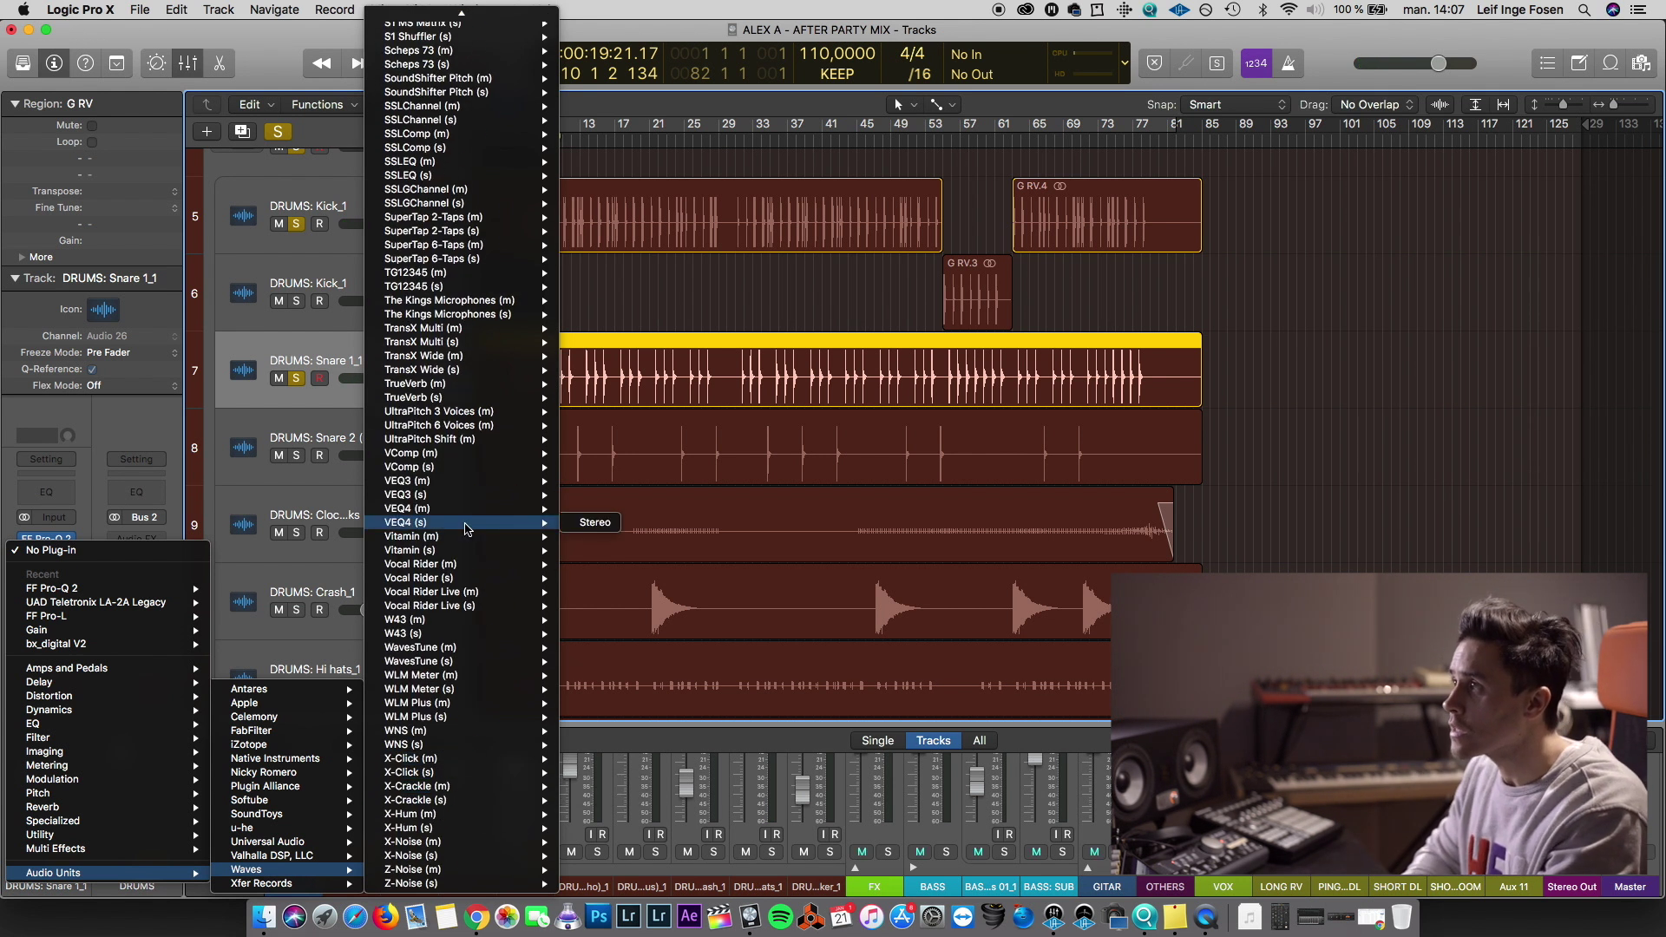
scroll(451, 529, up, 5)
mouse_move(469, 278)
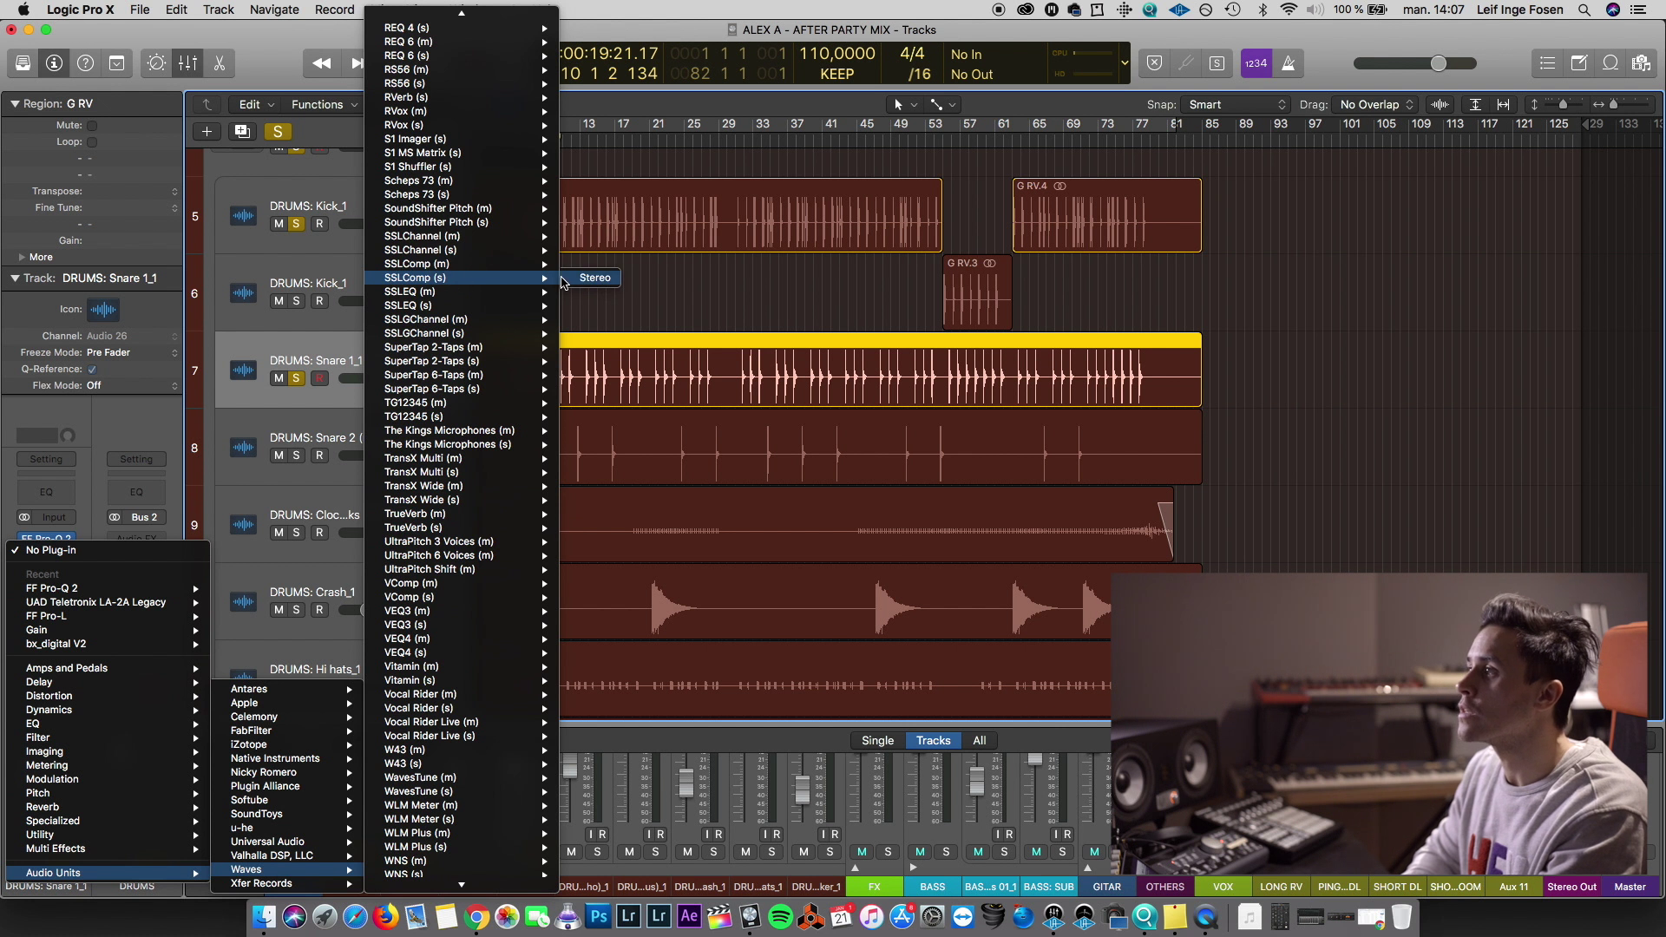
click(590, 278)
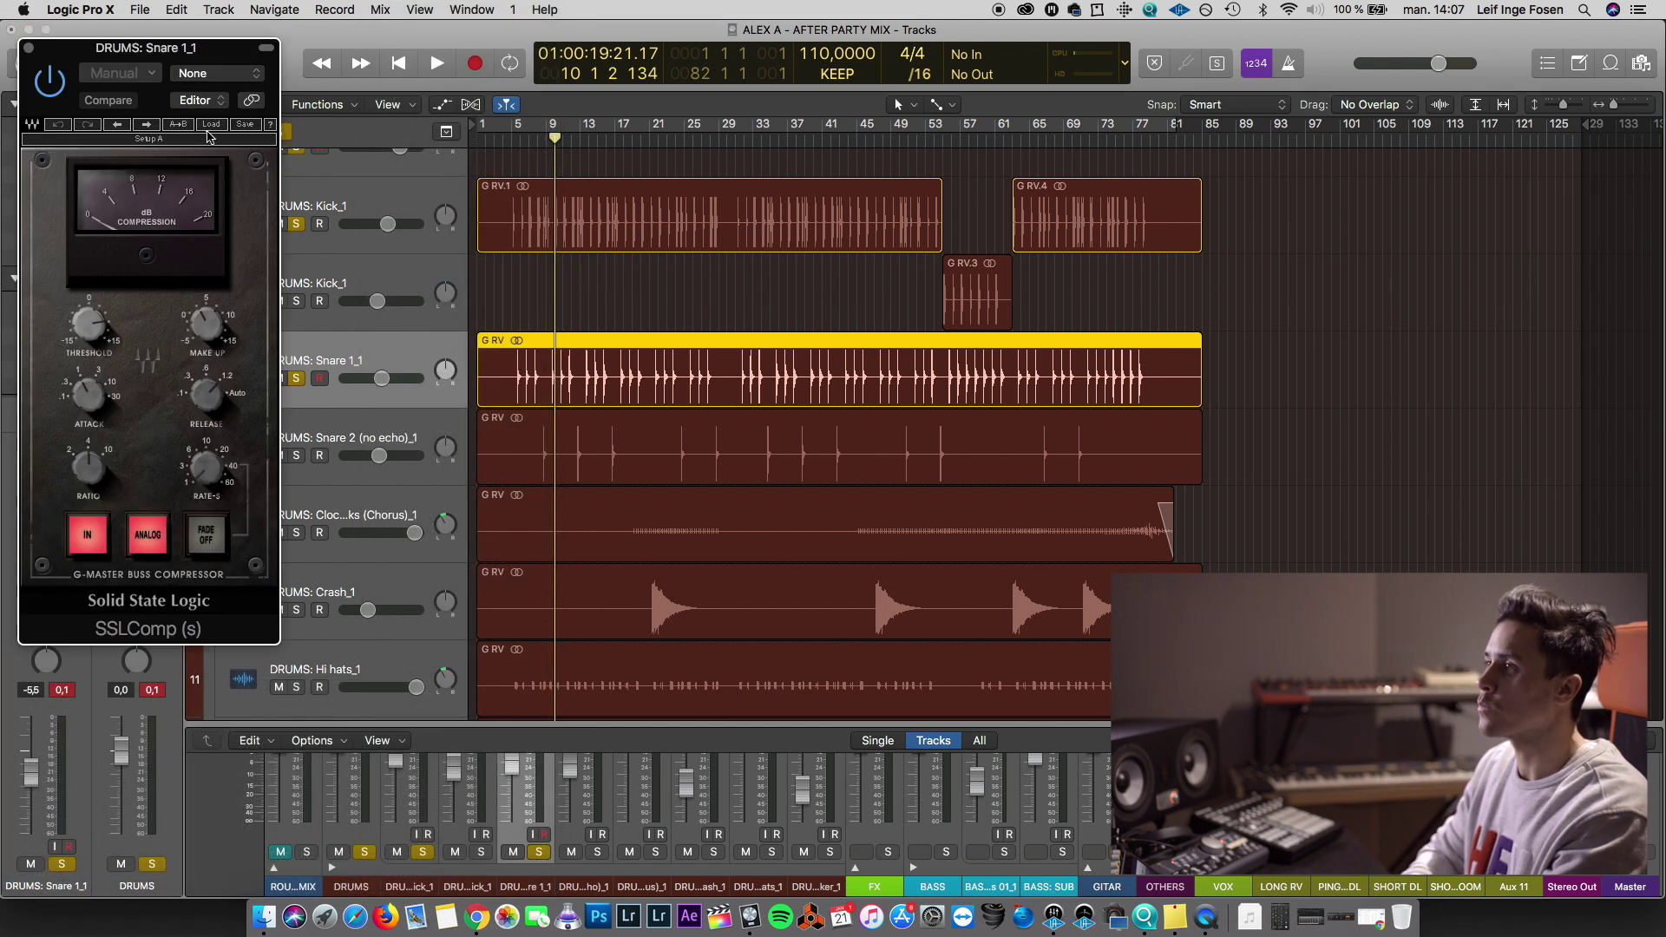
Load the Dave Pensado factory preset Pensado Snare into the snare's SSLComp
click(211, 124)
mouse_move(335, 321)
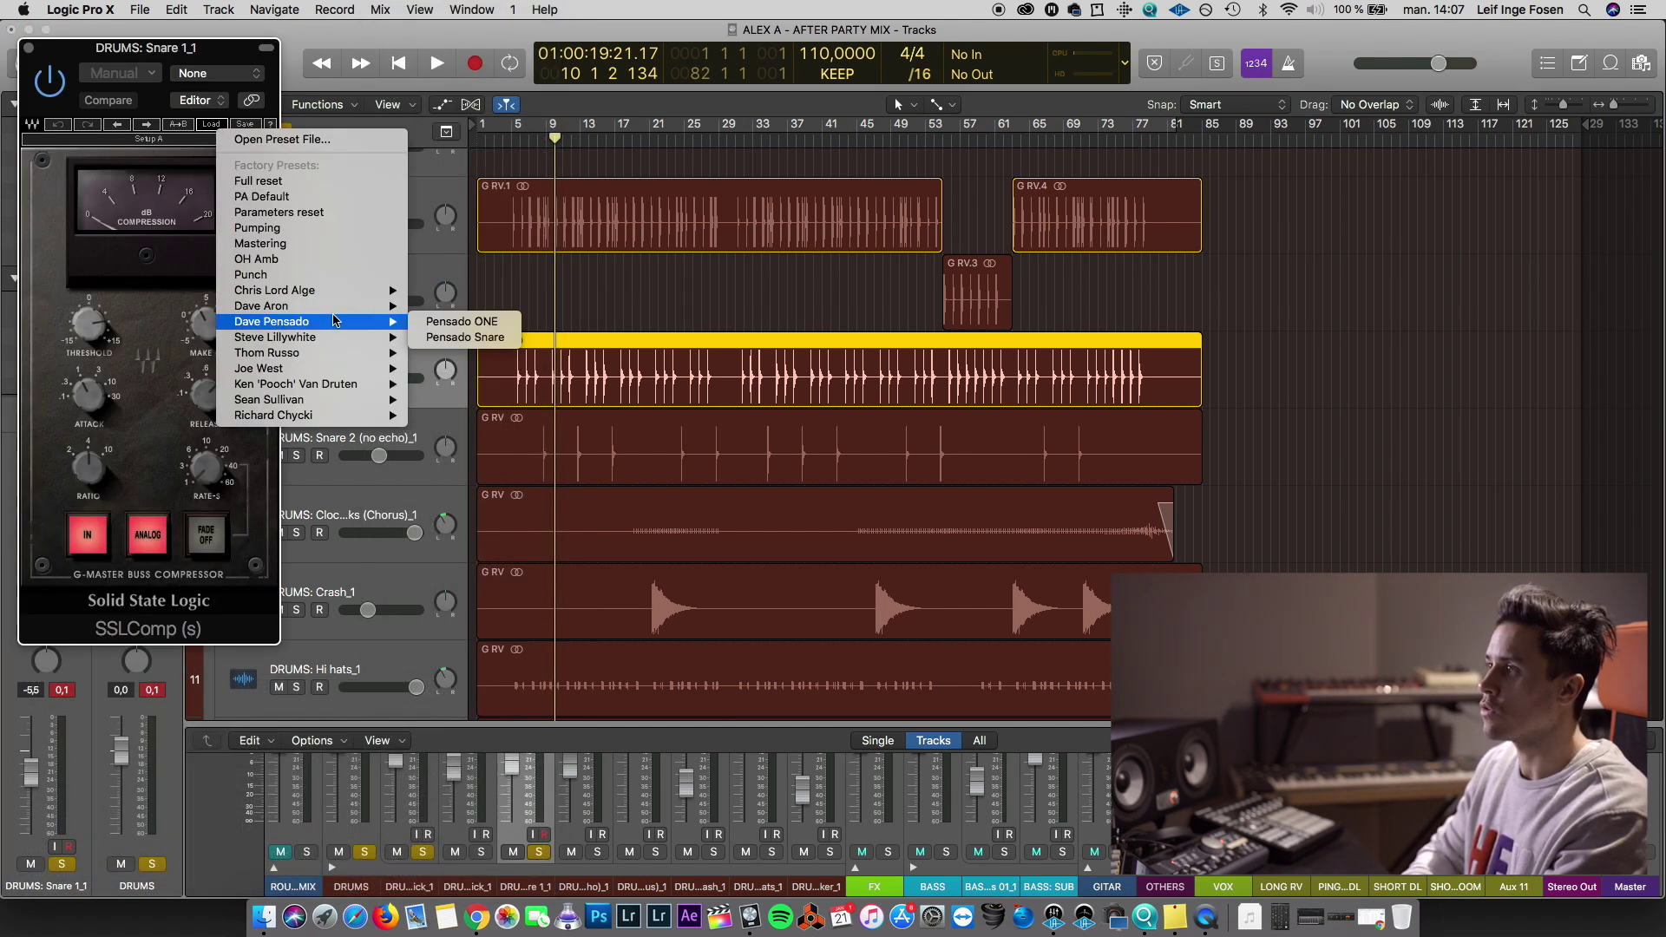
click(441, 338)
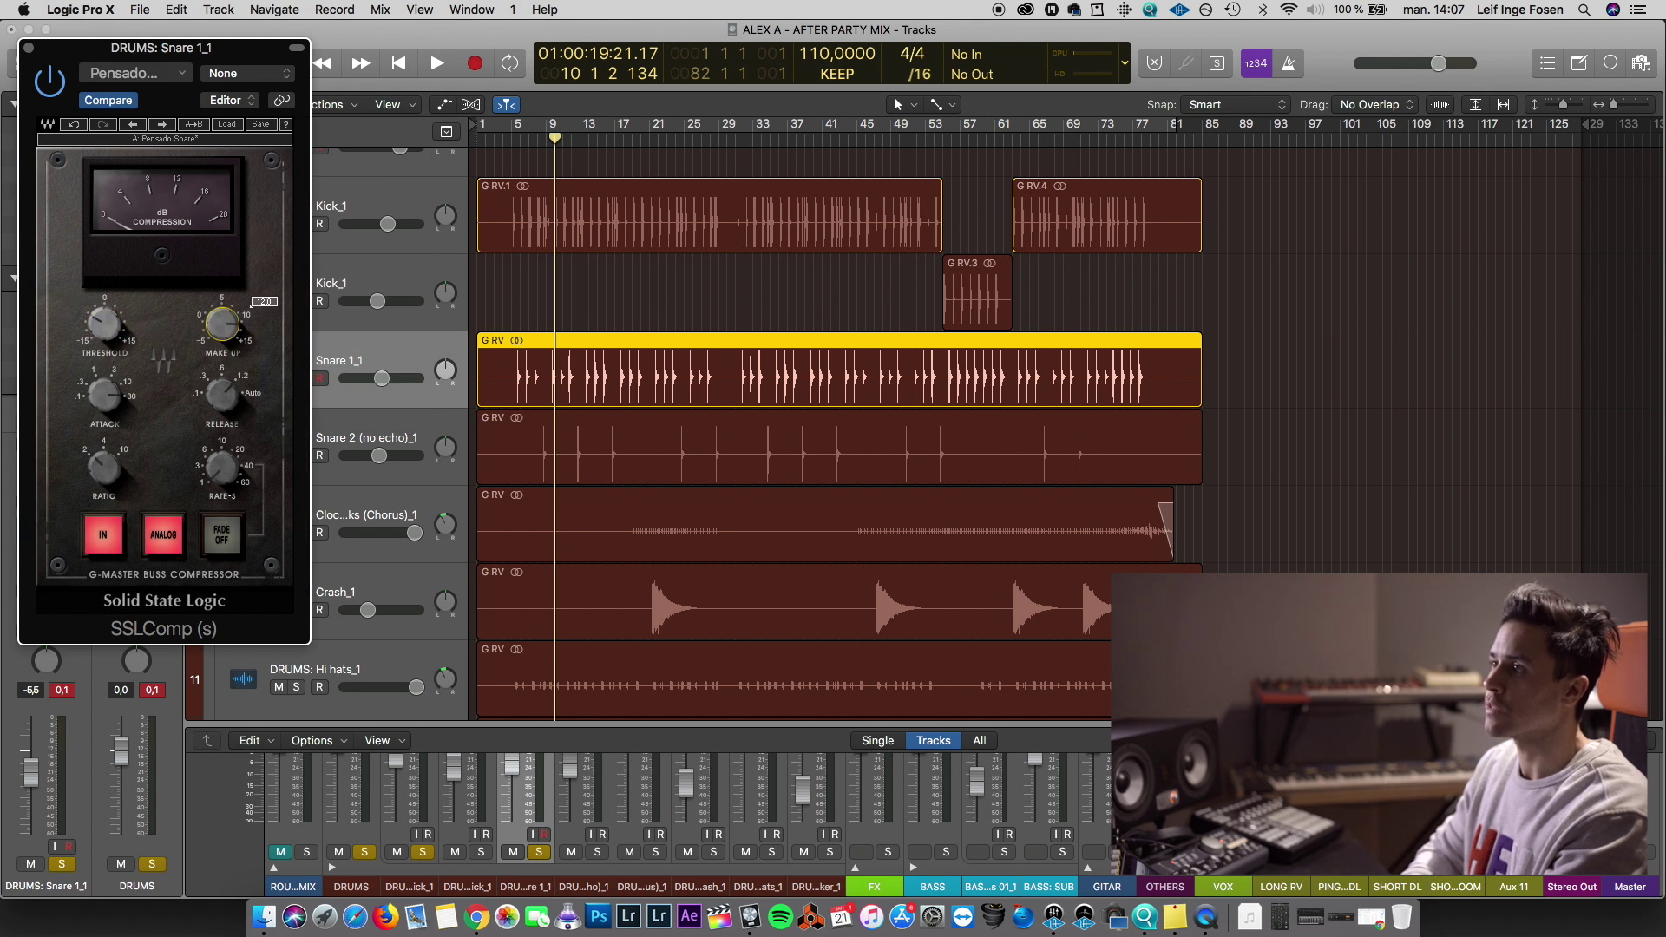
Play from bar 5 while lowering the SSLComp's threshold and adjusting its make-up gain, and close the compressor
drag(565, 157, 514, 157)
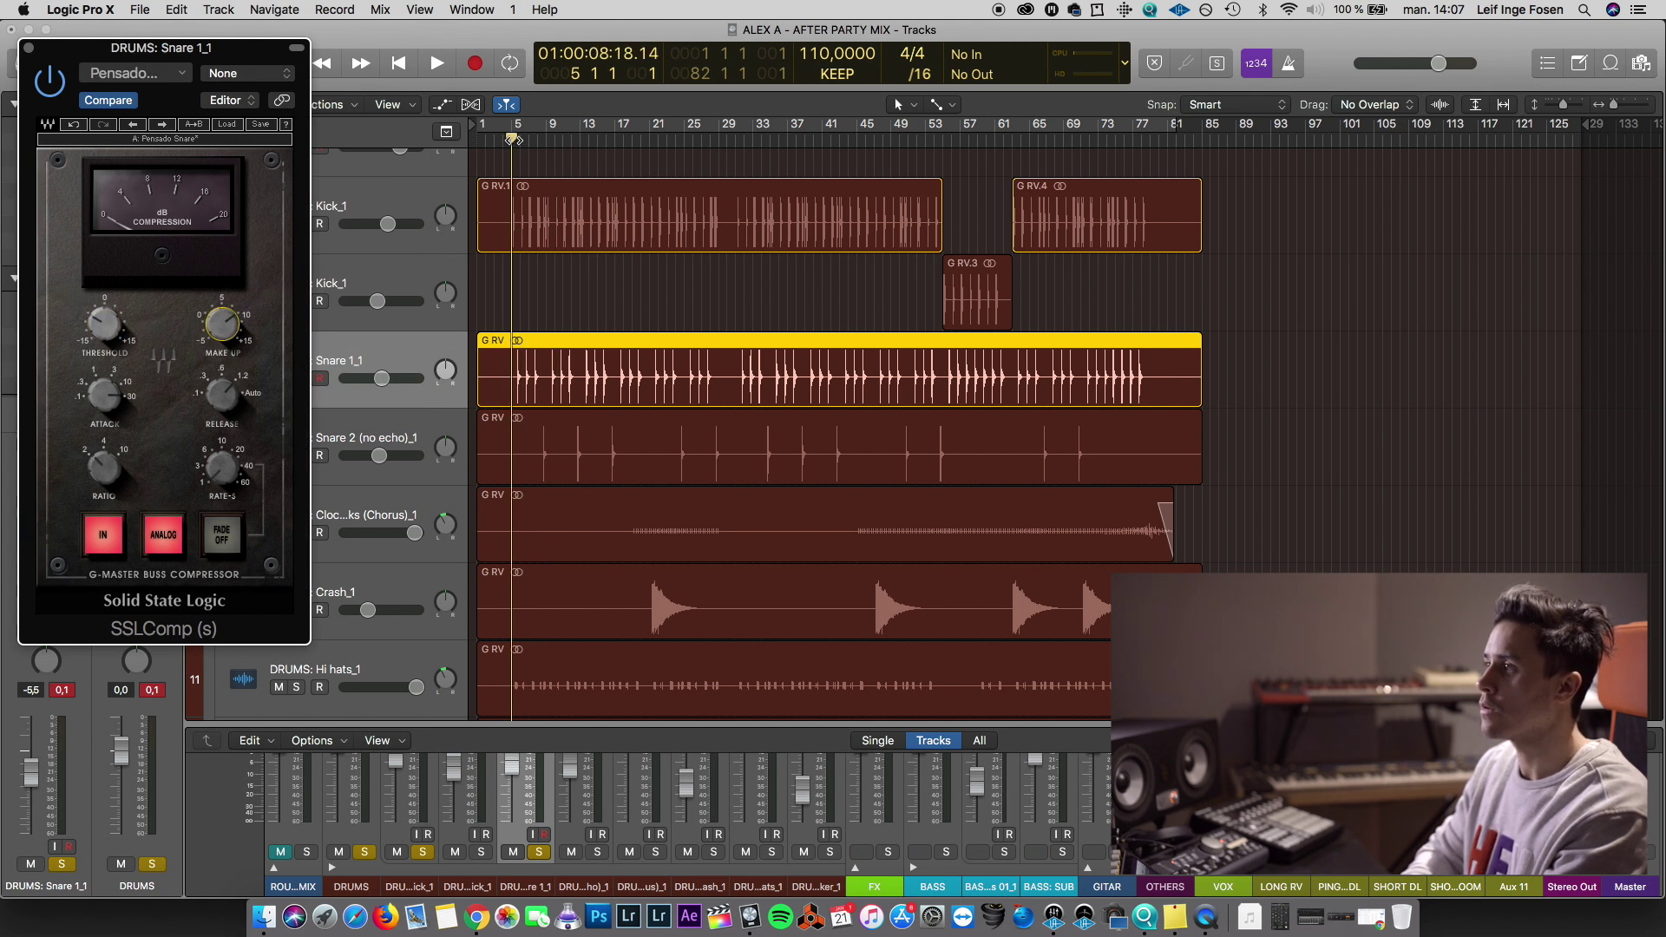
key(space)
drag(111, 328, 111, 338)
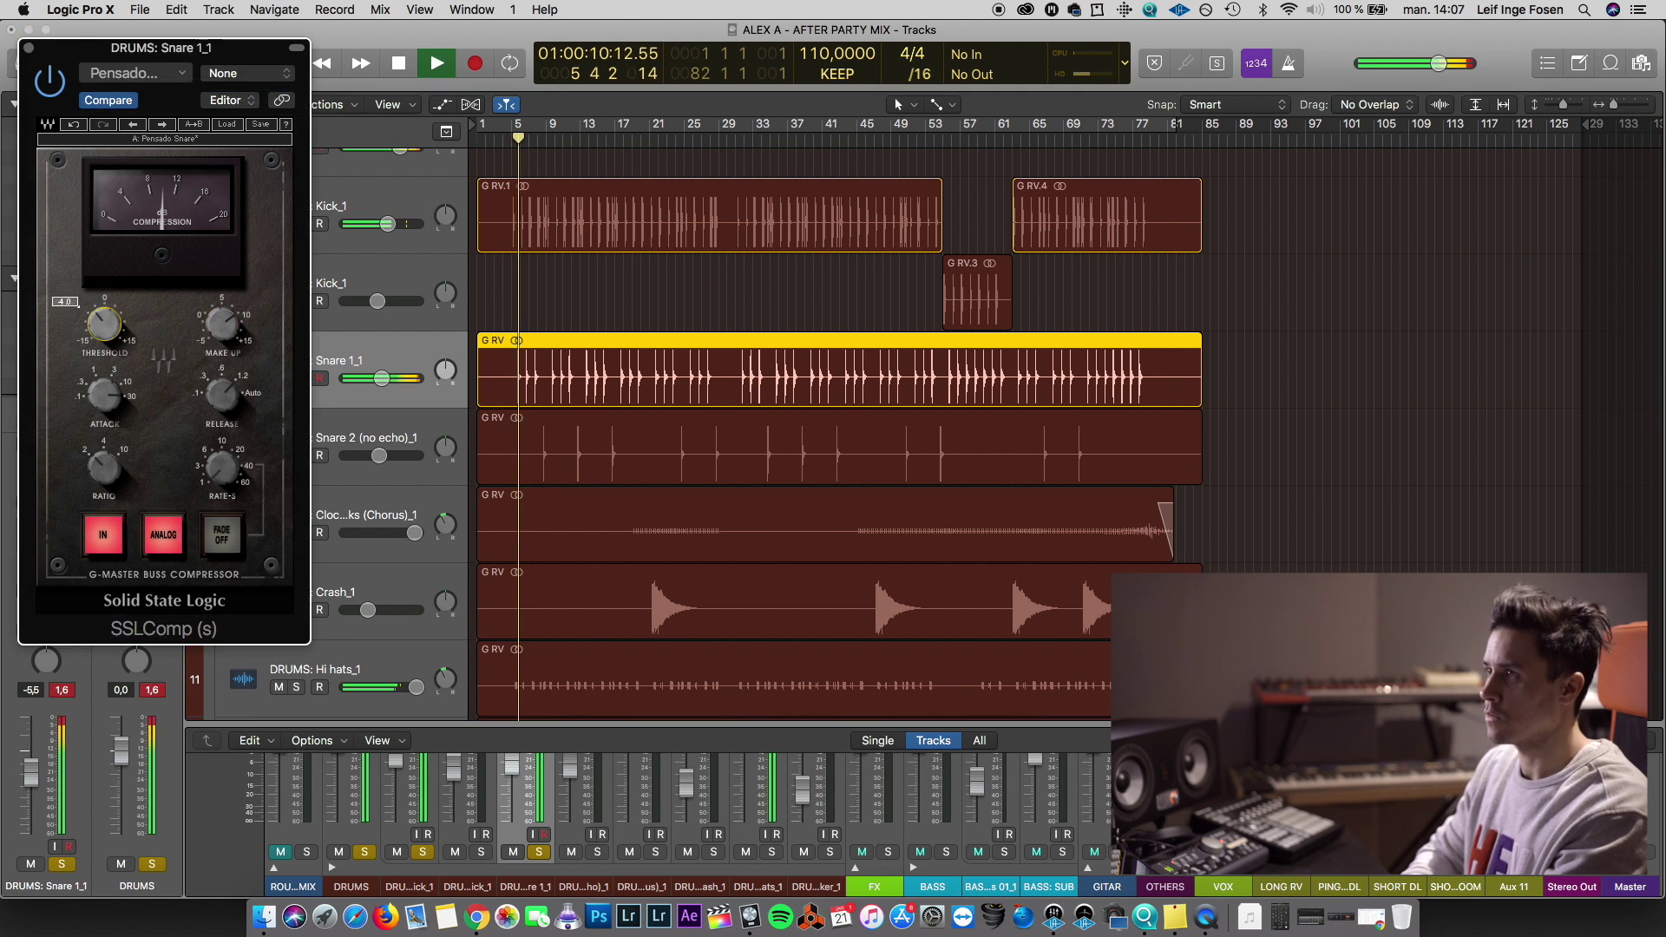
drag(222, 327, 222, 314)
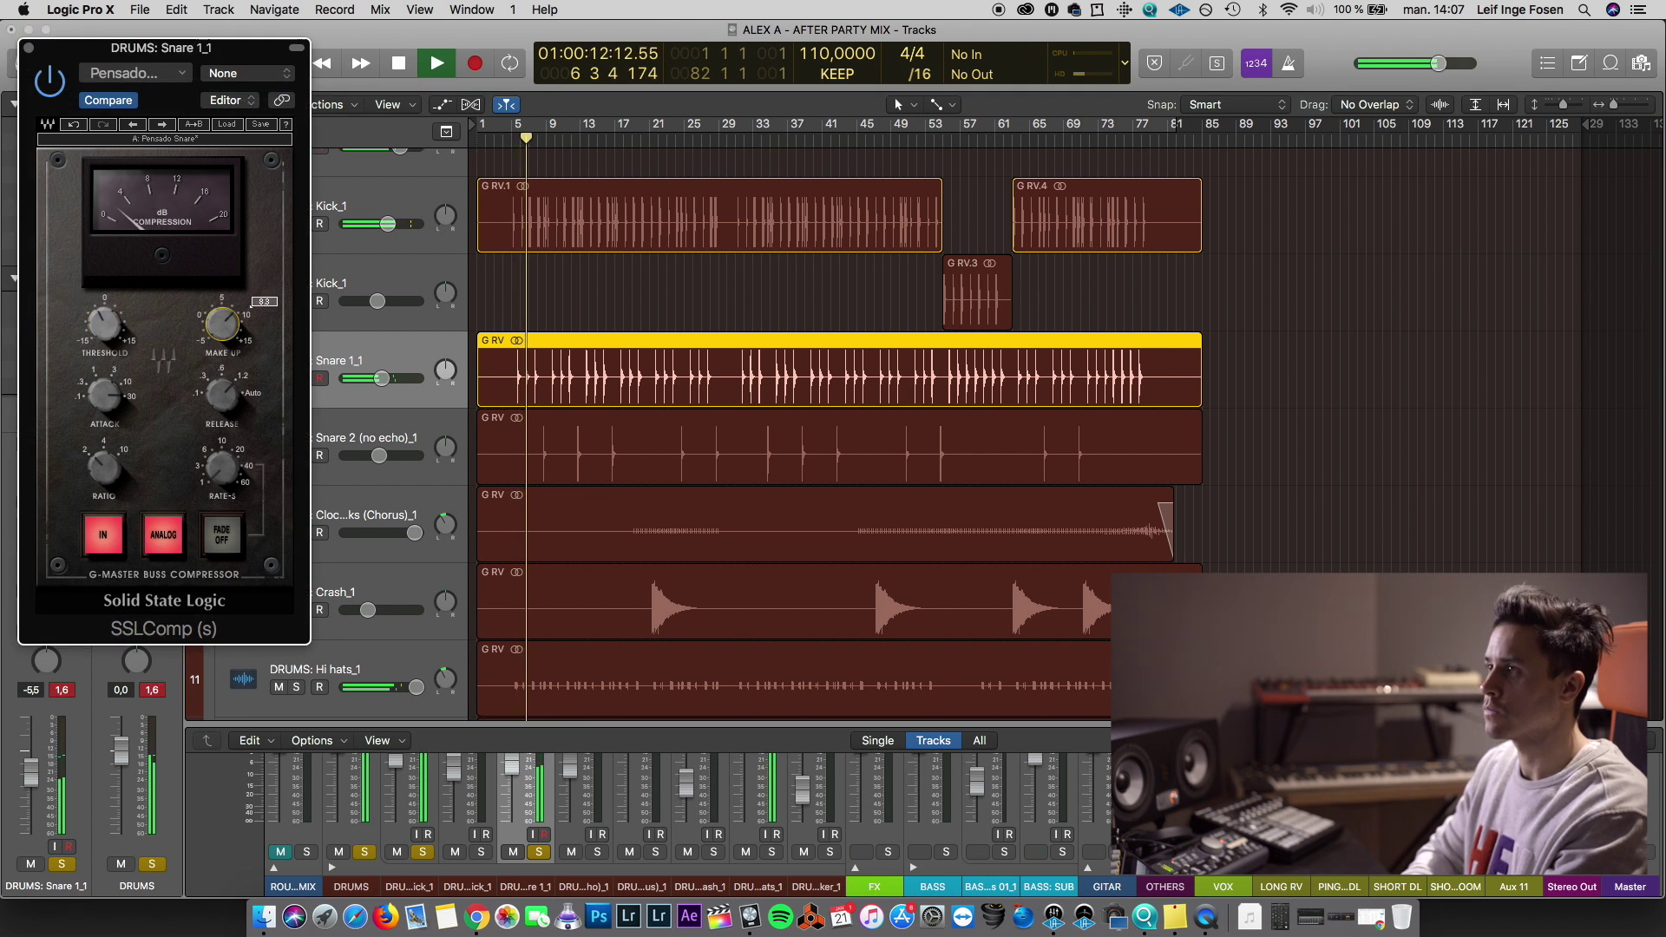
click(29, 47)
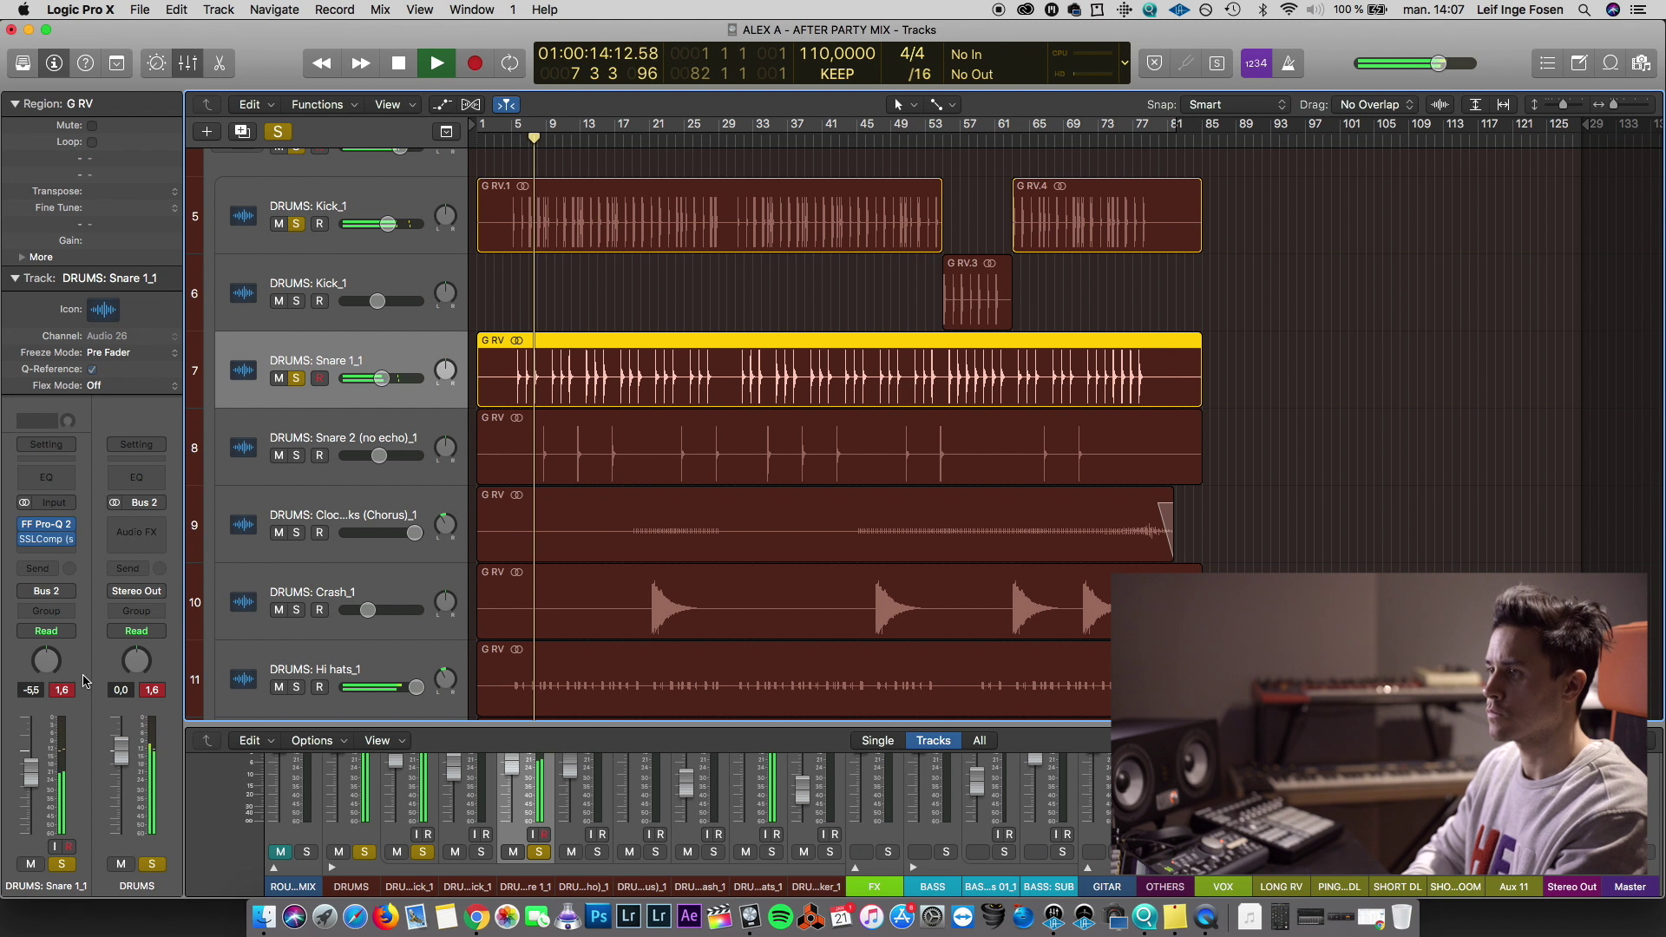
Set the Snare 1_1 track's volume to -7.0 dB and reset its peak level reading
drag(31, 771, 34, 802)
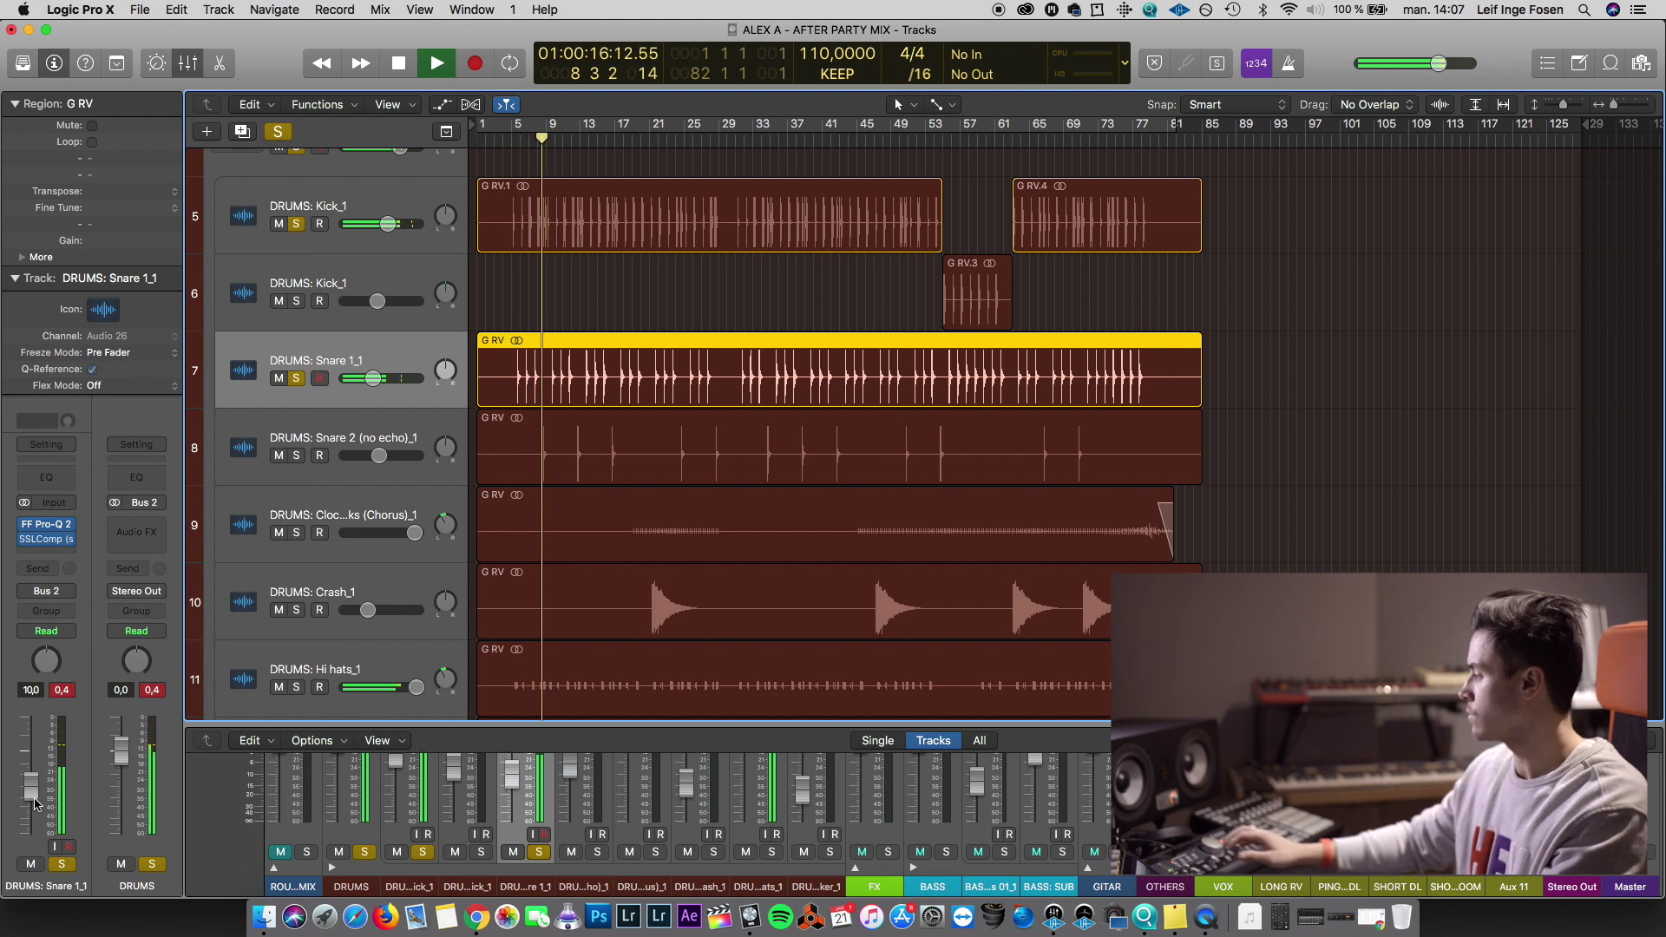
click(65, 692)
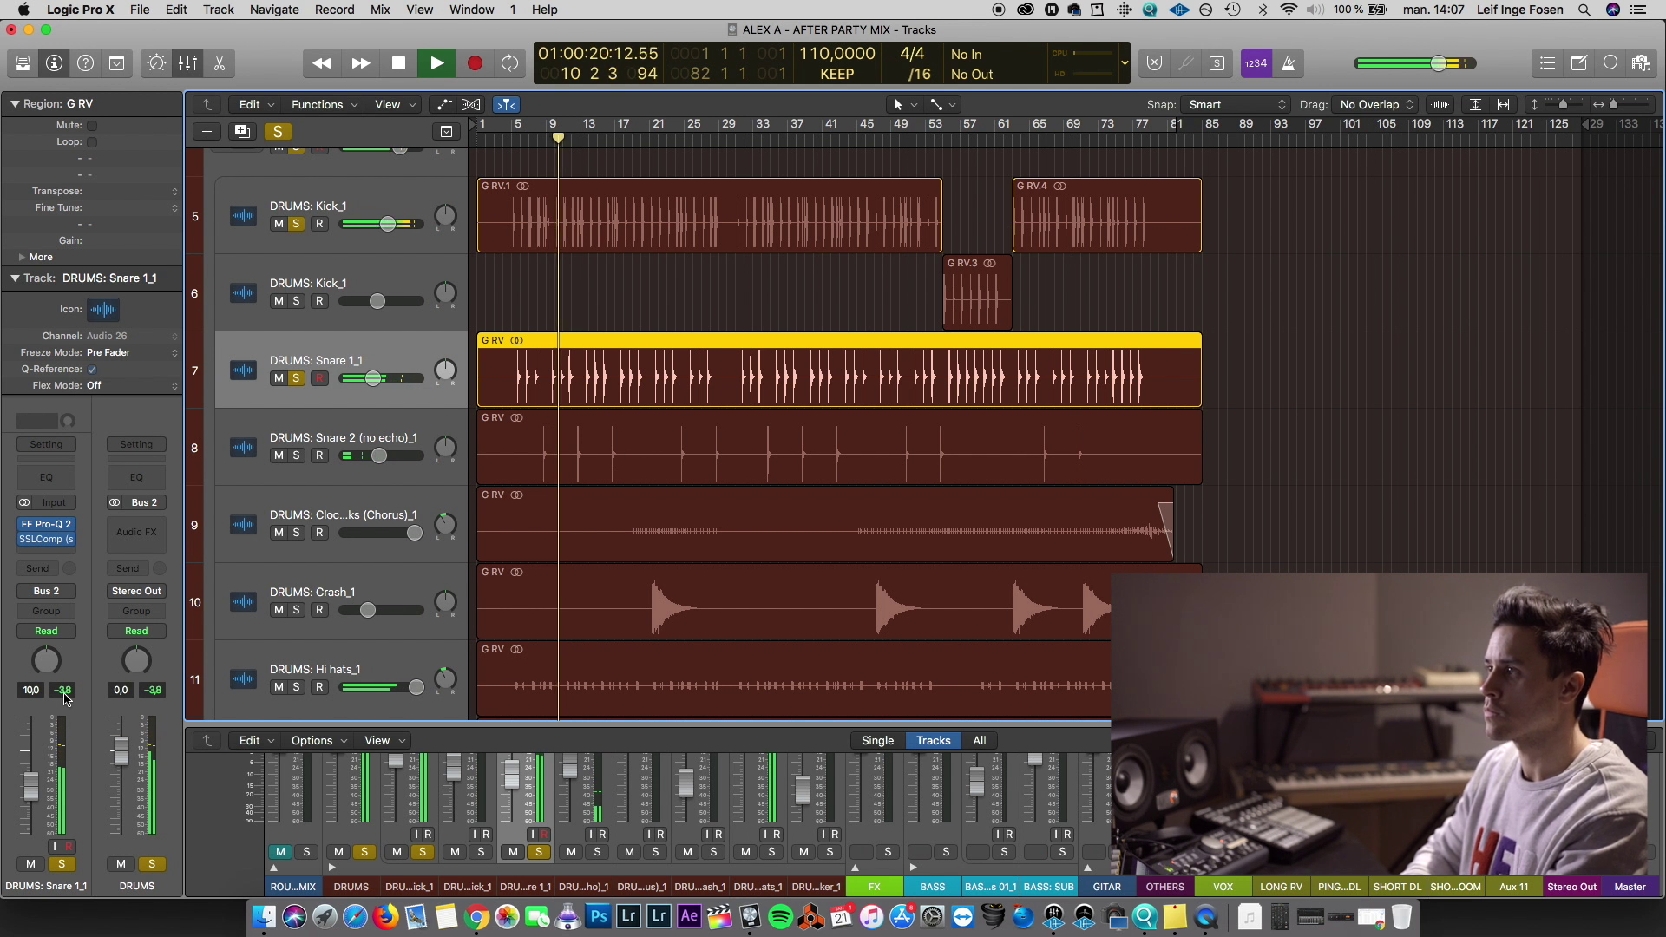
drag(33, 783, 32, 777)
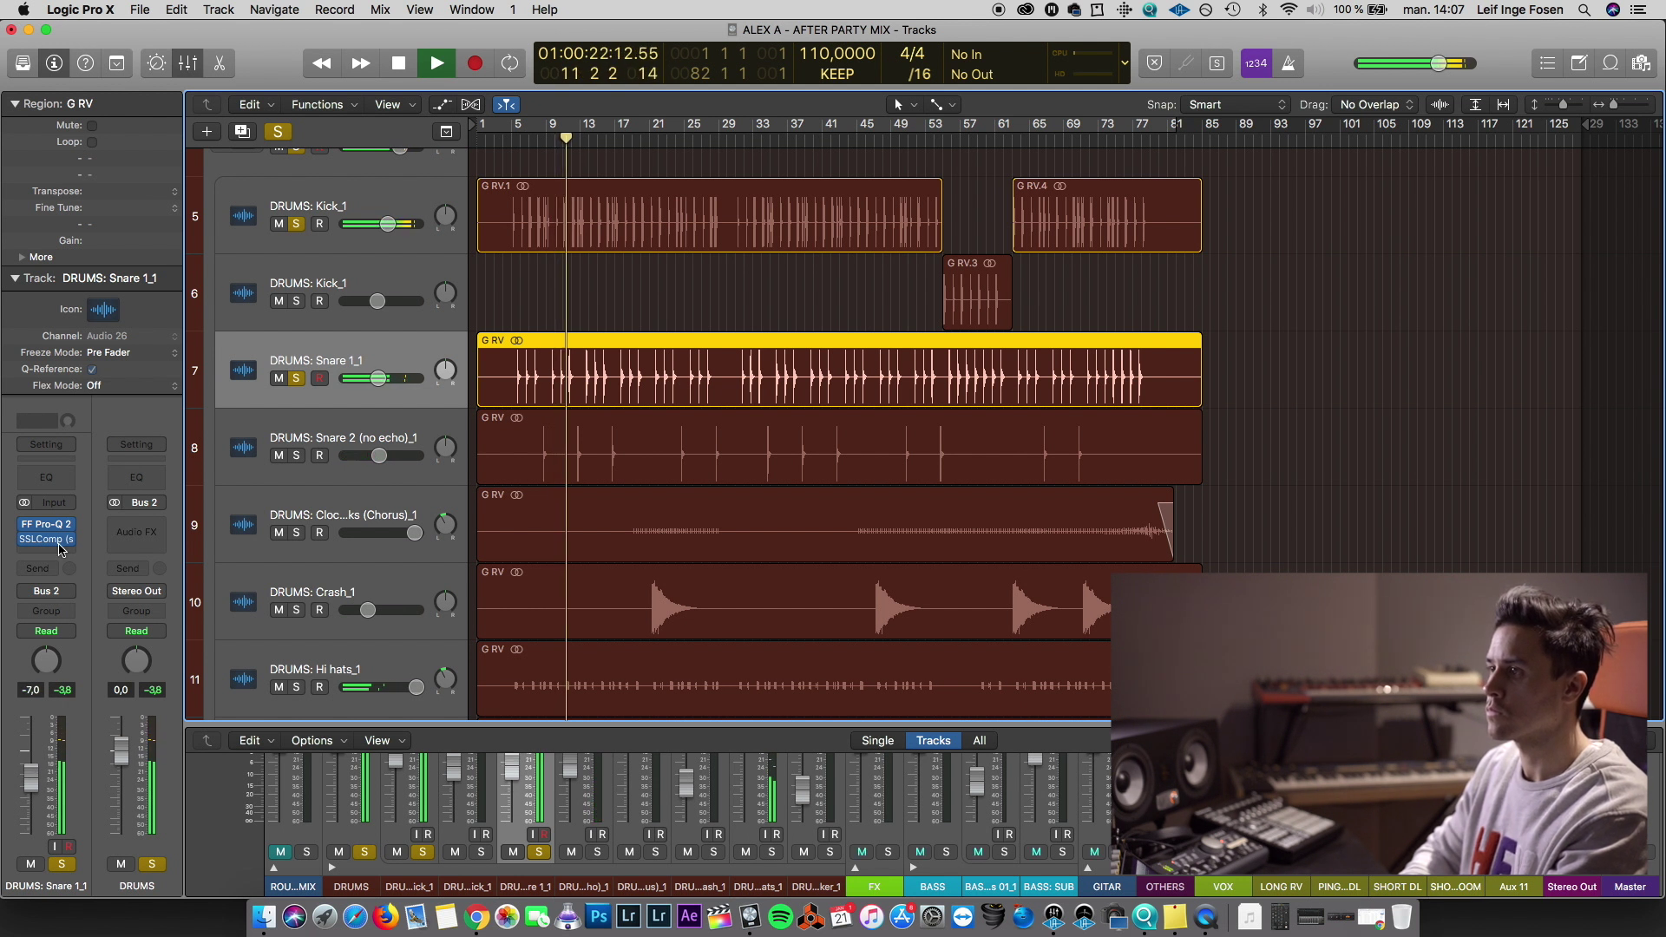
Reopen the snare's SSLComp, fine-tune its threshold during playback, stop the song and close the compressor
click(57, 540)
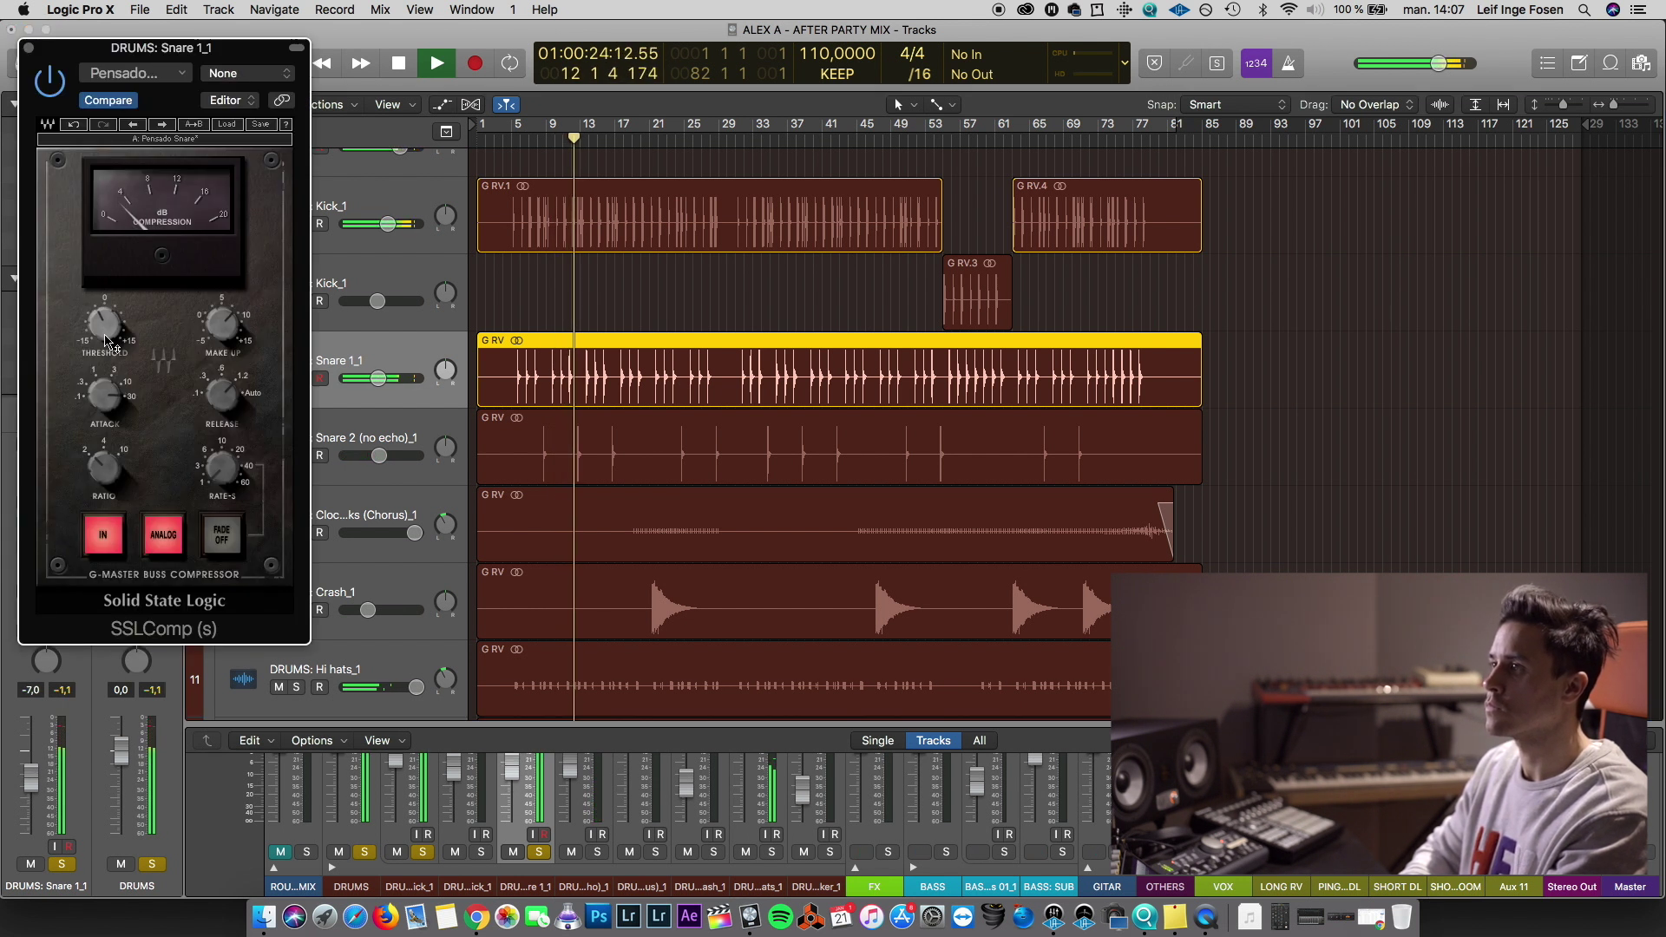
drag(104, 326, 104, 328)
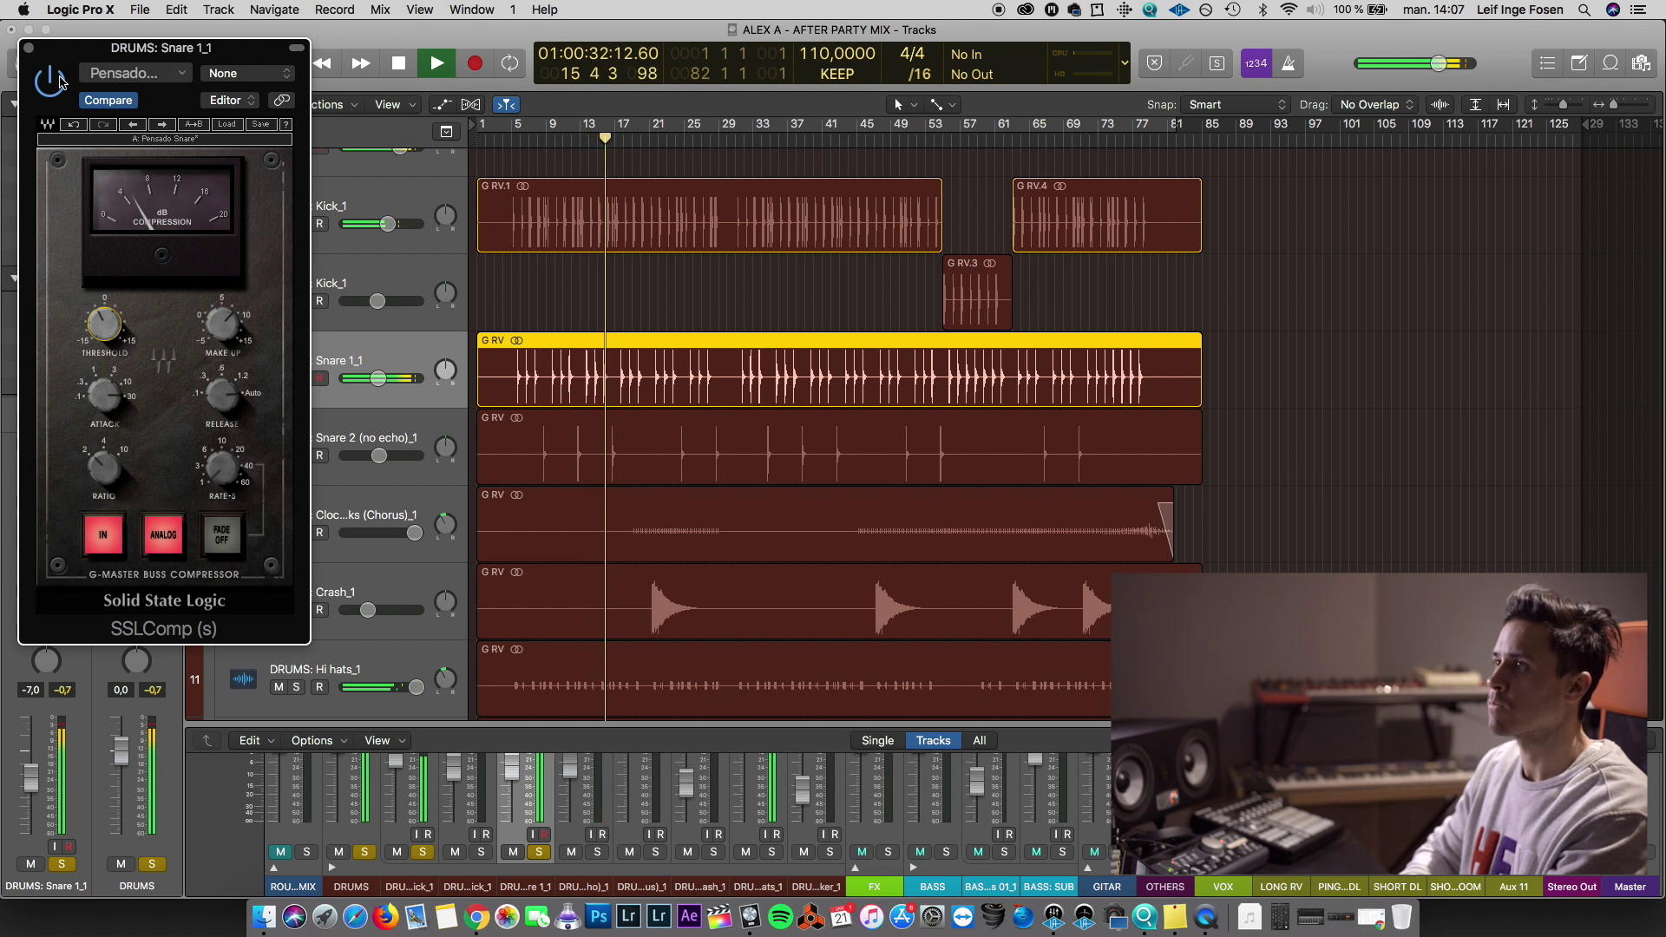
key(space)
click(29, 49)
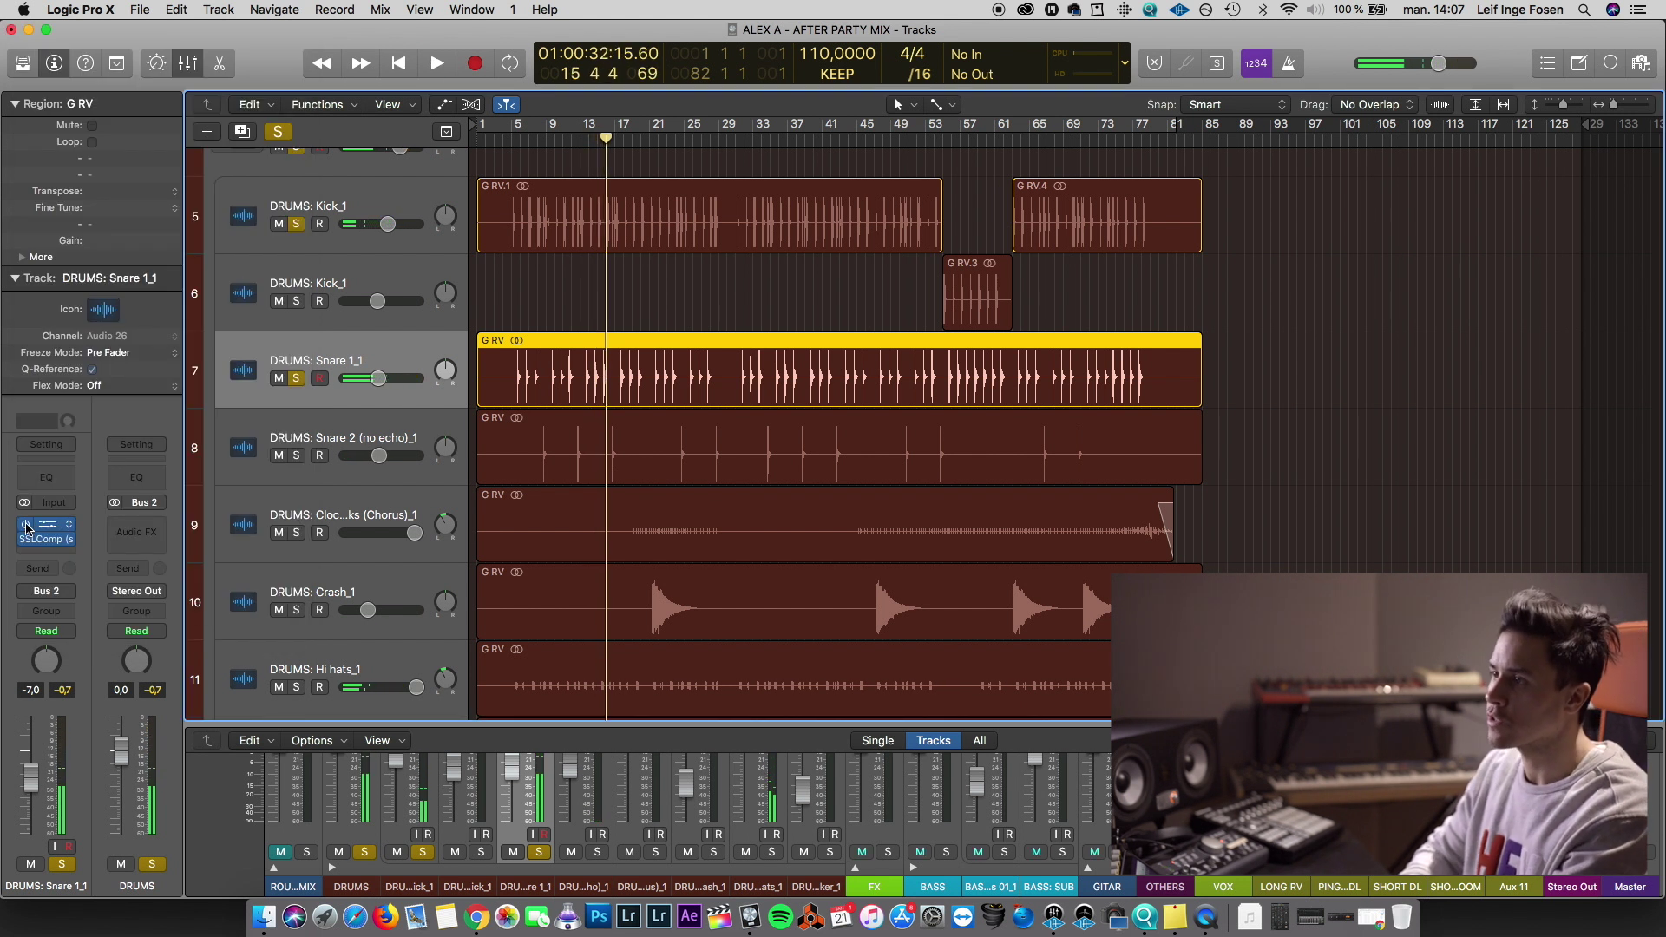
Compare the snare with its FF Pro-Q 2 and SSLComp bypassed and active, replaying the drums from around bars 5 and 6
key(space)
key(space)
click(522, 136)
key(space)
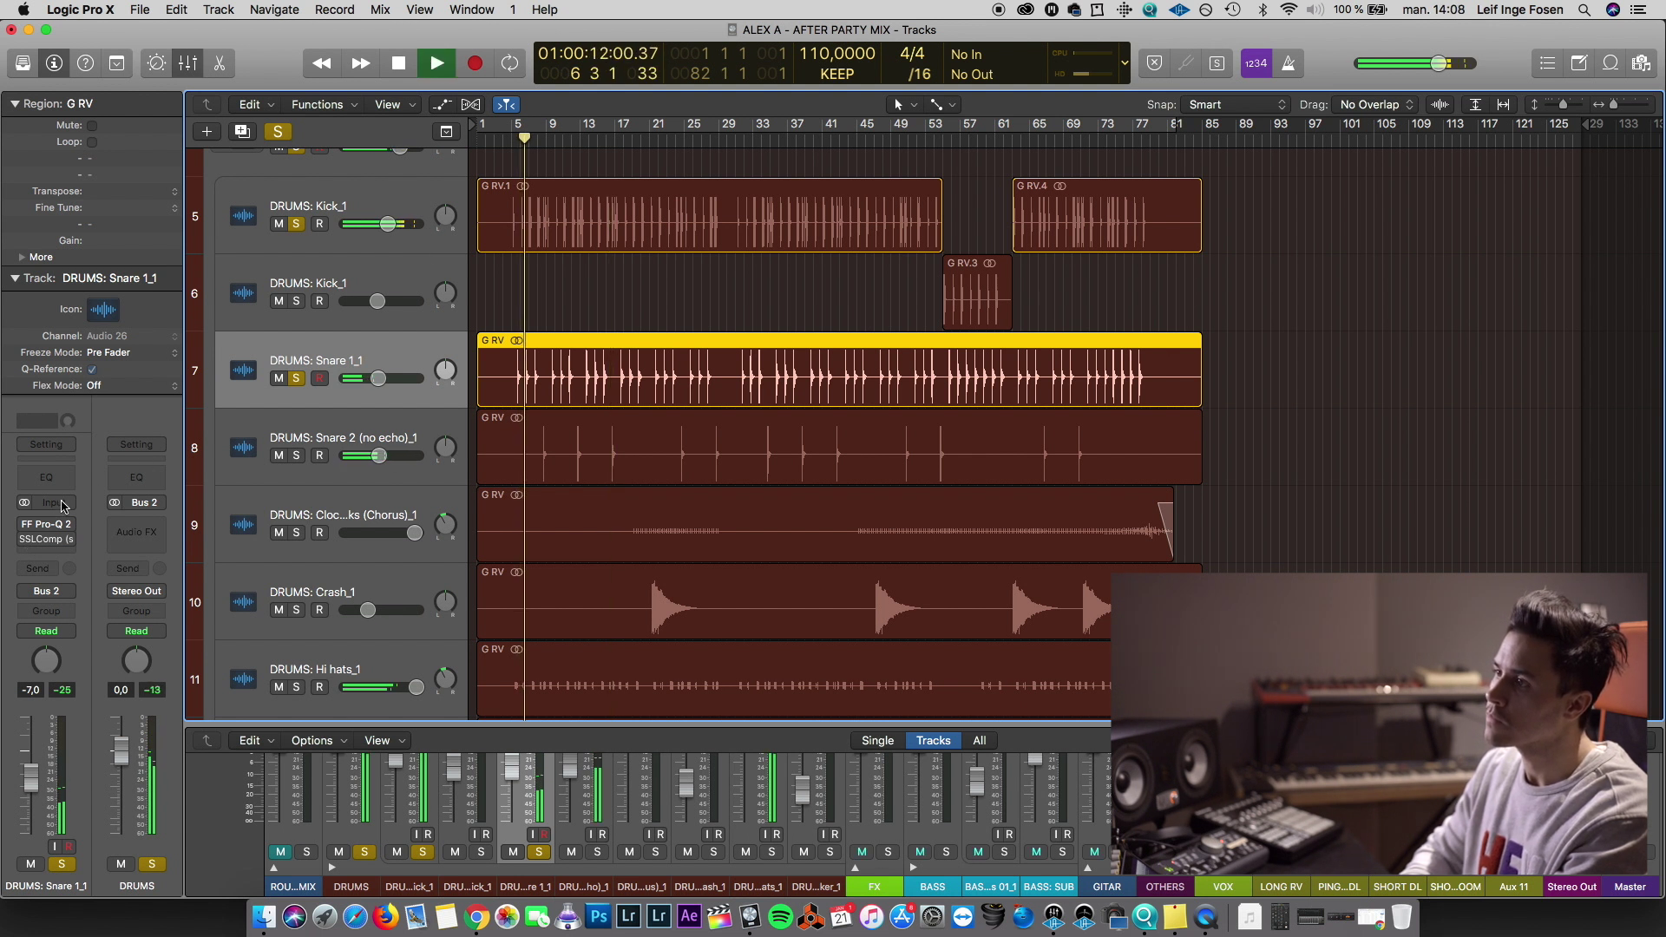
mouse_move(23, 530)
key(space)
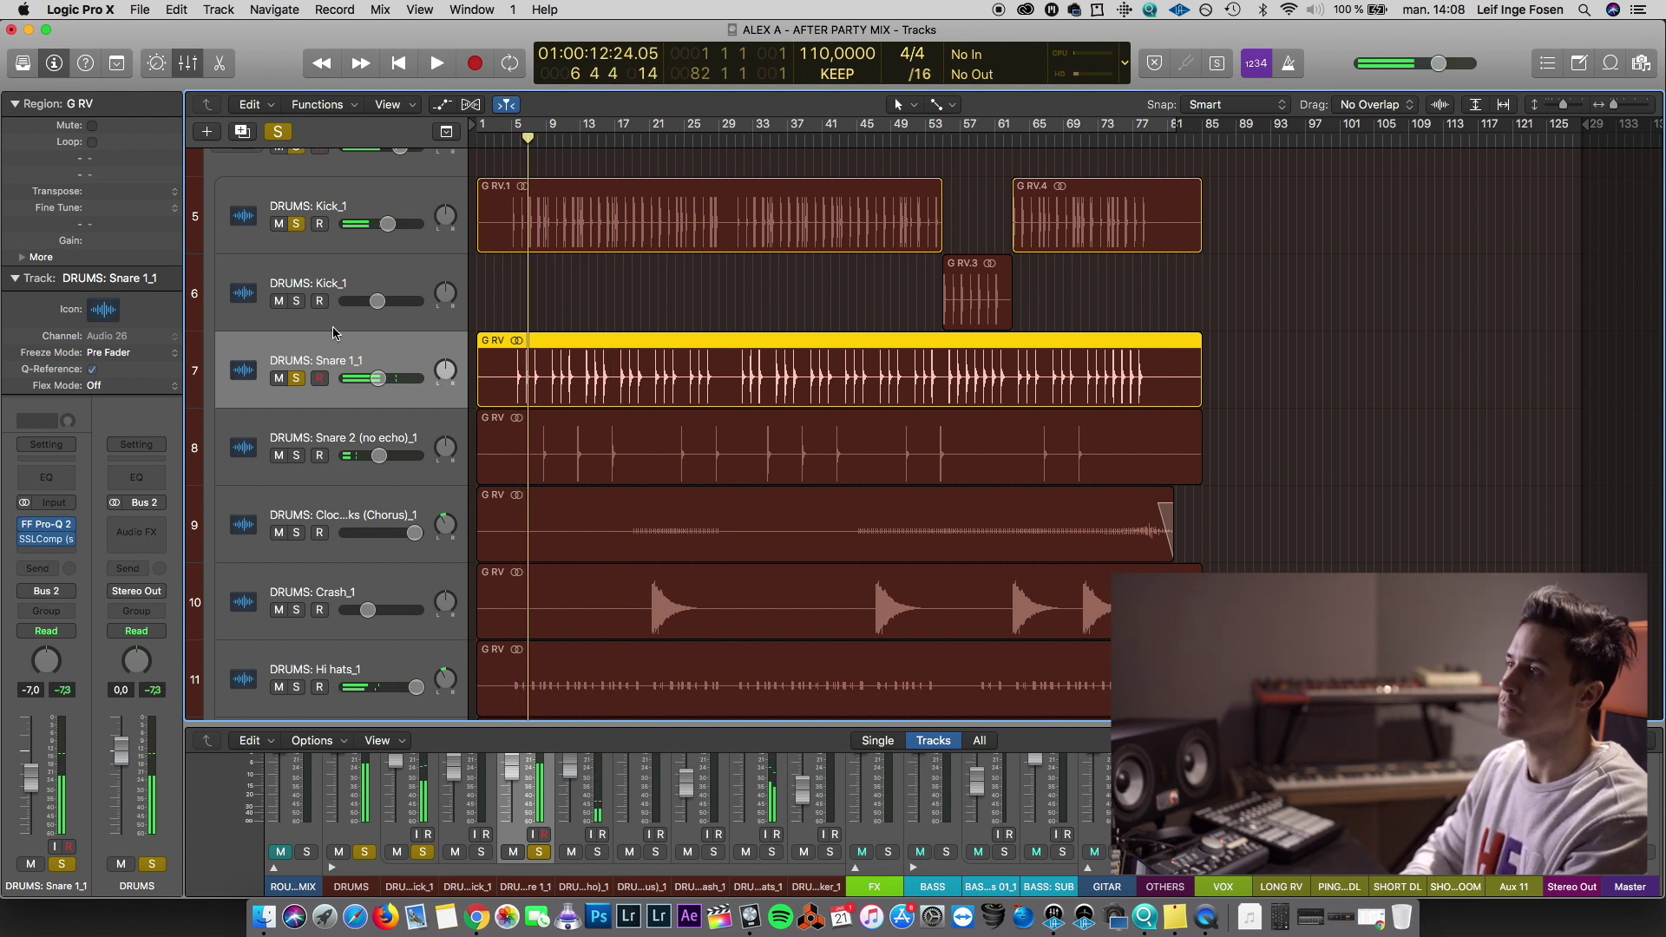
drag(526, 139, 514, 139)
key(space)
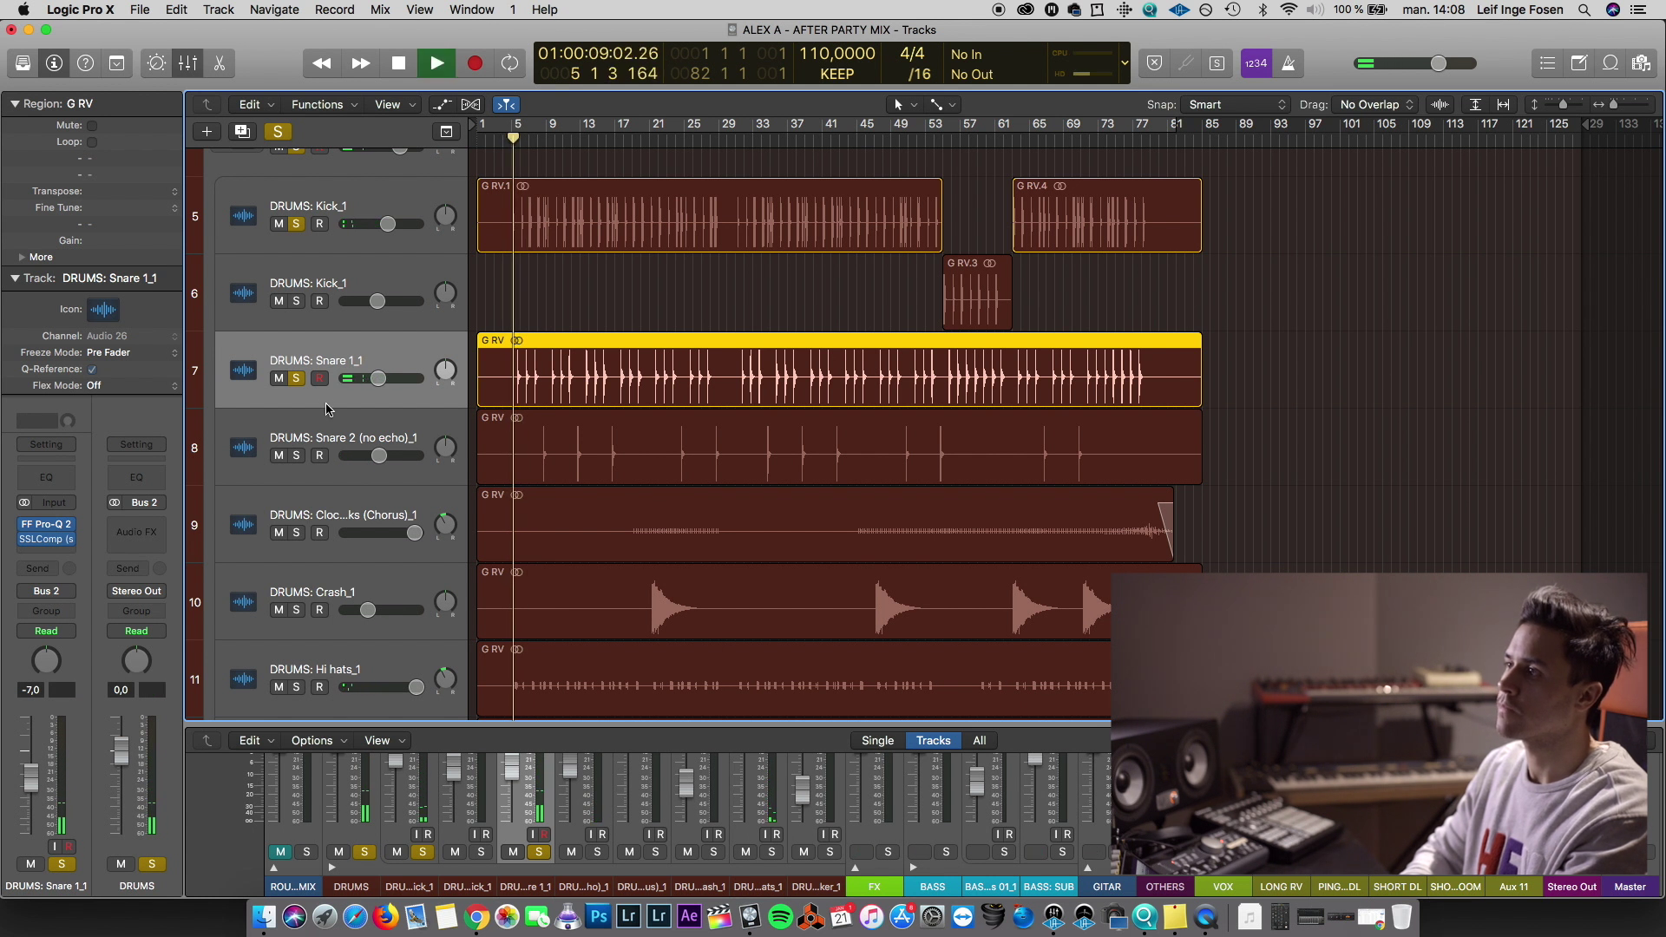
Take the Snare 1_1 track out of solo, stop playback and add a send to Bus 7 (LONG RV) on it
click(296, 378)
key(space)
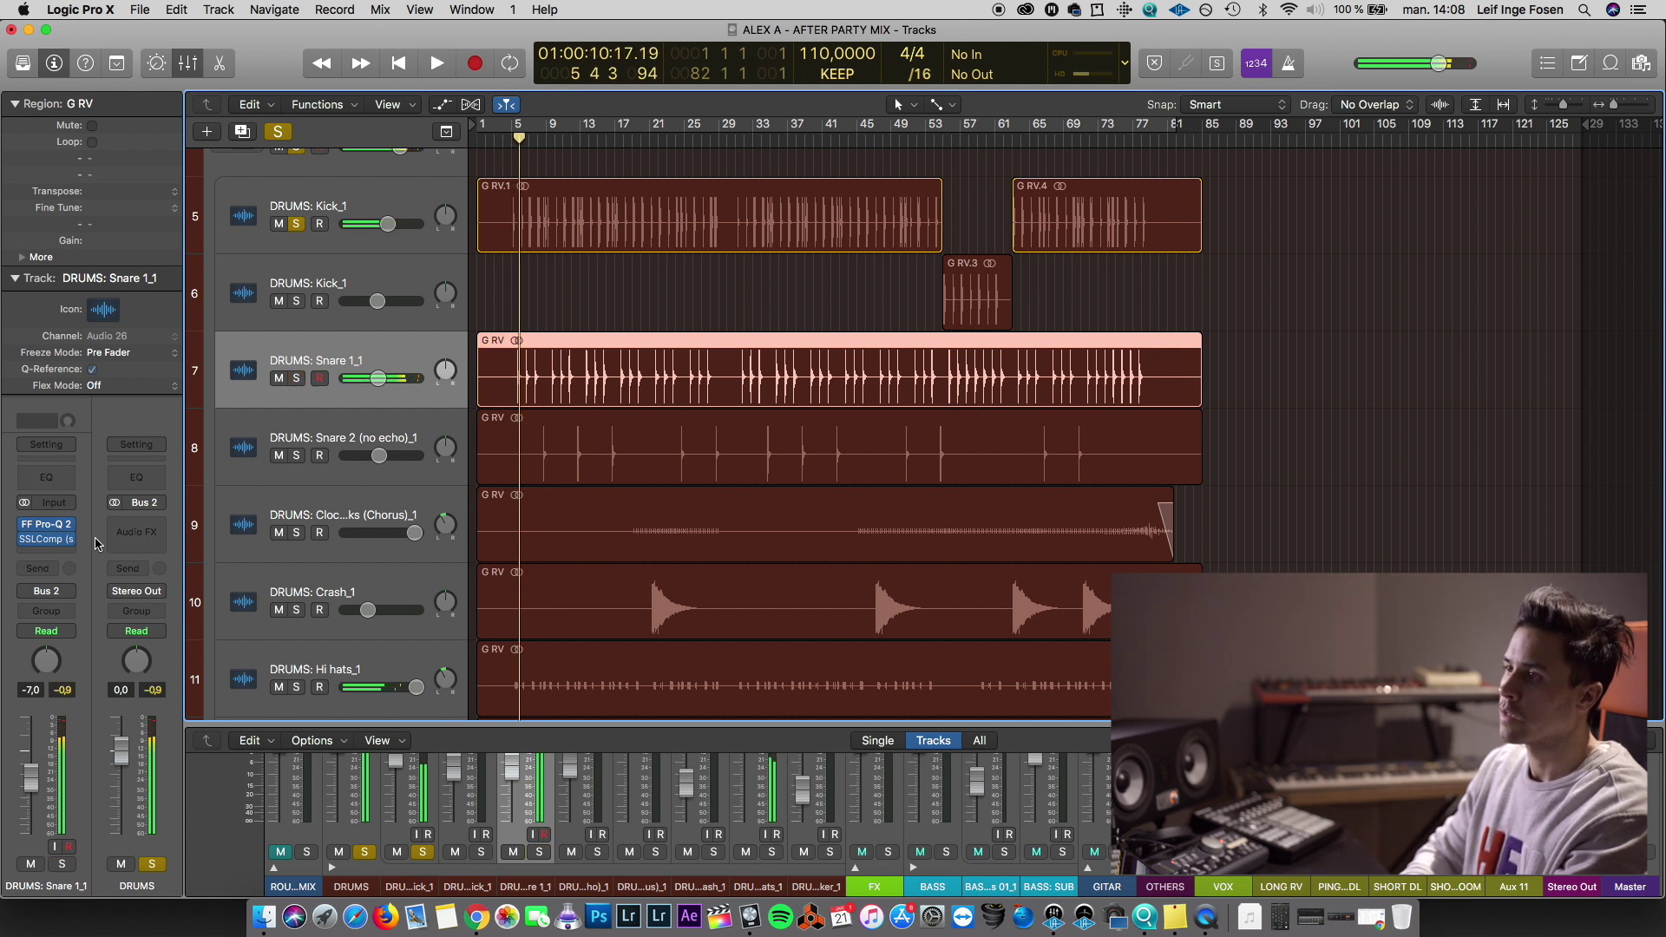
click(34, 569)
mouse_move(61, 647)
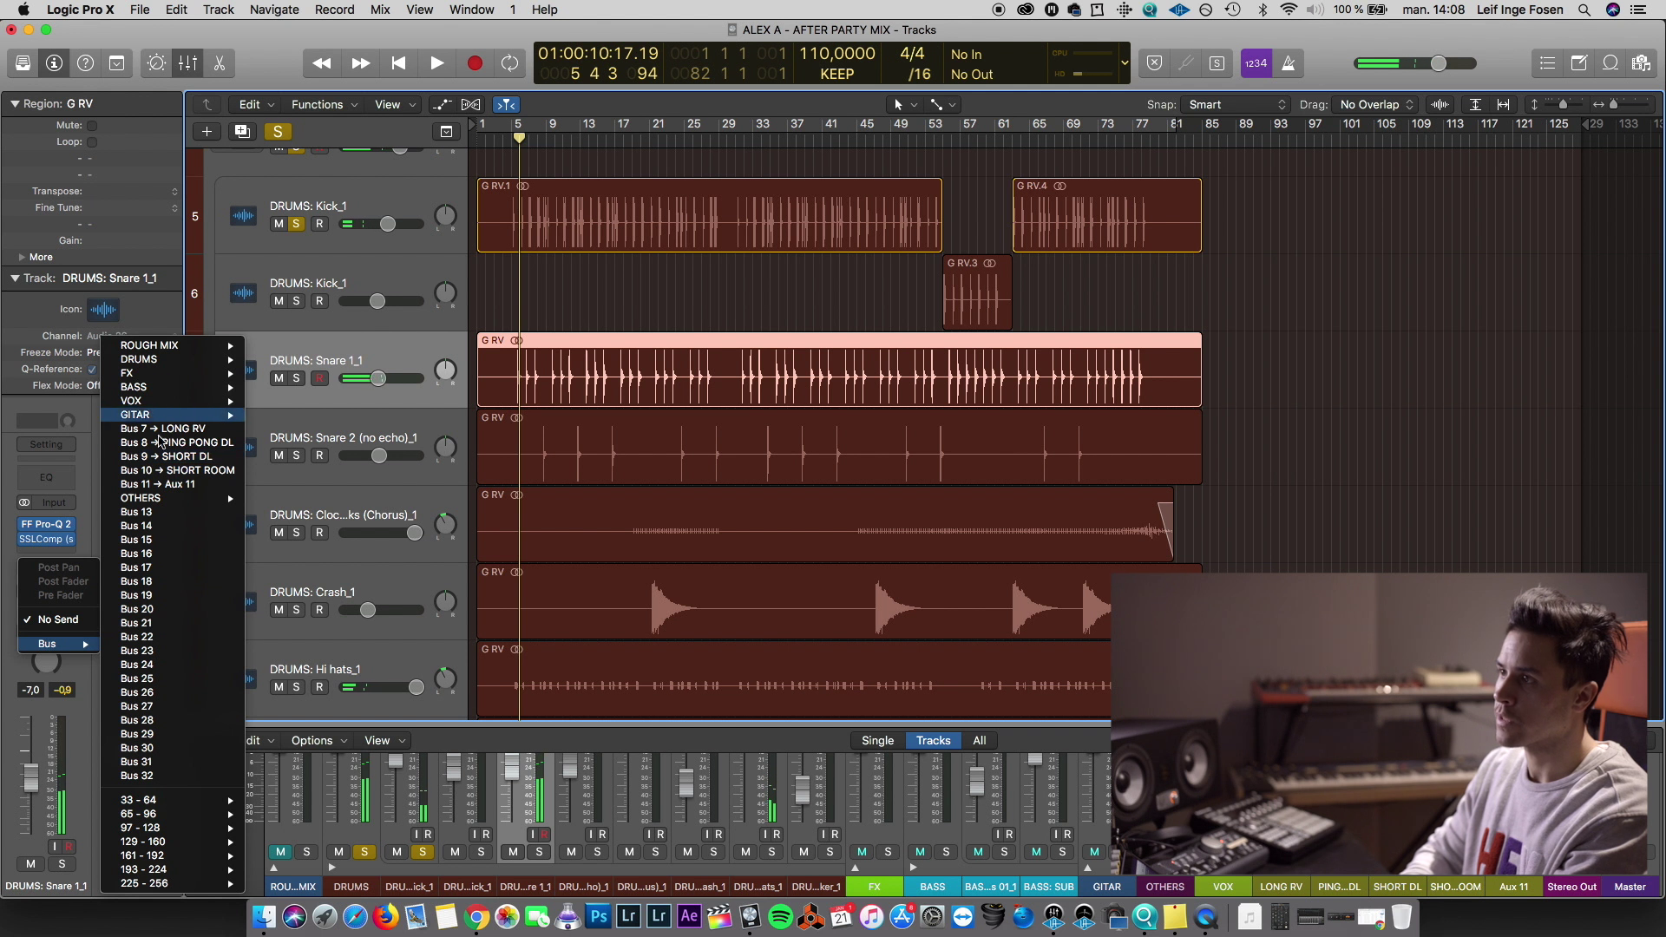
click(160, 430)
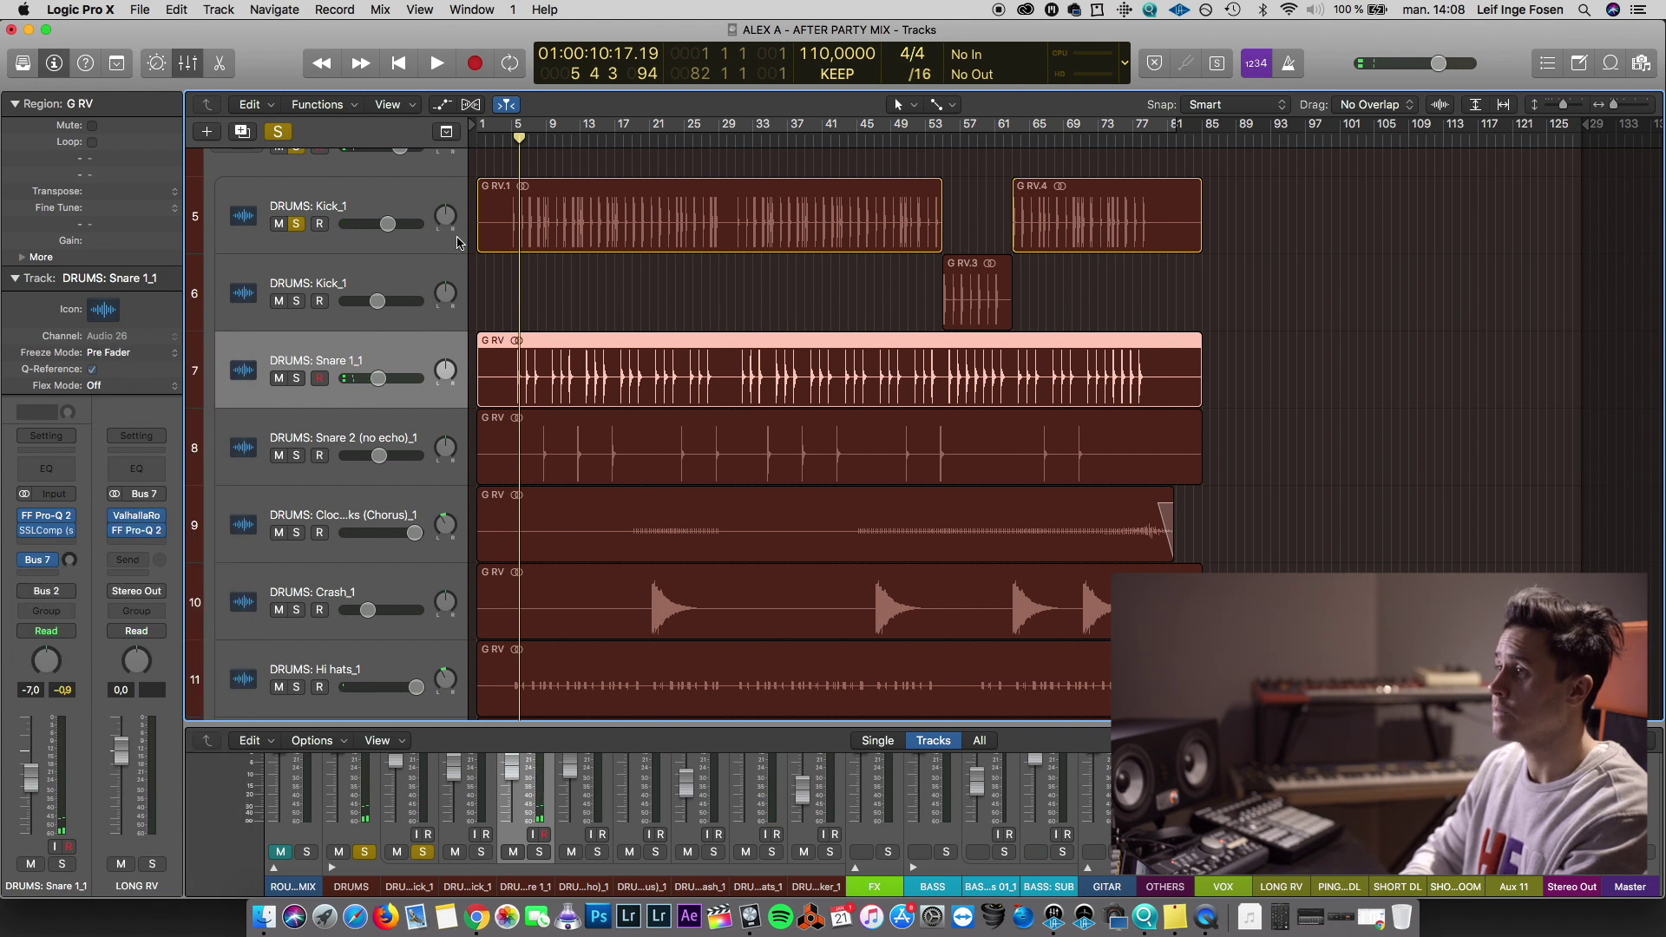
Set the snare's Bus 7 reverb send to -17.0 dB during playback, briefly soloing the snare to check it
key(space)
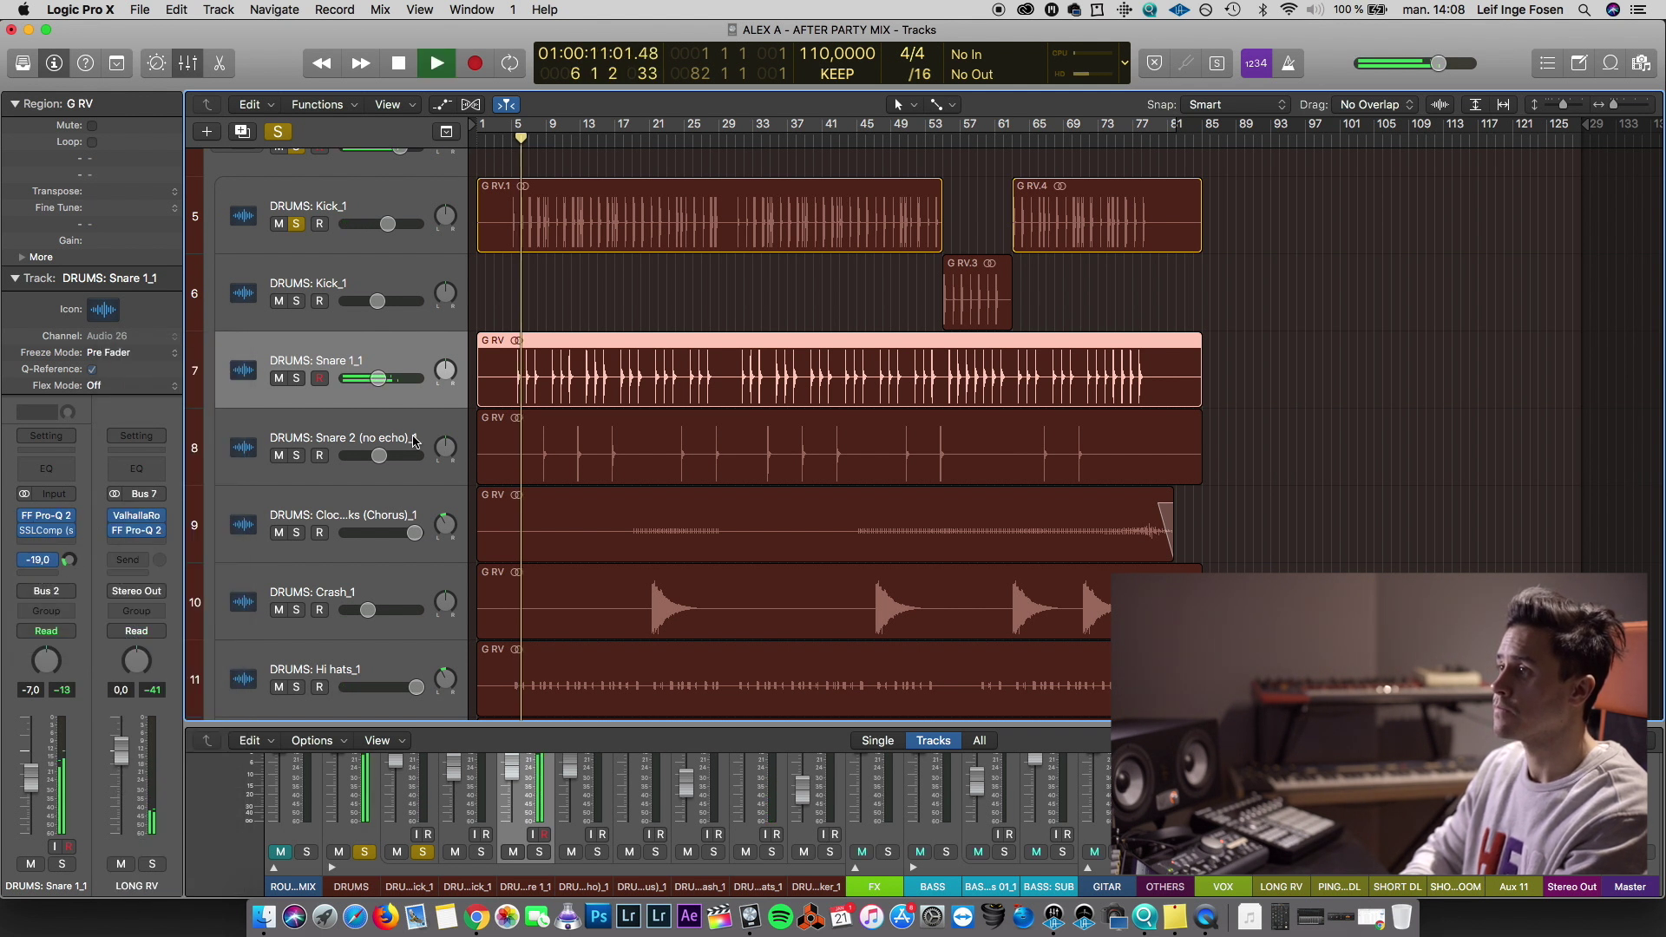
drag(59, 556, 59, 521)
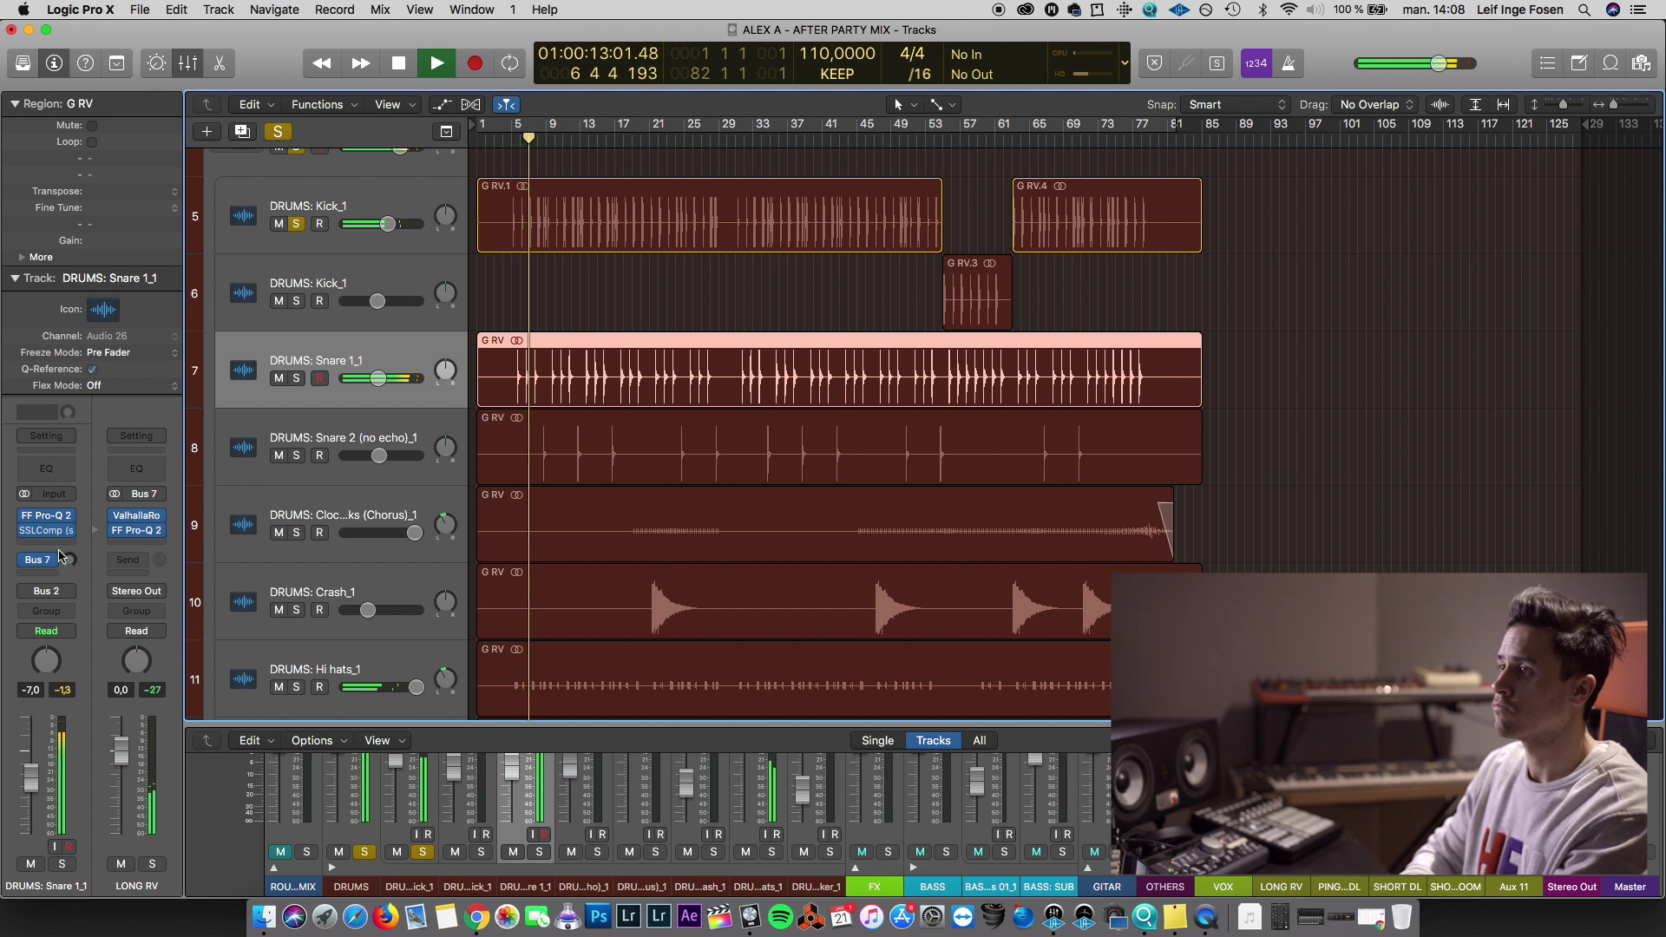
click(296, 378)
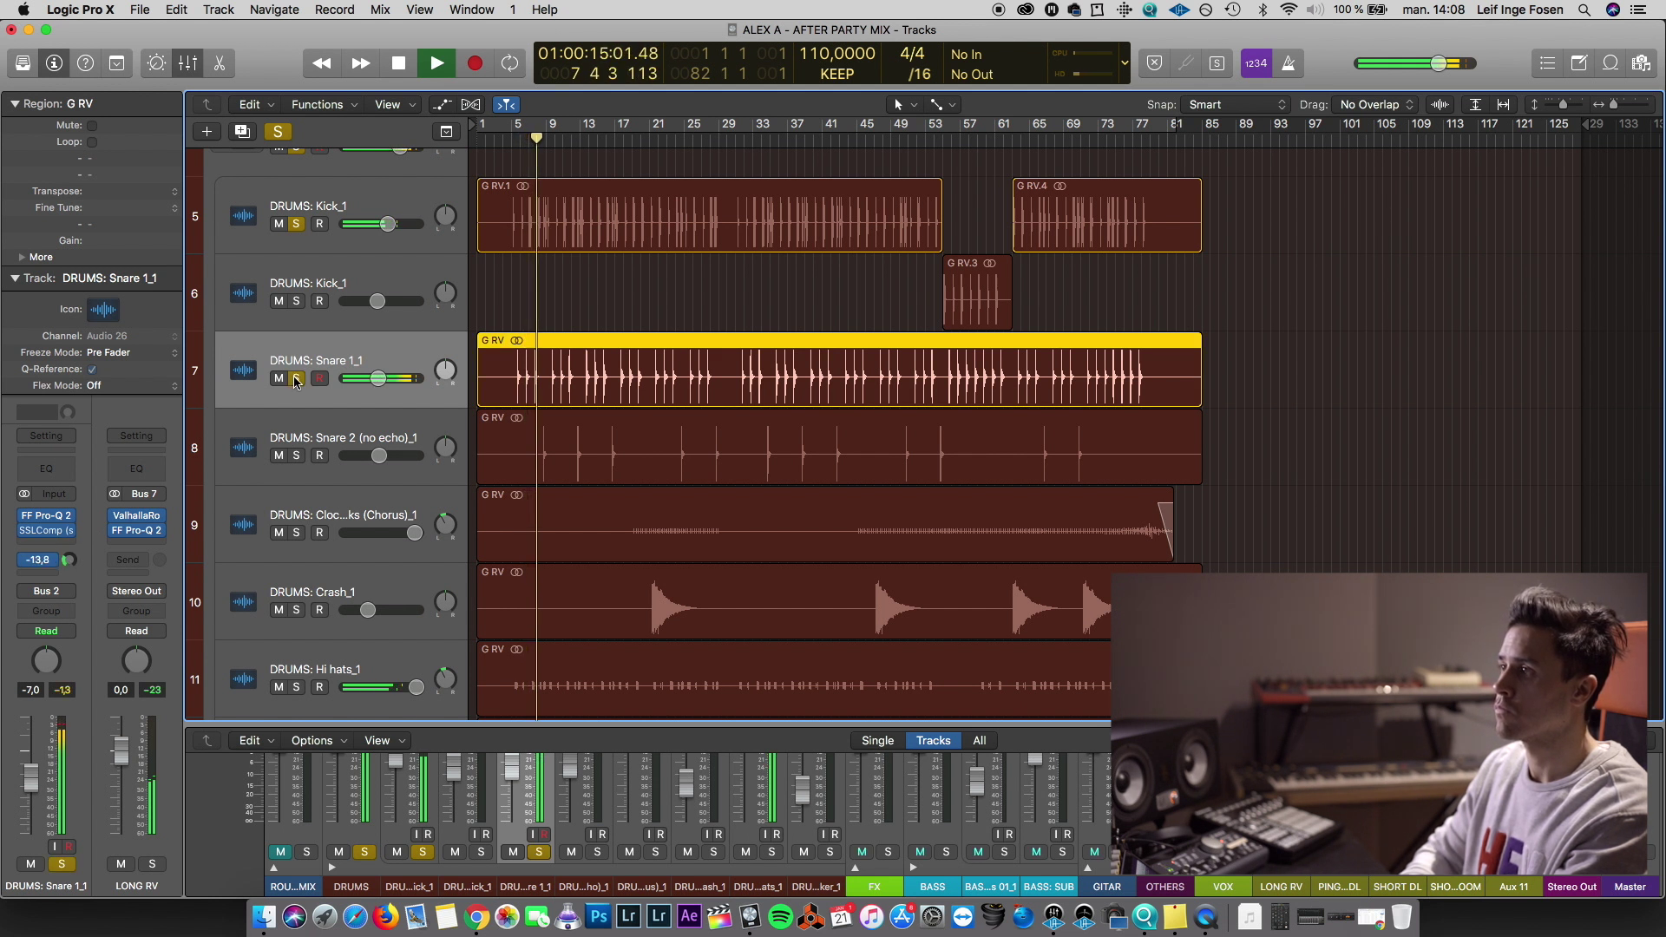
click(296, 379)
key(space)
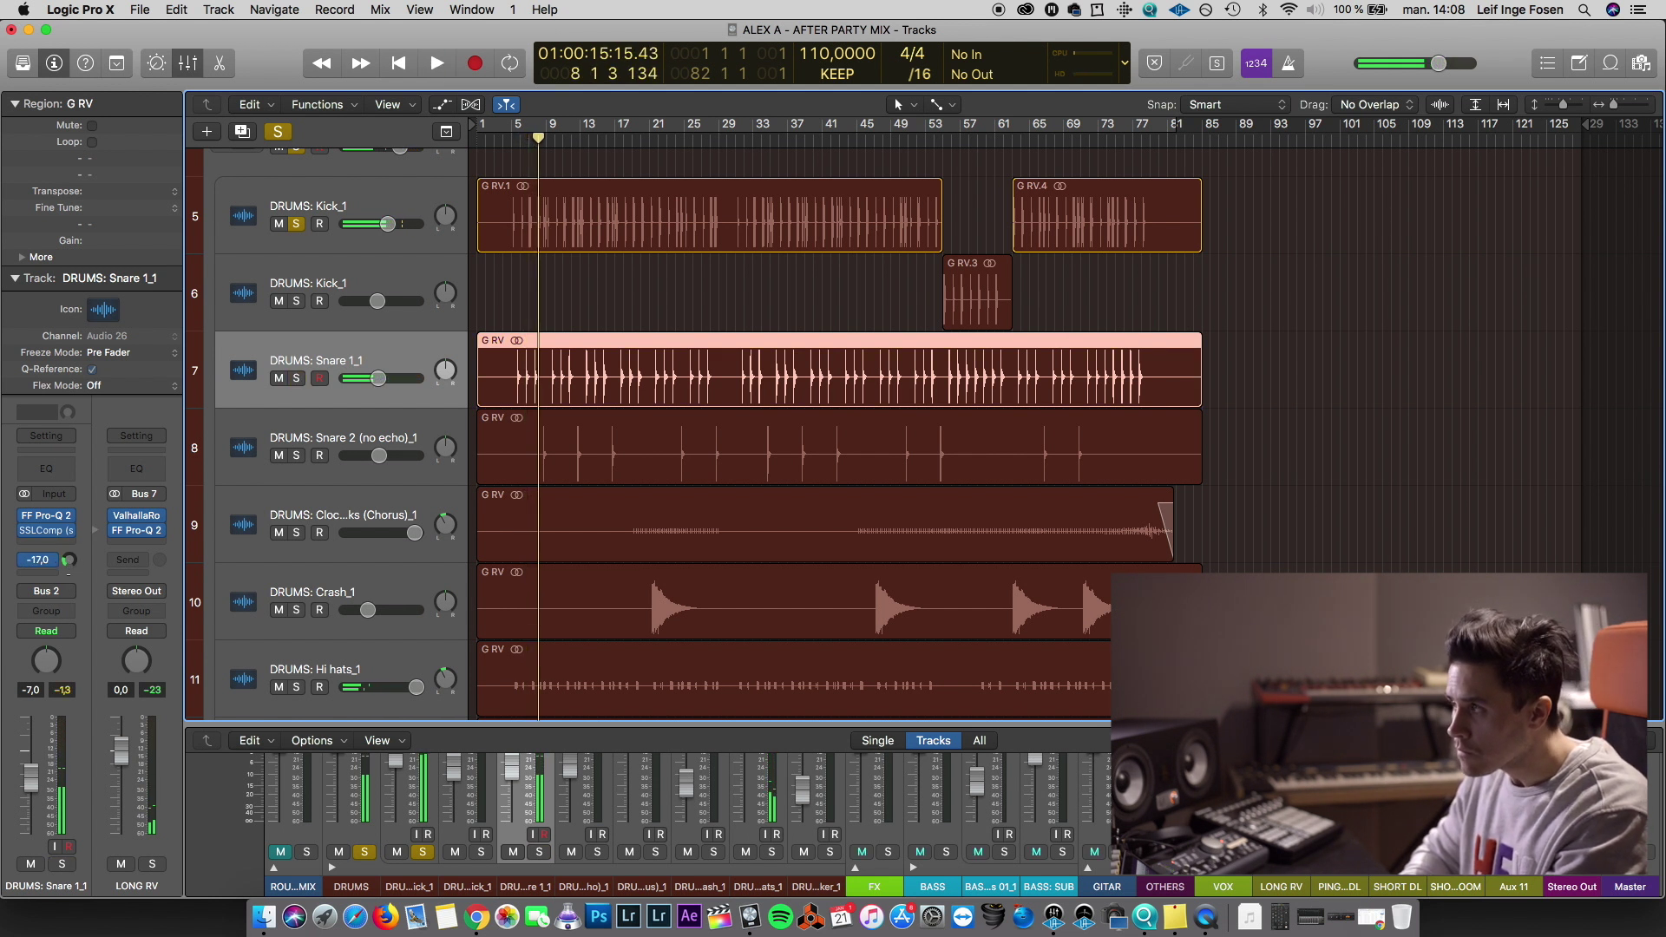
Copy the FF Pro-Q 2, SSLComp and Bus 7 send from Snare 1_1 to the Snare 2 (no echo)_1 track
click(317, 437)
drag(649, 726, 646, 253)
drag(575, 430, 583, 442)
drag(596, 280, 473, 600)
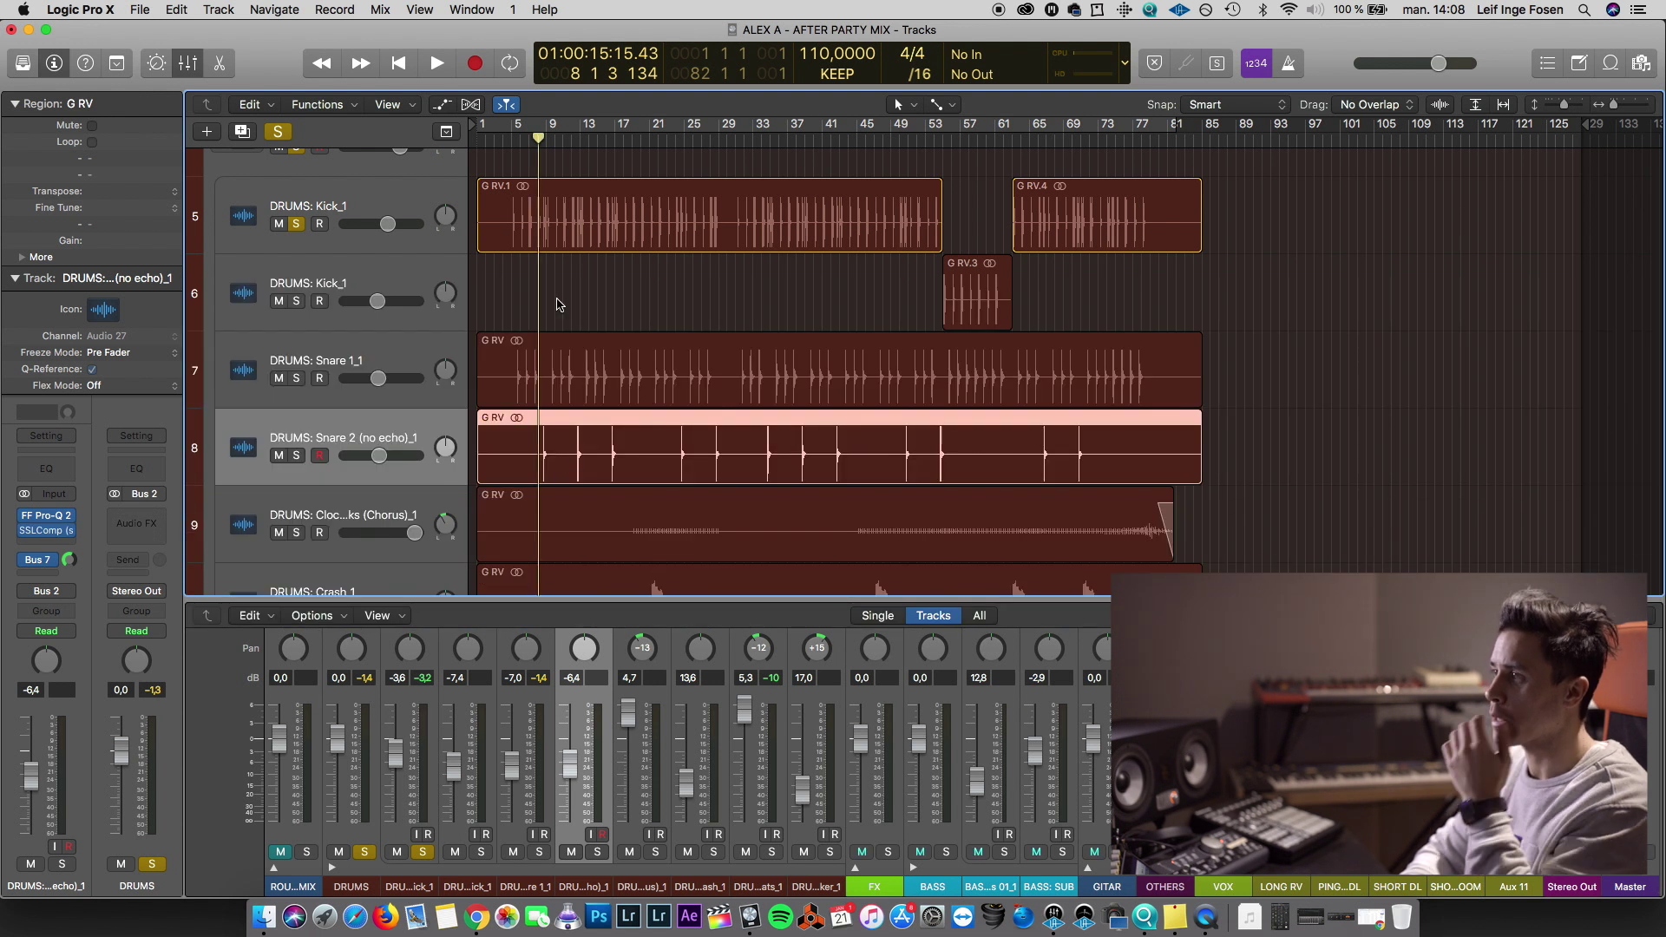
Play the drums from just after bar 8 to check Snare 2 (no echo)_1 with its Bus 7 reverb send
click(535, 139)
scroll(535, 138, up, 5)
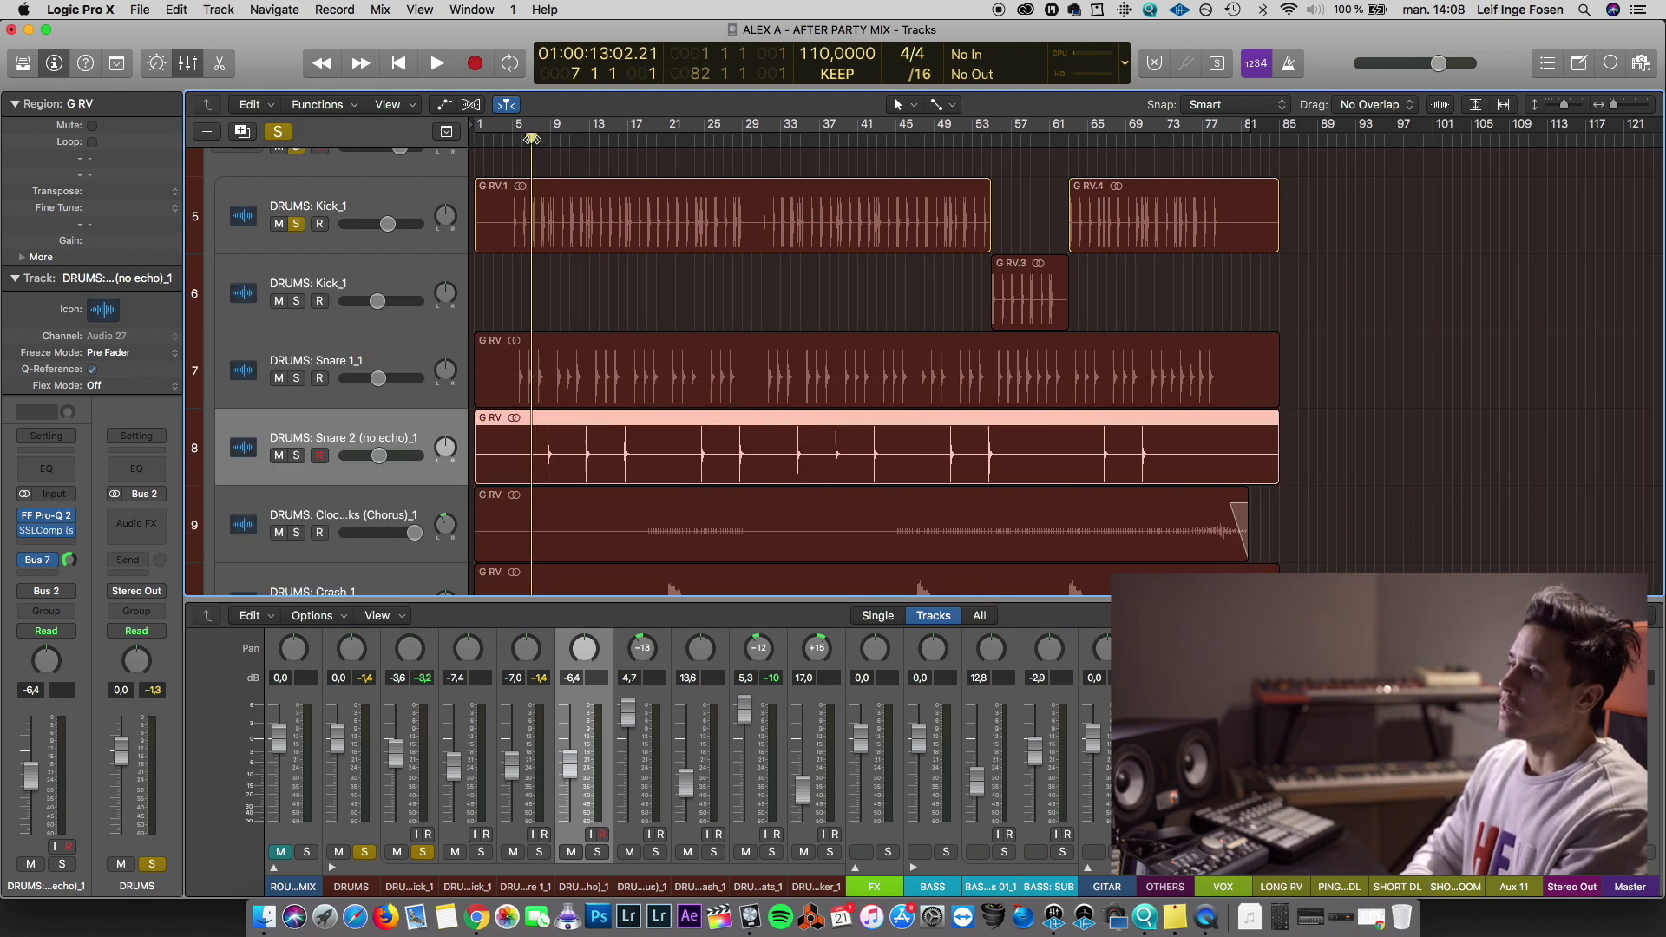
click(569, 139)
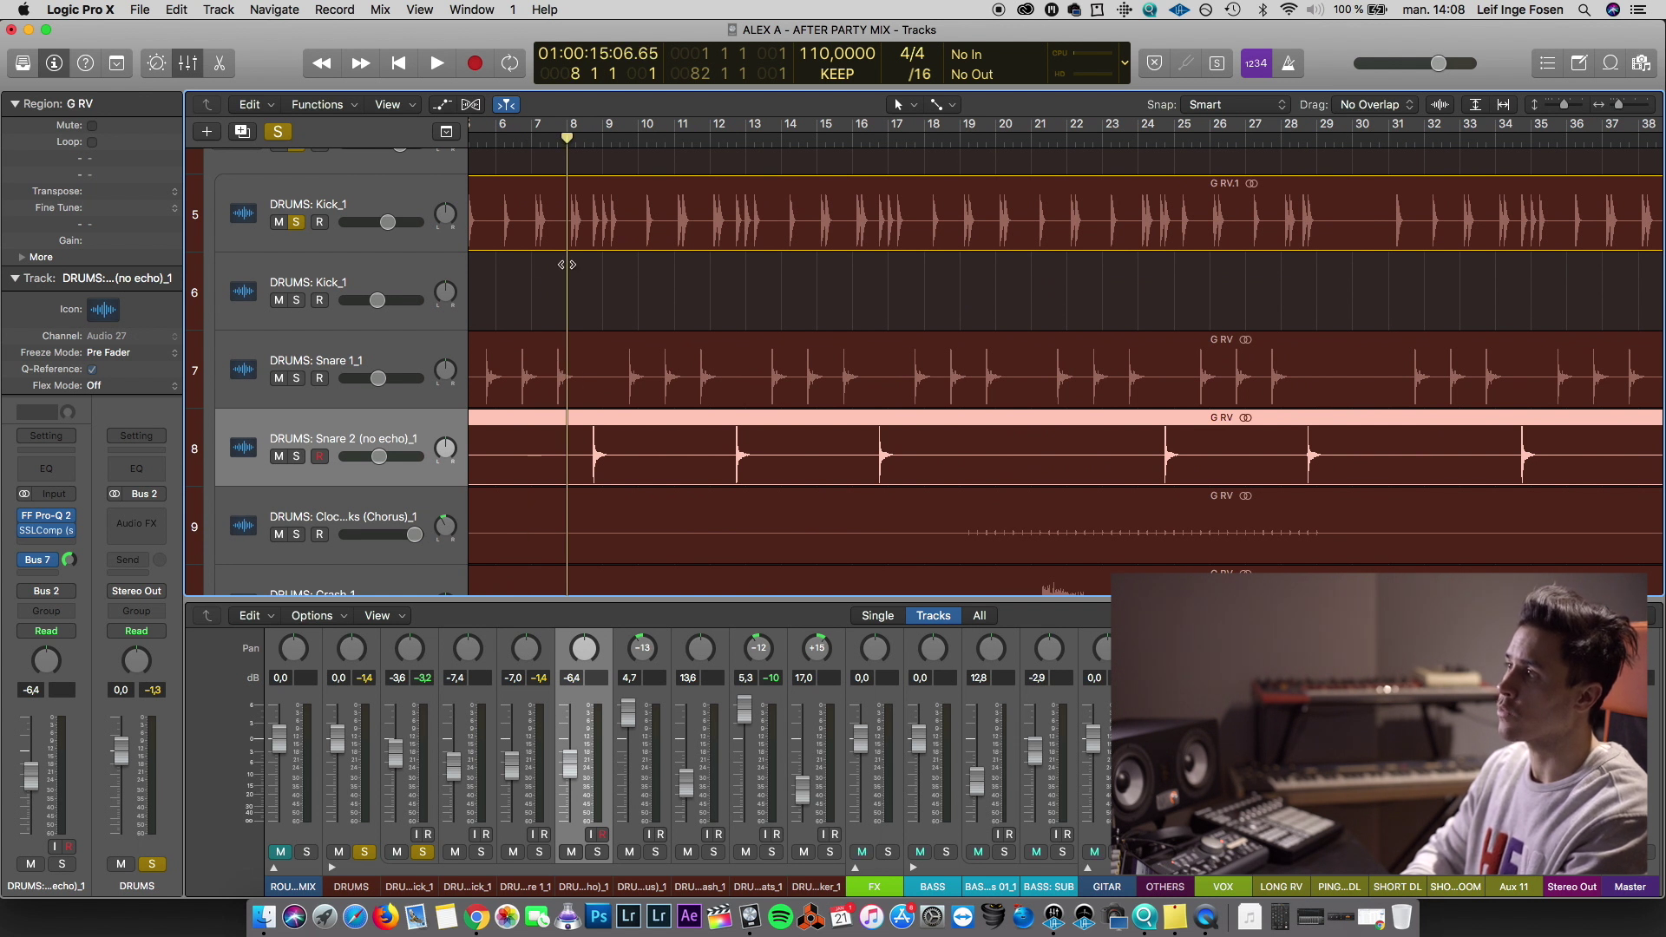
click(576, 139)
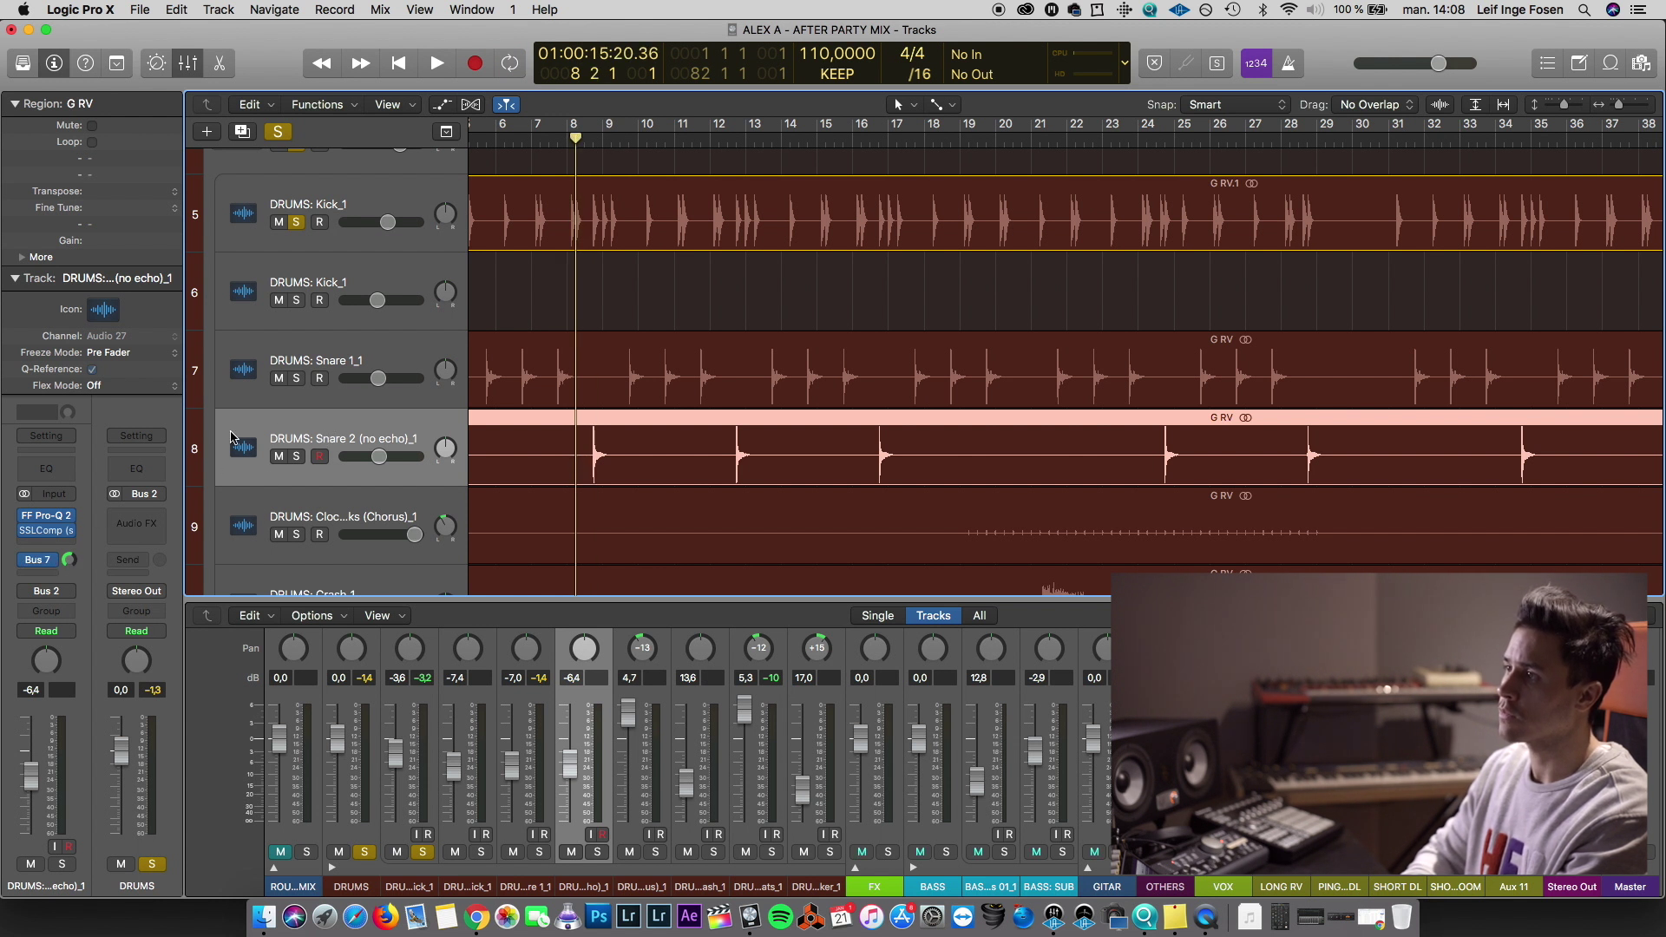
click(332, 344)
click(332, 423)
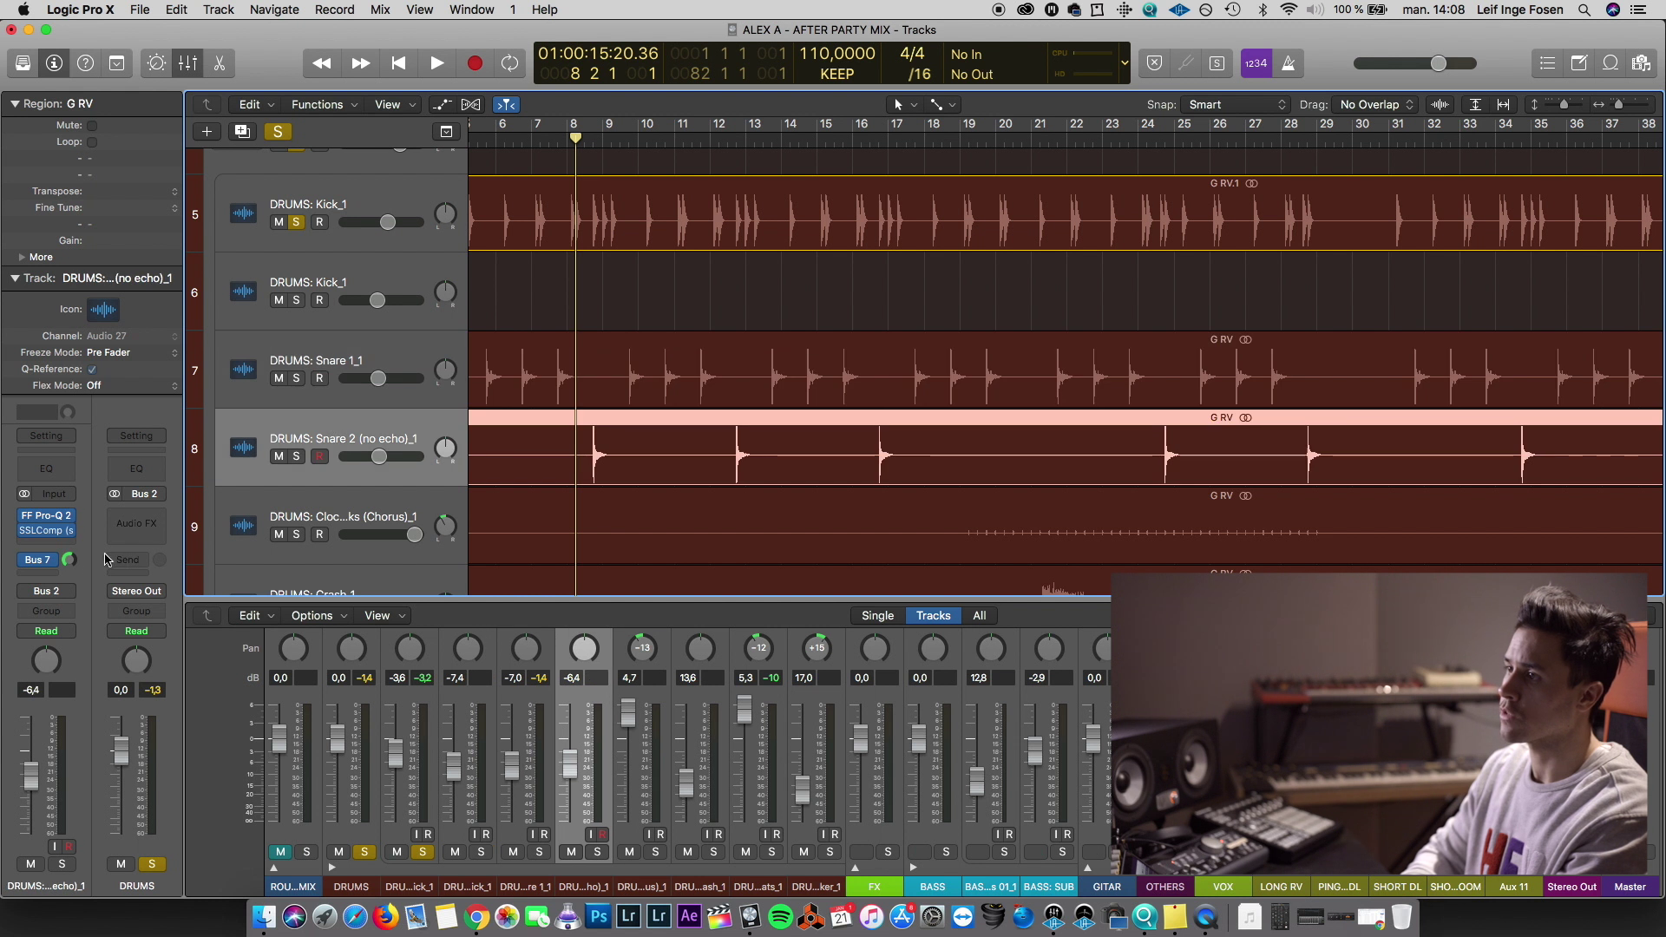
click(68, 560)
key(space)
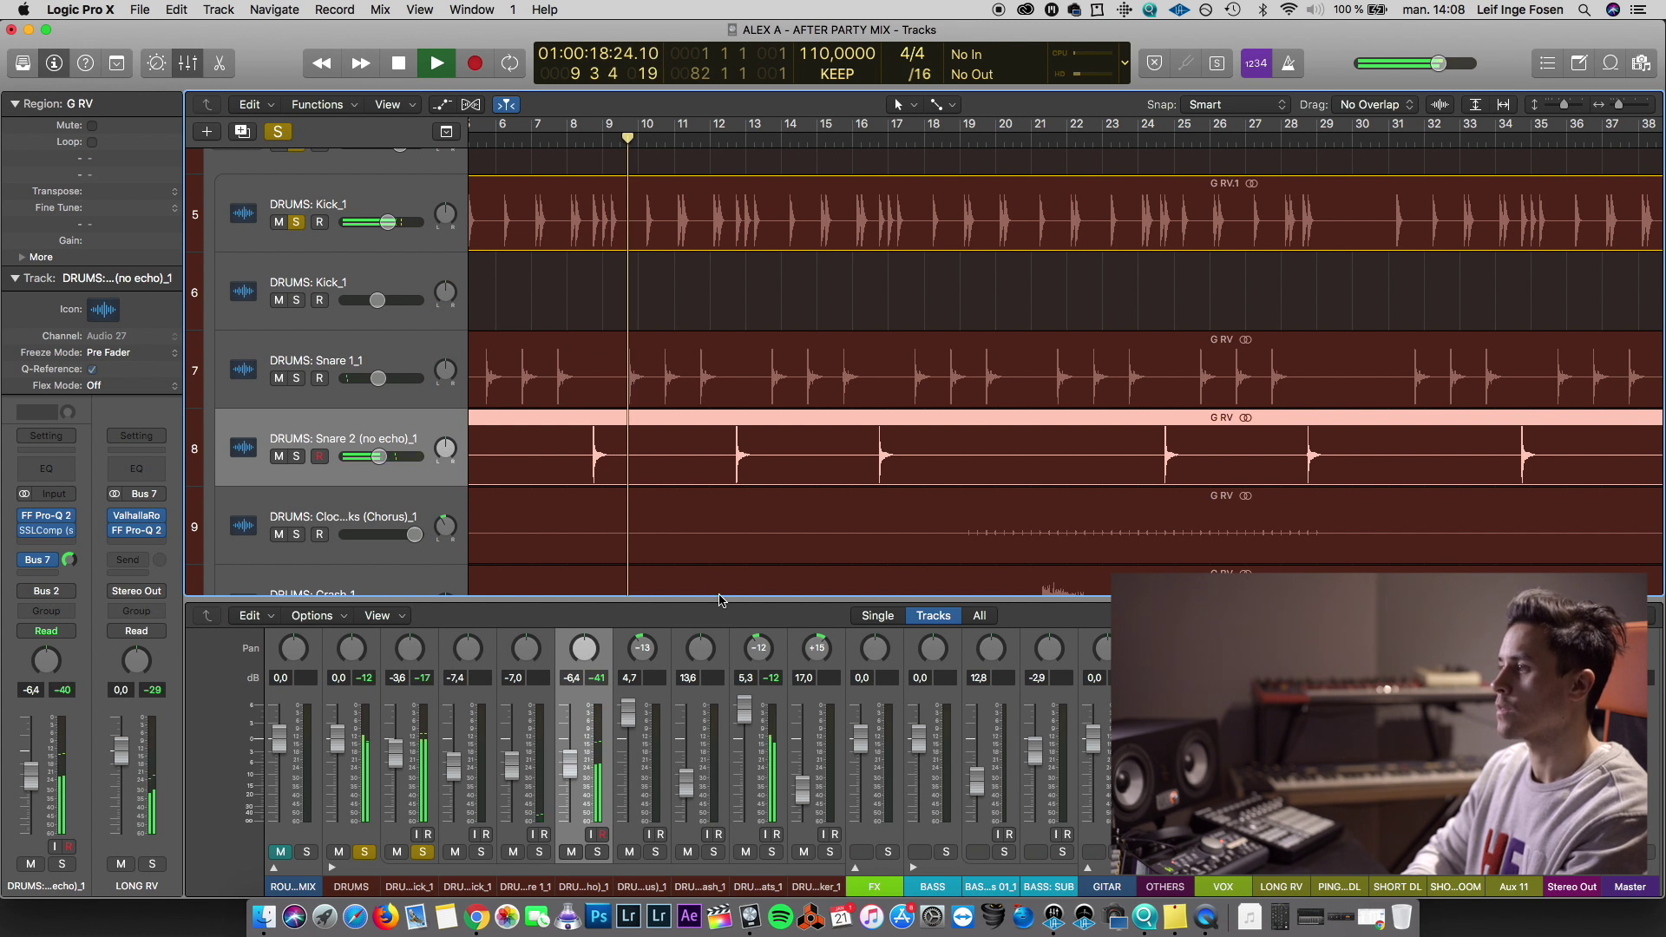
key(space)
Mute the Crash_1, Hi hats_1 and Shaker_1 tracks, and play the Clock ticks (Chorus)_1 track from bar 19
drag(452, 598, 452, 775)
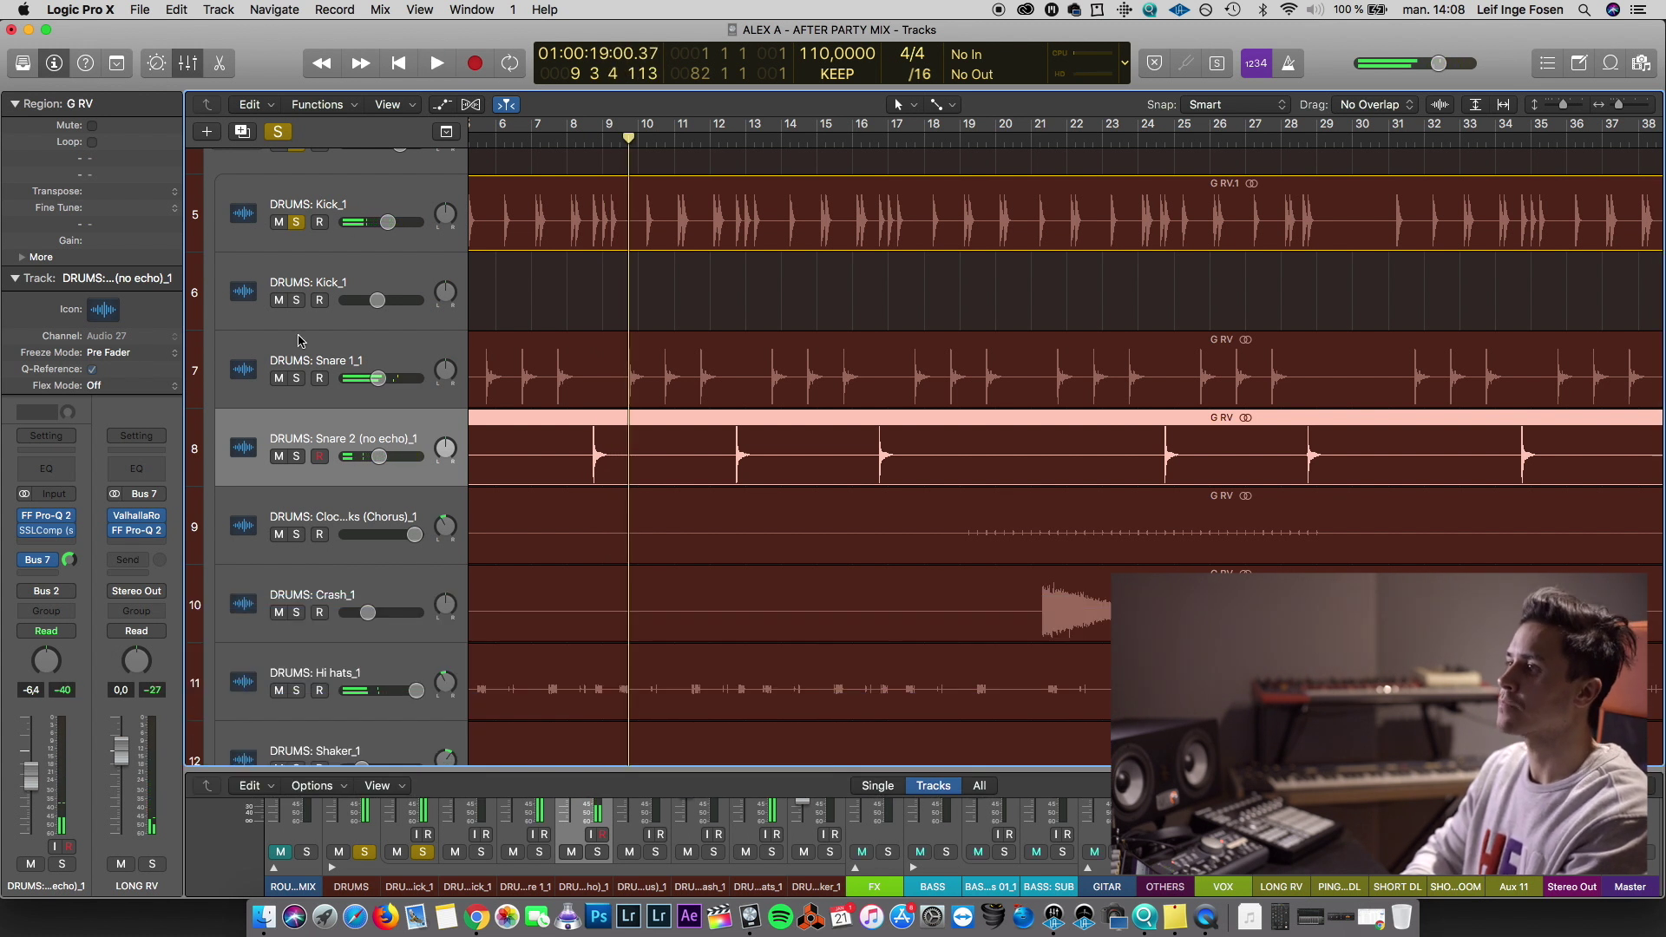
scroll(289, 412, down, 3)
scroll(596, 432, down, 5)
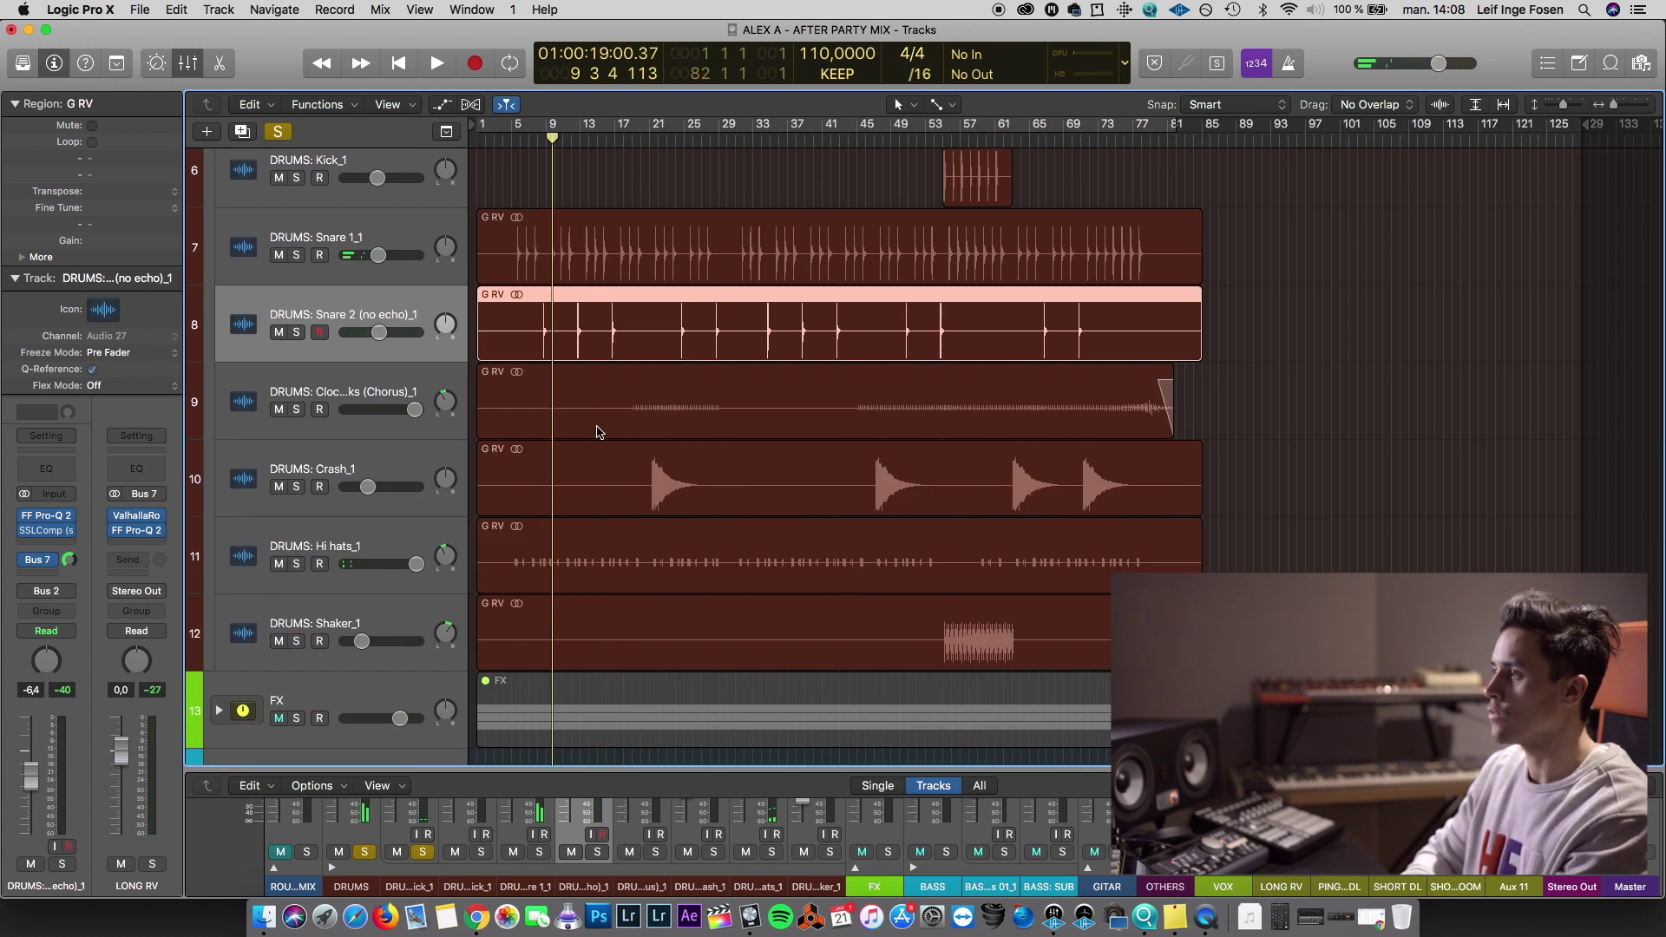
click(634, 148)
drag(278, 487, 279, 641)
click(341, 393)
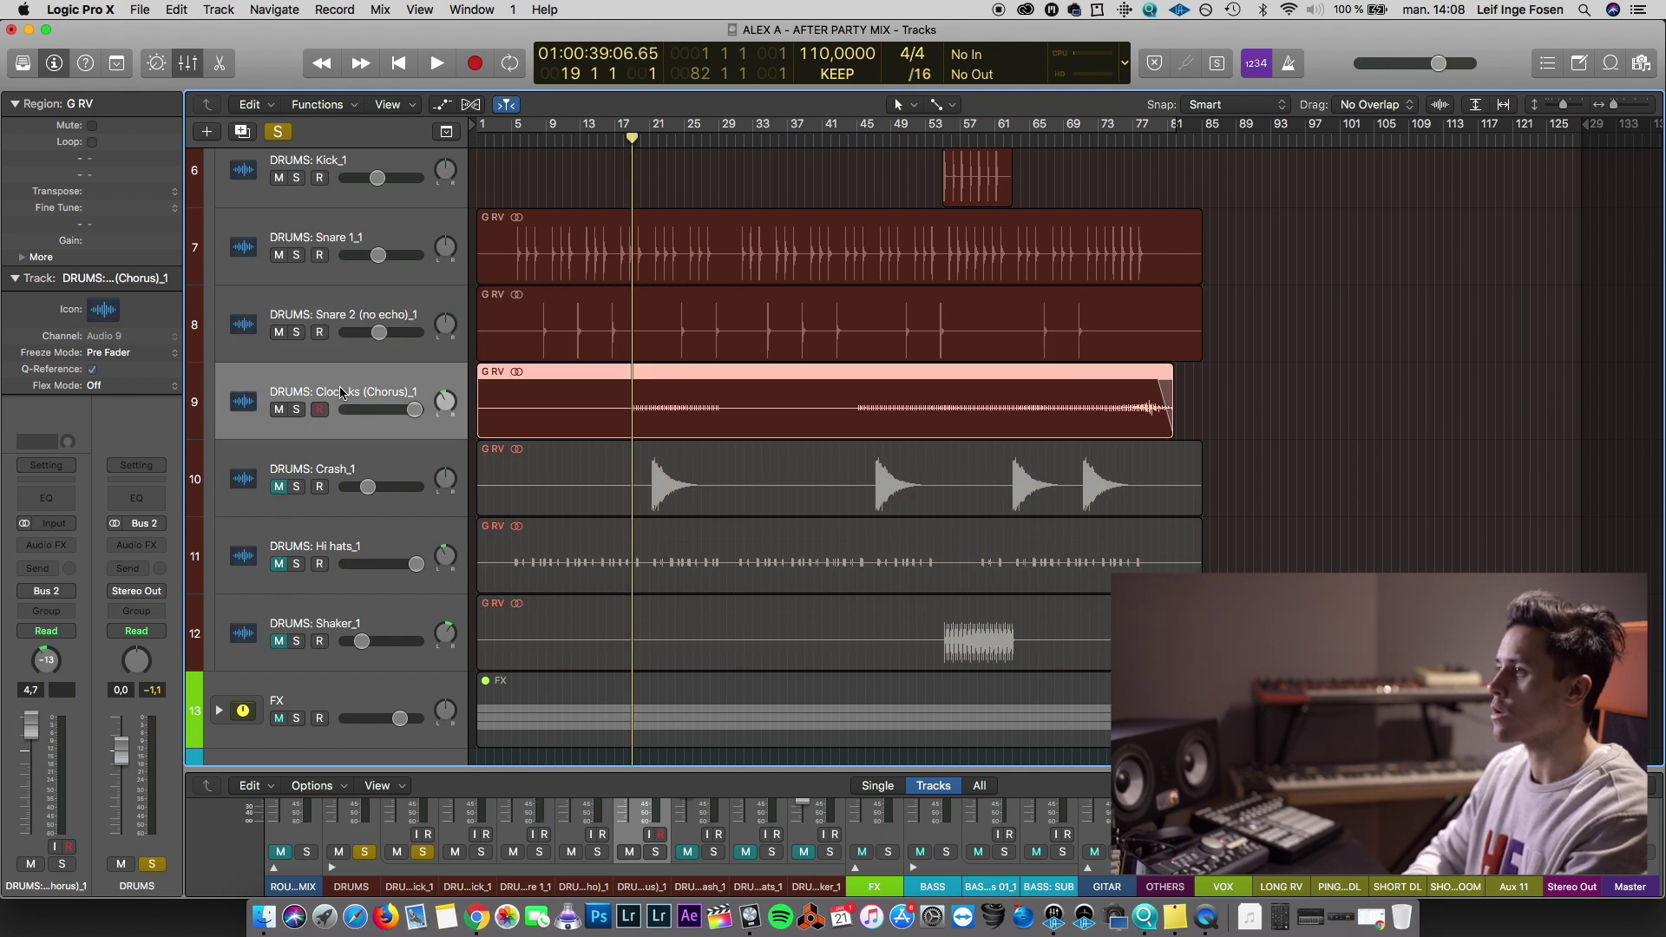
key(space)
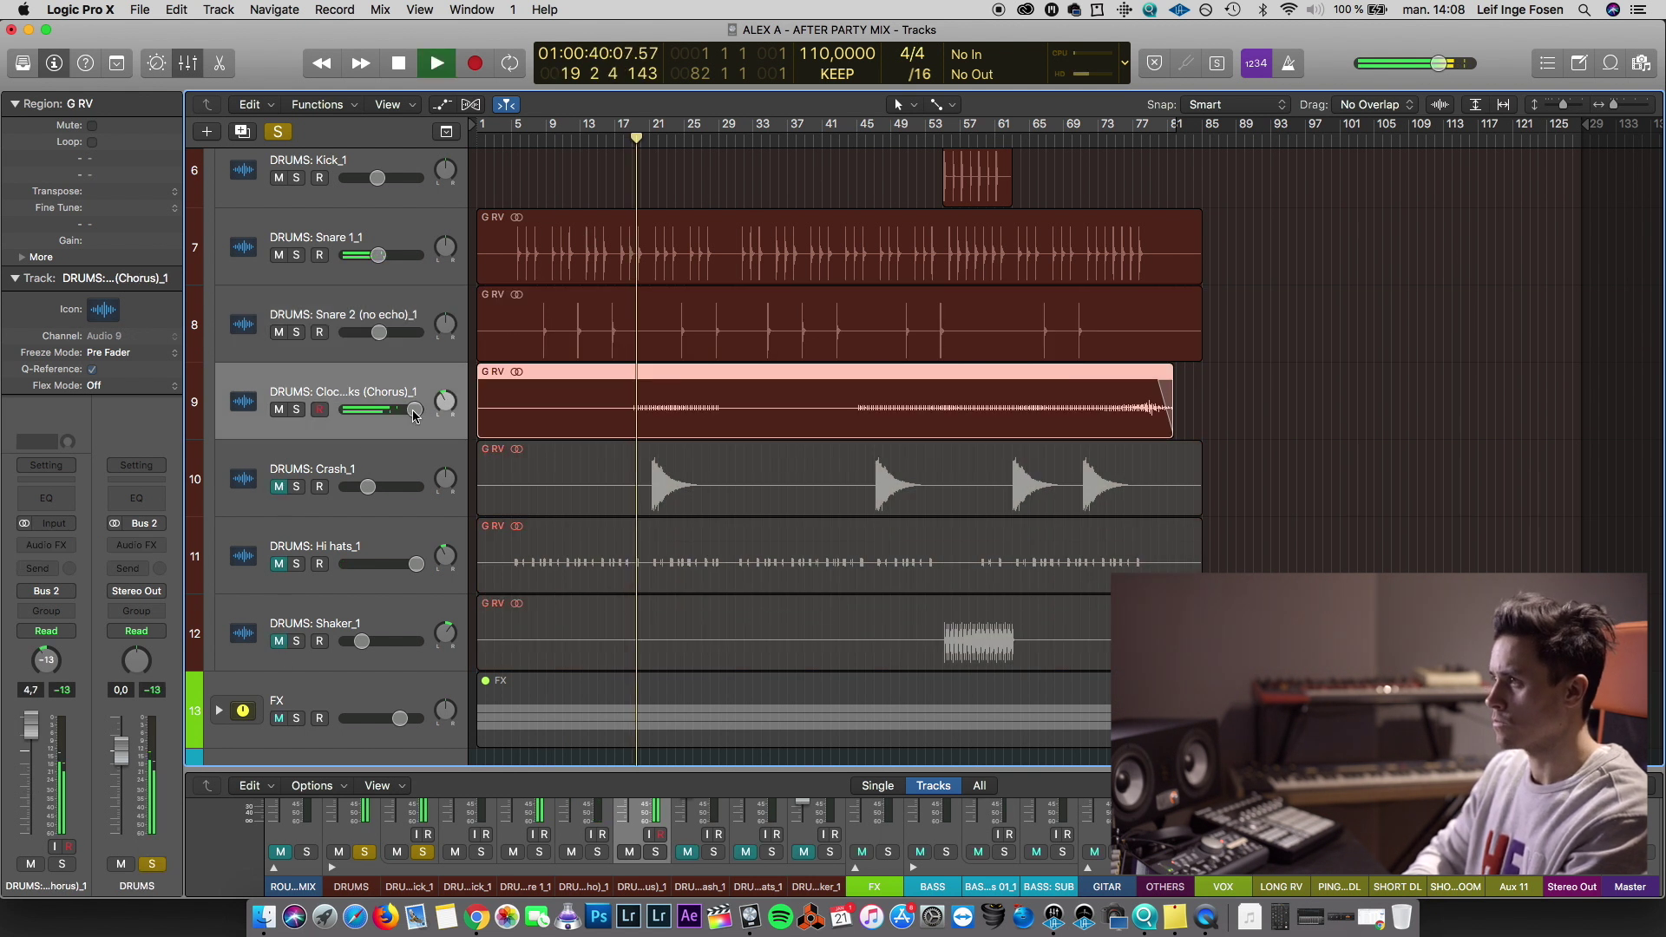
Insert a stereo FF Pro-Q 2 on the Clock ticks (Chorus)_1 track and move its window clear of the tracks
click(46, 544)
mouse_move(84, 597)
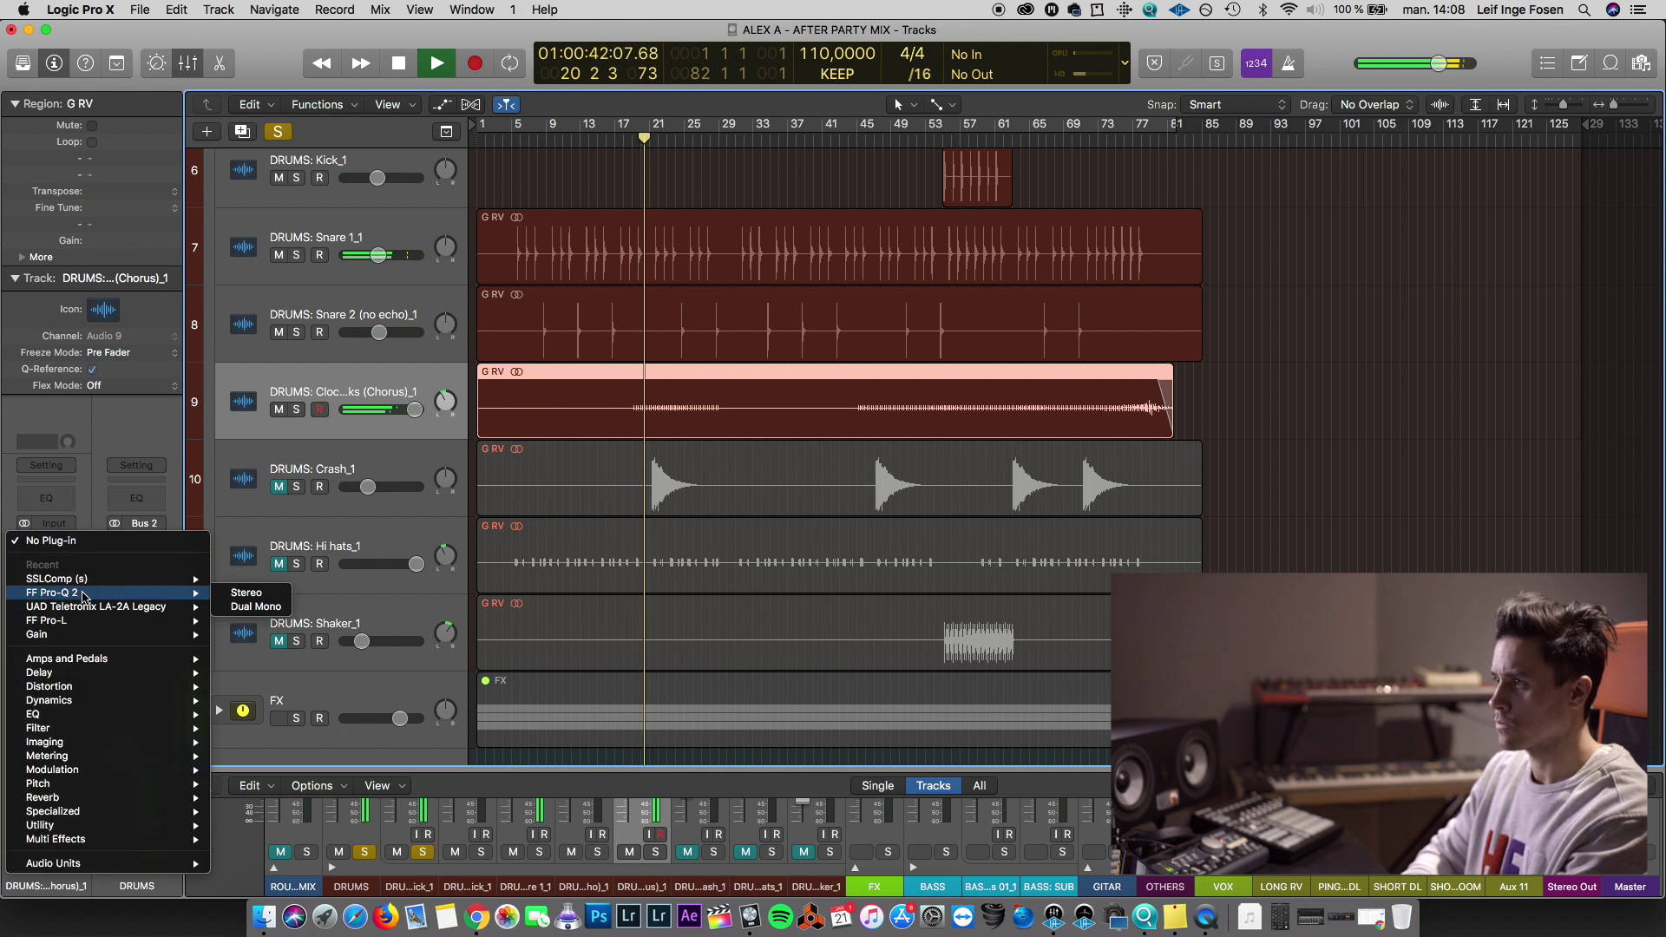
click(246, 593)
drag(433, 48, 1073, 132)
Roll off the clock ticks' low end with one Pro-Q 2 band, tuning its frequency during playback, and close the EQ
click(787, 350)
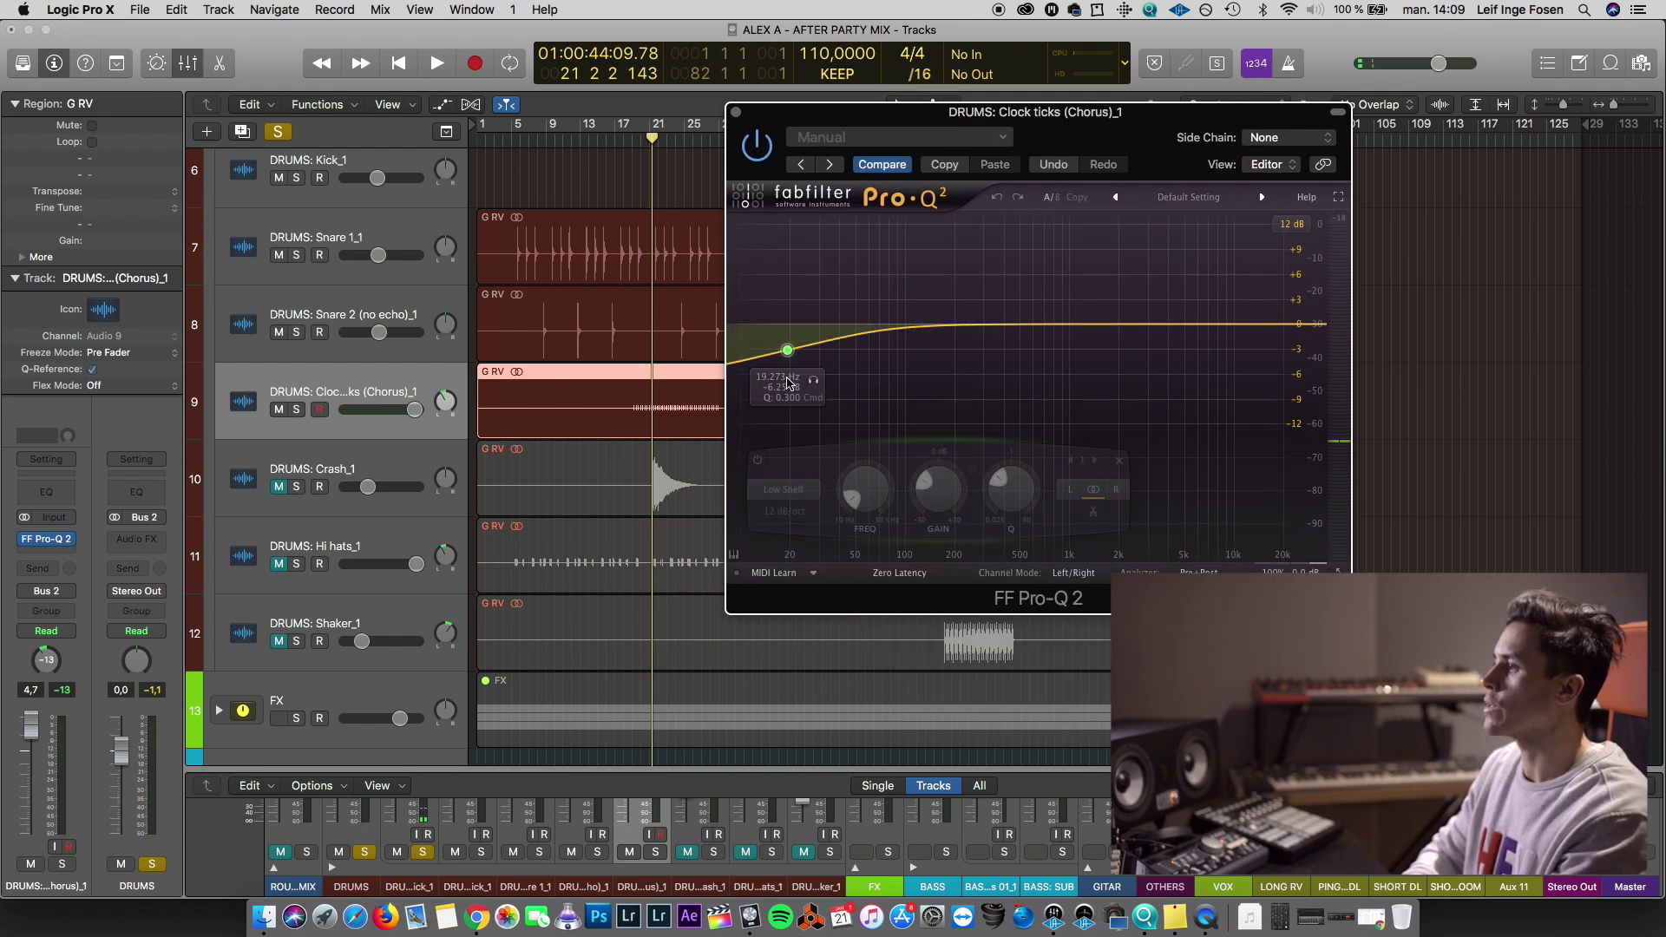
click(784, 490)
click(787, 545)
drag(787, 343, 1022, 371)
key(space)
drag(1138, 338, 1101, 342)
click(736, 112)
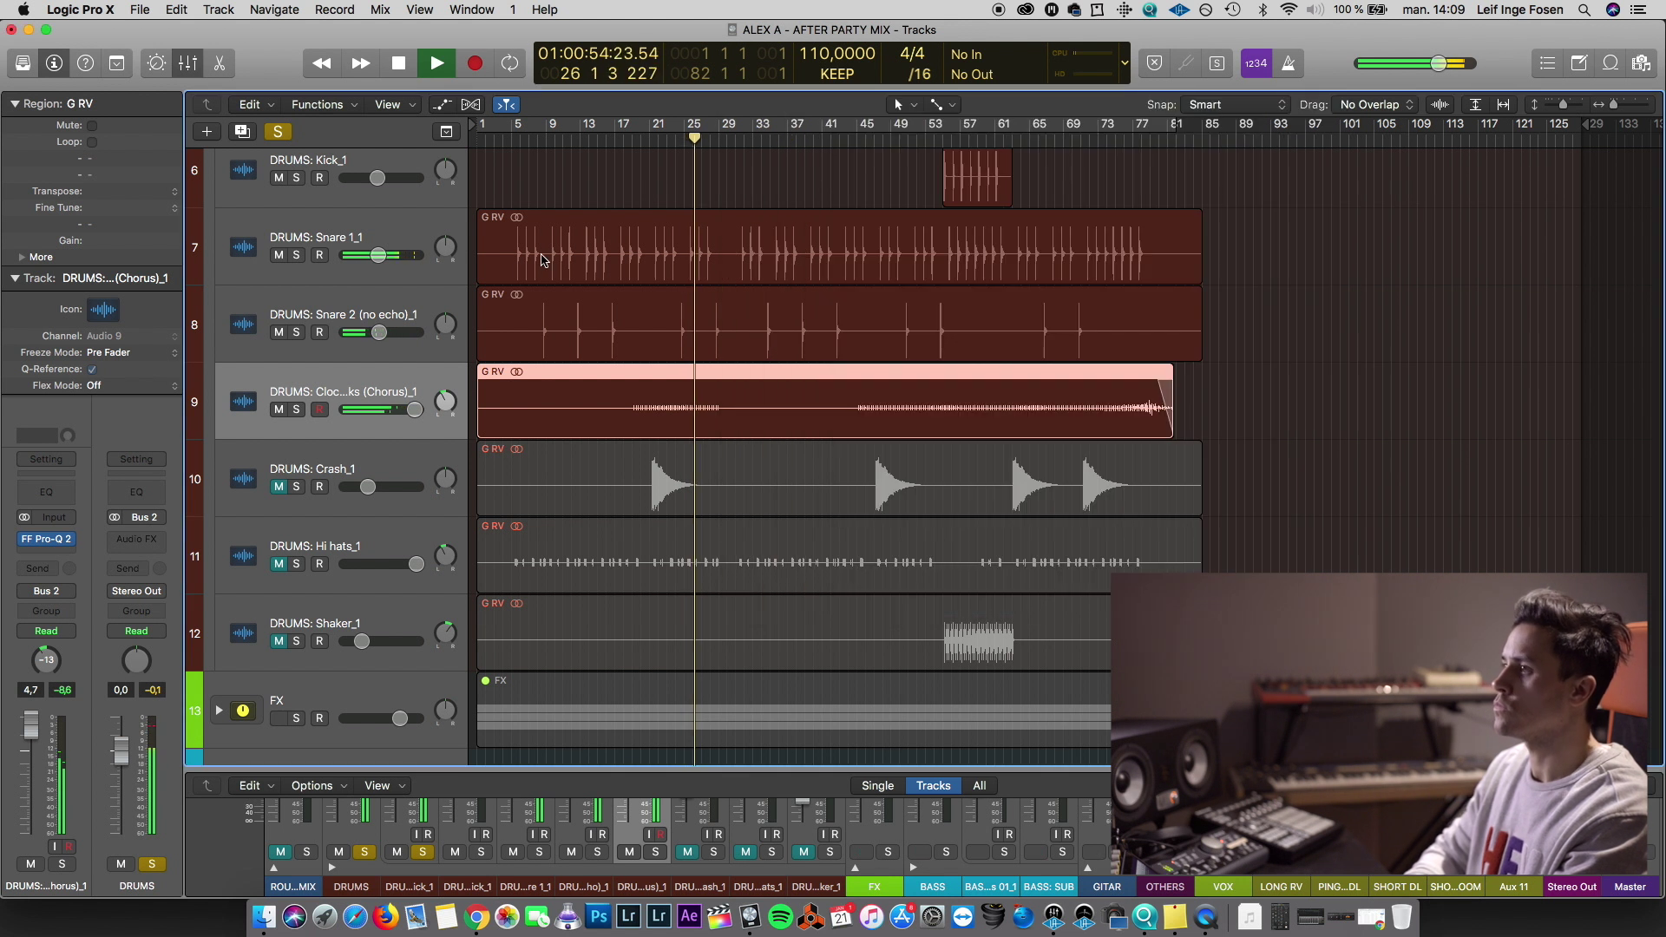
key(space)
Insert FabFilter's FF Pro-MB after the SSLComp on the Snare 1_1 track
click(333, 237)
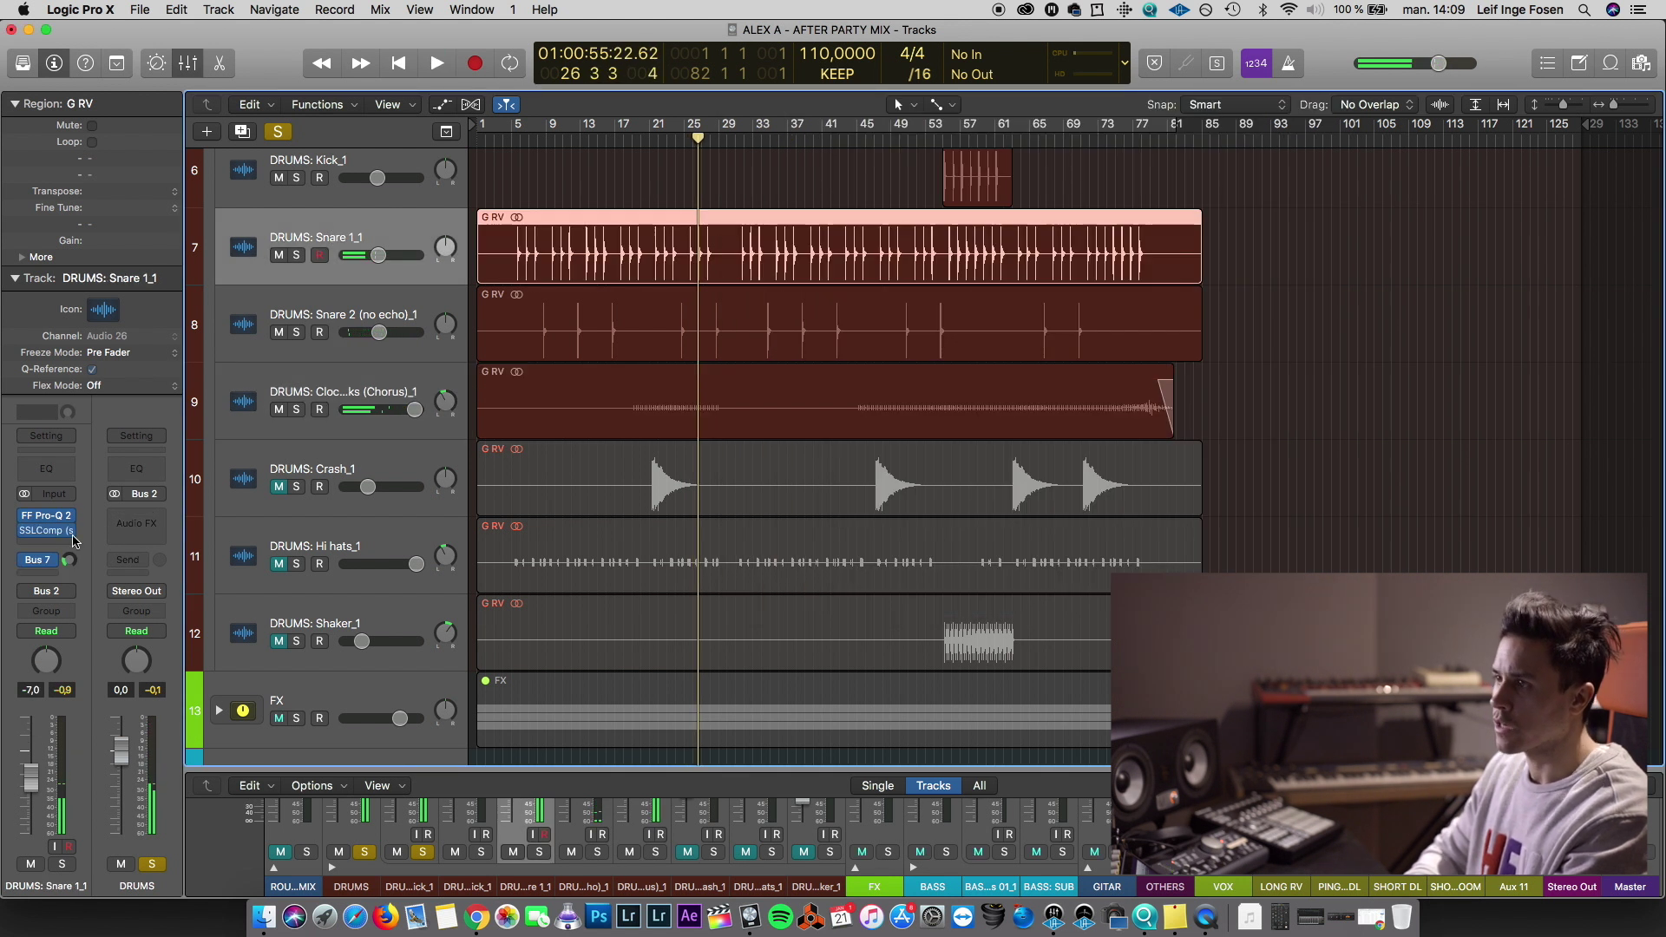
click(47, 541)
mouse_move(152, 864)
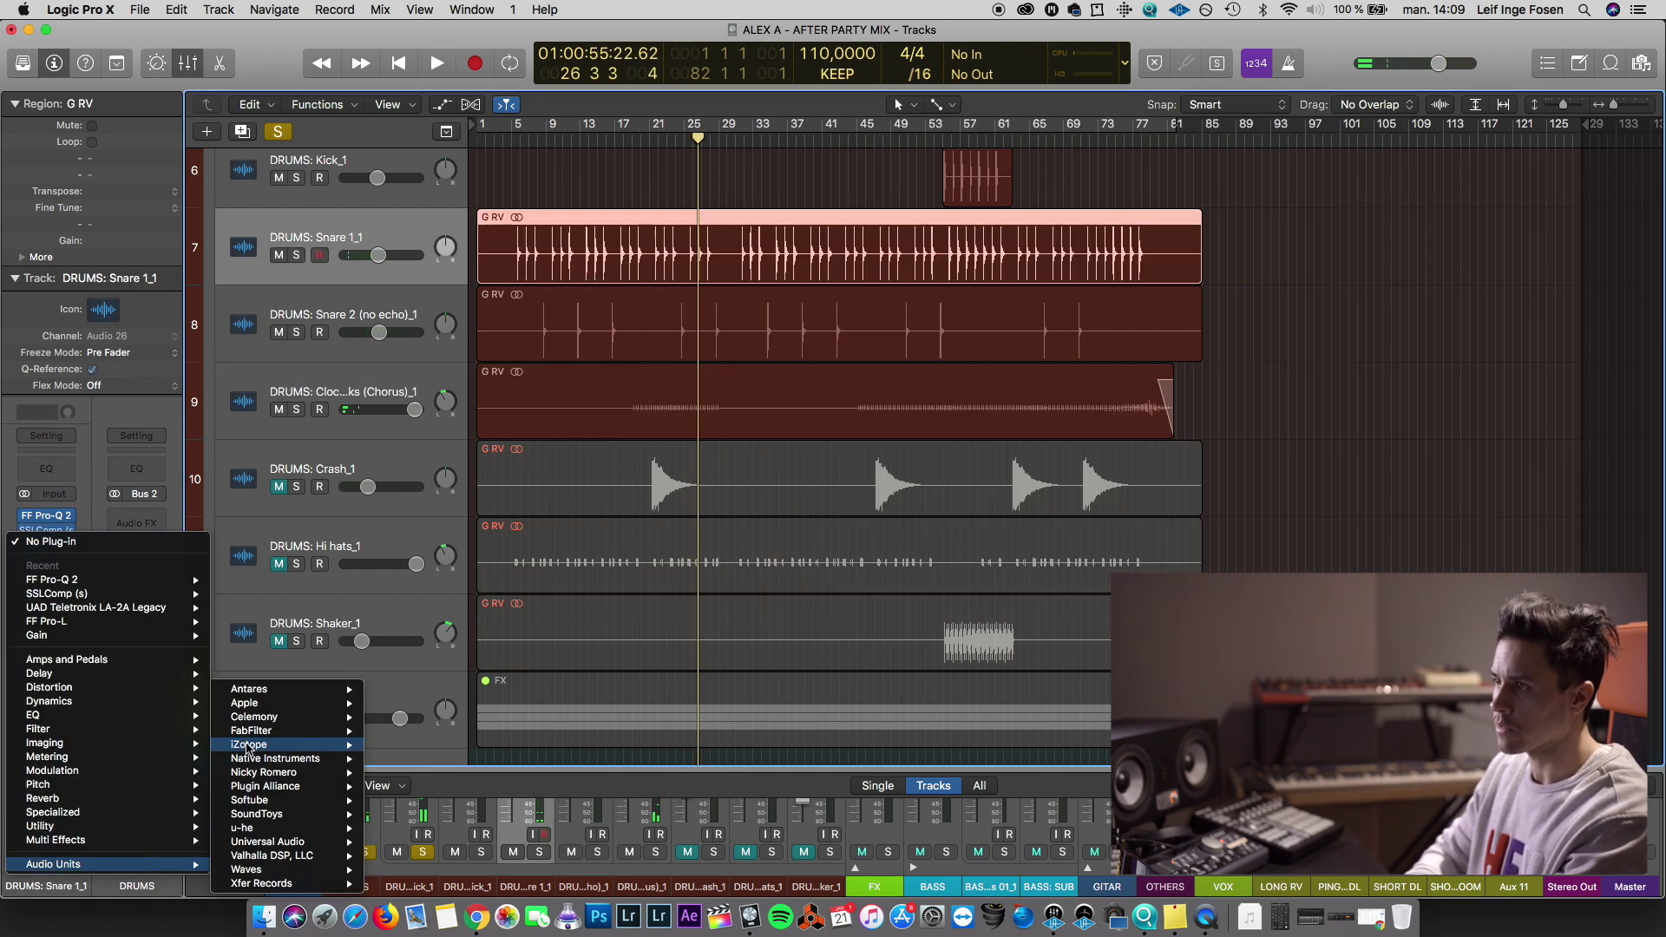
mouse_move(278, 732)
mouse_move(470, 802)
click(563, 800)
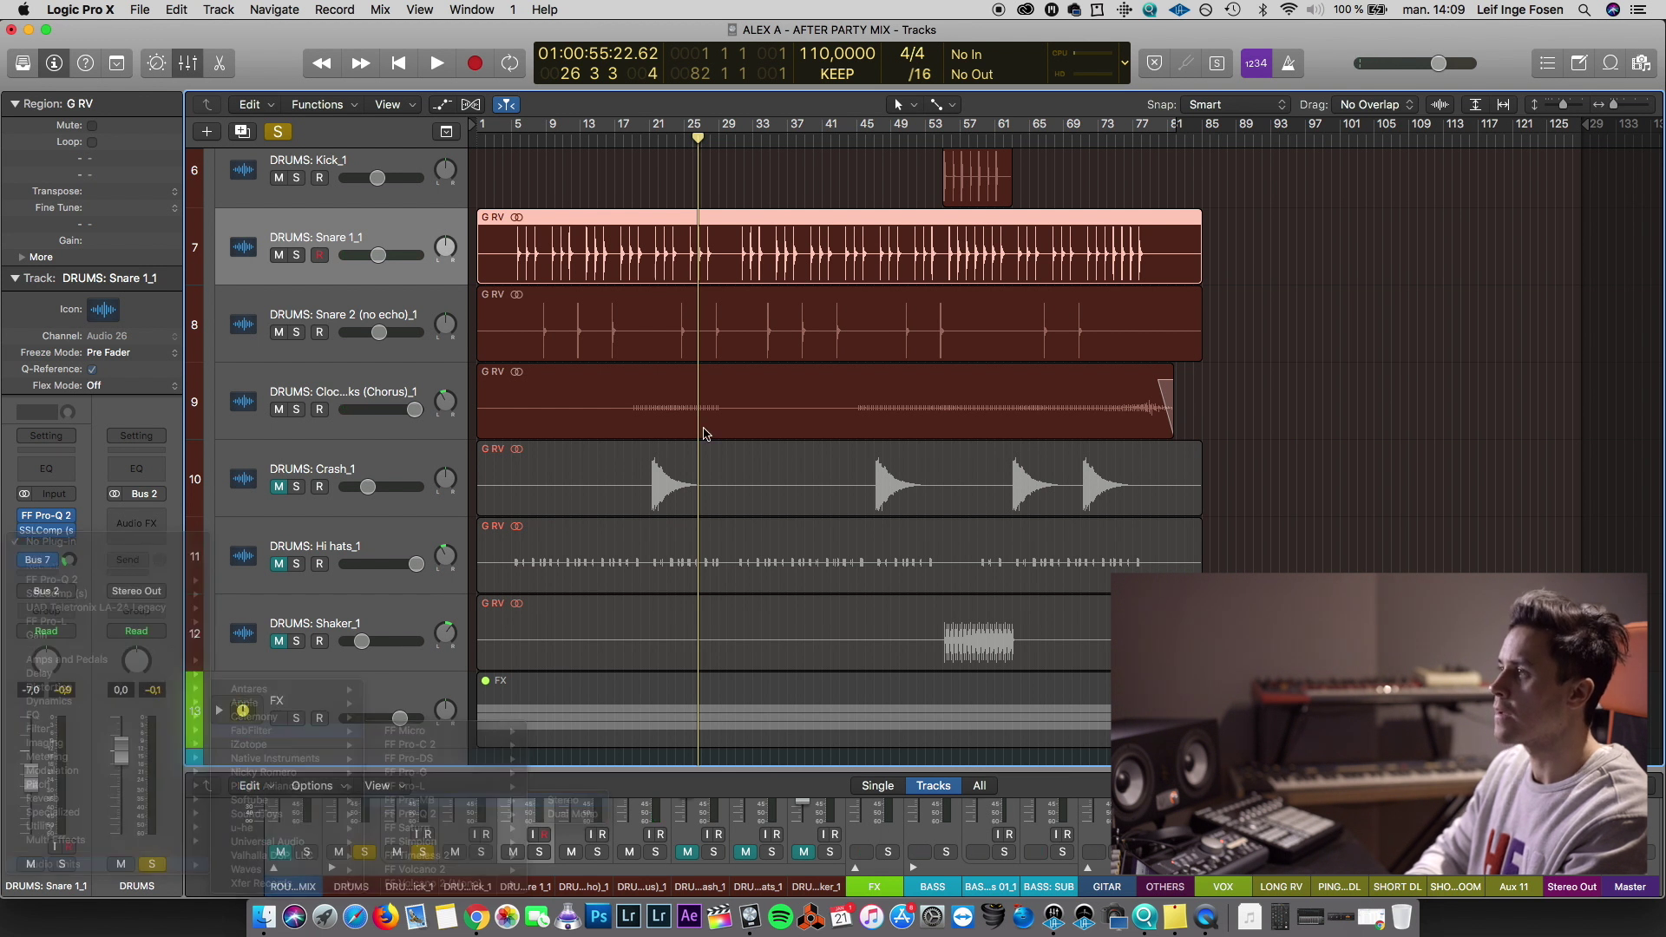
Add a Pro-MB compression band at about 2250 Hz and -1.84 dB, close the plug-in and replay the snare from around bar 5
click(489, 298)
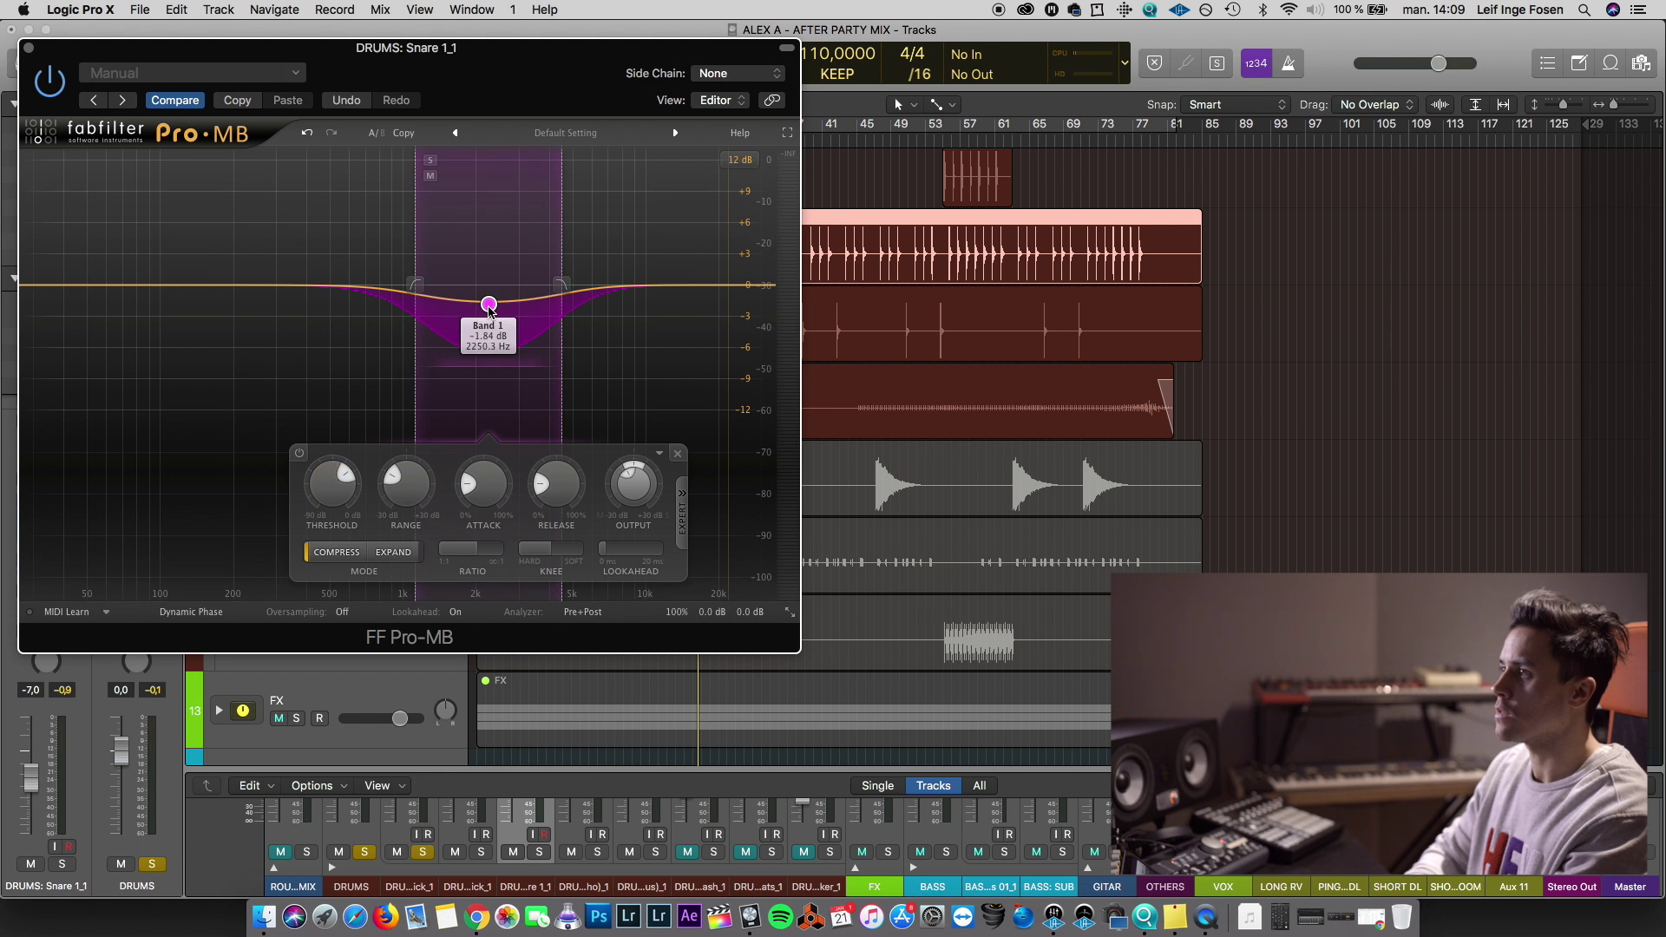
click(28, 47)
click(631, 136)
drag(631, 137, 519, 138)
key(space)
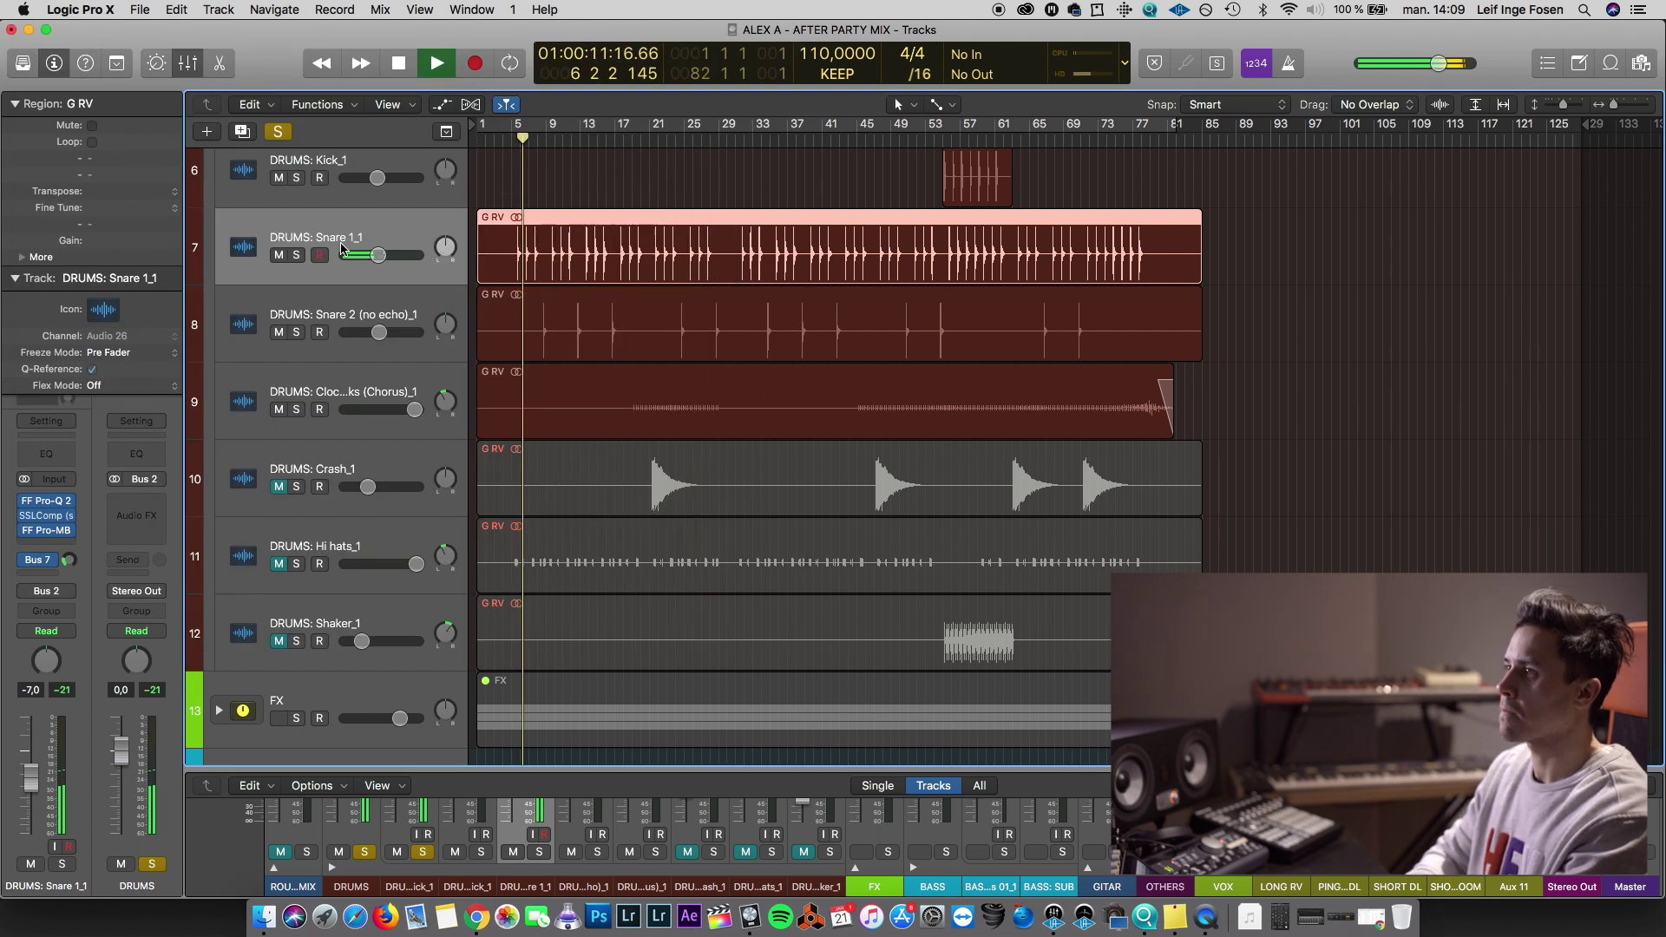
key(space)
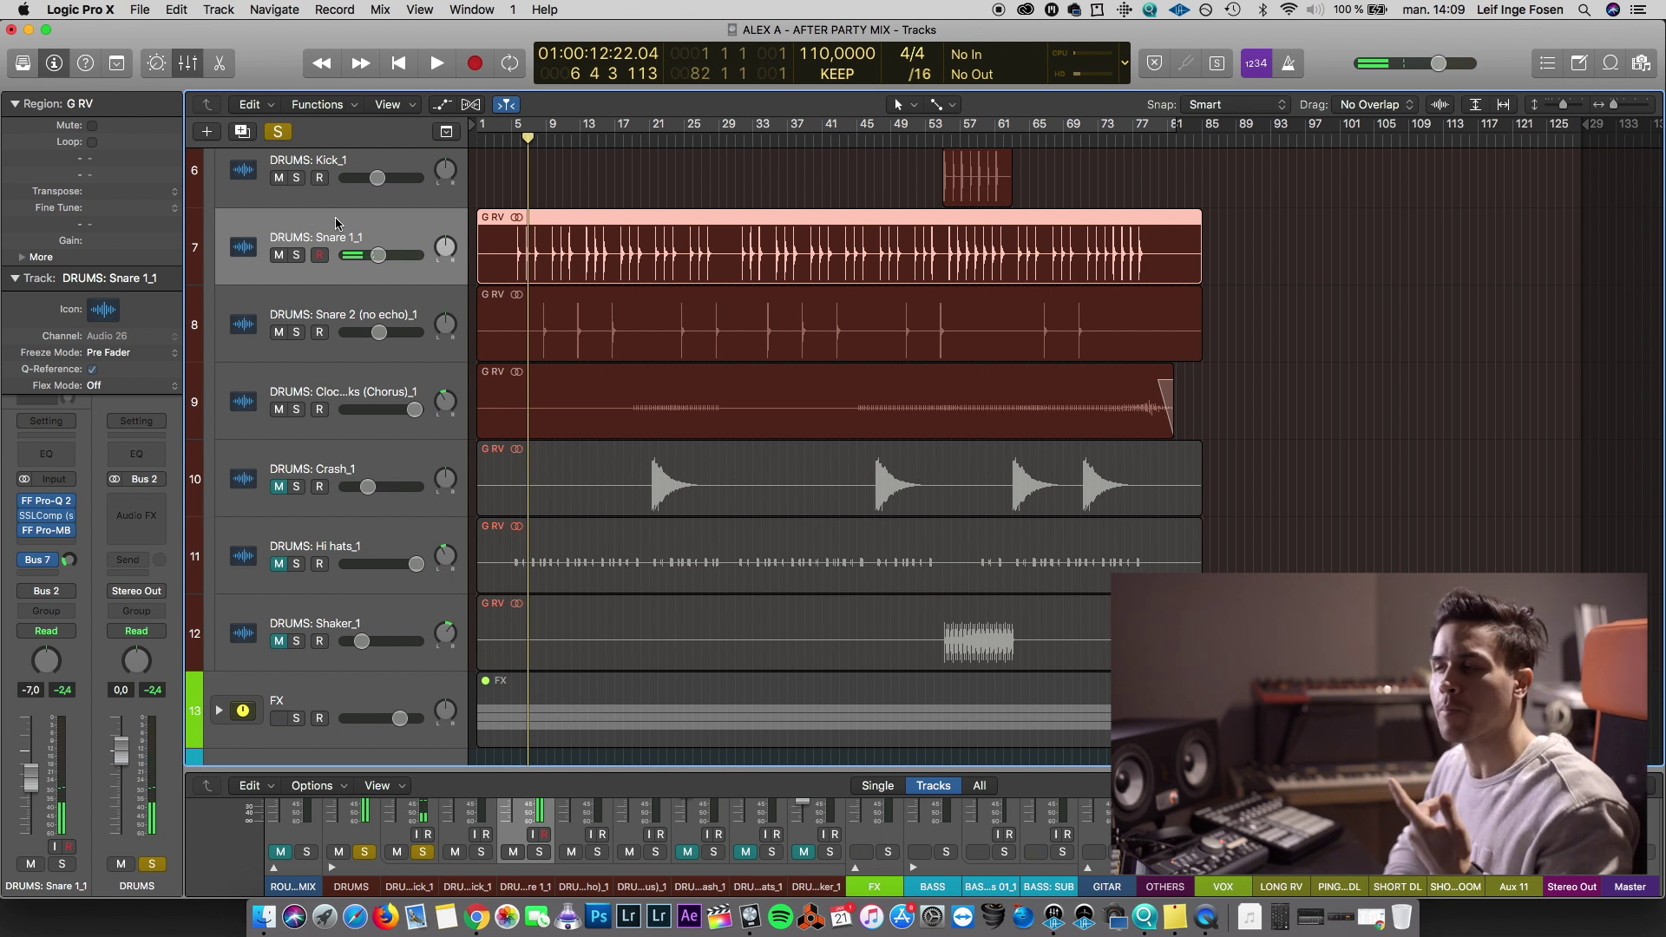
Copy the FF Pro-MB from Snare 1_1 to the Snare 2 (no echo)_1 track in the mixer
scroll(345, 178, up, 1)
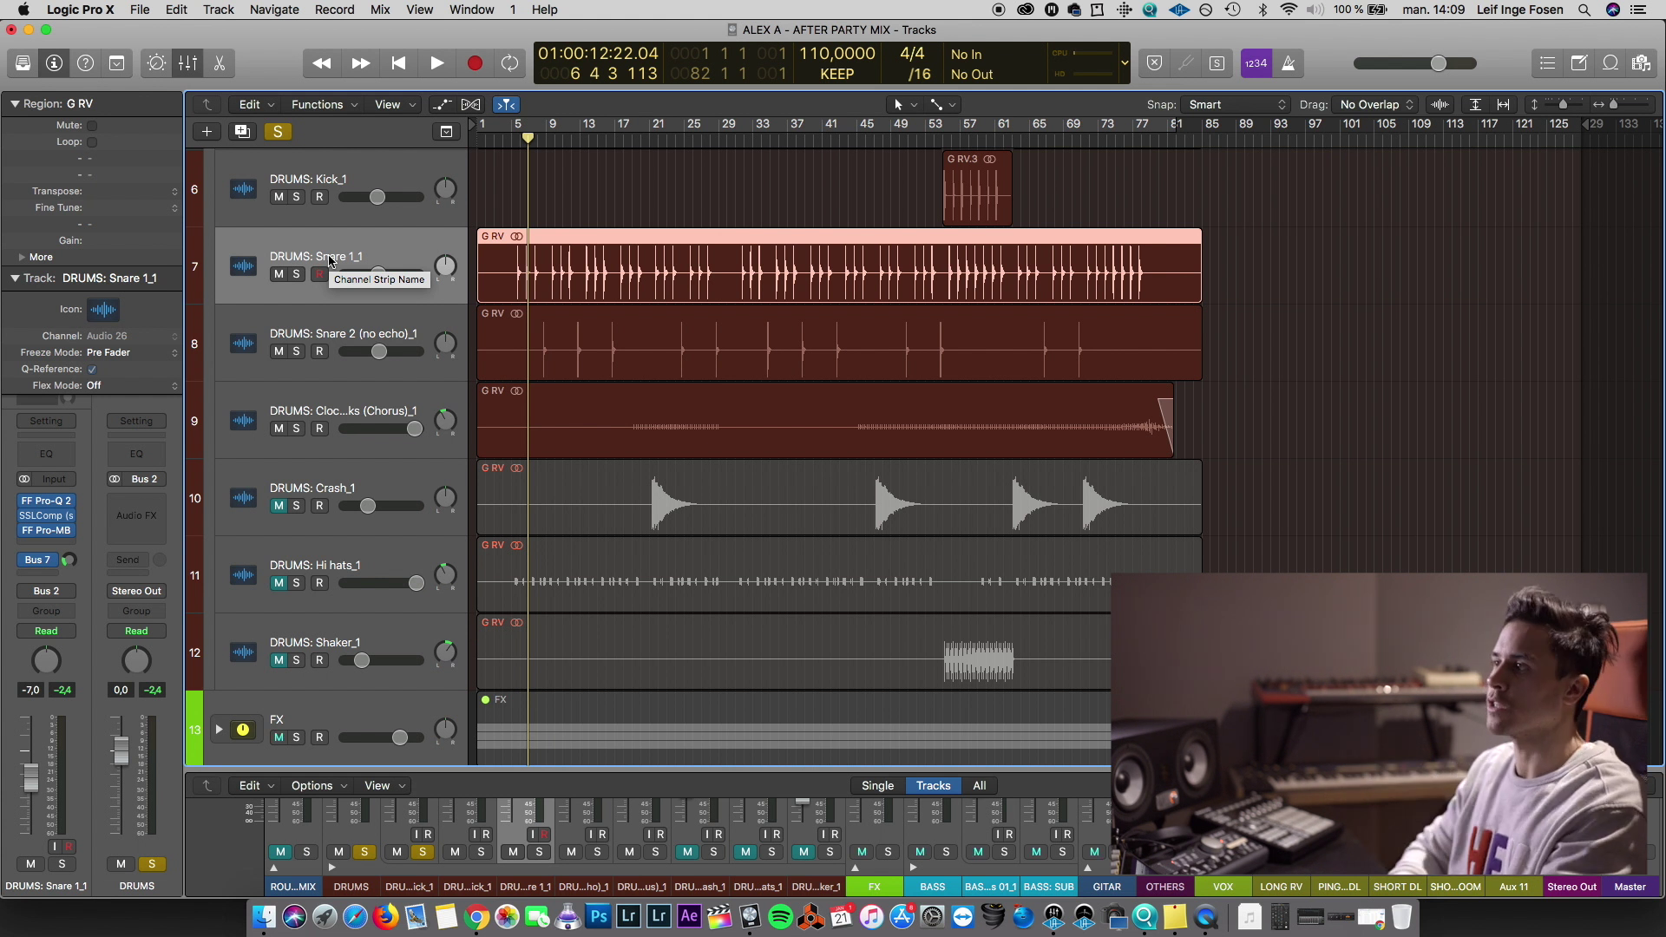
click(324, 329)
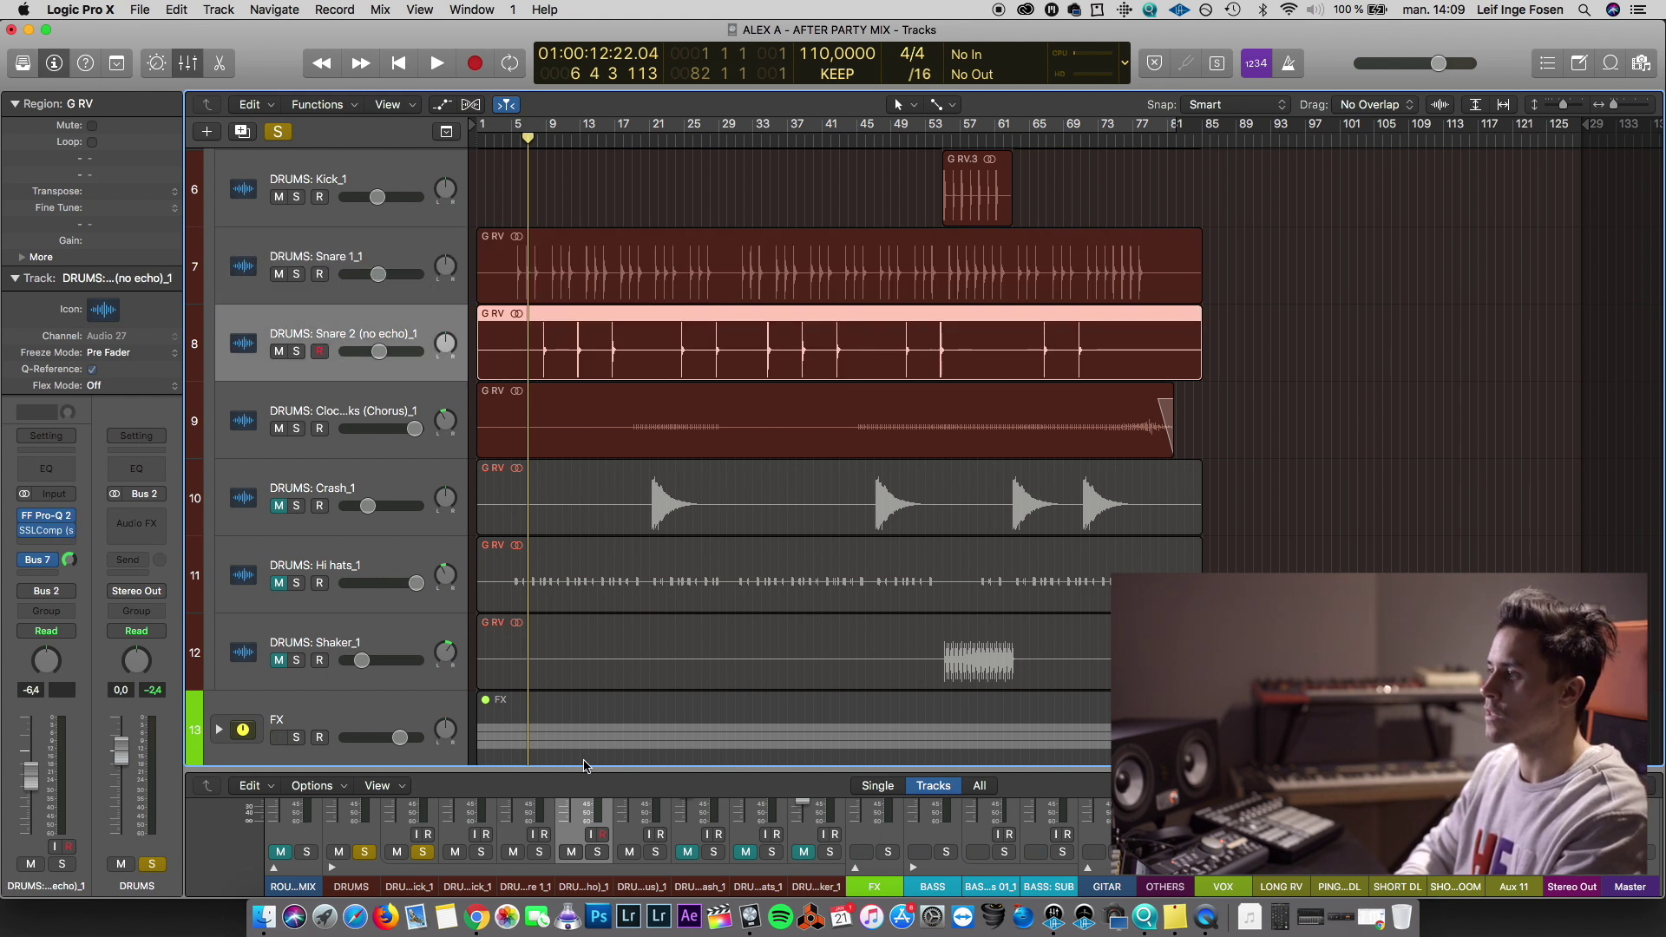
drag(586, 779, 570, 455)
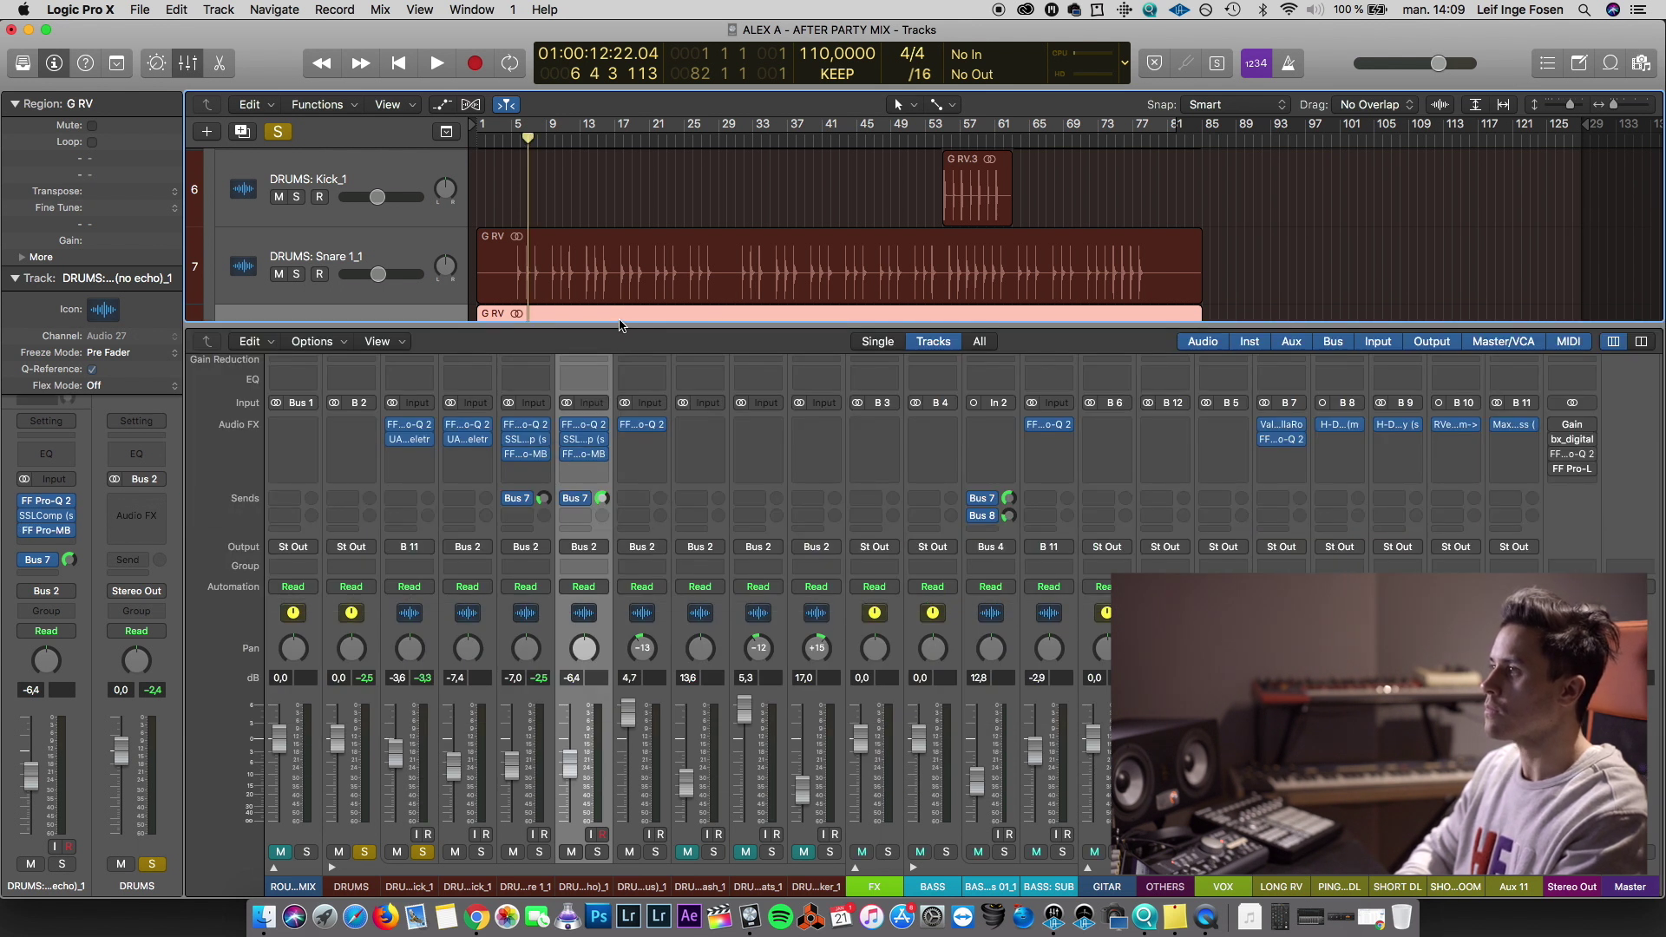
drag(616, 326, 618, 730)
Play the clock ticks from bar 19, stop, and unmute and select the Crash_1 track
drag(659, 138, 631, 139)
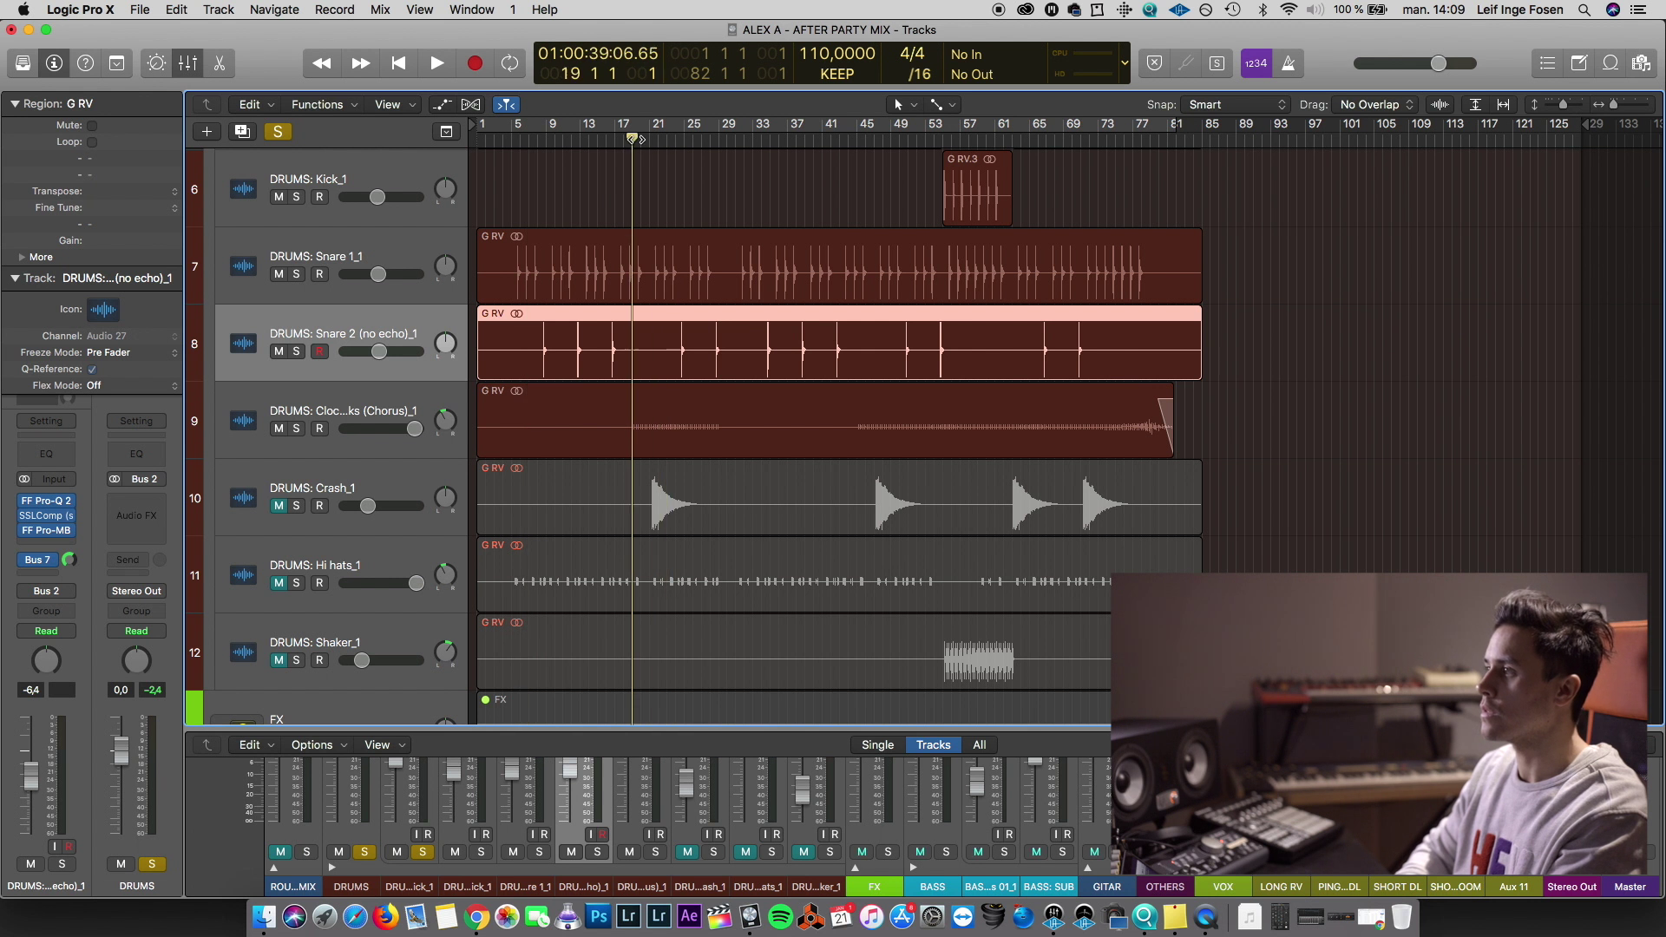
click(336, 417)
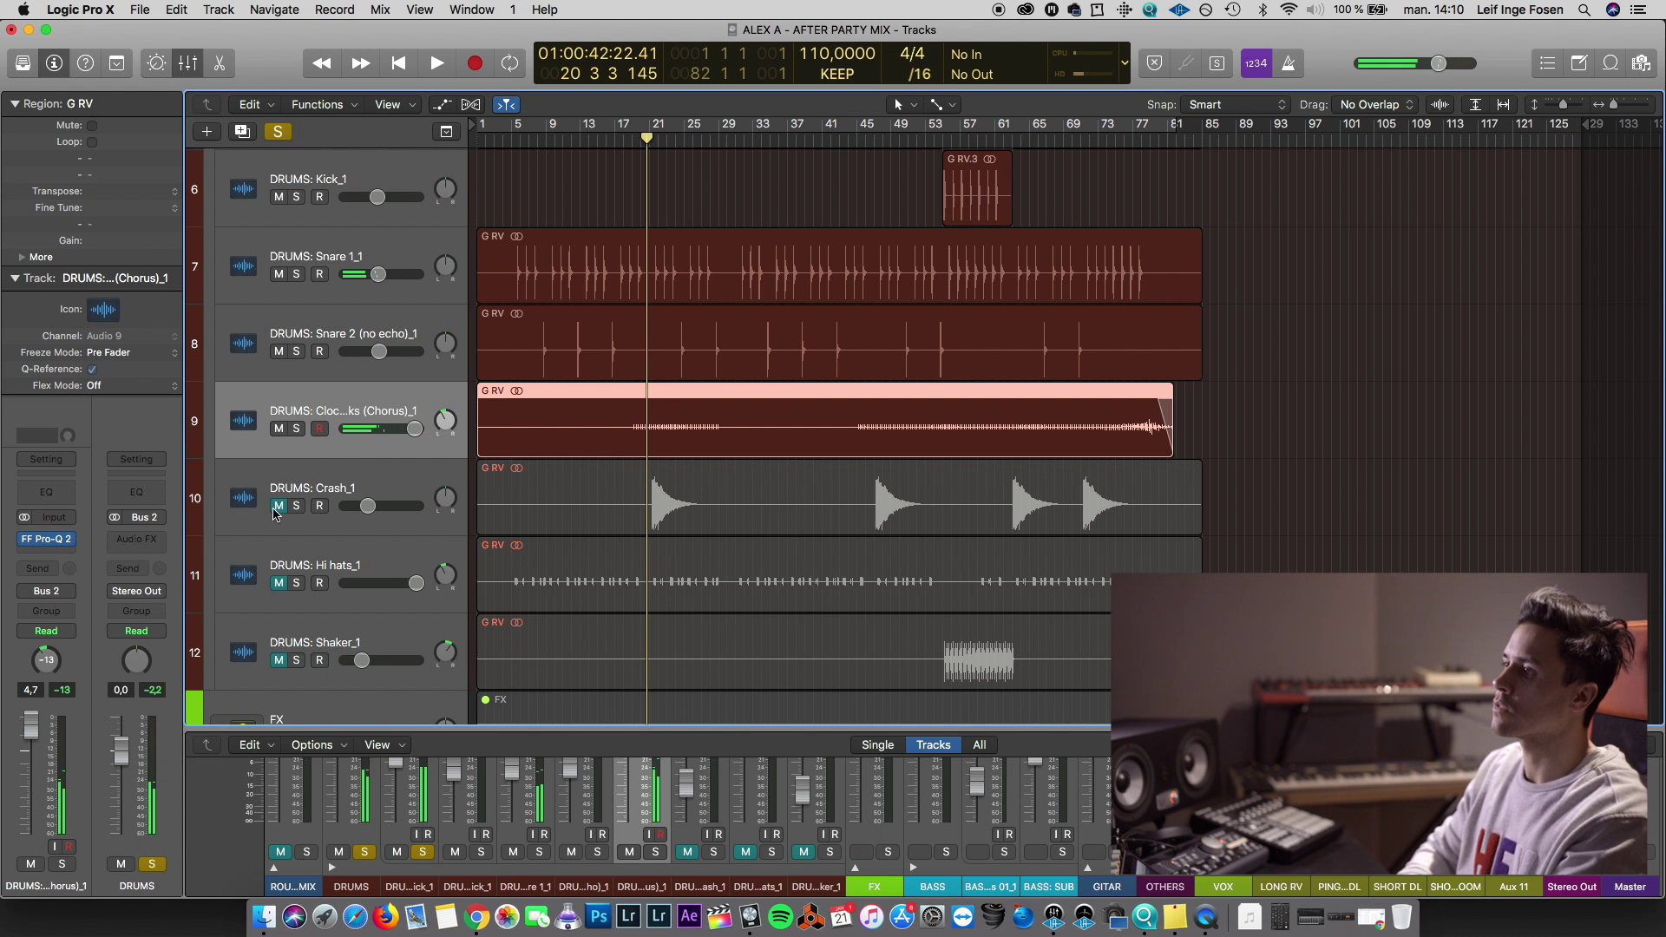
click(278, 506)
click(261, 521)
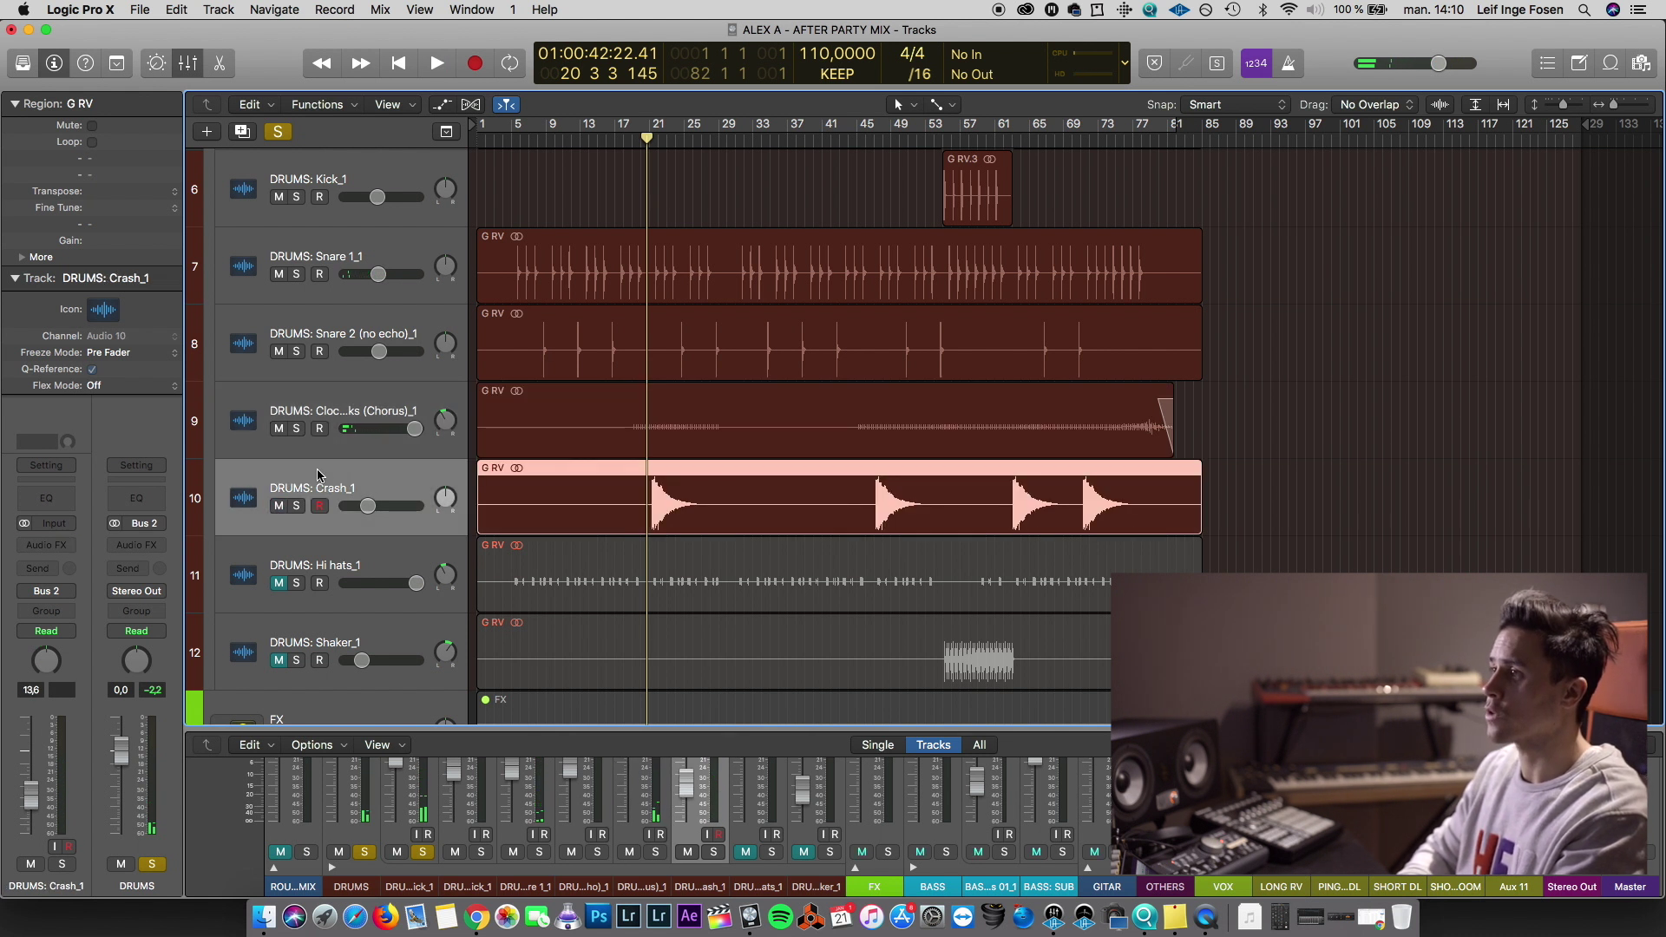
Play the crash from about bar 20 and insert FabFilter's FF Pro-Q 2 on the Crash_1 track
key(space)
click(46, 544)
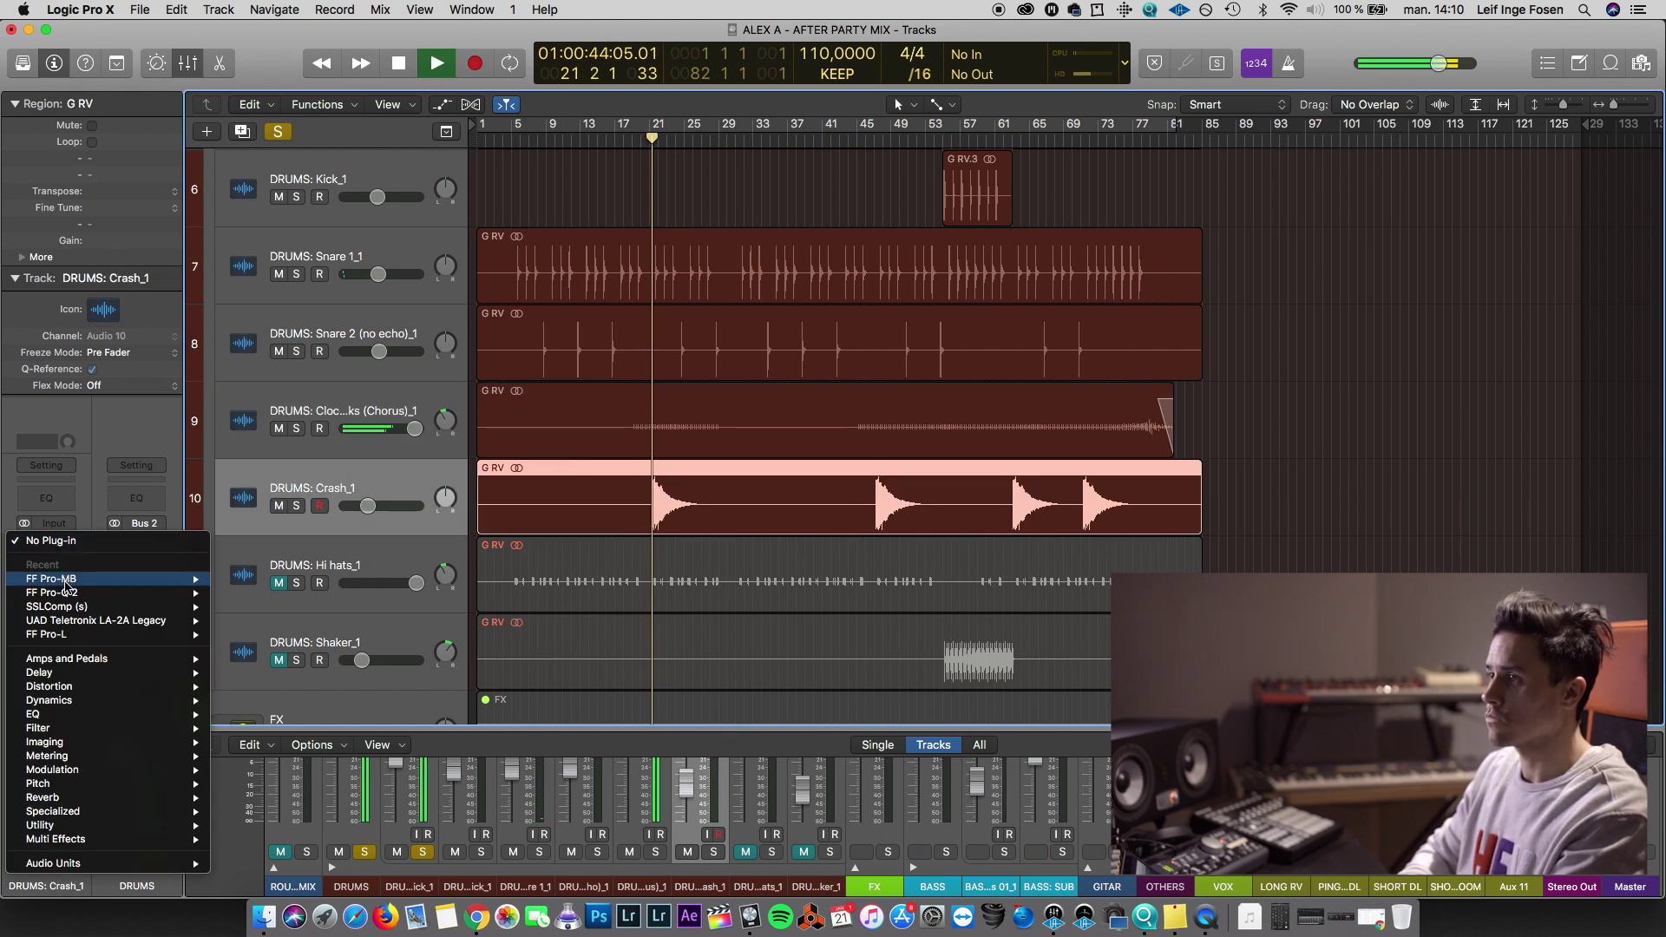
mouse_move(52, 593)
click(261, 595)
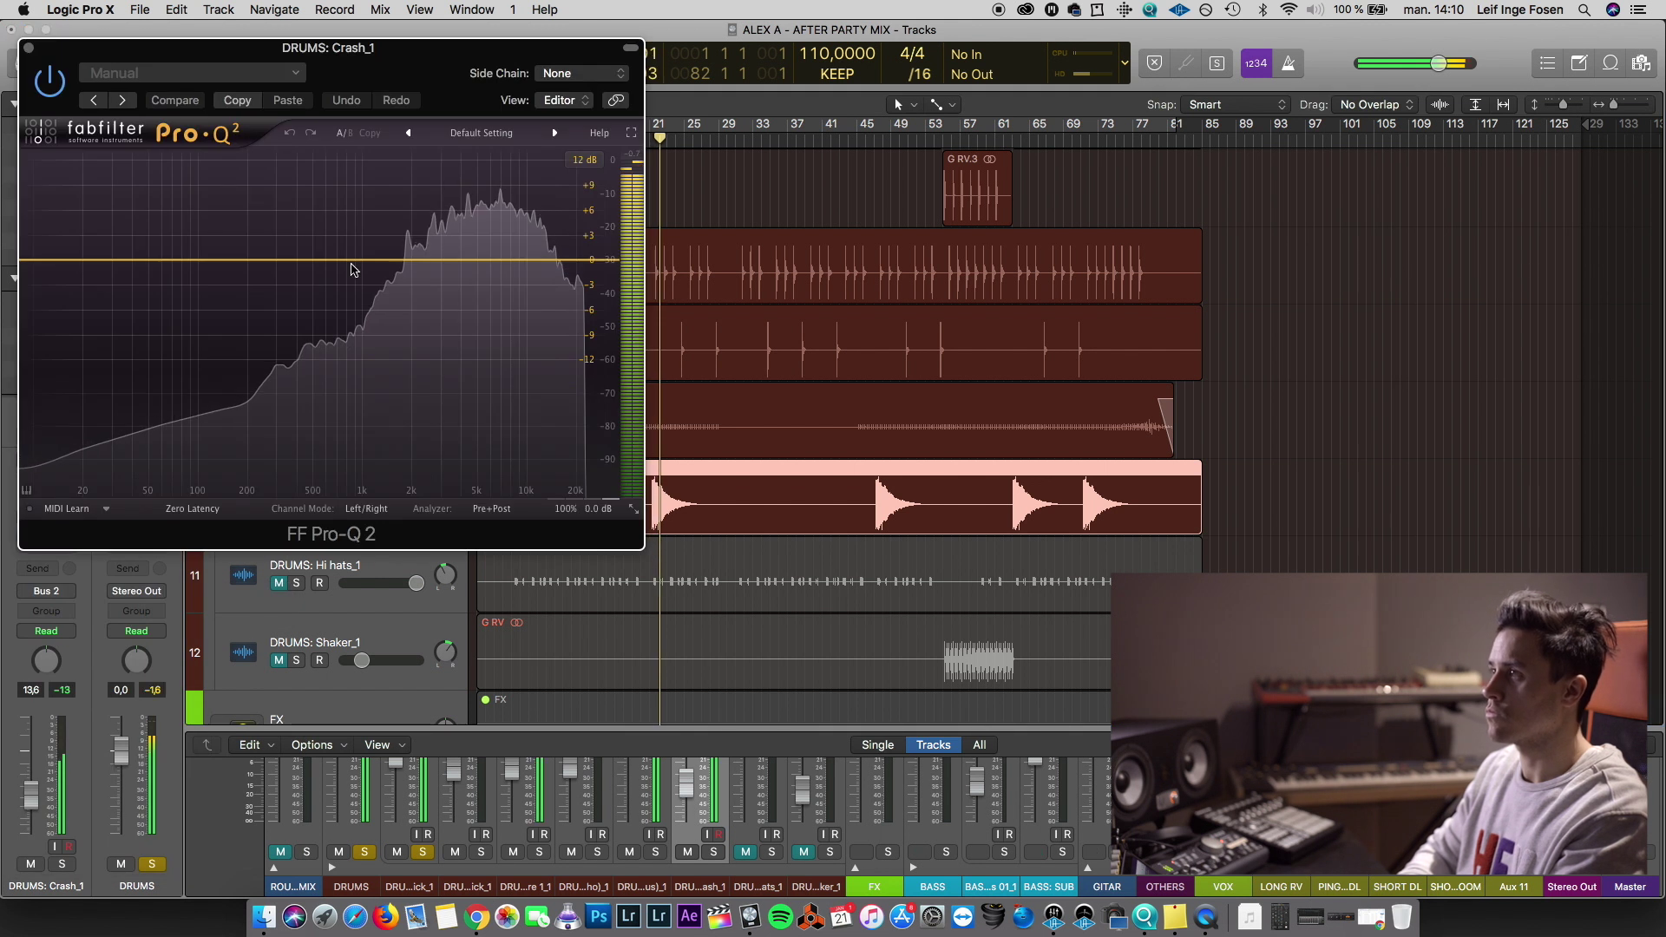
Shape the crash EQ with a low cut near 300 Hz, a 757.84 Hz dip at -4.32 dB and a shallow dip near 4.2 kHz
drag(465, 260, 465, 287)
drag(134, 260, 343, 299)
click(82, 426)
click(89, 482)
drag(453, 89, 1197, 139)
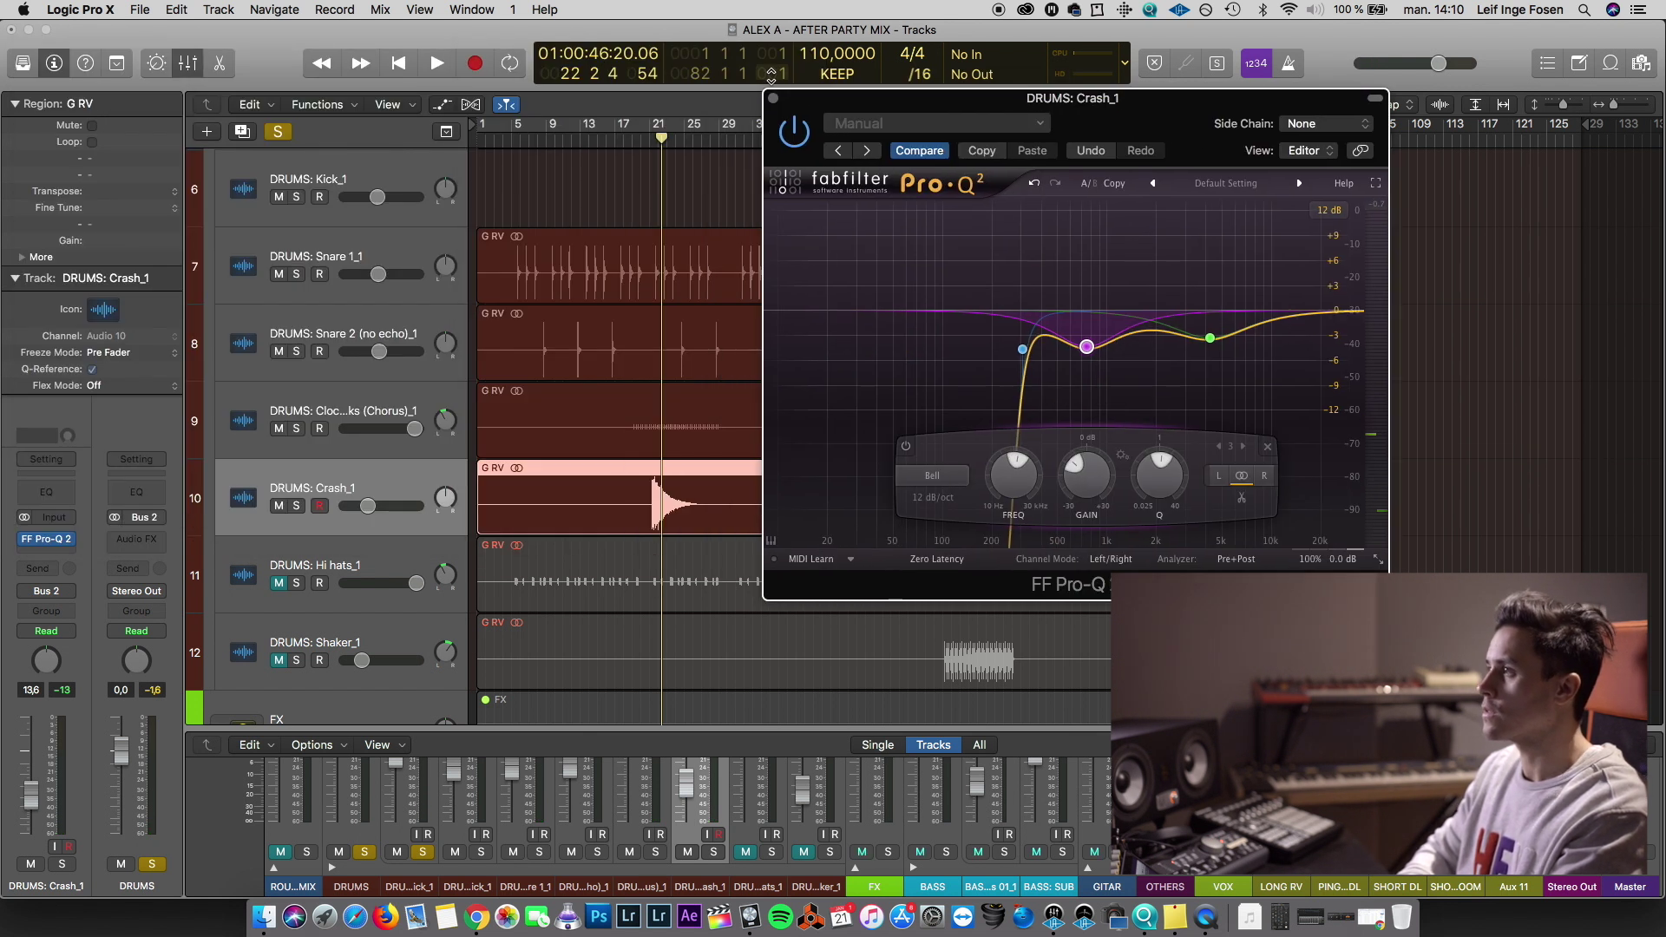
Replay the crash, set its upper dip to 6242.5 Hz, -3.24 dB, Q 2.460, and add a dip at 2553.5 Hz, -3.70 dB, Q 2.717
click(654, 149)
key(space)
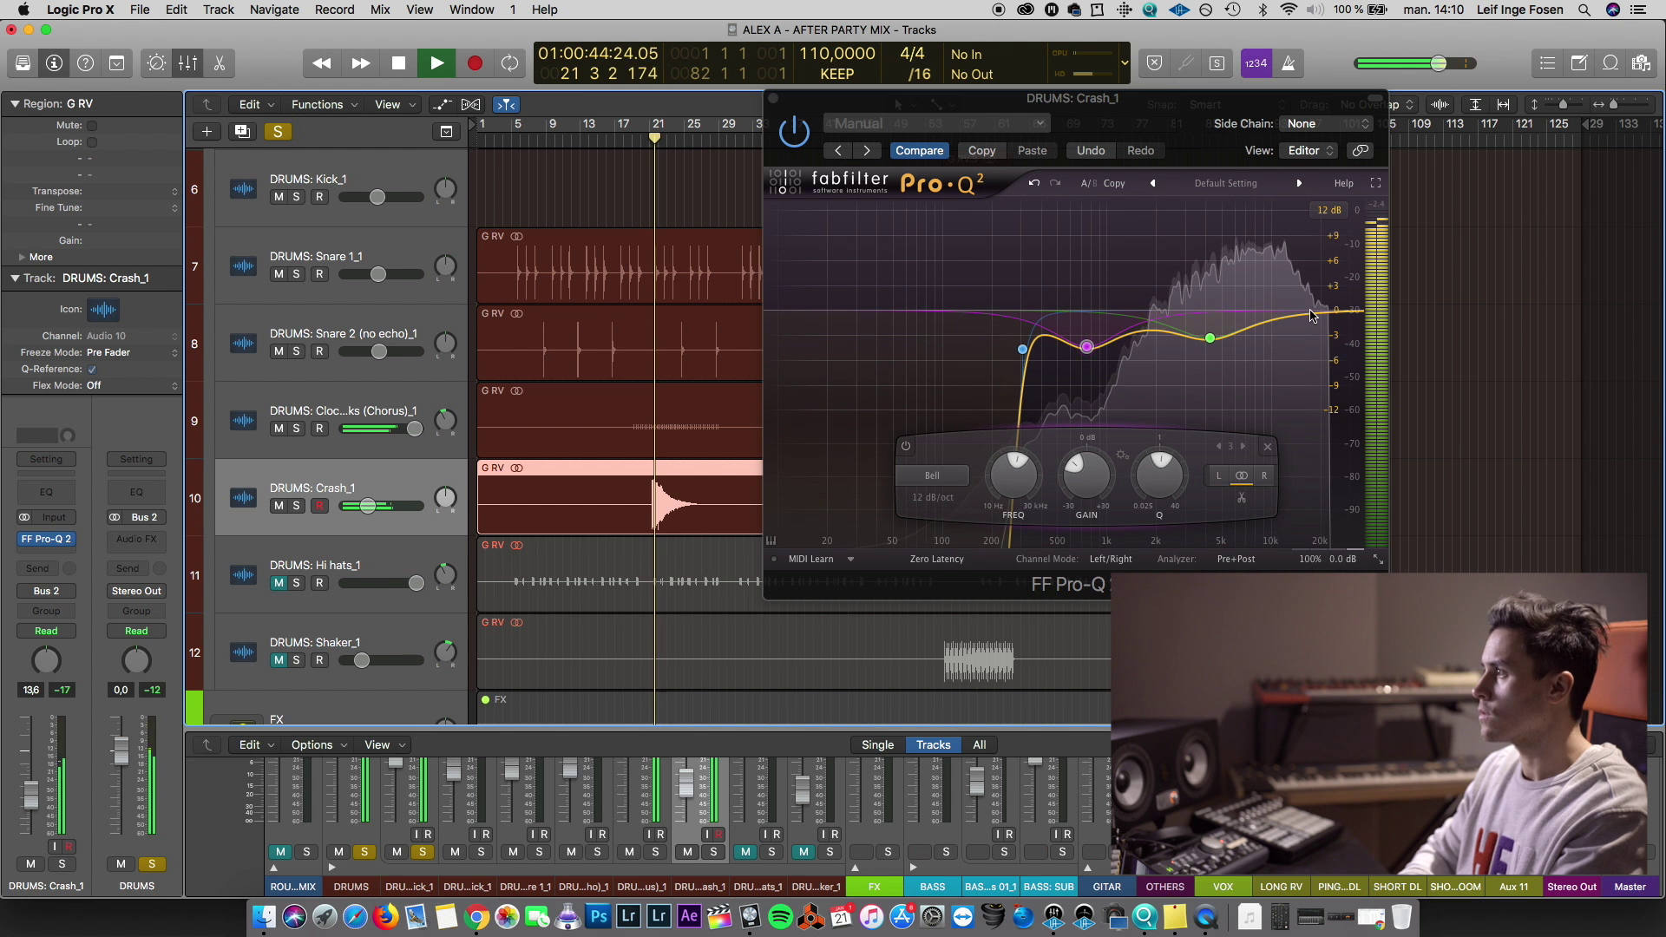
drag(1207, 330, 1237, 336)
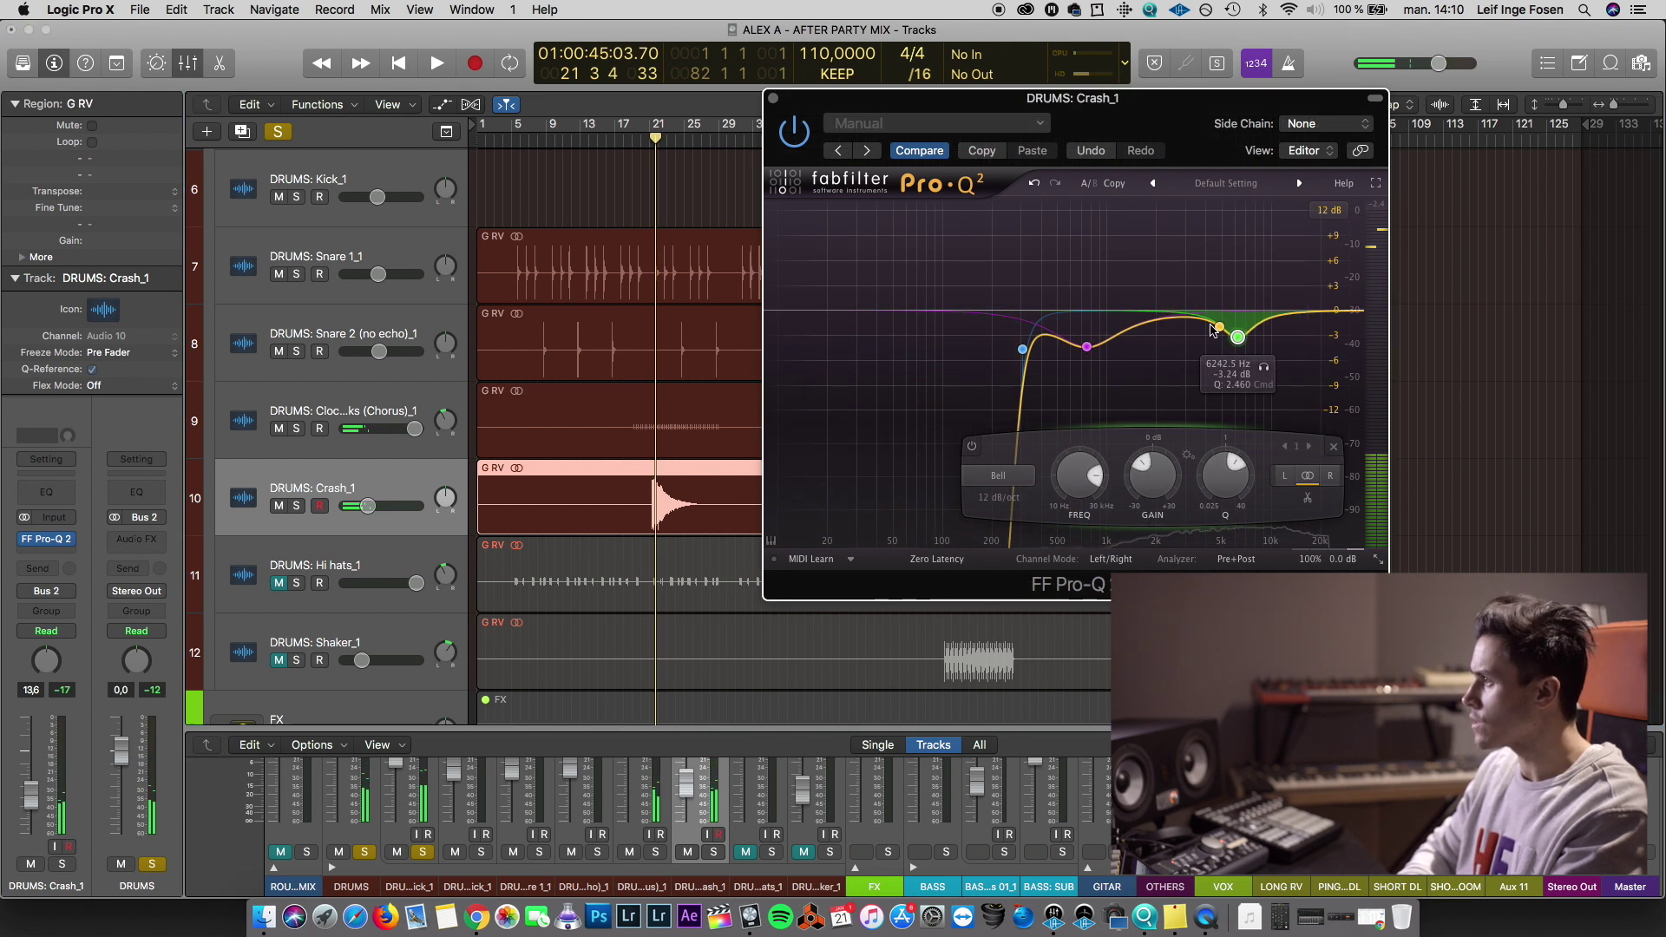
drag(1180, 285, 1173, 341)
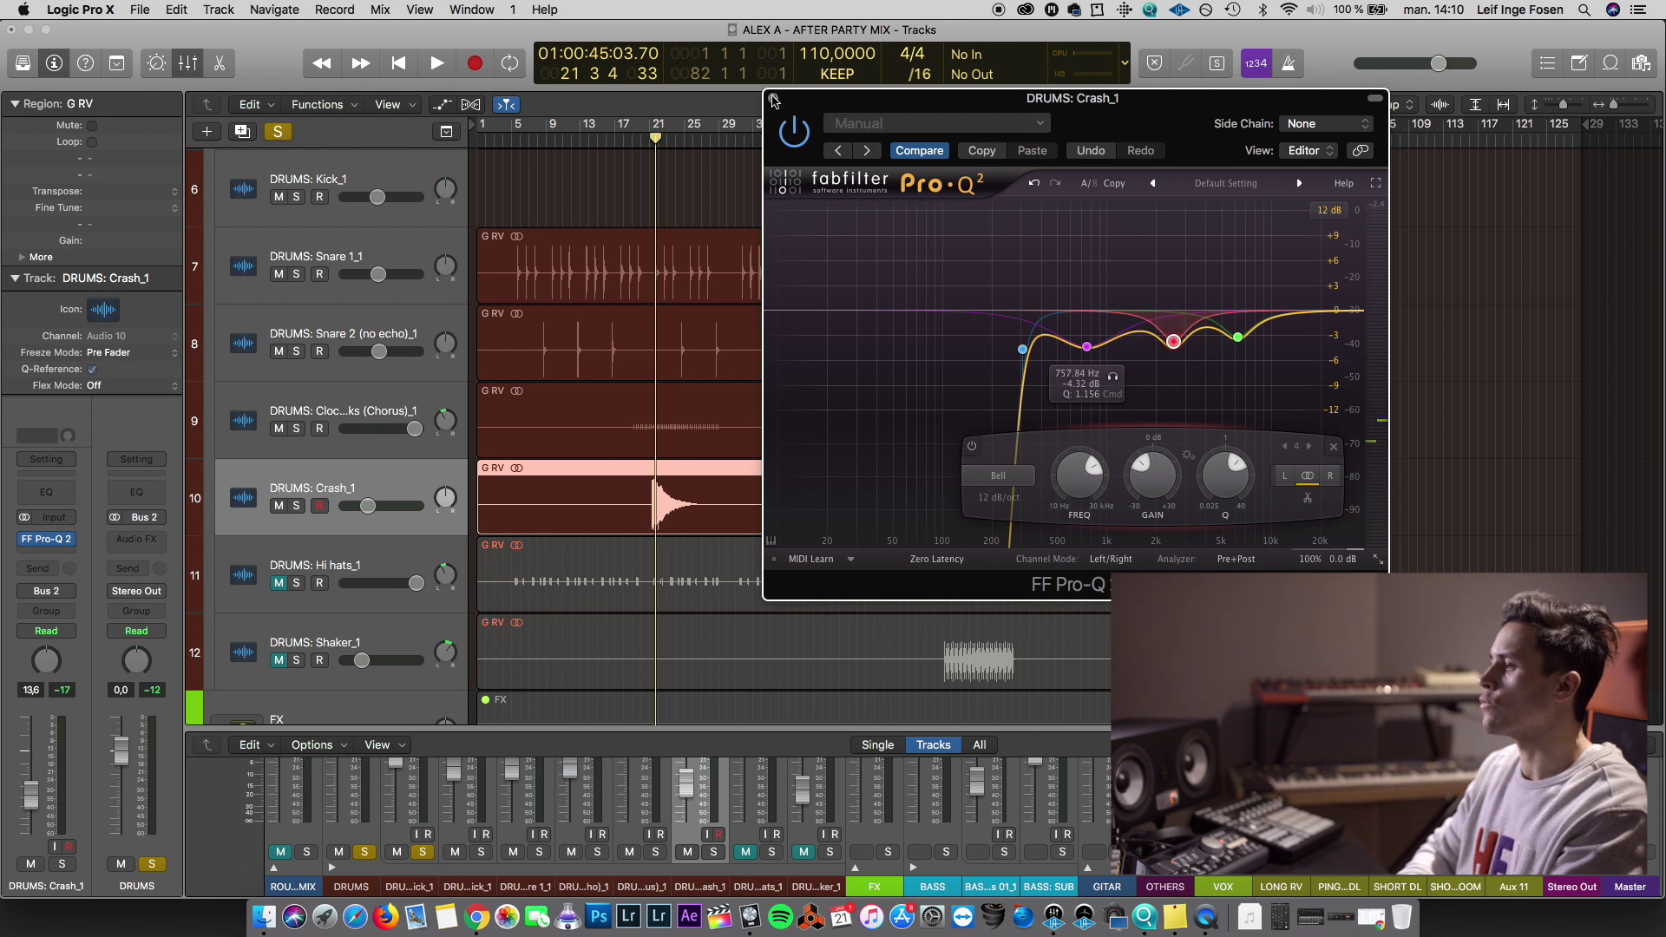
click(774, 100)
Replay the crash from around bar 20 and raise the Crash_1 volume to -9.8 dB
click(652, 136)
key(super+Right)
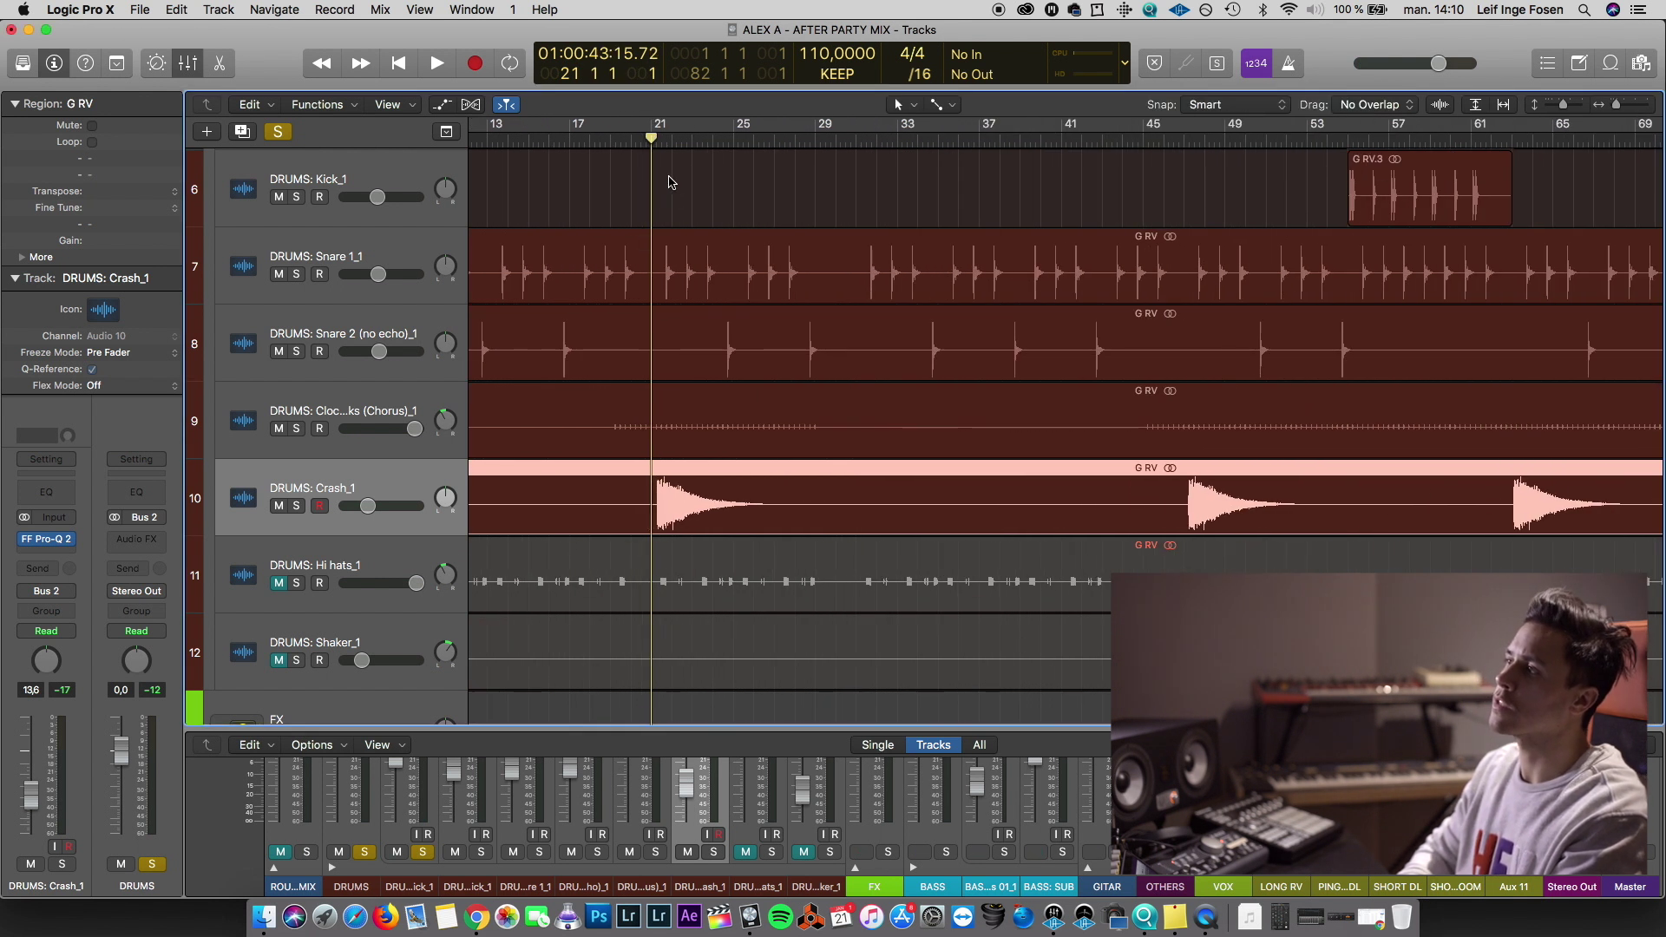
click(589, 138)
click(633, 139)
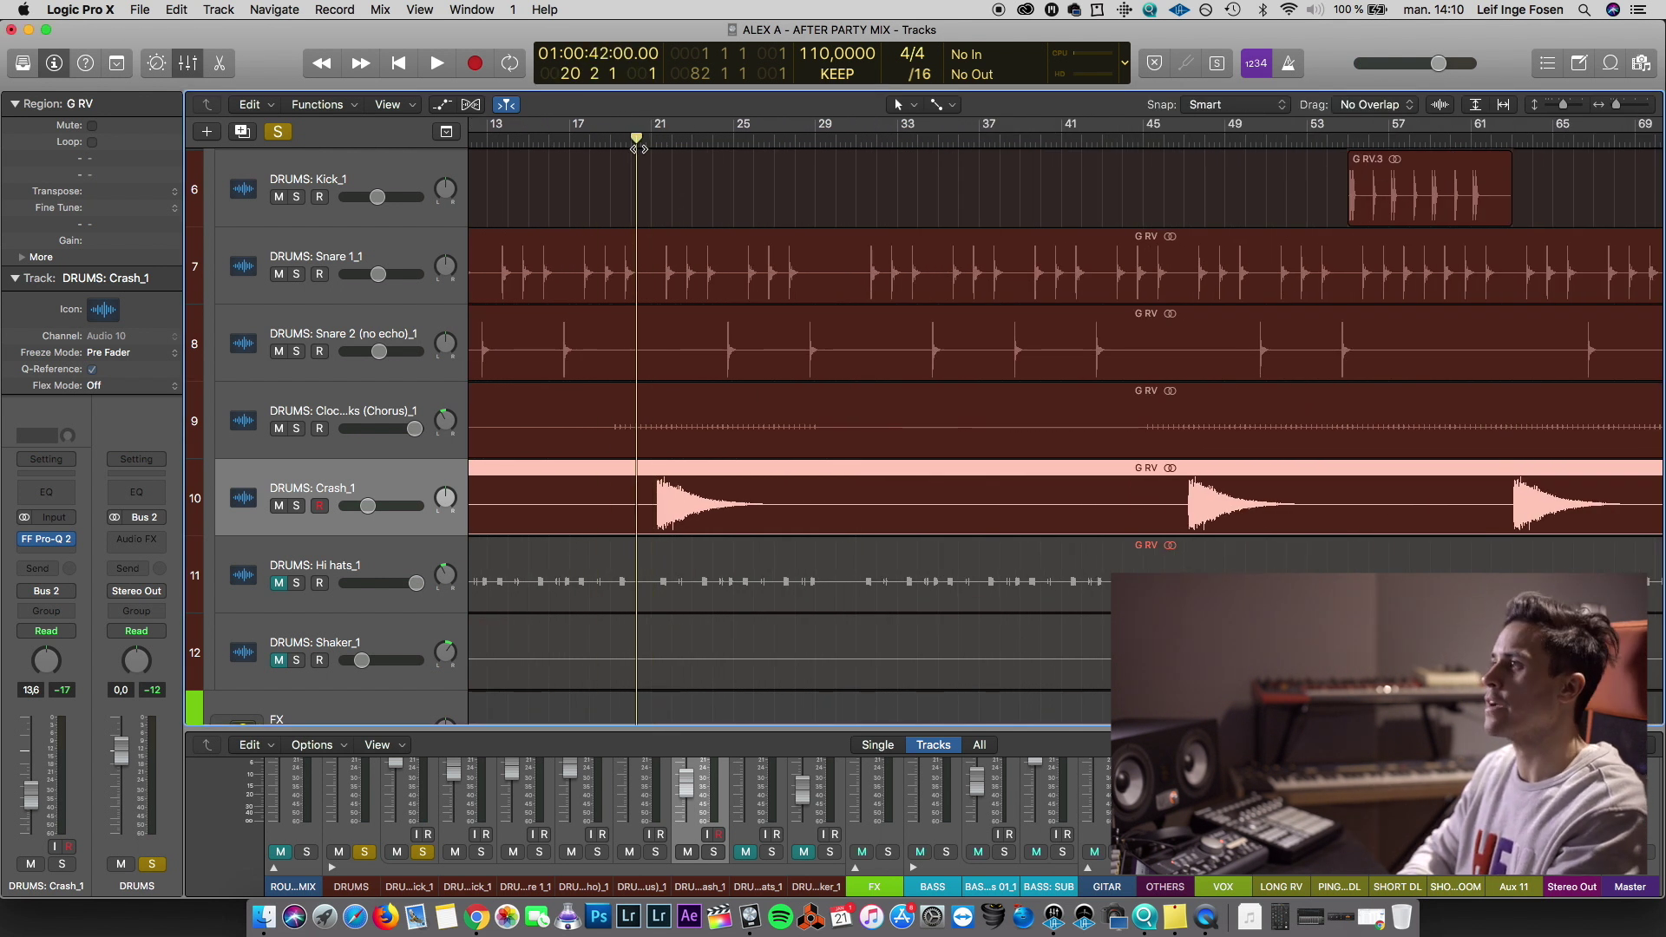
key(space)
drag(372, 511, 375, 505)
key(space)
Add a send from Crash_1 to the LONG RV reverb on Bus 7 at -20.5 dB
click(48, 569)
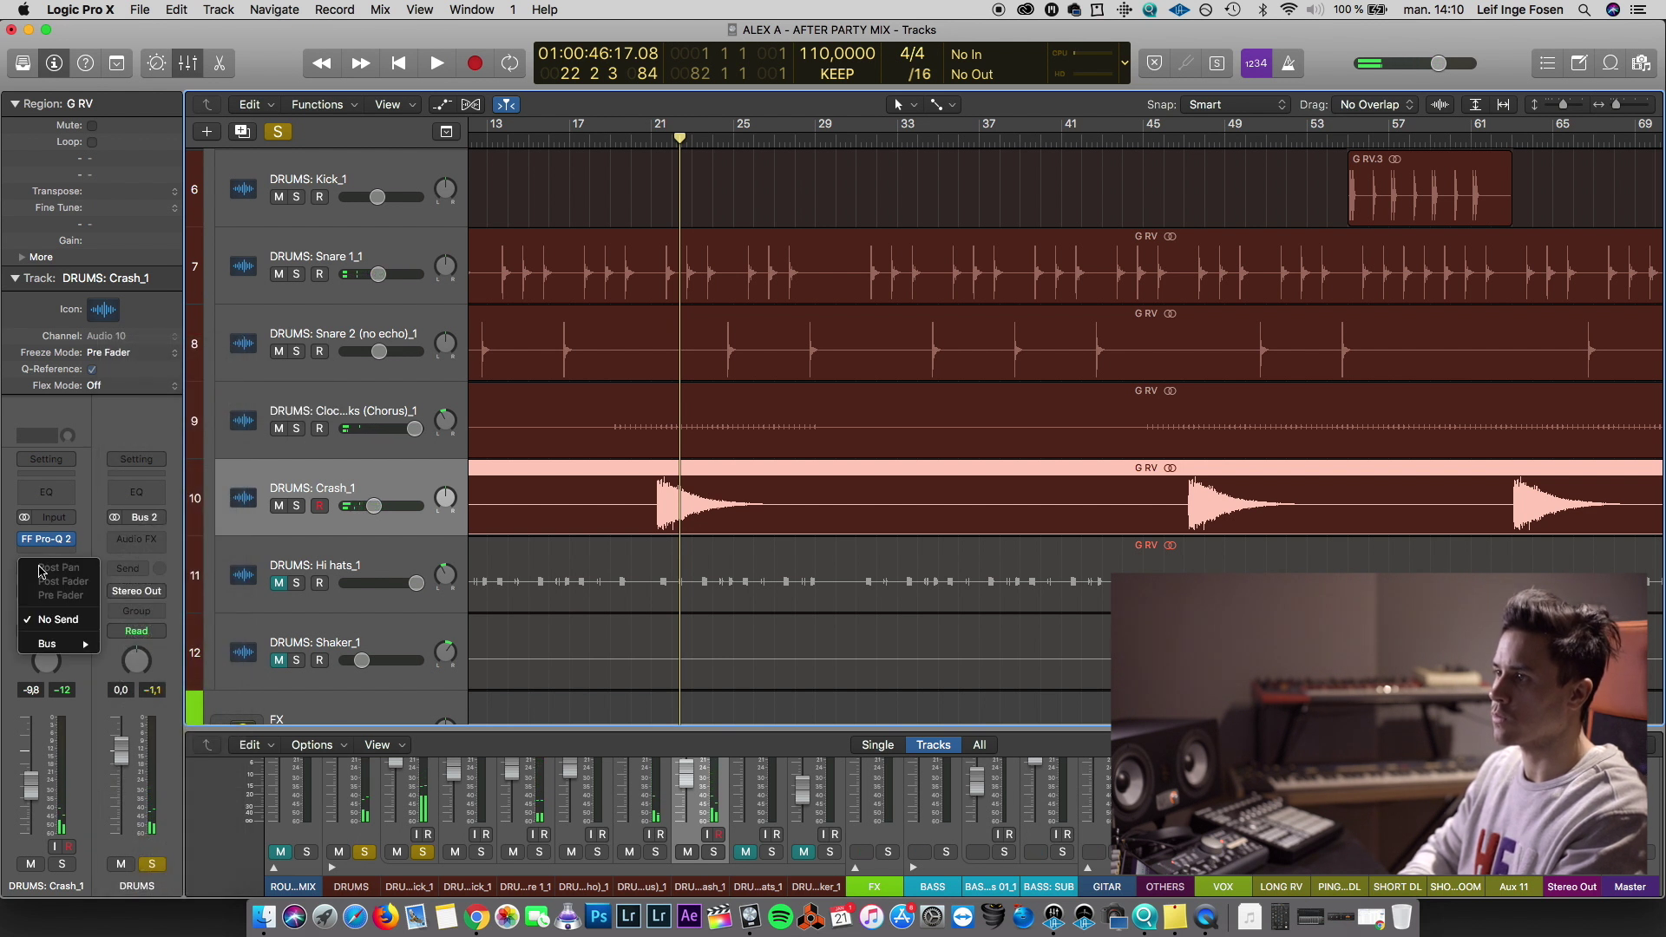
mouse_move(63, 643)
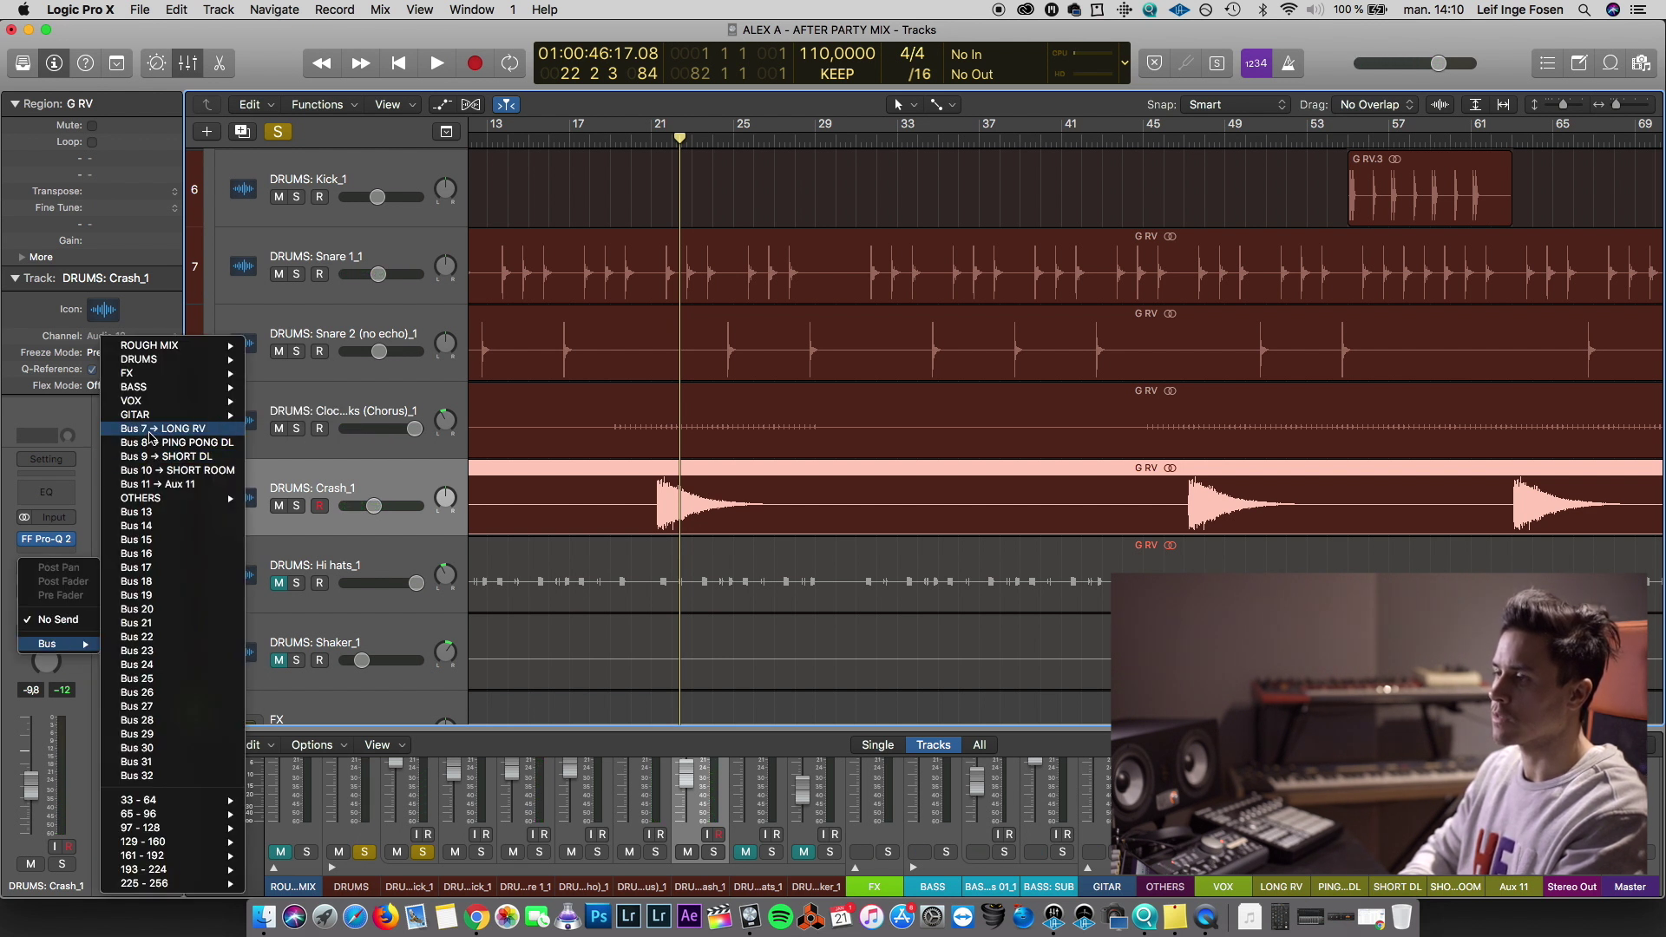
click(148, 434)
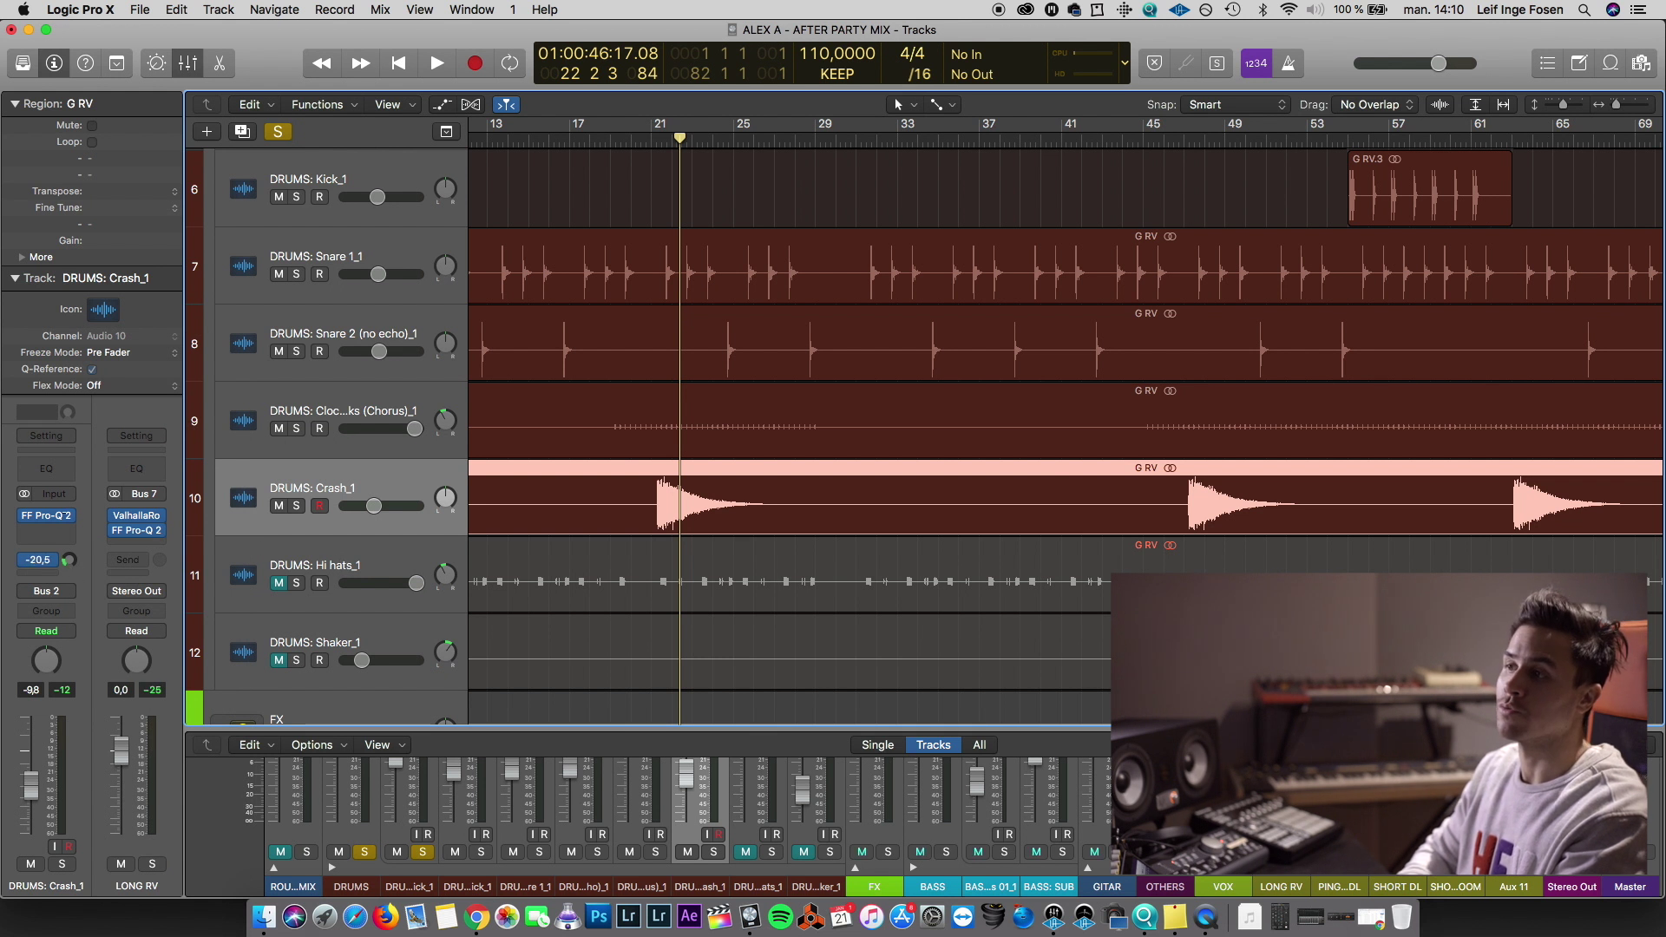
Lower the Crash_1 volume to -13.8 dB and increase its Bus 7 send during playback
key(comma)
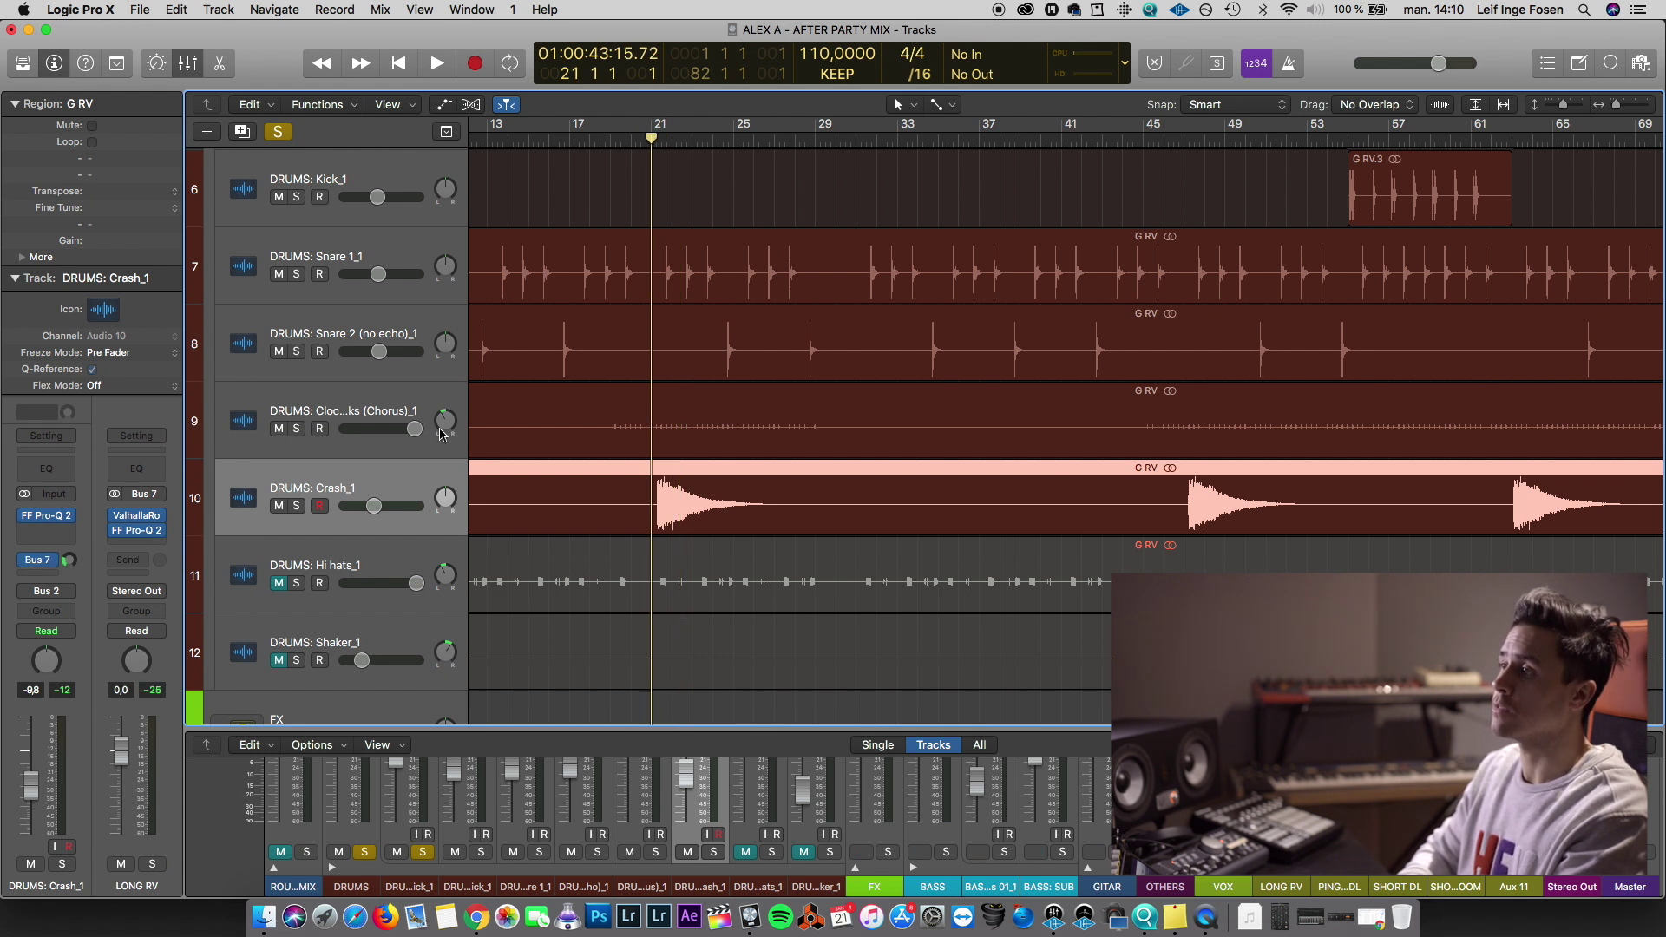
drag(379, 508, 362, 509)
key(space)
drag(71, 570, 70, 548)
key(space)
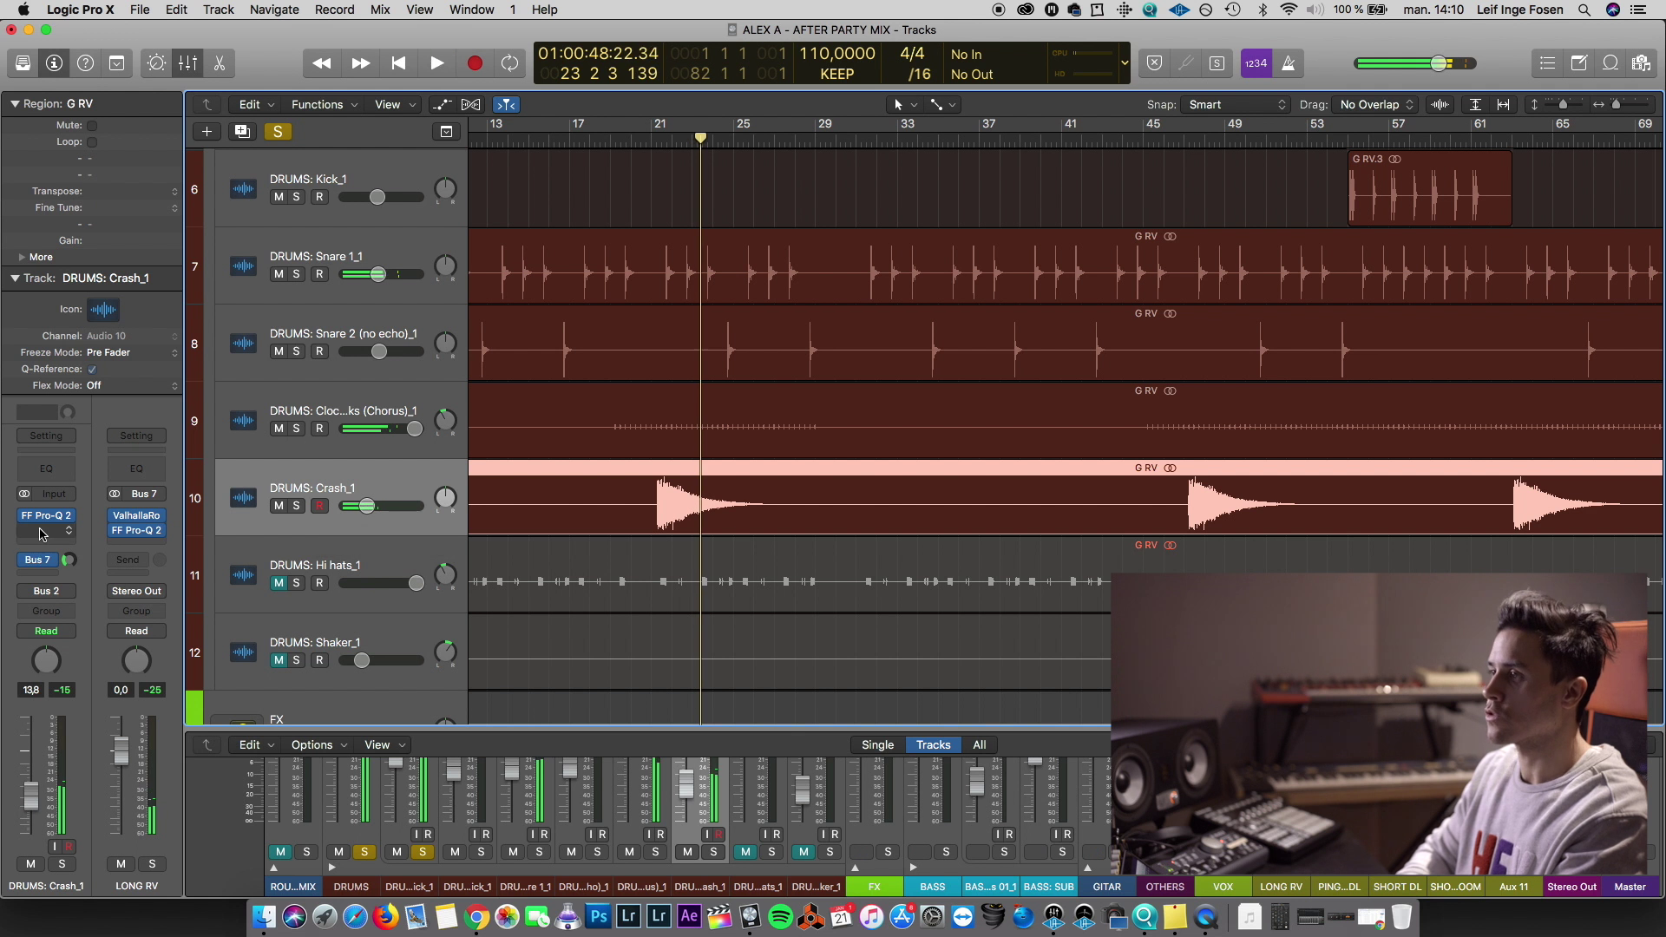
Insert FF Pro-MB after the crash EQ and add a compression band around 6.5 kHz at about -2.9 dB
click(46, 529)
mouse_move(100, 578)
click(251, 579)
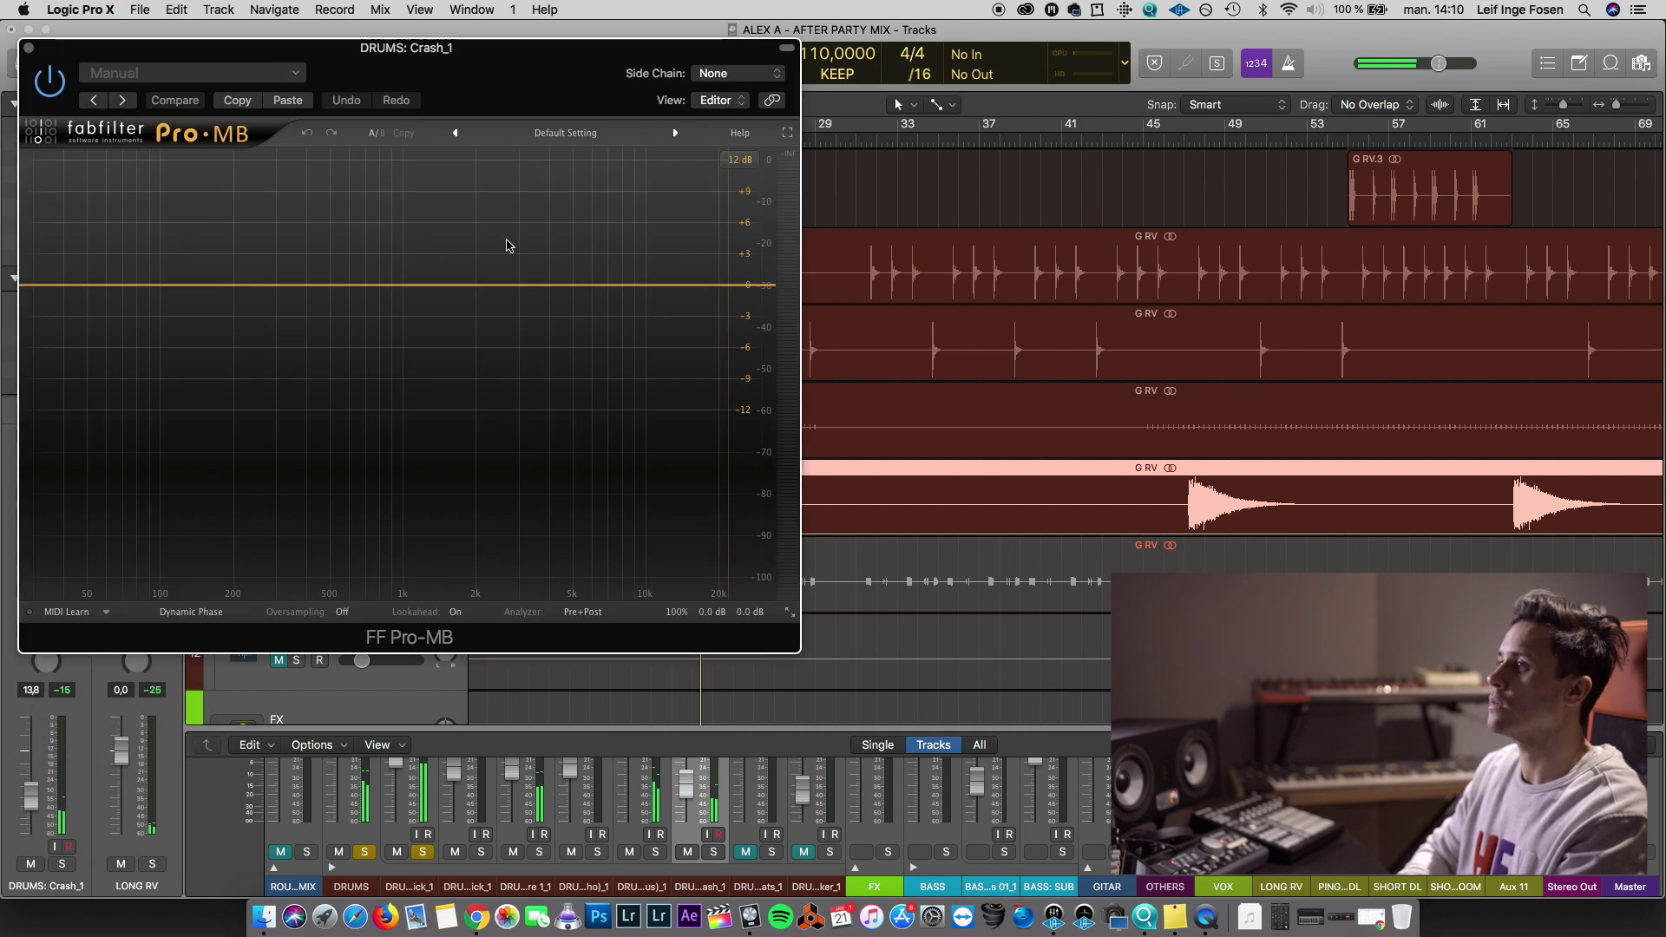
drag(511, 286, 510, 315)
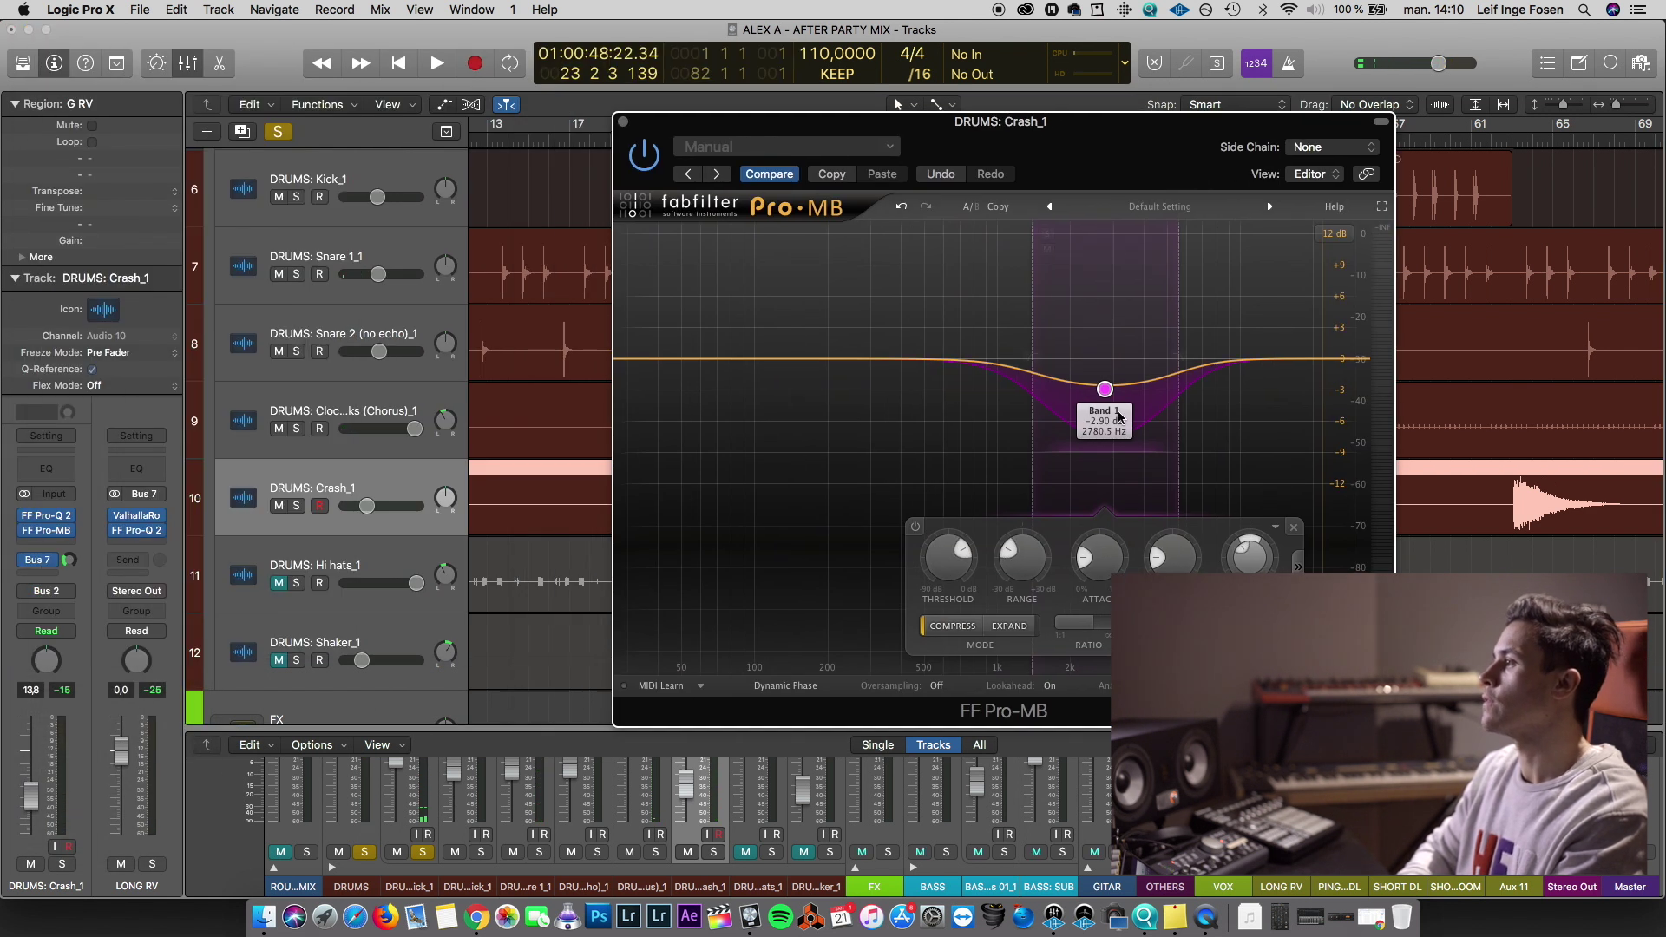
drag(1131, 395, 1220, 395)
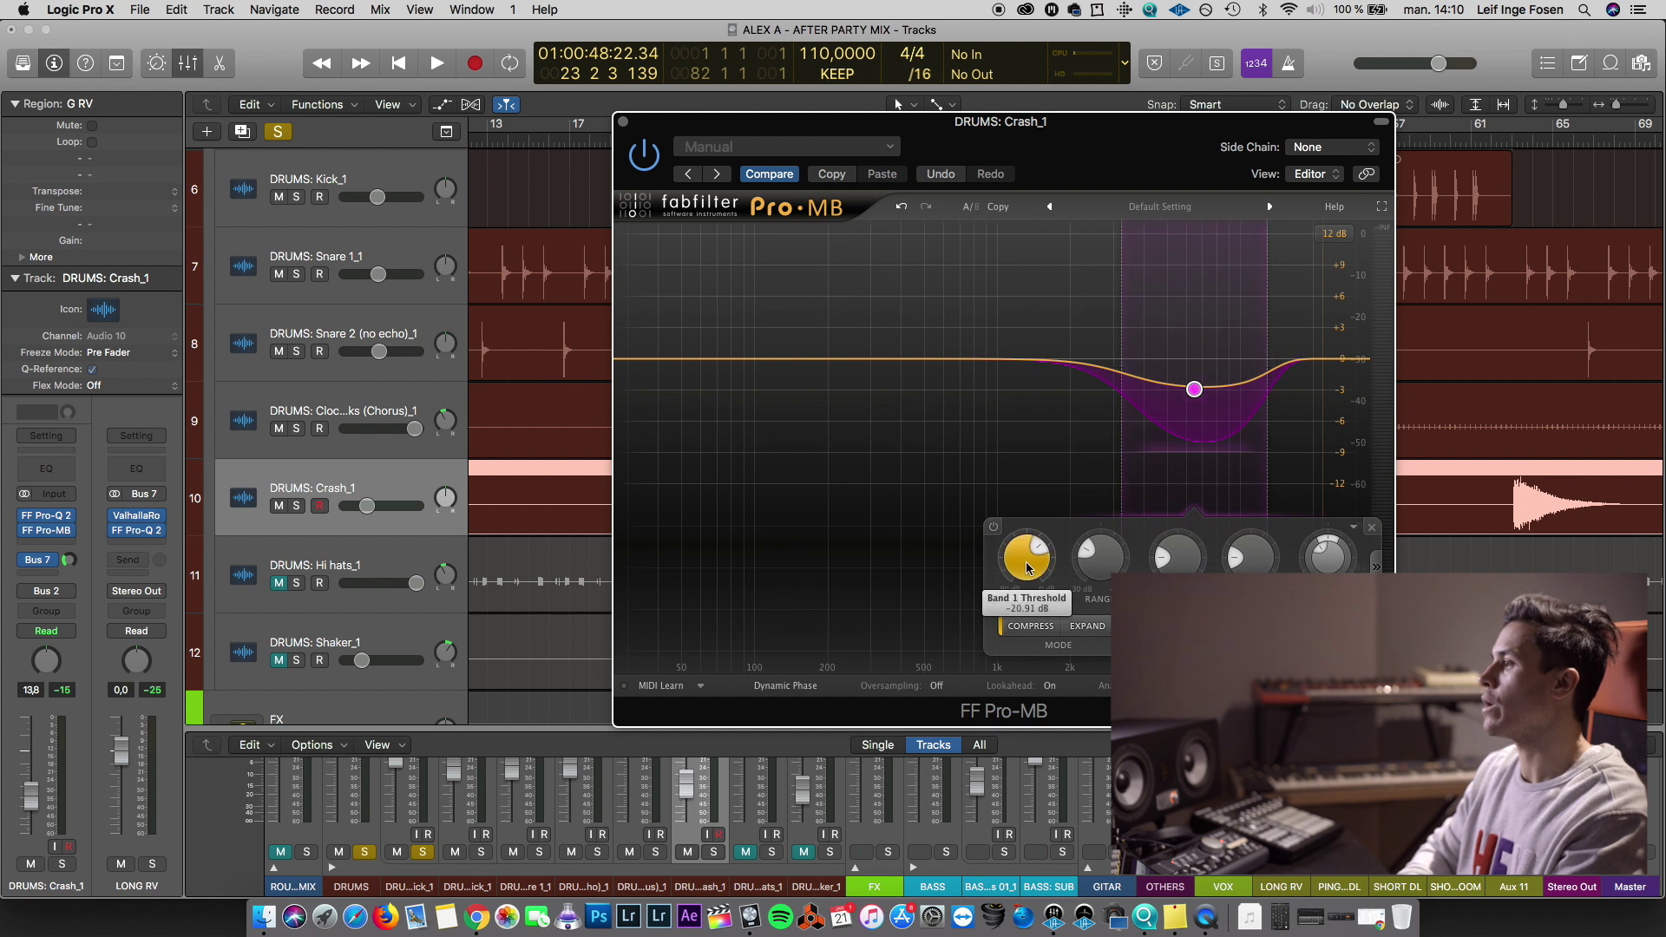
click(622, 119)
Replay the crash from bar 21 and bring the Crash_1 volume back up to -9.8 dB
click(660, 139)
key(space)
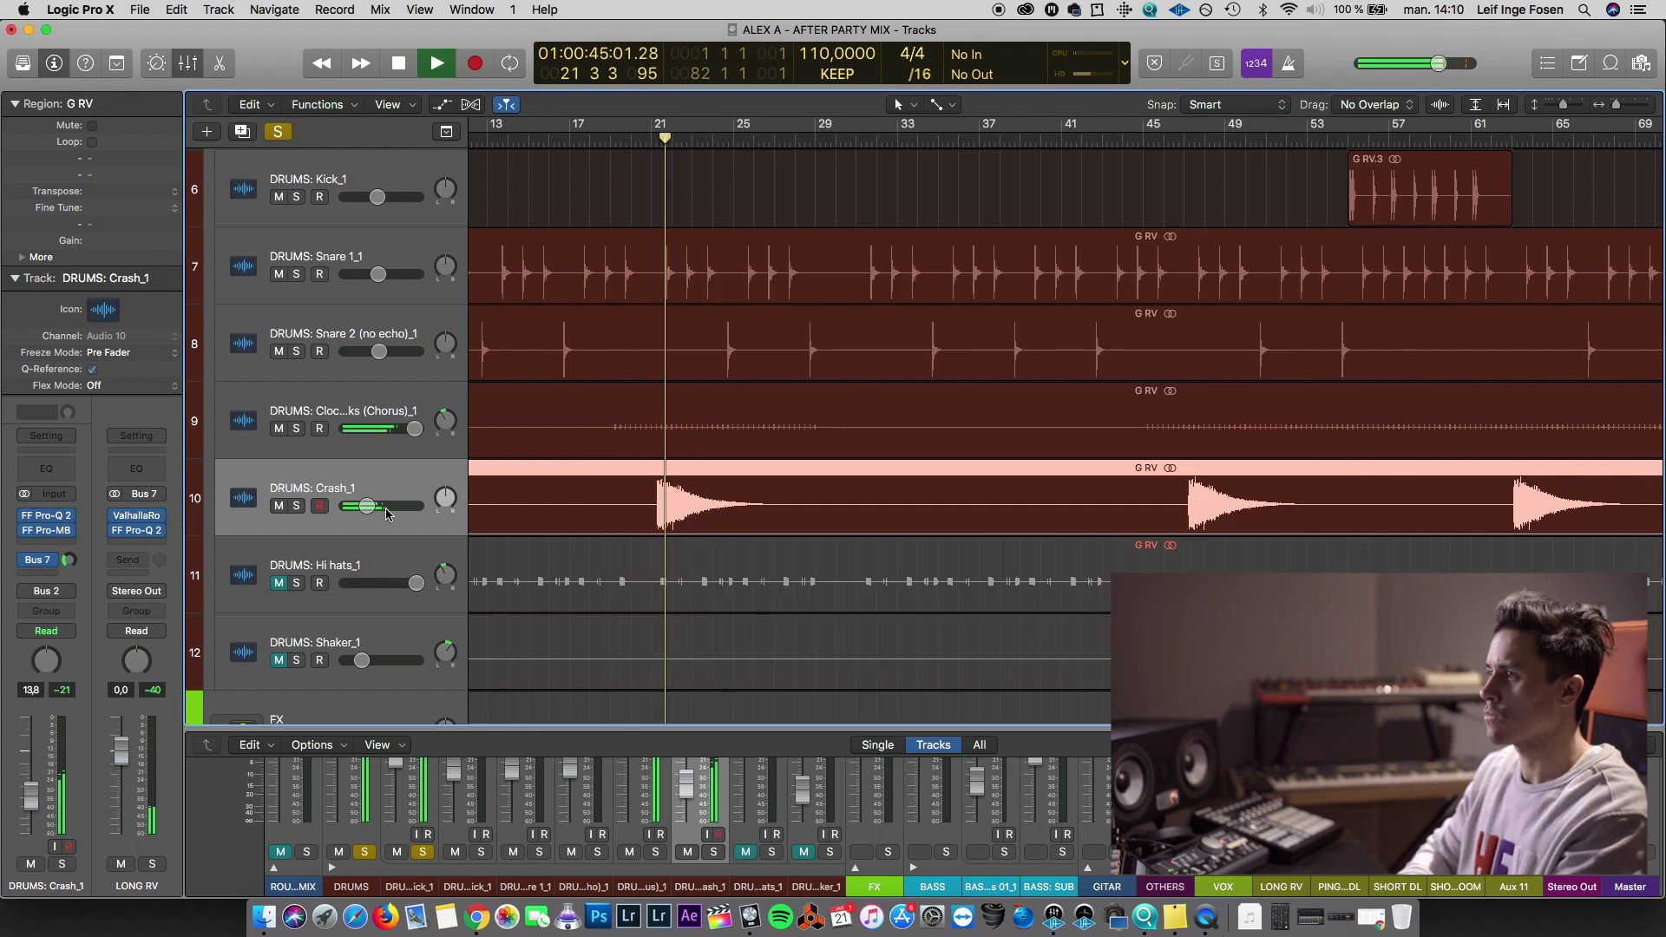
drag(367, 505, 373, 506)
key(space)
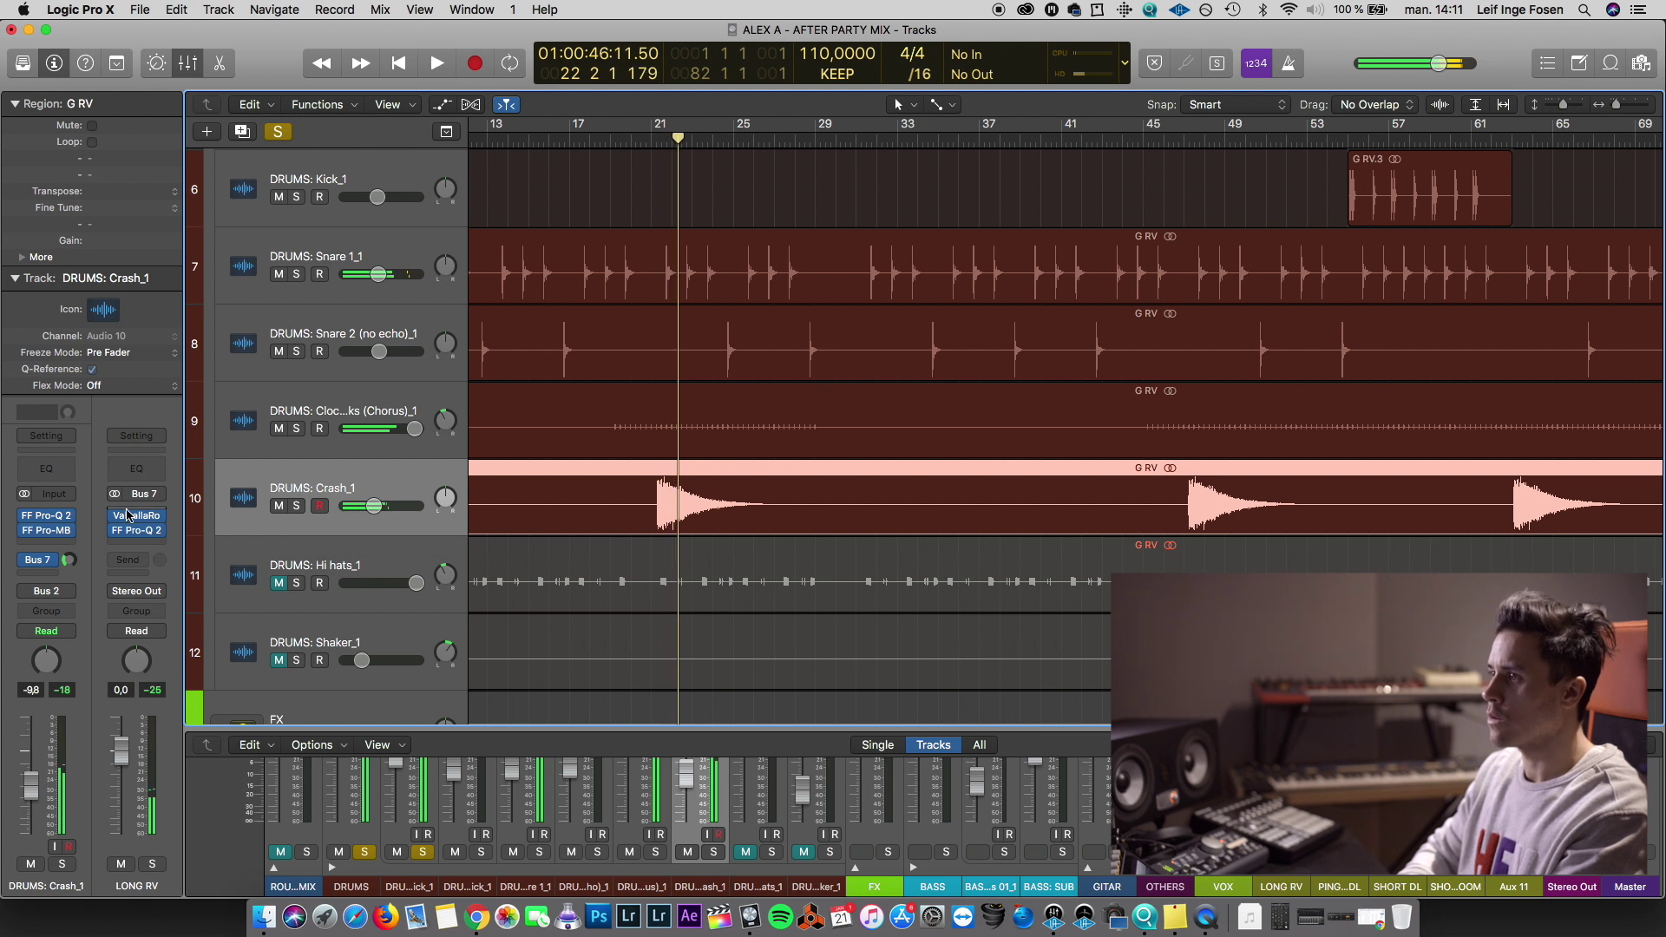
Find the crash's harsh resonance with a narrow boost near 5.3 kHz in Pro-Q 2 and cut that band to -5.90 dB
click(46, 519)
drag(1146, 316, 1225, 208)
scroll(1212, 286, up, 5)
click(657, 138)
key(space)
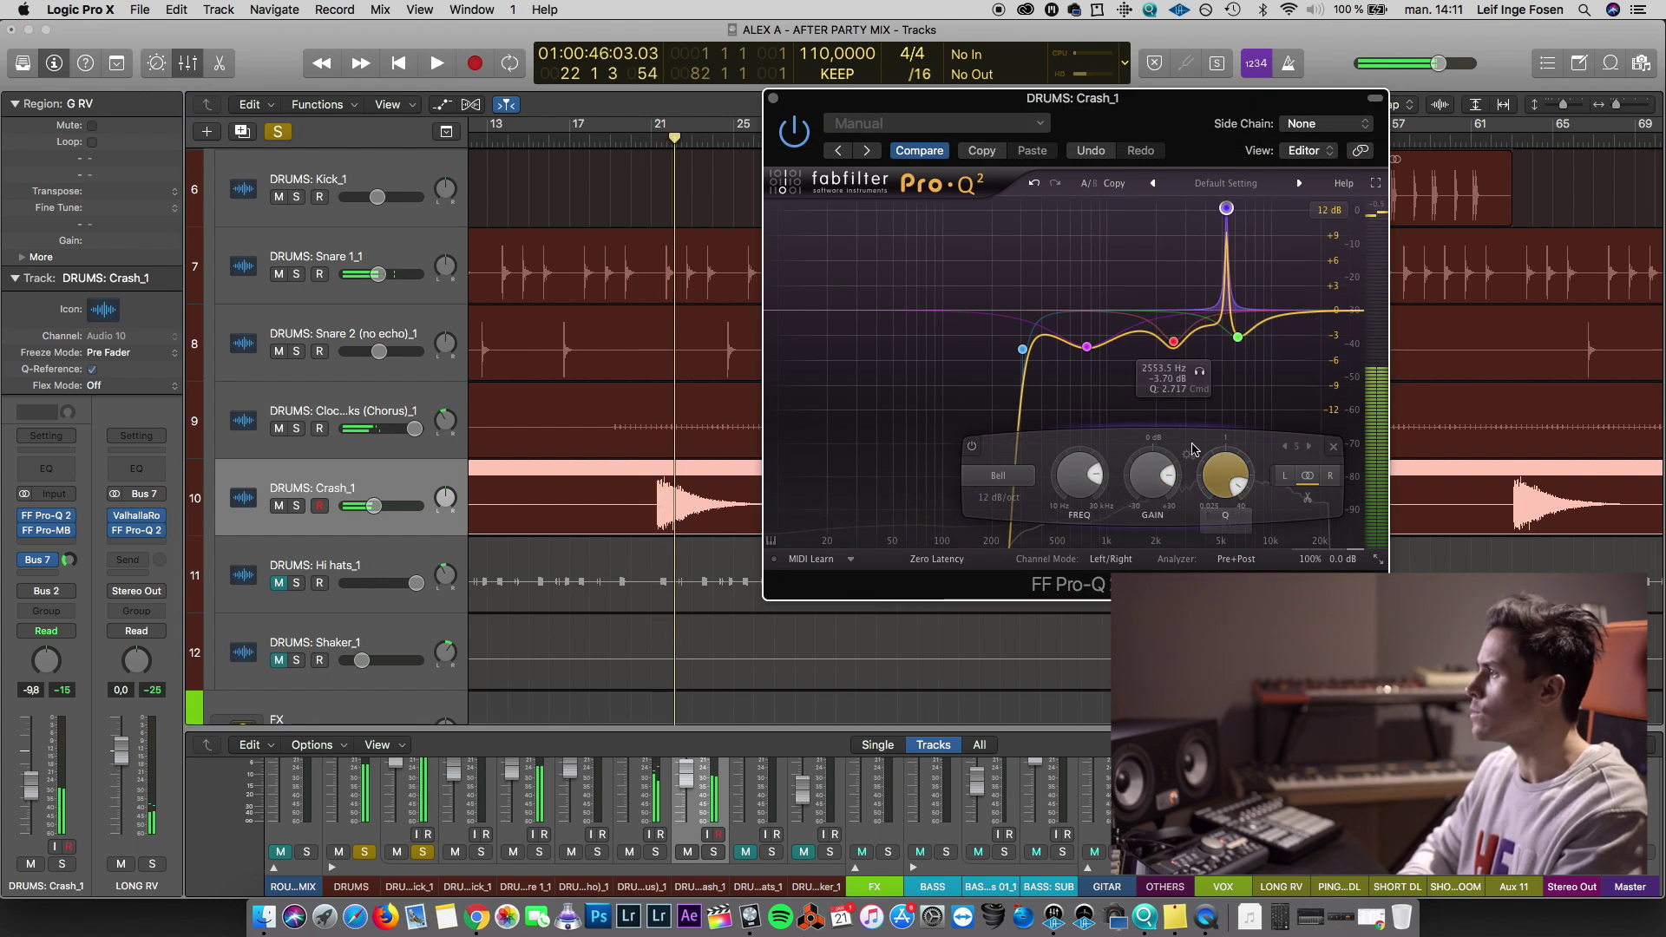
drag(1152, 475, 1159, 565)
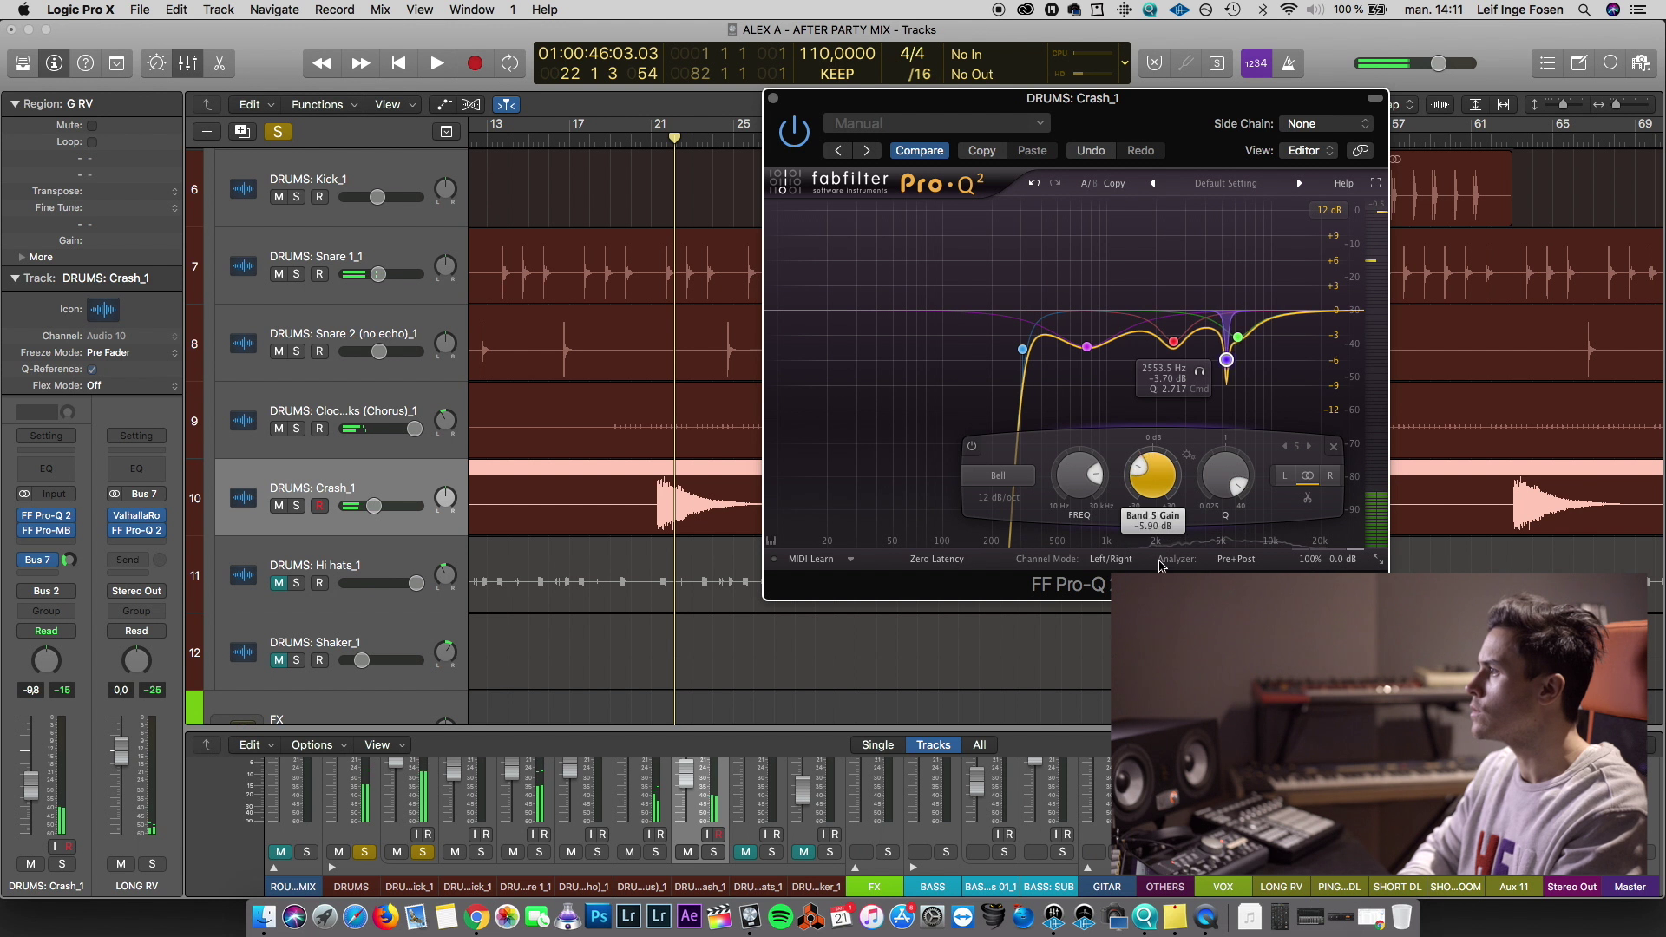
click(773, 101)
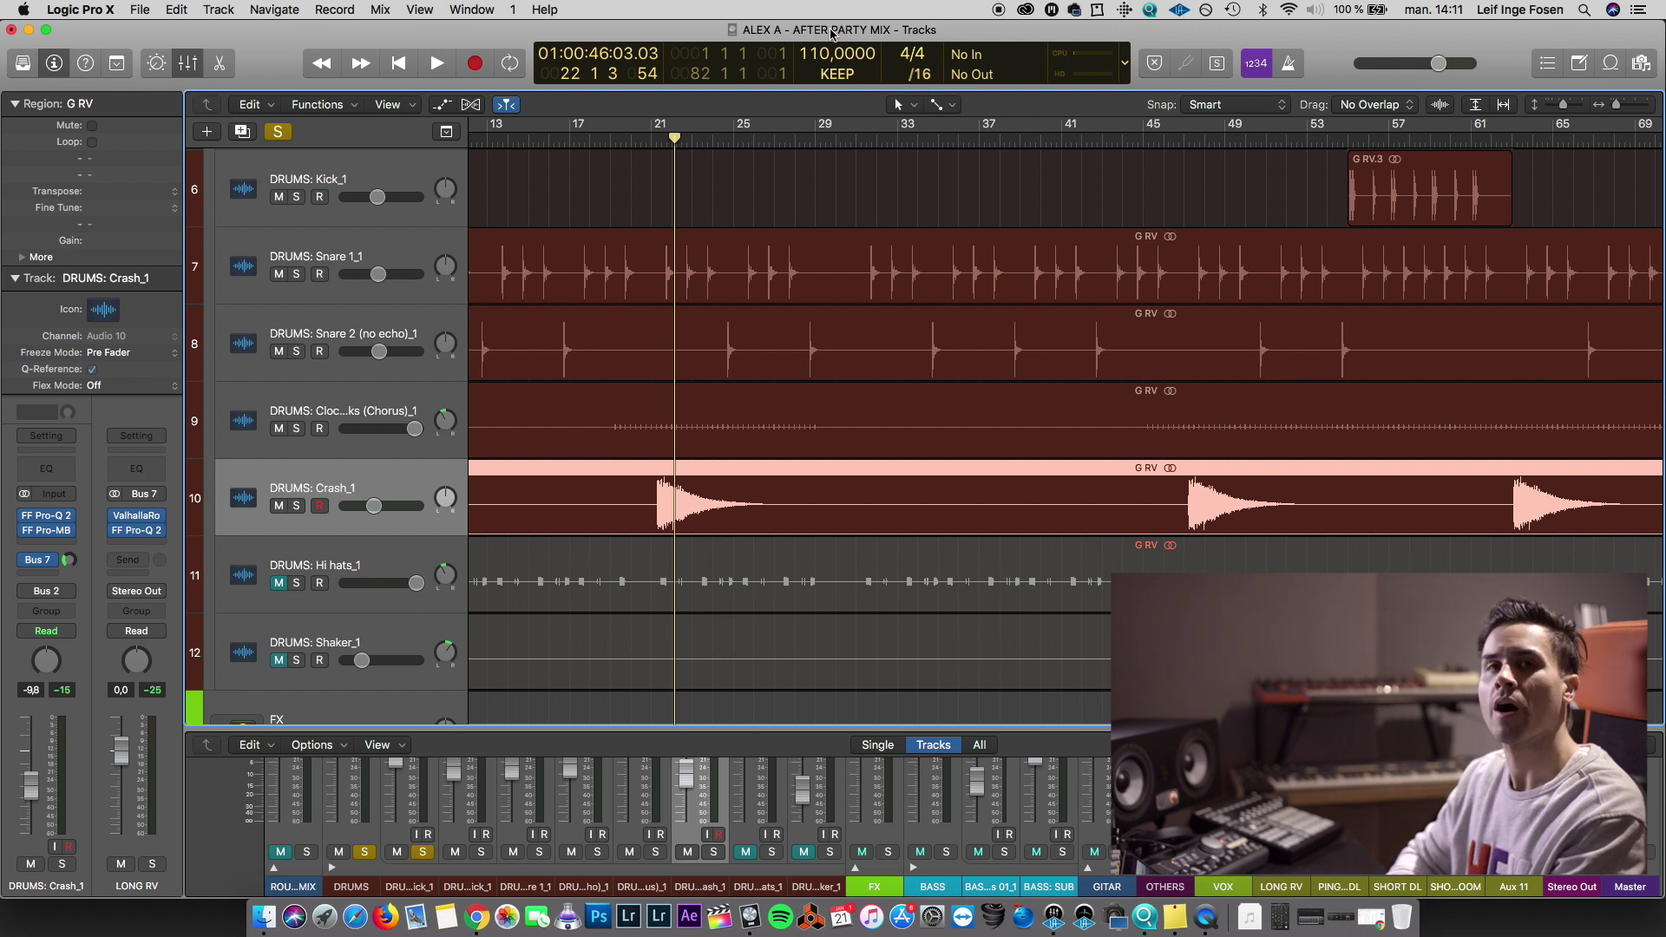
Turn off all solos, unmute and select the Hi hats_1 track, and place the playhead at bar 5
click(269, 134)
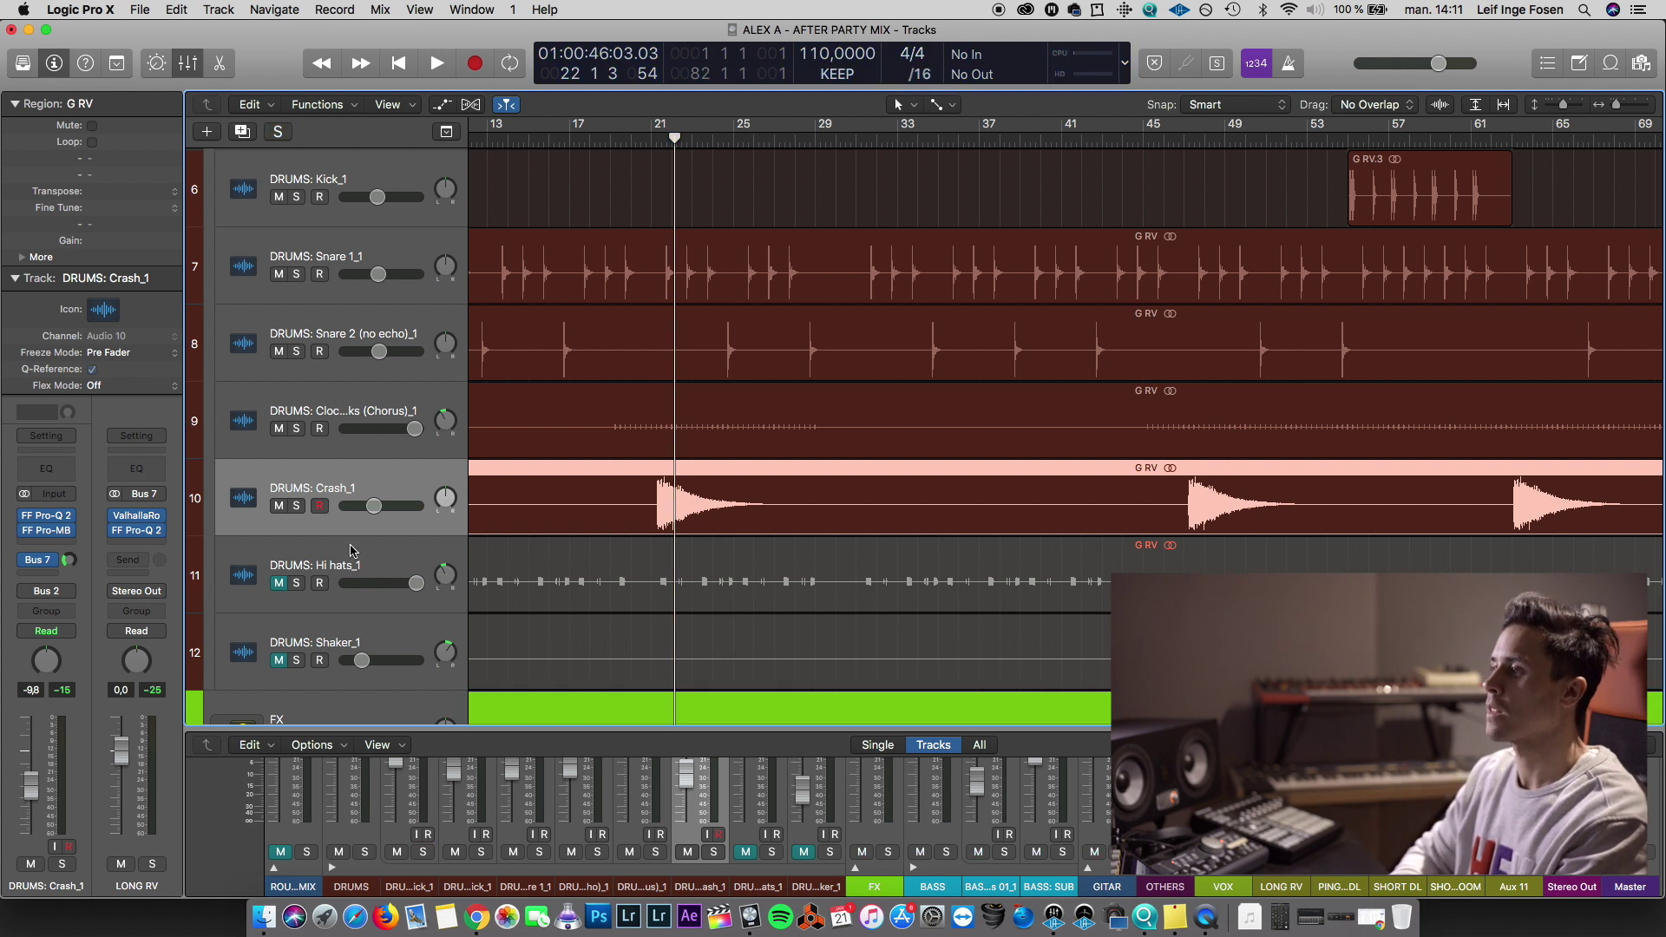
click(278, 583)
scroll(653, 247, down, 5)
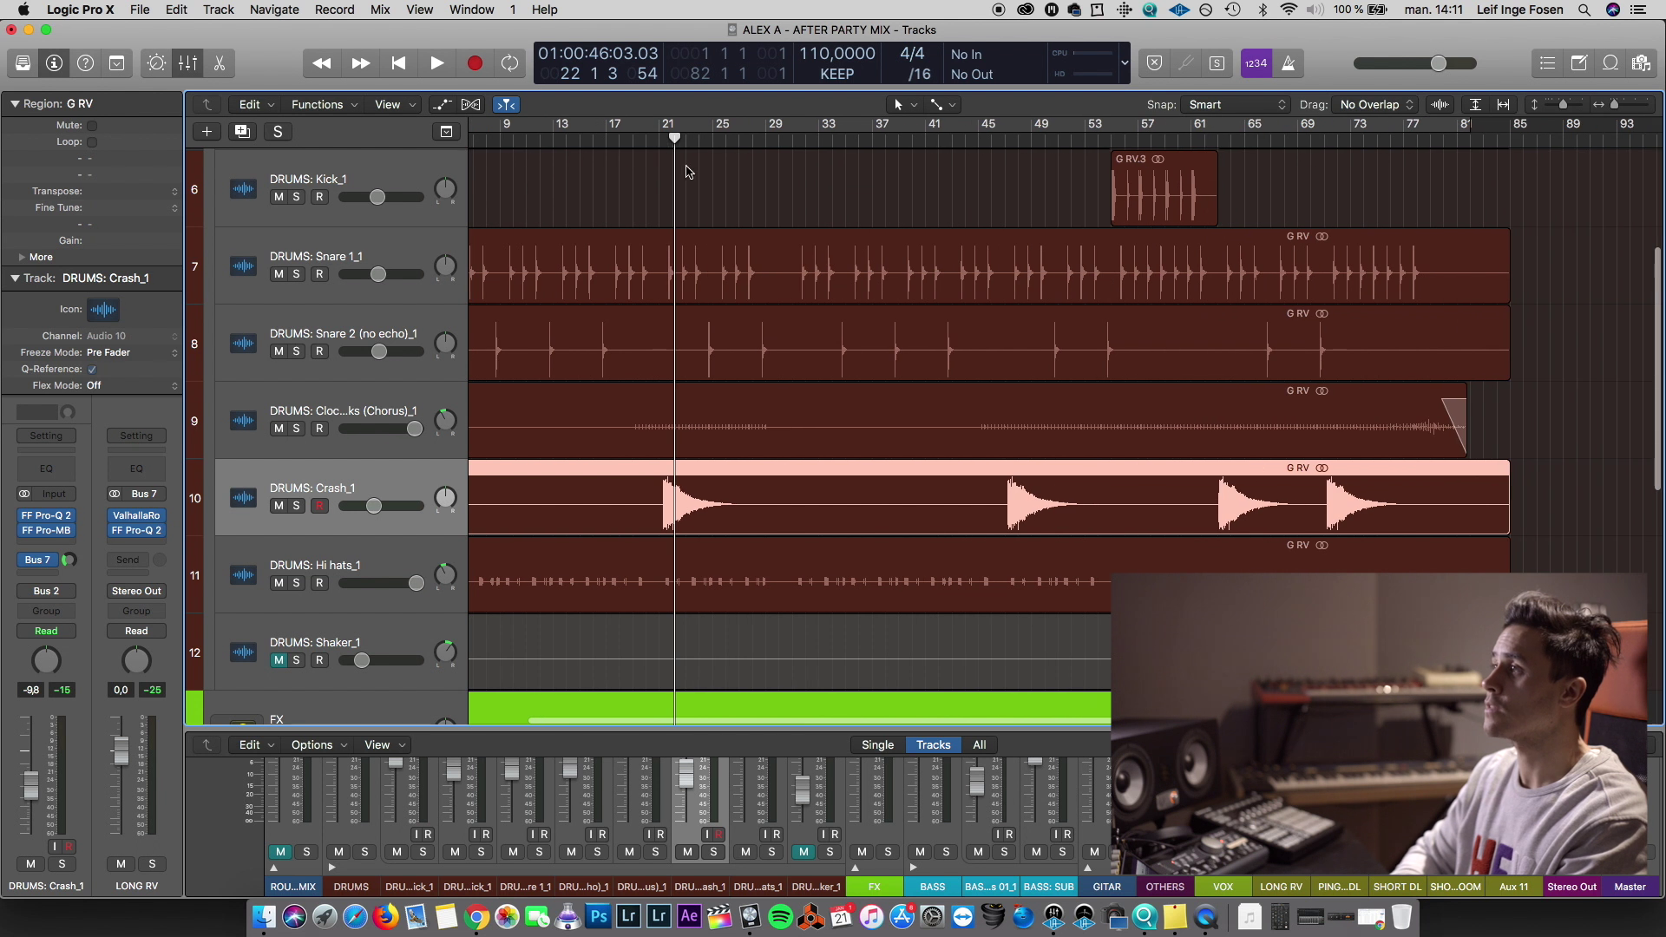
drag(584, 140, 535, 140)
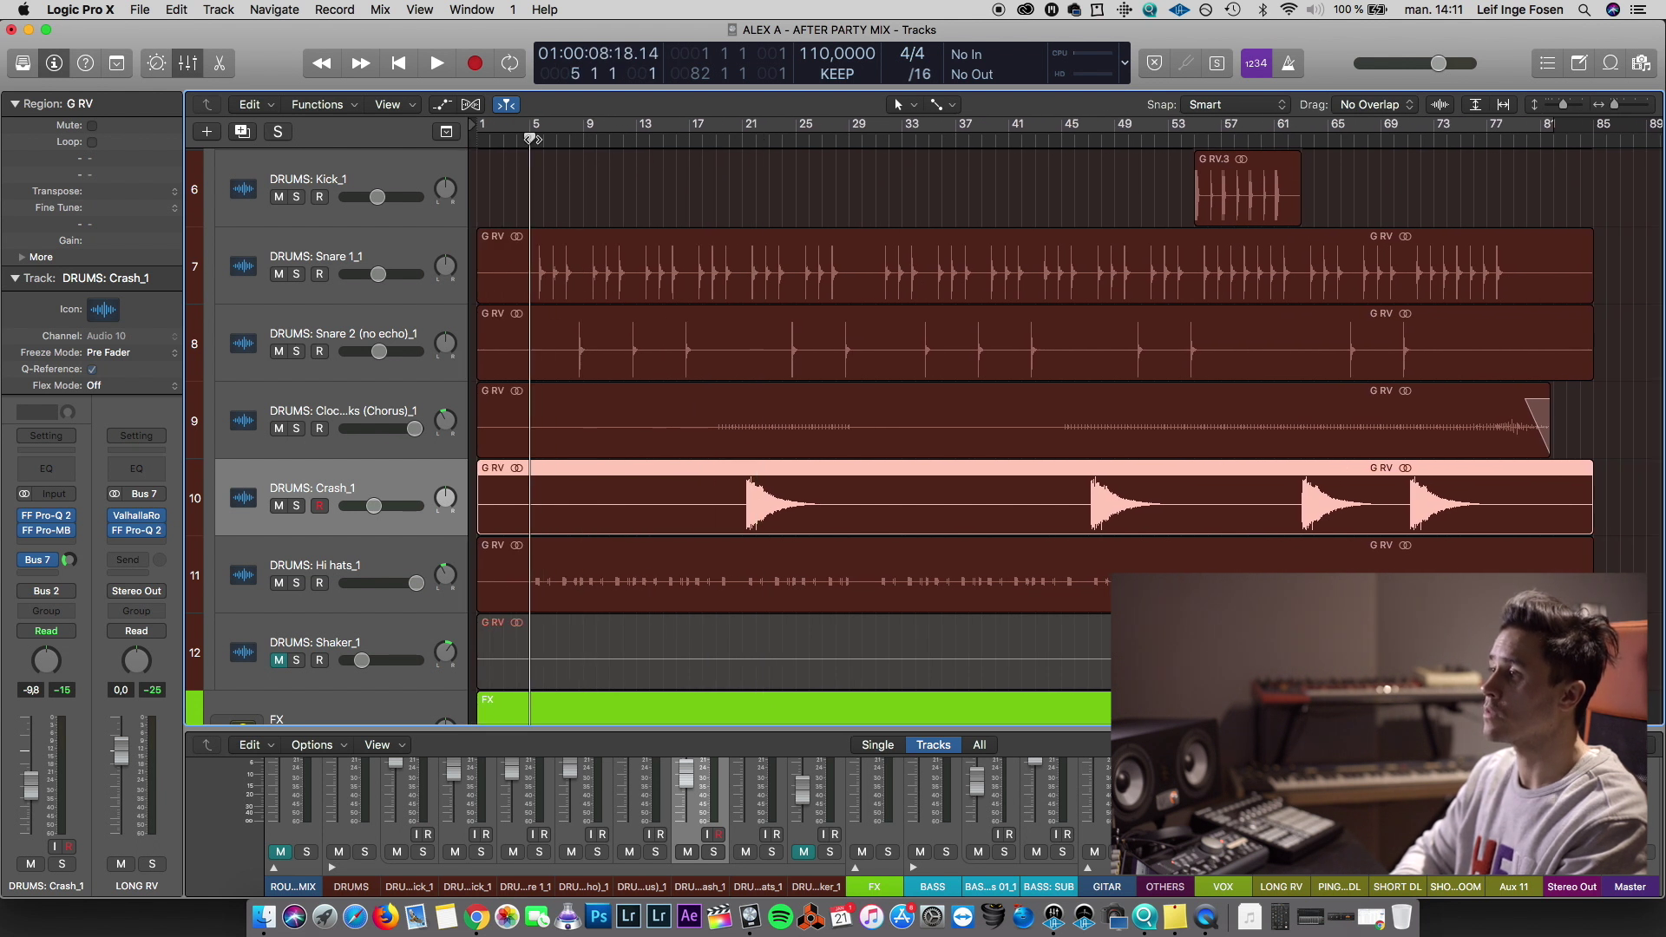
key(Down)
key(Up)
key(Down)
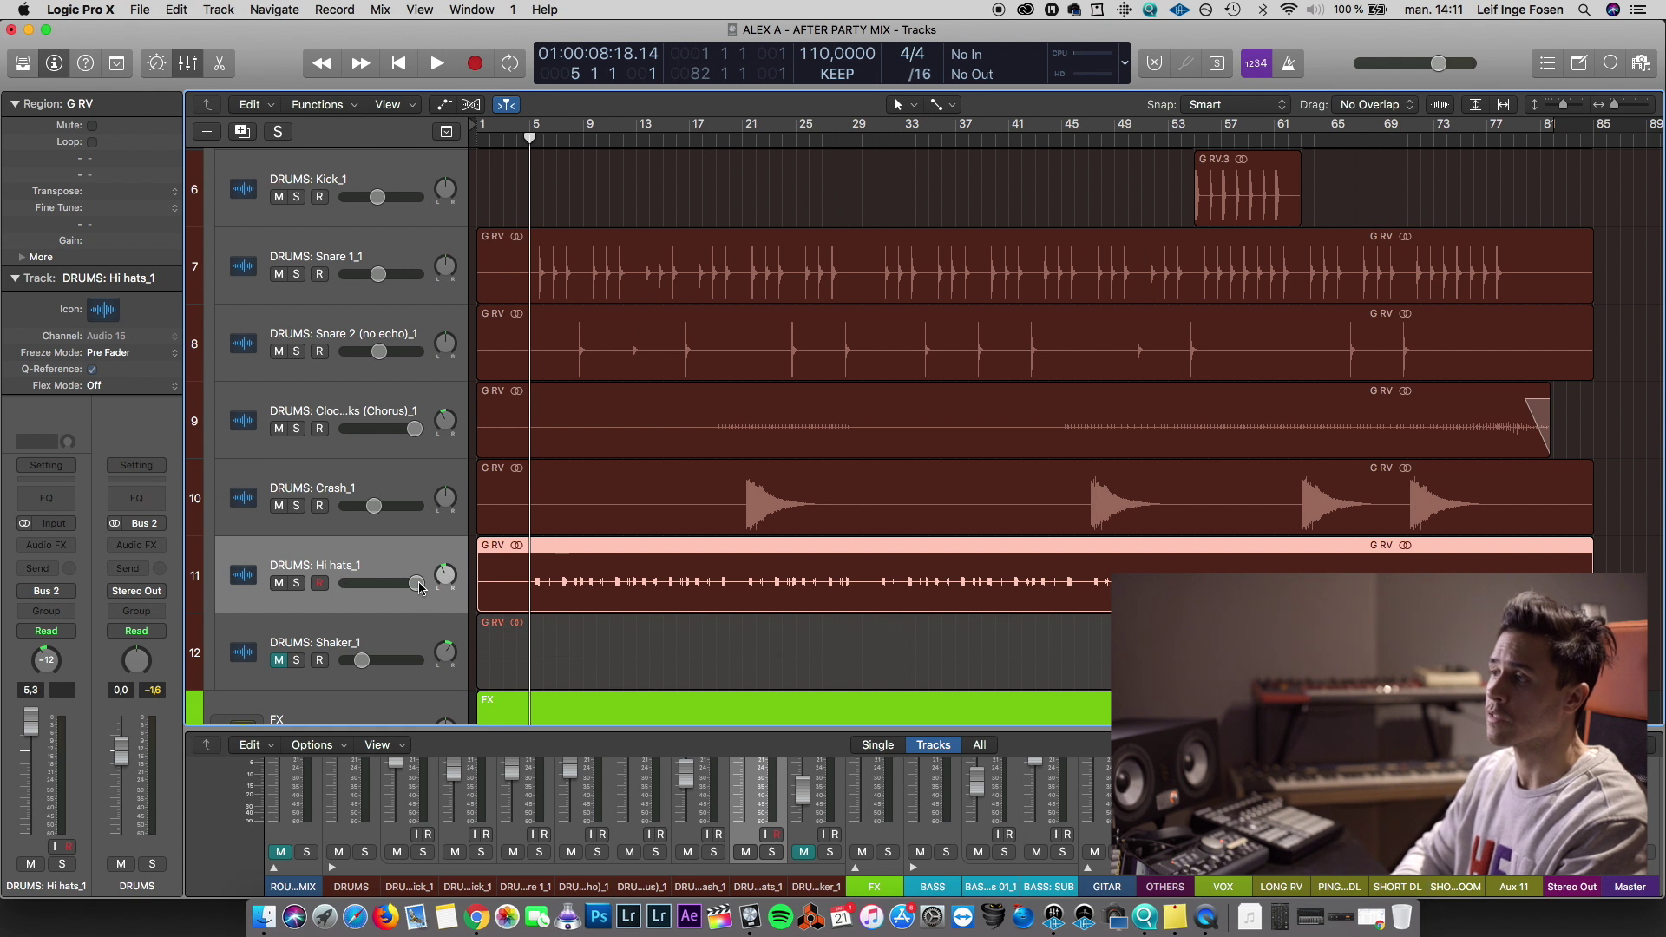
Play the hi-hats from bar 5, solo the DRUMS stack and the first Kick_1 channel, and stop playback
key(space)
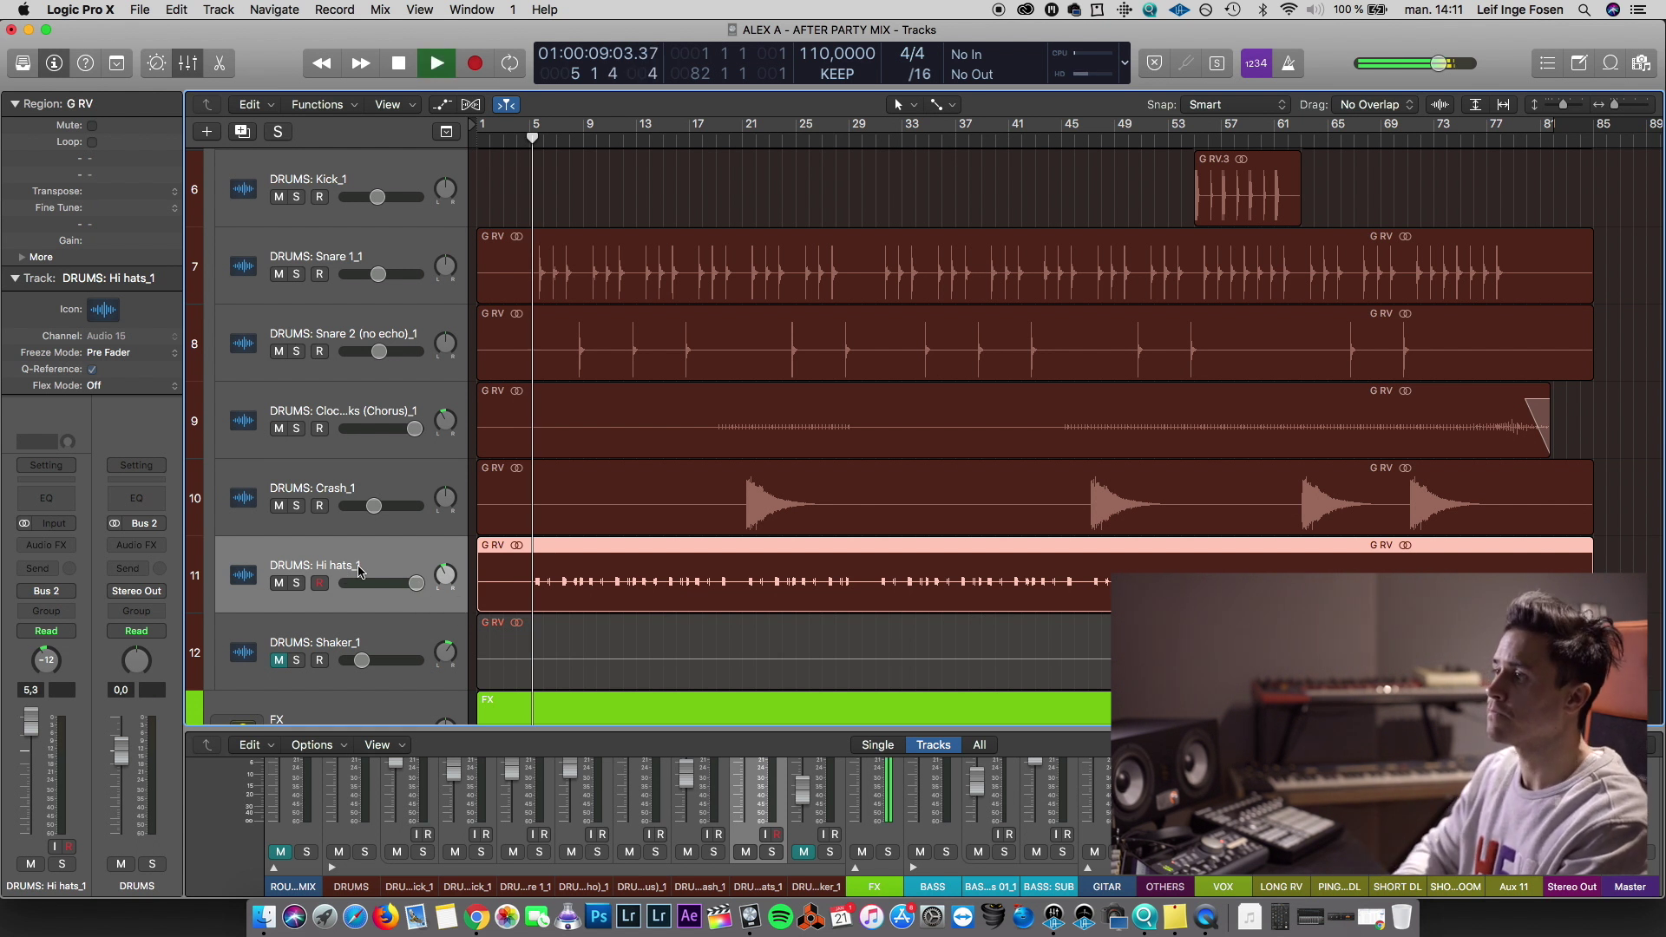
scroll(301, 299, up, 4)
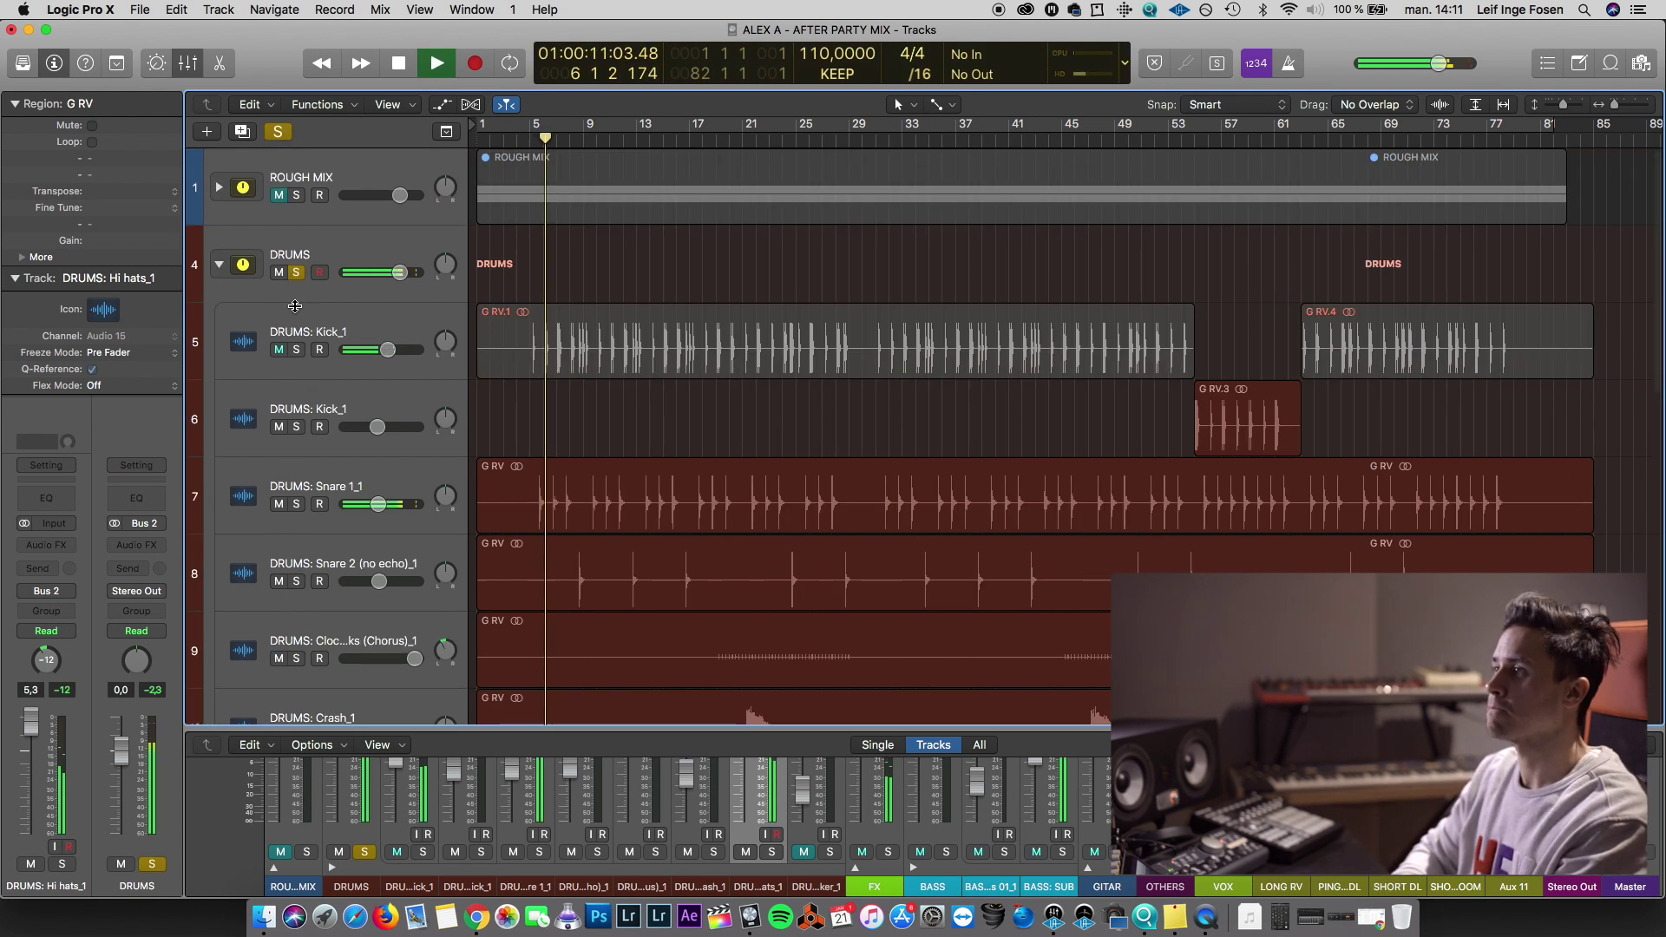
scroll(301, 299, down, 10)
scroll(302, 353, up, 3)
key(s)
scroll(301, 353, up, 4)
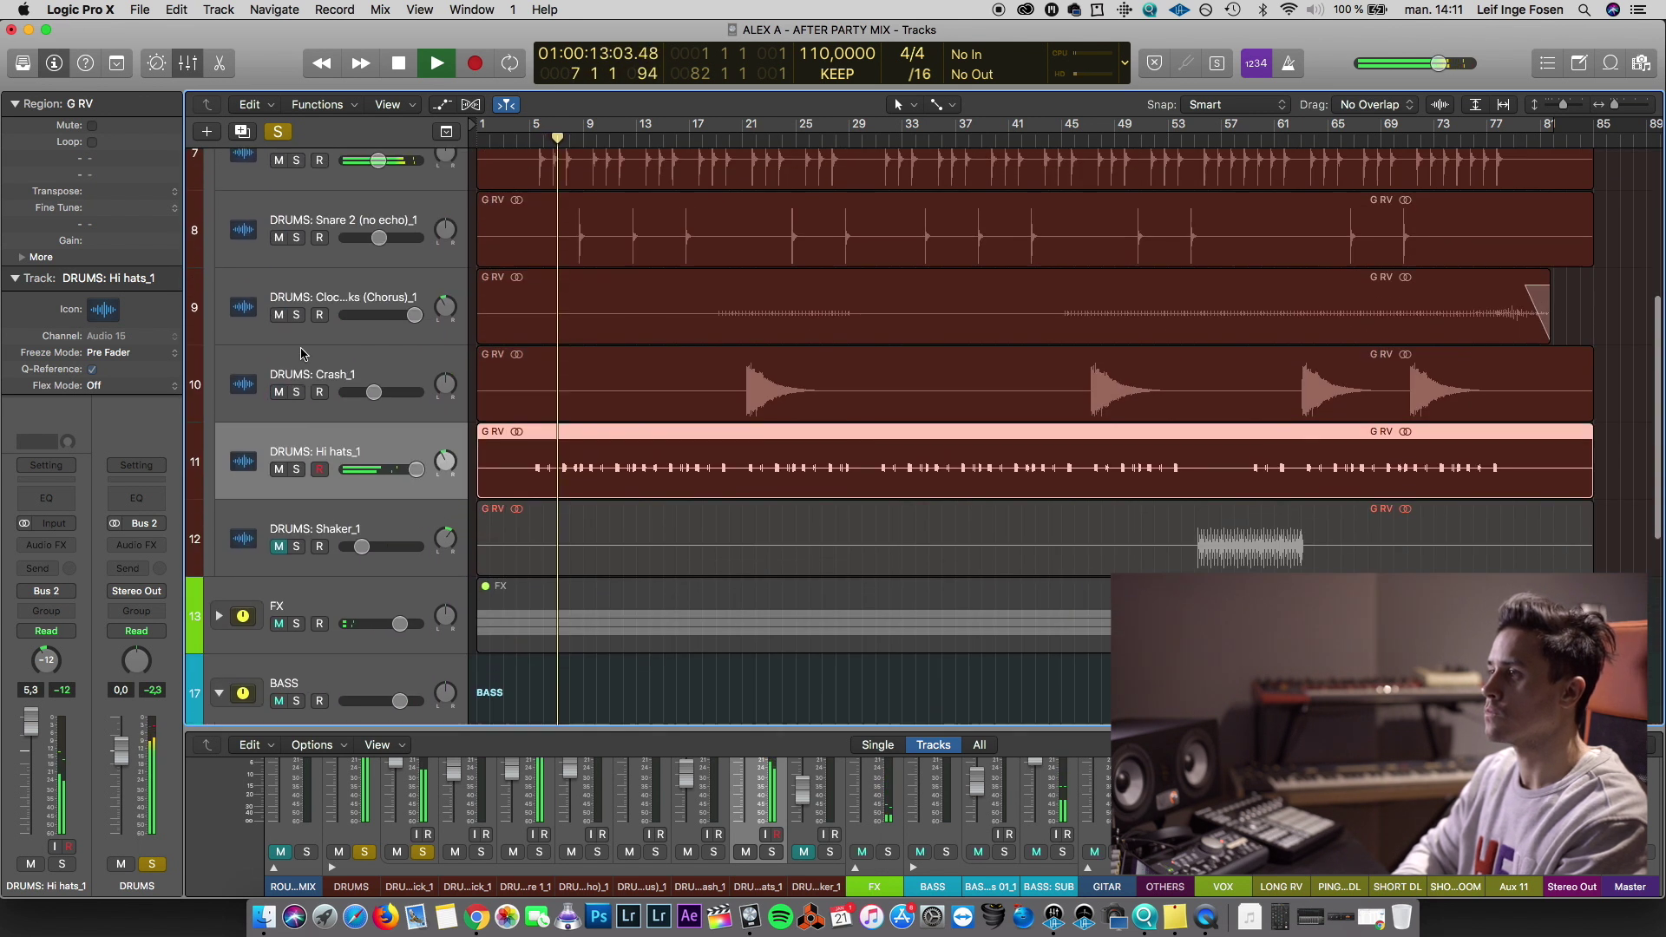
key(space)
Insert FF Pro-Q 2 on Hi hats_1 and create a 72 dB/oct low cut at about 180 Hz
click(45, 545)
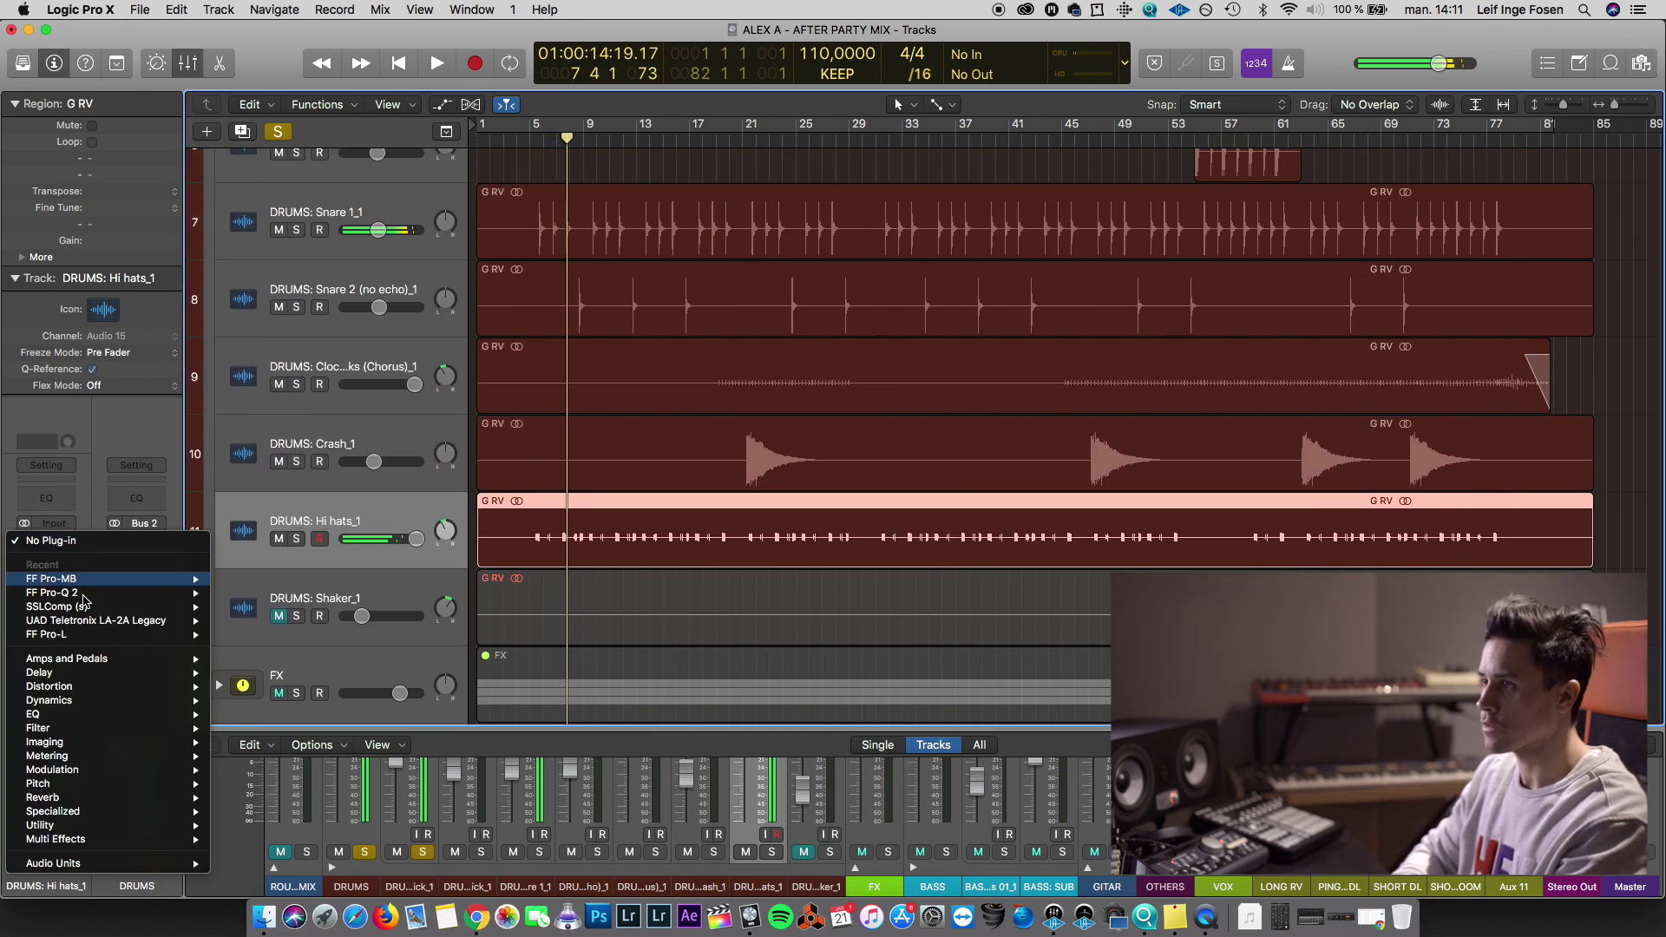
click(236, 597)
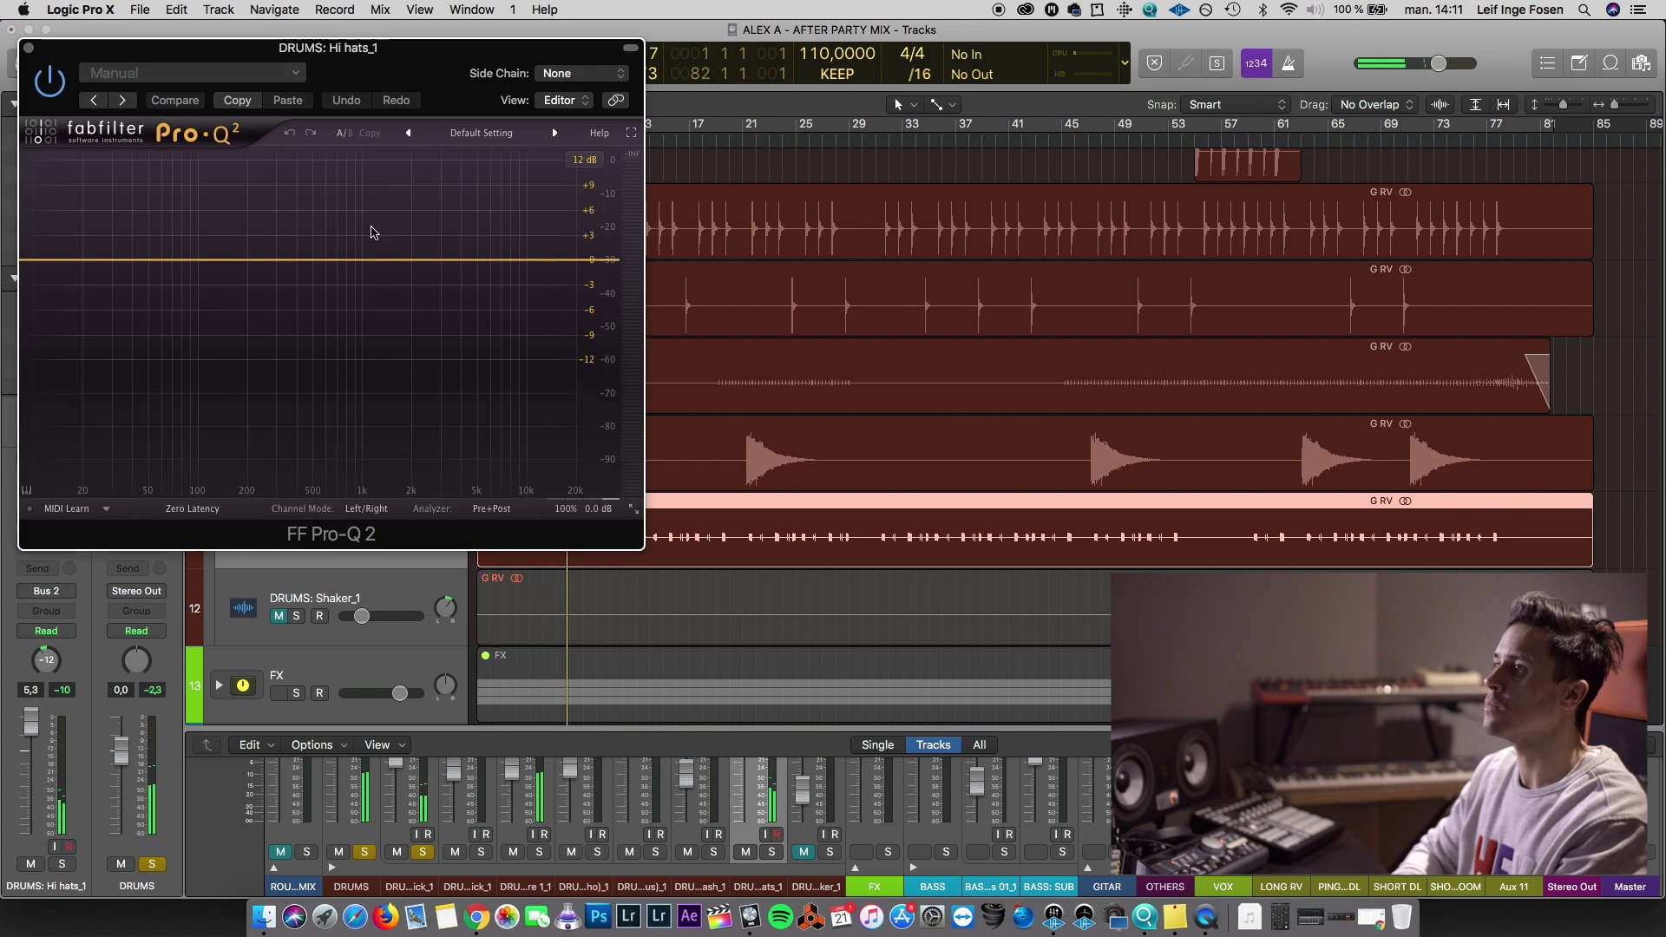
click(132, 271)
click(77, 425)
click(77, 485)
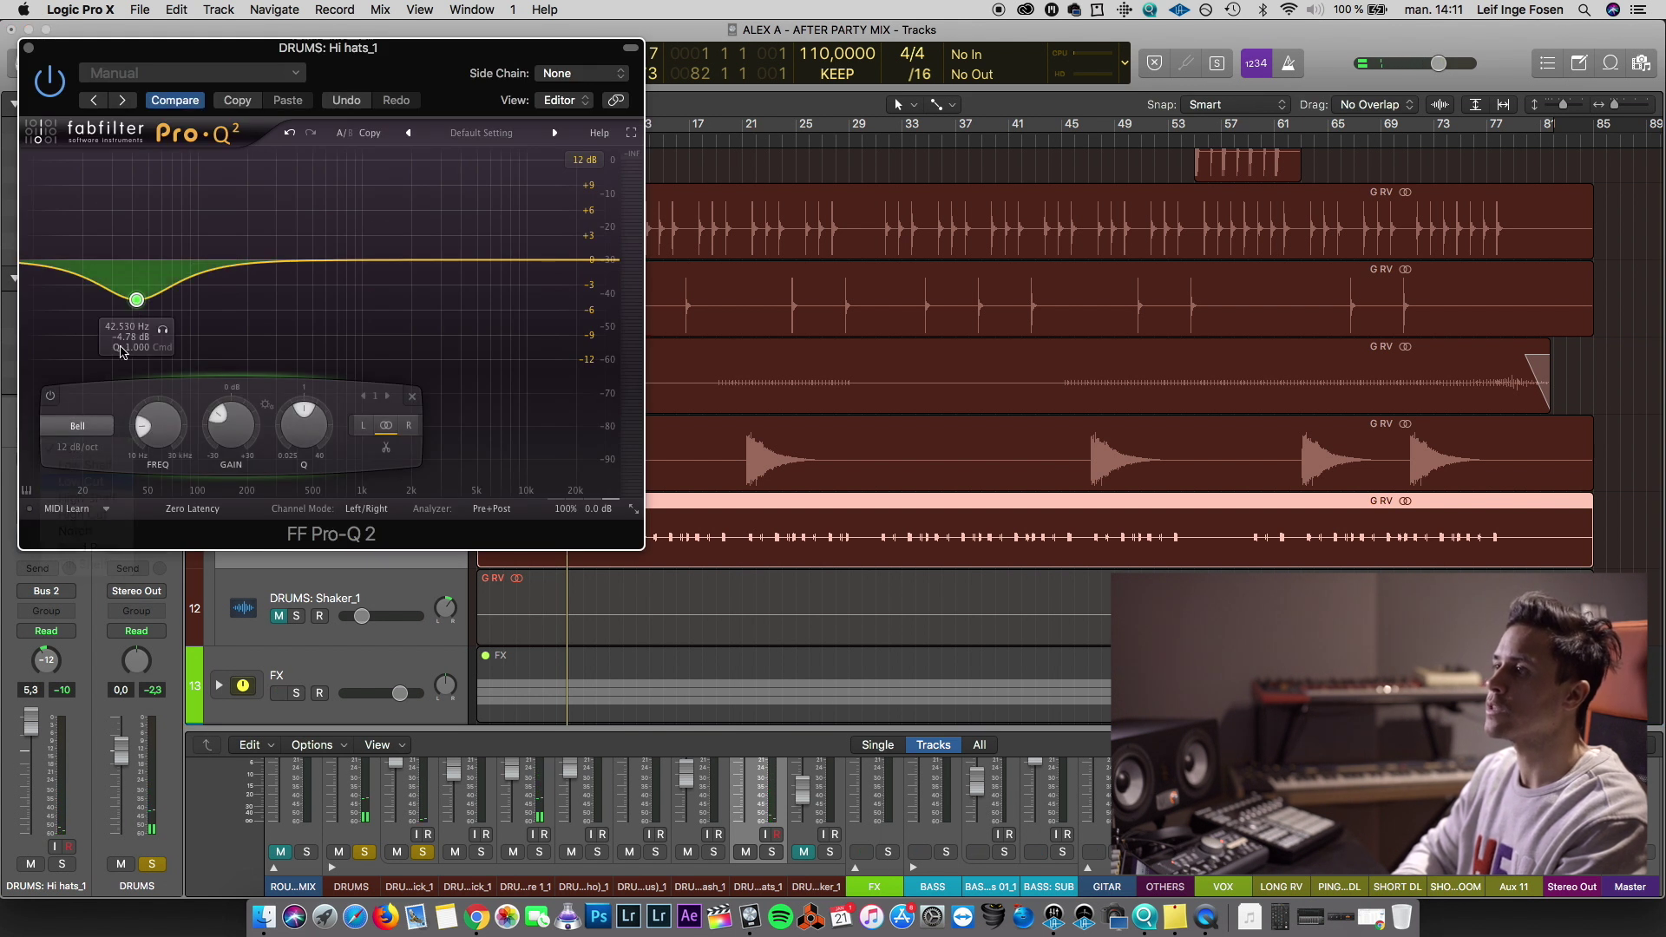
scroll(136, 261, up, 6)
drag(136, 260, 248, 259)
drag(385, 55, 1056, 141)
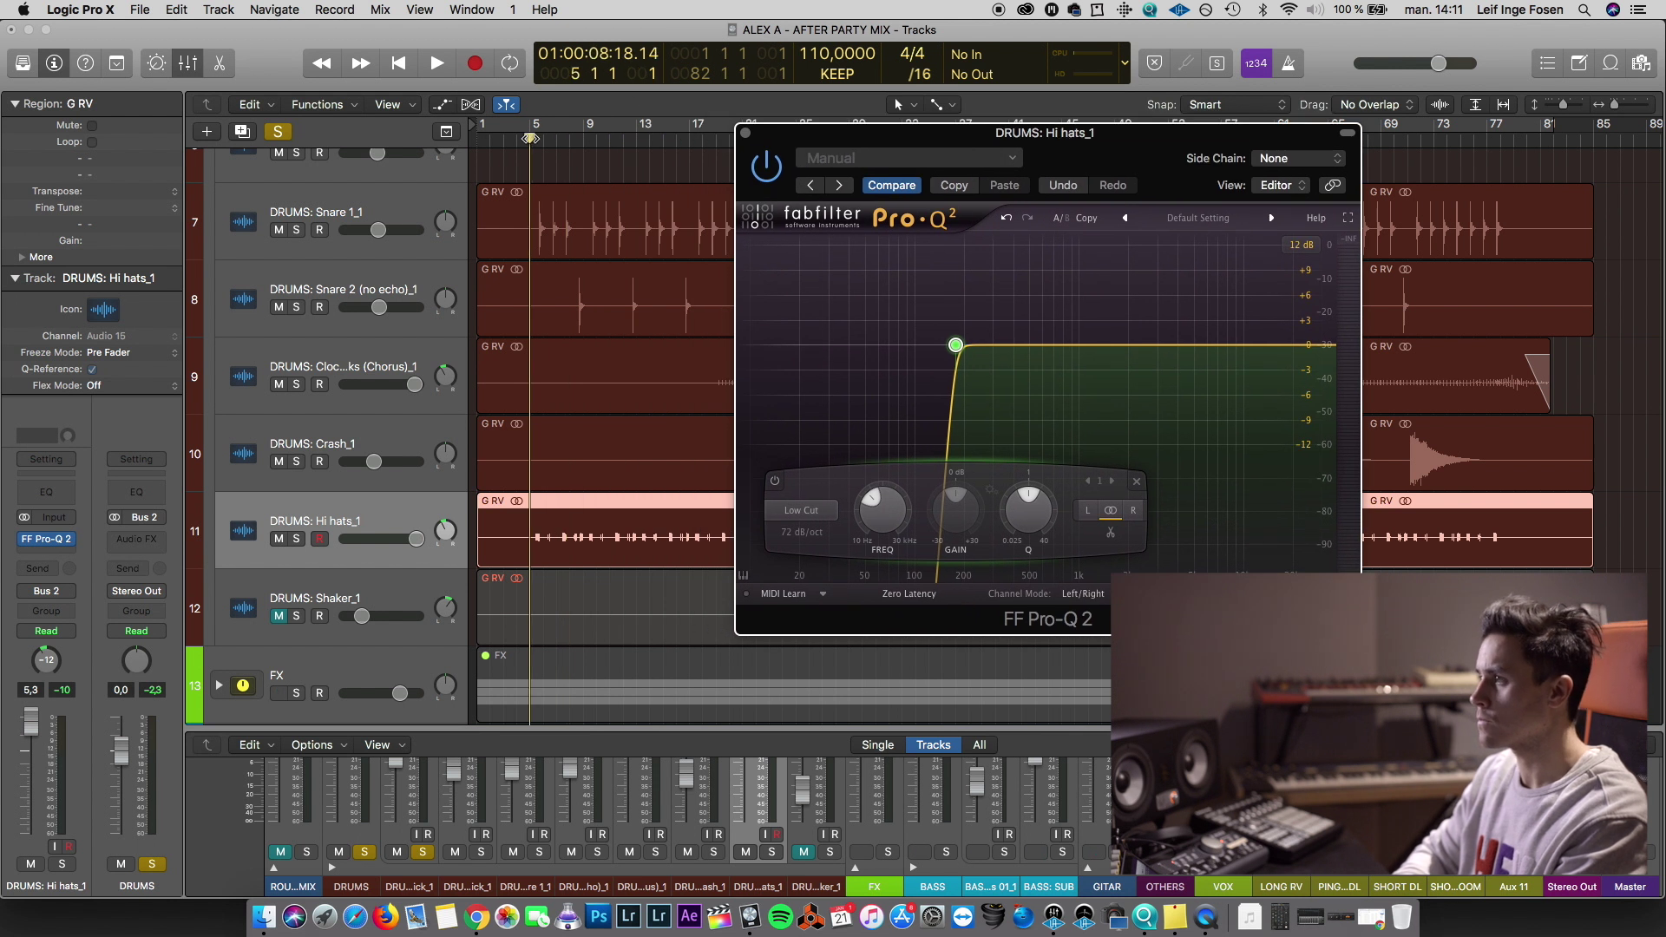
Replay the hi-hats from bar 5 and add a bell boost of about 3 dB near 550 Hz
key(space)
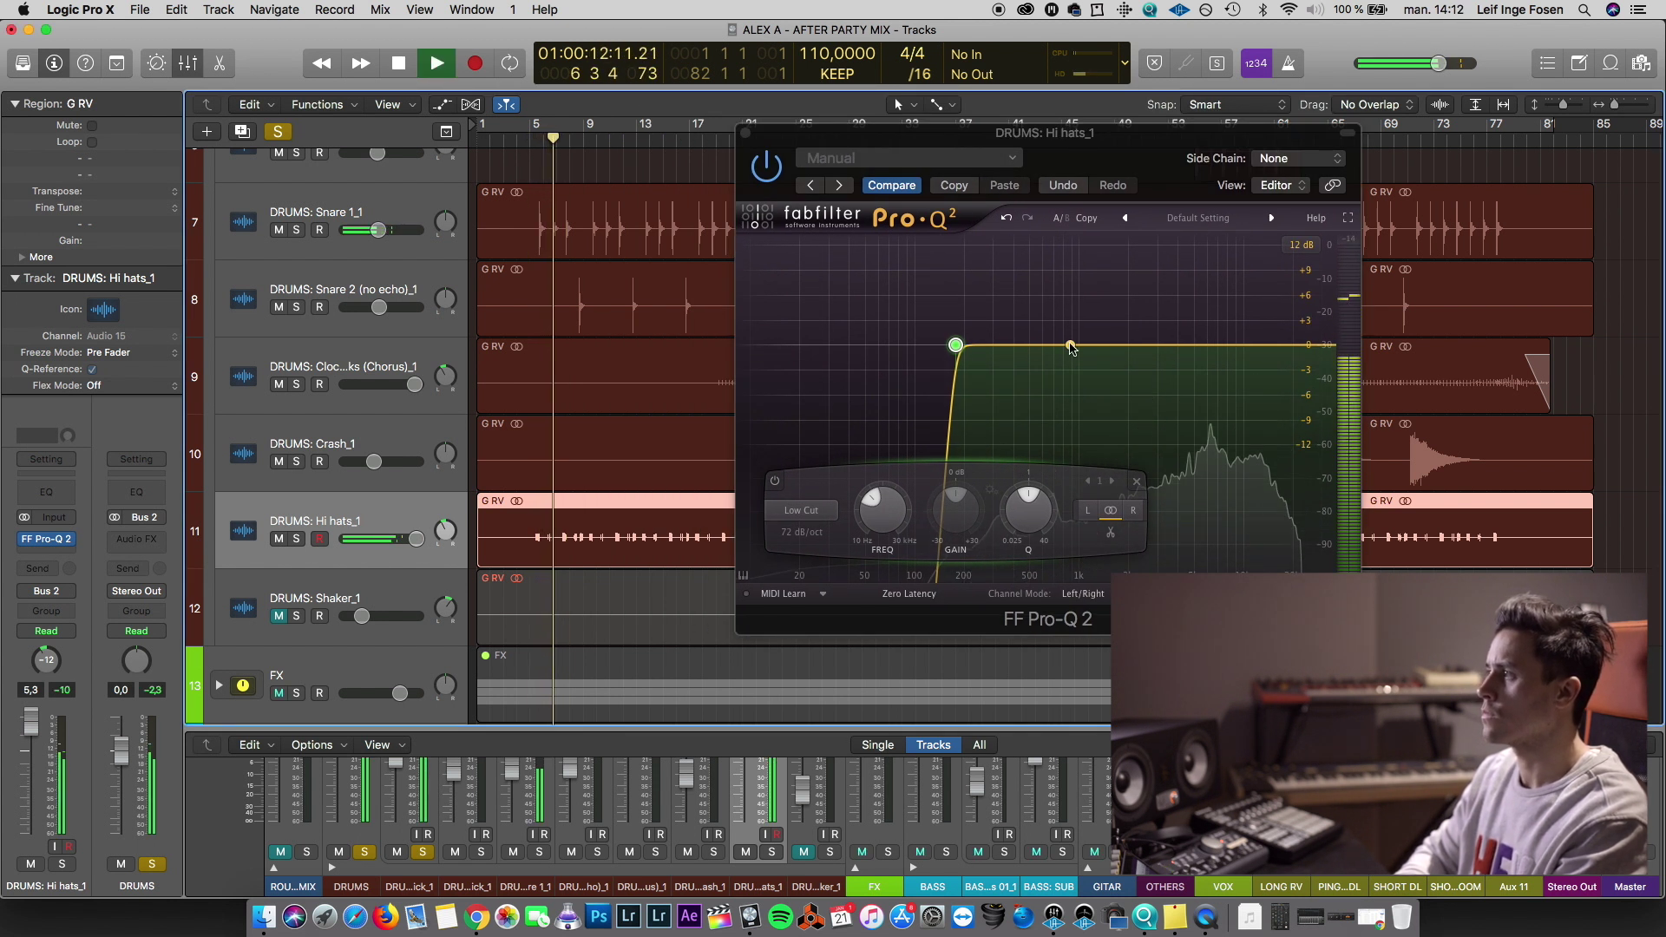
key(space)
click(1036, 321)
key(space)
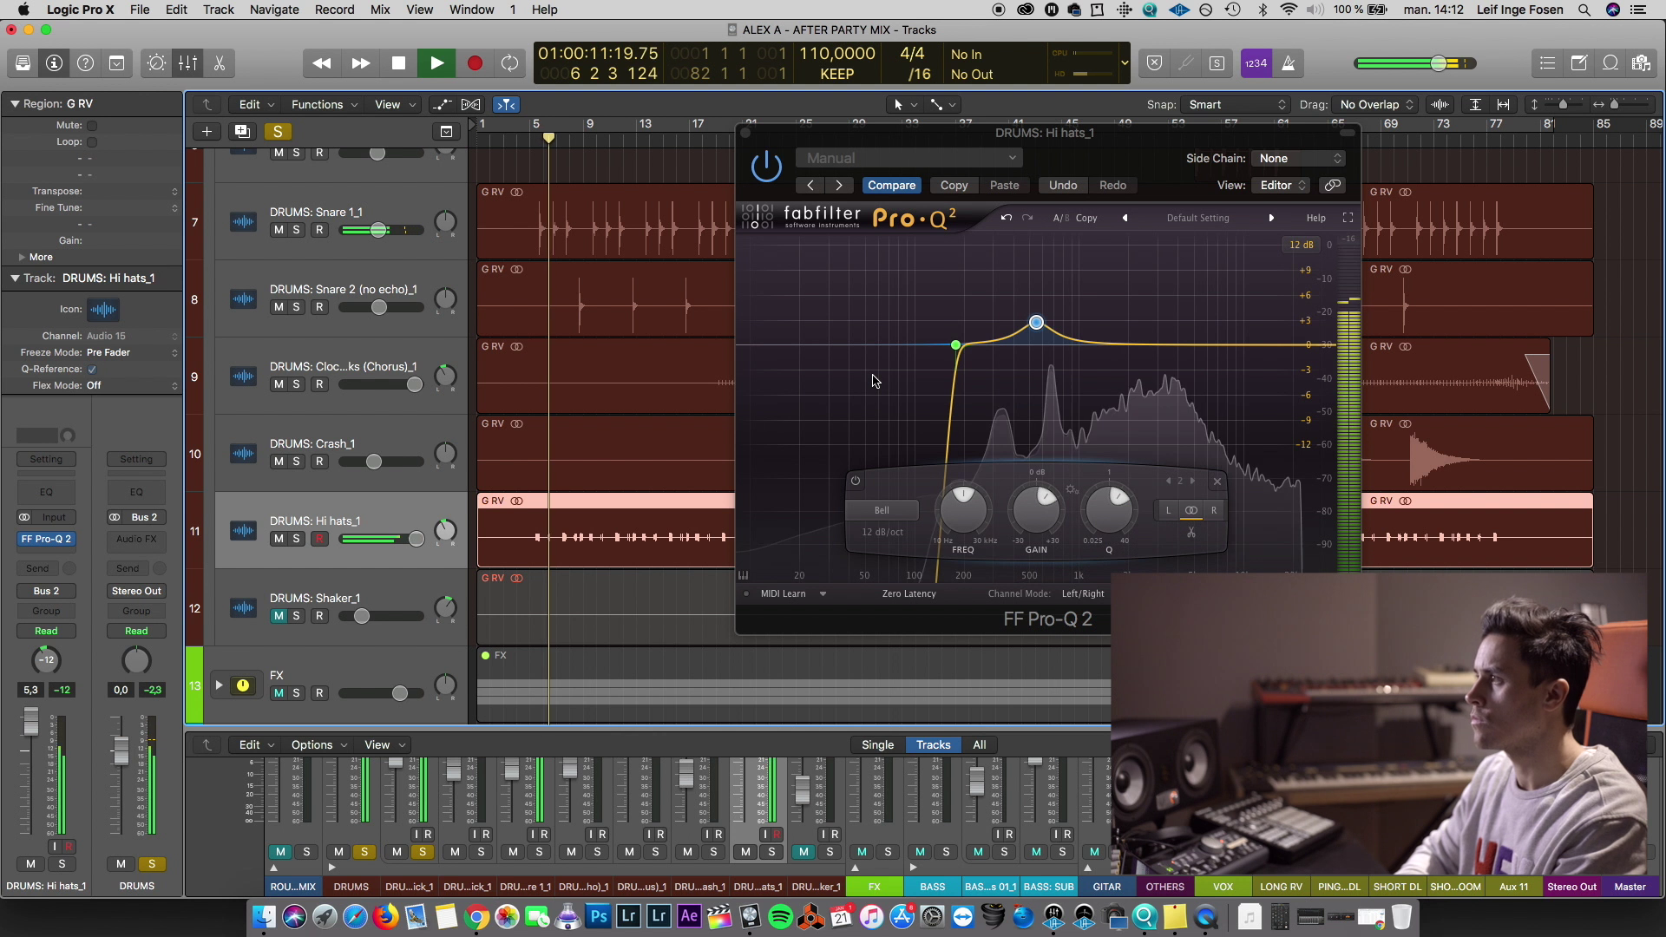
Add a second small hi-hat boost near 300 Hz and set the low cut to 193.70 Hz with Q 0.853
key(space)
click(994, 333)
drag(995, 335, 963, 359)
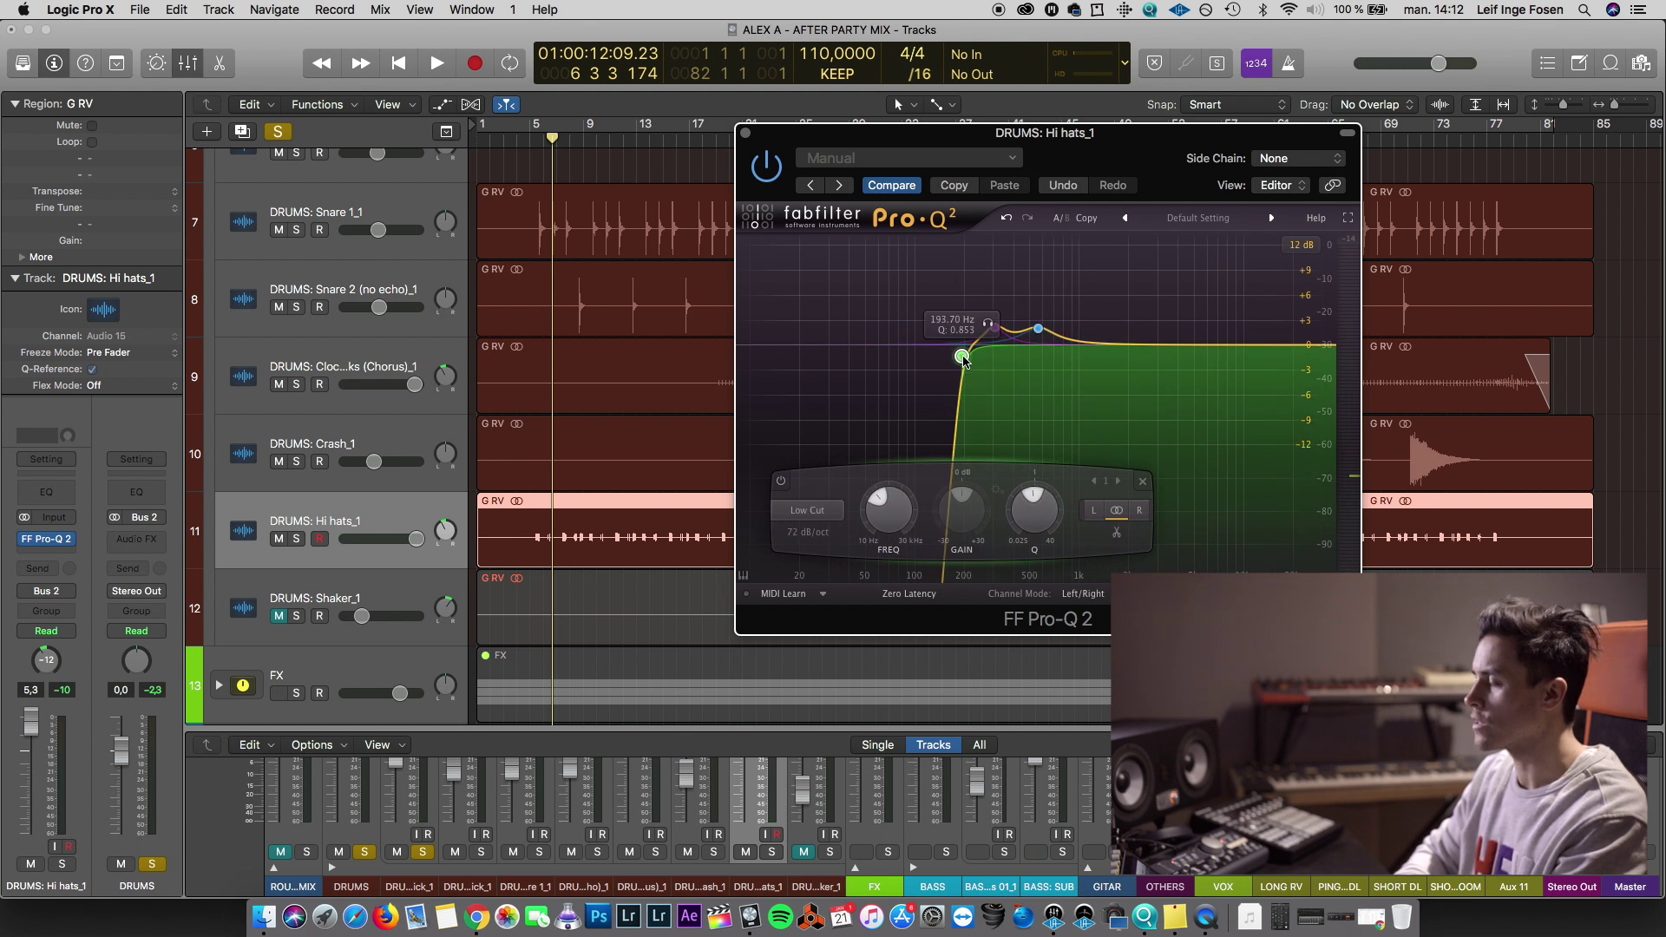
Replay the hi-hats from bar 5, add a bell cut of about 3 dB near 6 kHz, and close the EQ
click(536, 144)
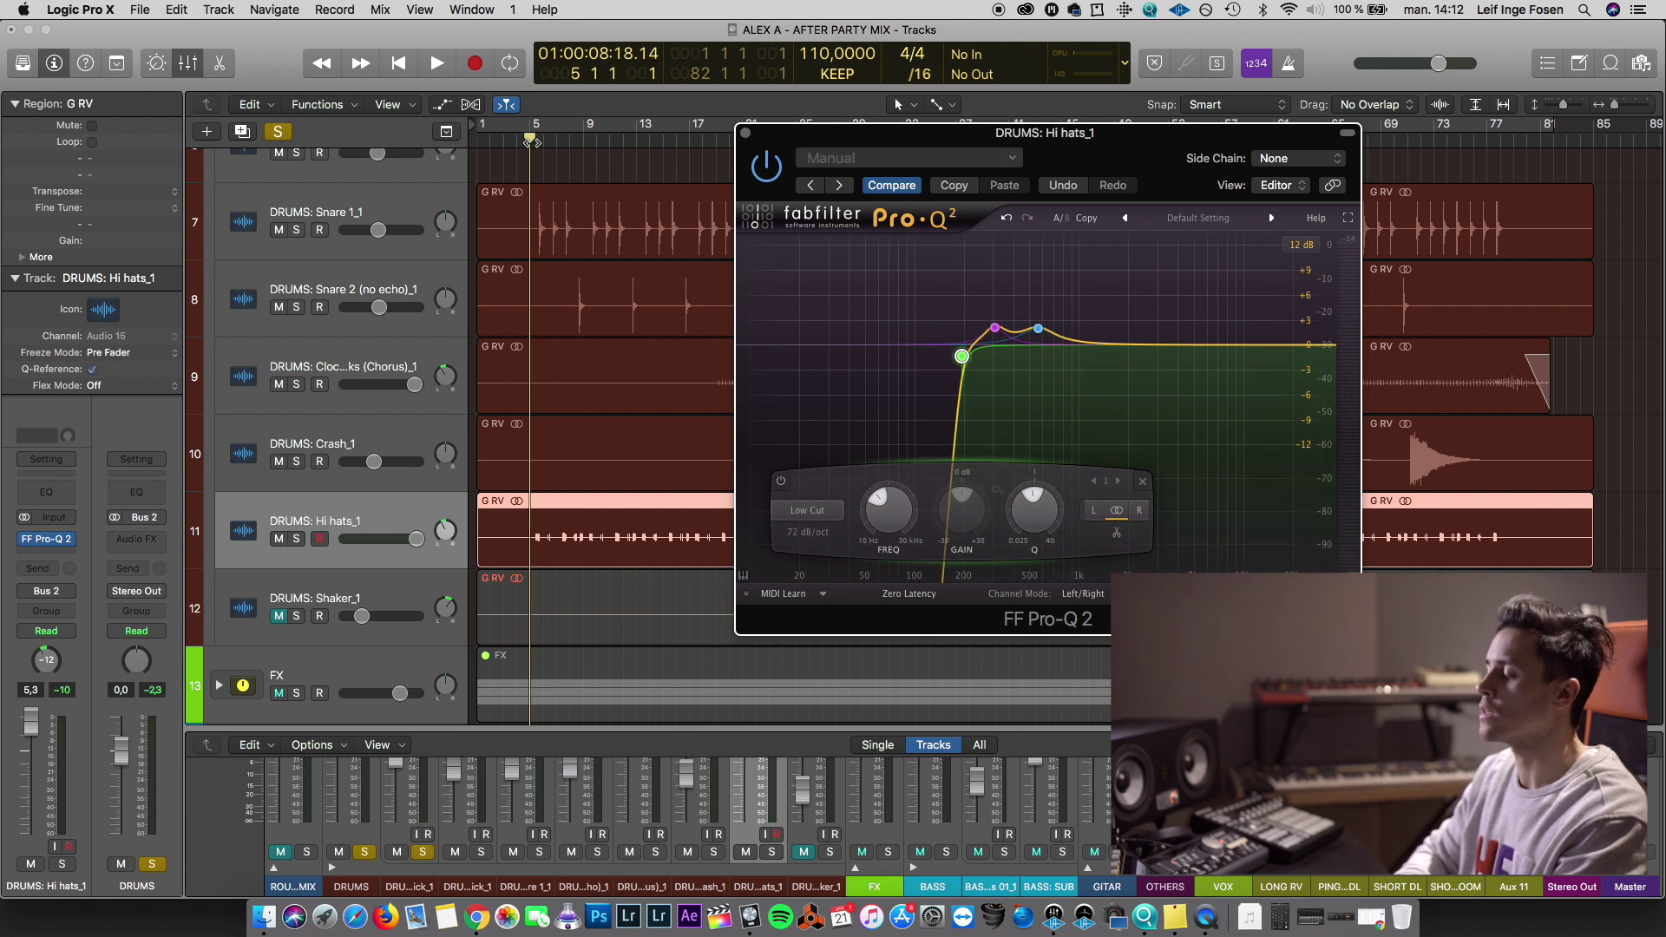
key(cmd+Right)
key(space)
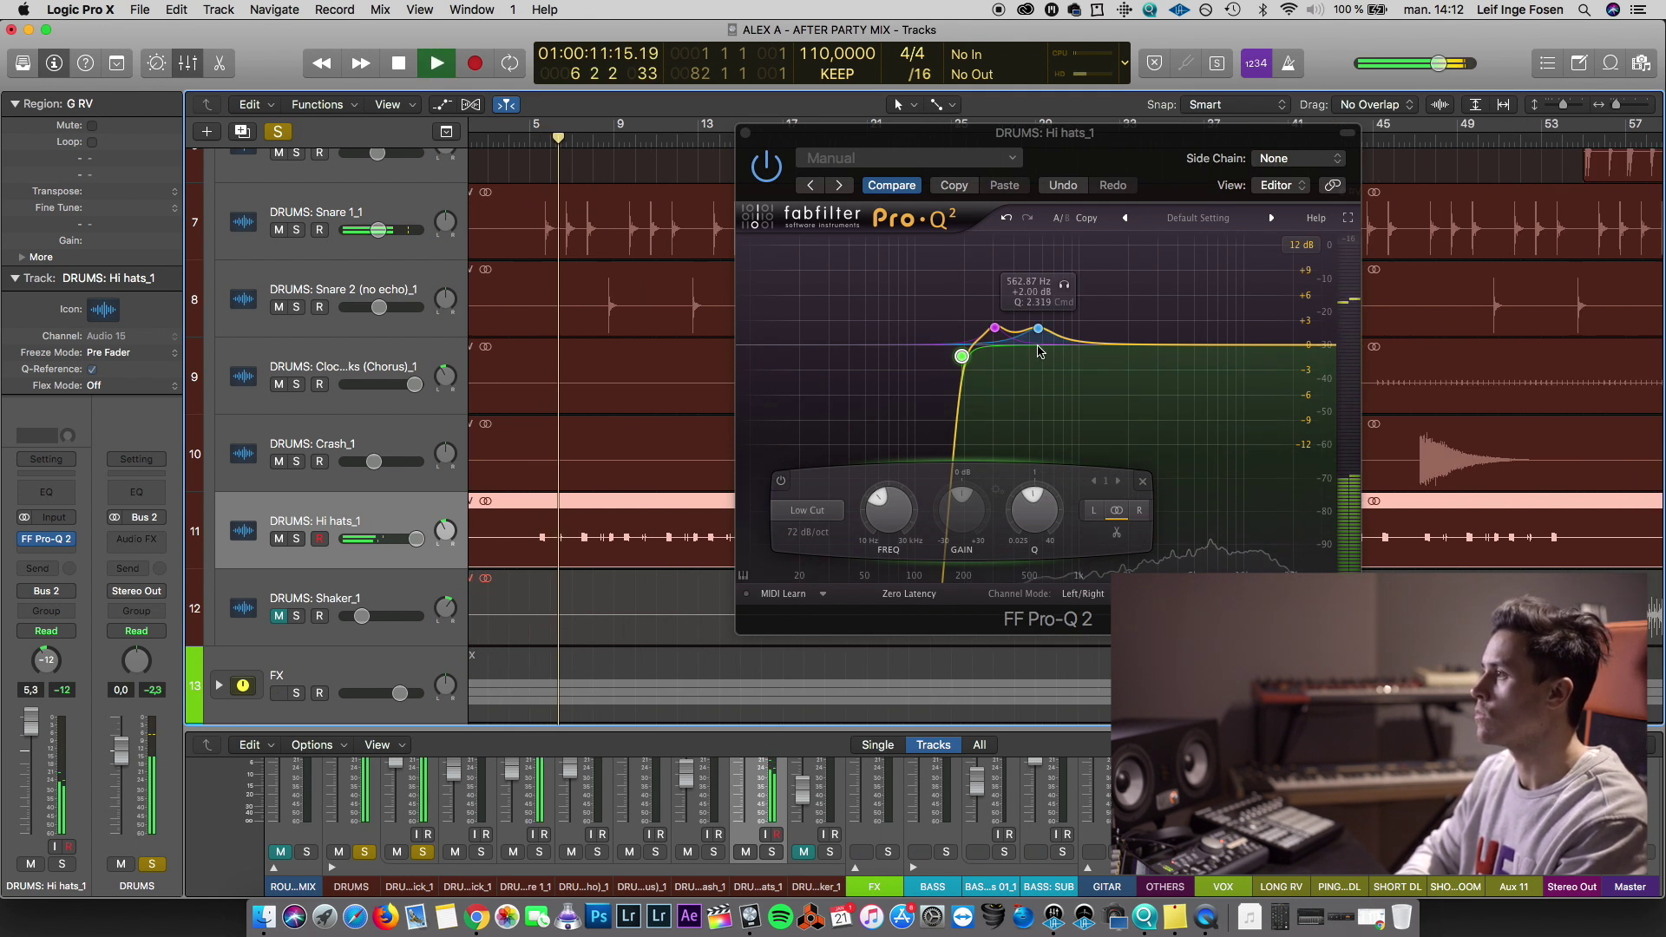
mouse_move(1193, 344)
mouse_down()
mouse_move(1202, 301)
mouse_move(1205, 370)
mouse_up()
click(744, 133)
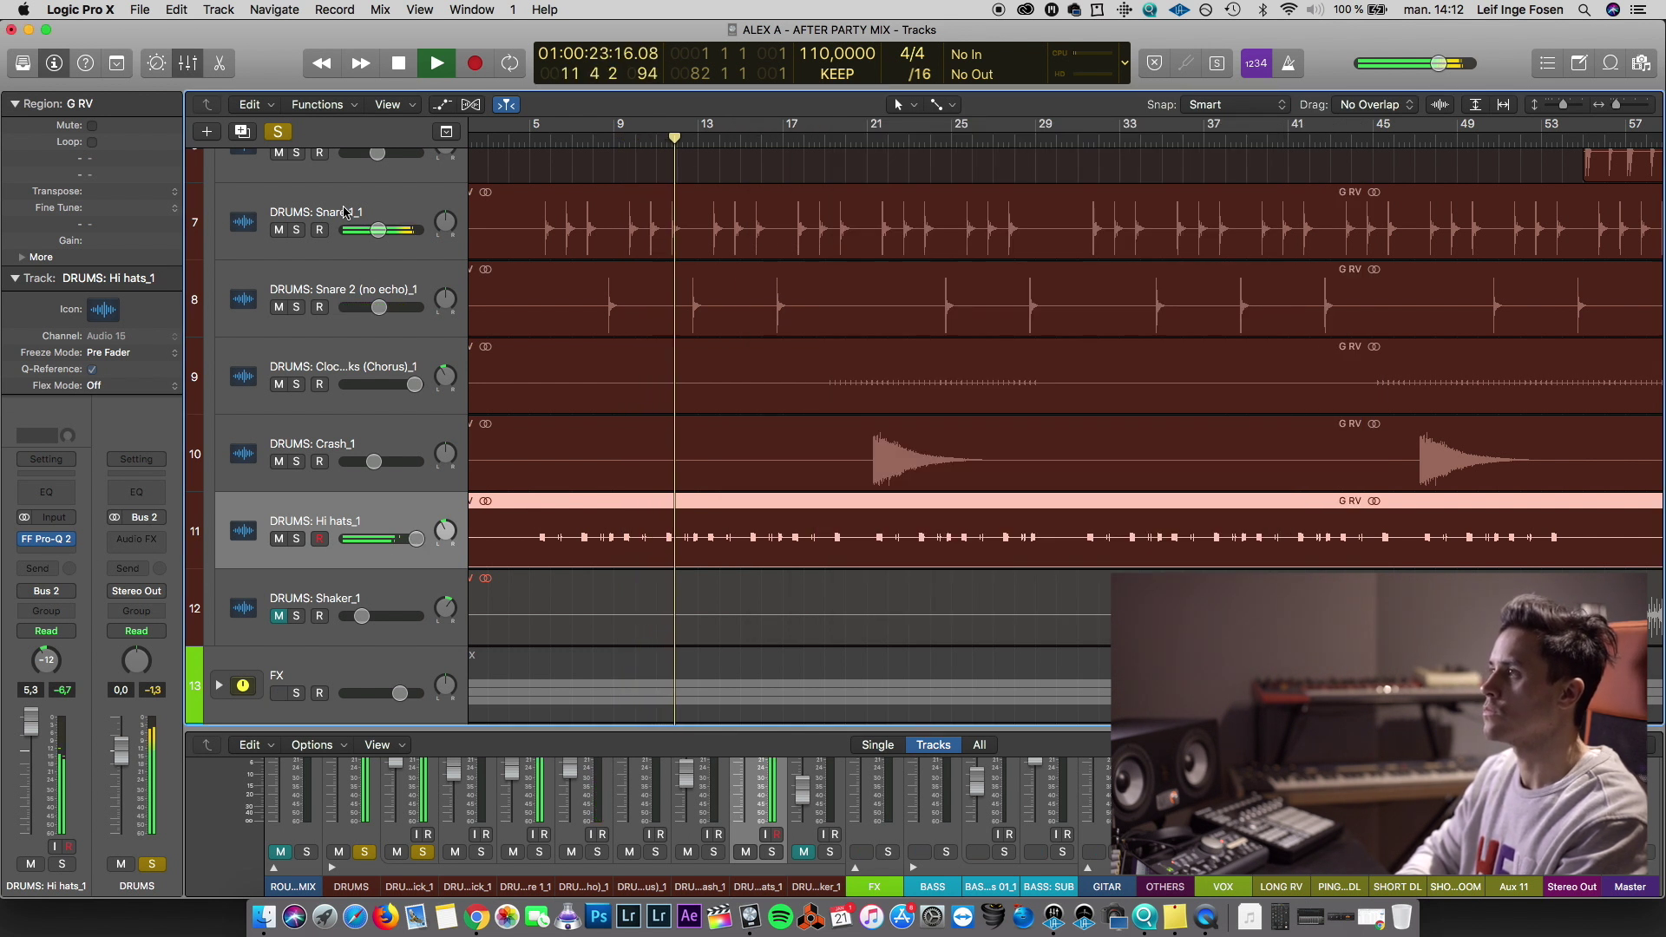
Select the Snare 1_1 track and set its Bus 7 send to -23.5 dB
key(Up)
key(Up)
key(Up)
key(Up)
click(68, 559)
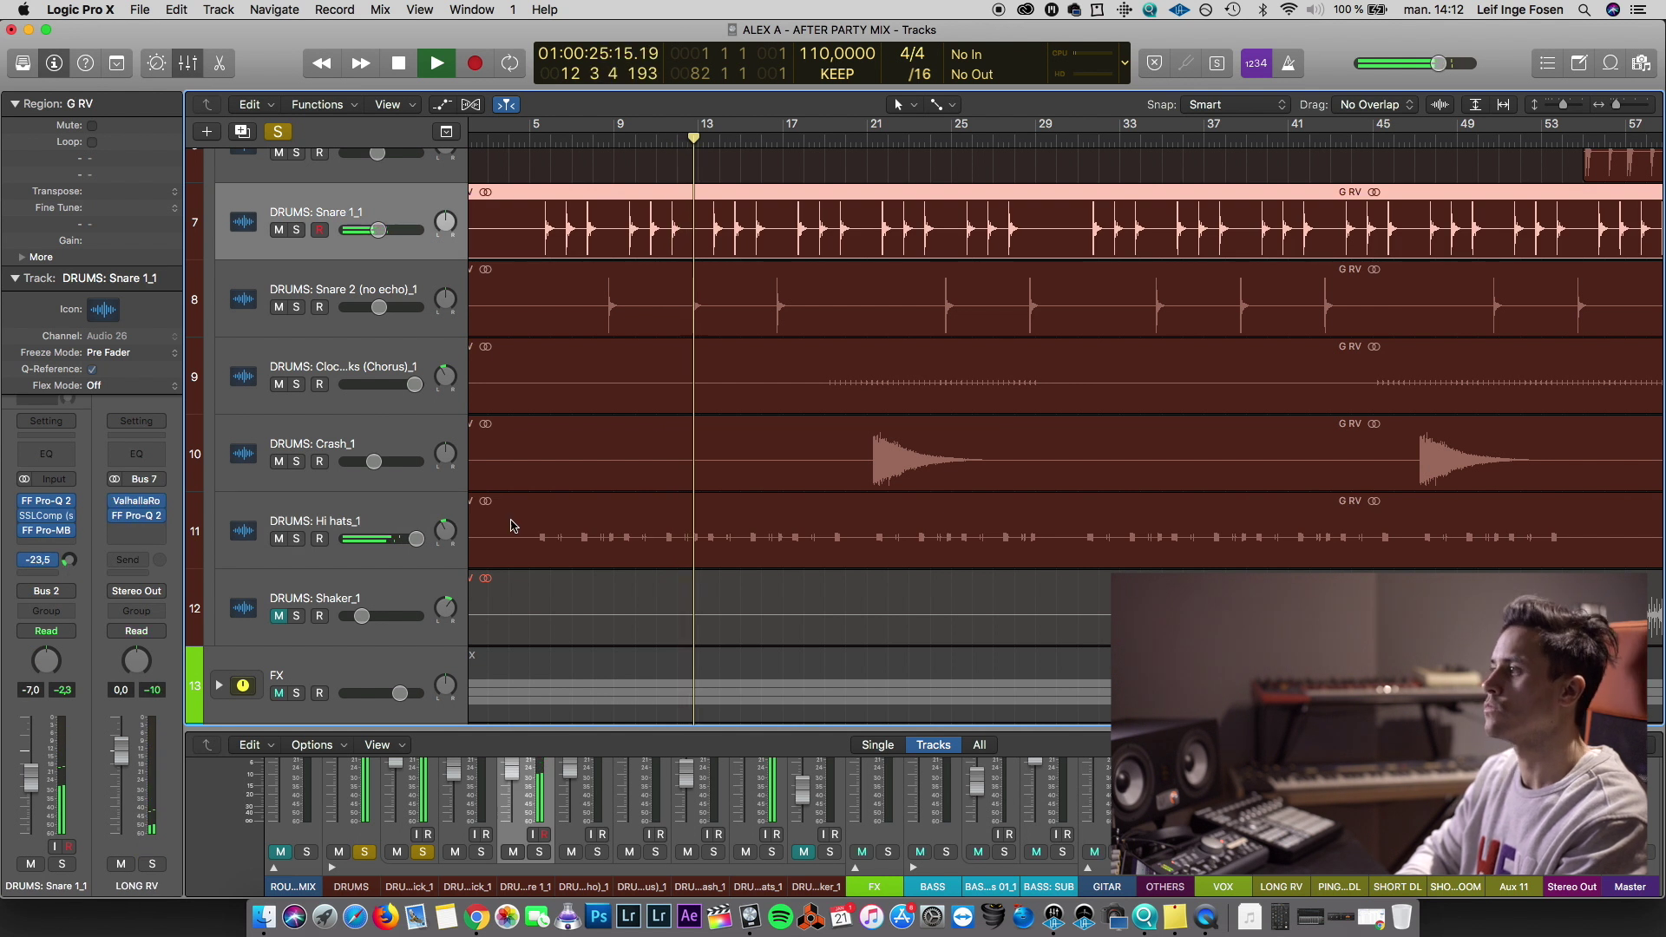
key(super+Left)
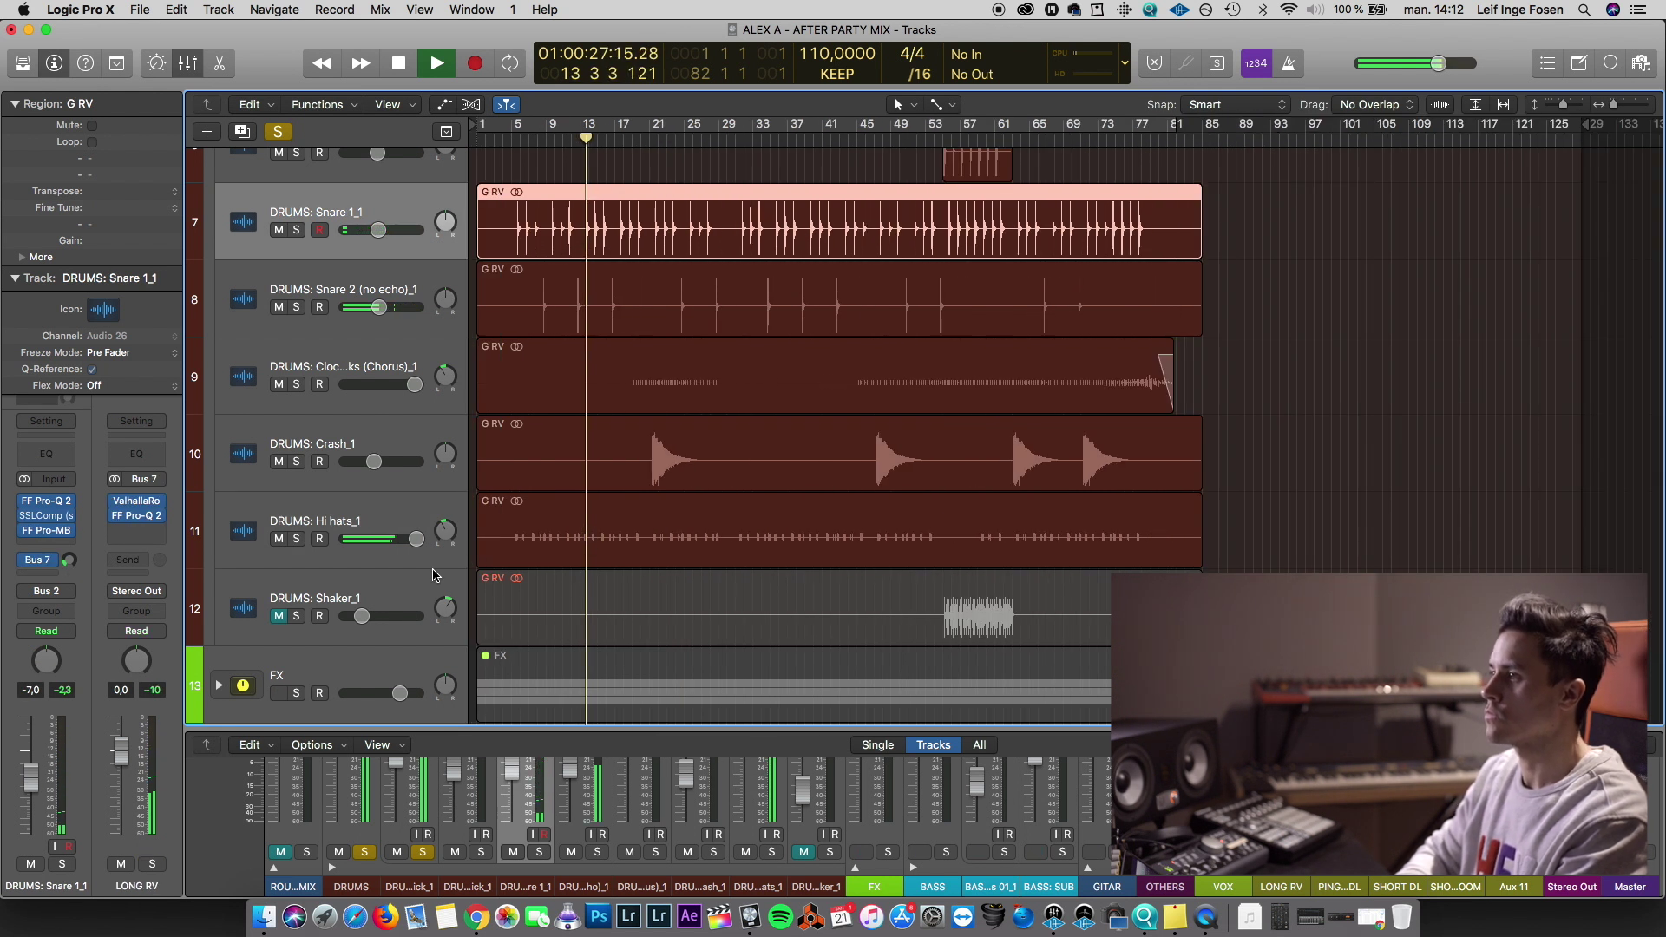
Unmute the Shaker_1 track, play its section from about bar 55, and select the track
click(278, 616)
click(960, 130)
click(939, 130)
key(space)
click(350, 607)
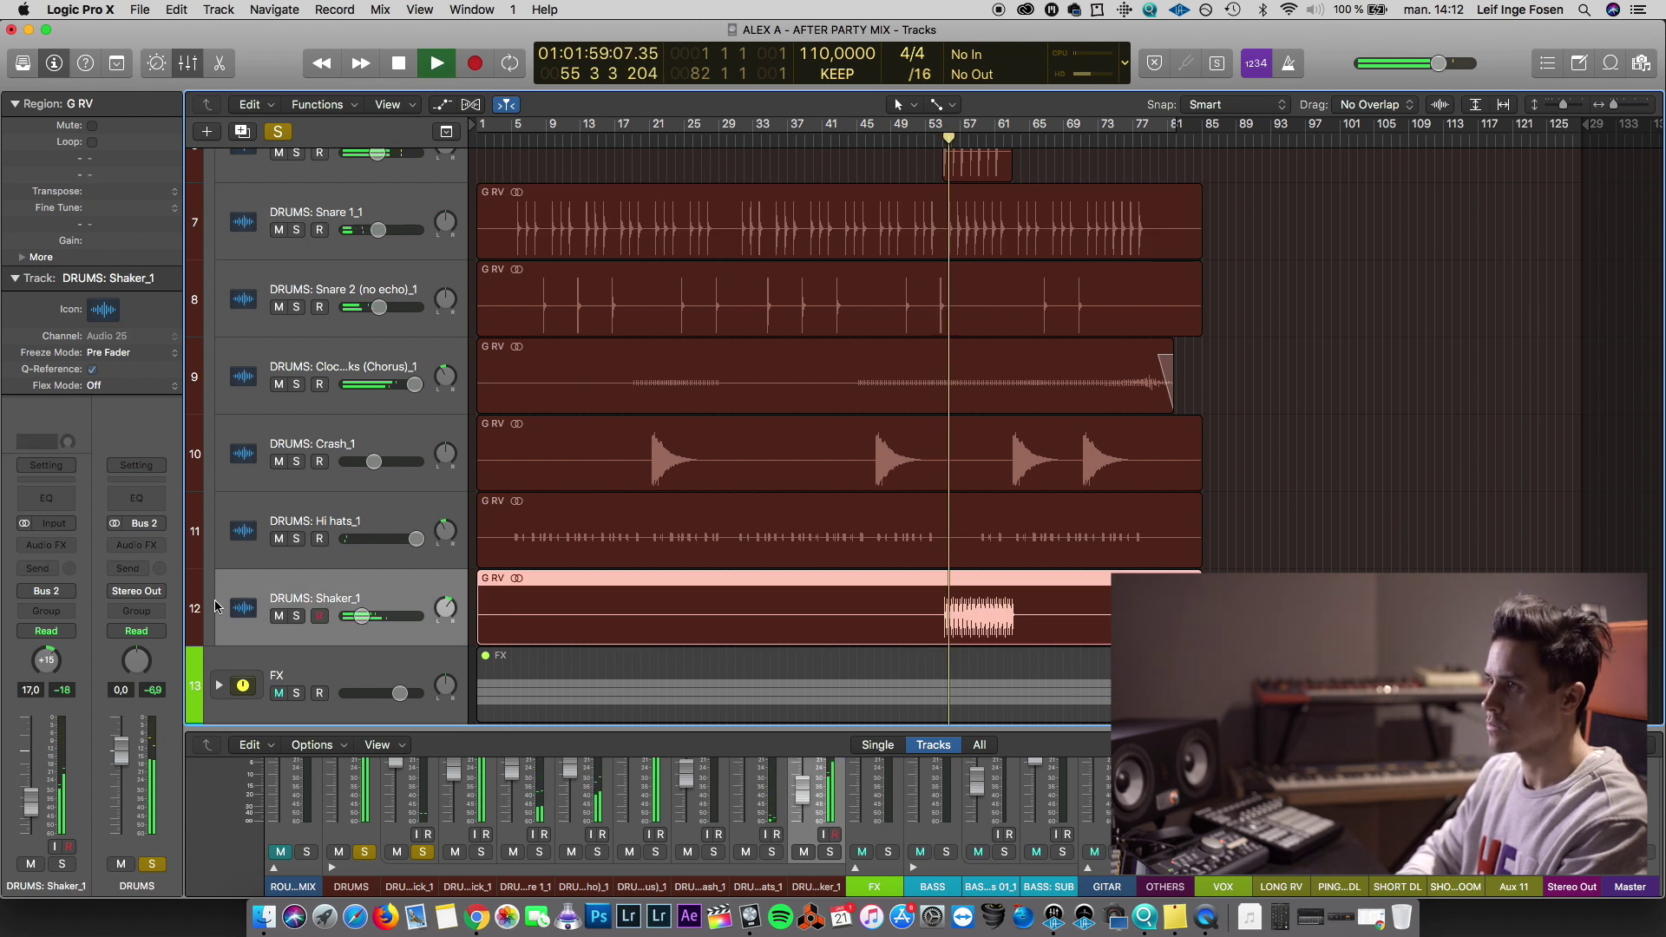
Insert FF Pro-Q 2 on Shaker_1 and create a low cut at about 655 Hz
click(49, 547)
mouse_move(112, 576)
click(252, 579)
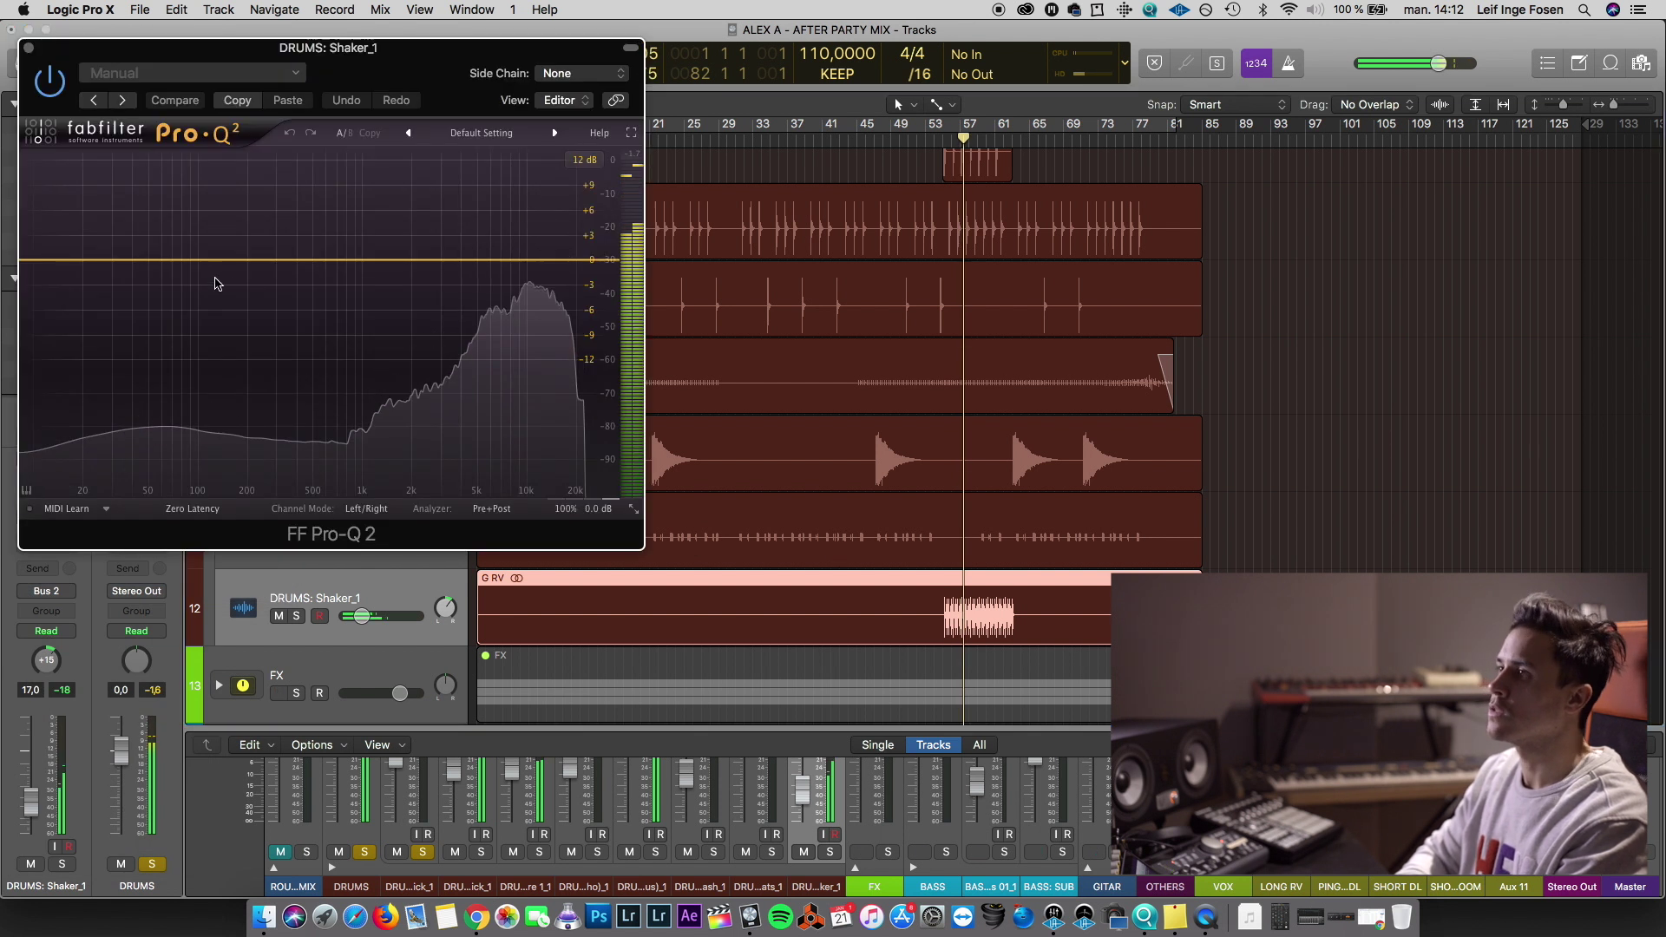
double_click(123, 287)
click(77, 425)
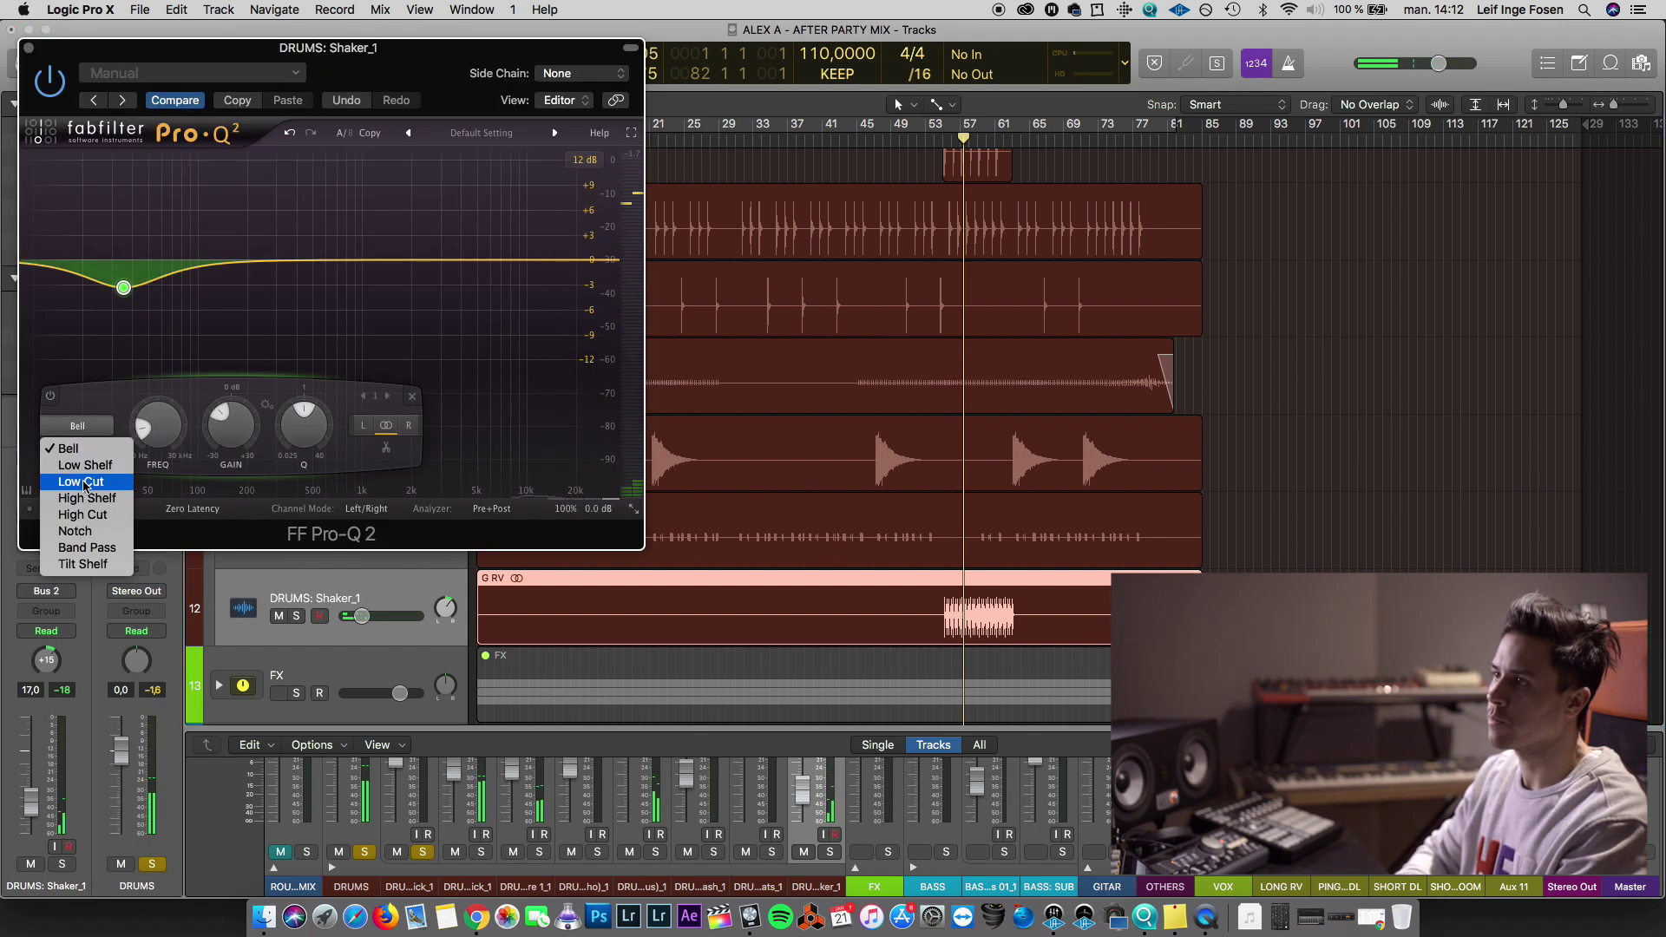
click(83, 481)
drag(126, 267, 333, 264)
Add a bell cut of about 3.3 dB near 7.7 kHz to the shaker EQ and replay its section
double_click(502, 287)
drag(963, 139, 942, 139)
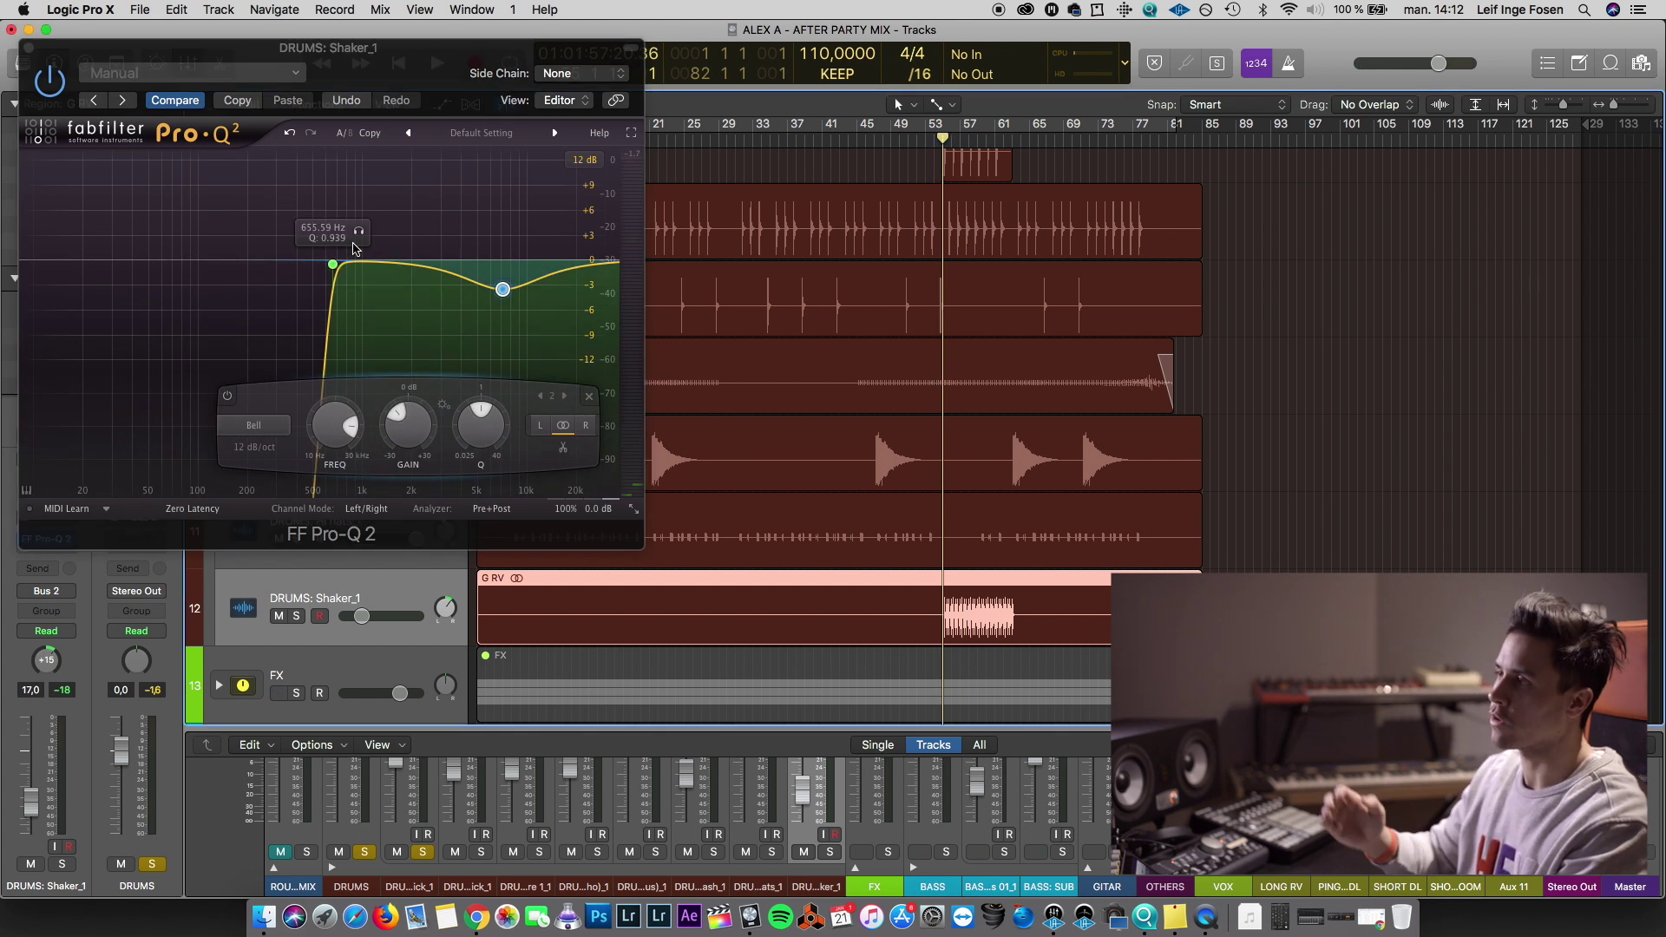
click(488, 297)
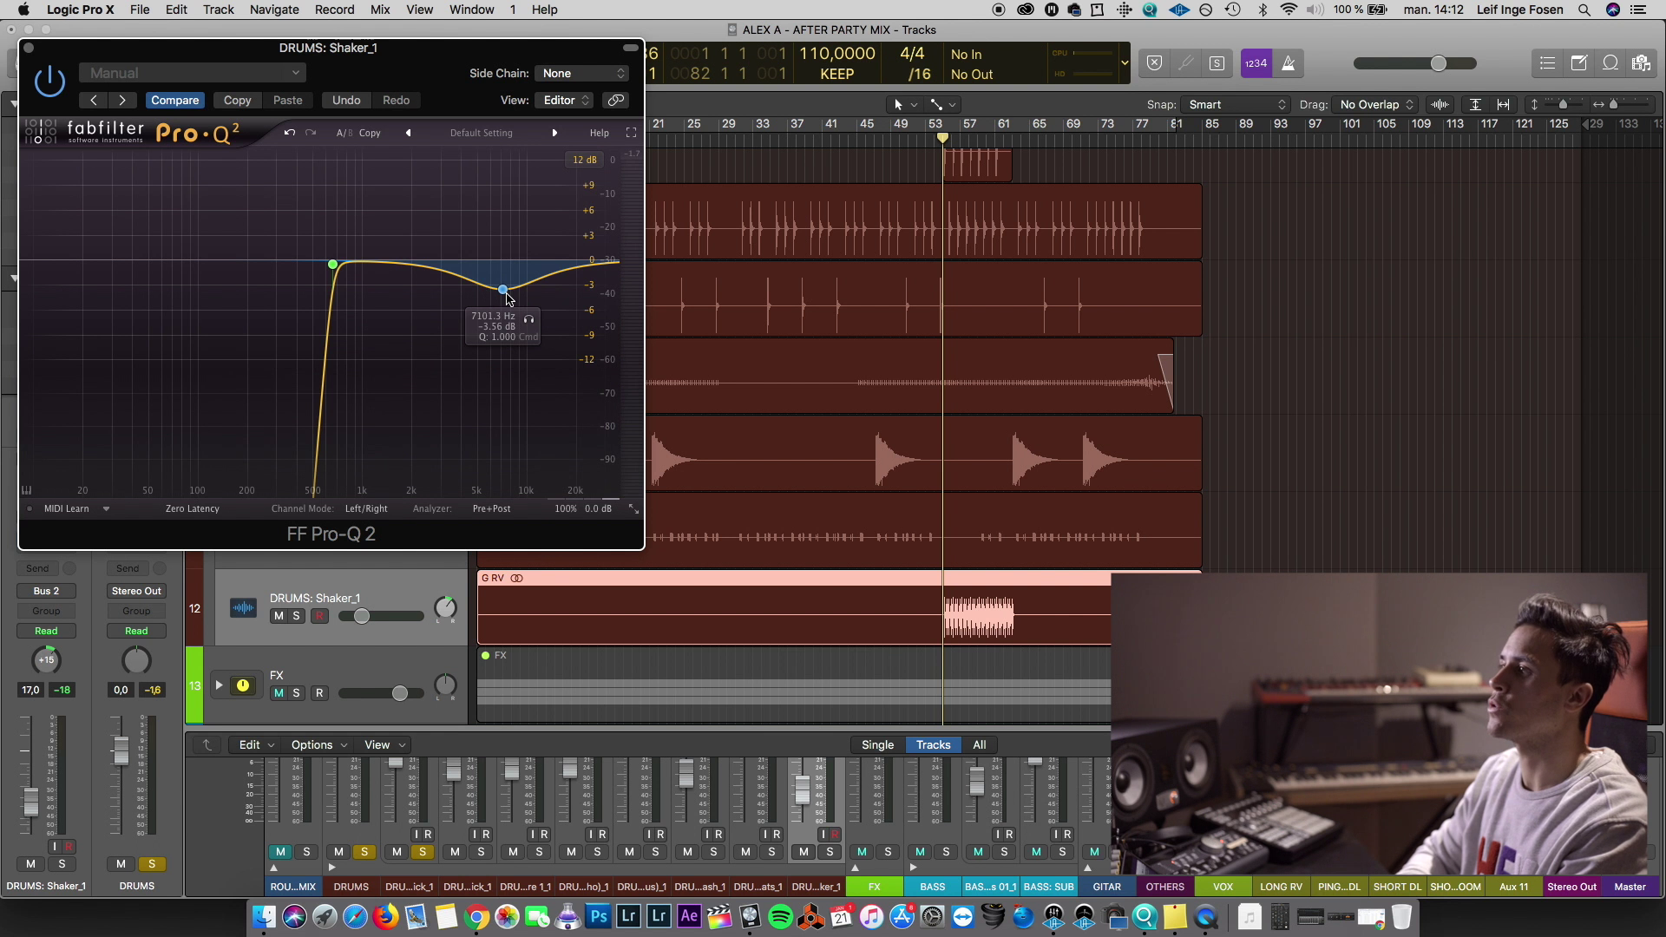
drag(507, 298, 508, 295)
key(space)
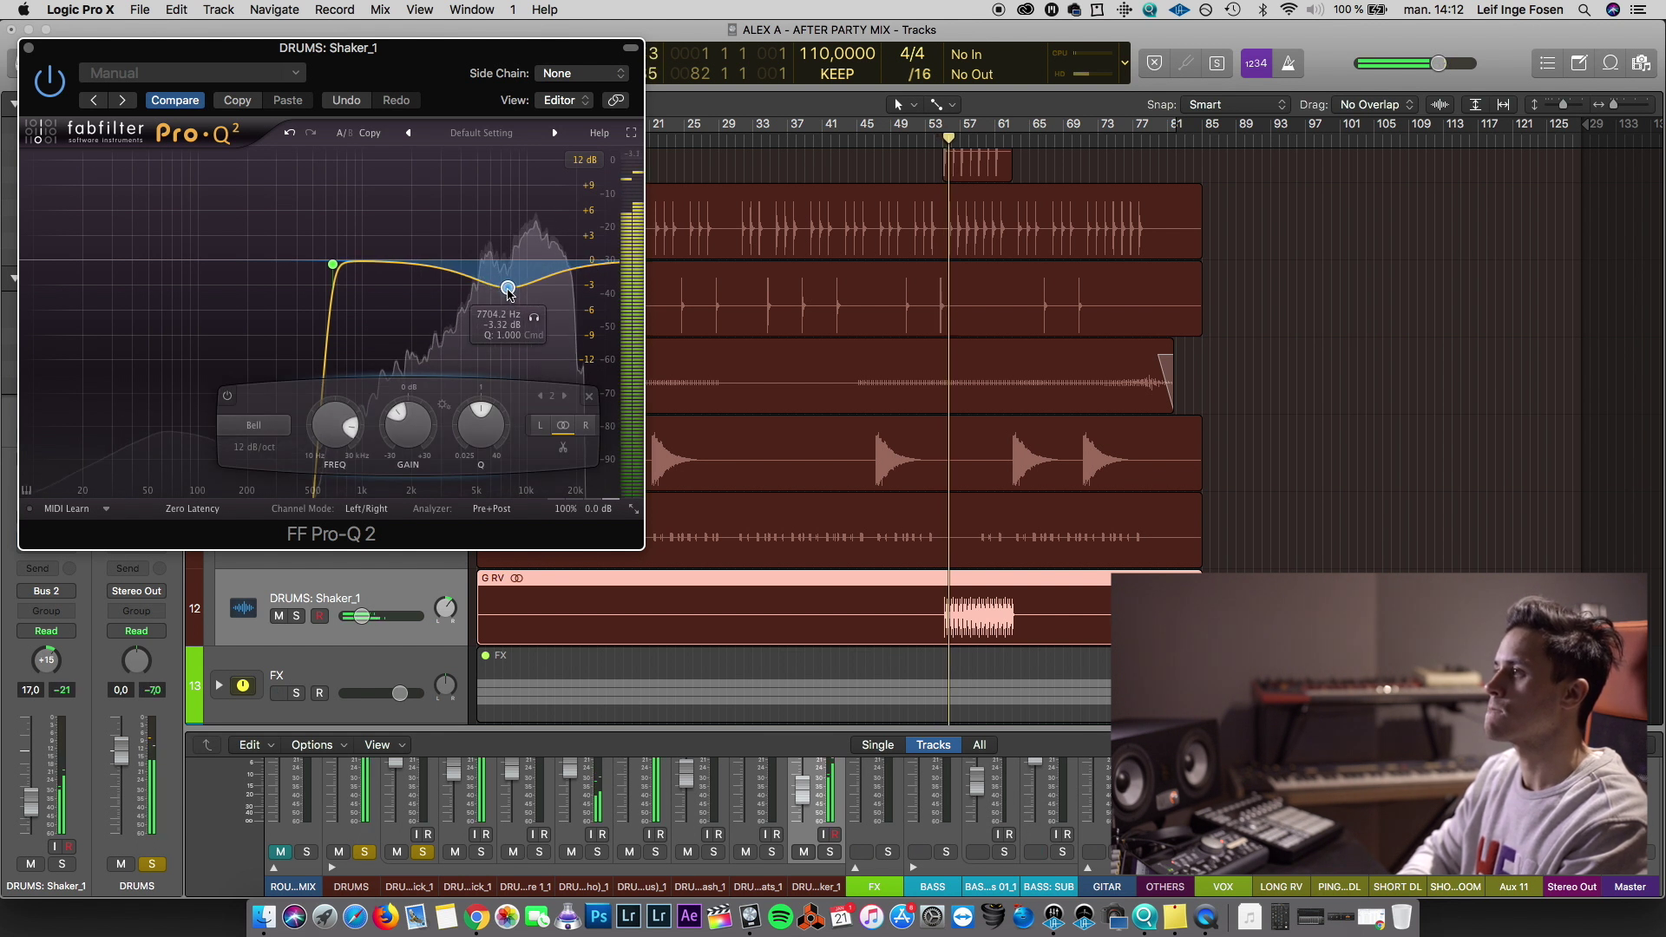
Hide the shaker's EQ window, set the Shaker_1 level to -14.2 dB, and stop playback
key(v)
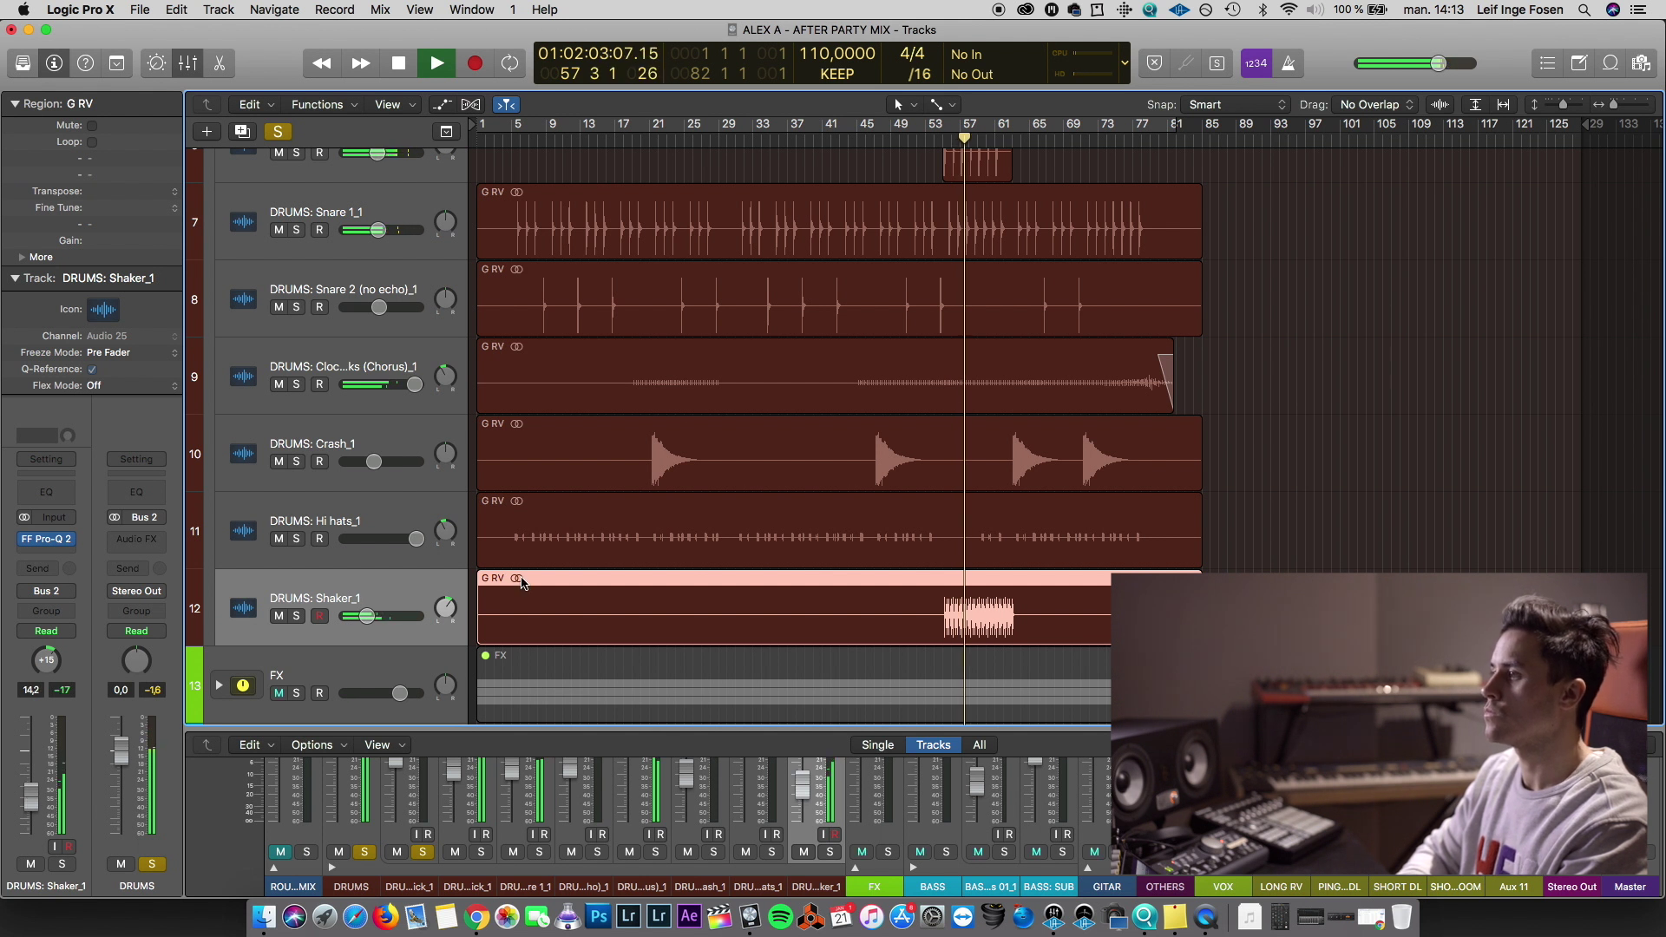
scroll(279, 433, down, 3)
scroll(280, 434, up, 6)
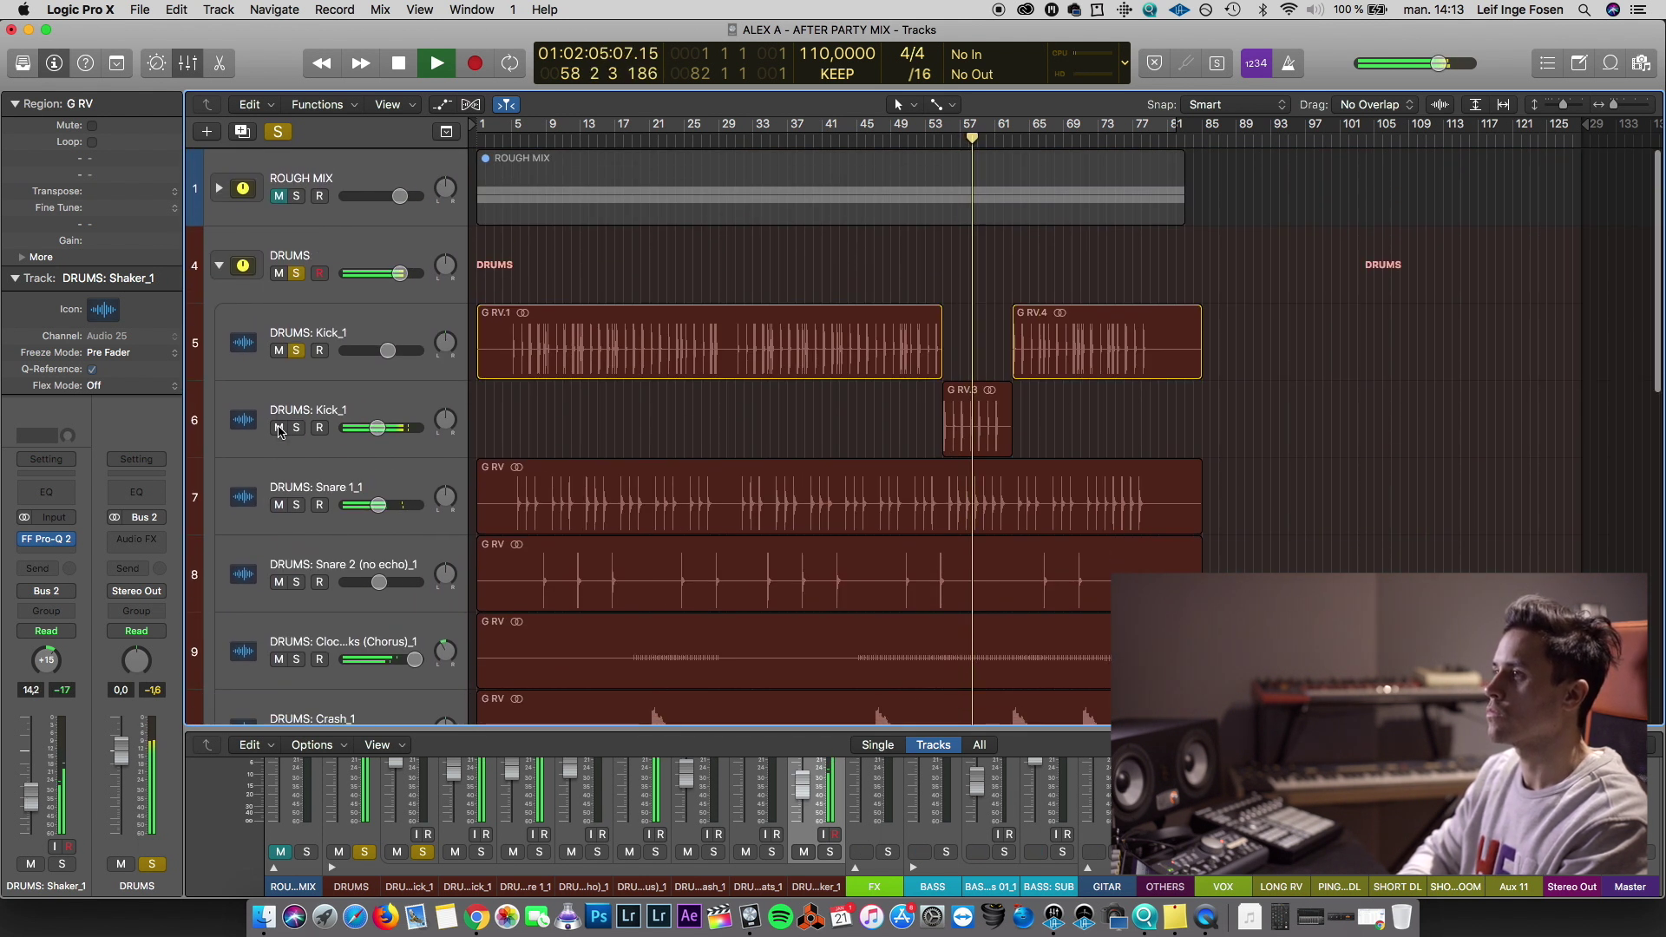
key(space)
Toggle the DRUMS stack and first Kick_1 solos off and on, and play the drums from about bar 23
click(295, 272)
click(296, 349)
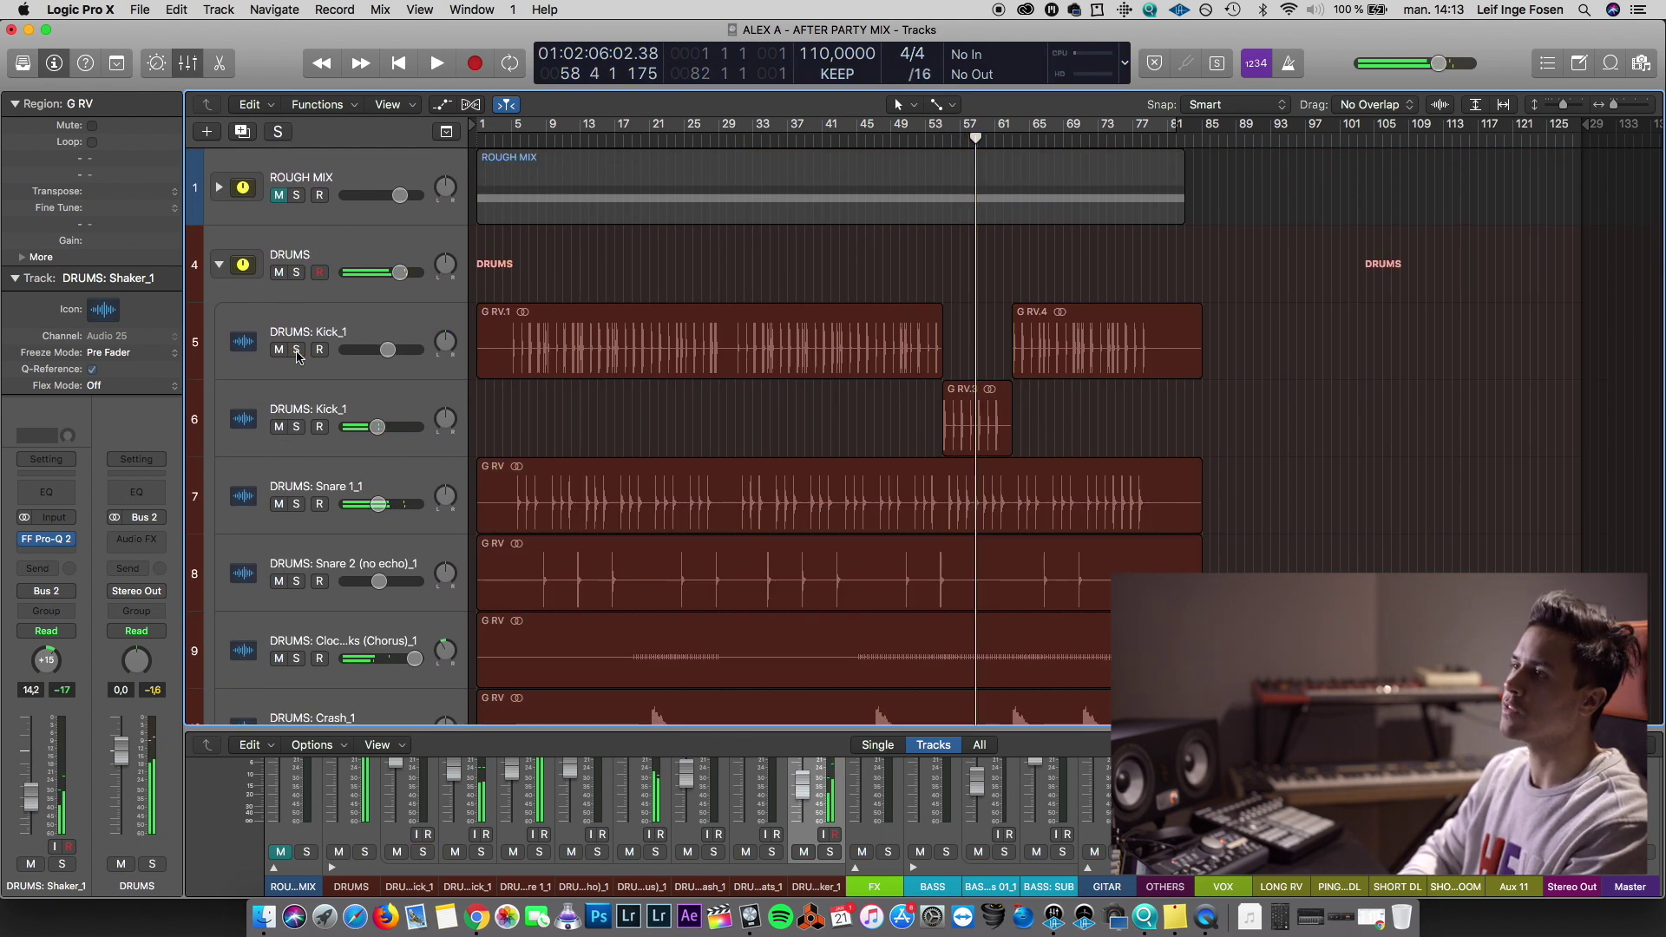
click(296, 273)
click(296, 350)
click(705, 135)
click(669, 134)
key(space)
scroll(630, 340, down, 5)
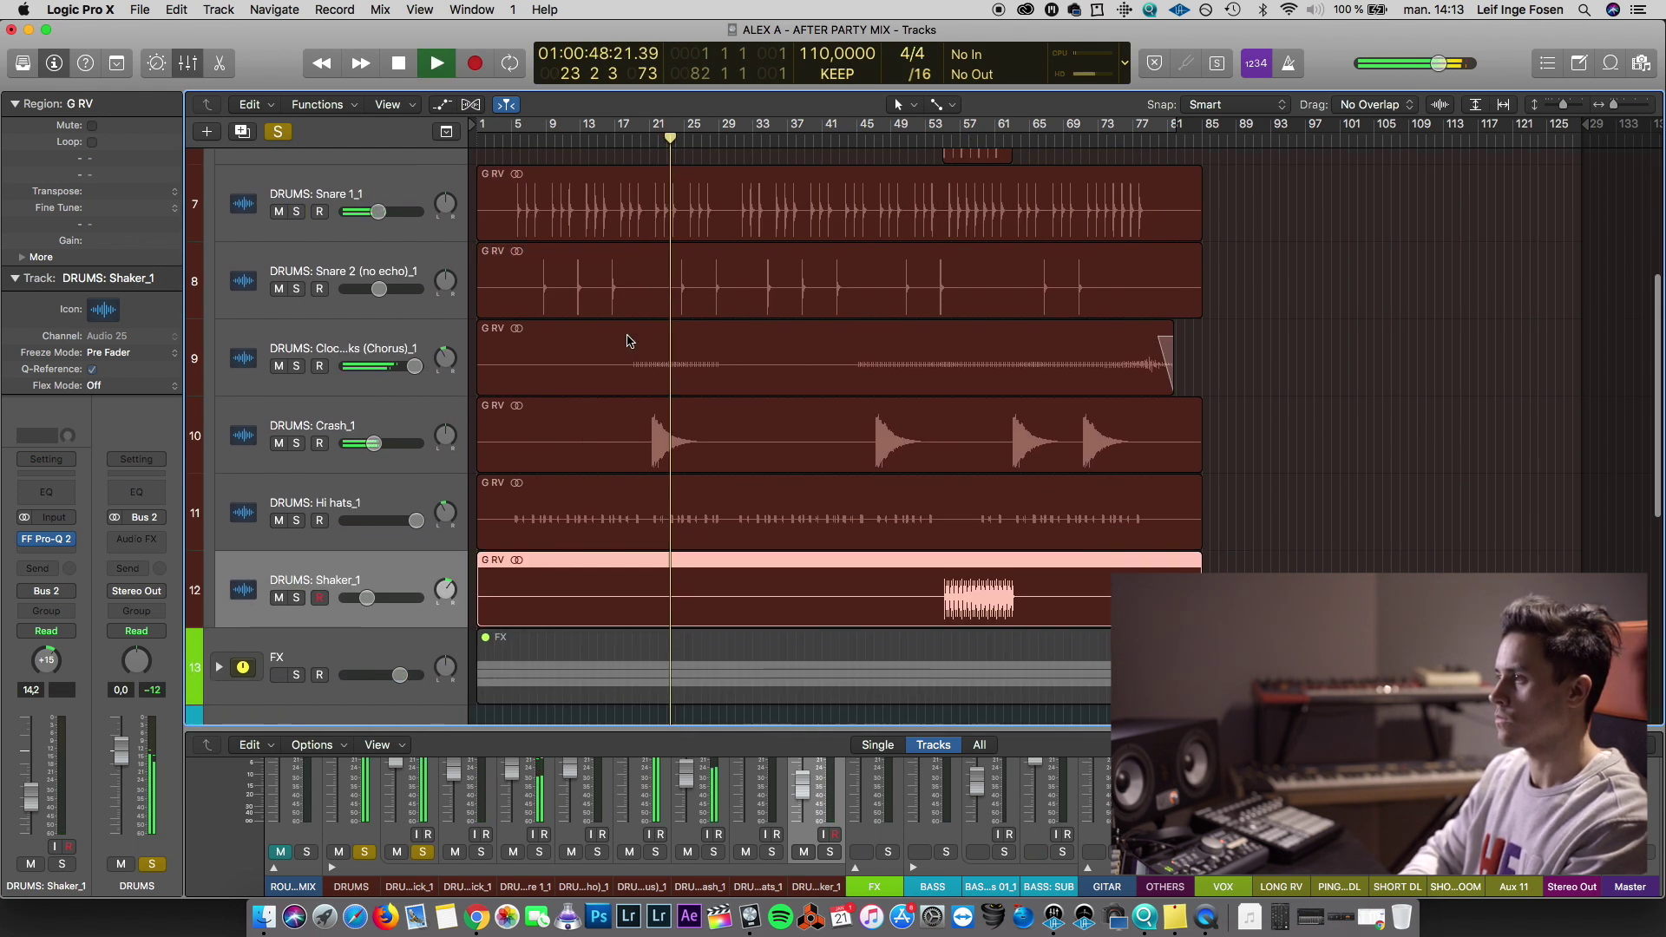
scroll(630, 340, up, 3)
scroll(292, 251, up, 2)
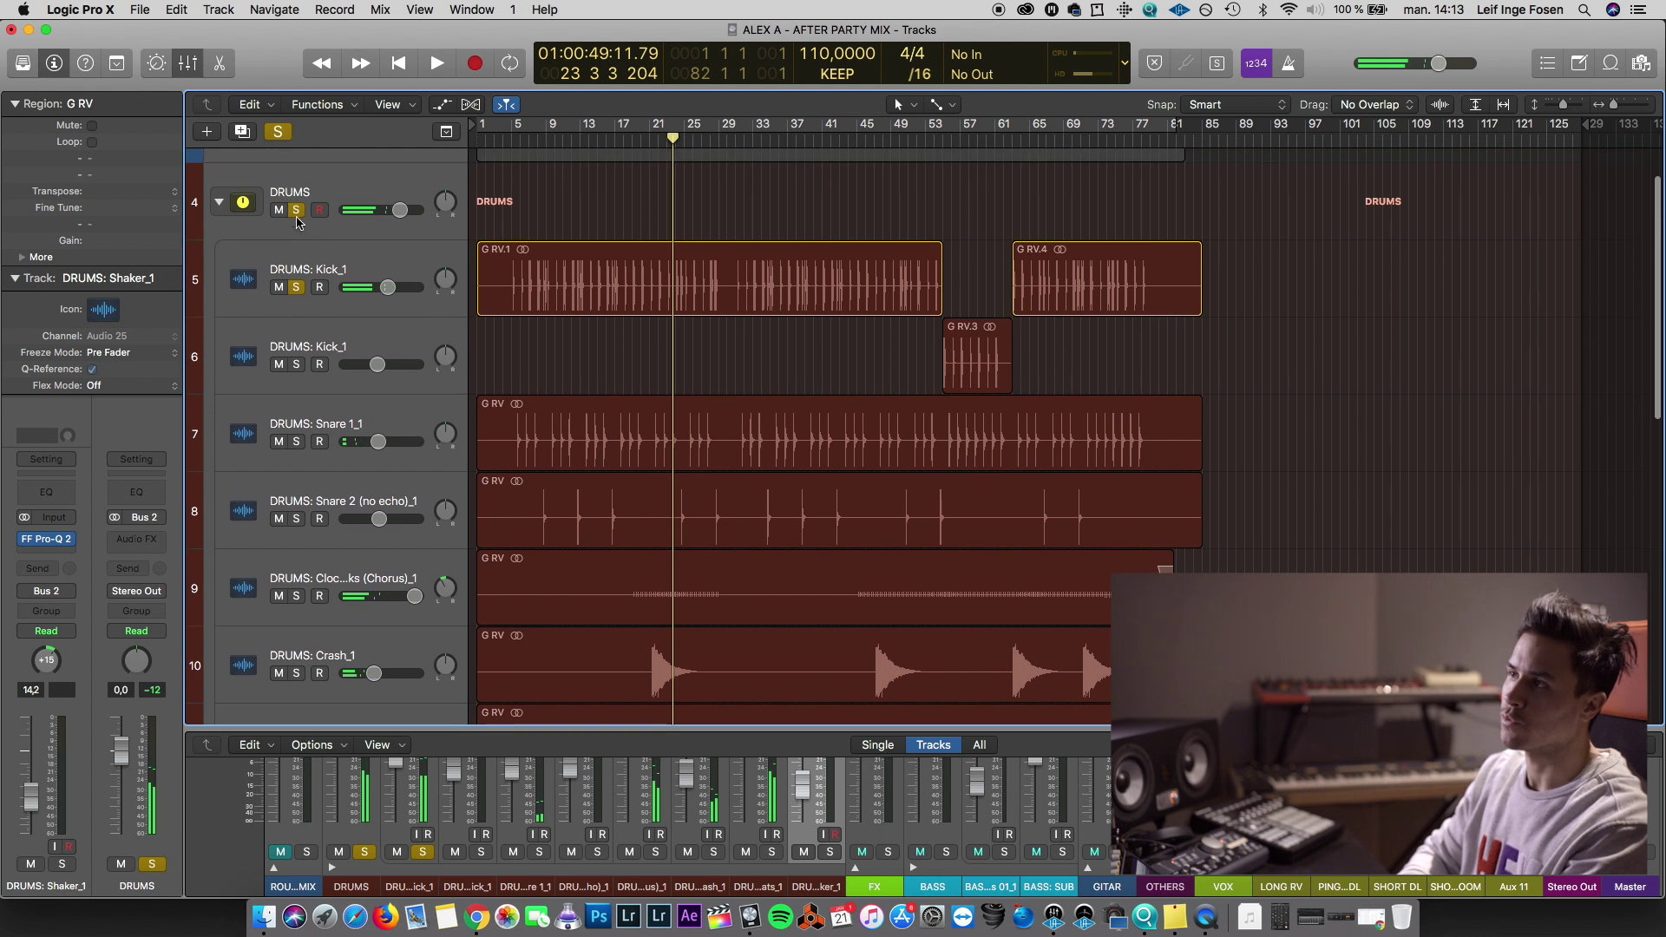
Unsolo the DRUMS stack and first Kick_1 channel, collapse DRUMS, and expand the FX stack
click(298, 209)
click(296, 287)
click(219, 203)
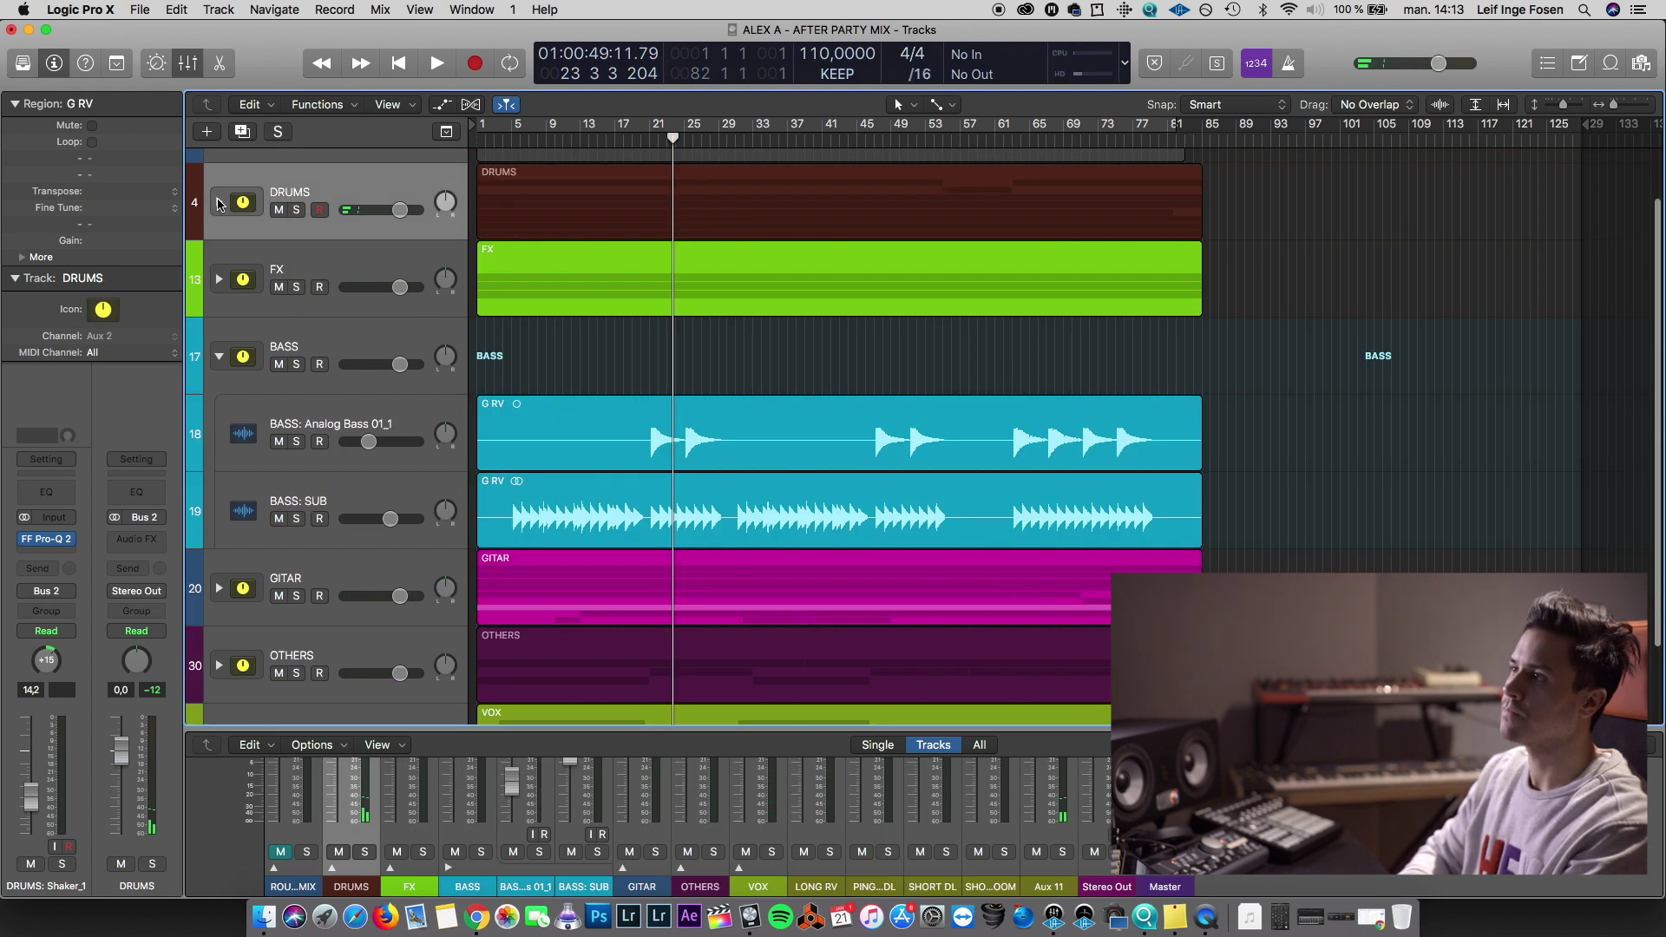
click(219, 280)
Solo the FX stack and play the first riser from about bar 3
click(555, 156)
click(494, 160)
click(295, 287)
key(space)
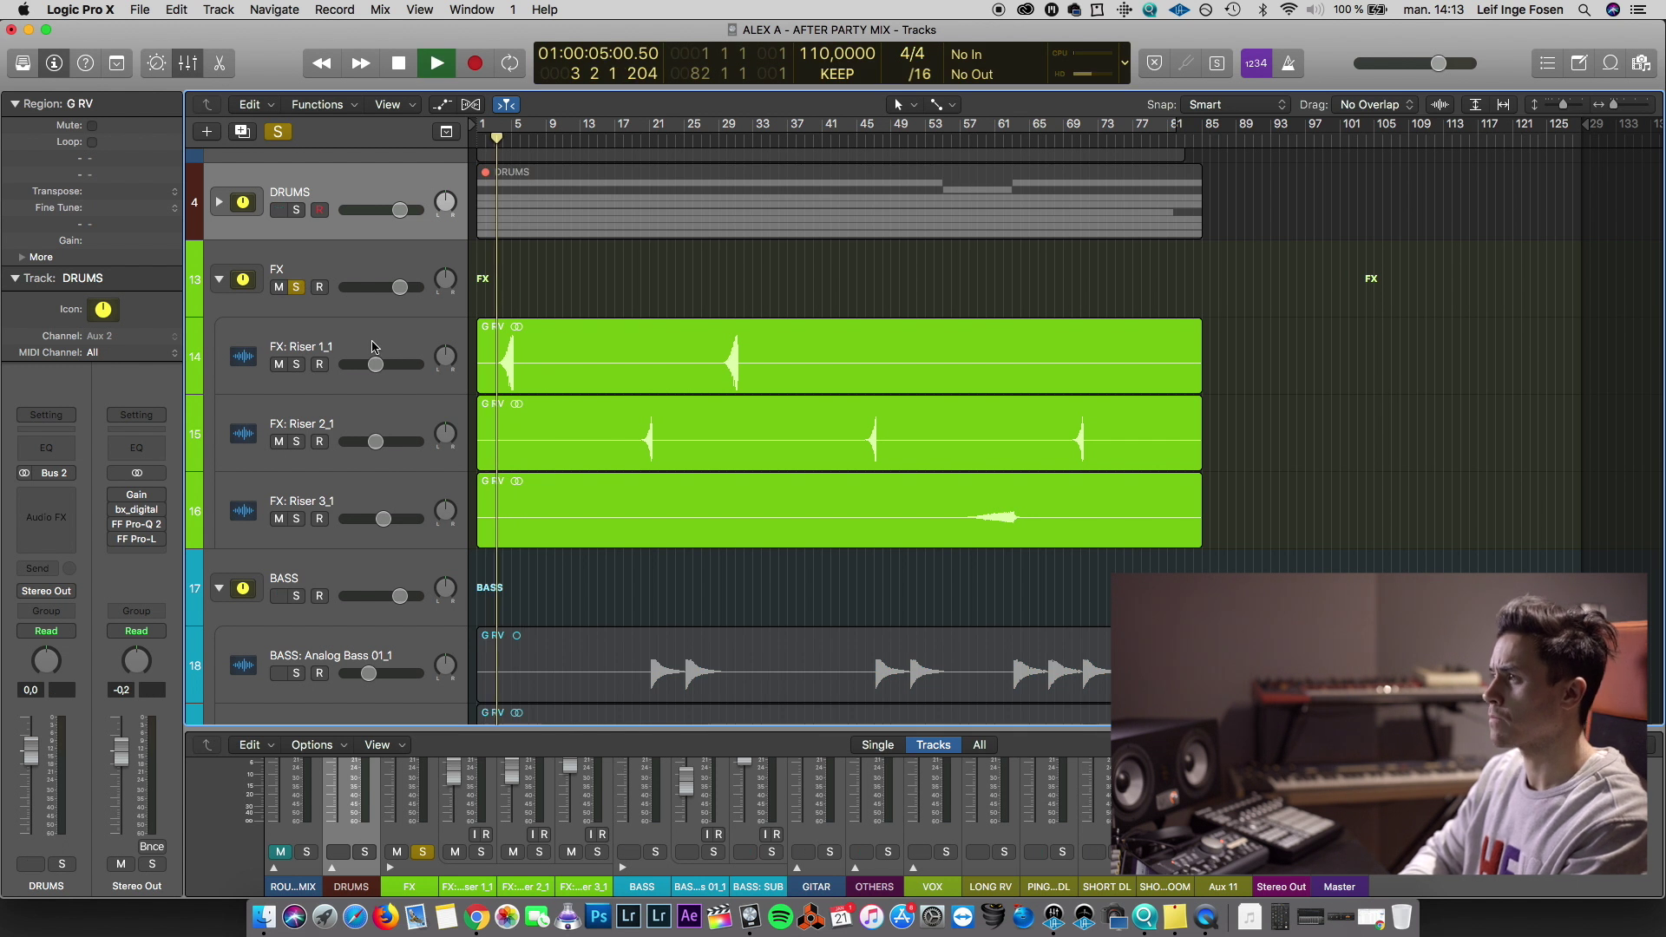
key(super+Right)
key(super+Left)
key(space)
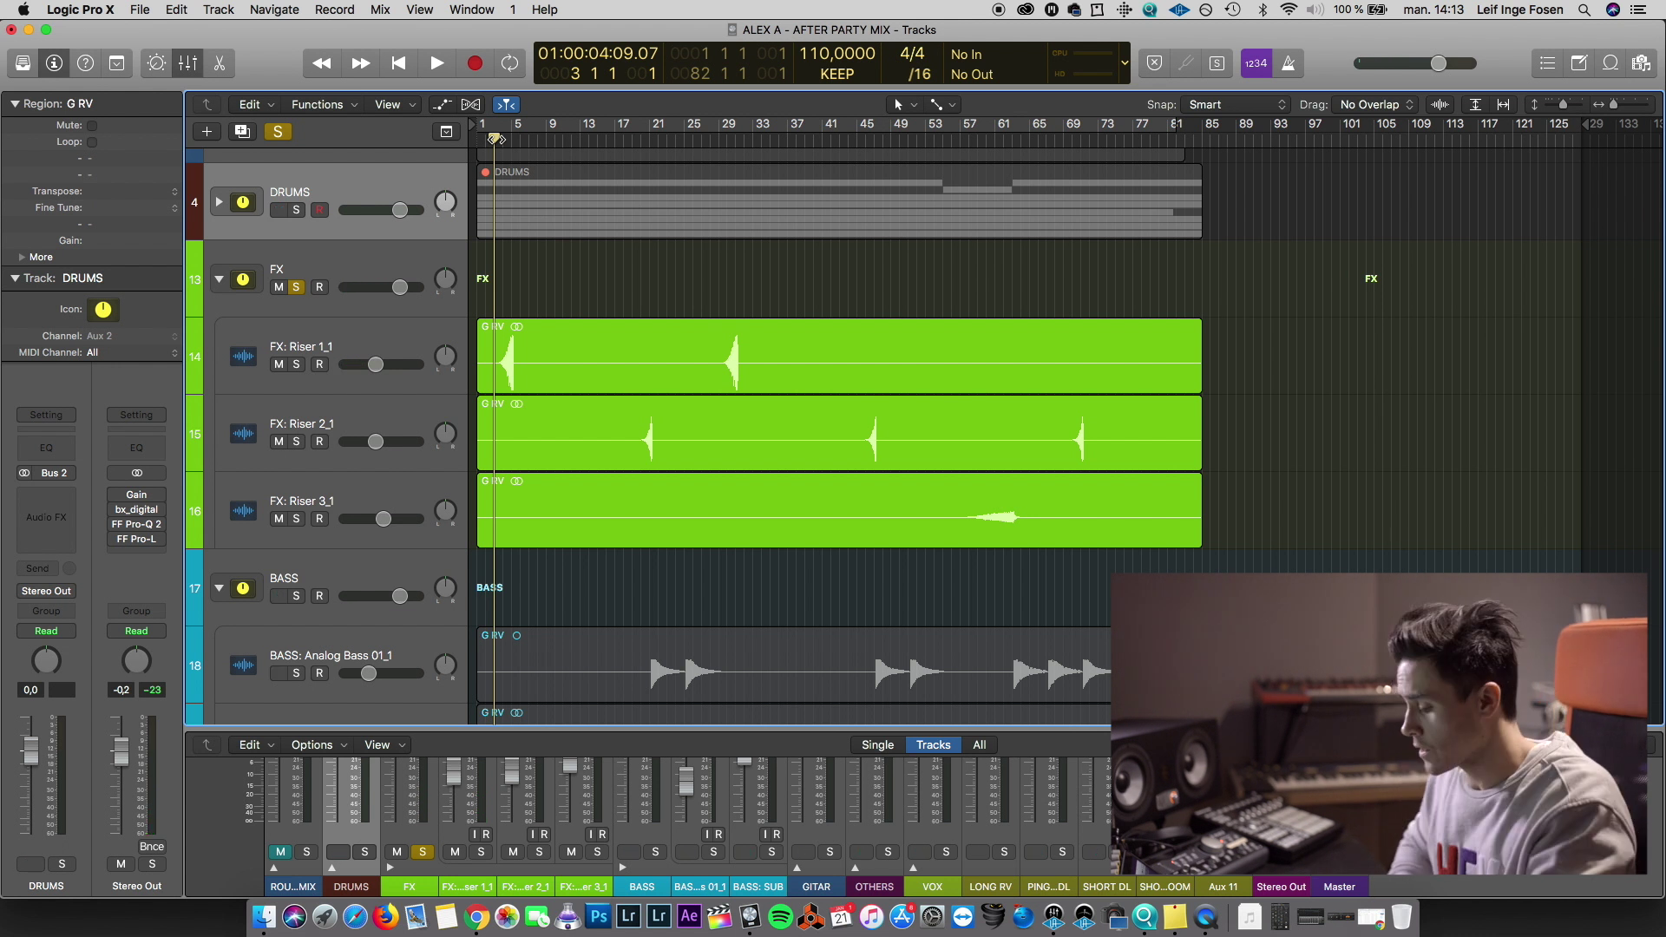
Insert FF Pro-Q 2 on FX Riser 1_1 and create a 96 dB/oct low cut at about 40 Hz
click(342, 337)
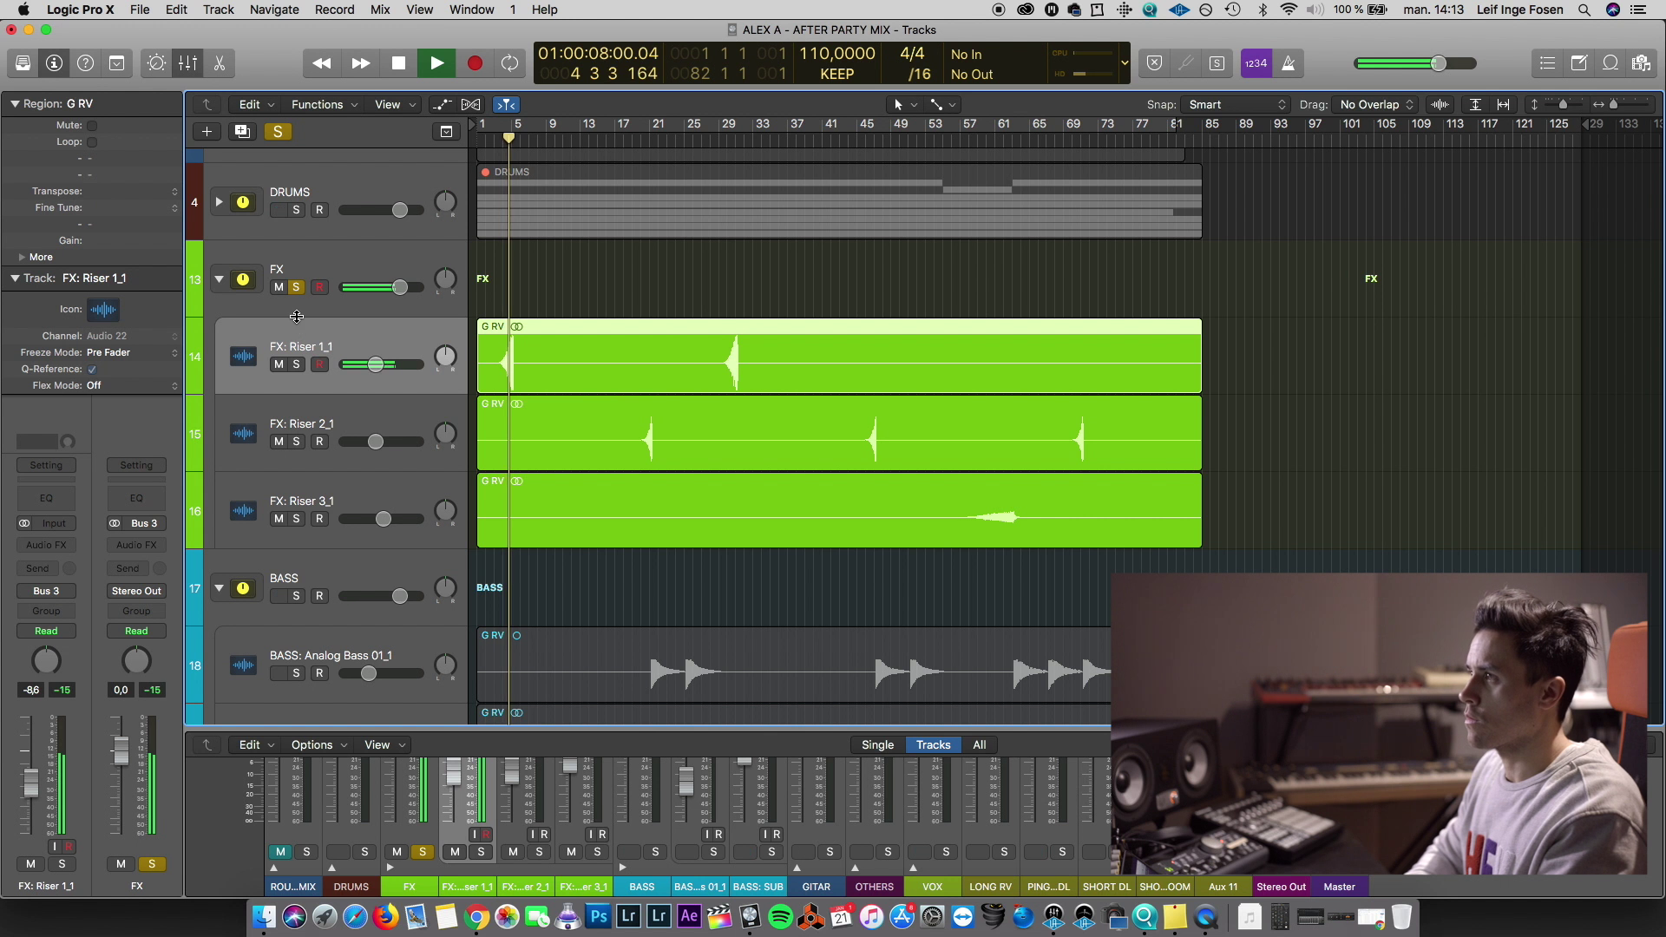
click(34, 544)
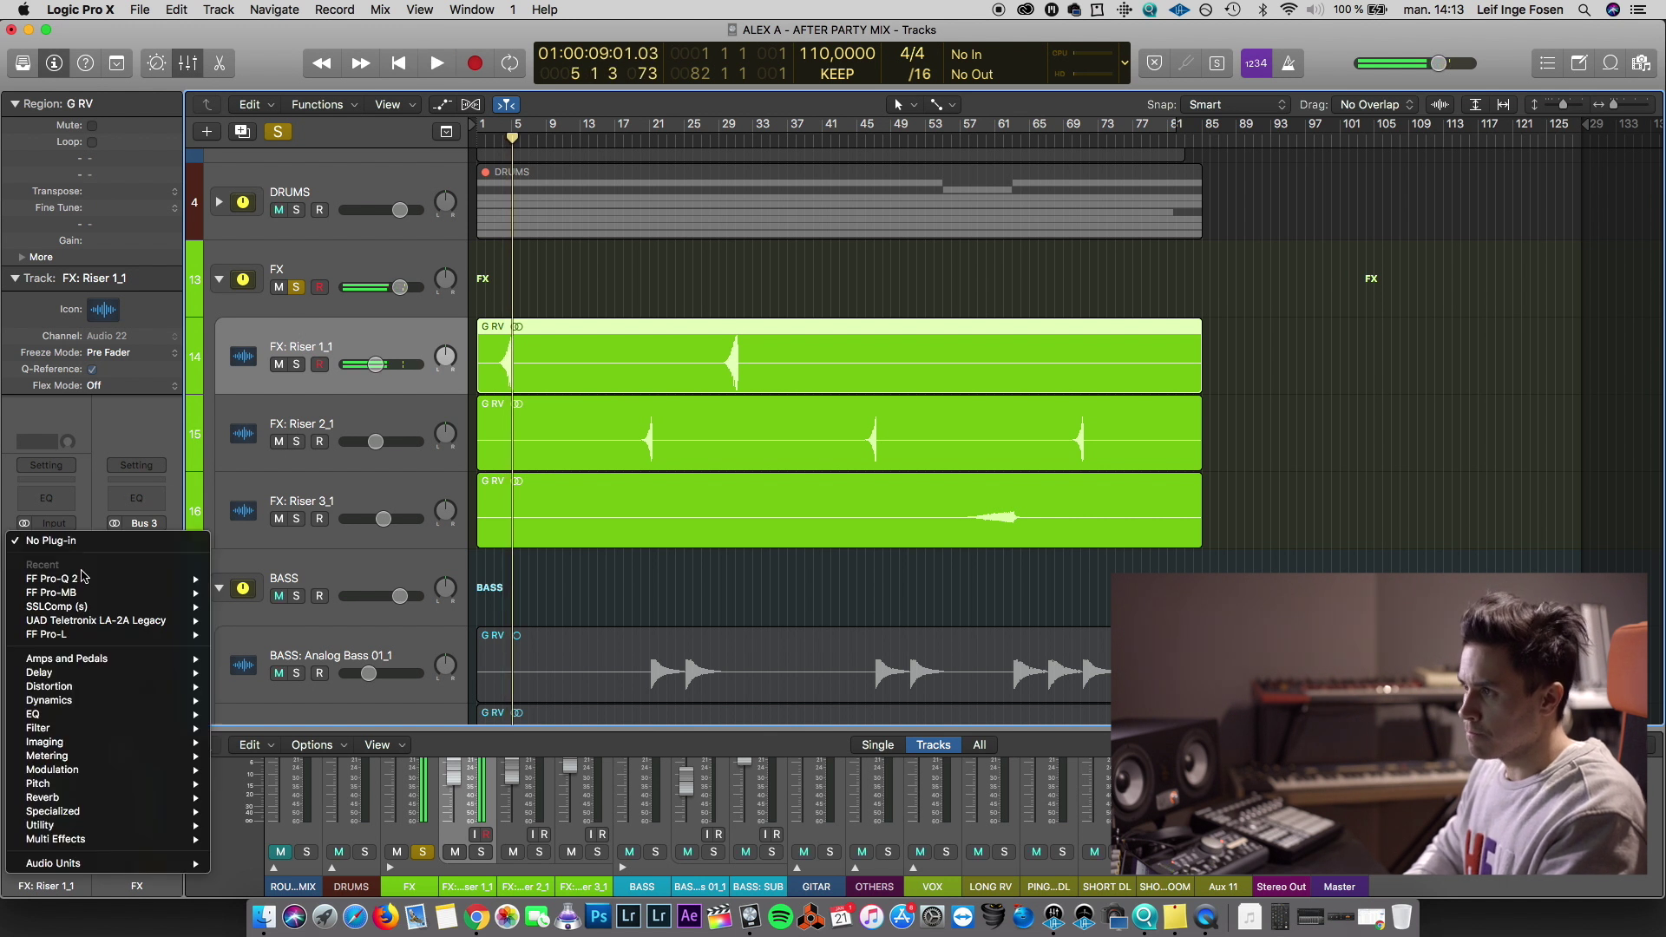
mouse_move(126, 590)
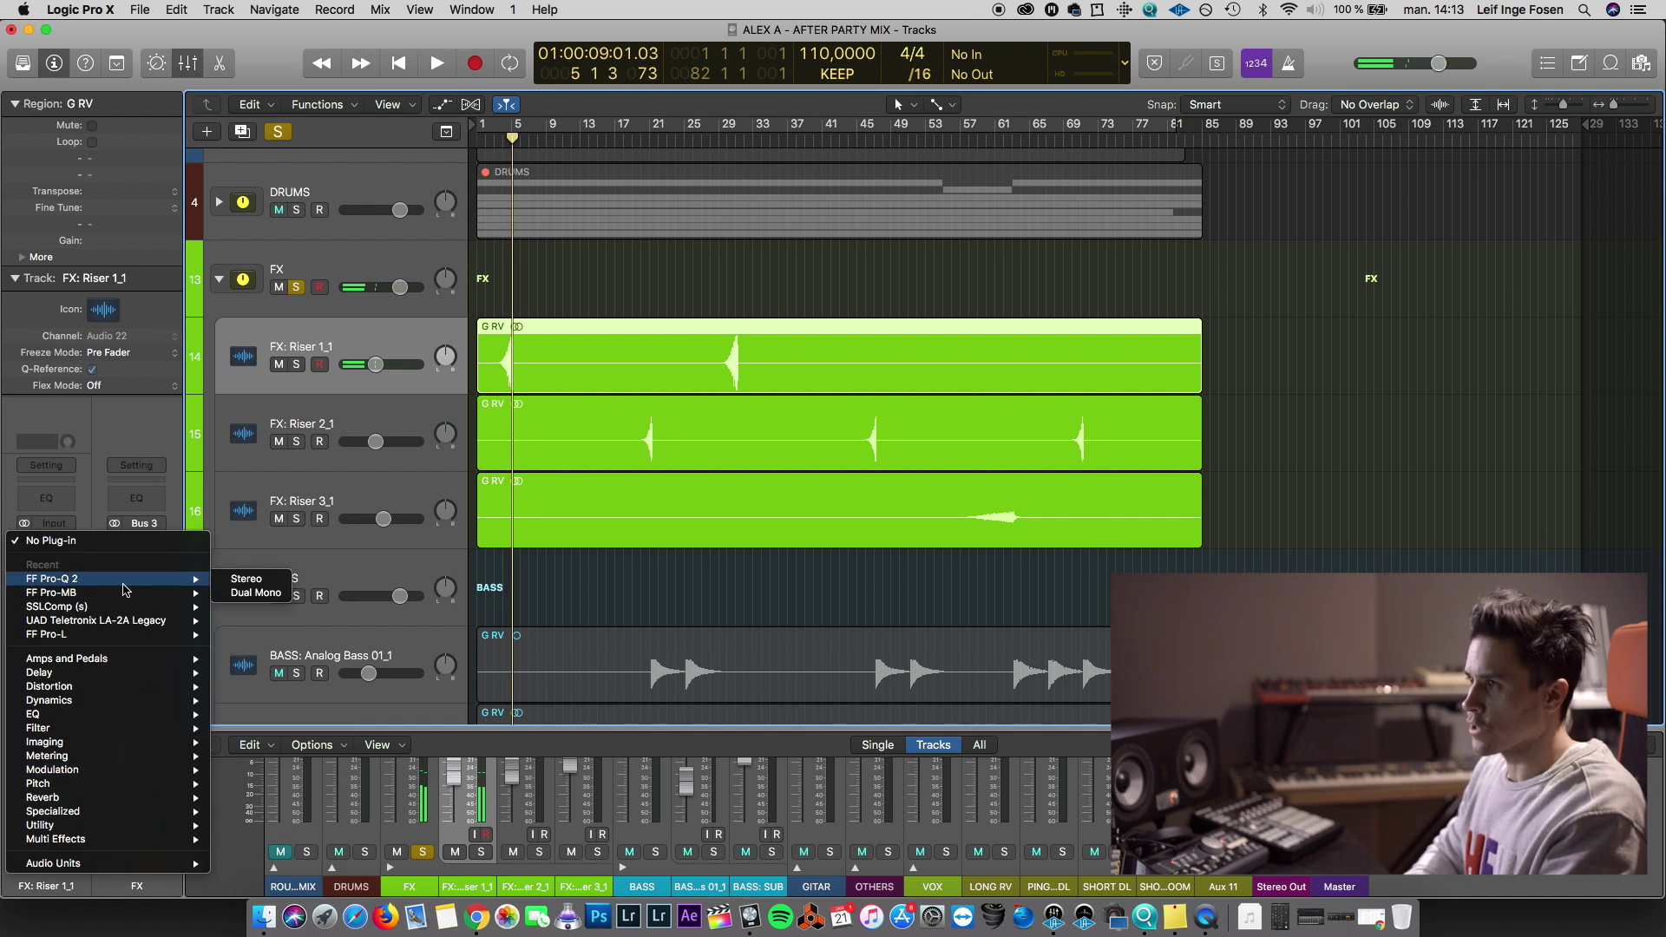
click(247, 580)
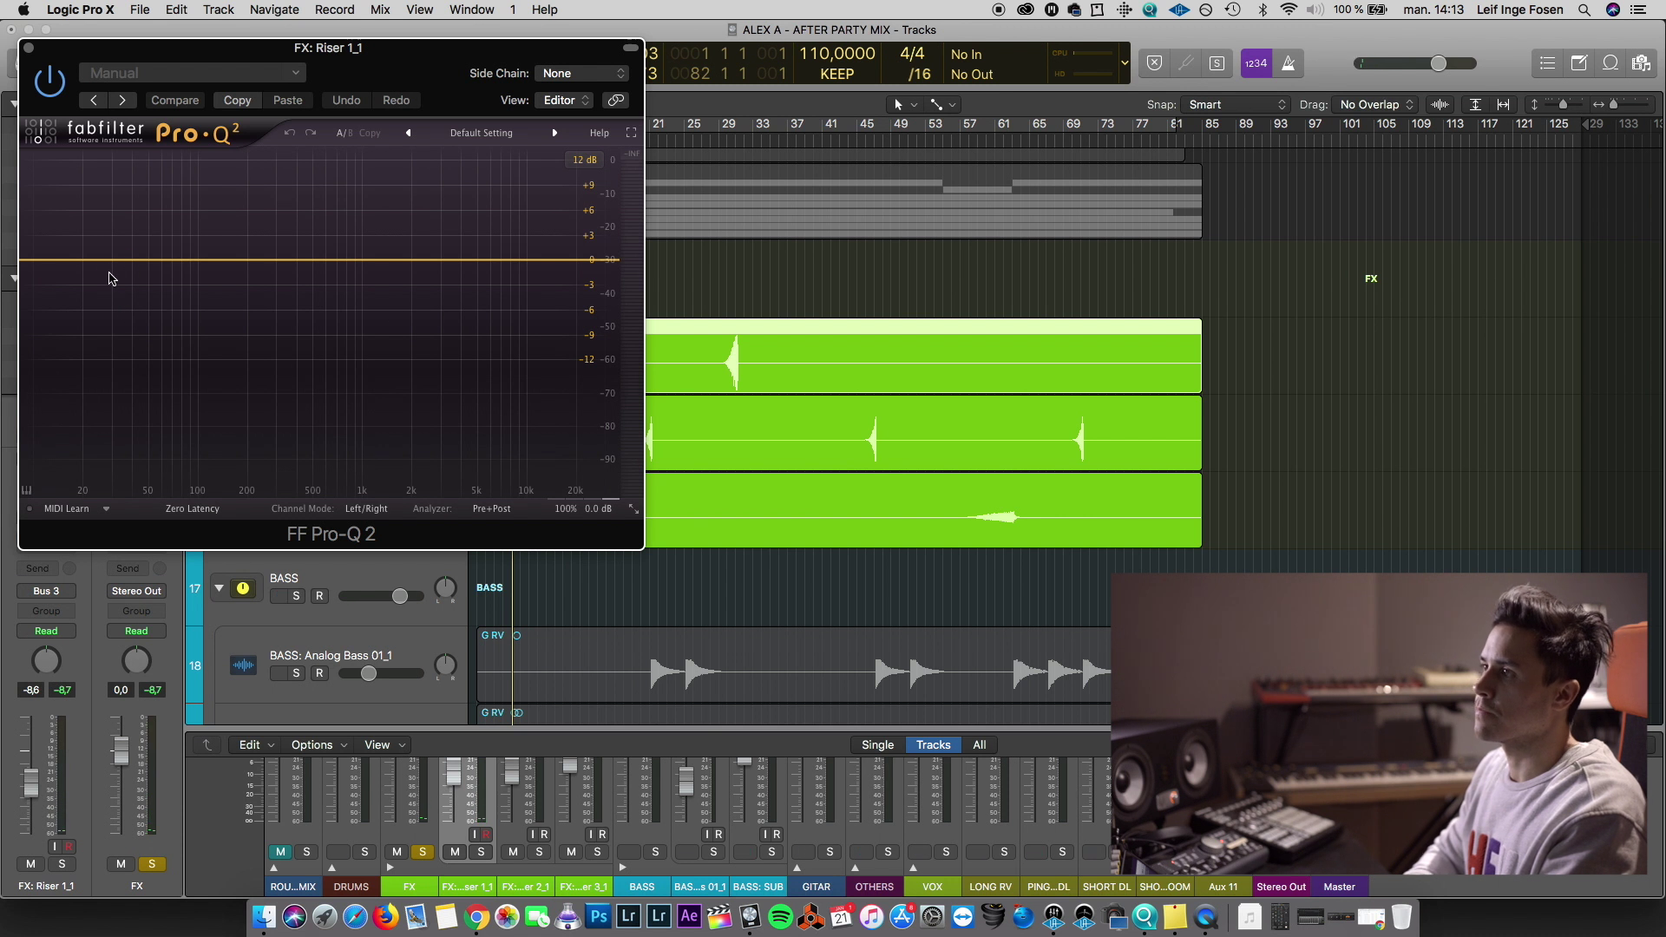
drag(102, 260, 135, 282)
click(77, 426)
click(119, 308)
drag(361, 67, 1159, 163)
Play the riser from bar 4 and add a narrow 4.5 dB cut near 2.4 kHz and a wider 3 dB cut near 300 Hz
click(500, 139)
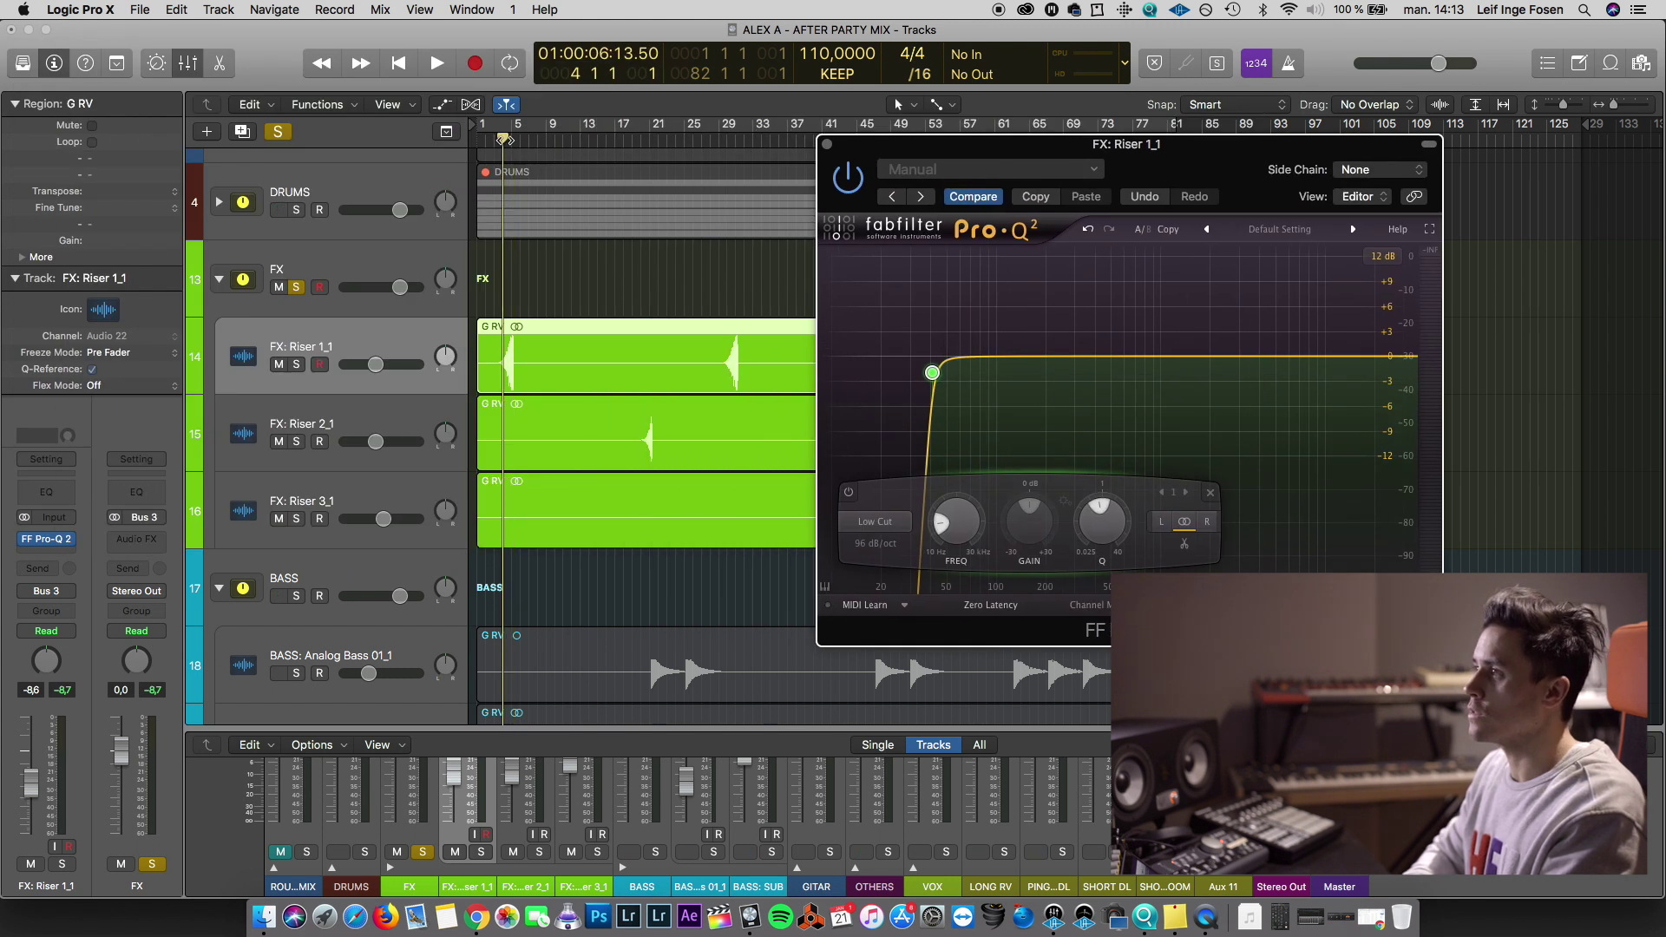
key(space)
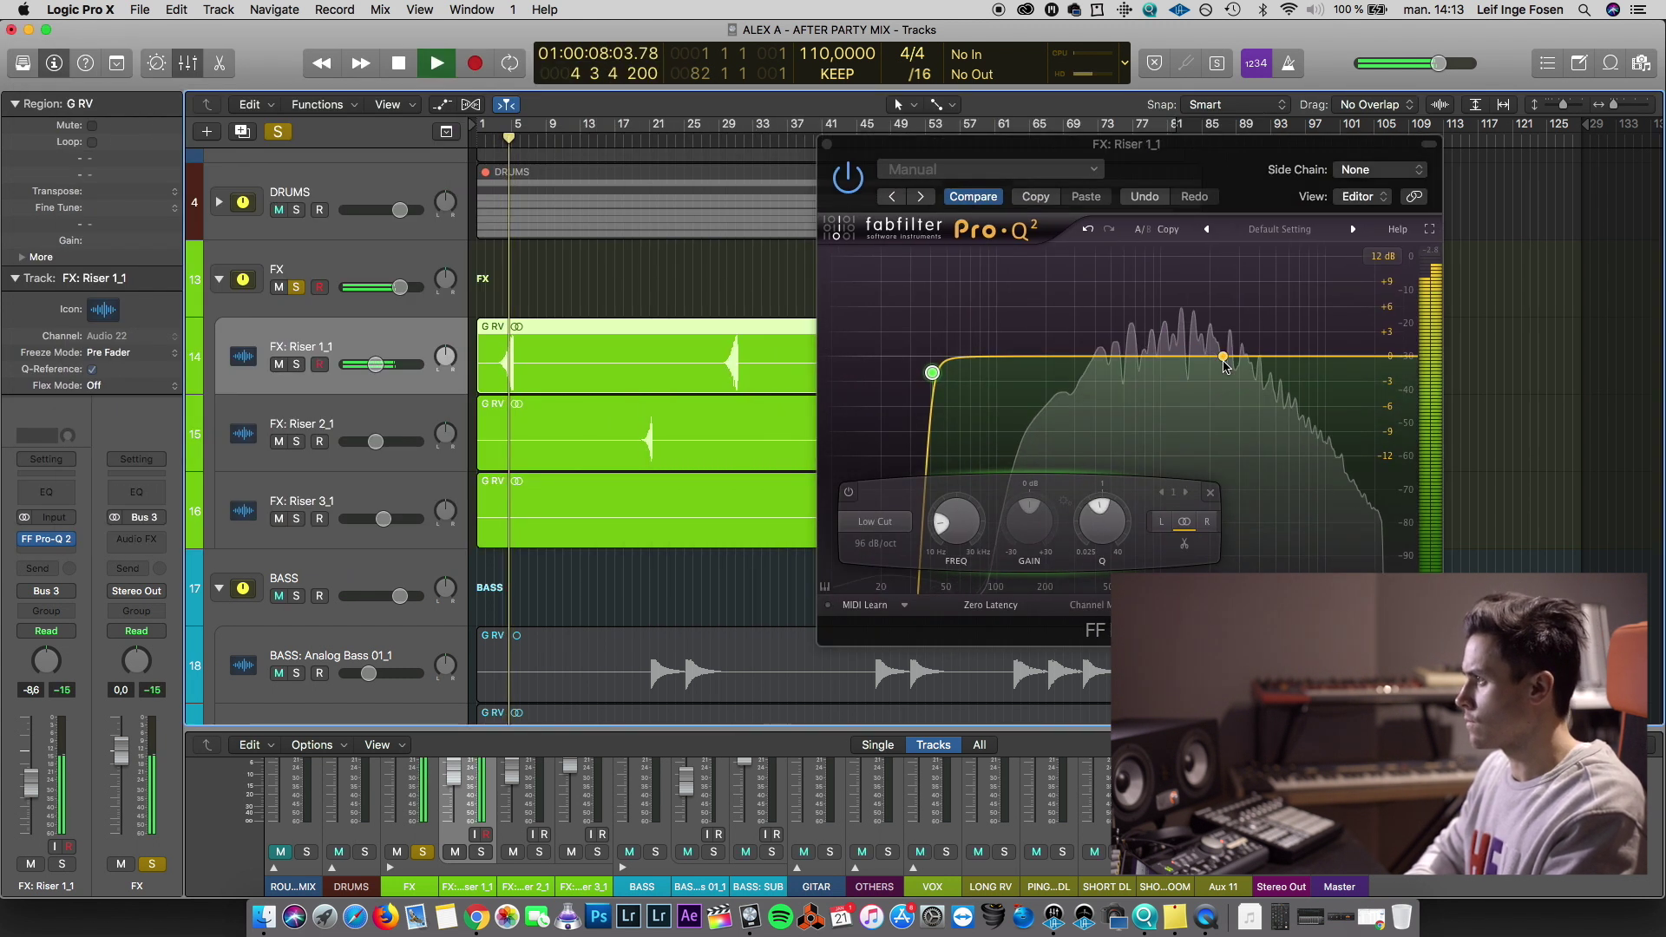
key(space)
drag(1225, 355, 1223, 263)
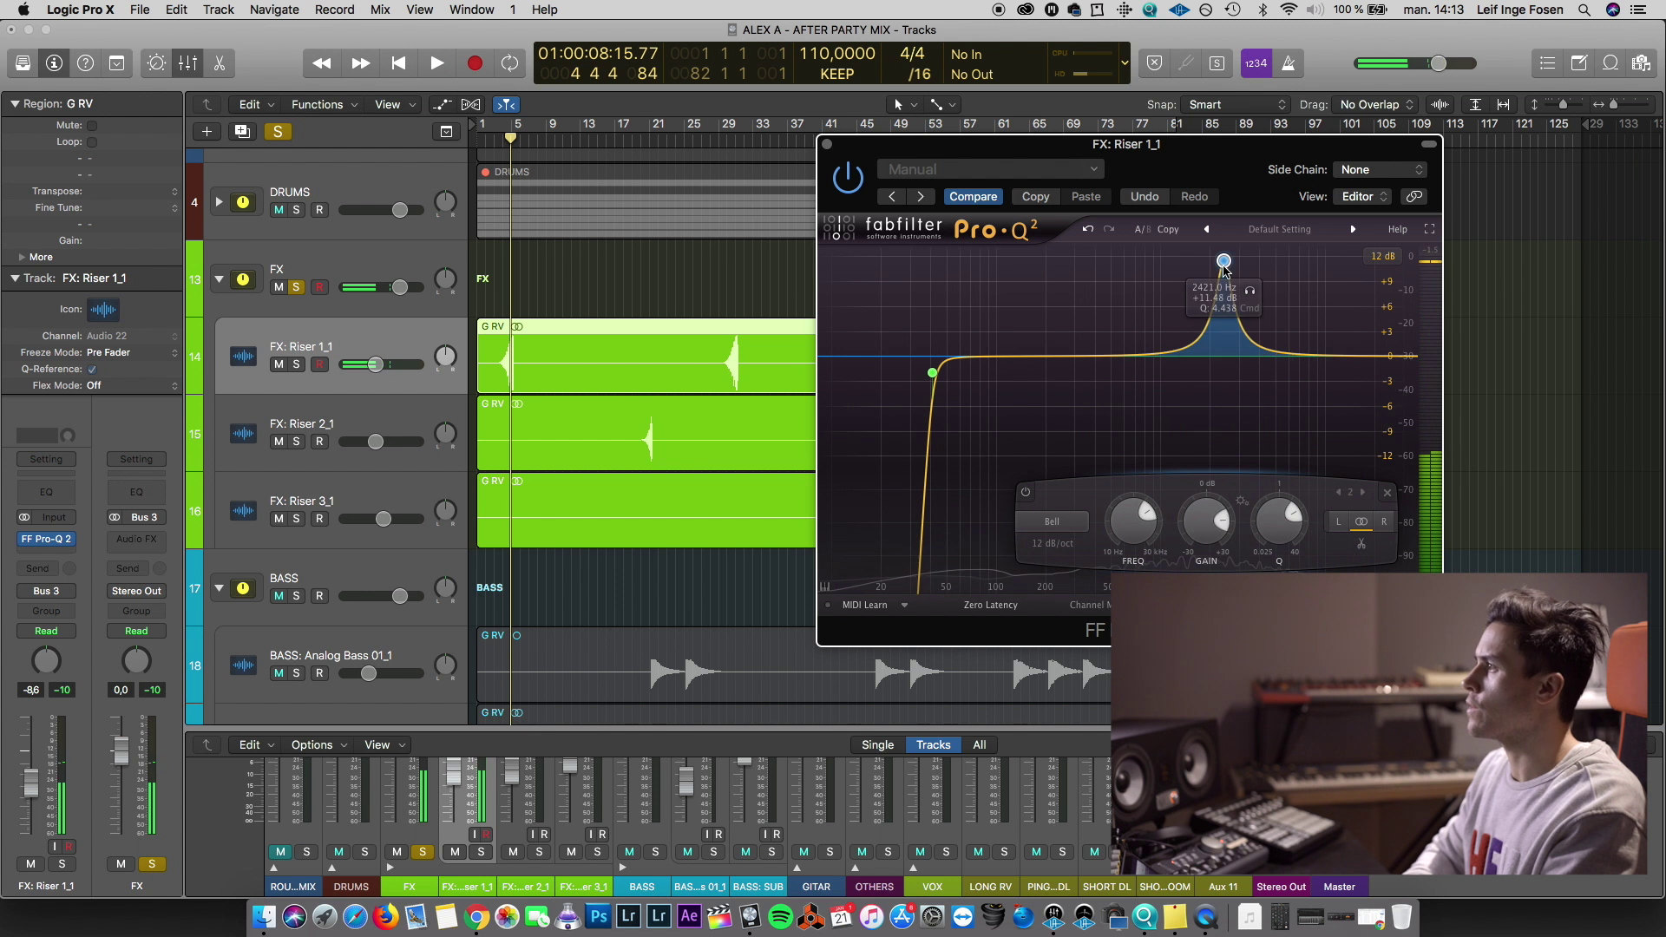
scroll(1223, 262, up, 3)
drag(1206, 530, 1206, 590)
drag(1067, 361, 1077, 383)
Replay Riser 1_1, hide its EQ window, and set the track volume to -5.9 dB
key(space)
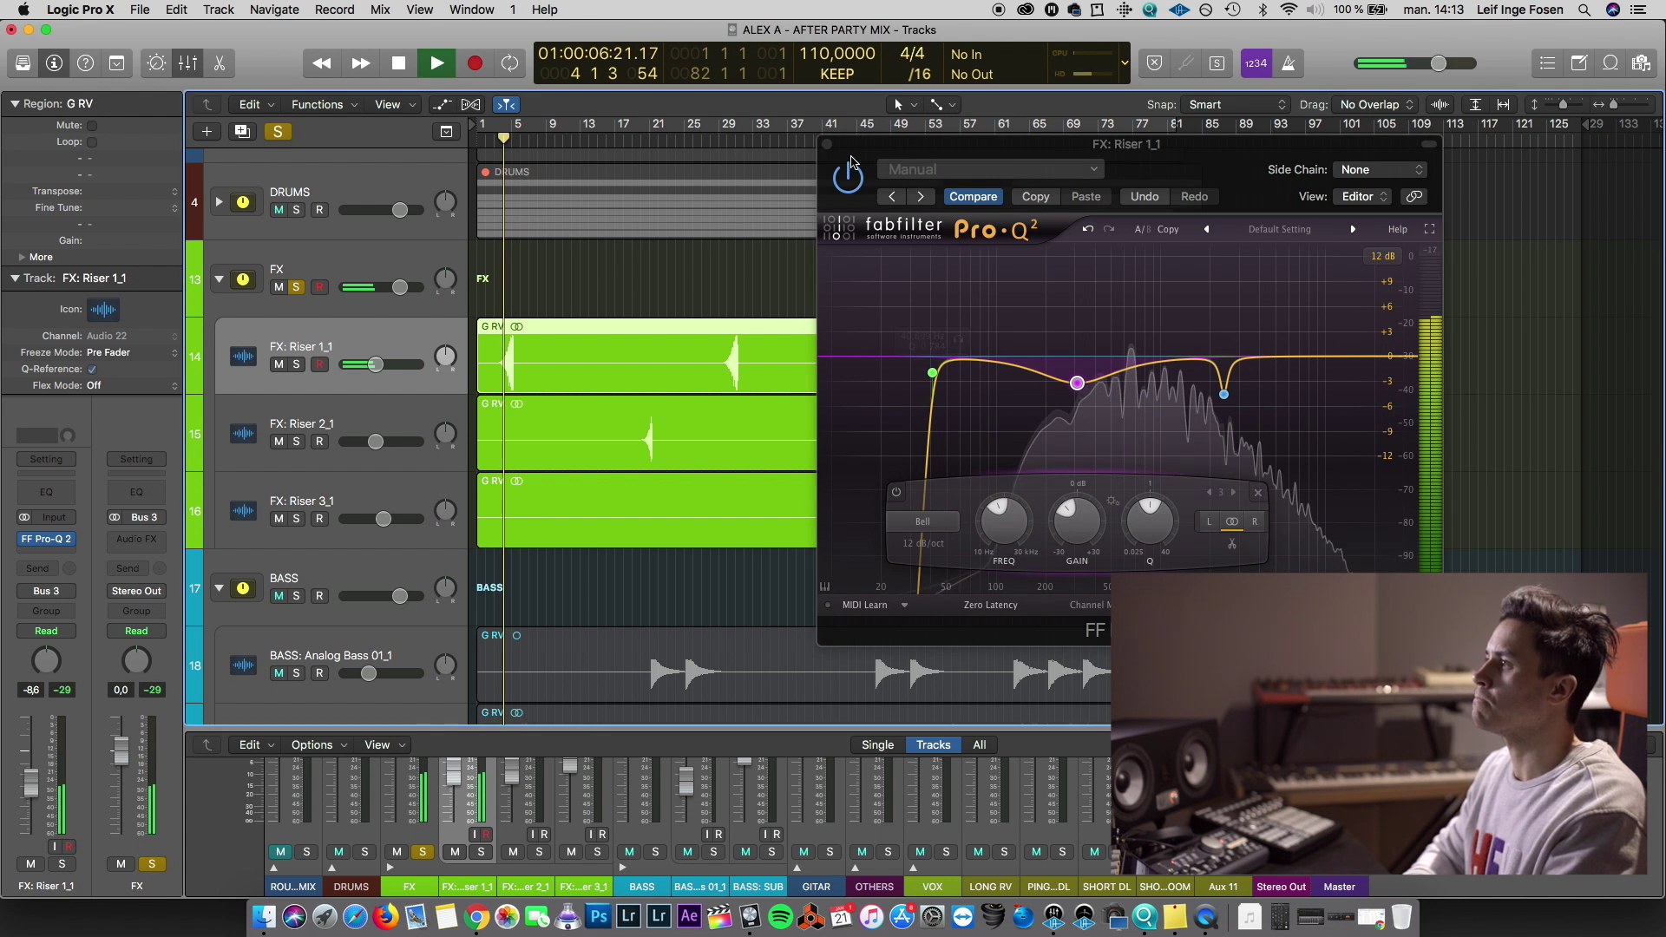
key(v)
drag(375, 364, 379, 364)
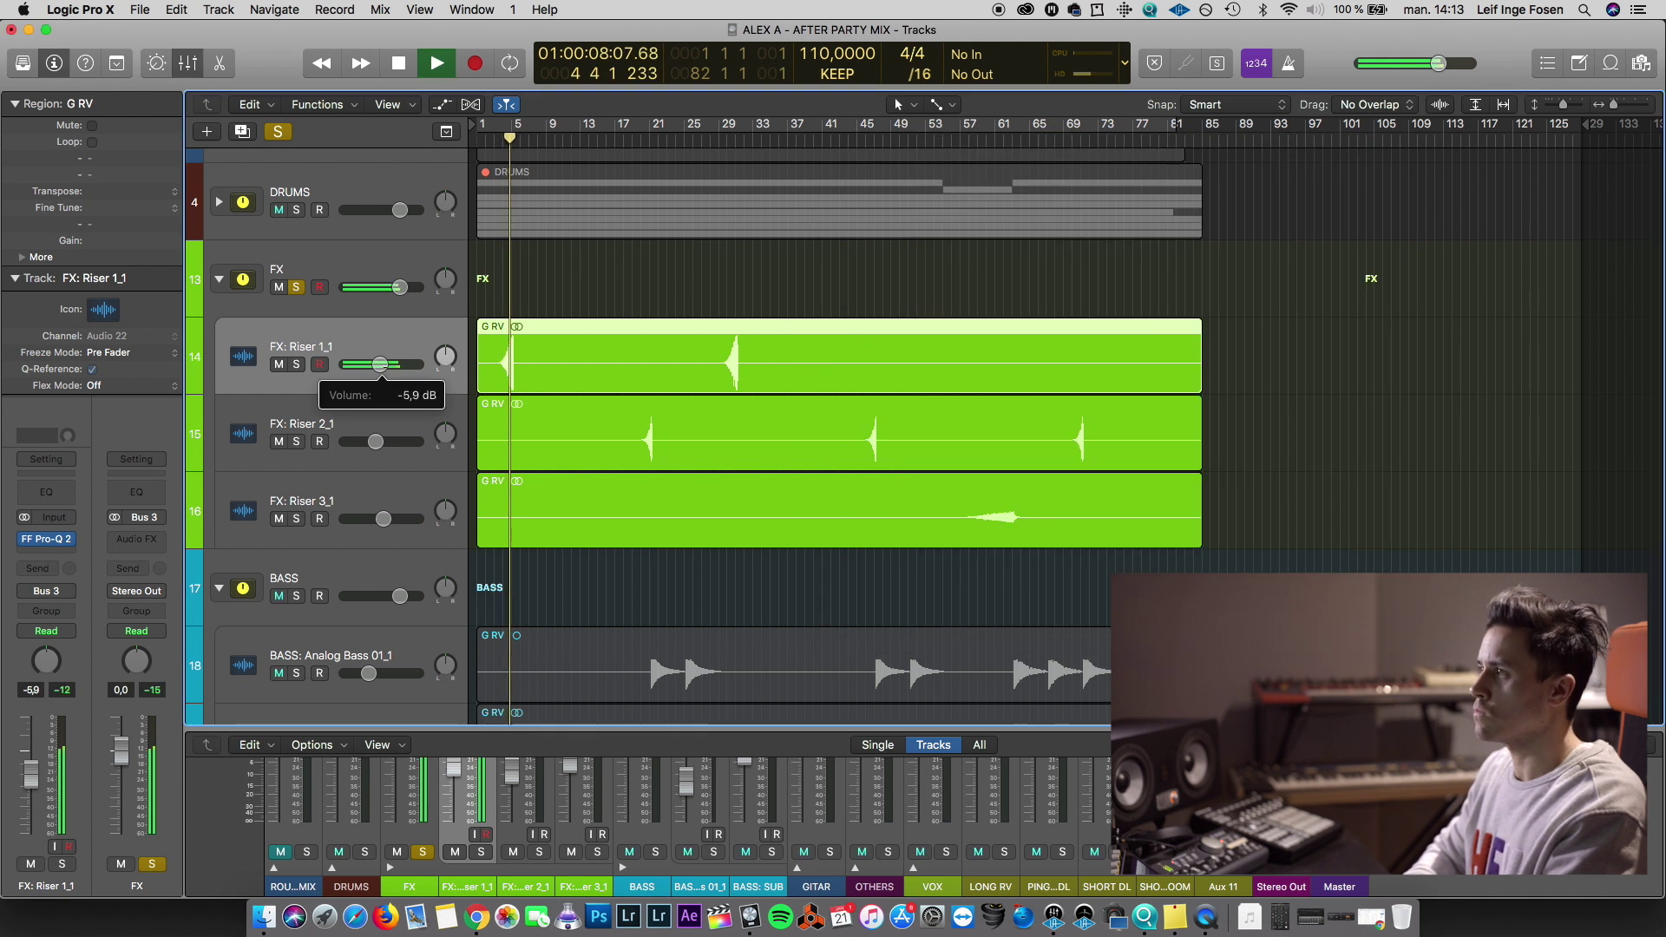
key(space)
Insert FF Pro-MB on Riser 1_1, add a compression band around 2.2 kHz, and close the plug-in
click(48, 551)
mouse_move(110, 608)
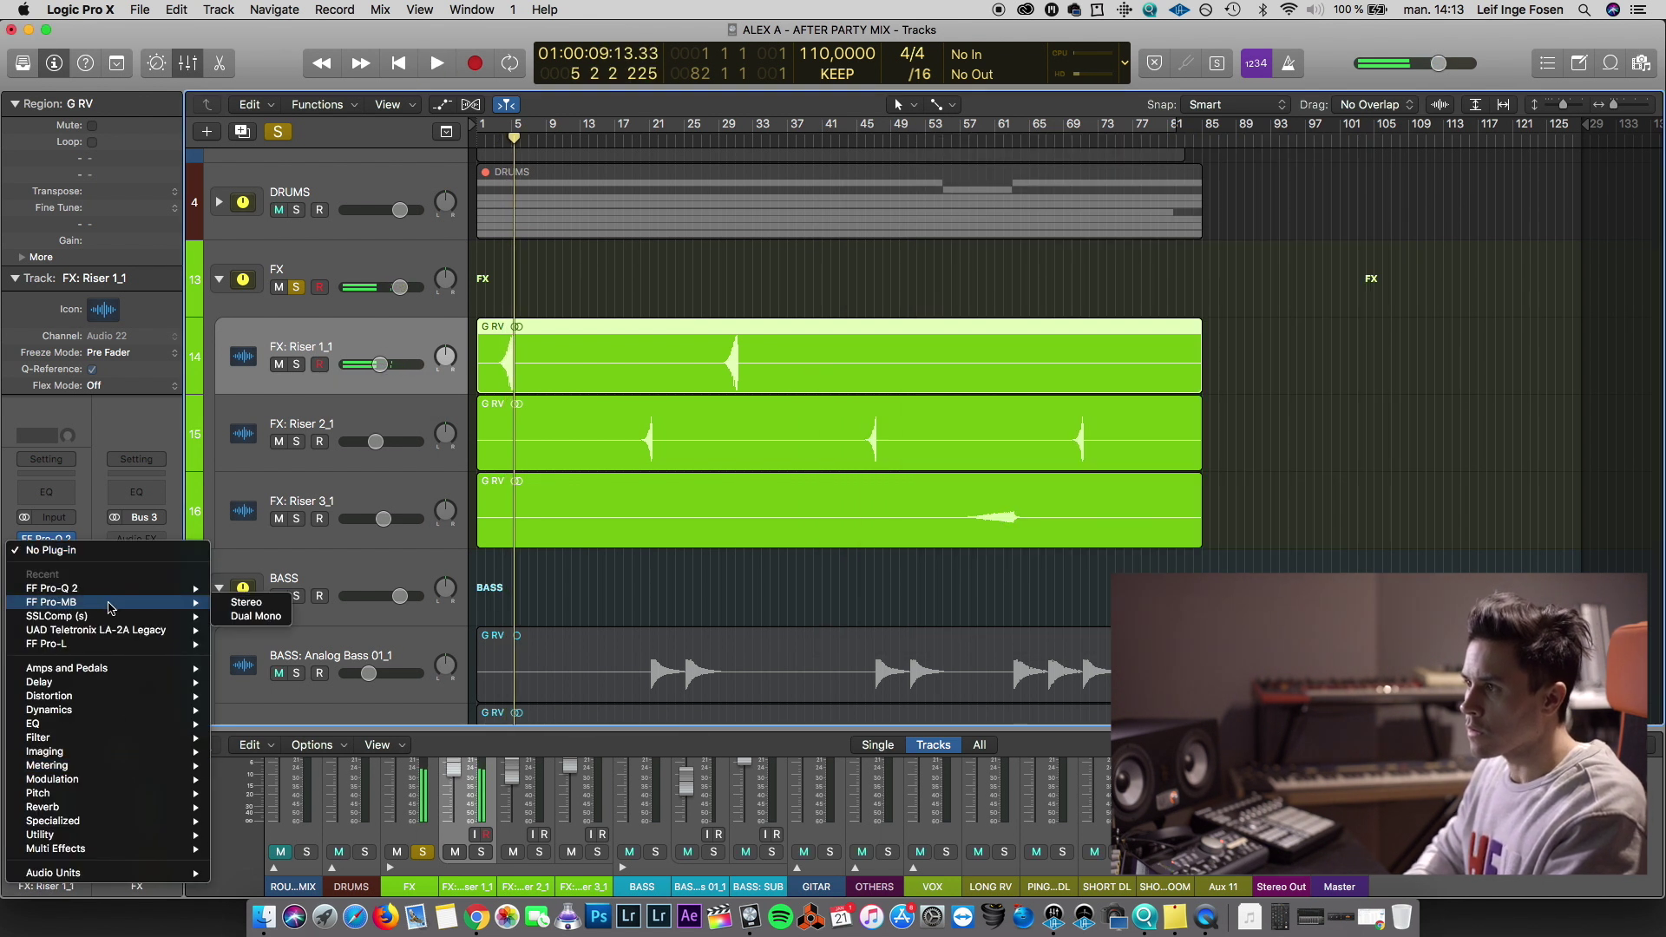
click(252, 617)
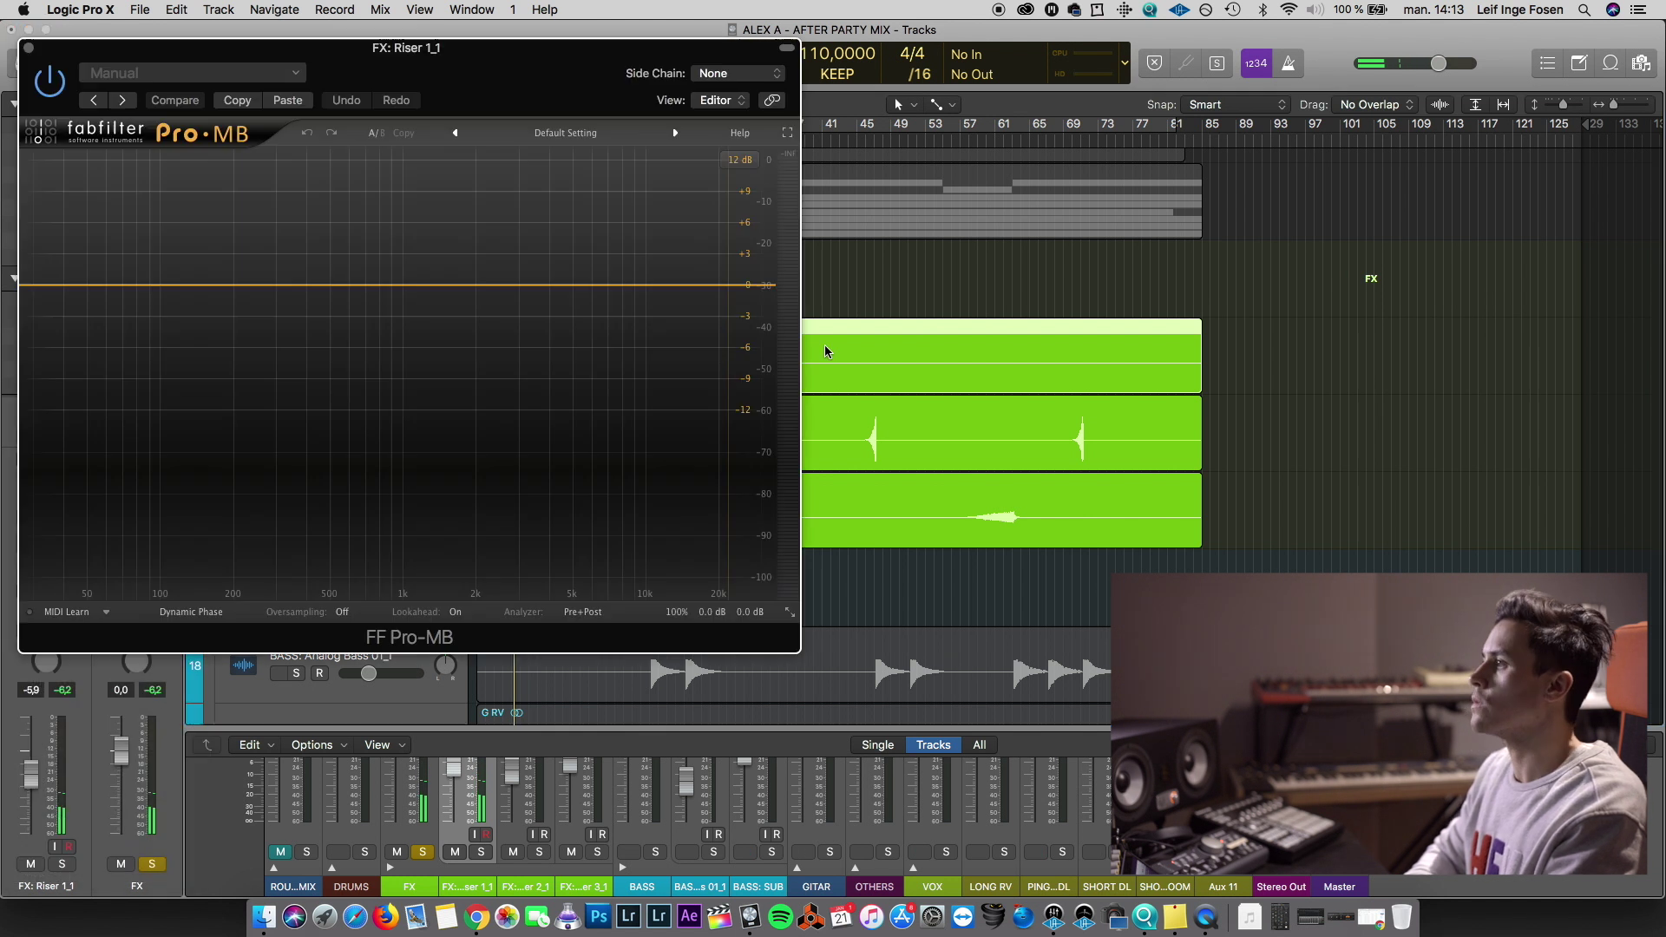
click(488, 327)
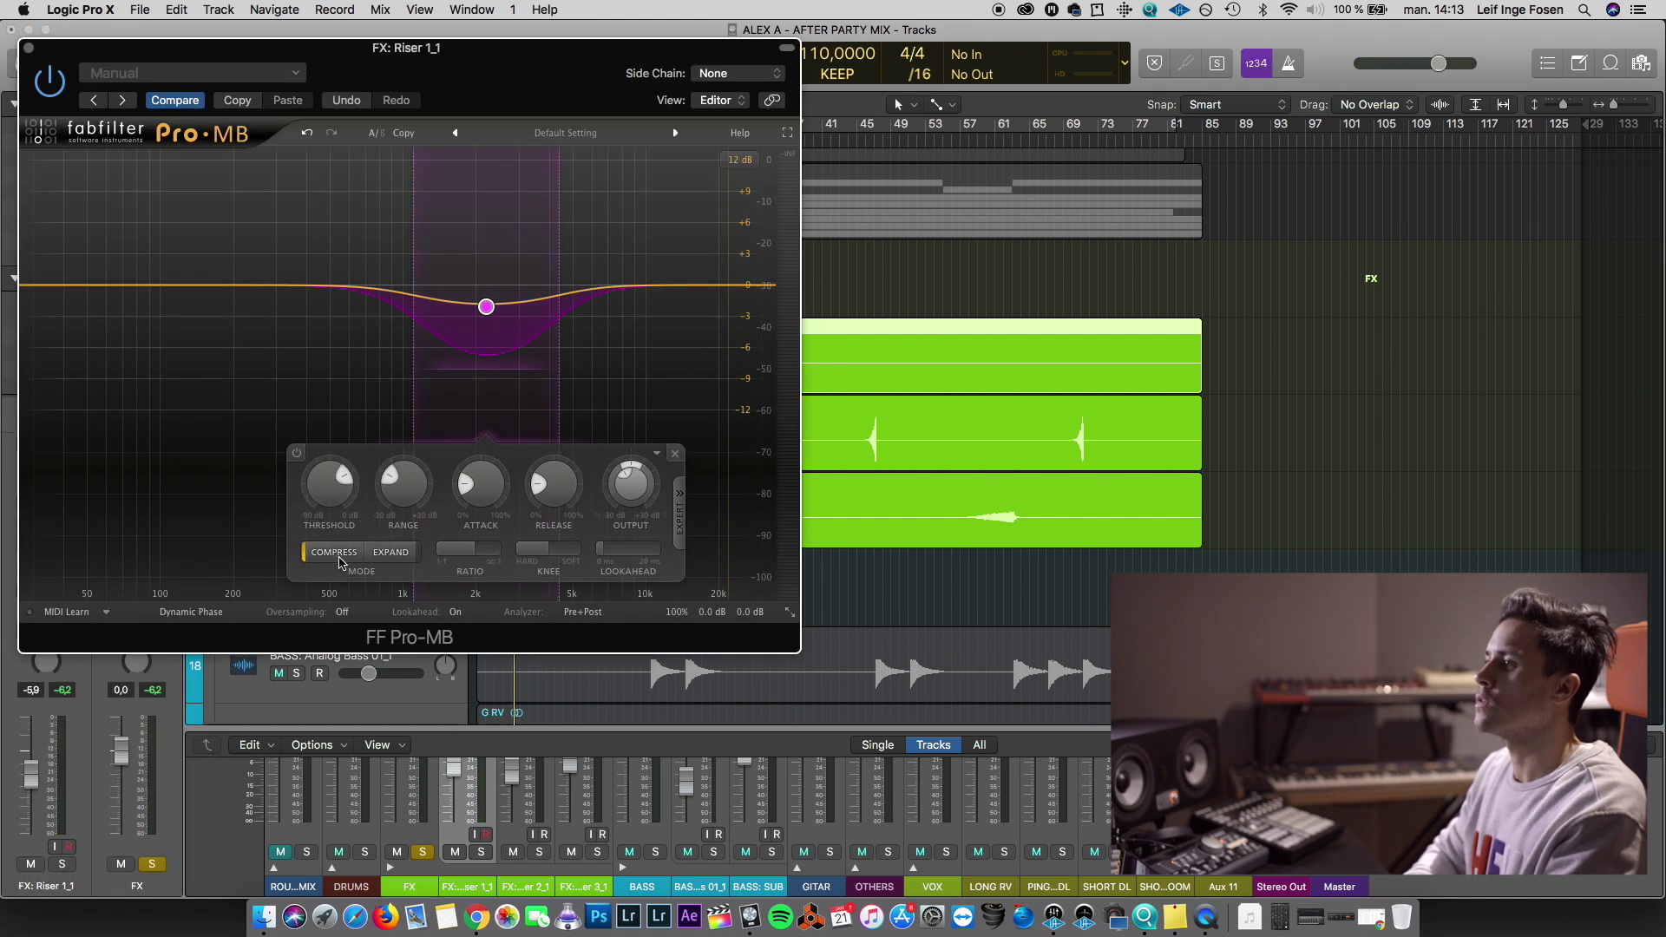
click(30, 48)
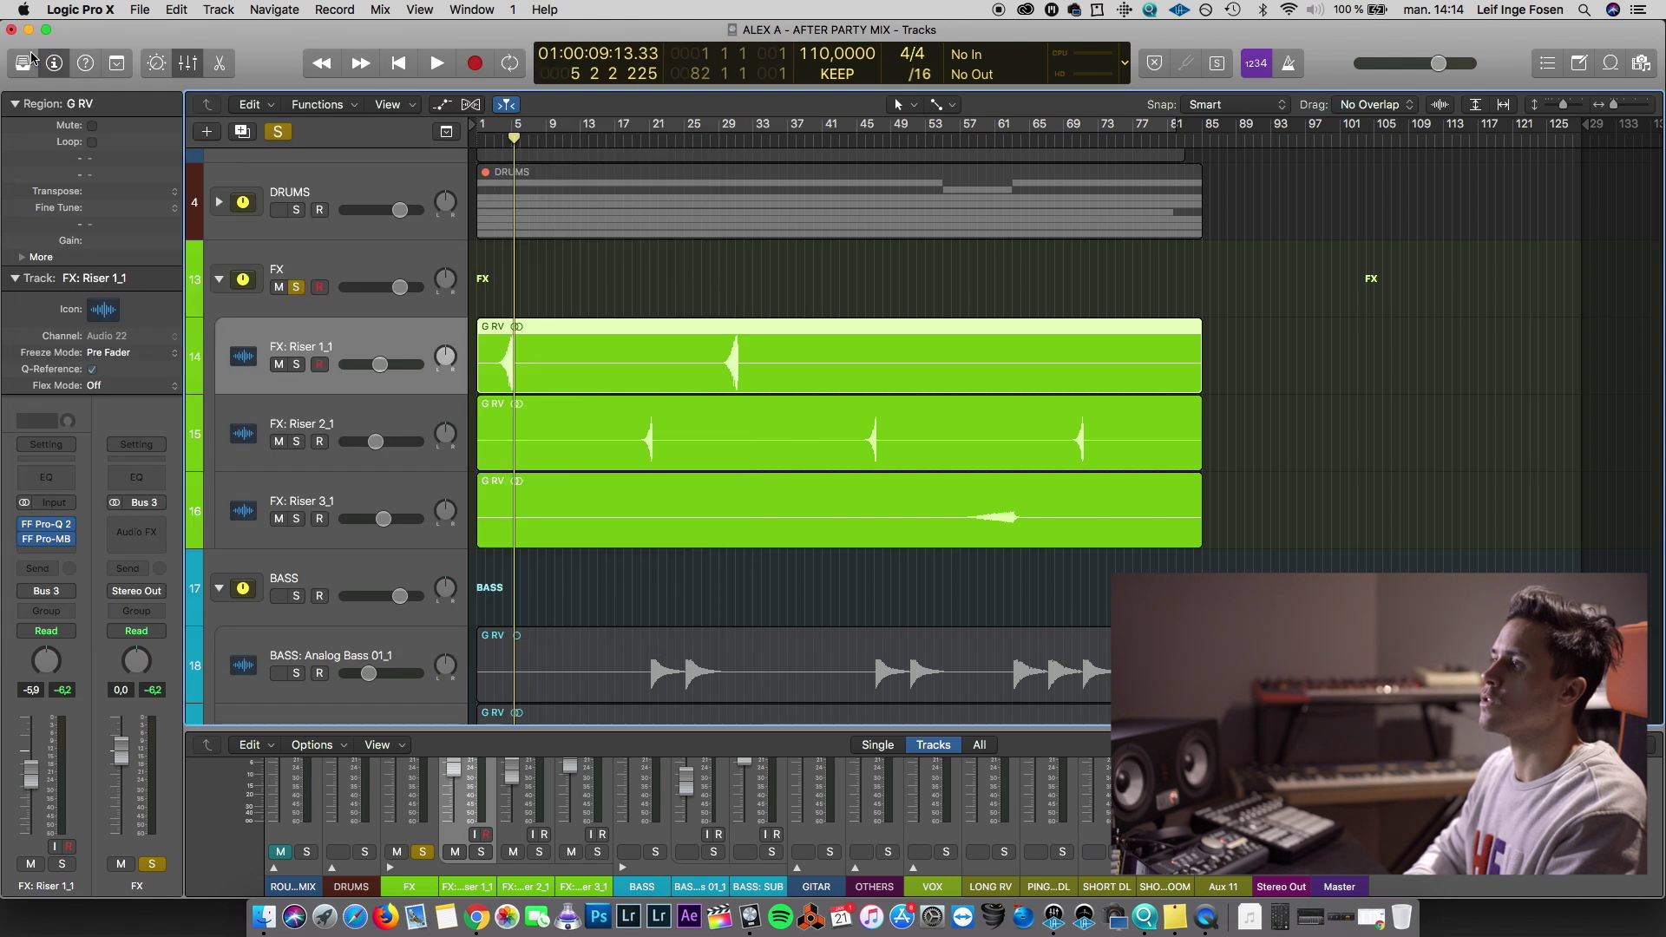
Compare Riser 1_1 in the full mix and with FX soloed, and play Riser 2_1 from about bar 20
key(space)
click(296, 287)
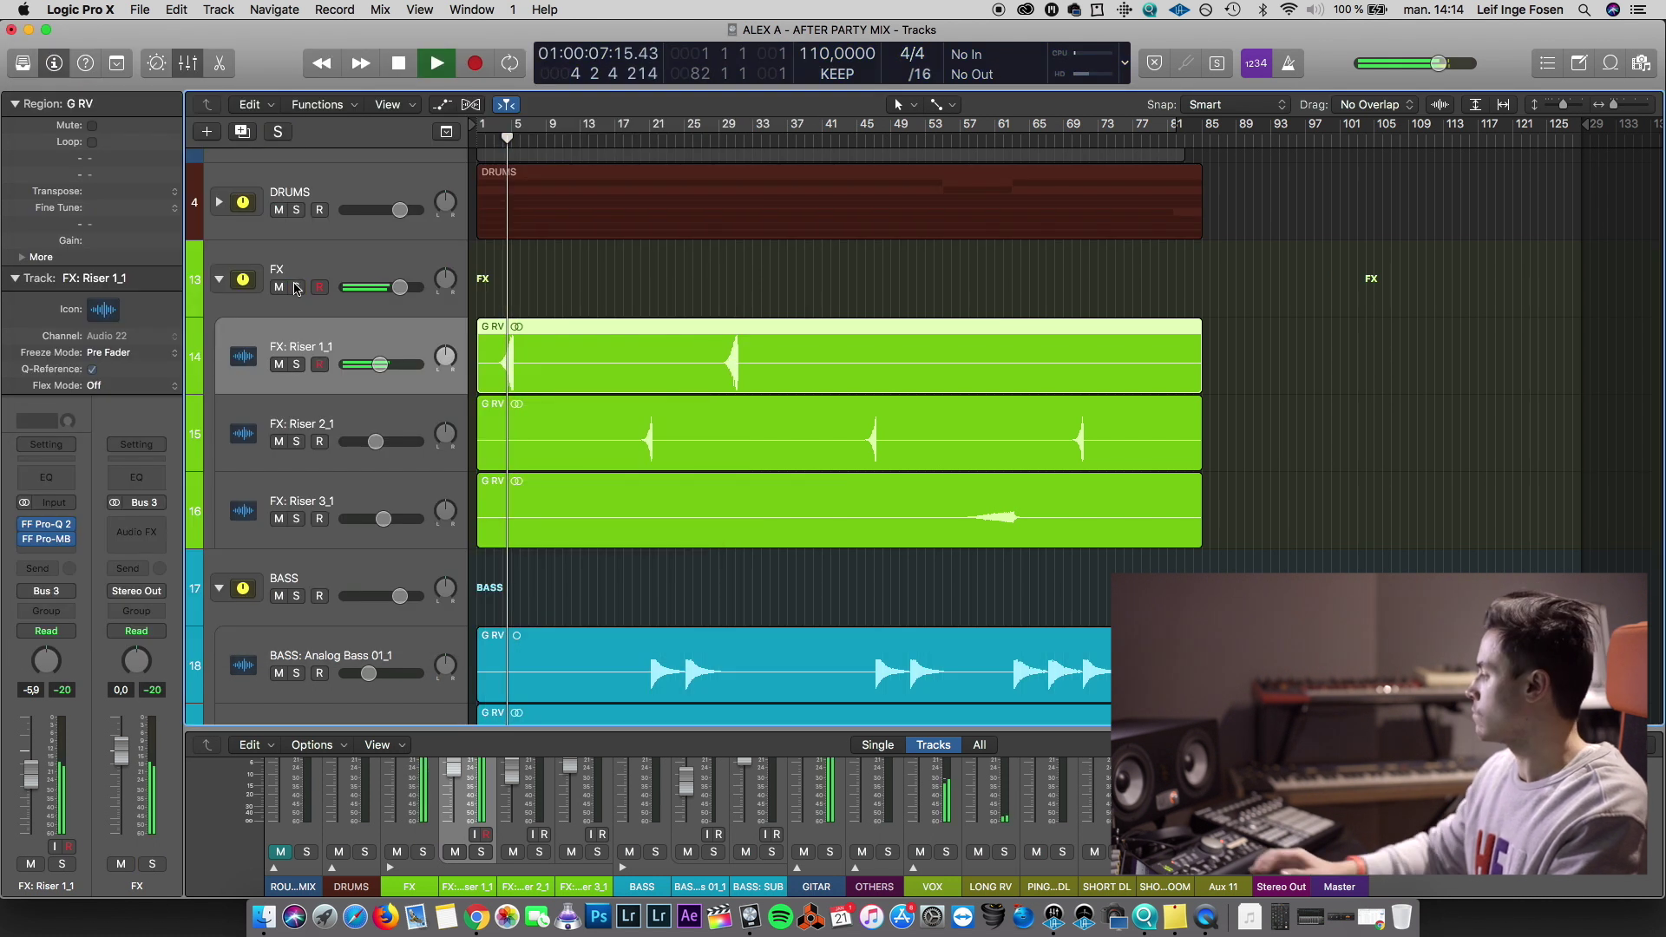
click(296, 288)
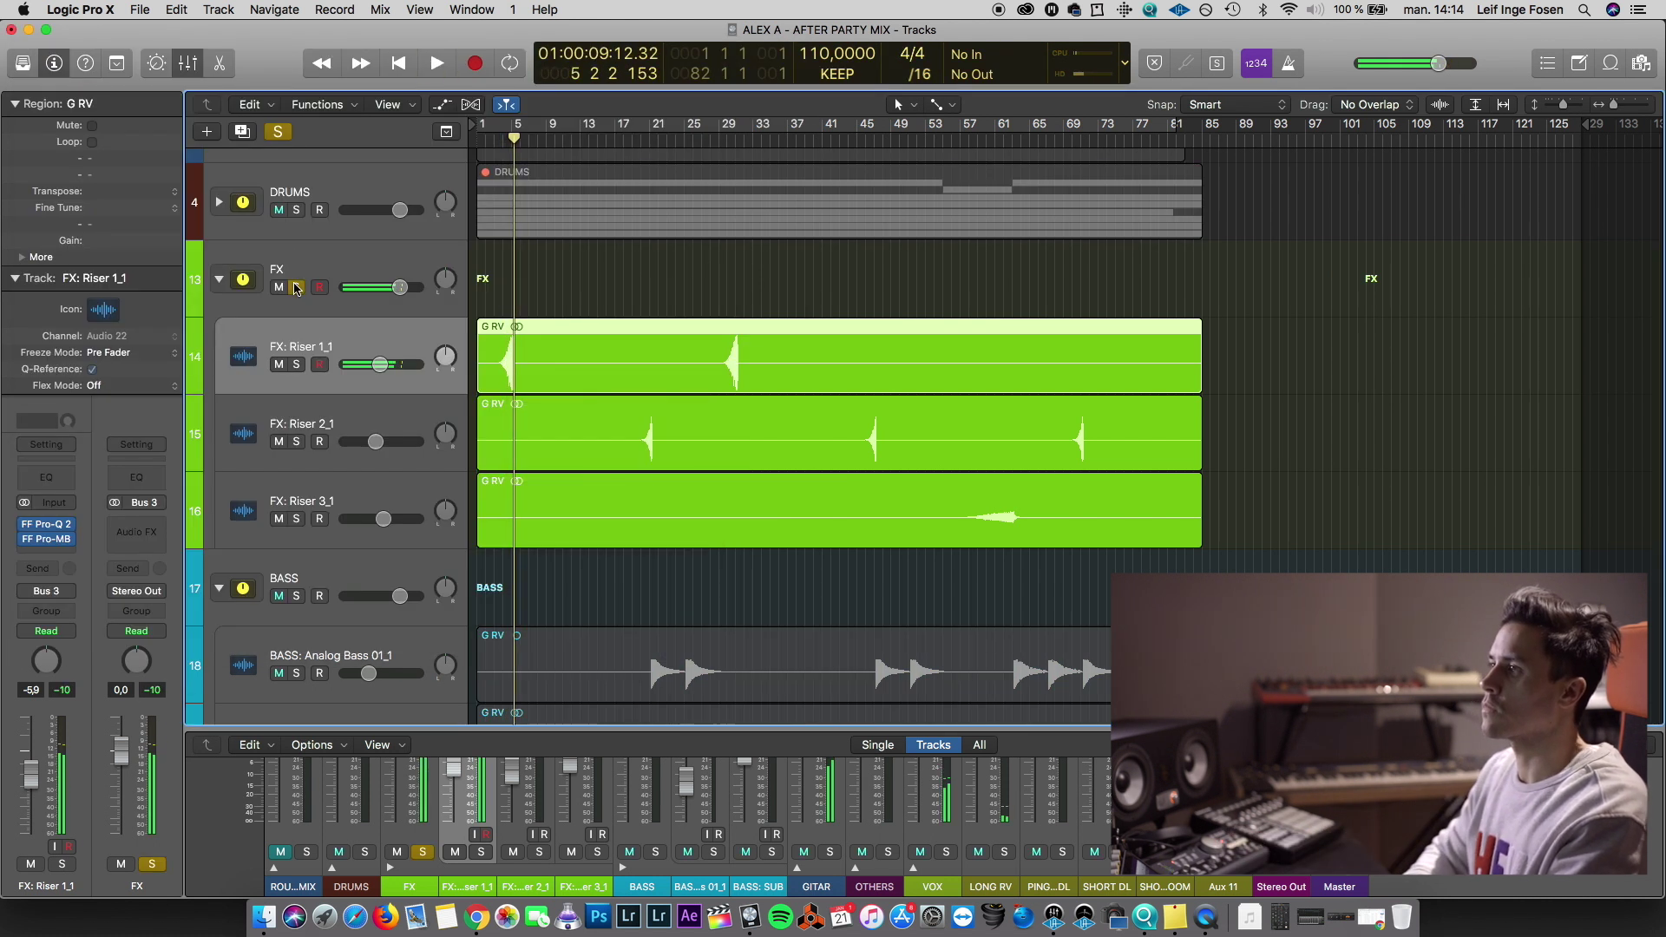
click(649, 146)
key(space)
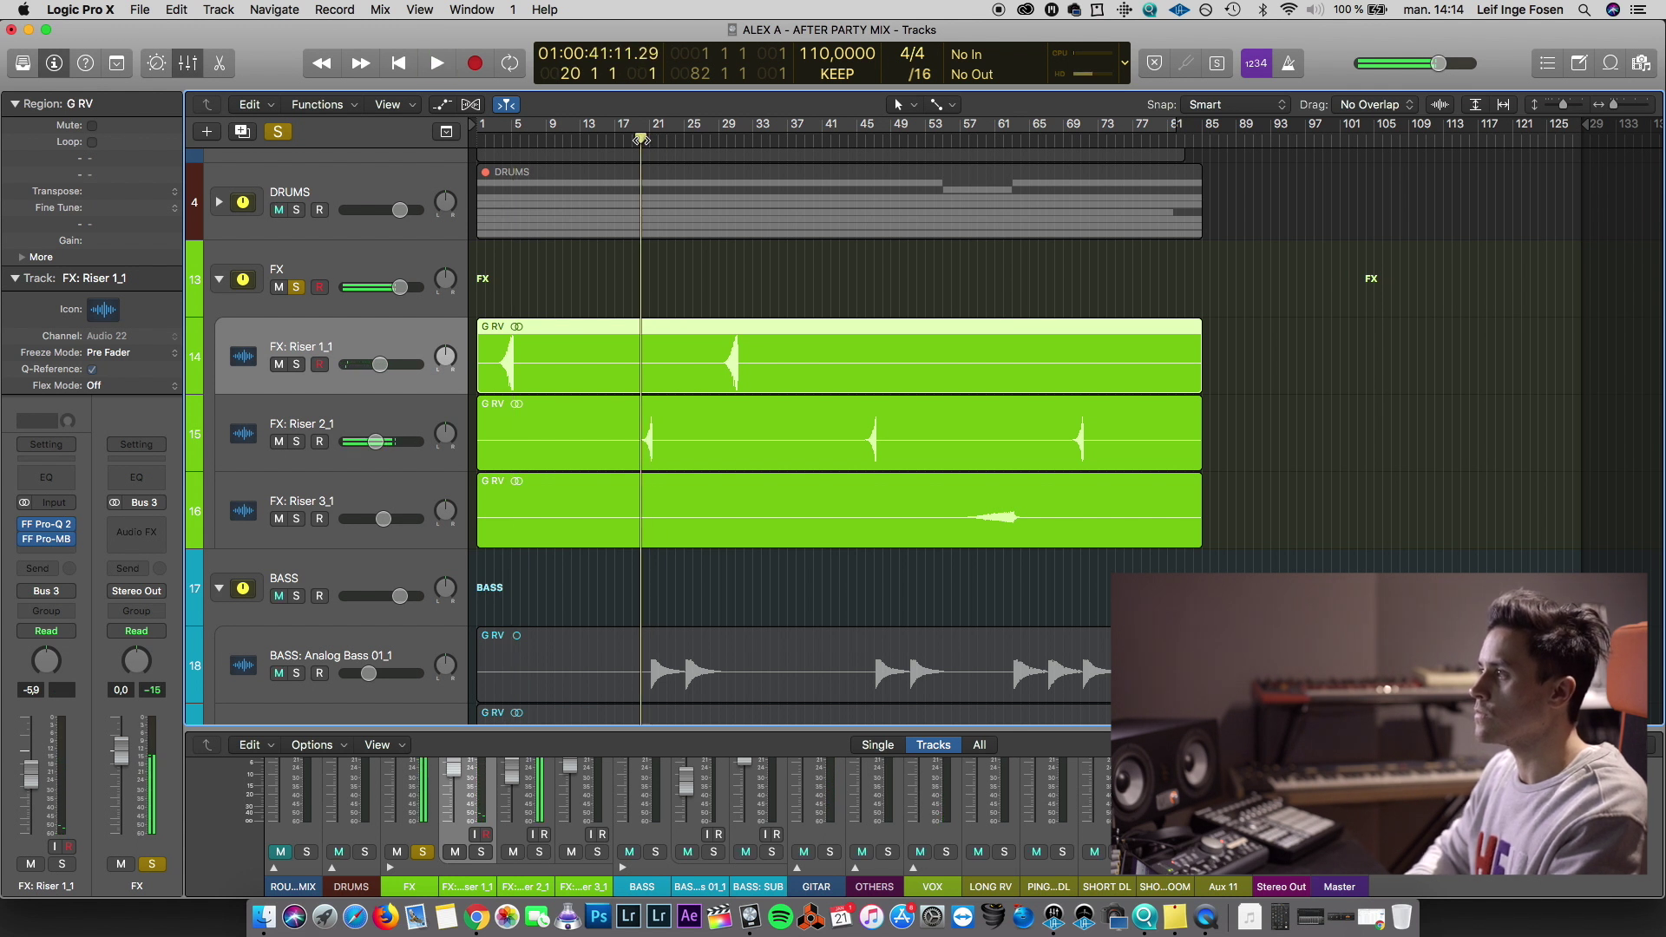
Copy Crash_1's FF Pro-Q 2 and FF Pro-MB to Riser 2_1 in the mixer, and hide the mixer
click(332, 427)
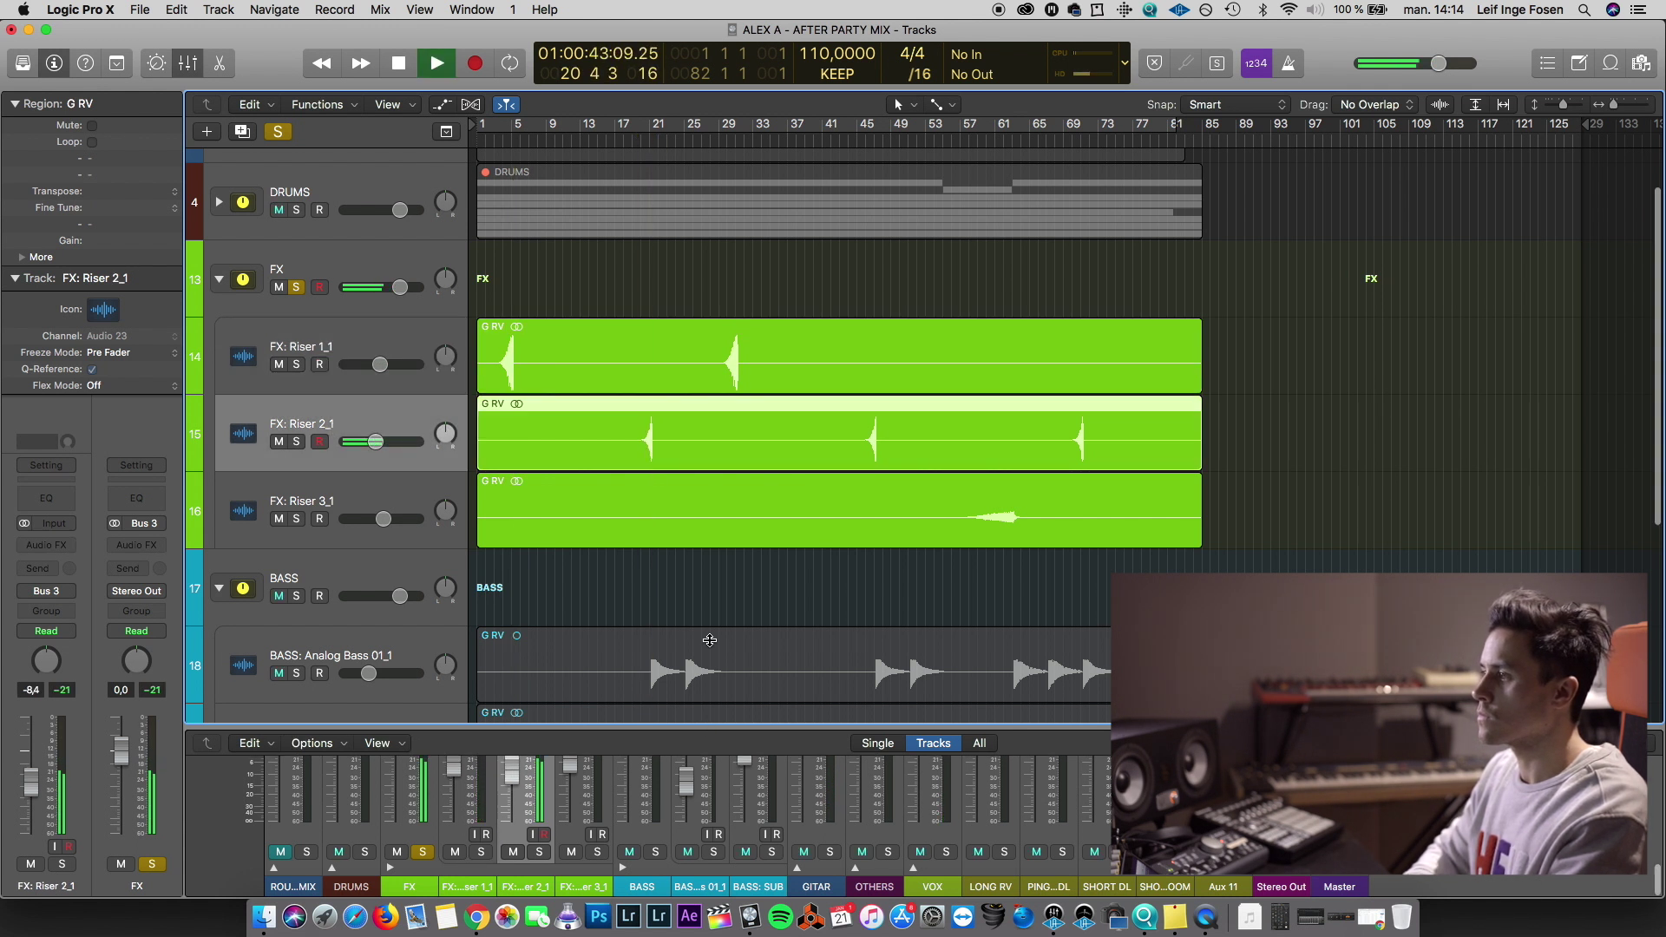
drag(703, 729, 734, 188)
click(332, 866)
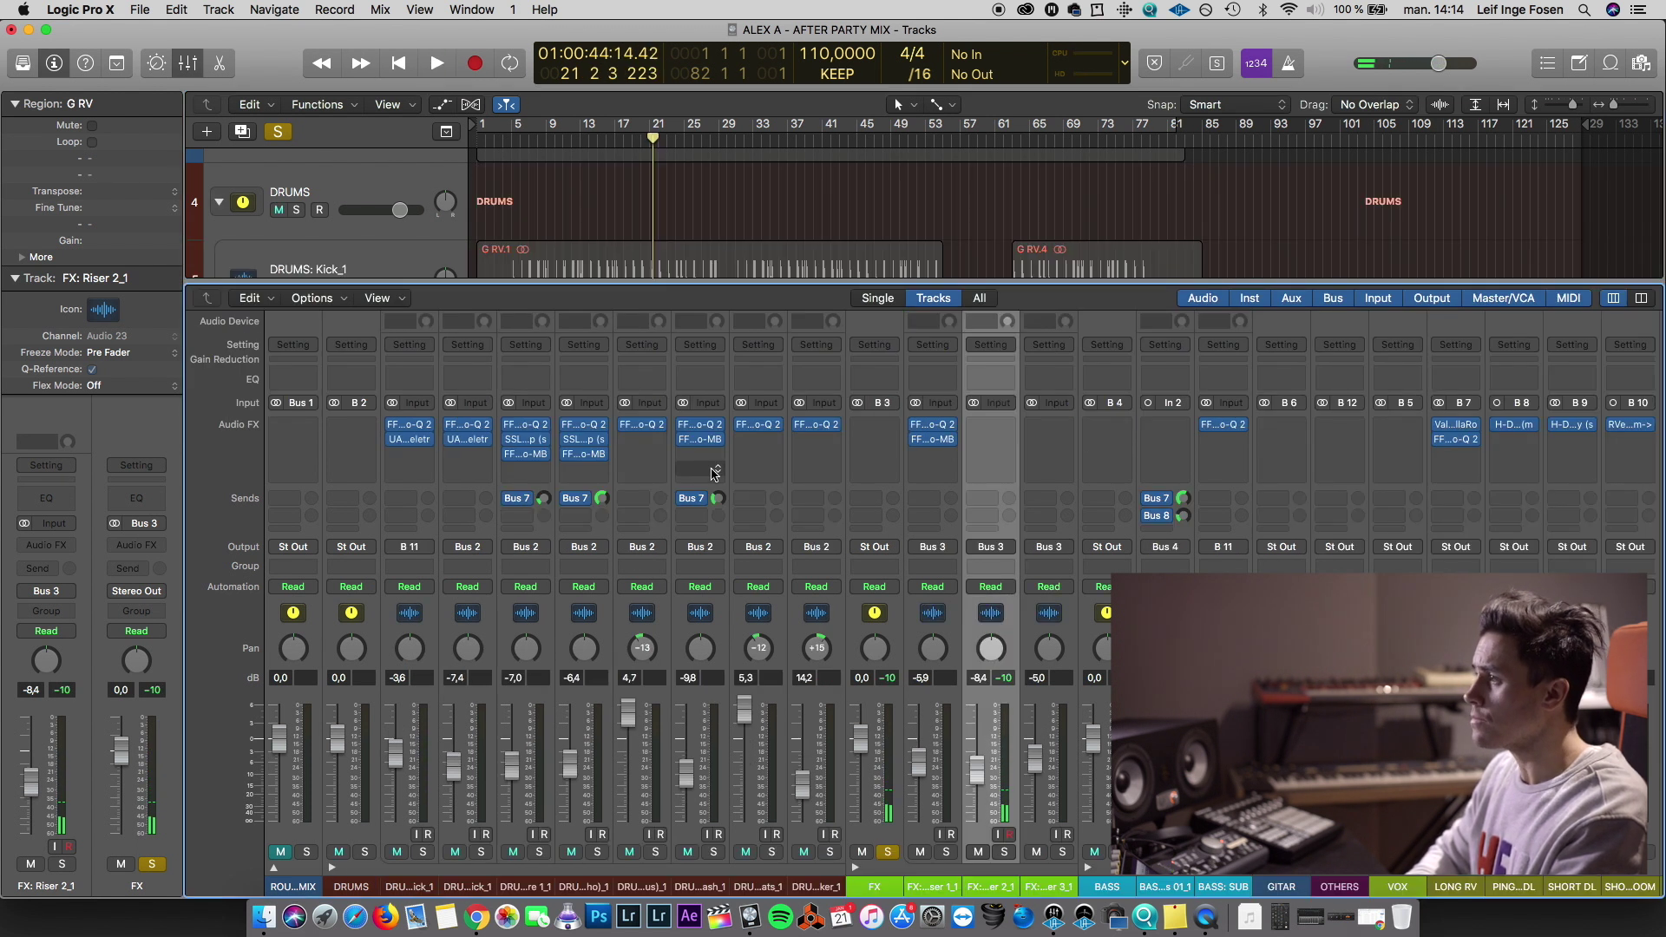
drag(731, 442, 992, 444)
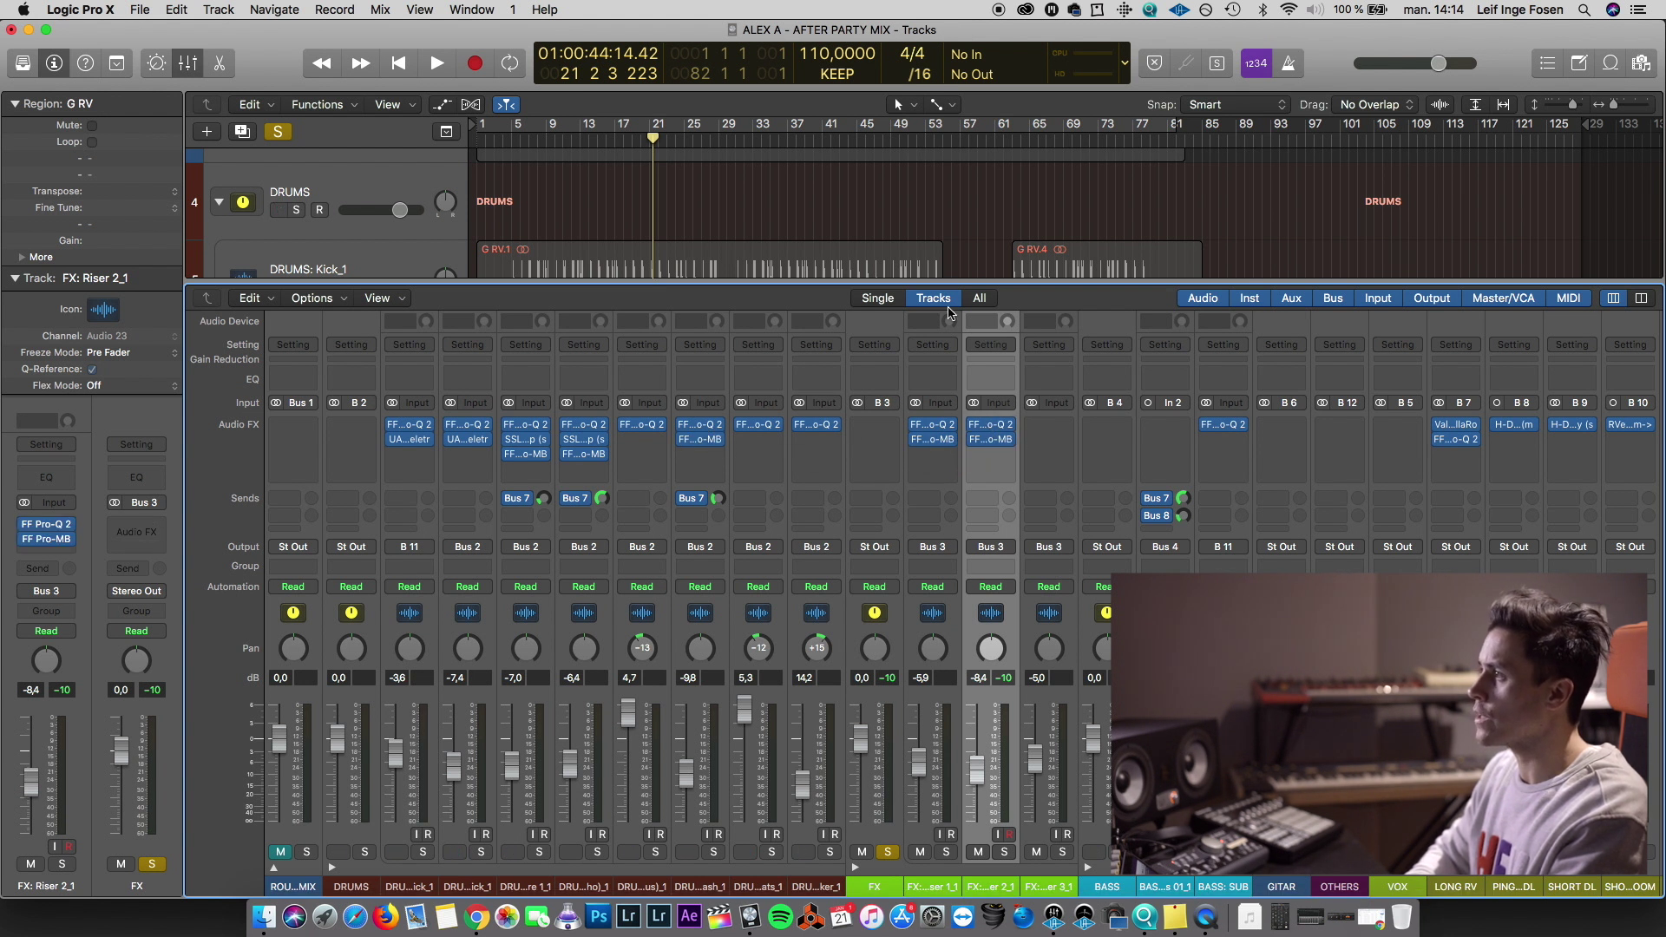
drag(944, 278, 972, 298)
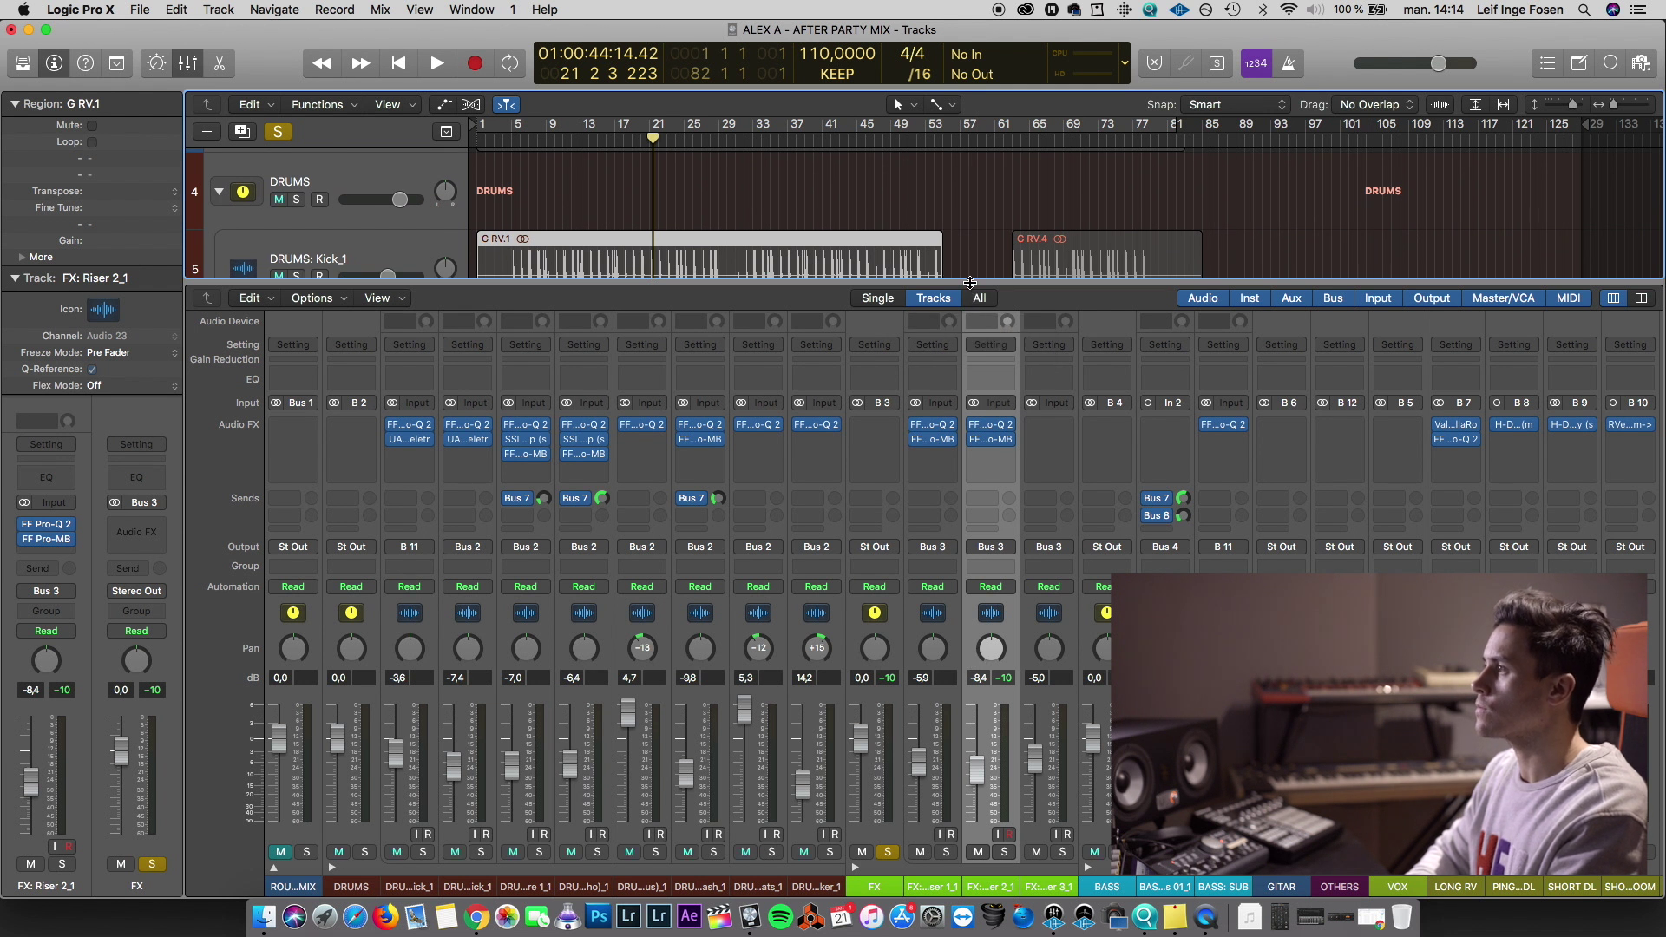
key(x)
scroll(340, 383, down, 5)
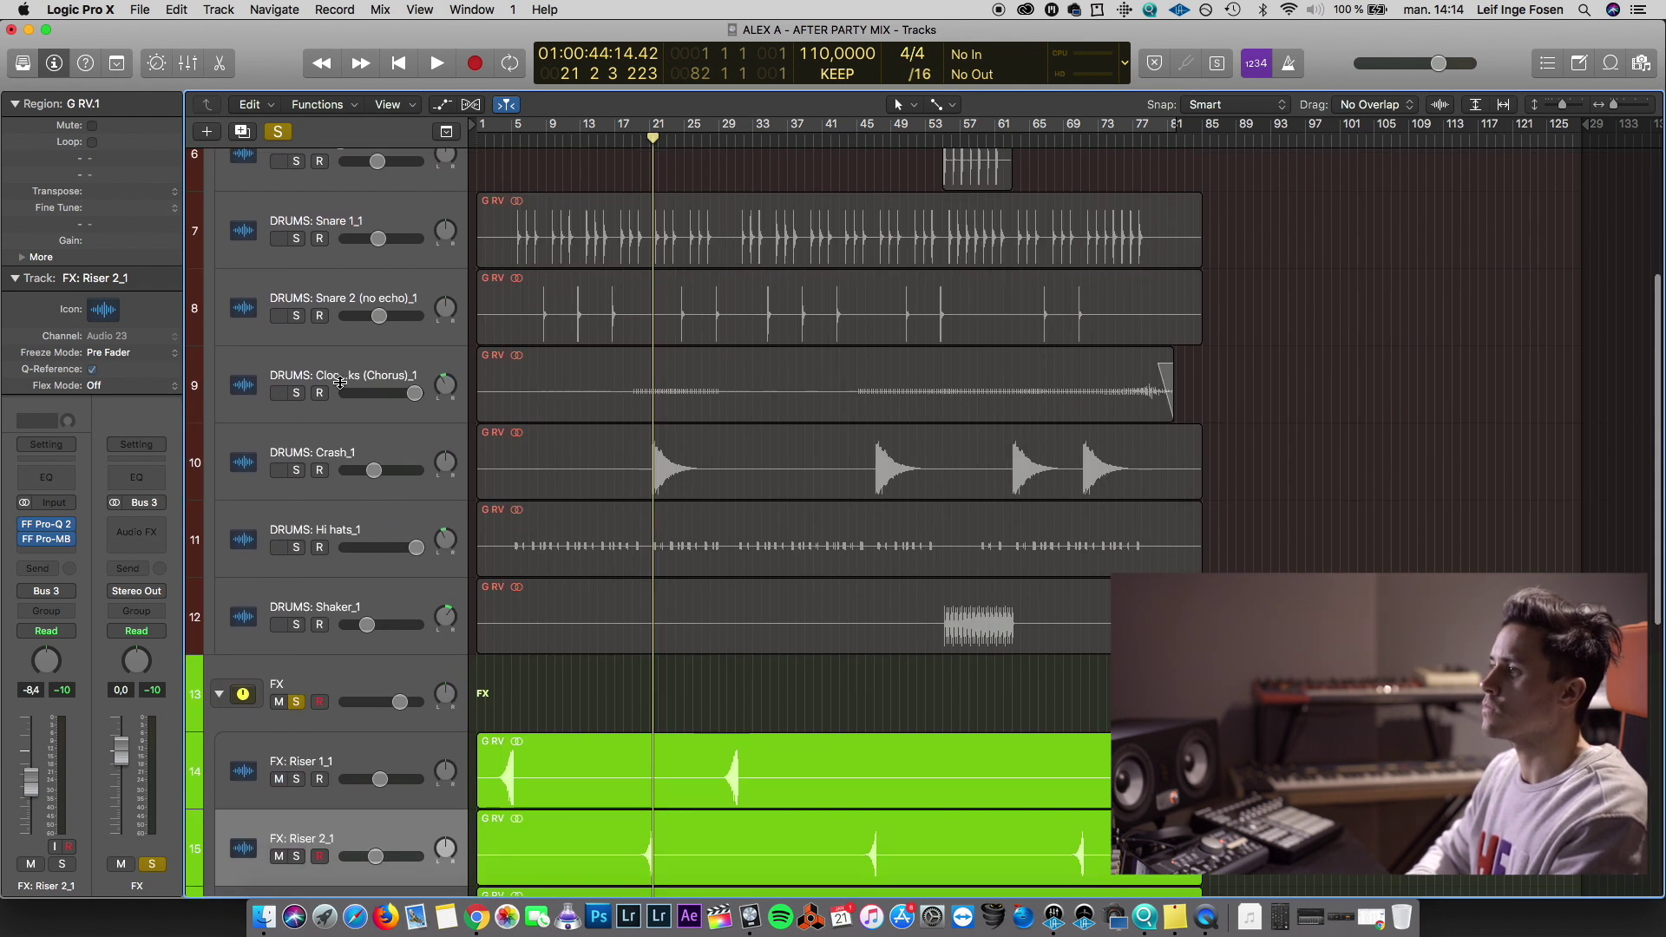
Play Riser 2_1 from bar 19 and add a Pro-MB compression band just above 2 kHz with a threshold of about -21 dB
key(space)
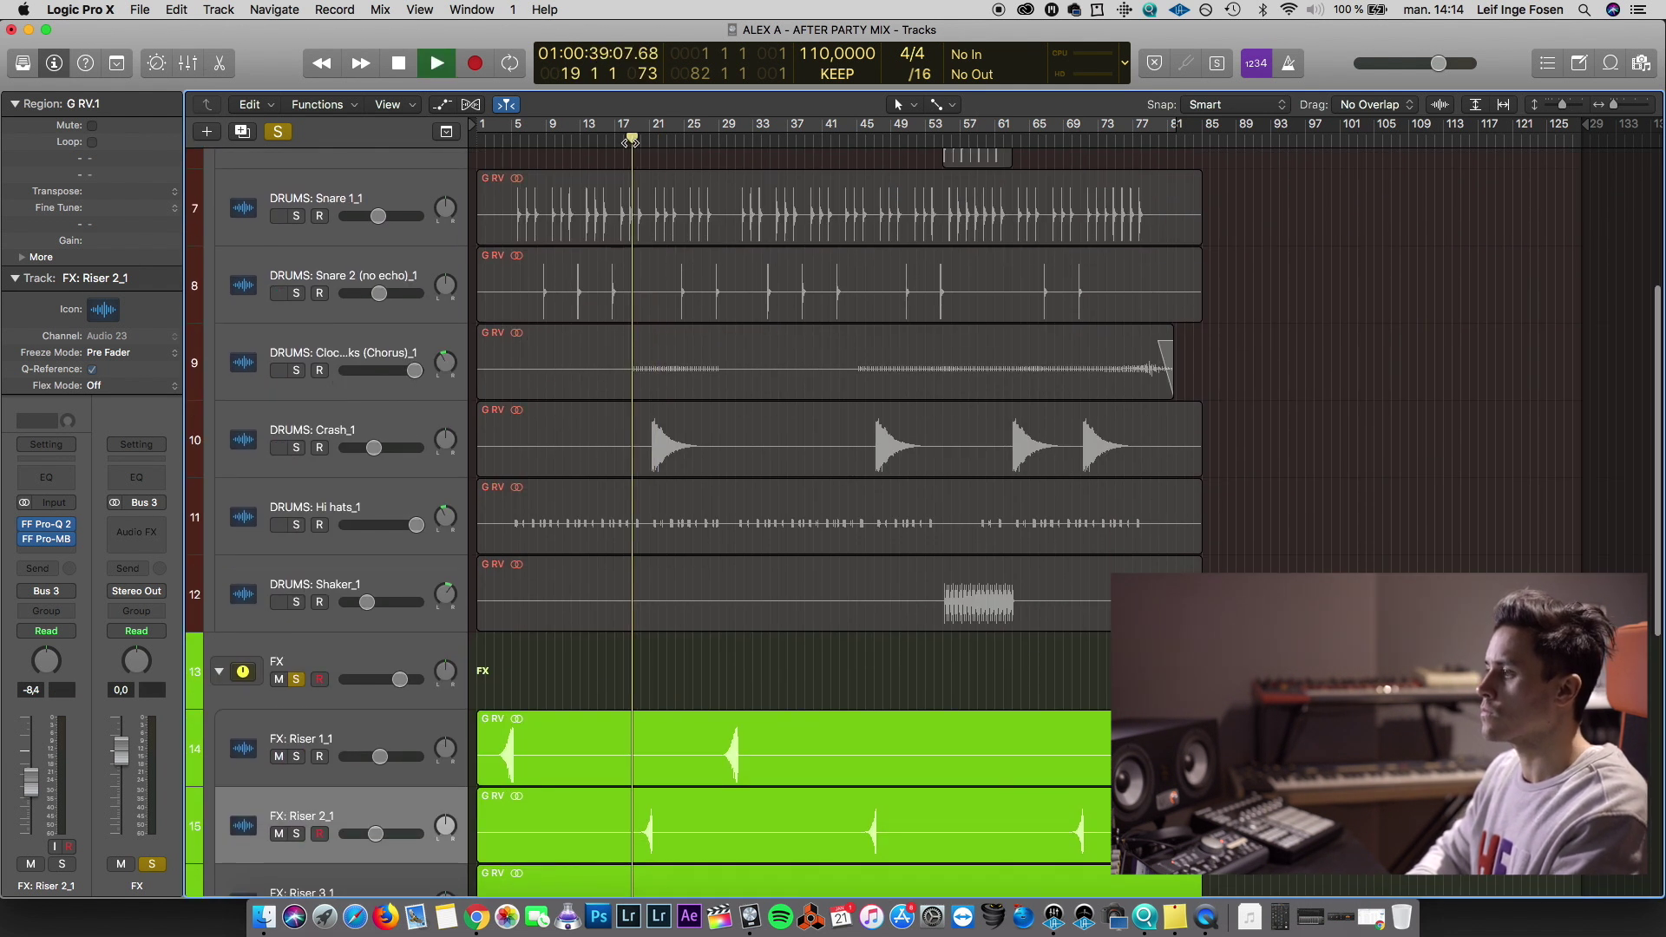
scroll(656, 701, down, 3)
key(super+Right)
key(super+Right)
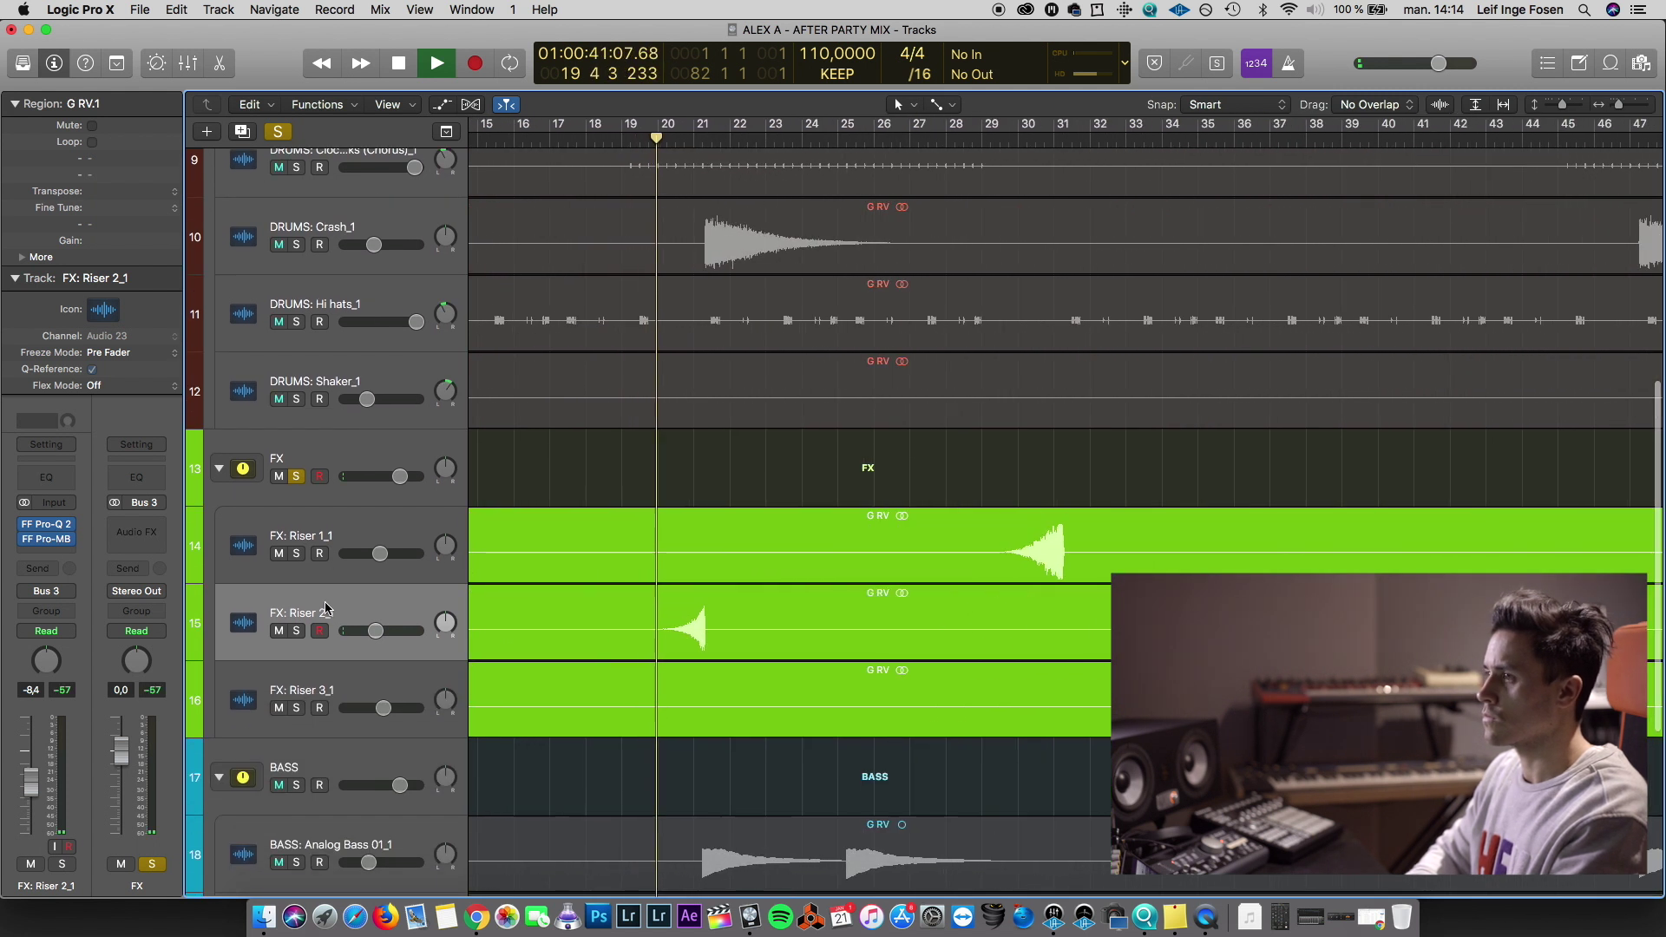
click(46, 539)
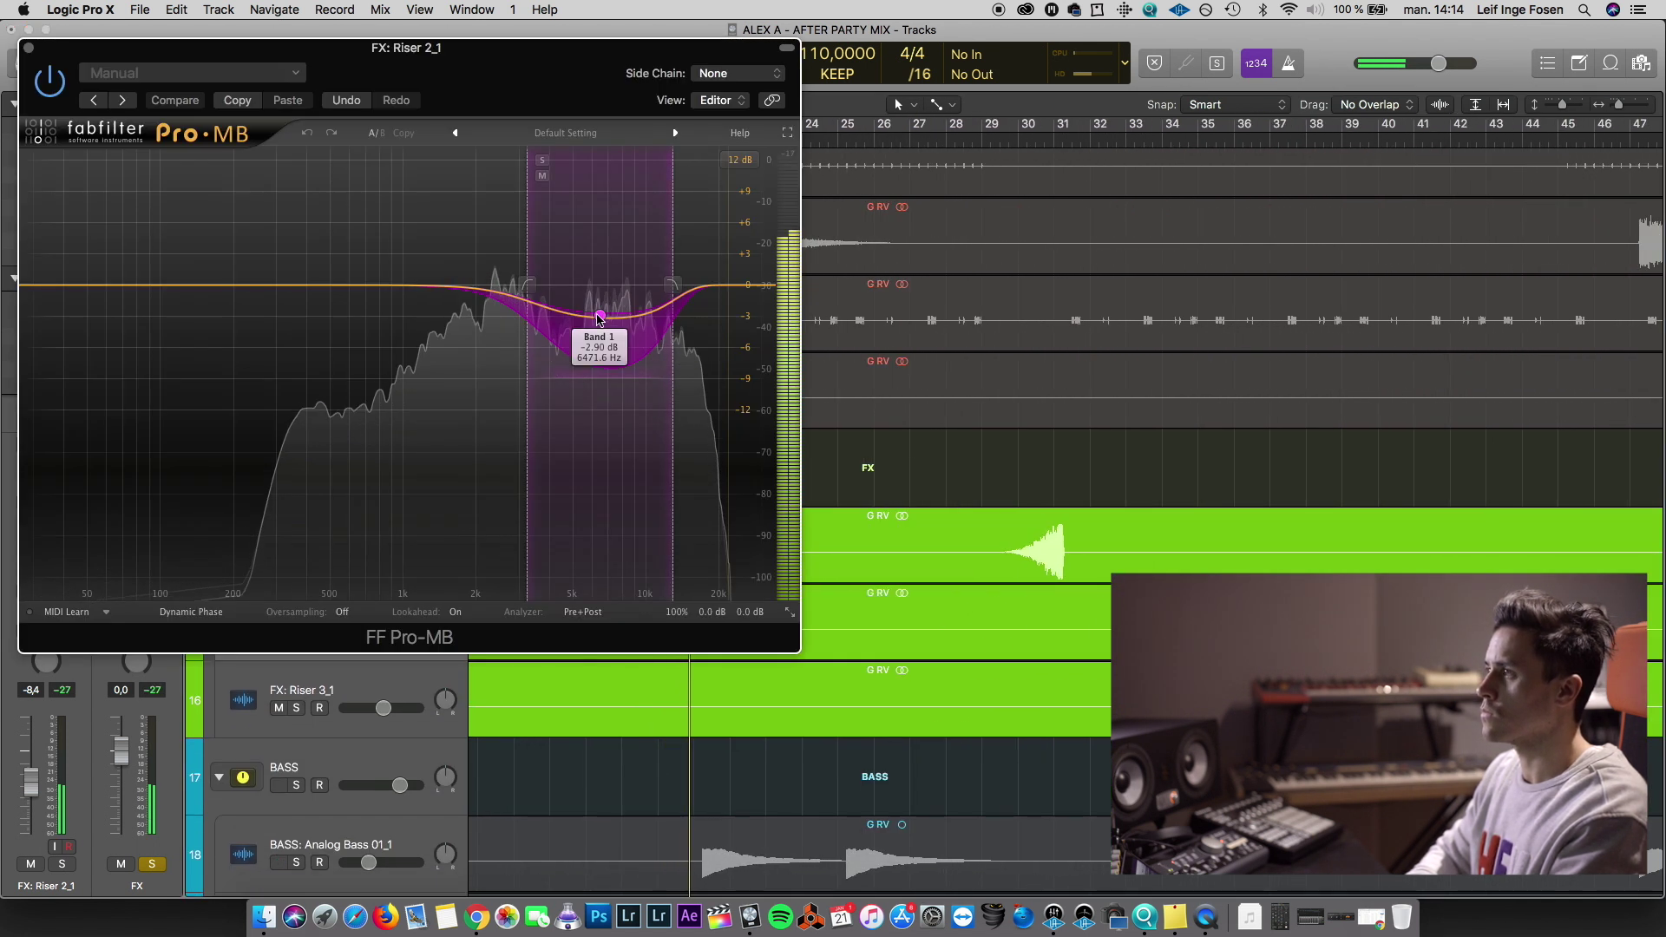
drag(483, 285, 484, 327)
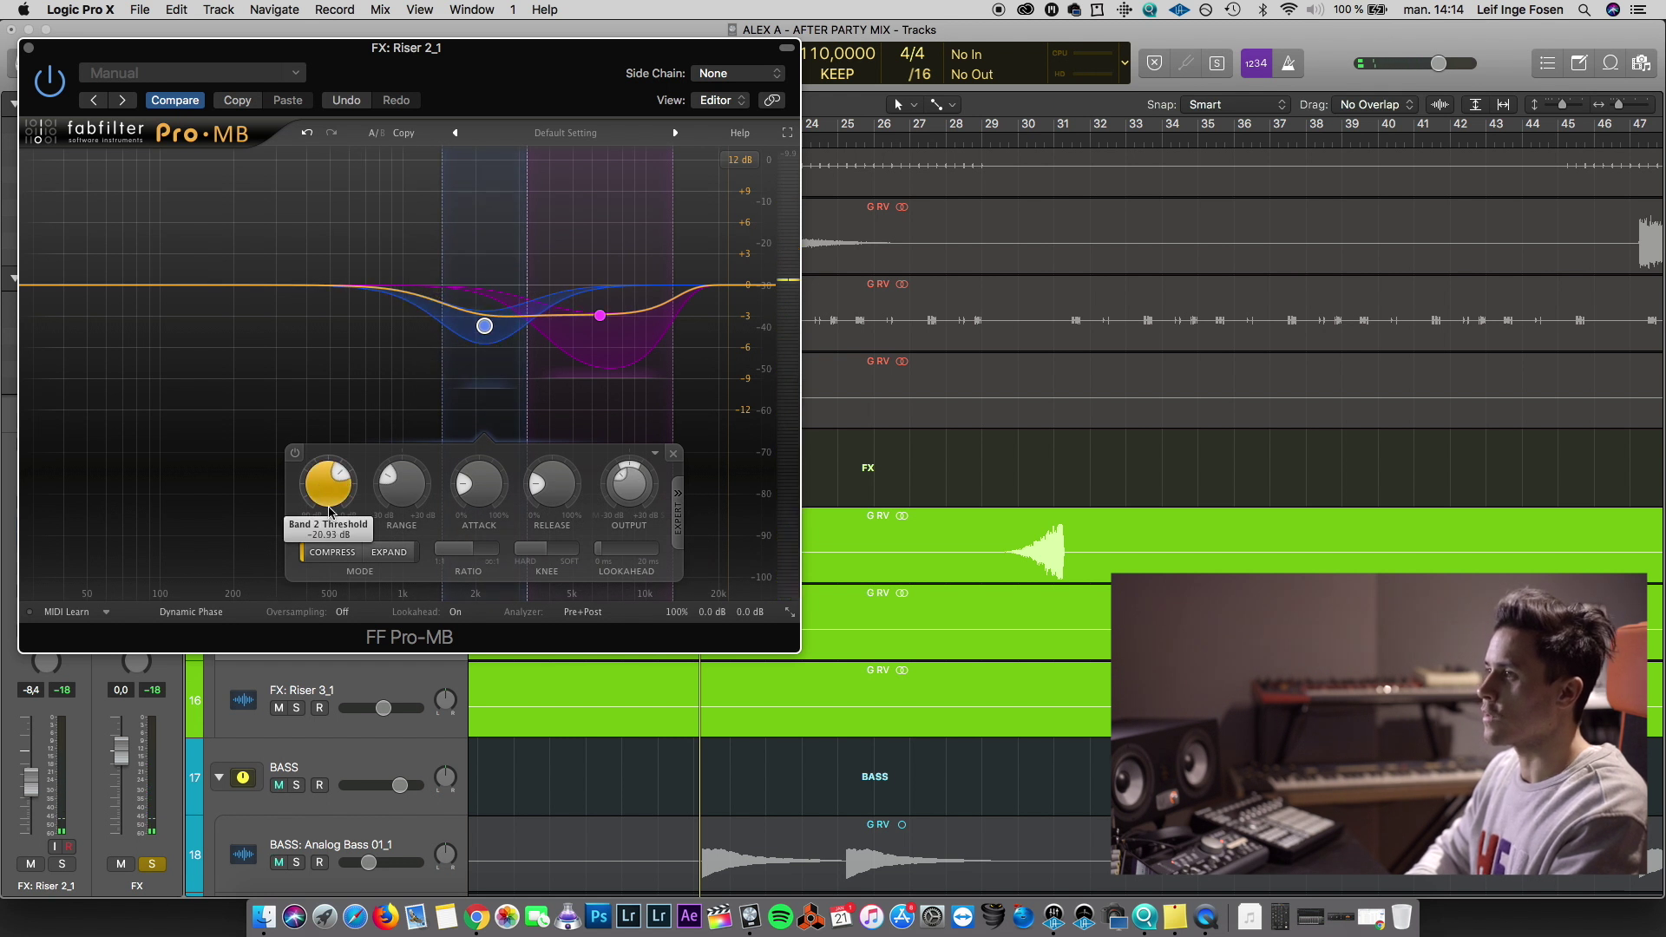
click(27, 48)
Replay Riser 2_1 from about bar 20 to hear the added compression
drag(701, 141, 685, 142)
key(space)
key(super+Left)
key(super+Left)
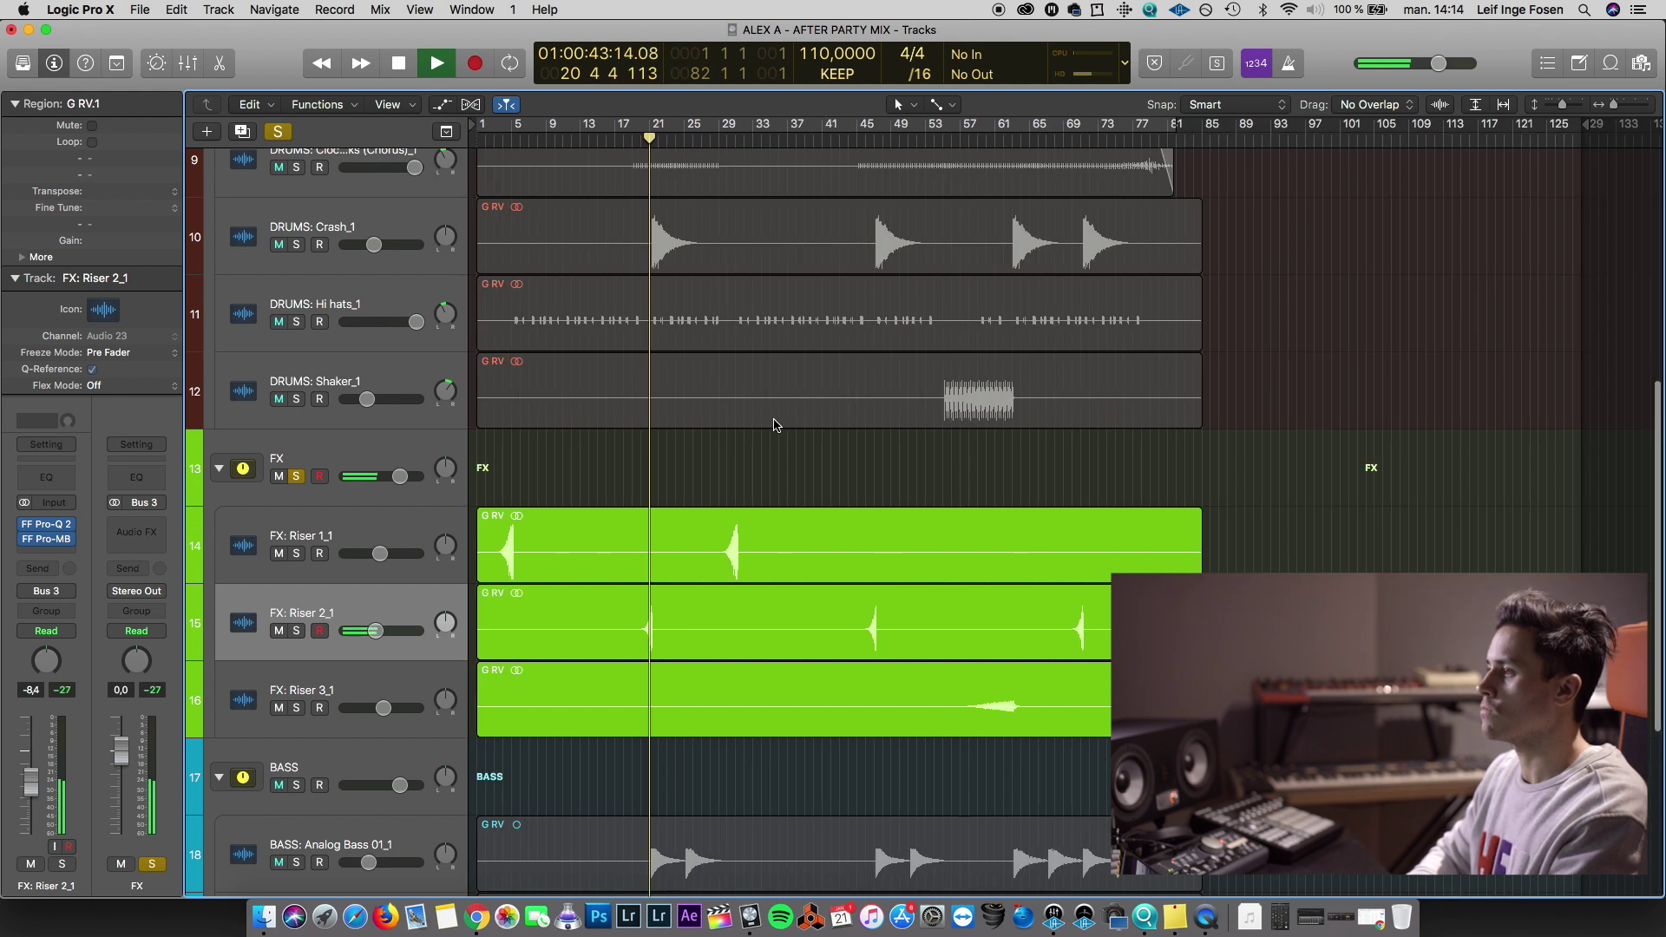
key(space)
Select Riser 3_1 and listen to it from about bar 58
drag(978, 140, 970, 141)
click(707, 702)
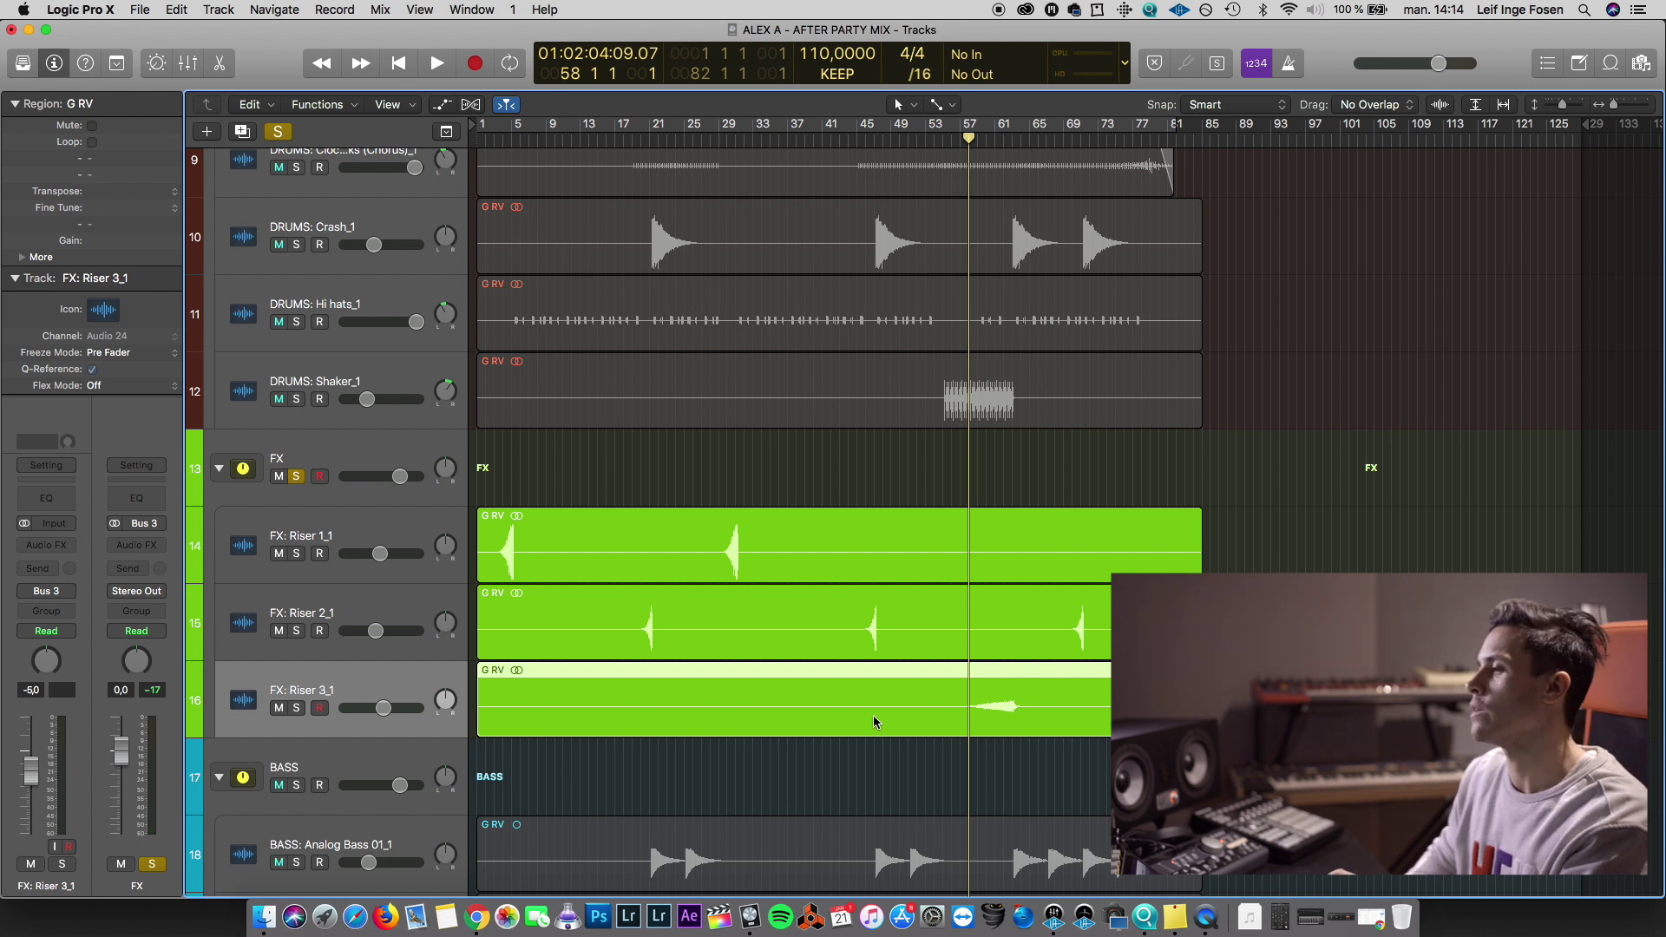
key(space)
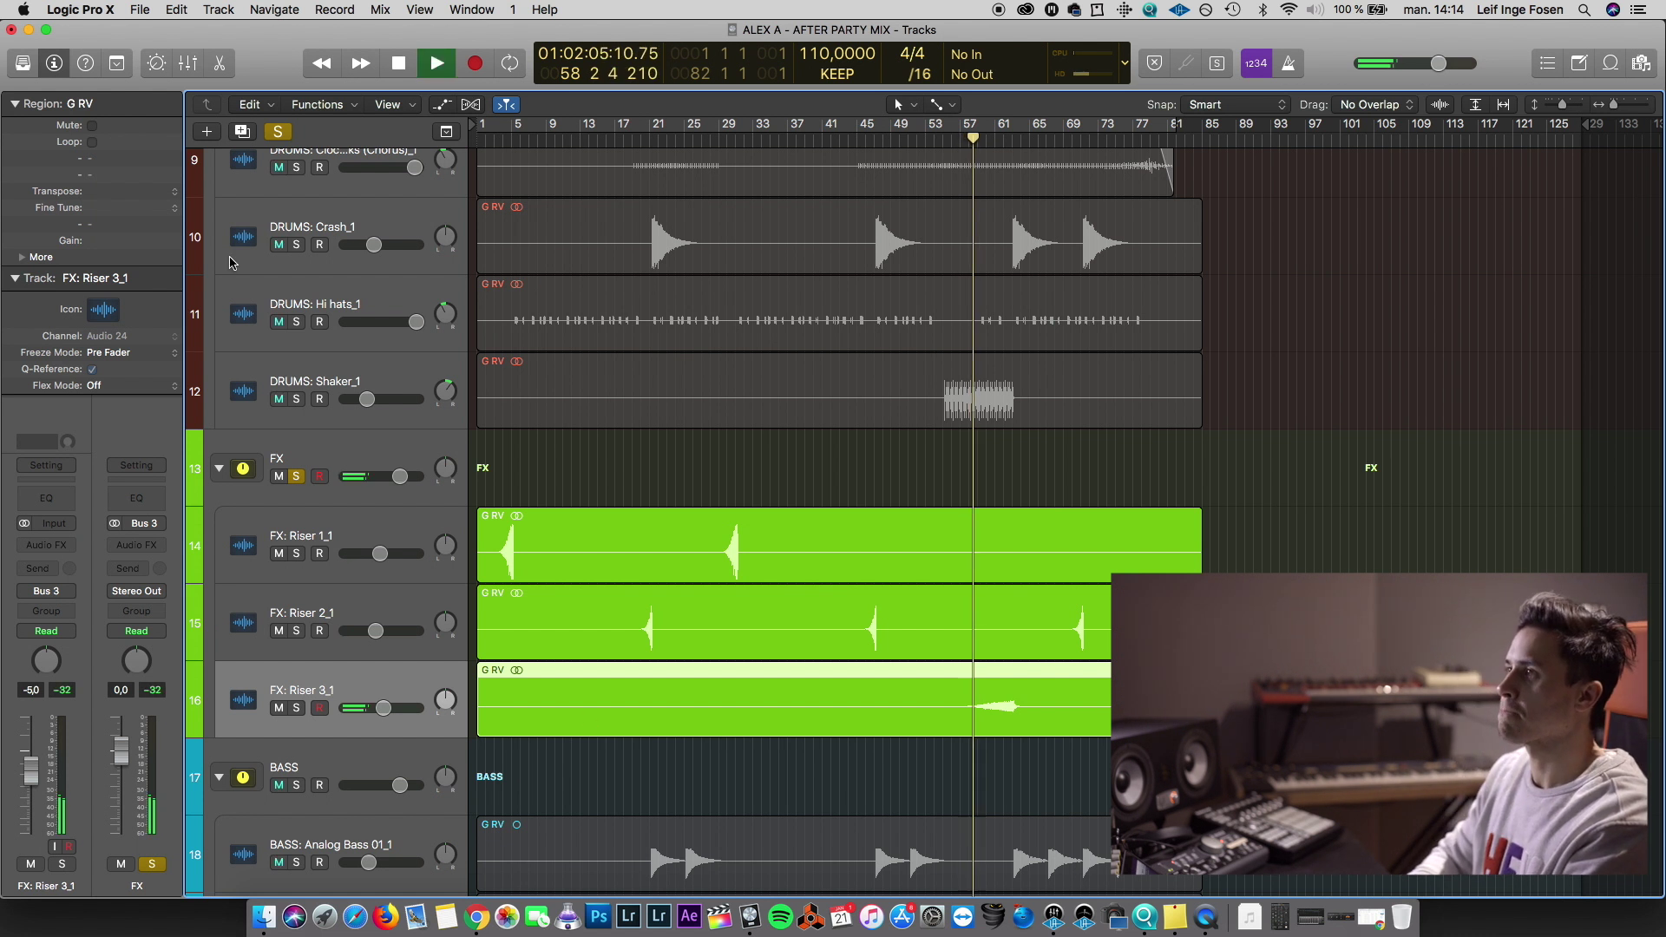
key(space)
Copy FF Pro-Q 2 and FF Pro-MB from Riser 2_1 to Riser 3_1, hide the mixer and resume playback
click(188, 62)
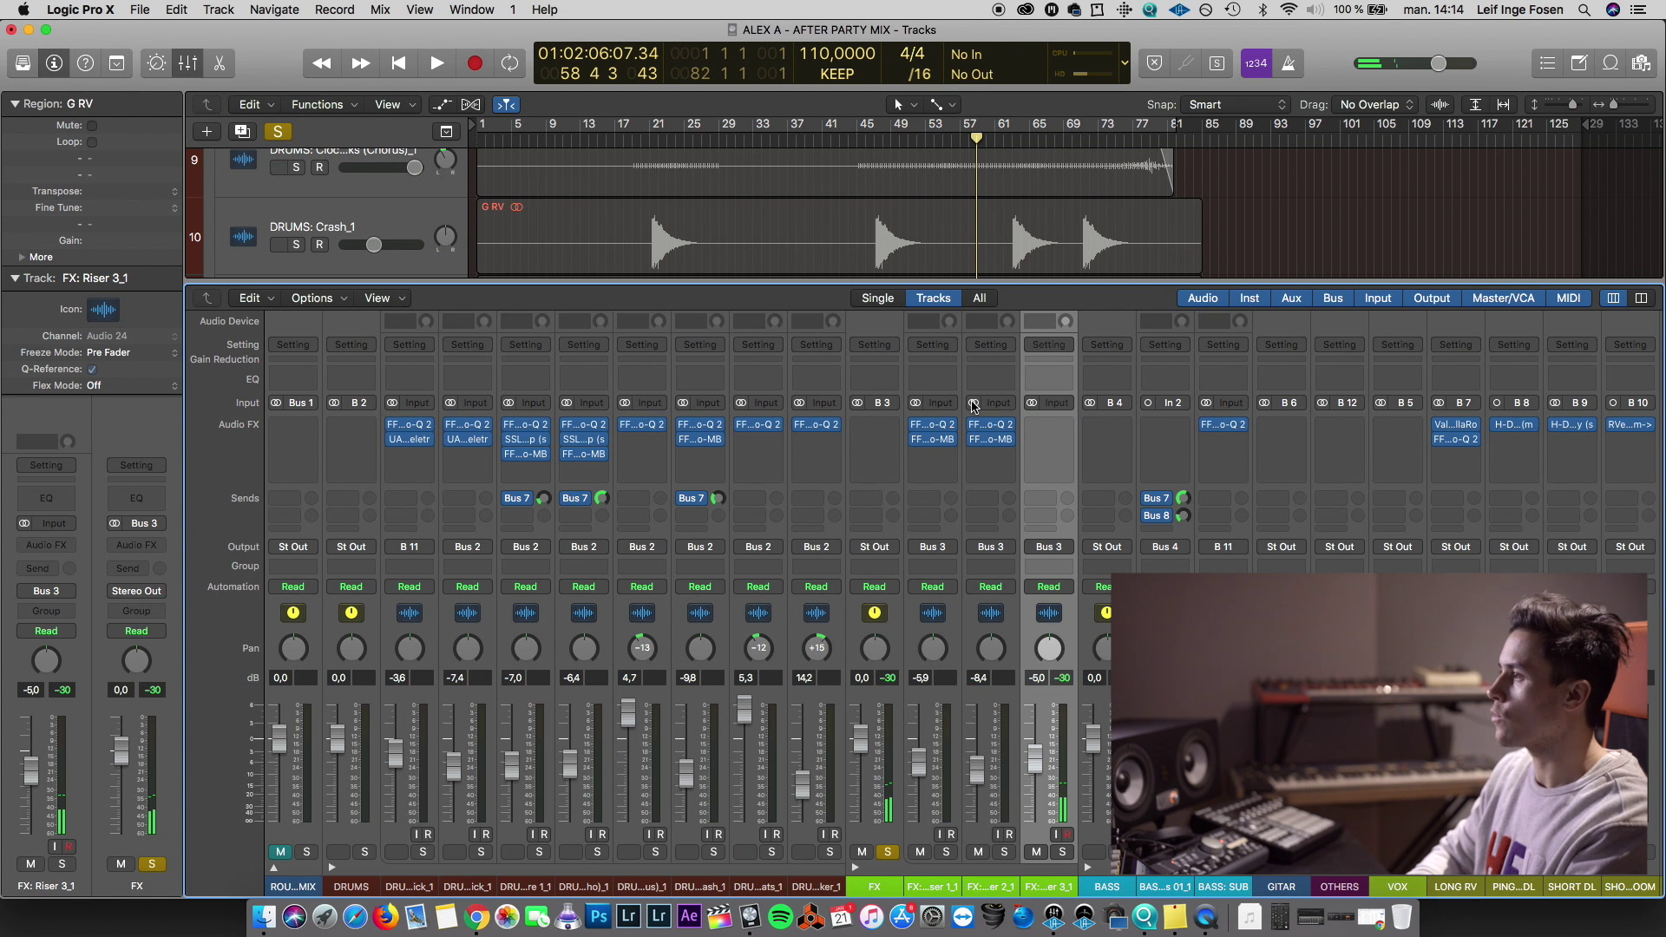
drag(1003, 427, 1042, 441)
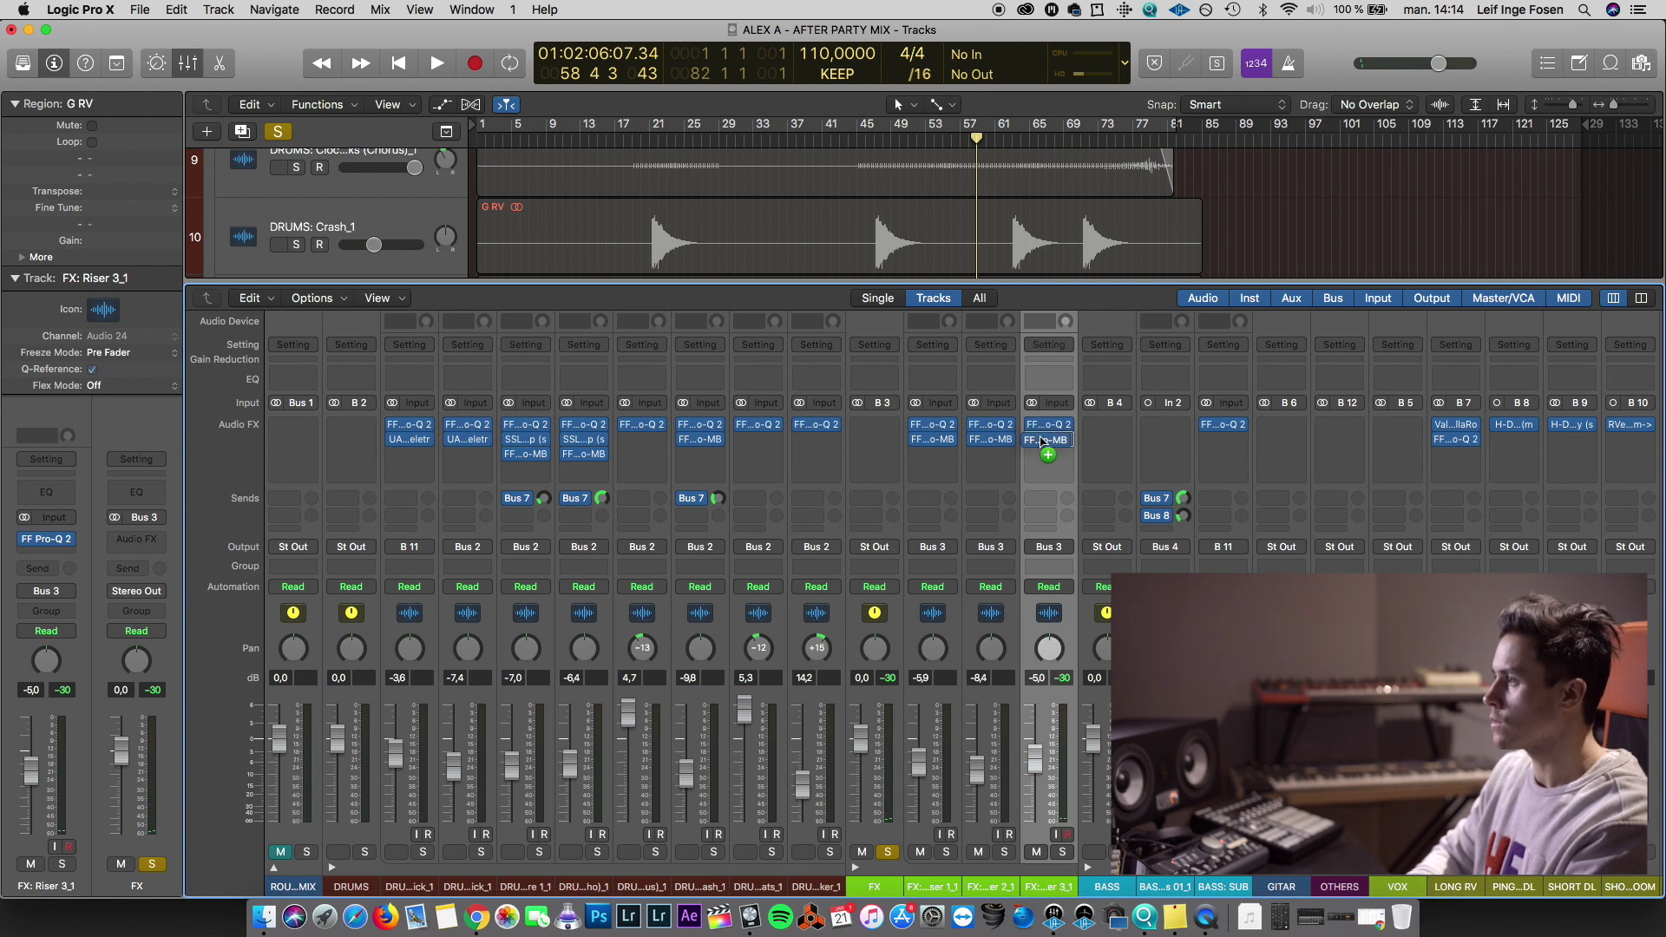
key(space)
key(x)
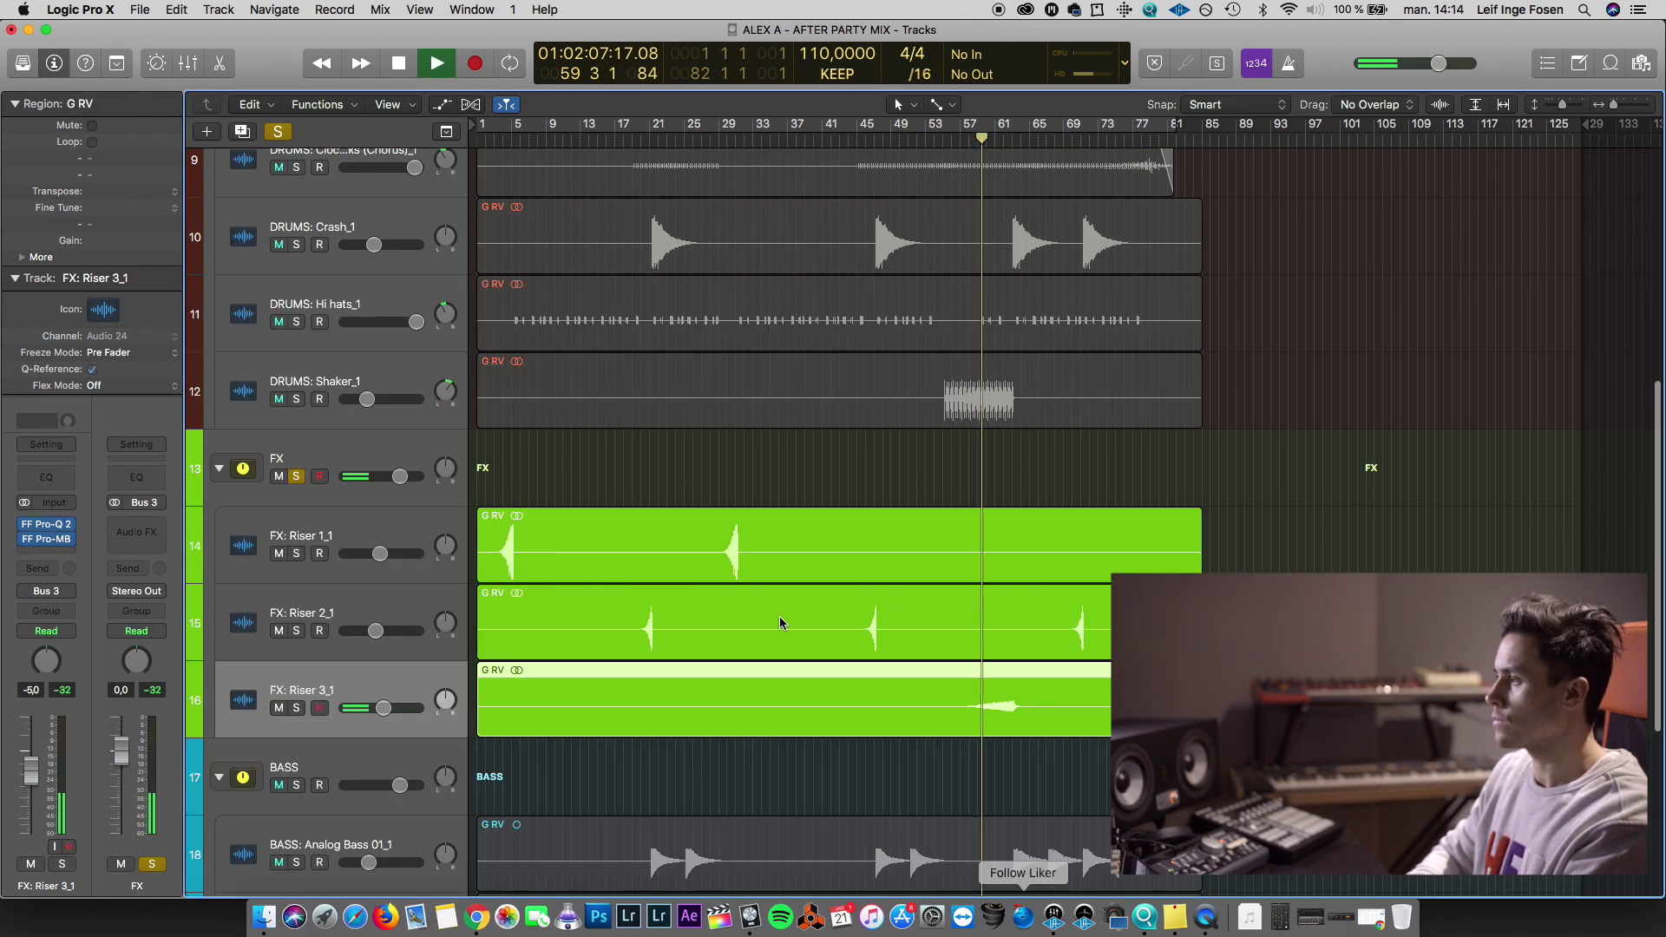
Add a high shelf of about -1.65 dB near 10.7 kHz to Riser 3_1's Pro-Q 2 and close the plug-in
click(46, 524)
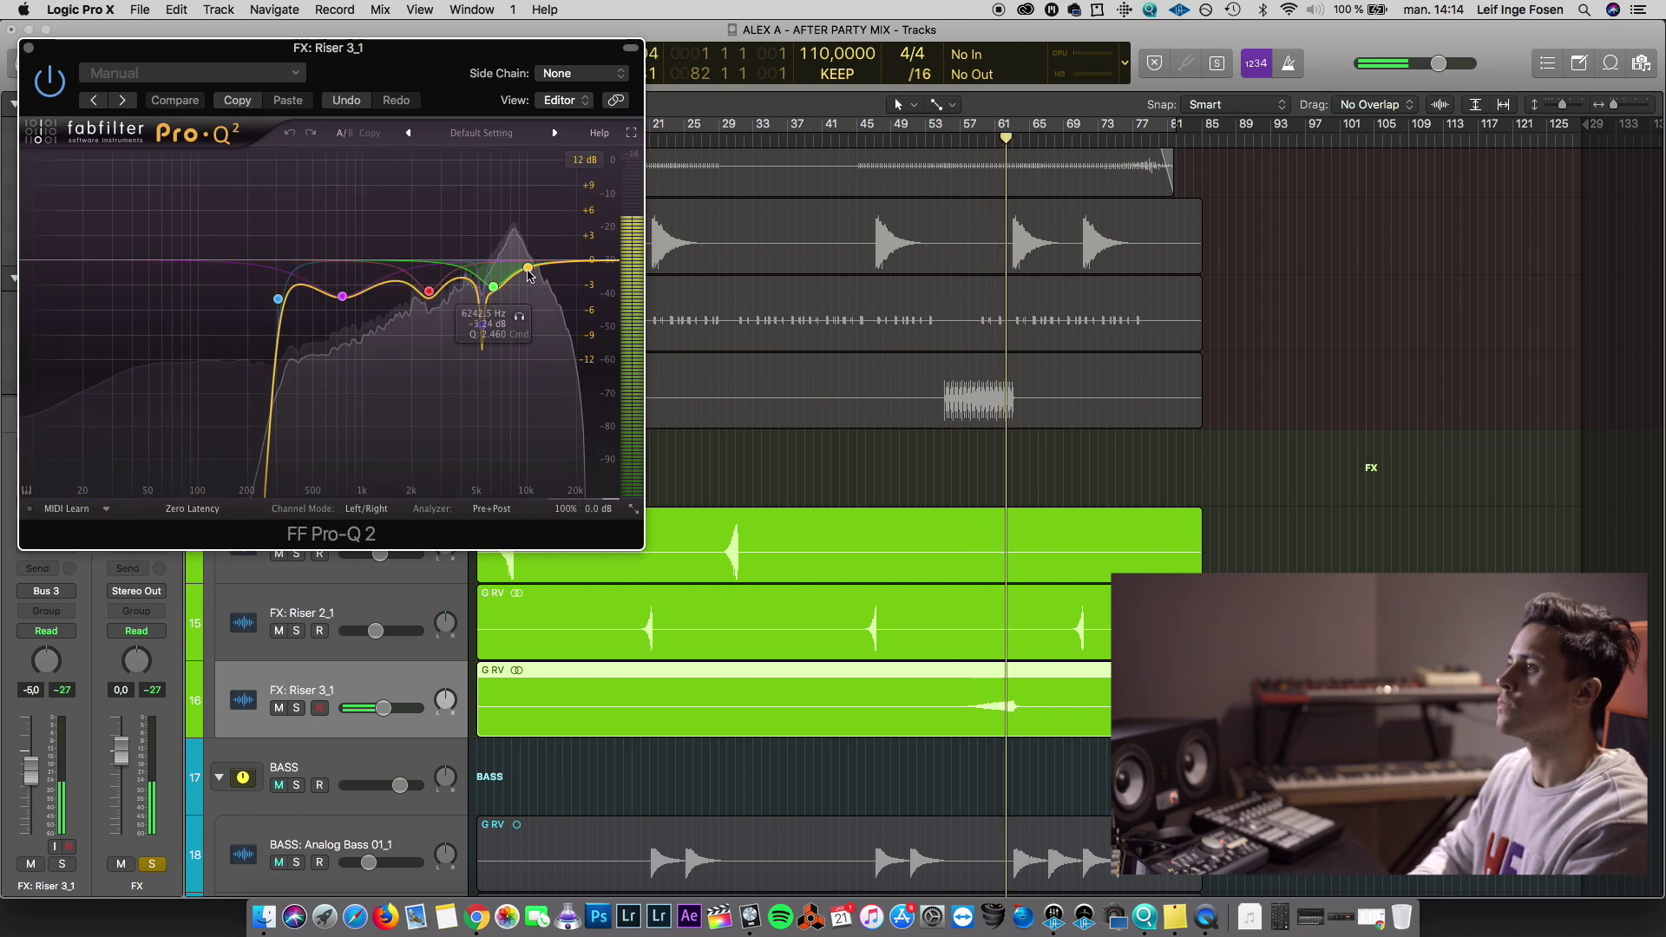
drag(529, 271, 532, 276)
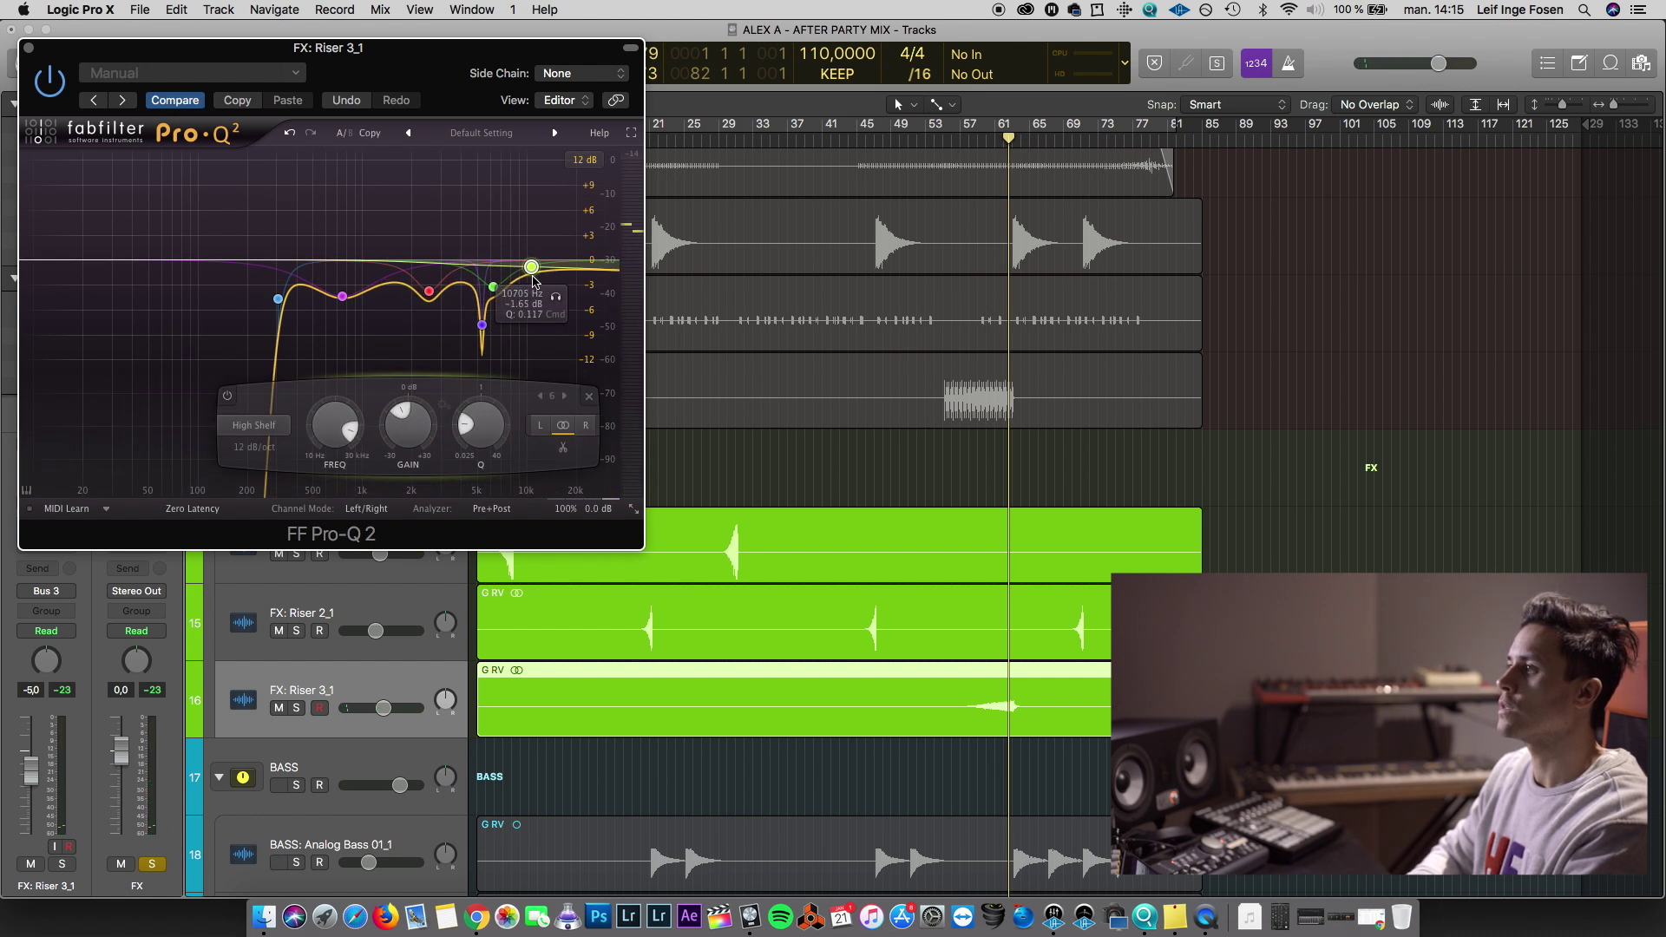
click(27, 48)
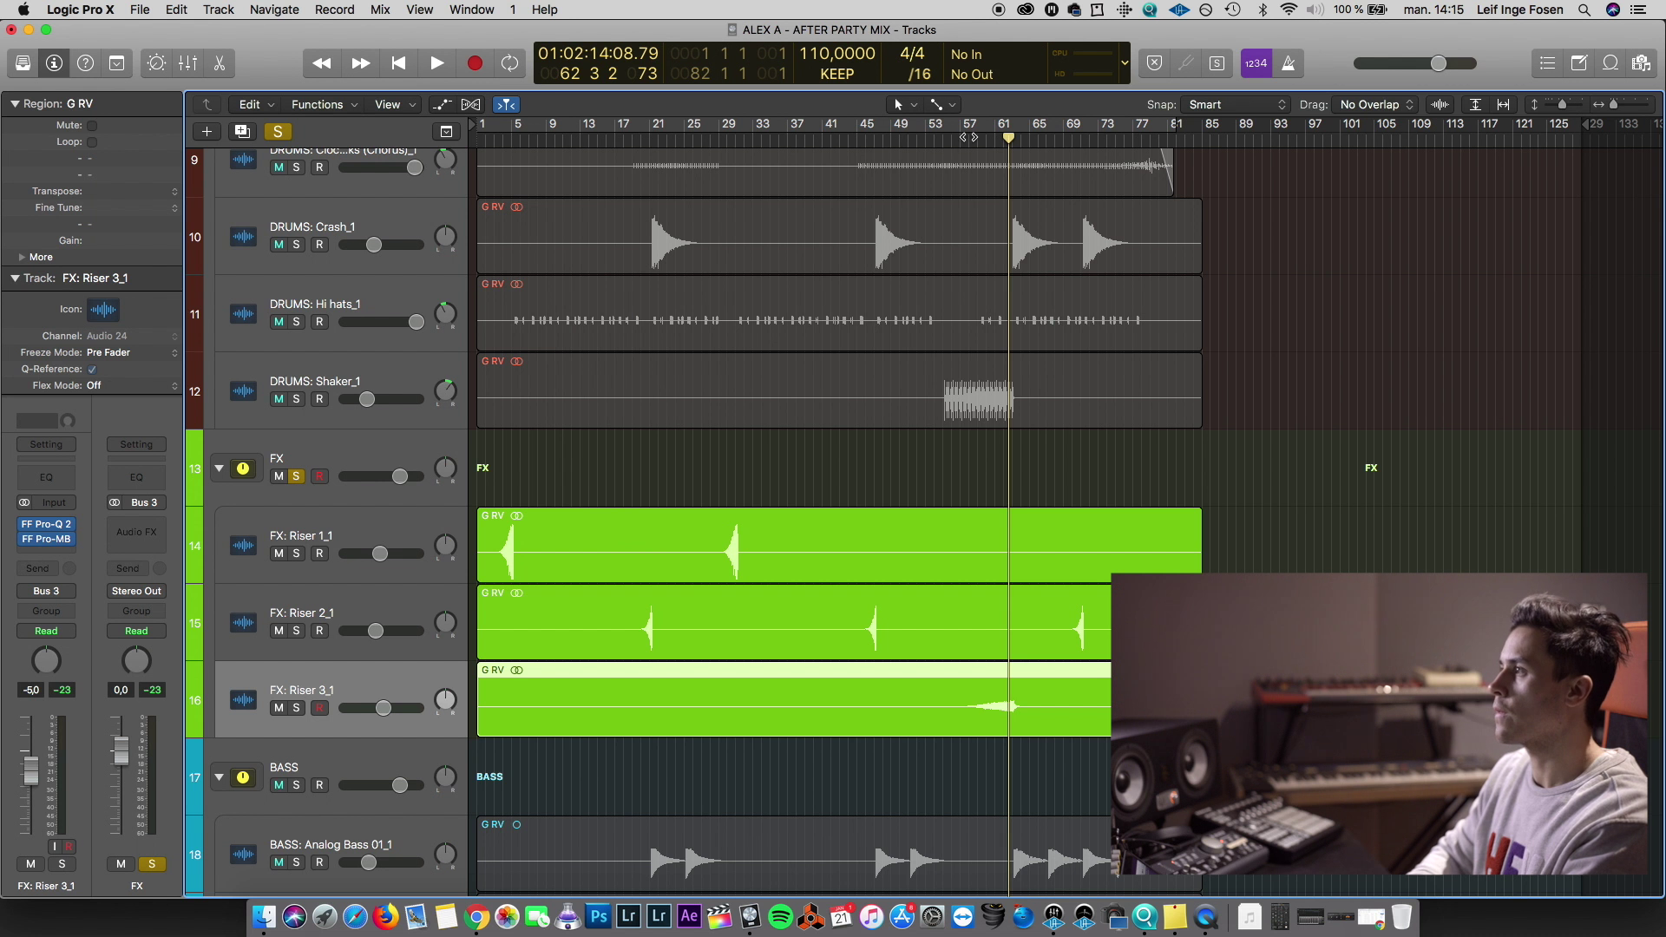
Add a third compression band at the top of the spectrum in Riser 3_1's Pro-MB, lower its threshold and close the plug-in
click(46, 538)
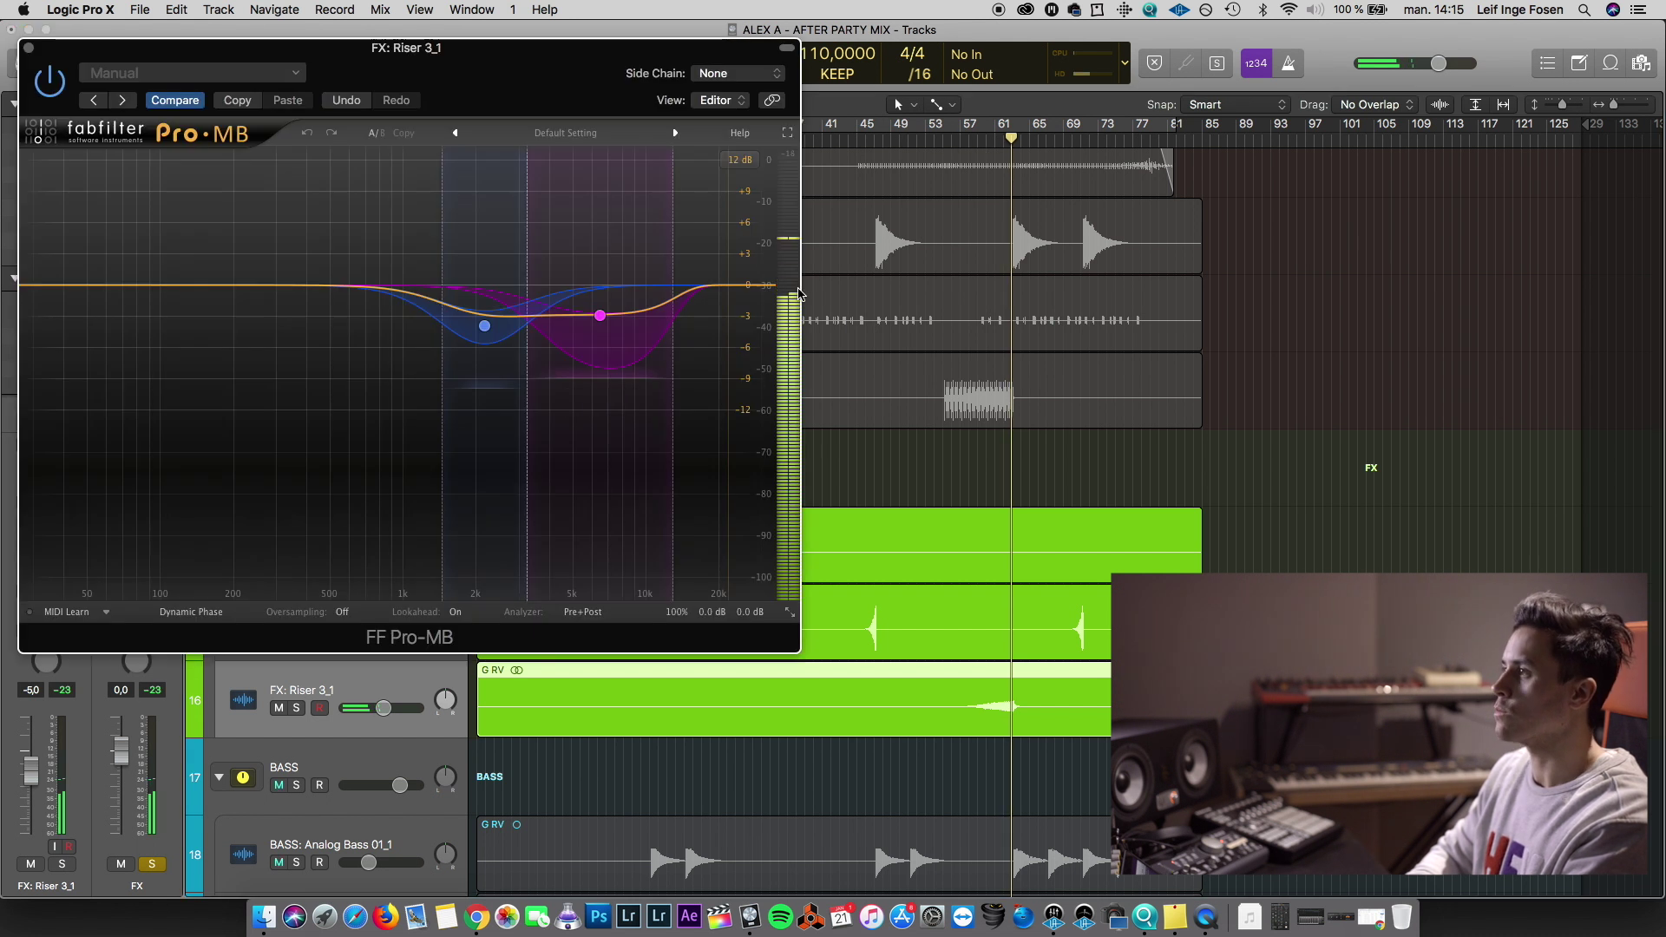
mouse_move(694, 305)
mouse_down()
mouse_move(704, 286)
mouse_move(706, 318)
mouse_up()
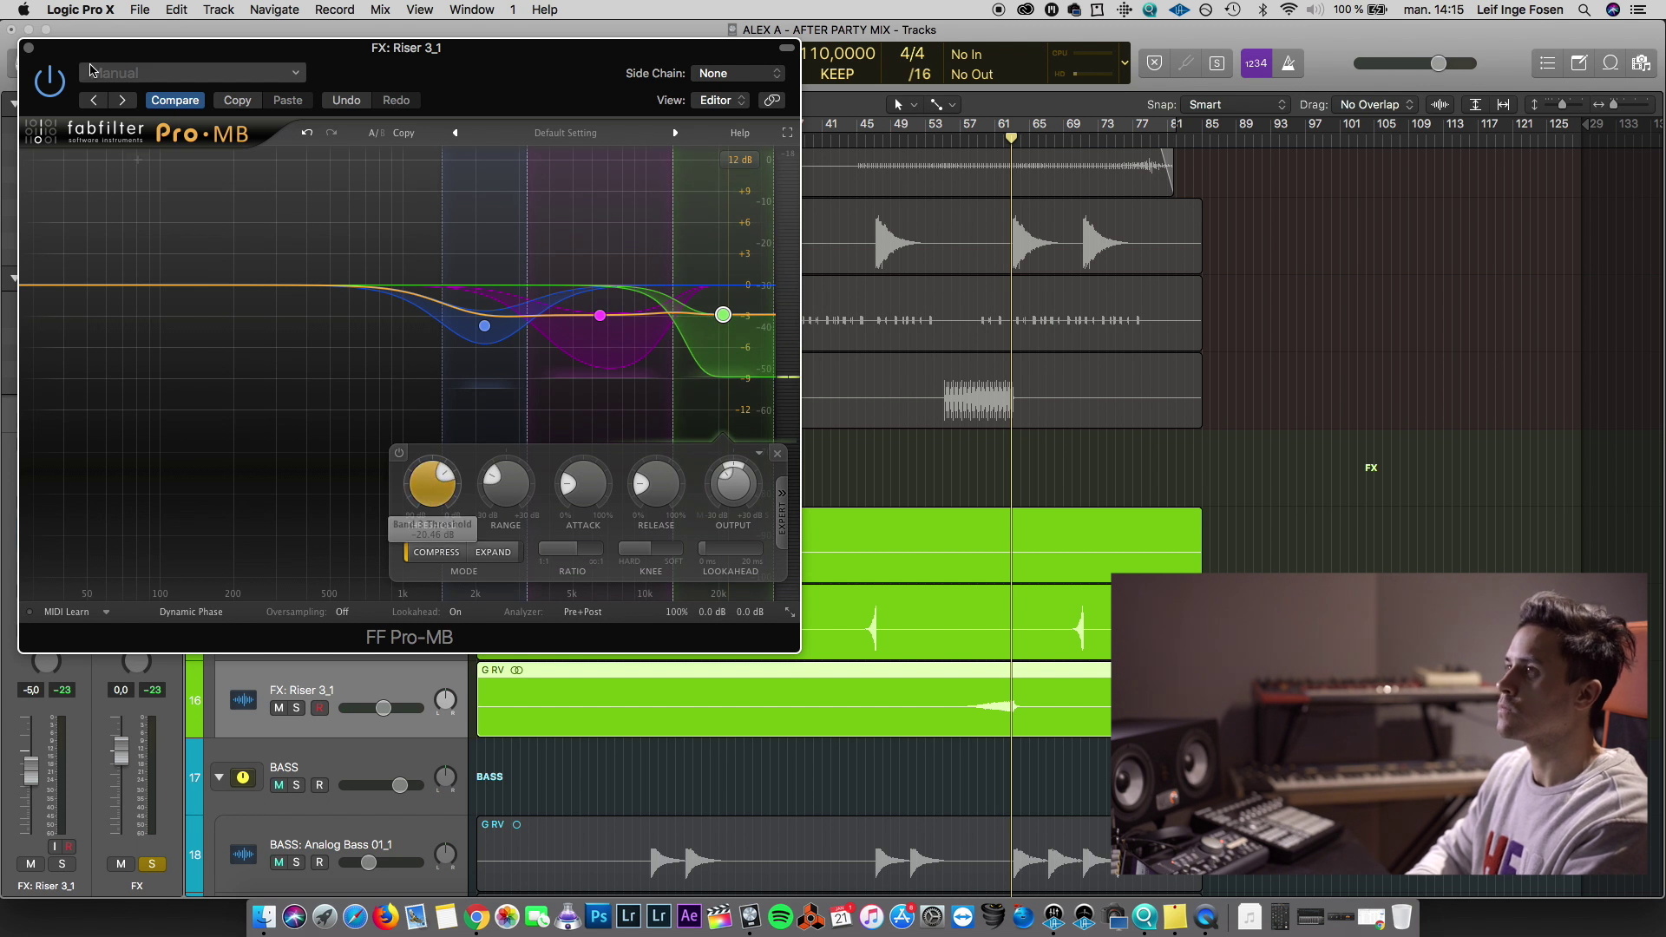
key(super+w)
Play Riser 3_1 from about bar 57, compare FX soloed and in the full mix, and turn the FX solo off
key(space)
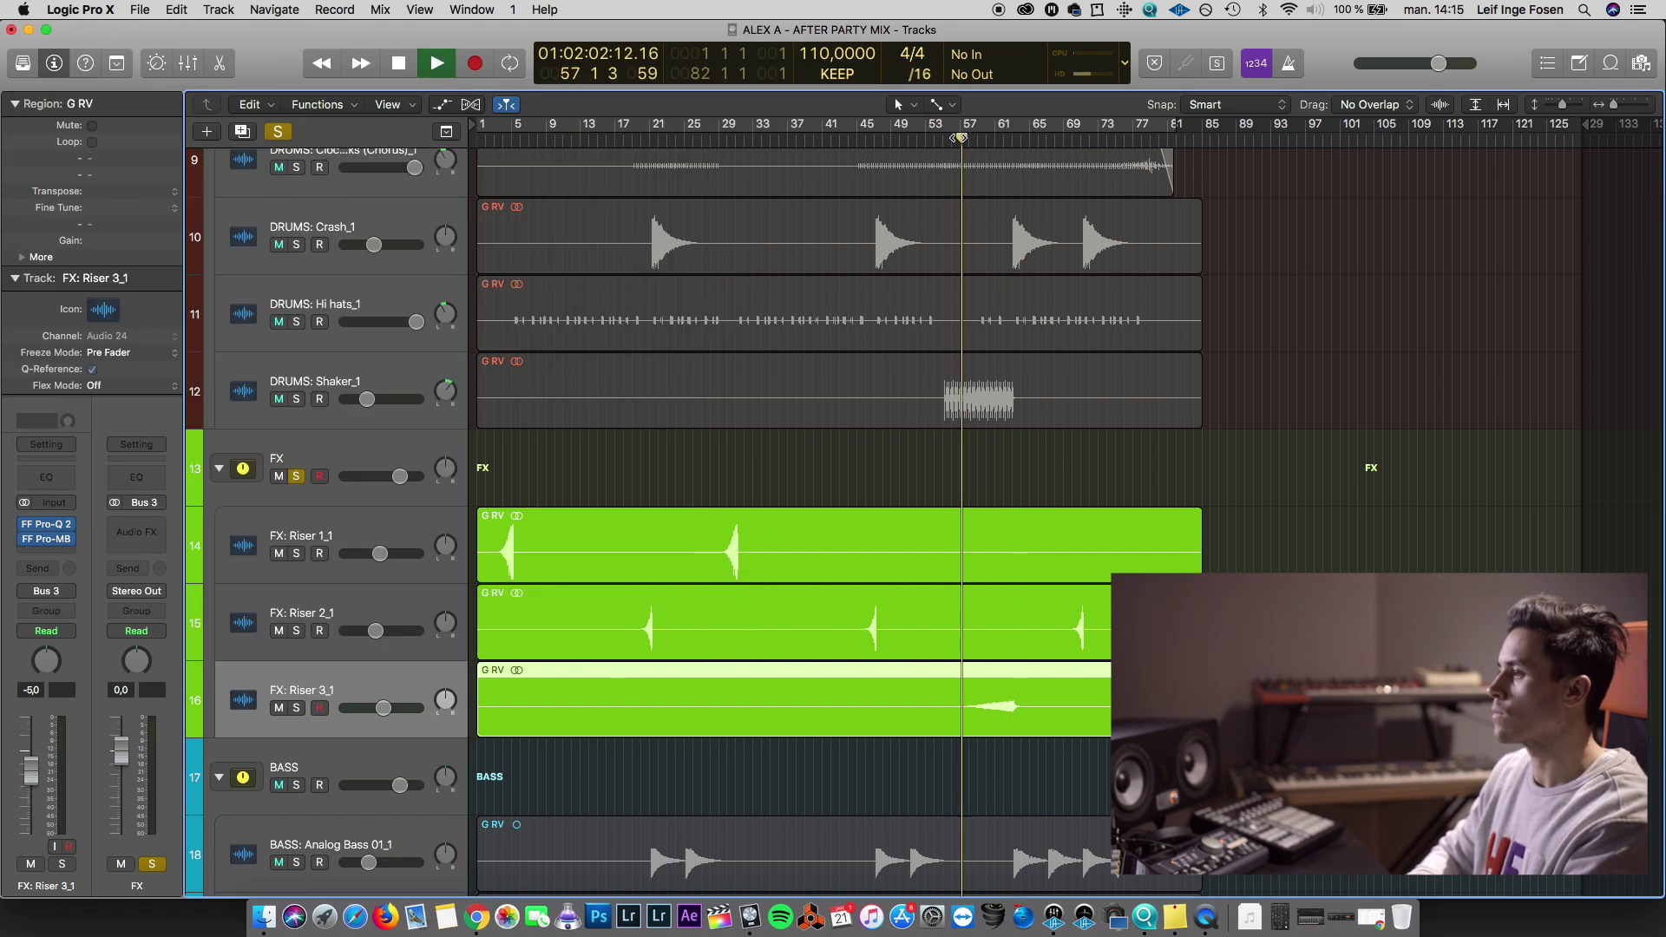
click(297, 478)
click(297, 478)
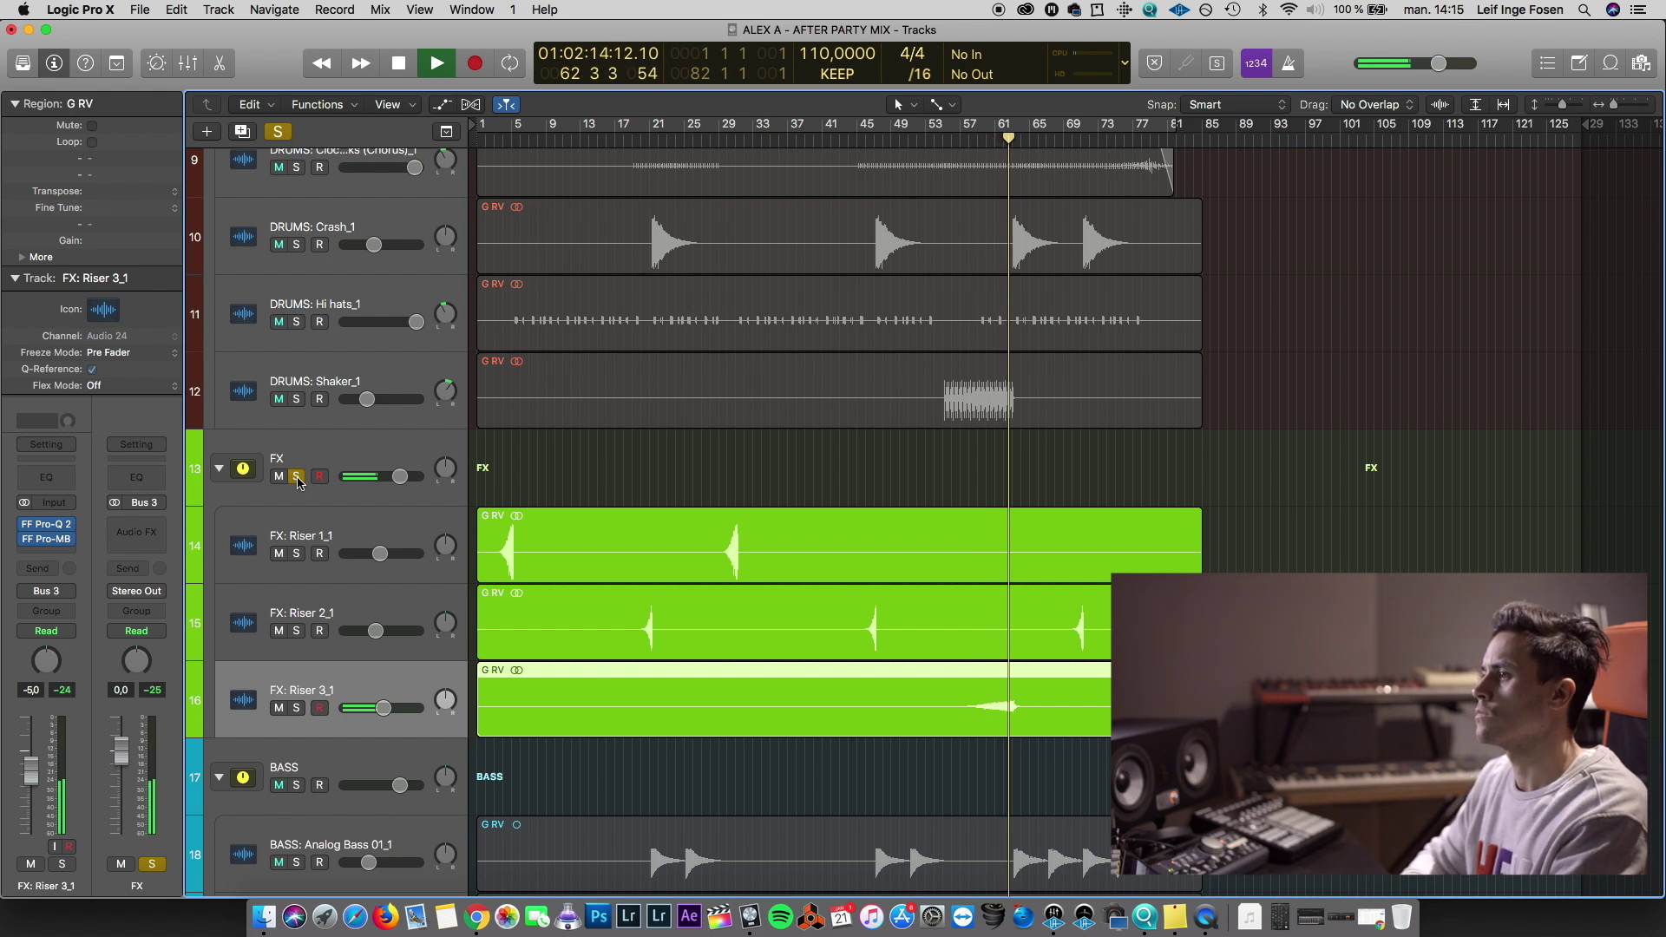
click(296, 476)
key(space)
Collapse the FX stack, leave the BASS stack expanded and select the BASS: SUB track
click(218, 469)
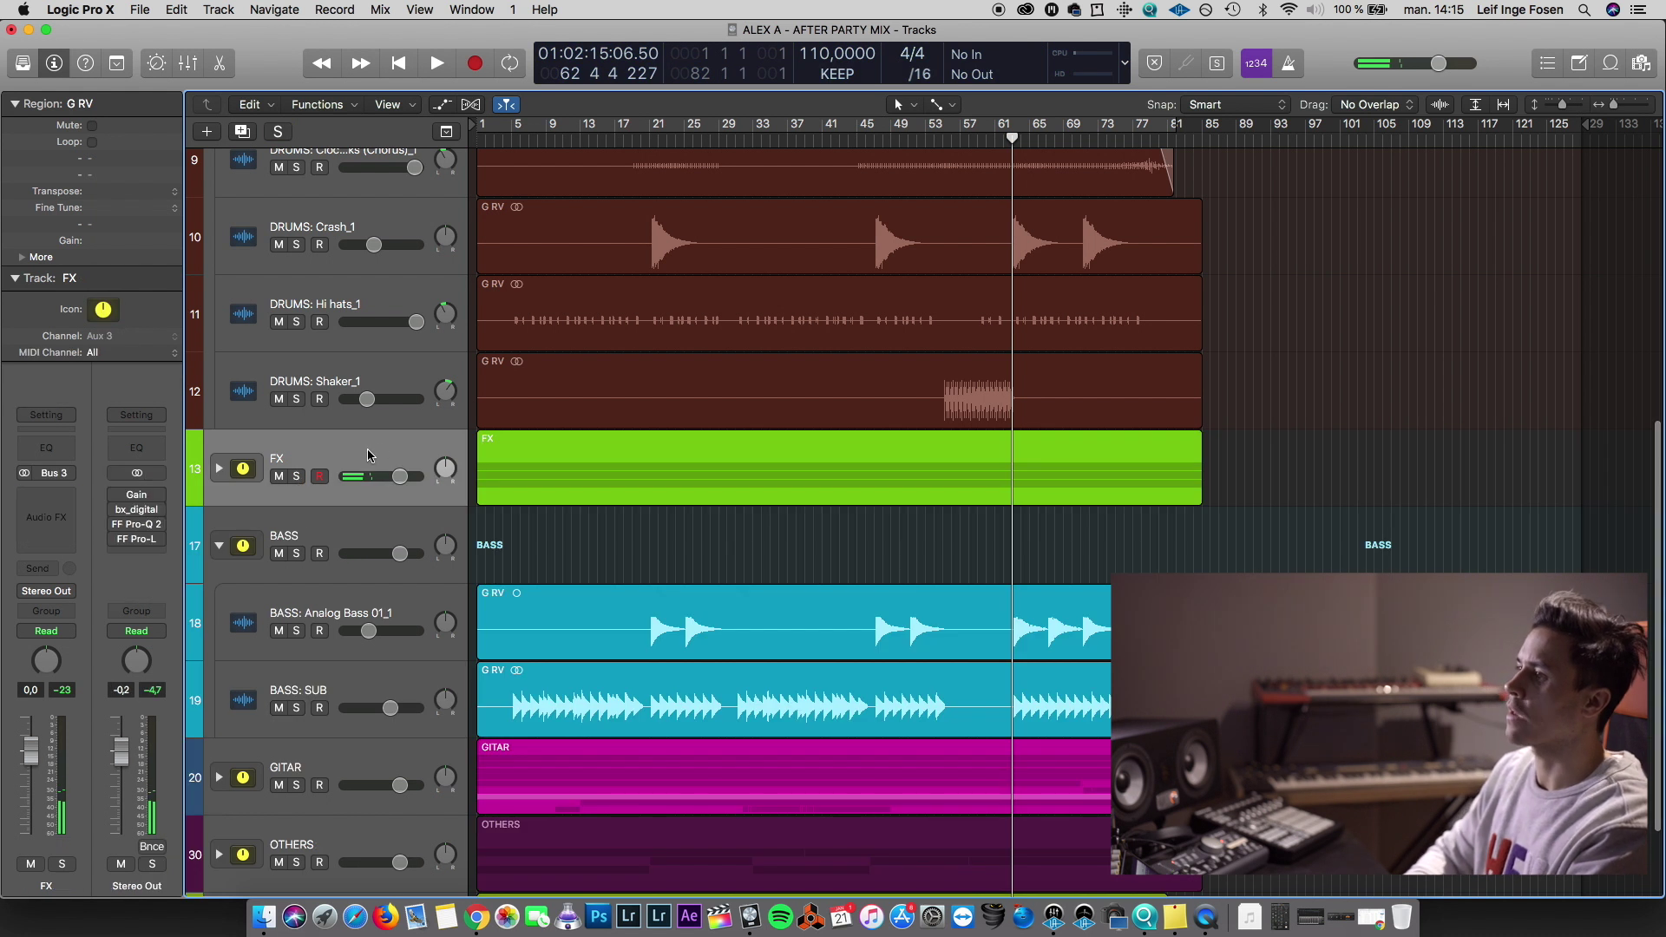
click(304, 540)
click(218, 547)
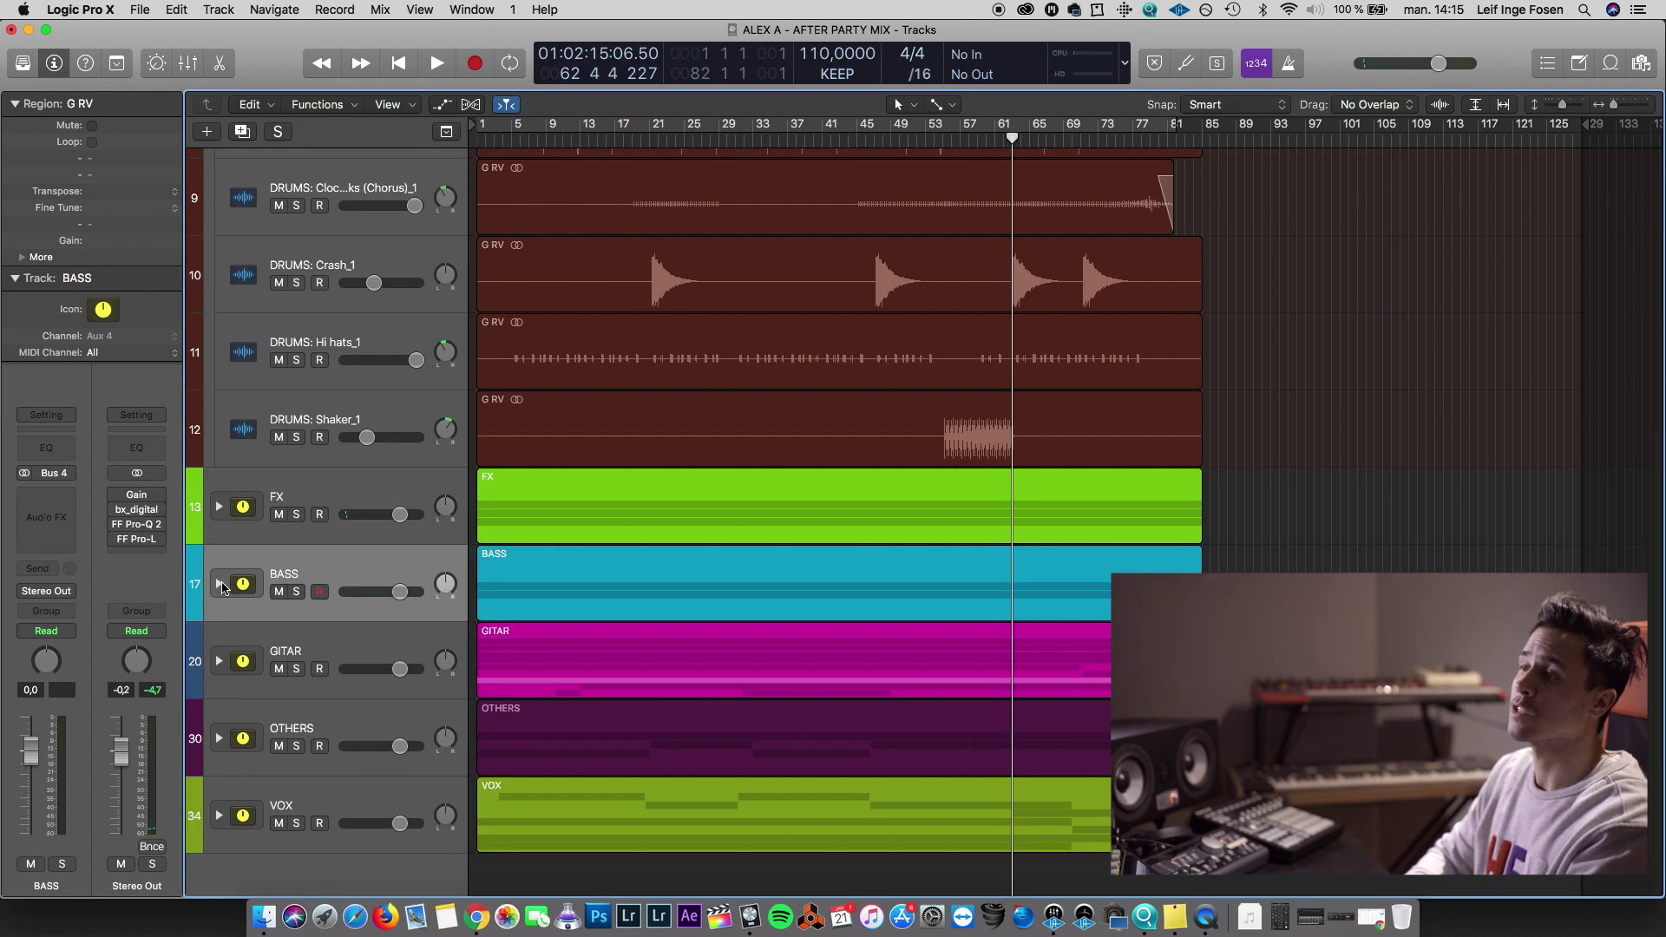
click(220, 584)
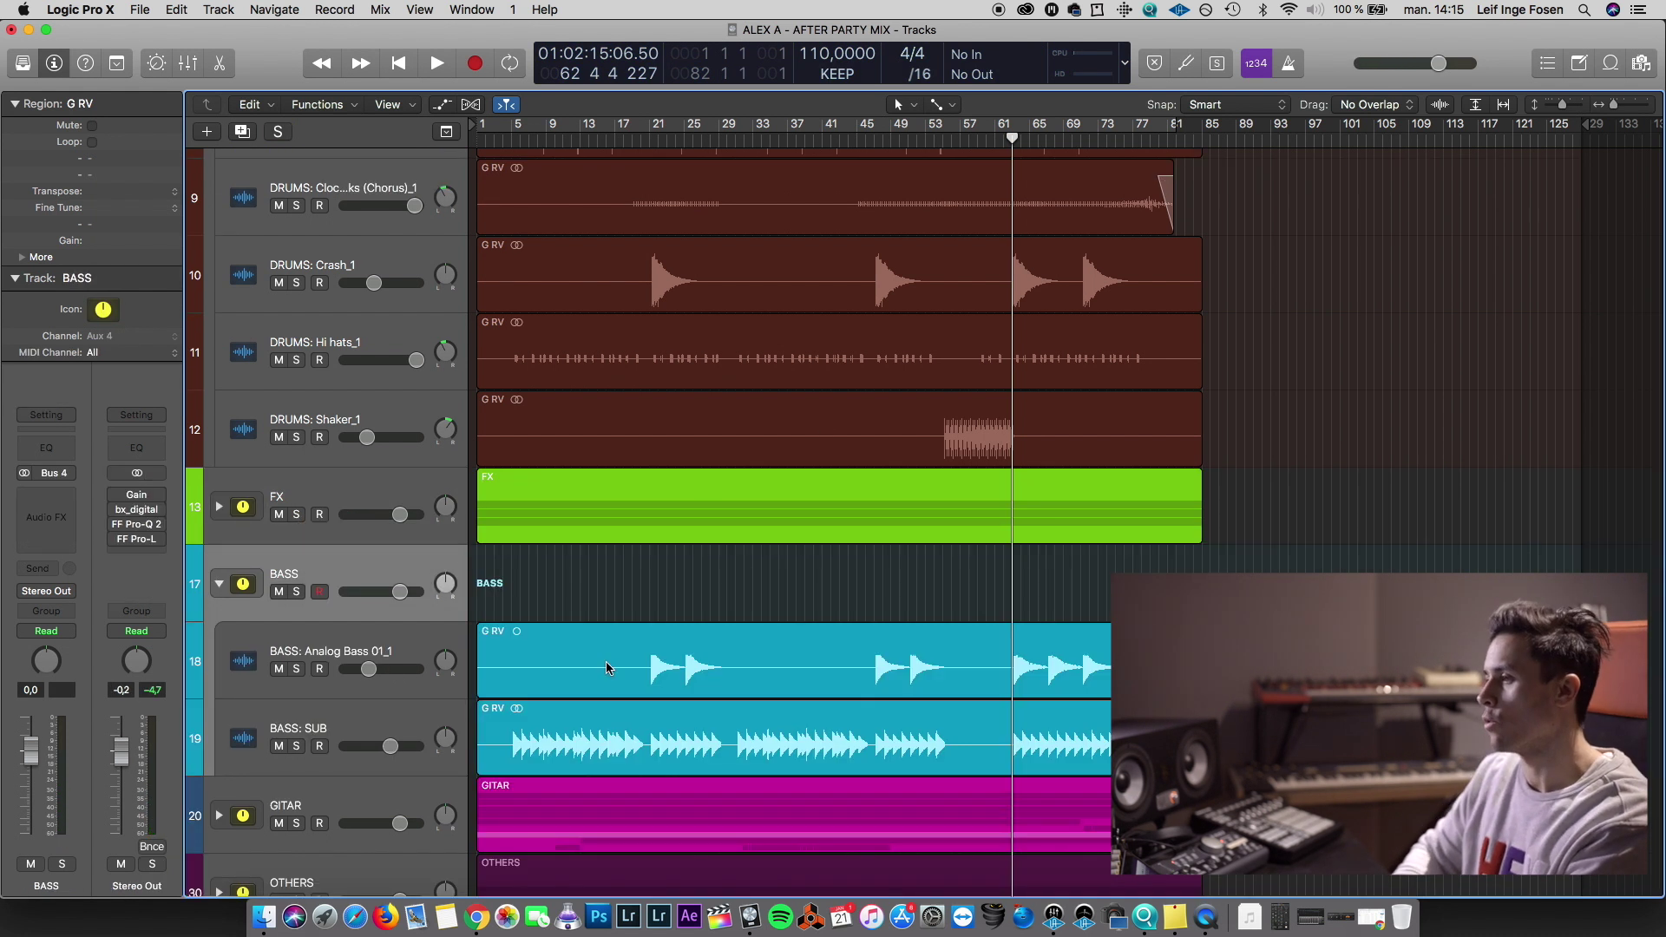
scroll(607, 668, down, 3)
click(338, 633)
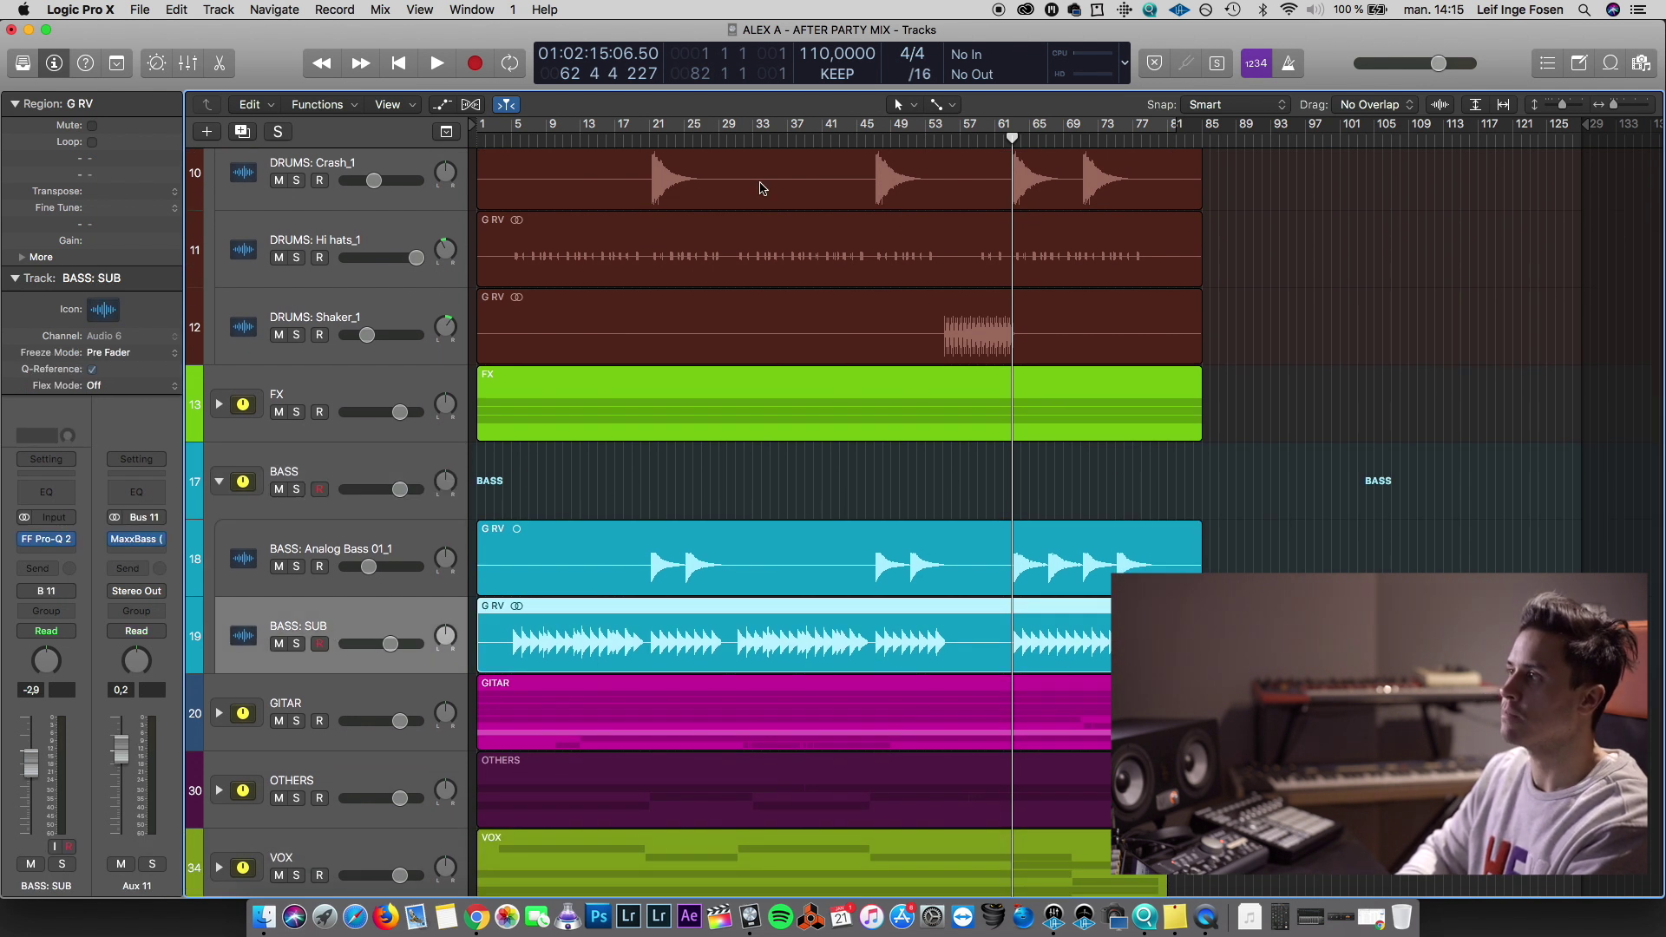
Play the song from bar 5 and mute the GITAR, OTHERS and VOX stacks
click(512, 139)
key(space)
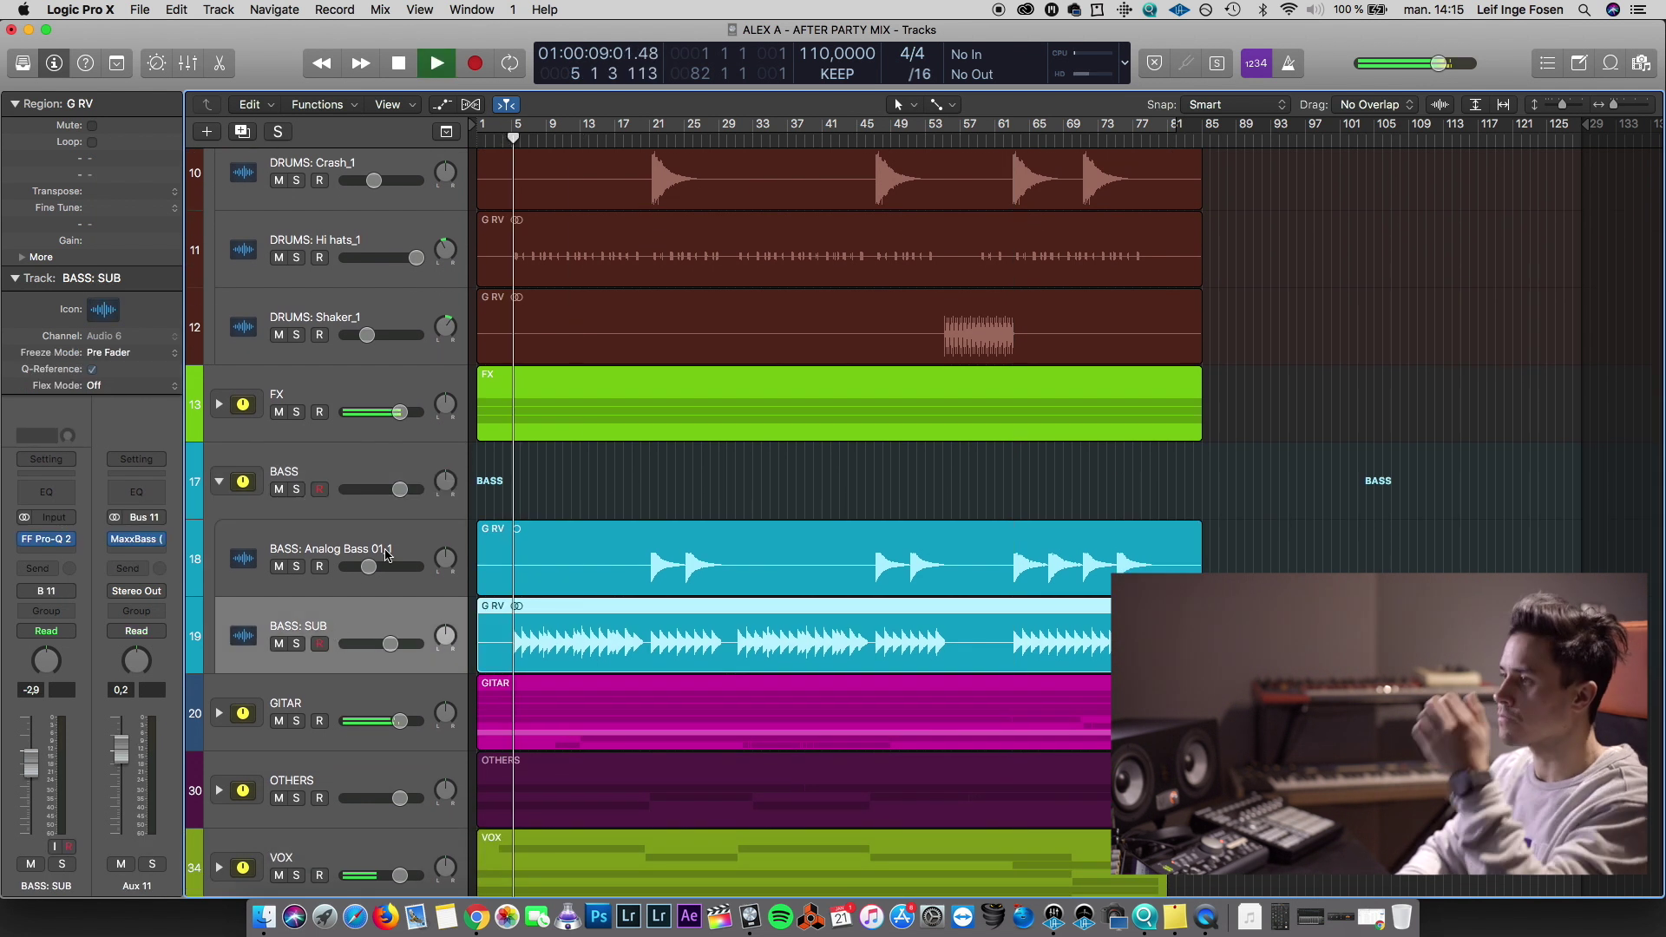
click(278, 721)
click(278, 798)
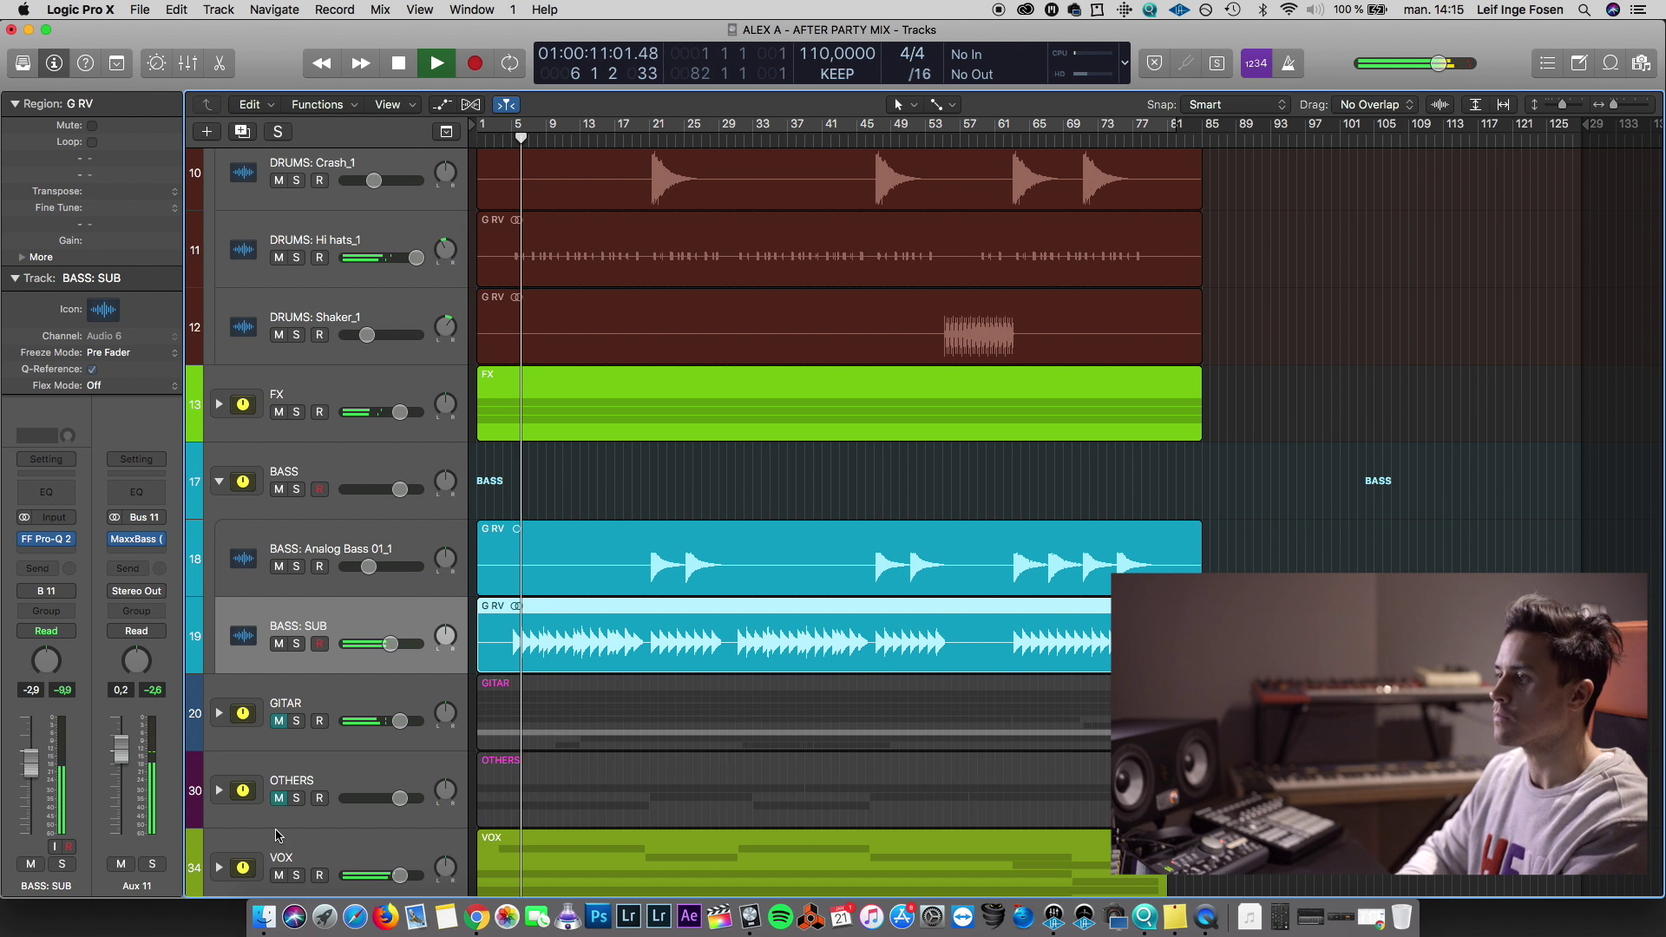
click(278, 875)
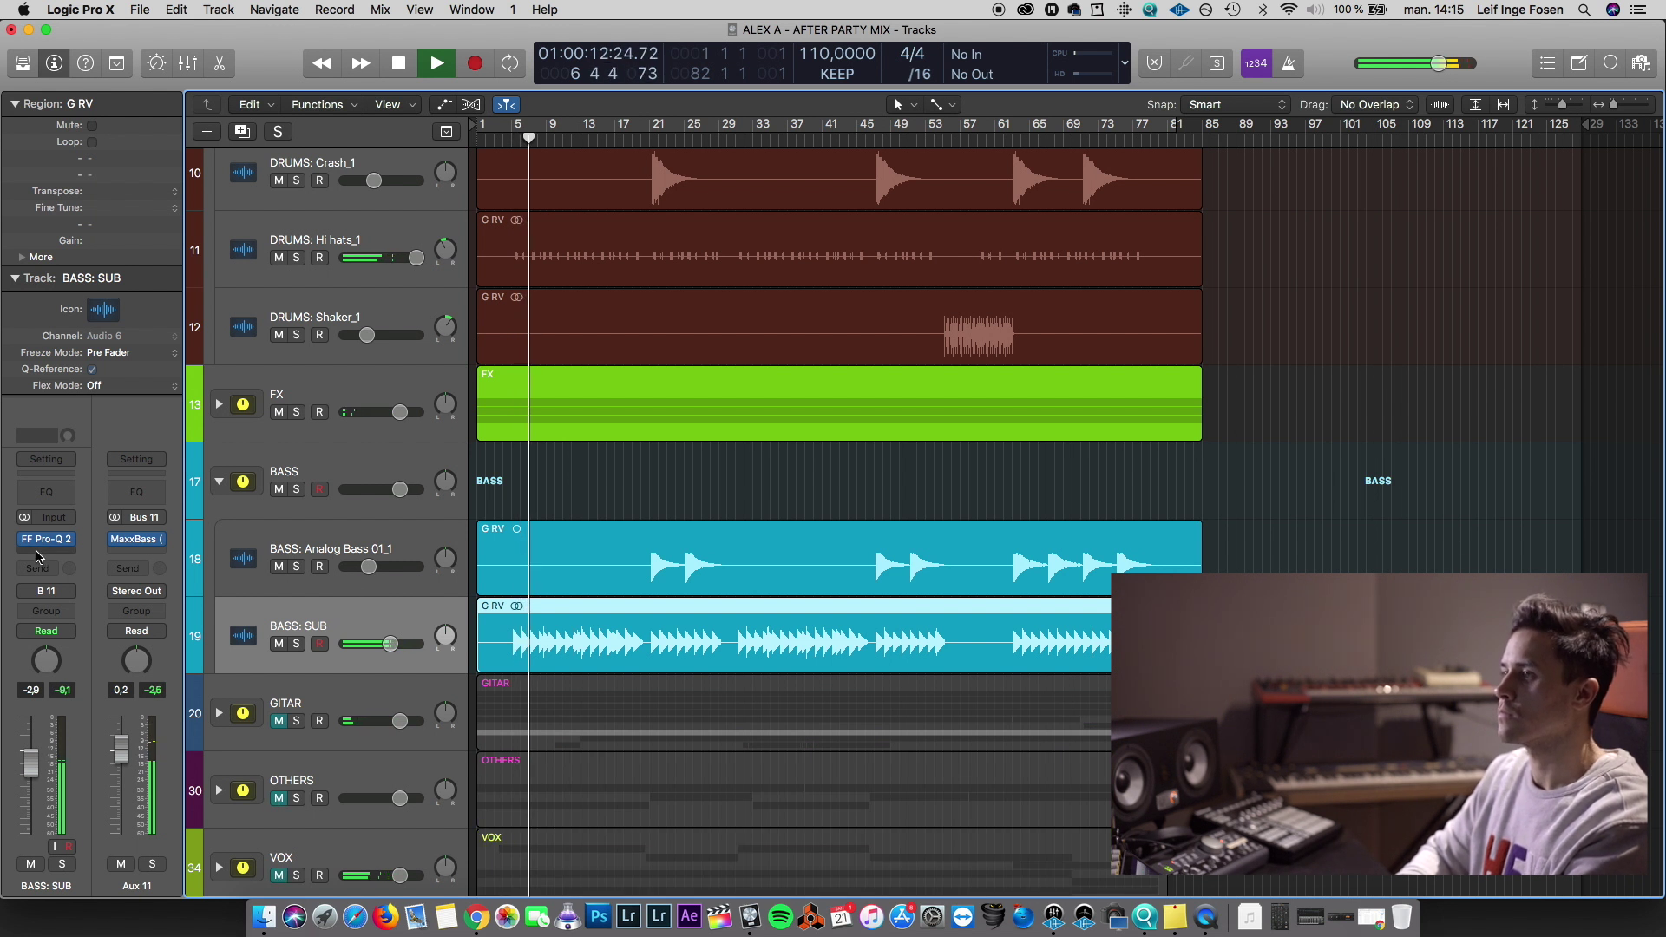
Insert UAD Teletronix LA-2A Legacy after the EQ on BASS: SUB, adjust its peak reduction and close the plug-in
click(71, 538)
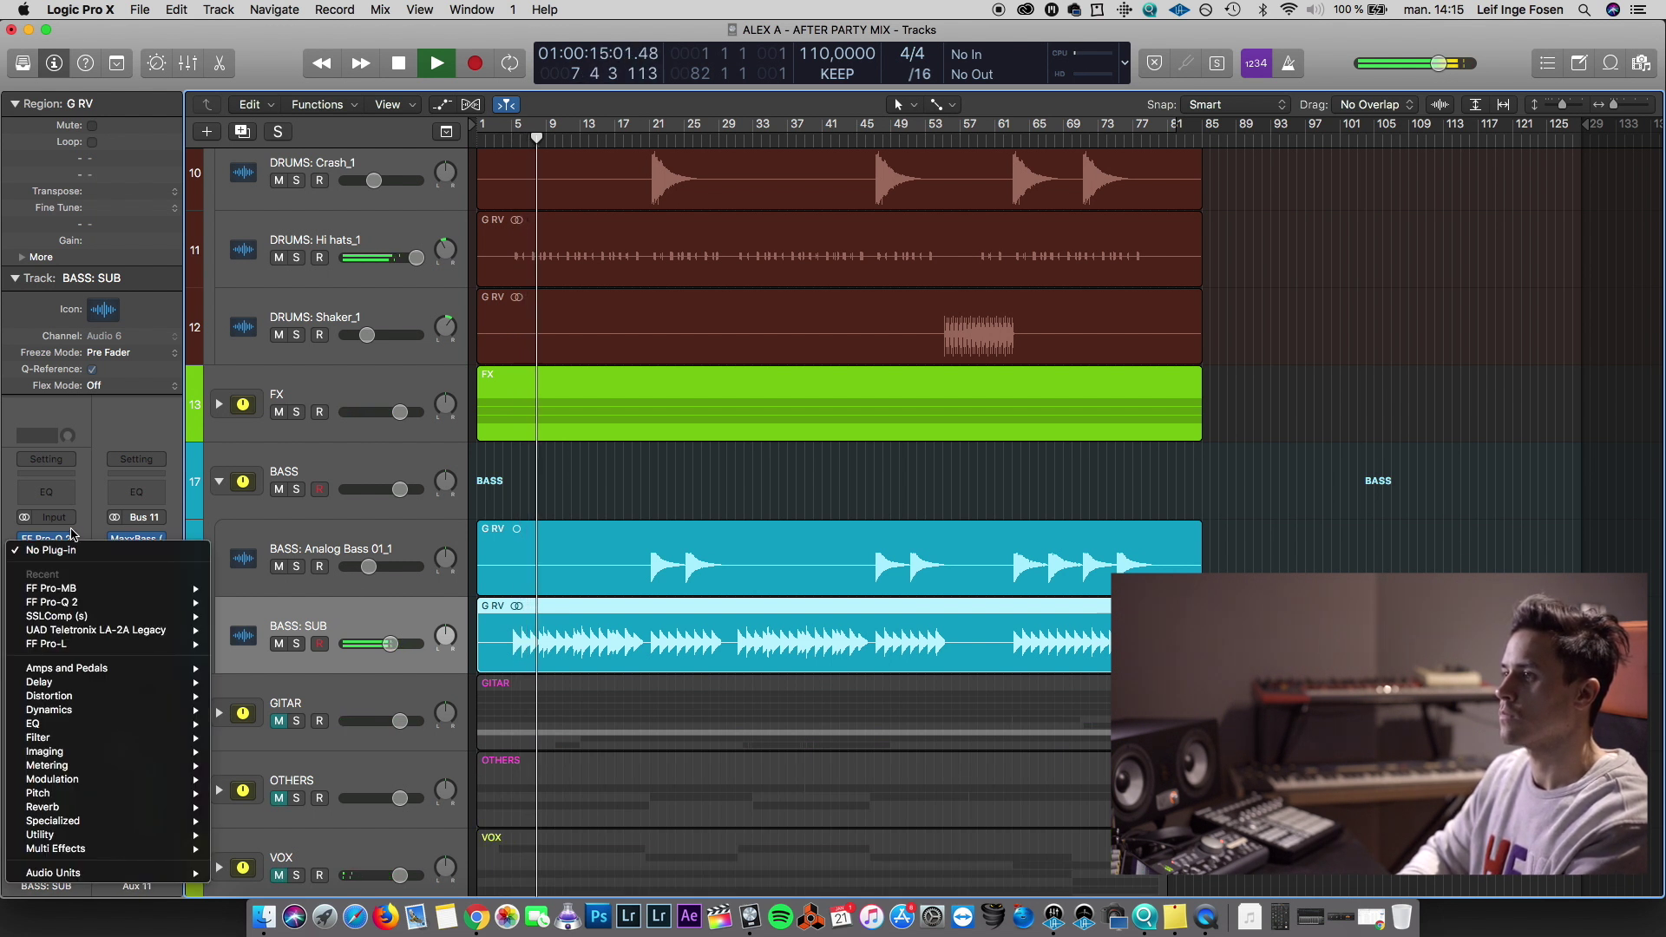
mouse_move(165, 630)
click(261, 631)
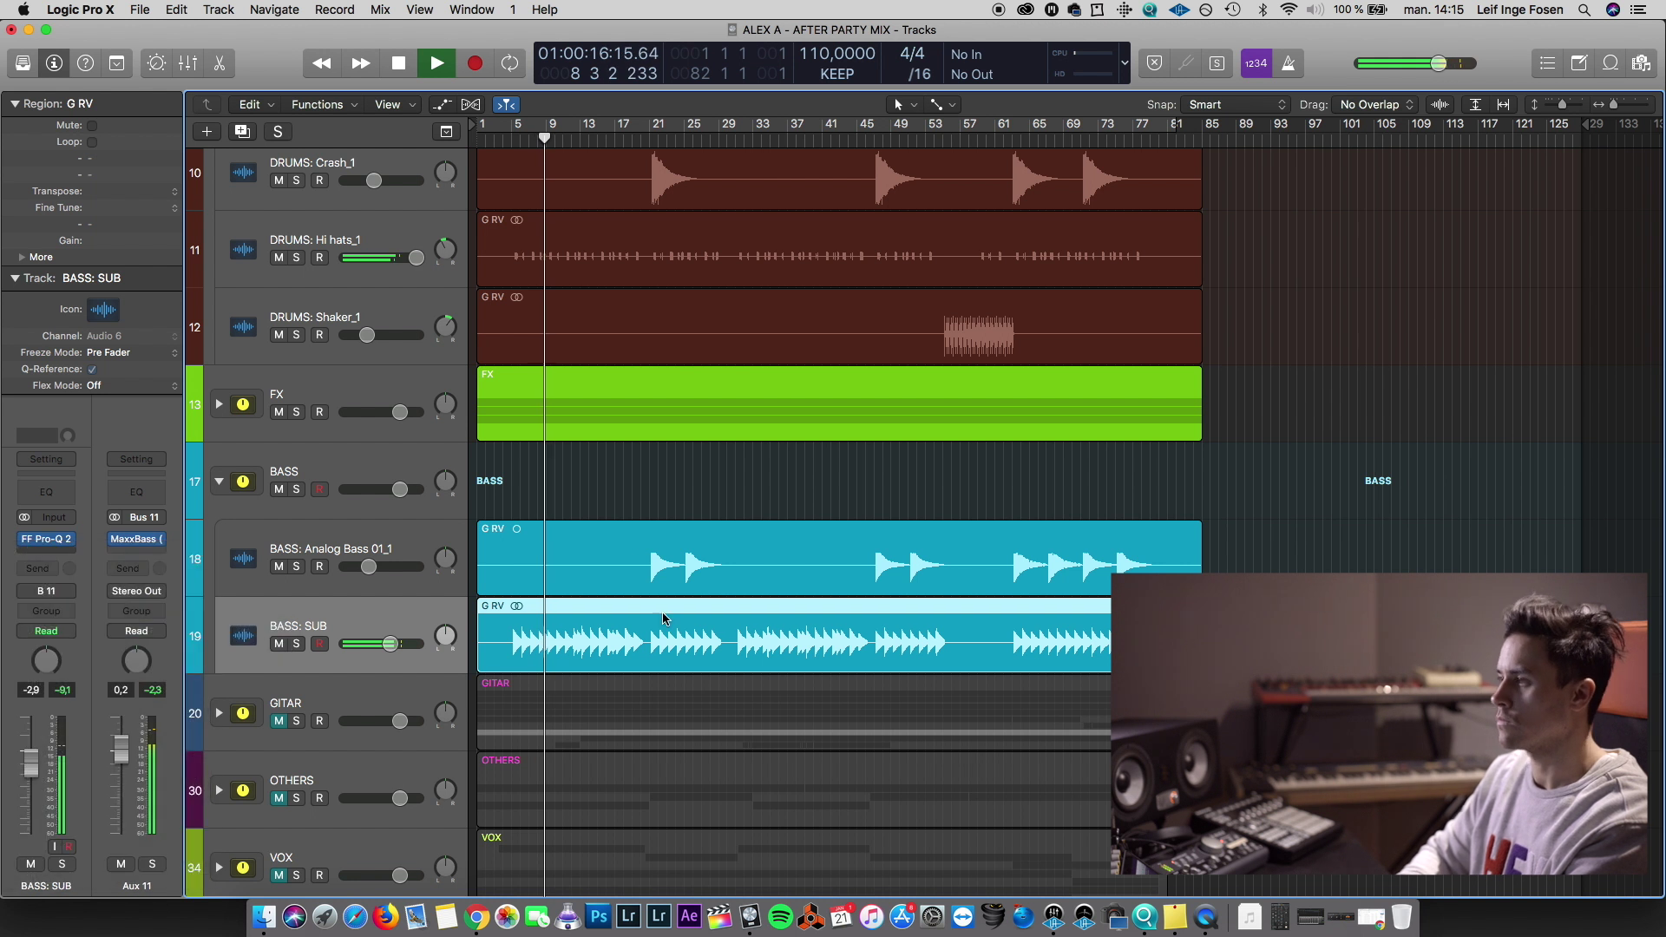
drag(610, 242, 610, 227)
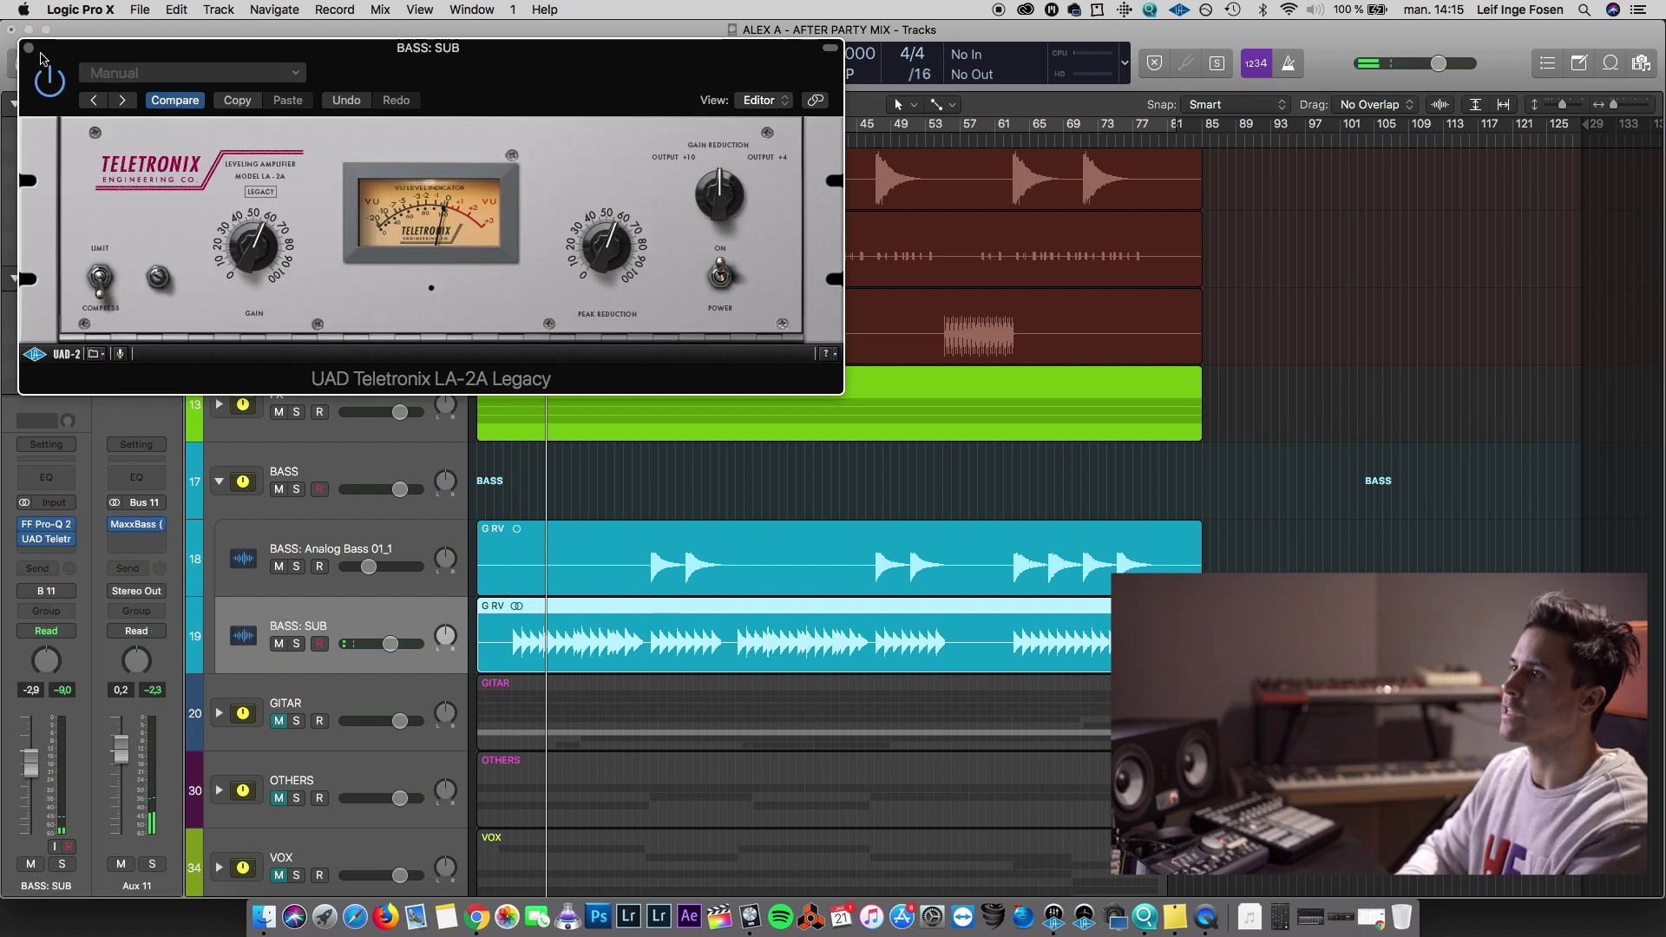
click(29, 48)
Play from bar 5, insert a stereo bx_digital V2 after the LA-2A on BASS: SUB, set its Mono-Maker to 150 and close it
click(511, 139)
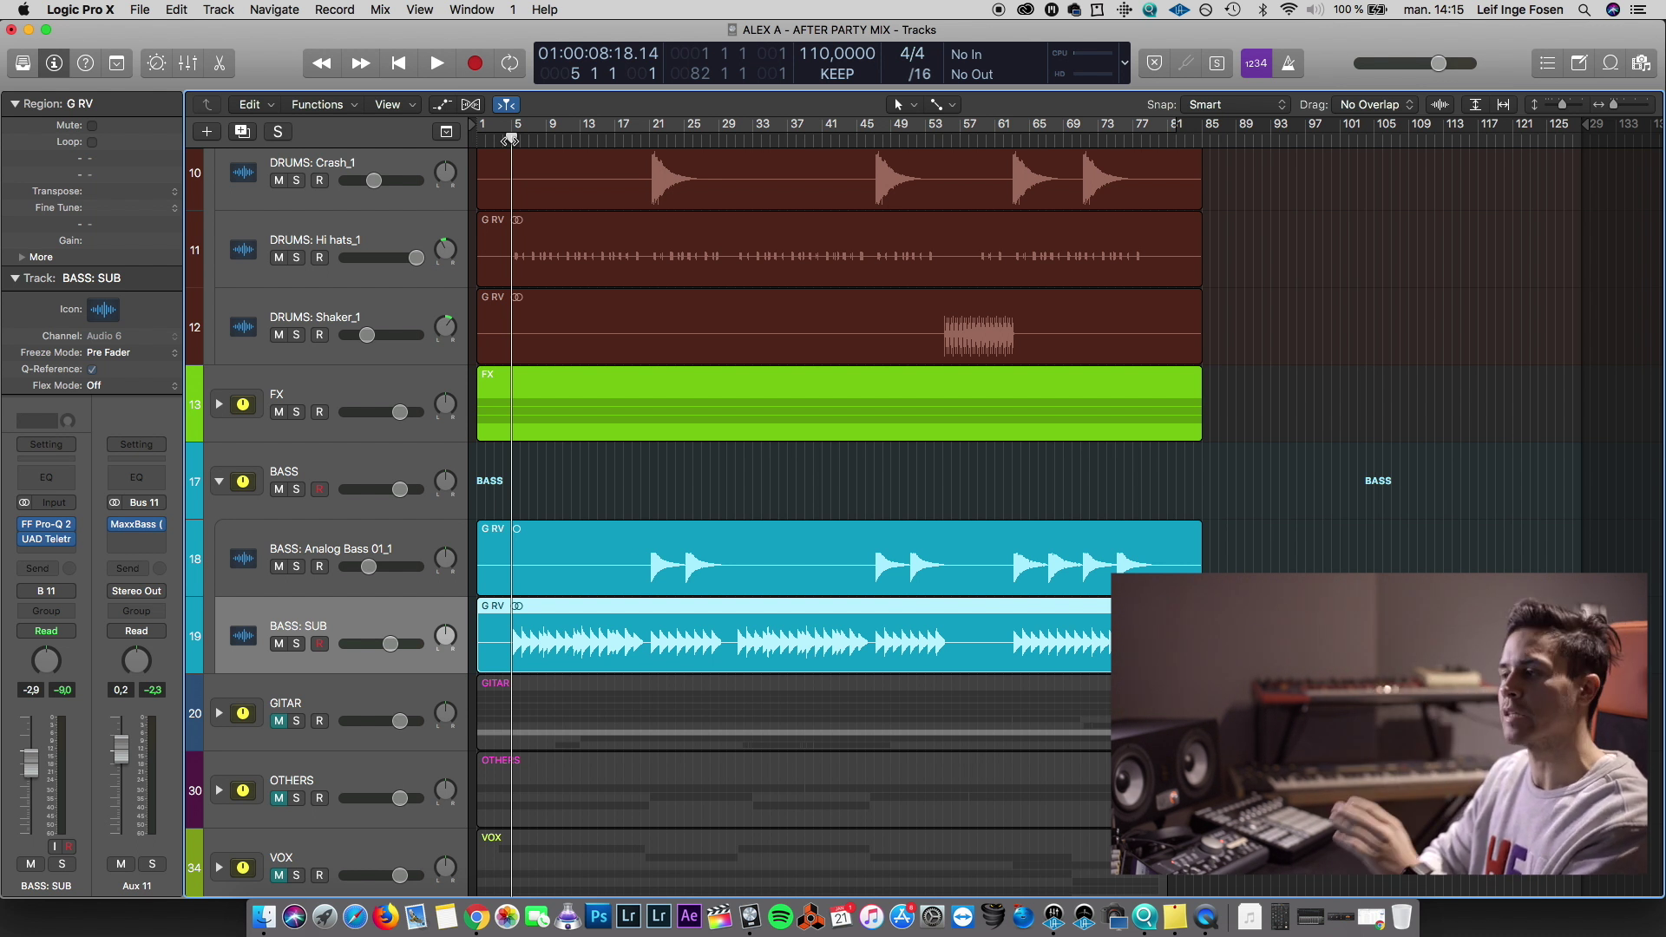
key(space)
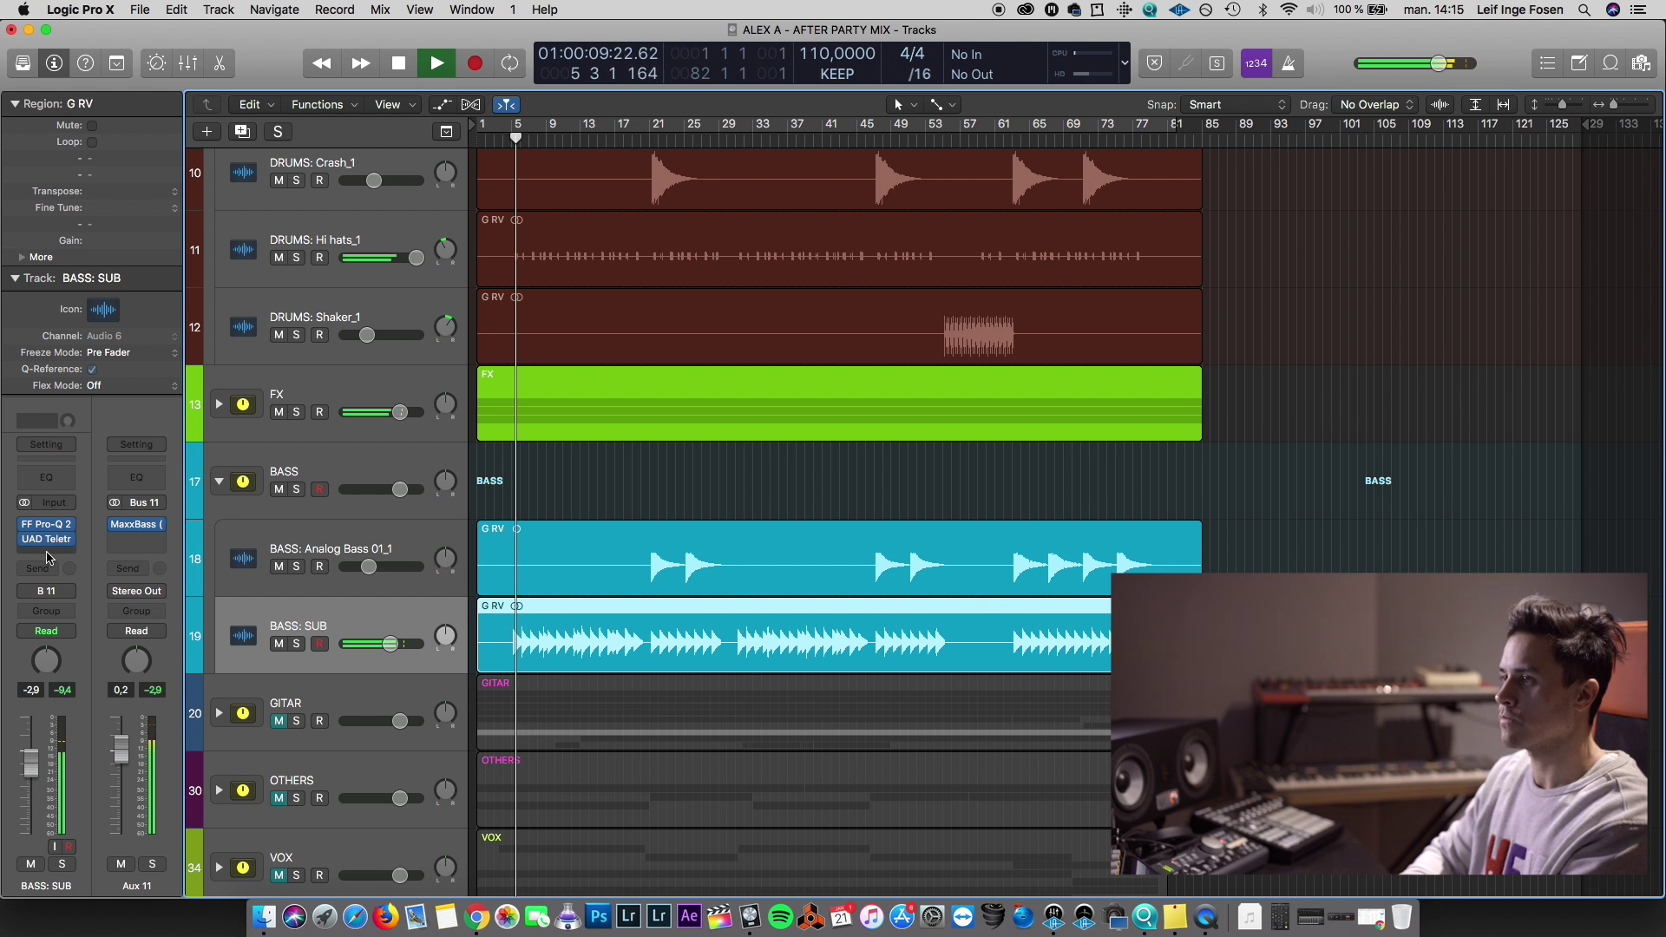
click(48, 554)
mouse_move(86, 873)
mouse_move(314, 705)
mouse_move(299, 788)
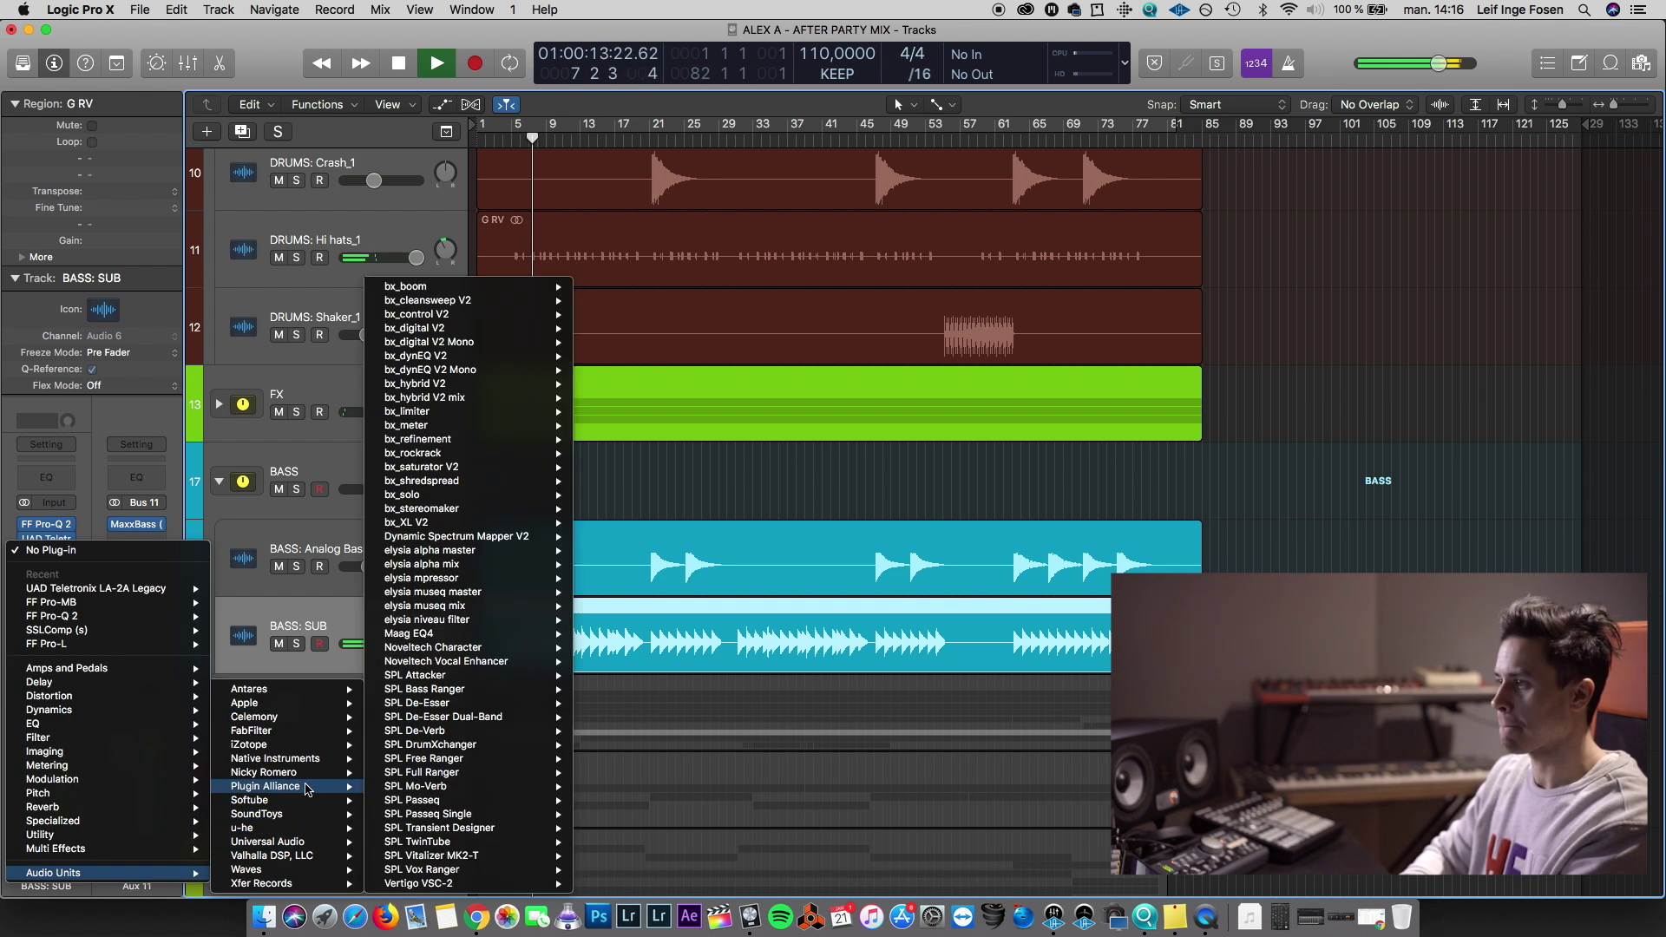
mouse_move(423, 788)
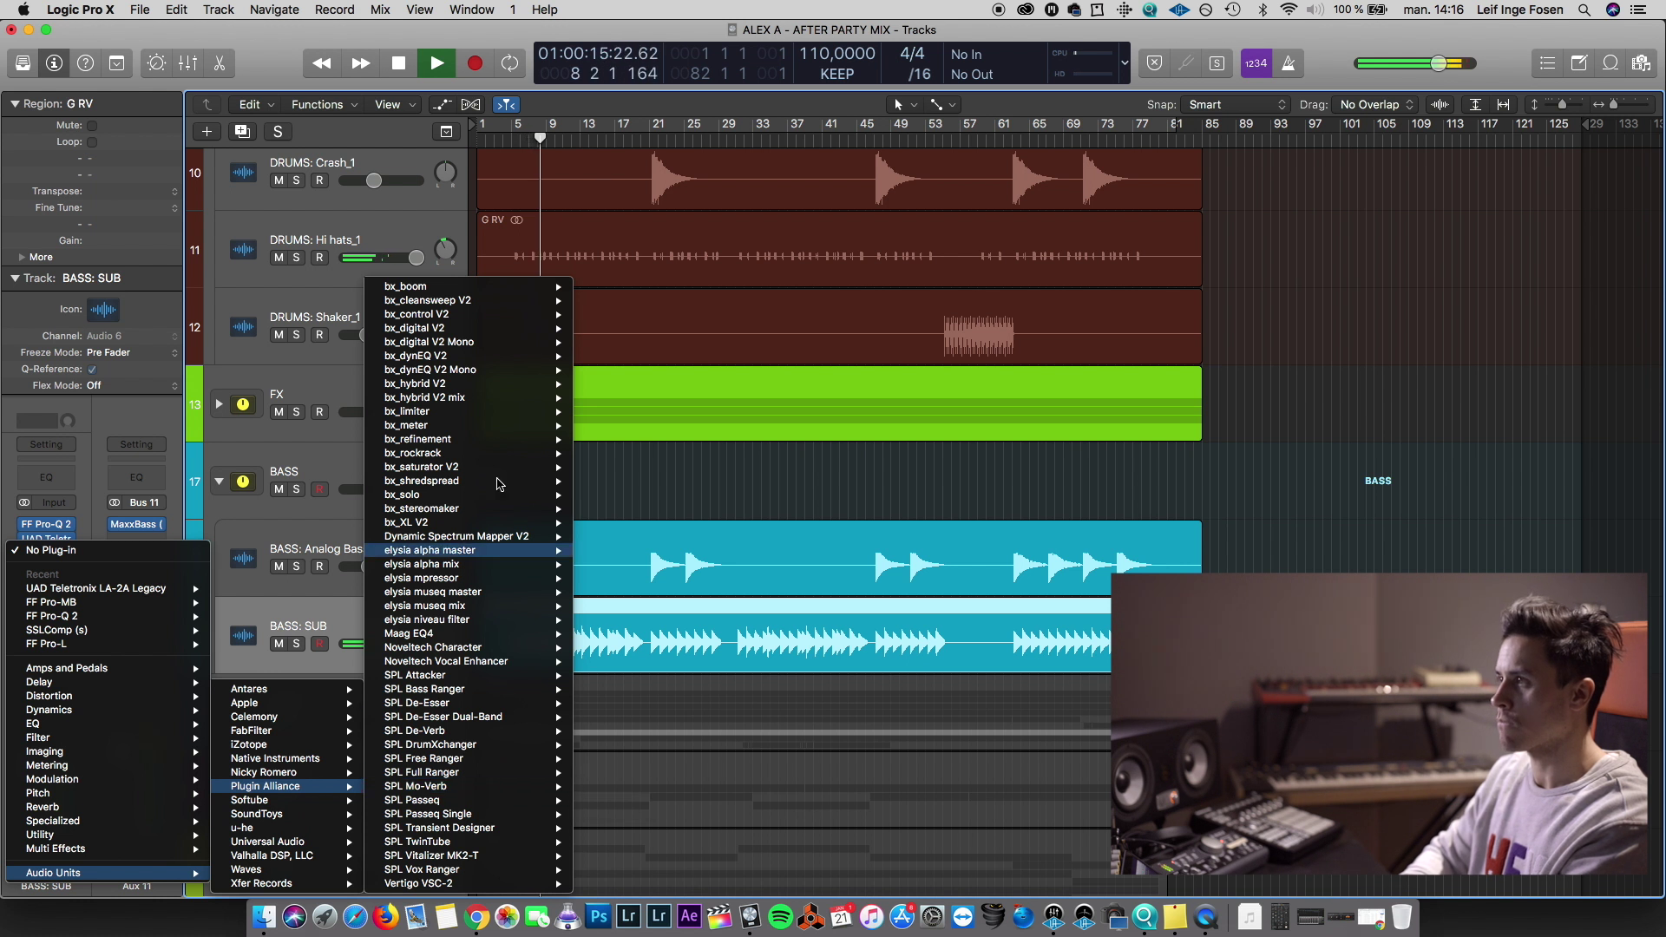
mouse_move(478, 318)
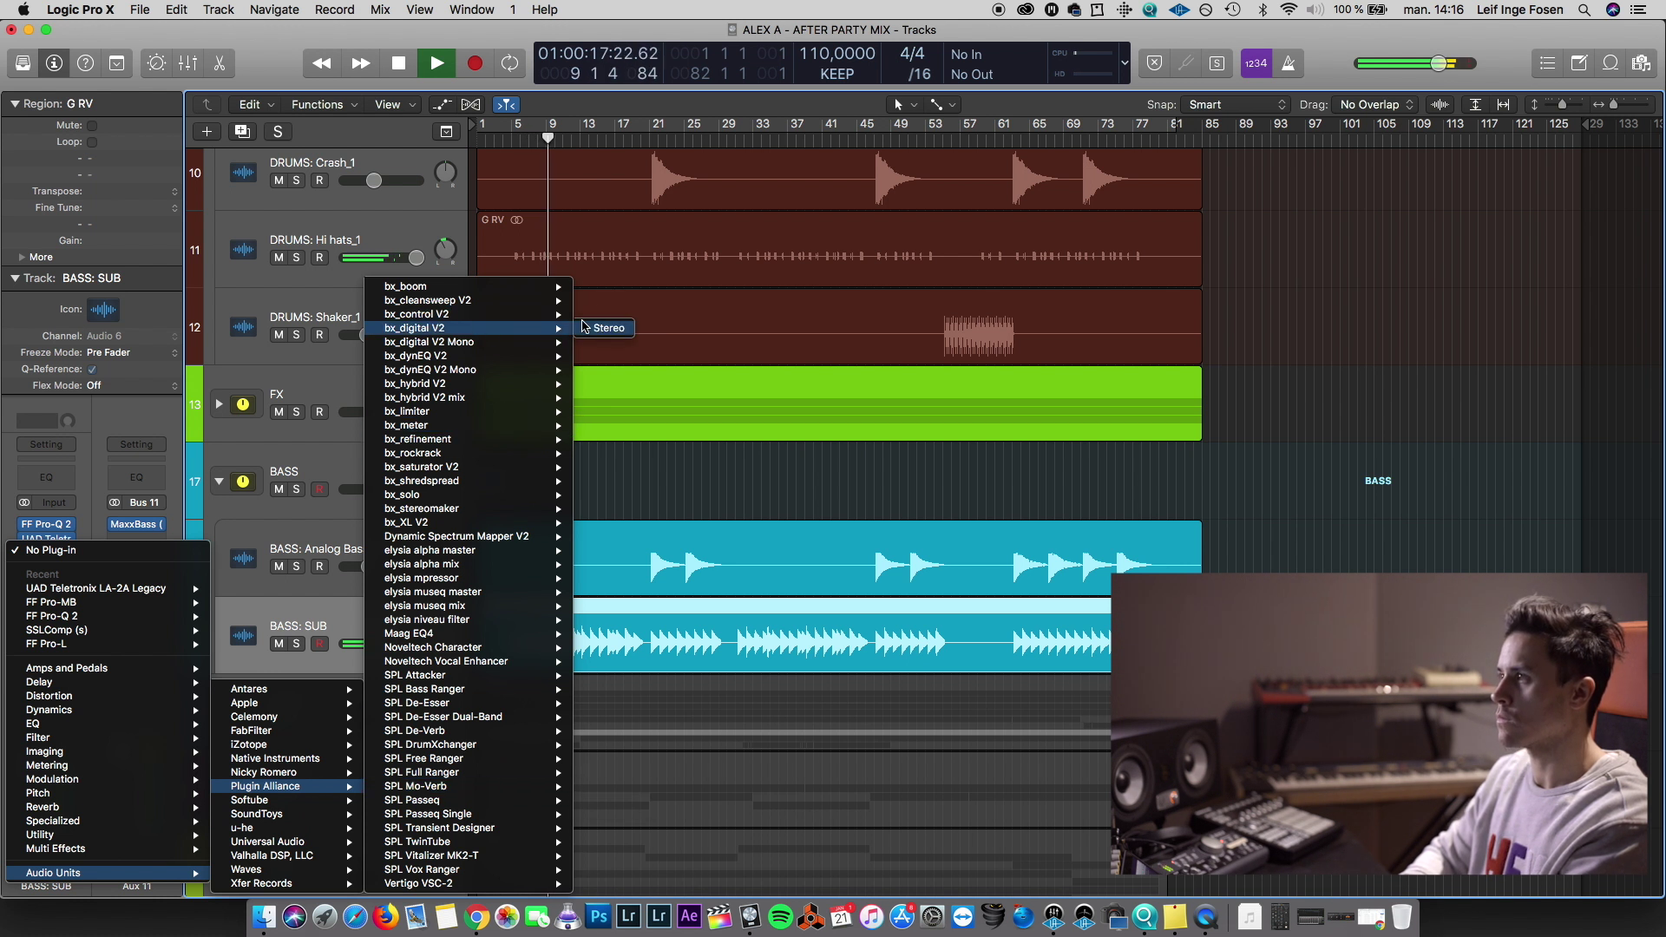
click(391, 258)
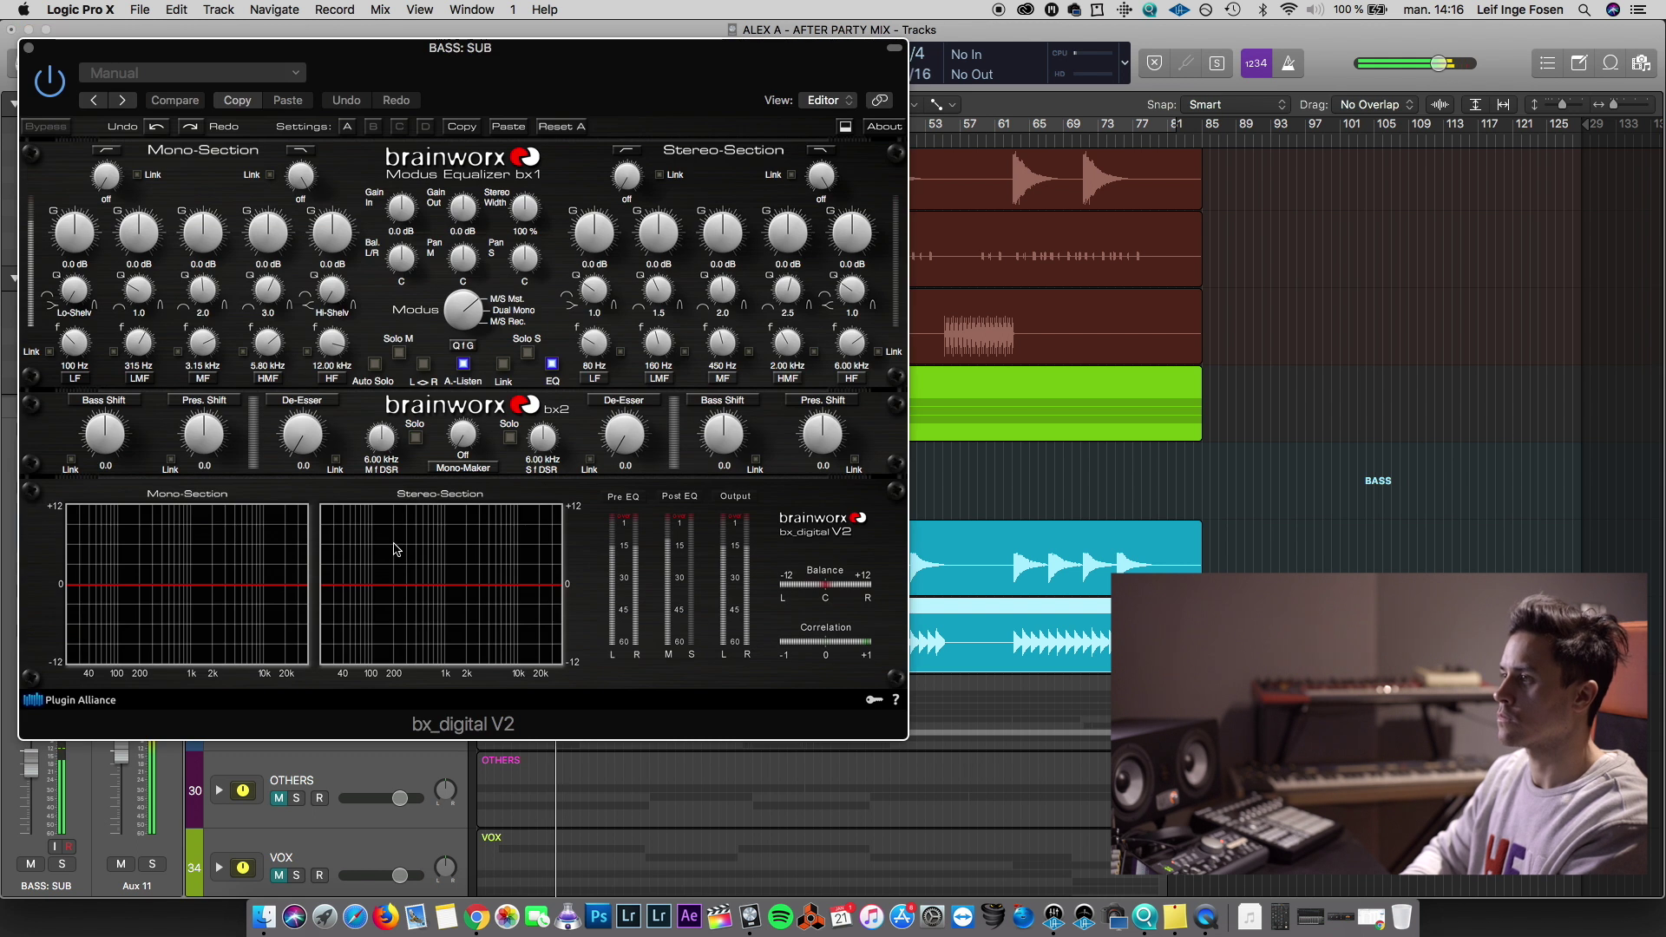
drag(449, 457, 452, 439)
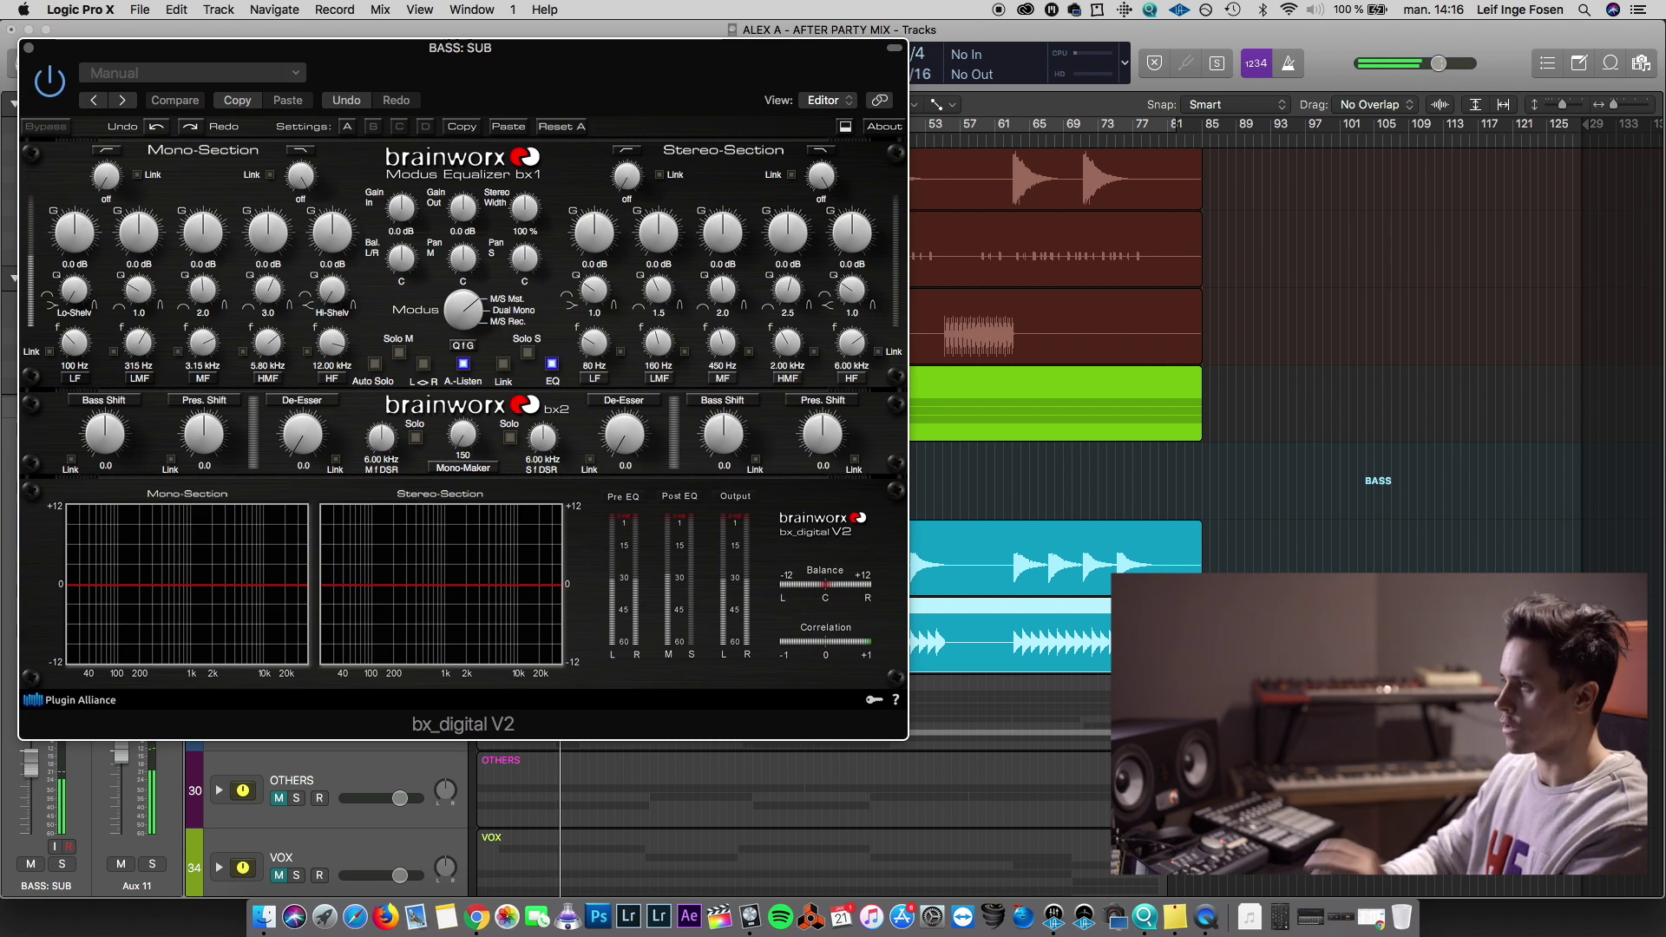
click(28, 48)
Replay the song from bar 5 and switch between the BASS: Analog Bass 01_1 and BASS: SUB channel strips, ending on BASS: SUB
key(comma)
key(comma)
key(comma)
key(comma)
key(comma)
key(comma)
key(space)
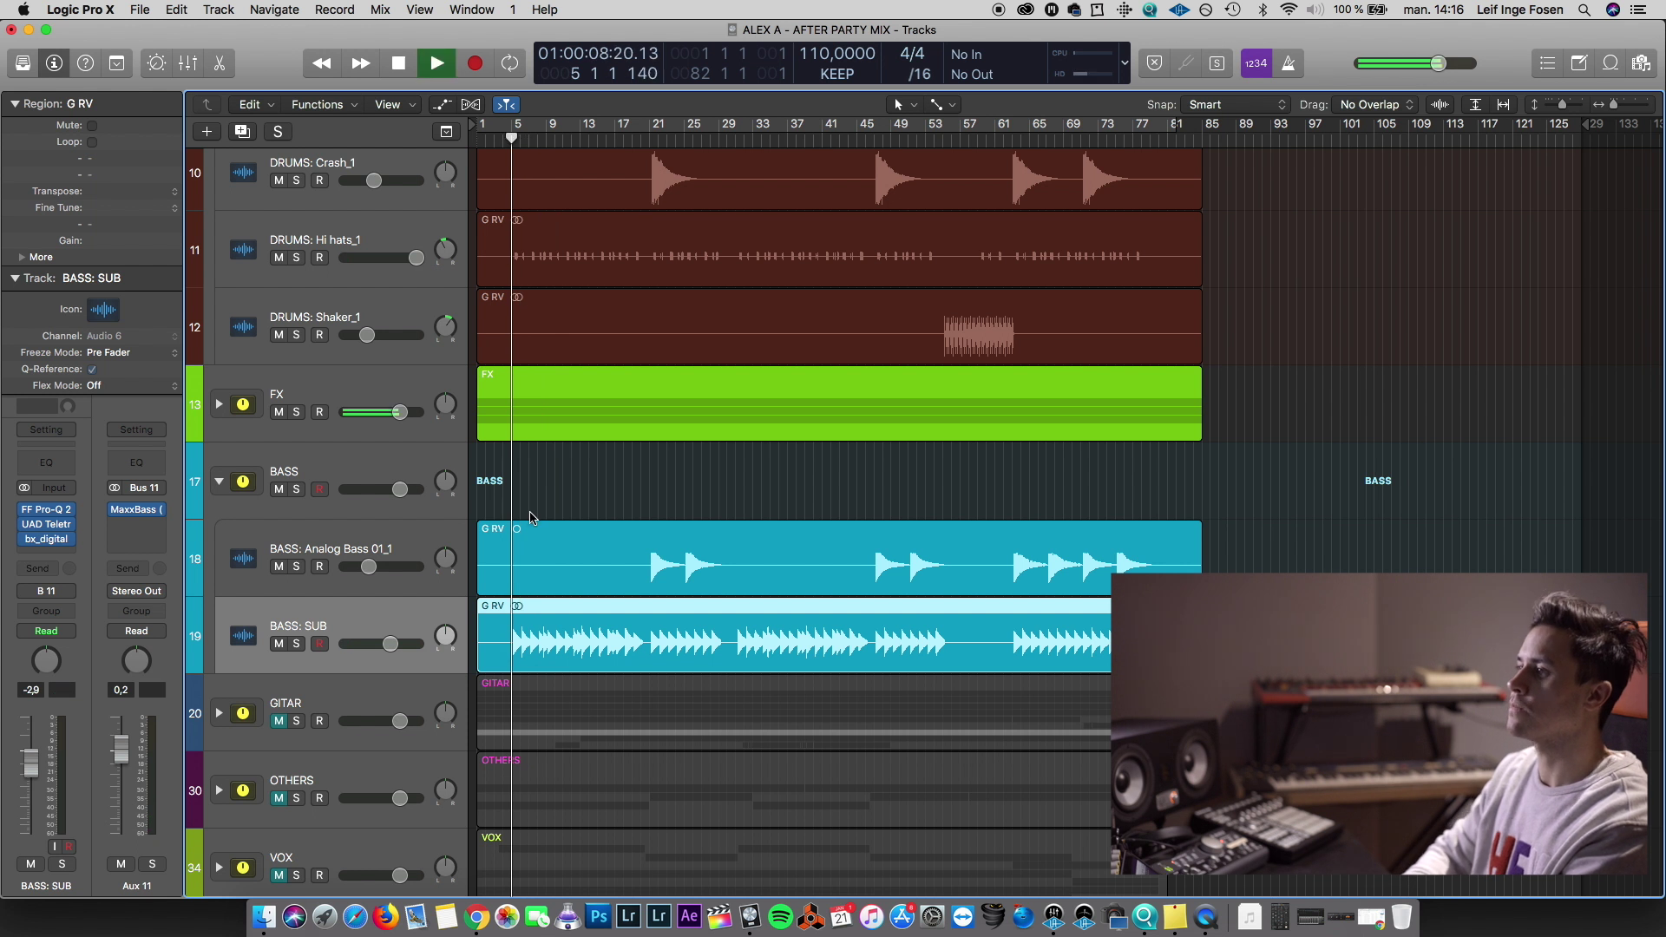
key(Up)
key(Down)
key(Up)
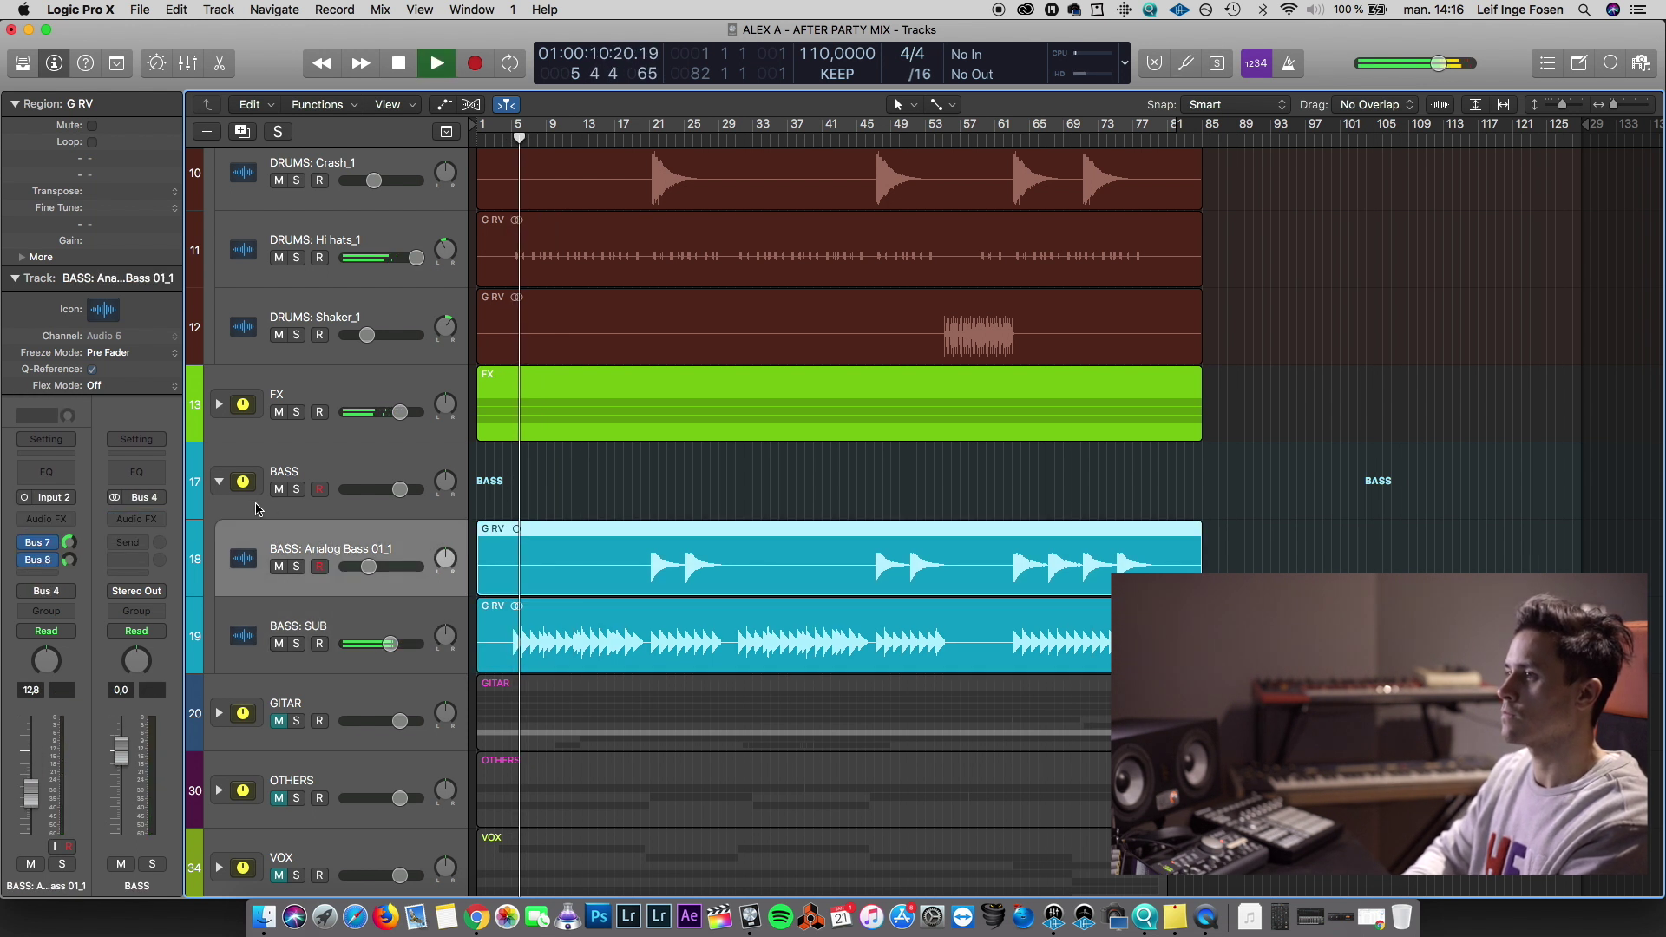
key(Down)
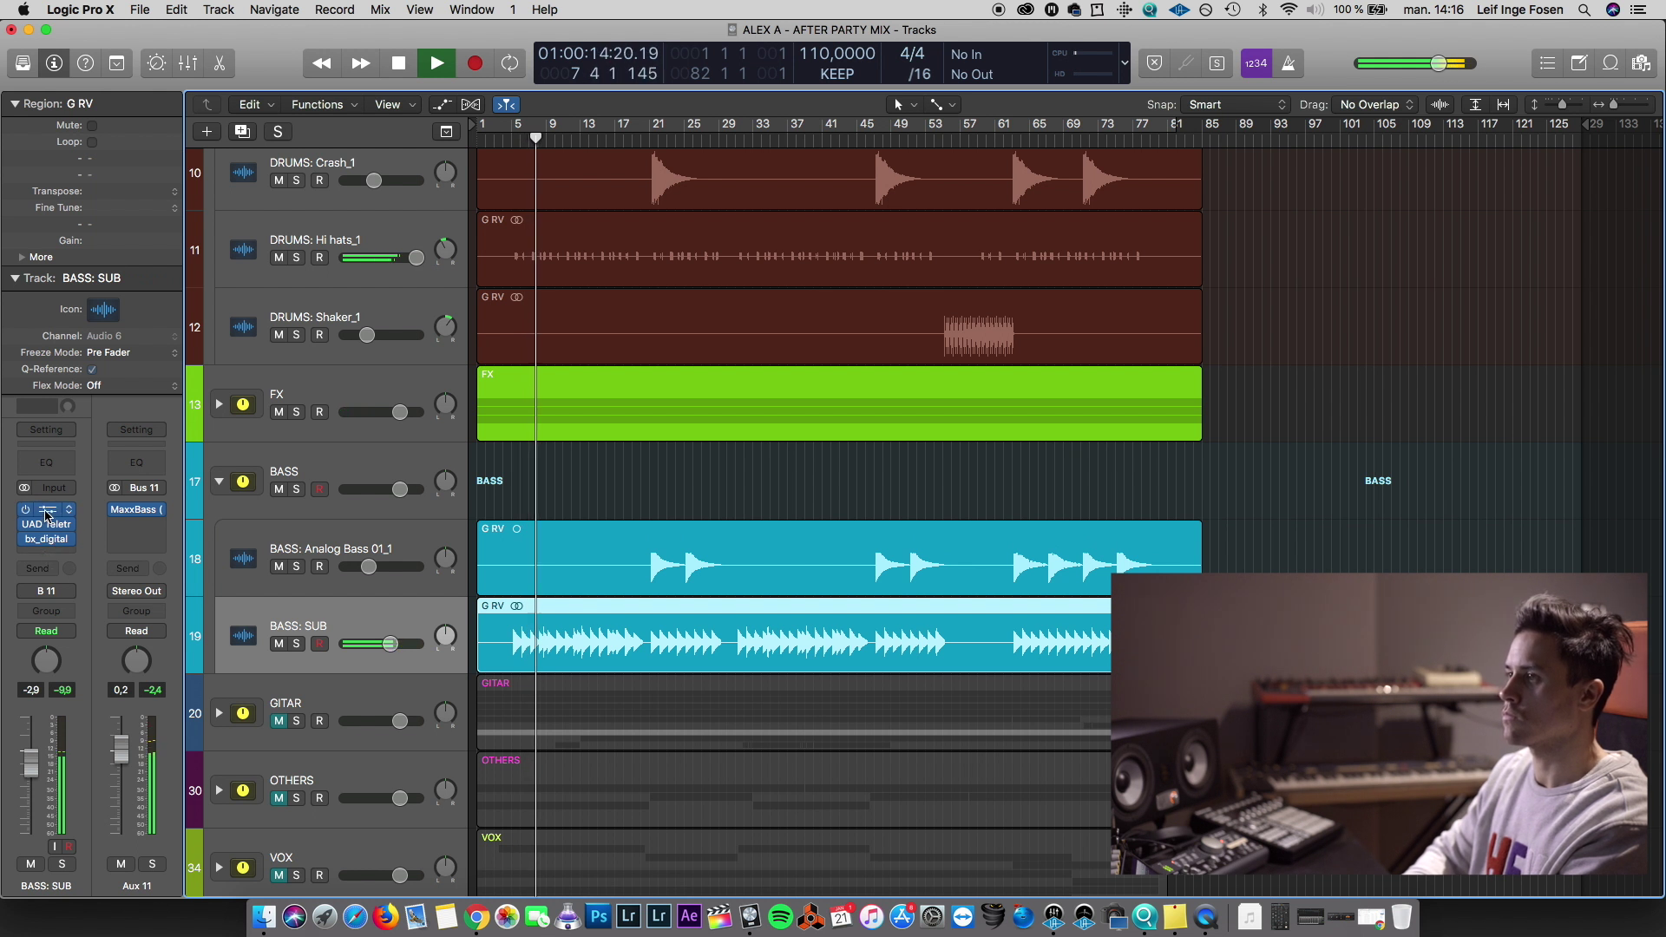
In the FF Pro-Q 2 on BASS: SUB, lower the band near 39 Hz to about -2.3 dB and stop playback
click(46, 513)
mouse_move(564, 246)
mouse_down()
mouse_move(558, 278)
mouse_move(581, 241)
mouse_move(564, 190)
mouse_move(584, 169)
mouse_move(542, 208)
mouse_move(553, 161)
mouse_move(565, 271)
mouse_up()
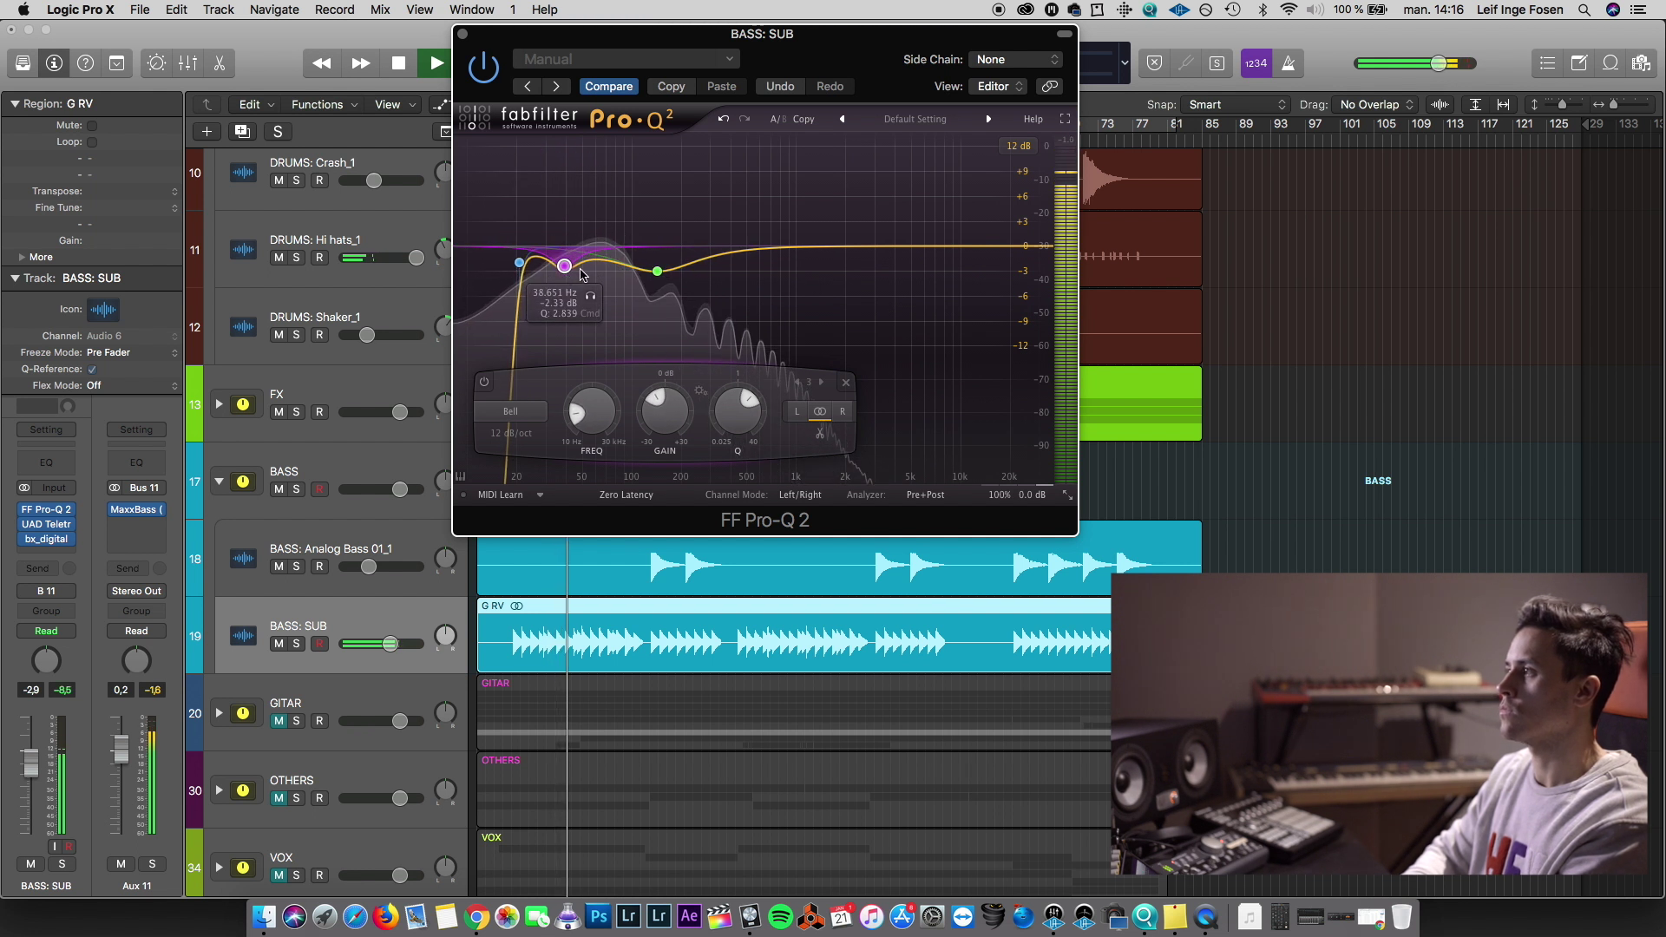
key(space)
Add a High Cut band to the BASS: SUB EQ, bring it down to about 1.5 kHz and hide the plug-in window
double_click(1001, 251)
click(703, 414)
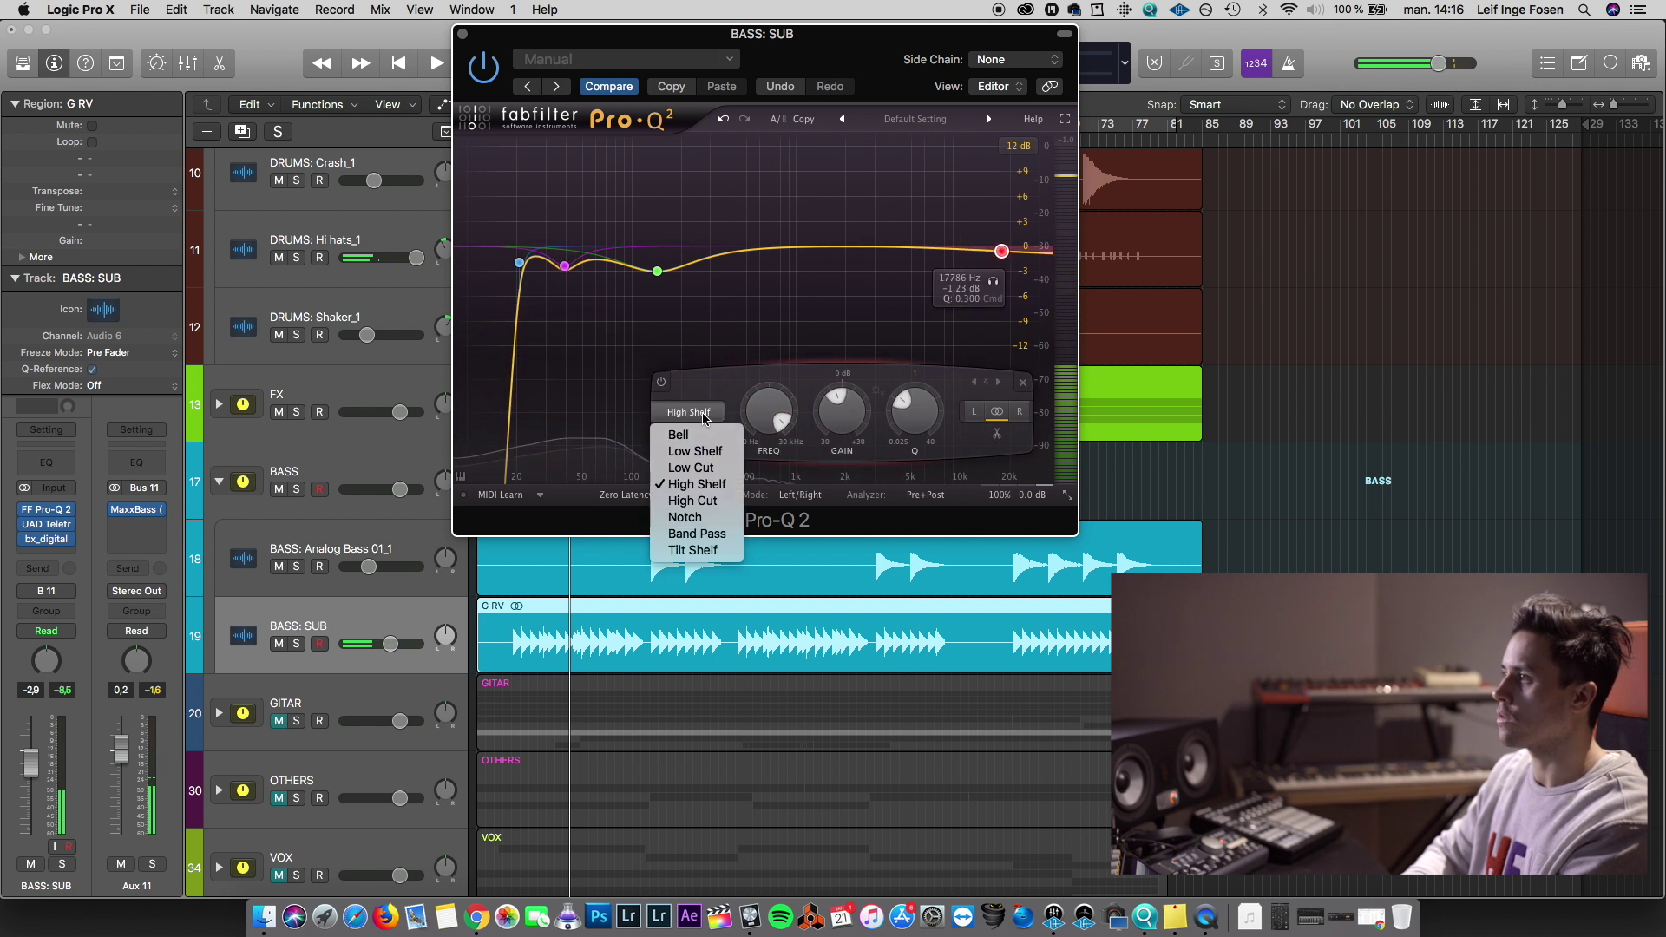
click(692, 500)
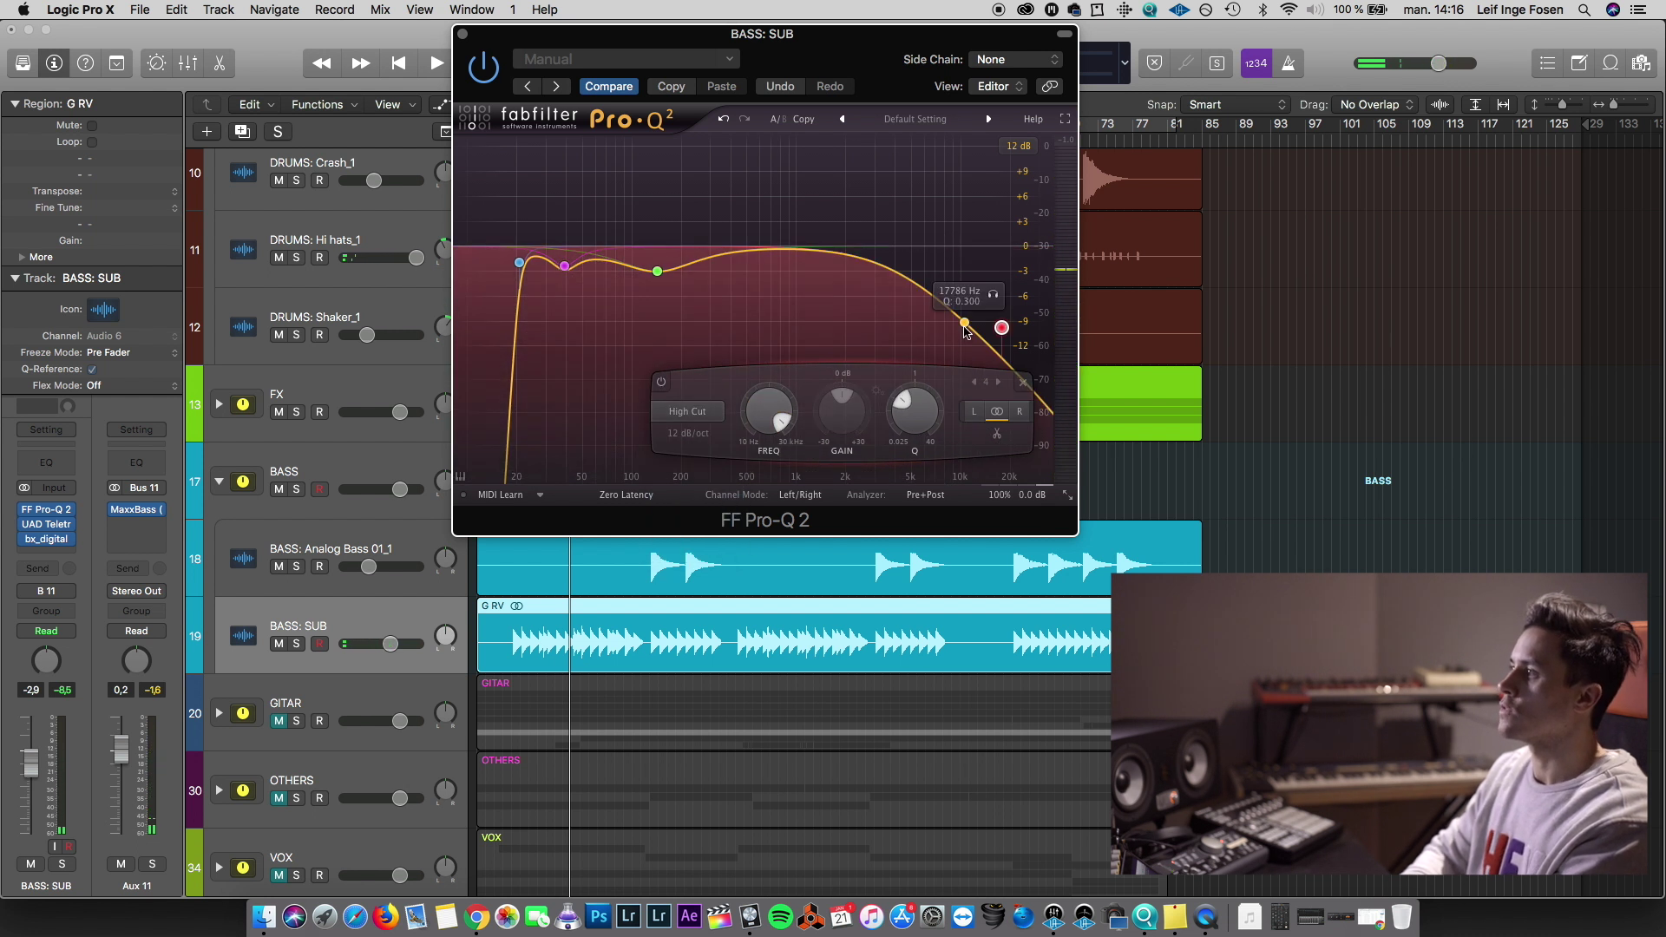
scroll(951, 277, up, 7)
drag(999, 343, 825, 279)
key(v)
Listen to the filtered sub, select BASS: Analog Bass 01_1 and audition the song from bar 21
key(space)
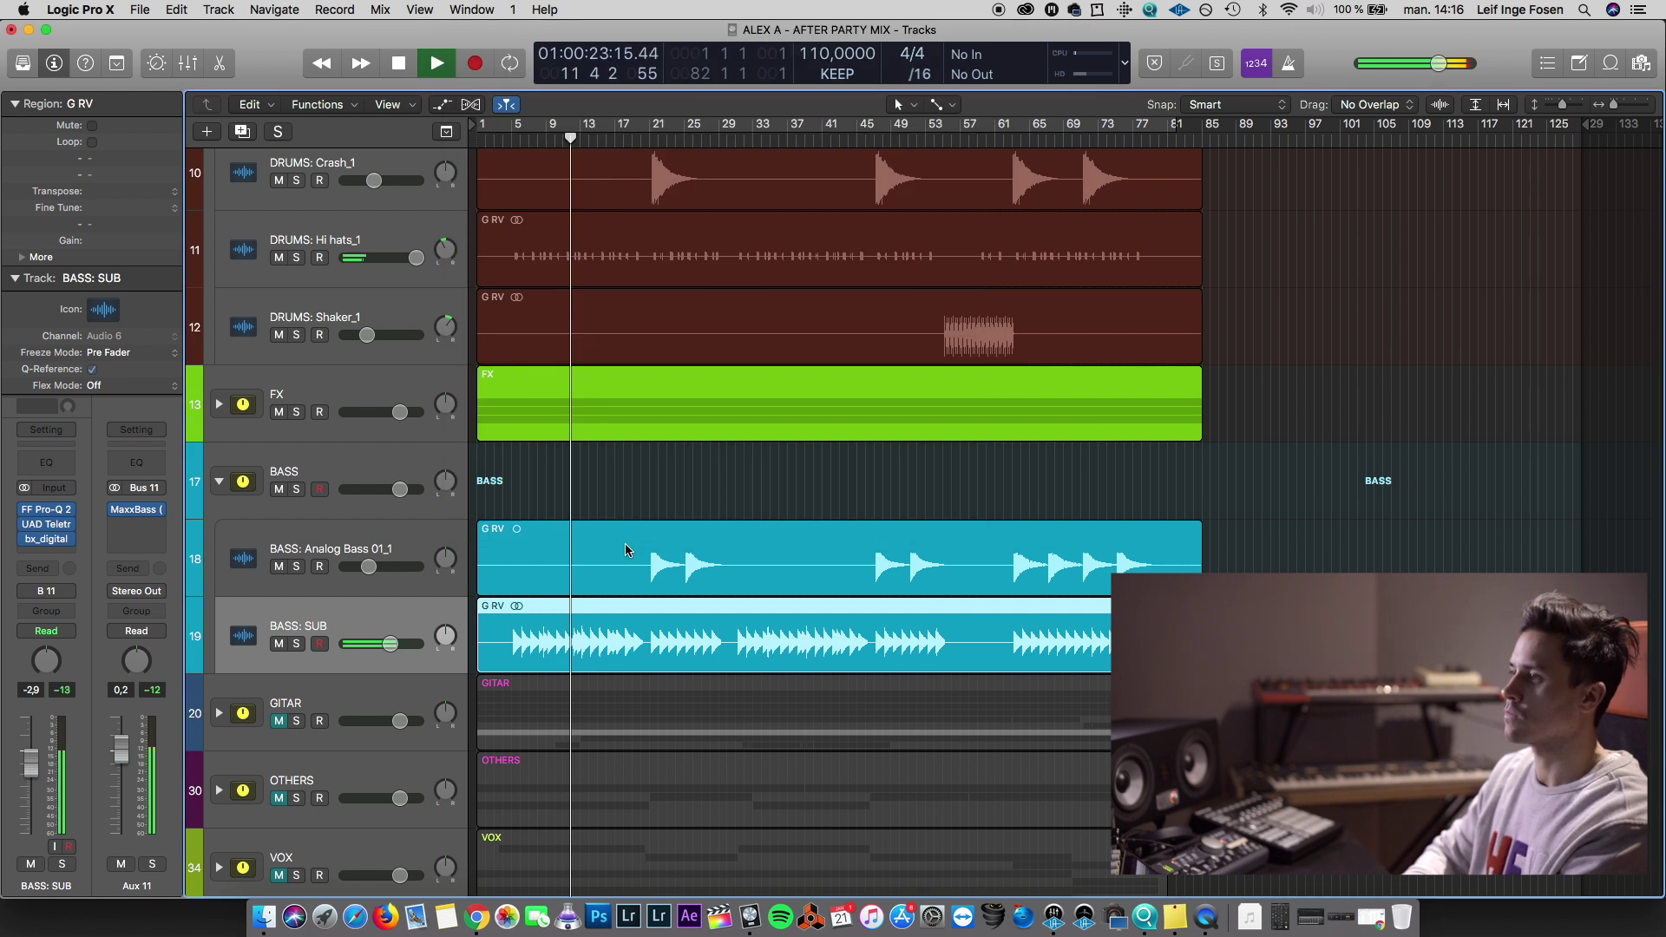
key(super+Up)
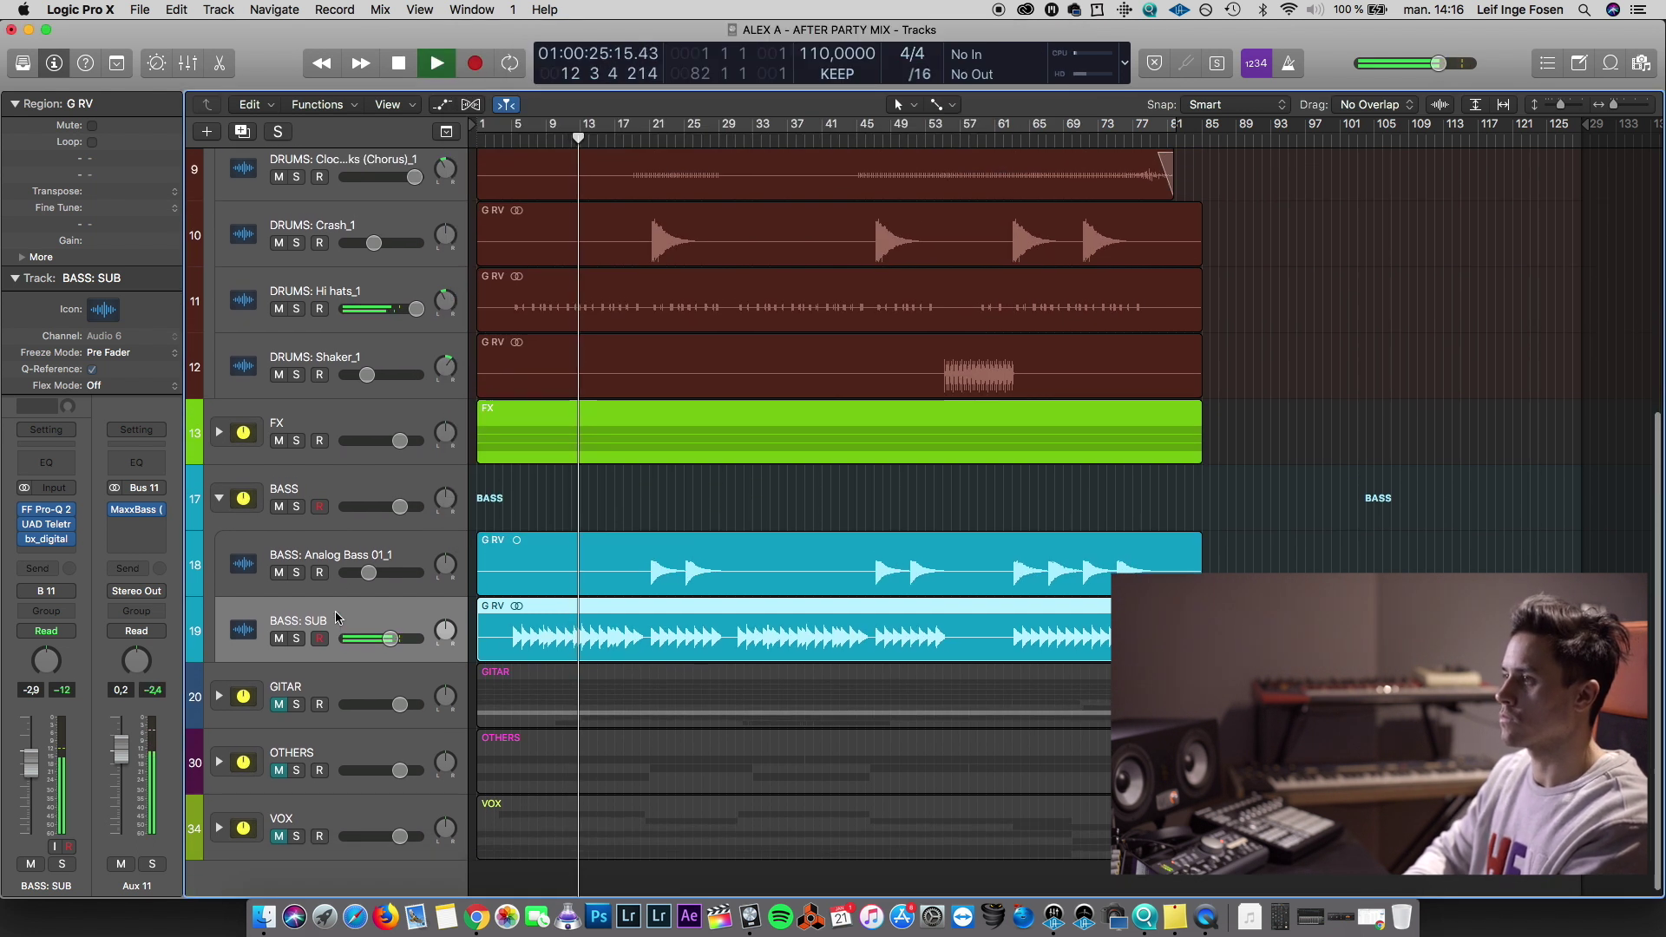
key(Up)
key(space)
click(649, 140)
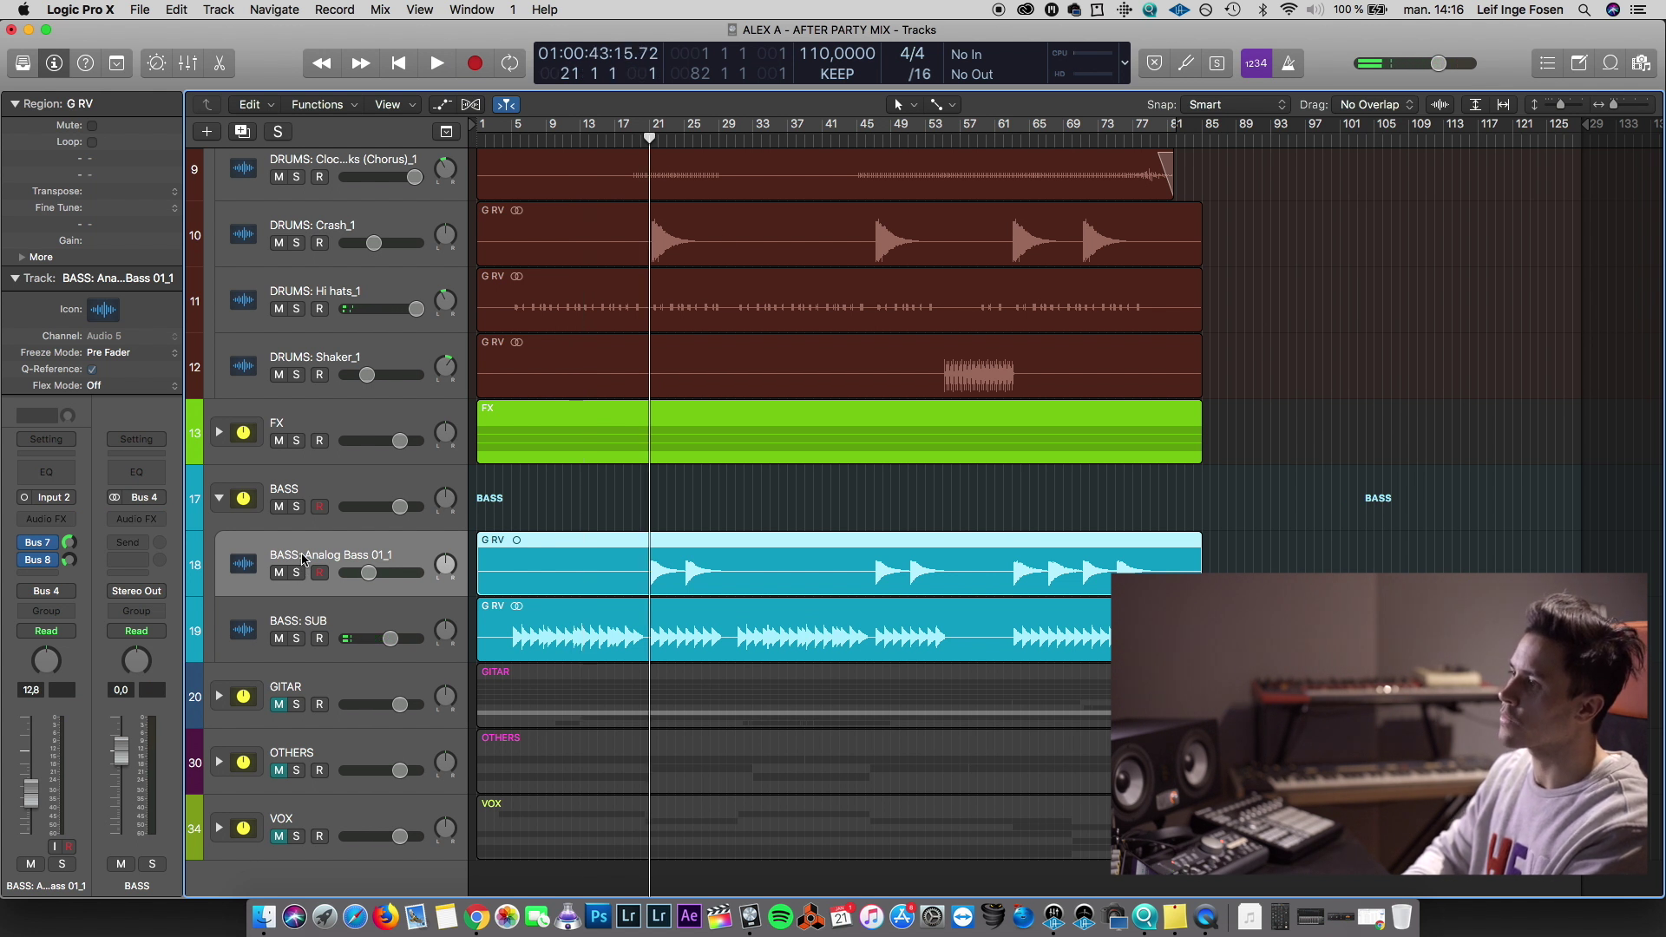
key(space)
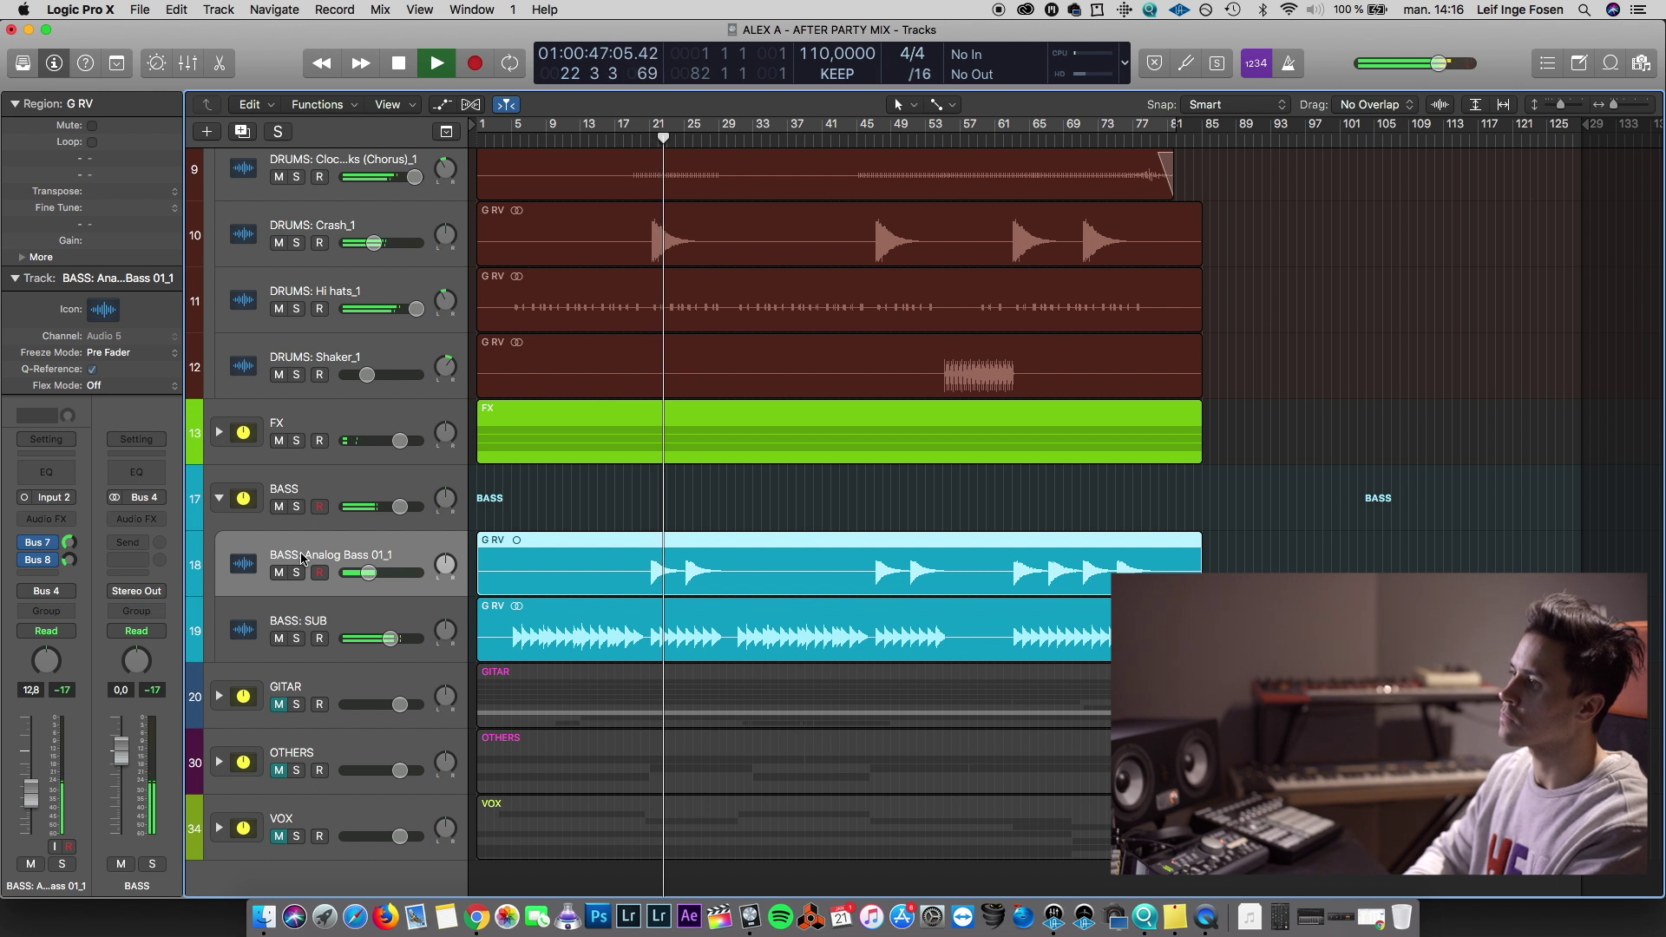
key(space)
Insert a mono FF Pro-Q 2 on BASS: Analog Bass 01_1 and add a Low Cut at about 200 Hz
click(46, 518)
mouse_move(99, 570)
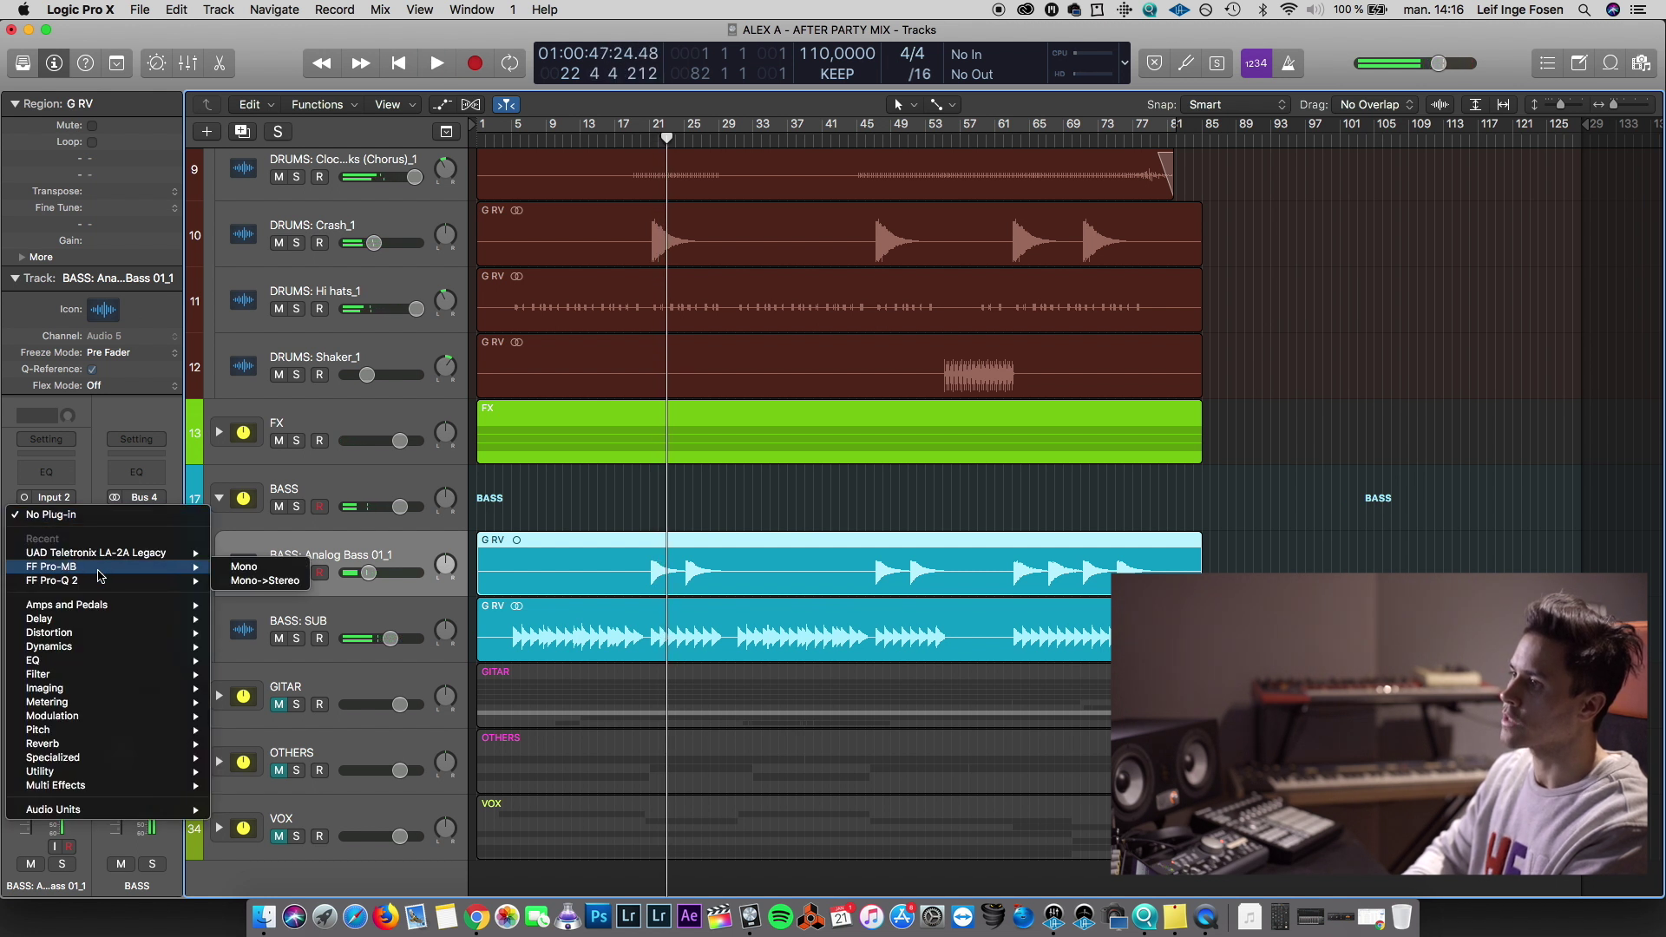
click(247, 581)
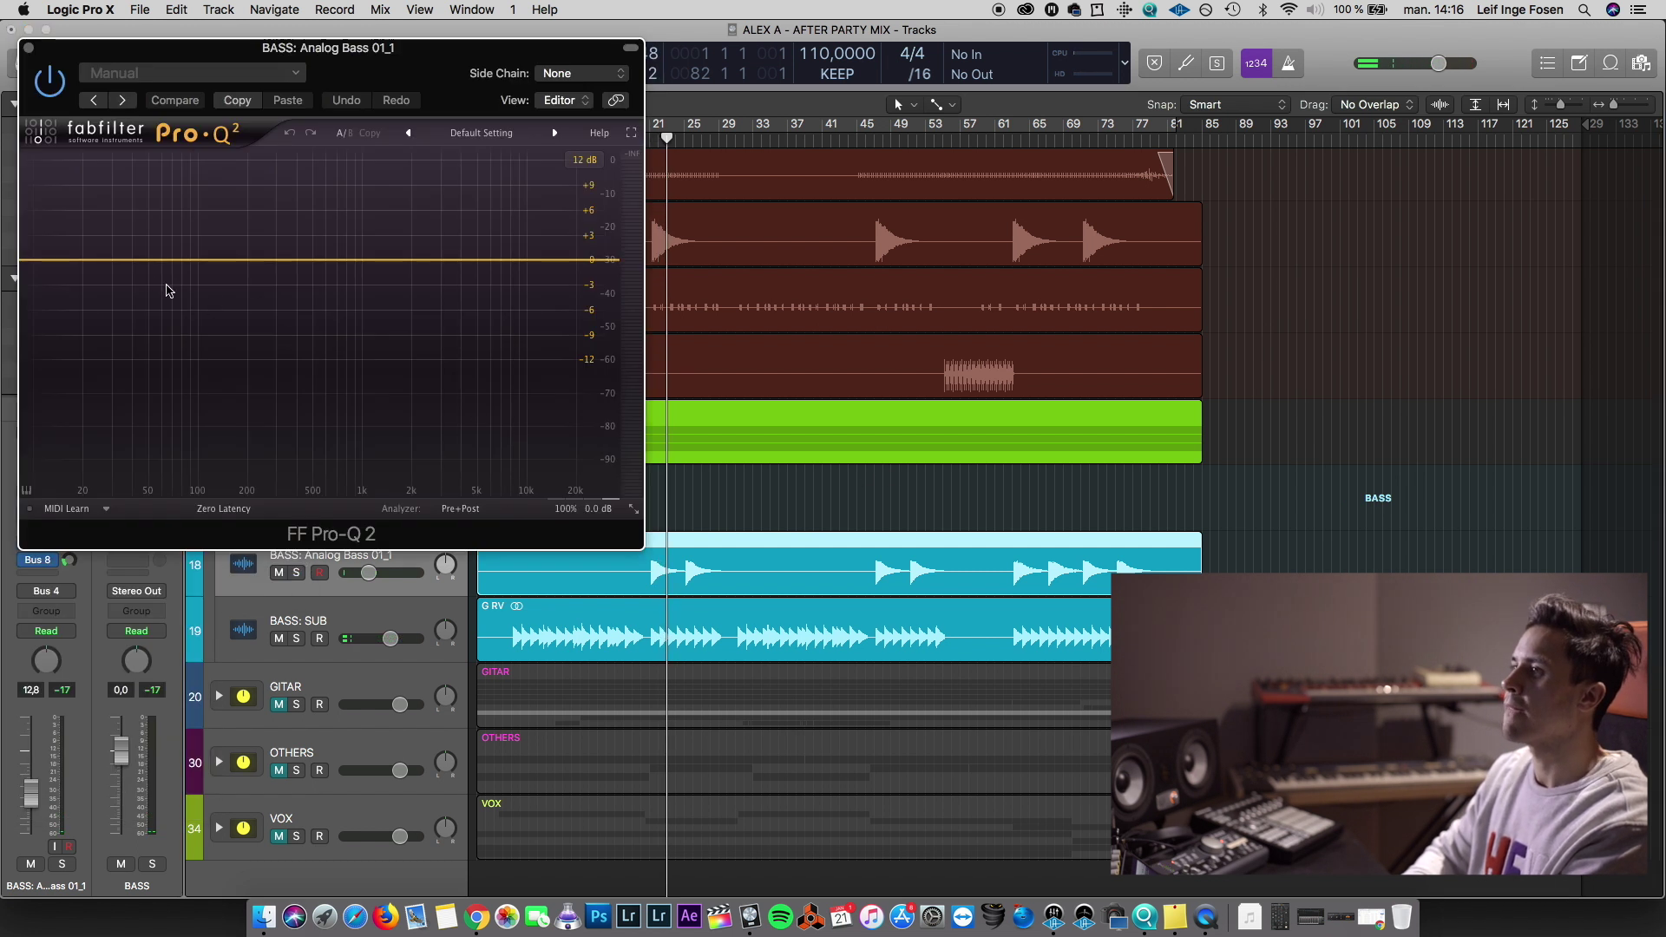
double_click(131, 310)
click(95, 423)
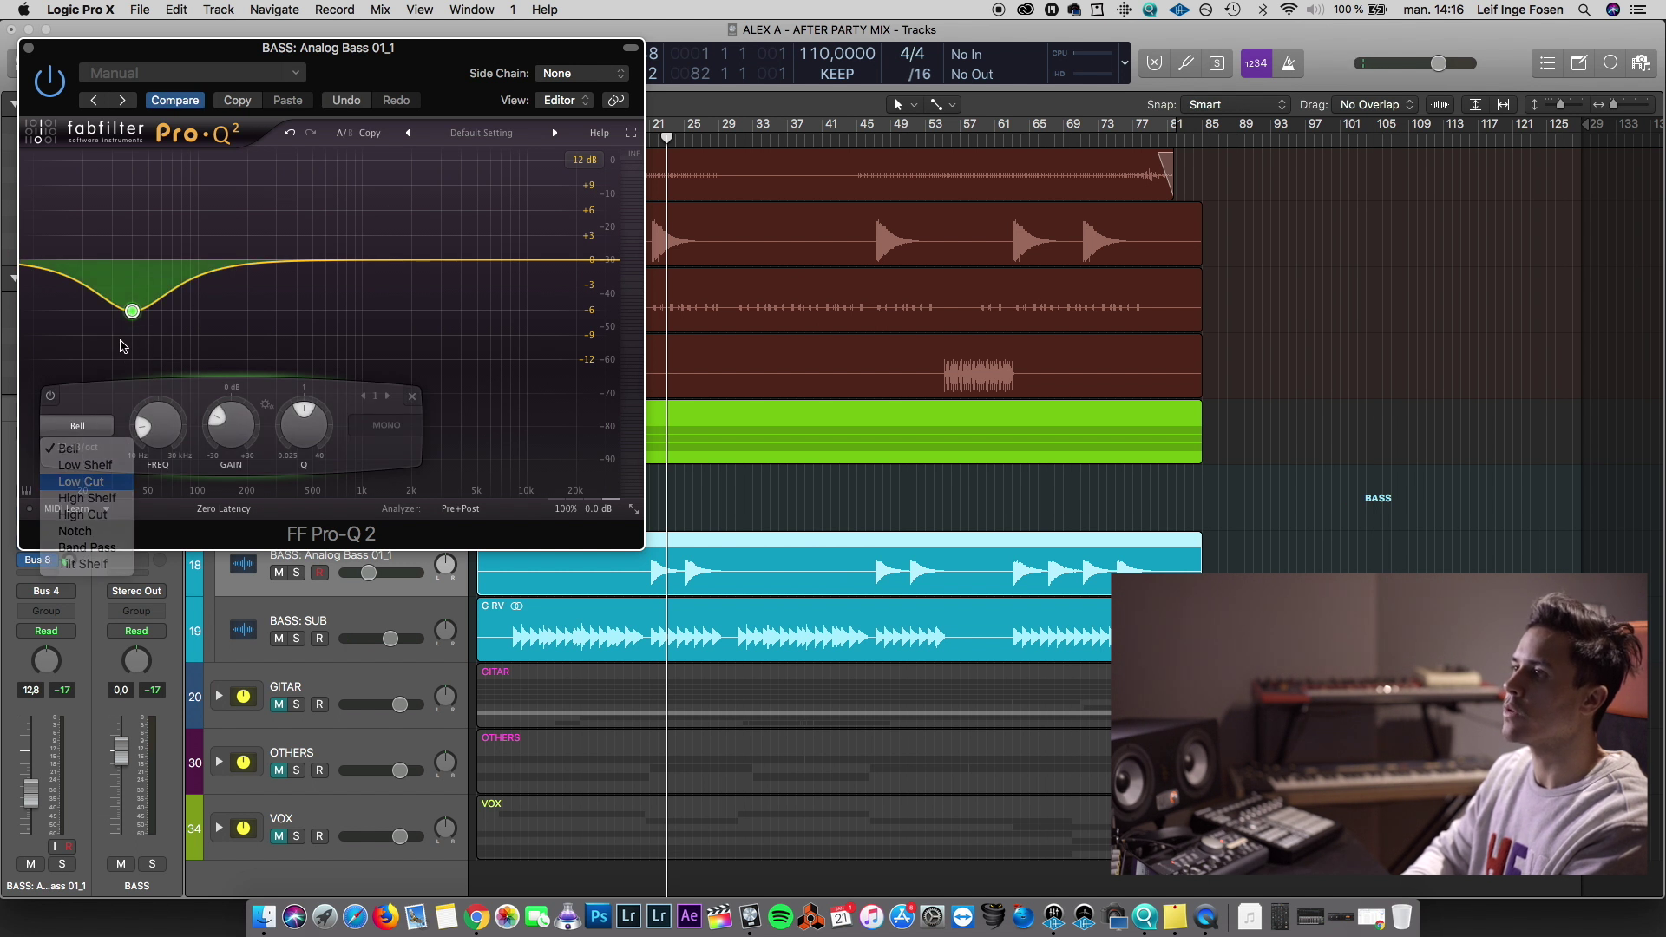
click(81, 481)
drag(132, 260, 251, 272)
Replay from bar 21 and add a bell cut of about 4 dB near 600 Hz to the analog bass EQ, closing the plug-in
drag(330, 65, 1195, 91)
drag(664, 145, 647, 145)
key(space)
mouse_move(1177, 292)
mouse_down()
mouse_move(1190, 252)
mouse_move(1182, 342)
mouse_move(1182, 320)
mouse_up()
click(893, 74)
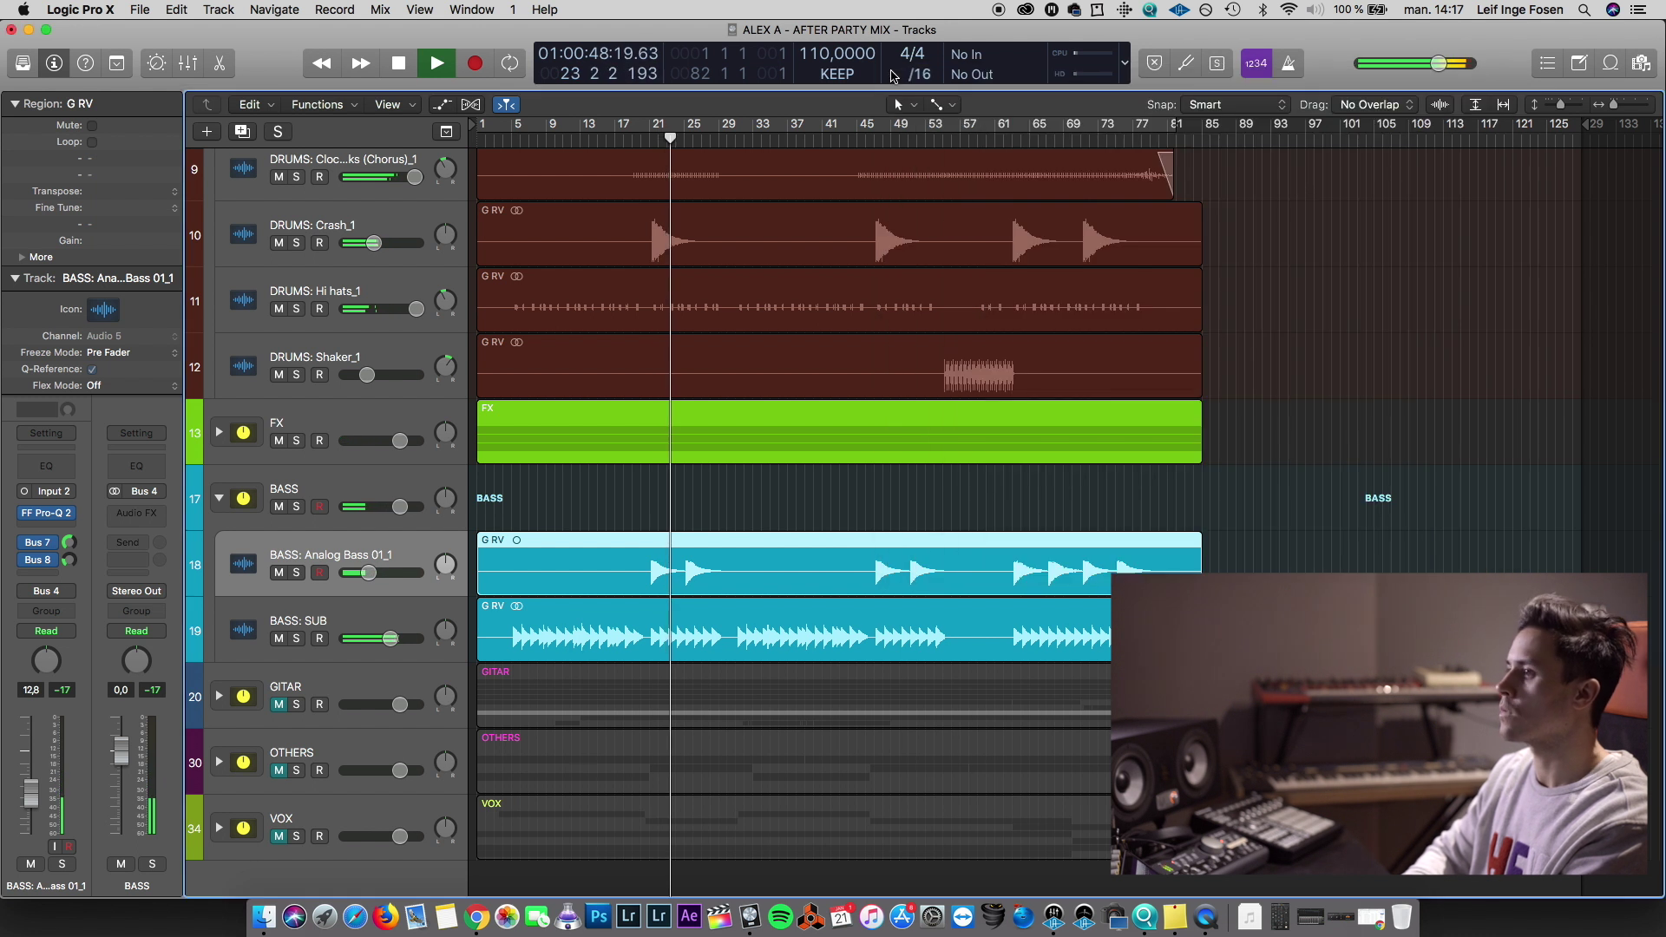
key(space)
Reopen the FF Pro-Q 2 on BASS: Analog Bass 01_1 to check its curve and close it
click(48, 526)
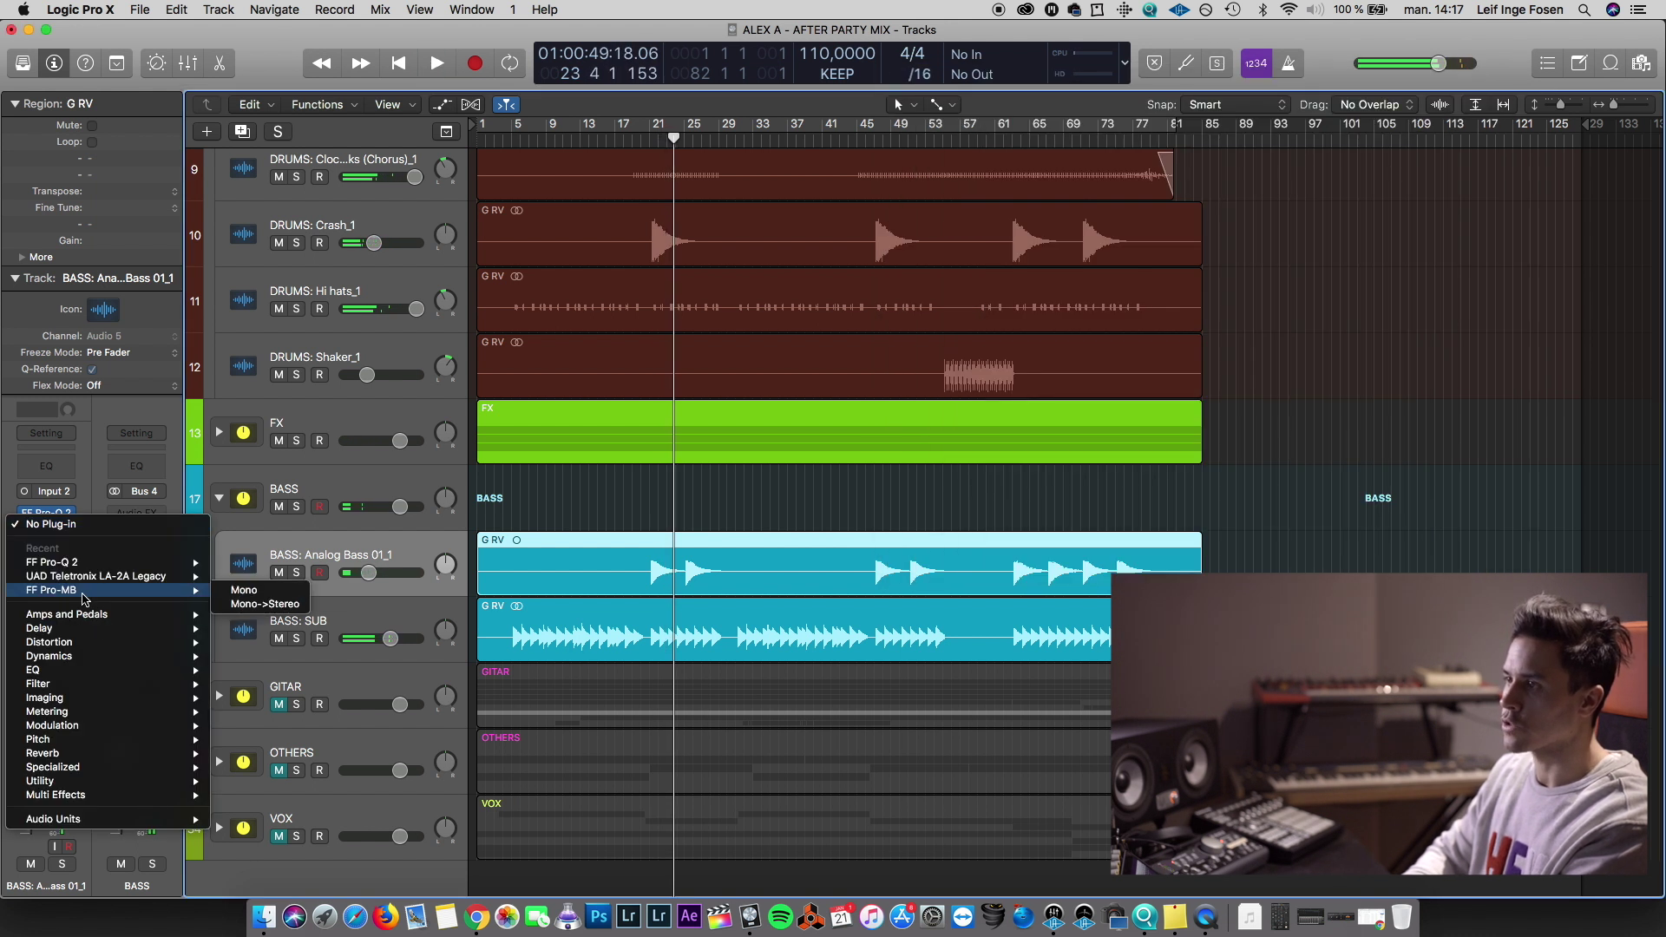
click(71, 511)
click(52, 513)
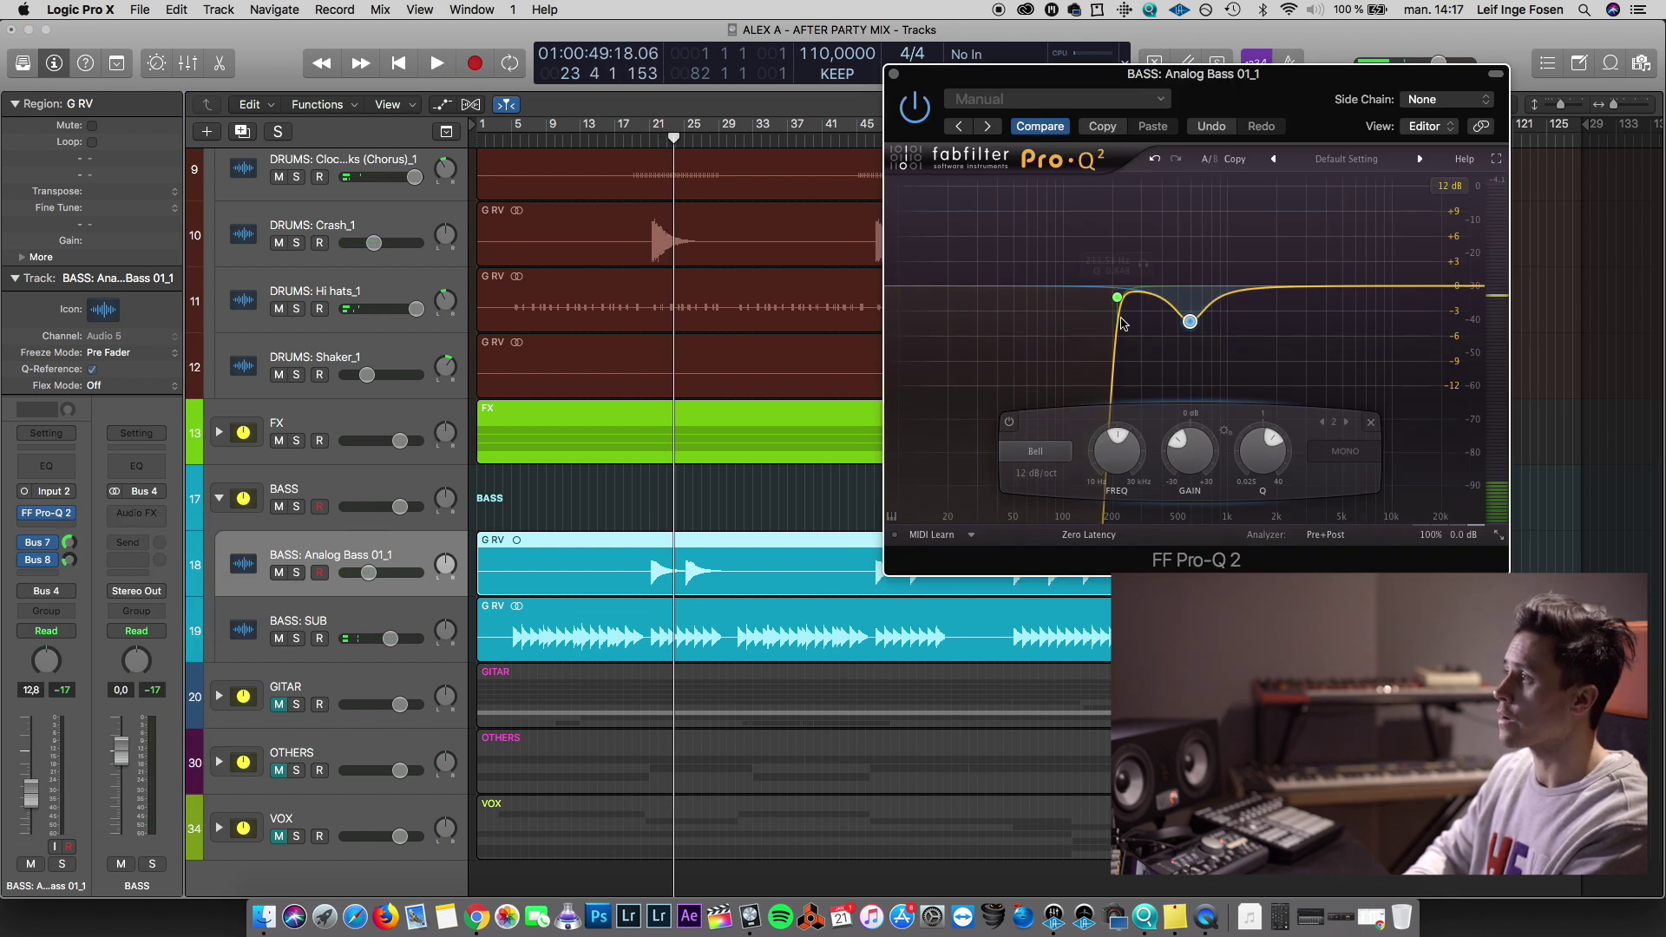
click(894, 75)
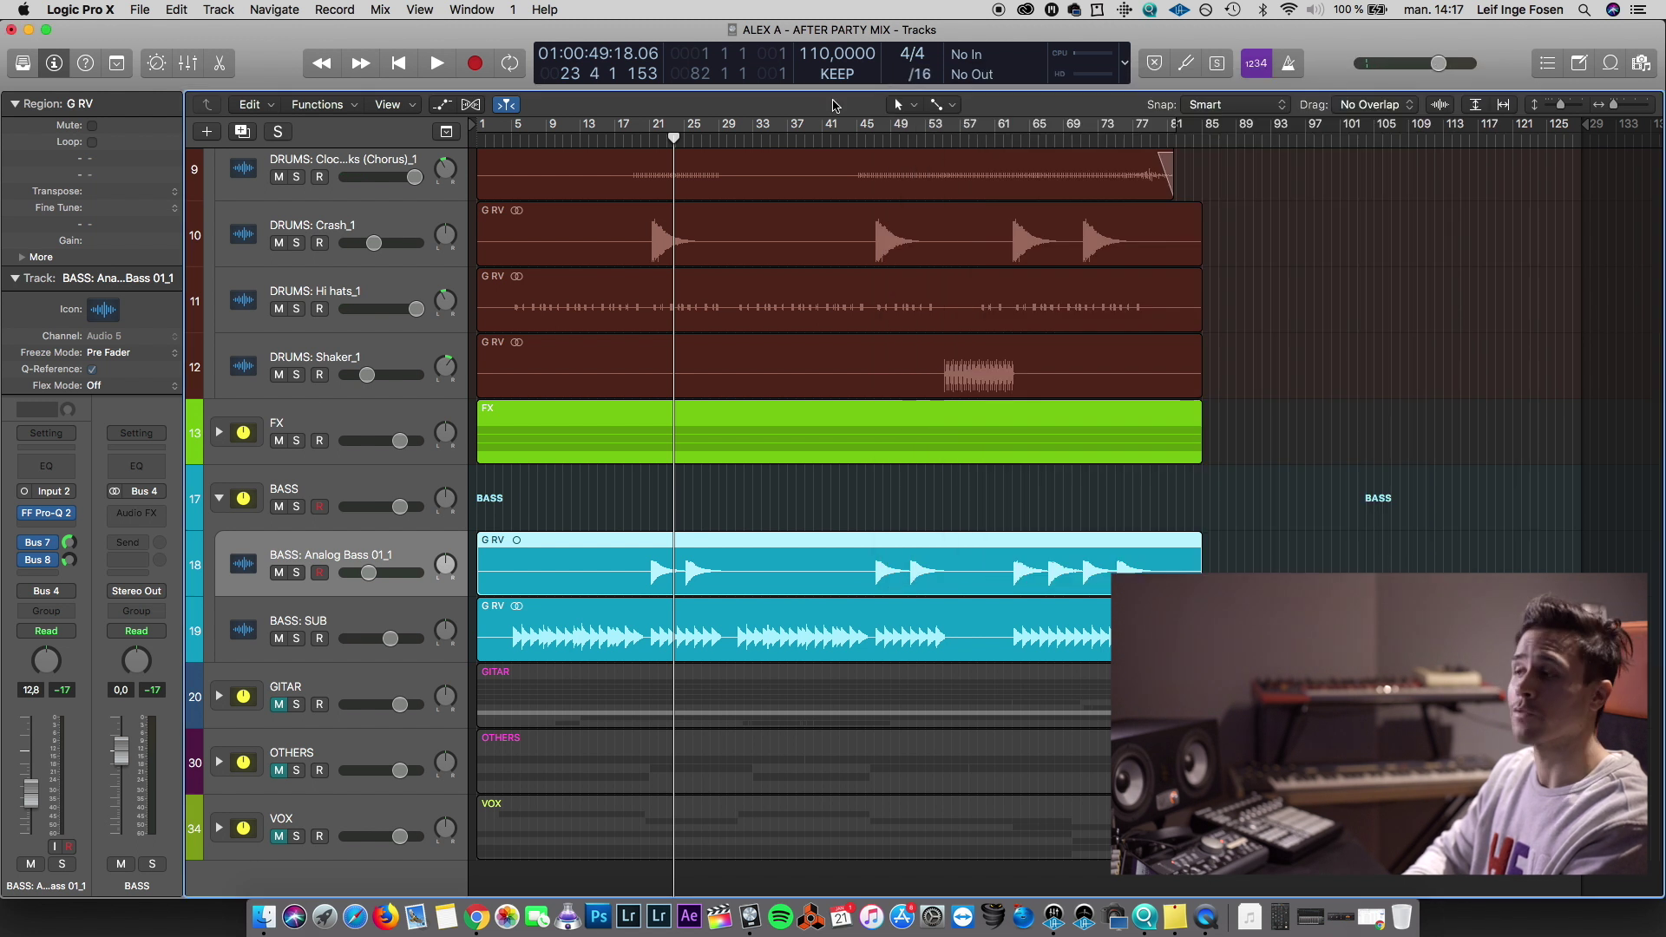
Insert a mono FF Pro-MB after the EQ on BASS: Analog Bass 01_1, adjust its compression band, start playback and close the plug-in
click(48, 524)
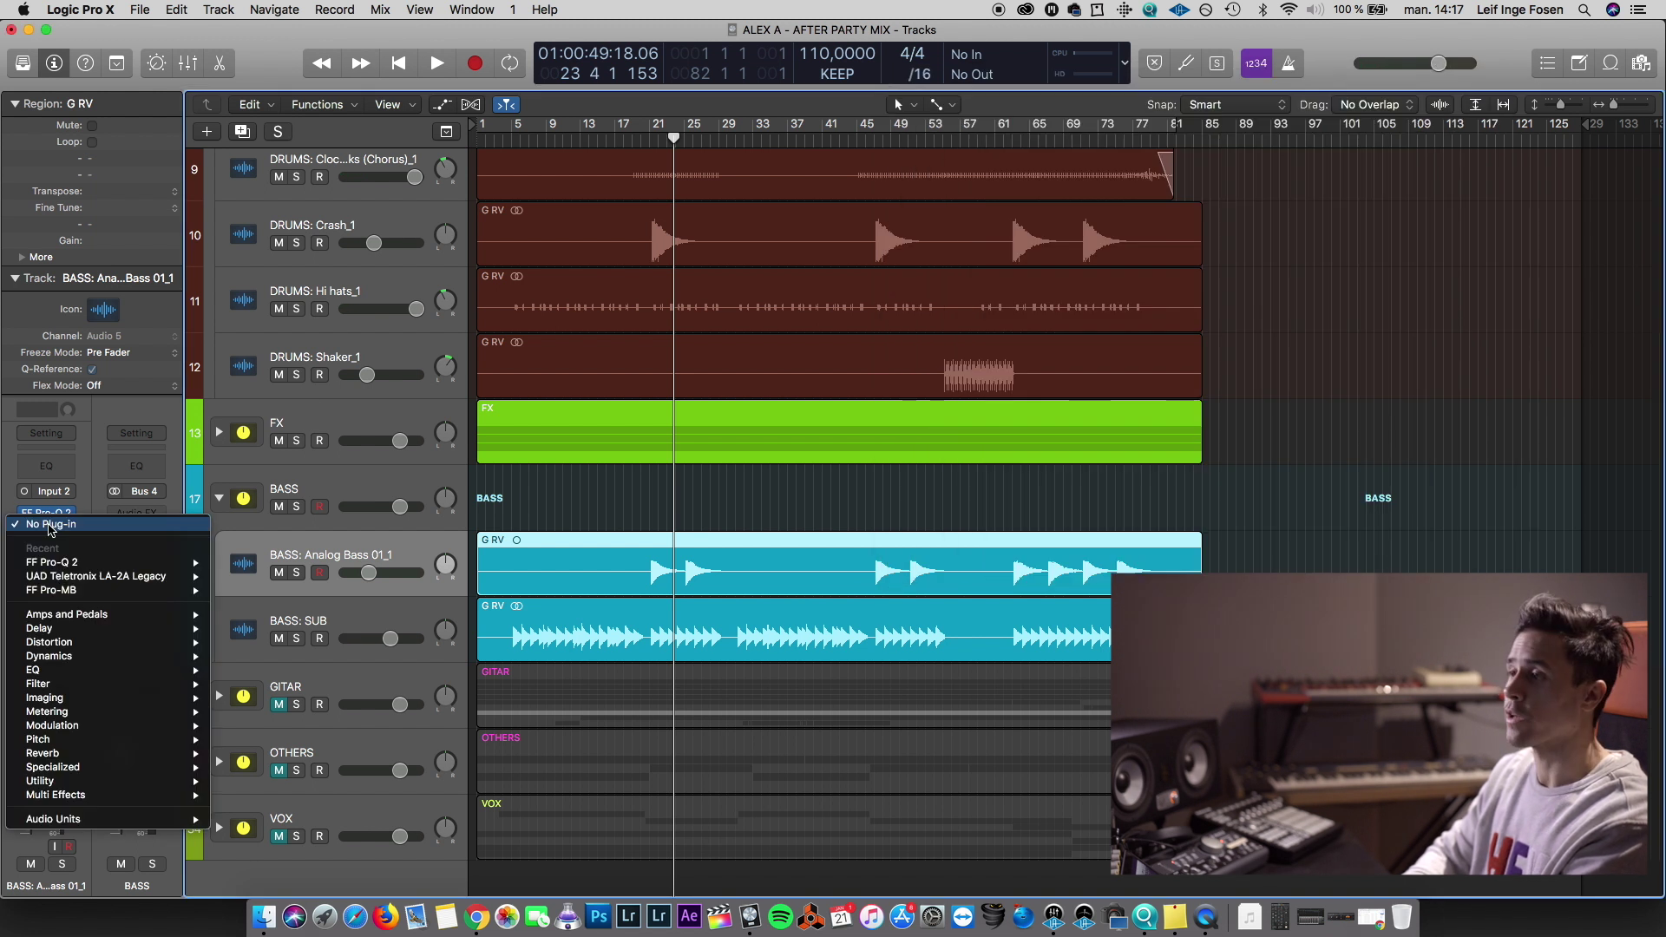
mouse_move(139, 590)
click(227, 589)
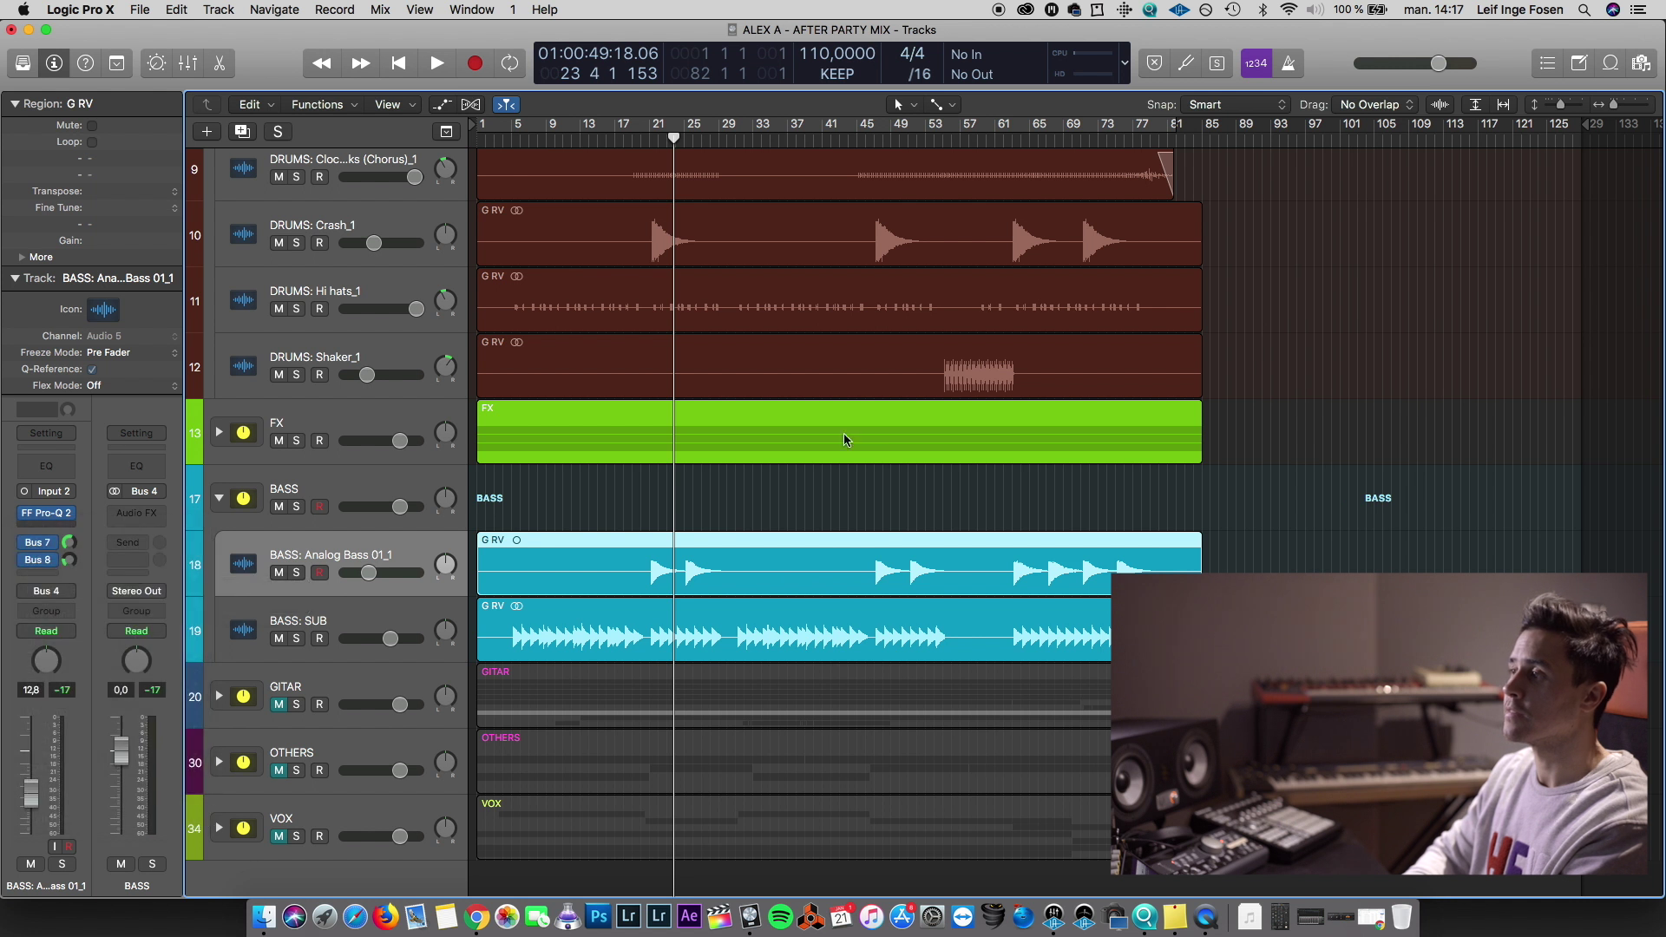
drag(550, 282, 503, 346)
drag(347, 482, 347, 491)
key(space)
click(29, 47)
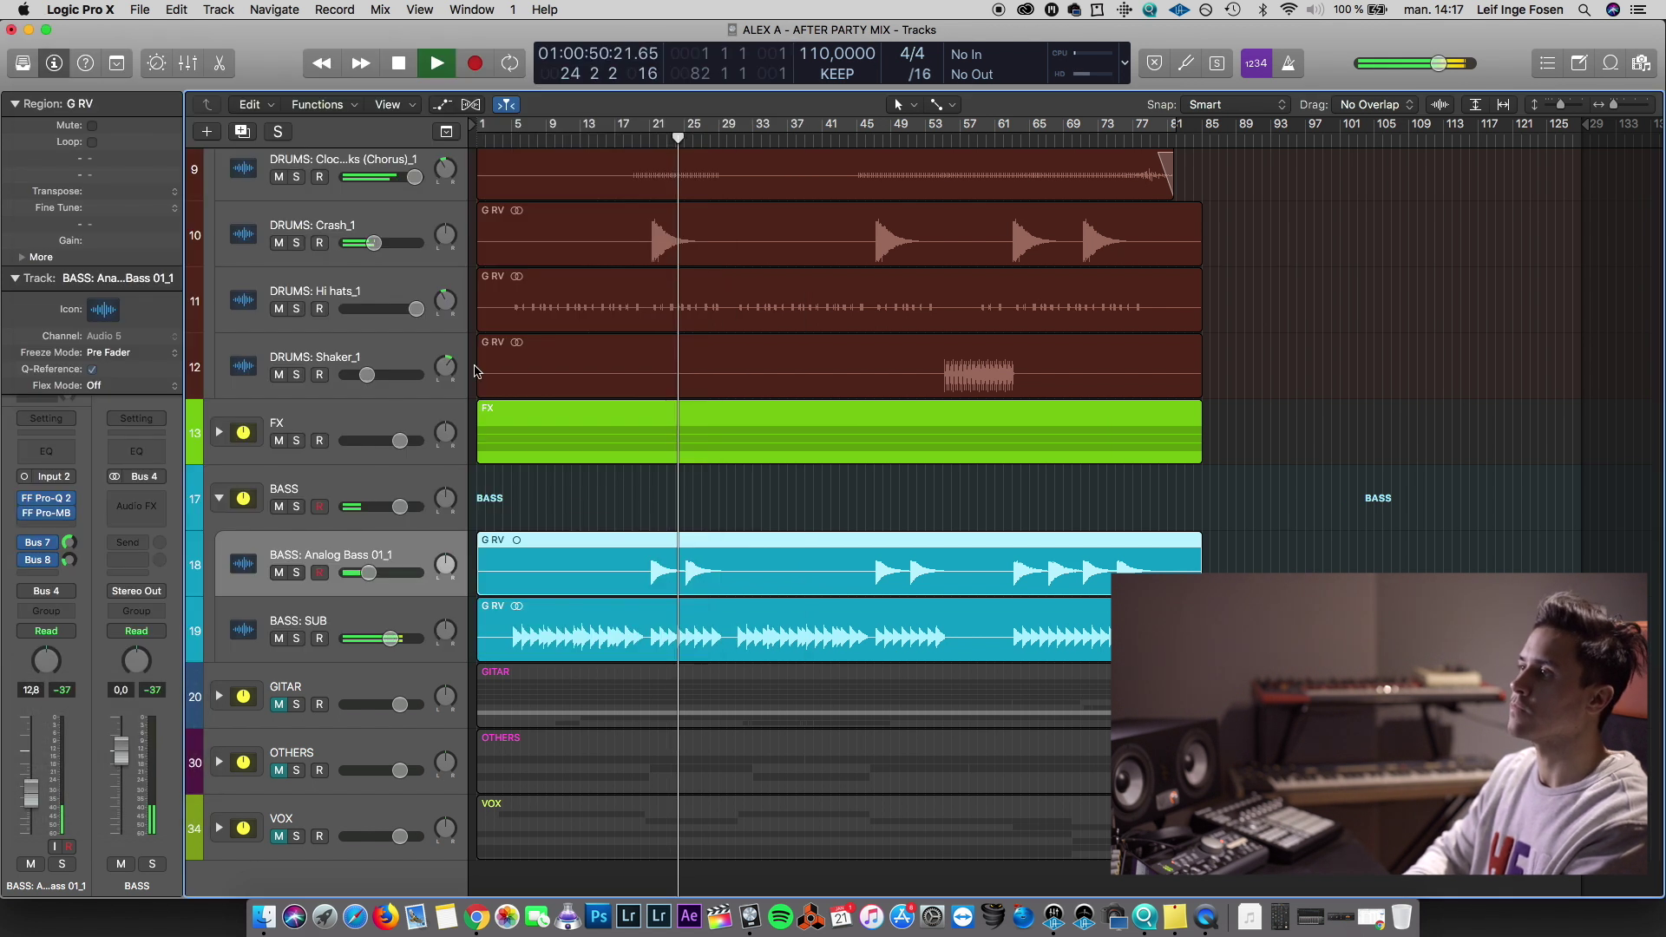
Lower the BASS: Analog Bass 01_1 volume to -14.8 dB, stop playback and look through the bass channel strips
drag(367, 573, 365, 572)
key(space)
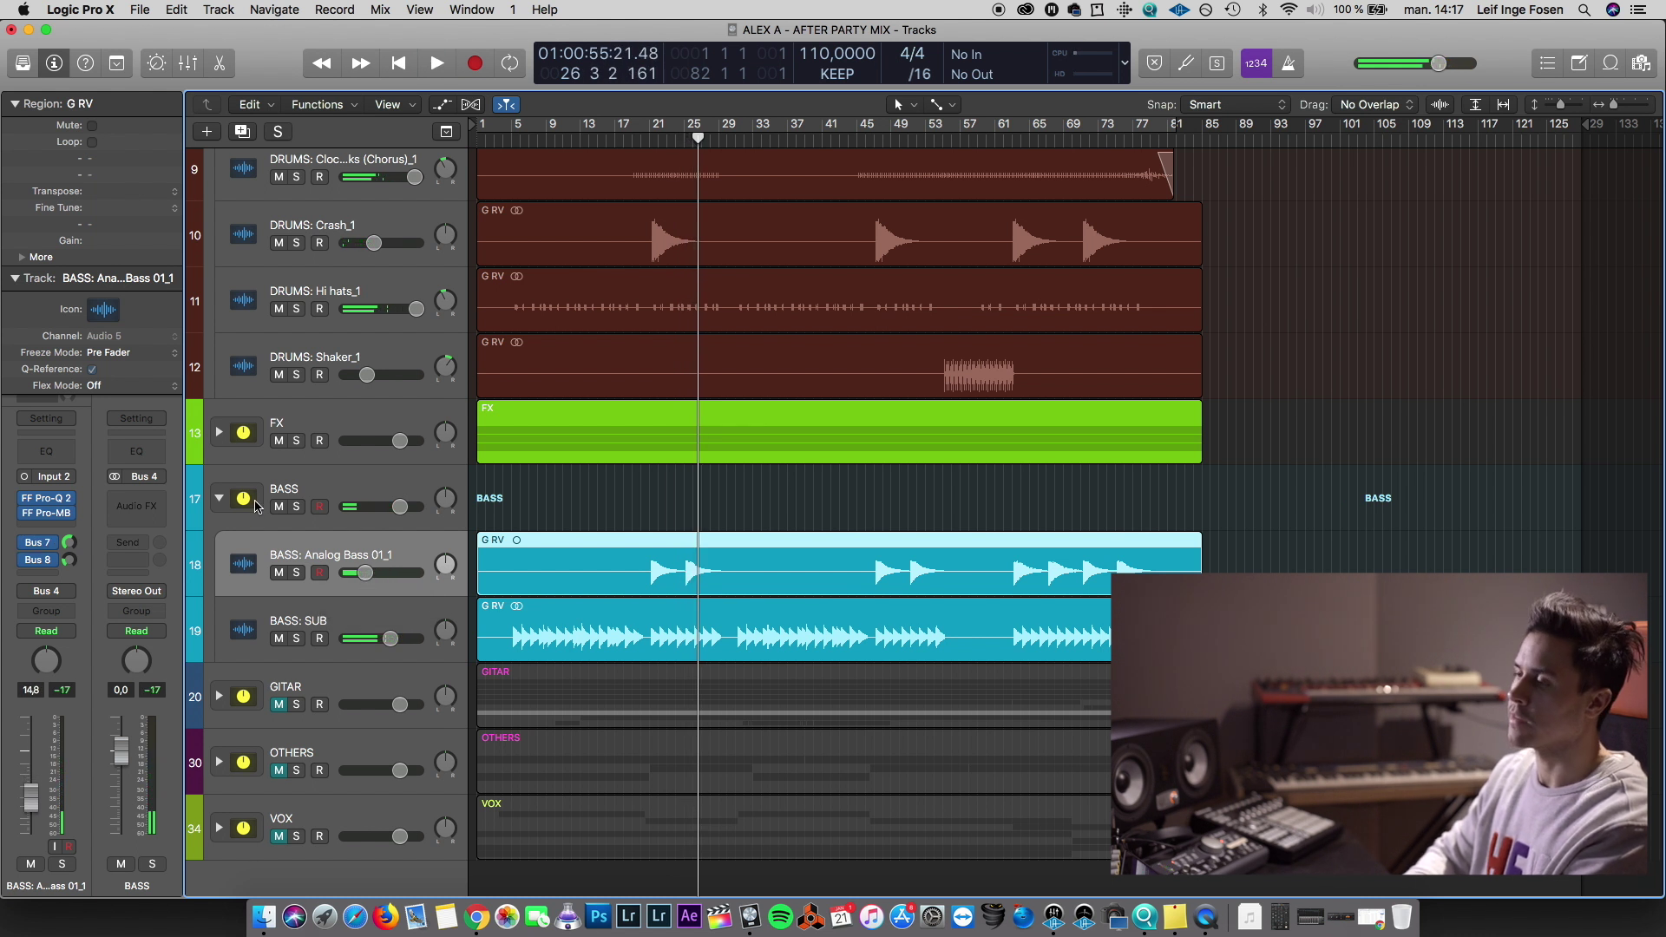
click(309, 496)
click(295, 555)
click(295, 620)
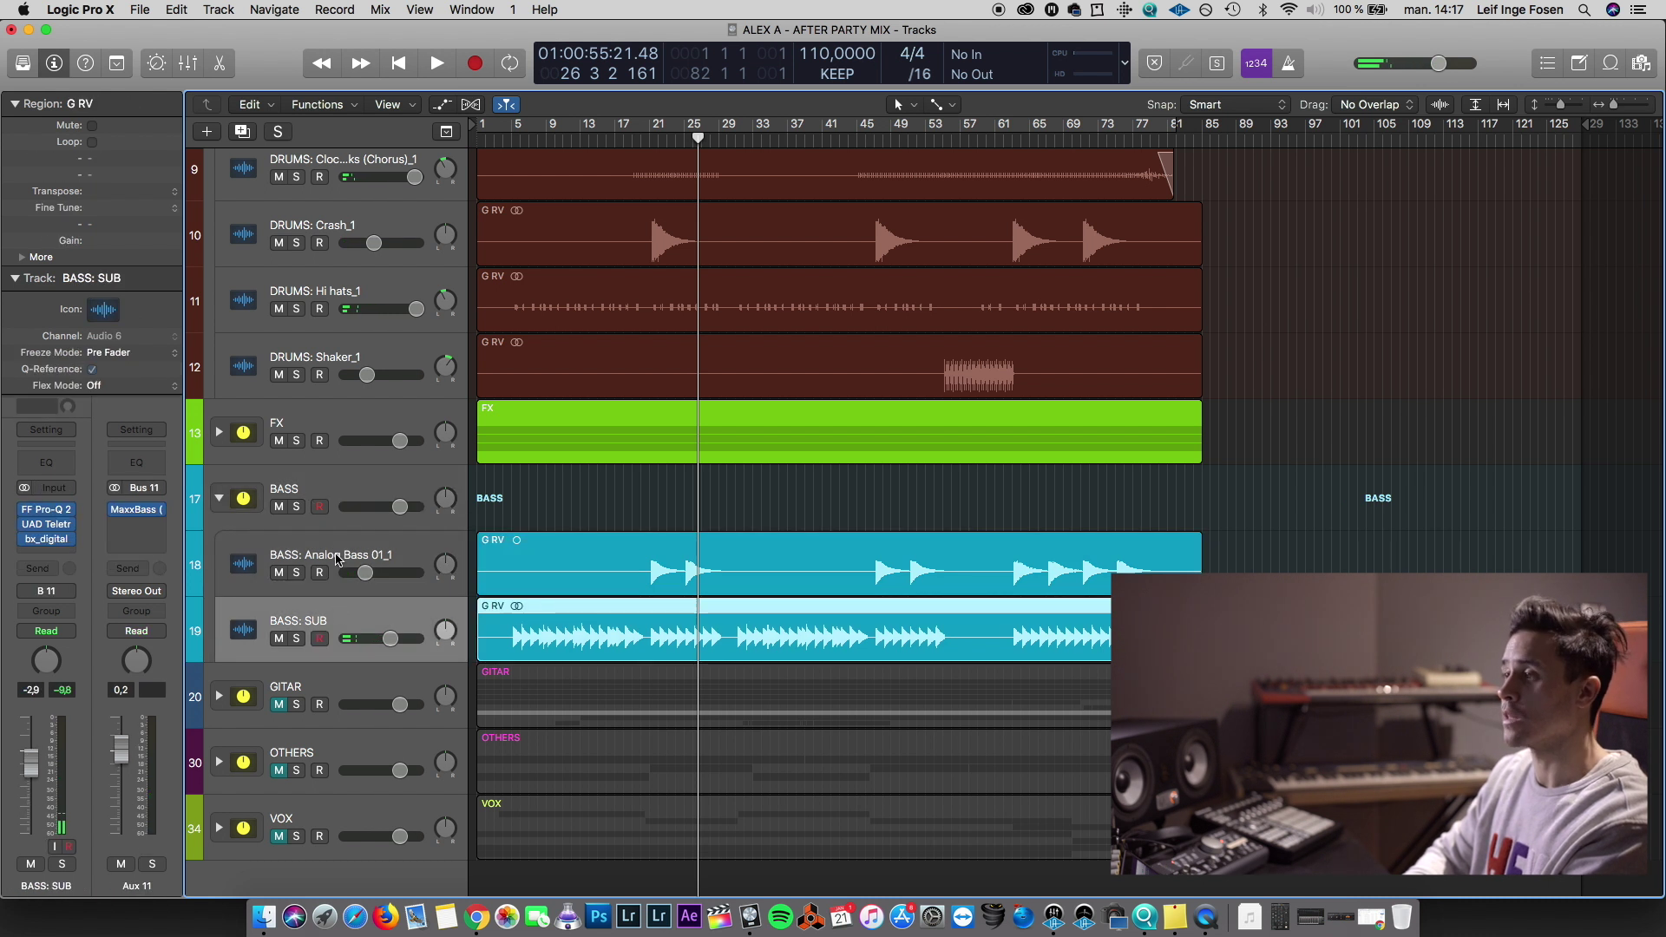
click(280, 533)
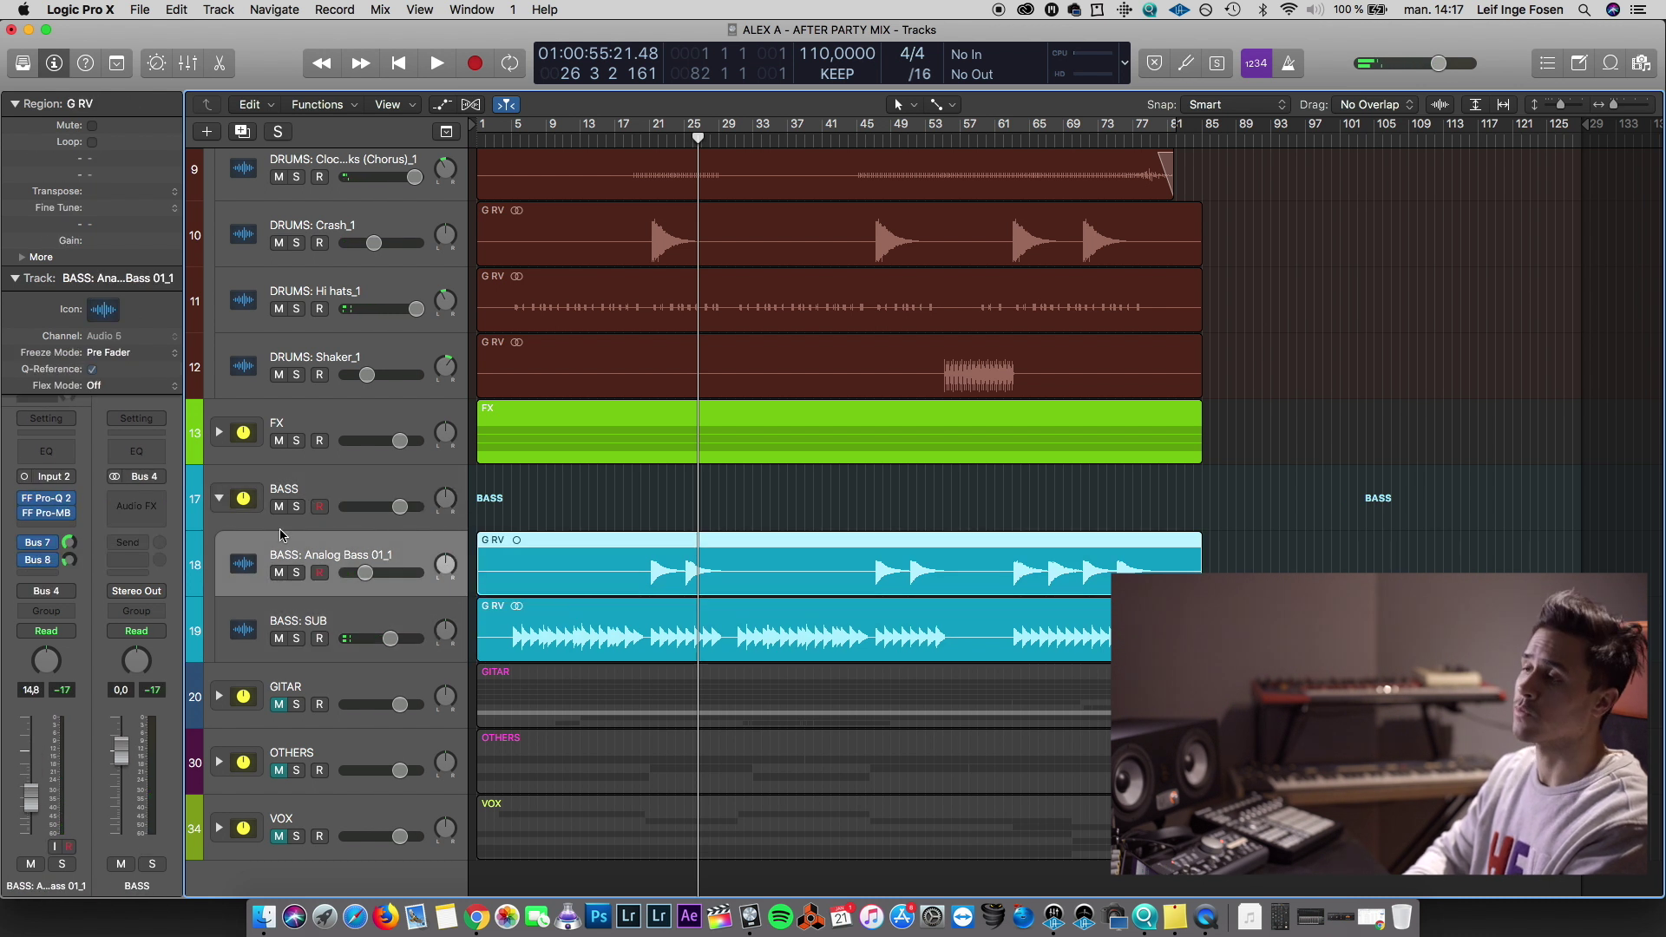
Collapse the DRUMS stack and leave the BASS stack expanded
click(218, 498)
scroll(219, 303, up, 3)
click(261, 186)
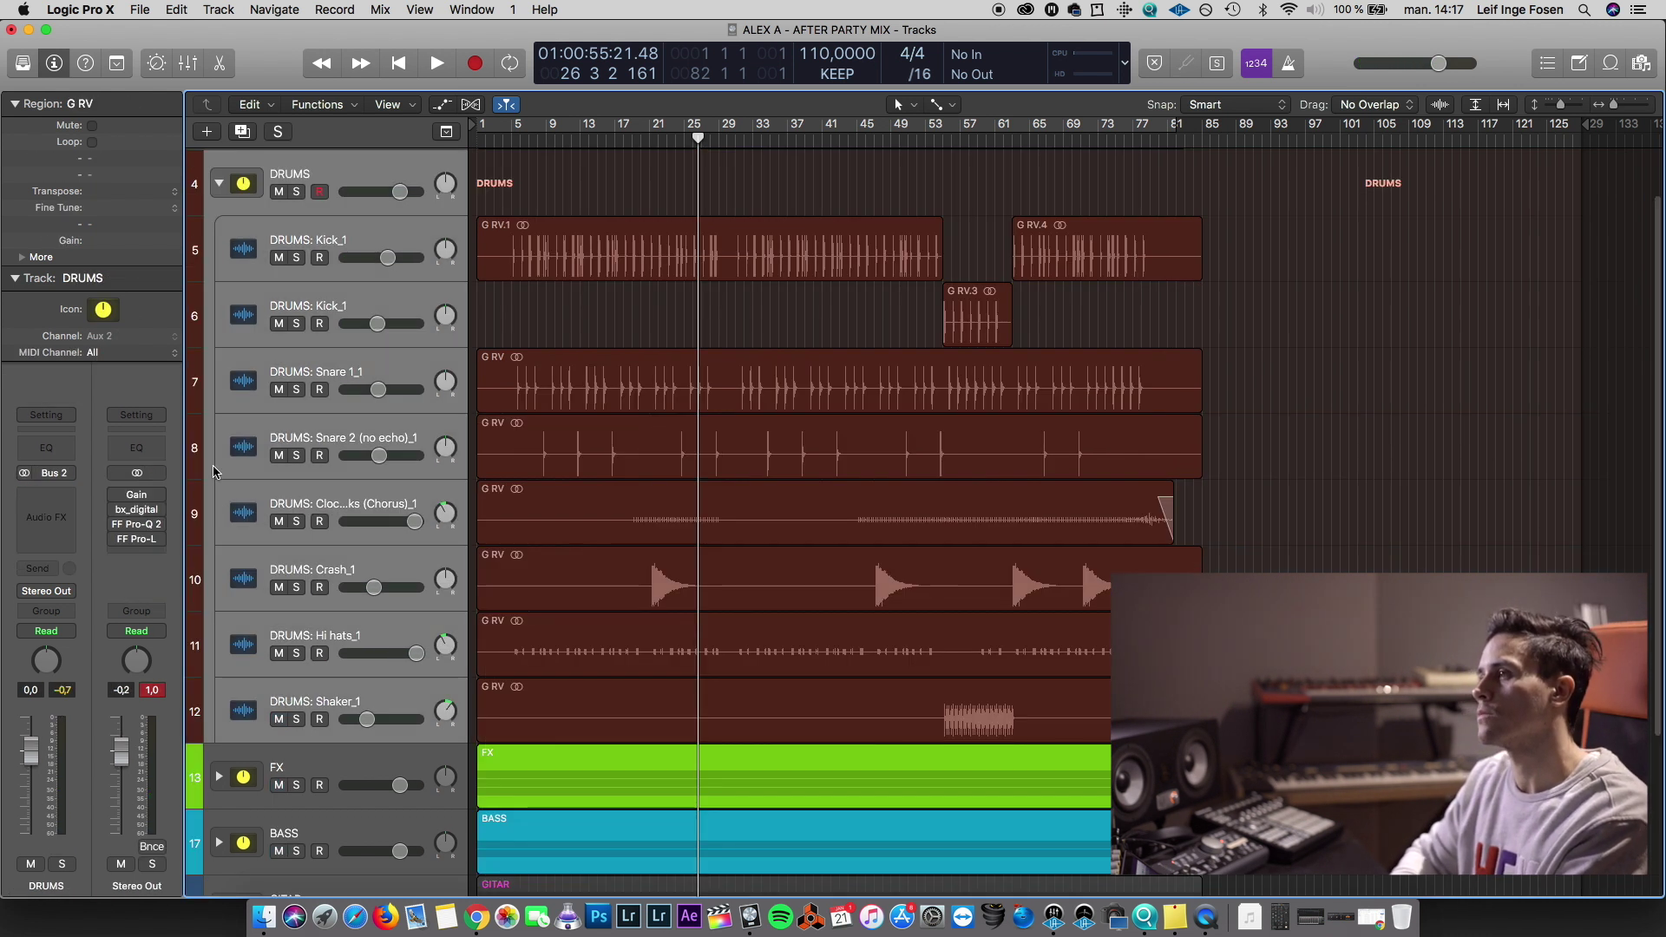
click(218, 184)
click(218, 379)
Collapse the BASS stack, unmute and expand the GITAR stack, and return the playhead to the start of the song
click(316, 375)
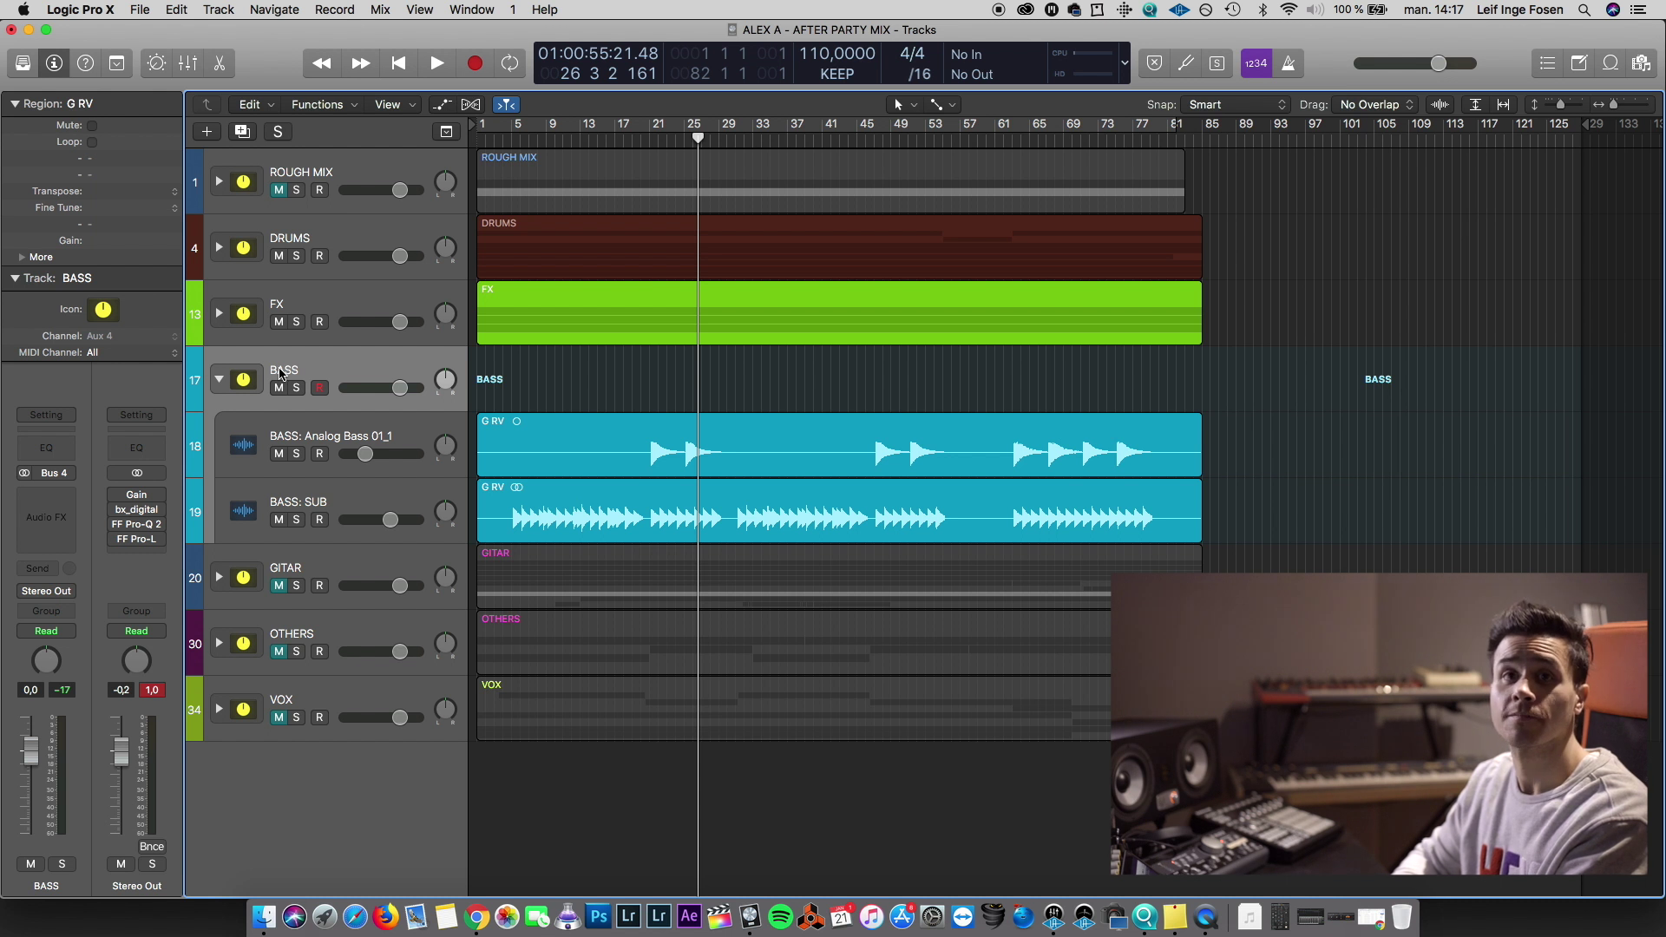
click(279, 447)
key(Return)
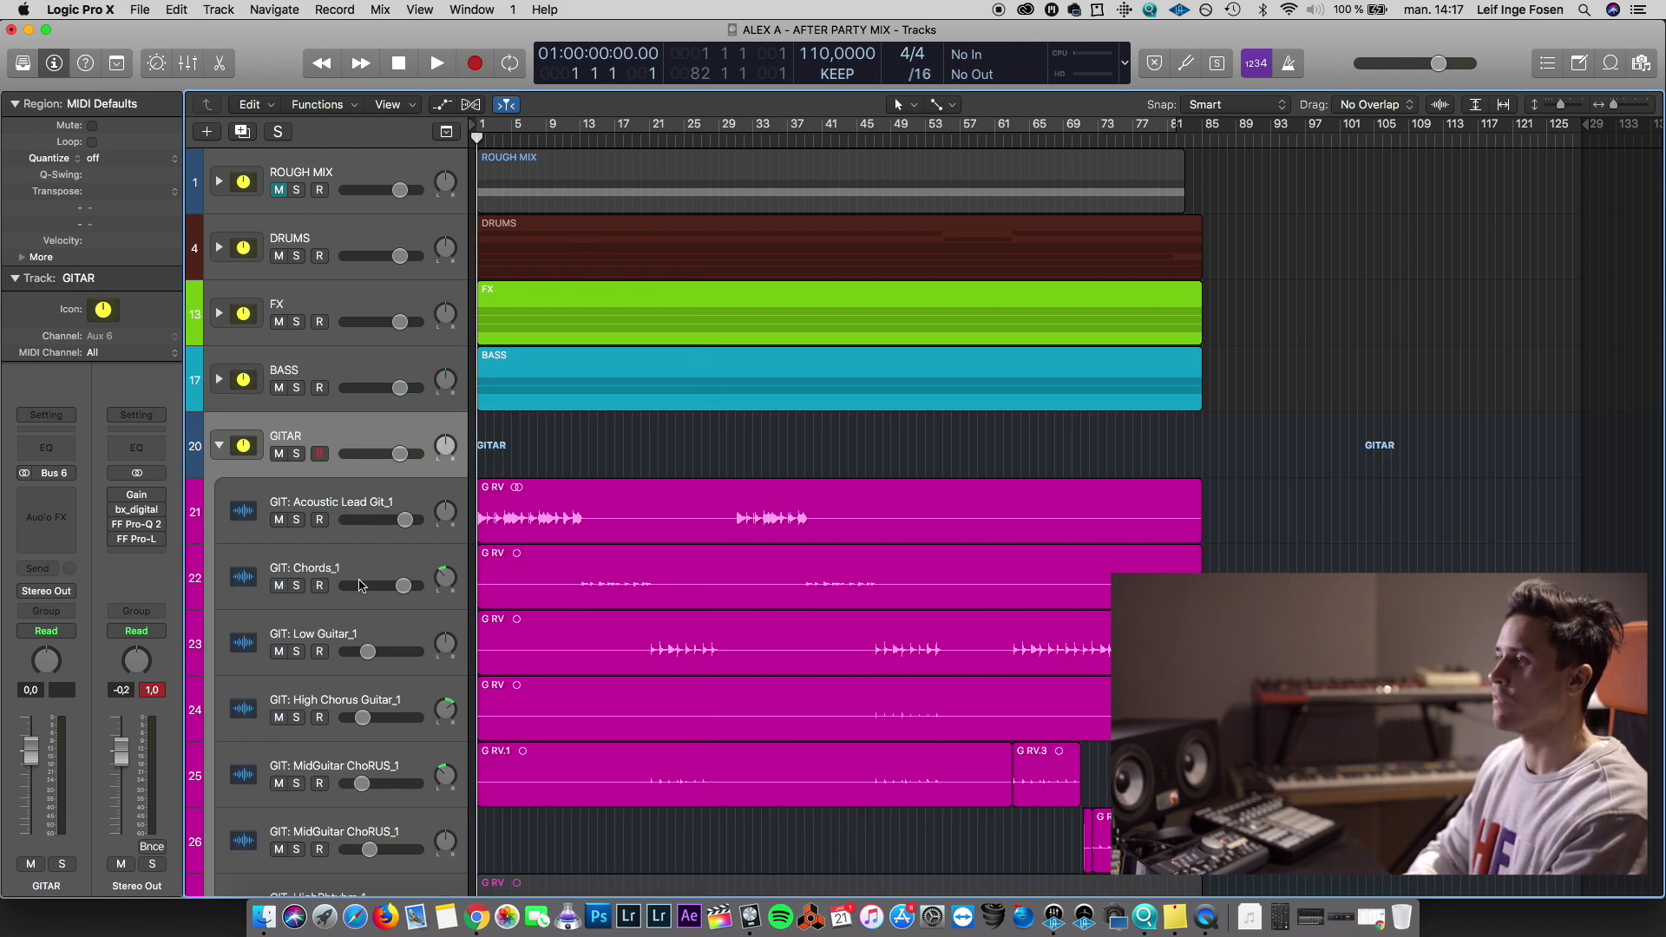
Mute the guitar tracks from GIT: Chords_1 downward, leaving GIT: Acoustic Lead Git_1 active, and select GIT: Chords_1
drag(287, 580, 279, 800)
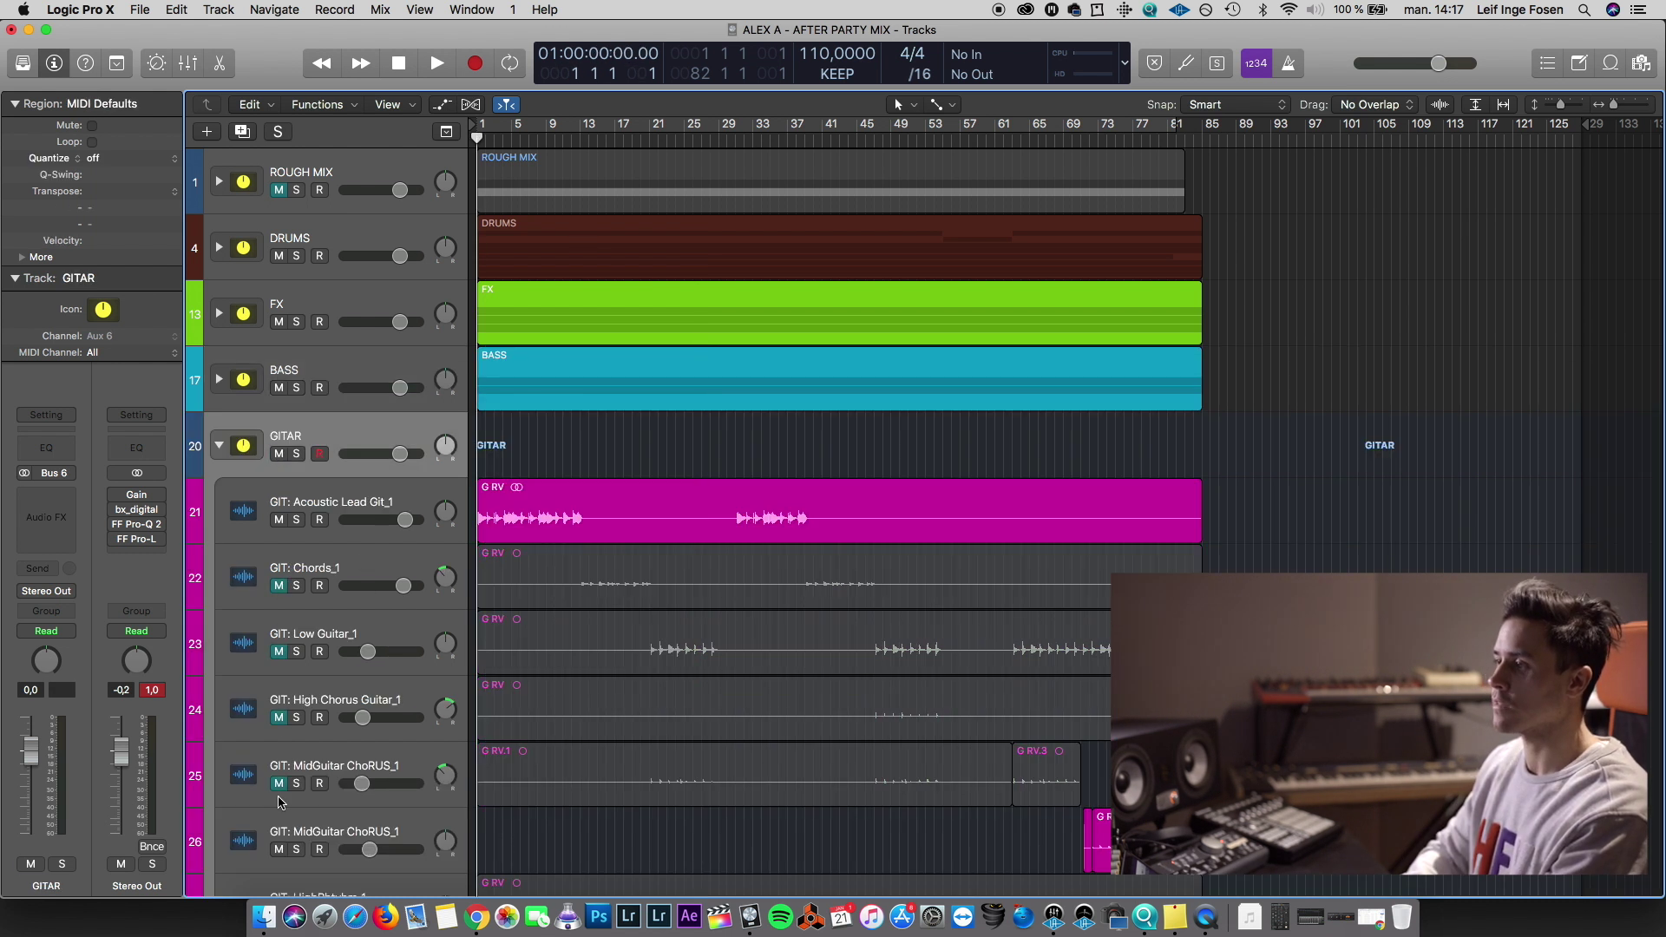
click(342, 508)
scroll(347, 525, down, 1)
click(278, 540)
click(569, 551)
click(278, 539)
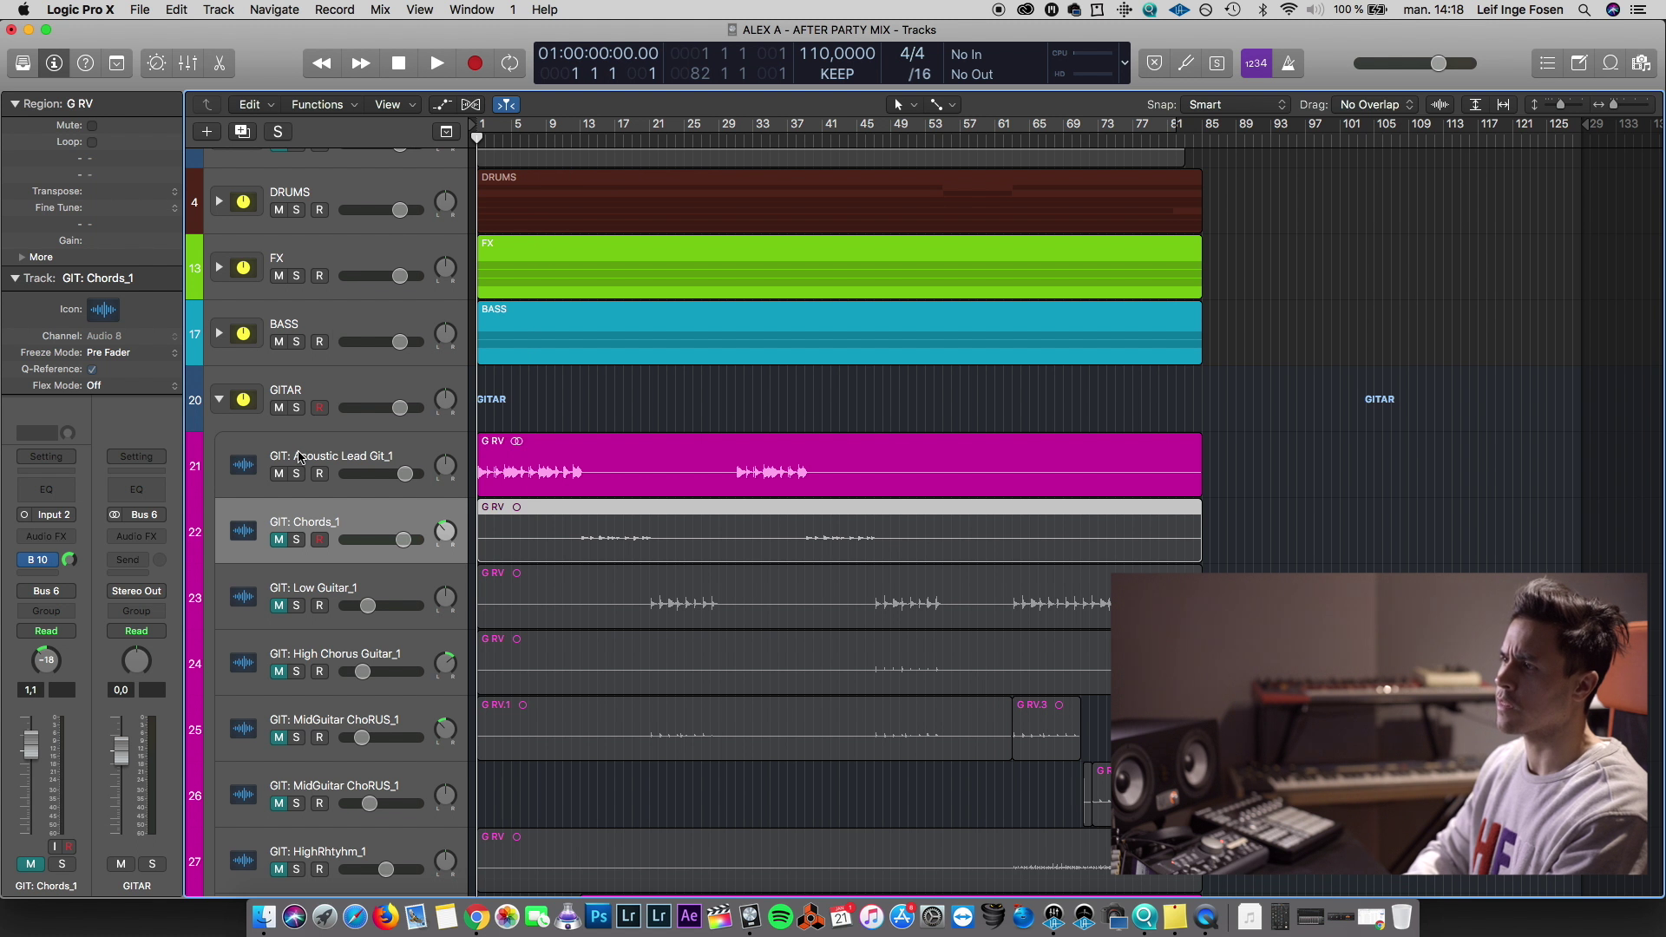
Insert the FF Pro-Q 2 equalizer on the GIT: Acoustic Lead Git_1 track during playback and move its window clear of the channel strip
click(299, 457)
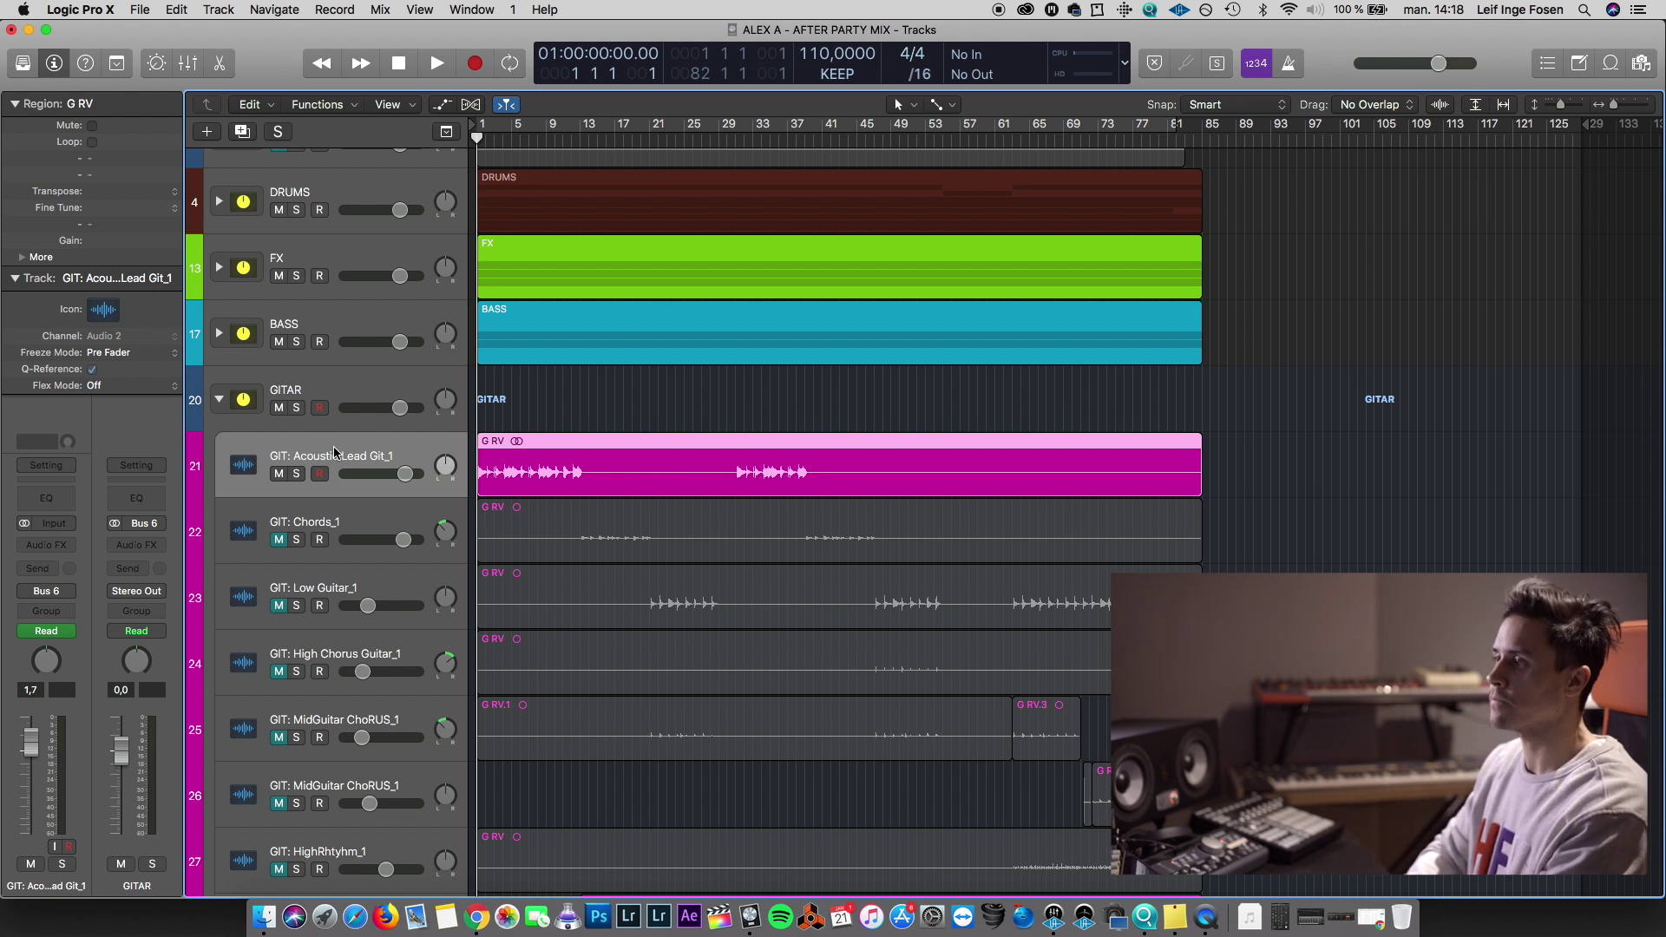
key(space)
click(46, 545)
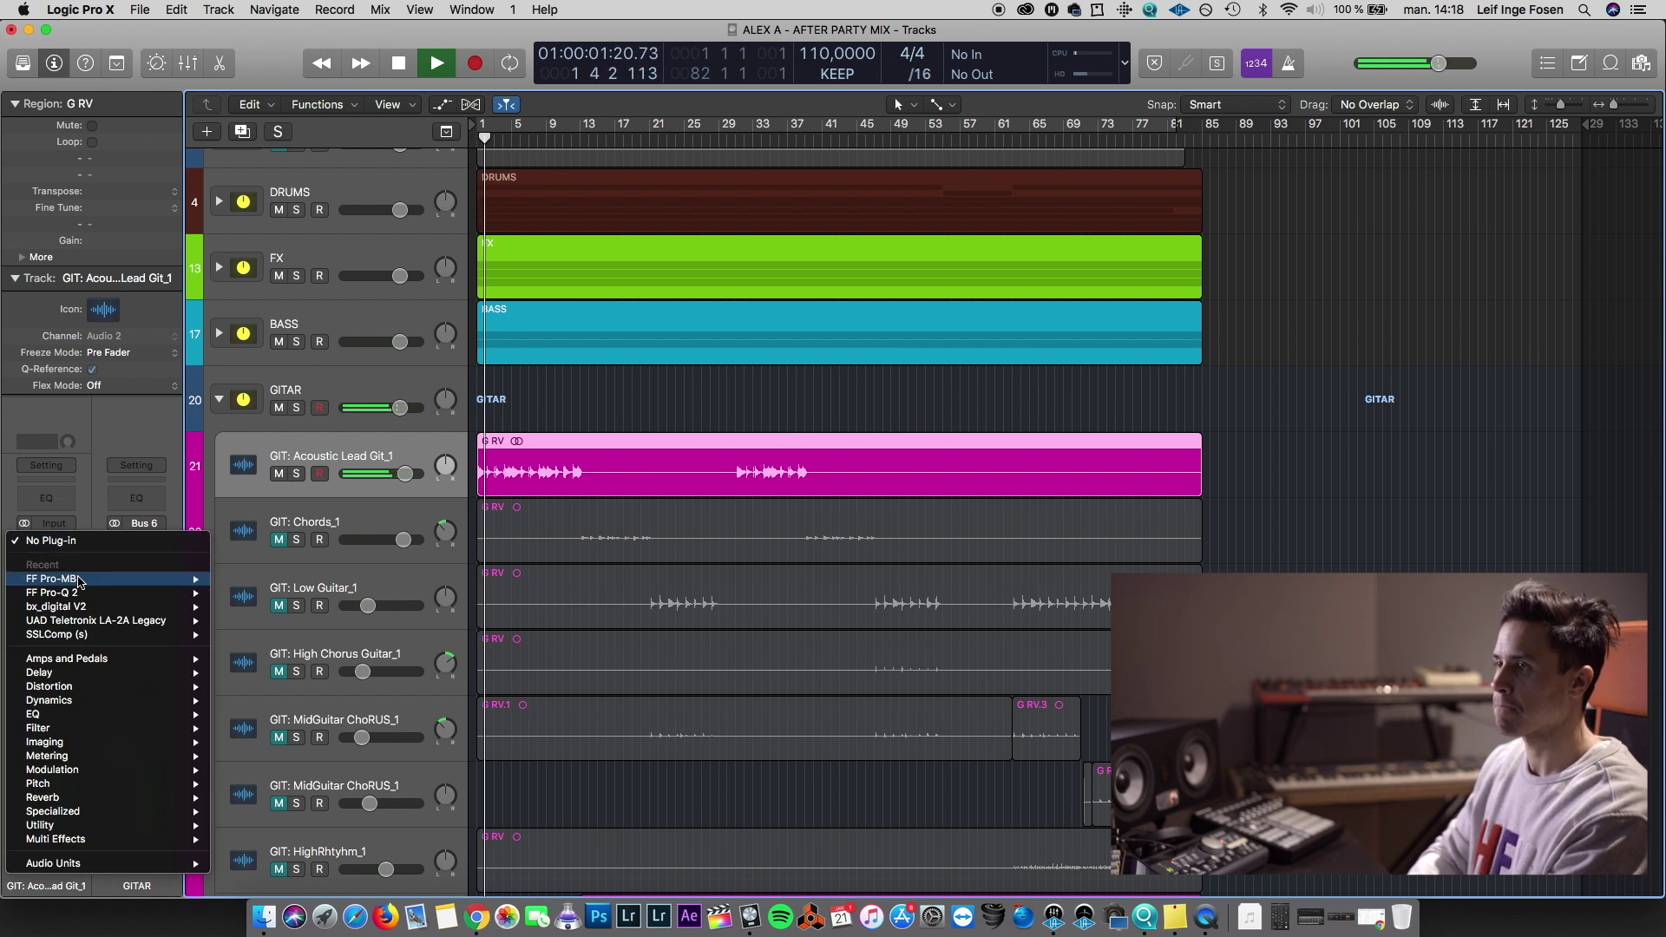
click(364, 443)
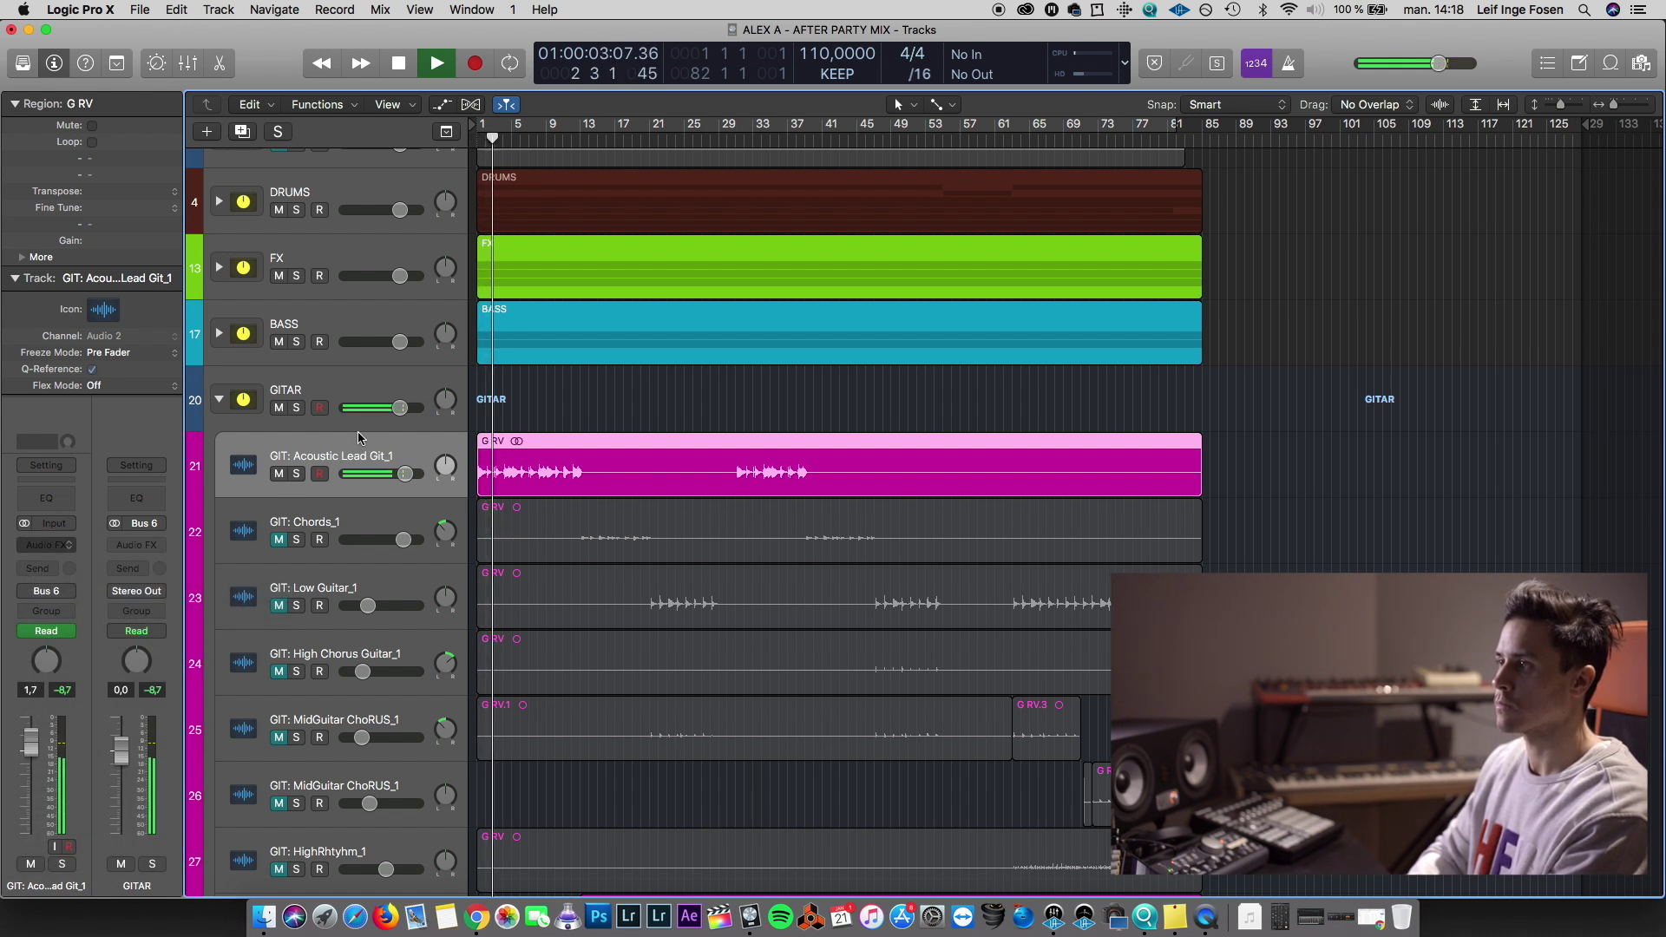
drag(337, 77, 847, 41)
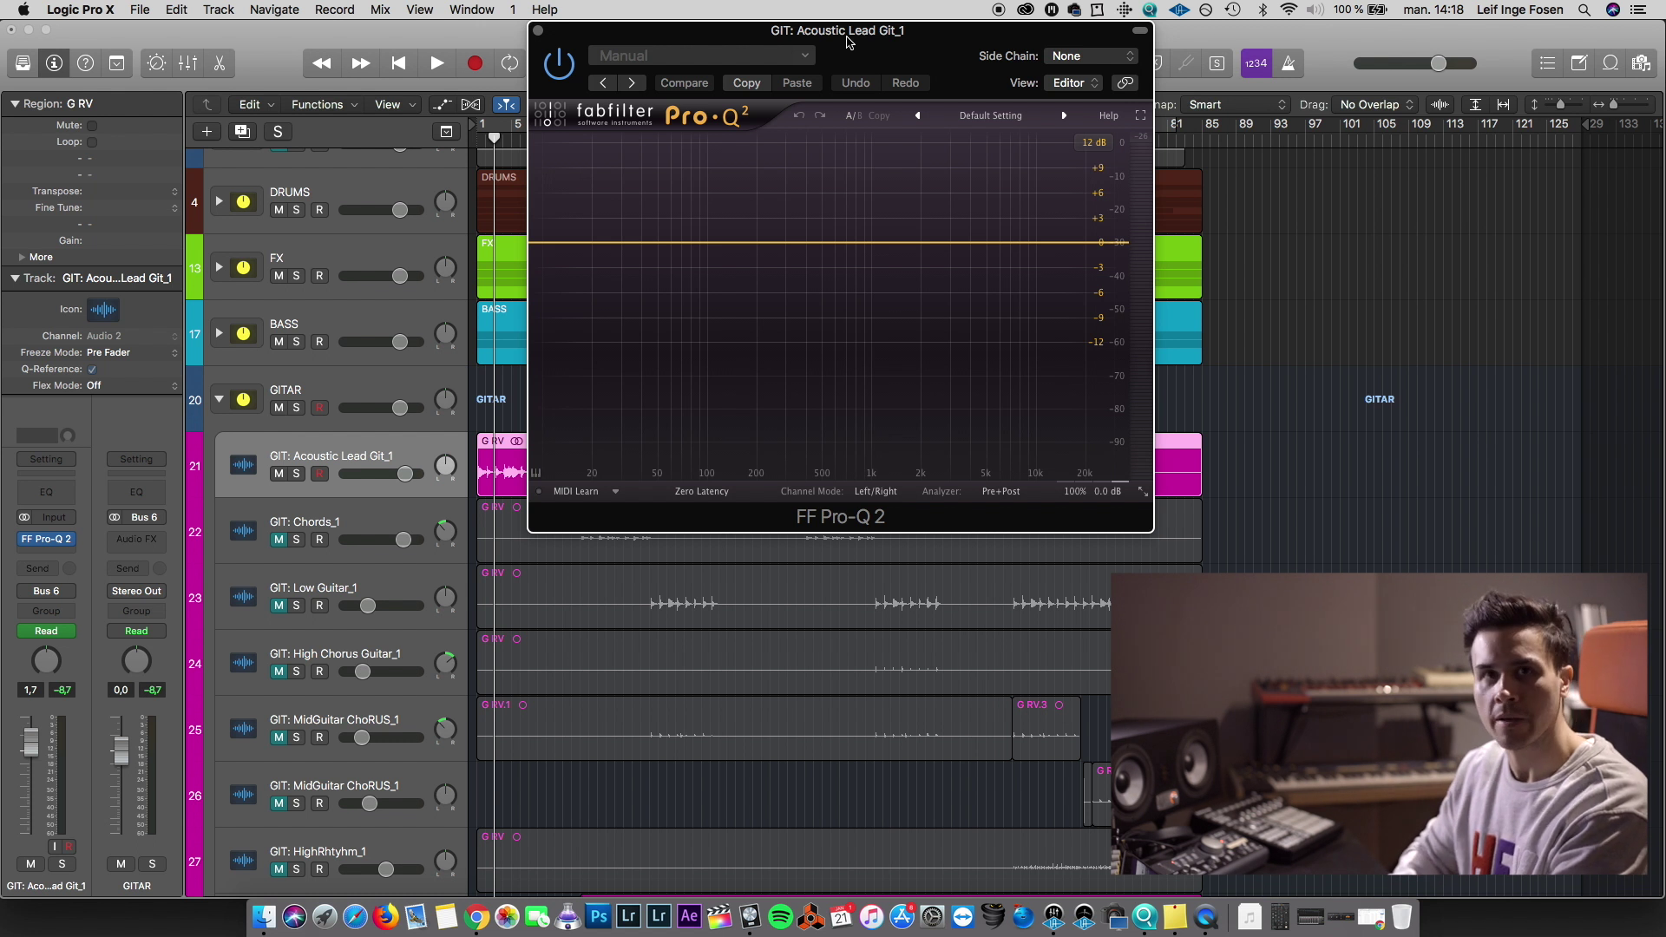
drag(847, 41, 866, 41)
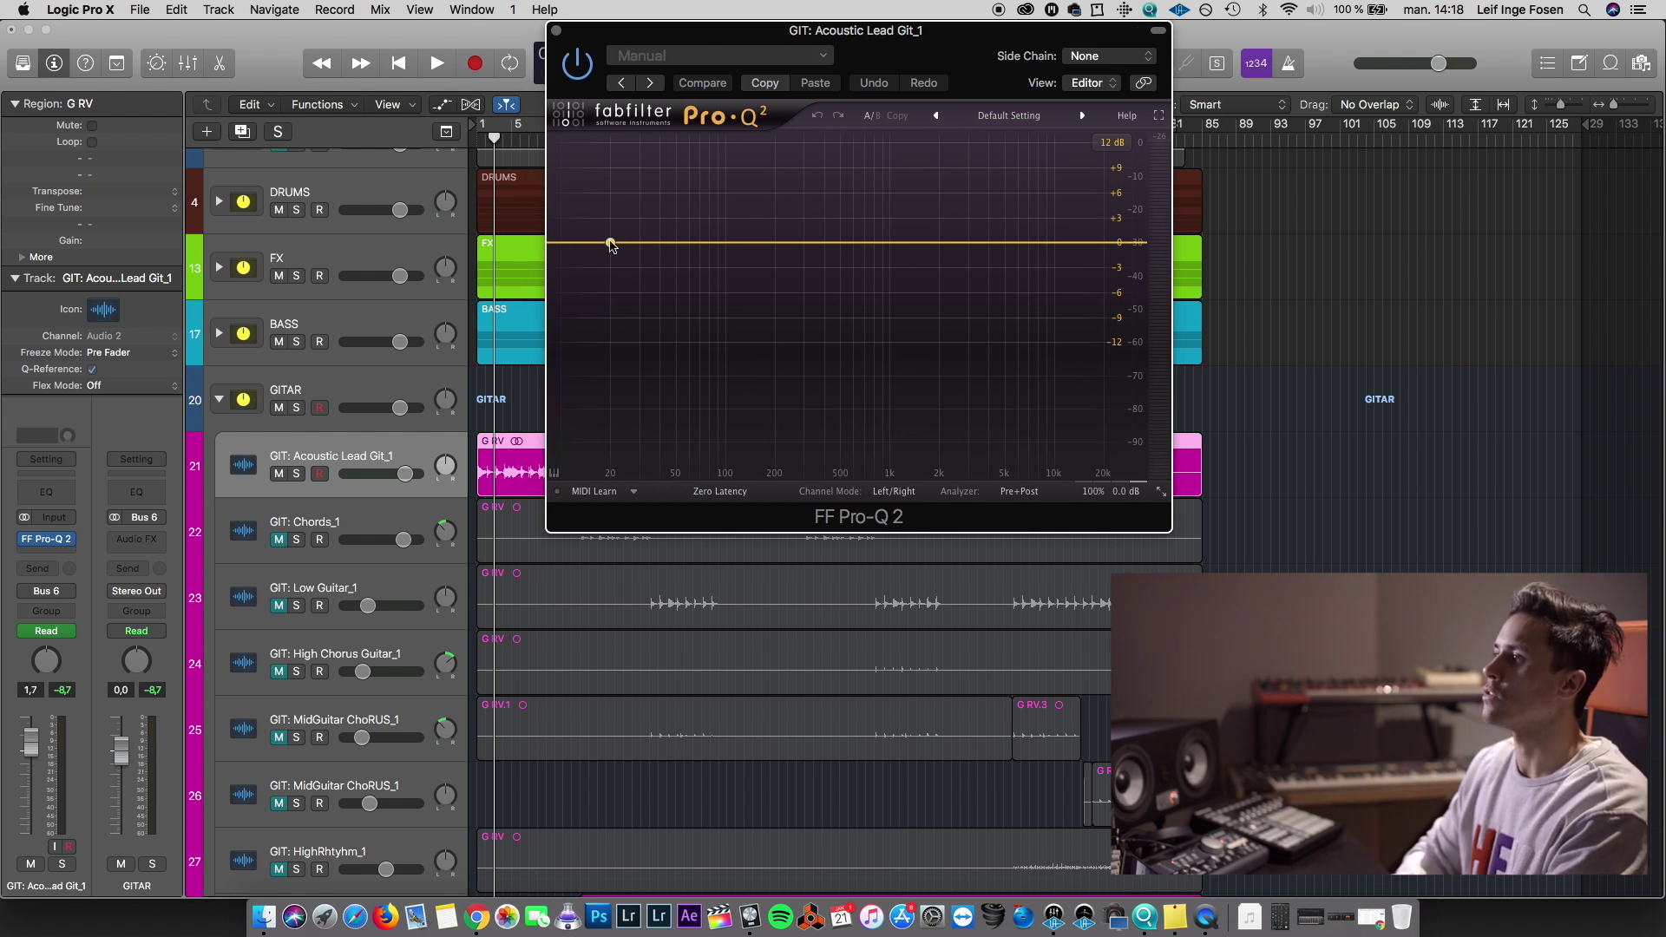
Add a band at about 20 Hz in Pro-Q 2 and change its shape to Low Cut
drag(612, 244, 611, 268)
click(605, 408)
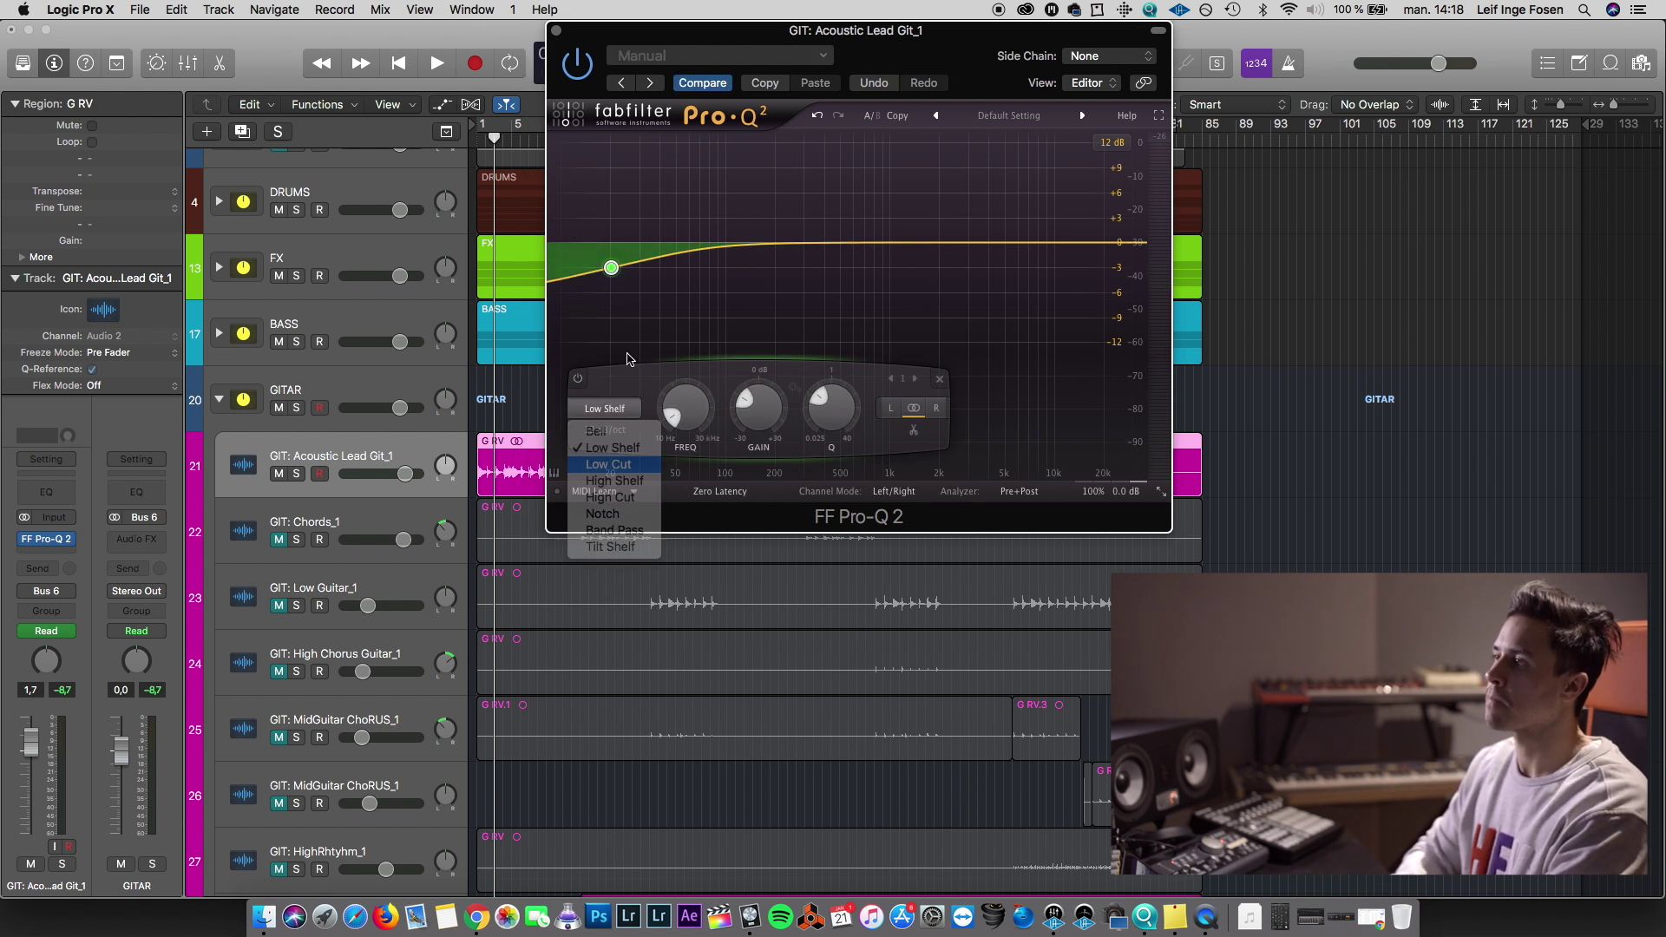
click(608, 464)
mouse_move(644, 243)
mouse_down()
mouse_move(644, 221)
mouse_move(631, 255)
mouse_up()
right_click(629, 205)
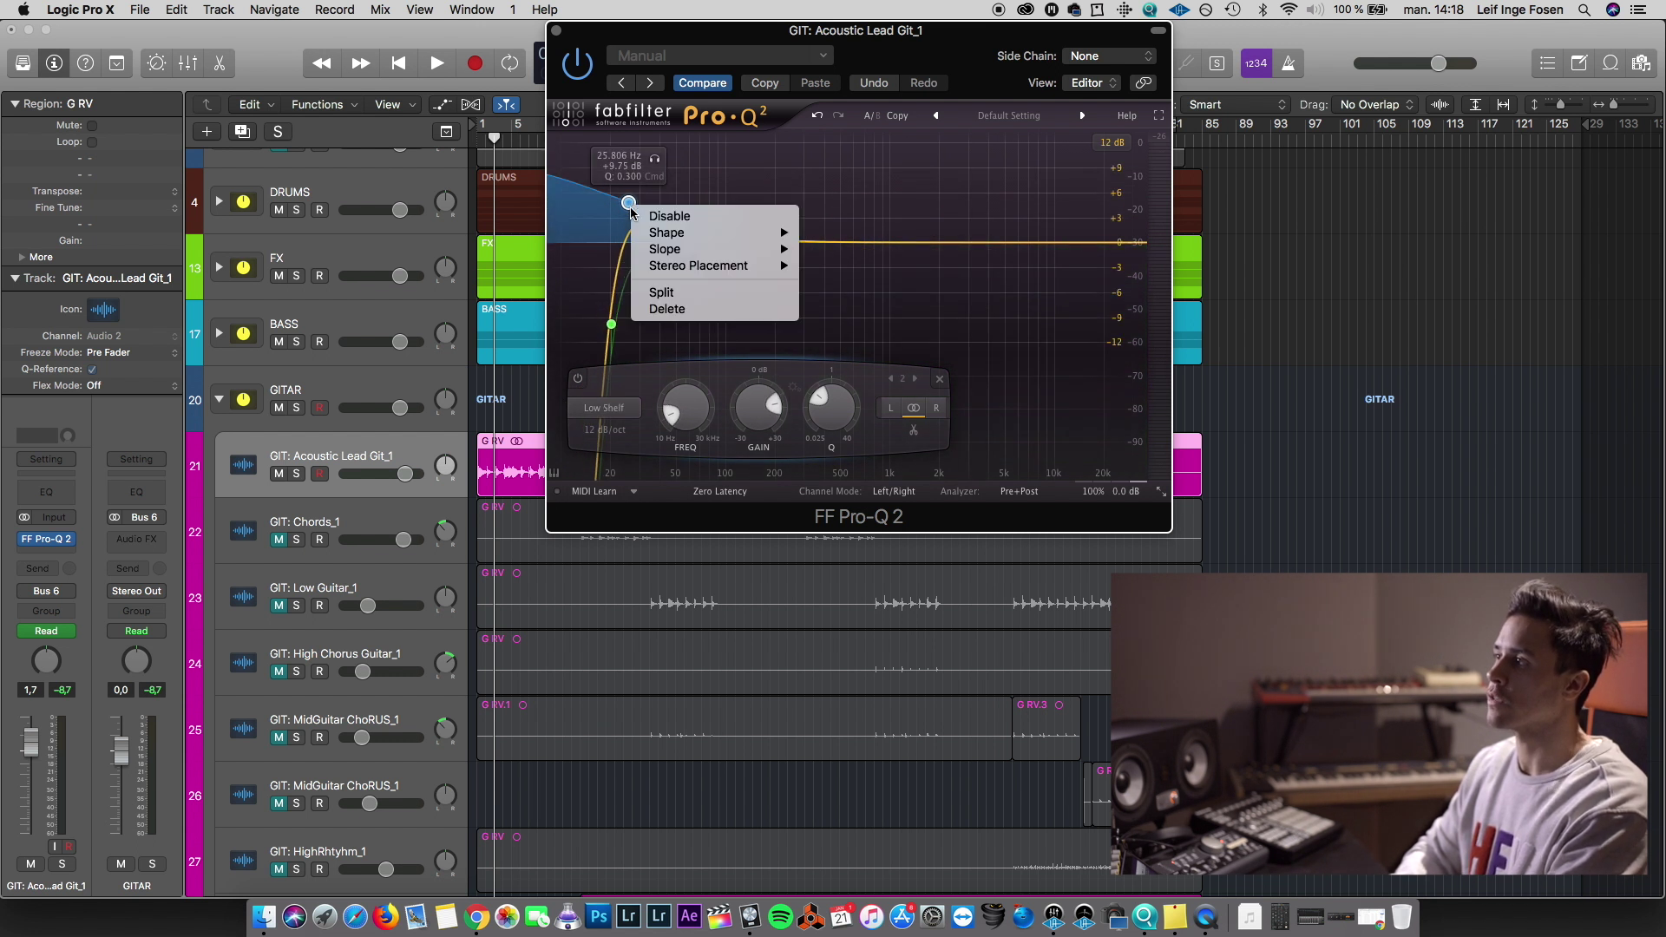
click(664, 311)
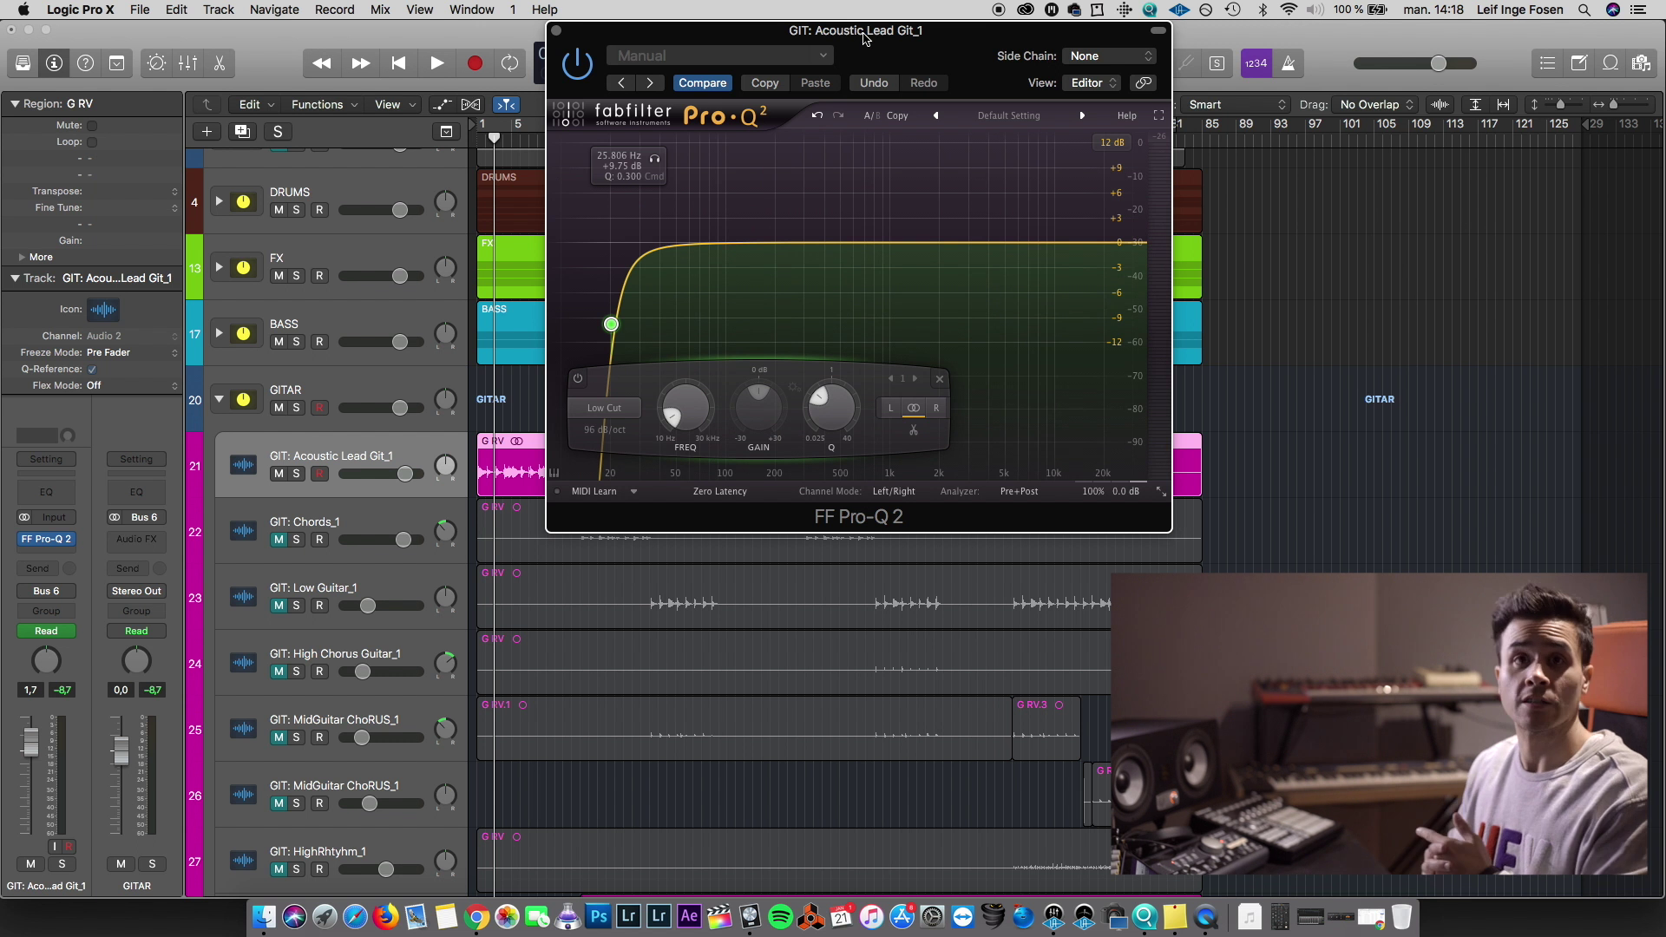
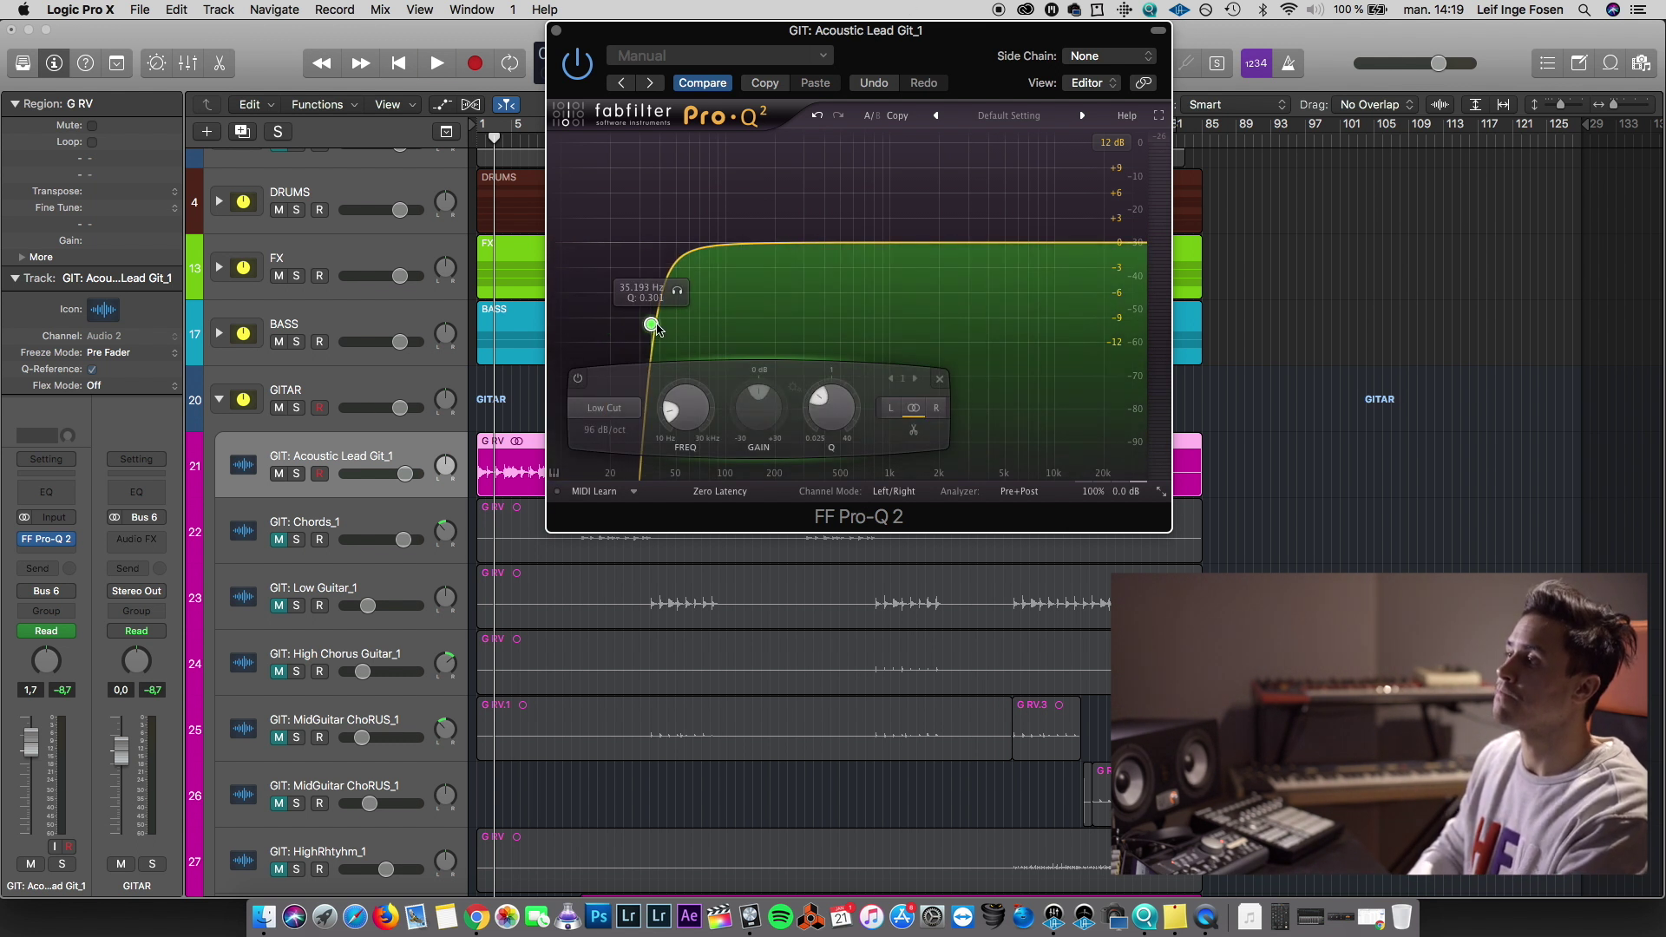
Add two bell cuts of about -4 dB in the acoustic lead's EQ, near 135 Hz and 1.8 kHz, while listening
key(space)
drag(868, 31, 911, 30)
drag(788, 250, 791, 278)
drag(951, 246, 978, 278)
key(space)
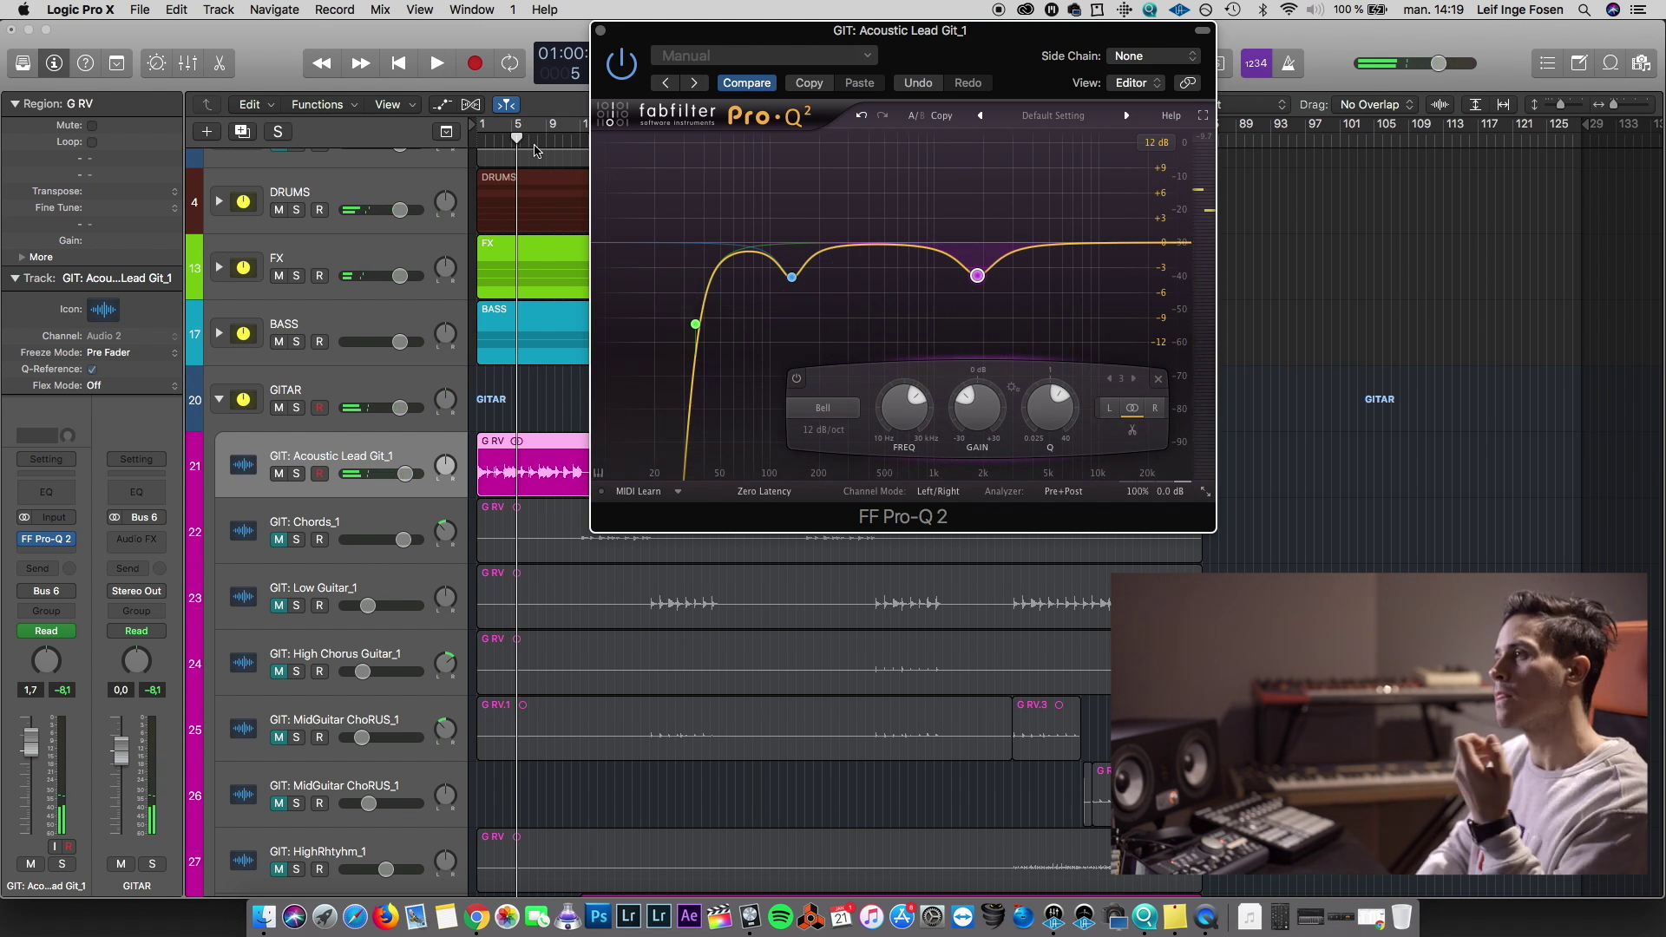
Replay from the start of the song and add a bell cut of about -3.6 dB near 480 Hz
drag(518, 142, 480, 139)
key(space)
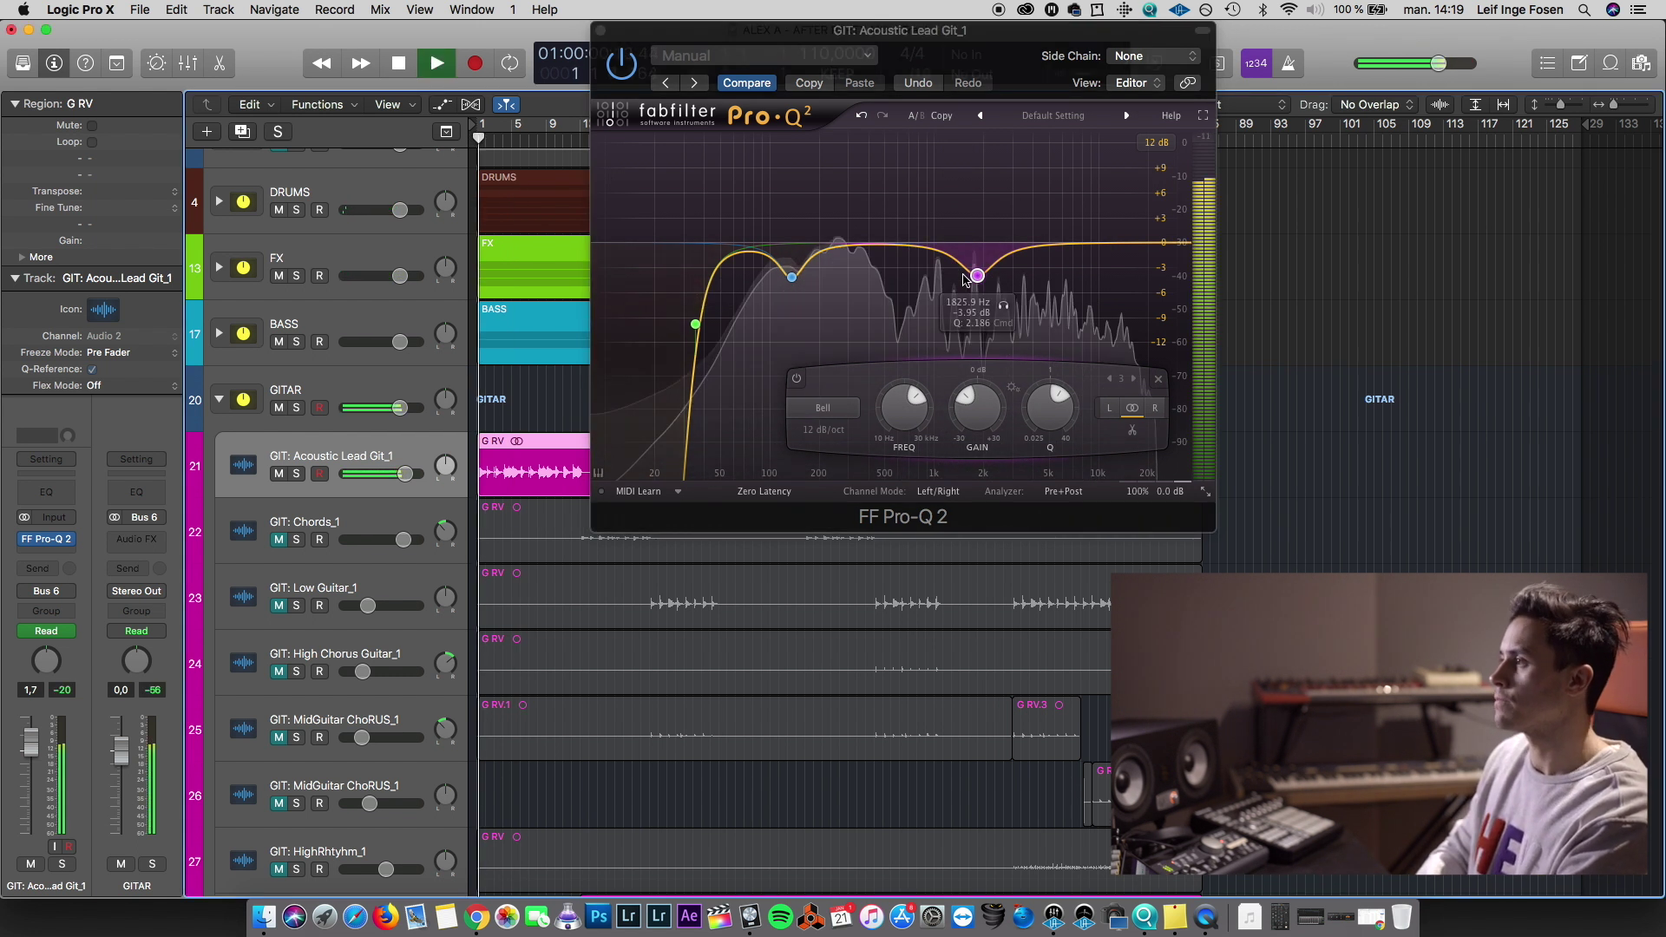
drag(893, 240, 885, 283)
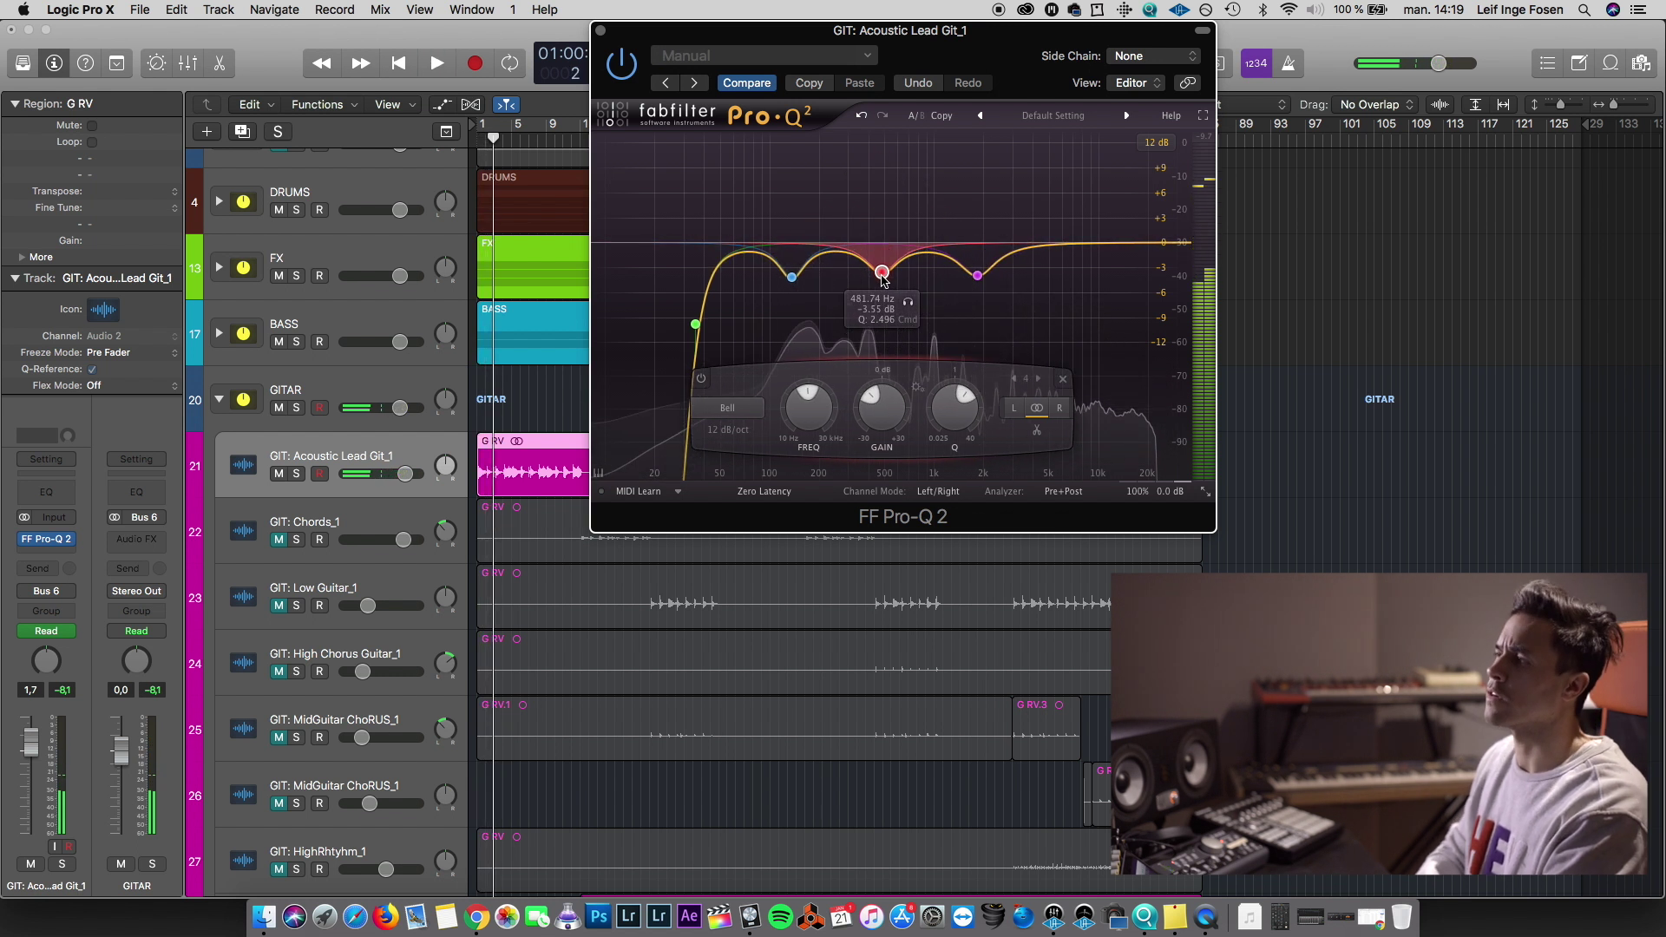
key(space)
Add bell cuts just above 5 kHz and at about 253 Hz, raise the low cut to about 70 Hz, and close the EQ
drag(1051, 247, 1055, 282)
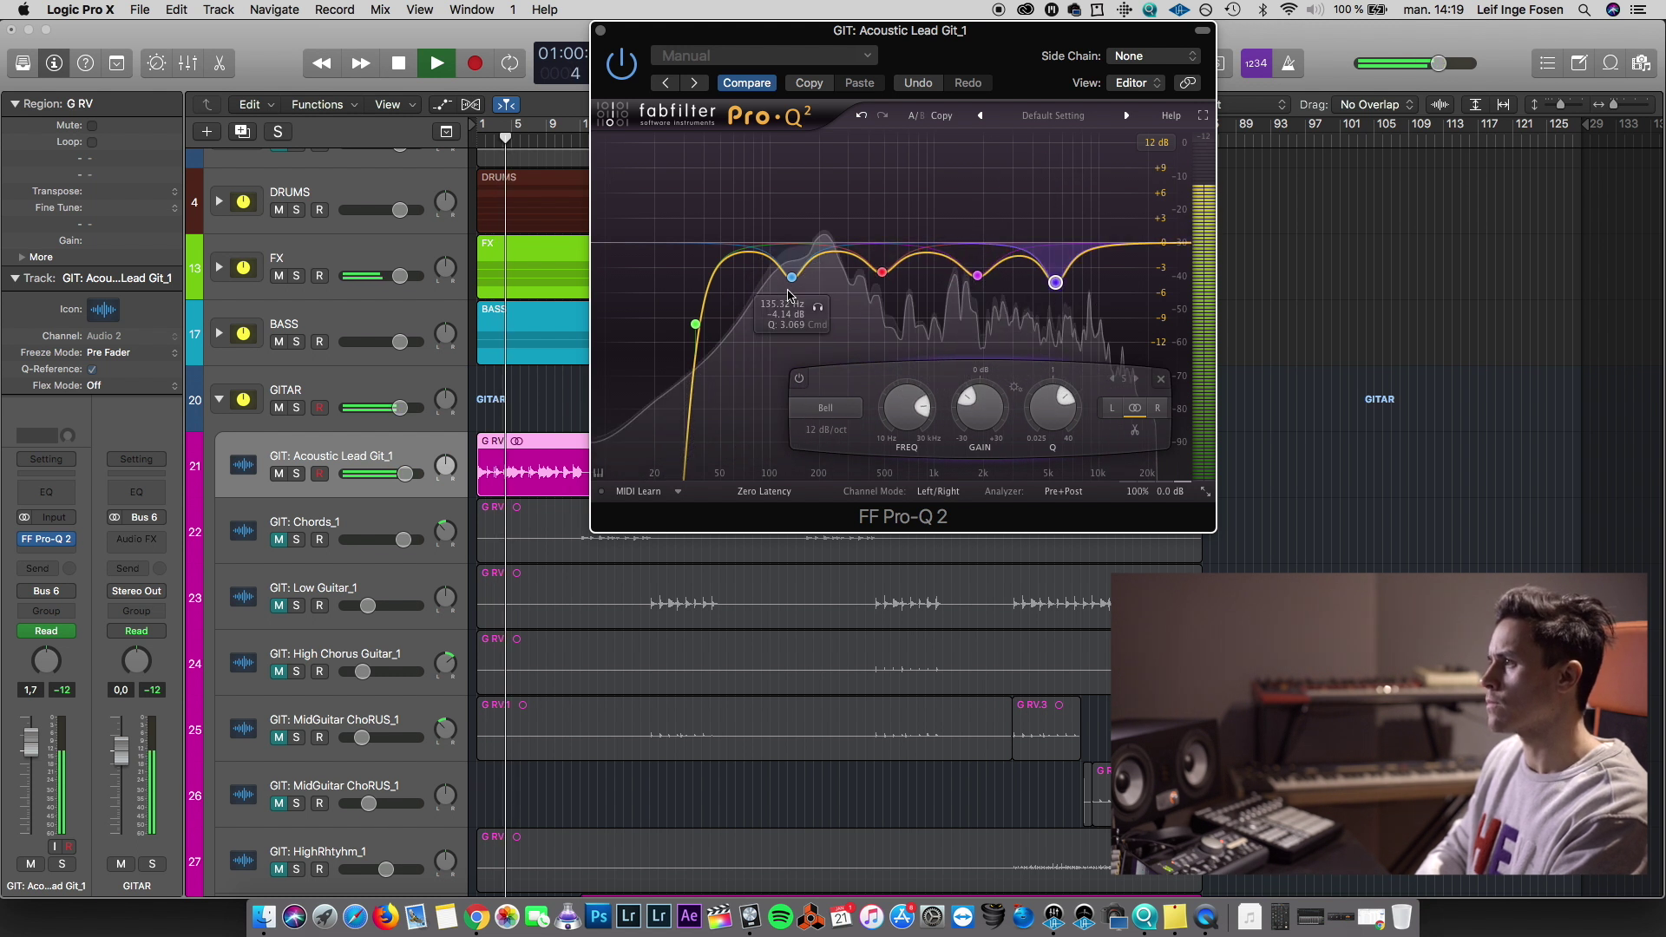
drag(695, 325, 836, 279)
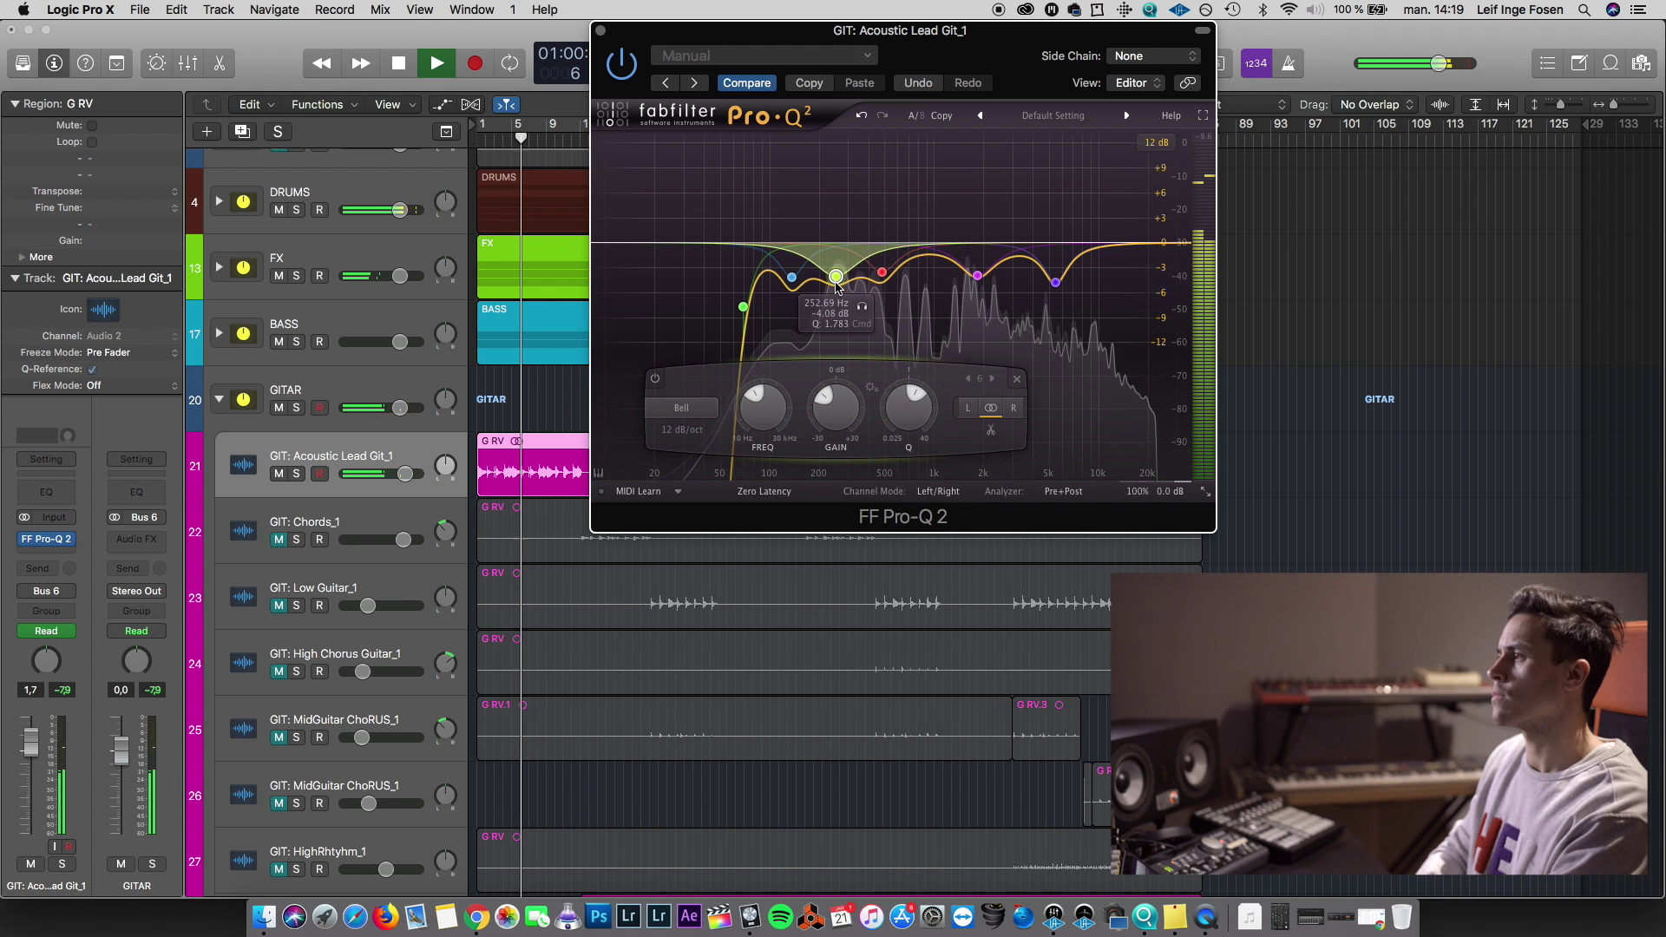
click(600, 31)
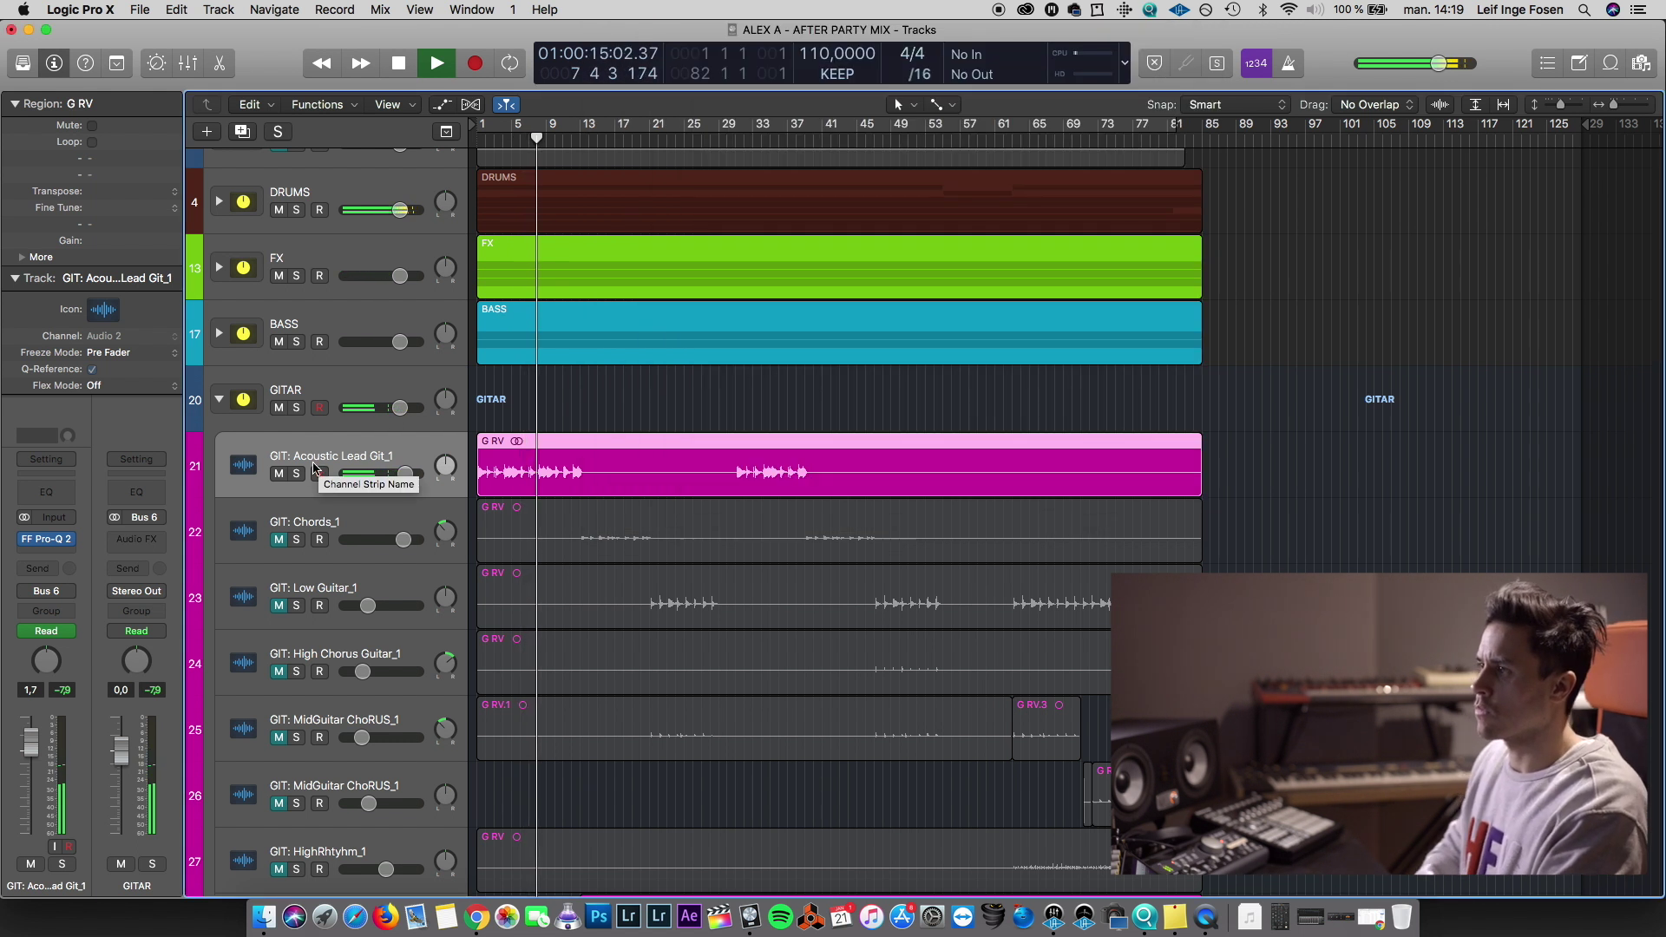
key(space)
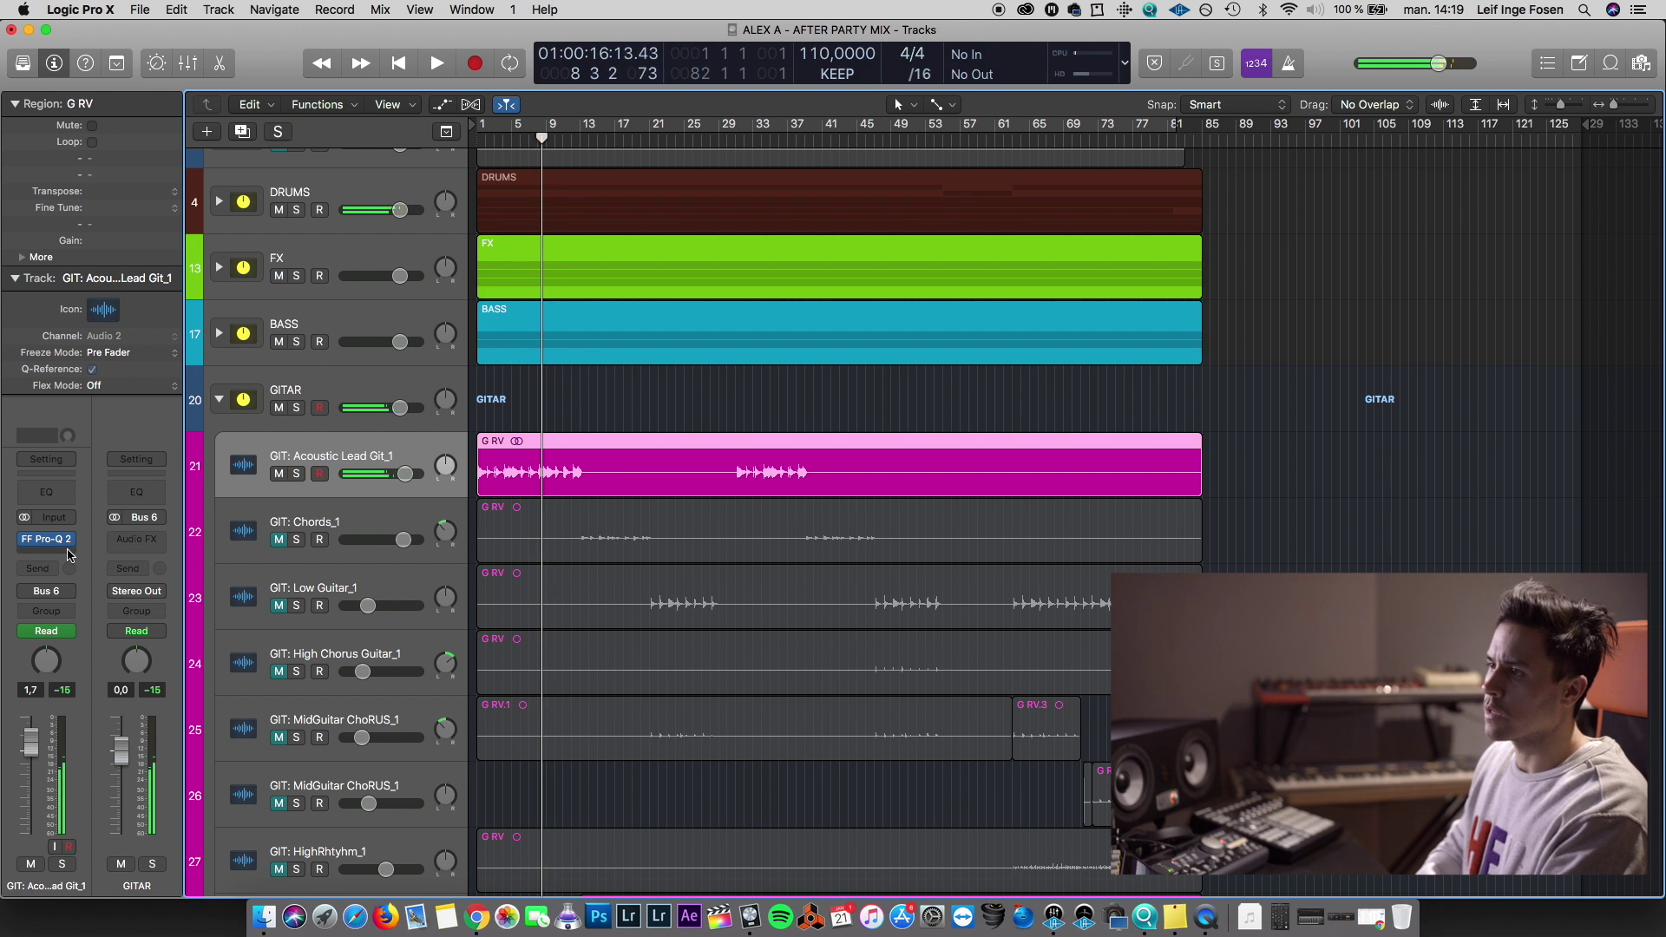
Insert FF Pro-MB after the EQ and add a compression band centred around 400 Hz, closing the plug-in when done
click(46, 553)
click(245, 602)
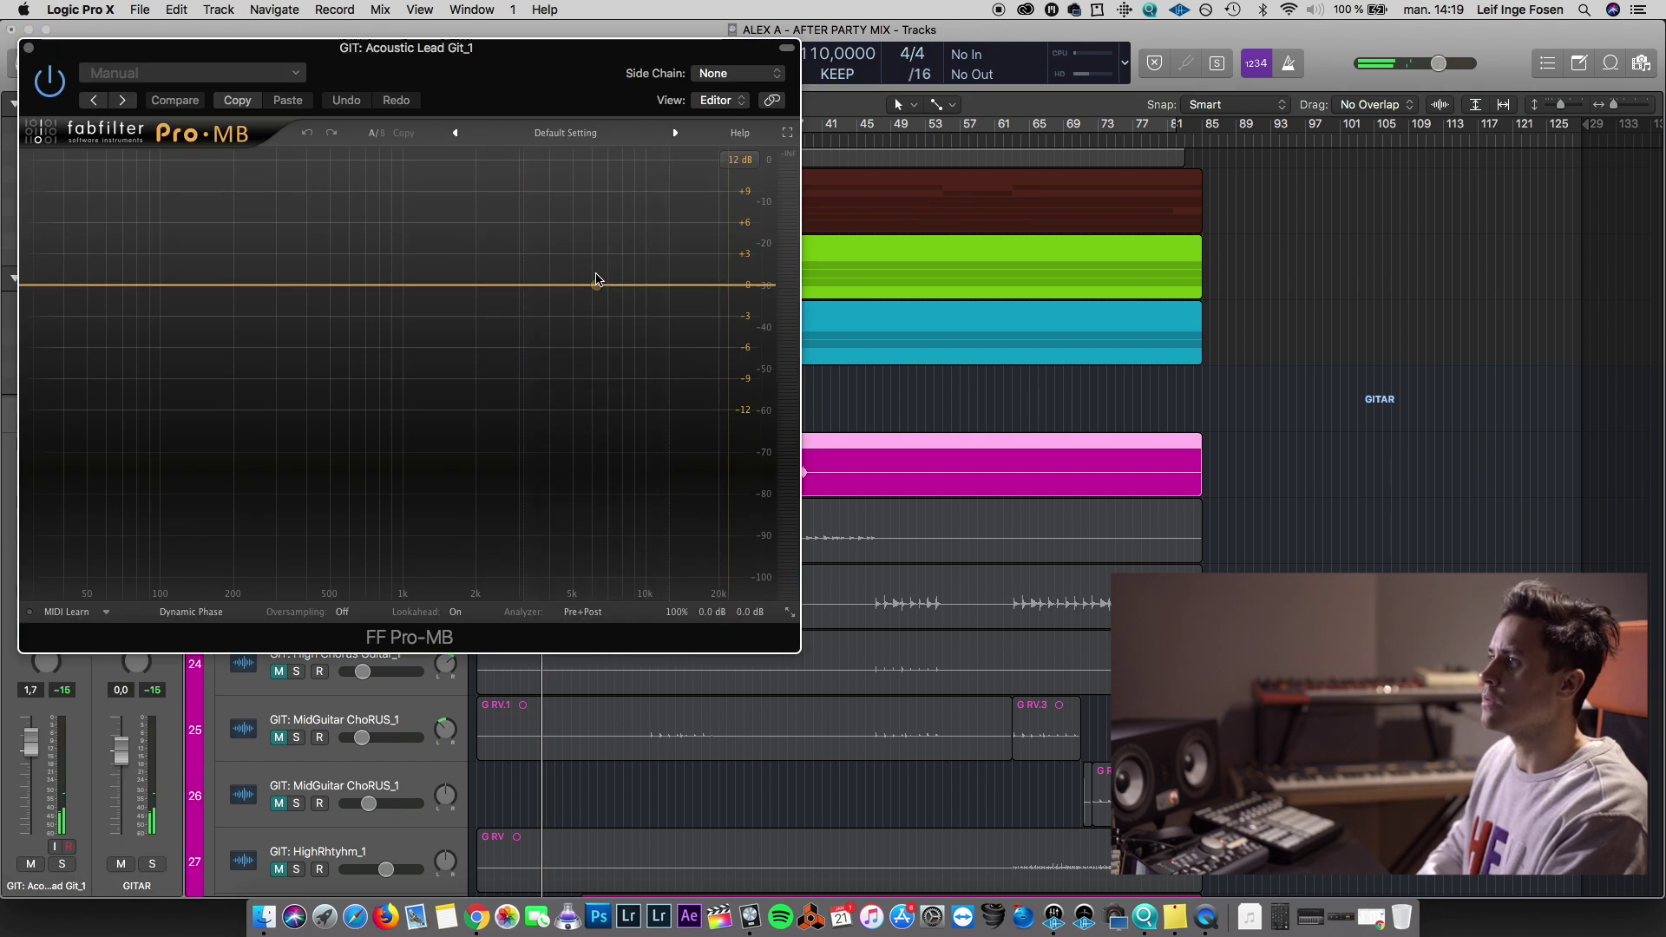
drag(314, 274, 314, 321)
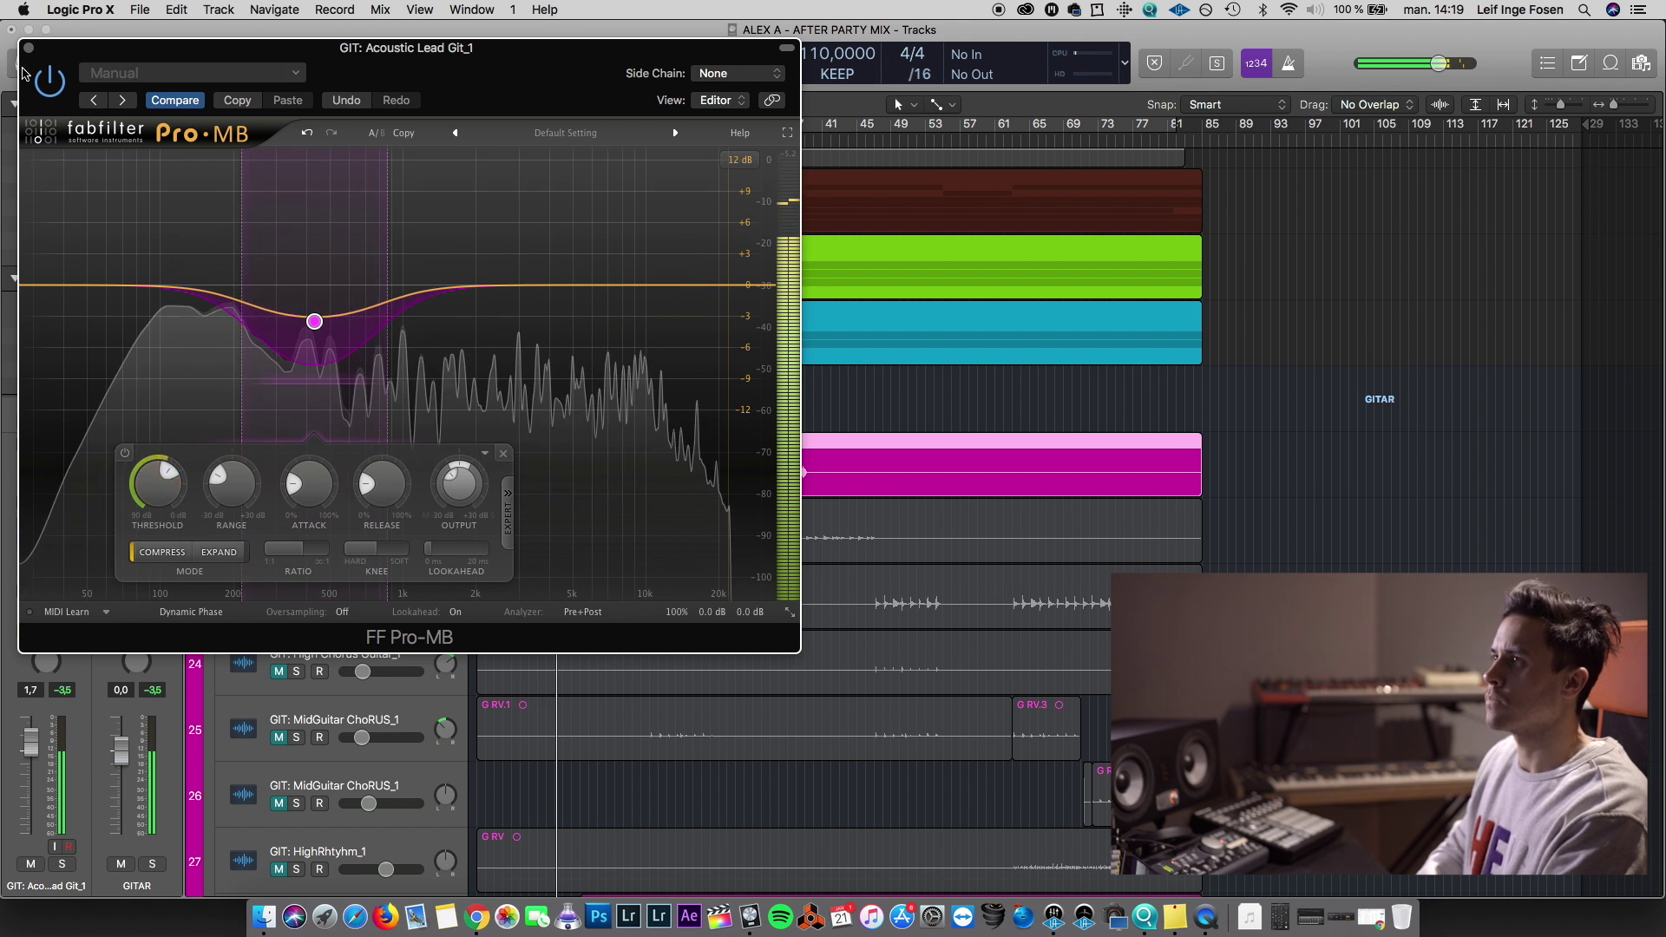
key(super+w)
key(space)
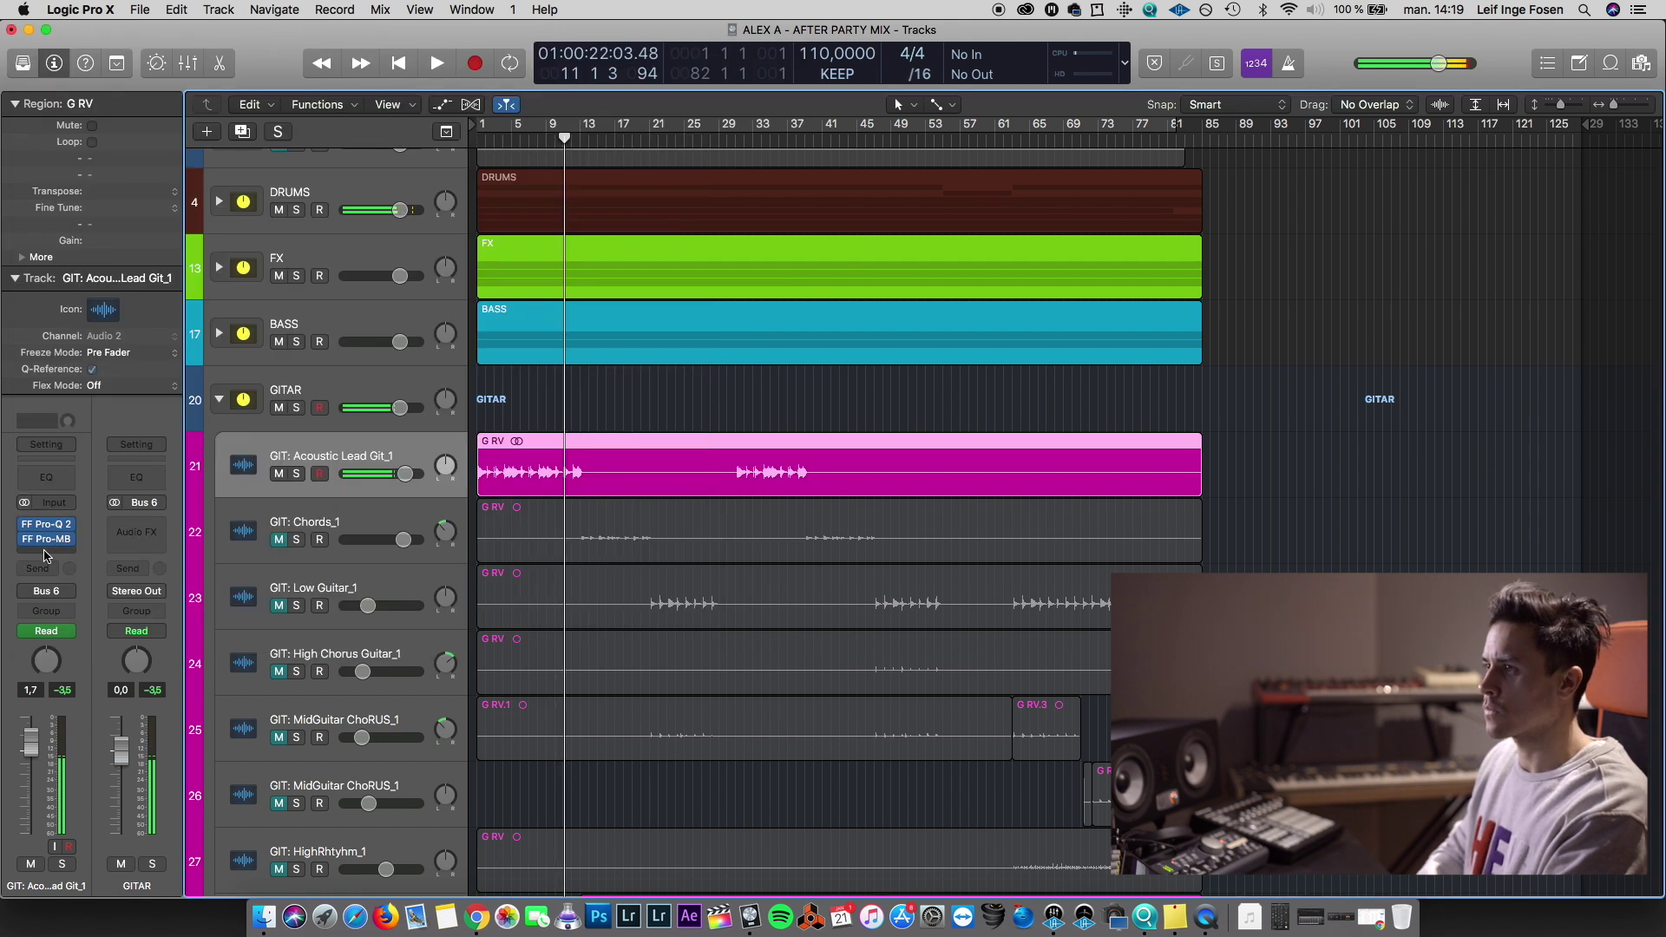
Insert the UAD Teletronix LA-2A Legacy compressor after Pro-MB and audition it from the start of the song
click(62, 550)
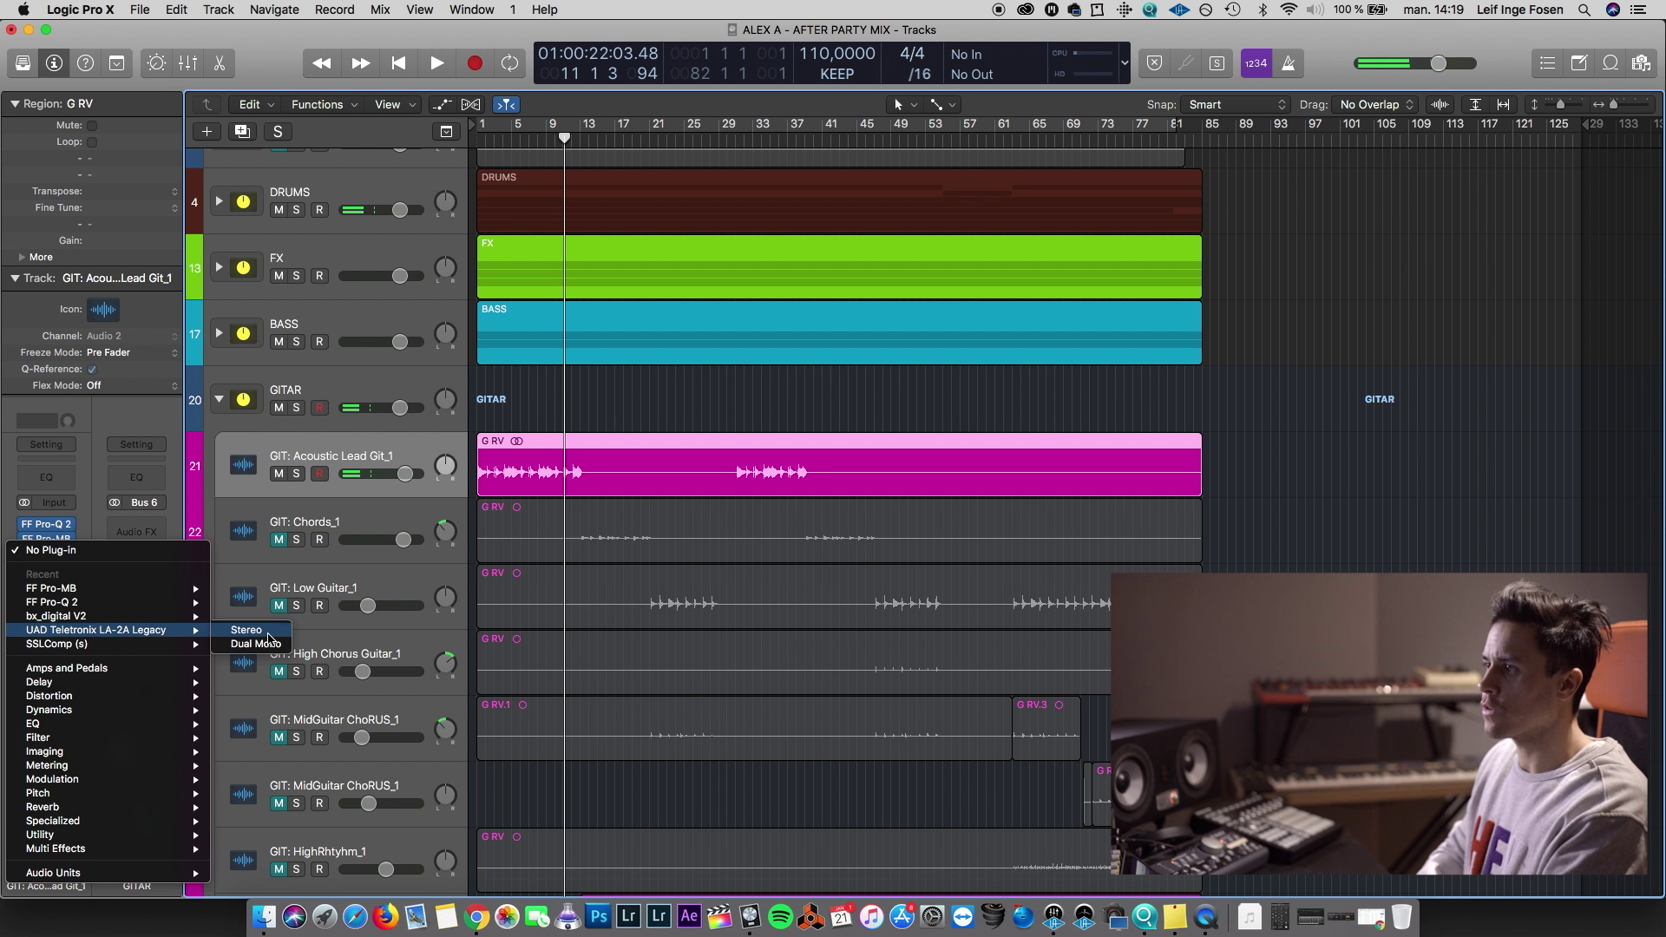
click(271, 642)
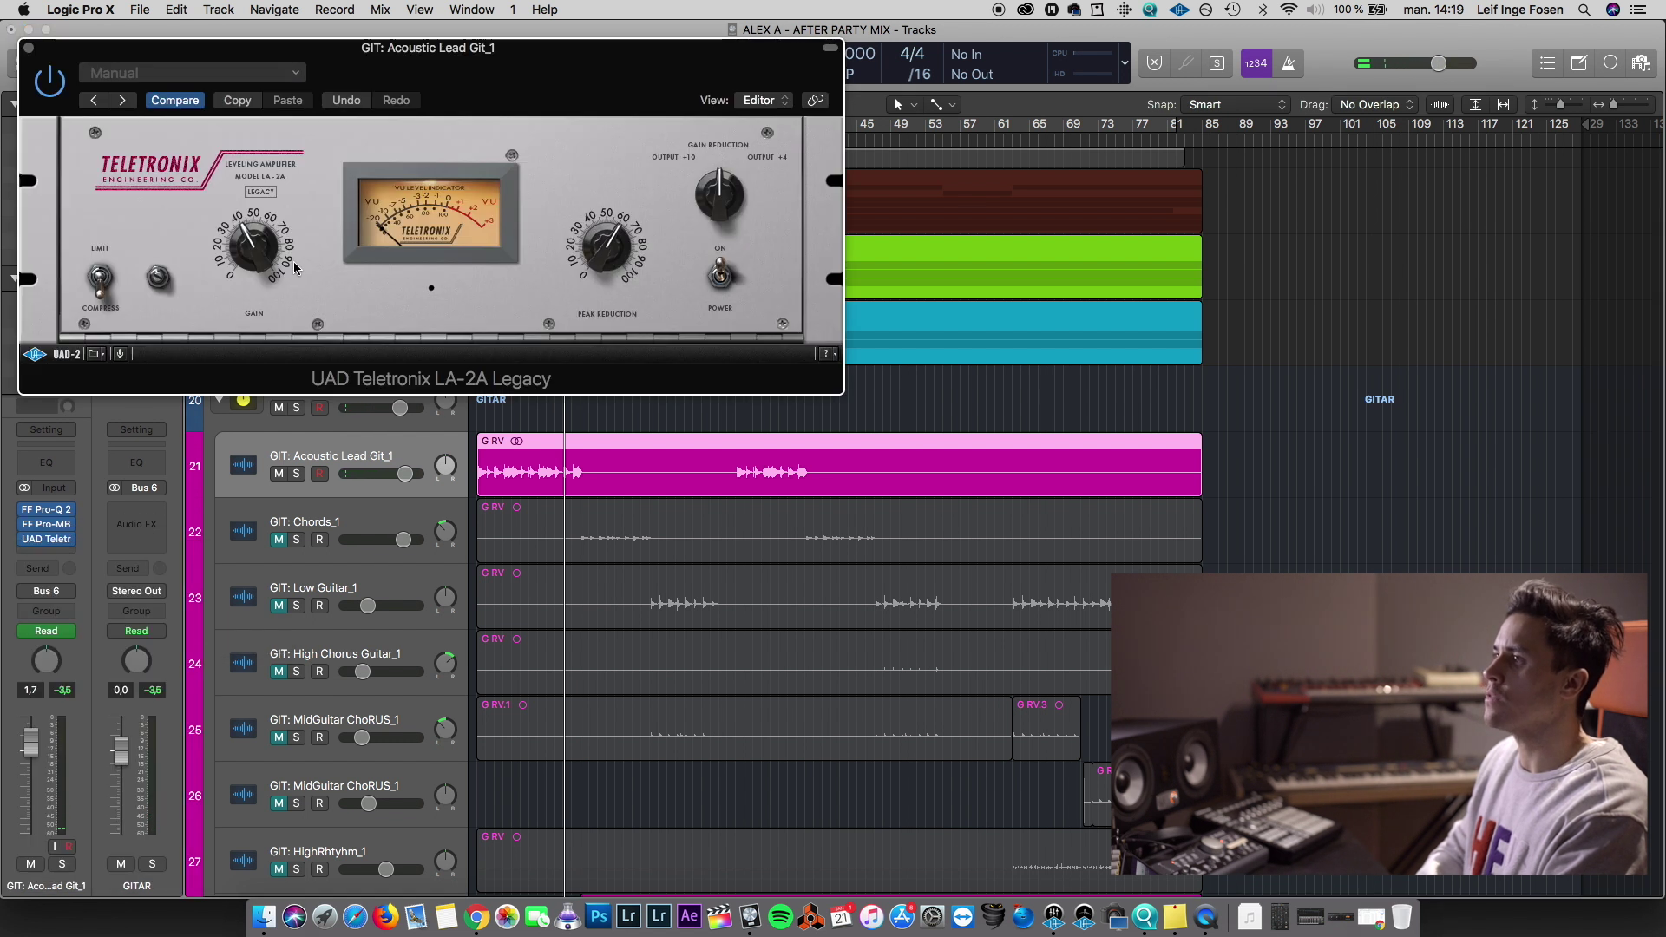
drag(446, 80, 1074, 122)
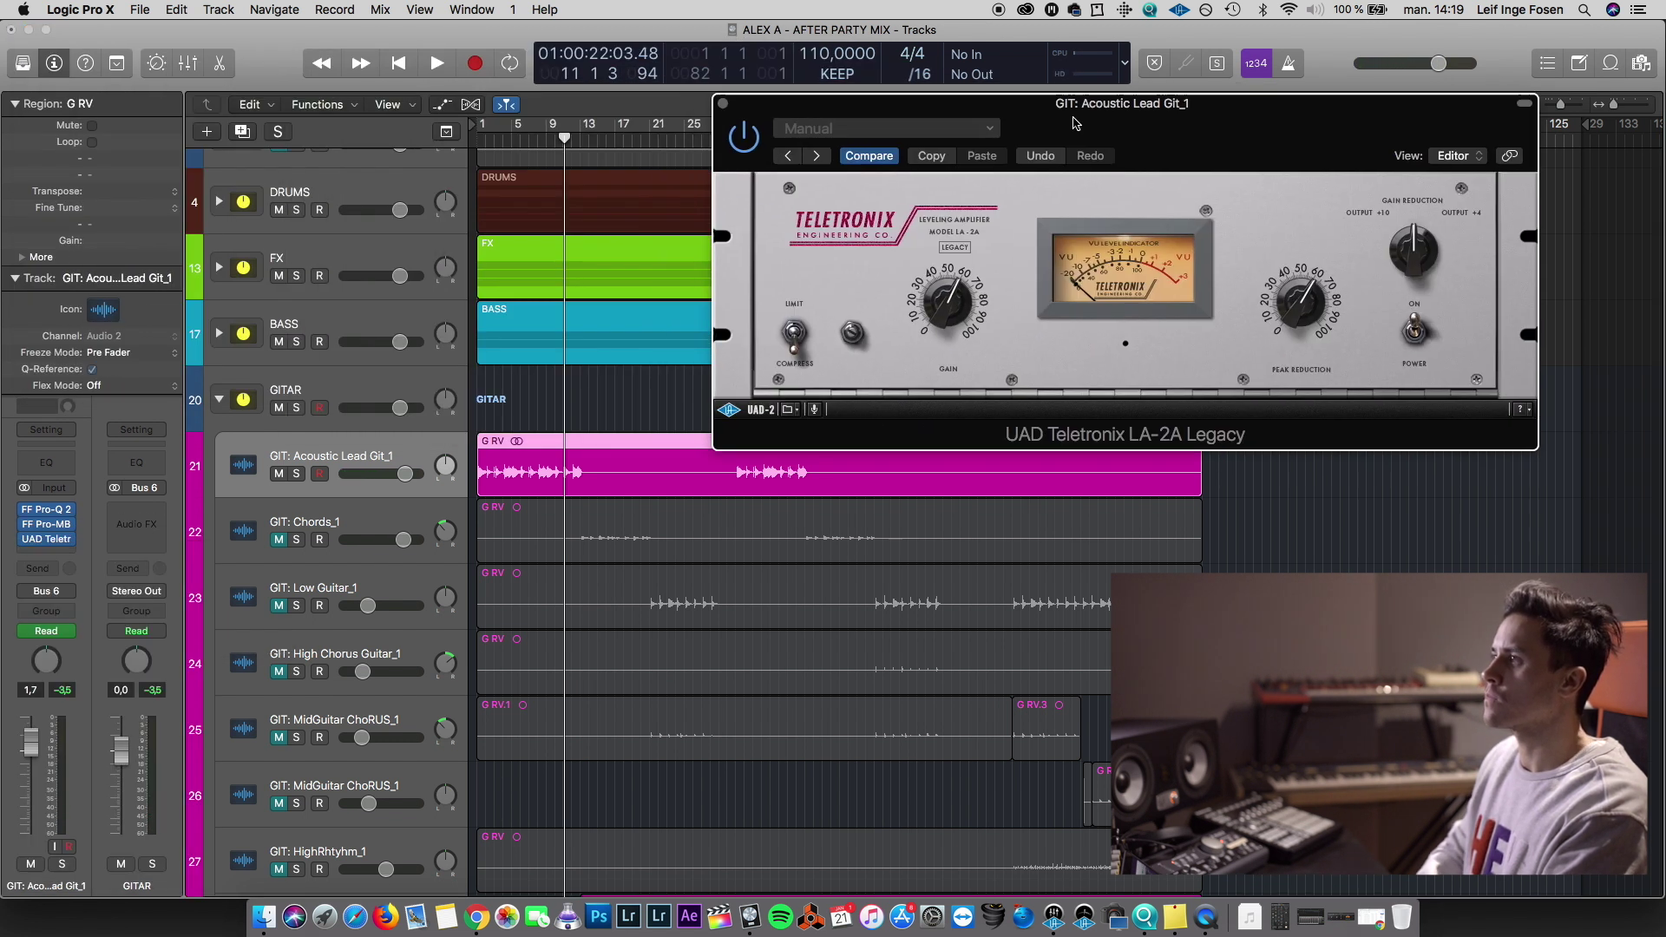
drag(566, 132, 478, 132)
key(space)
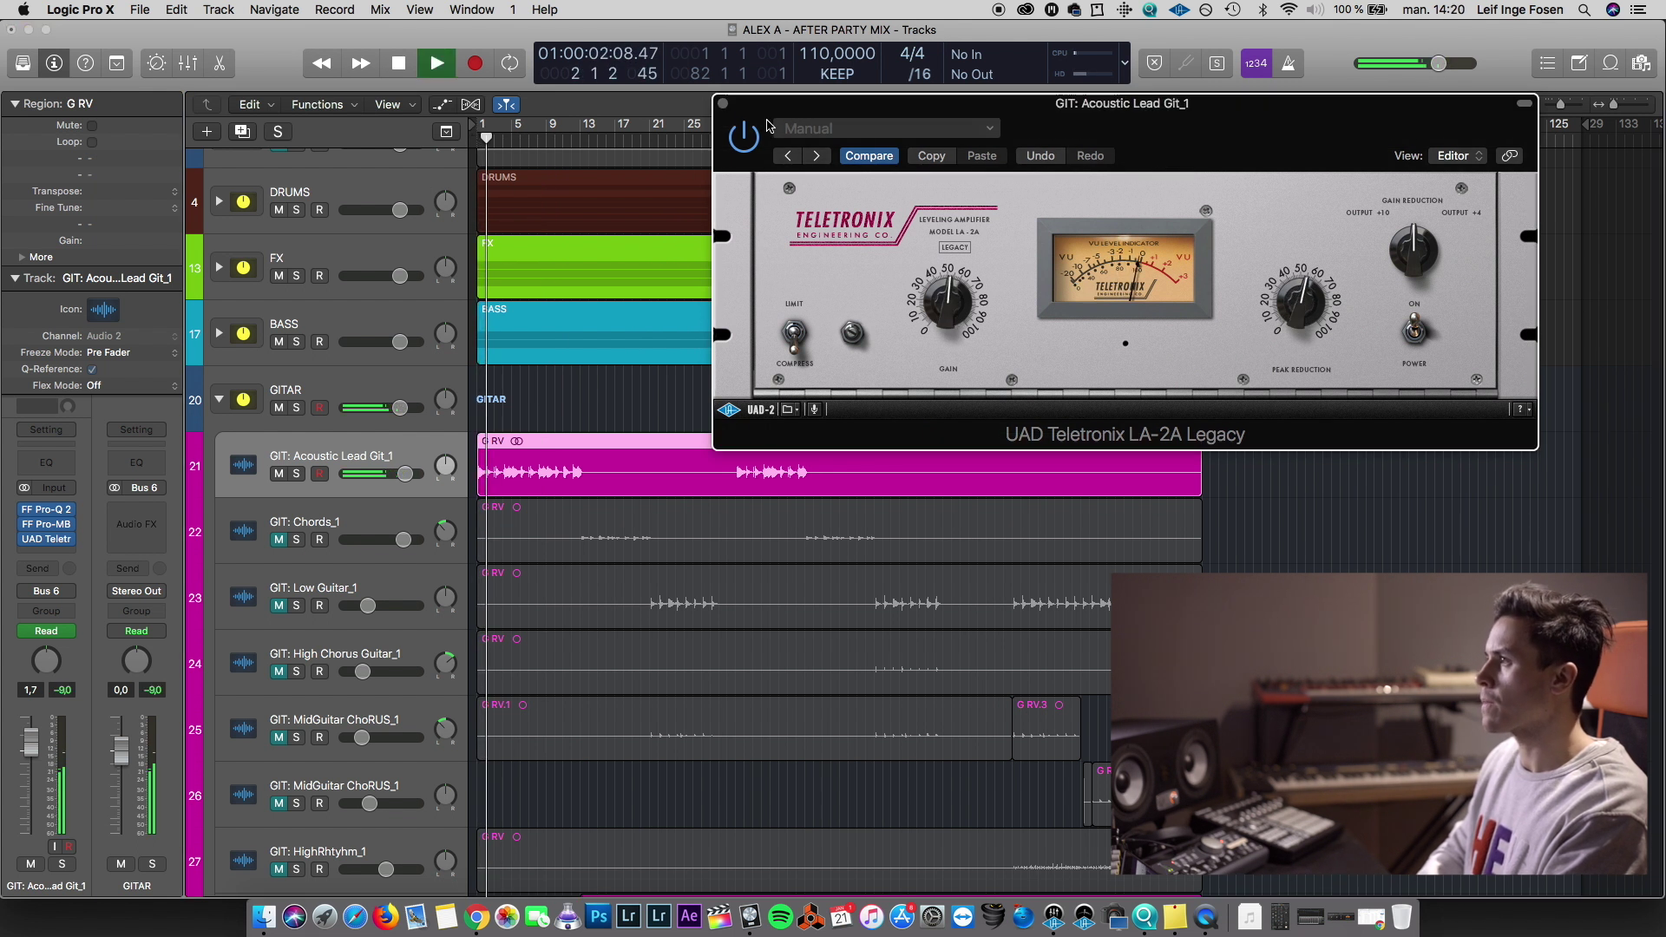
click(721, 103)
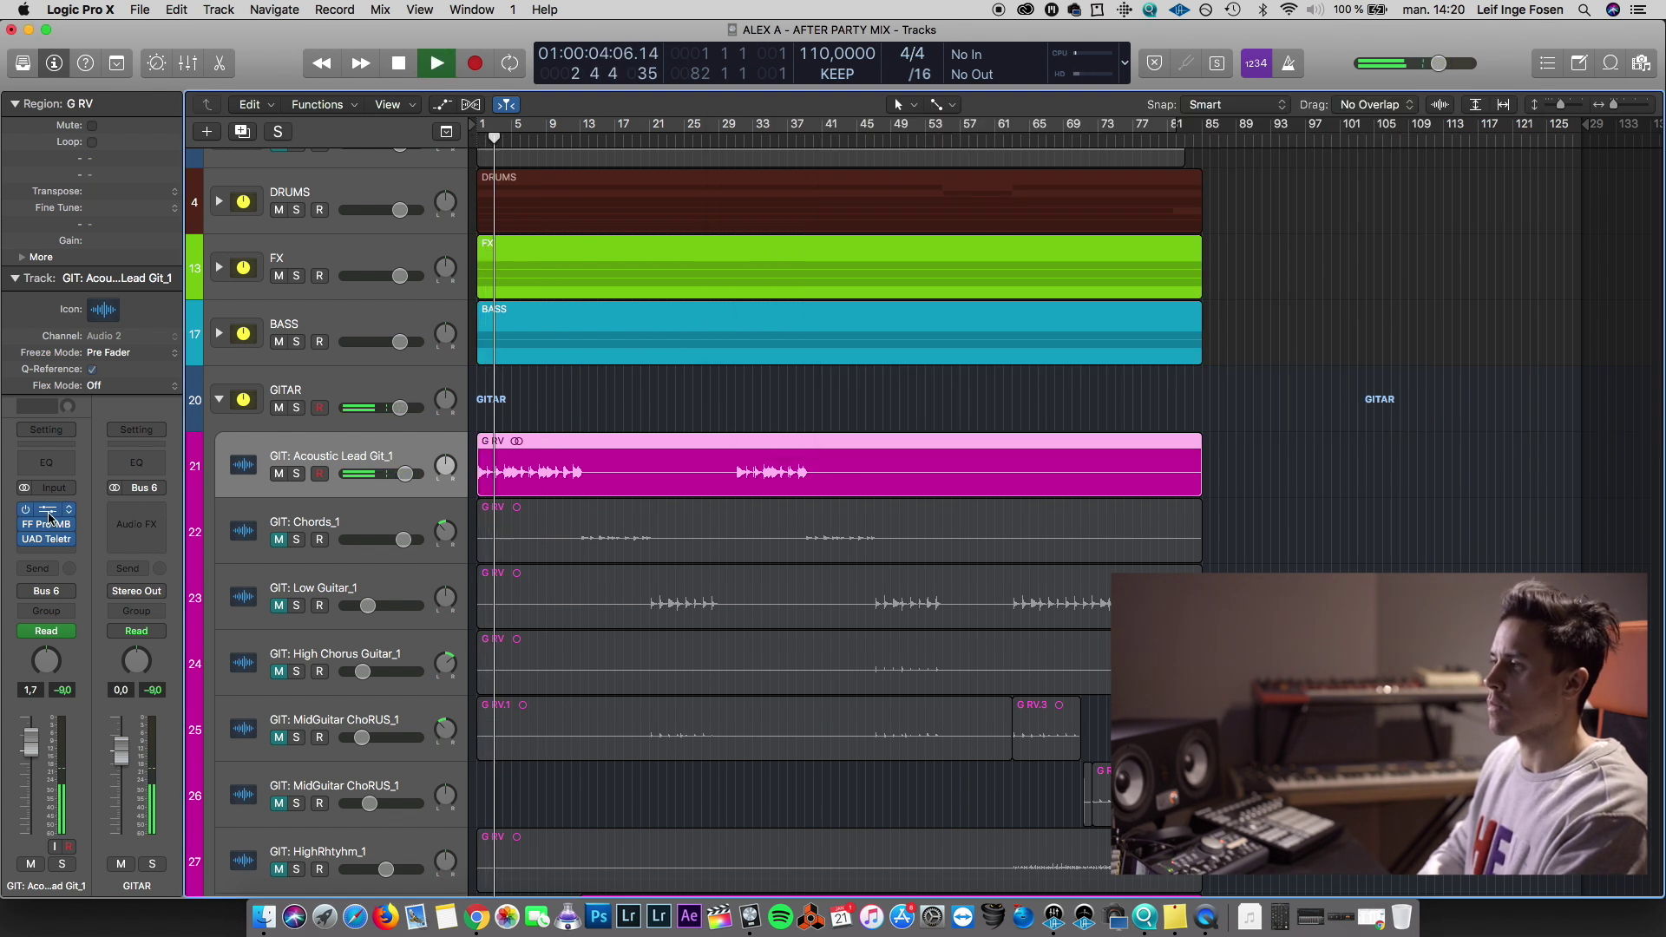
Reopen the acoustic lead's Pro-Q 2, raise the low cut further and move the lowest bell cut to about 168 Hz at -3.9 dB
click(47, 509)
drag(743, 307, 803, 276)
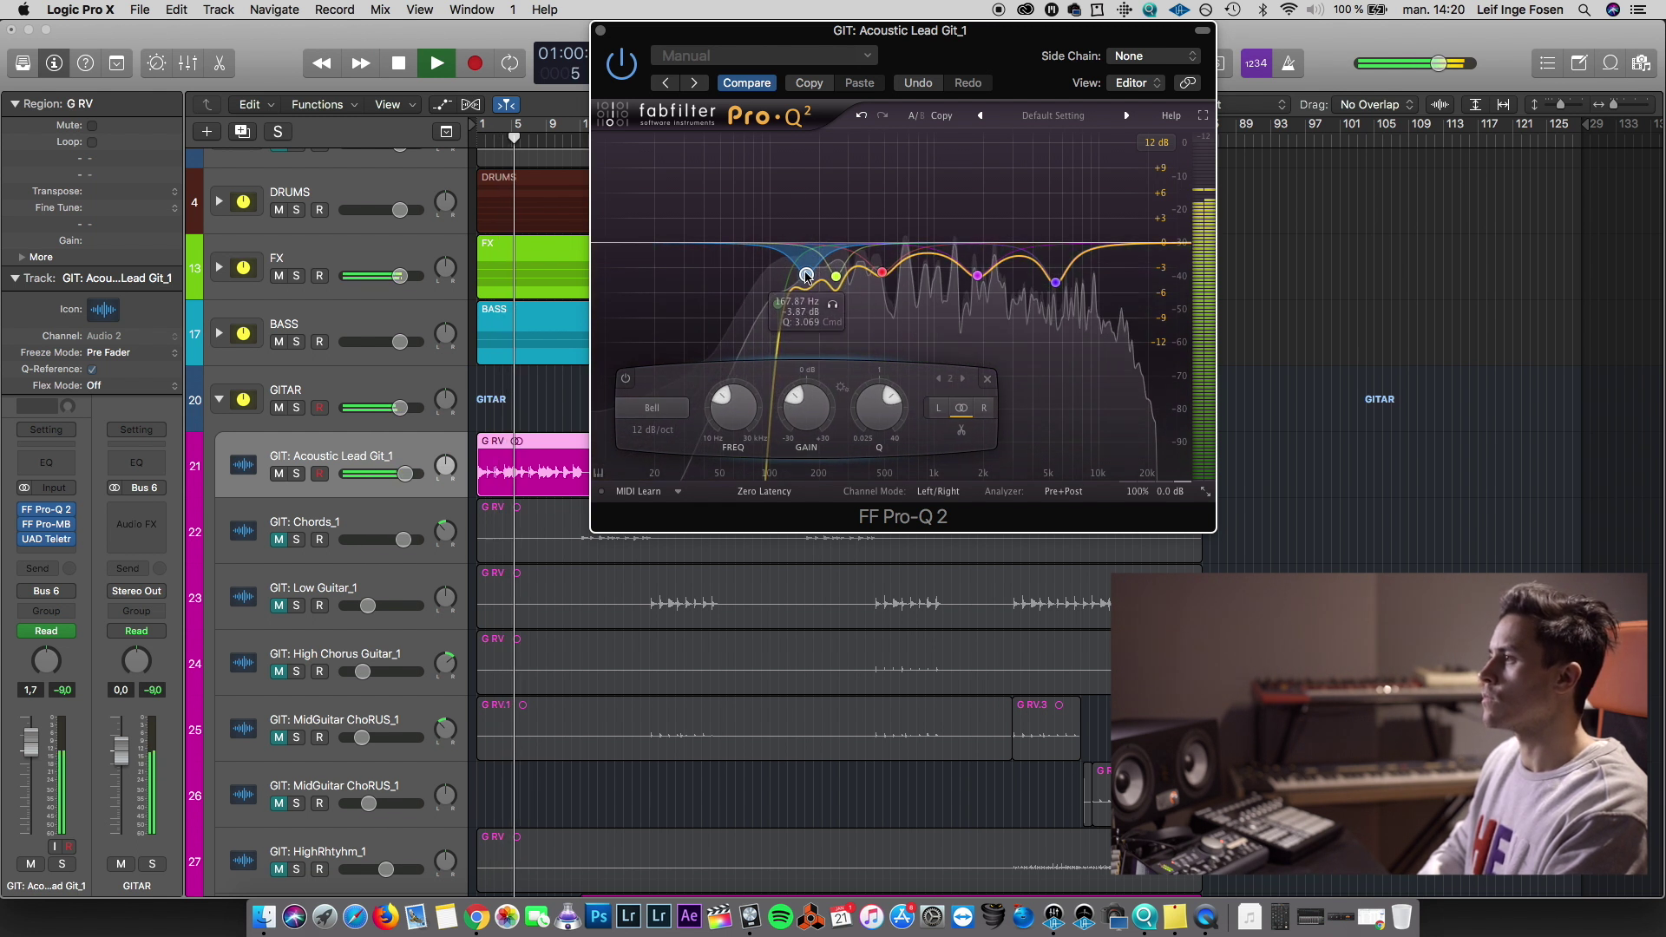
click(600, 32)
key(space)
Insert Plugin Alliance's bx_XL V2 limiter after the LA-2A on the acoustic lead guitar and close its window
click(46, 553)
mouse_move(159, 874)
mouse_move(292, 844)
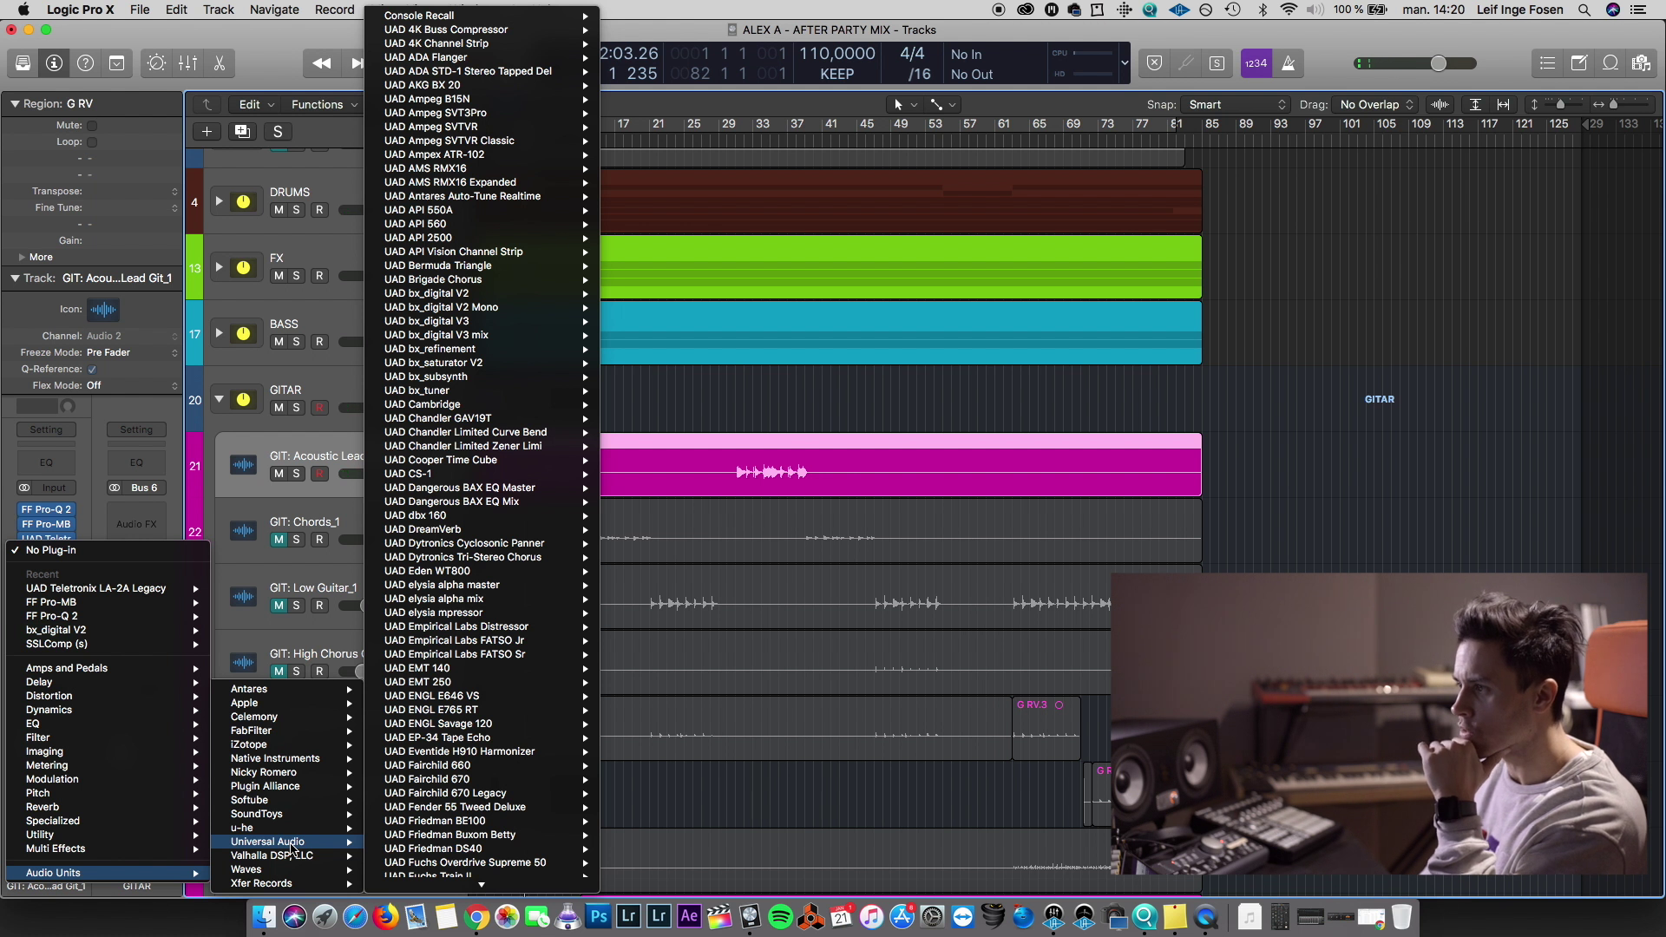
mouse_move(293, 789)
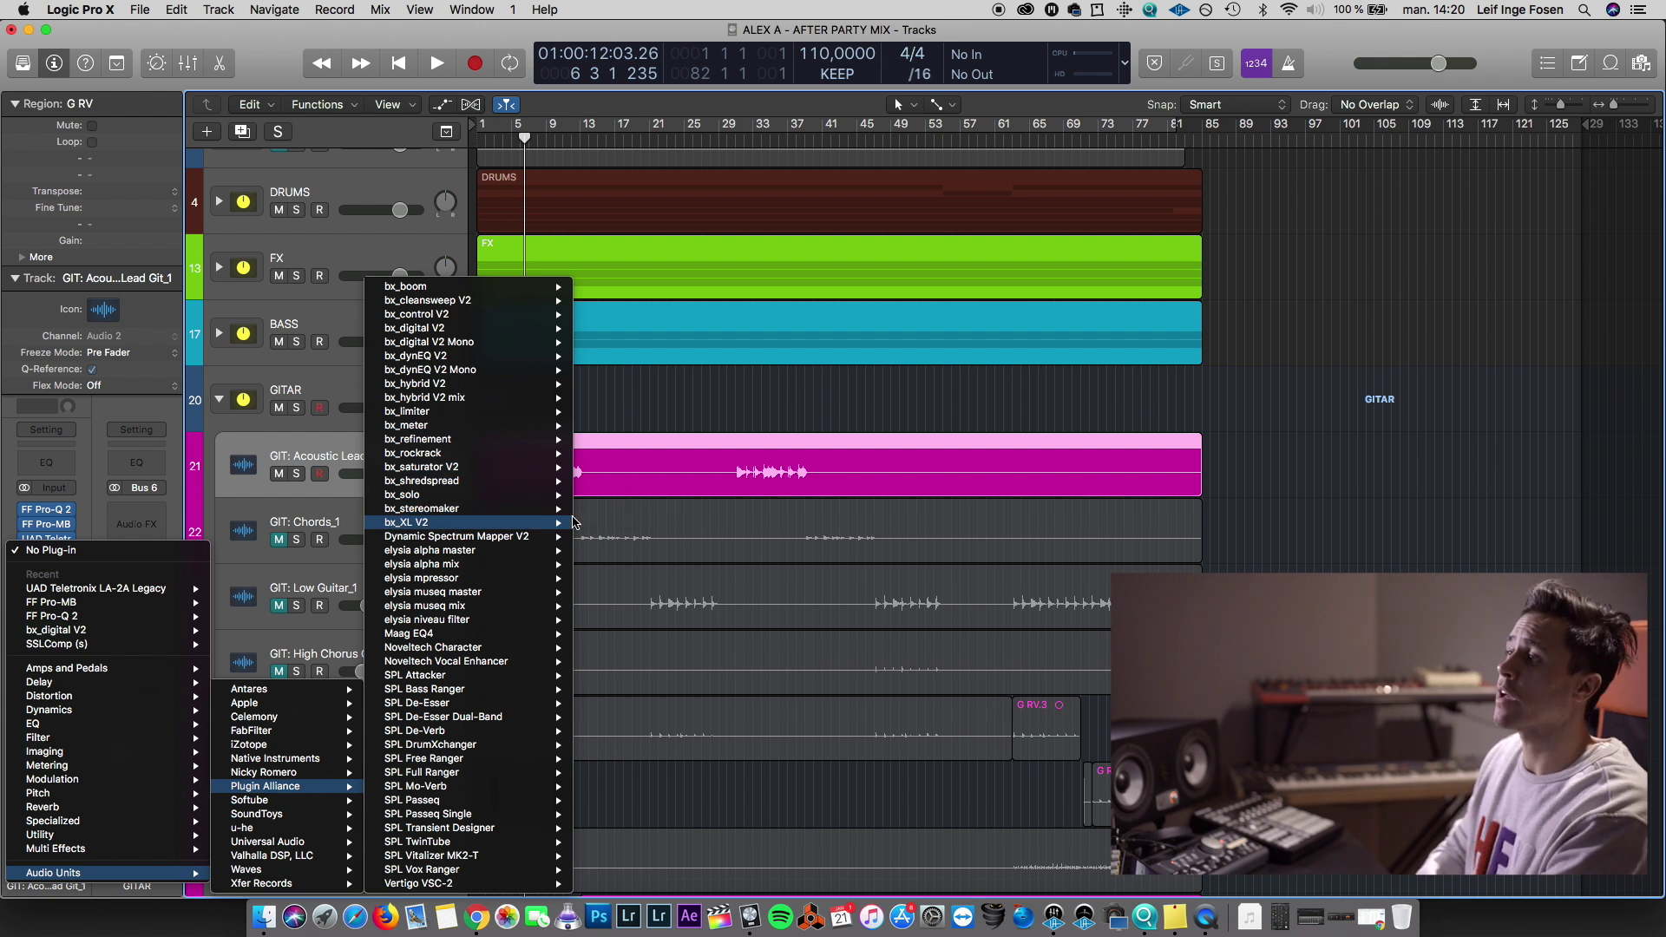
click(599, 521)
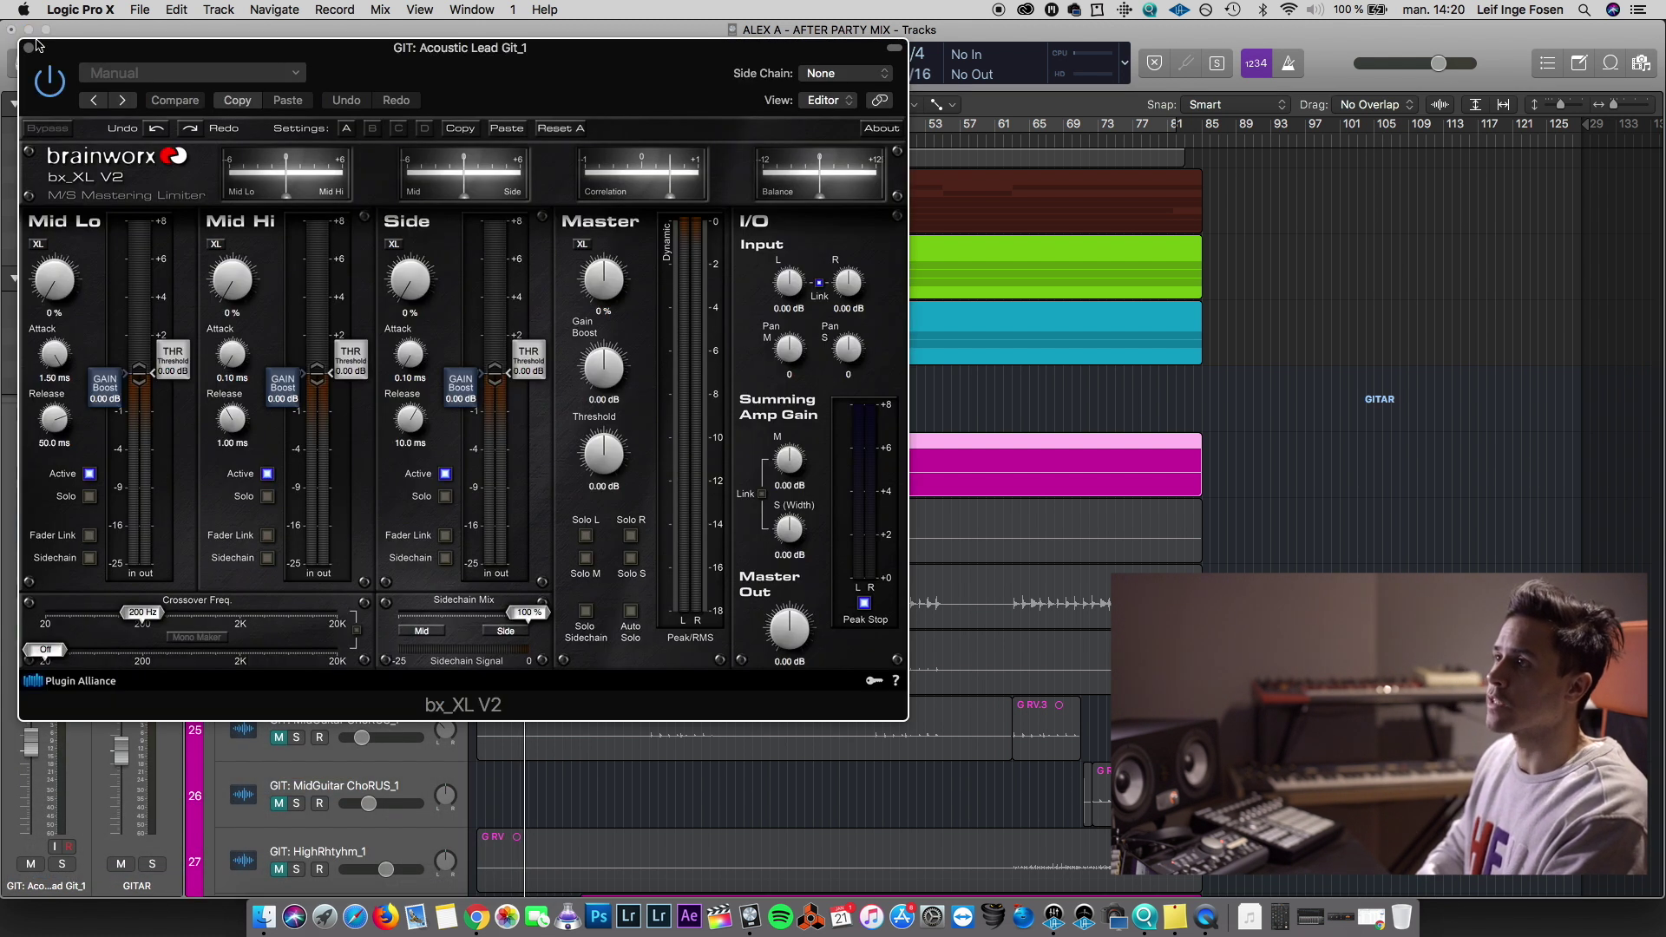
click(30, 47)
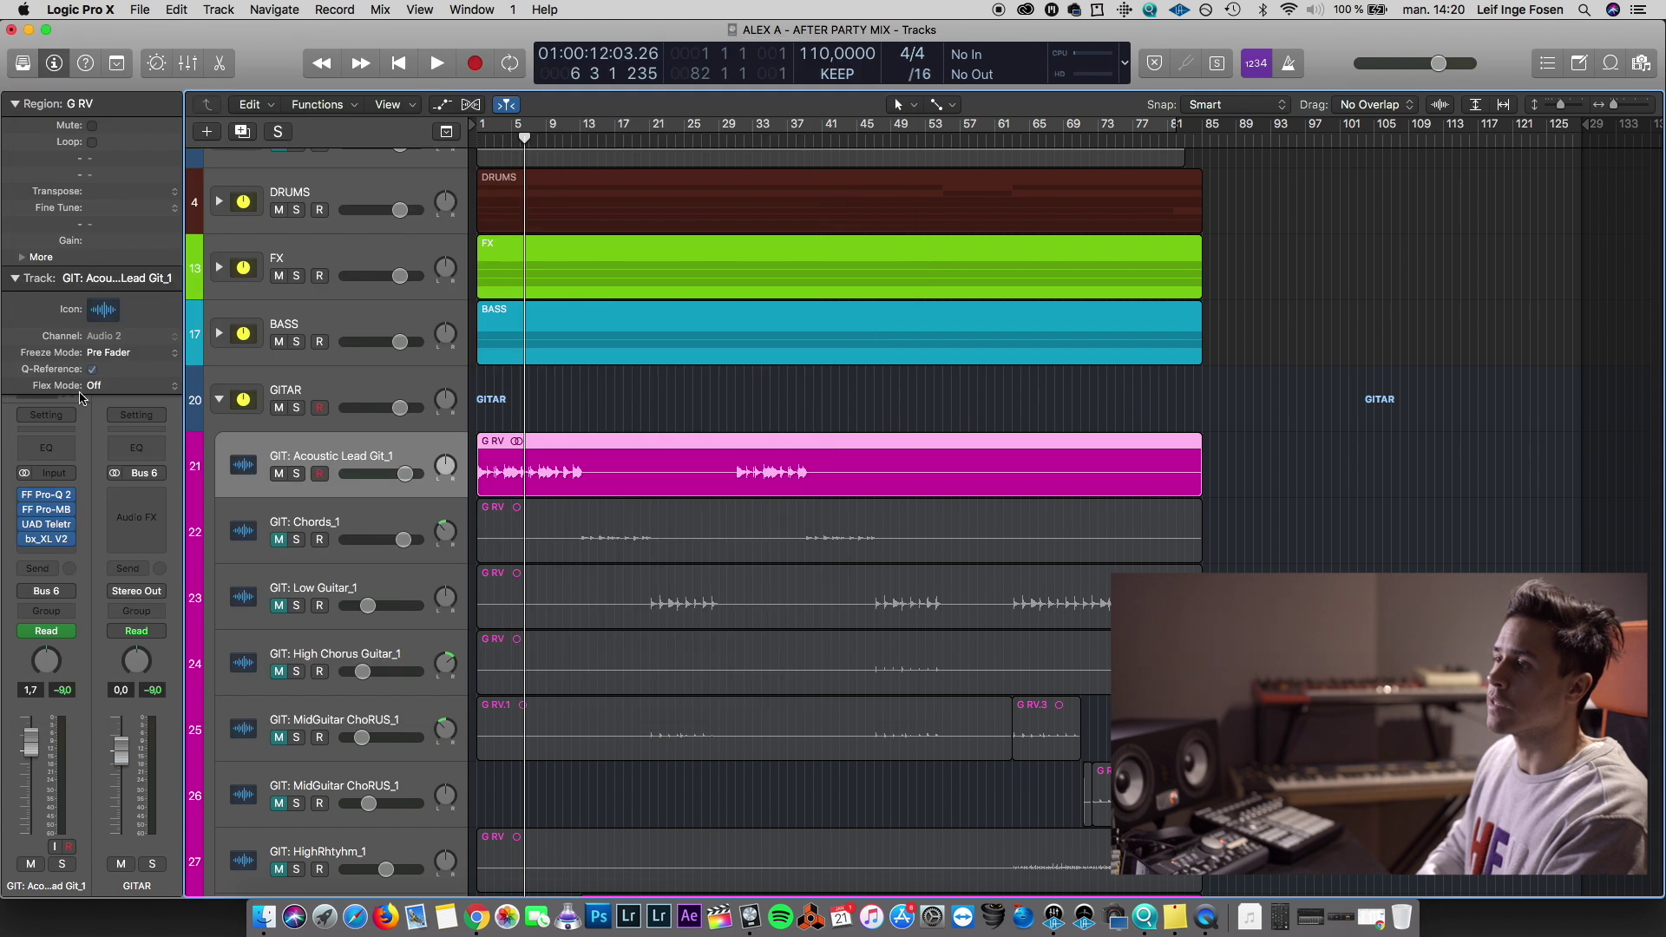
Replace bx_XL V2 with the stereo bx_stereomaker, audition it from the start of the song and hide its window
click(67, 544)
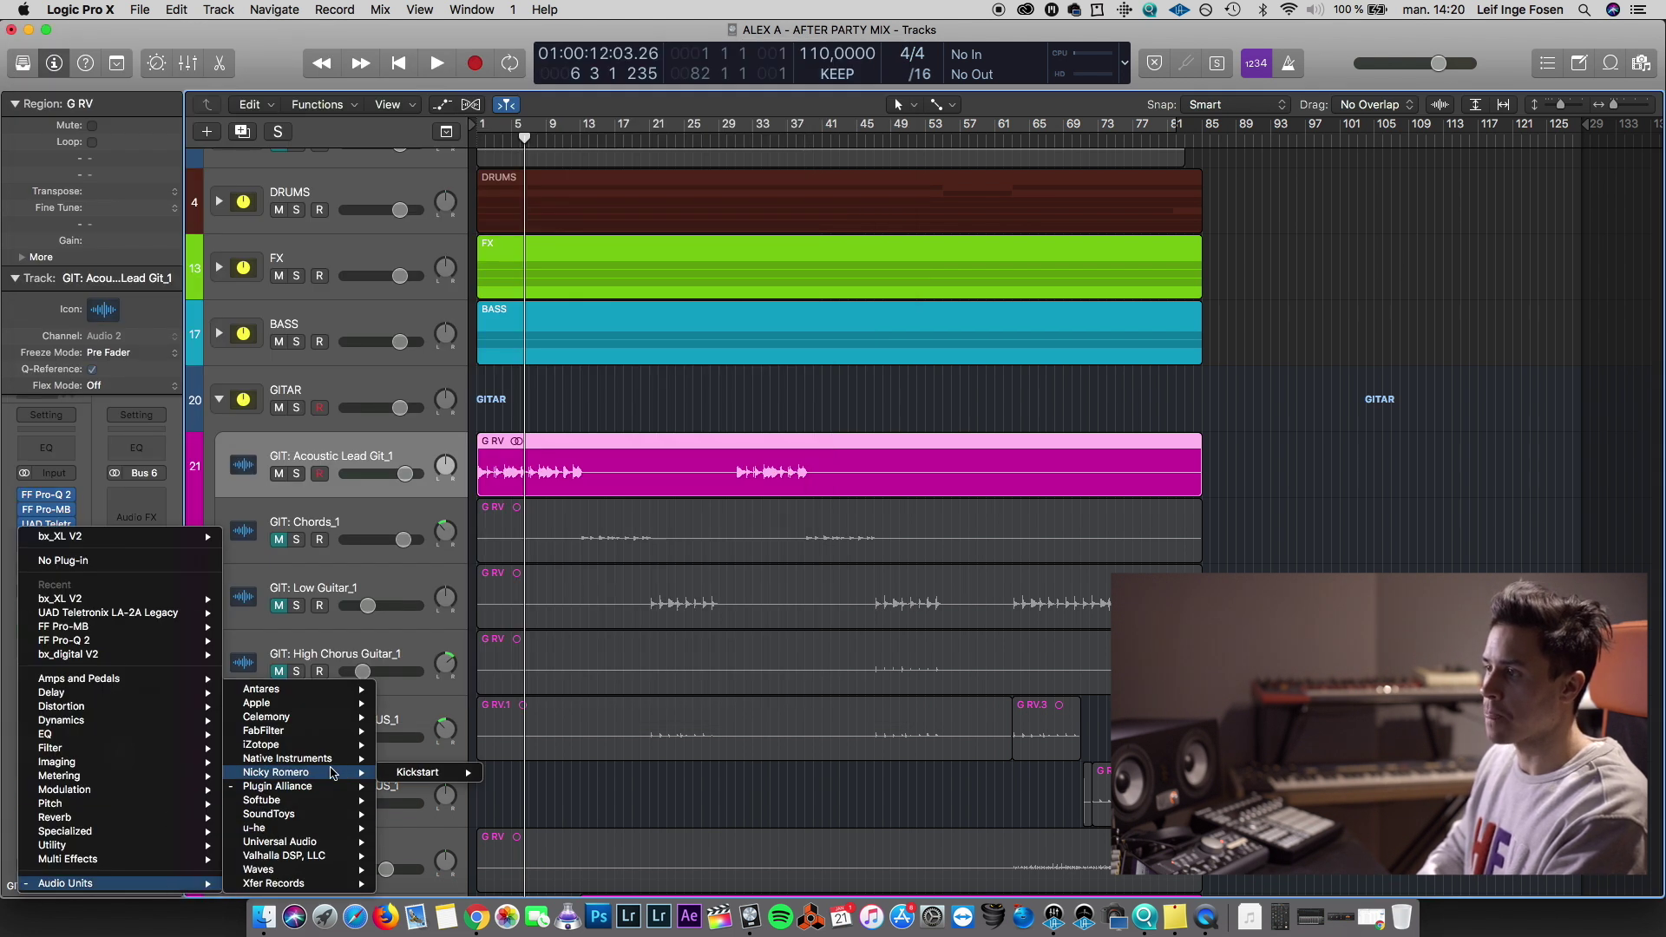
mouse_move(323, 788)
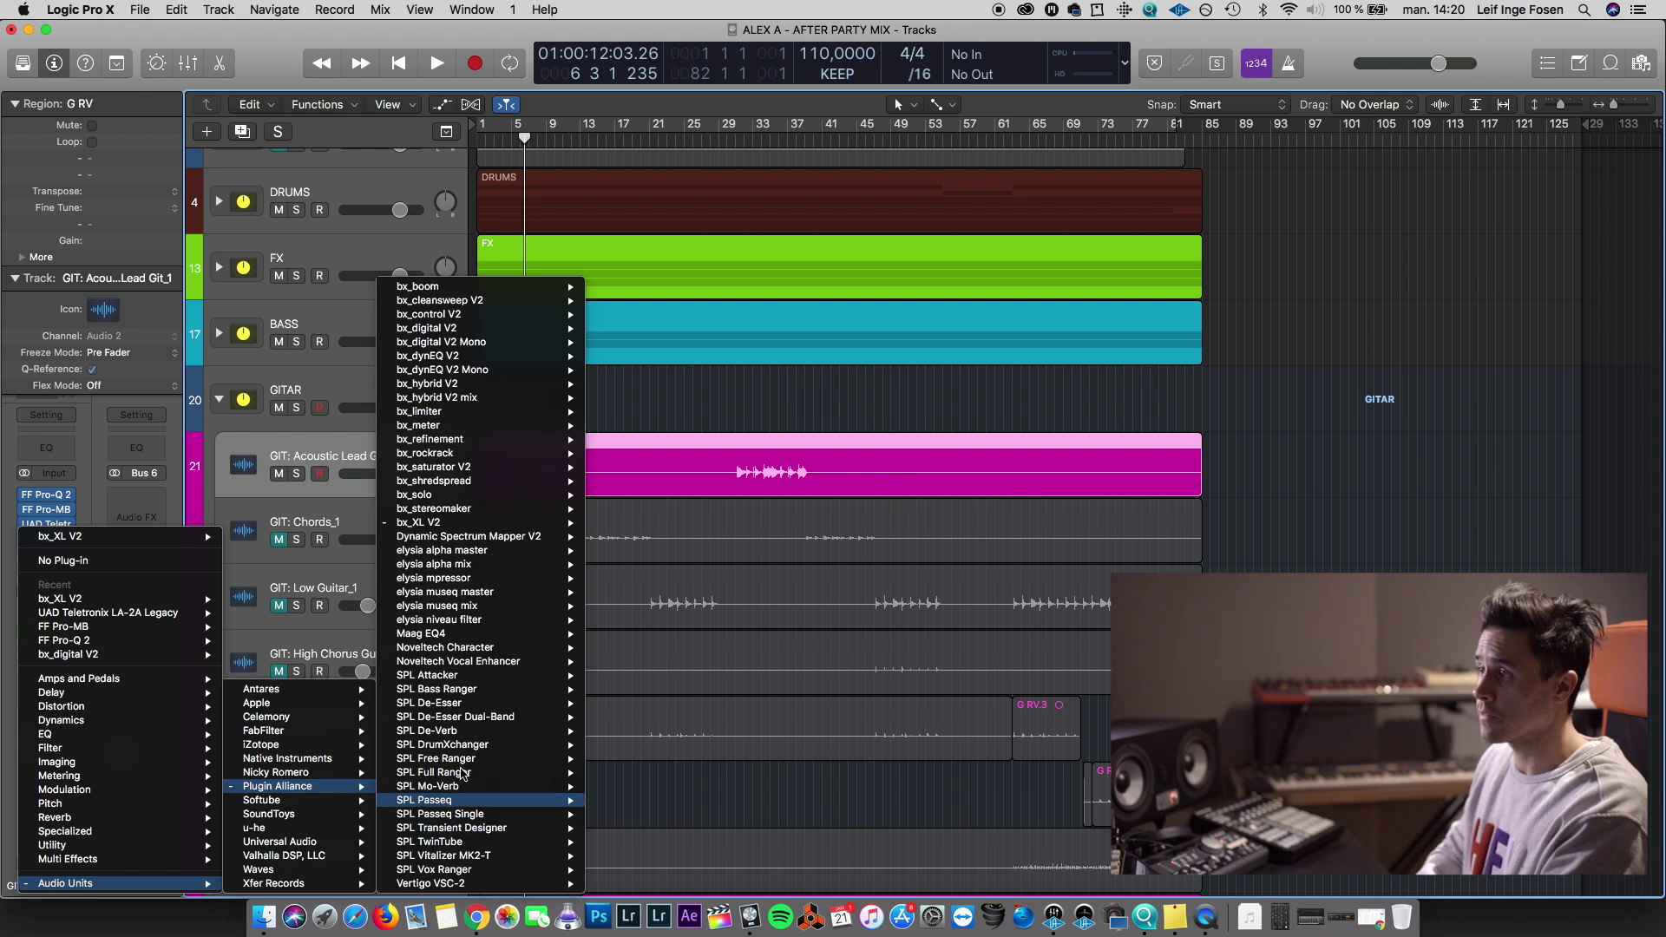
mouse_move(473, 662)
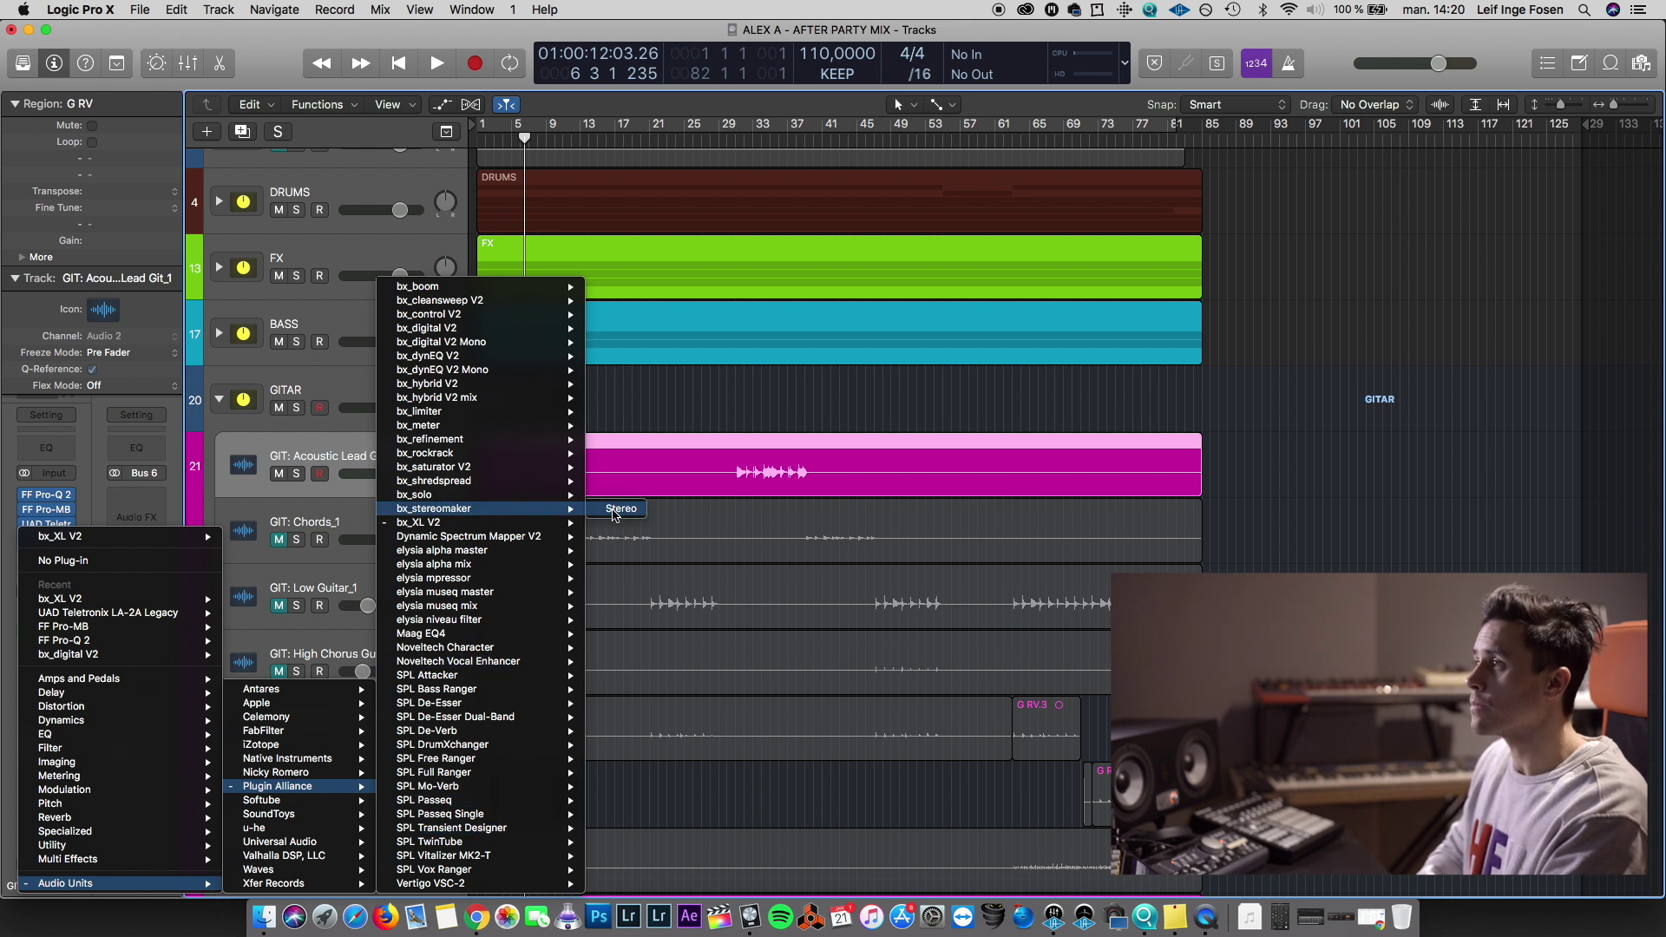
click(614, 512)
drag(406, 60, 937, 188)
key(Return)
key(space)
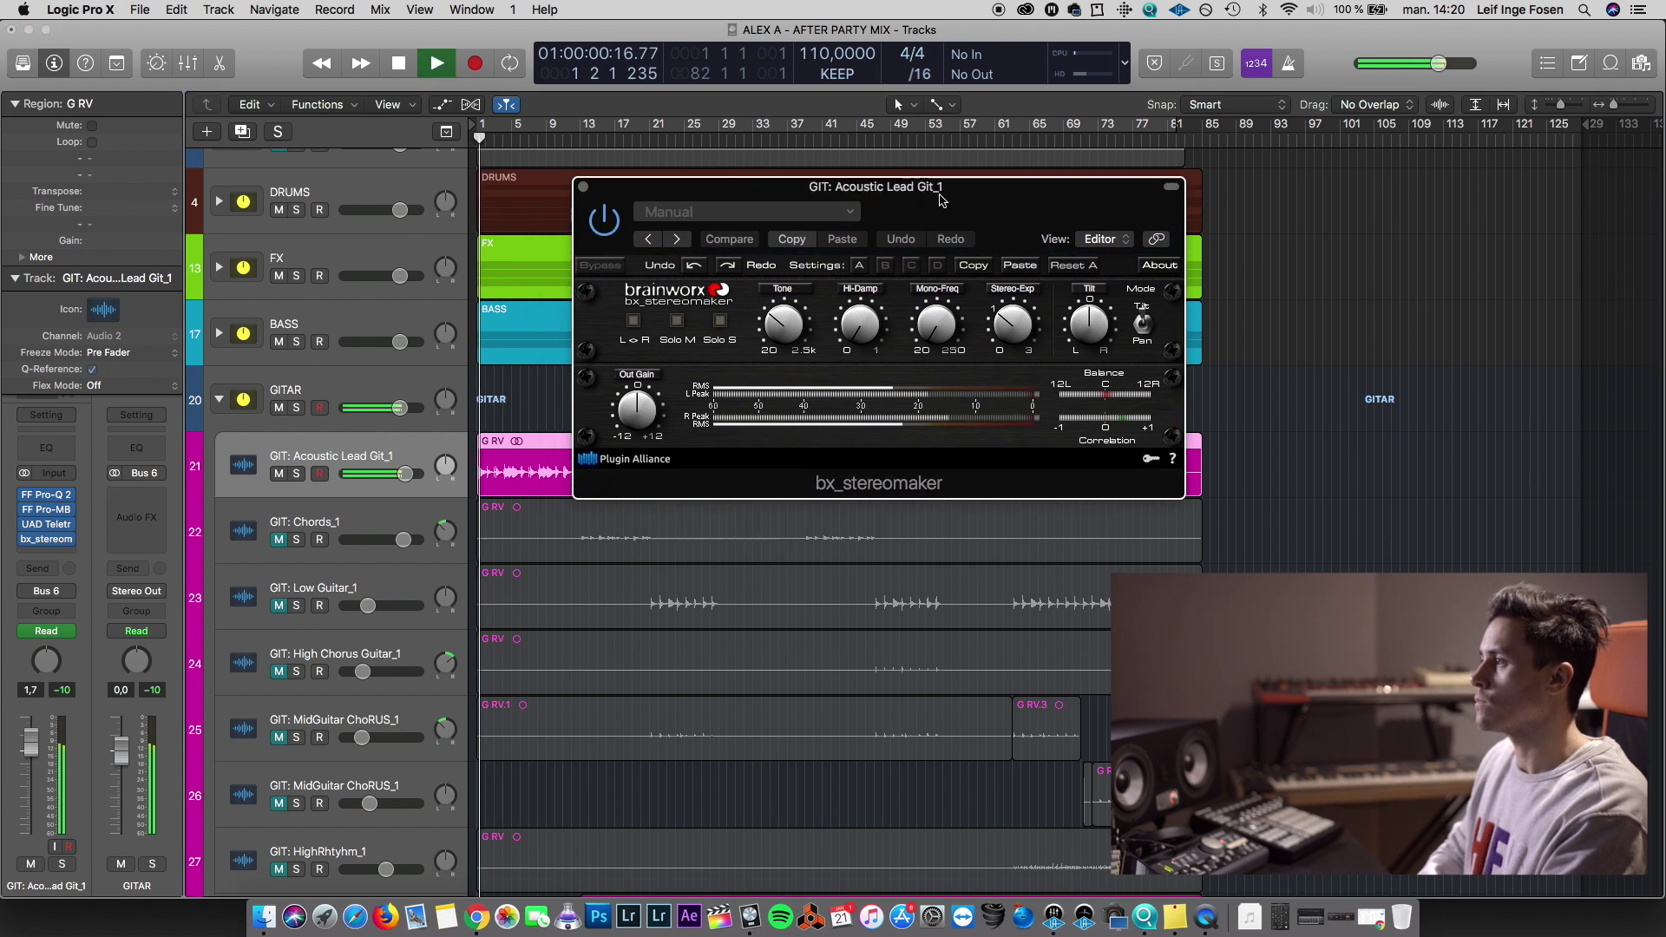
click(727, 238)
key(v)
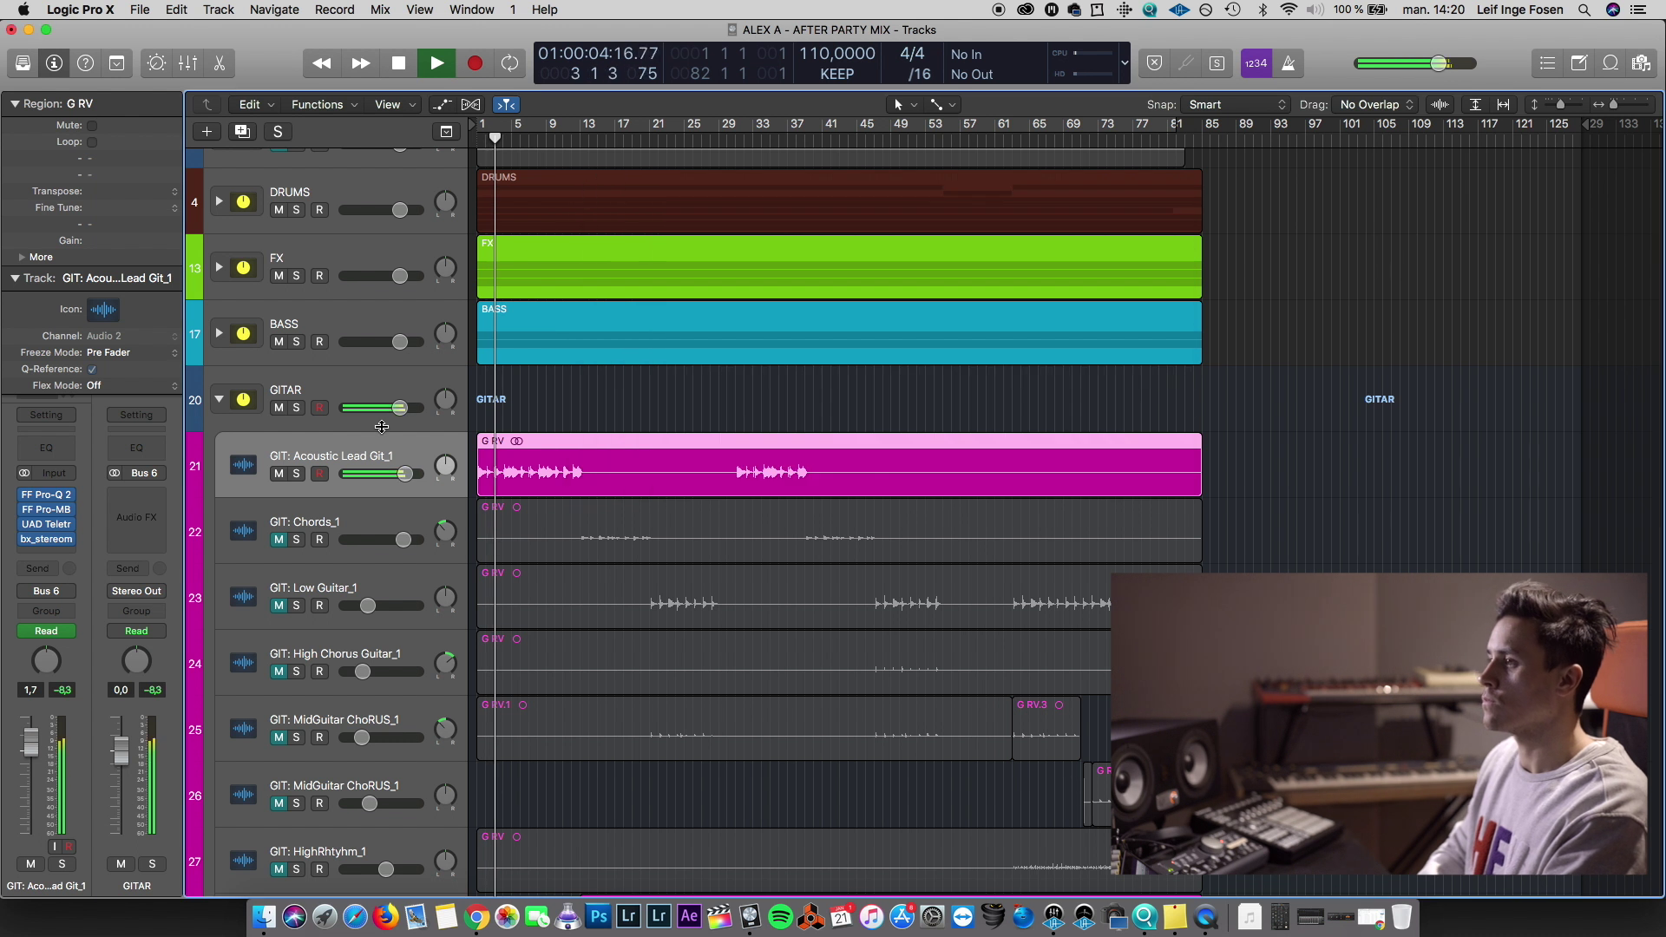
Lower the acoustic lead guitar's volume to -1.0 dB during playback and stop the song
click(48, 553)
mouse_move(87, 629)
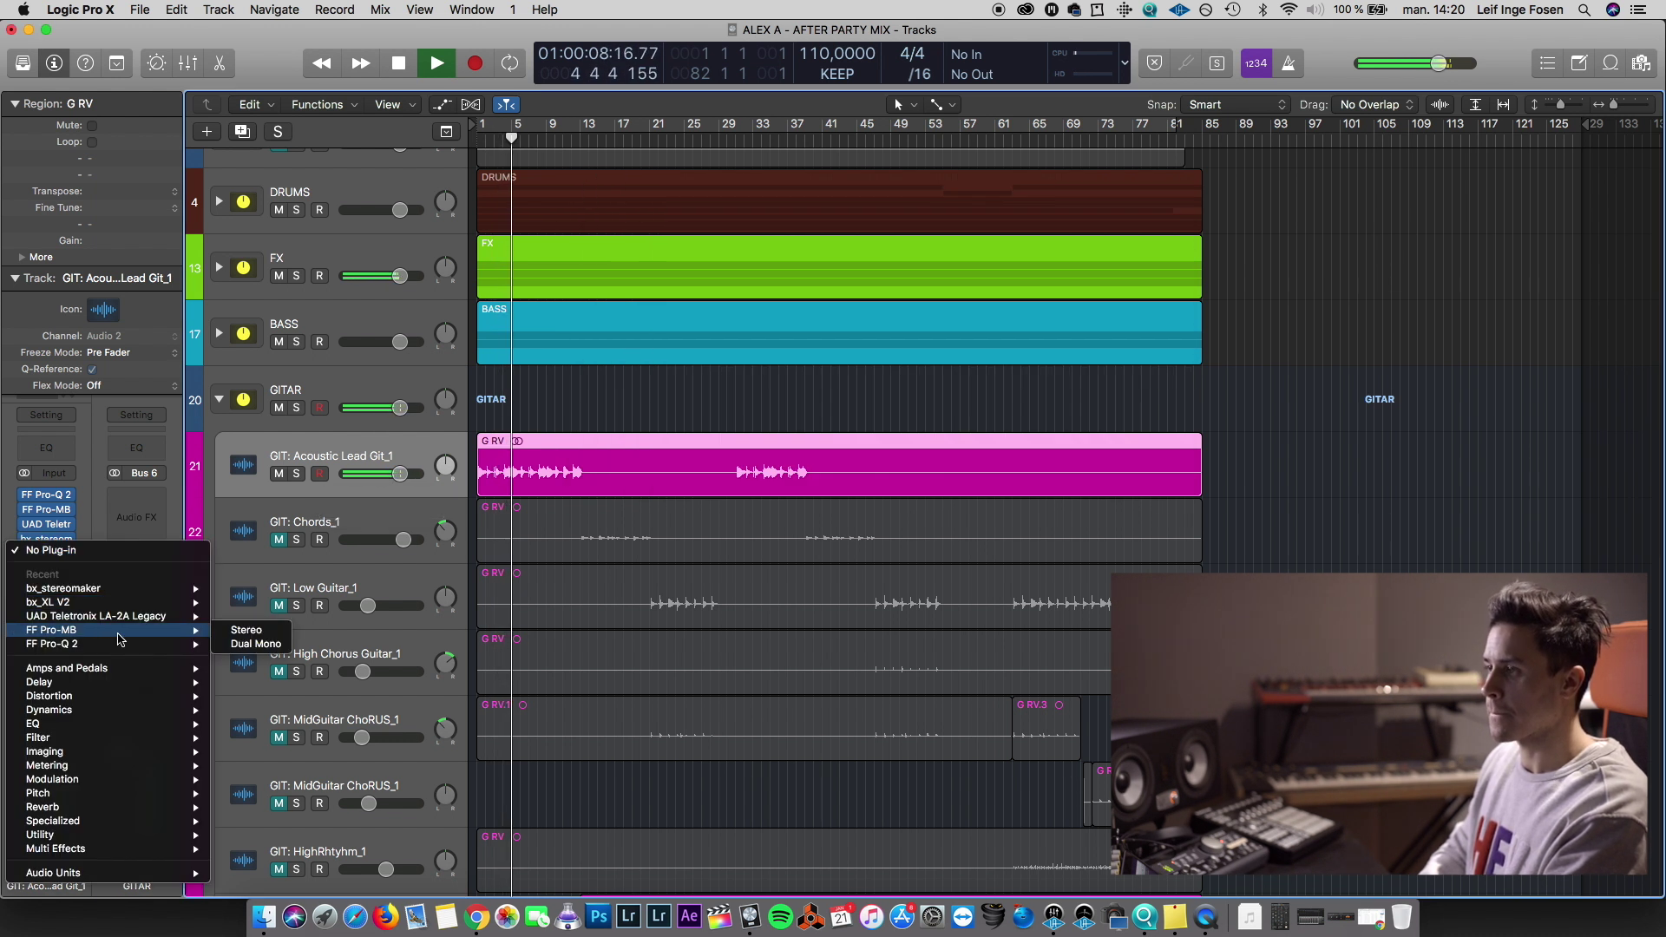
click(398, 474)
drag(398, 473, 393, 472)
key(space)
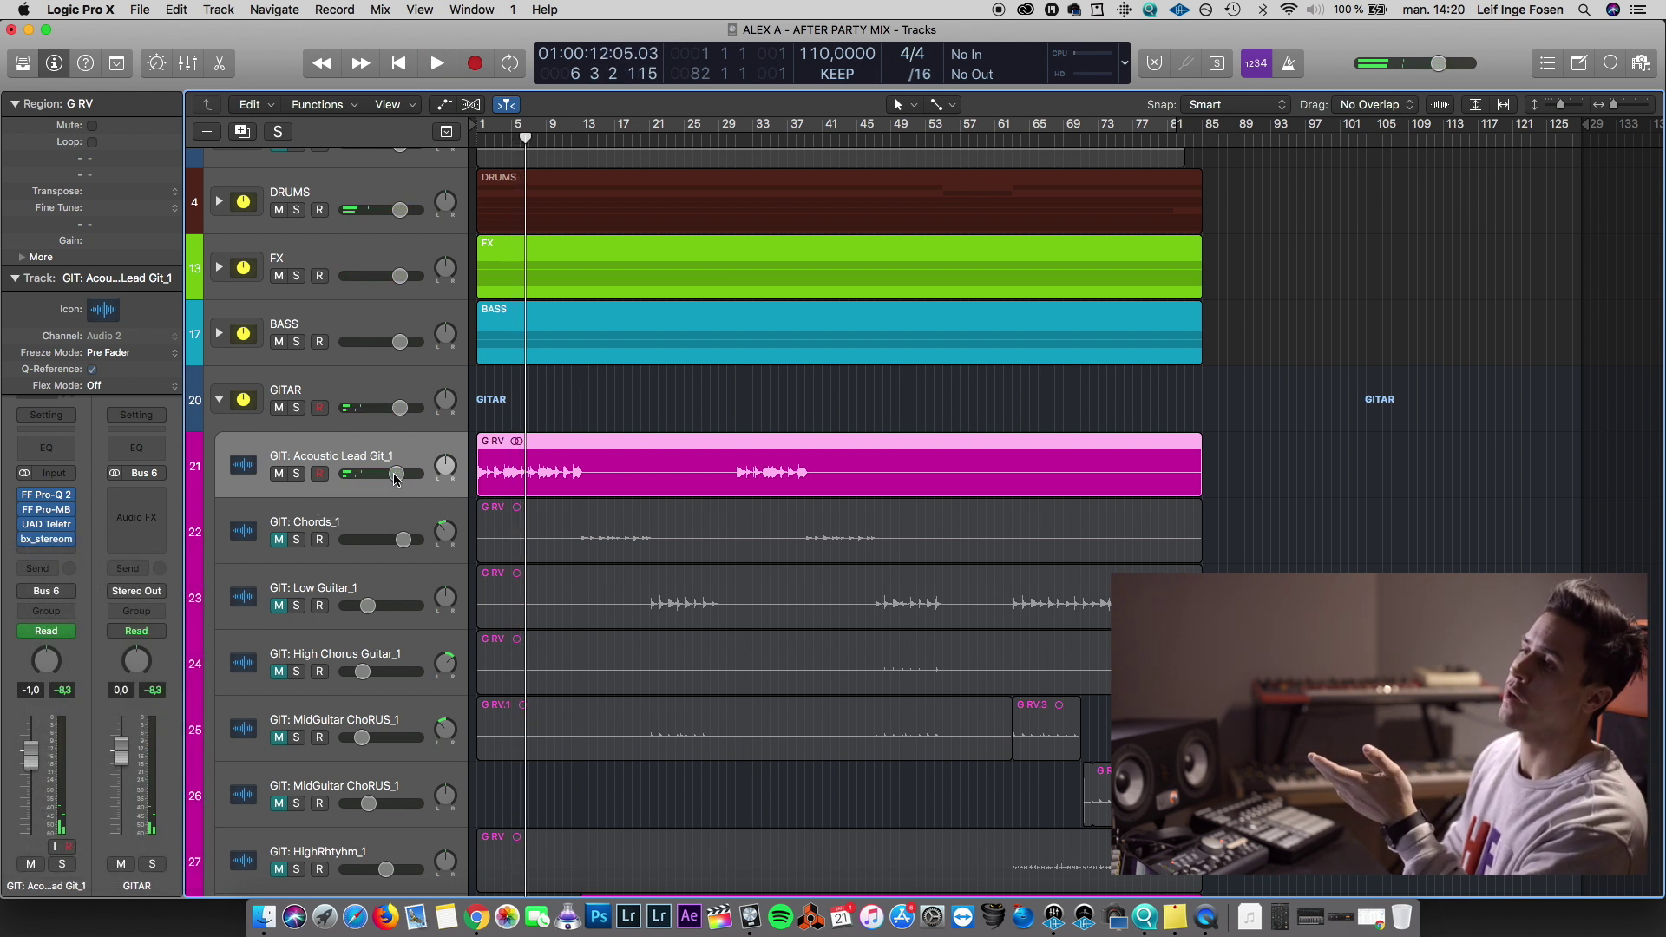
Add a send from the acoustic lead guitar to Bus 7 (LONG RV), raise its level and audition the reverb
click(323, 383)
click(286, 468)
mouse_move(52, 503)
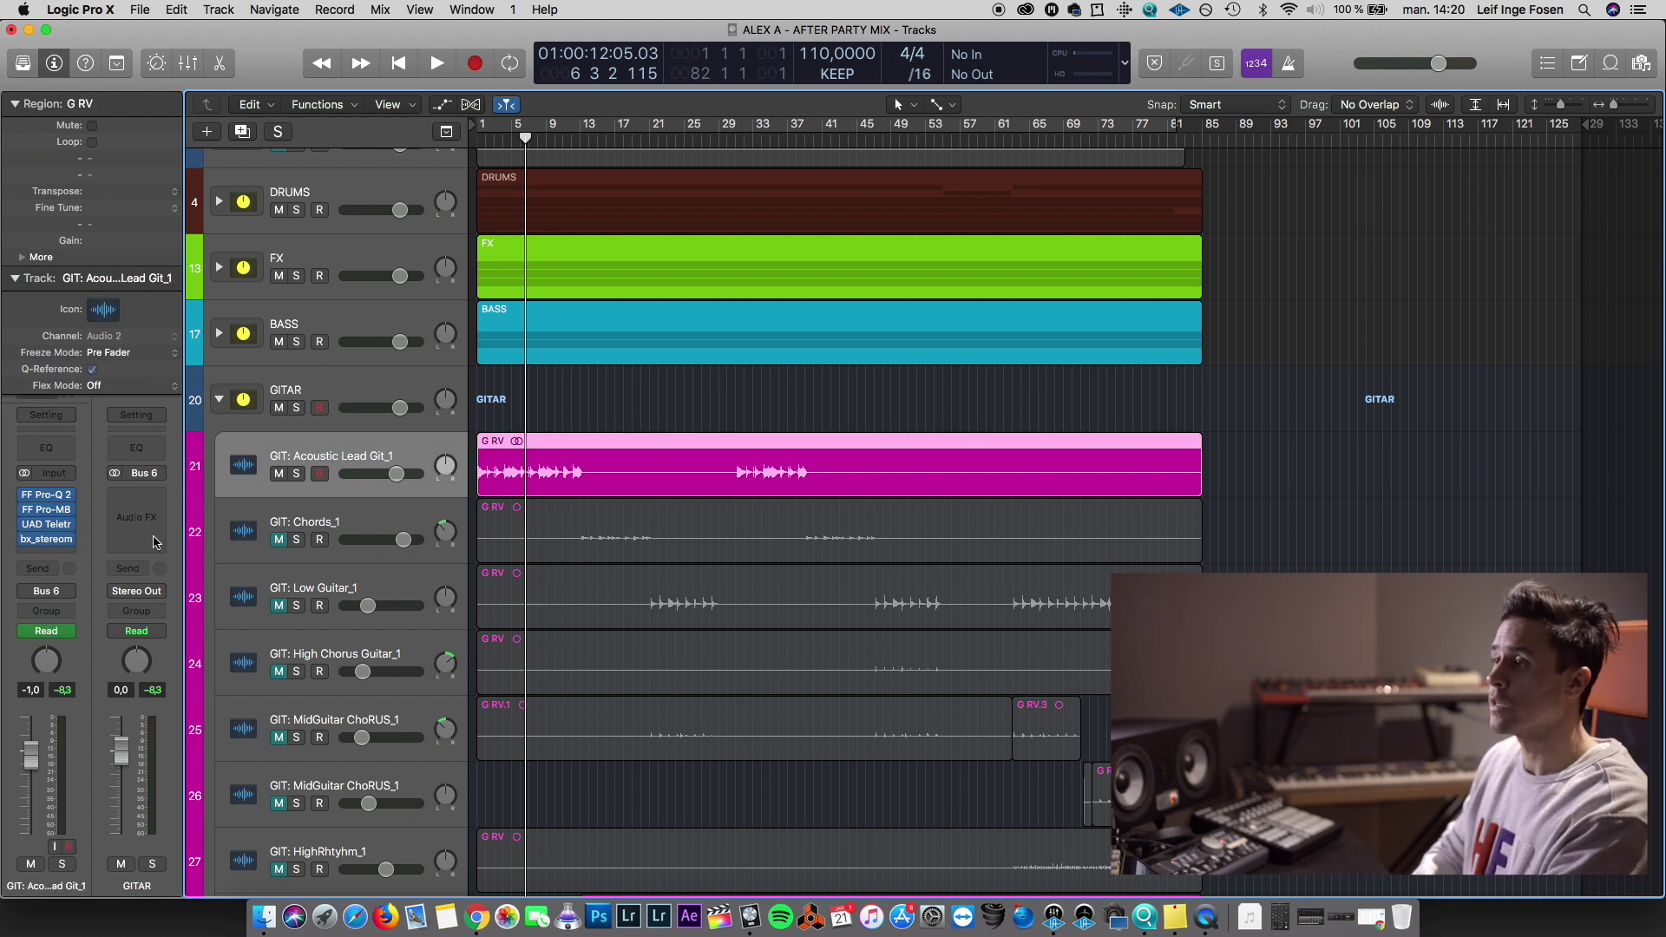
click(37, 569)
mouse_move(60, 640)
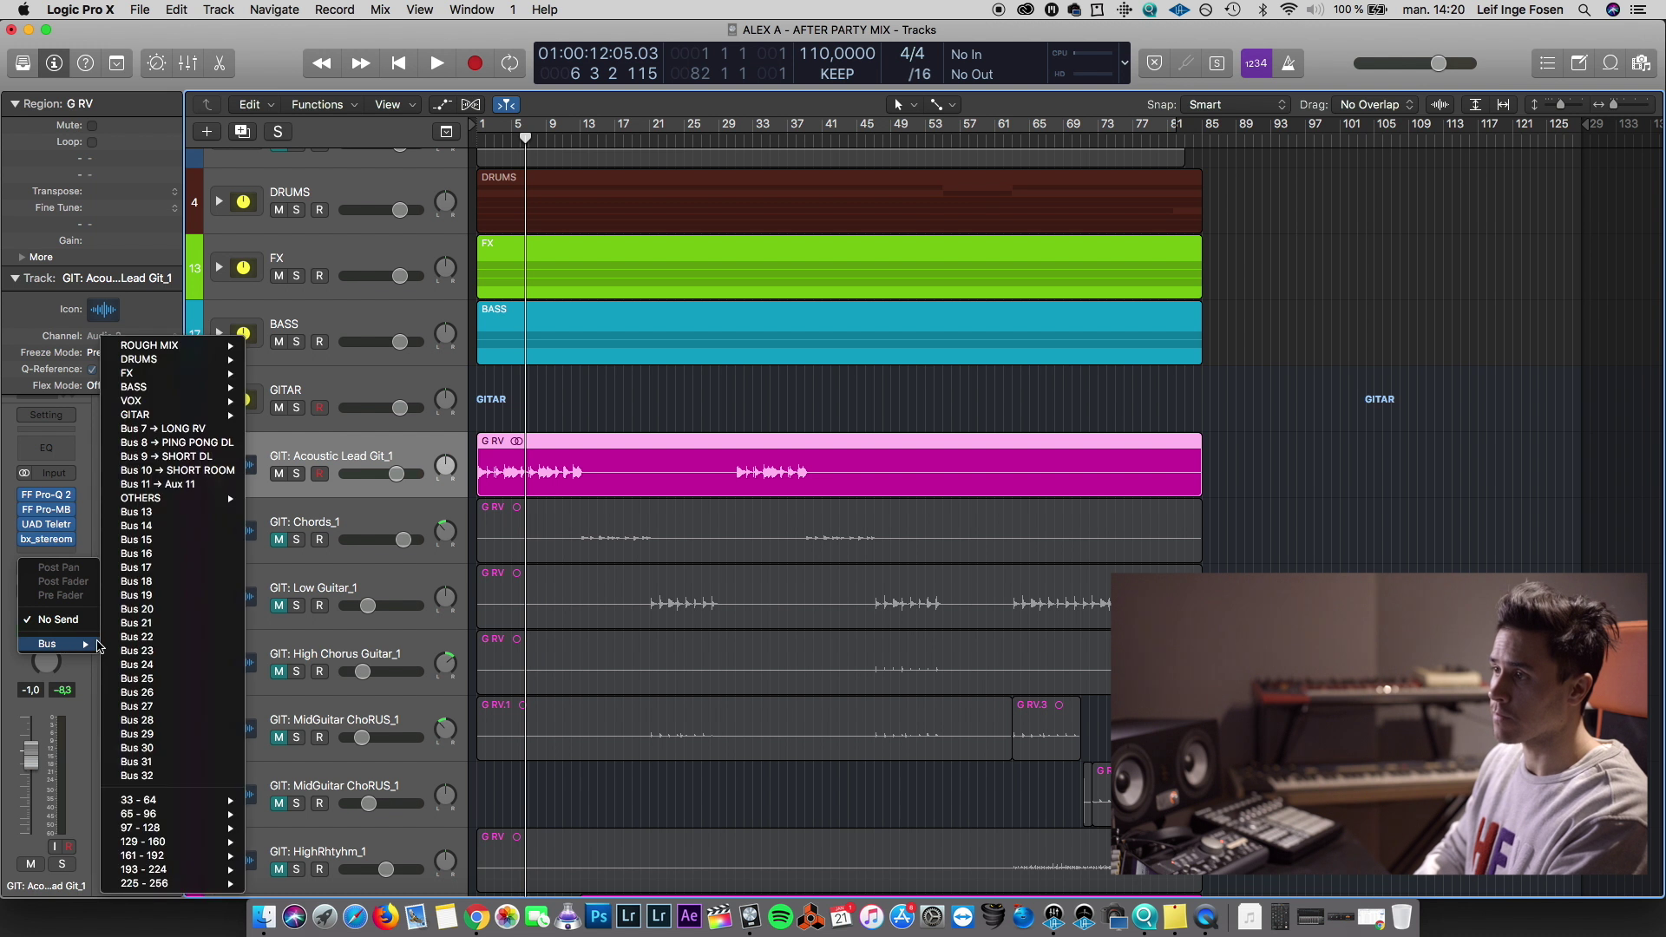
click(139, 435)
key(Return)
drag(68, 560, 69, 558)
key(space)
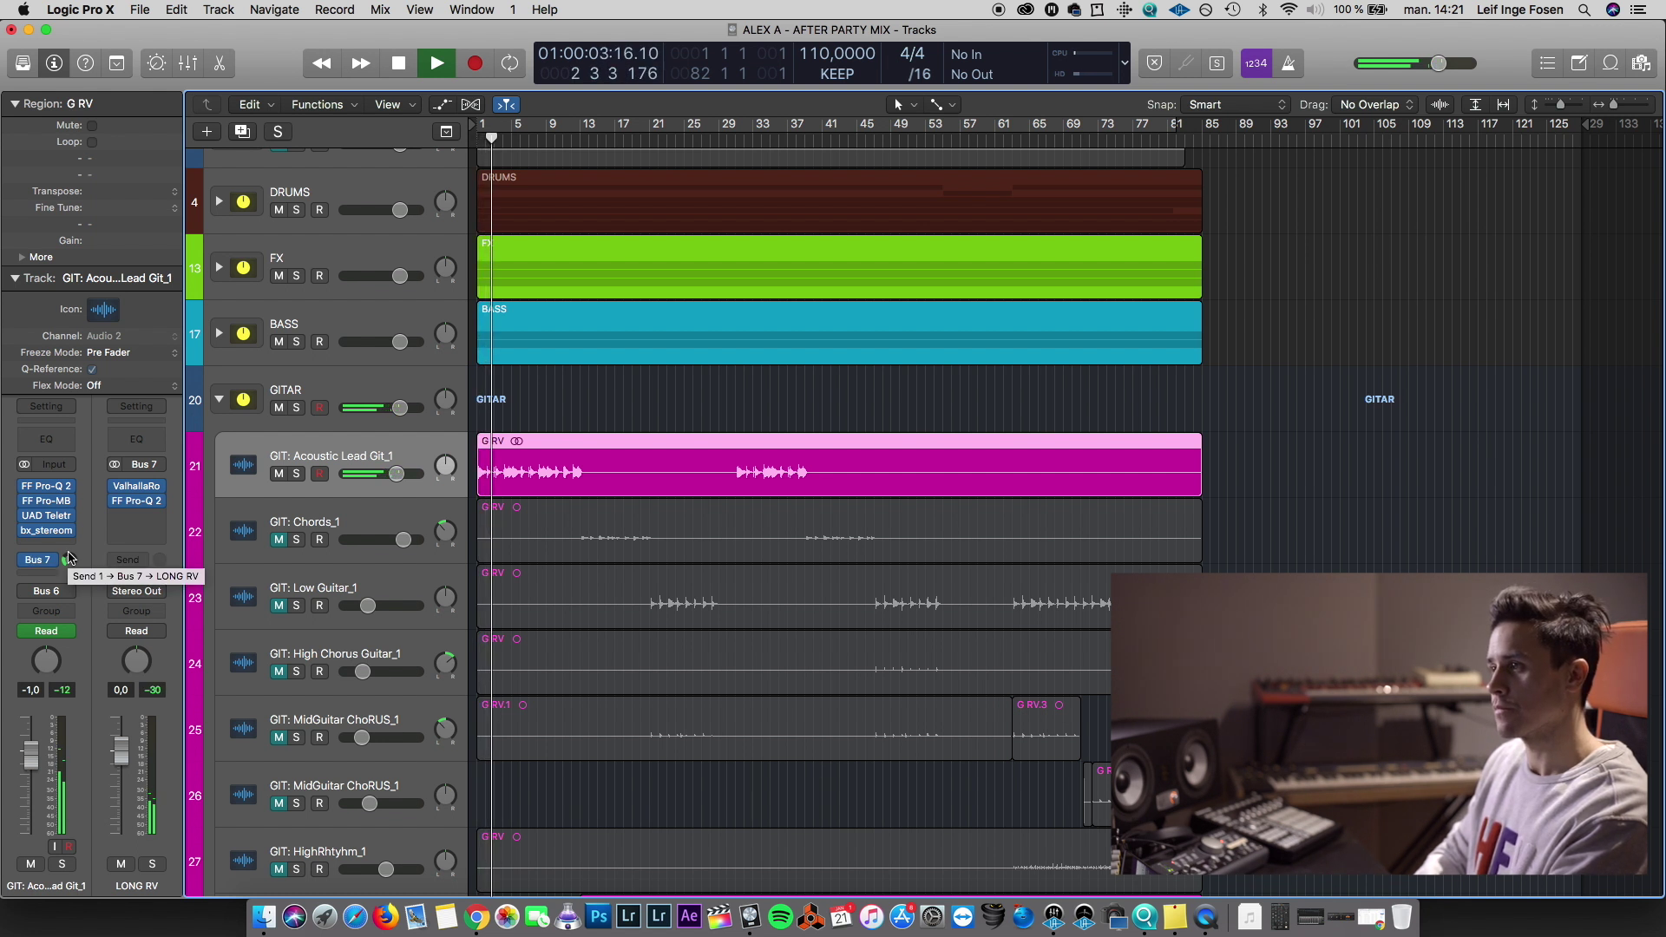
key(space)
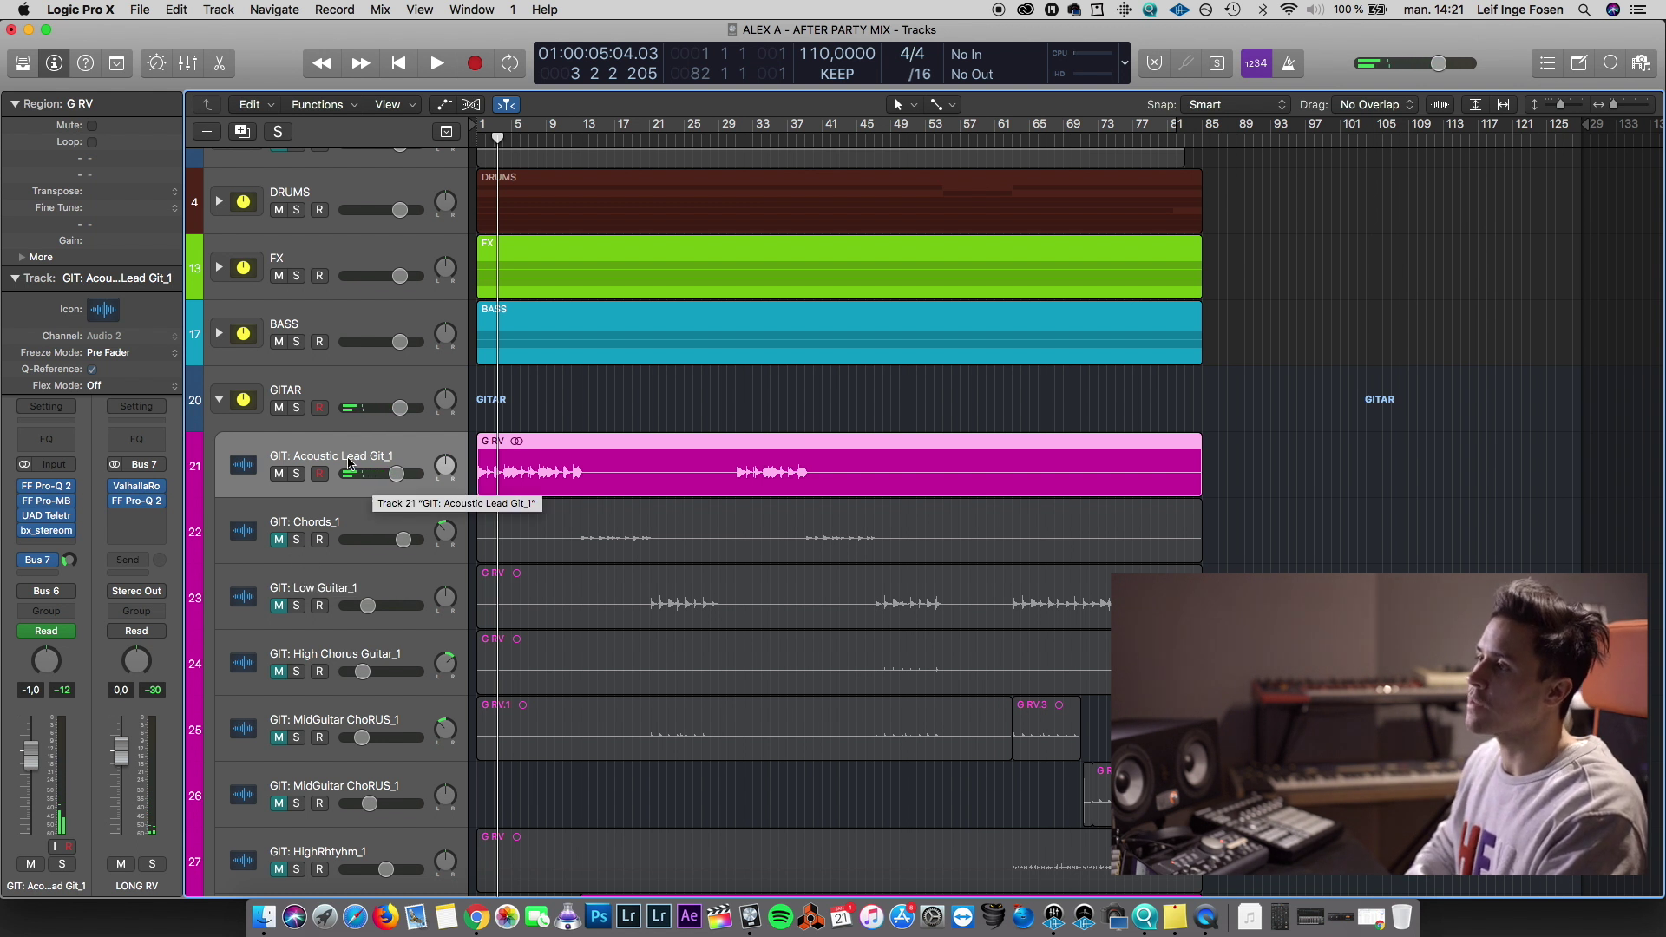
Unmute the Chords_1 guitar and audition it around bar 13, first soloed and again within the full mix
click(313, 529)
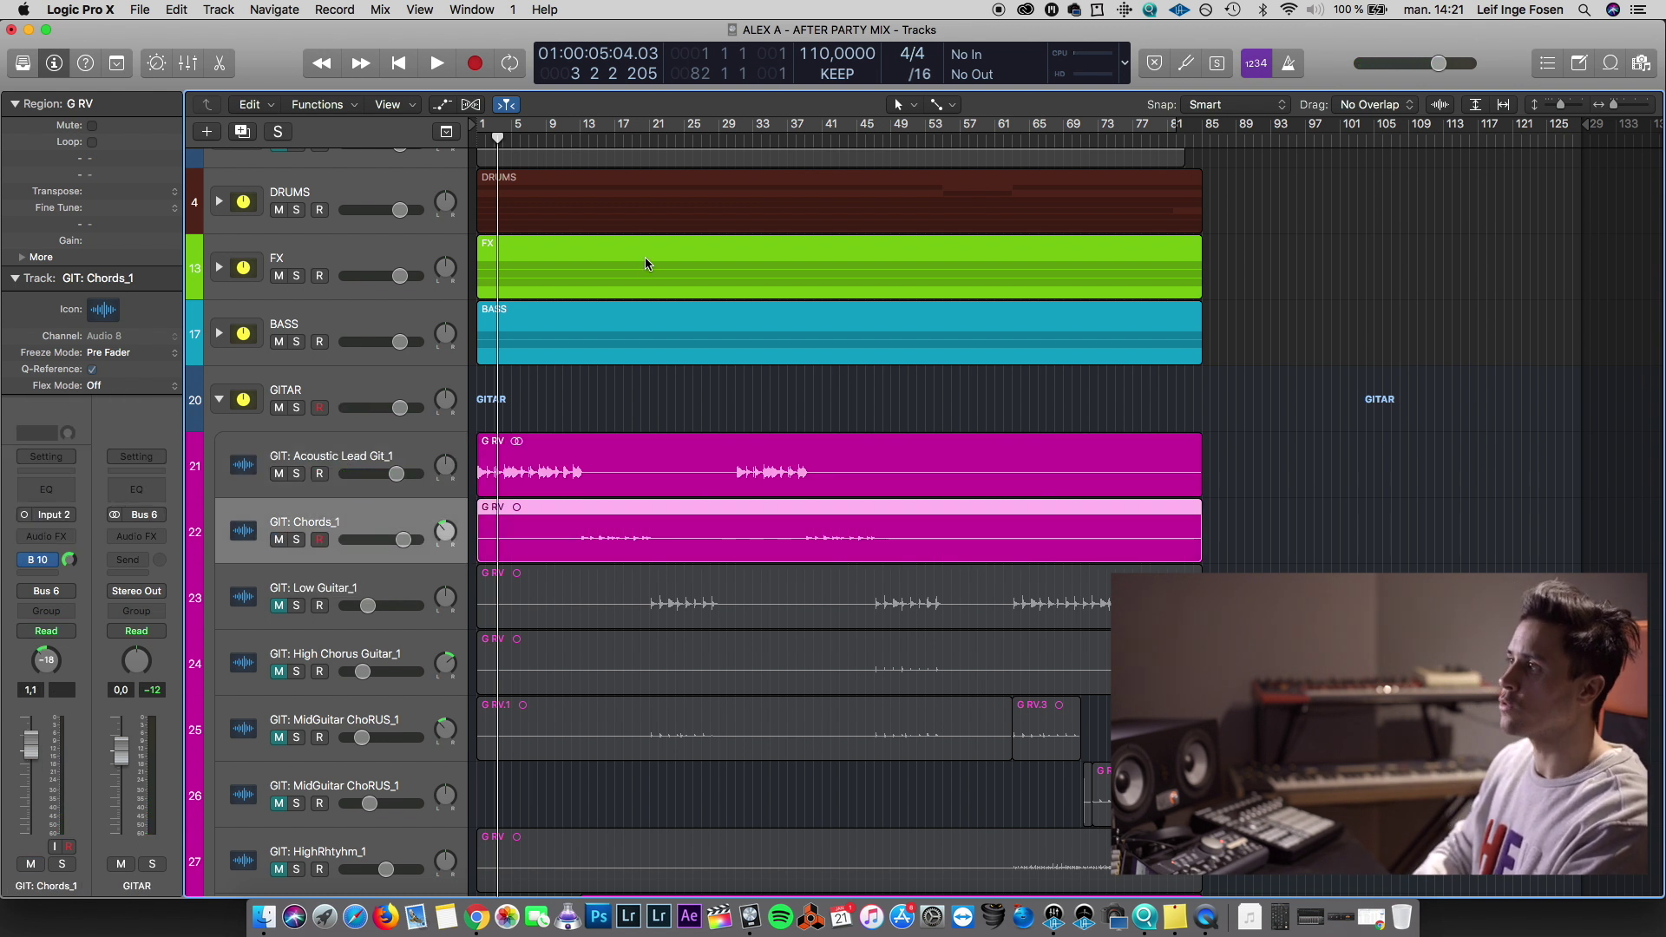
key(space)
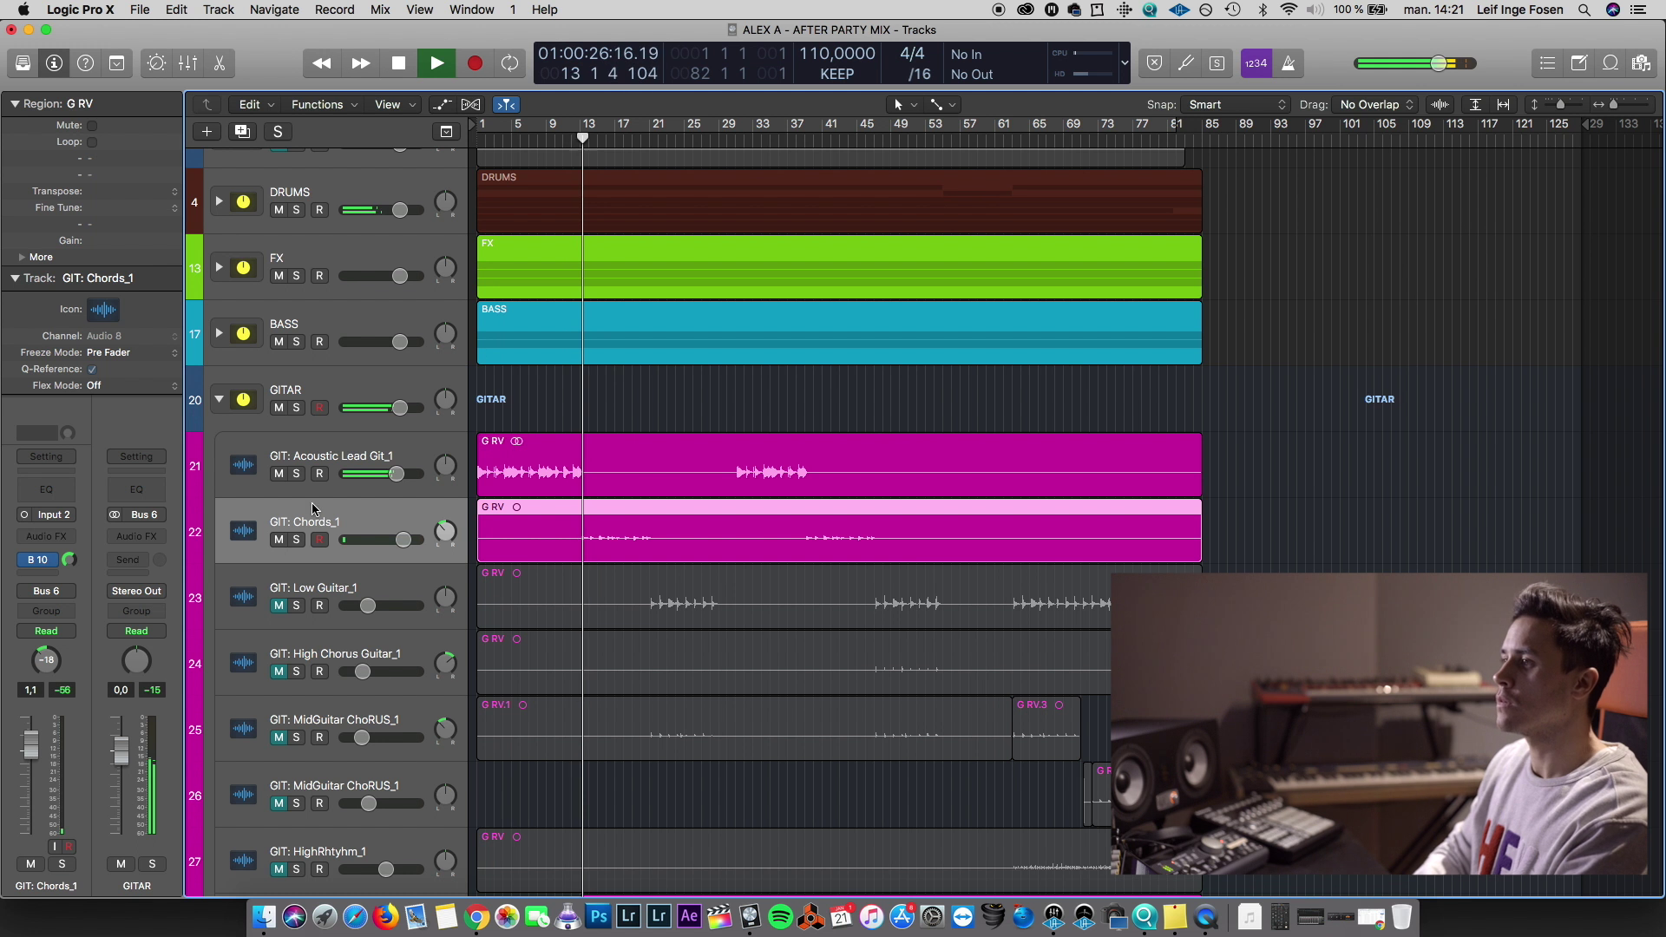
key(s)
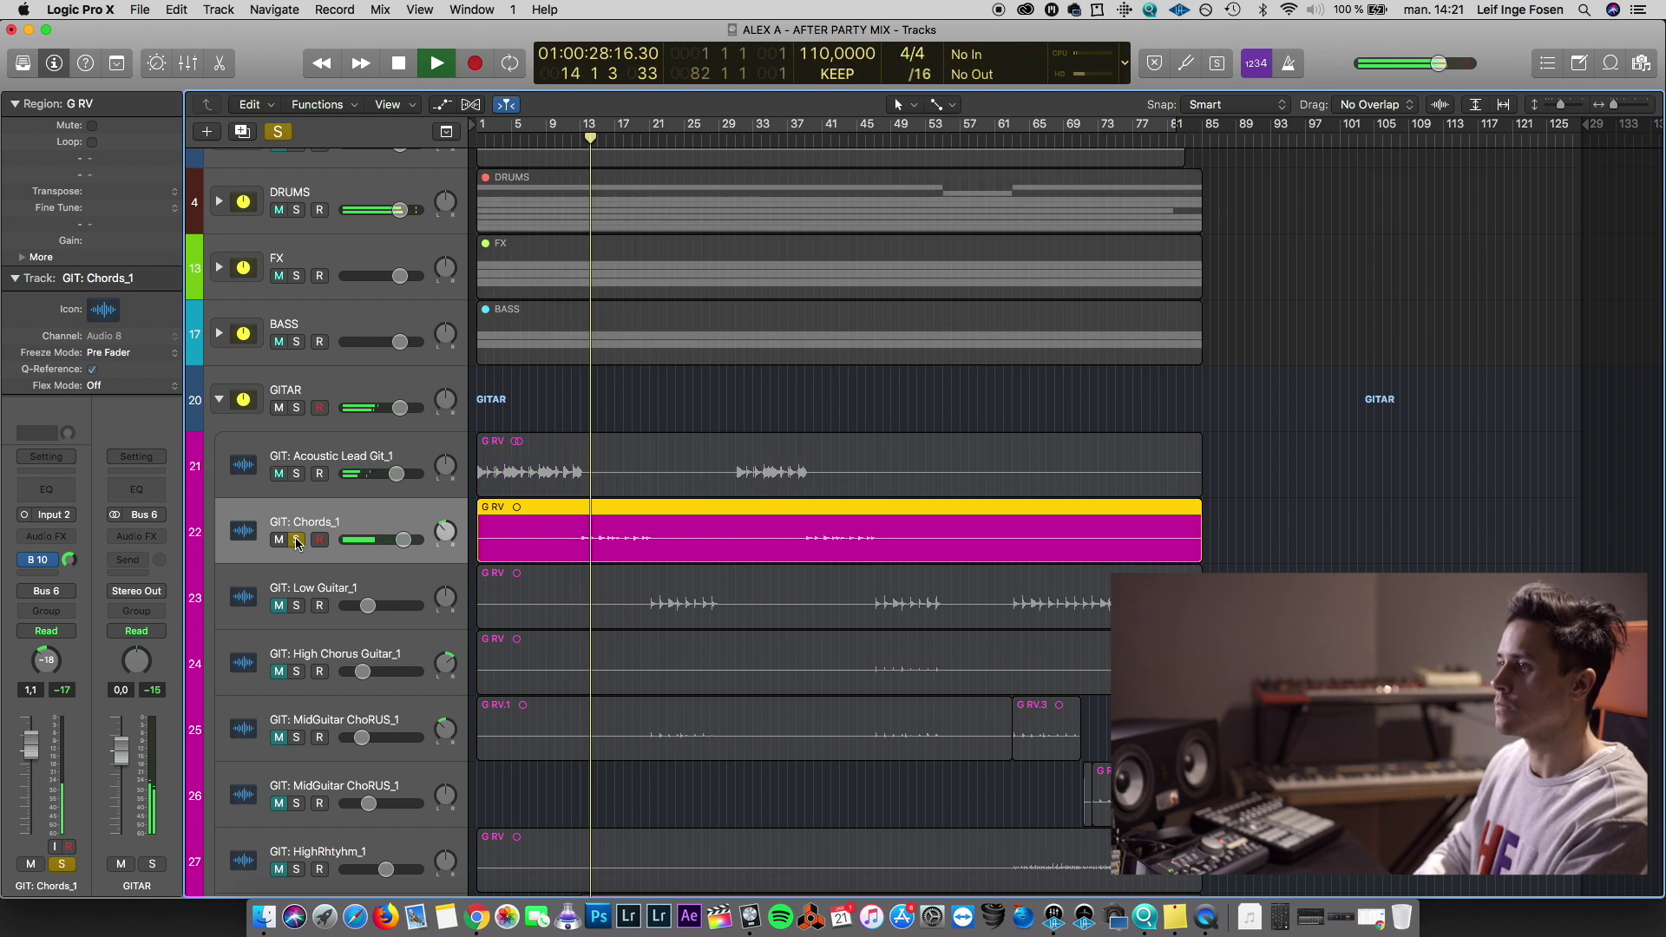
click(58, 538)
click(245, 594)
key(space)
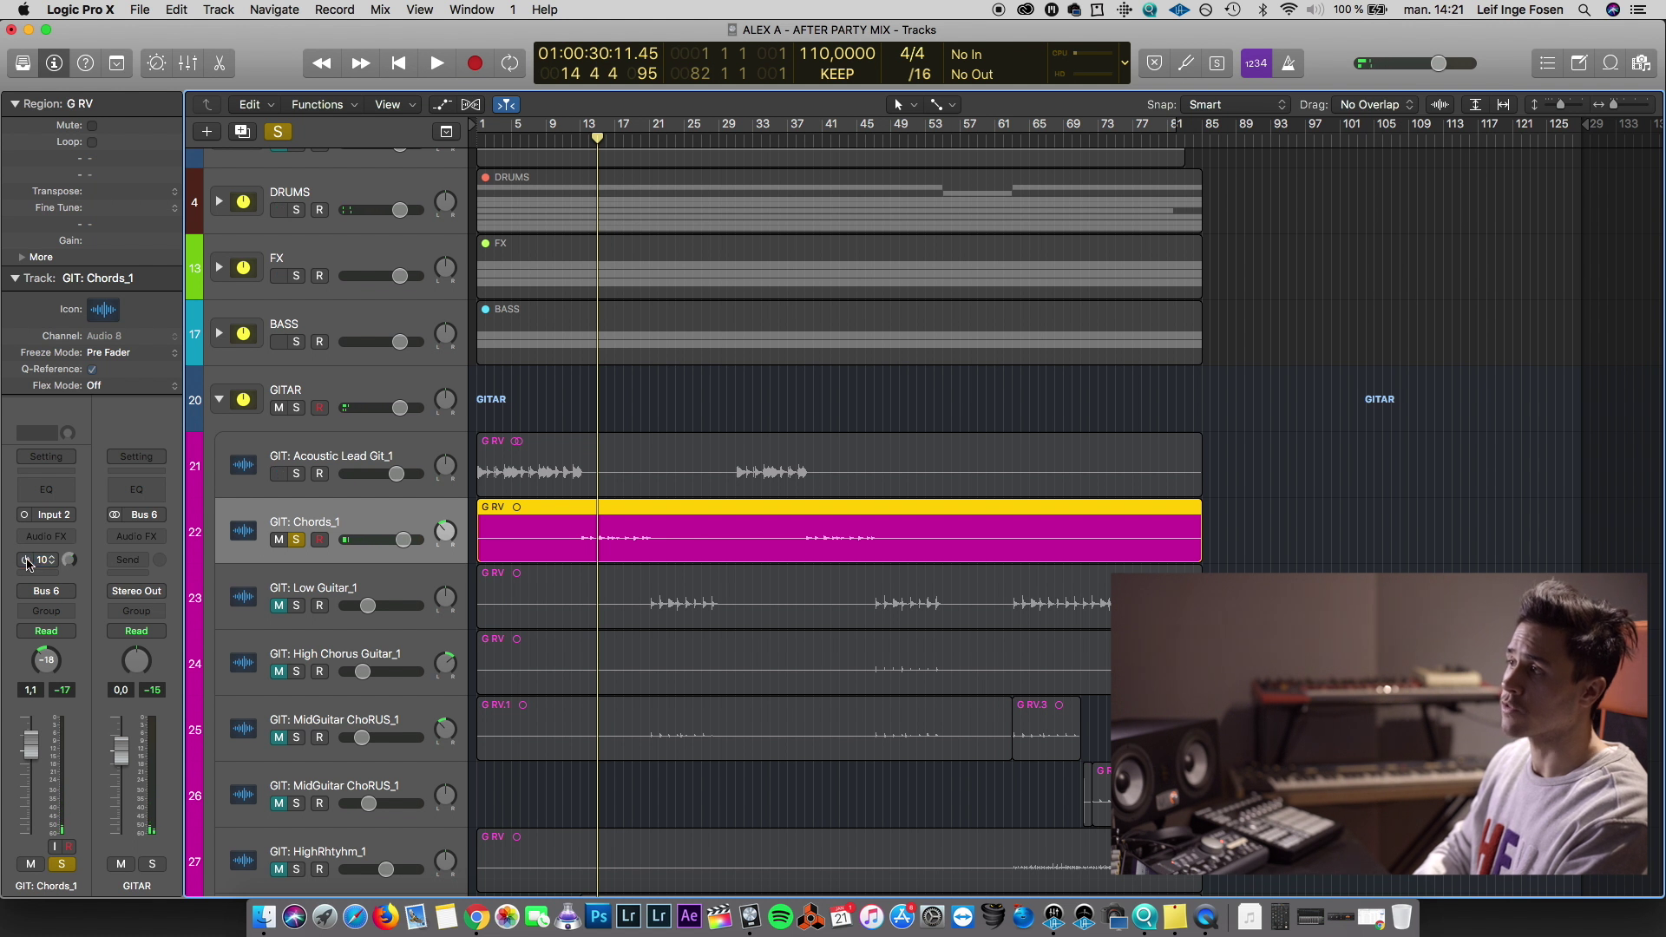
key(space)
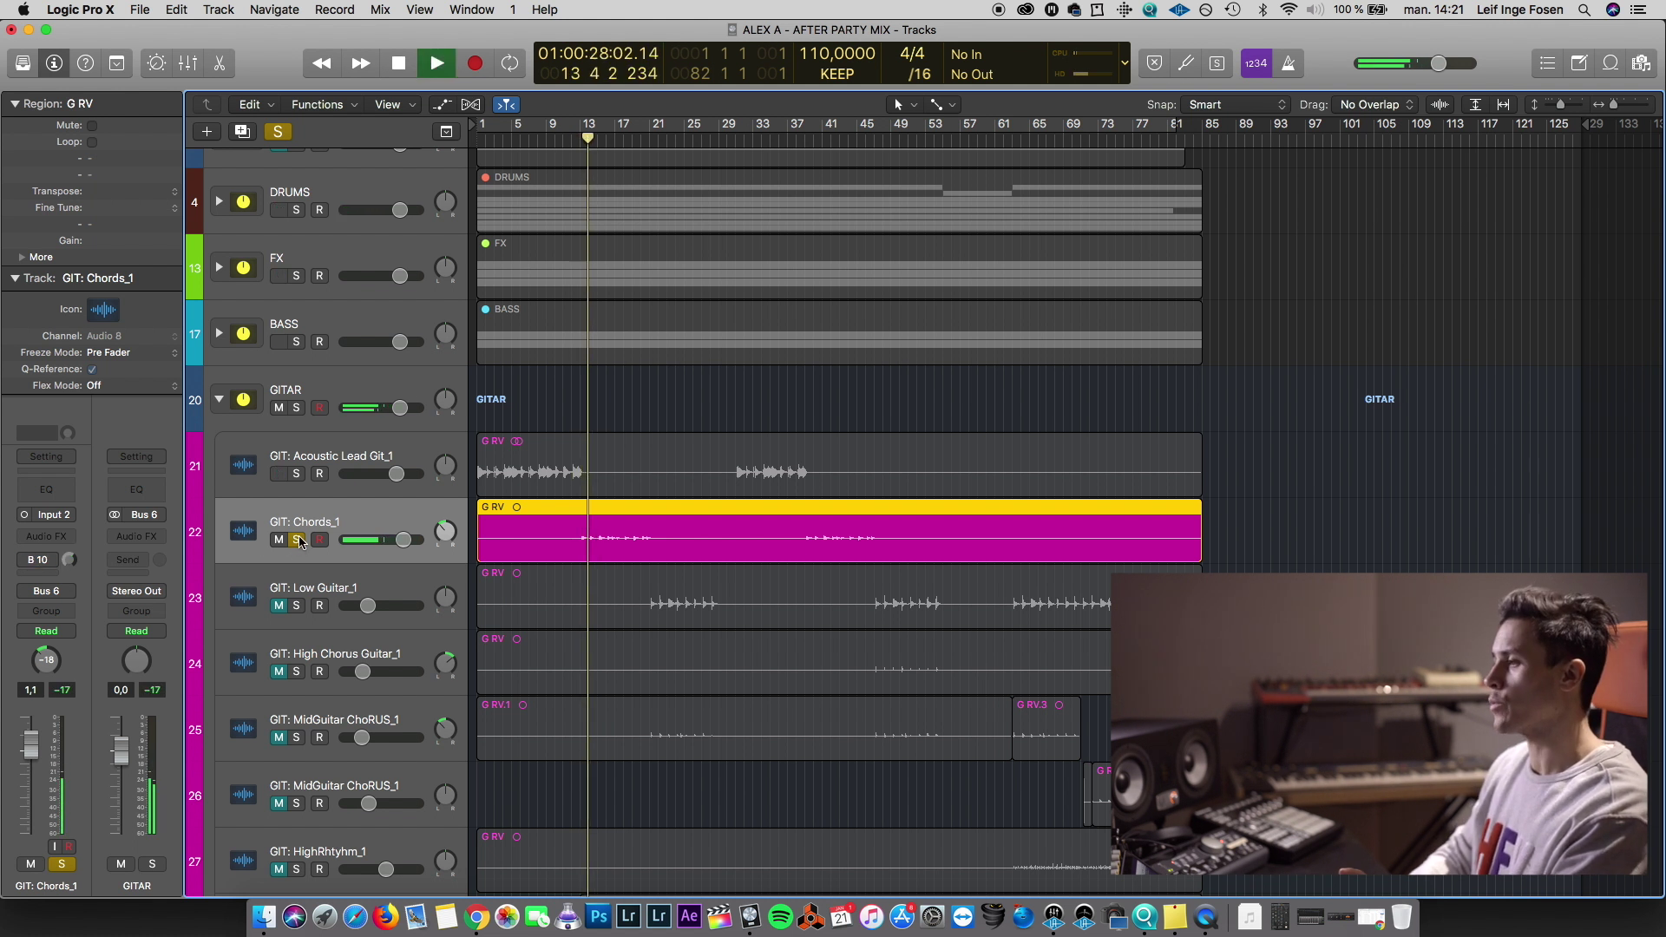
click(298, 540)
key(space)
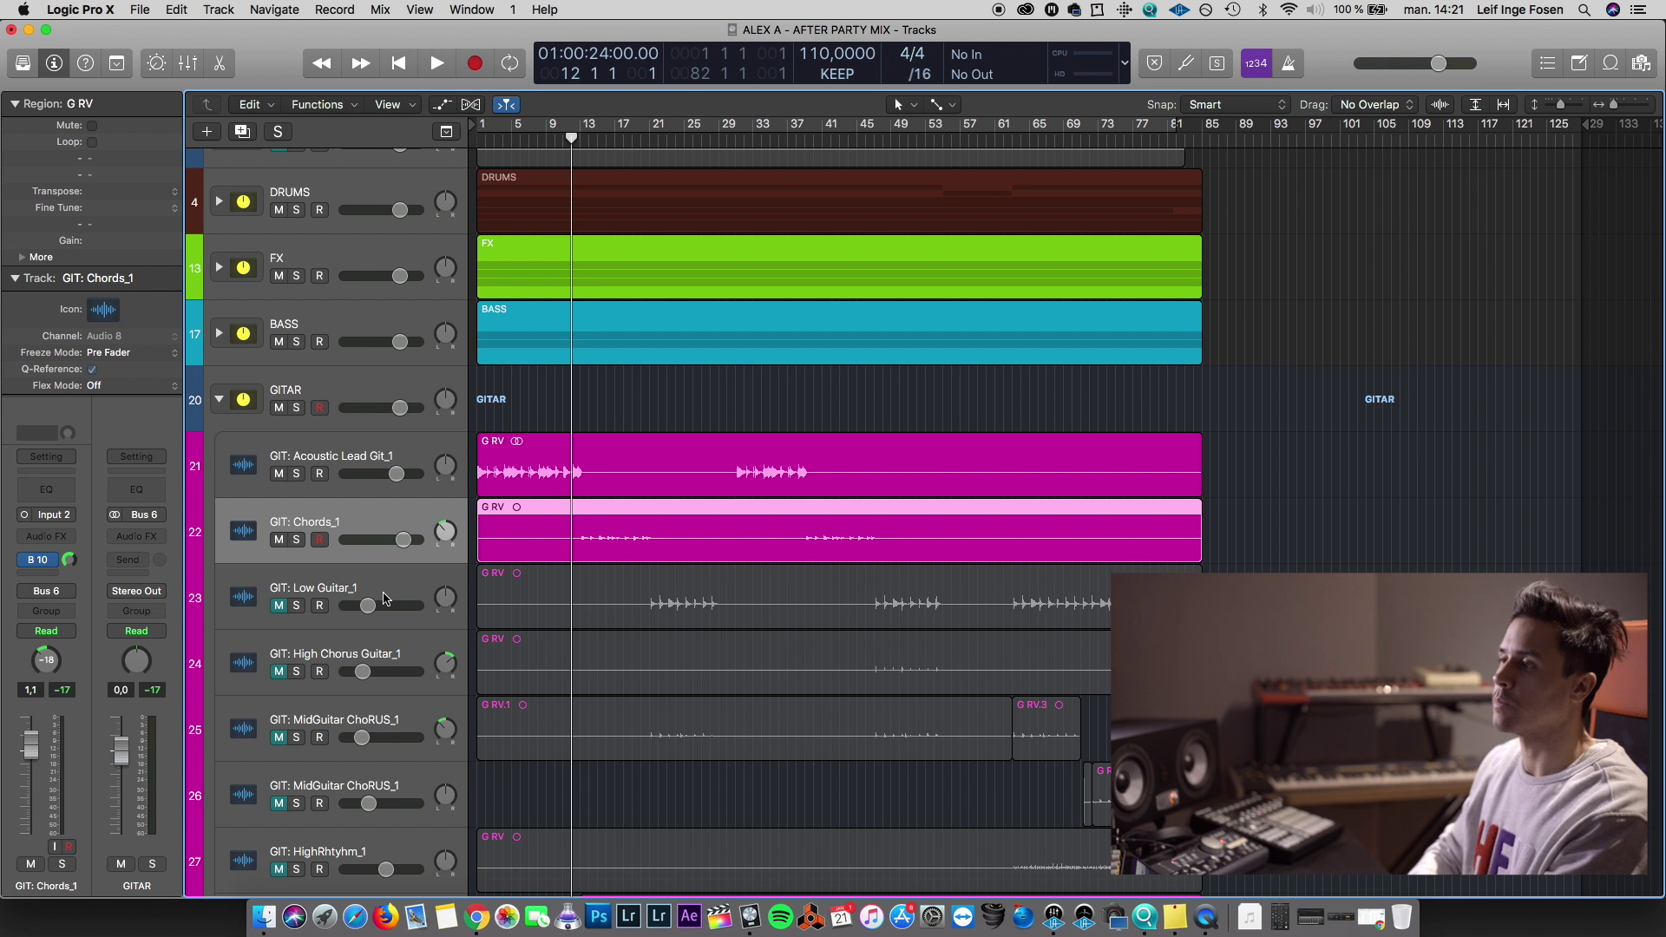
Insert a mono FF Pro-Q 2 on Chords_1 during playback and move its window clear of the track headers
key(space)
click(46, 536)
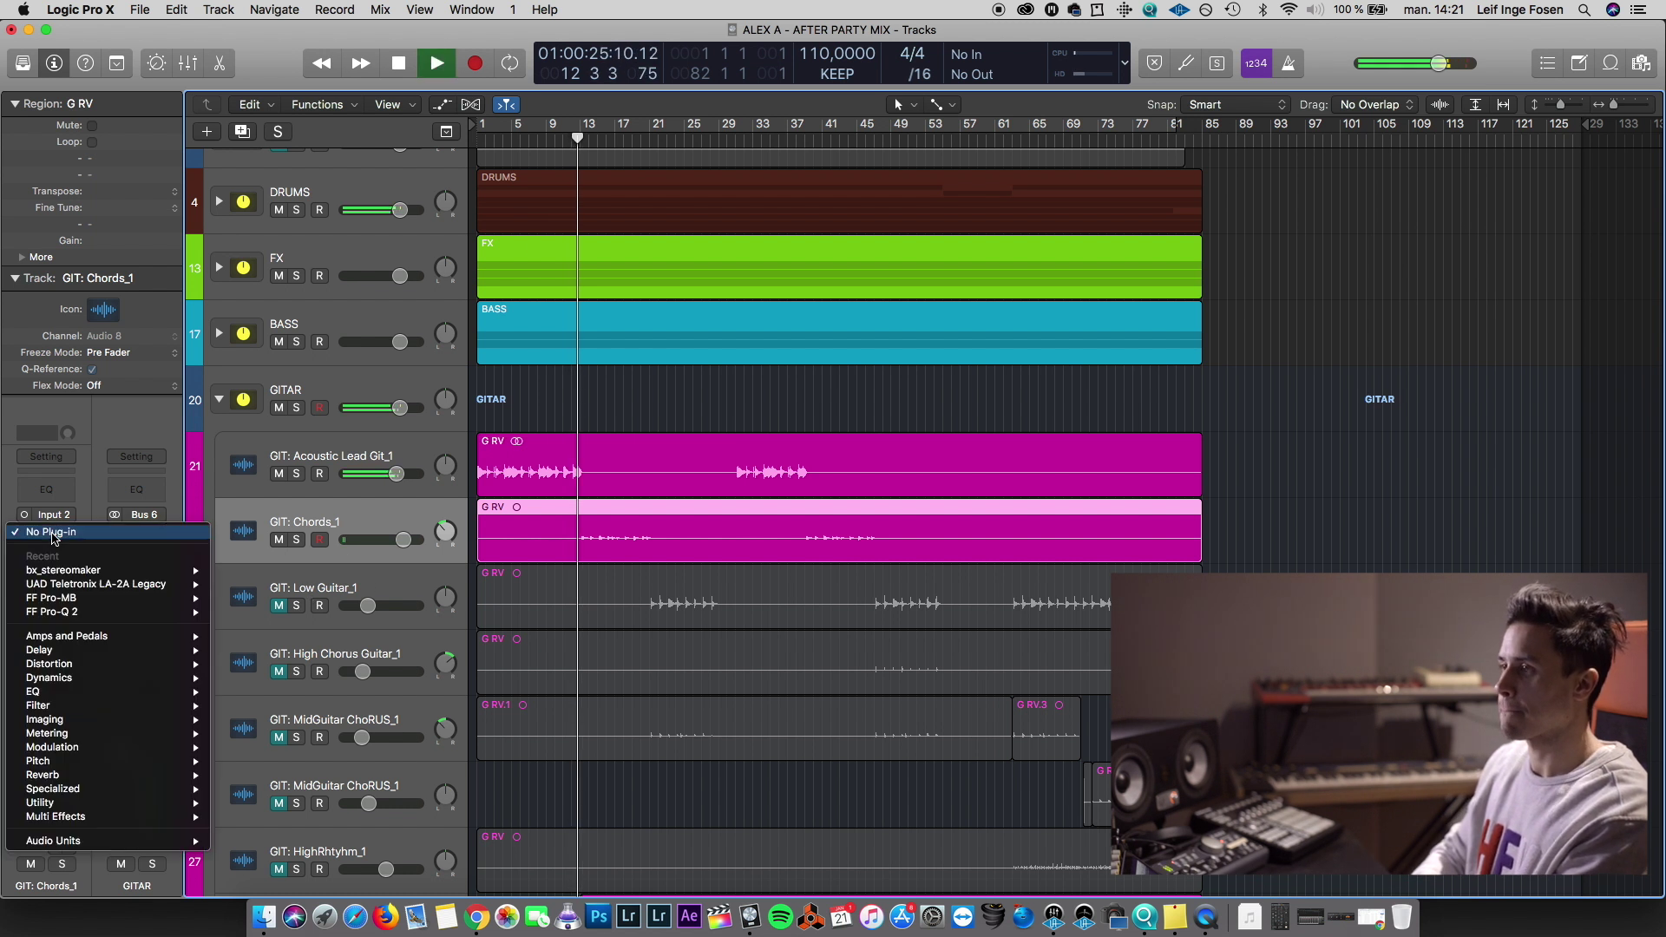
mouse_move(130, 612)
click(256, 612)
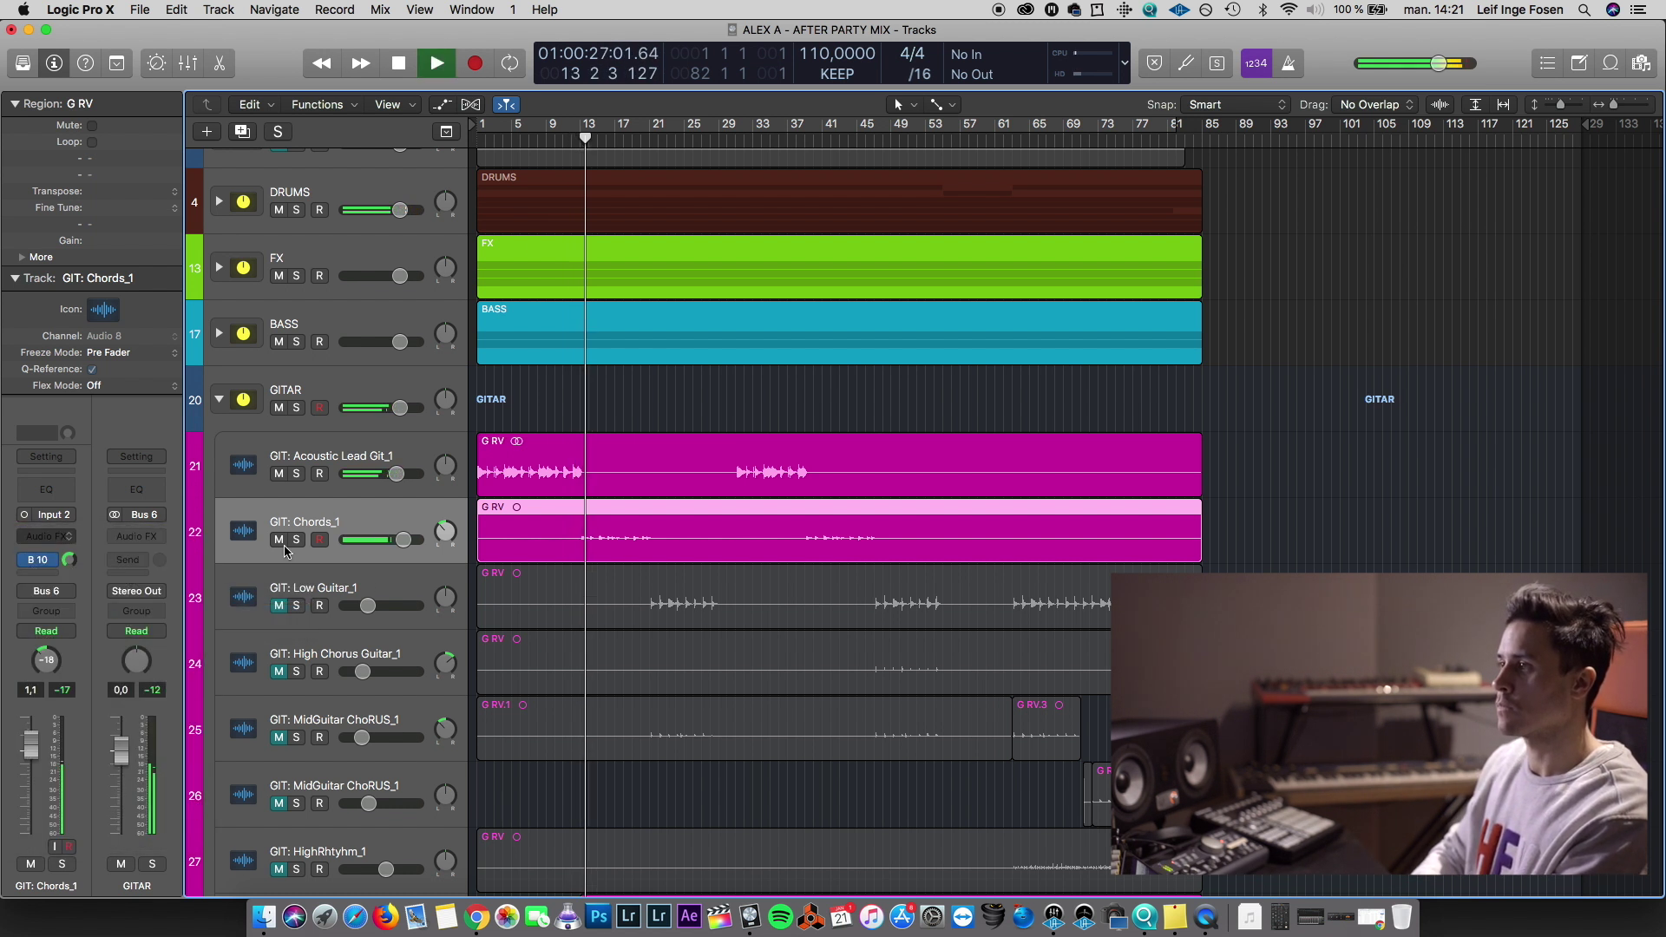
click(186, 287)
click(77, 426)
click(94, 482)
drag(186, 260, 277, 311)
drag(373, 70, 1042, 104)
Shape the chords' EQ with a low cut, a -2.89 dB bell near 267 Hz and a +3.92 dB bell near 3981 Hz
key(space)
drag(942, 336, 937, 318)
mouse_move(1128, 293)
mouse_down()
mouse_move(1133, 231)
mouse_move(1130, 262)
mouse_up()
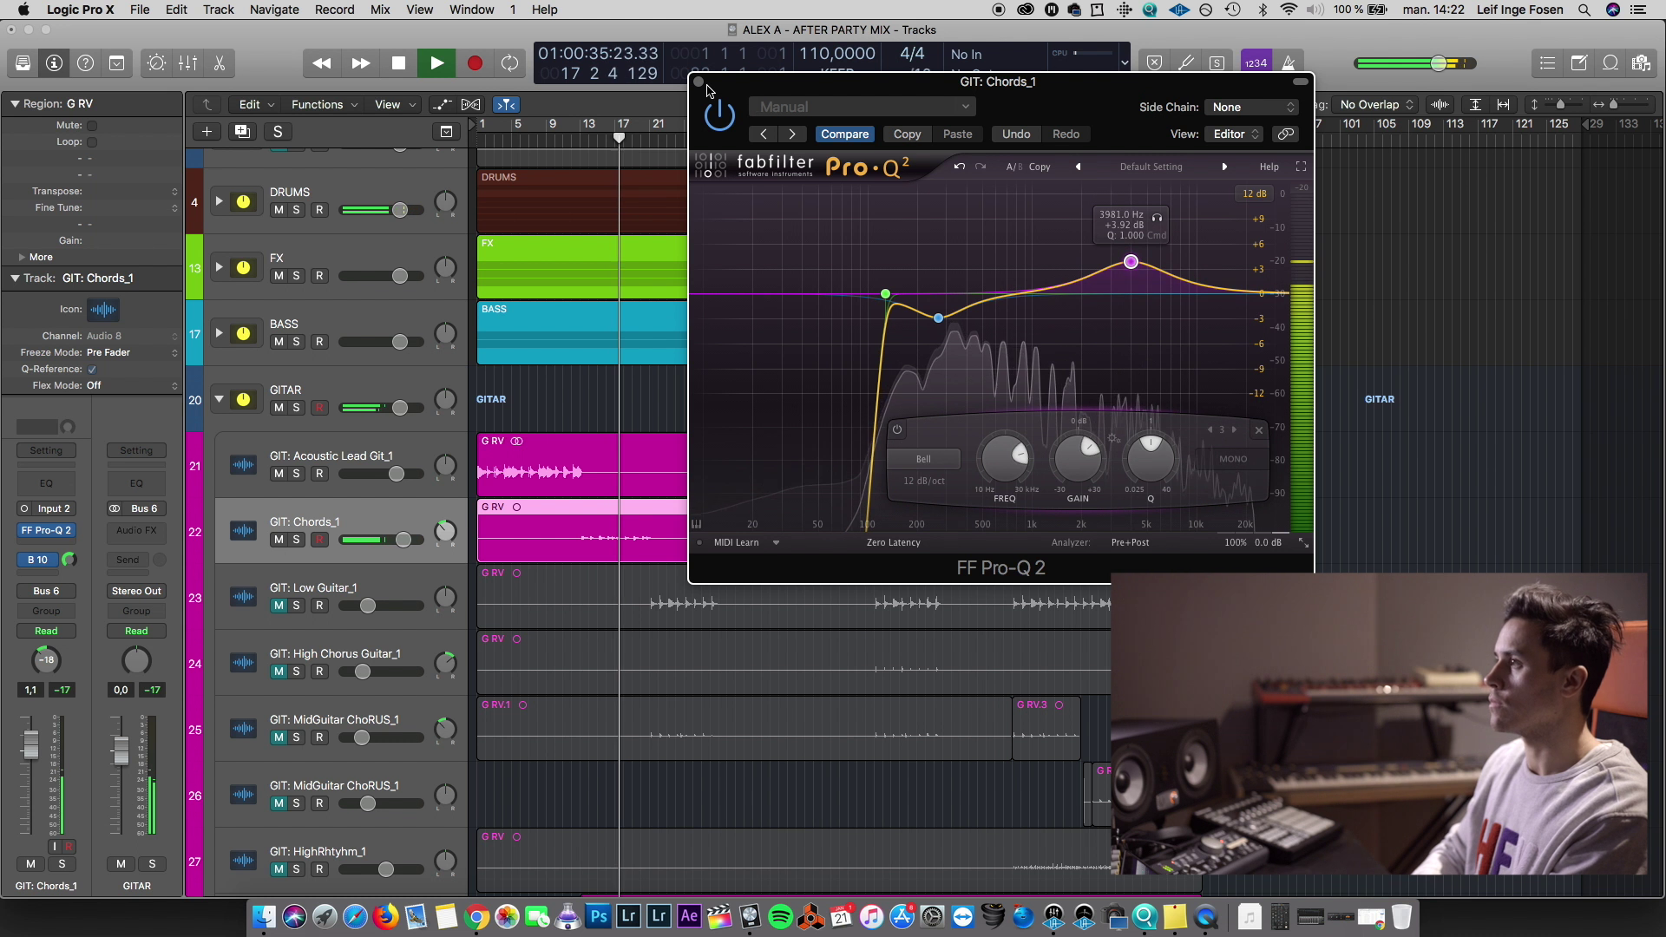
Audition the chords' EQ, briefly soloing the 3981 Hz band, and close the Pro-Q 2 window
key(super+w)
key(space)
click(50, 533)
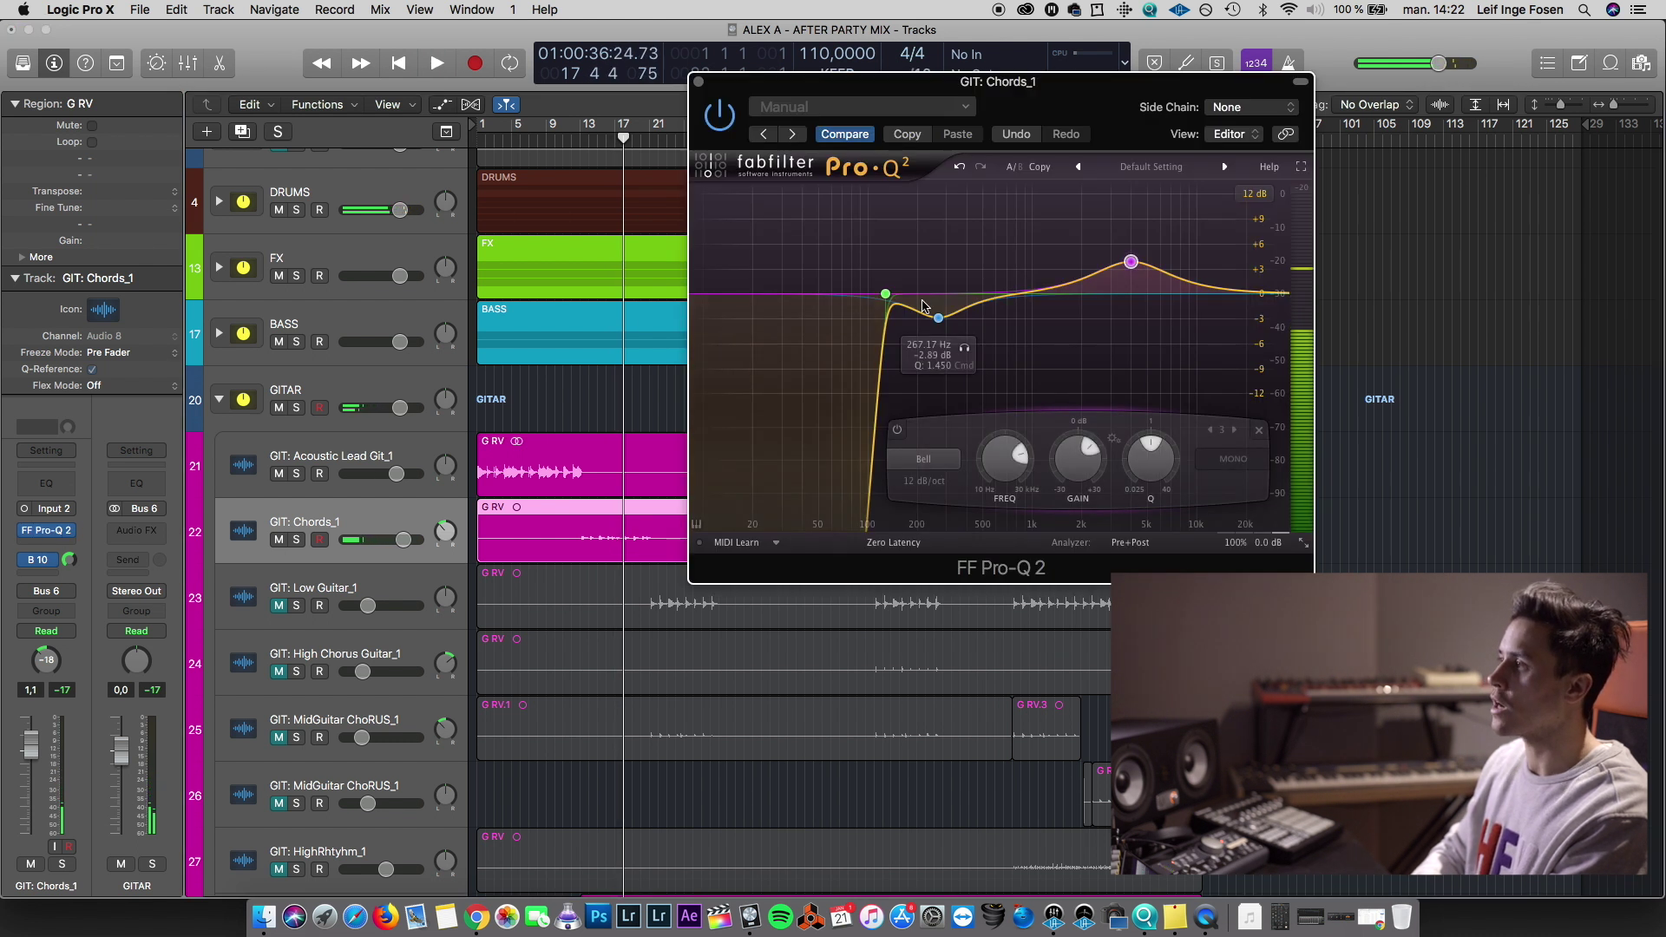
key(space)
click(1156, 220)
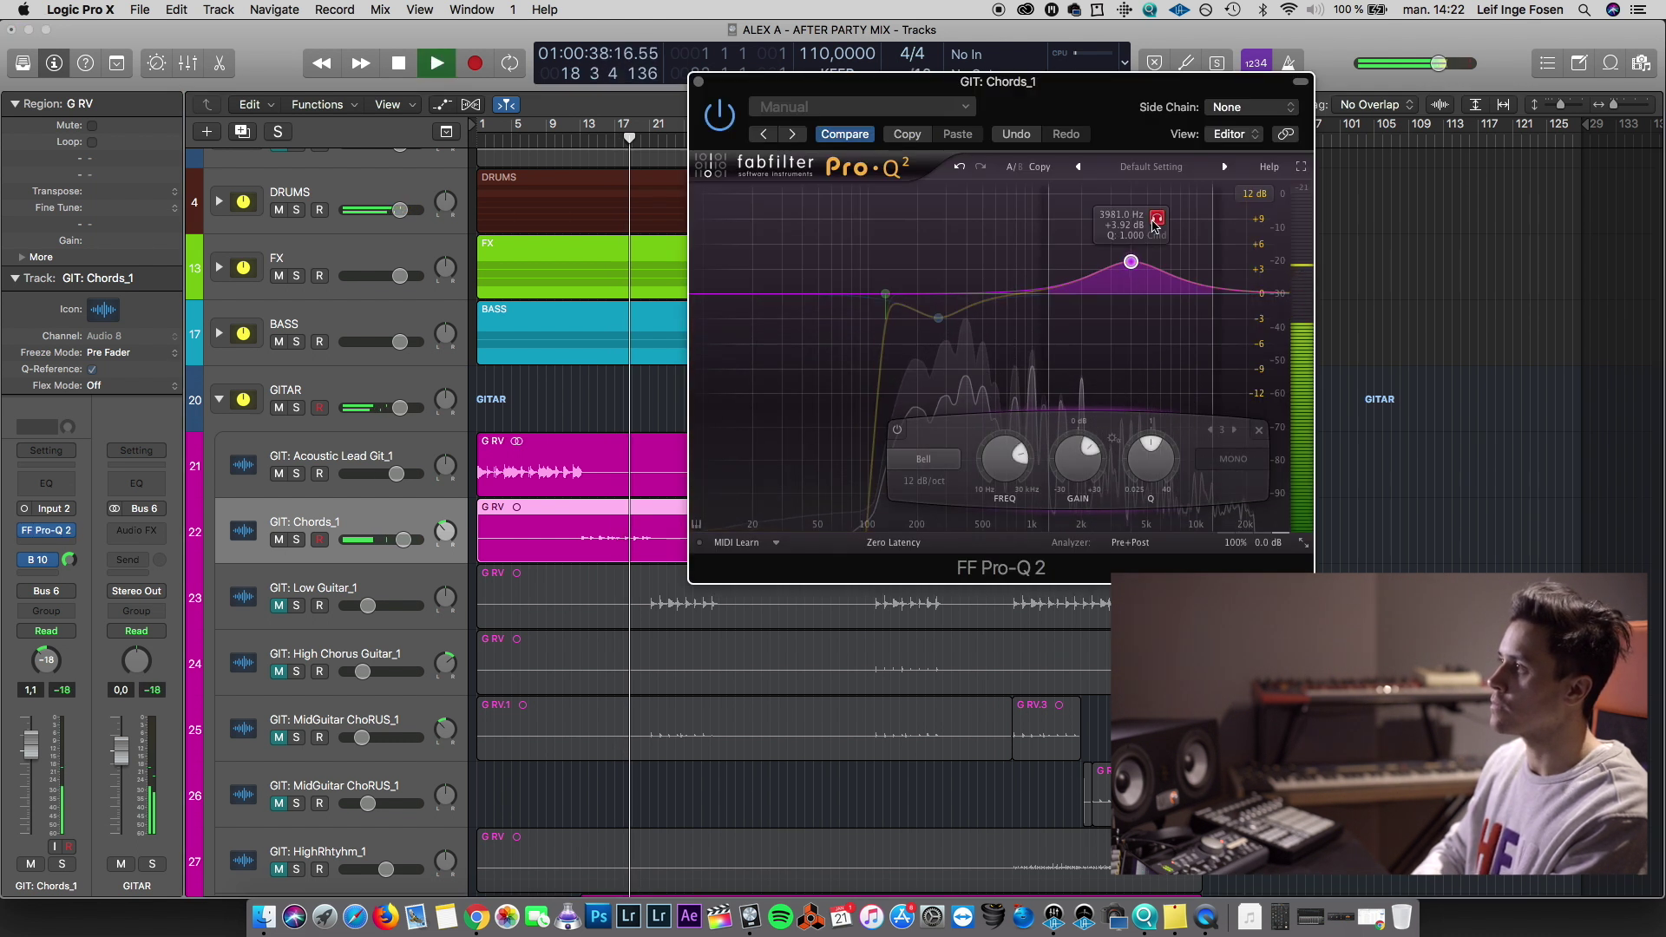
key(space)
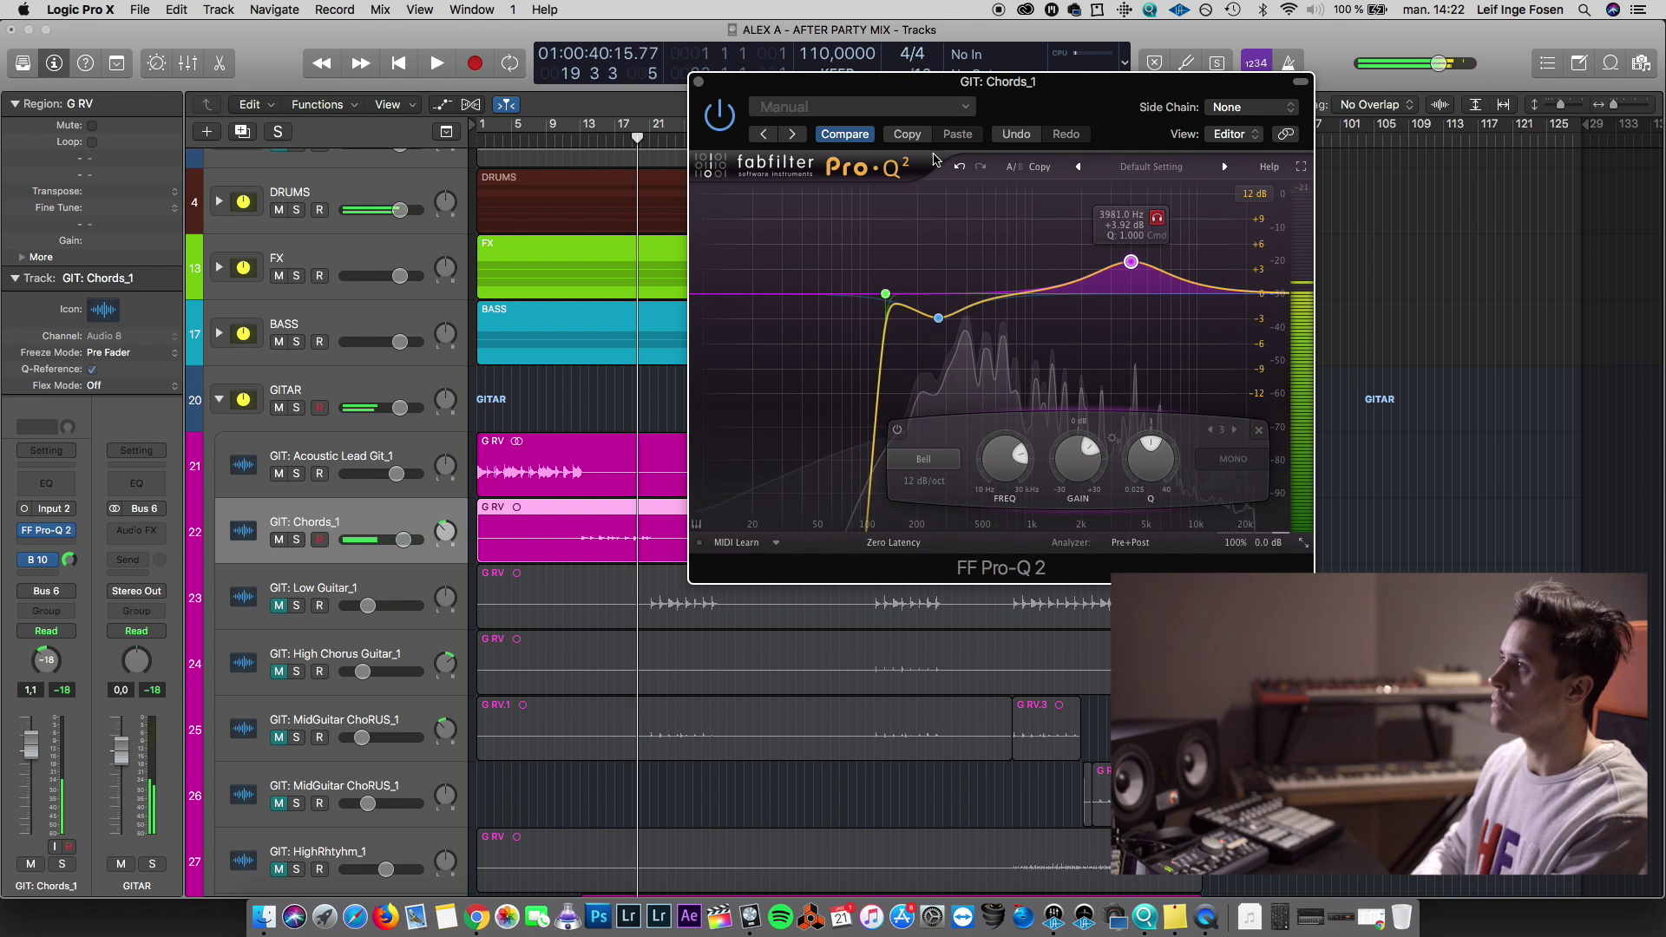
key(super+w)
Insert the UAD Teletronix LA-2A Legacy after Pro-Q 2 on Chords_1, lower the track to 0.7 dB and audition from bar 13
click(598, 139)
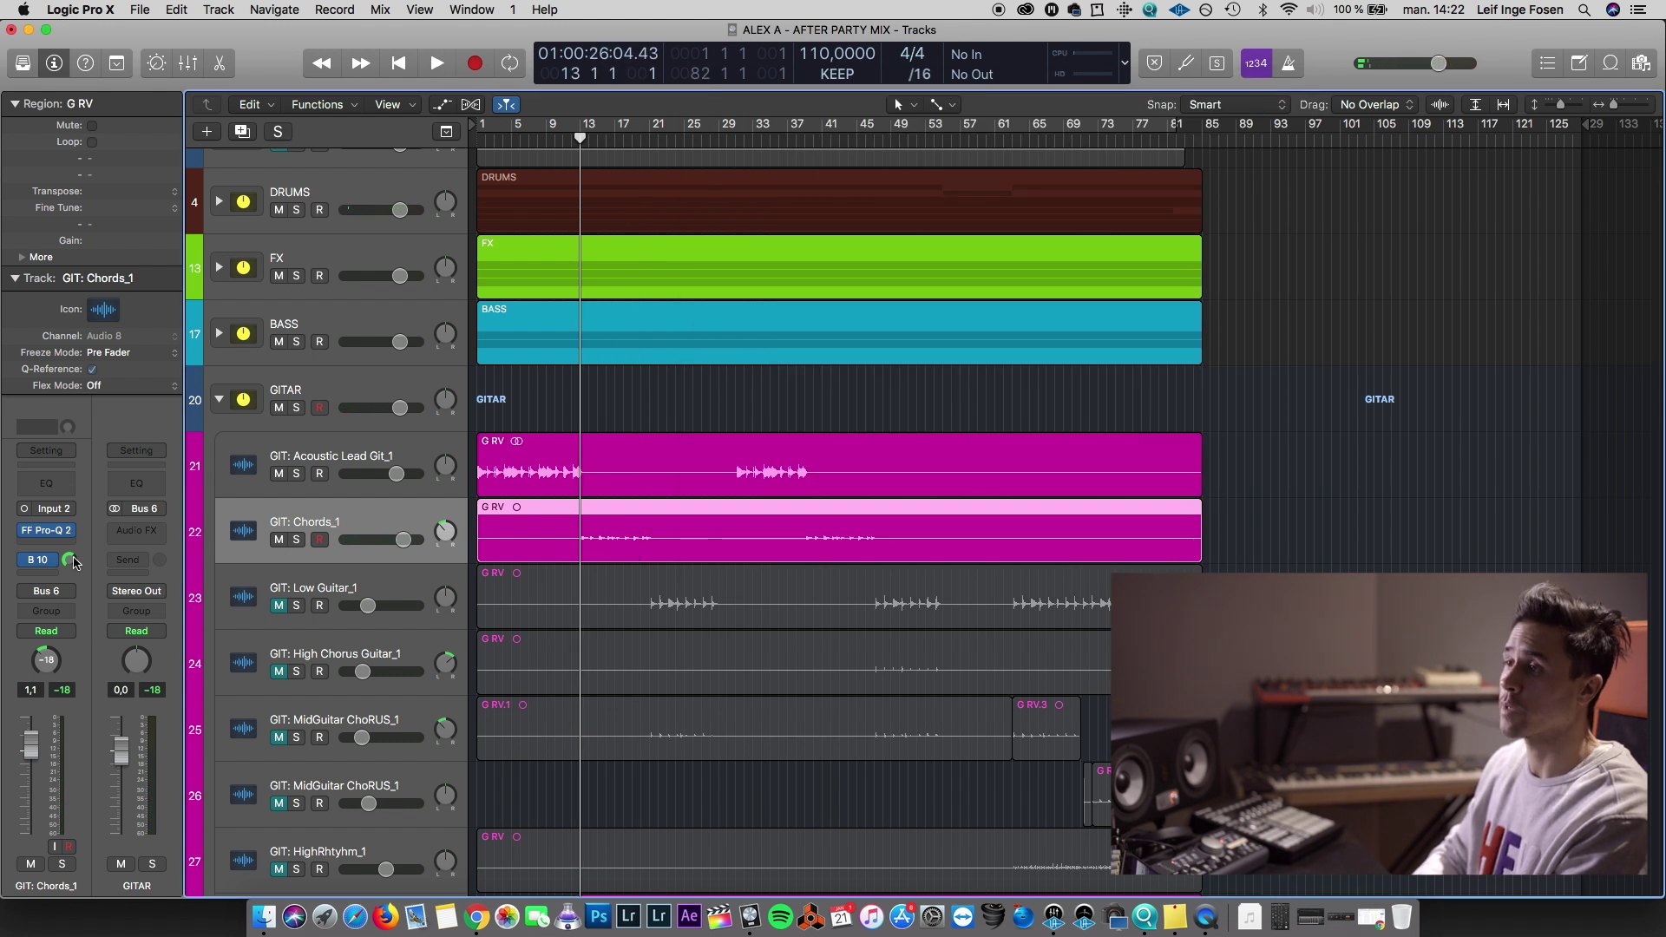
key(space)
click(50, 545)
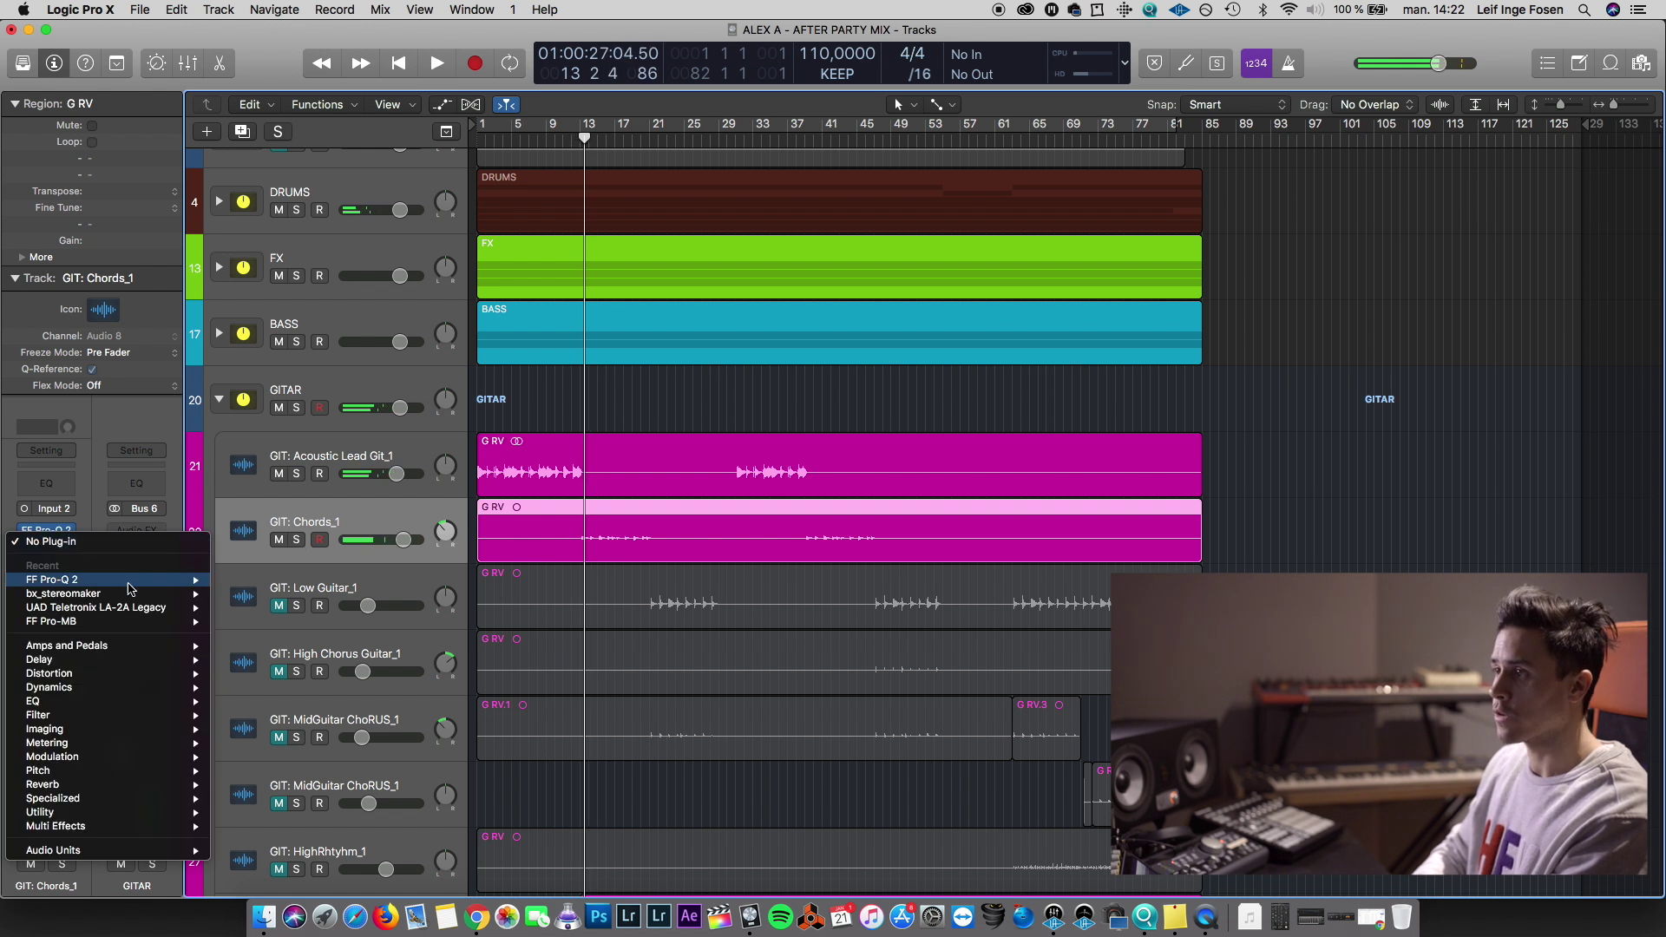
mouse_move(167, 607)
click(268, 609)
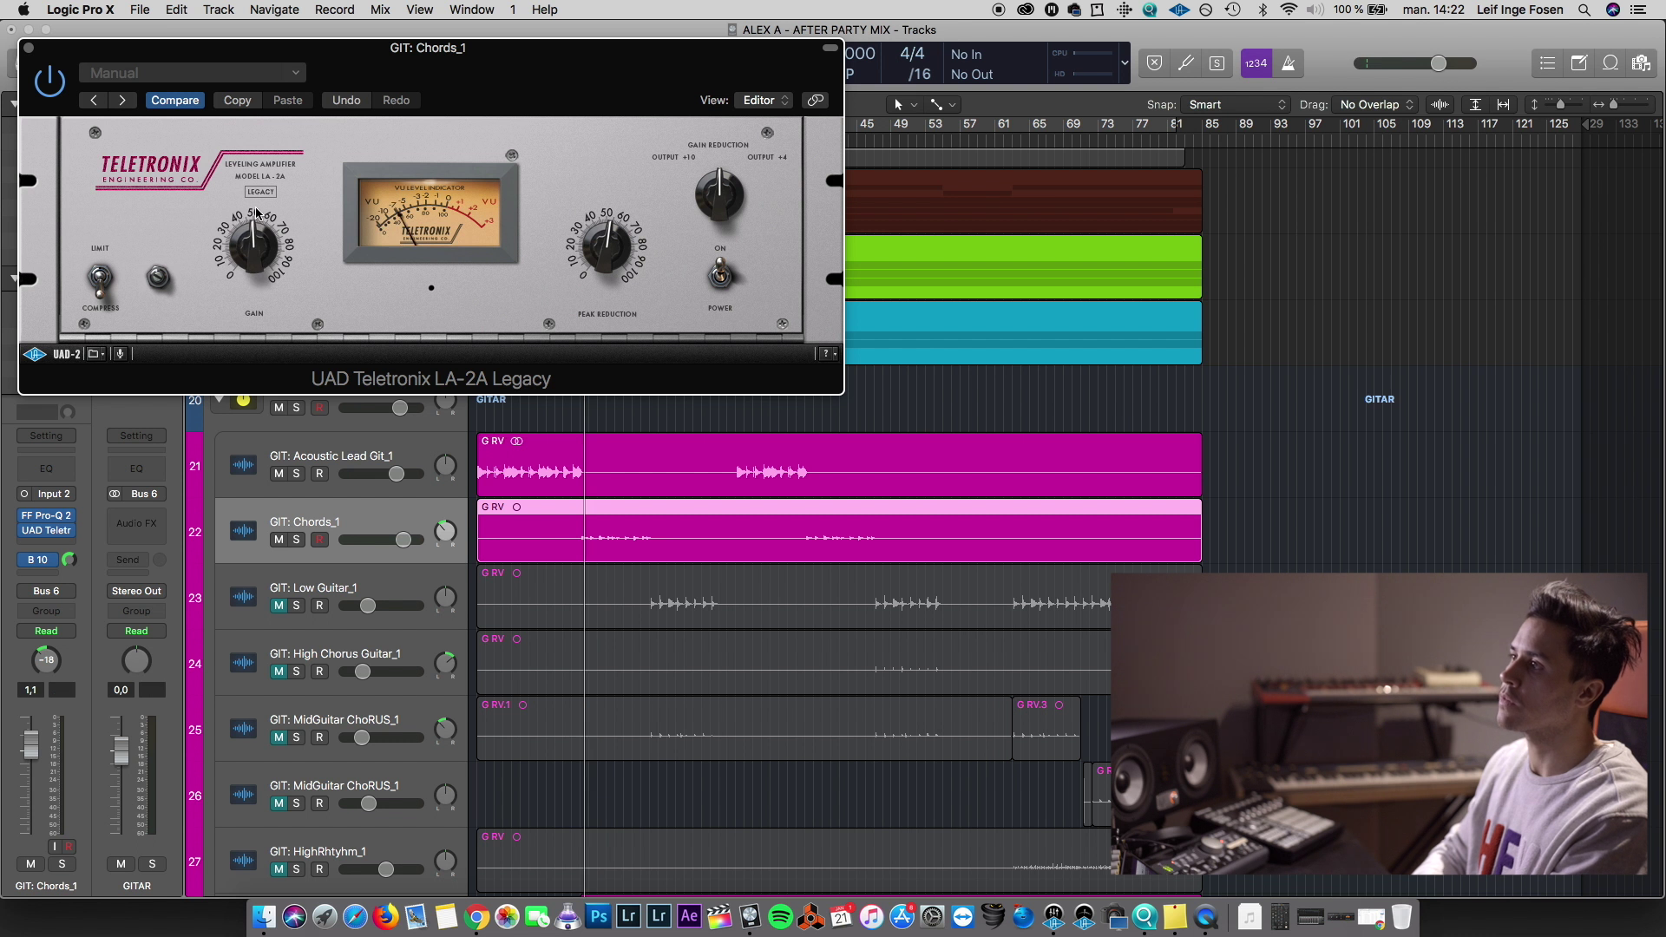
click(28, 48)
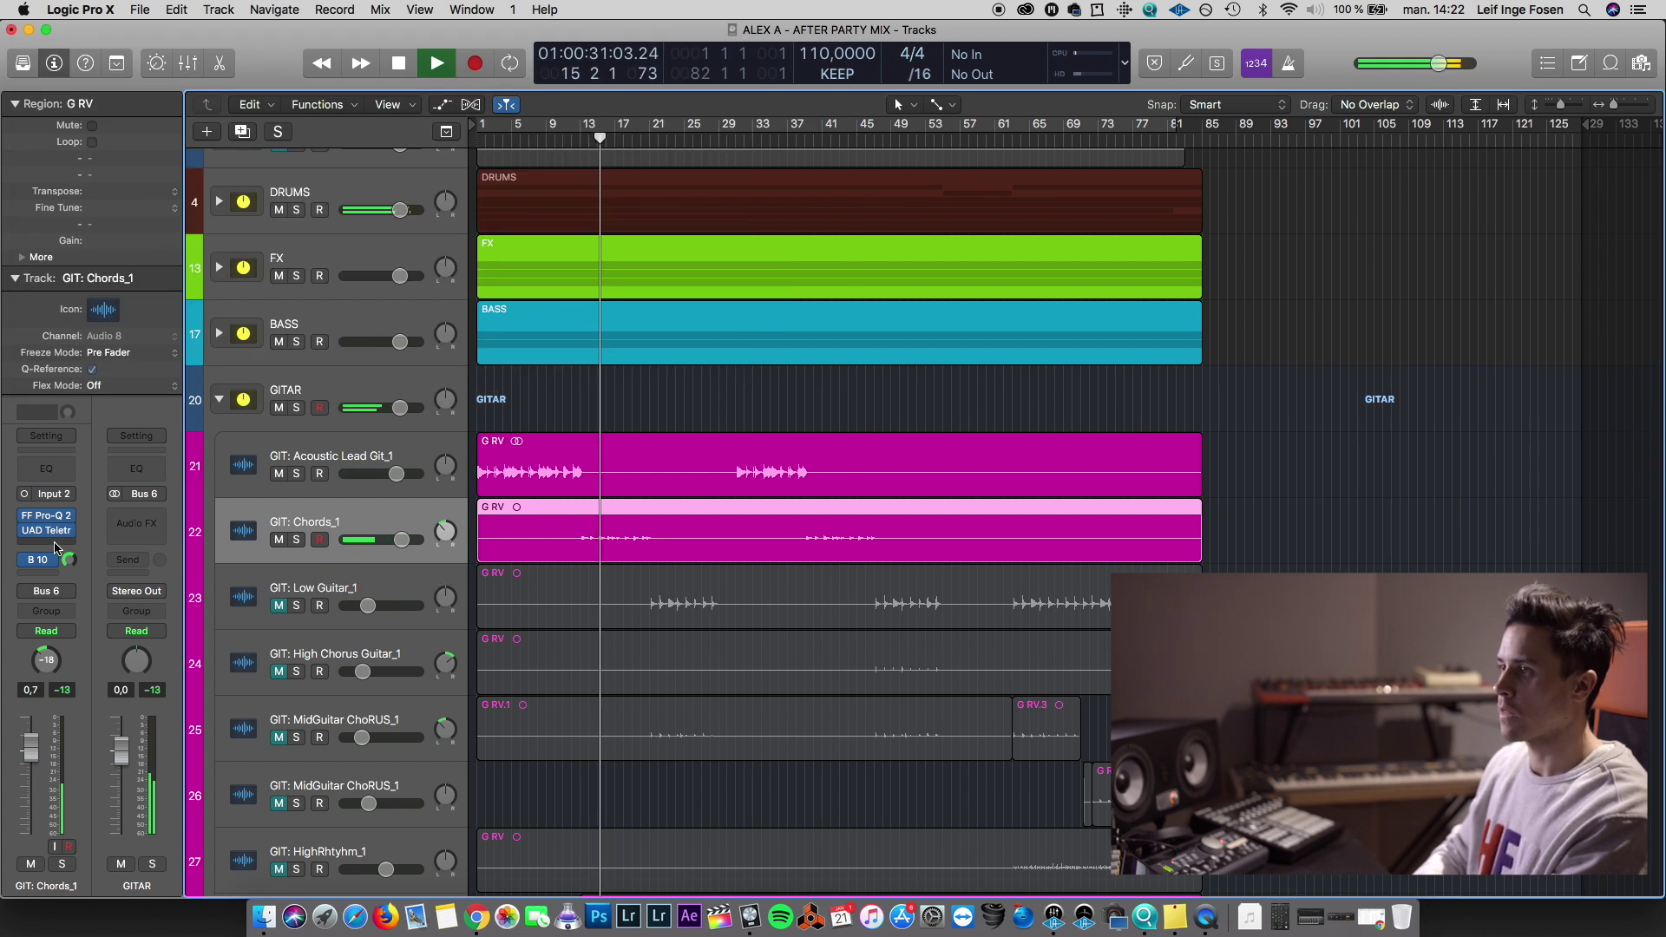
key(space)
Unmute and select the Low Guitar_1 track and place the playhead at bar 21
click(280, 606)
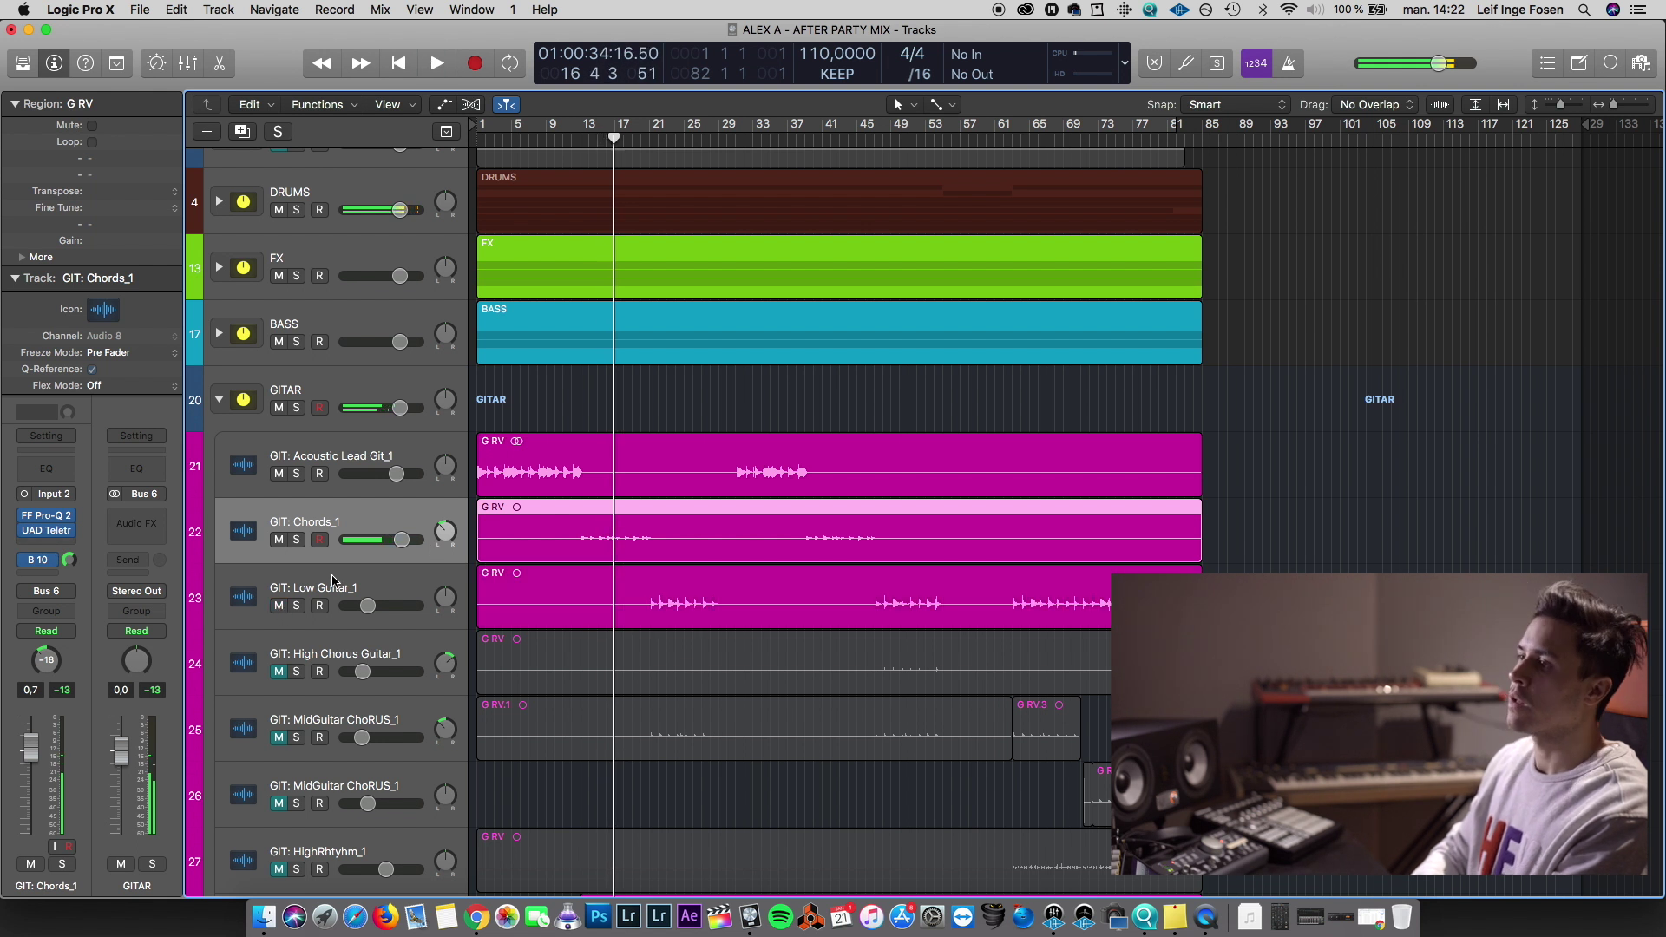
click(373, 581)
click(652, 142)
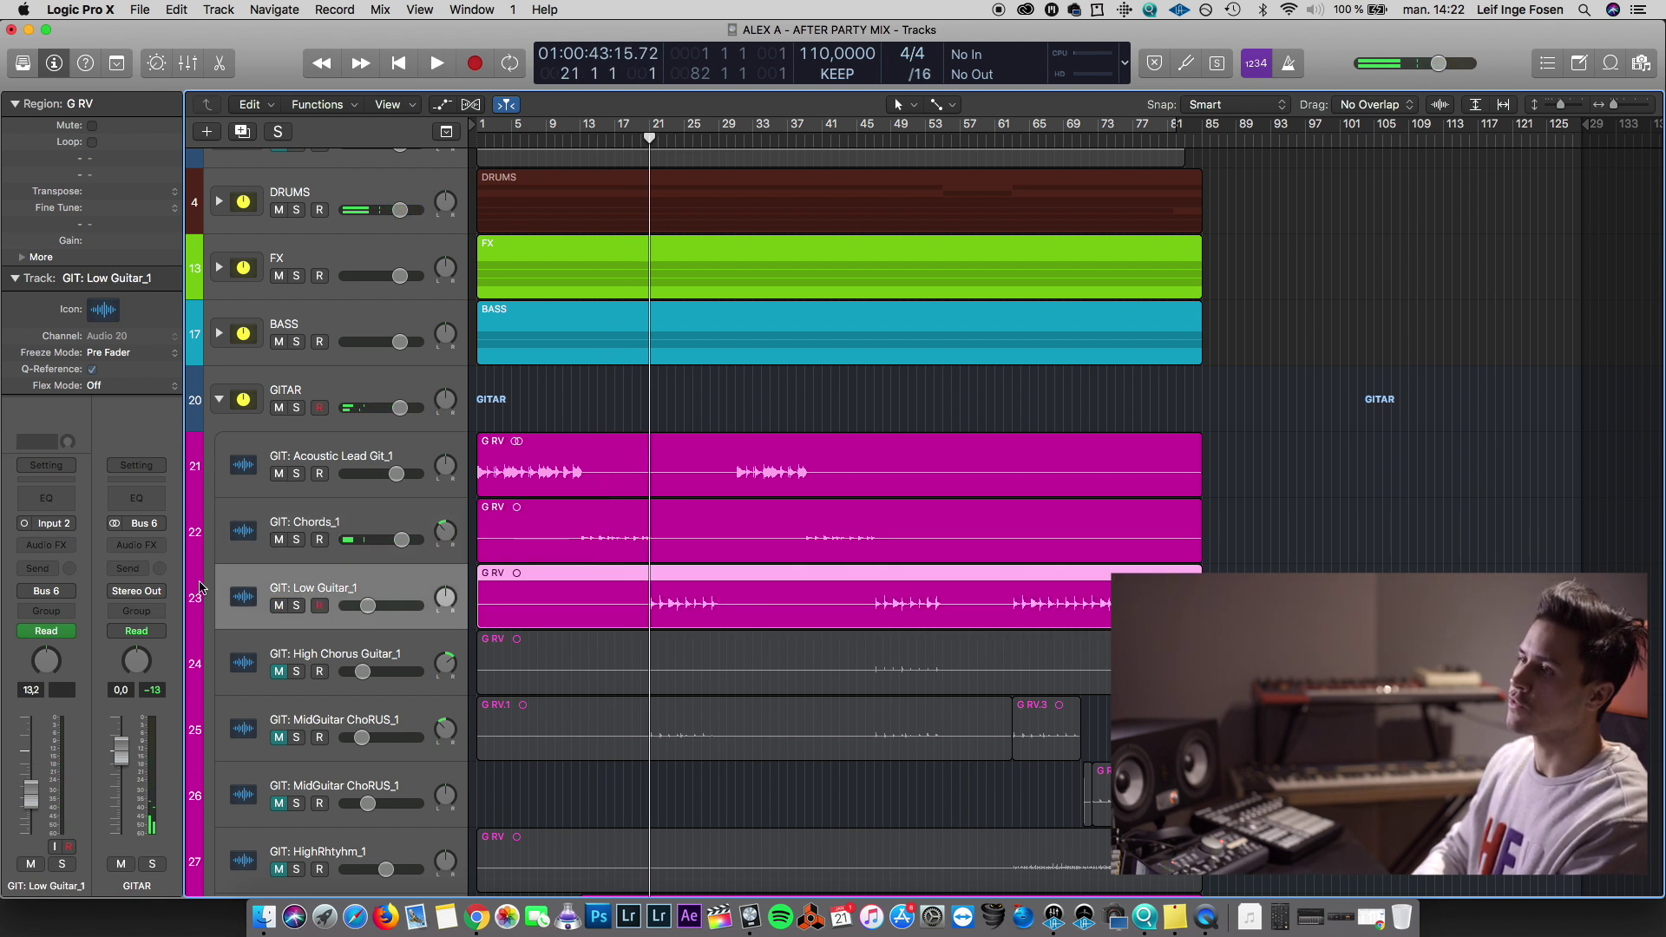
Insert a mono Amp Designer on Low Guitar_1 and move its window clear of the track headers
click(46, 544)
click(45, 541)
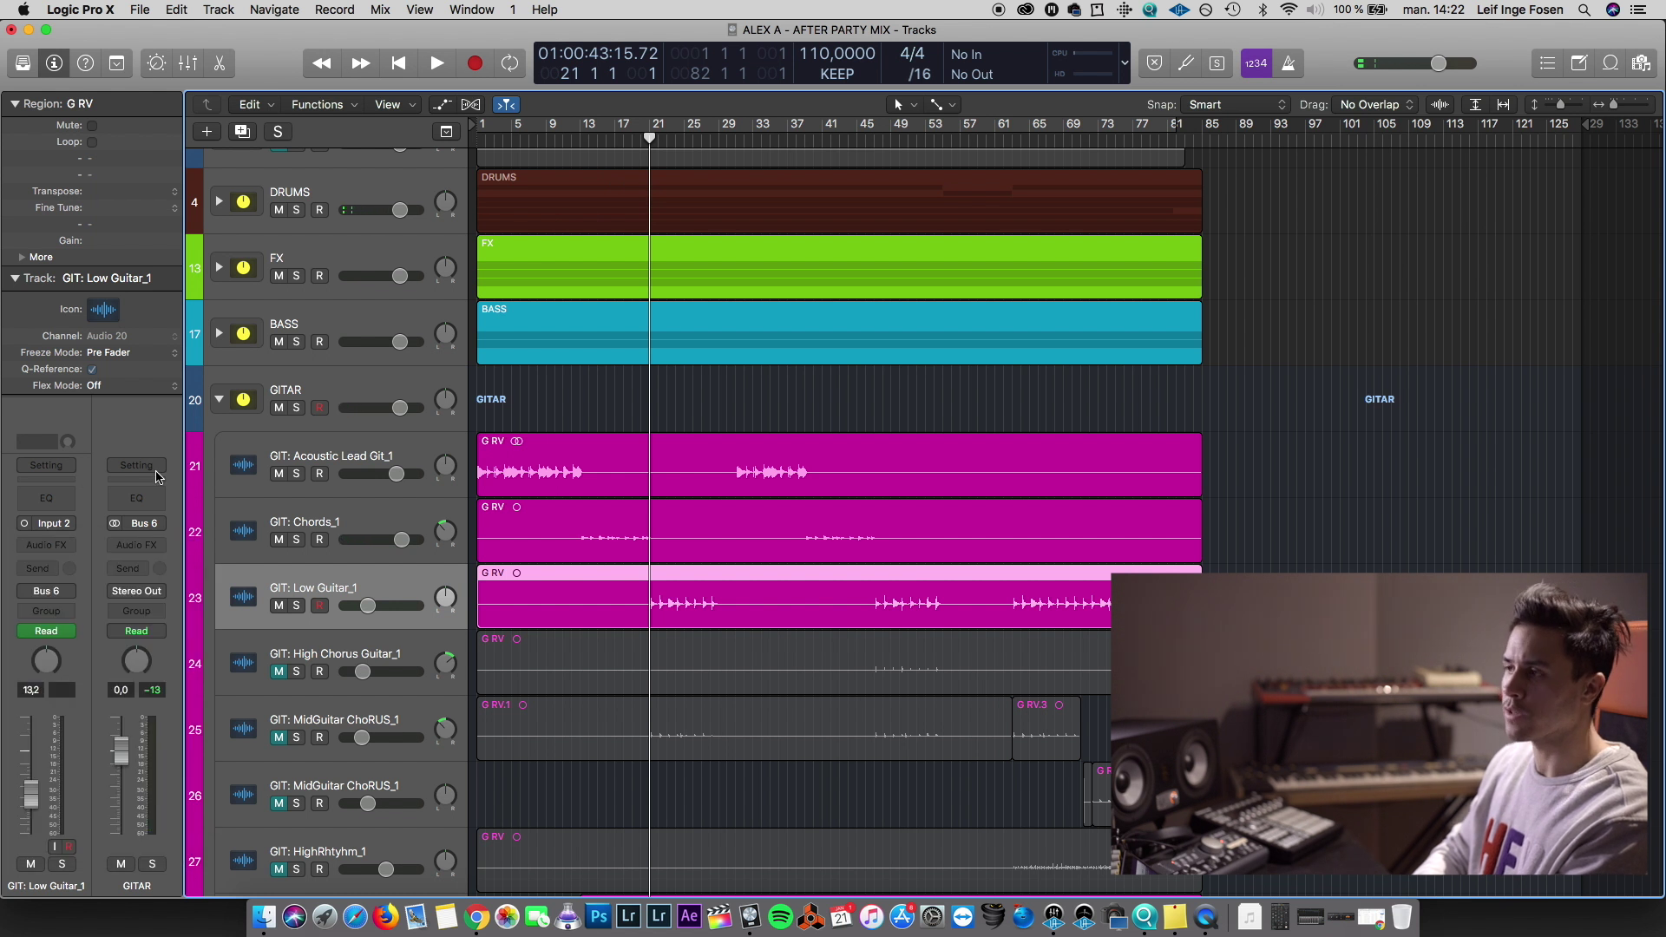
click(46, 544)
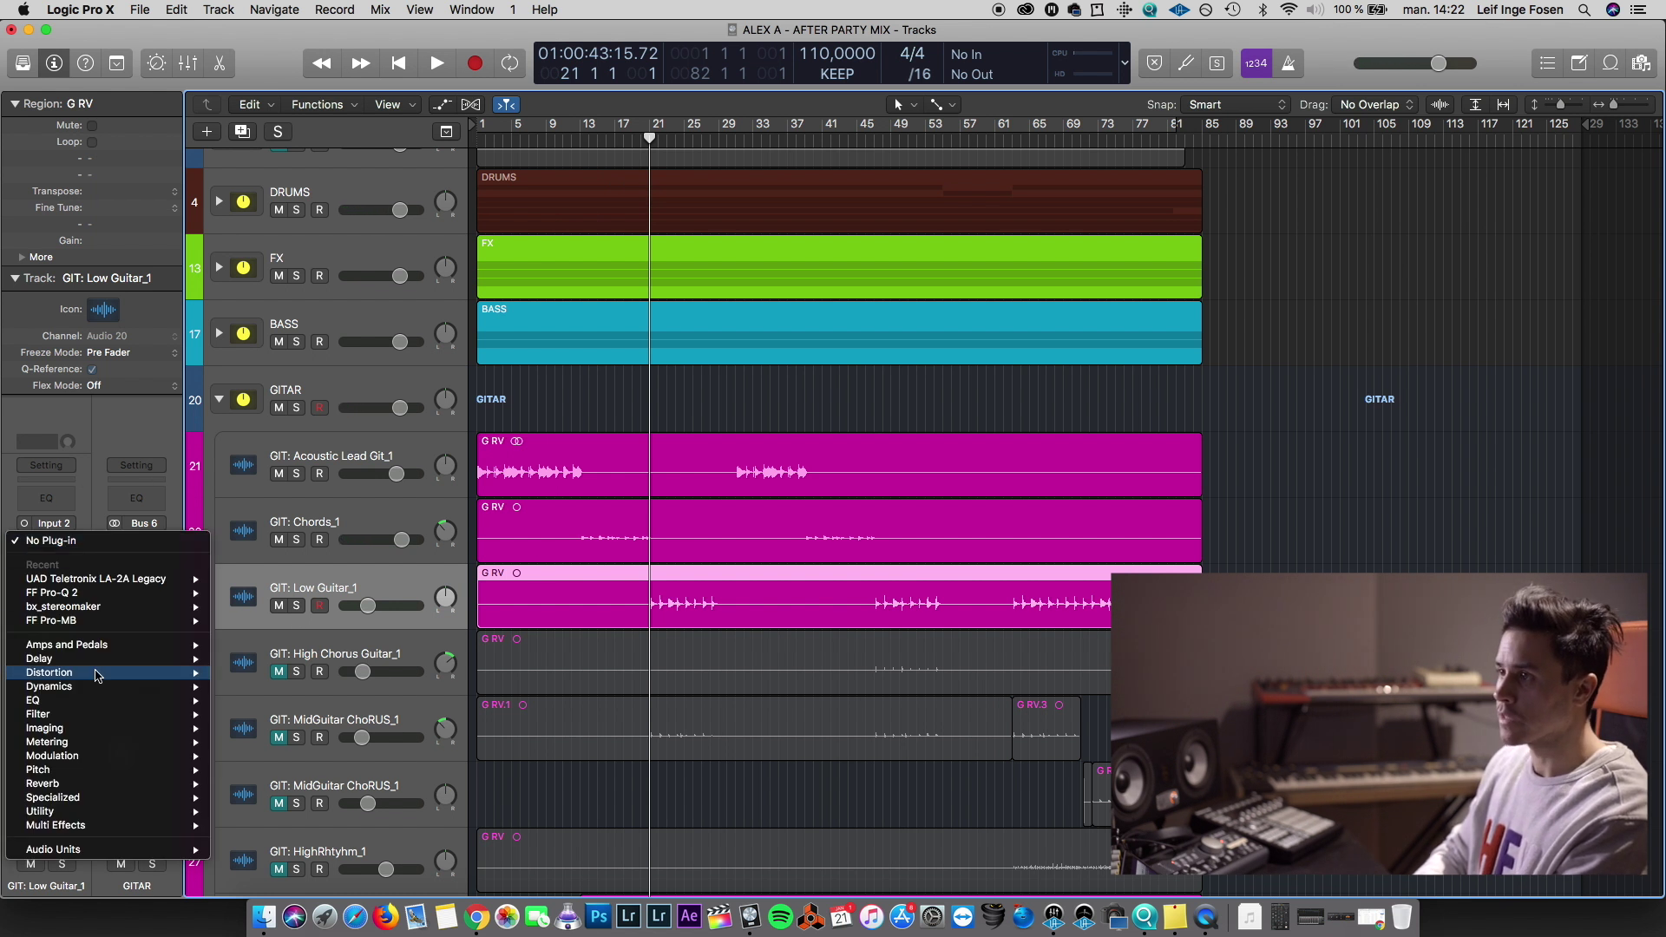
mouse_move(85, 651)
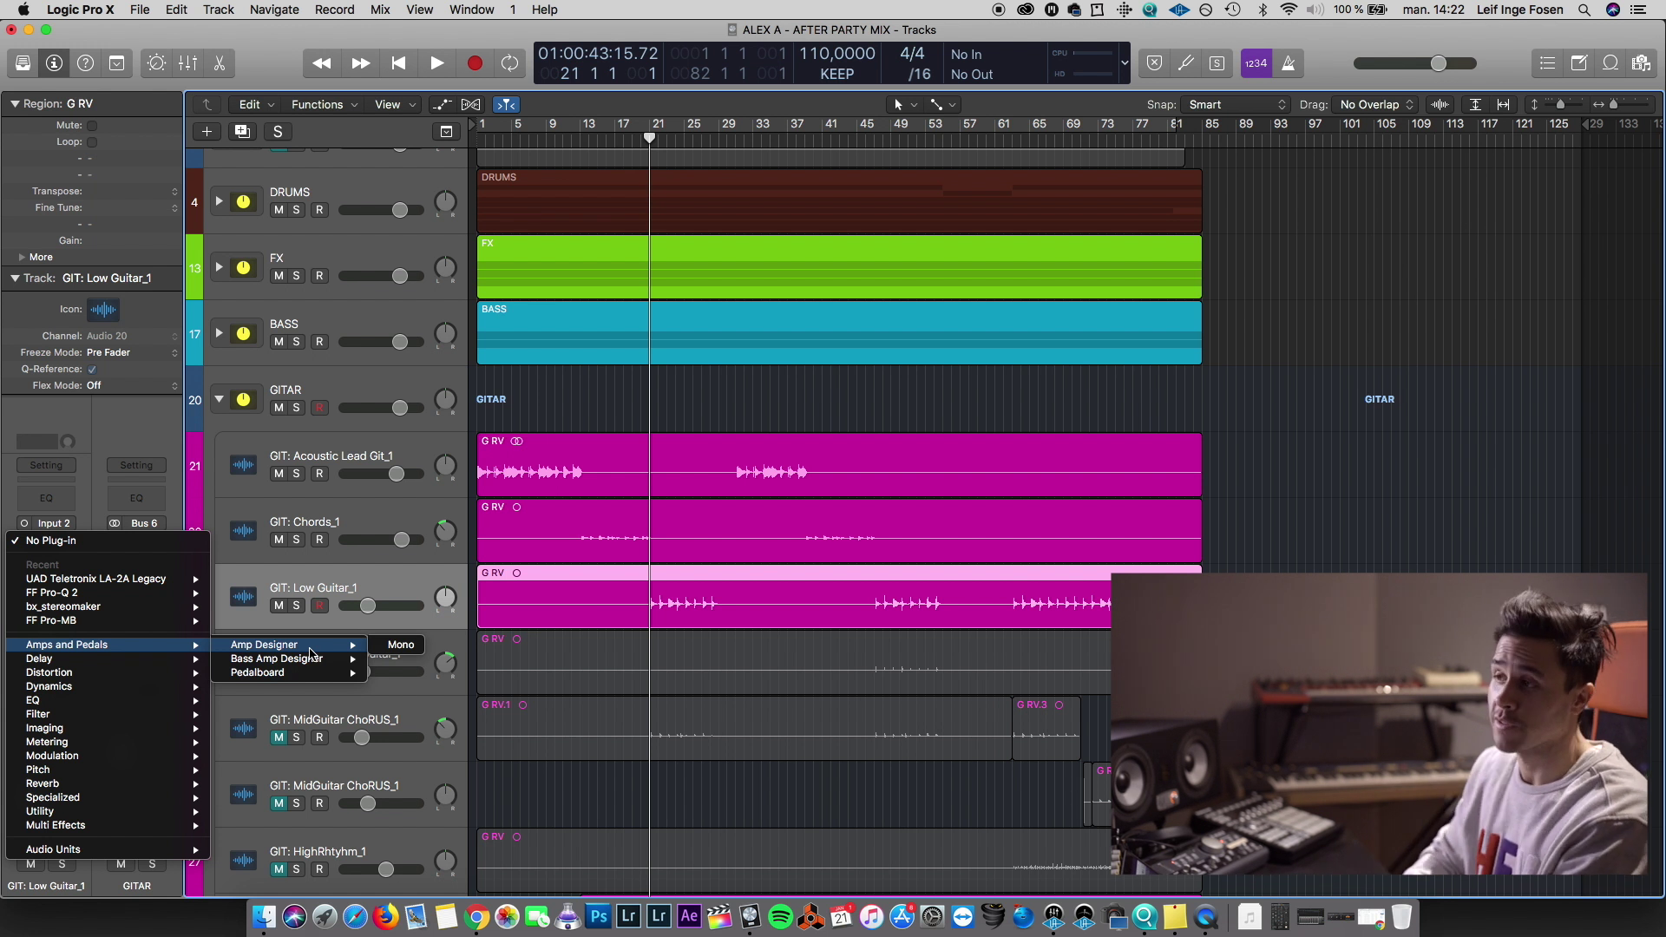
click(389, 647)
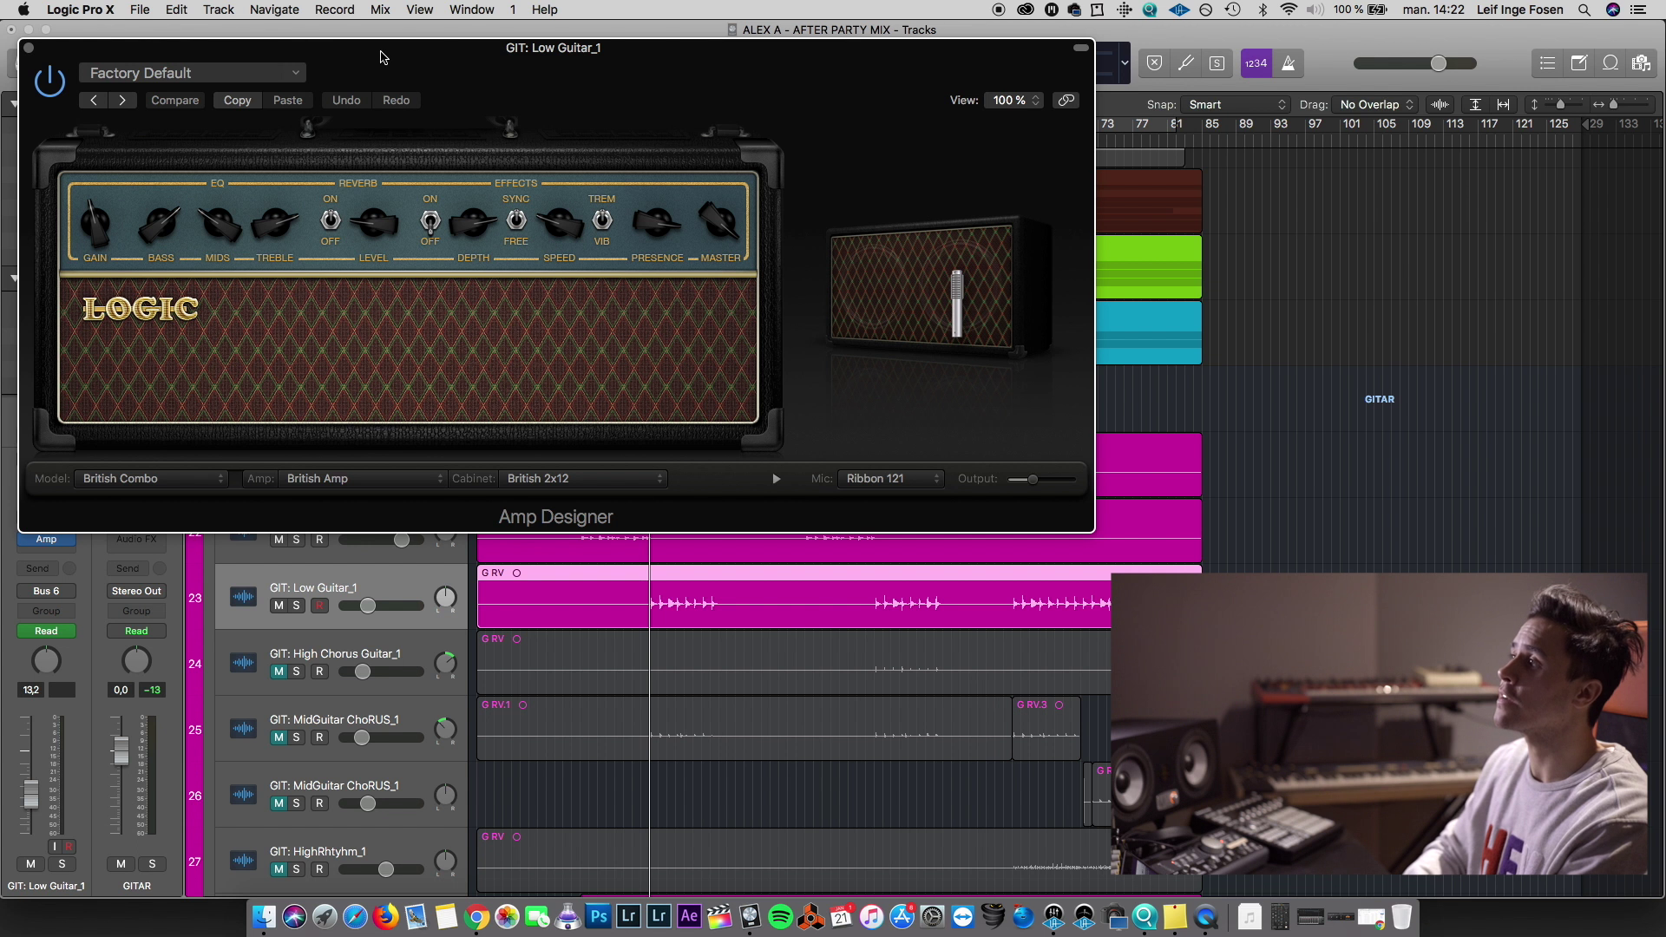
drag(382, 57, 1079, 105)
Load the distorted amp preset American Stack Distort for the low guitar
click(885, 121)
click(1180, 150)
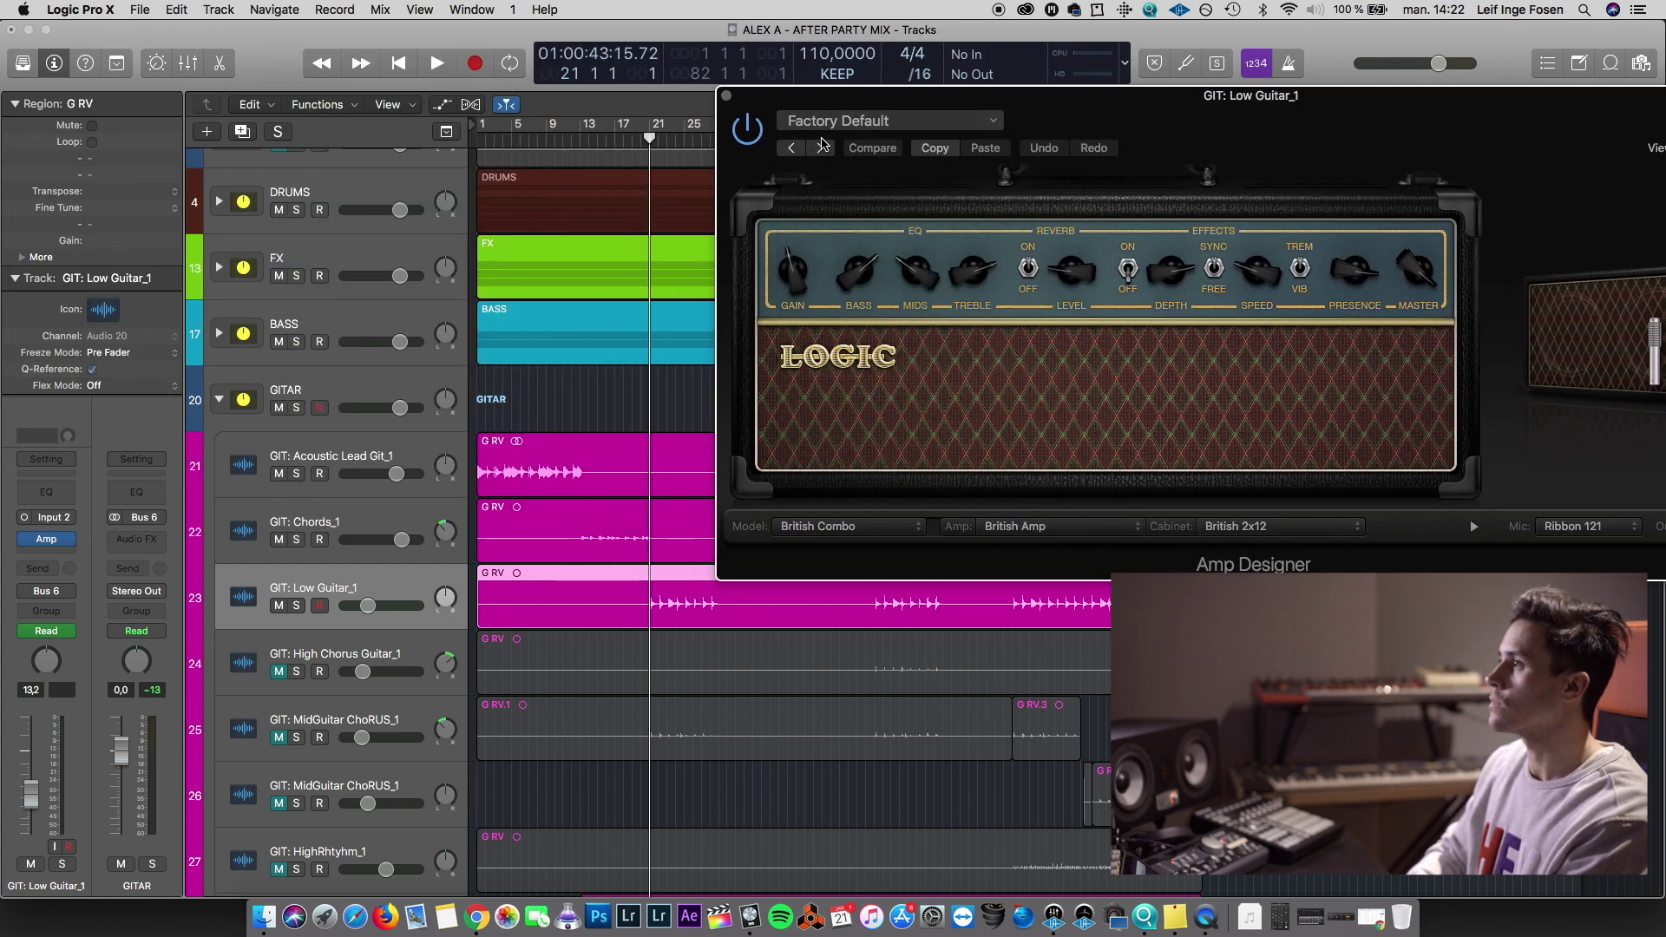
click(854, 122)
mouse_move(894, 486)
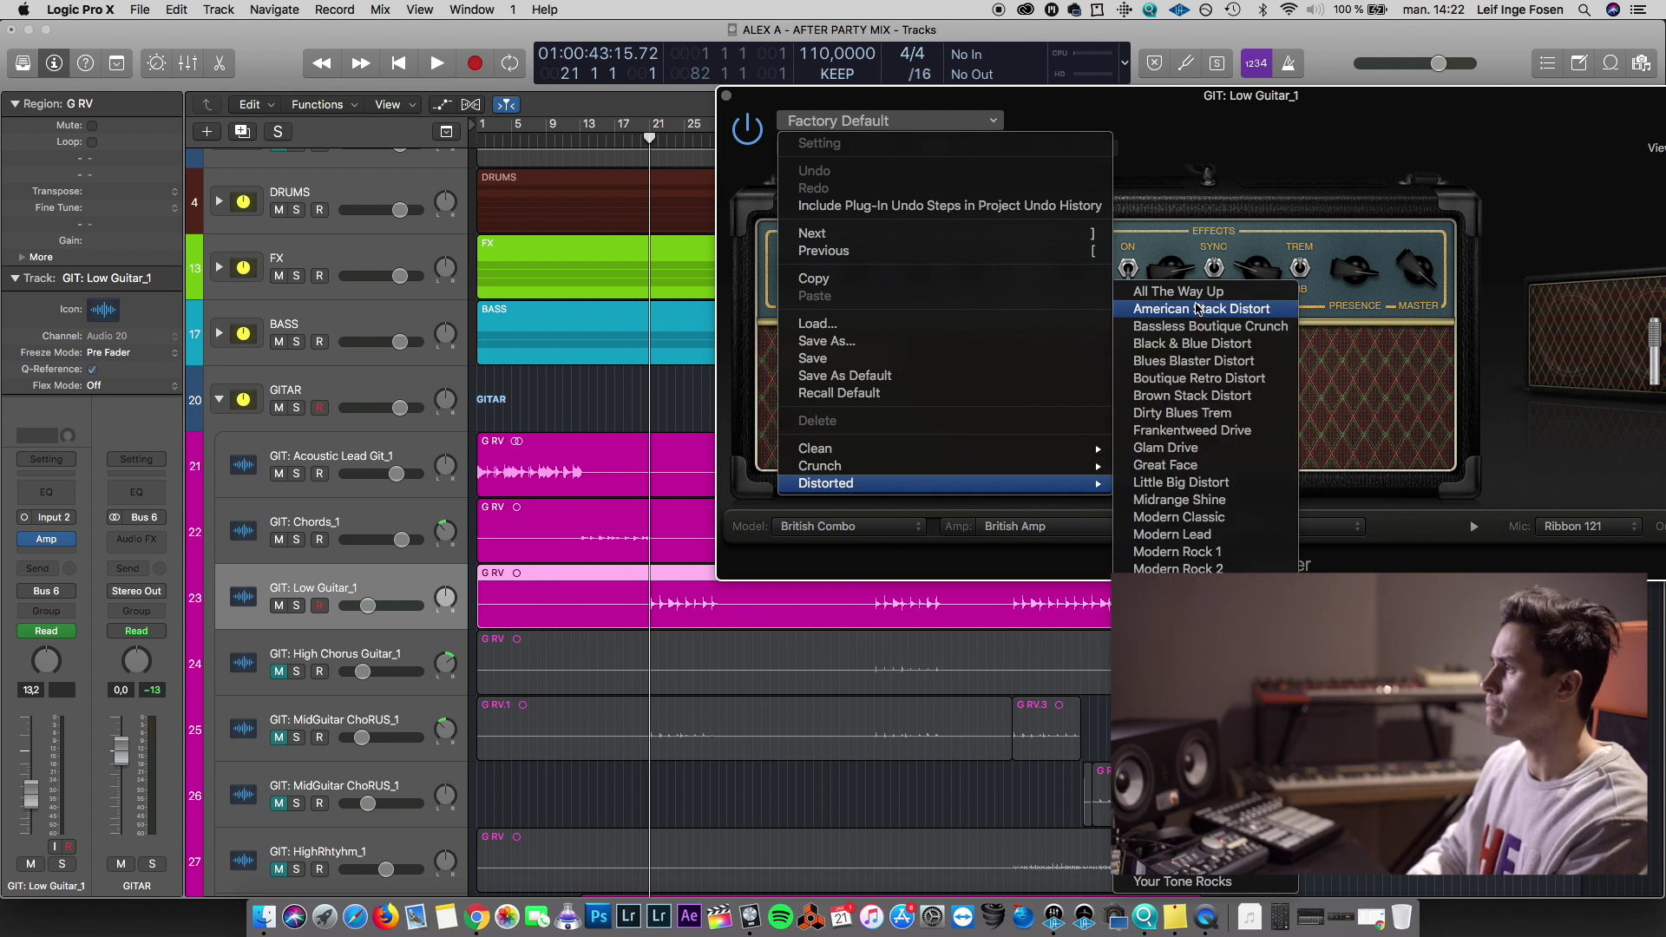
click(1198, 308)
key(])
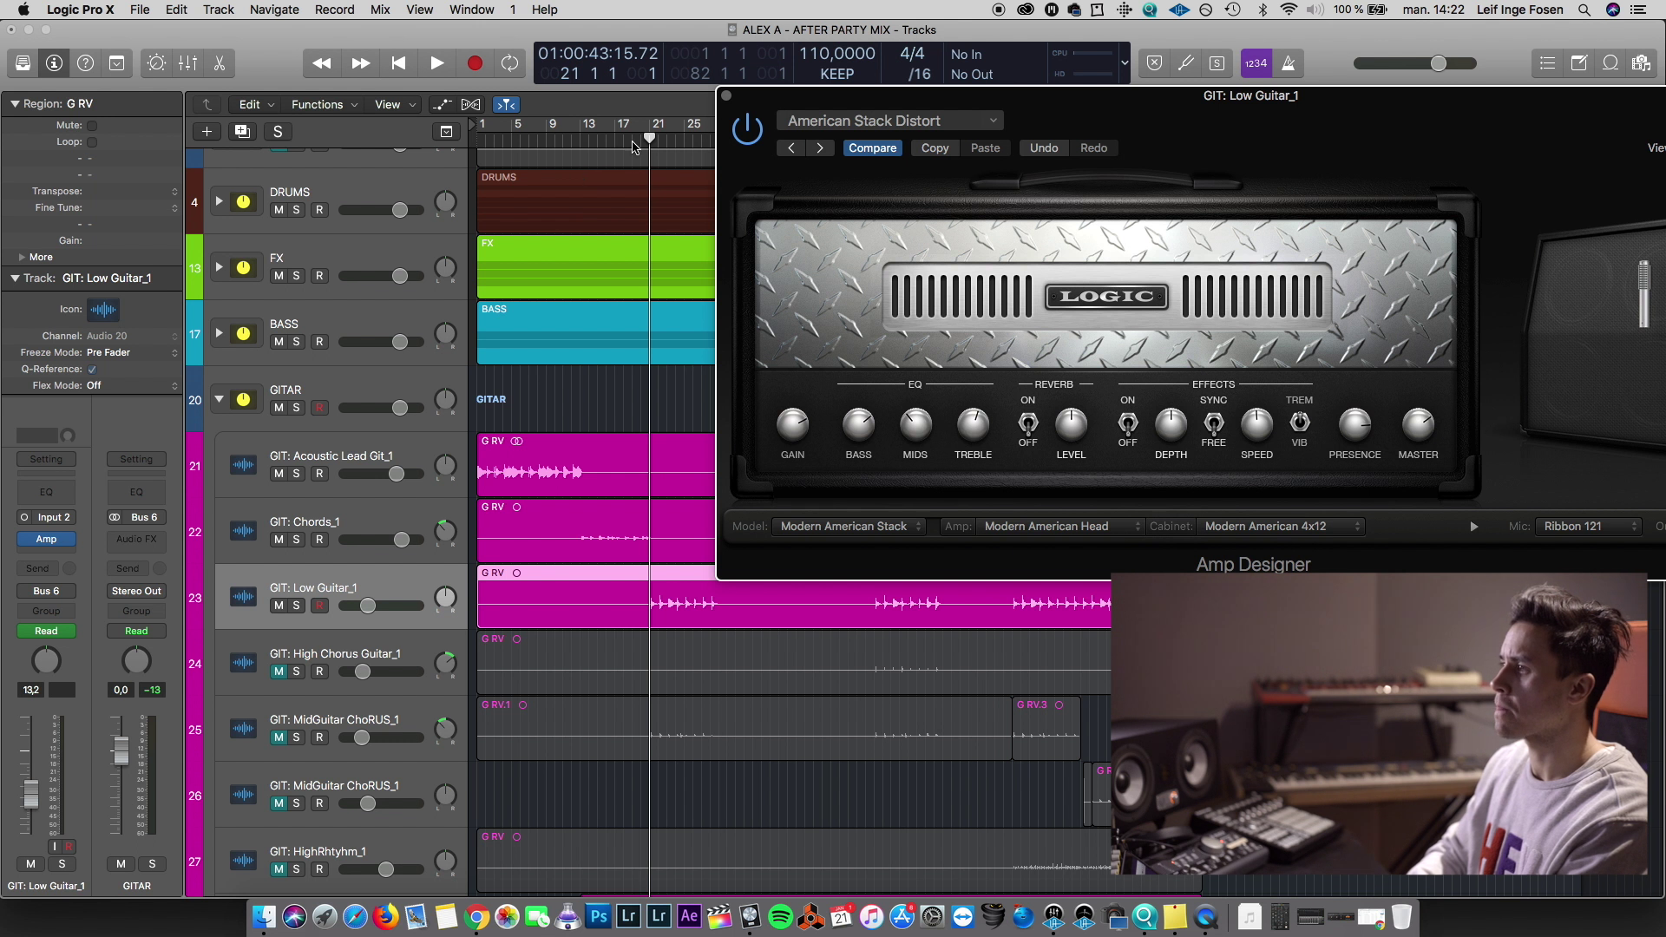
Audition the amped low guitar from bar 21 in the mix and soloed, and close the Amp Designer window
key(space)
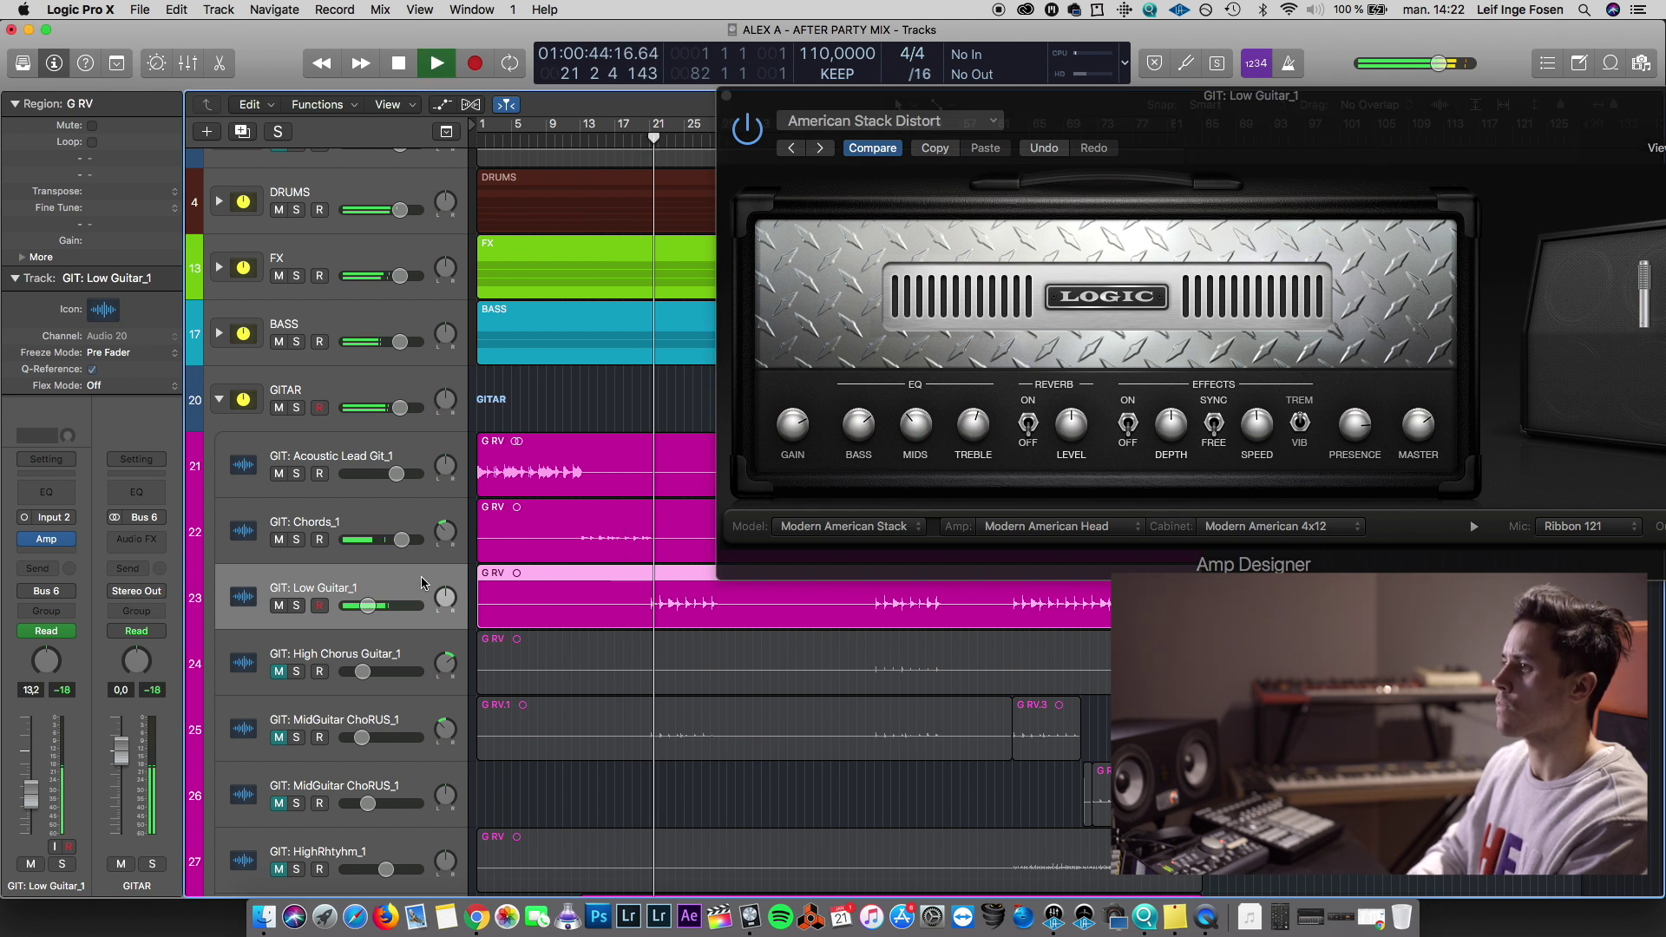
key(s)
drag(1086, 97, 1048, 71)
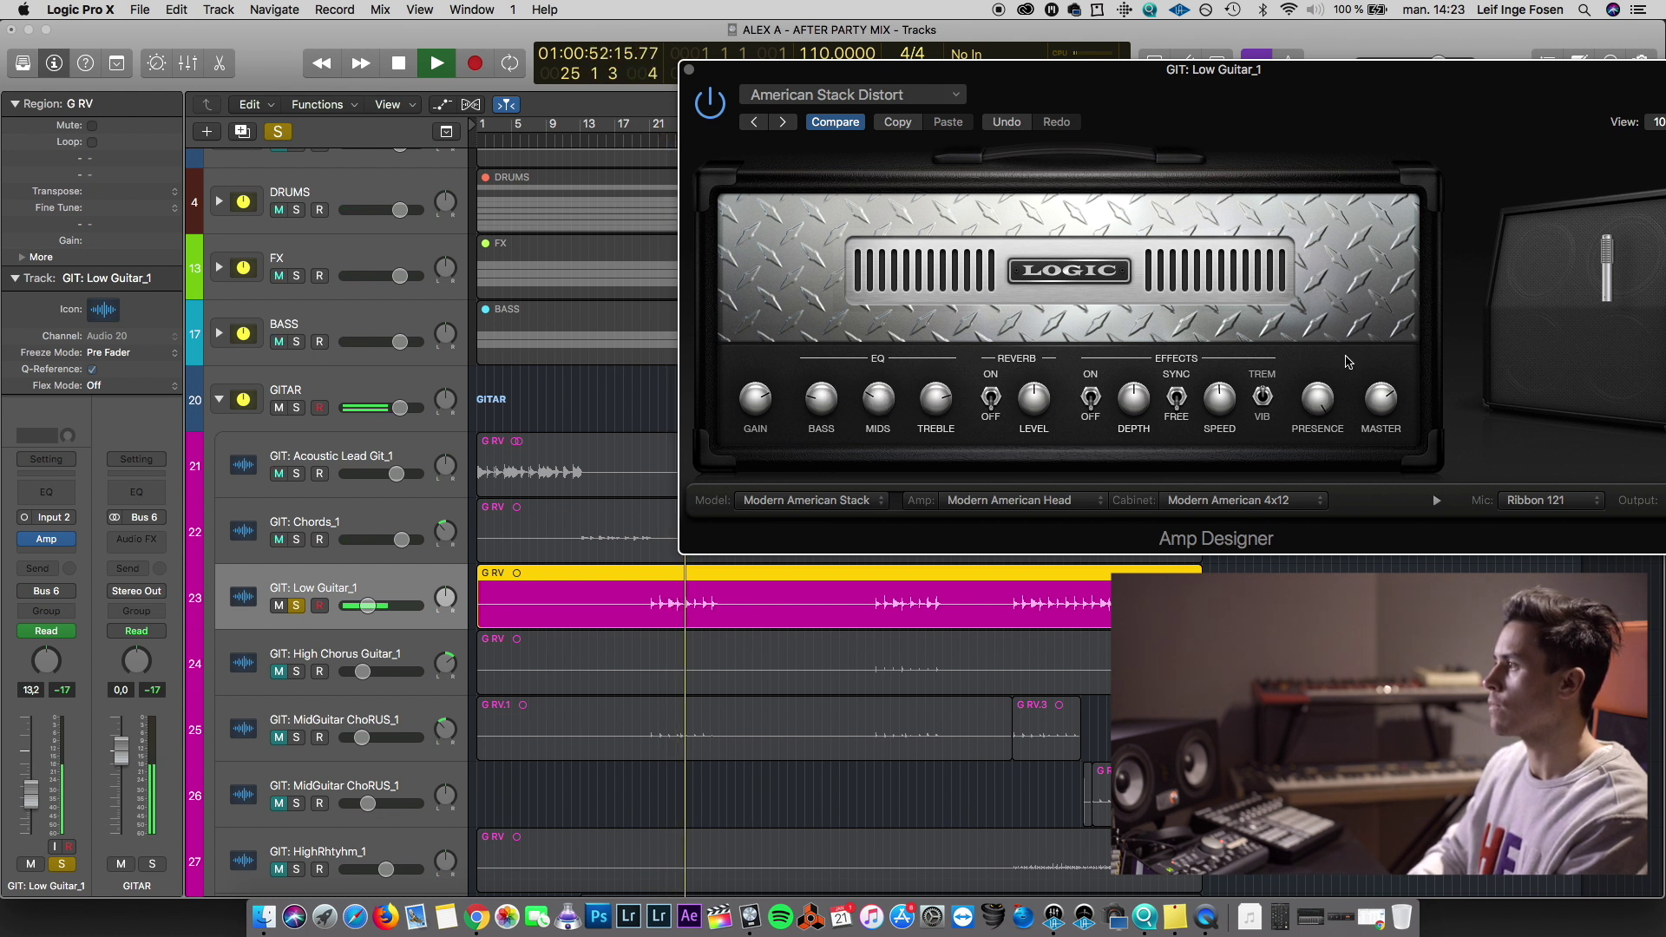
click(688, 69)
key(space)
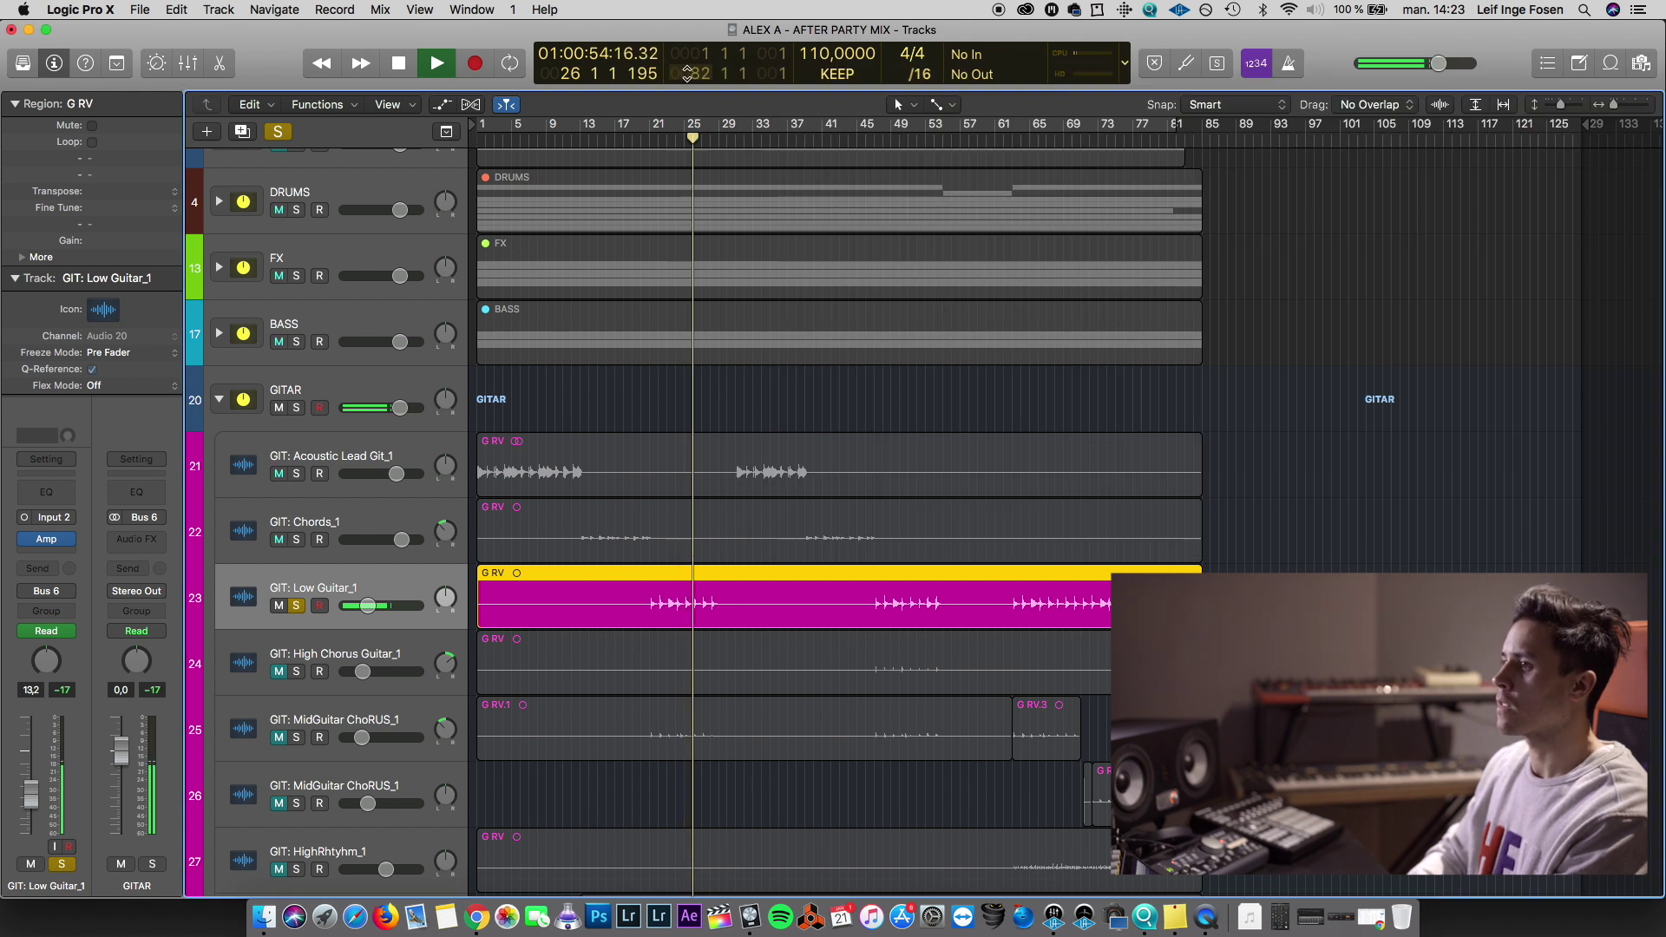
Insert a mono FF Pro-Q 2 on Low Guitar_1 and add a gentle bell cut at about 414 Hz
click(58, 552)
mouse_move(97, 621)
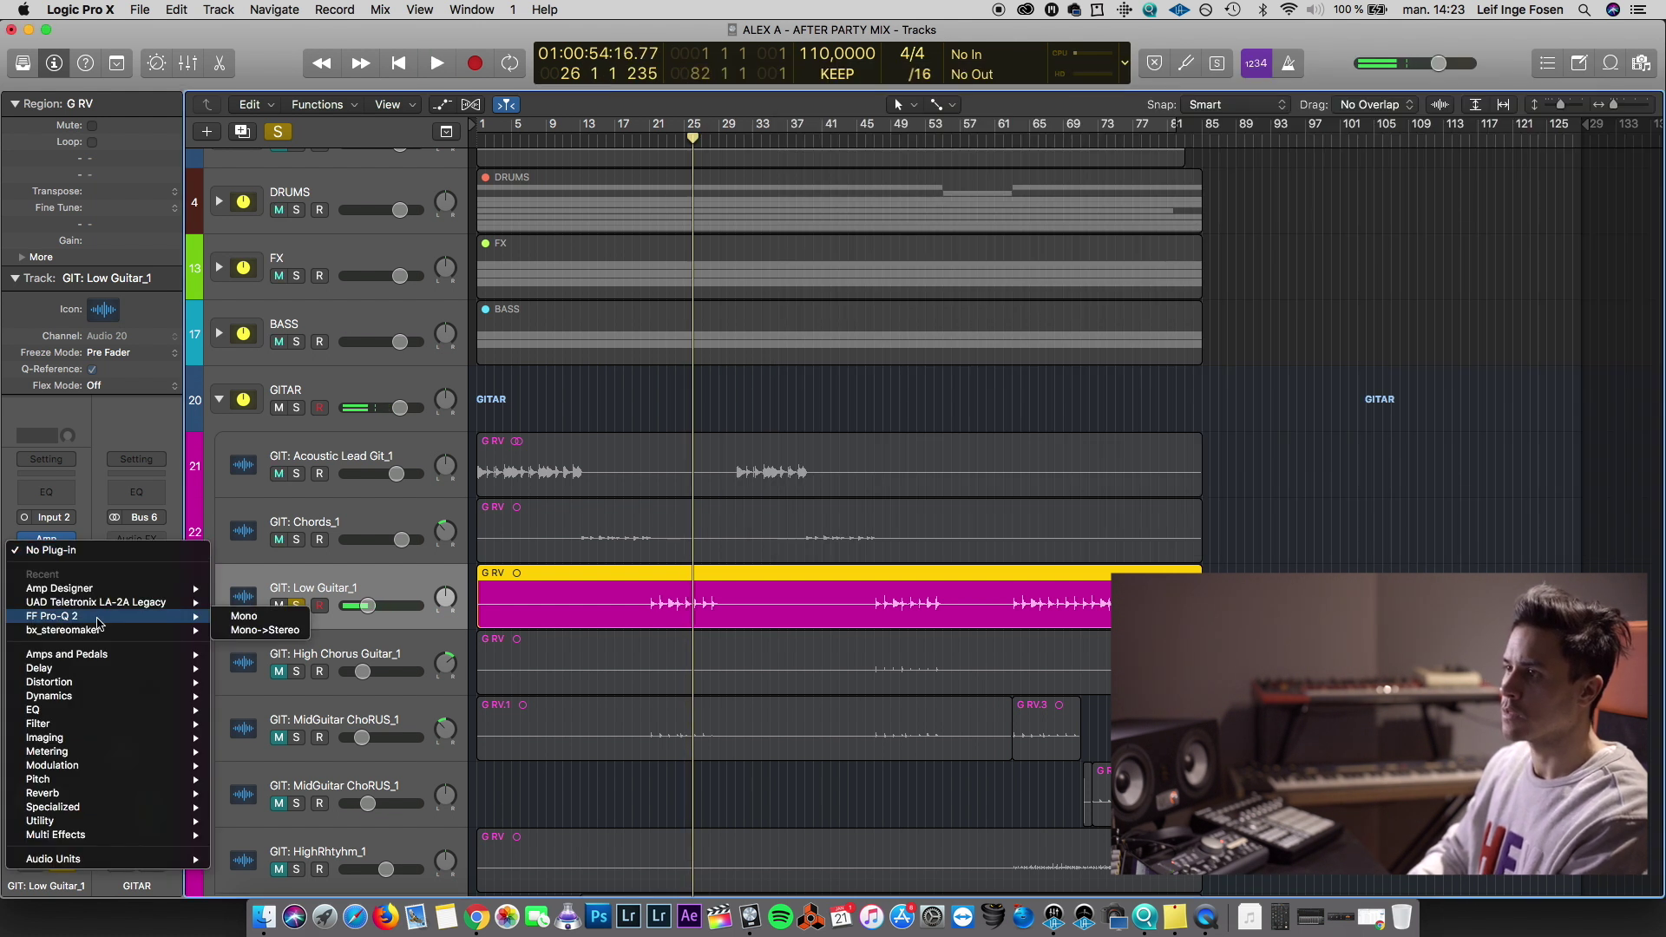
click(243, 617)
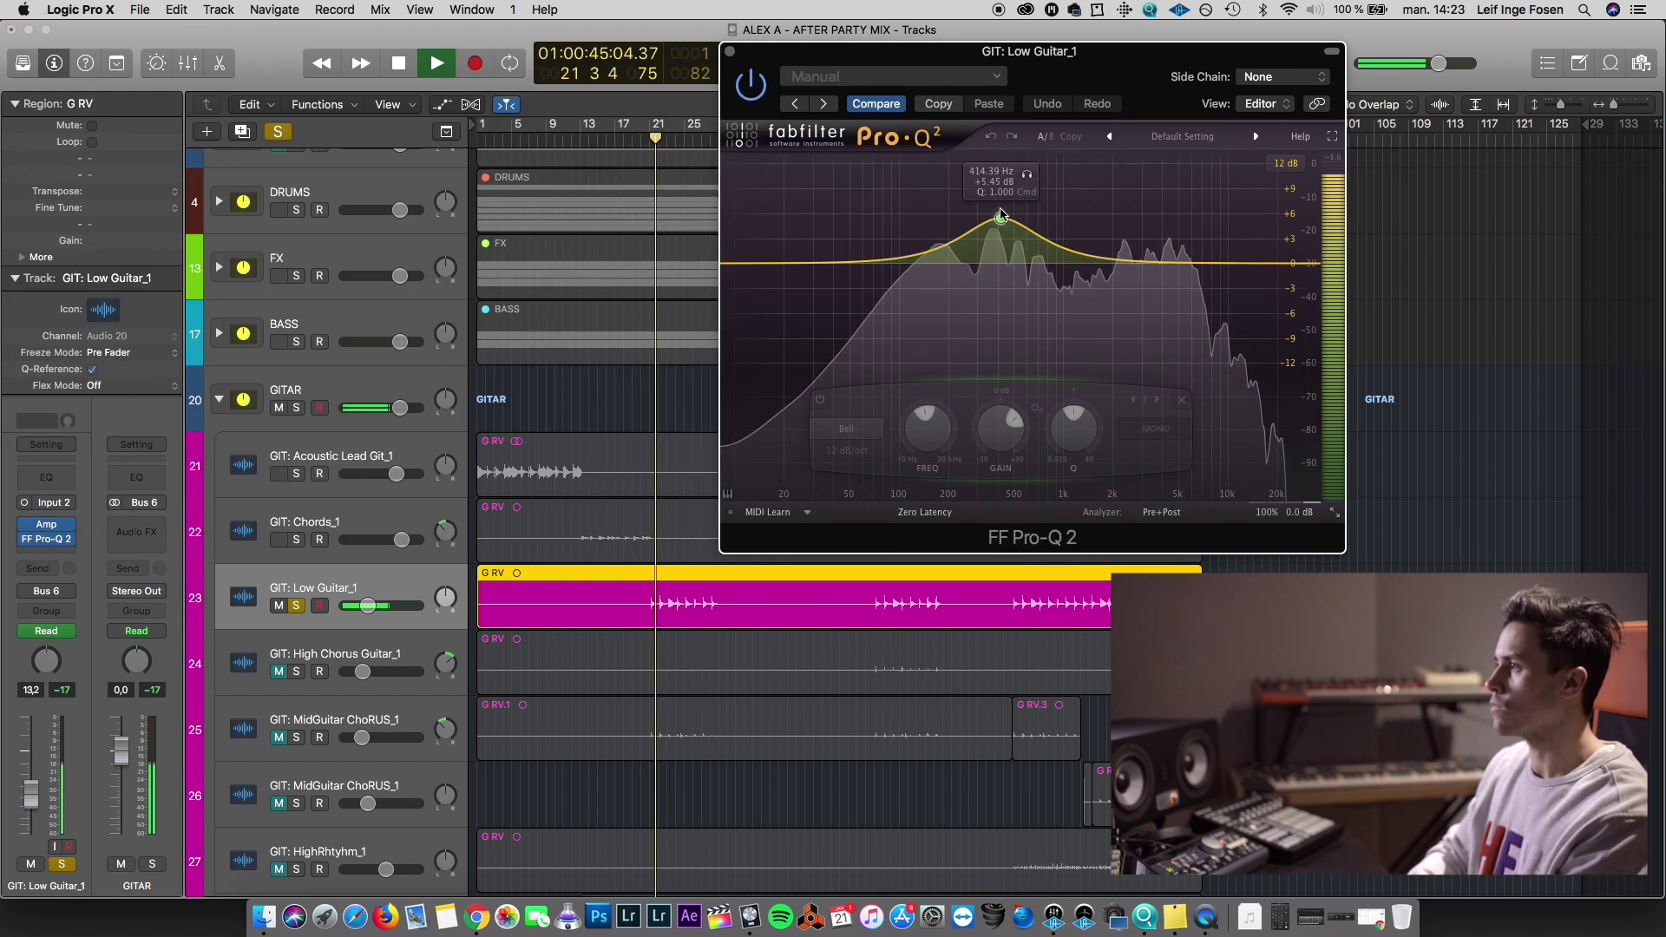
drag(1000, 231, 1000, 291)
Find the harsh resonance near 1.9 kHz with a narrow boosted band and cut it by about 10.3 dB
drag(1122, 262, 1110, 168)
scroll(1113, 214, up, 5)
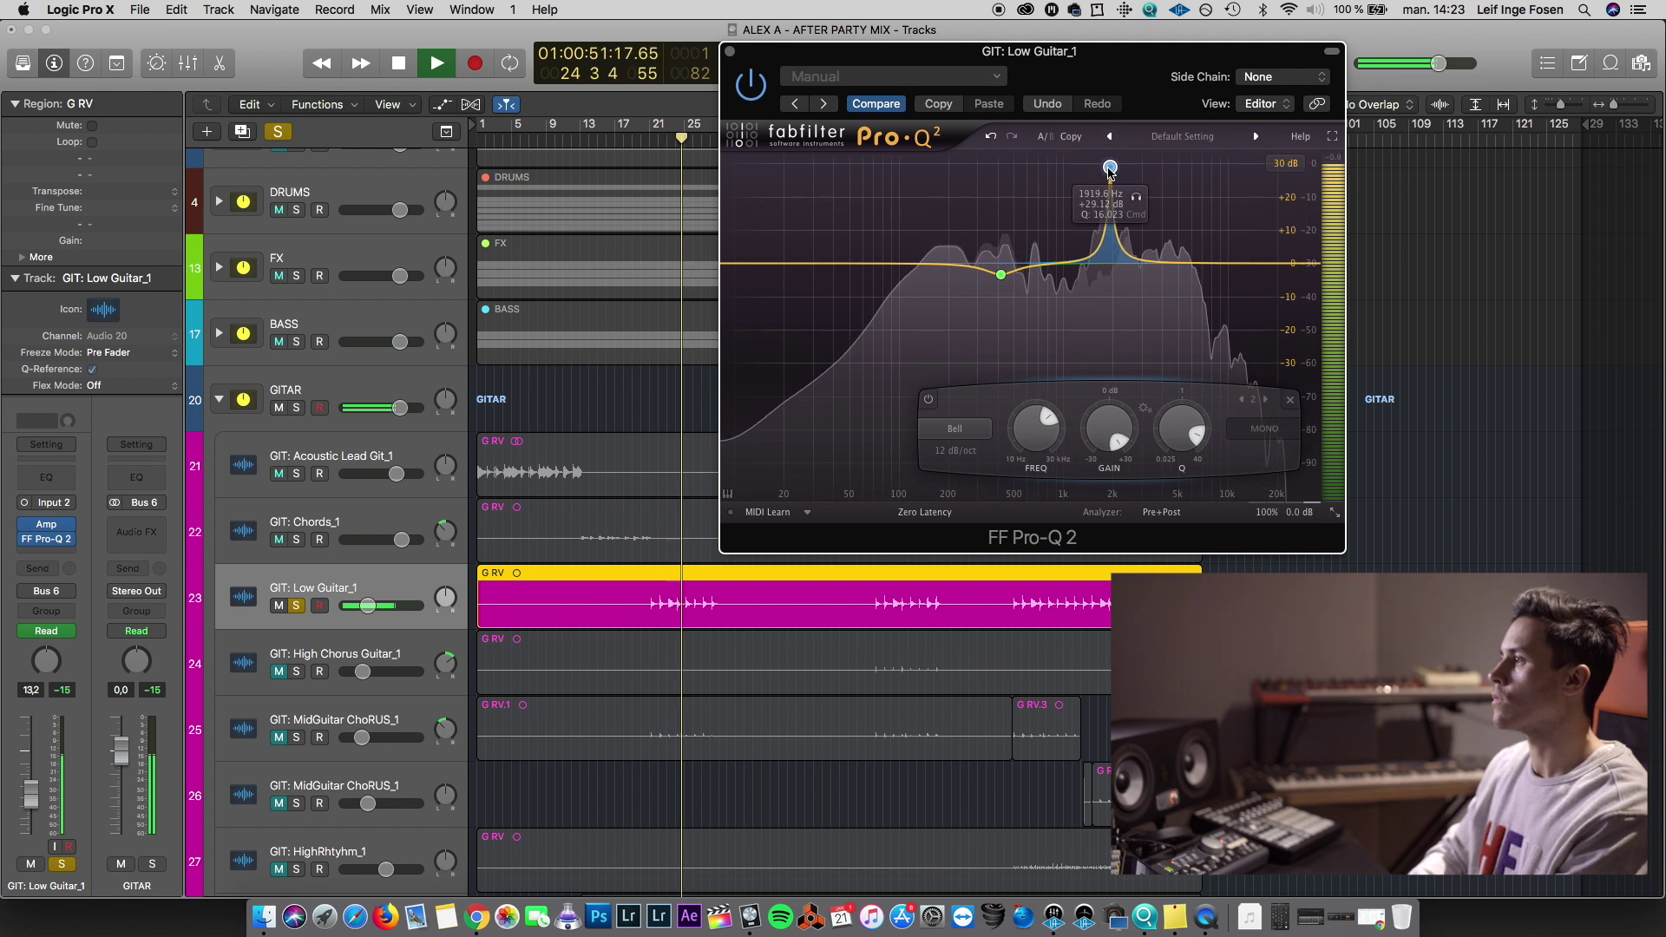
drag(1109, 427, 1119, 546)
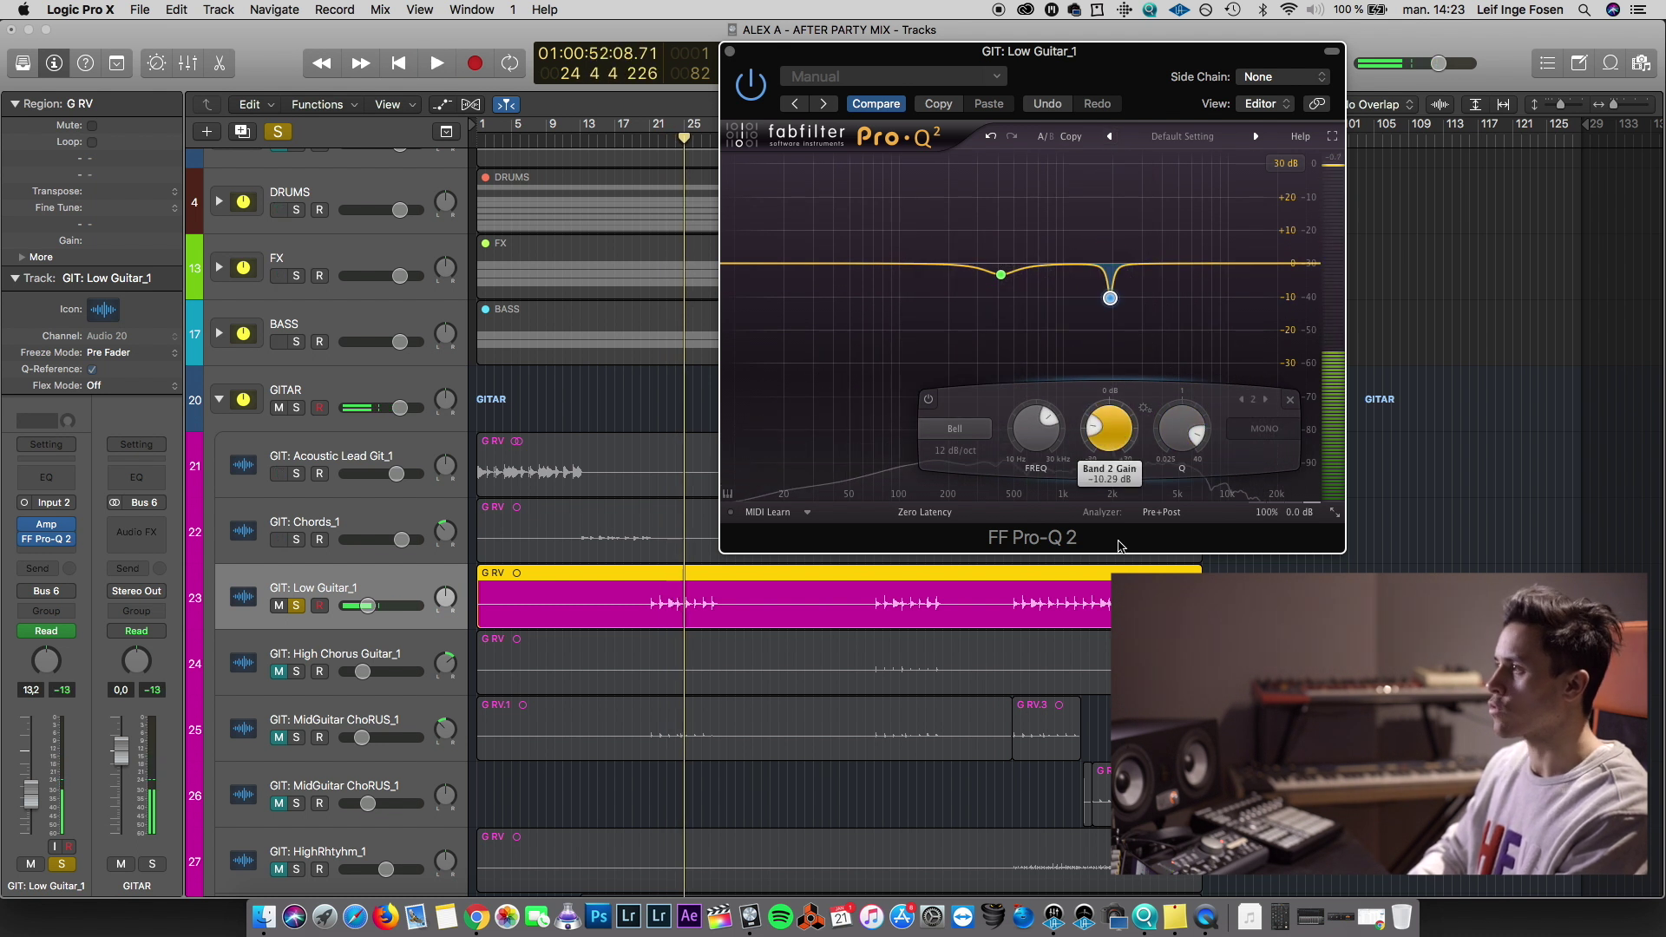
Add a 96 dB/oct low cut below 100 Hz to the low guitar EQ and resume playback
click(788, 286)
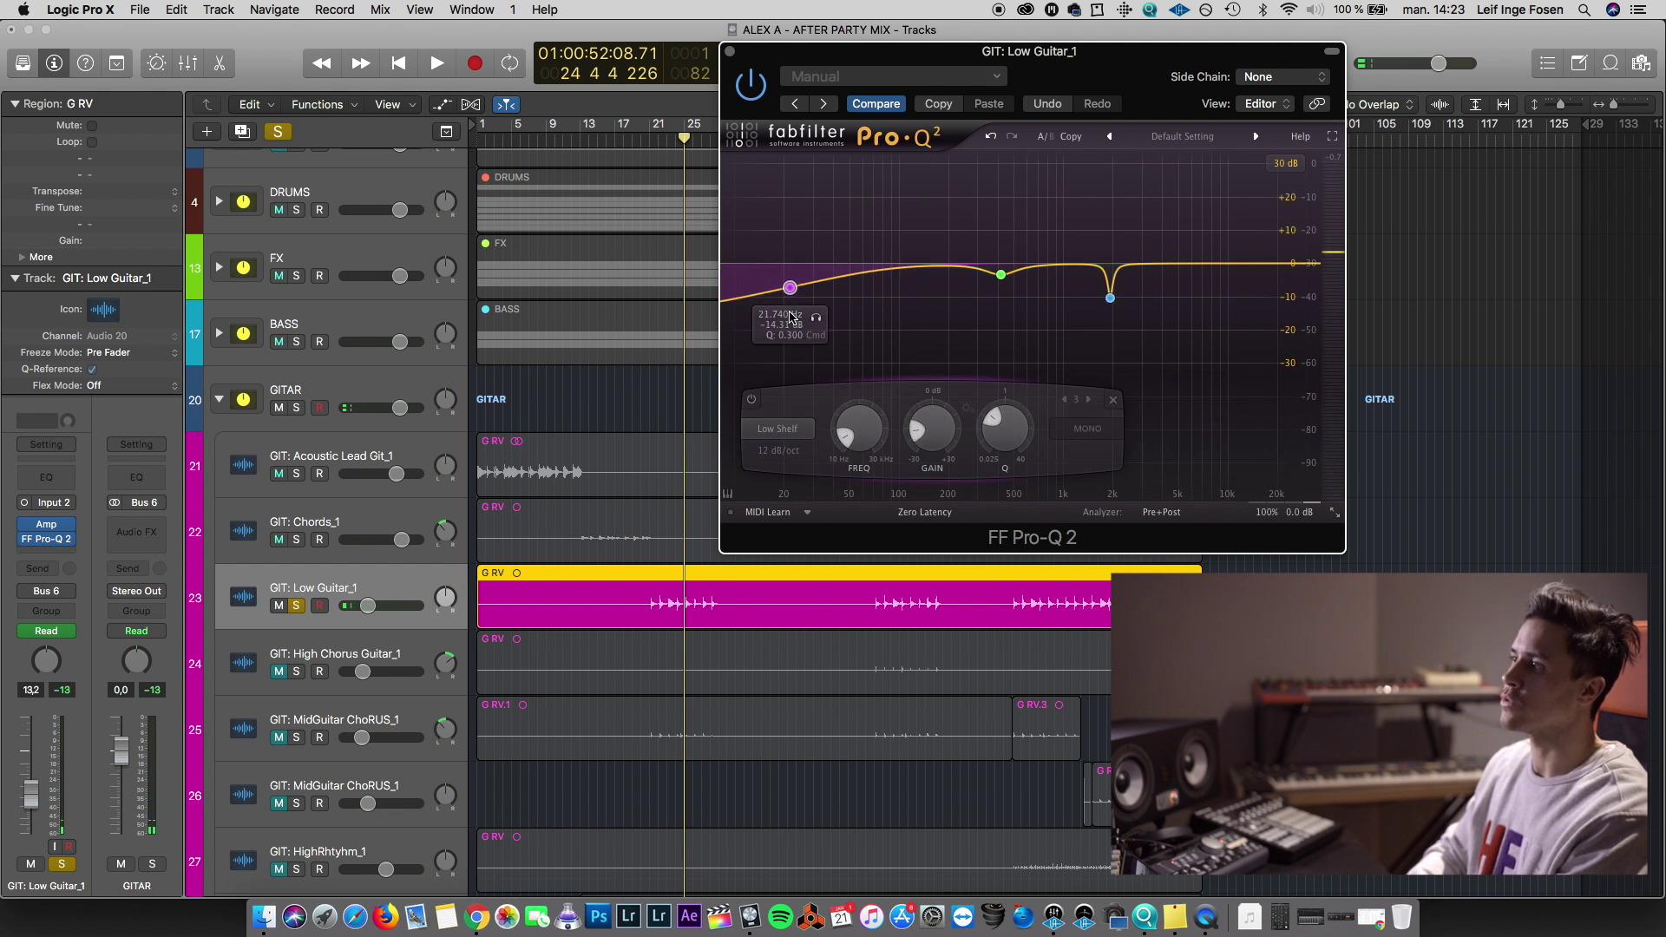
click(793, 430)
click(795, 484)
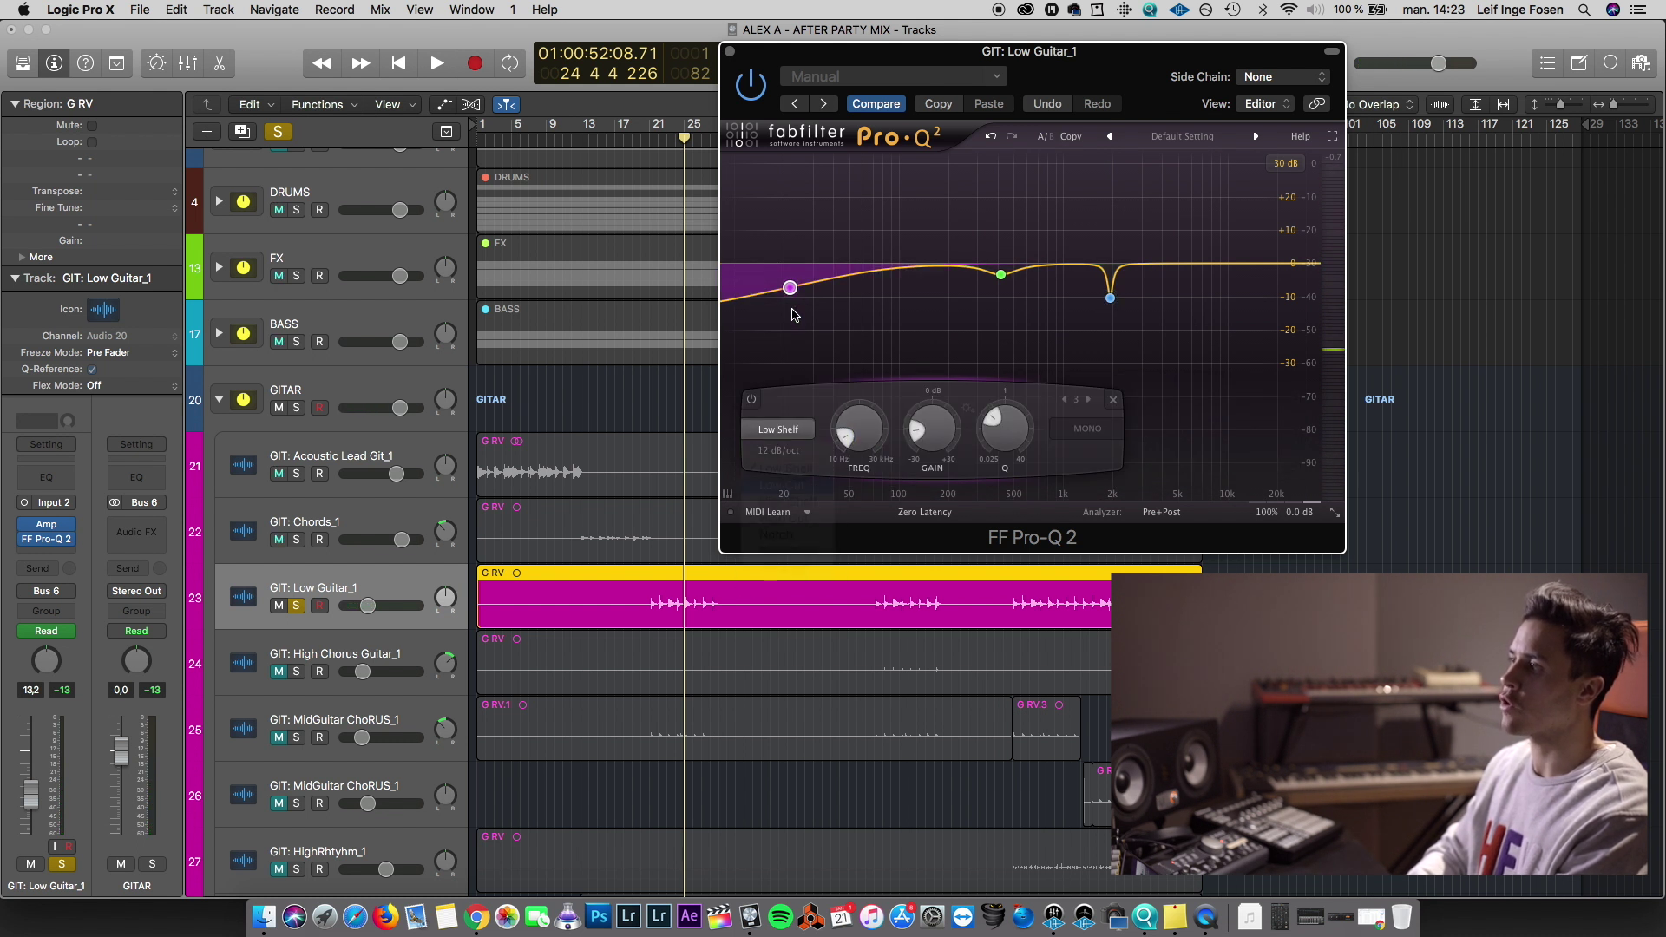
key(space)
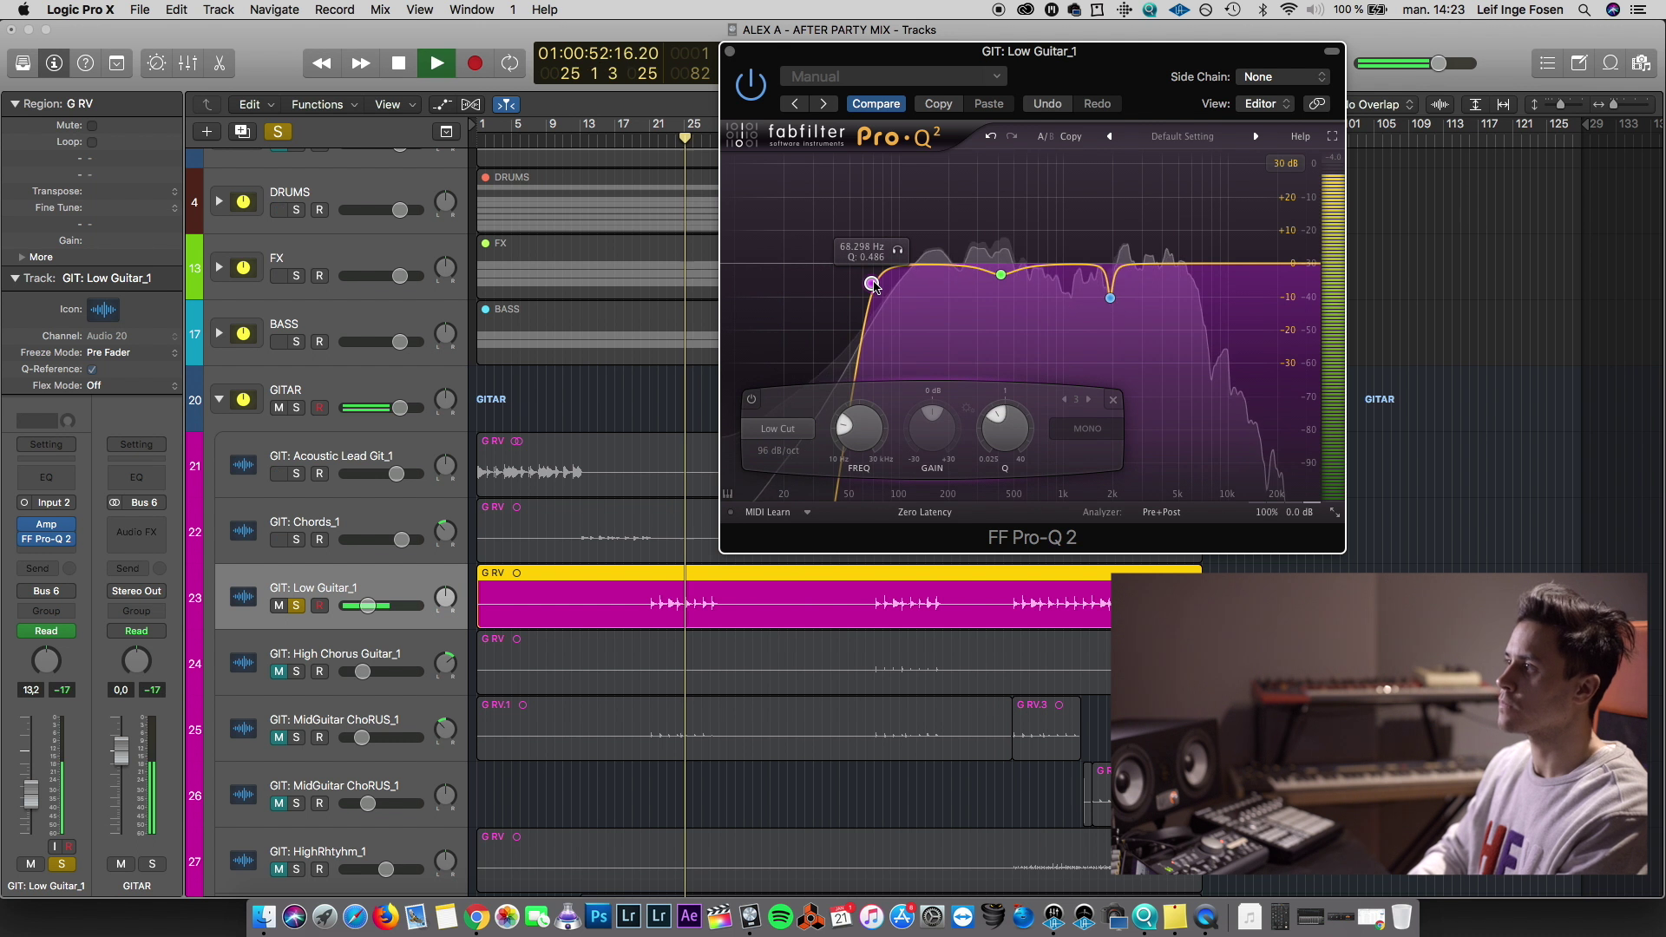
Cut bells at about 175 Hz, just below 5 kHz and between the two earlier dips, then close the EQ and stop playback
drag(937, 265, 939, 287)
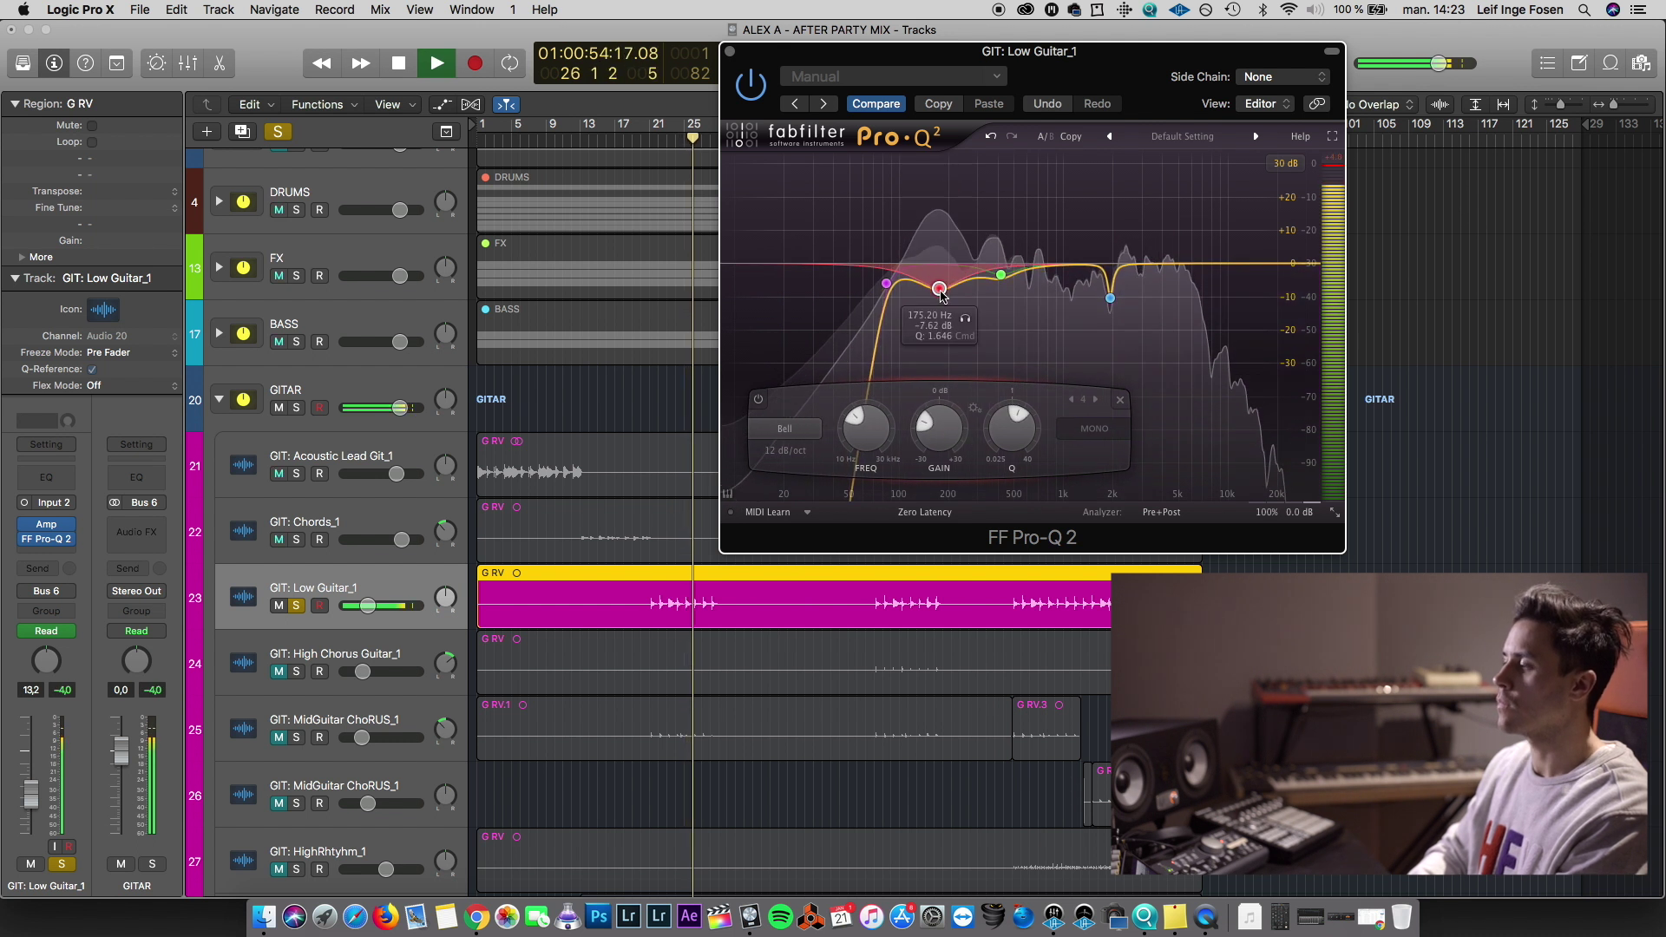
drag(1173, 263, 1173, 224)
drag(1109, 428, 1114, 541)
mouse_move(1047, 262)
mouse_down()
mouse_move(1064, 241)
mouse_move(1060, 277)
mouse_up()
key(super+w)
key(space)
Insert FF Pro-MB after the EQ on Low Guitar_1, move its window off the track headers, and place the playhead at bar 21
click(660, 137)
click(39, 552)
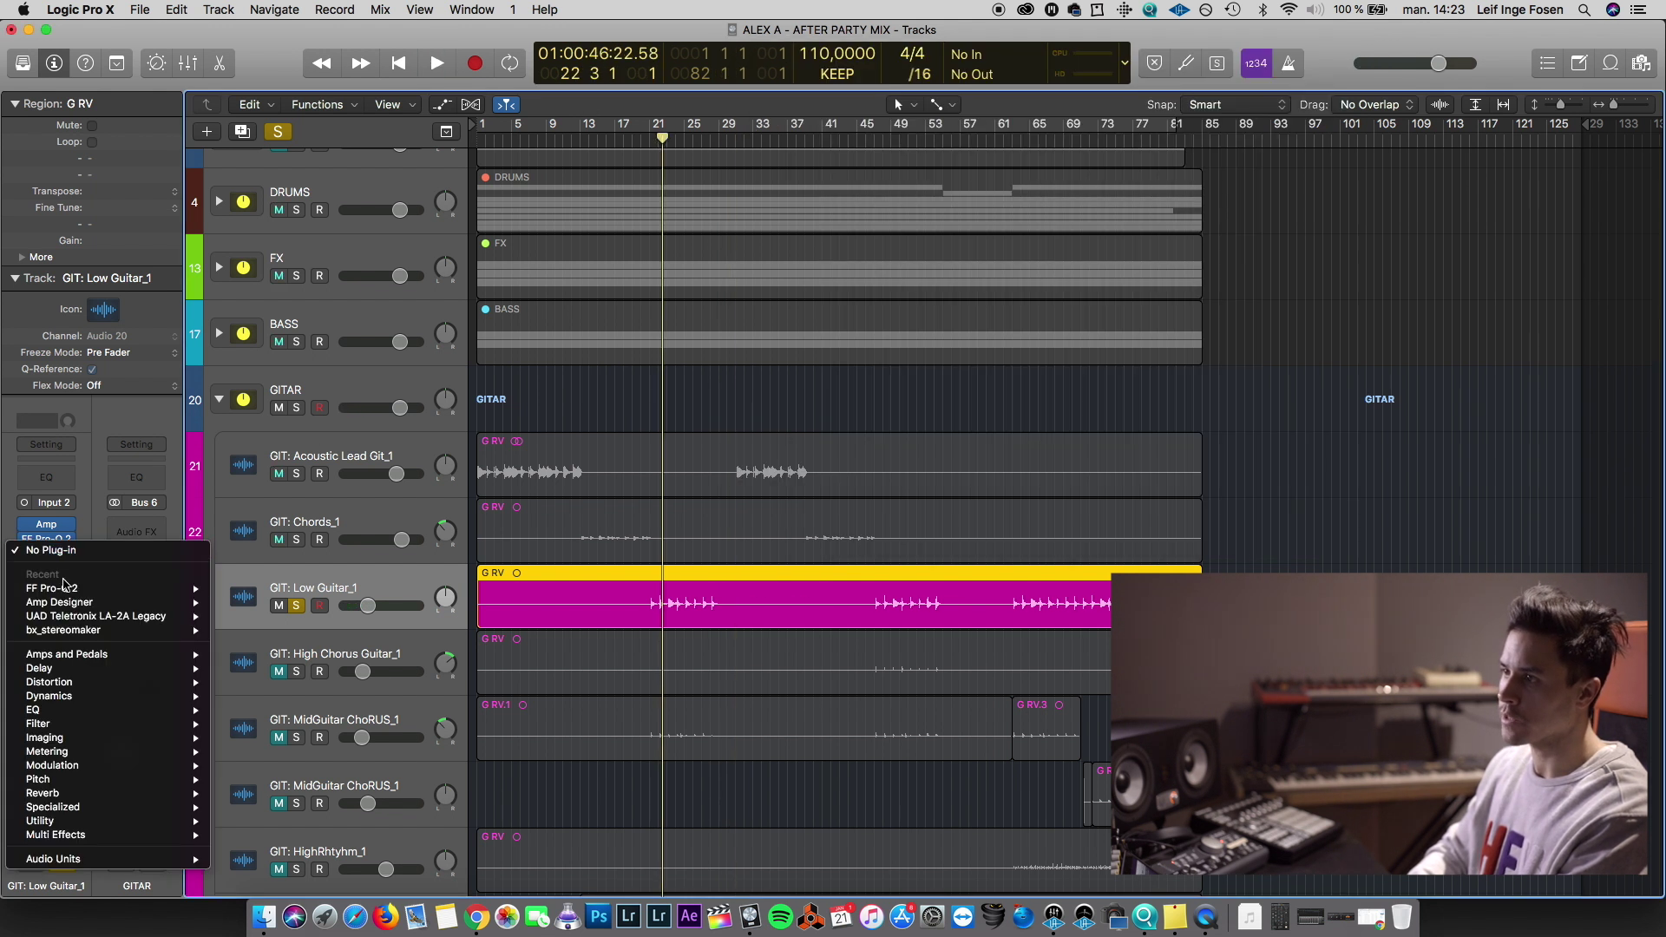
mouse_move(83, 859)
mouse_move(275, 731)
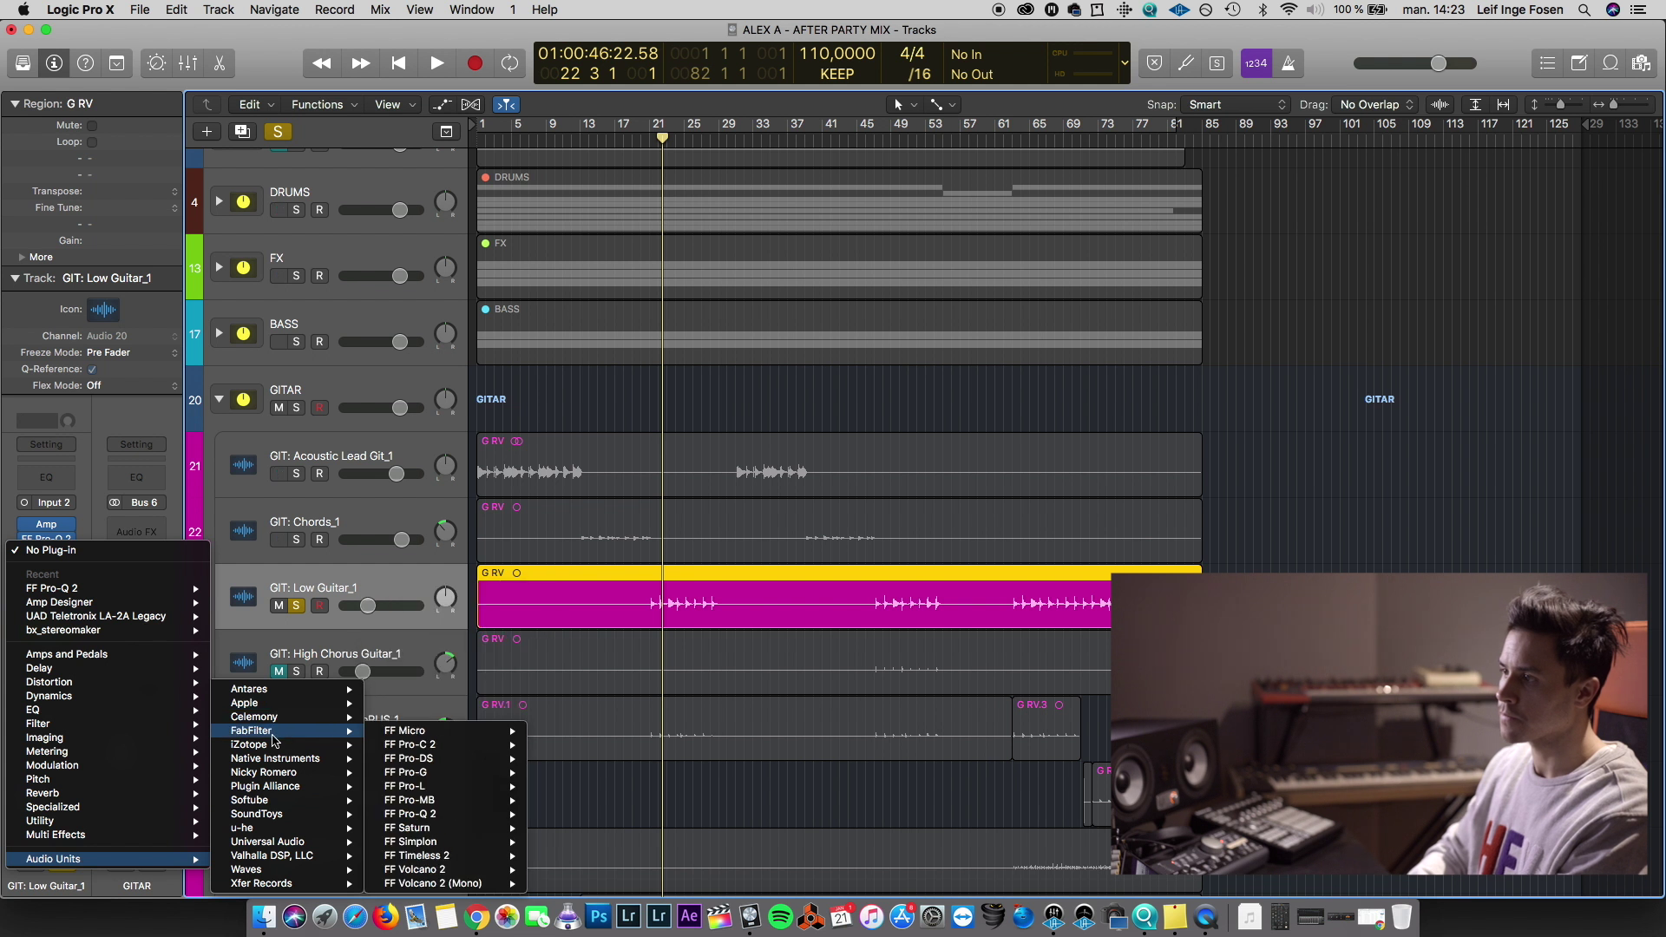
mouse_move(424, 800)
click(564, 799)
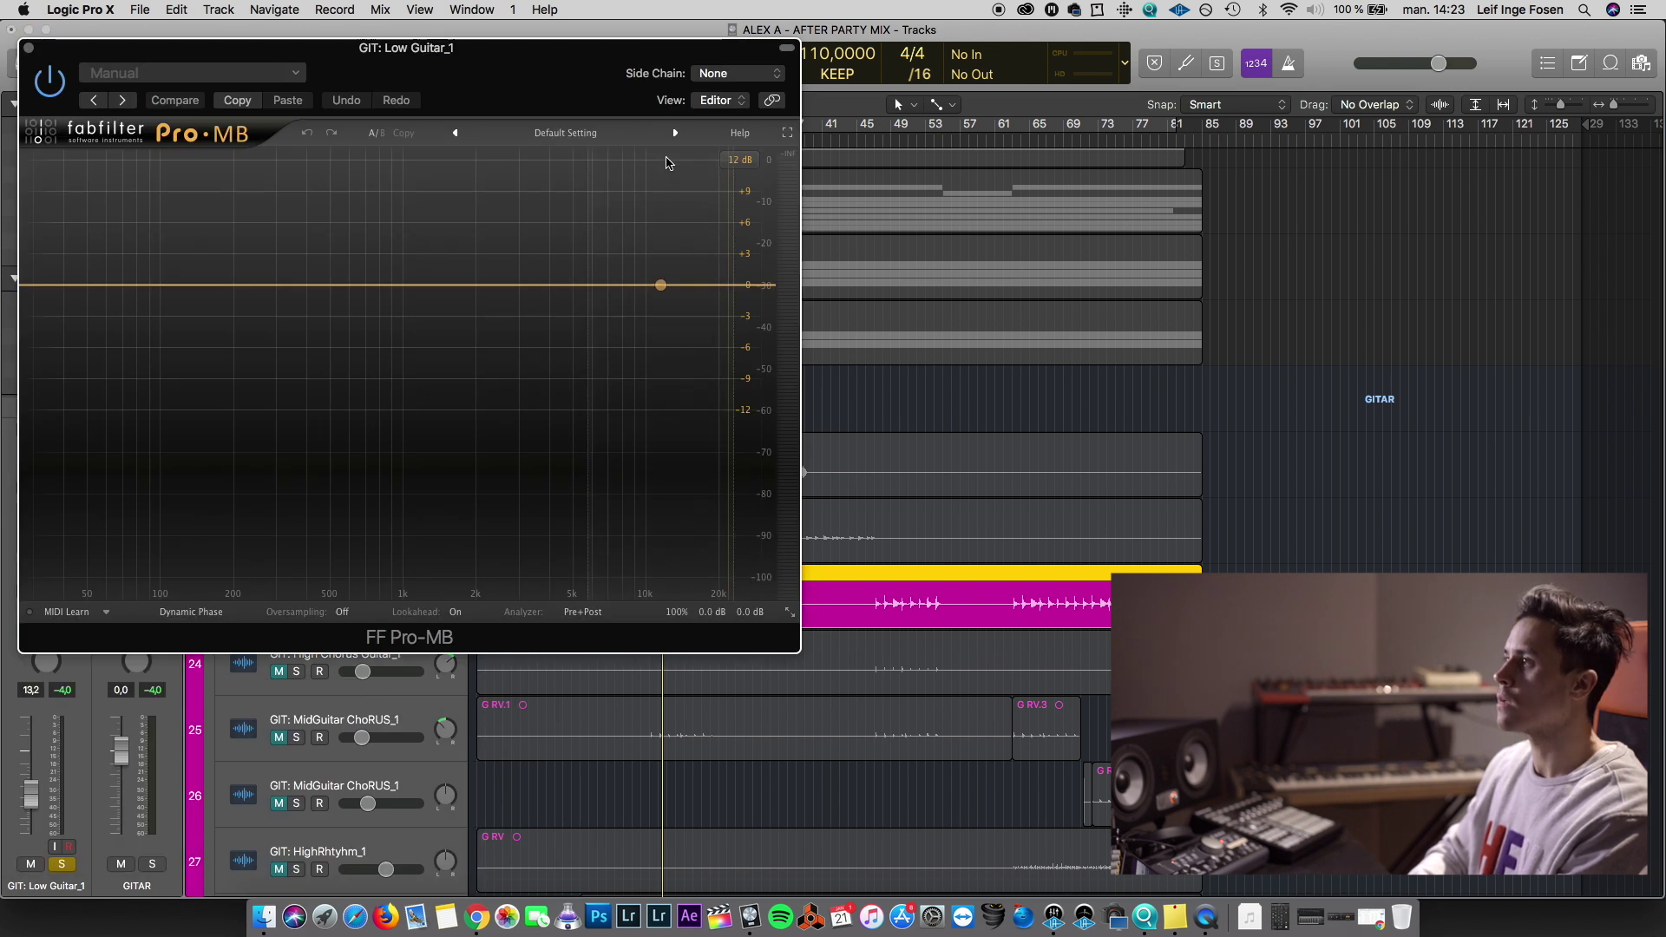
drag(524, 82, 1309, 170)
click(649, 139)
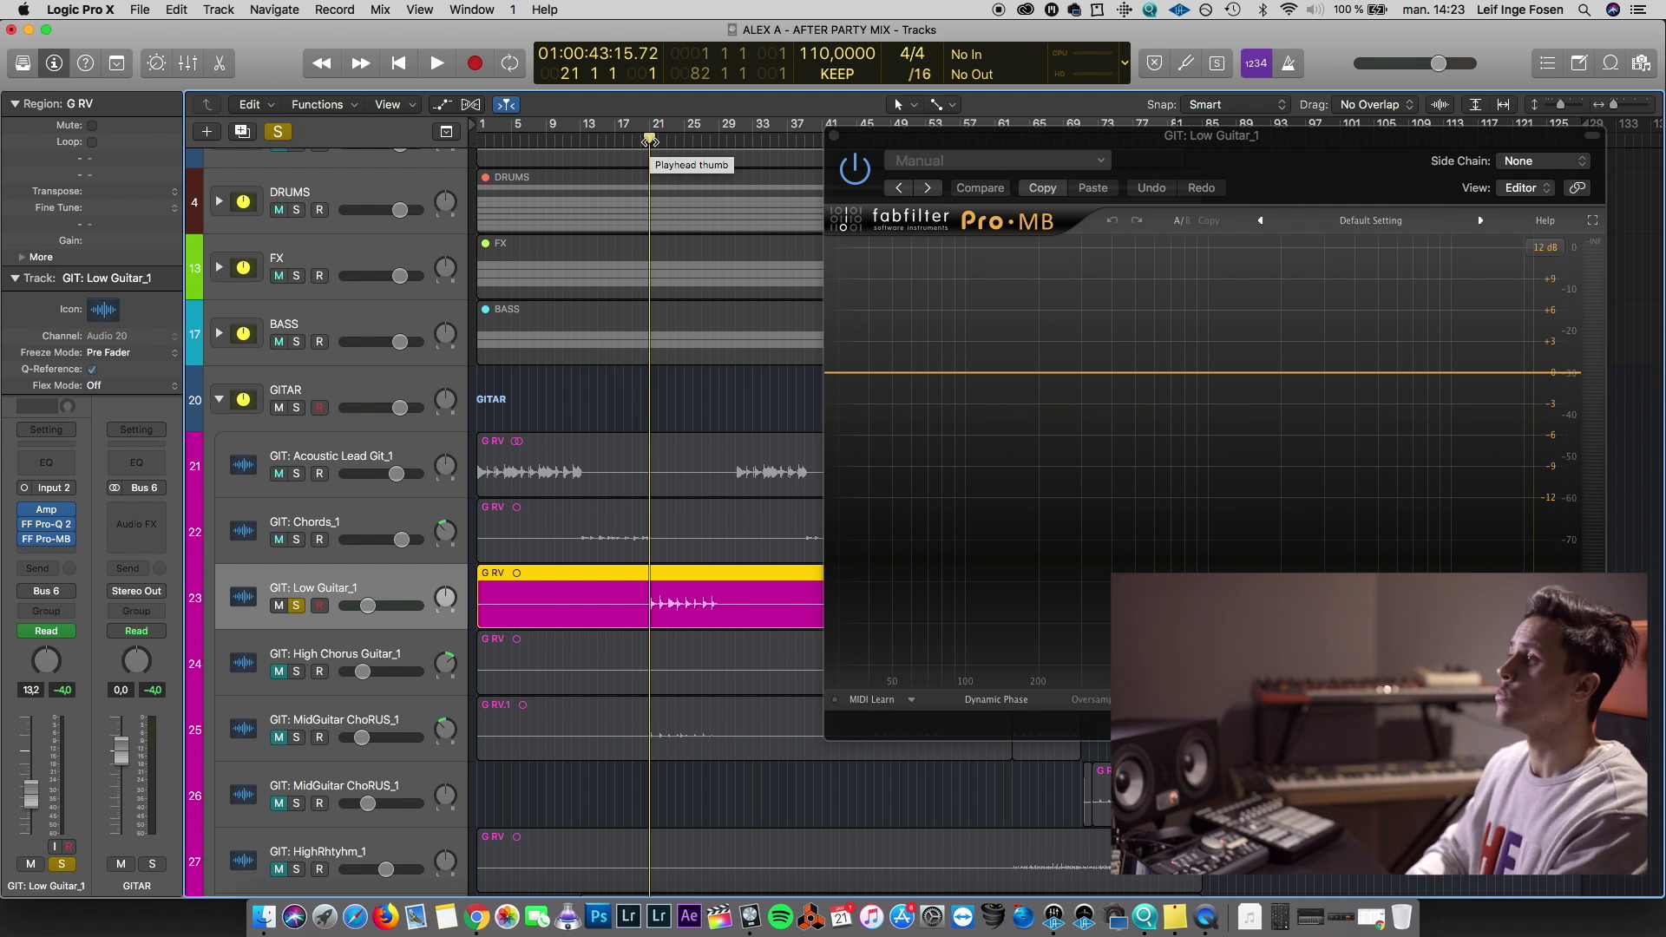
drag(1221, 136, 1221, 30)
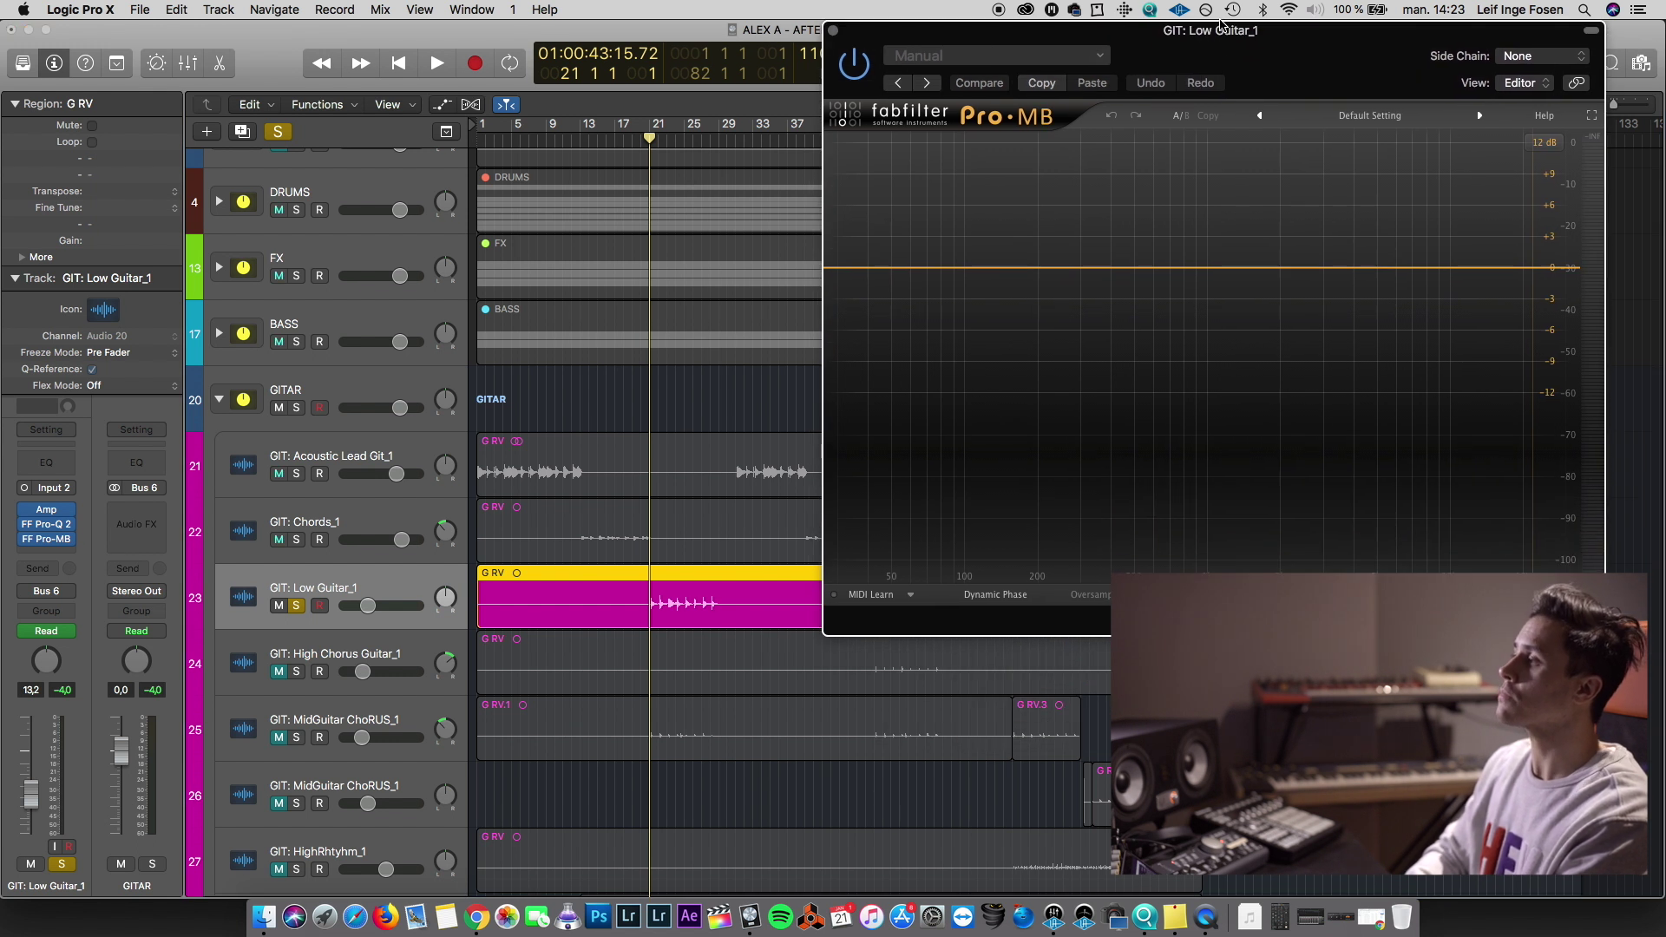
During playback, add Pro-MB compression bands at about 404 Hz and 4 kHz, each lowered by about 2 dB
key(space)
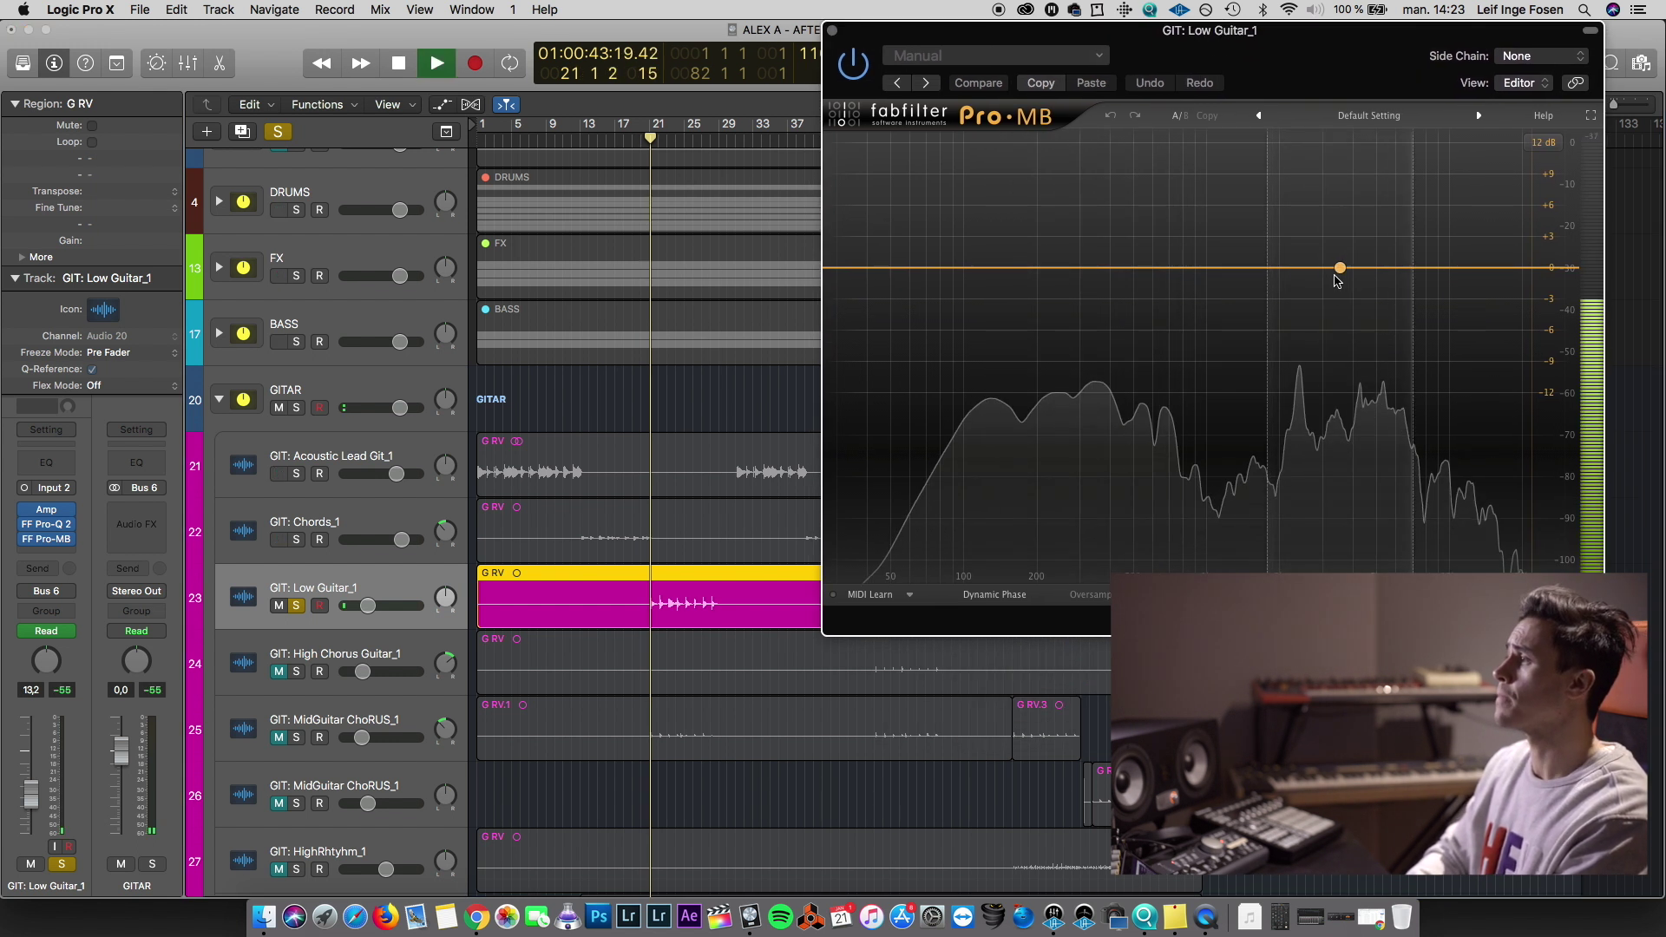
click(1326, 269)
drag(1110, 269, 1113, 290)
drag(1325, 291, 1350, 292)
key(space)
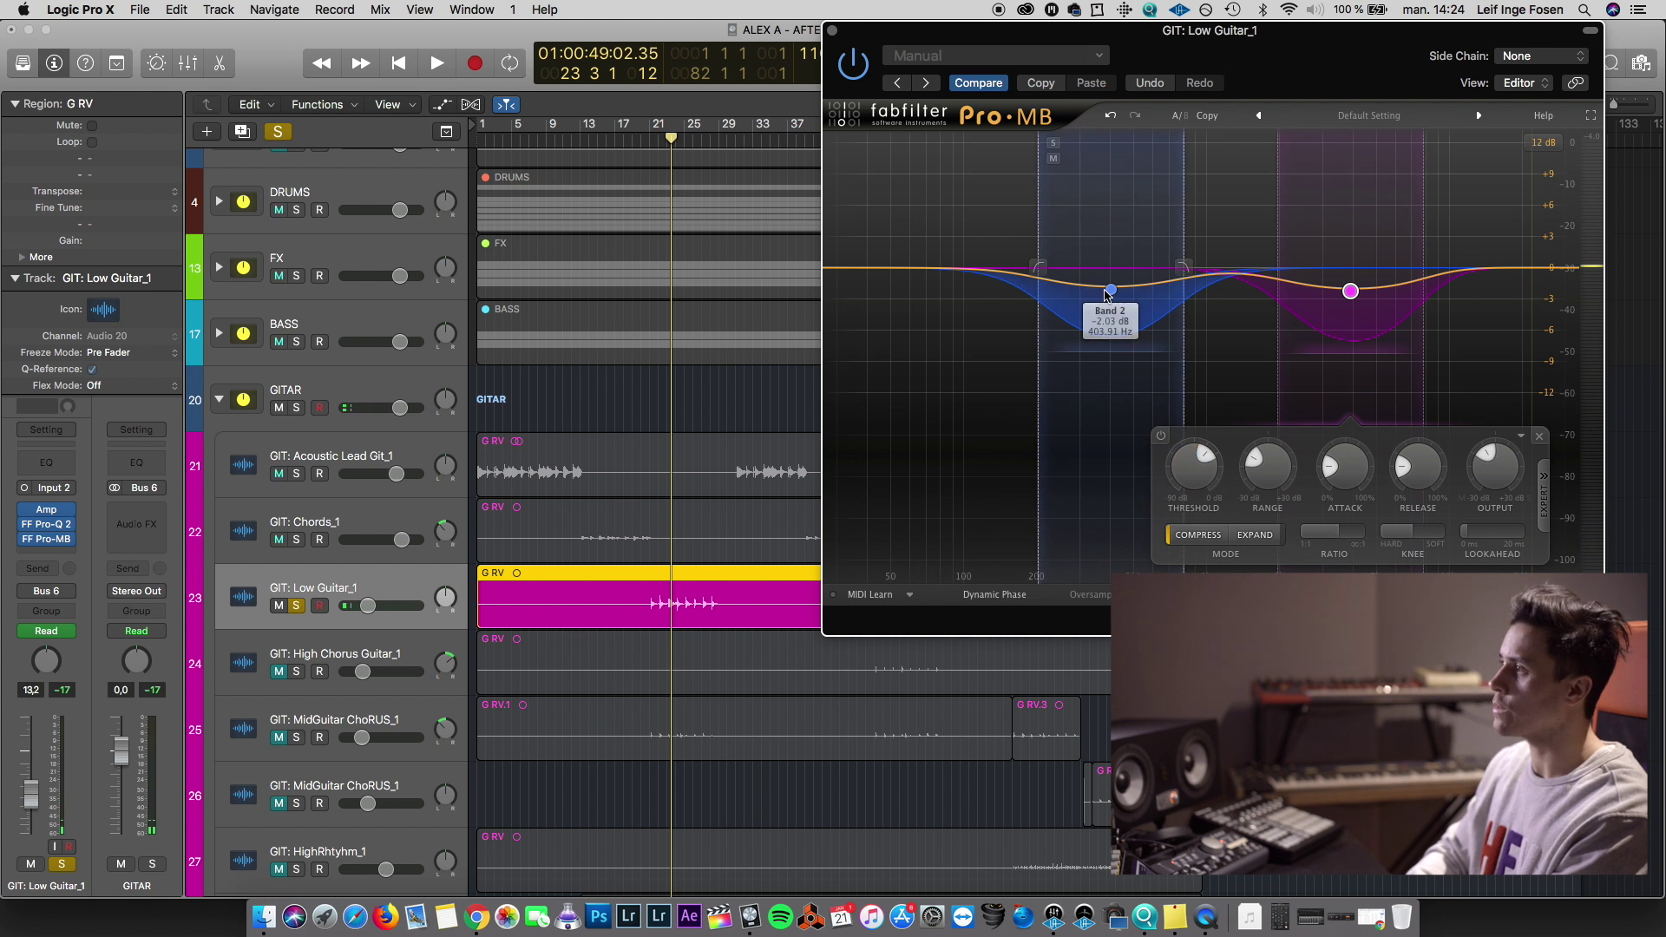
click(1110, 295)
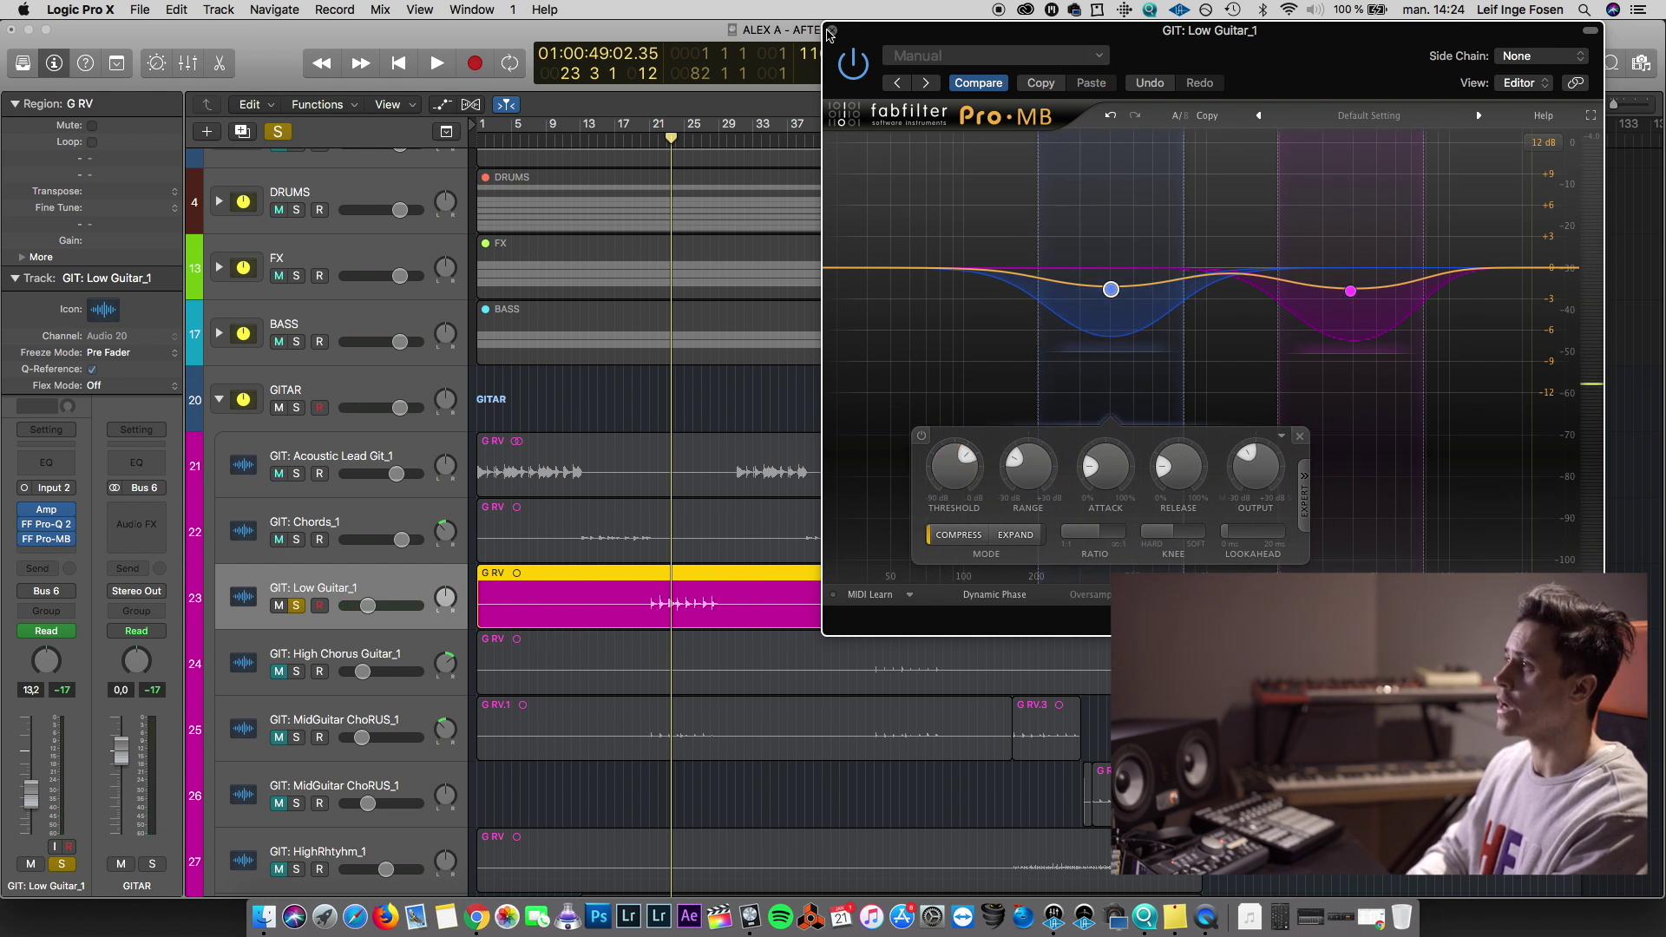
Close the Pro-MB plug-in window and rewind playback to about bar 21
click(831, 30)
key(comma)
key(comma)
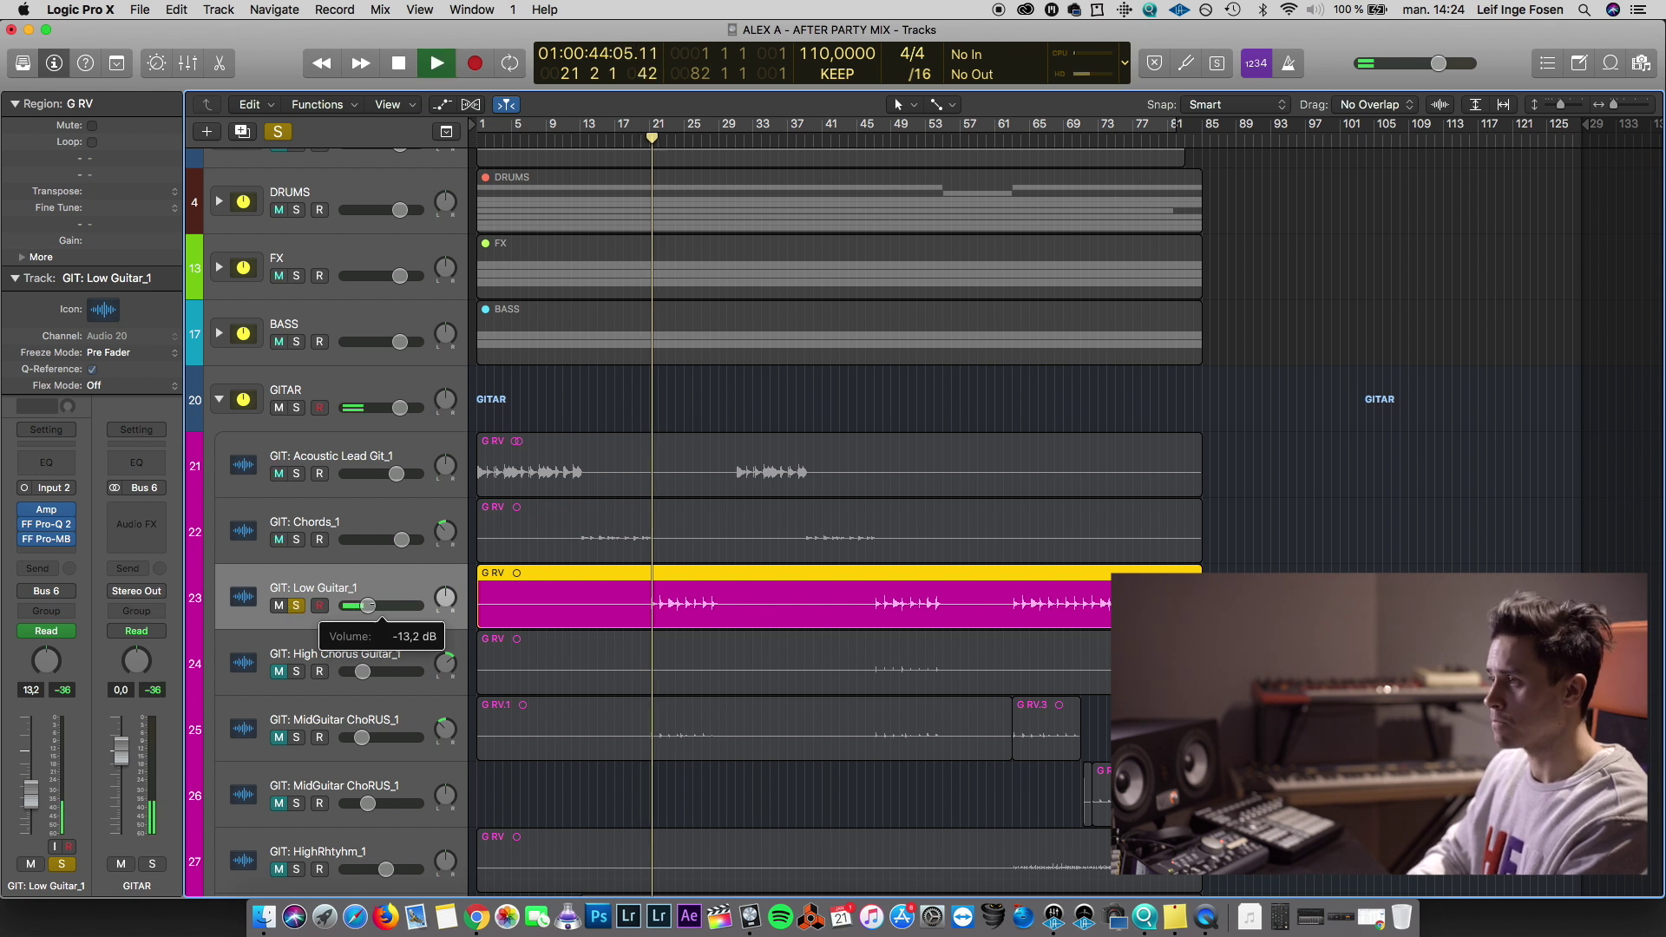
Insert the mono Plugin Alliance bx_stereomaker after Pro-MB on the Low Guitar track and raise its Stereo-Exp slightly
click(46, 553)
mouse_move(119, 874)
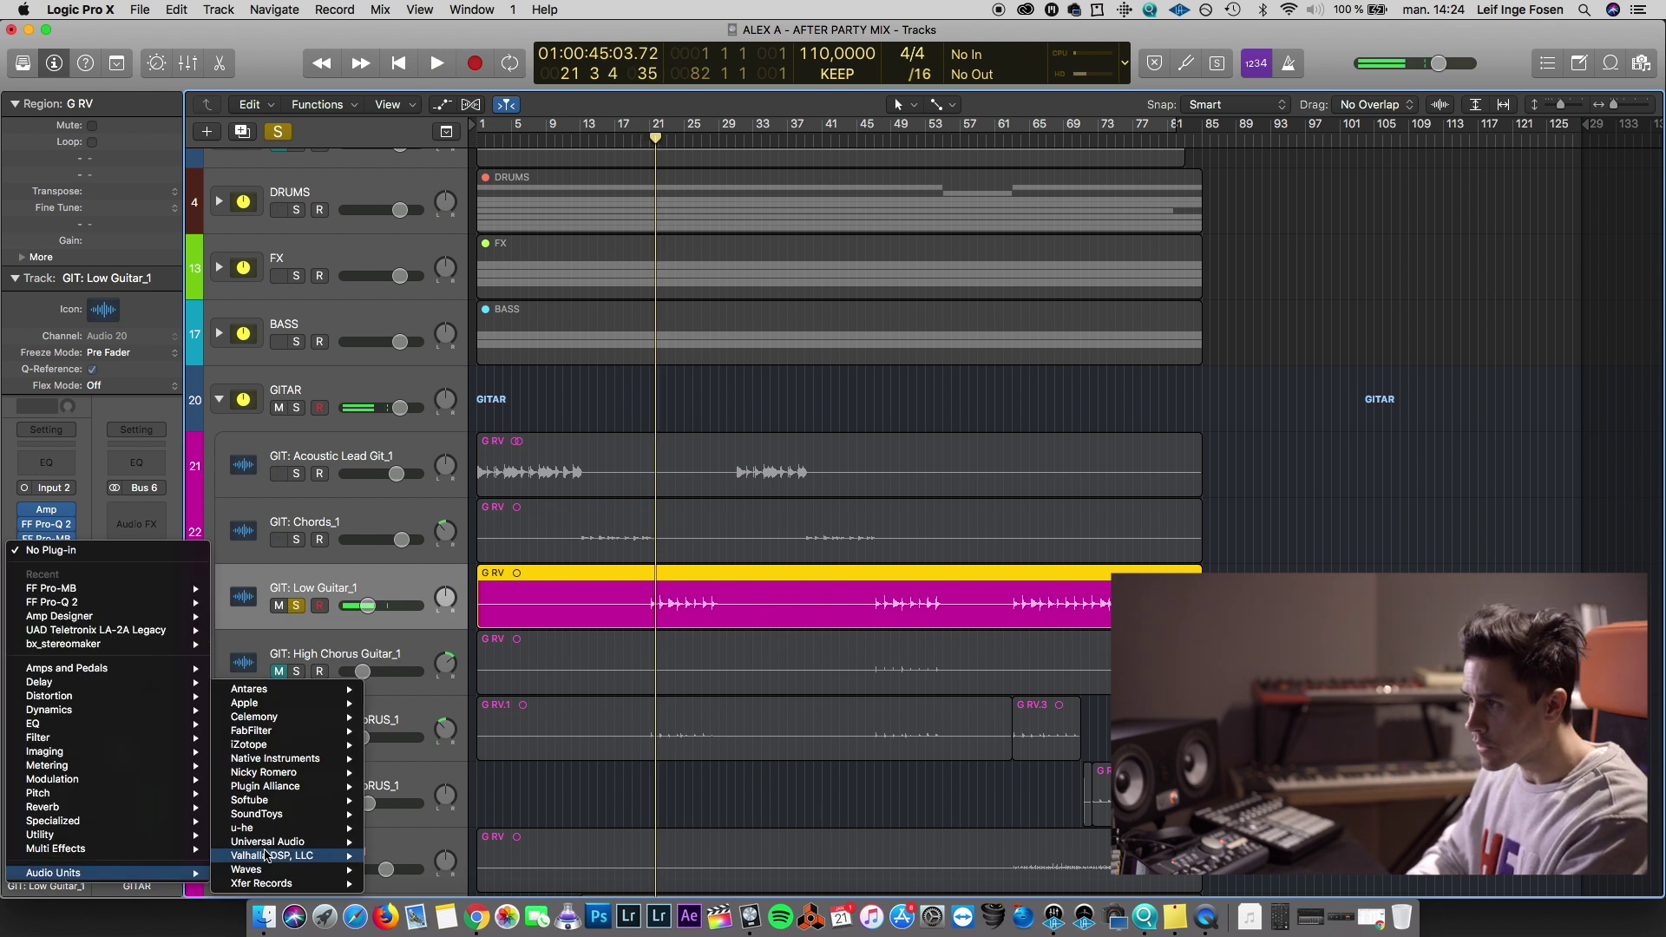
mouse_move(251, 870)
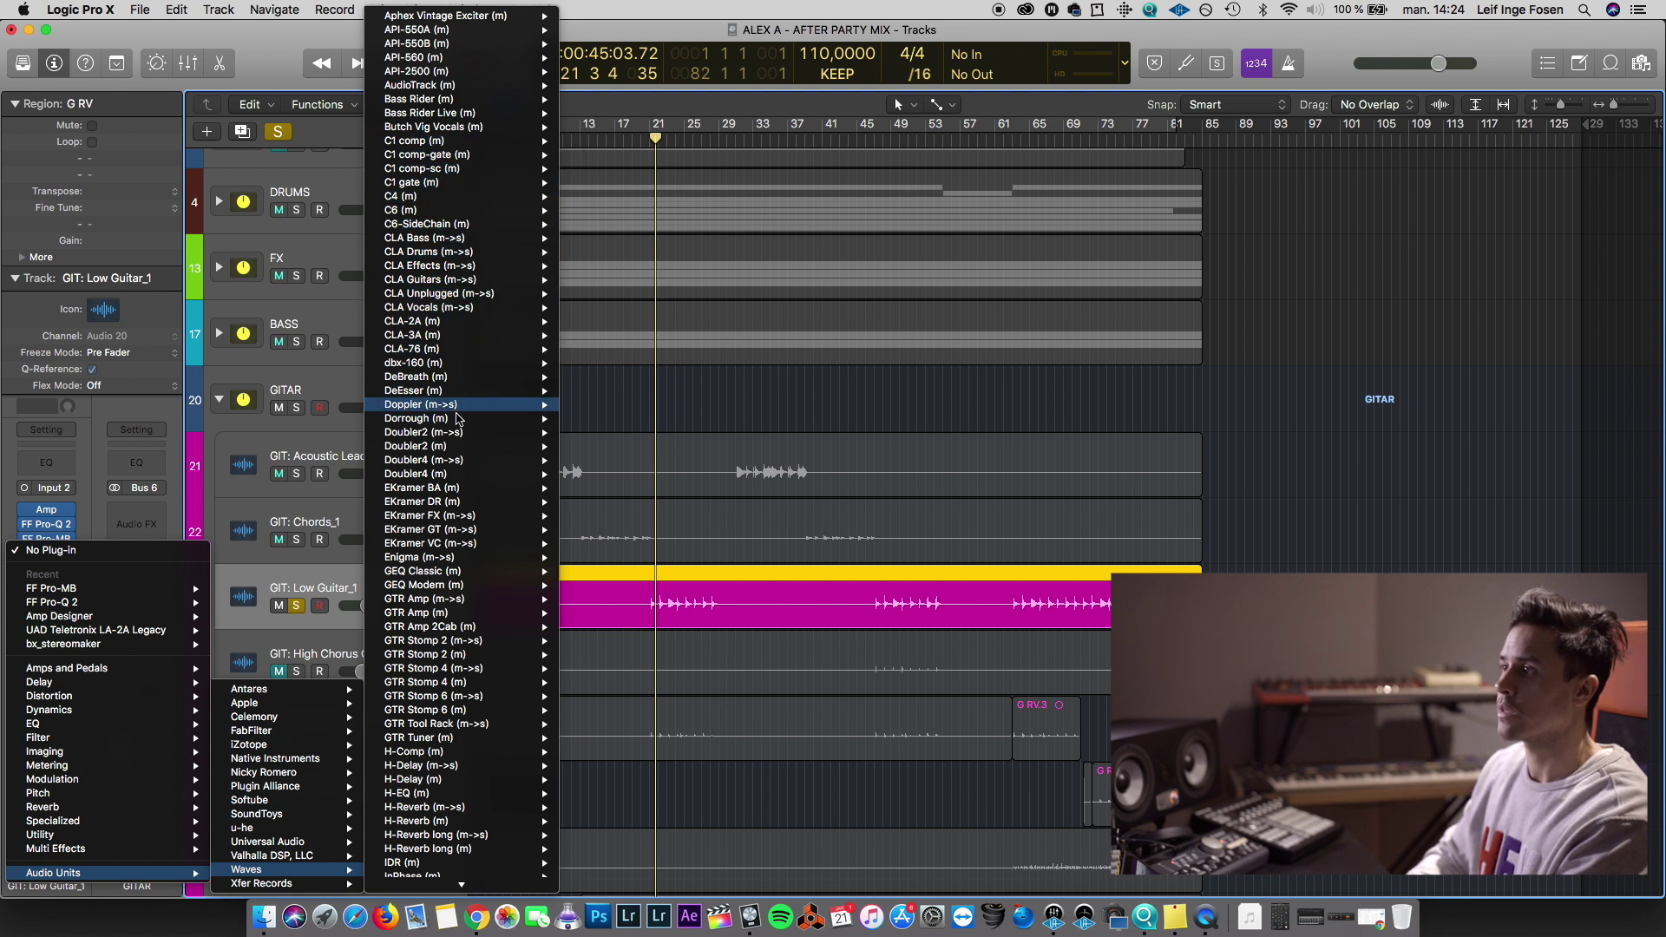
scroll(459, 590, down, 4)
scroll(460, 595, down, 10)
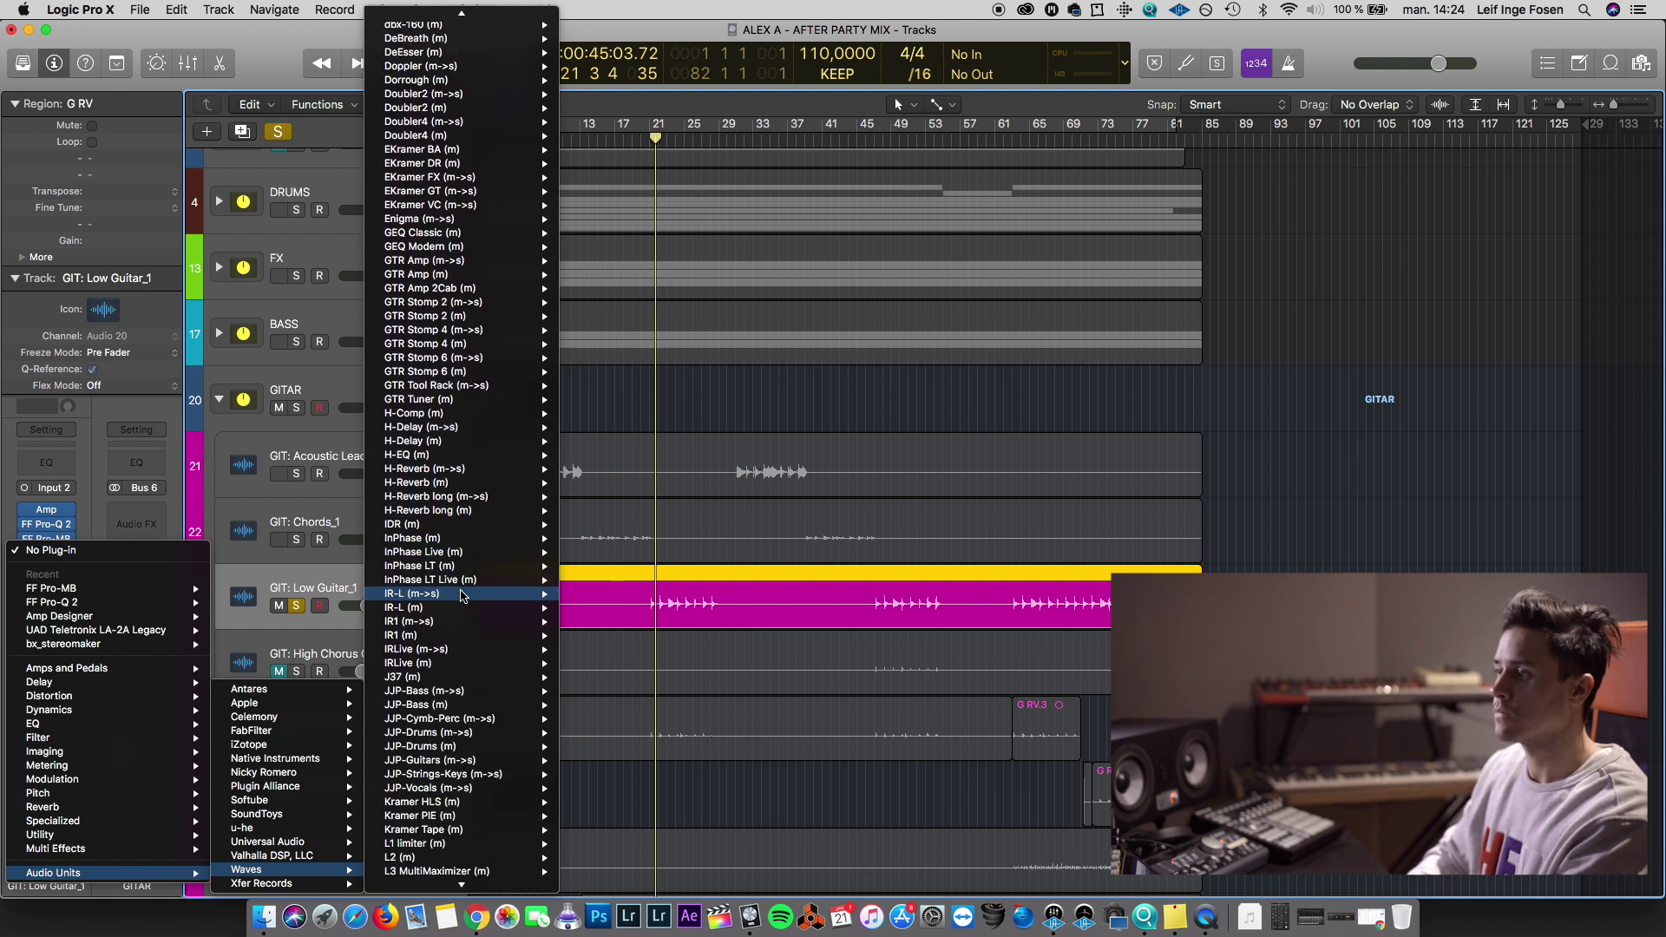
scroll(462, 595, down, 7)
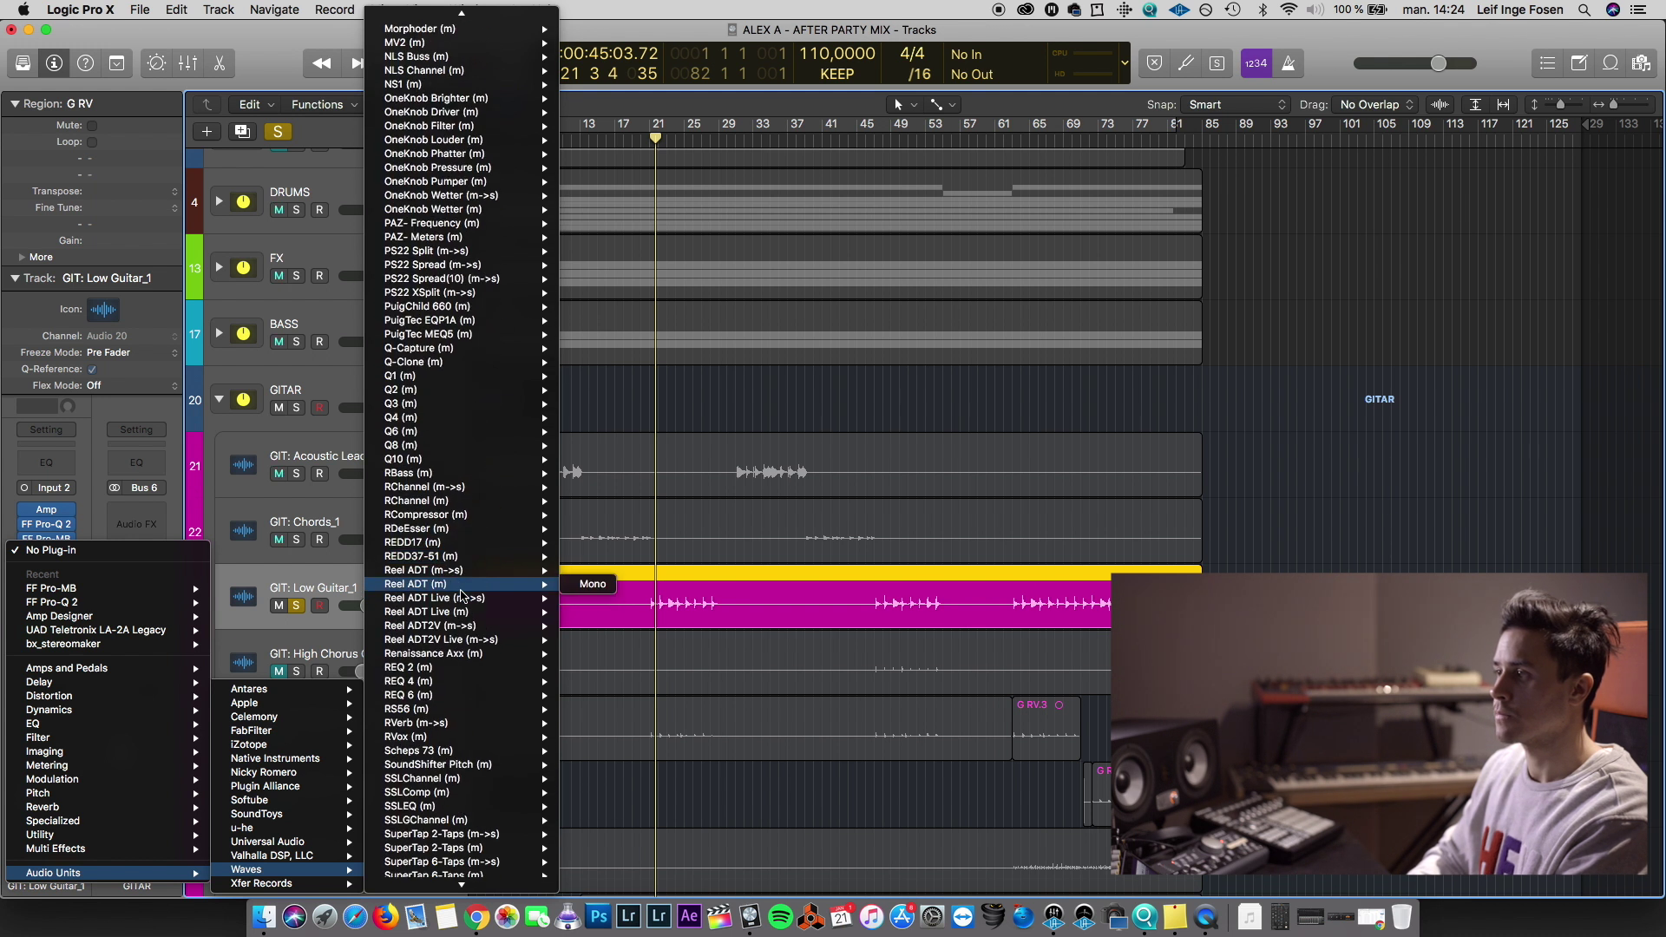
scroll(461, 595, down, 5)
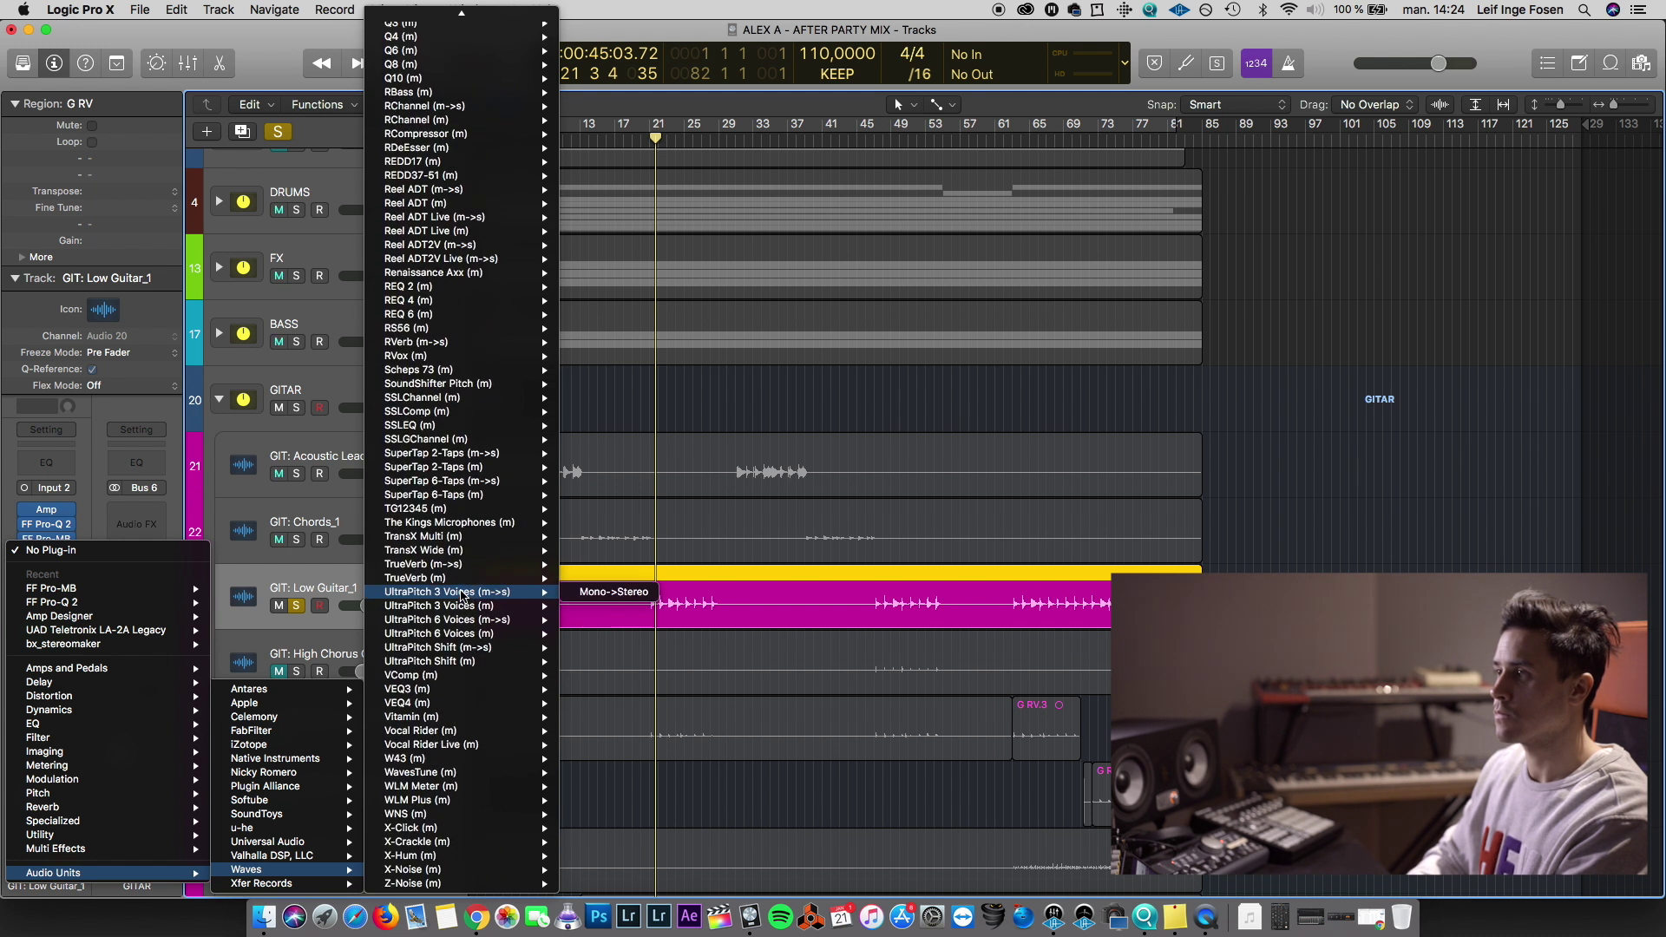
scroll(462, 595, up, 15)
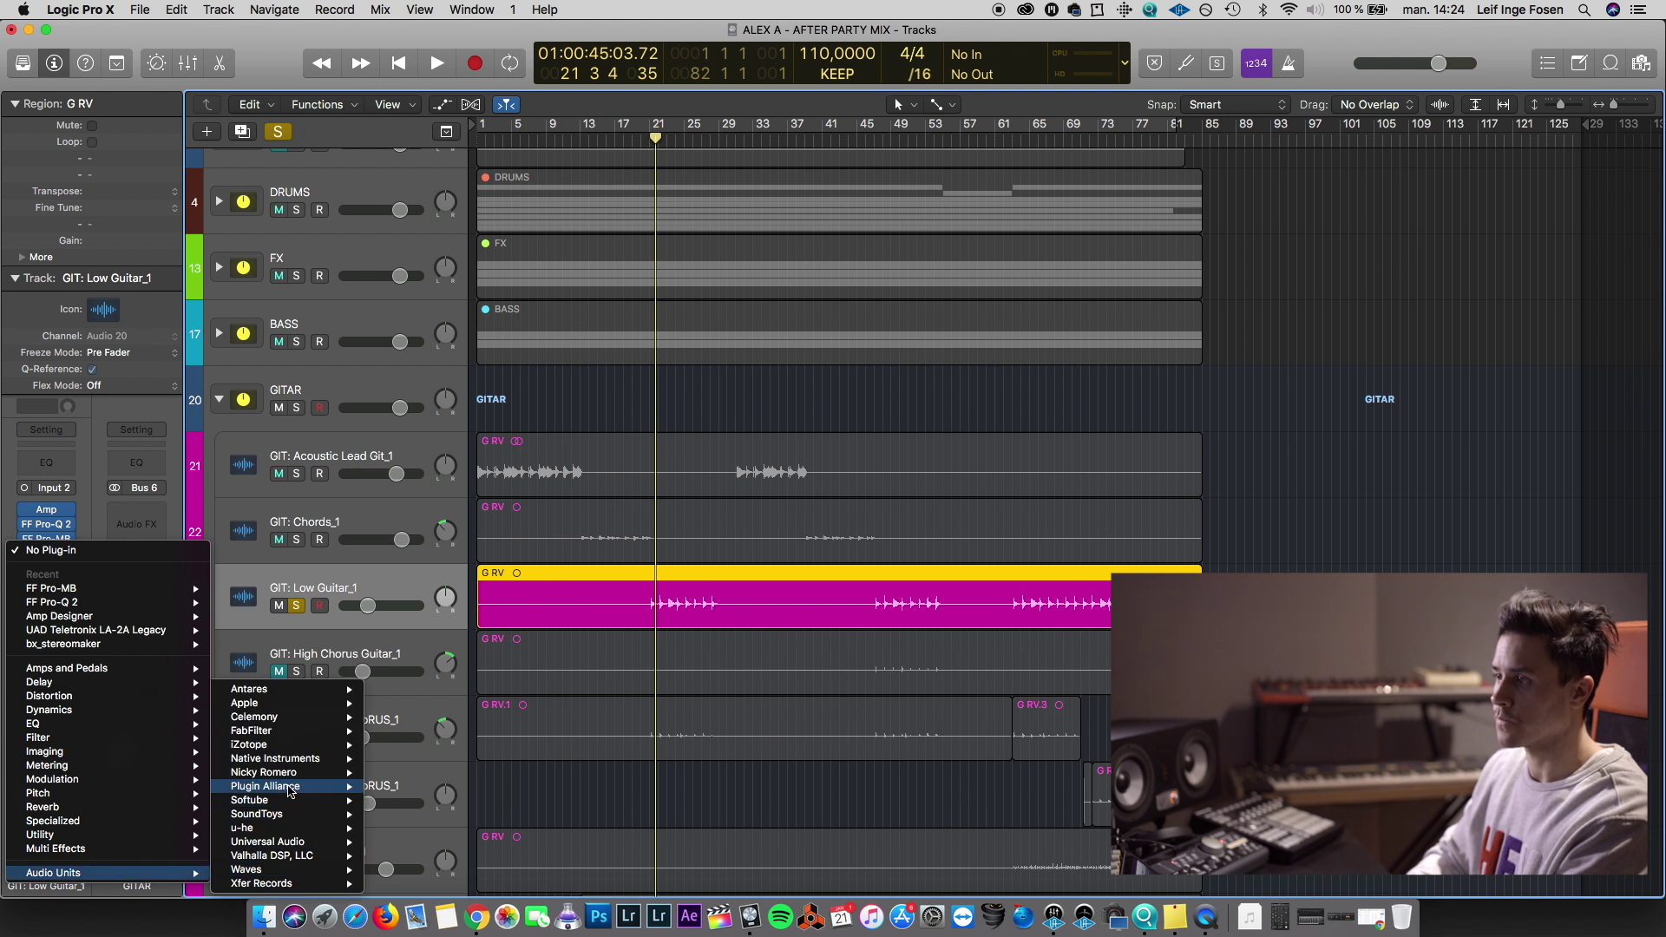
mouse_move(277, 786)
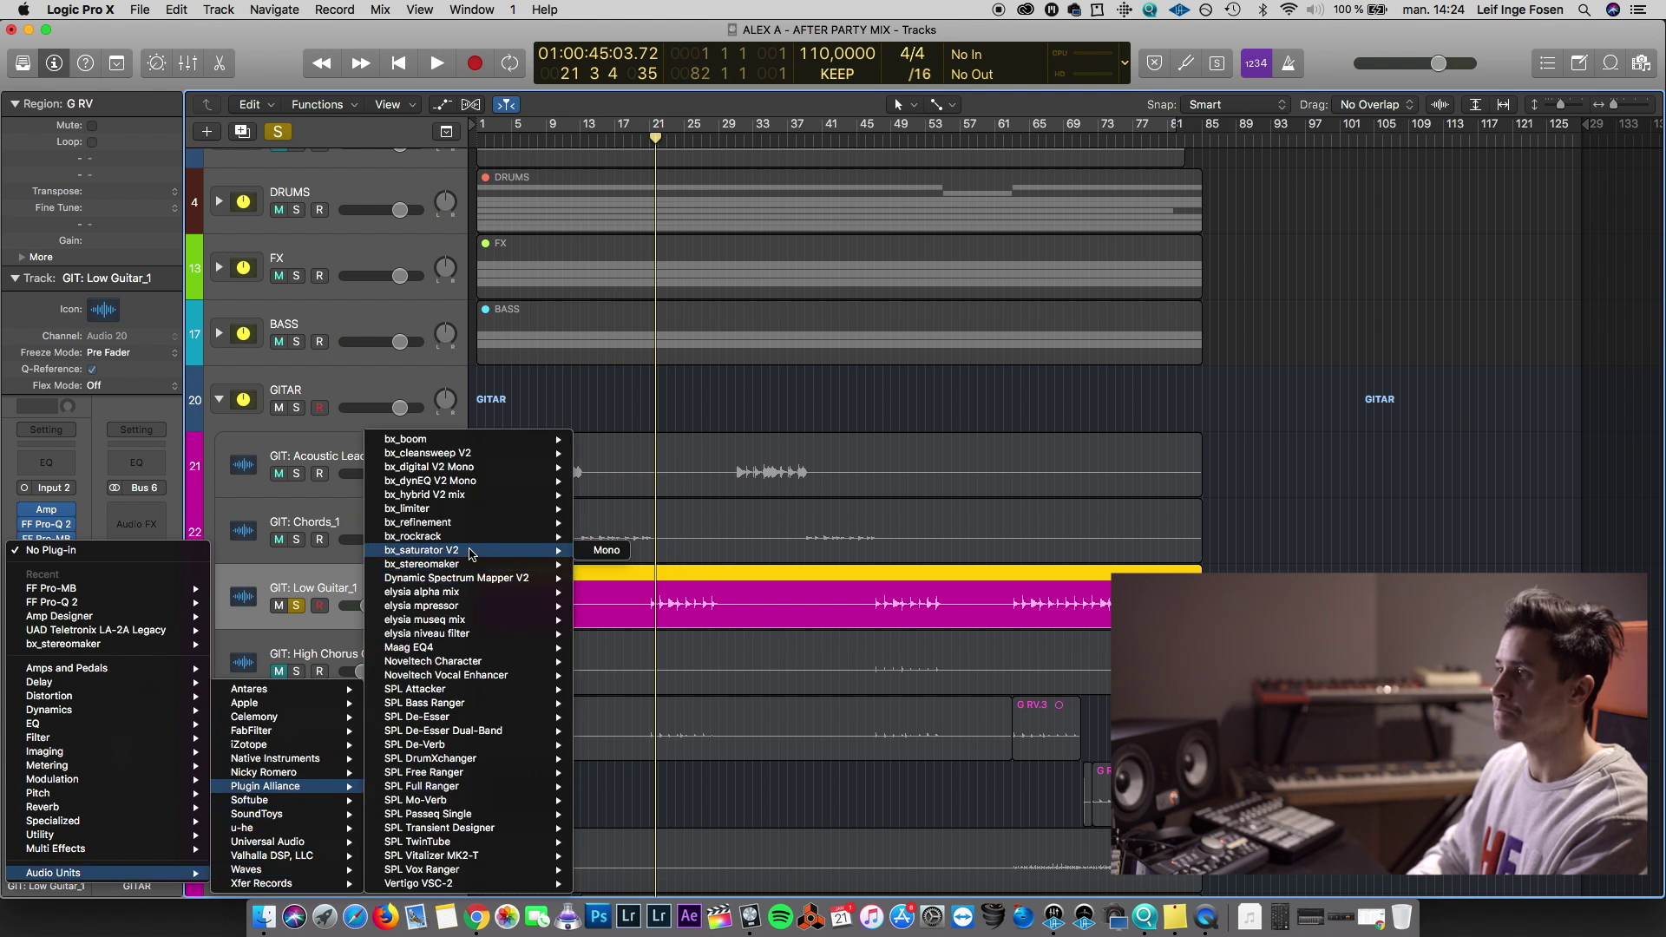
mouse_move(538, 565)
click(599, 565)
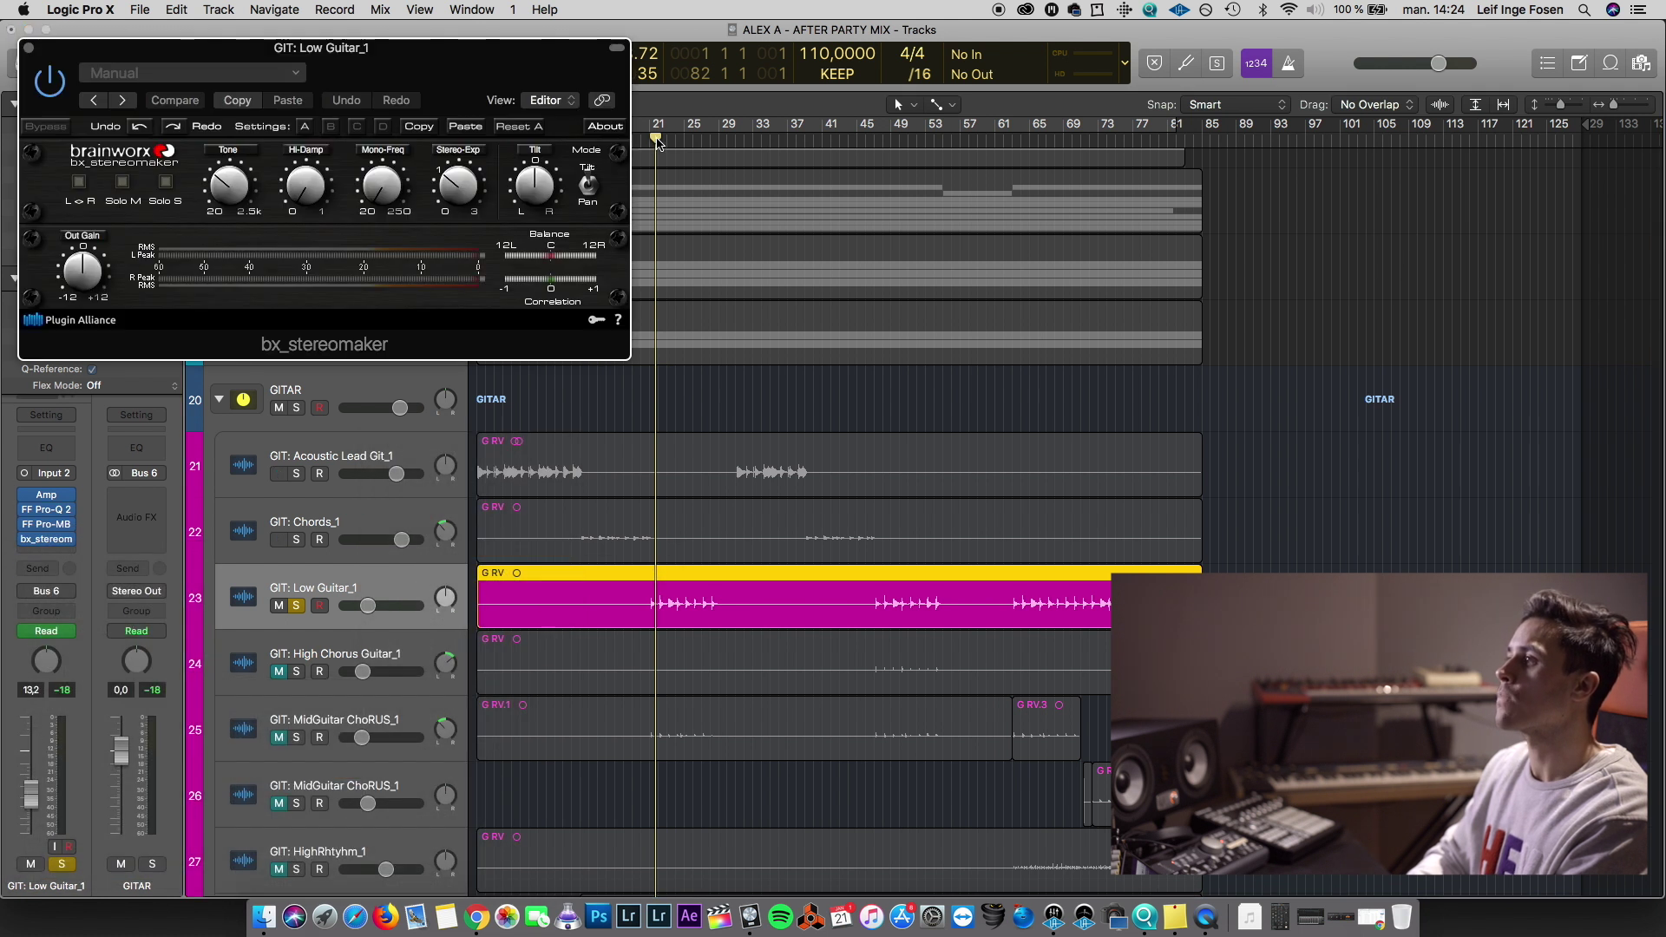
drag(458, 185, 458, 174)
click(28, 50)
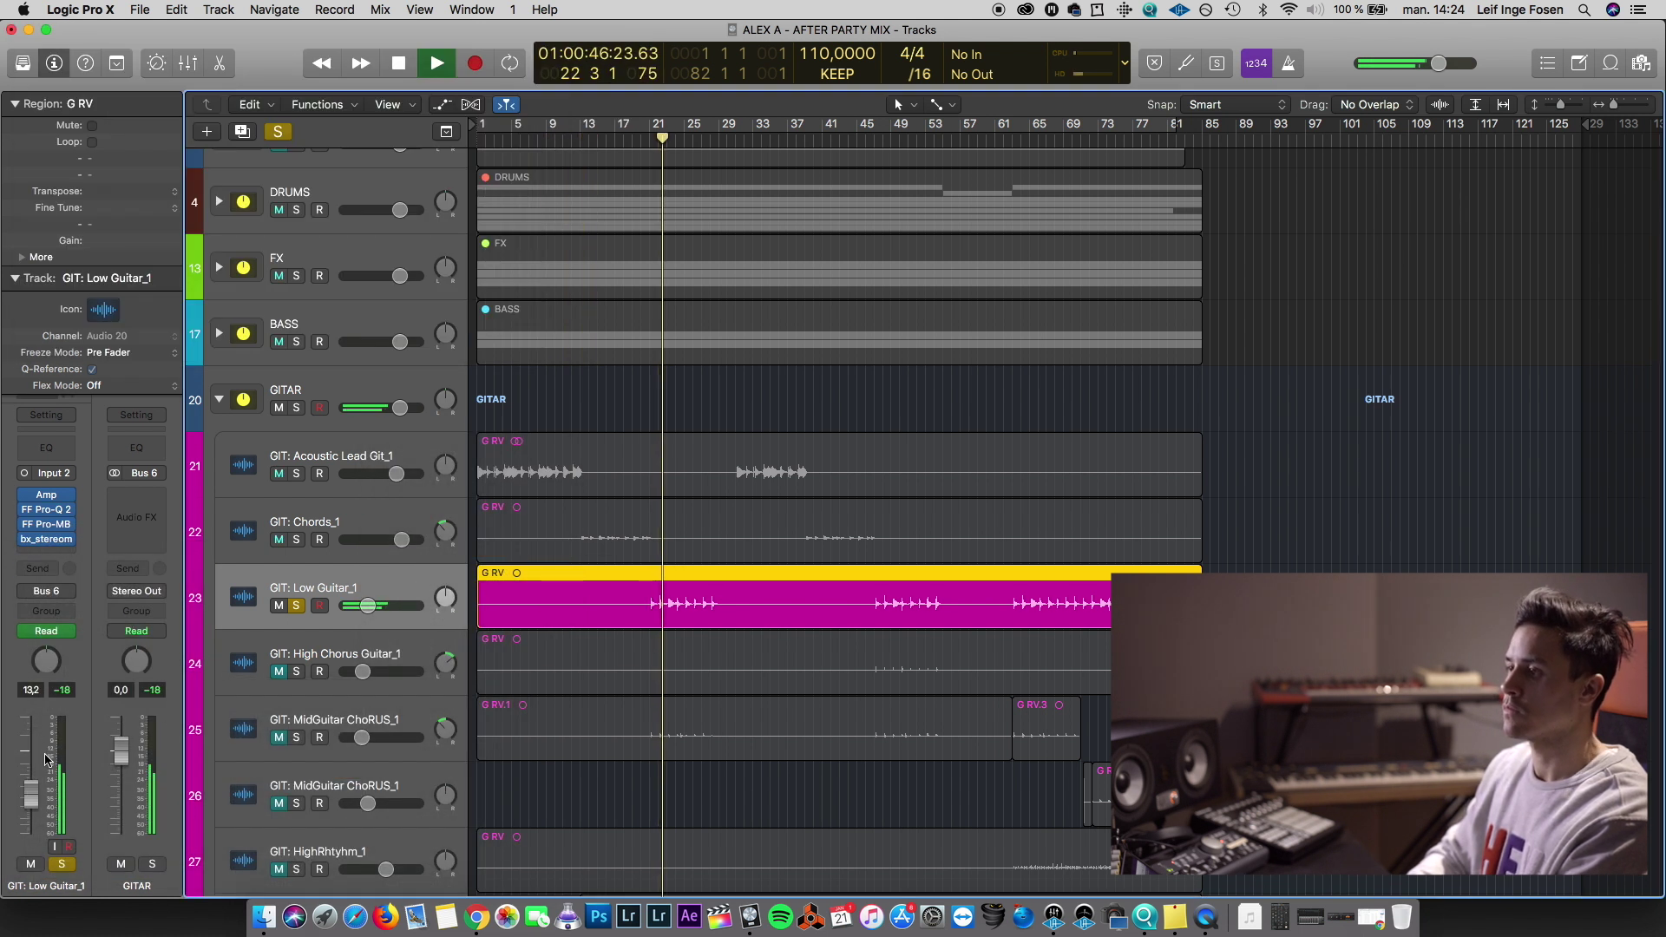
Turn off the Low Guitar solo and play the full mix from about bar 20
click(296, 607)
key(space)
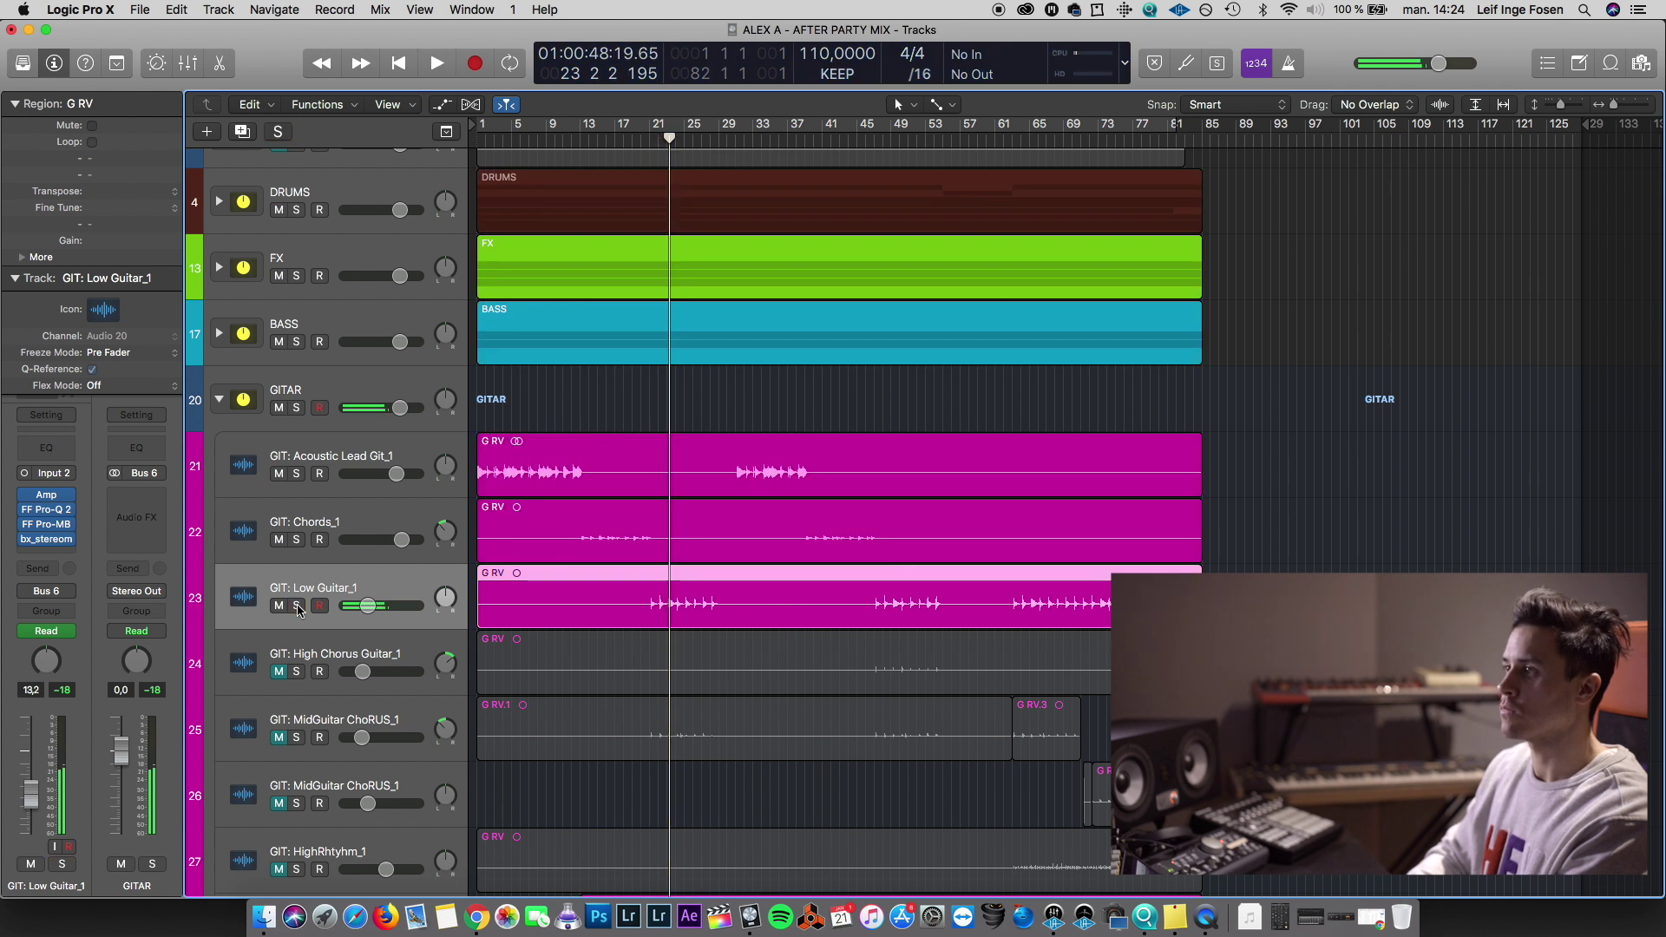
click(297, 408)
click(676, 141)
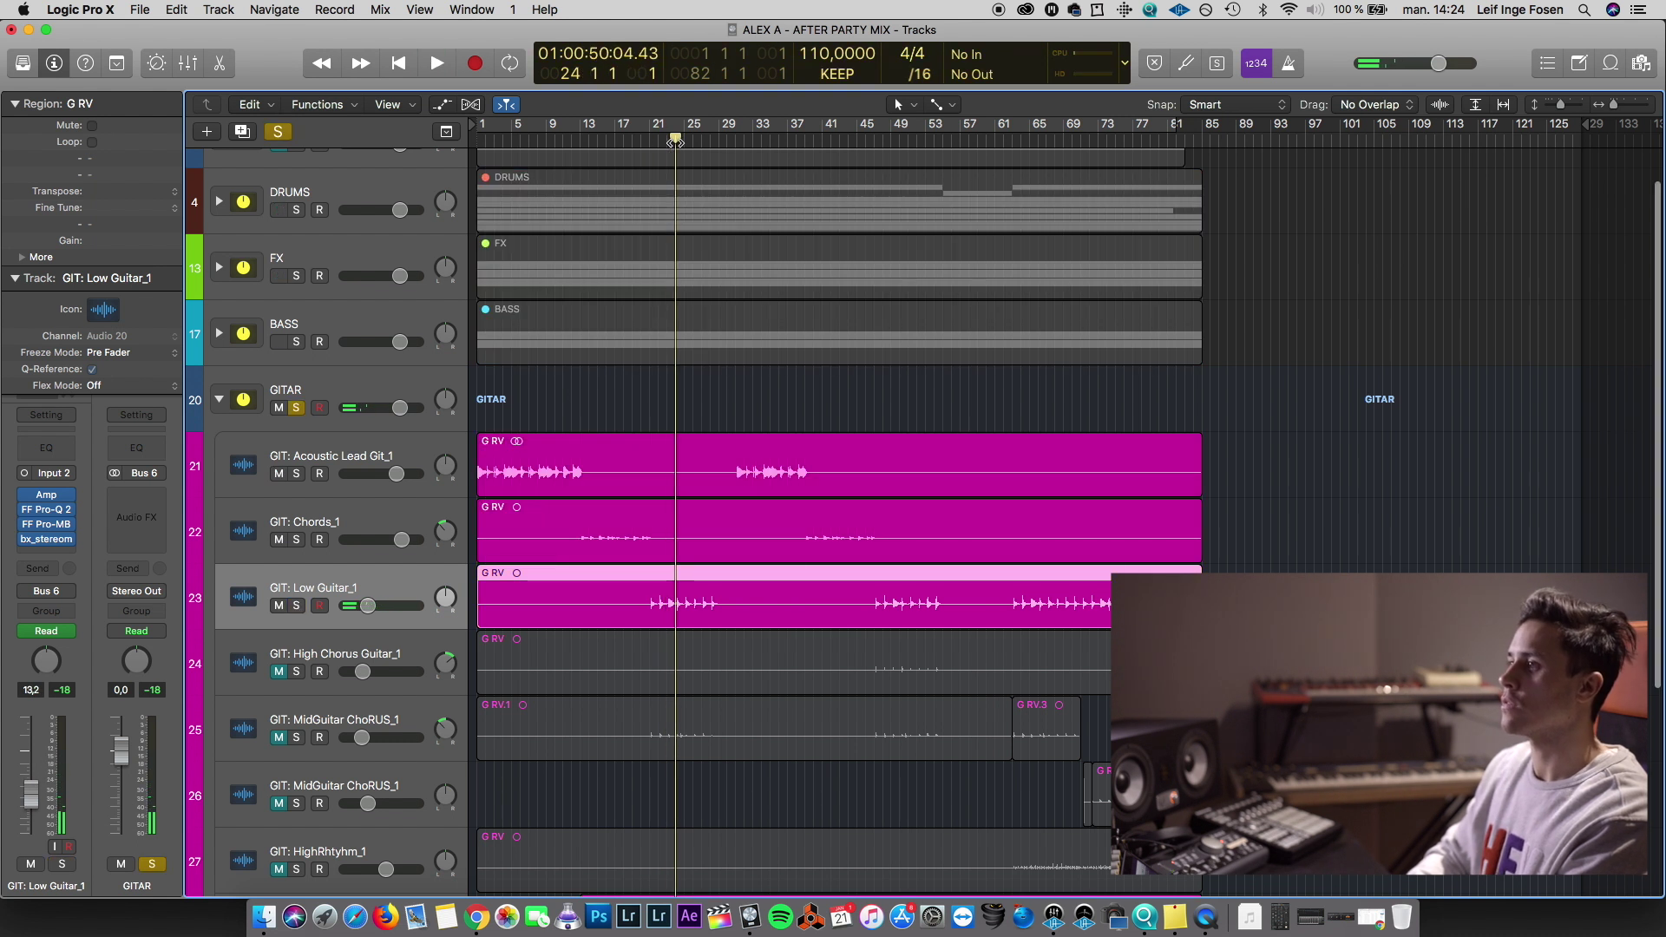
click(297, 407)
key(space)
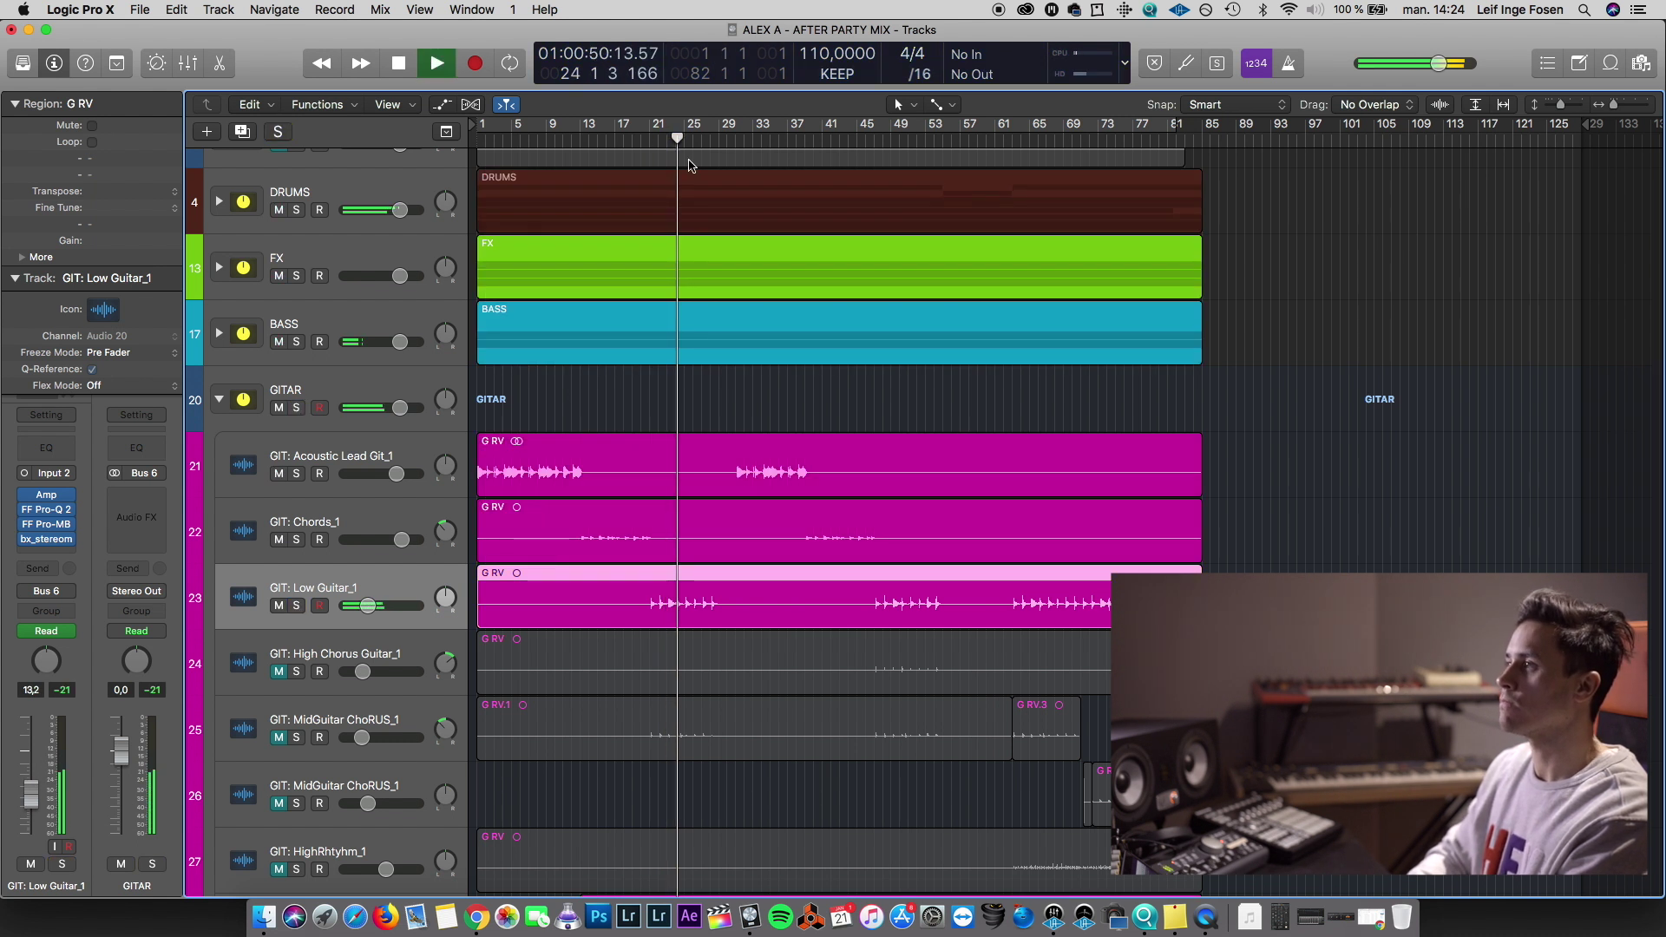
click(642, 142)
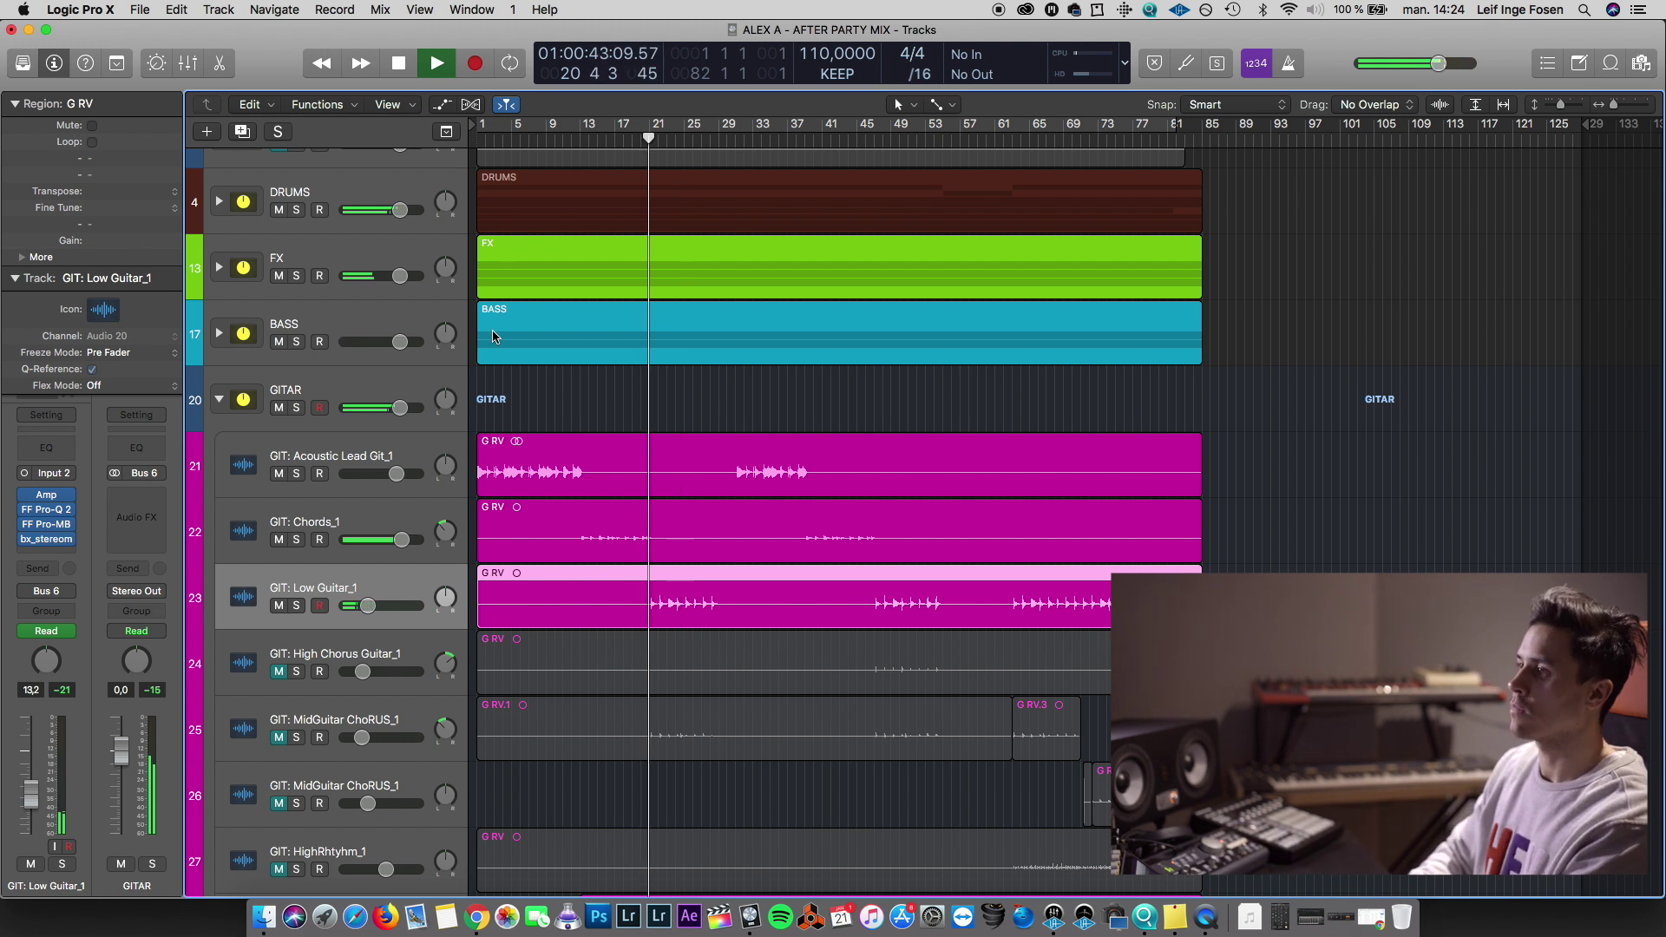
Lower the Chords track's volume slightly and, playing from the start, set the Acoustic Lead Git track's volume to -4.5 dB
drag(402, 539, 393, 539)
key(space)
key(Return)
key(space)
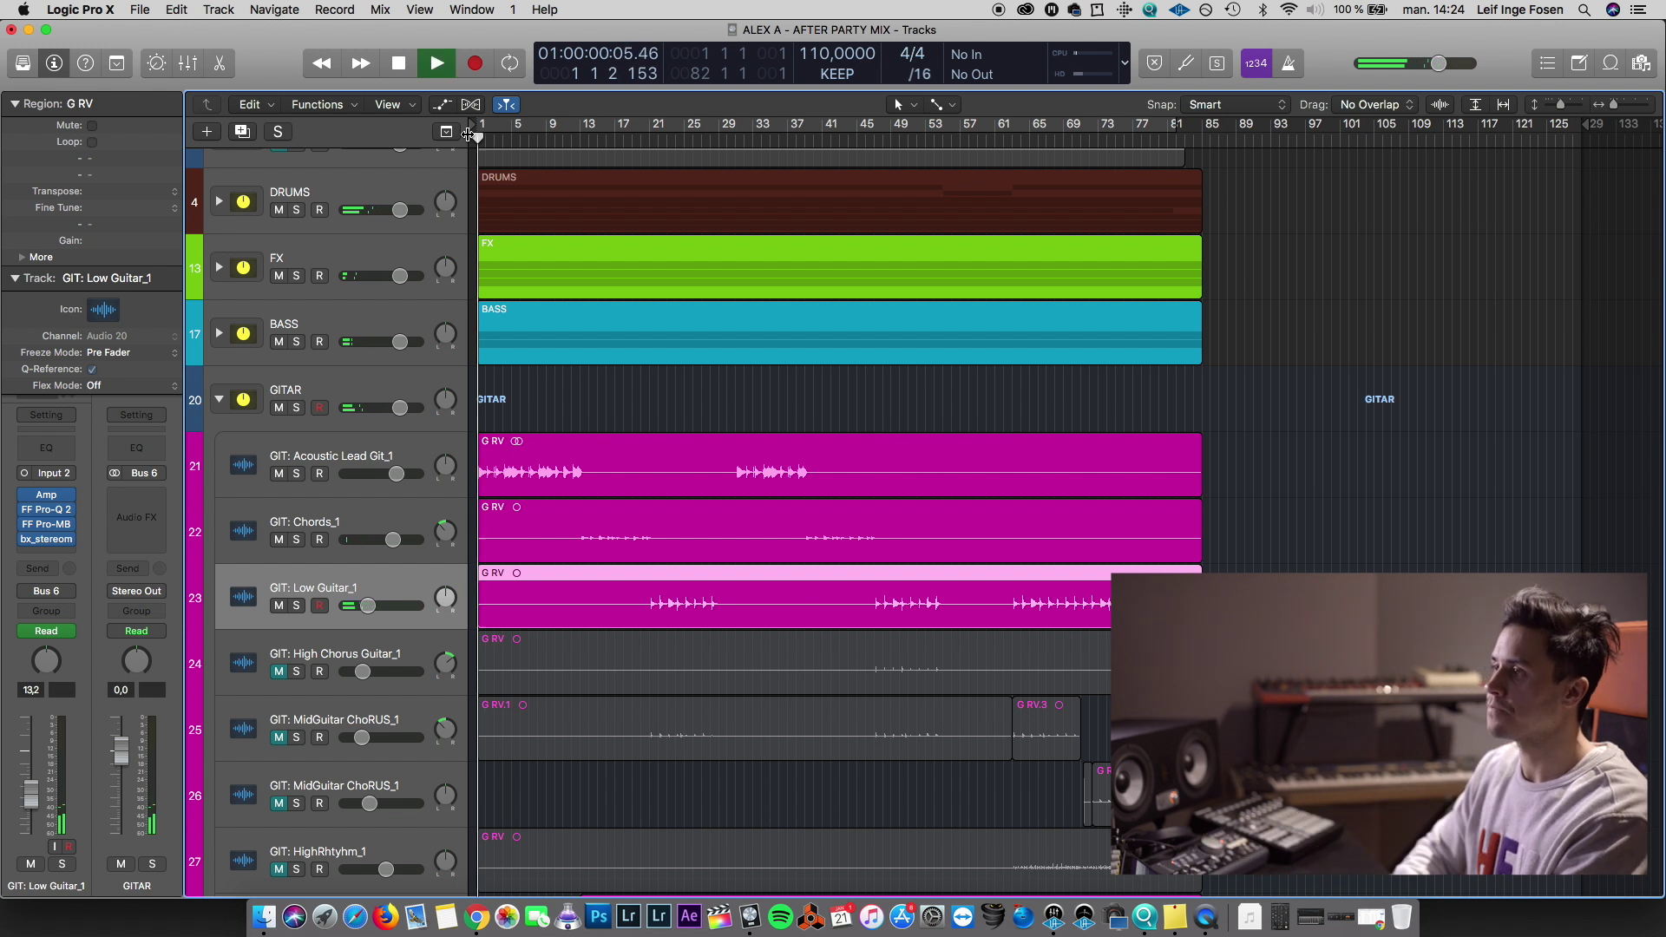
key(super+Right)
drag(398, 471, 384, 473)
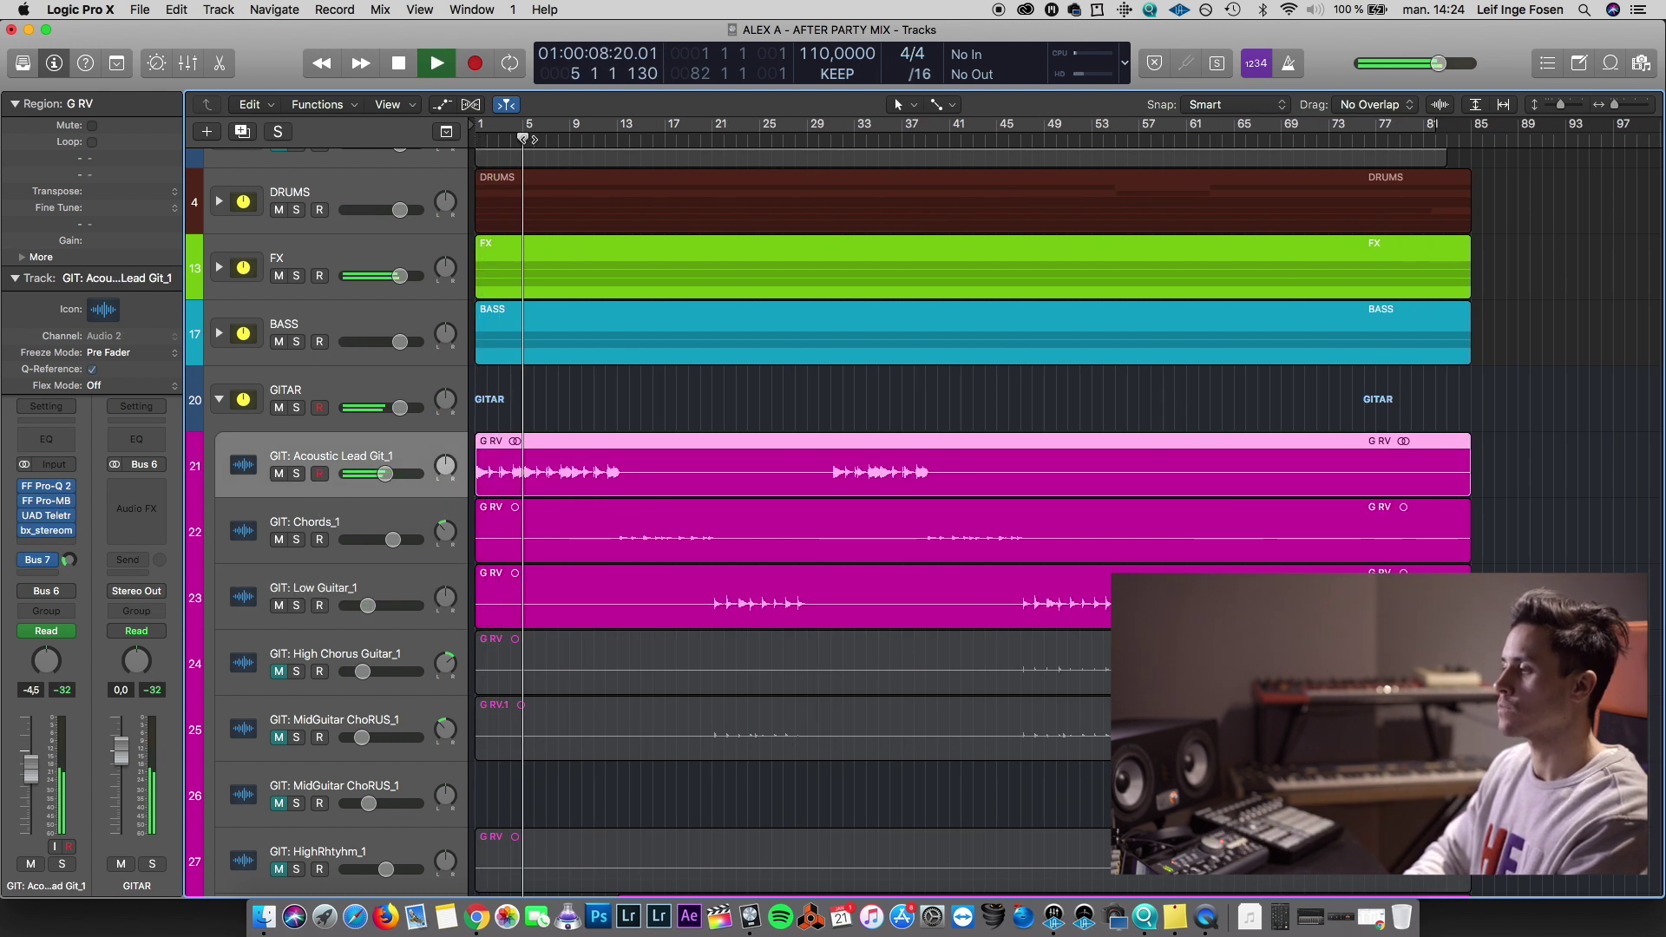
Set the volume of the Riser 1 track inside the FX stack to -10.8 dB
scroll(407, 366, up, 2)
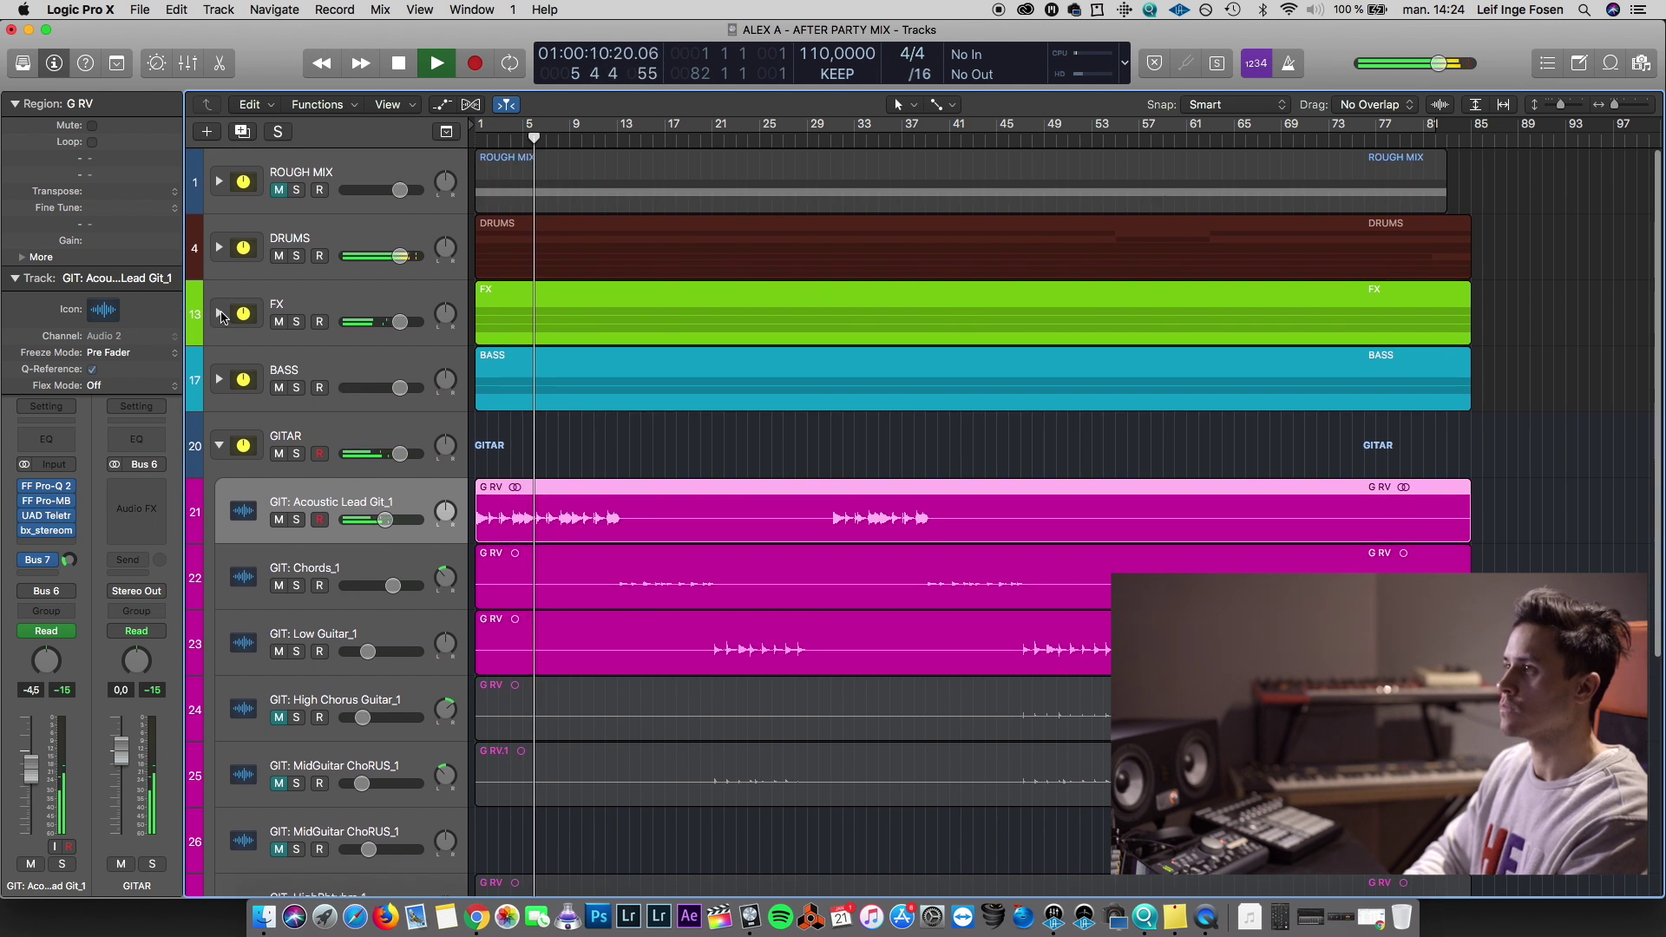
click(220, 313)
click(379, 388)
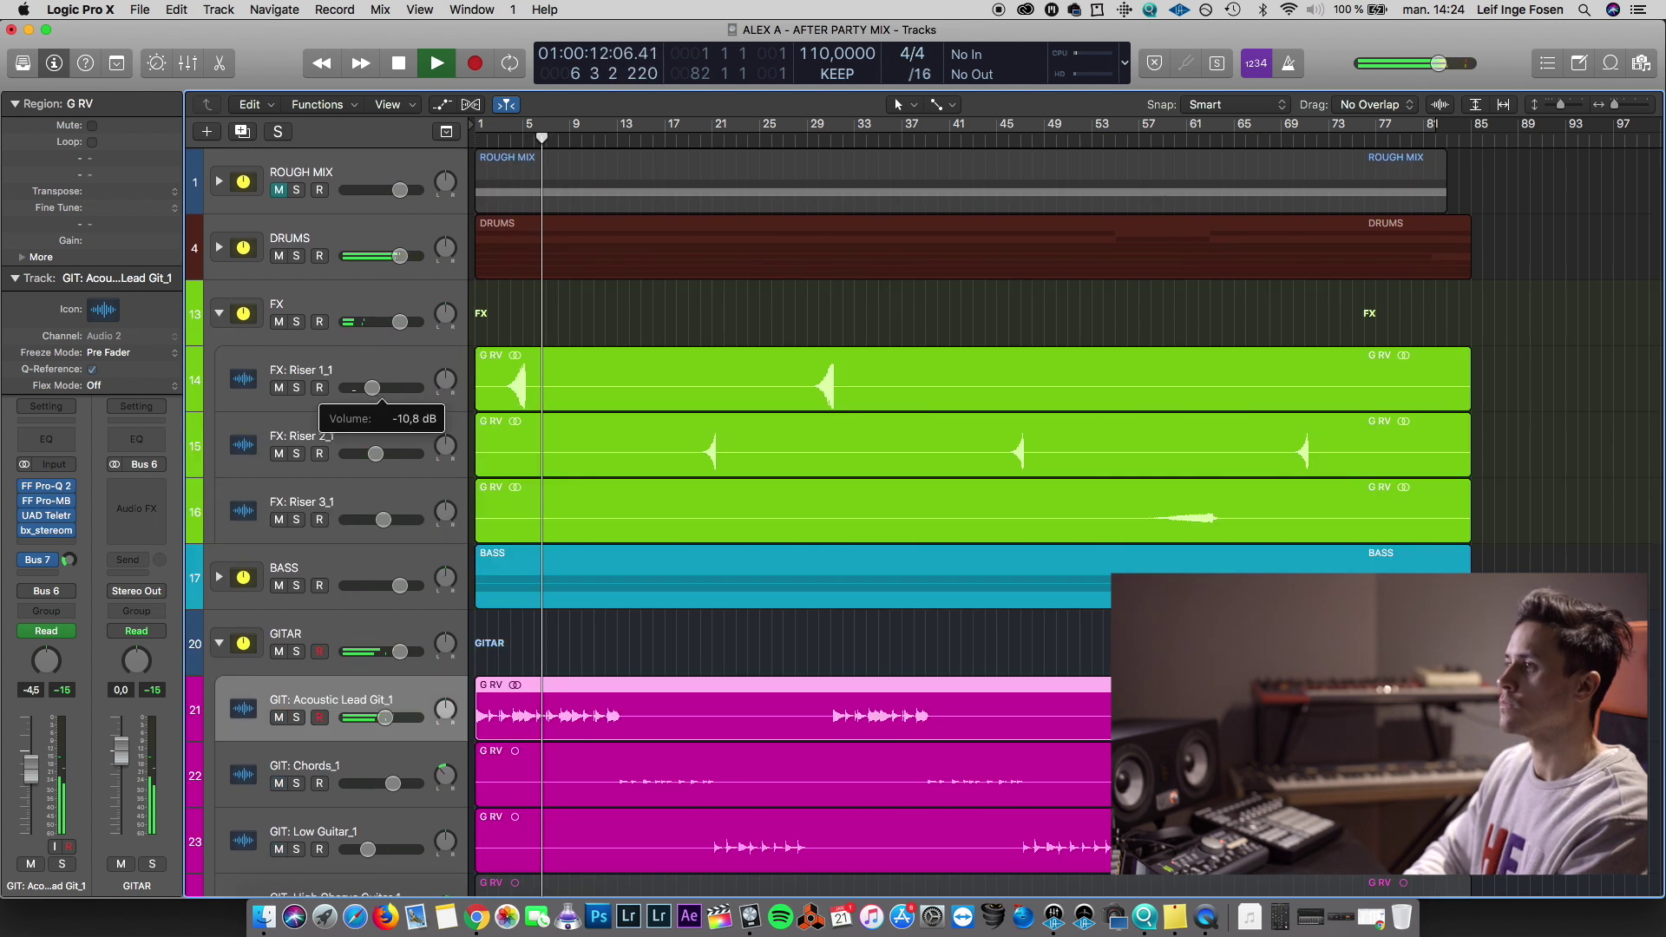
click(219, 314)
In the DRUMS stack, lower the first Kick slightly and set Snare 1 to -10.8 dB and Snare 2 (no echo) to -12.8 dB
click(219, 247)
drag(387, 322, 382, 322)
drag(378, 454, 372, 454)
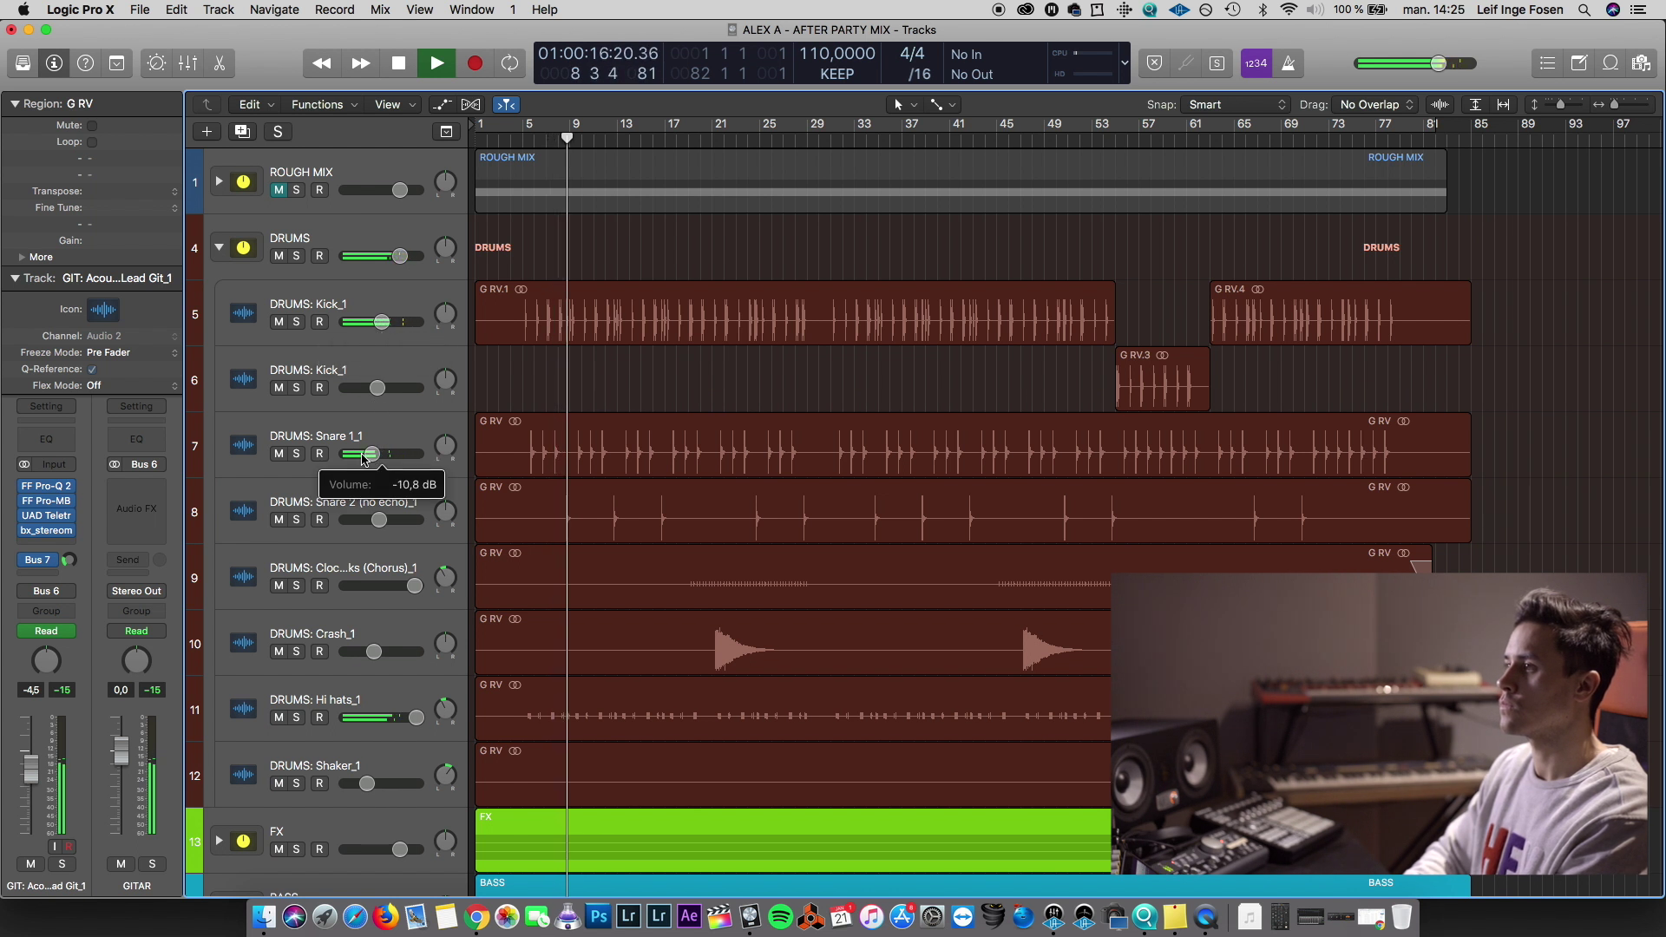
drag(379, 519, 368, 519)
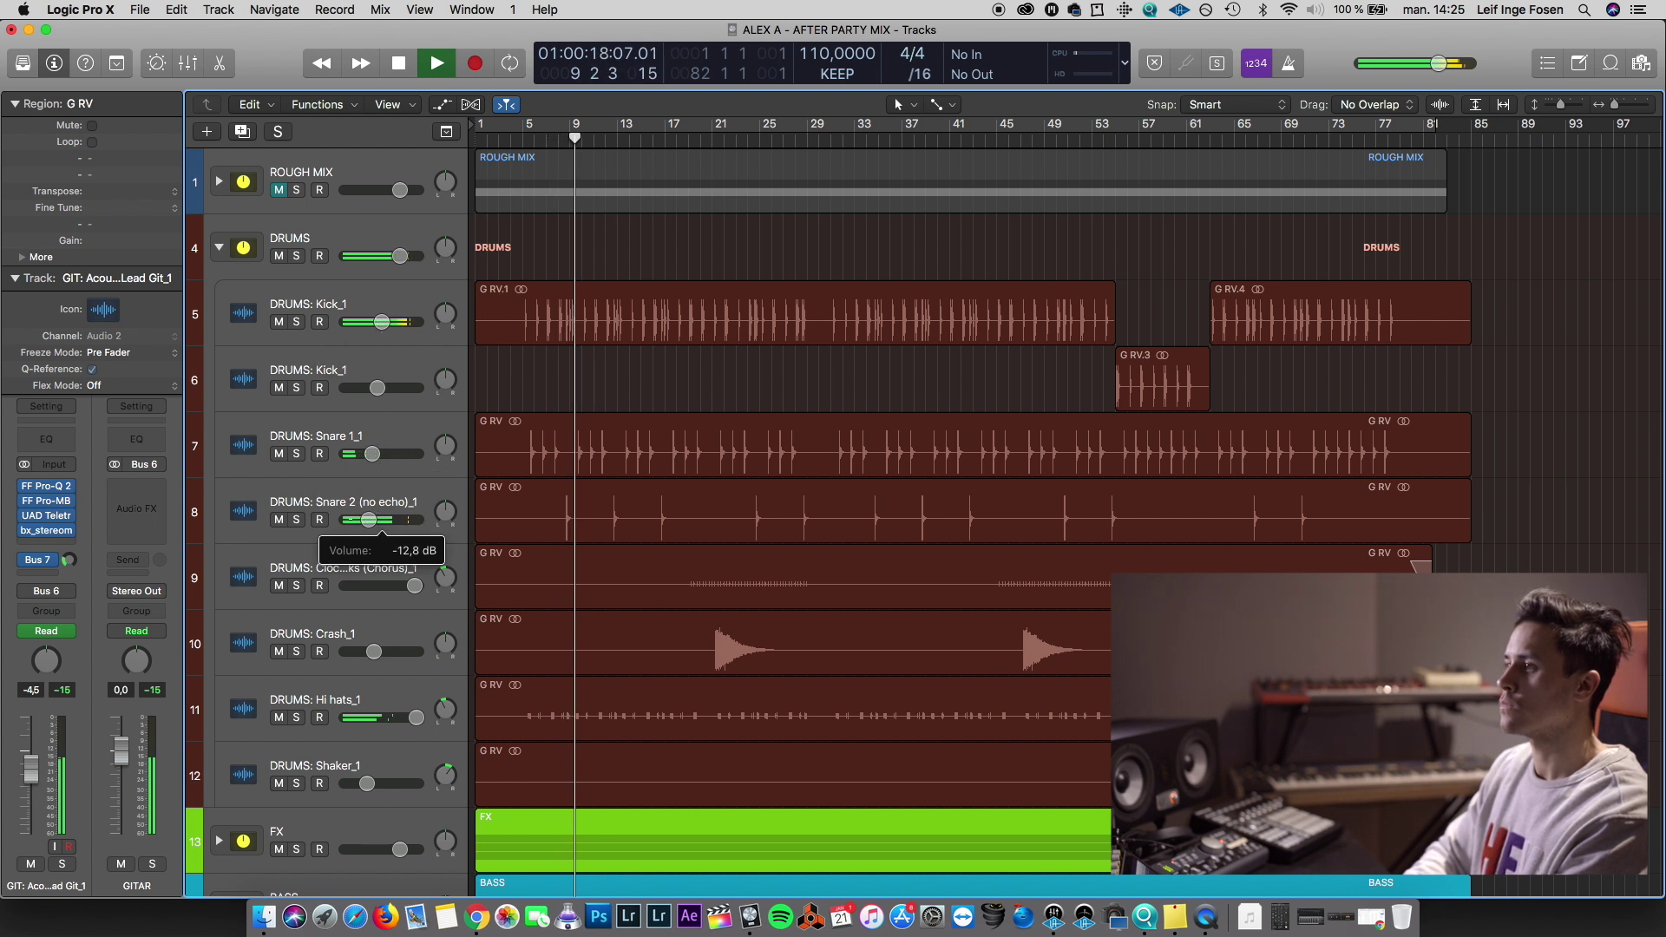
click(219, 248)
click(220, 248)
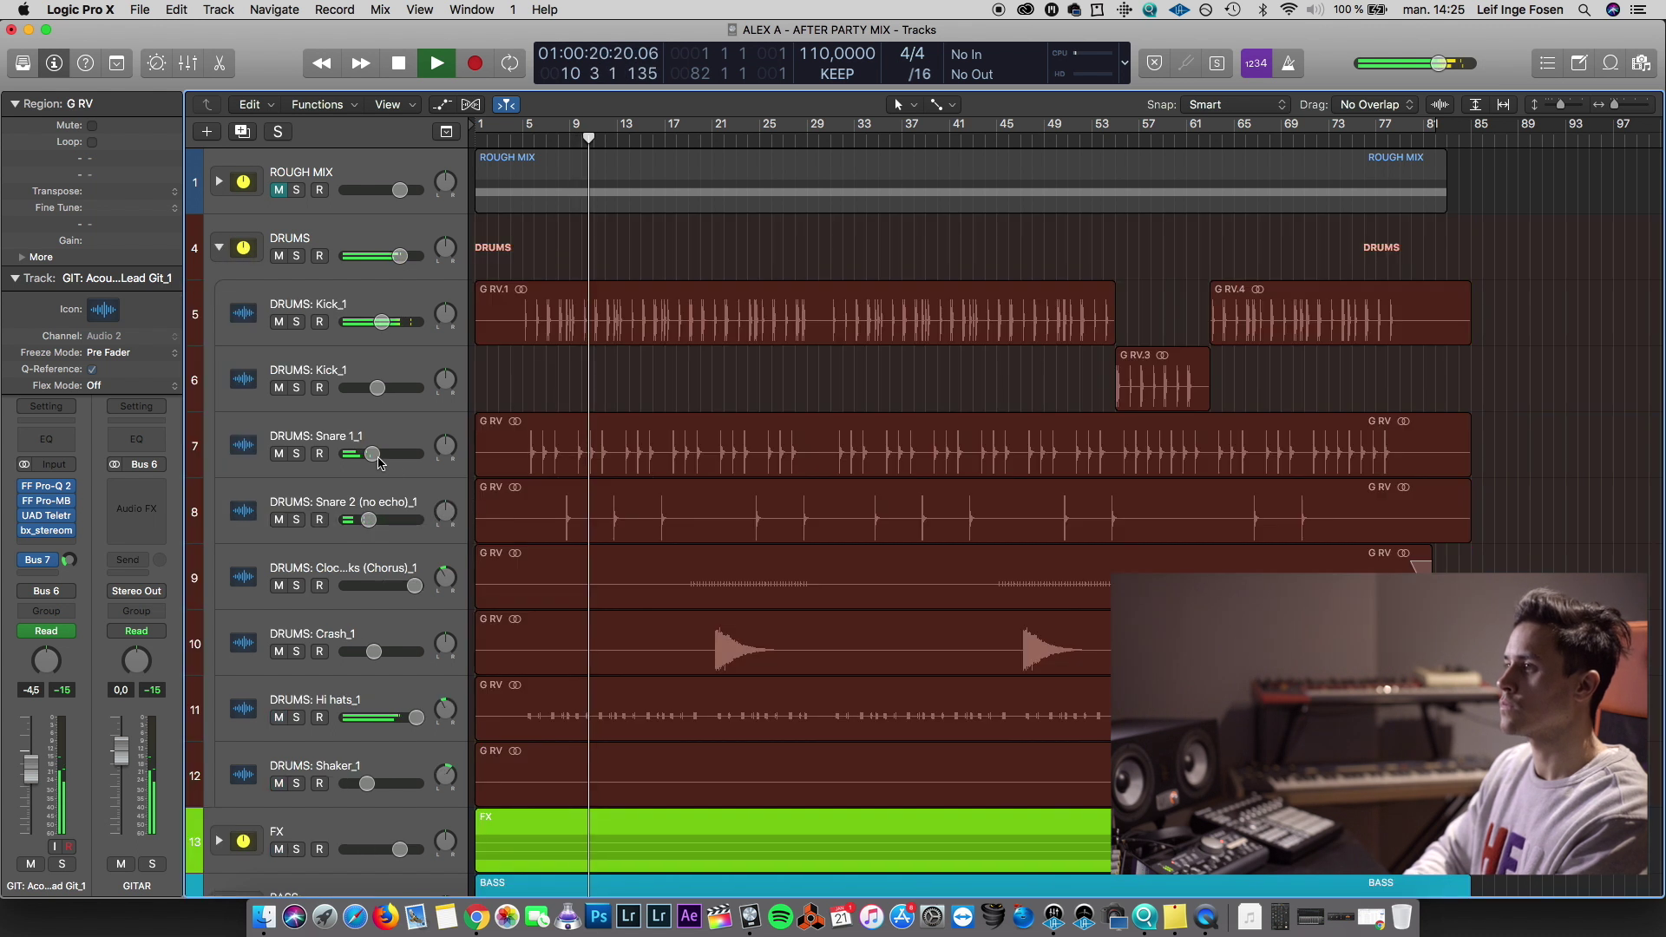
click(220, 248)
Set the volume of the SUB track inside the BASS stack to -6.0 dB
scroll(333, 487, down, 1)
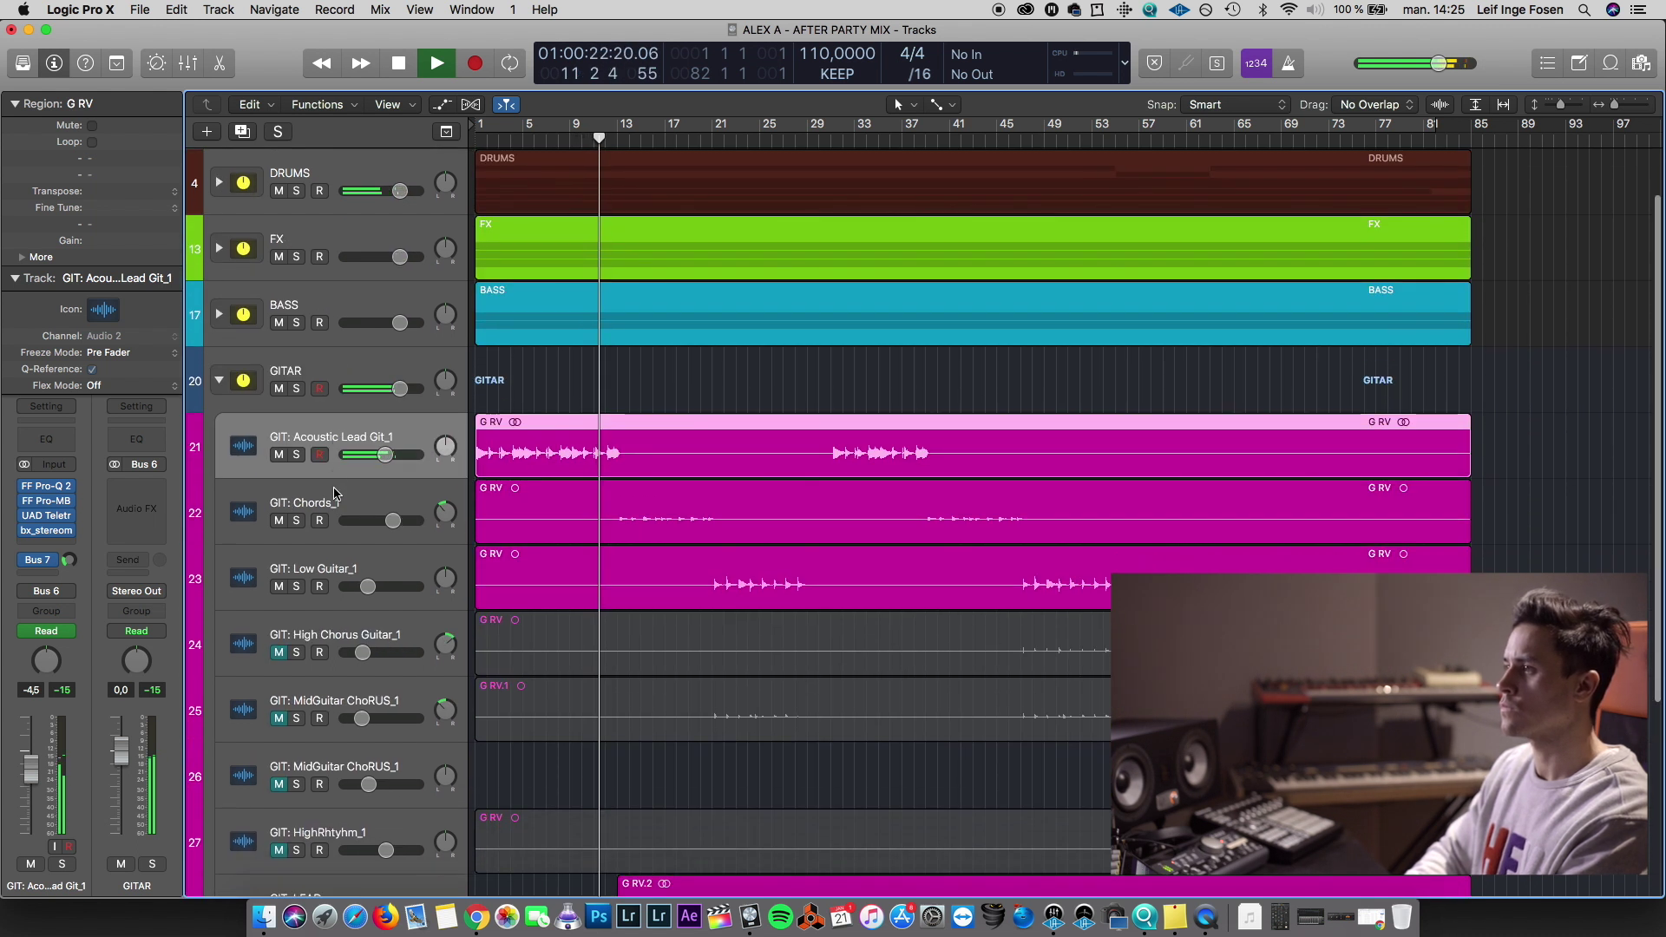
click(219, 314)
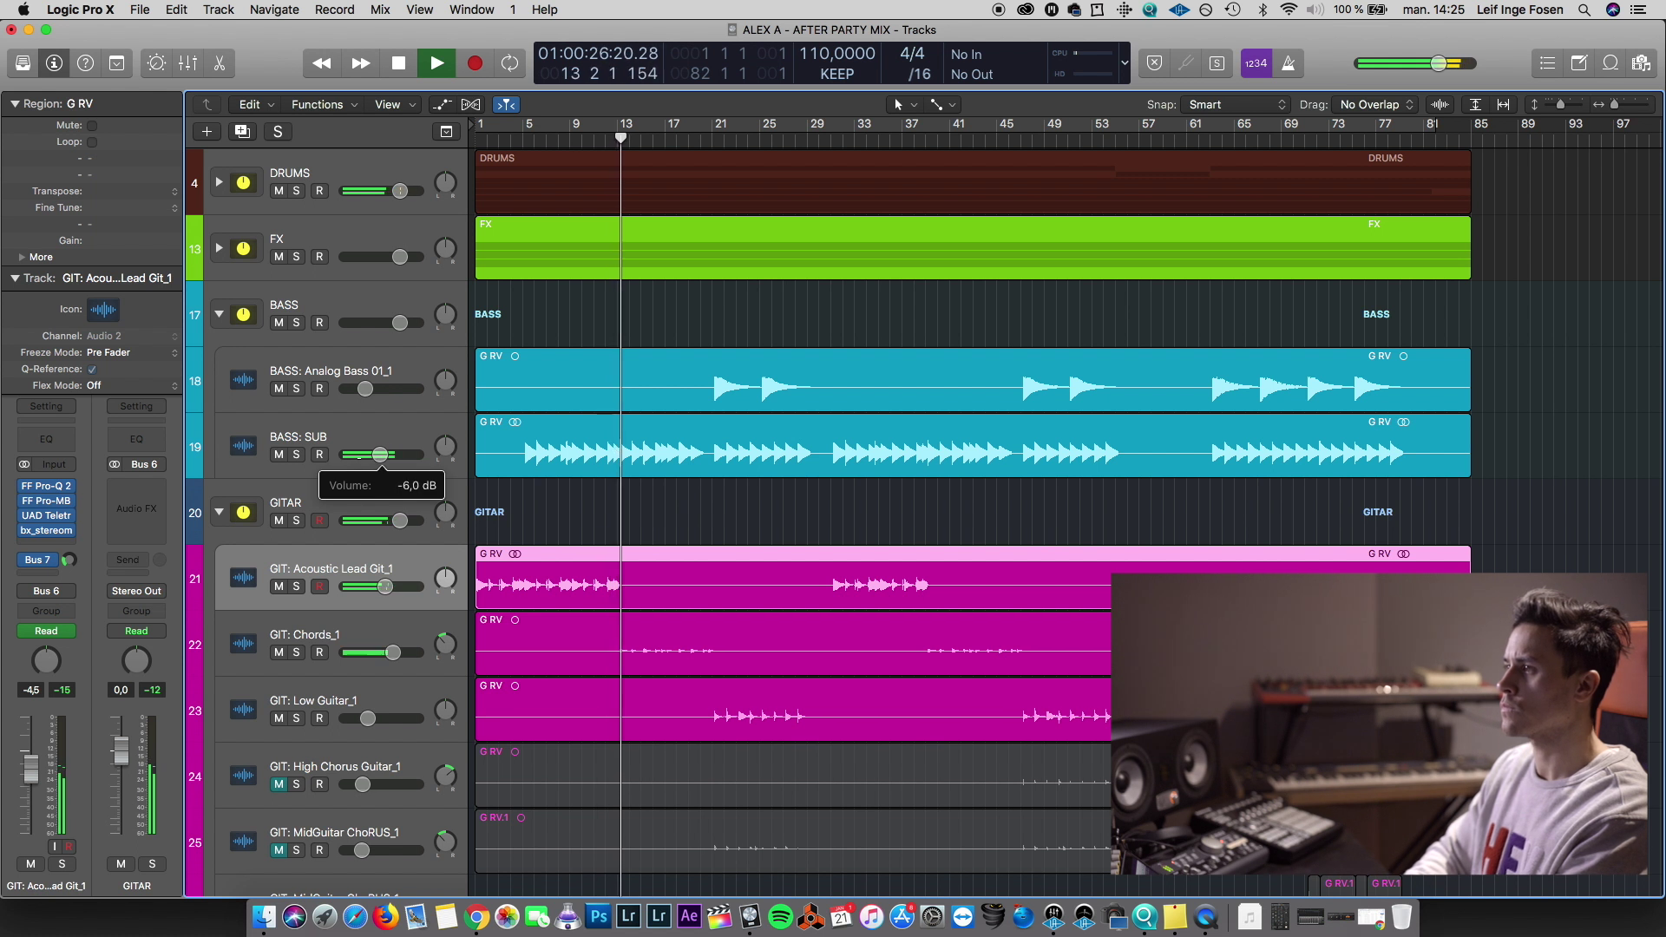
click(219, 314)
Set the Acoustic Lead Git track's Bus 7 reverb send to -19.5 dB and the Chords track's volume to -2.9 dB
click(339, 502)
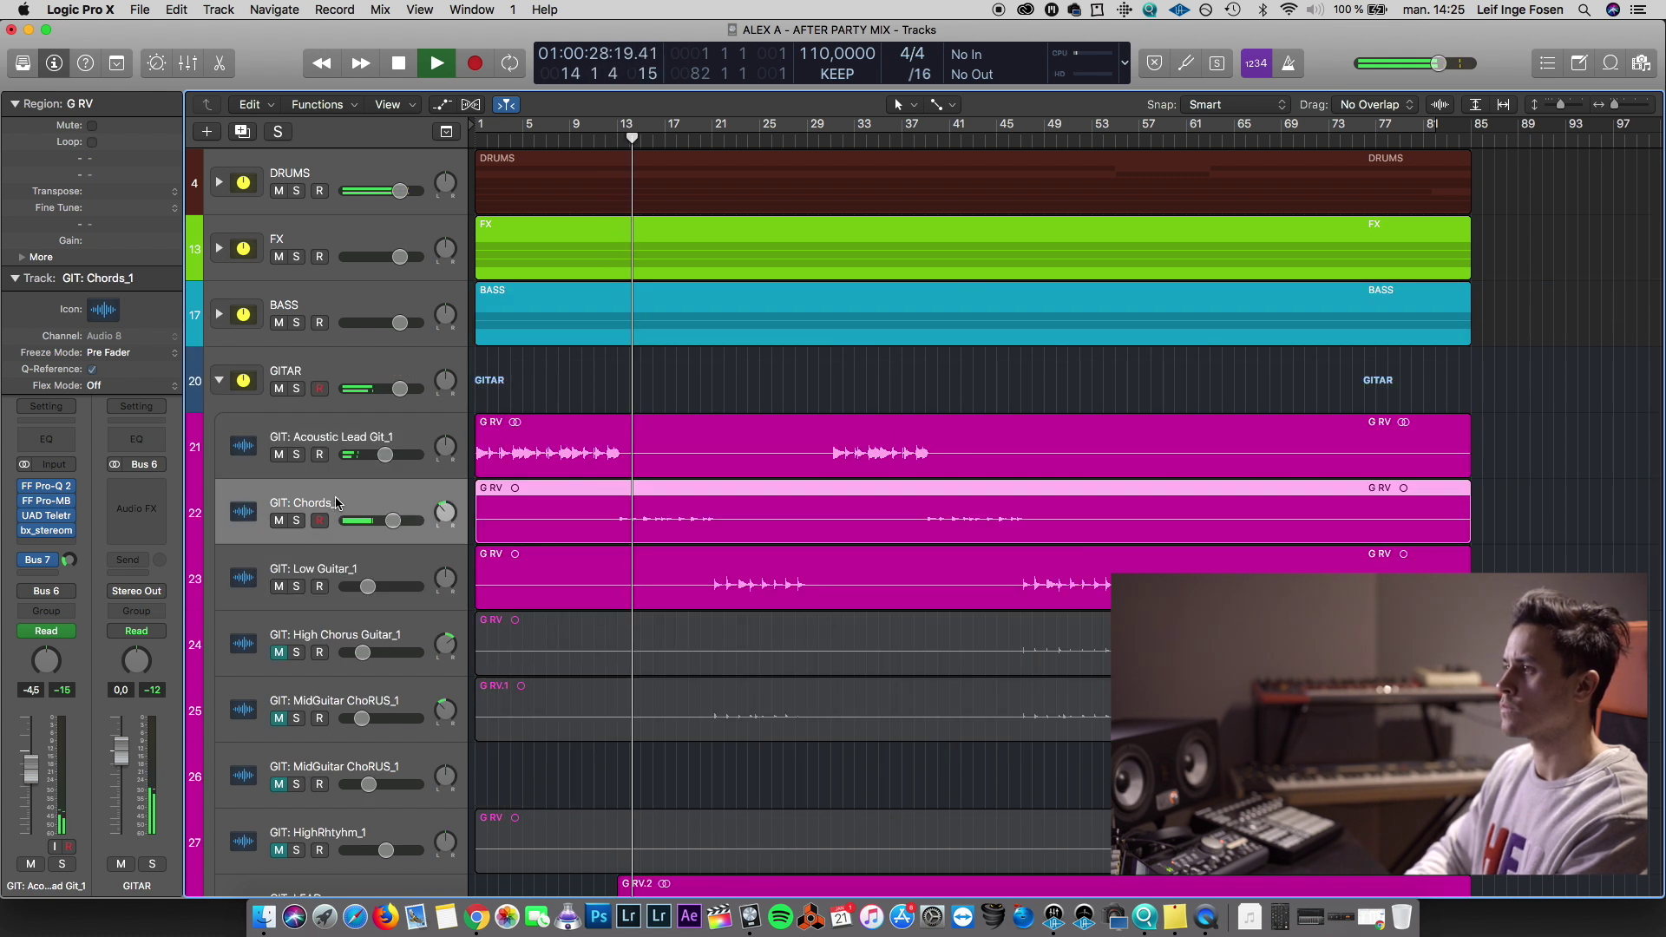
click(328, 437)
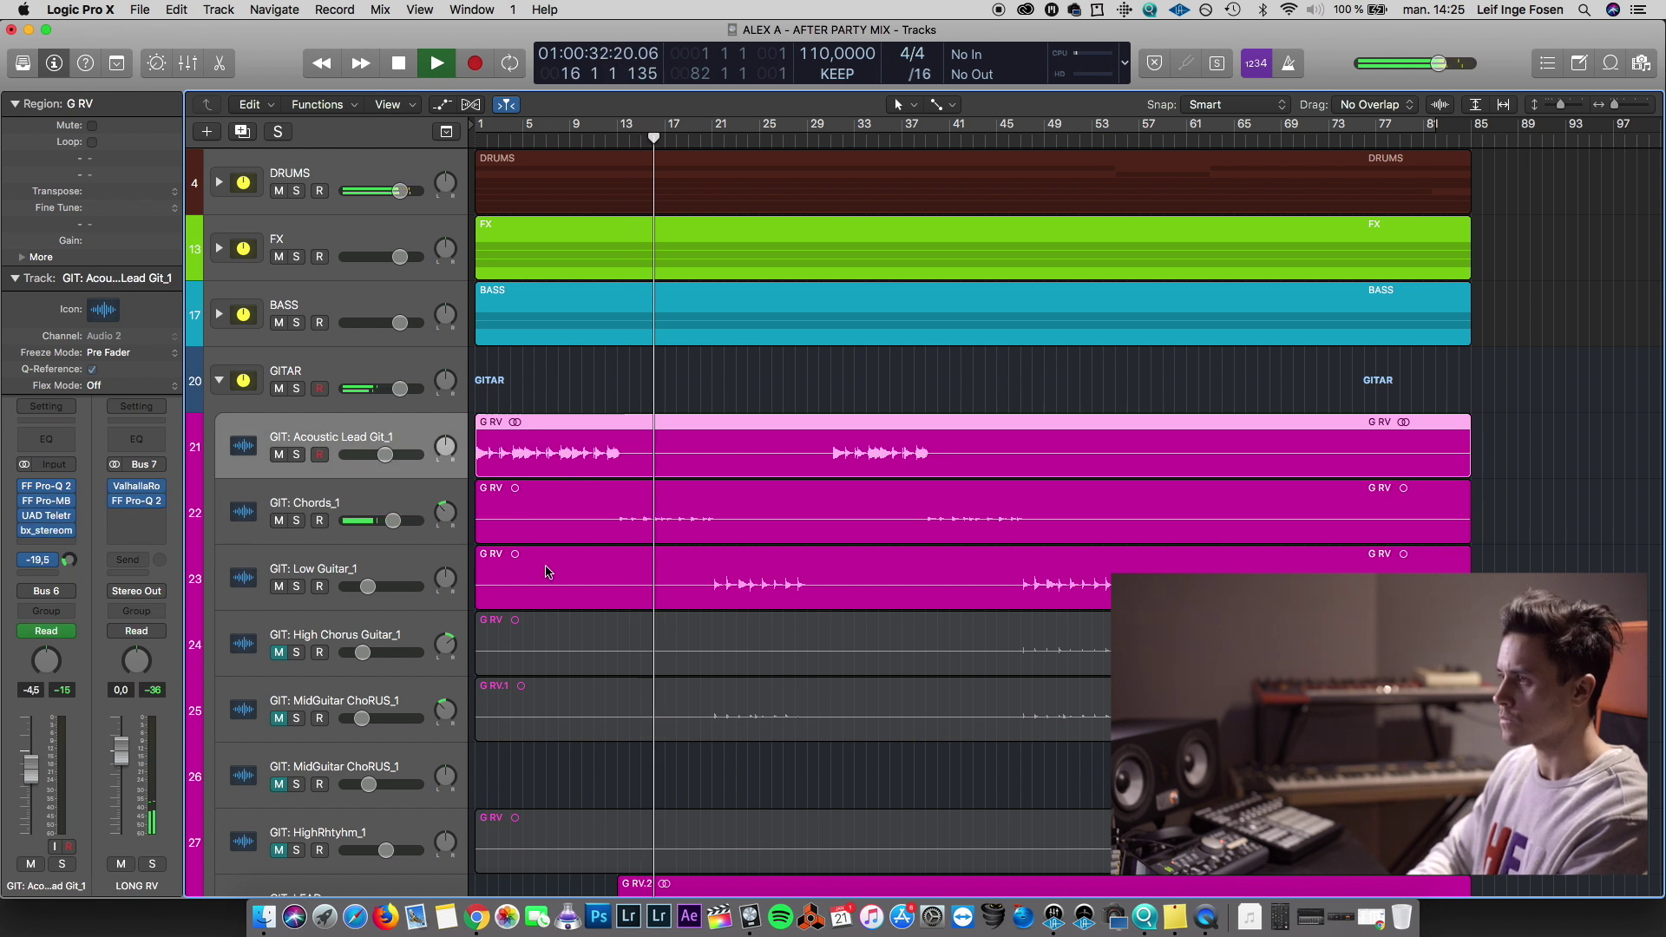
click(401, 530)
drag(401, 530, 390, 529)
key(space)
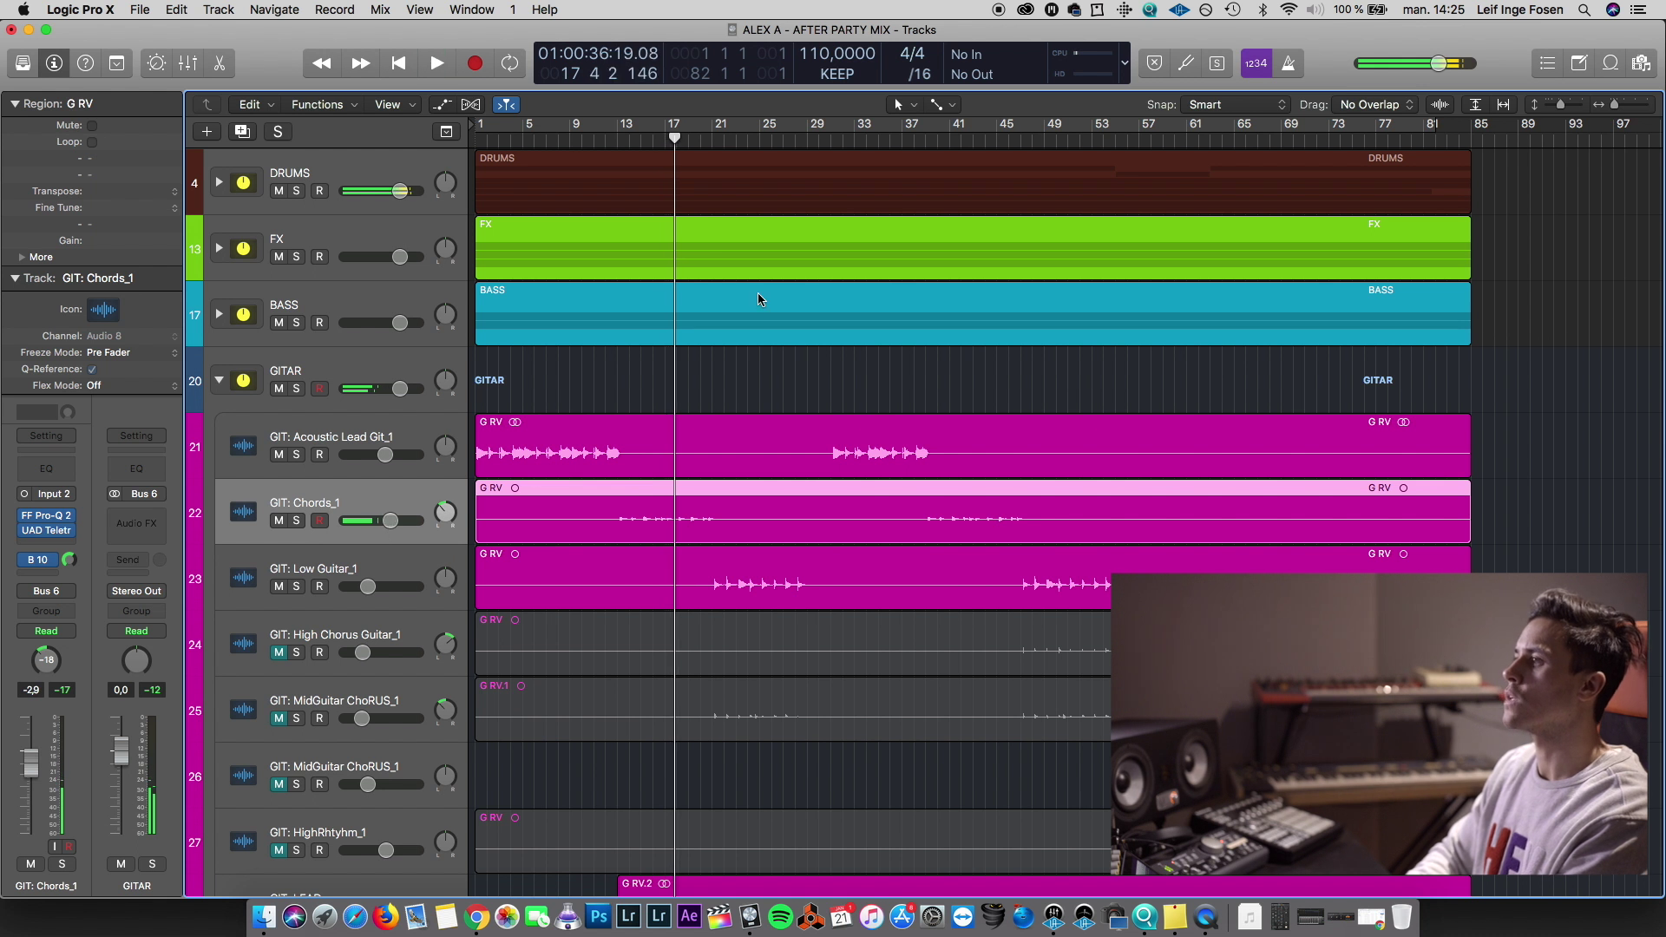
Play the mix from about bar 20 and set the Low Guitar track's volume to -11.8 dB
drag(694, 139, 713, 139)
key(space)
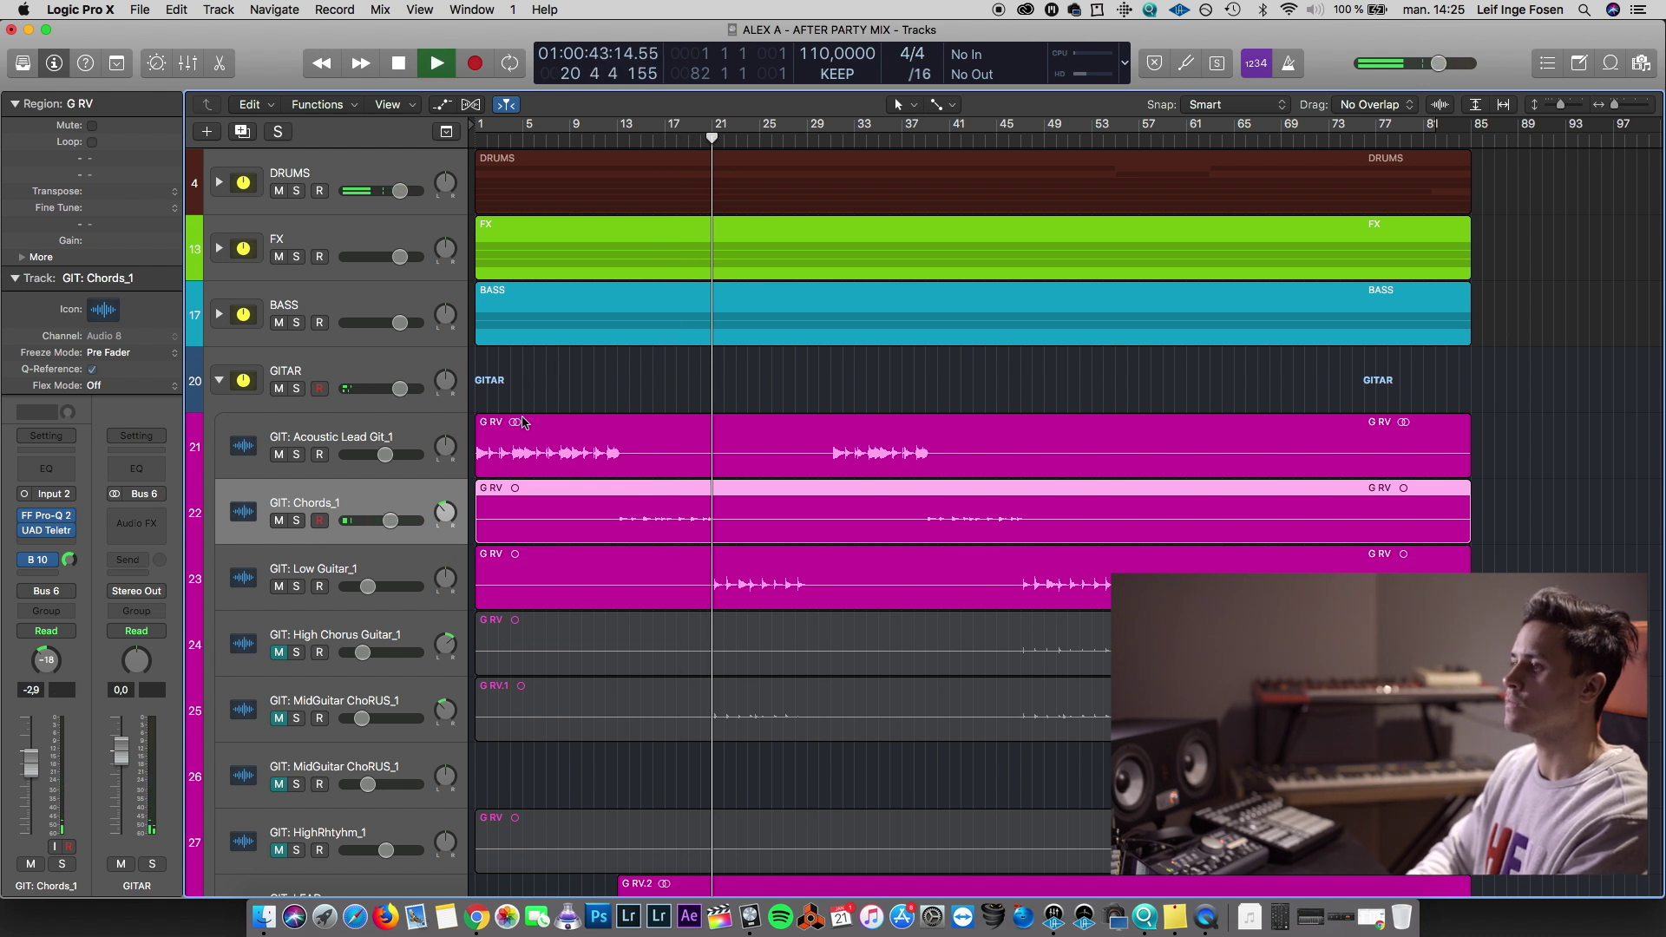
click(335, 558)
drag(368, 586, 370, 586)
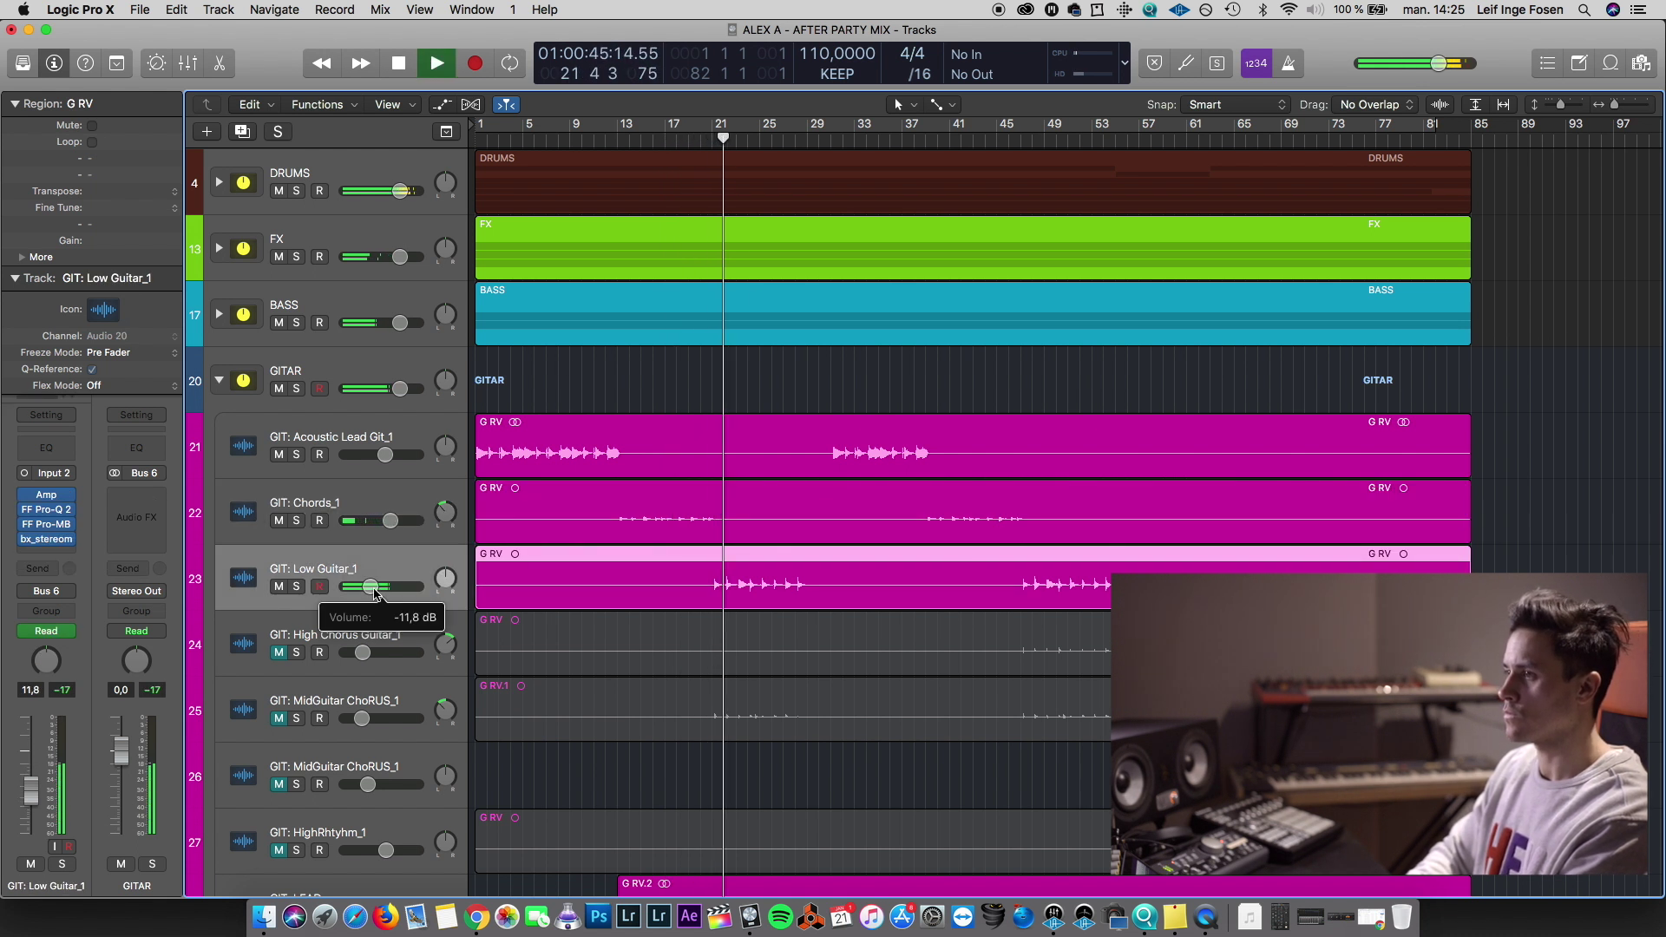
Add a Bus 7 (LONG RV) send at -10.4 dB to the Low Guitar track and set its volume to -13.2 dB
click(38, 568)
mouse_move(63, 653)
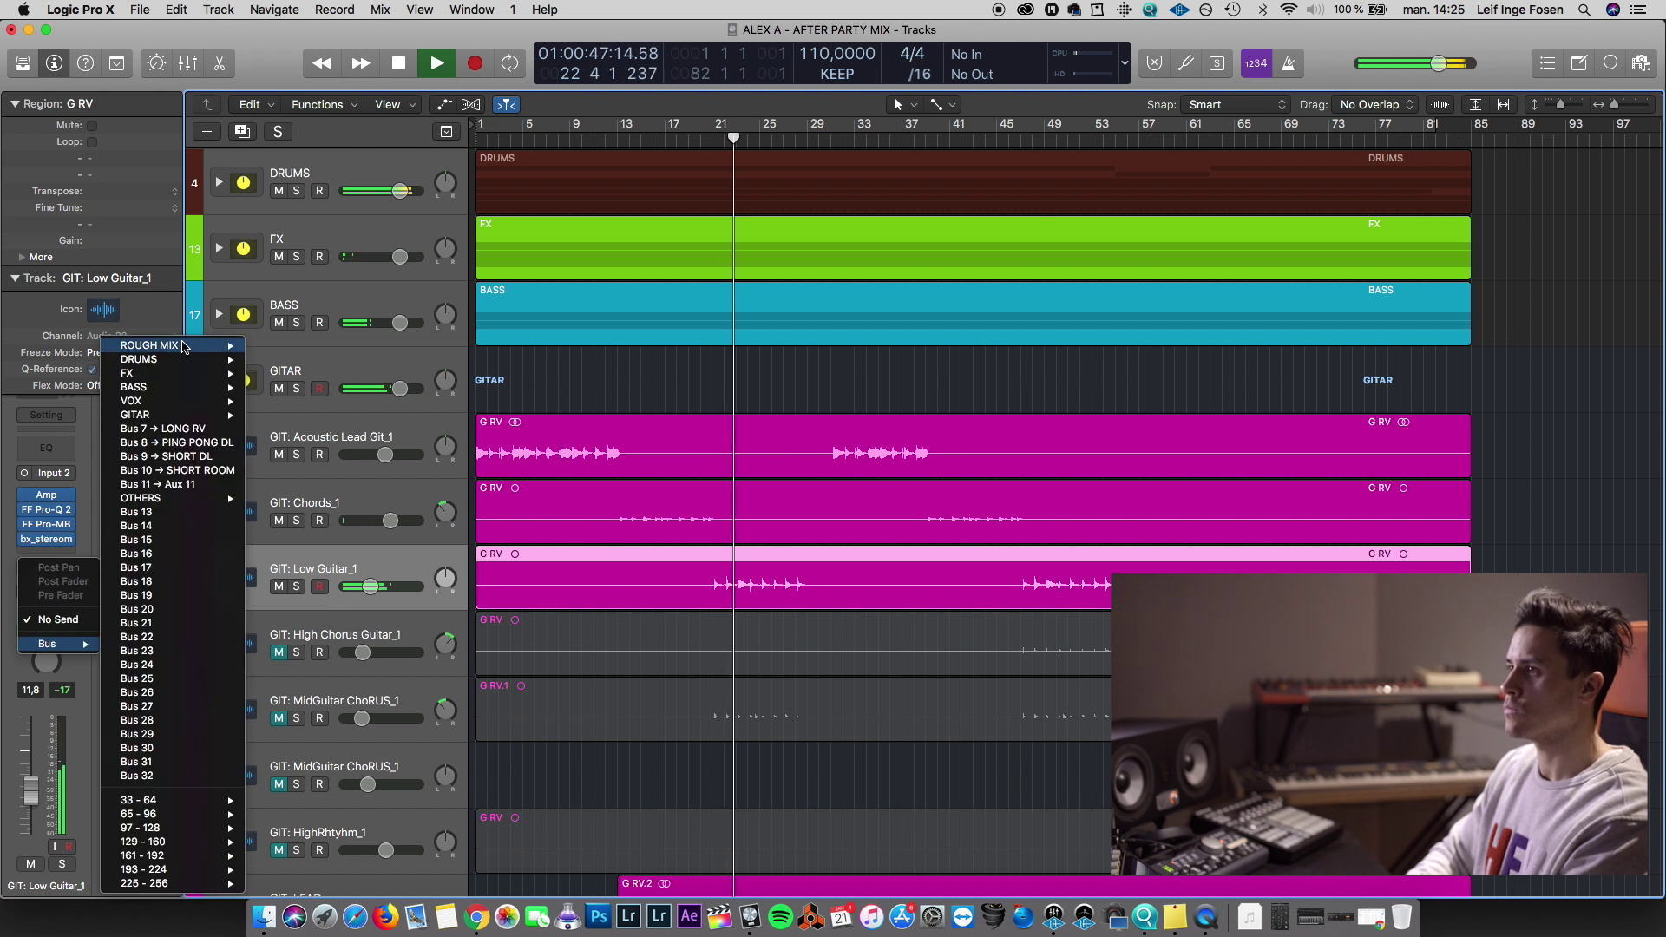
click(174, 435)
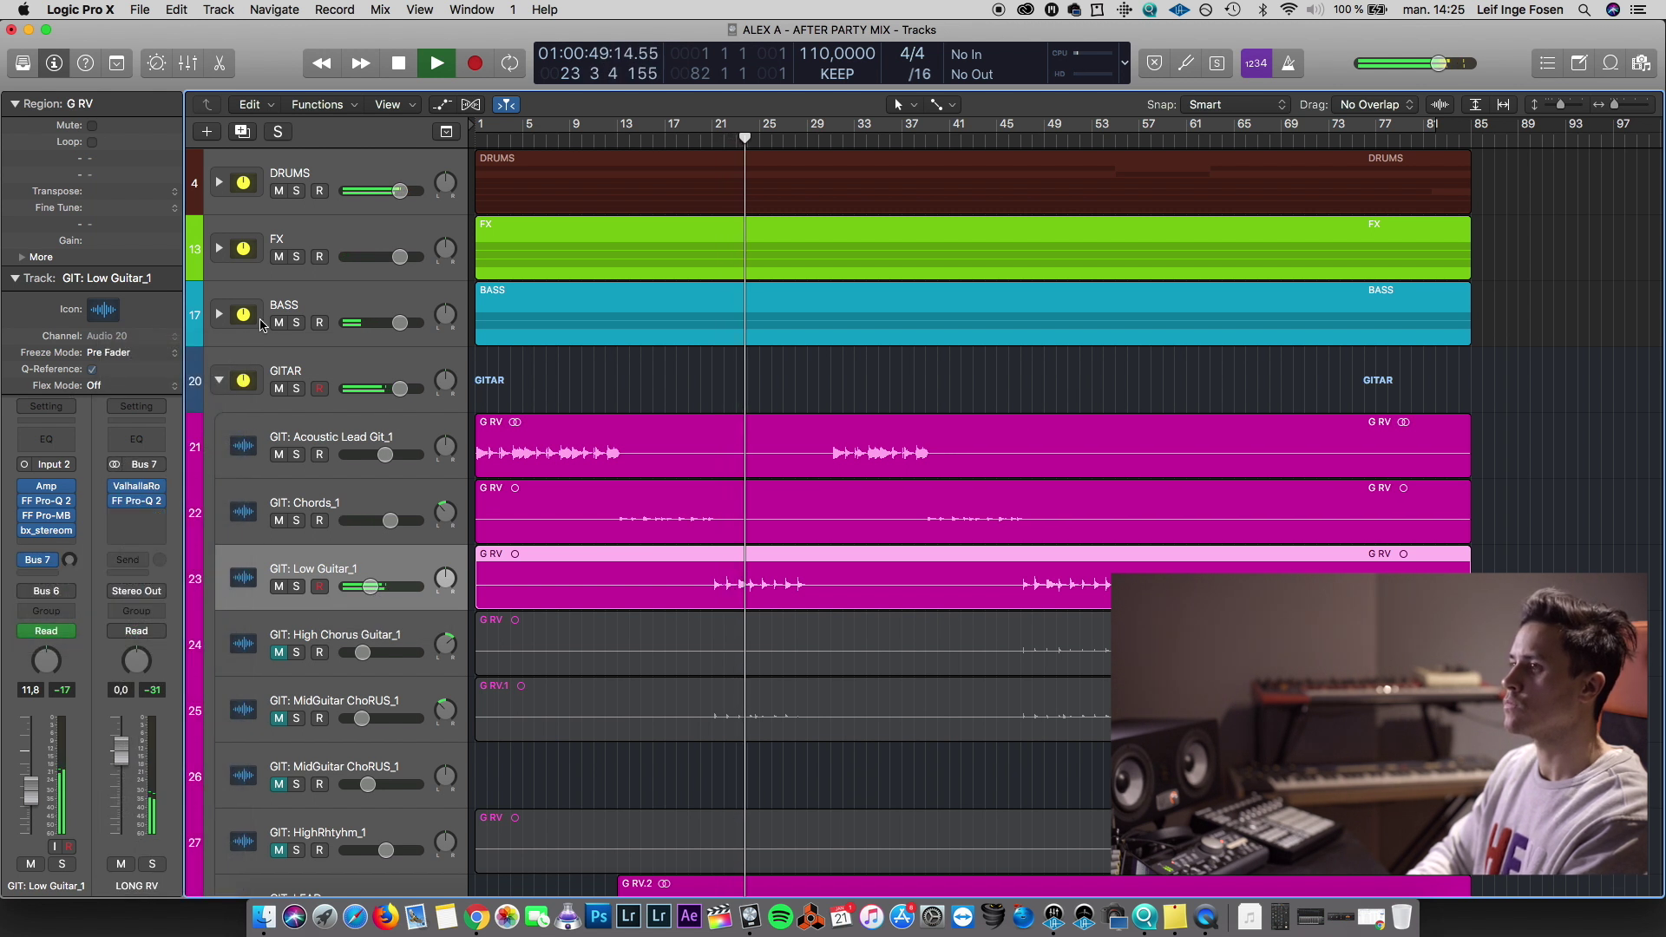
key(space)
drag(70, 560, 68, 566)
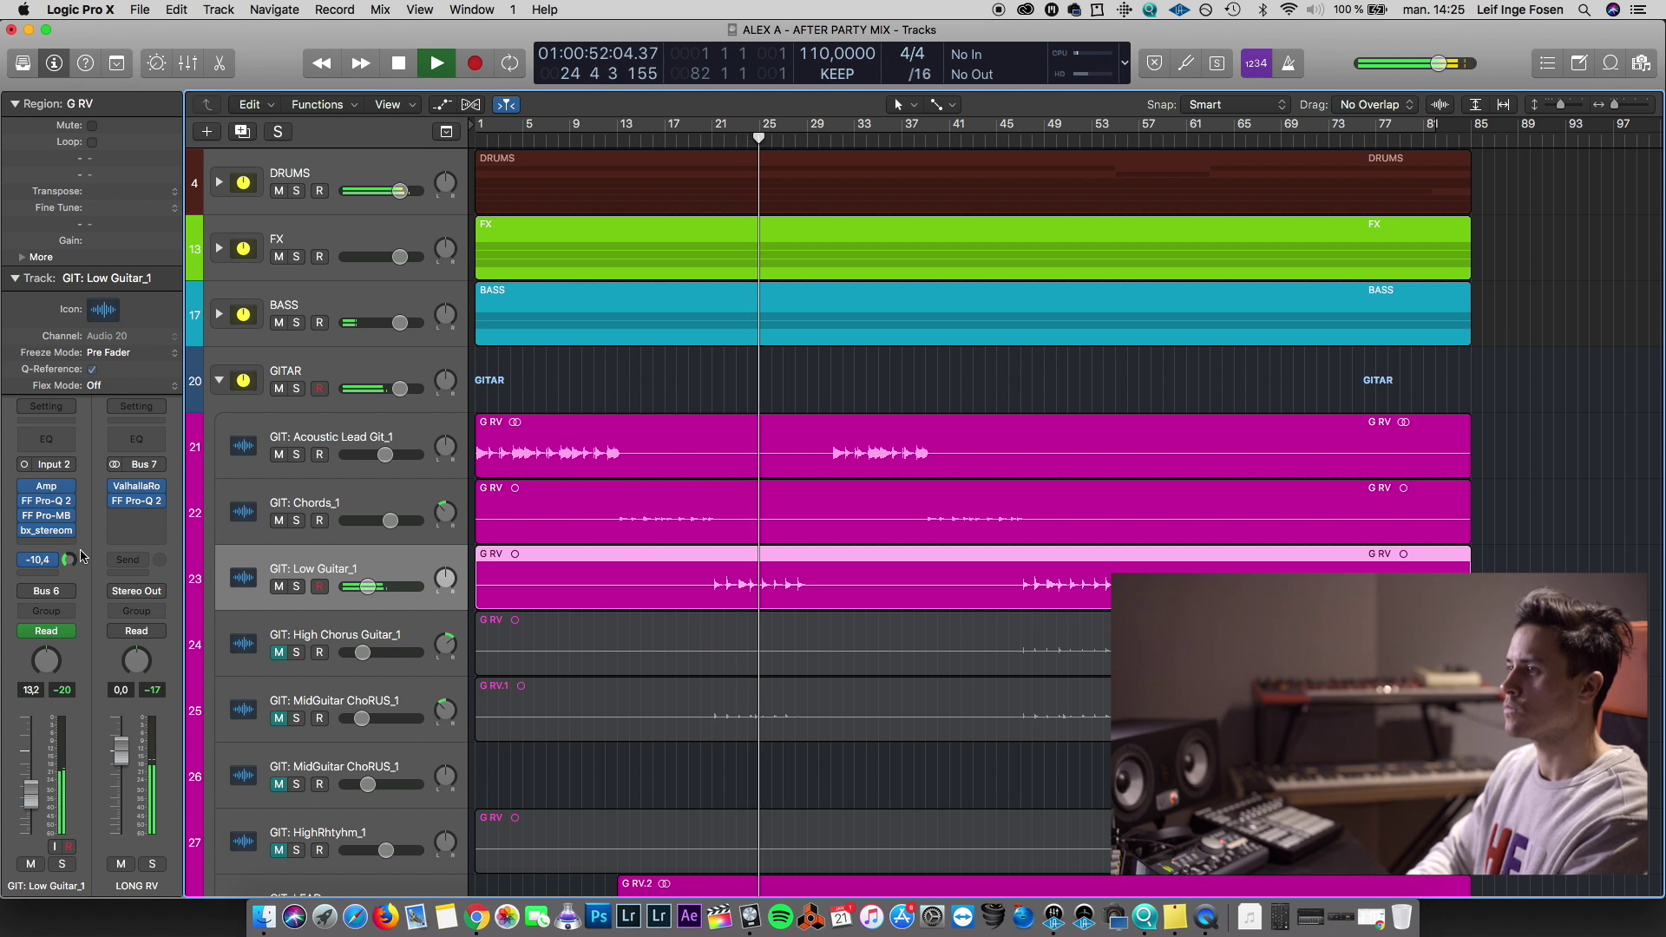
key(space)
Select the High Chorus Guitar track and show the mixer at a reduced height, leaving room for the guitar tracks above
click(283, 641)
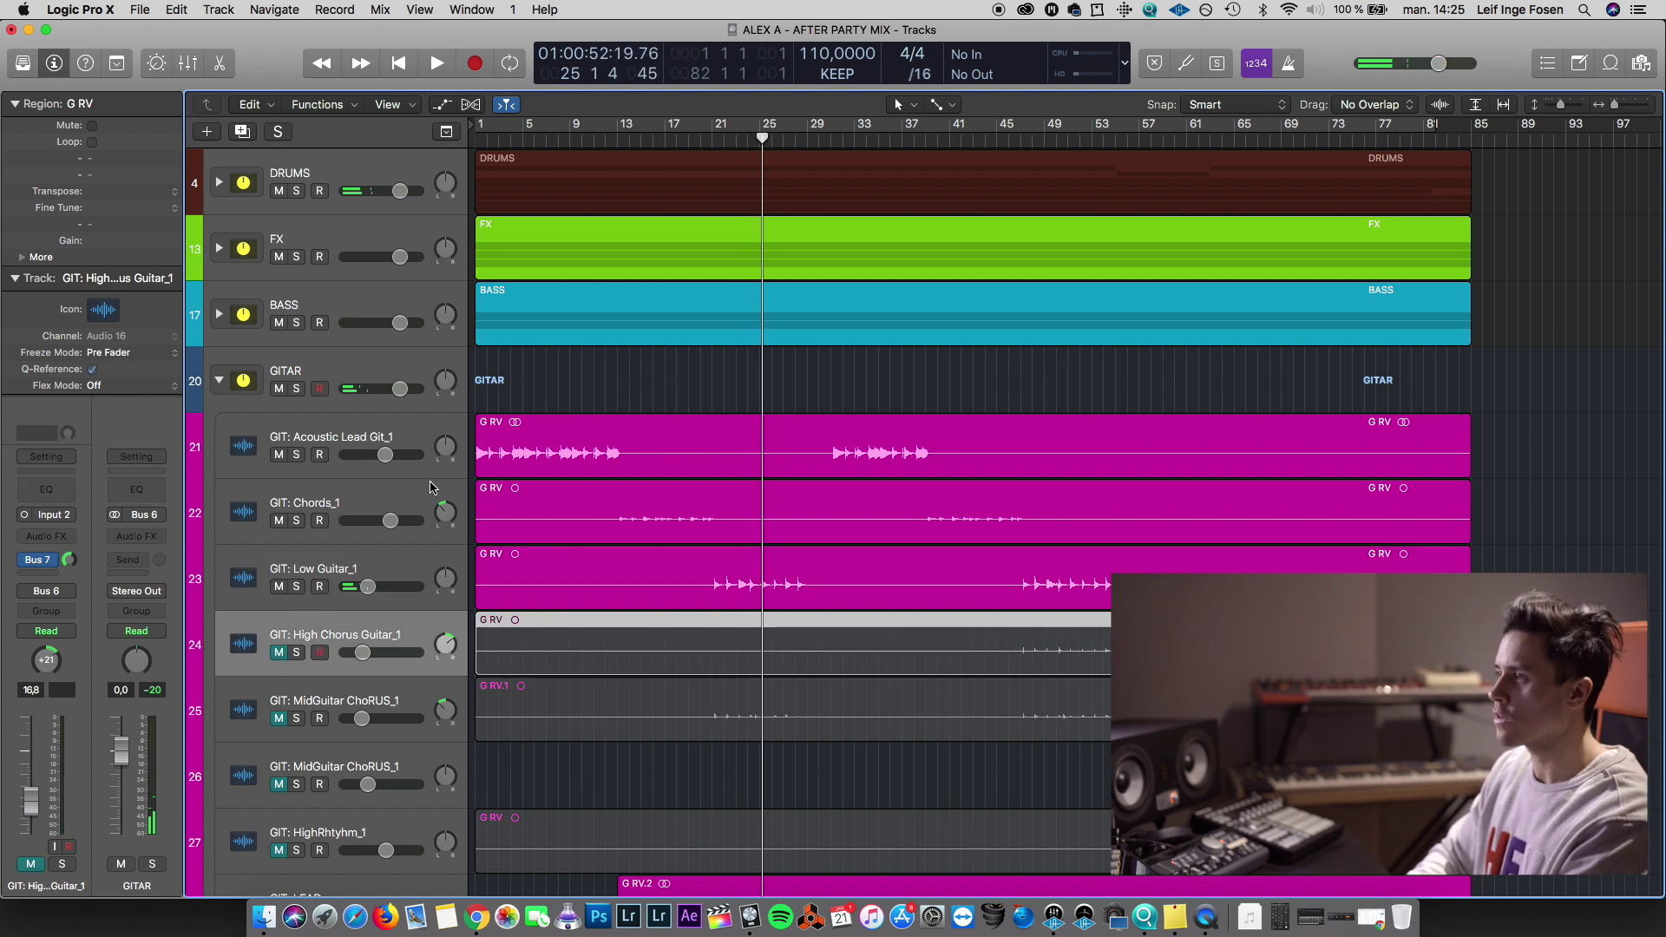
click(187, 64)
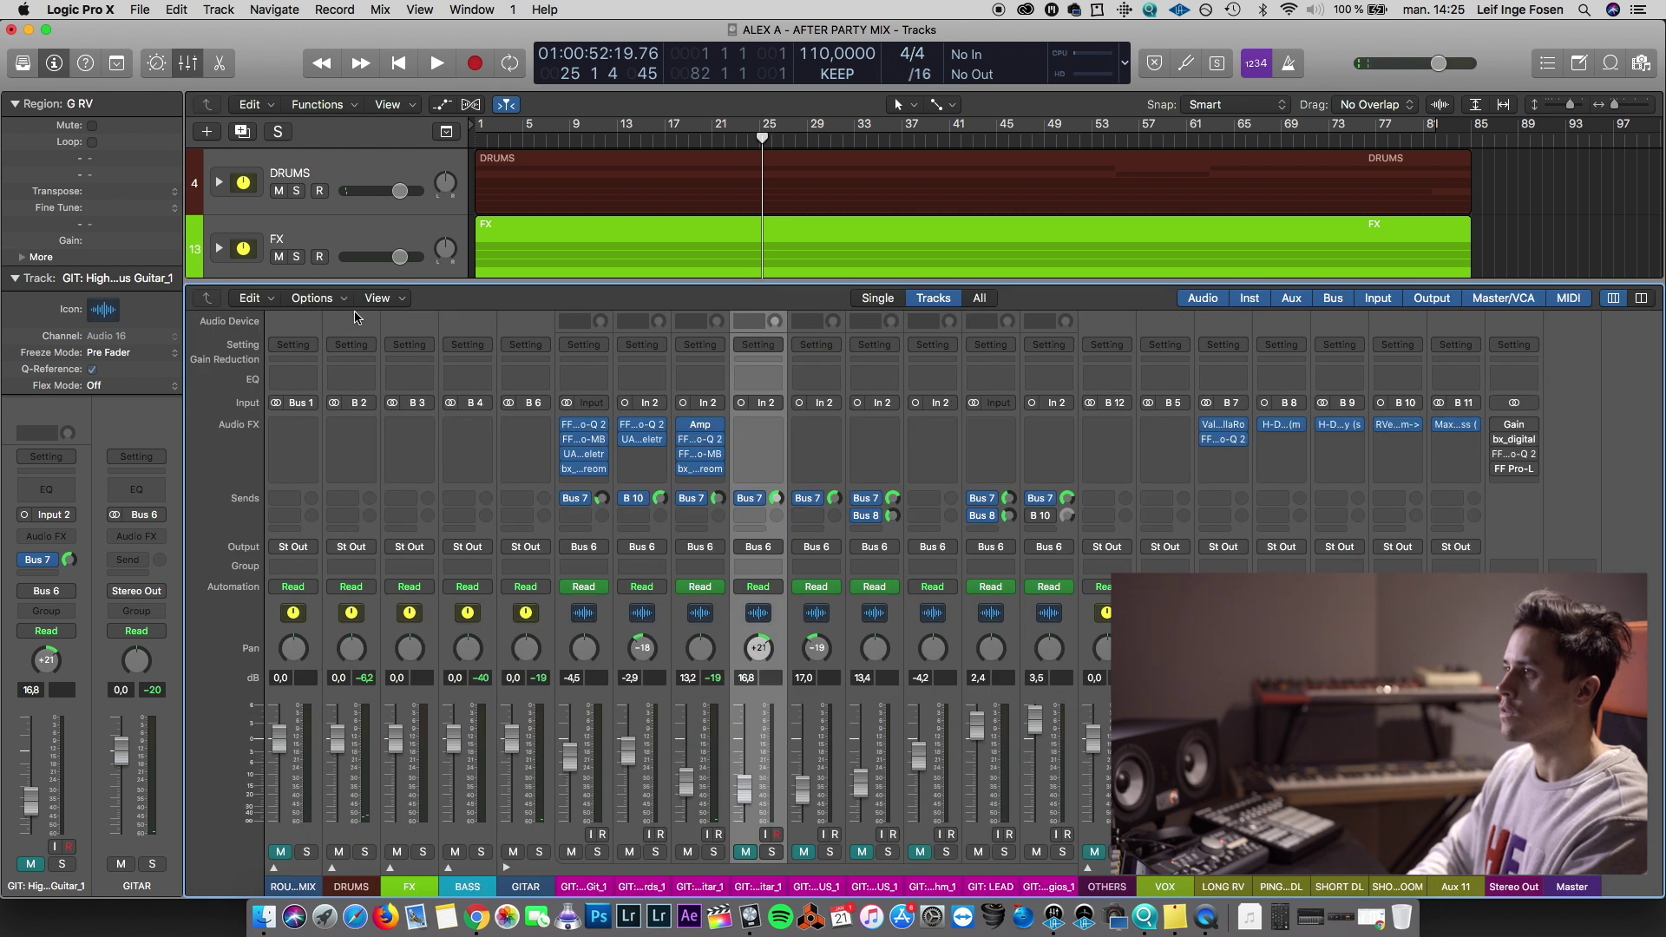
drag(352, 283, 352, 657)
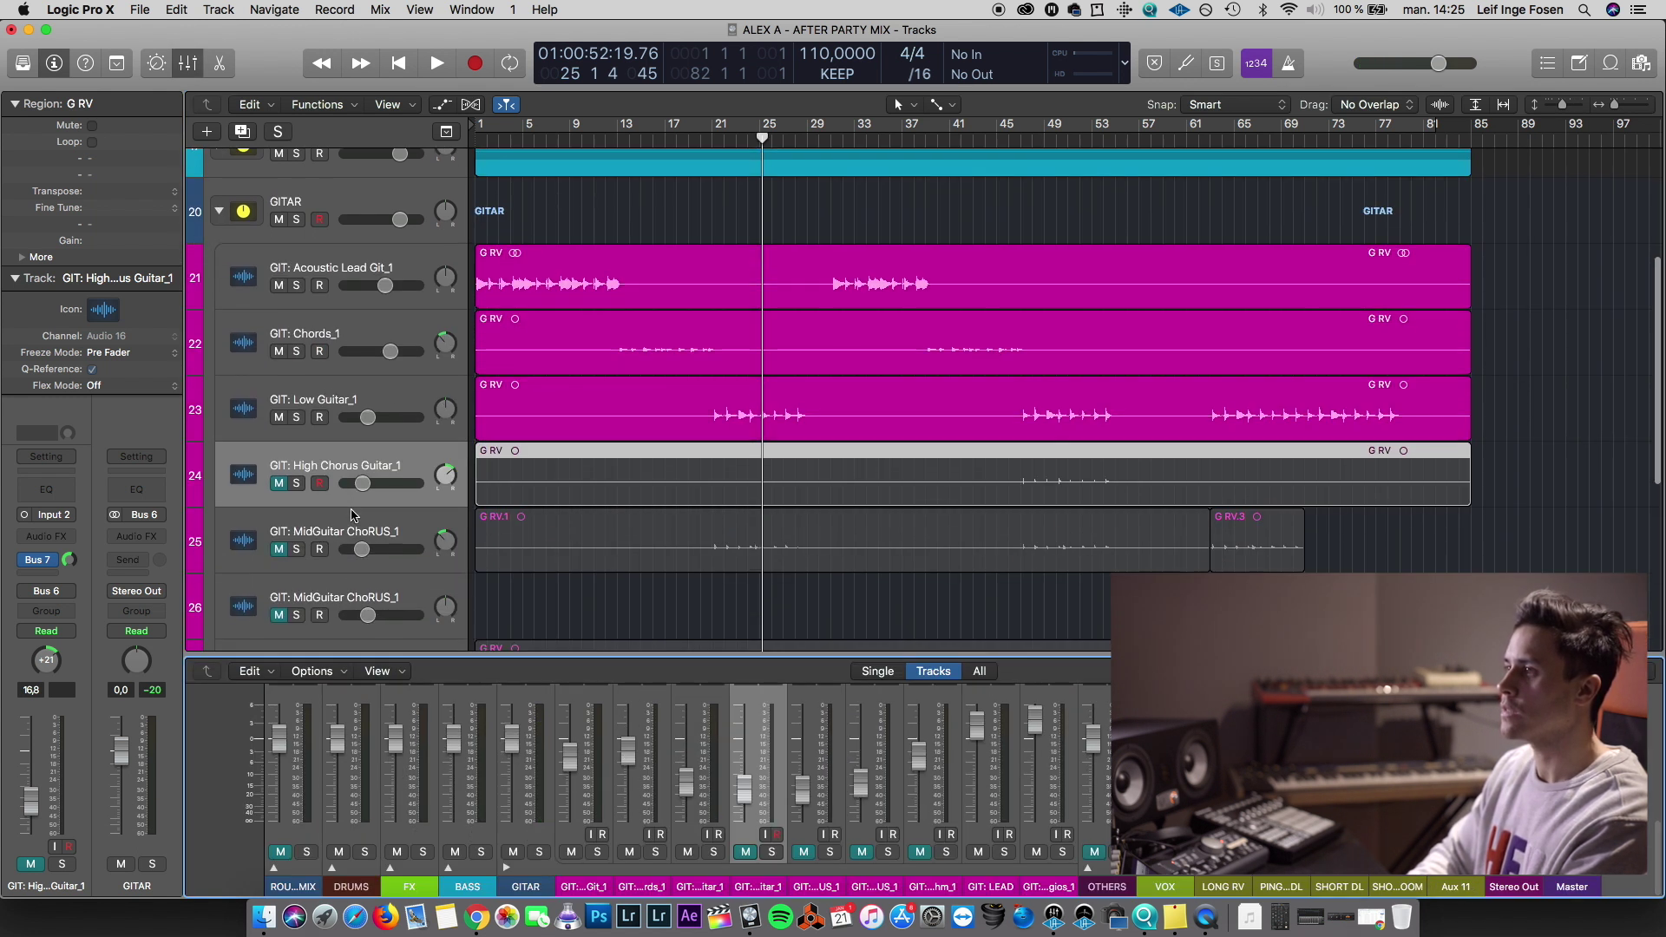
Unmute the High Chorus Guitar track and place the playhead at bar 47, where its part begins
click(280, 485)
click(1020, 139)
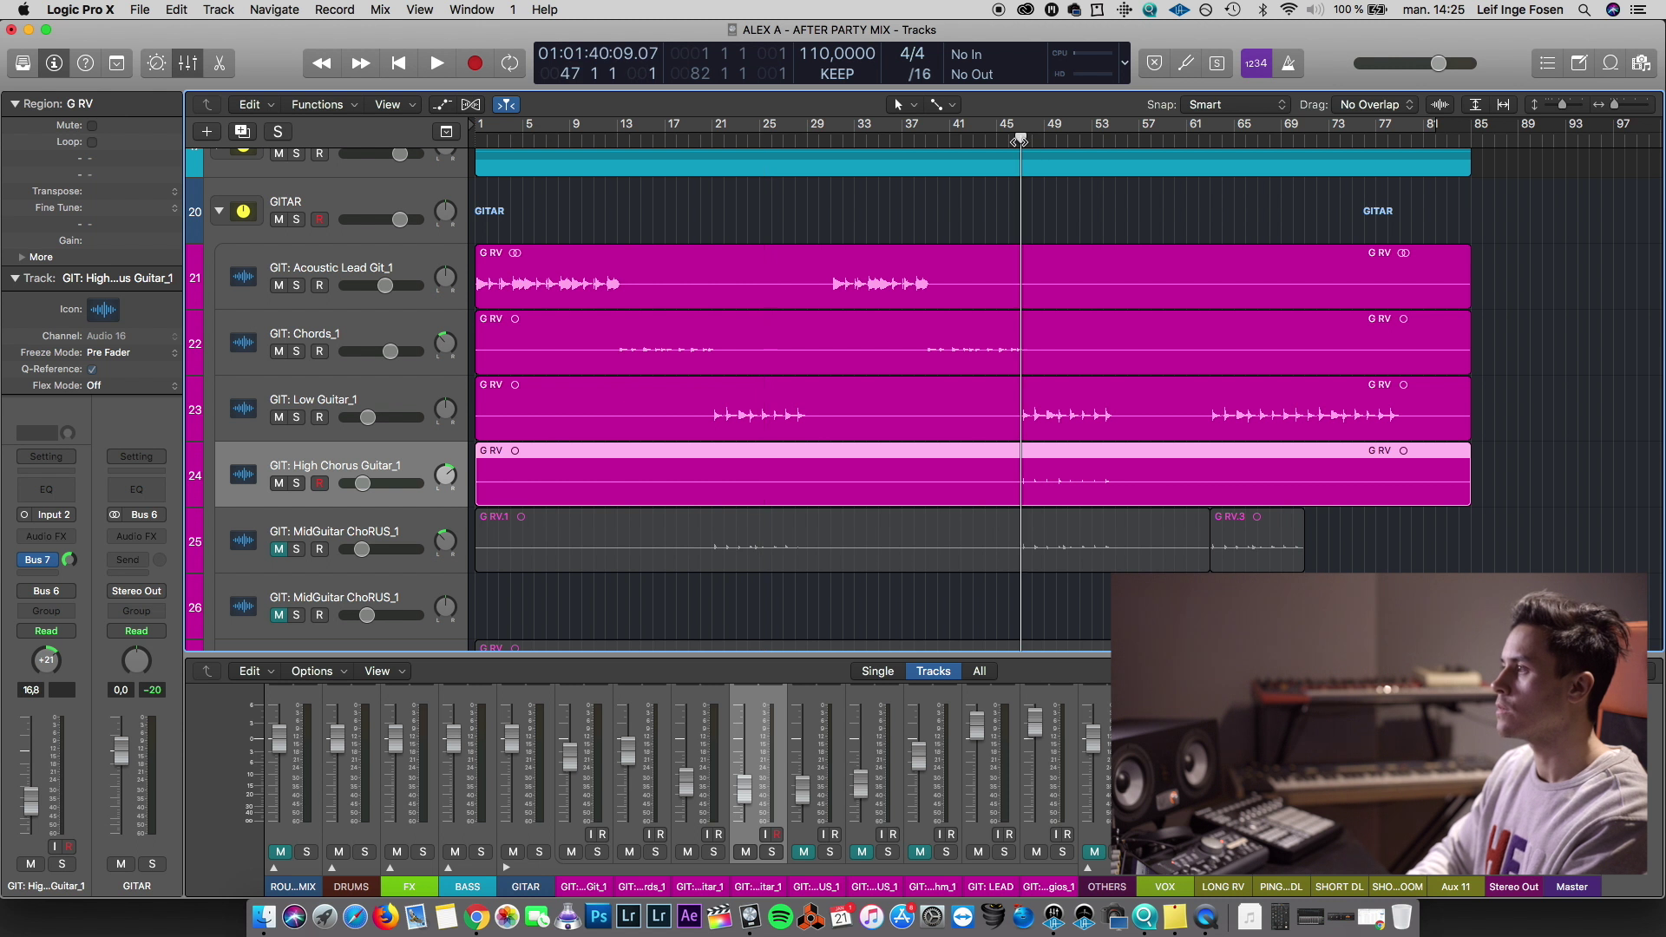
Play the mix from bar 47 and audition the High Chorus Guitar track briefly in solo
key(space)
click(298, 483)
click(298, 483)
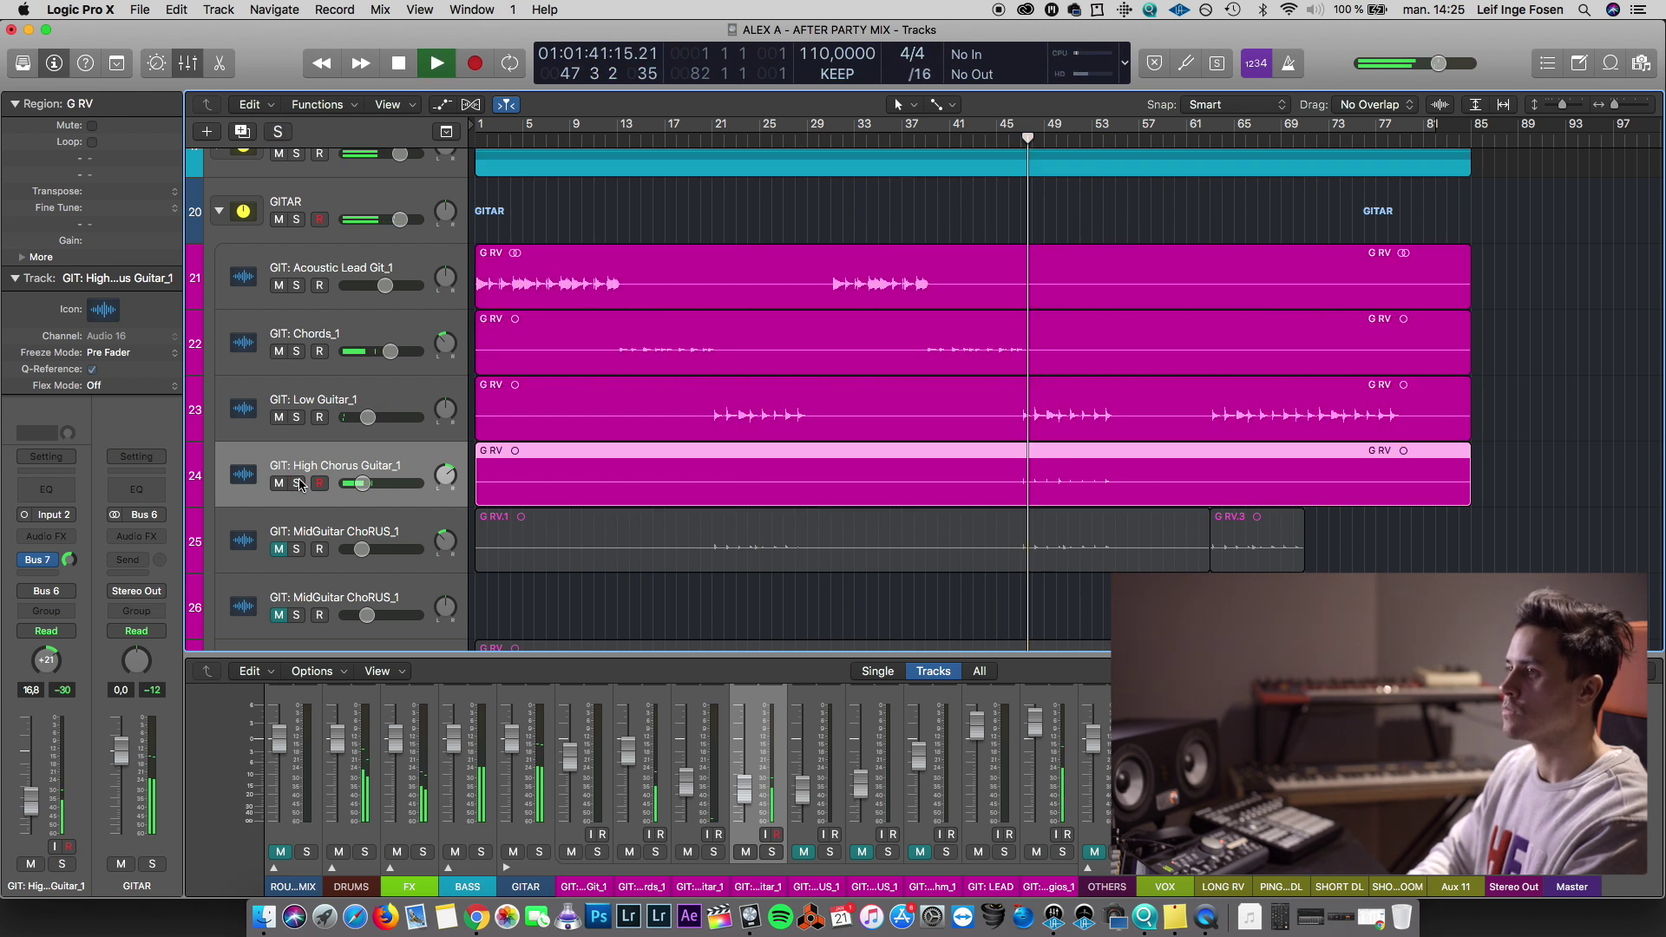
Copy the Amp, FF Pro-Q 2, FF Pro-MB and bx_stereomaker plug-ins from Low Guitar to High Chorus Guitar and bypass bx_stereomaker there
drag(730, 668, 737, 411)
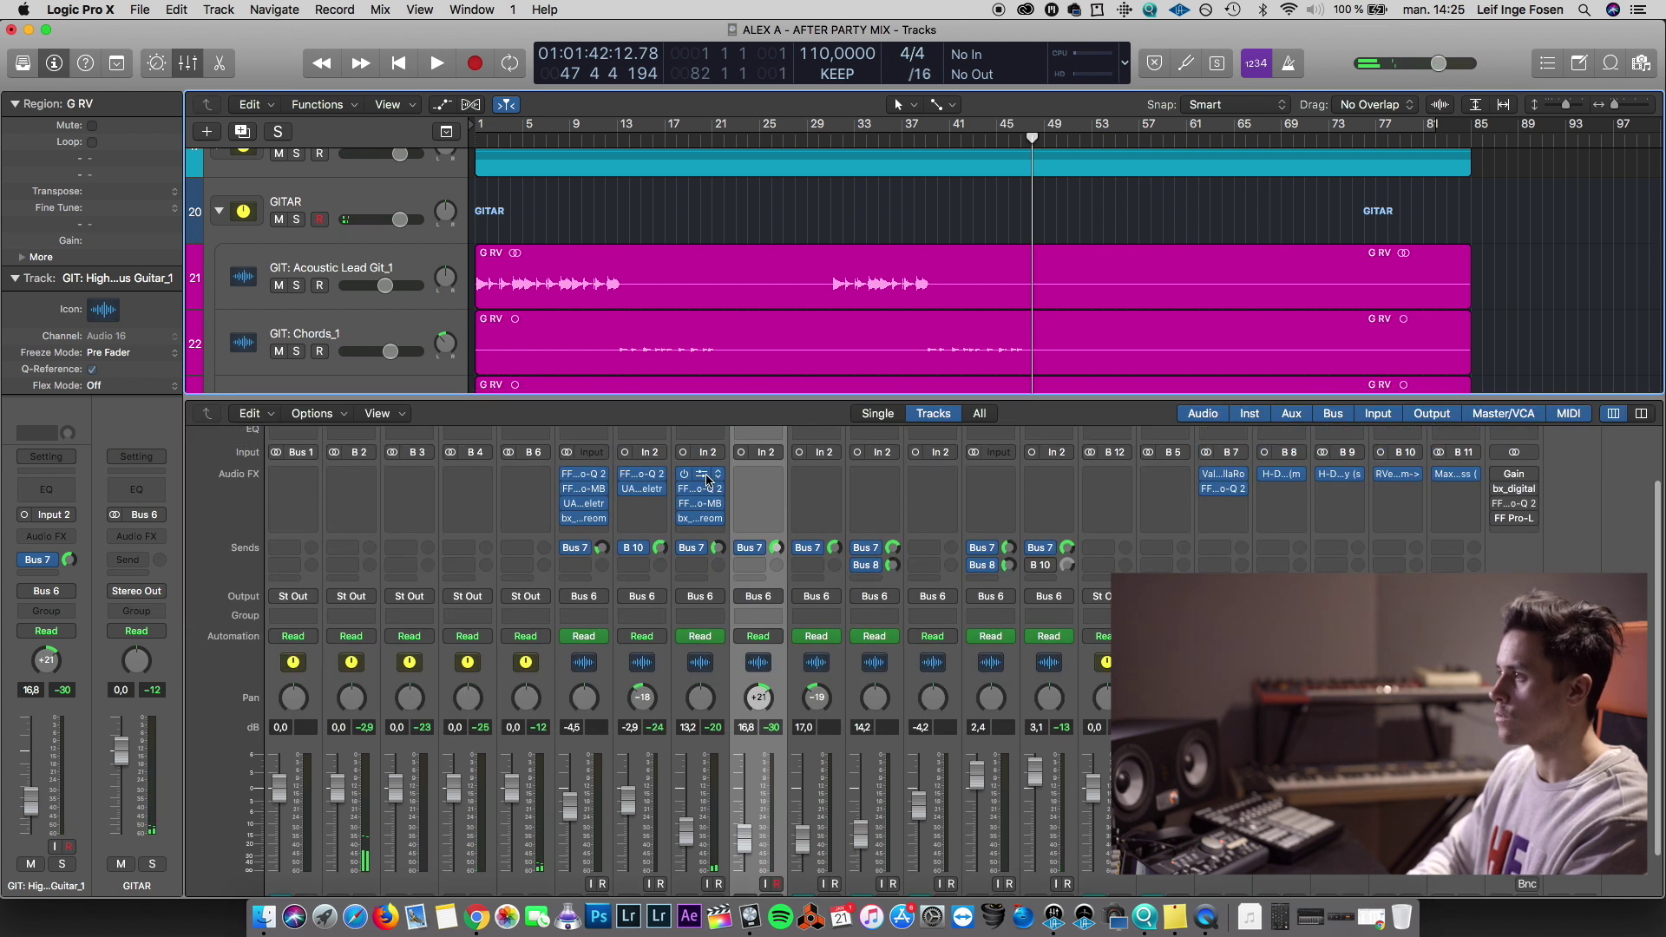
drag(709, 492, 760, 523)
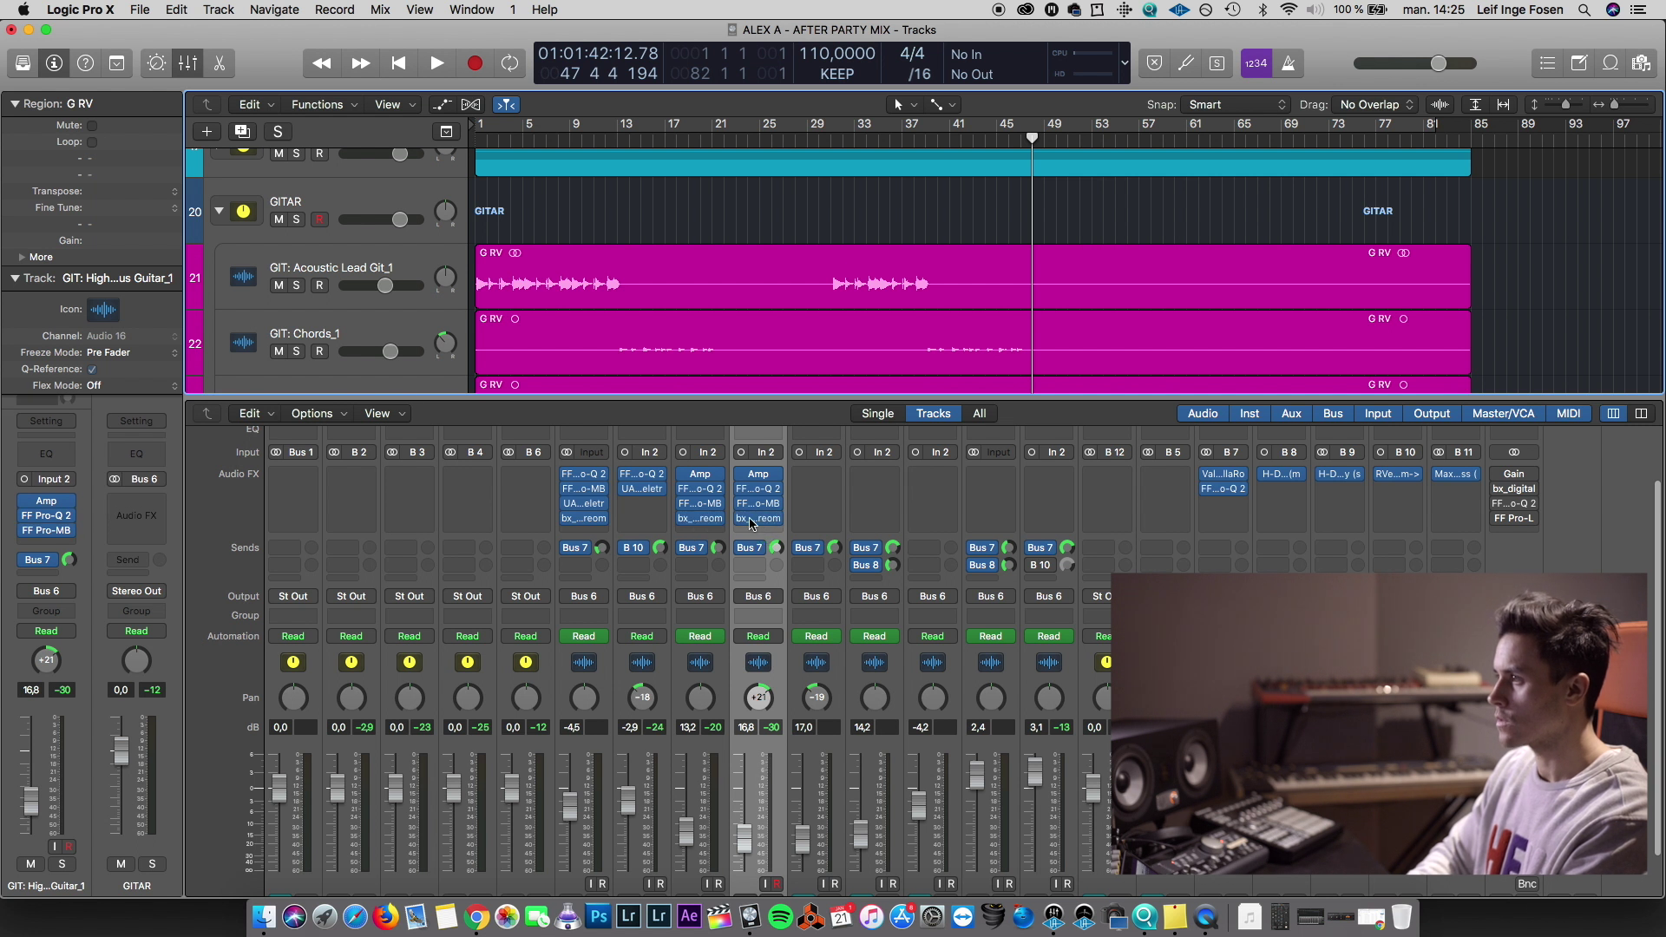
click(753, 518)
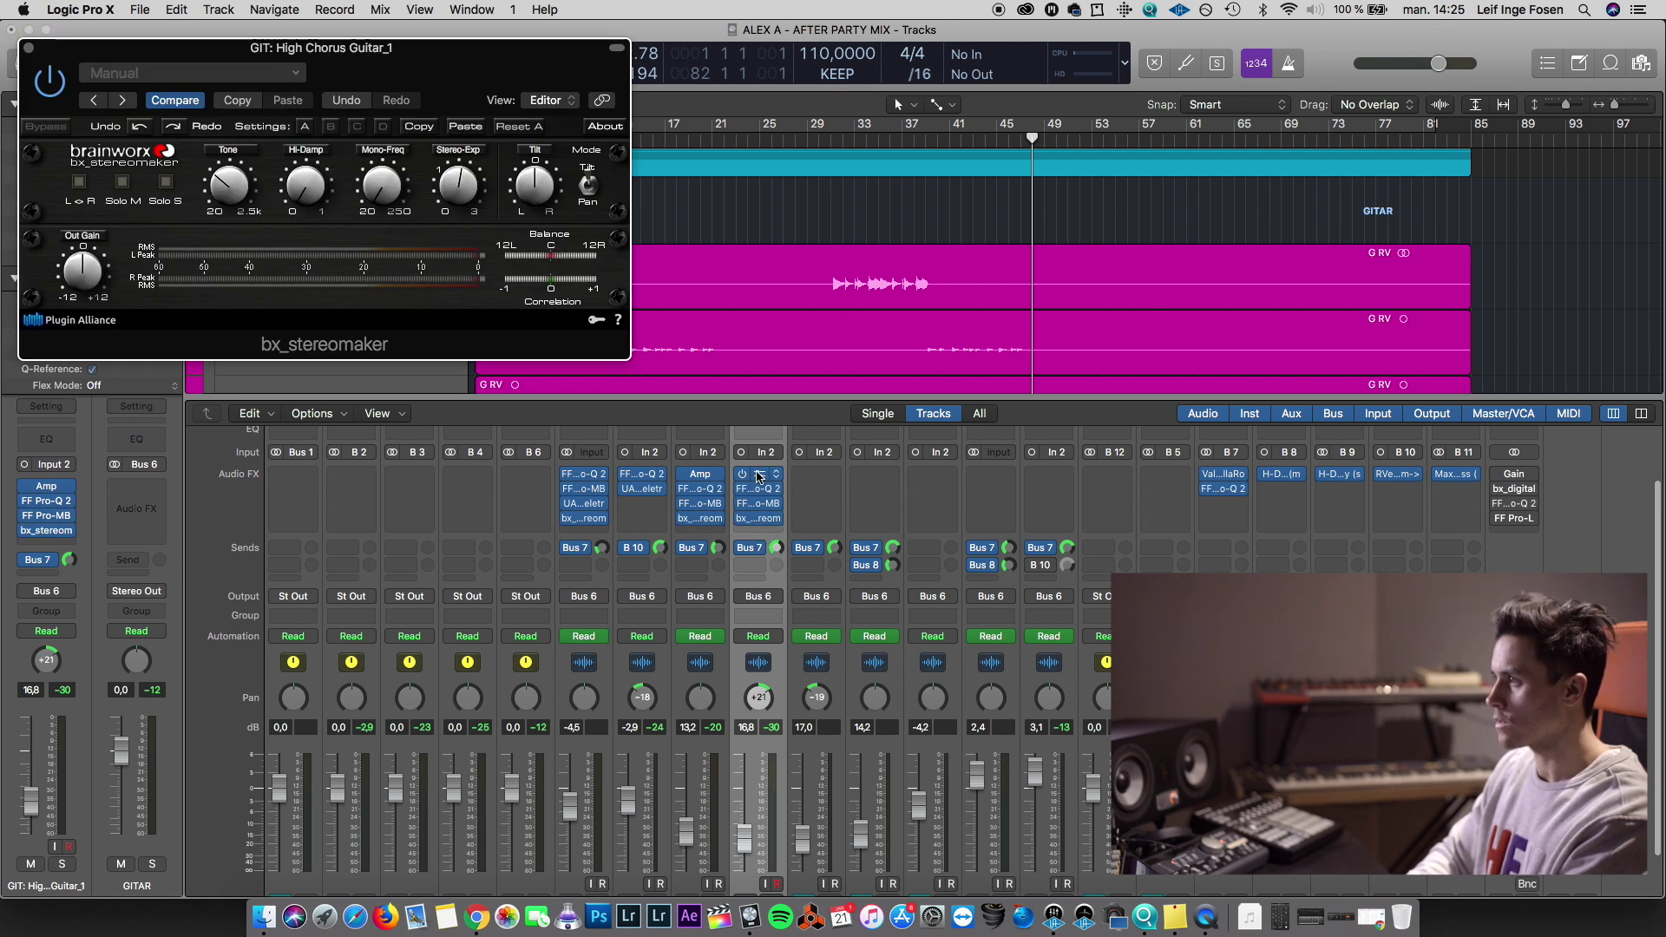
click(745, 520)
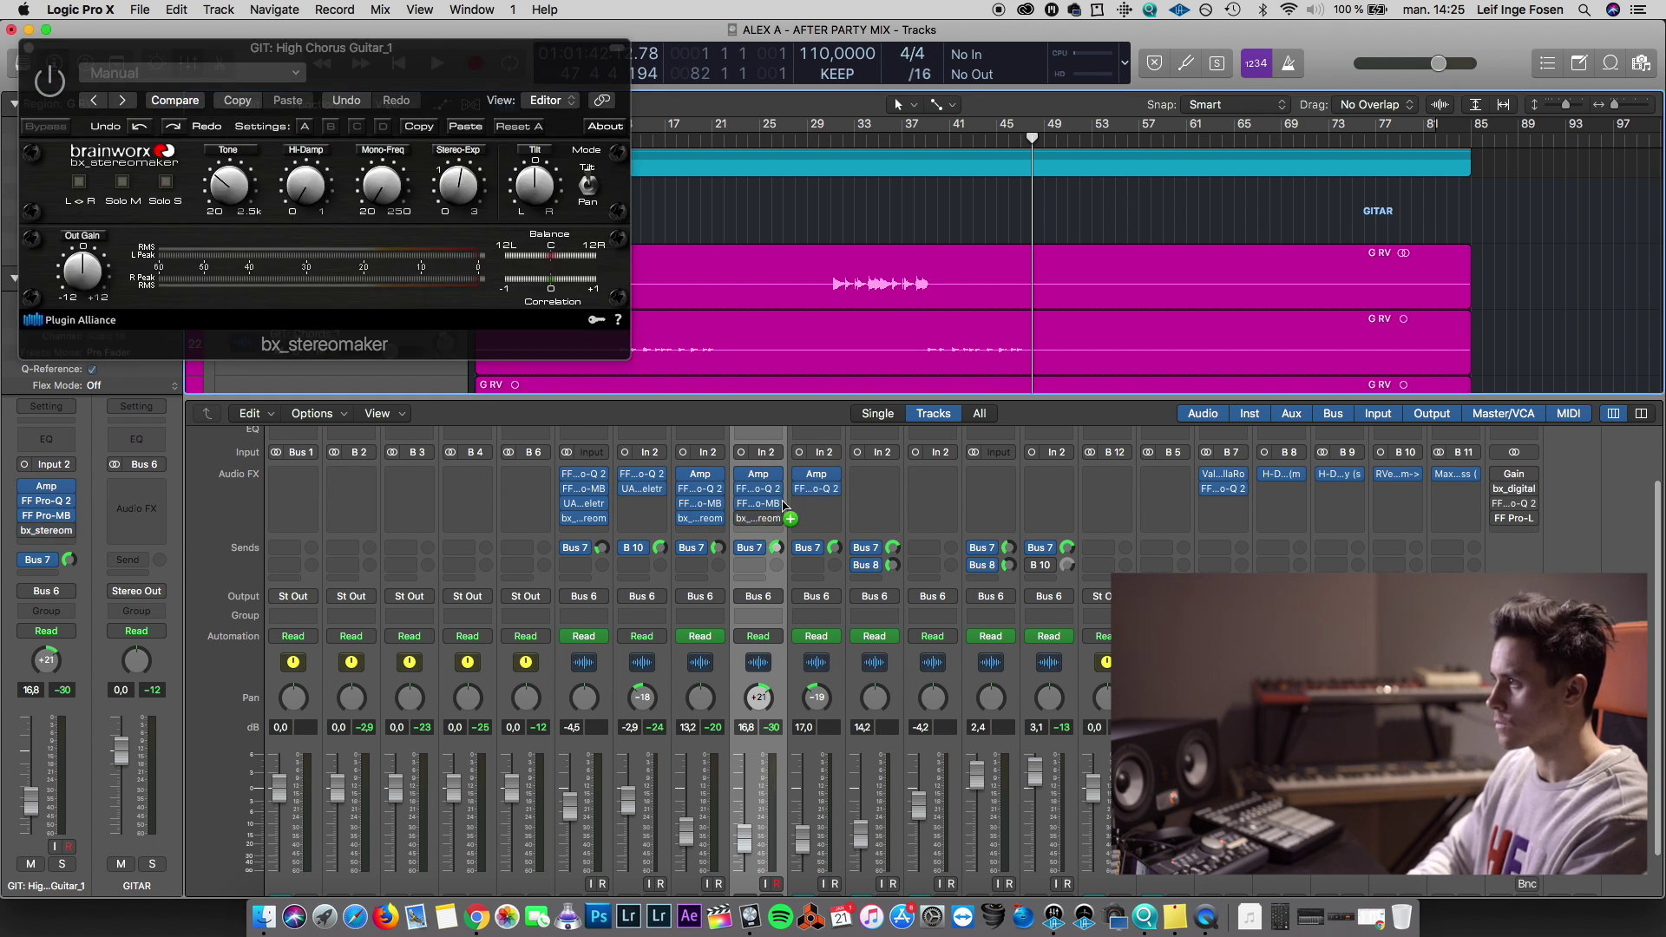
Copy the Amp, FF Pro-Q 2 and FF Pro-MB plug-ins to the MidGuitar ChoRUS track 25 and unmute that track
scroll(814, 521, down, 3)
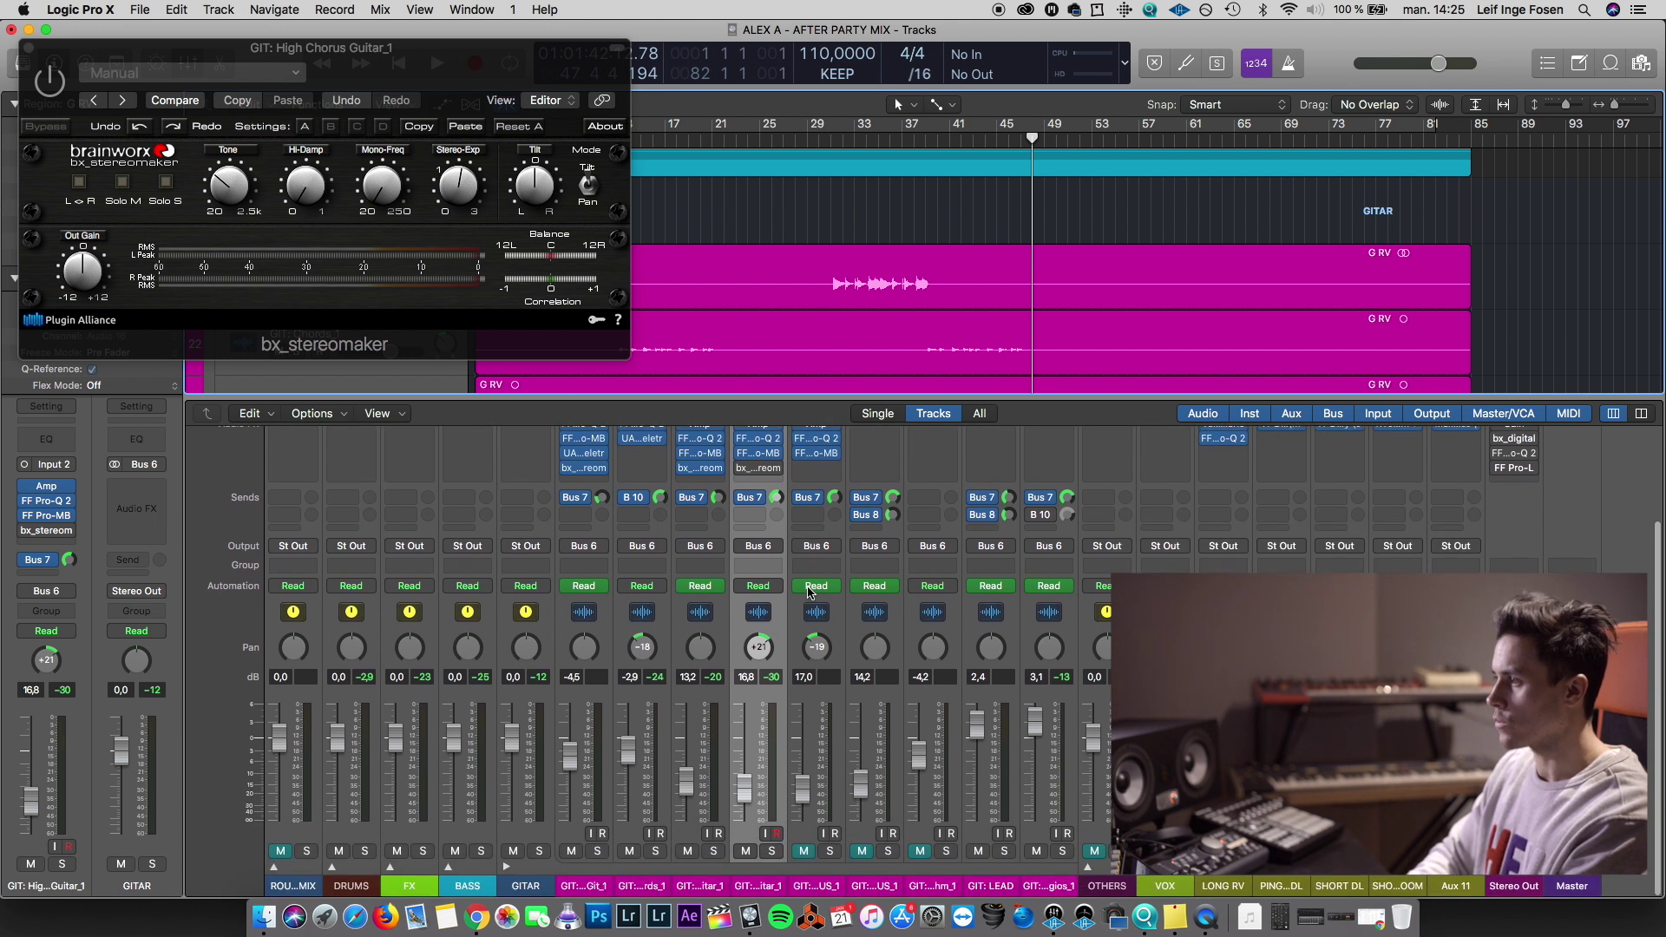
scroll(835, 352, down, 3)
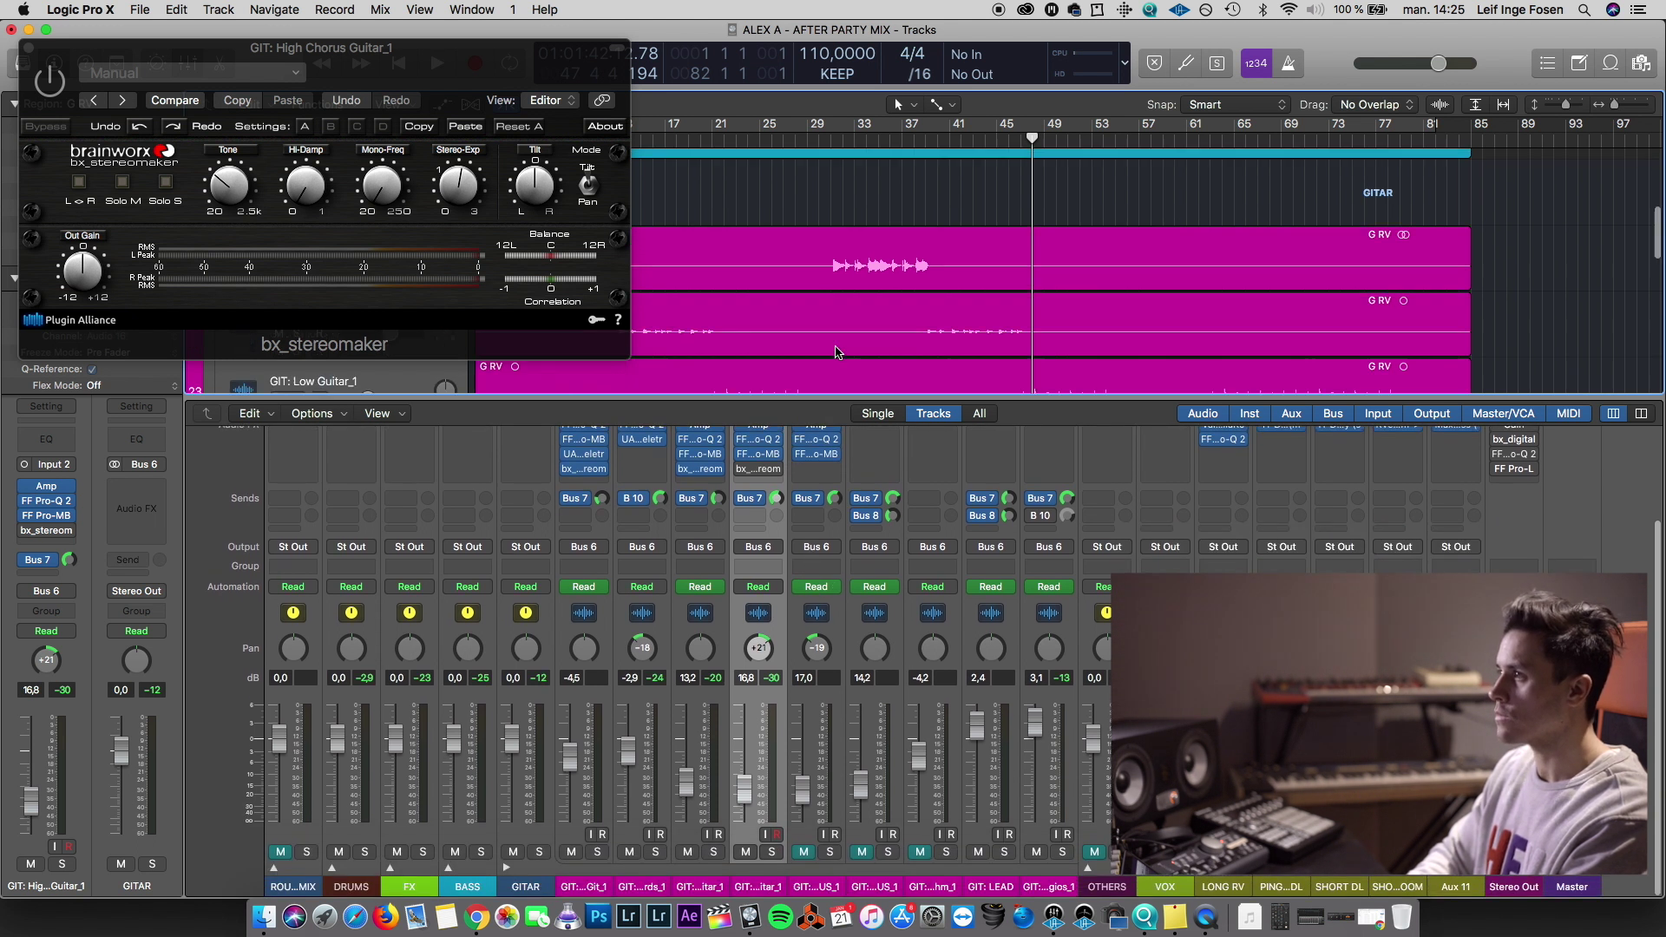
click(28, 47)
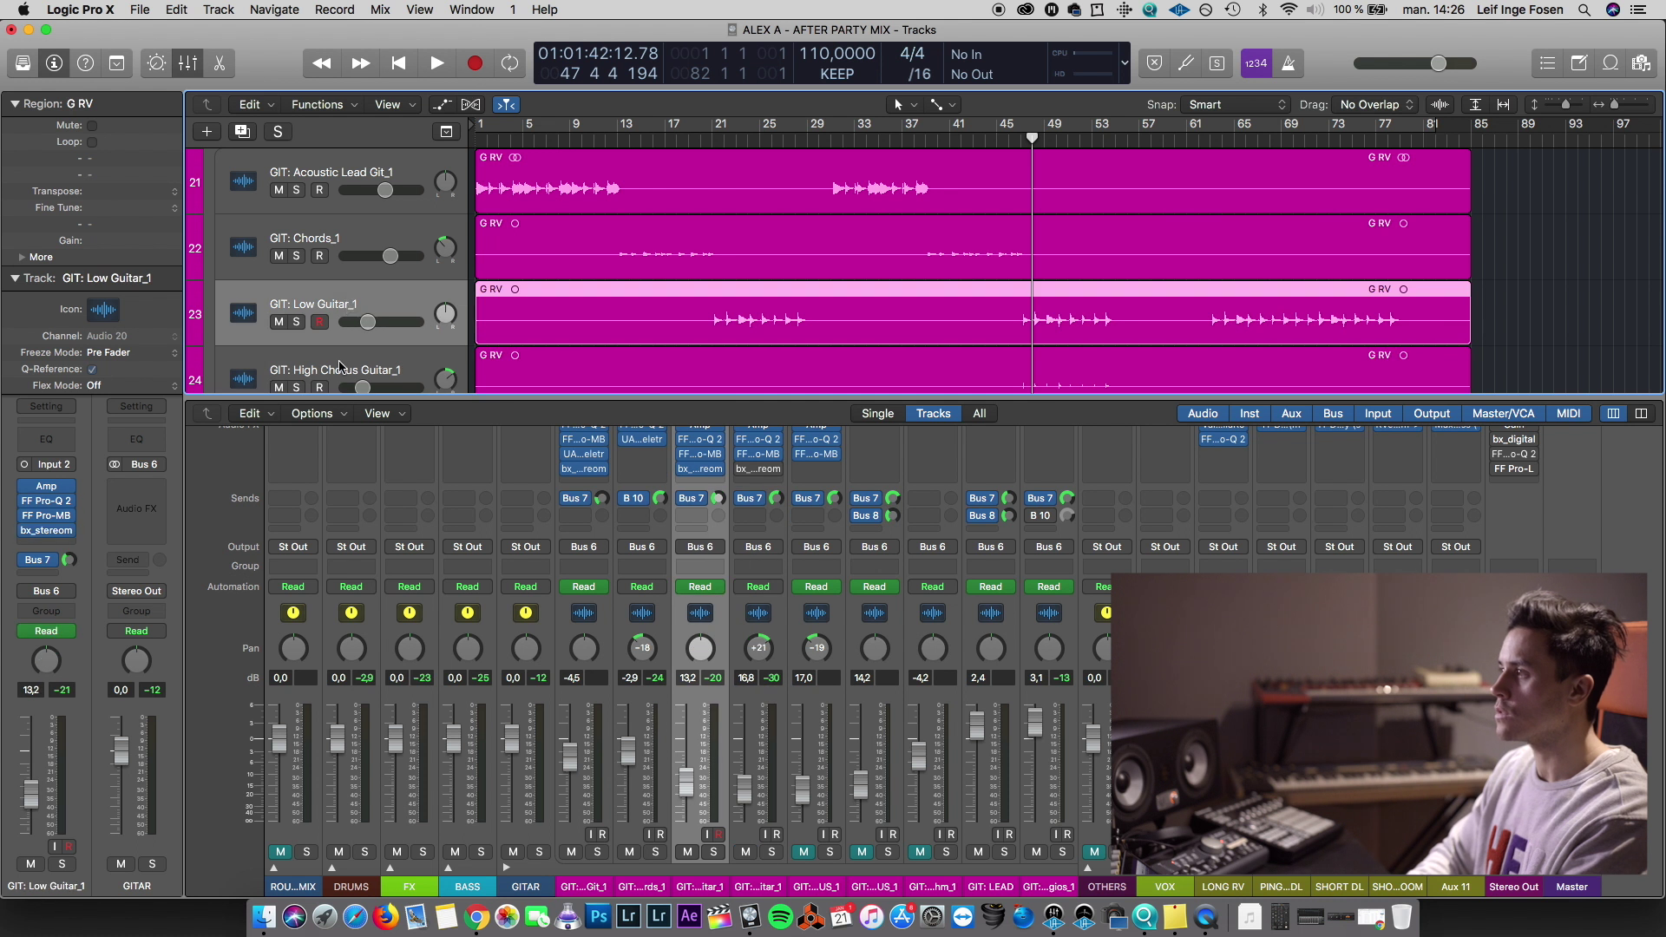
scroll(340, 366, down, 3)
click(330, 323)
click(279, 349)
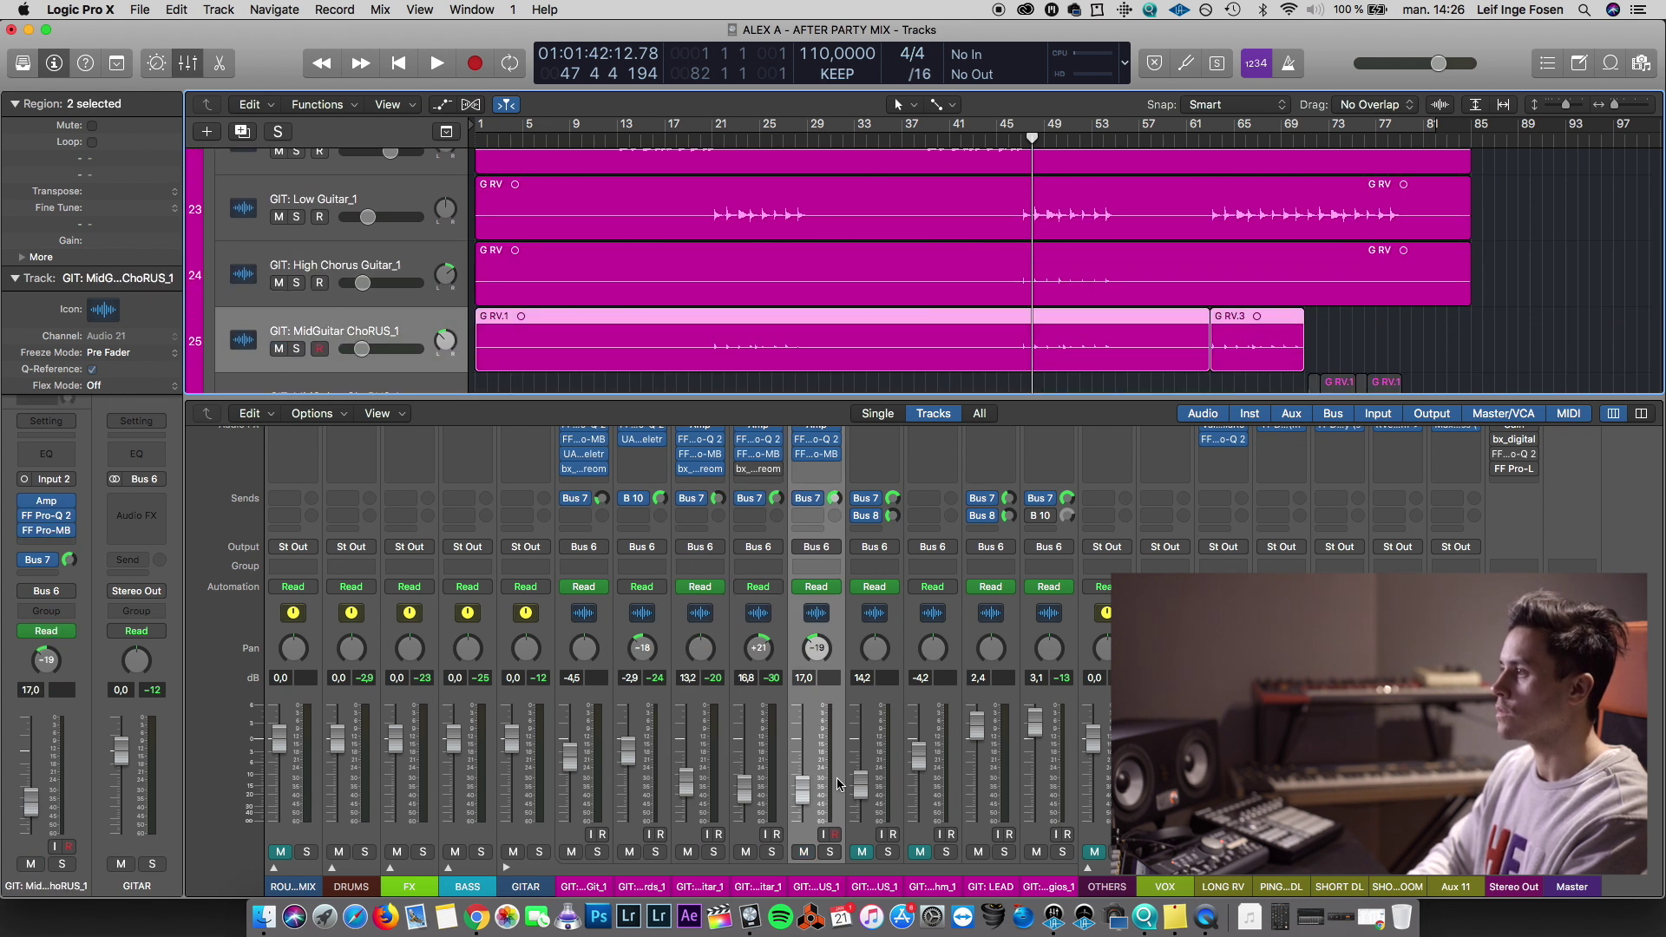
Play the mix from around bar 22 and adjust the Bus 7 send of MidGuitar ChoRUS track 25
scroll(829, 550, up, 1)
key(space)
click(297, 349)
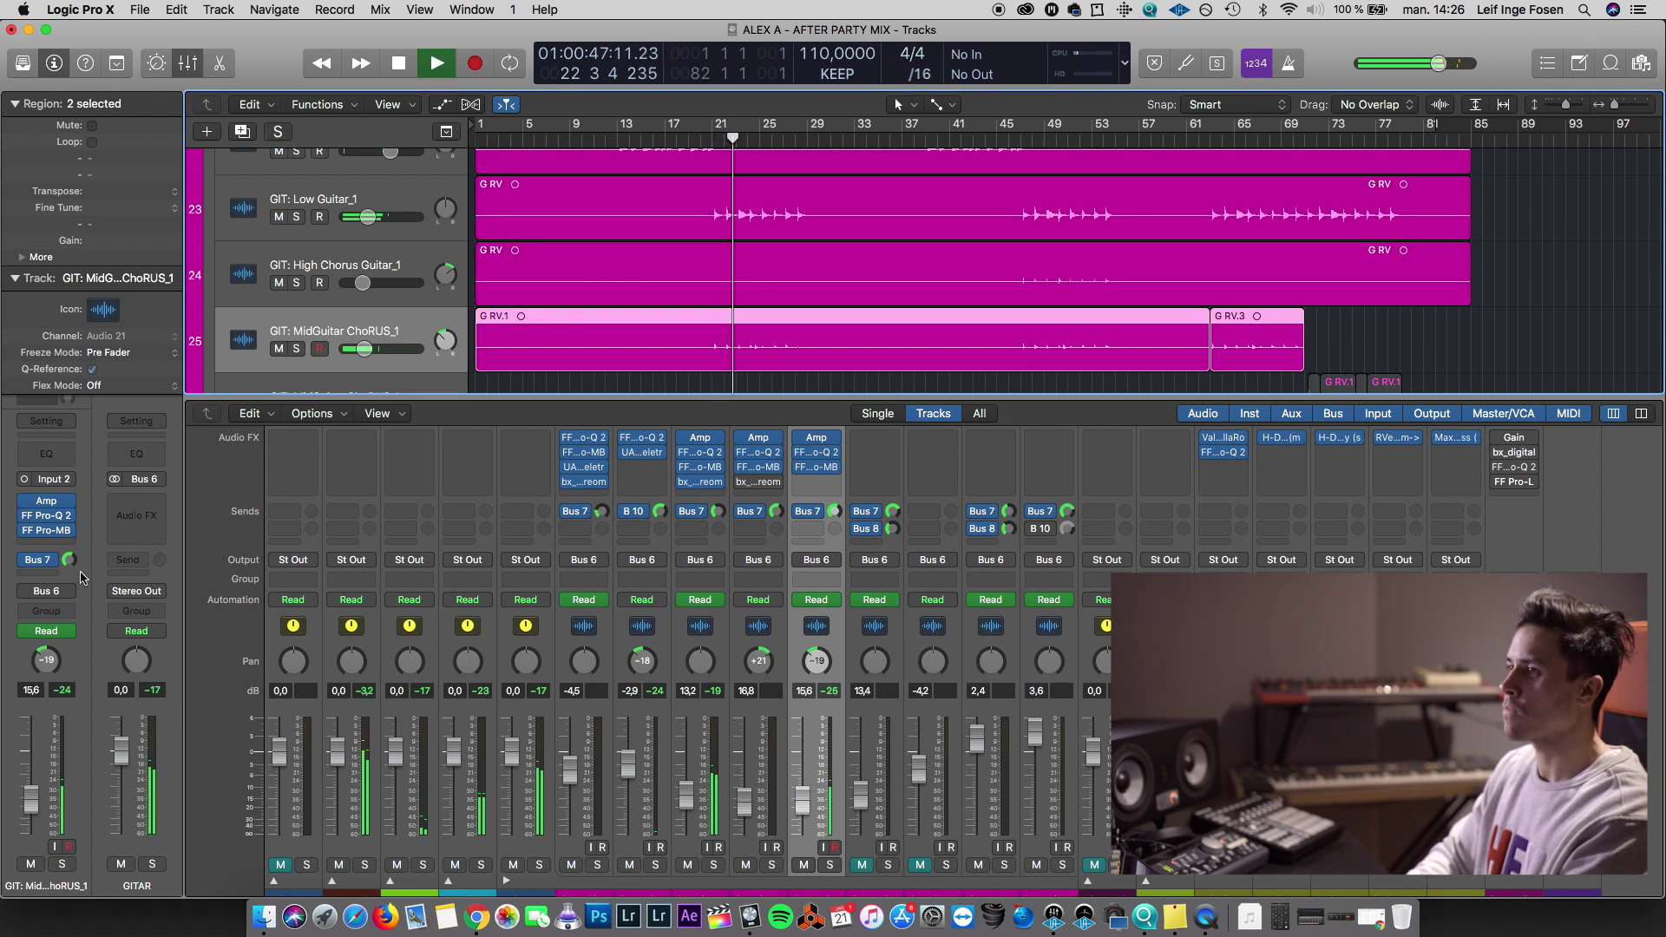
drag(69, 559, 54, 547)
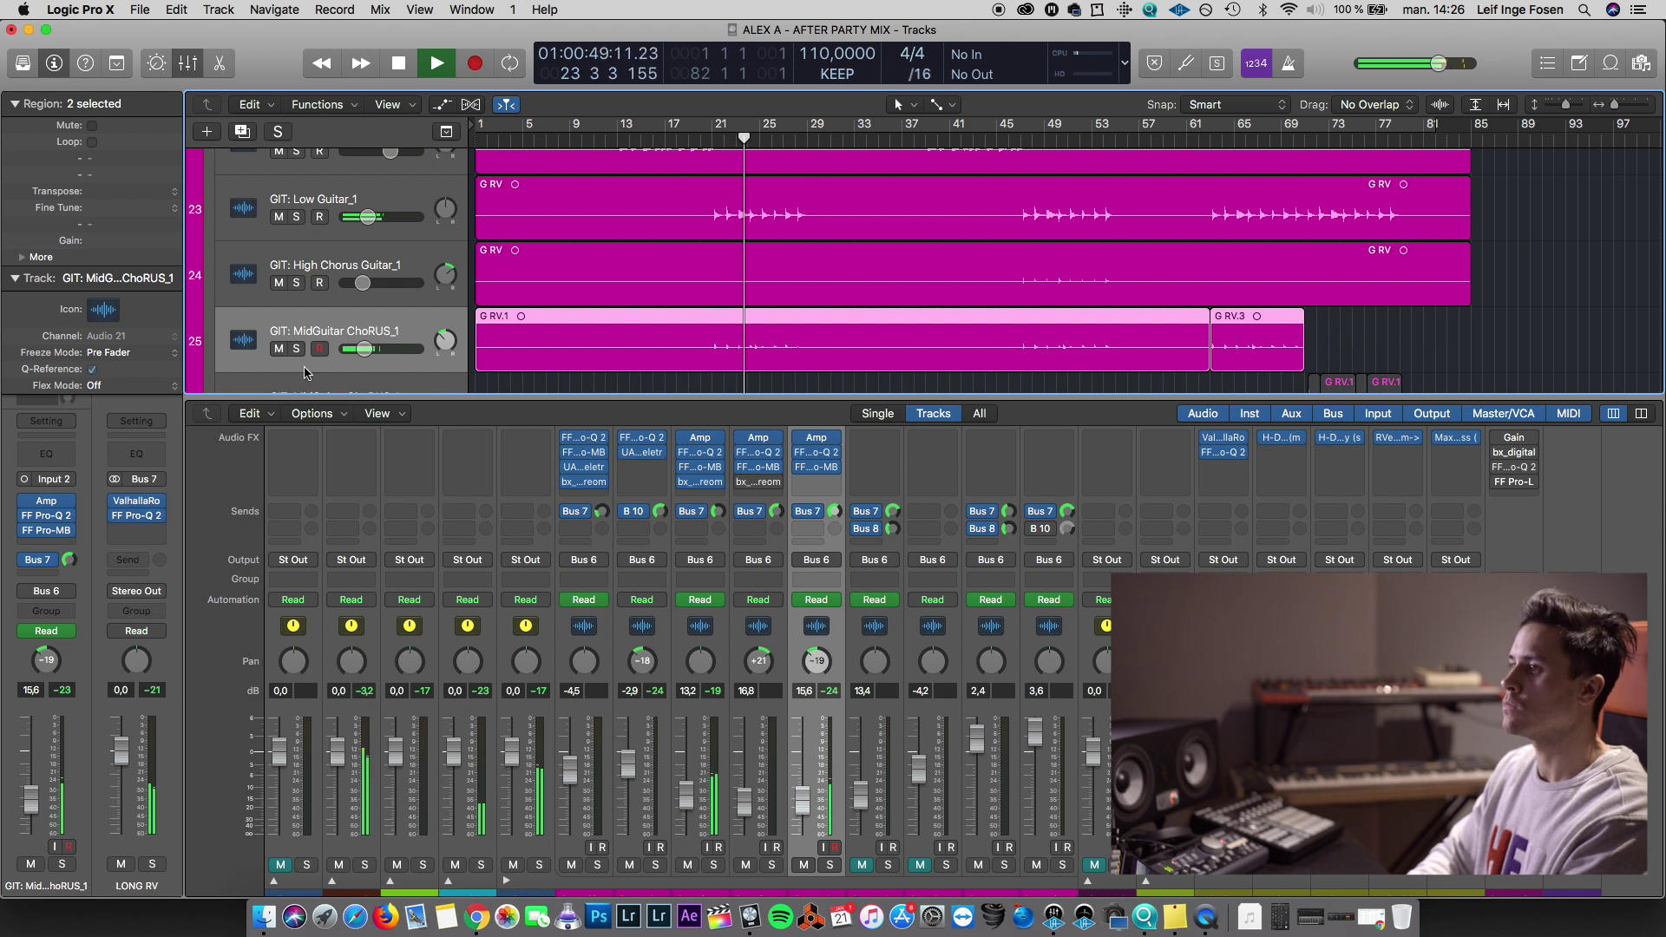
In the FF Pro-Q 2 of MidGuitar ChoRUS track 25, raise the low cut to about 149 Hz and shift the lowest bell band upward
click(72, 518)
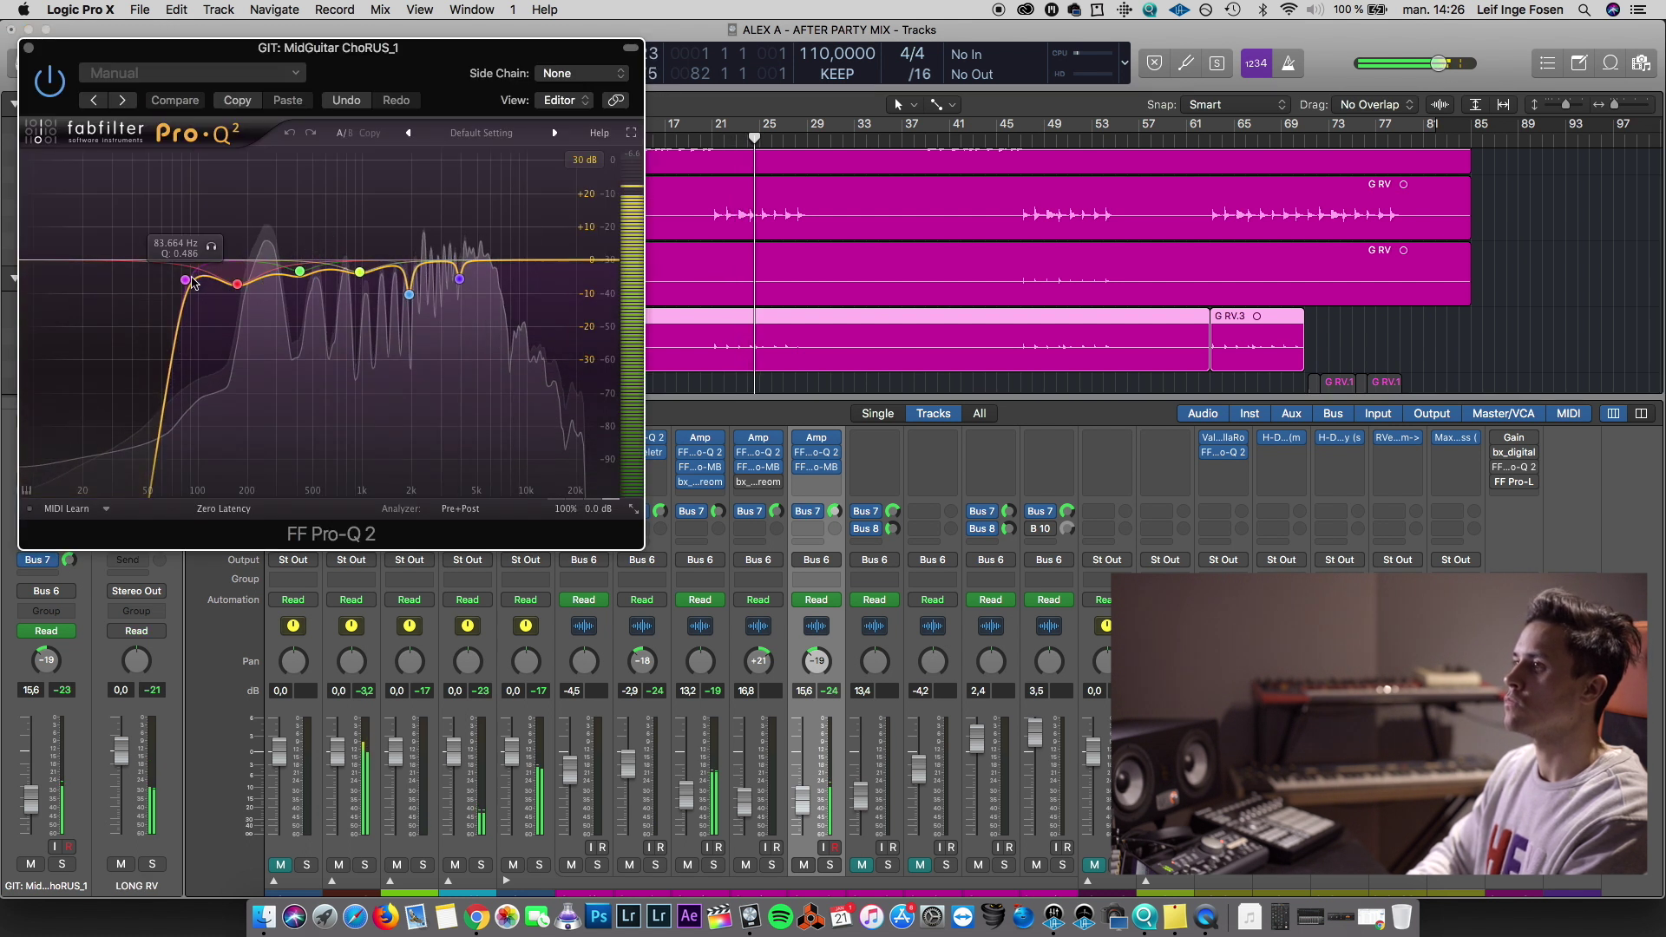
drag(278, 278, 224, 284)
click(257, 286)
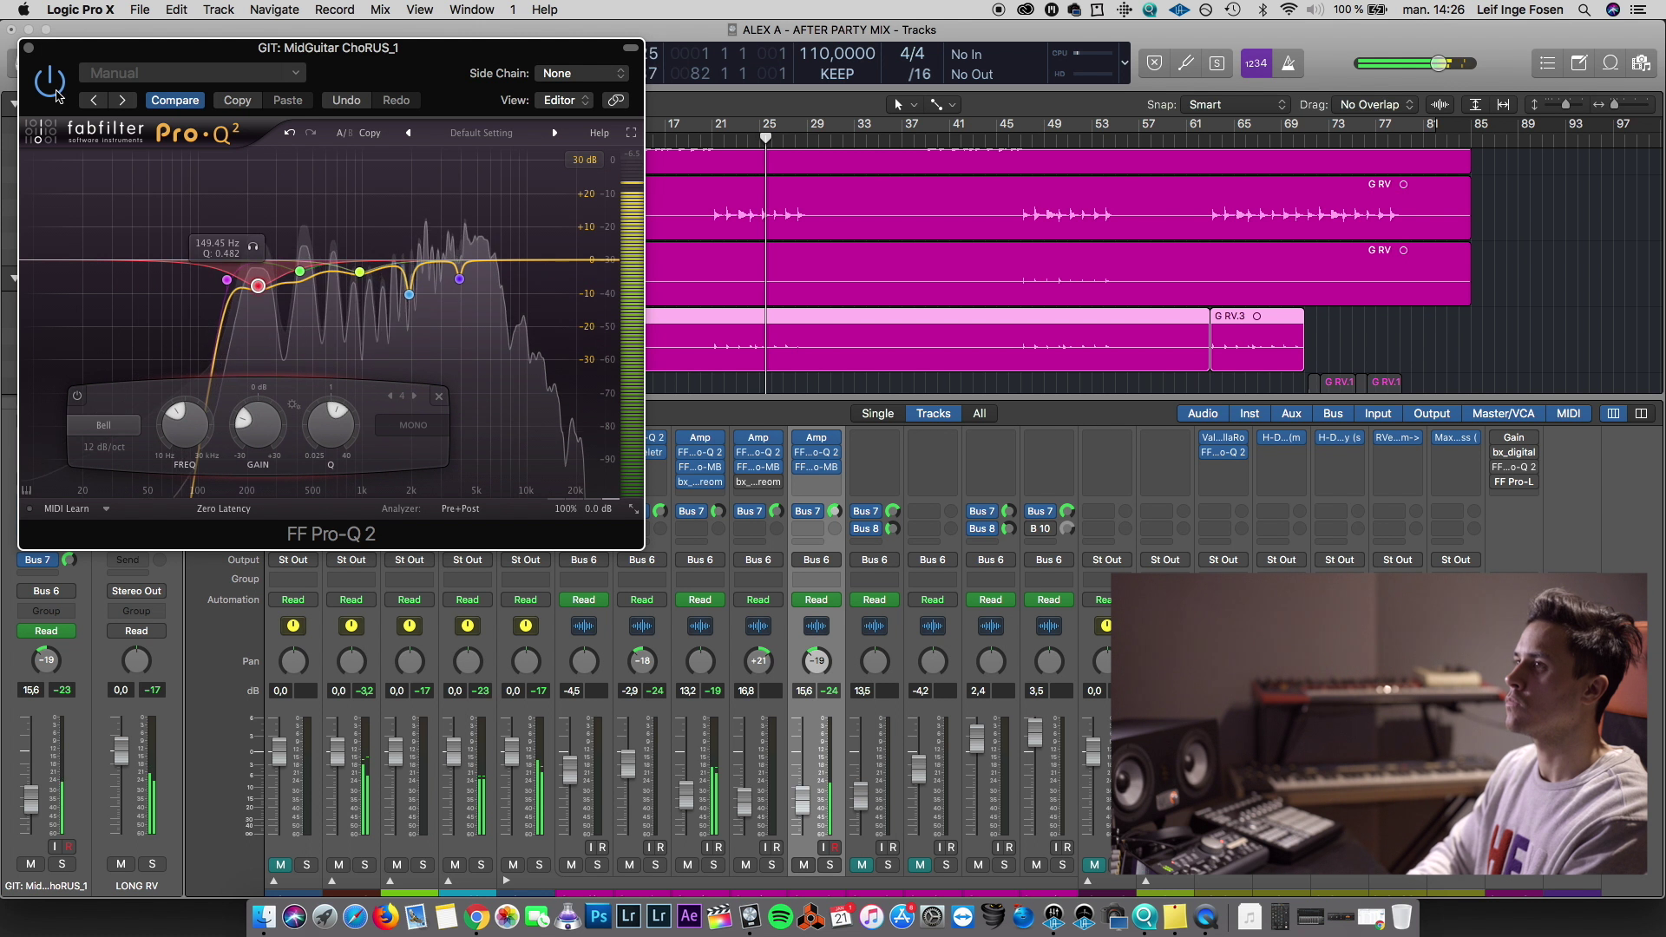
click(28, 50)
Play High Chorus Guitar from bar 46, soloing it briefly, and set its volume to -14.8 dB
click(1008, 137)
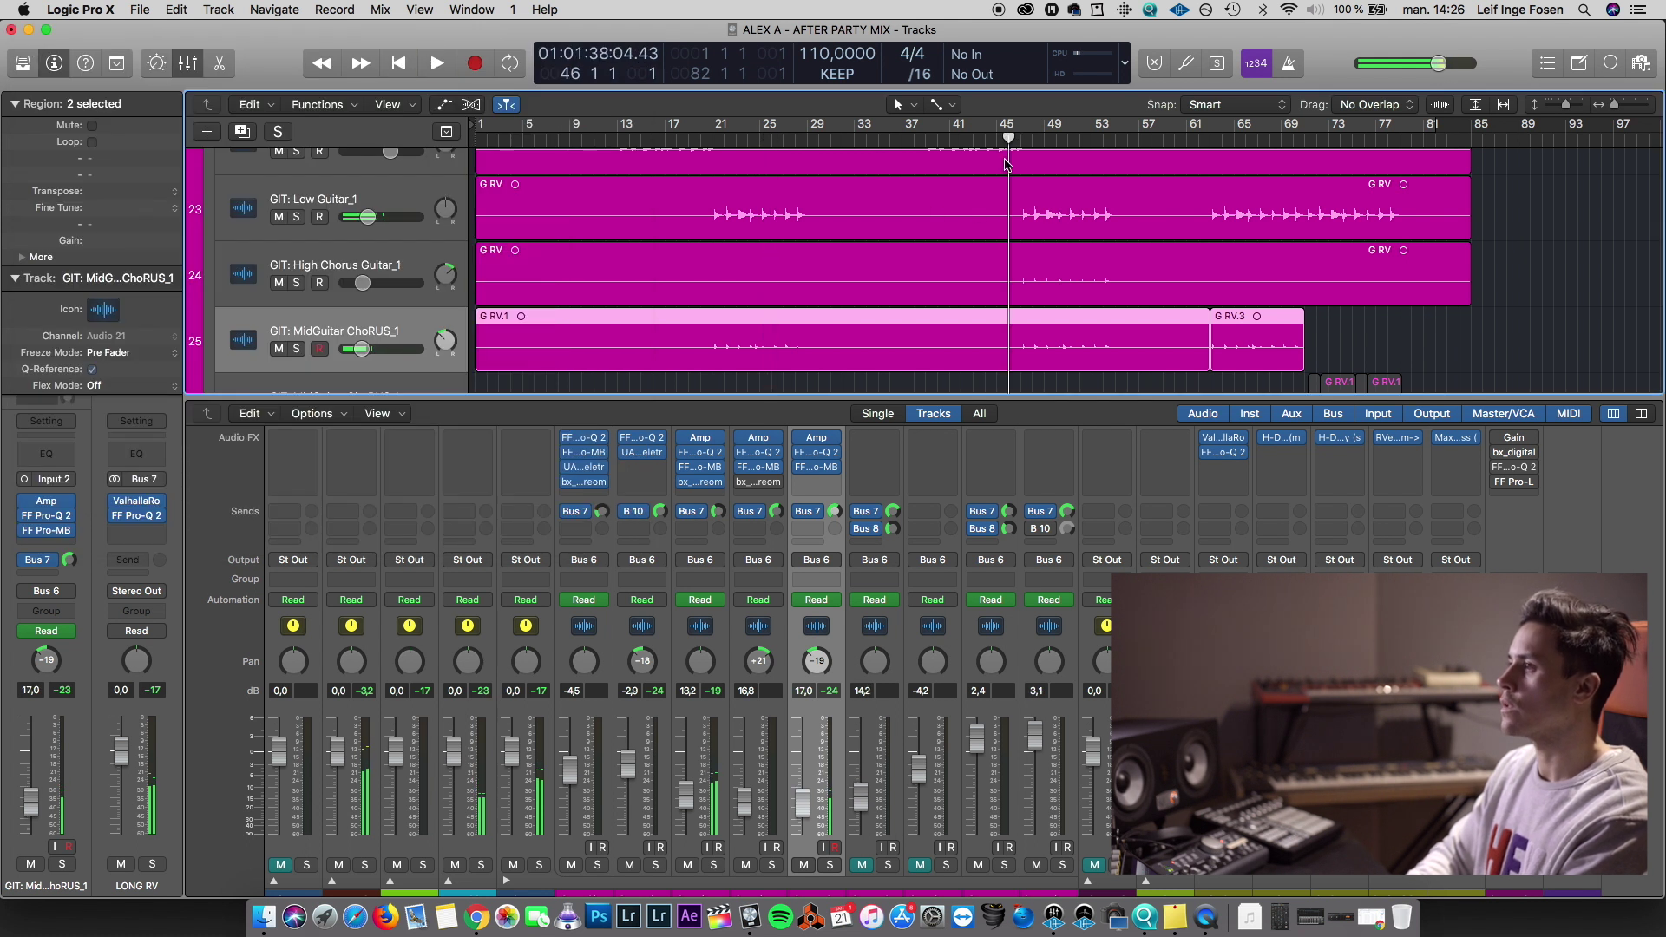
click(360, 285)
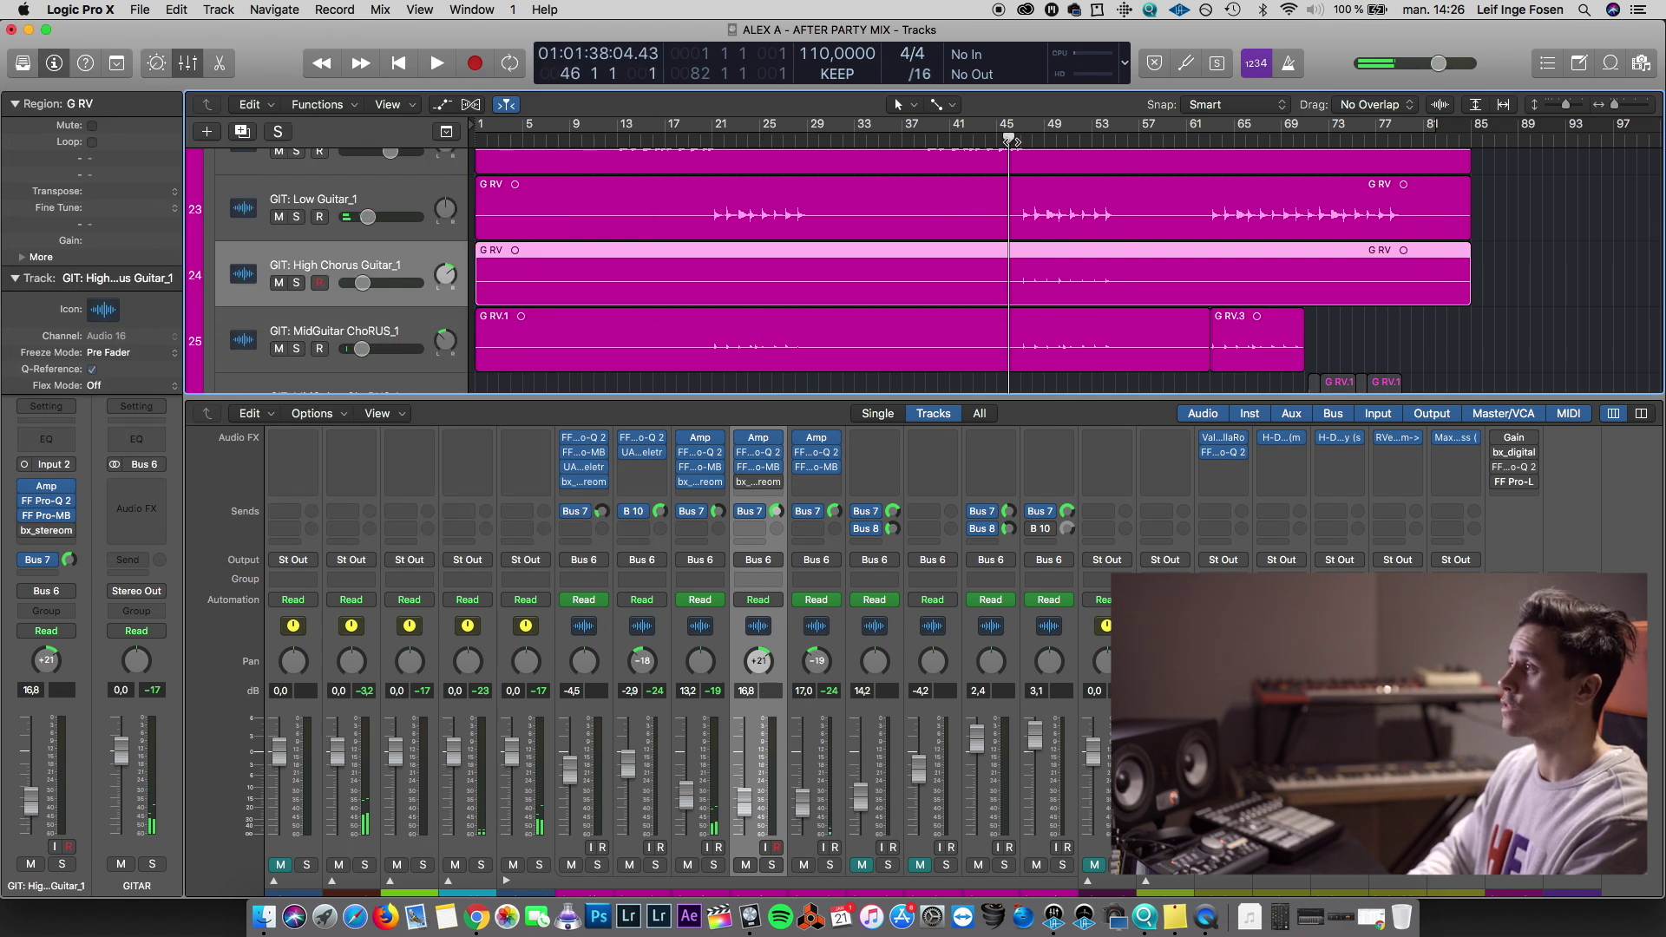
key(space)
click(296, 284)
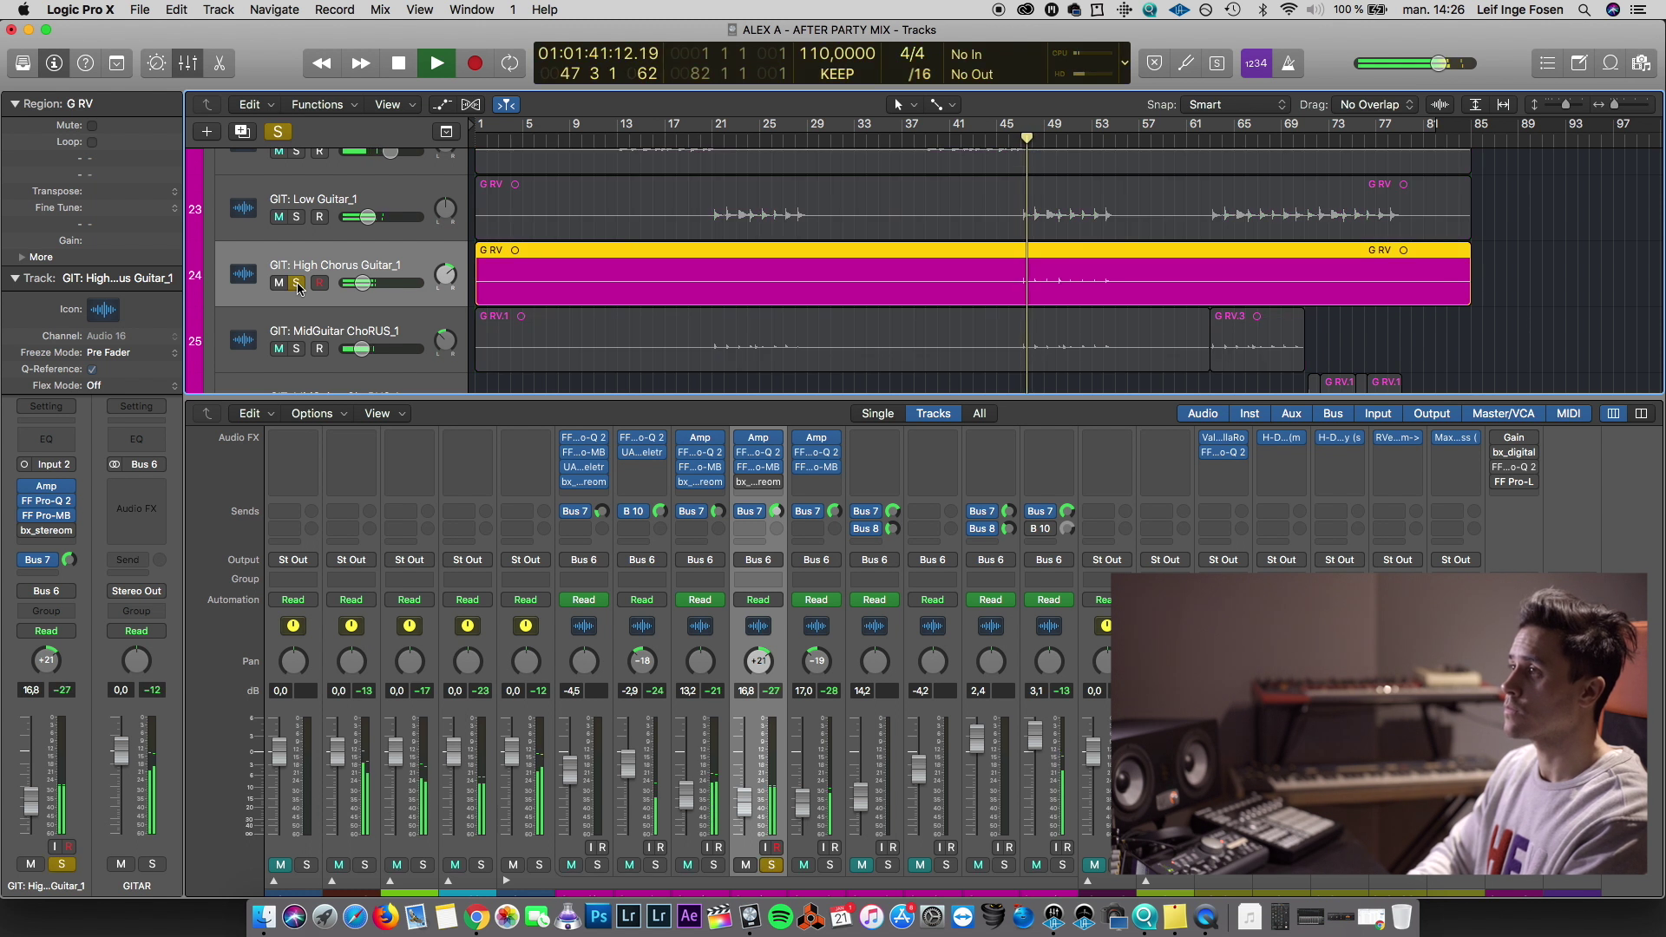
drag(362, 286, 358, 287)
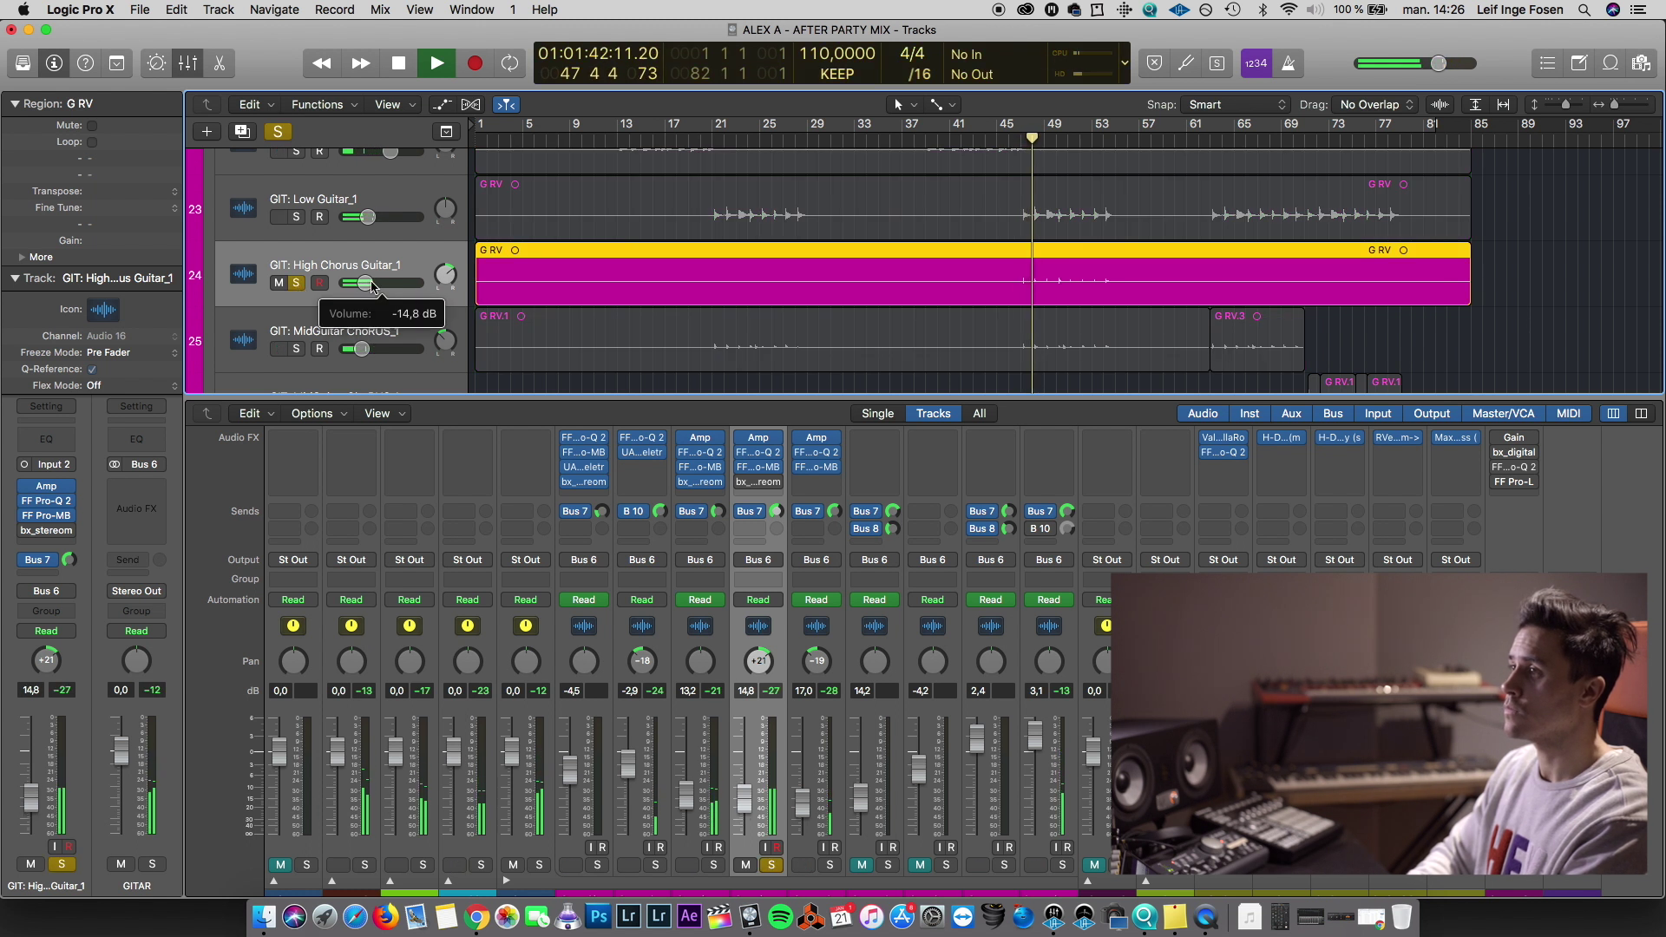
click(297, 284)
key(space)
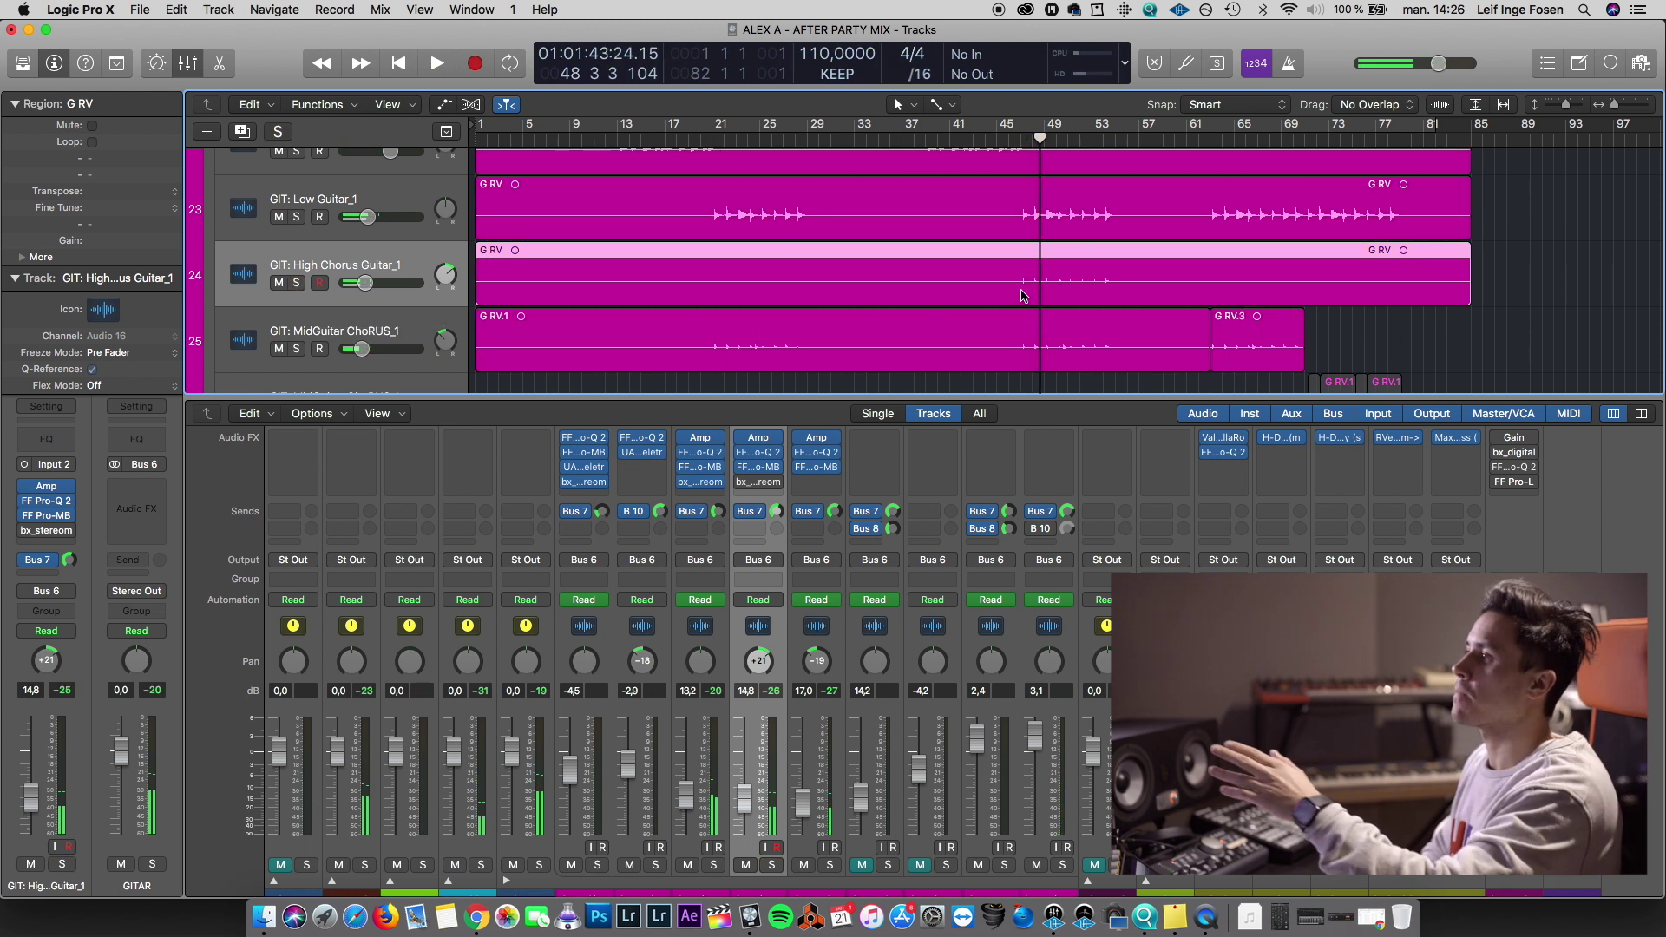
Set the pan of MidGuitar ChoRUS track 25 to -20 and play the mix from about bar 21
key(comma)
key(comma)
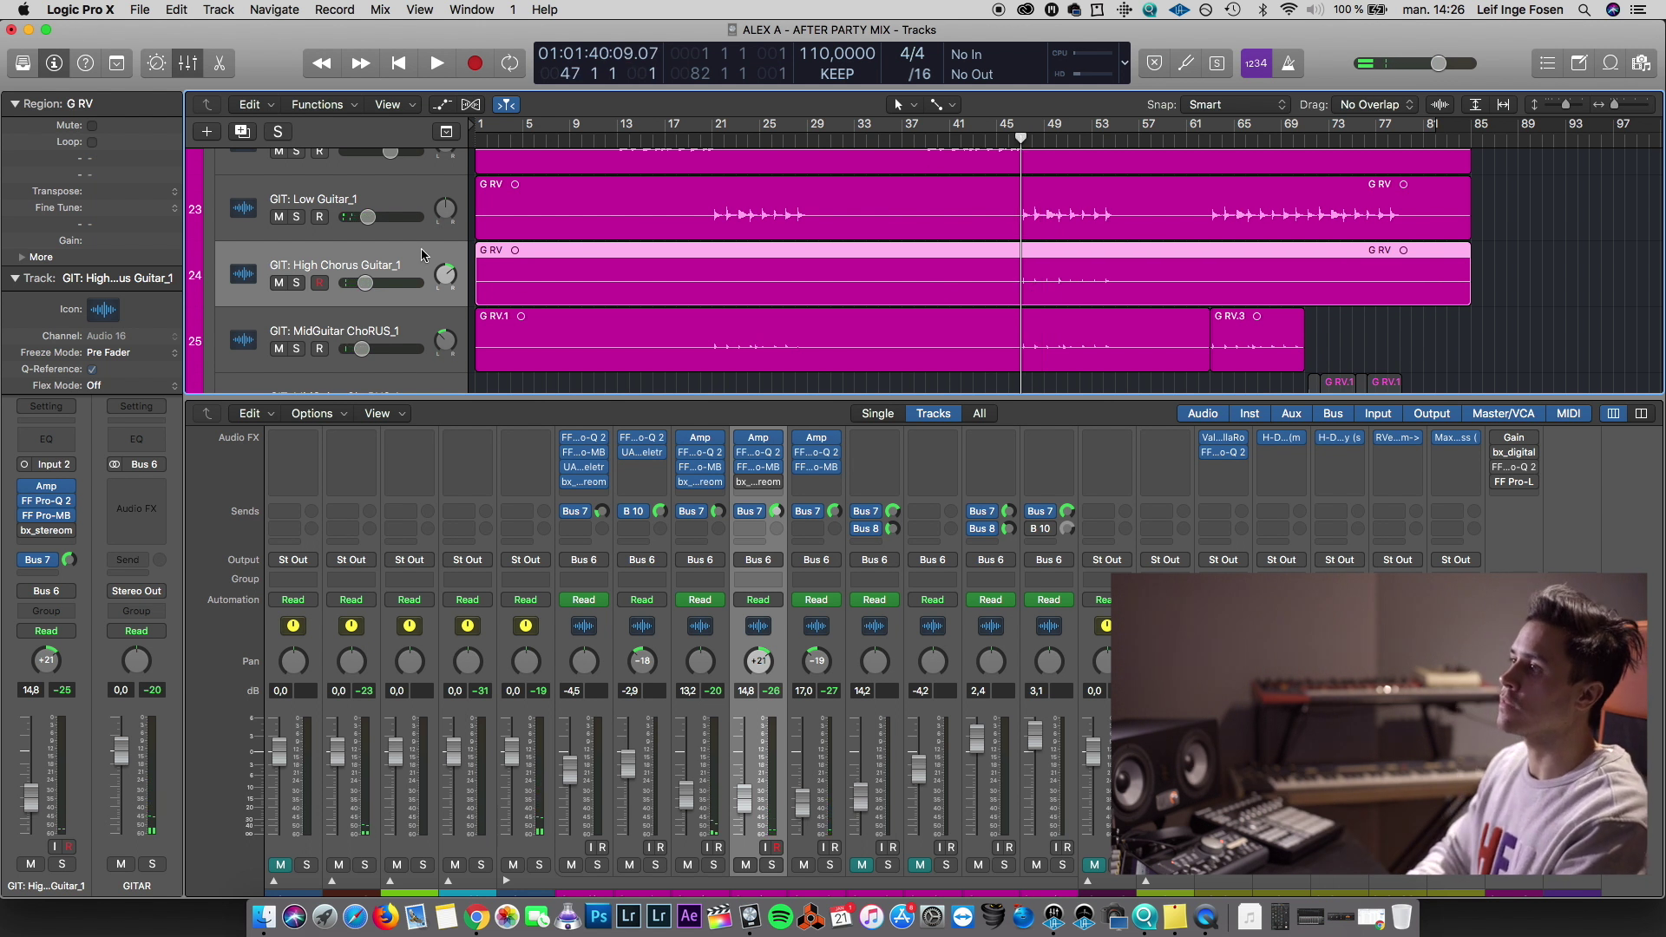
drag(449, 338, 448, 341)
drag(1020, 136, 710, 136)
key(space)
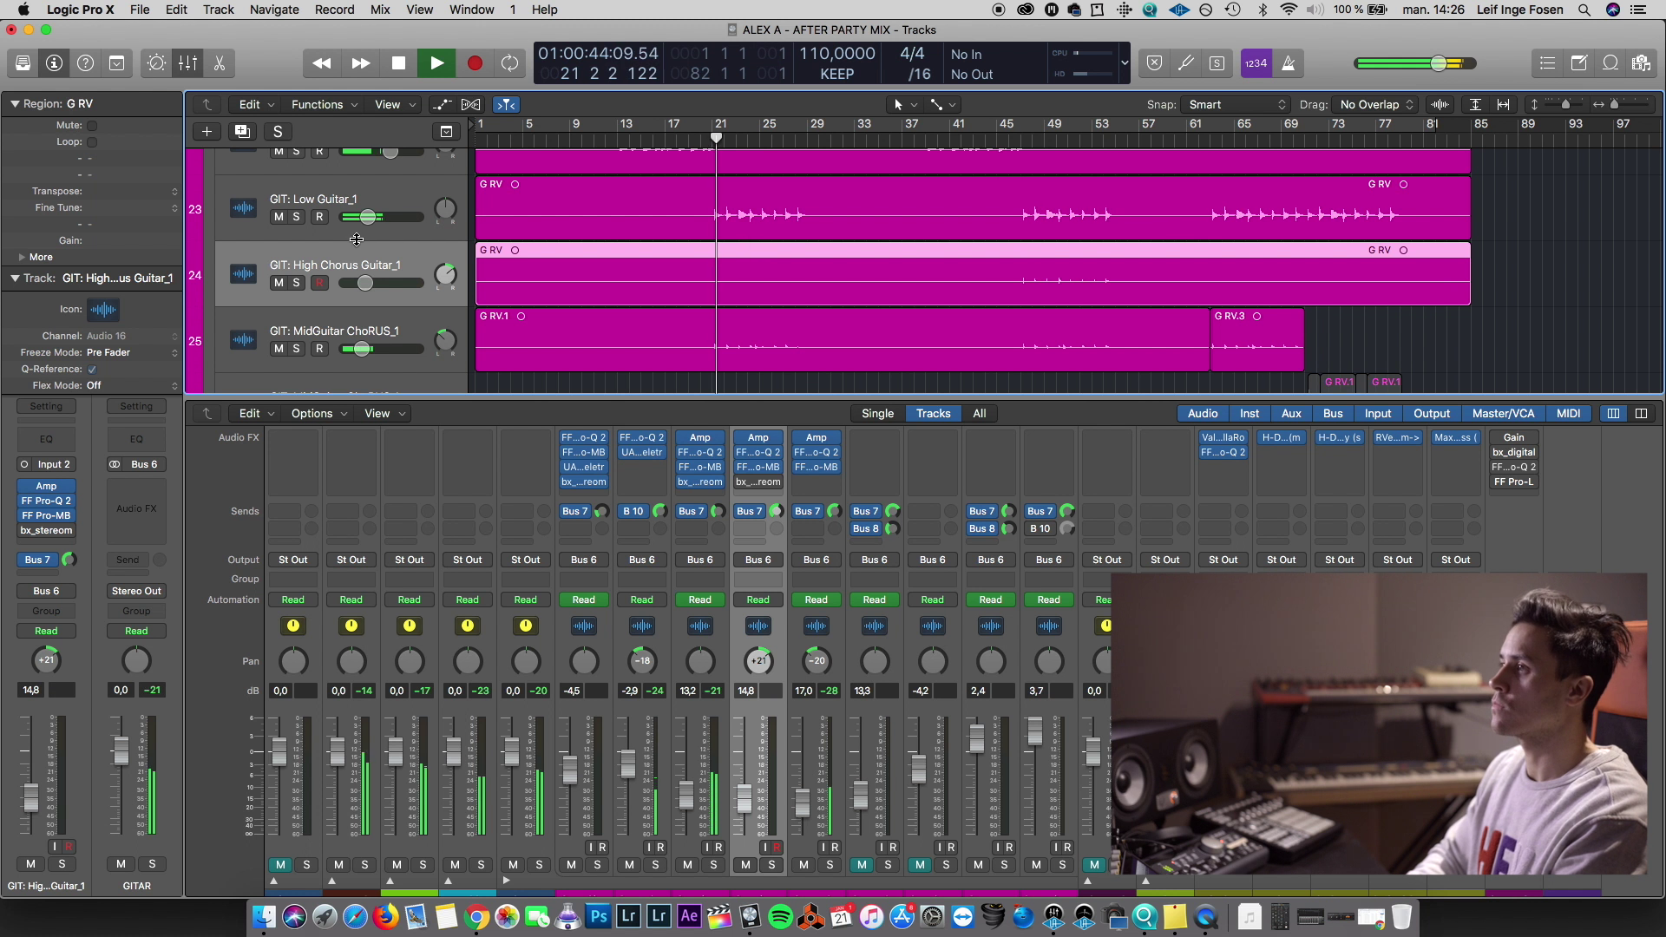
Audition the Low Guitar track in solo at bar 21, then resume playing it within the full mix
click(297, 217)
key(space)
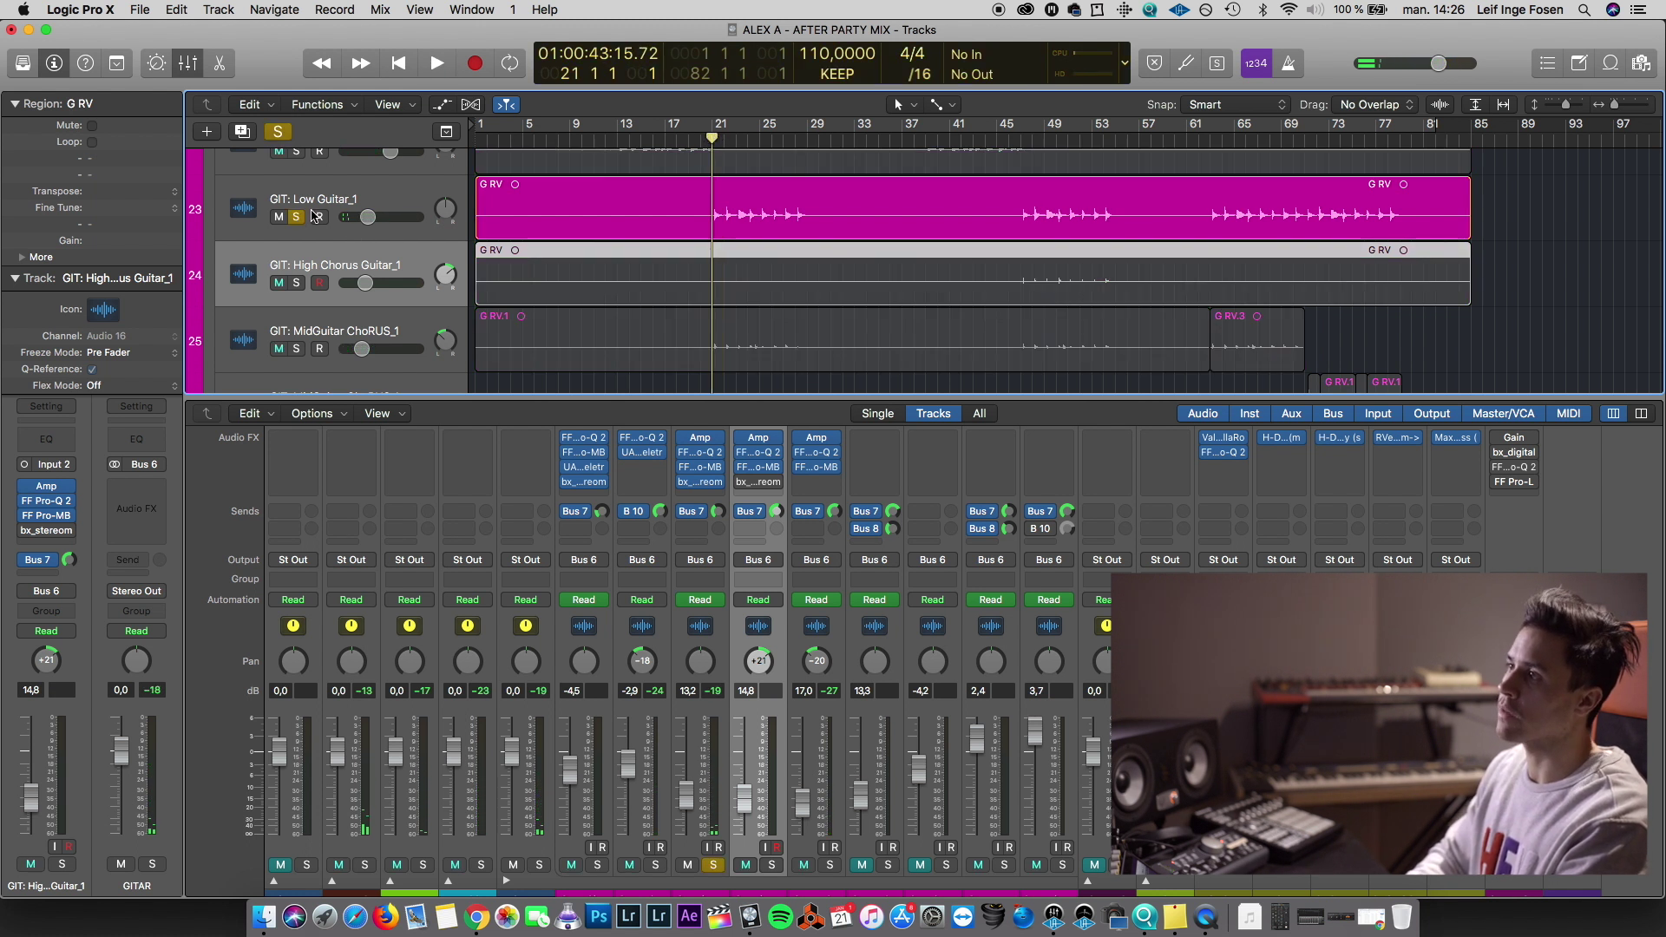
click(297, 217)
key(space)
Unmute the second MidGuitar ChoRUS track (track 26), copy the Amp, FF Pro-Q 2 and FF Pro-MB plug-ins onto it, and stop playback
scroll(564, 310, down, 3)
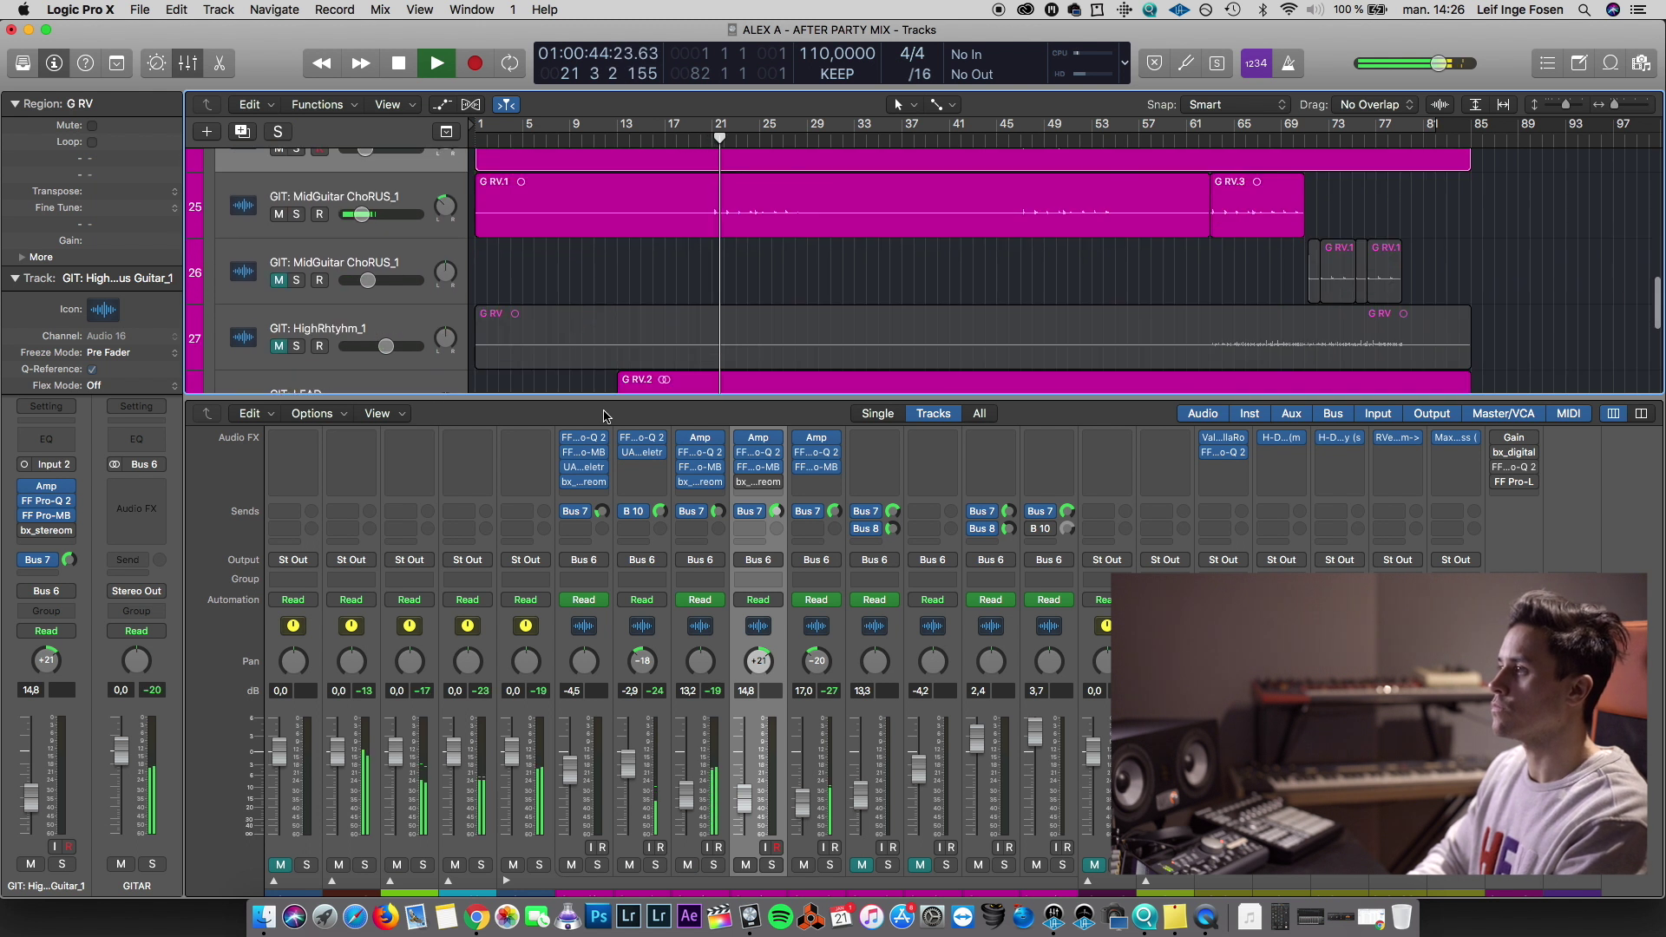
drag(600, 398, 599, 775)
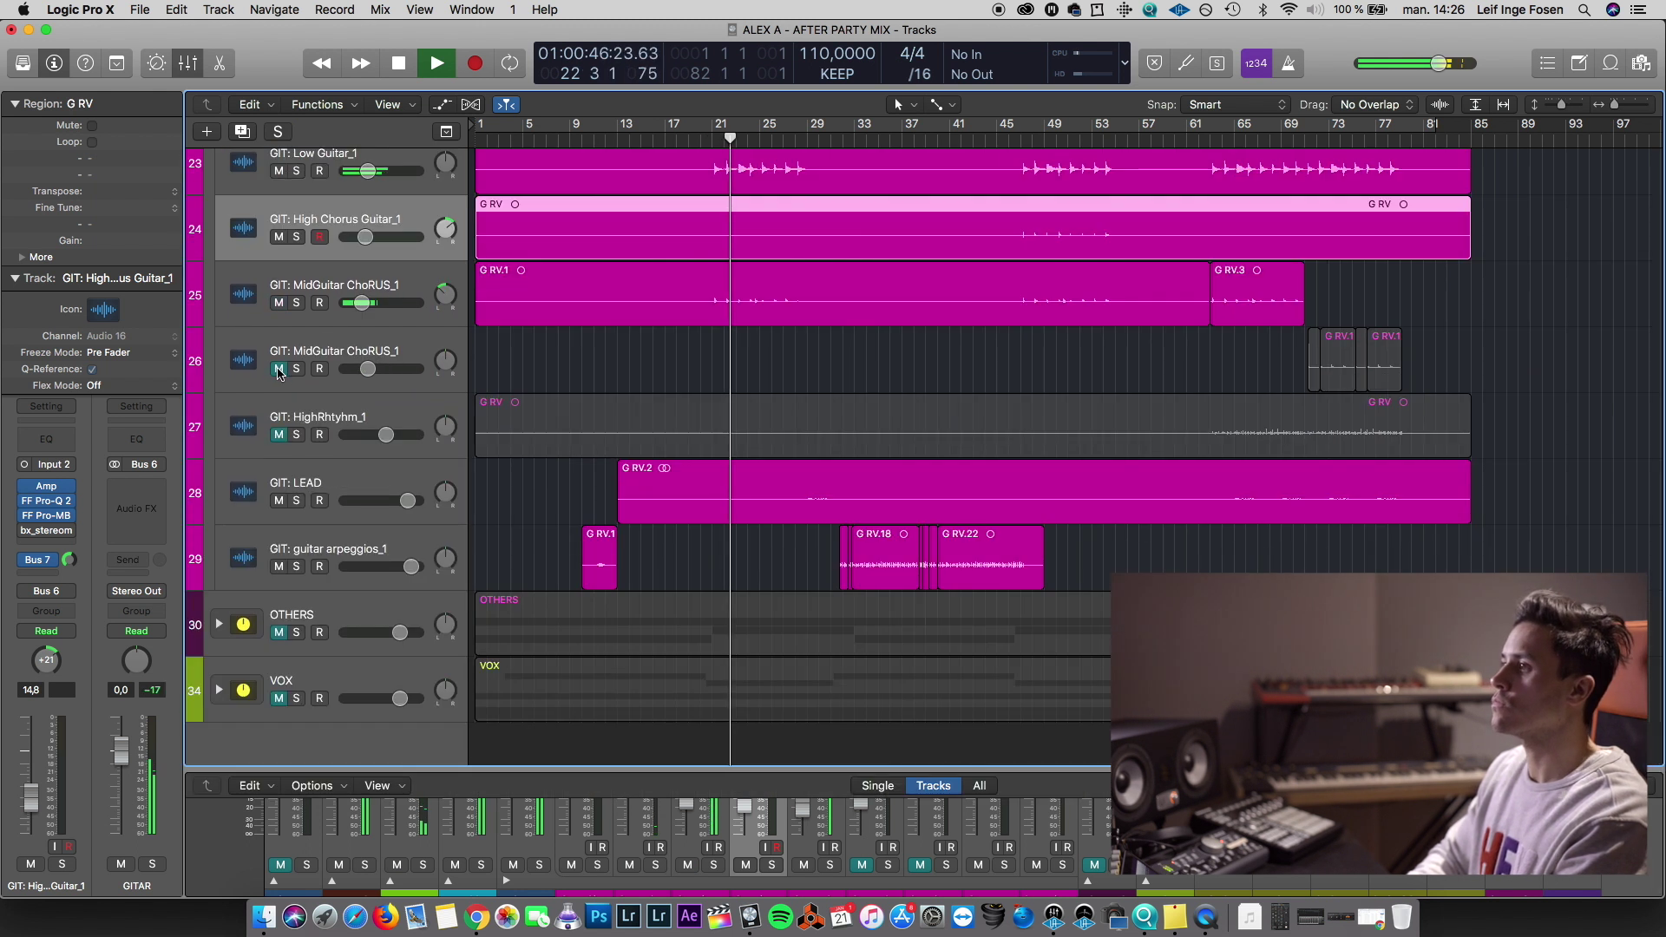
click(337, 349)
drag(796, 769, 875, 486)
scroll(823, 496, up, 2)
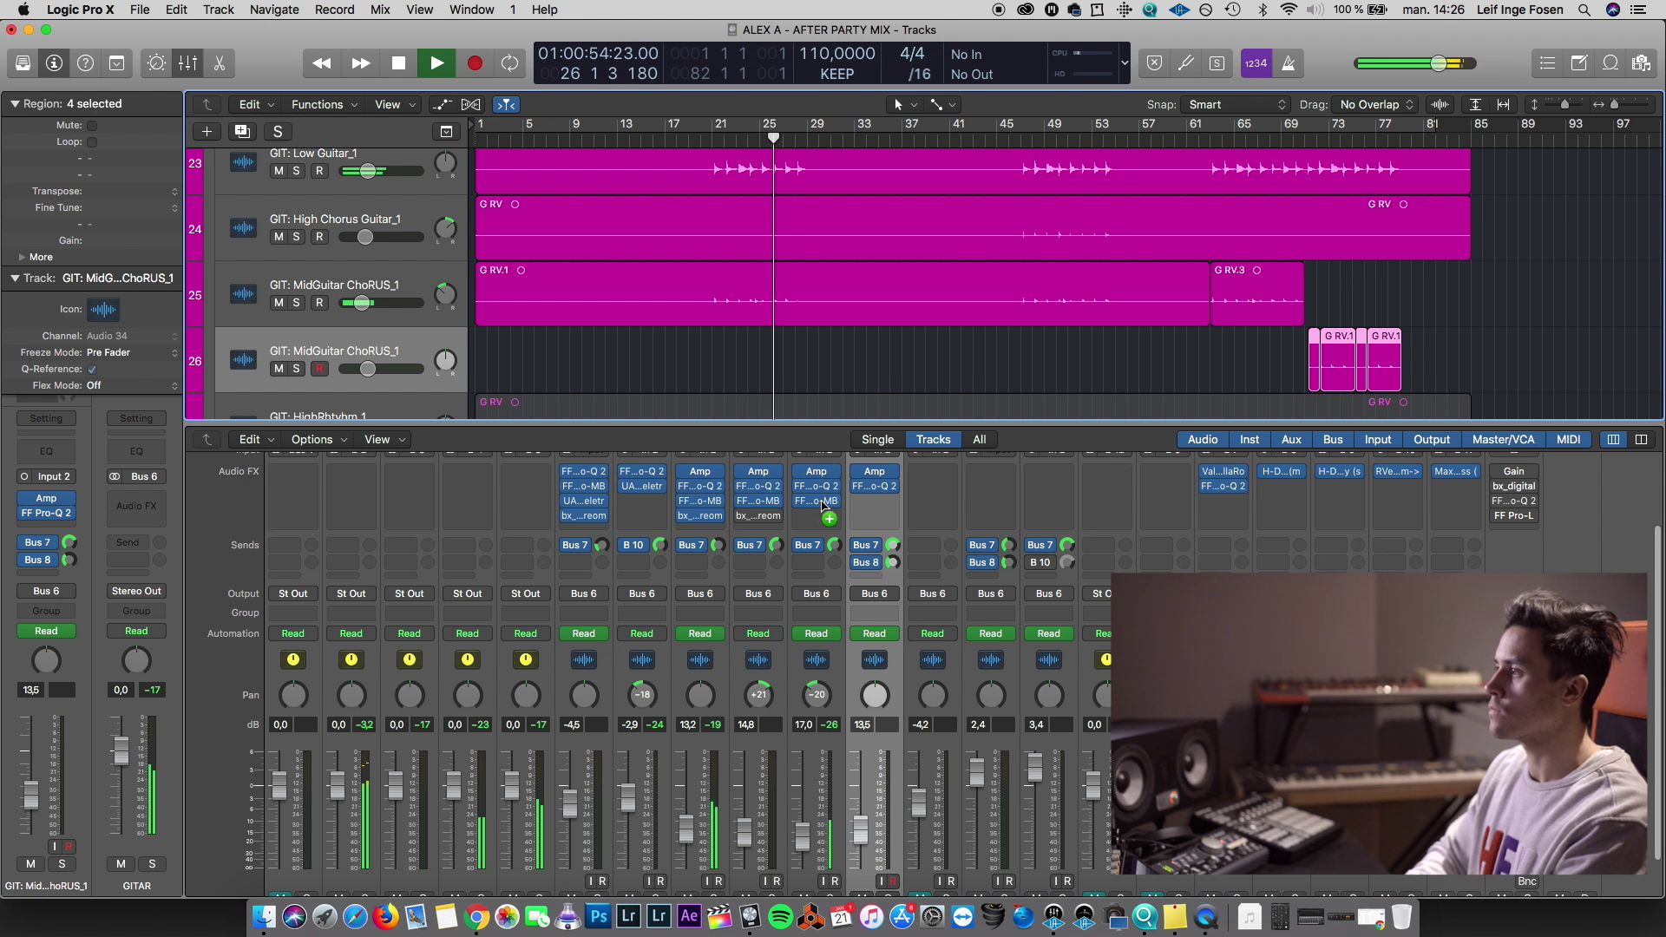
drag(862, 422, 861, 657)
key(space)
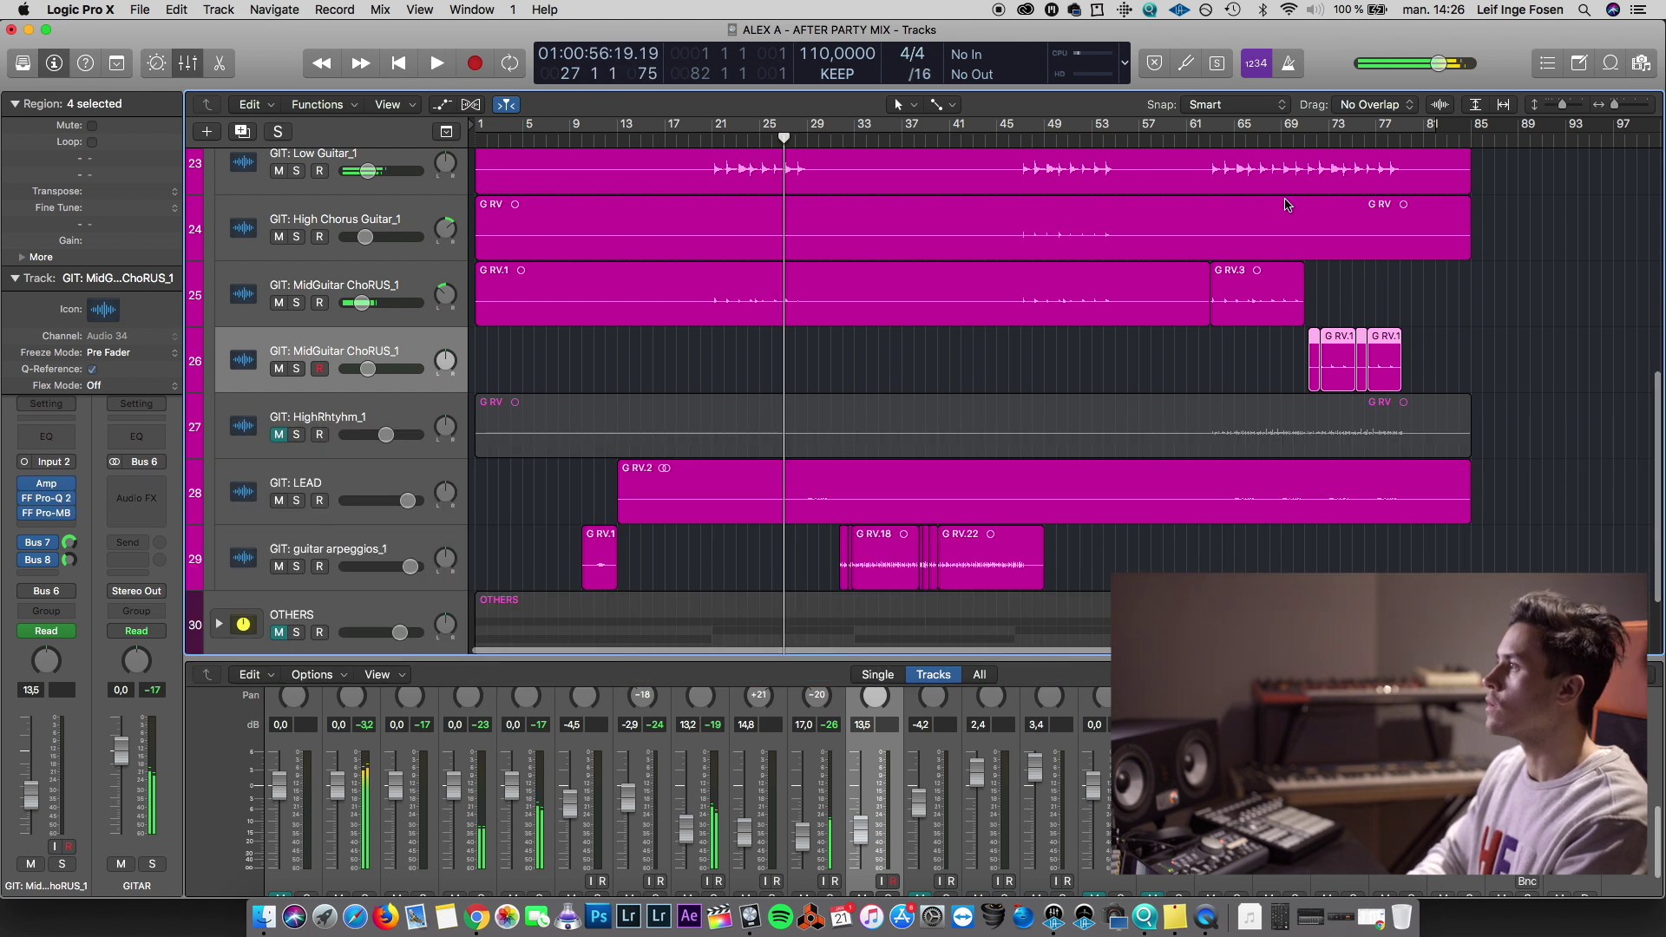
Place the playhead at bar 71, just before the regions on track 26, and listen to that track in the mix
click(1304, 137)
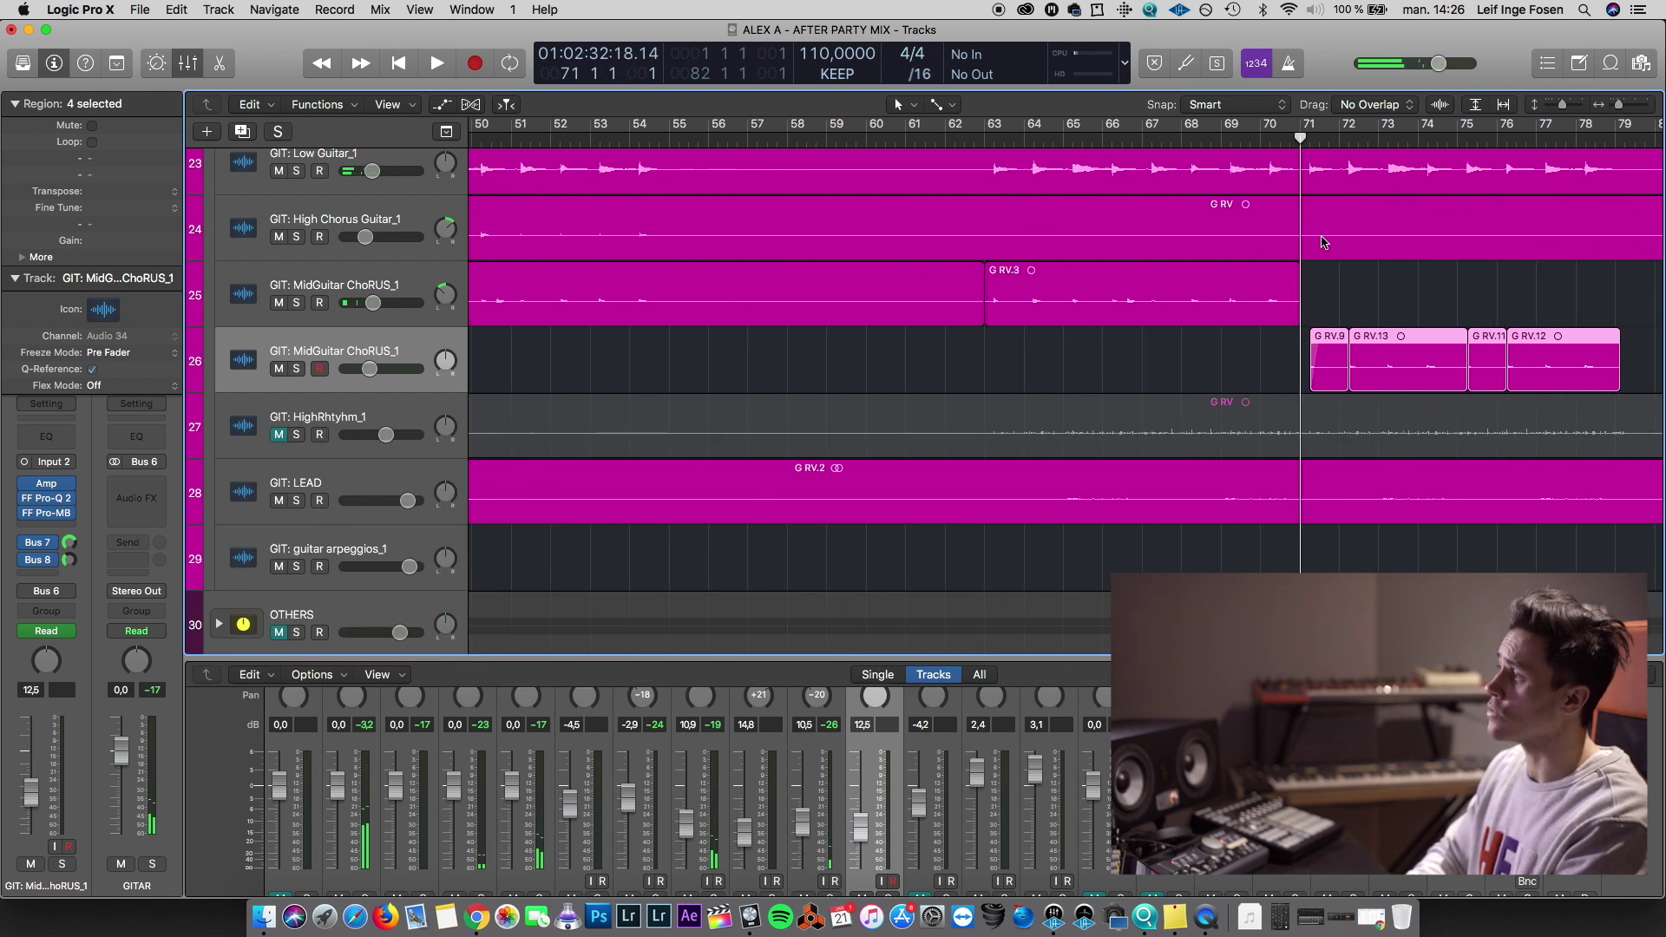
key(super+Left)
mouse_move(1232, 141)
mouse_down()
mouse_move(1185, 139)
mouse_move(1242, 137)
mouse_up()
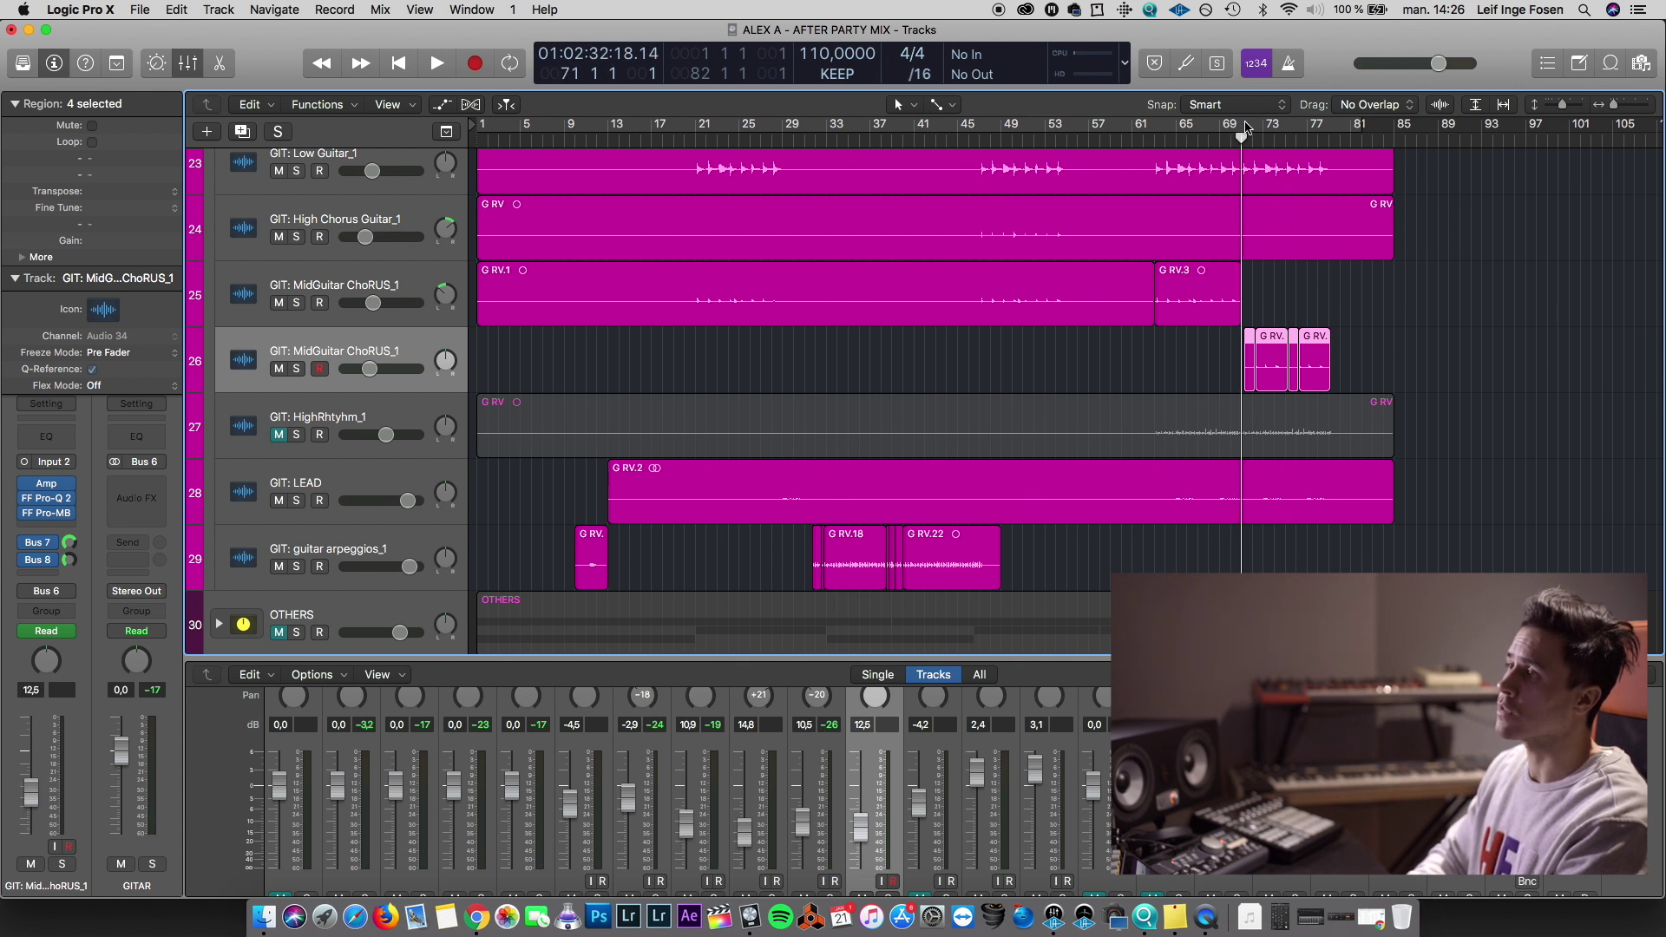
key(space)
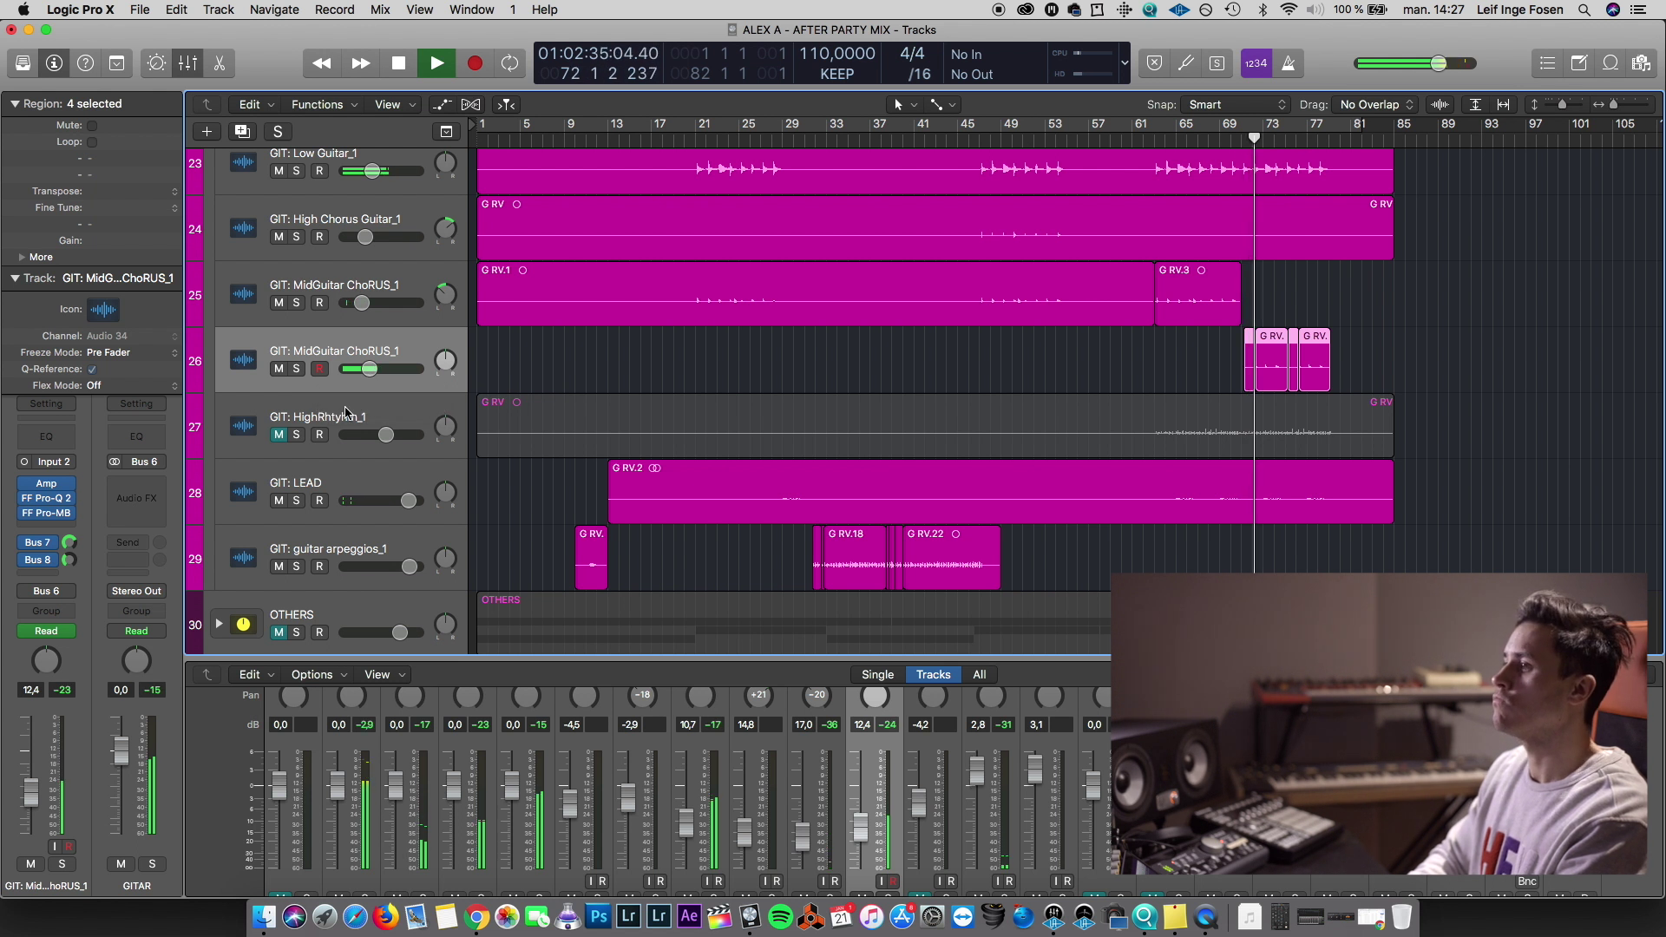
key(space)
key(super+Left)
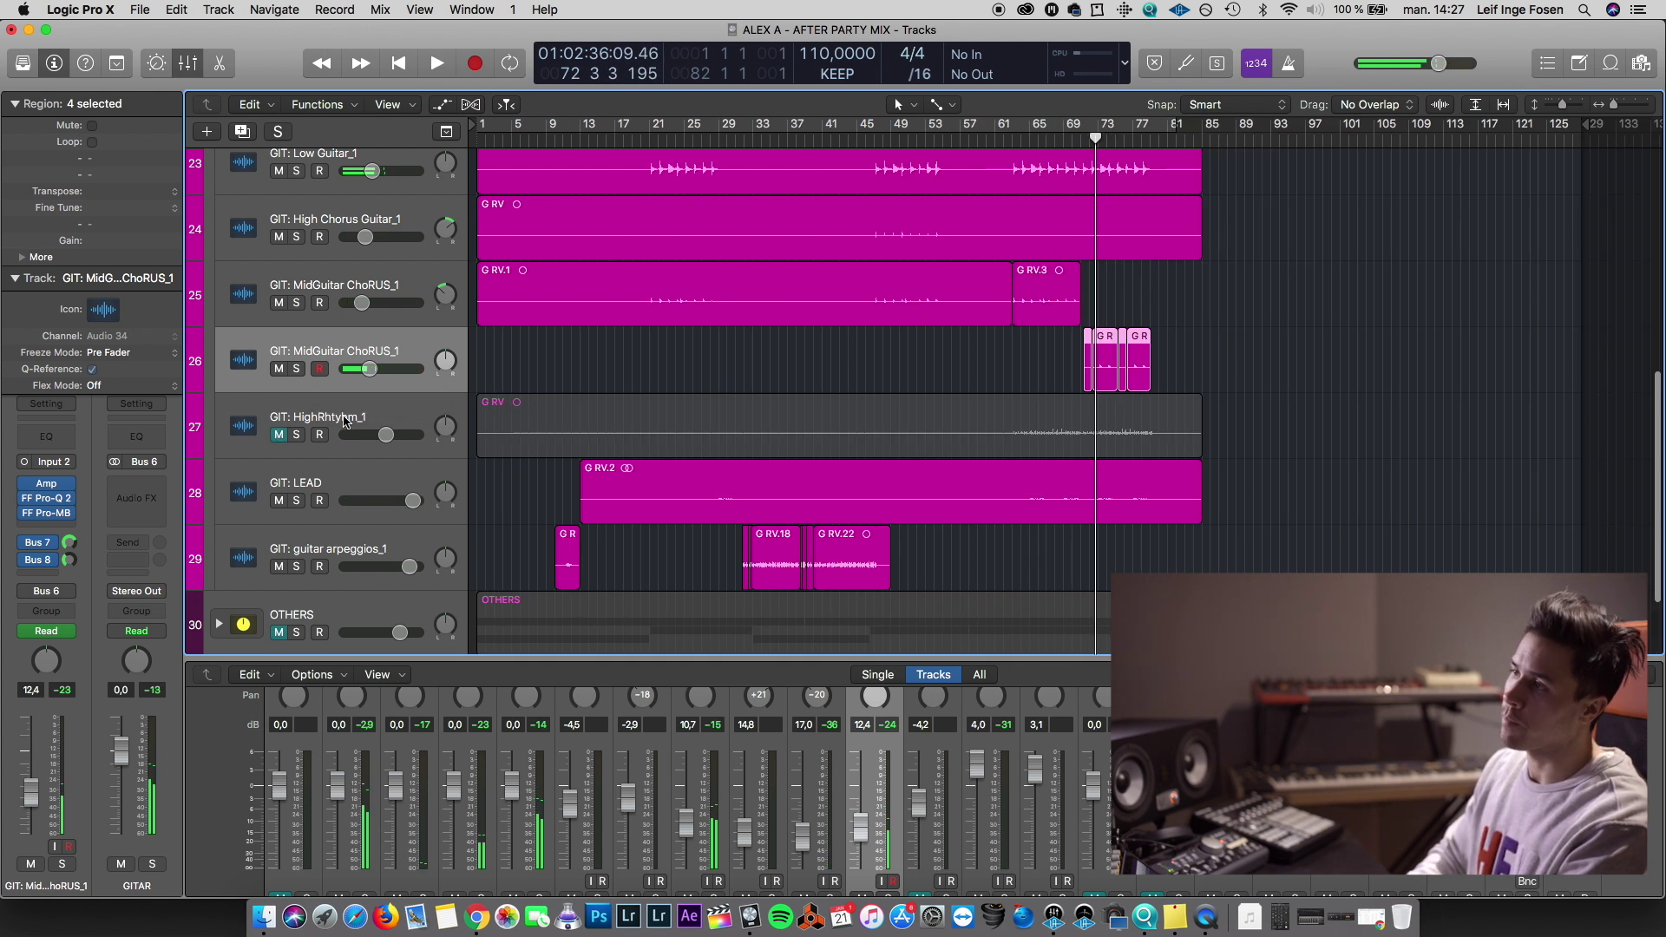
Check the HighRhtyhm and LEAD tracks, audition HighRhtyhm unmuted and soloed from about bar 72, and mute it again
key(Down)
key(Down)
key(Up)
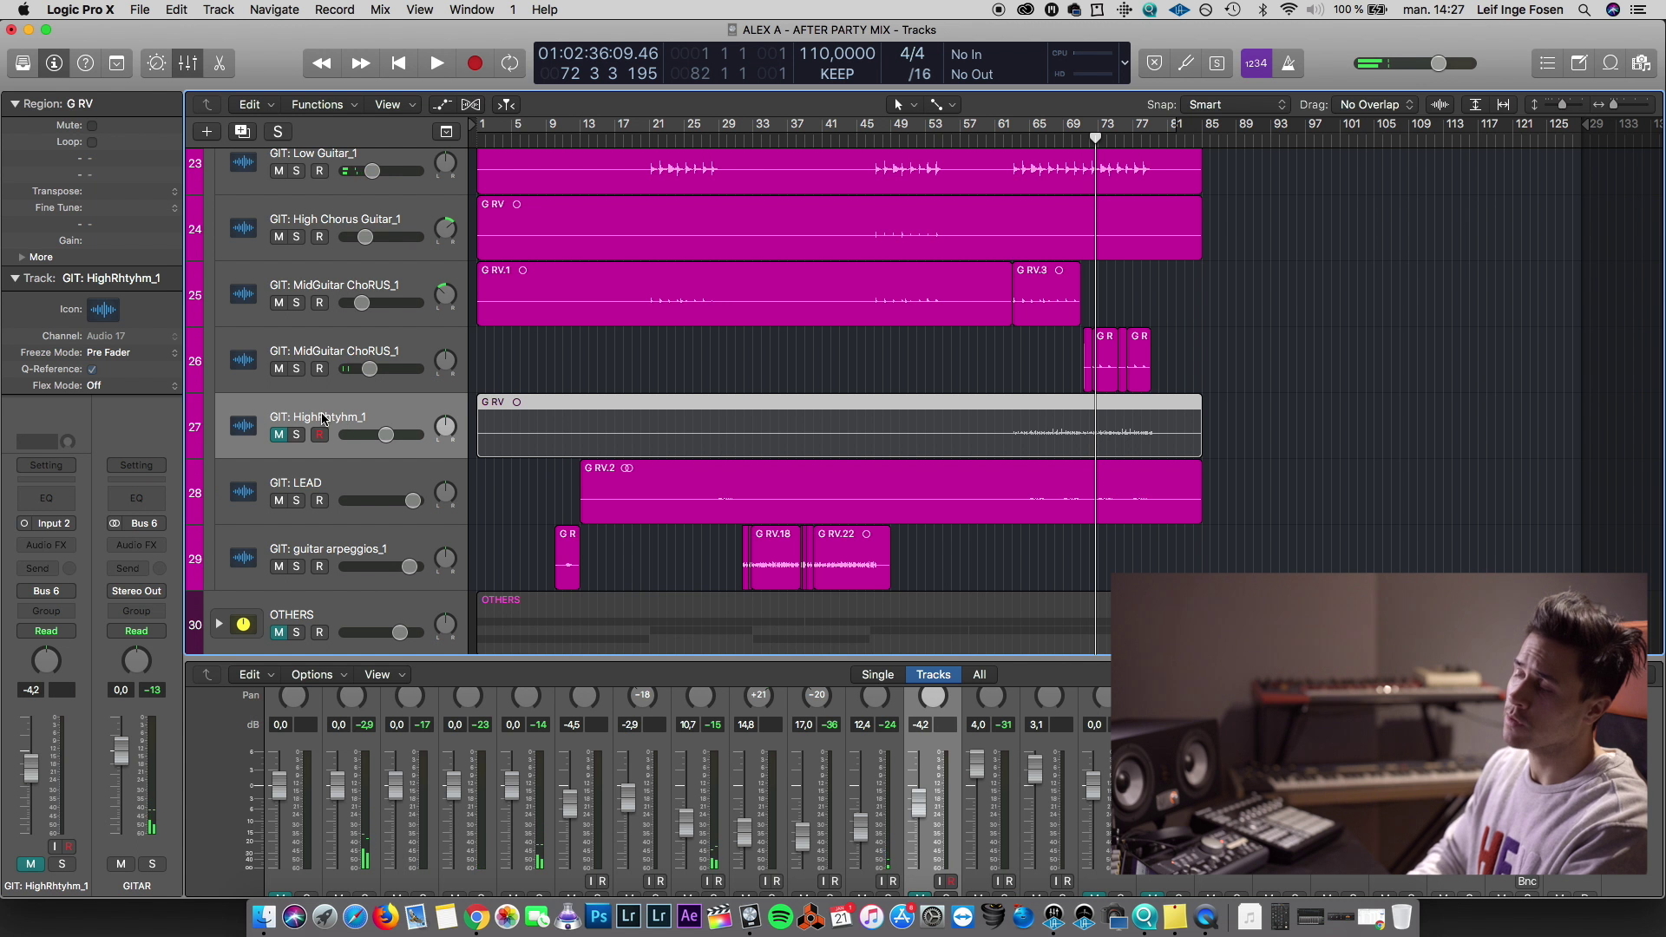
key(Down)
key(Down)
key(Up)
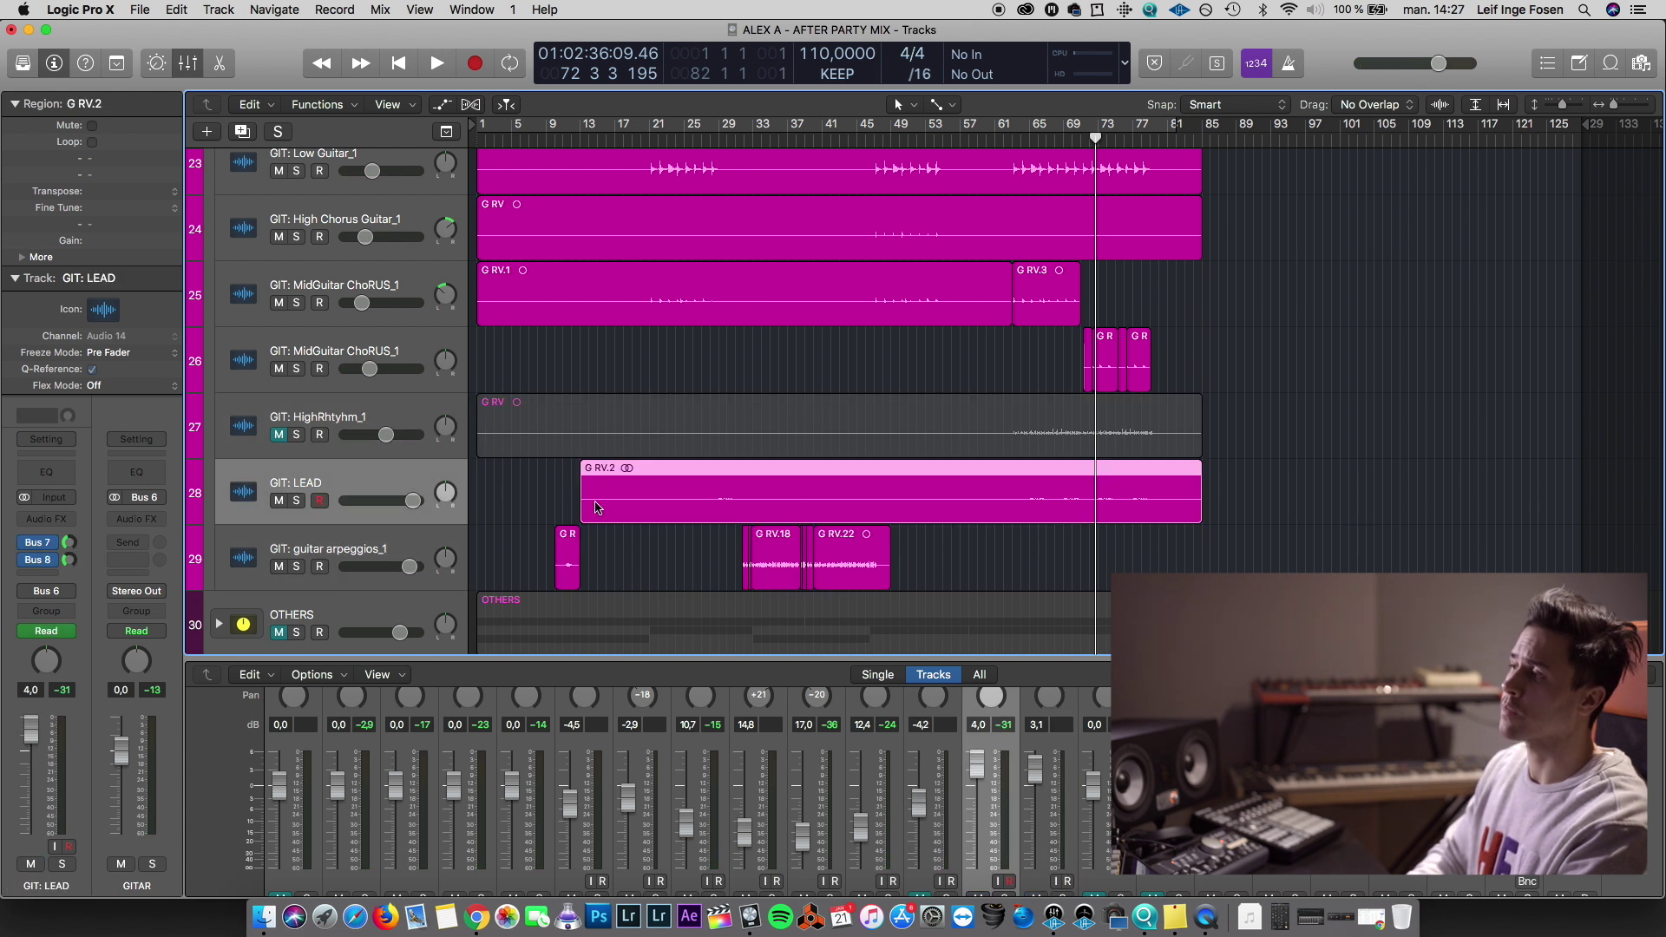
click(279, 435)
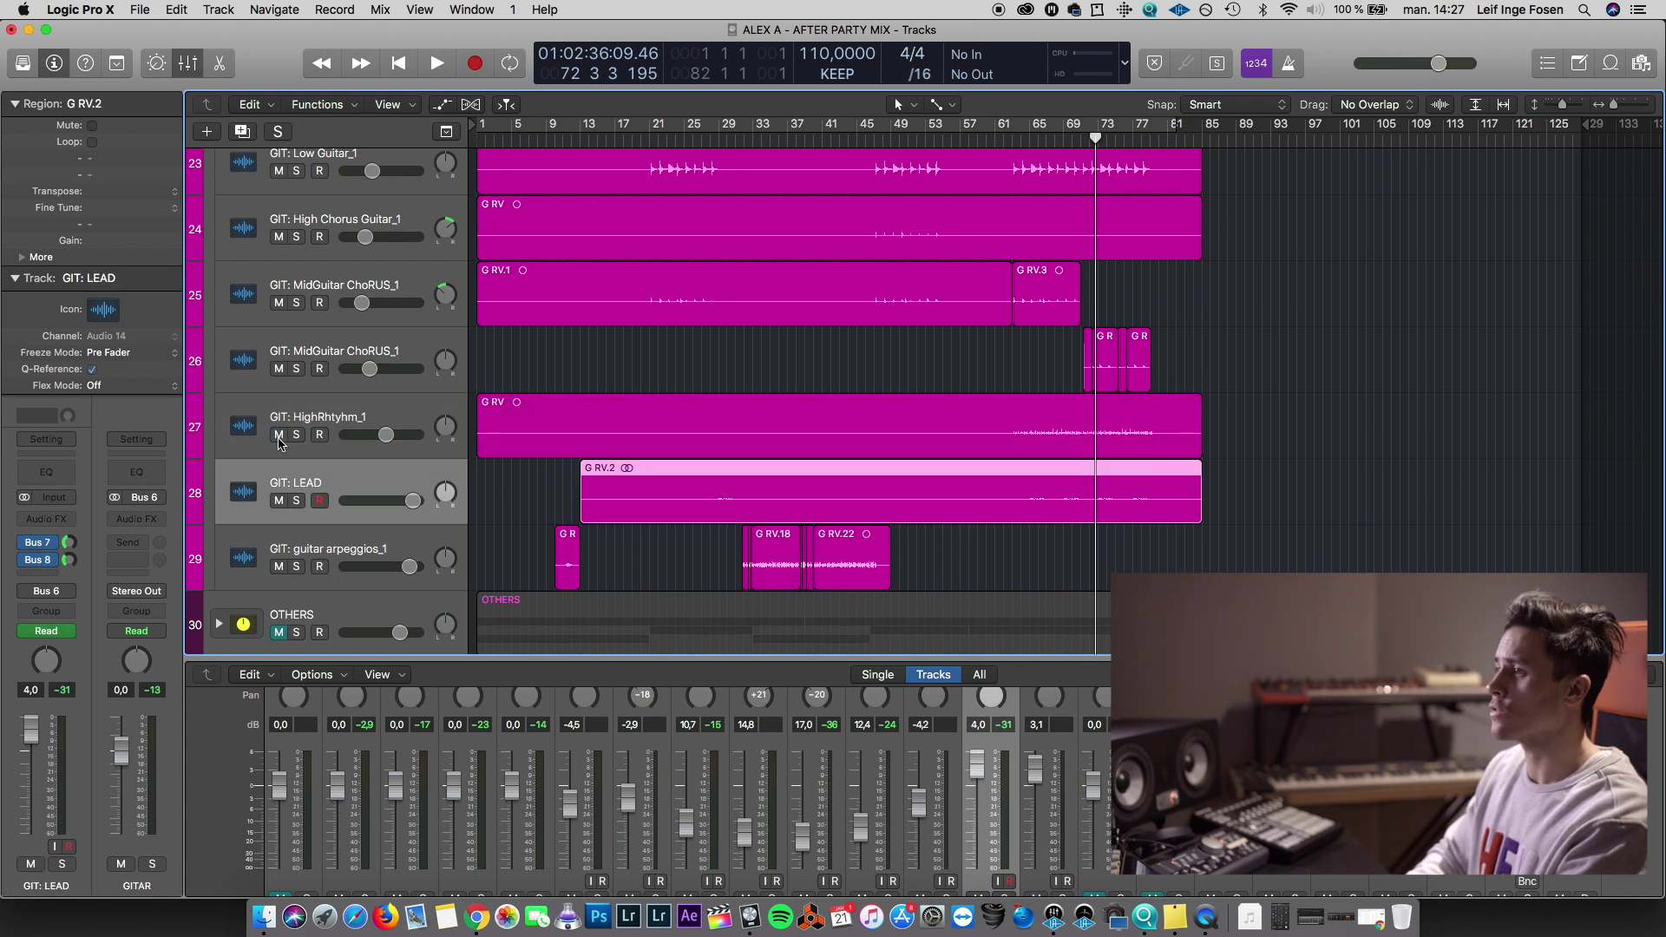
click(297, 434)
key(space)
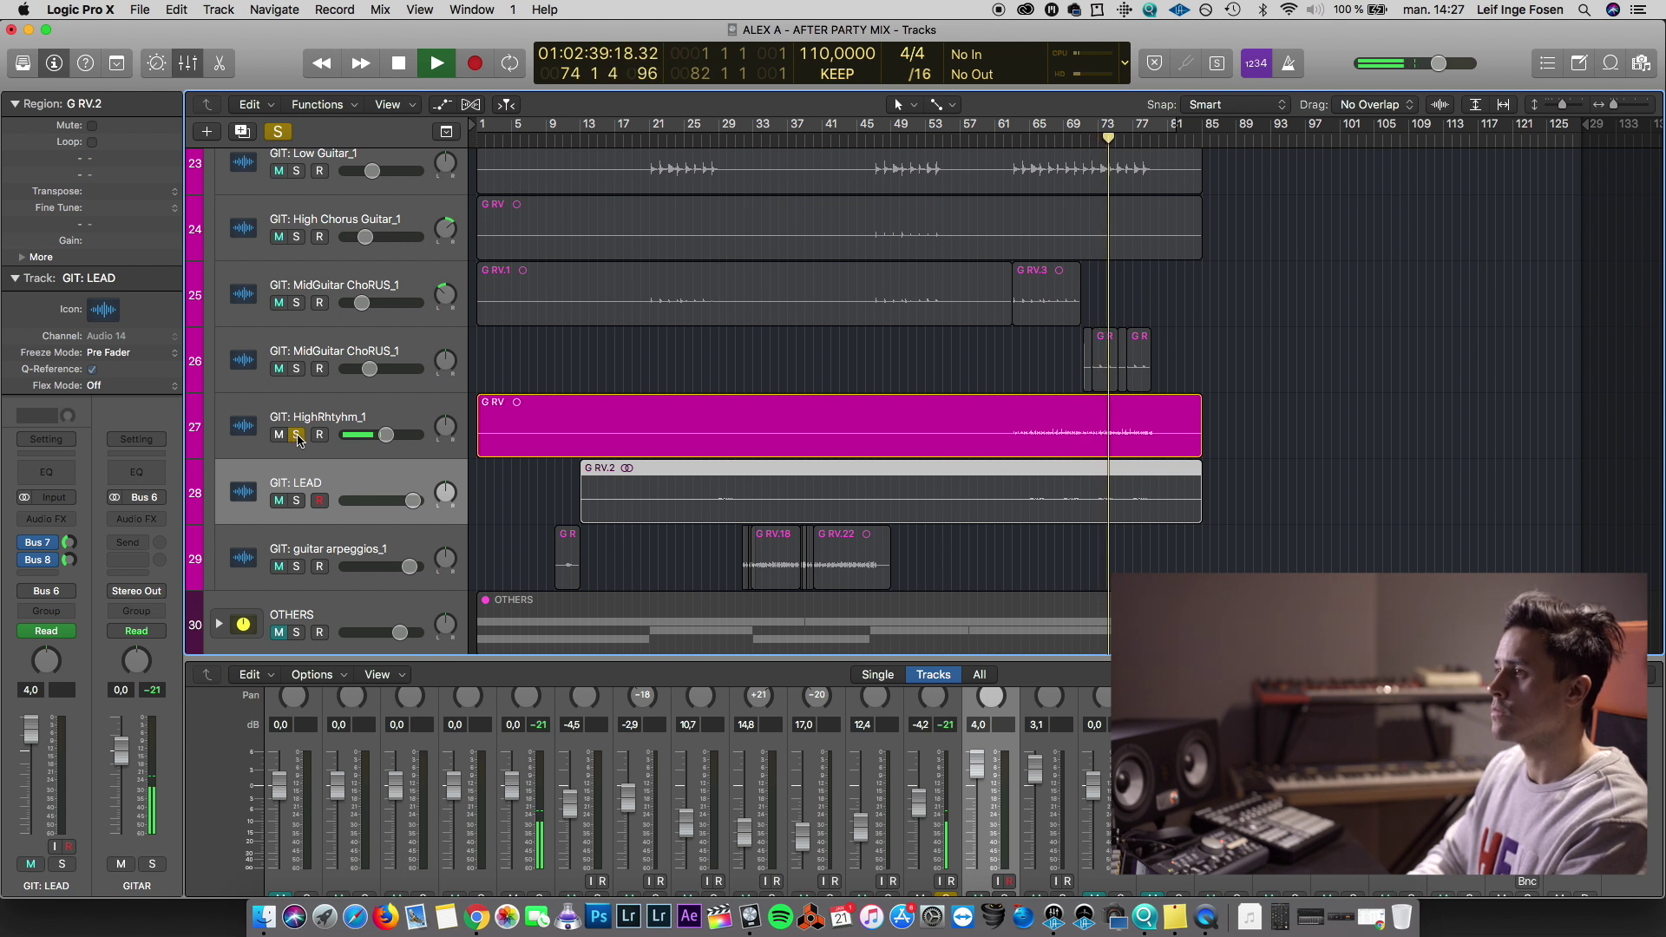
key(space)
click(296, 434)
click(278, 435)
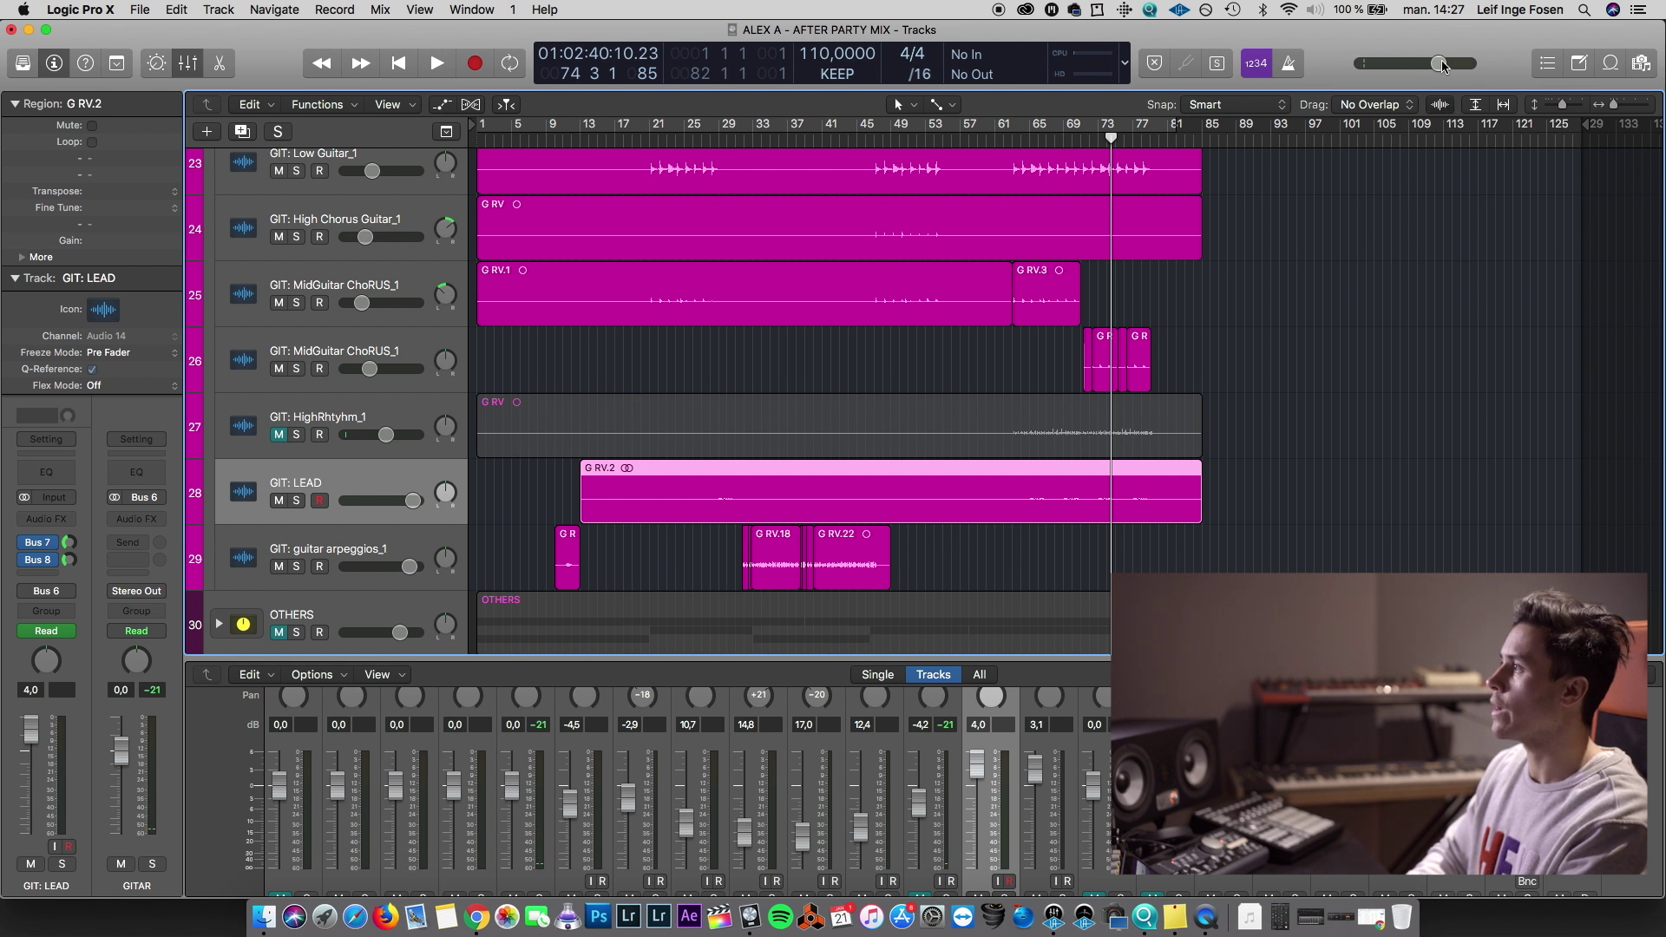
Magnify the waveforms in the regions, solo the LEAD track and play its first phrase near bar 29
click(1440, 104)
click(727, 139)
click(298, 502)
key(space)
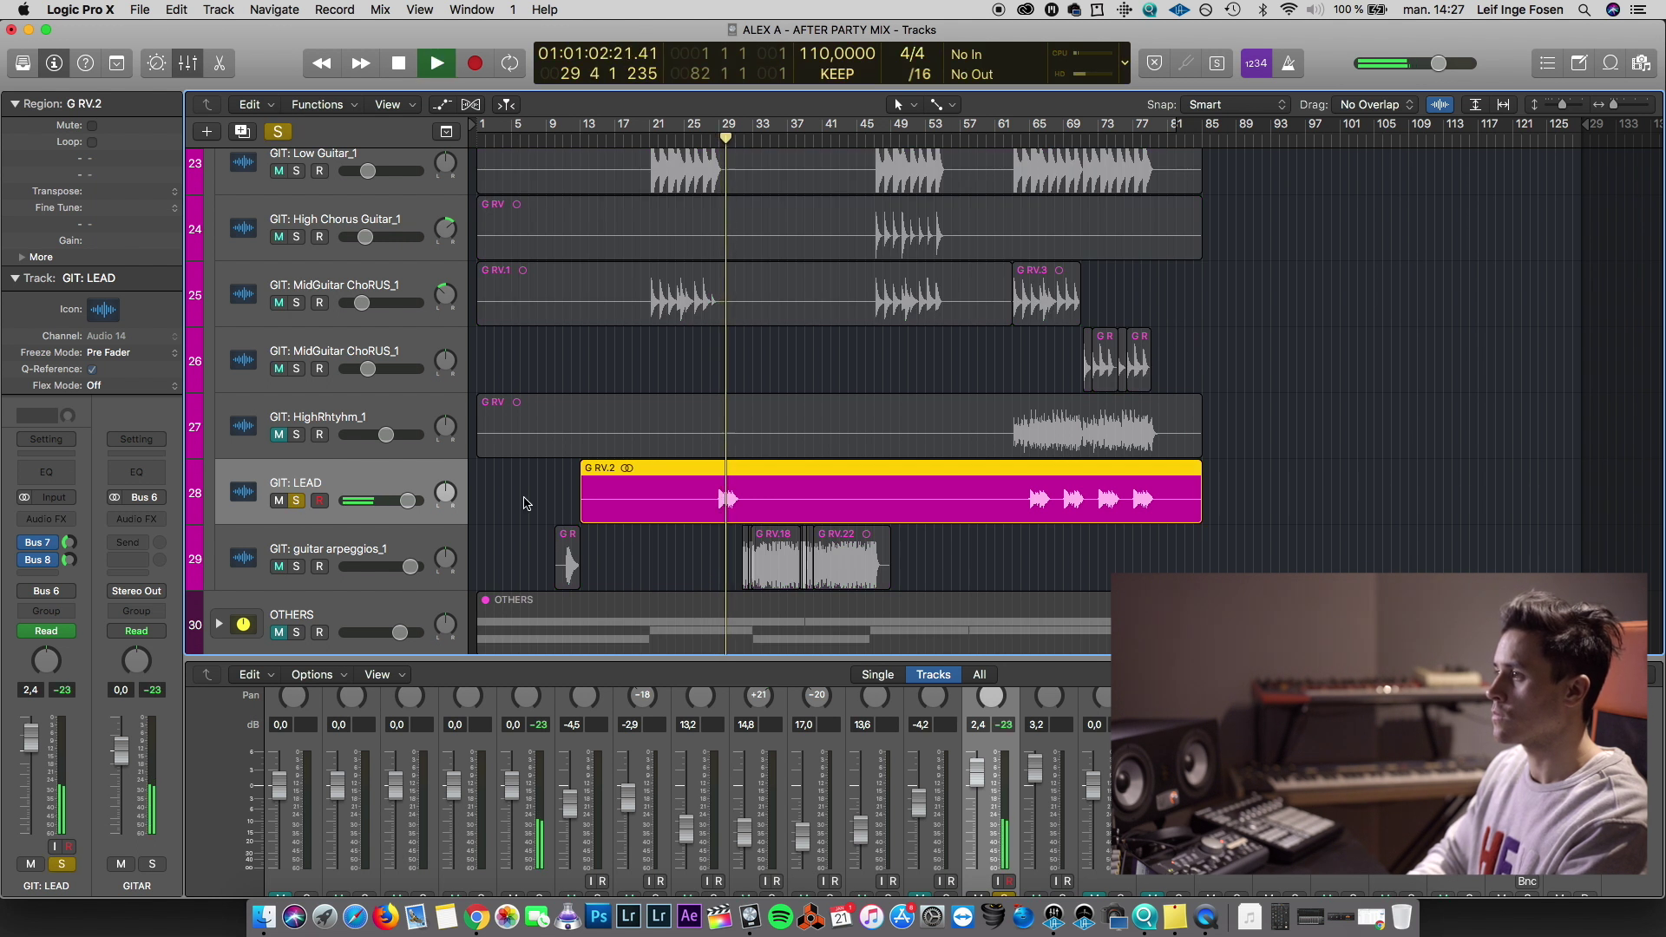
Trim the start of the LEAD region to about bar 15, stop playback and unsolo the LEAD track
mouse_move(582, 512)
mouse_down()
mouse_move(477, 512)
mouse_move(598, 512)
mouse_up()
key(space)
click(296, 500)
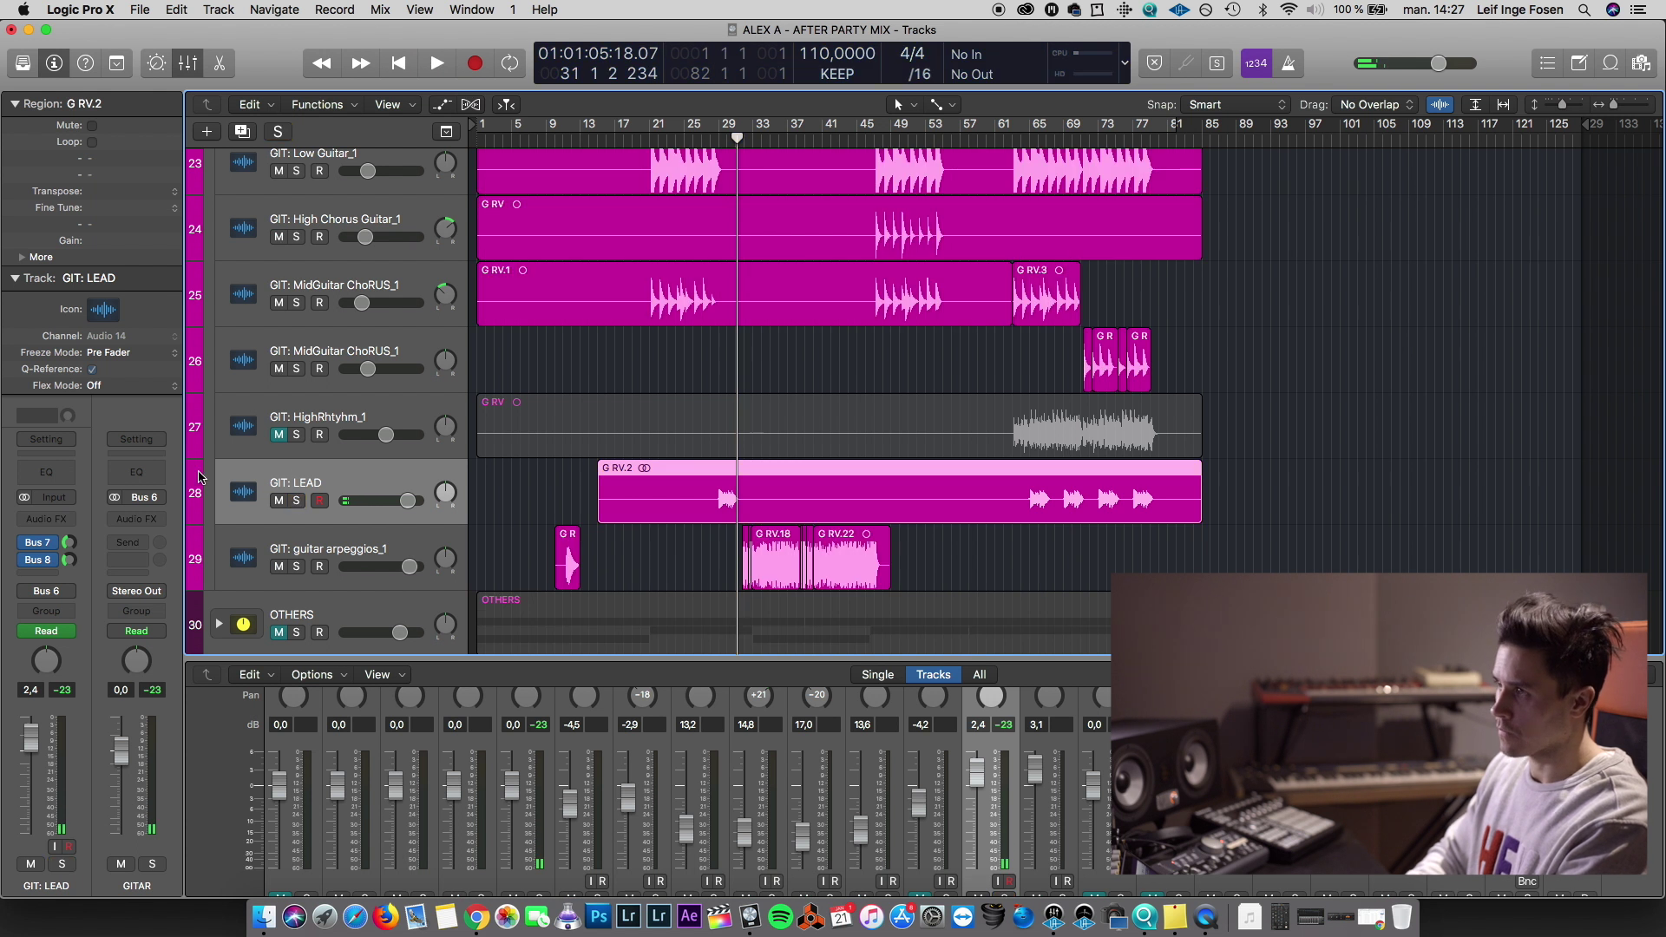
Insert a Channel EQ on the LEAD track with a 24 dB/Oct low cut at 110 Hz
click(38, 473)
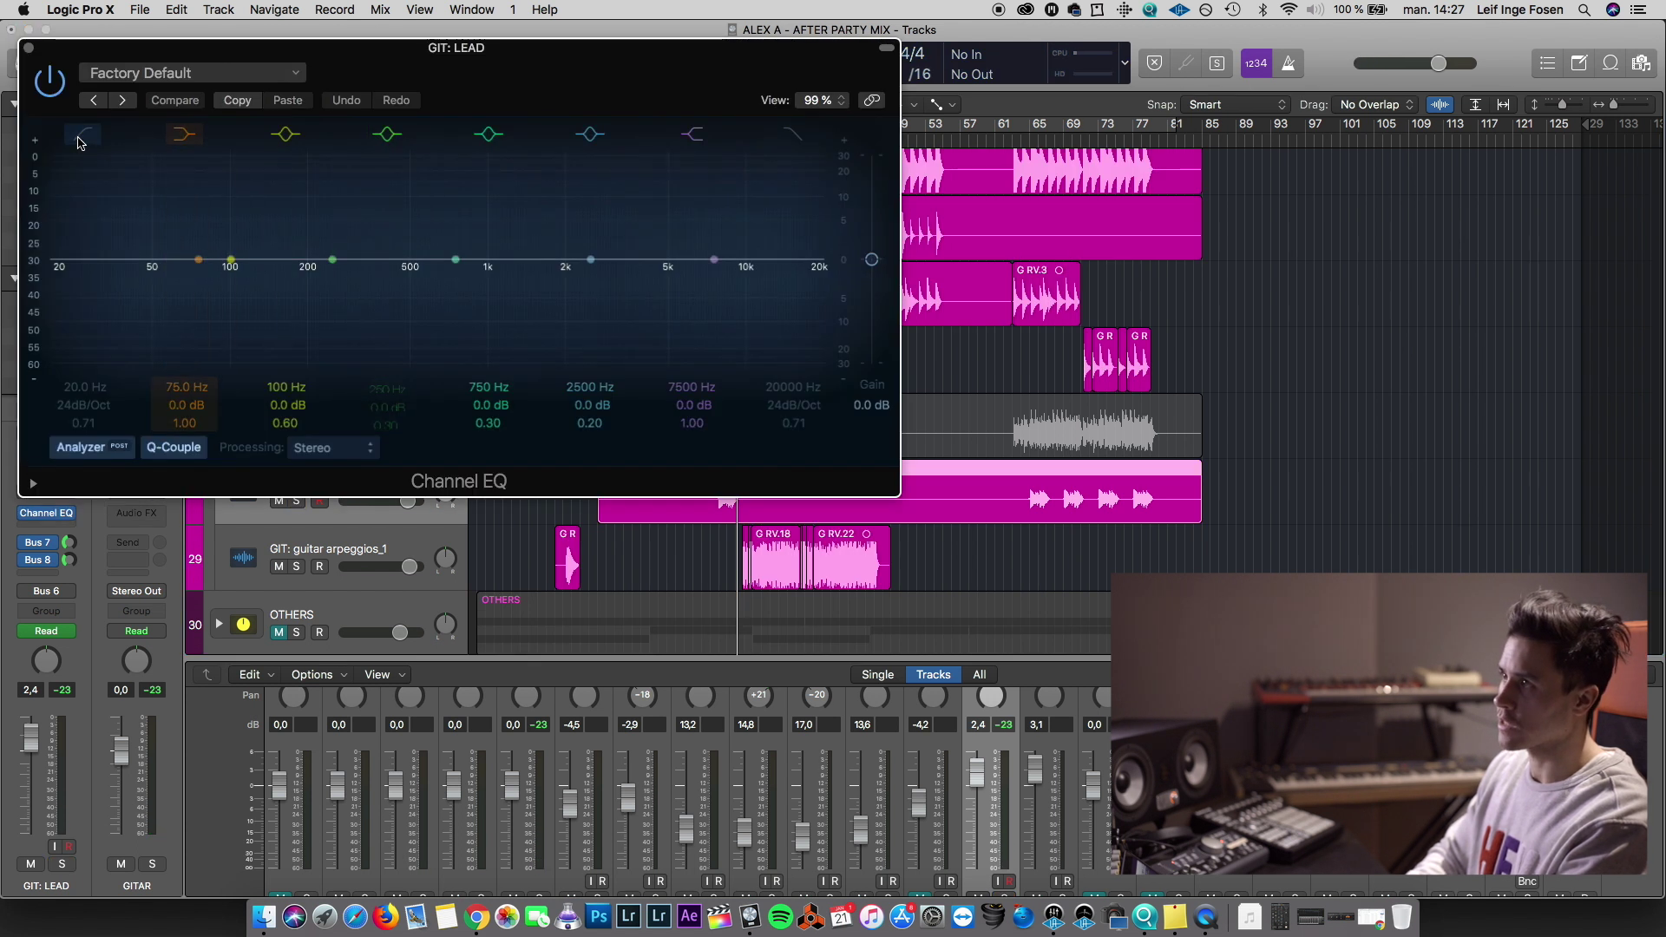
drag(52, 296, 261, 278)
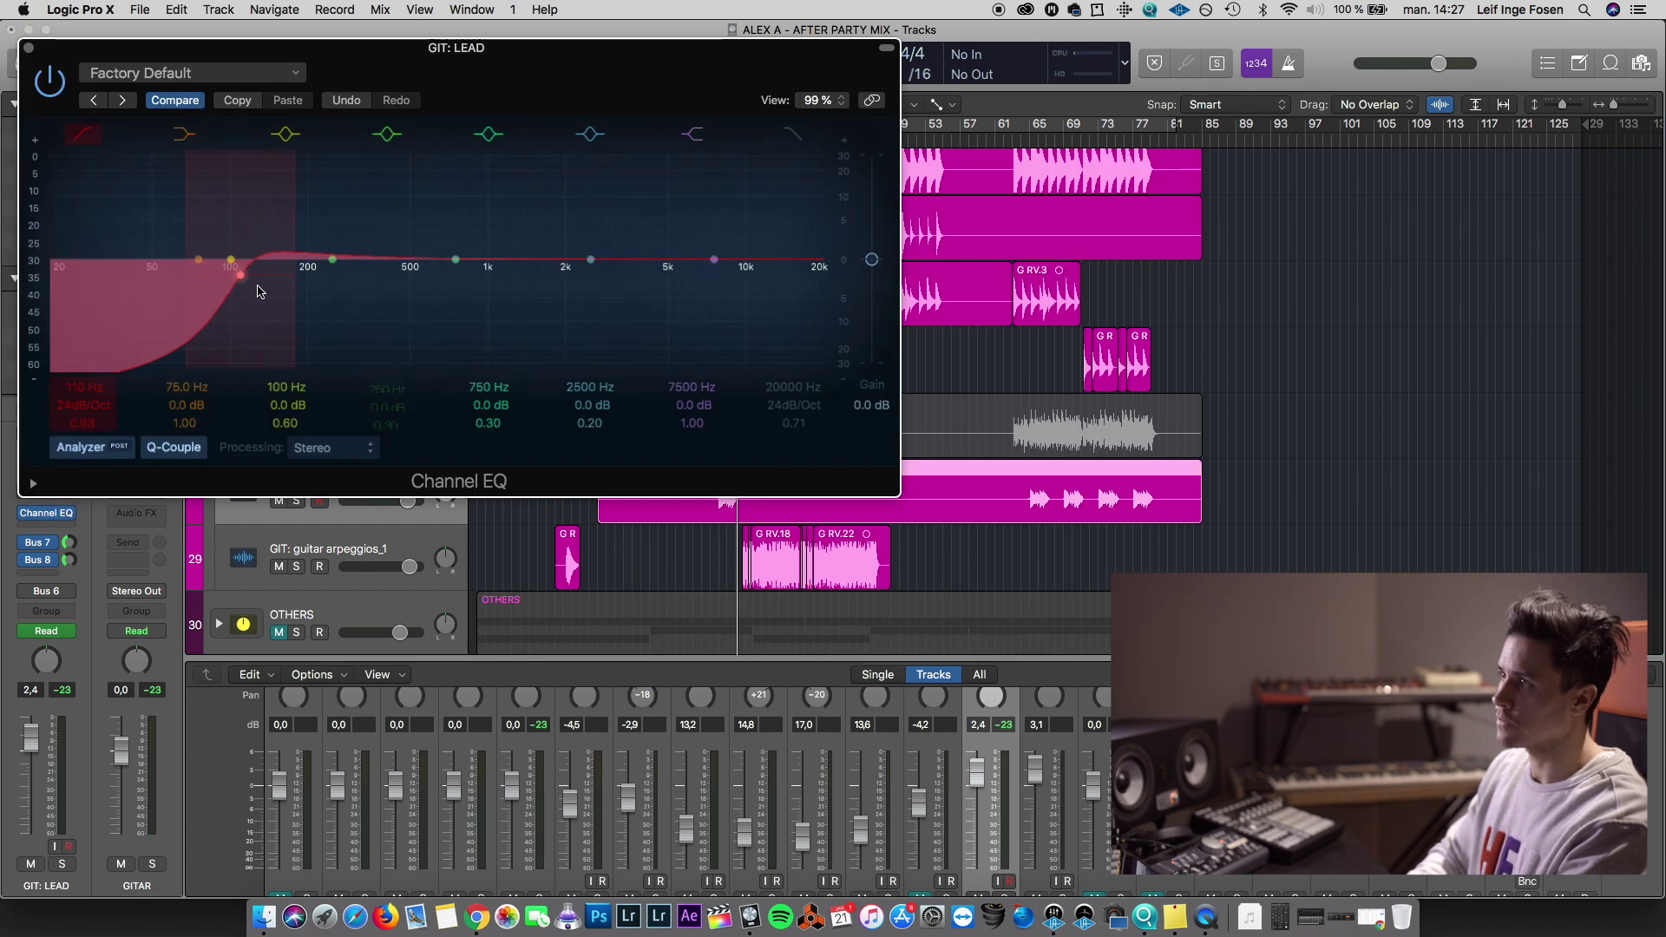
drag(470, 60, 1268, 216)
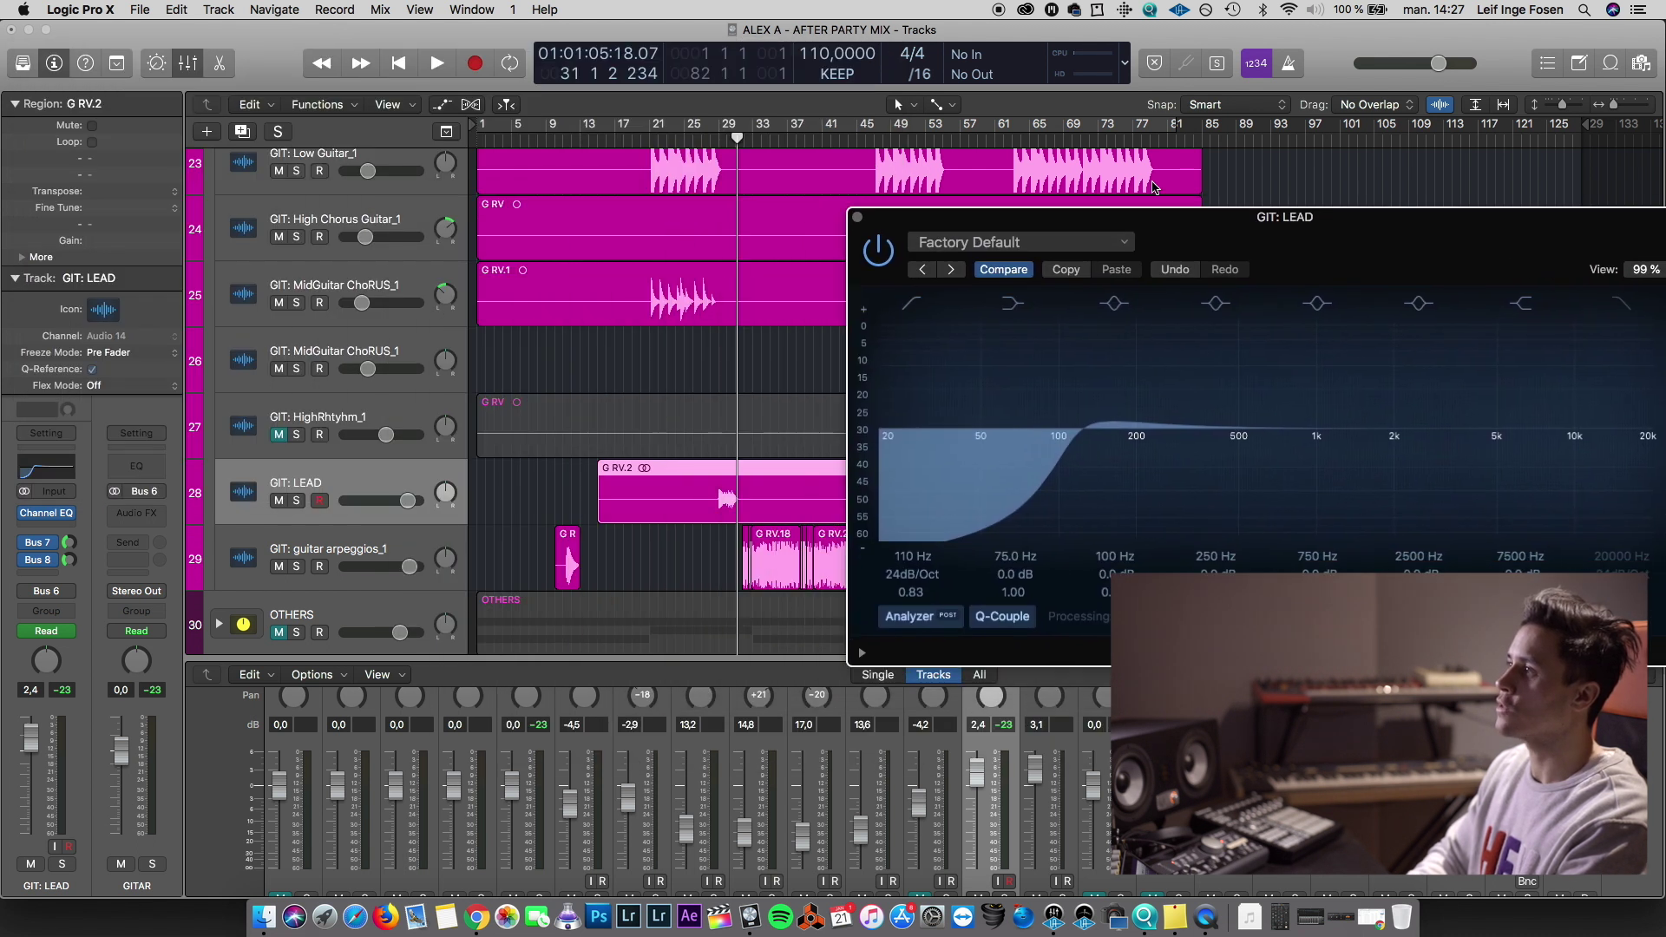
During playback, dip the LEAD EQ at 3600 Hz and 730 Hz, close it and check the phrase in the mix from bar 29
key(space)
drag(1422, 430, 1462, 438)
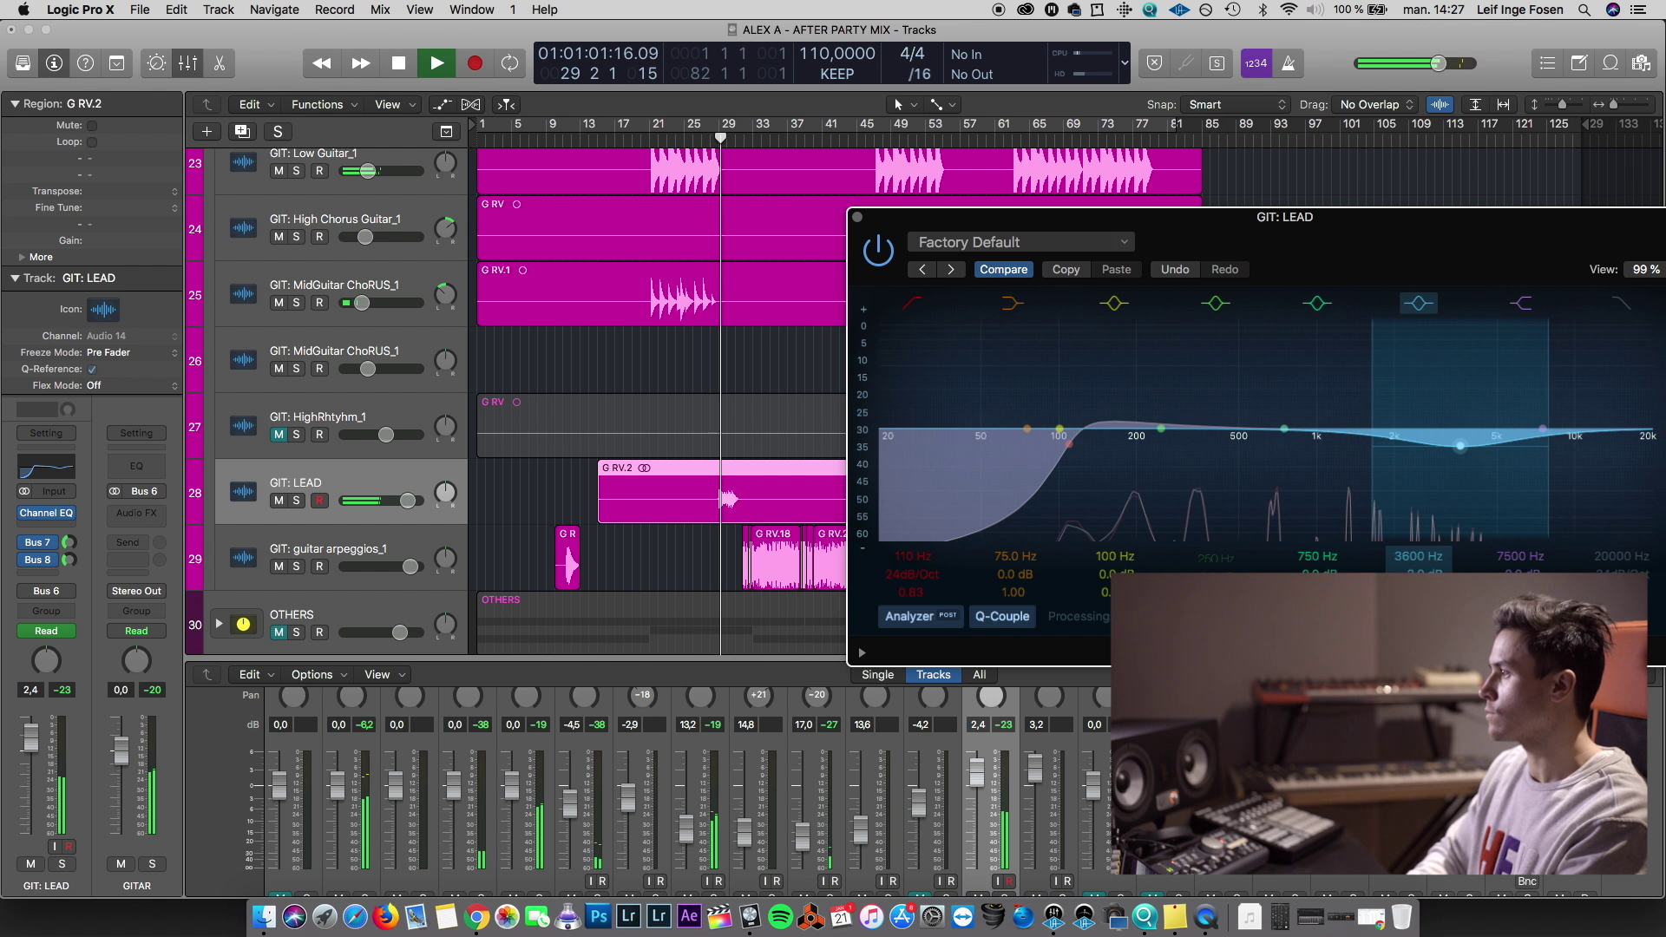
mouse_move(1311, 446)
mouse_down()
mouse_move(1284, 382)
mouse_move(1284, 438)
mouse_up()
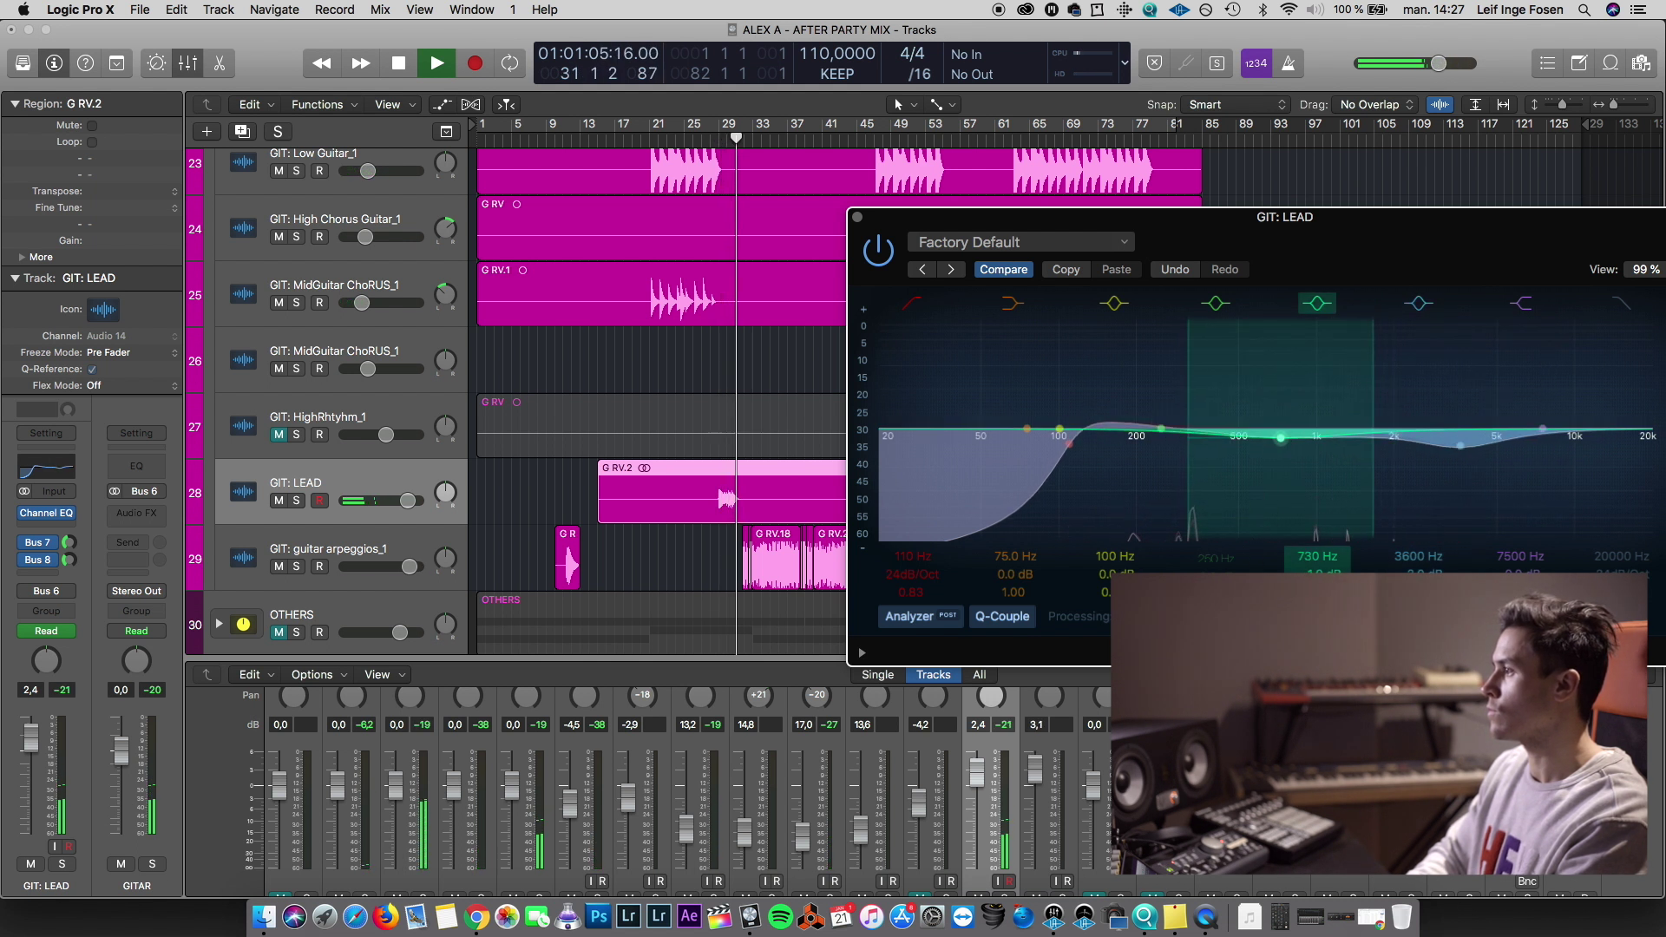
click(857, 217)
key(space)
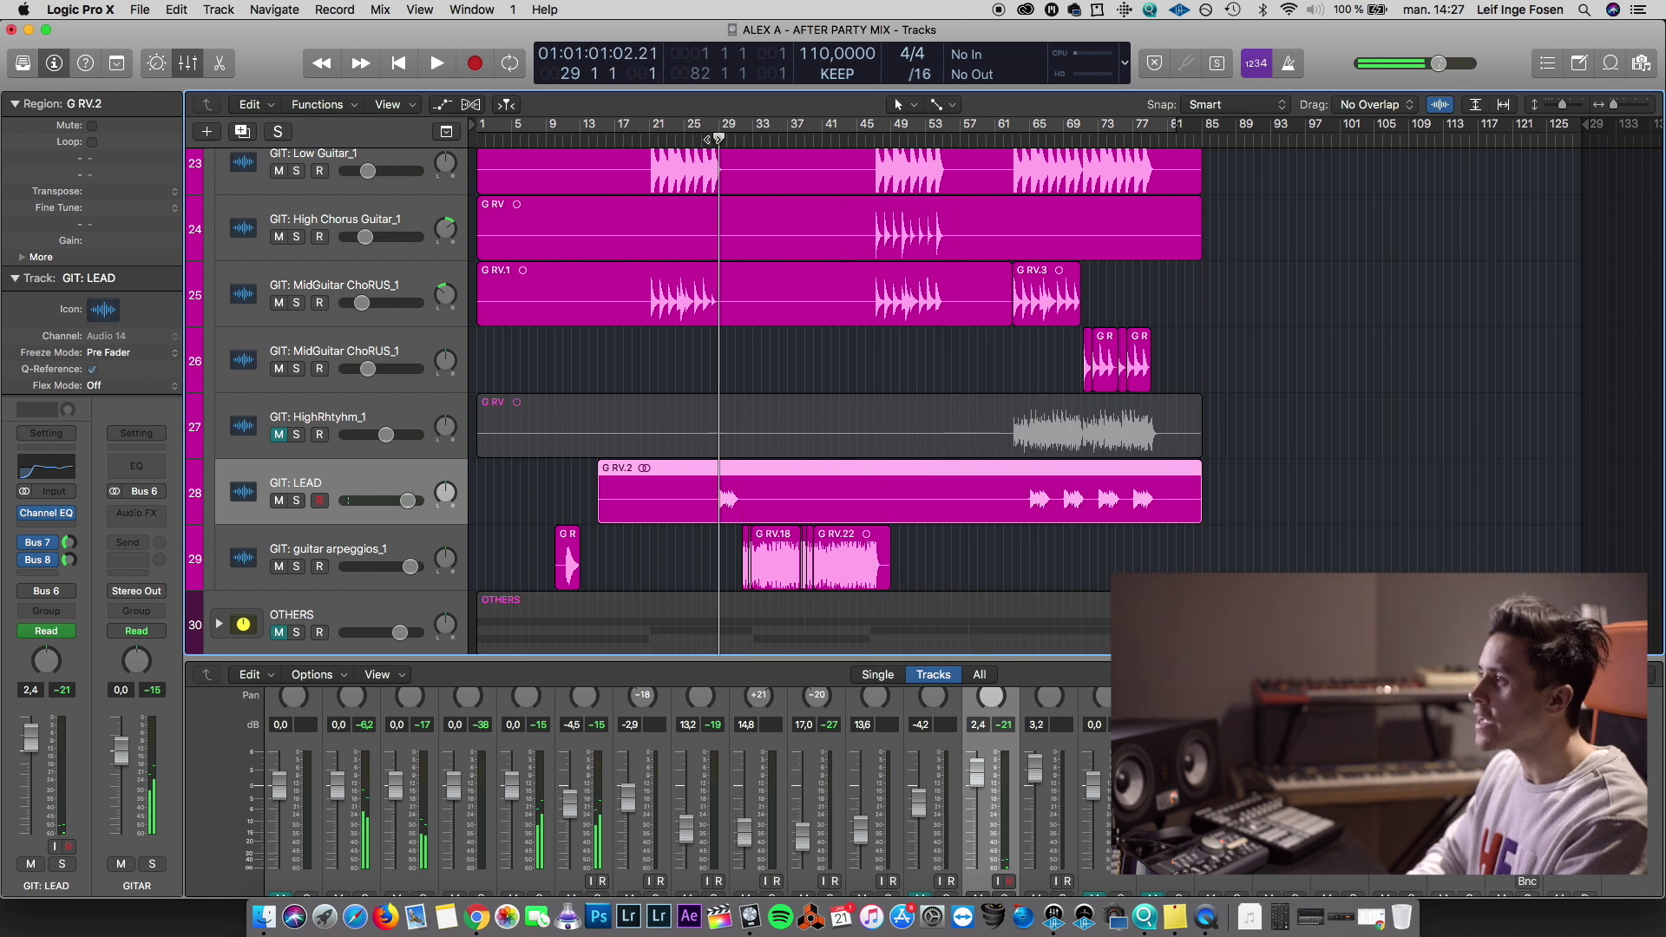
key(space)
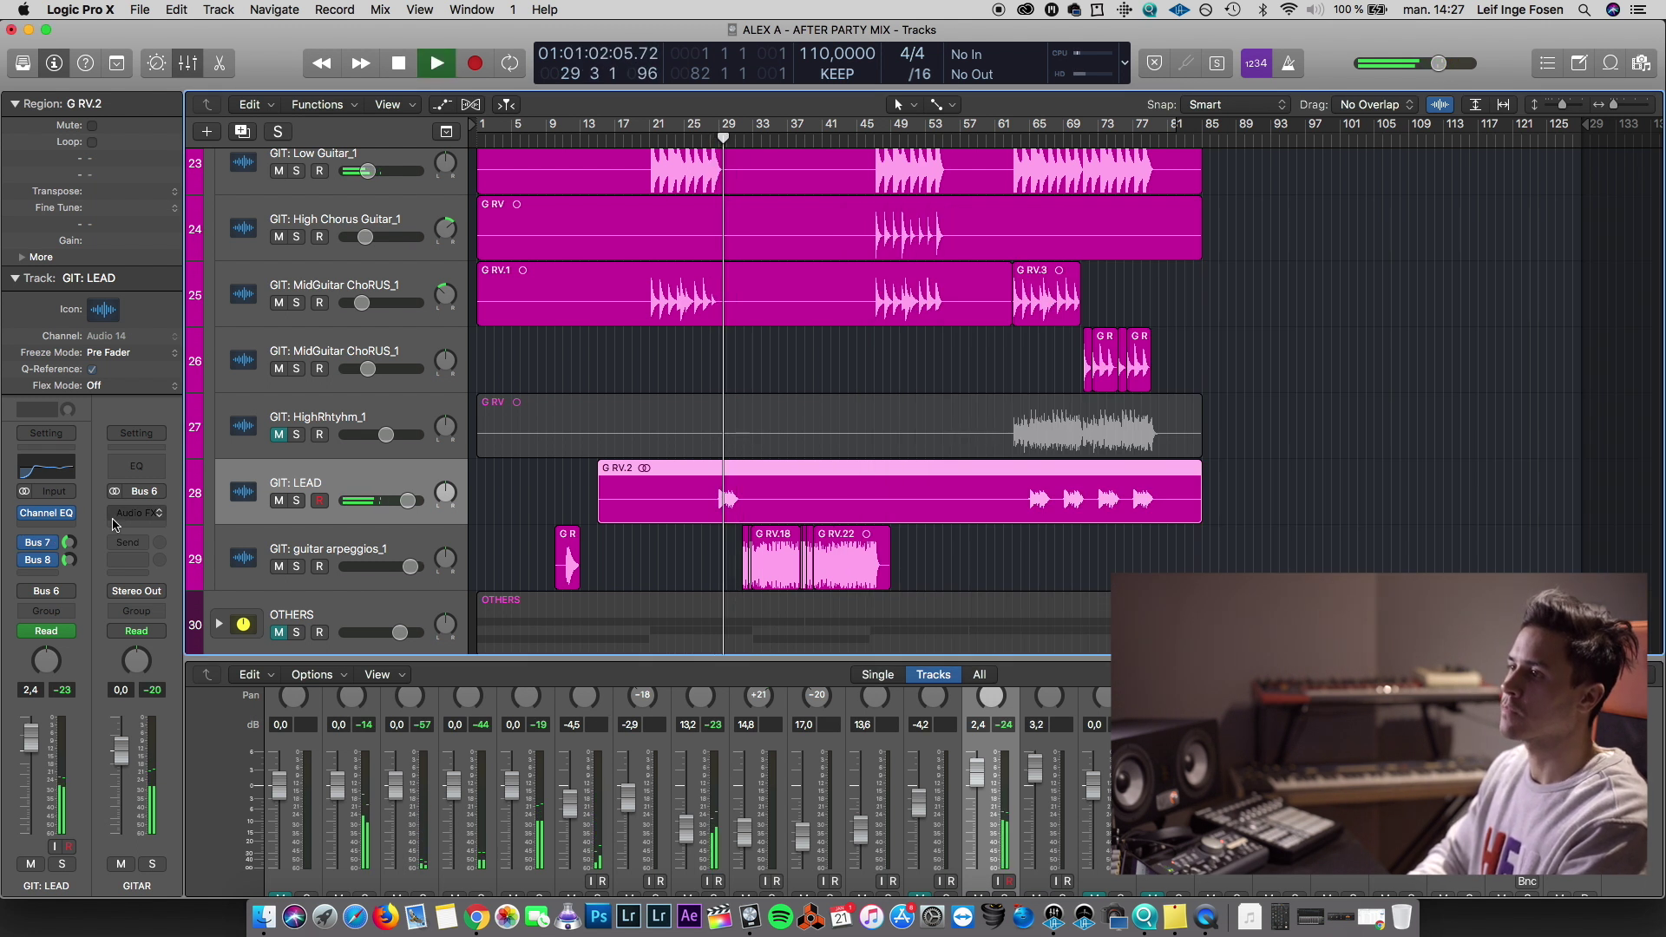
click(33, 525)
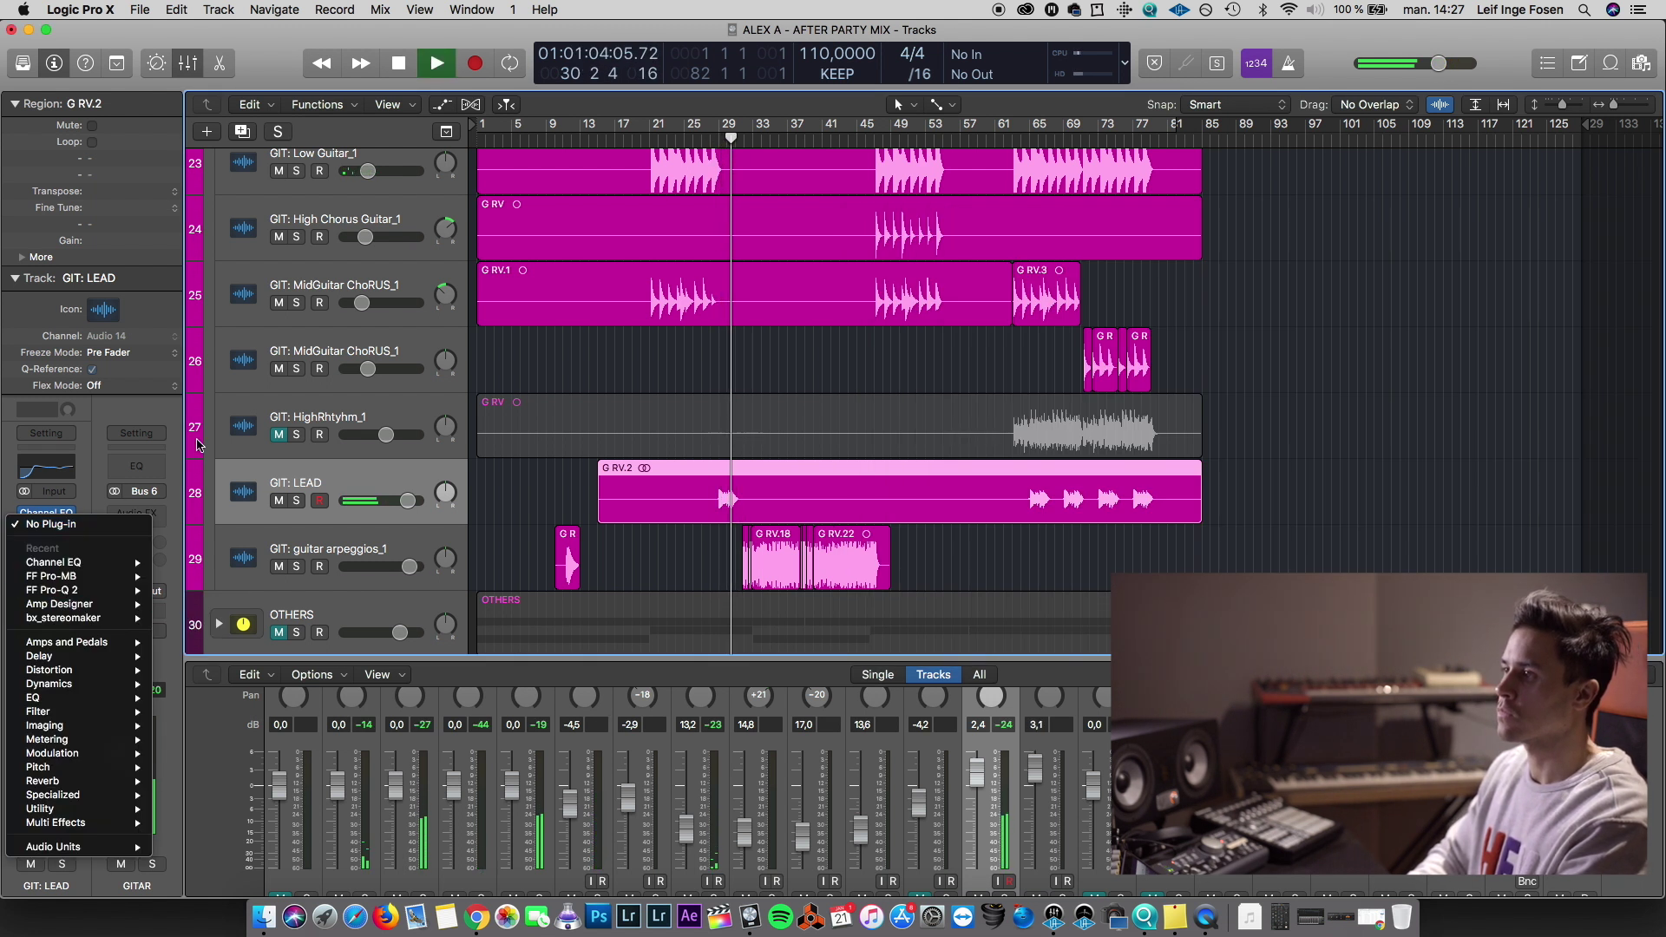
click(434, 497)
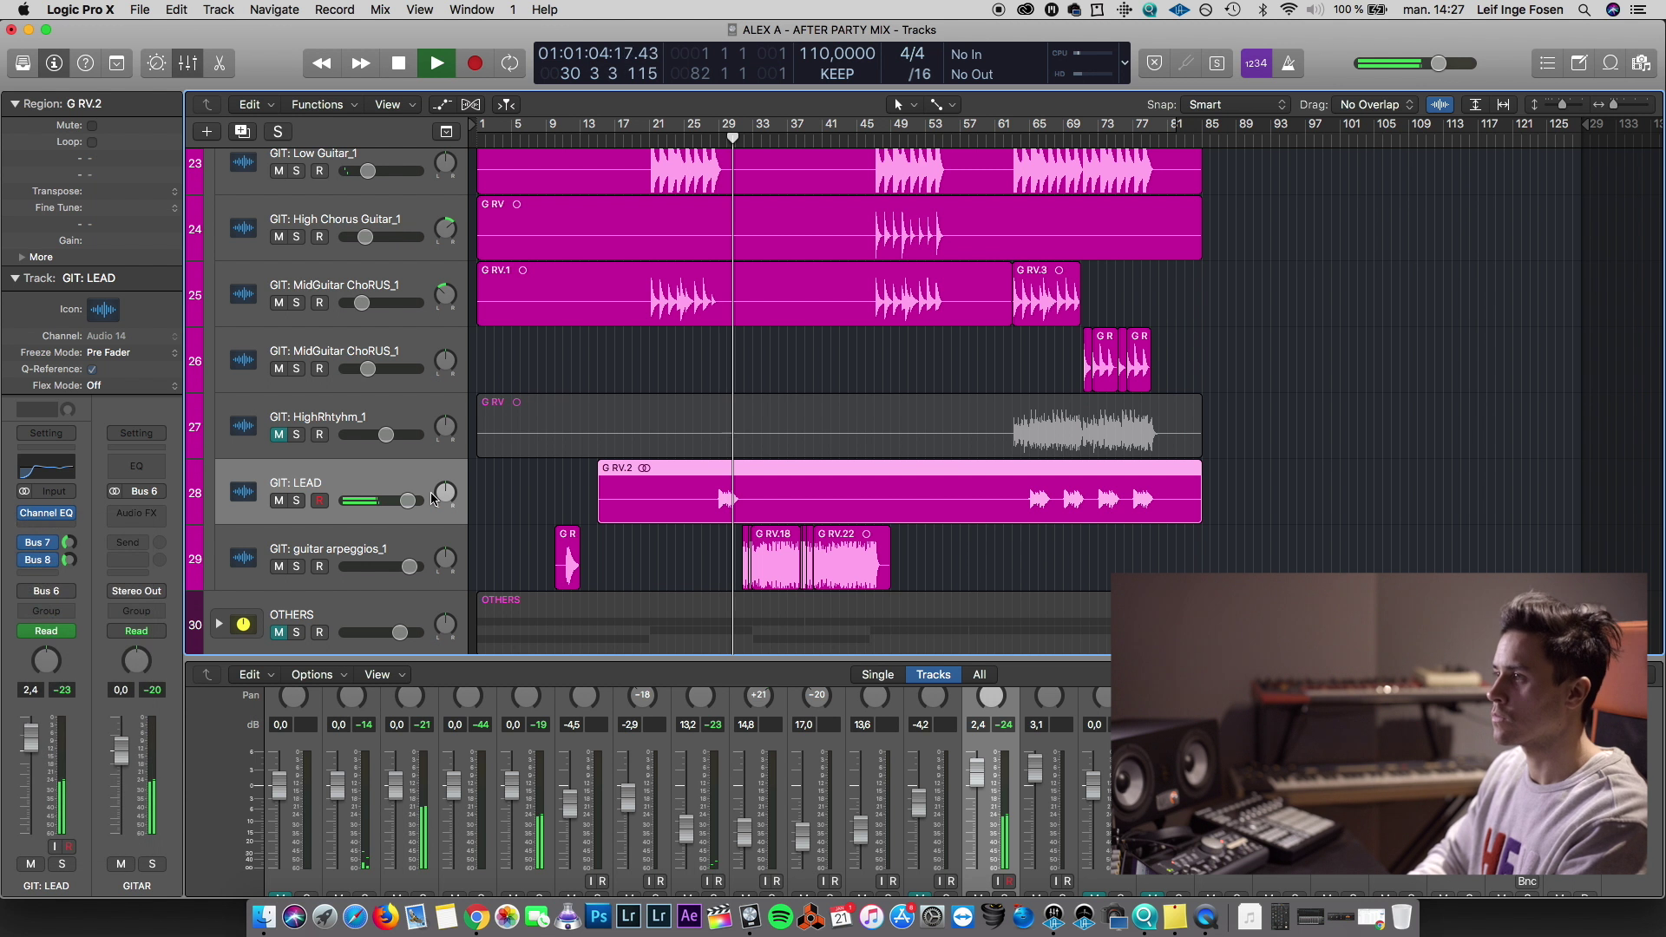
Solo the guitar arpeggios track, play it from about bar 31 and insert FF Pro-Q 2 on it
click(351, 547)
click(299, 566)
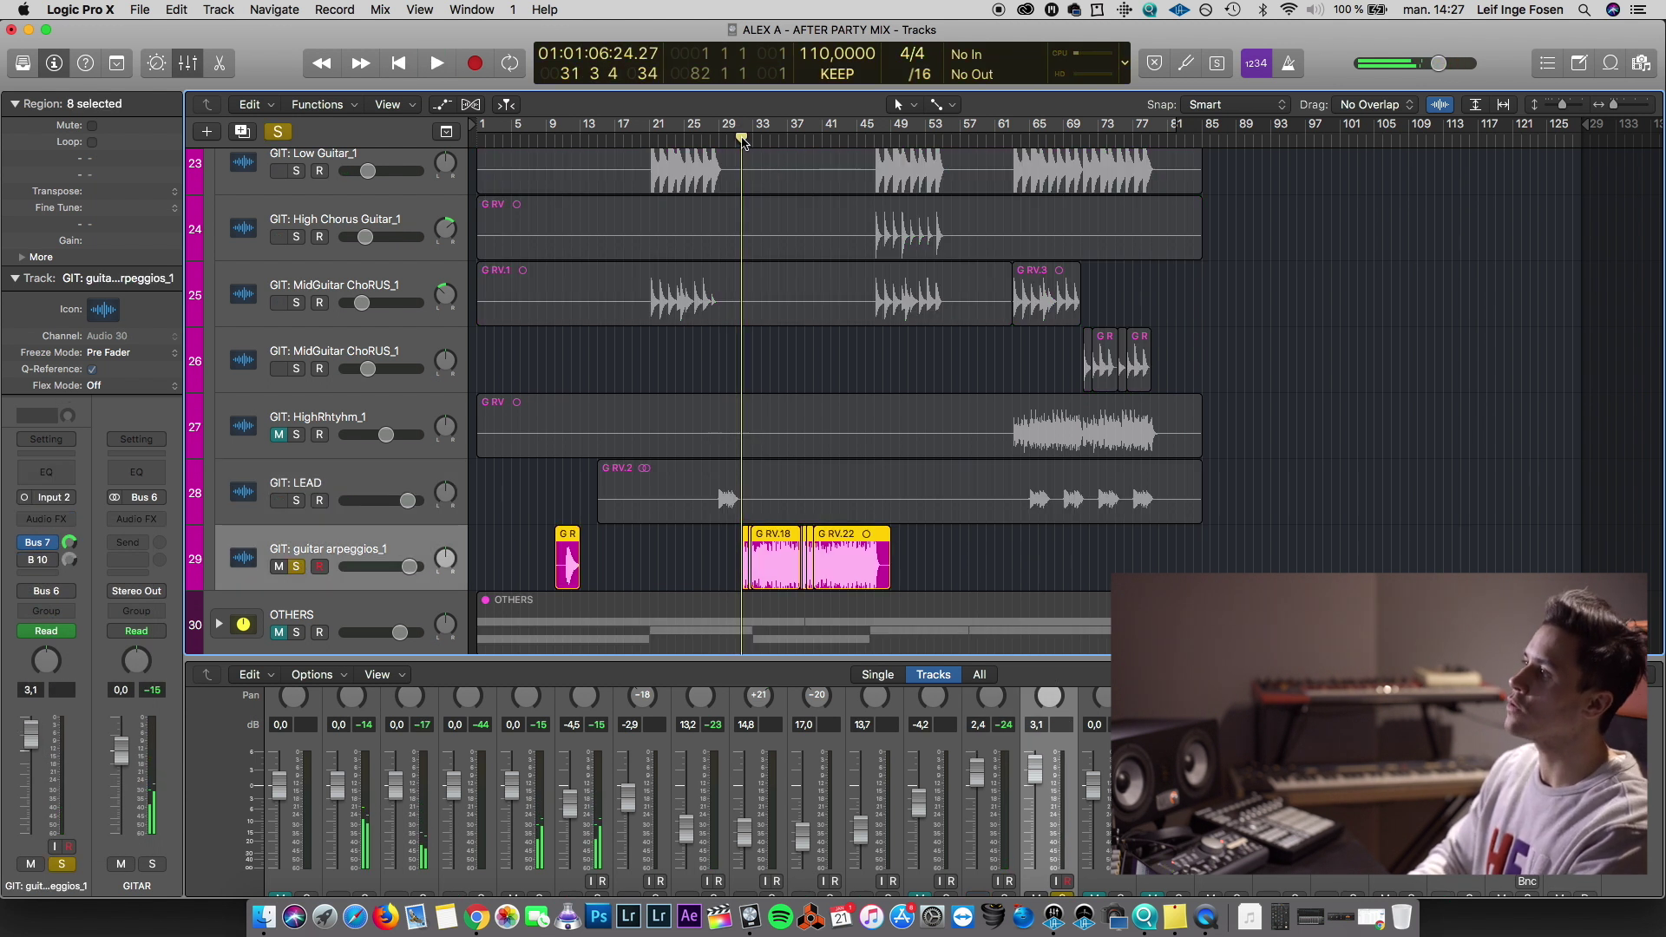
click(63, 527)
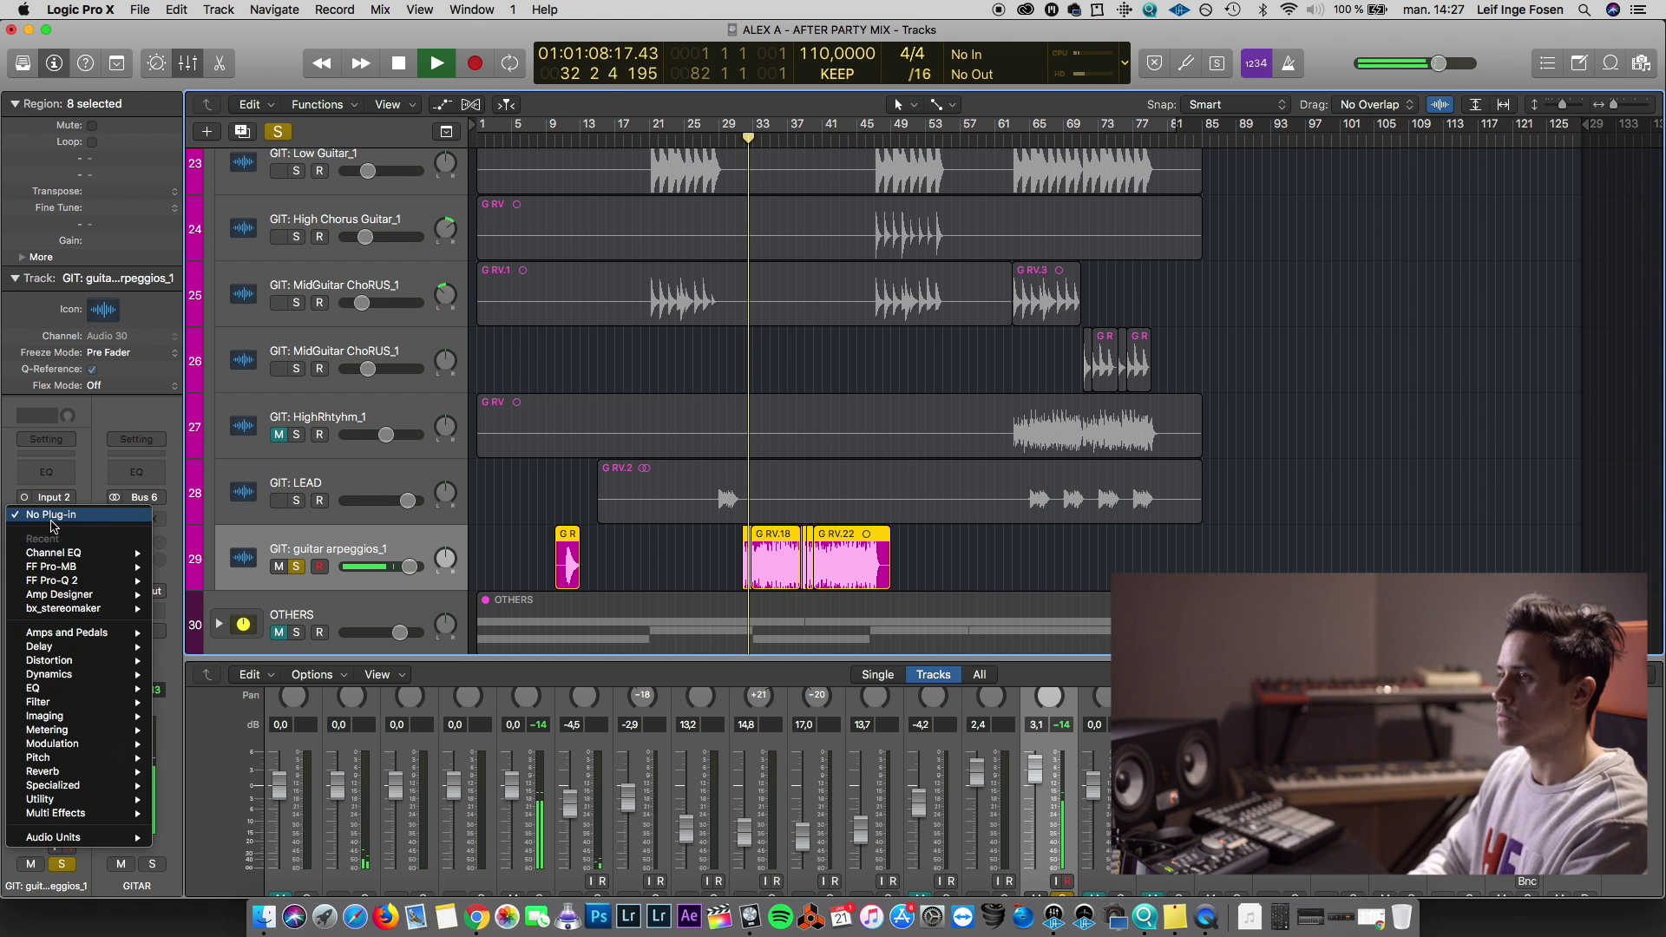
click(165, 581)
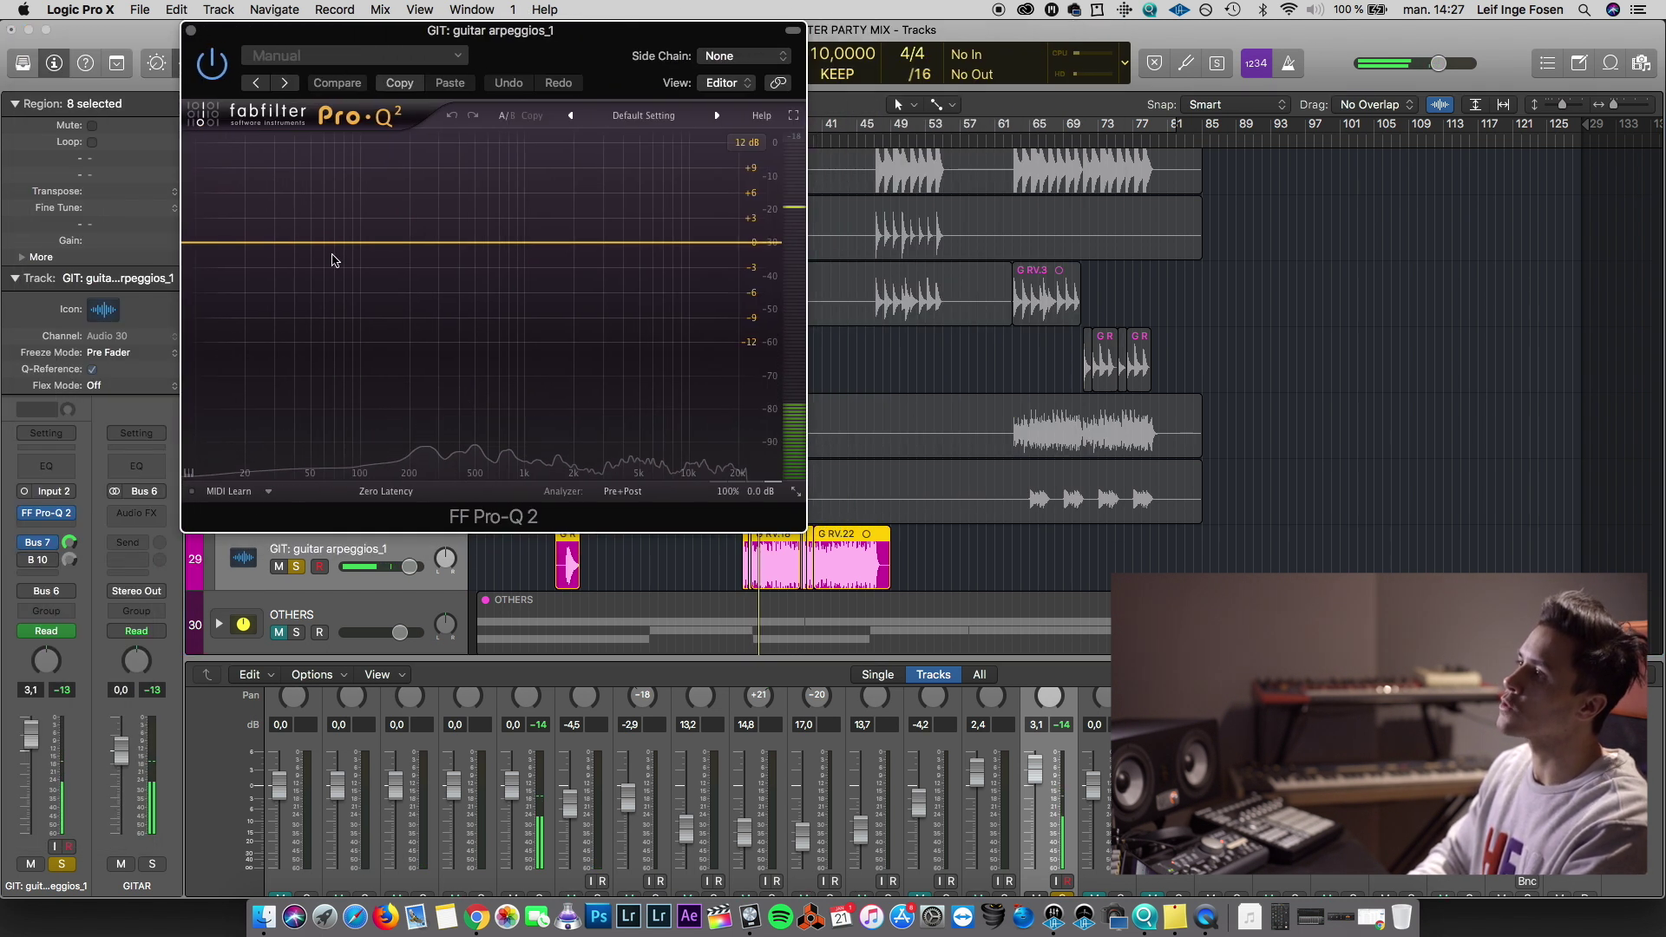
Add a 48 dB/oct low cut at about 104 Hz to the arpeggios EQ and move the plug-in window off the tracks
drag(292, 243, 365, 249)
click(252, 410)
click(243, 464)
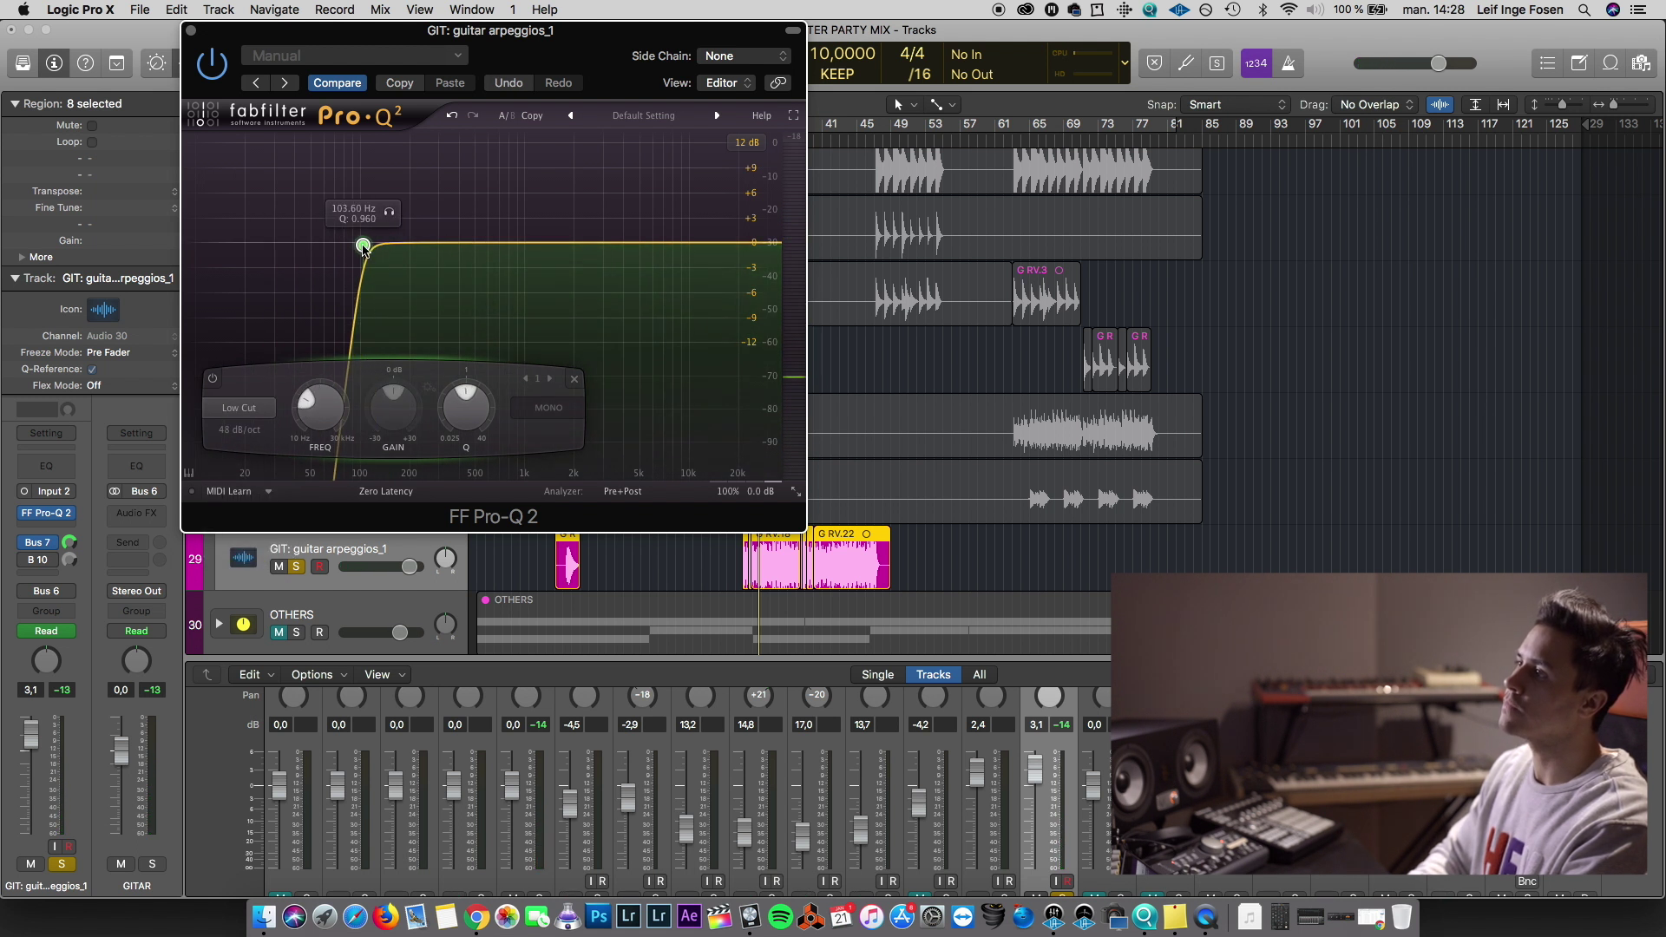
drag(489, 33, 1236, 79)
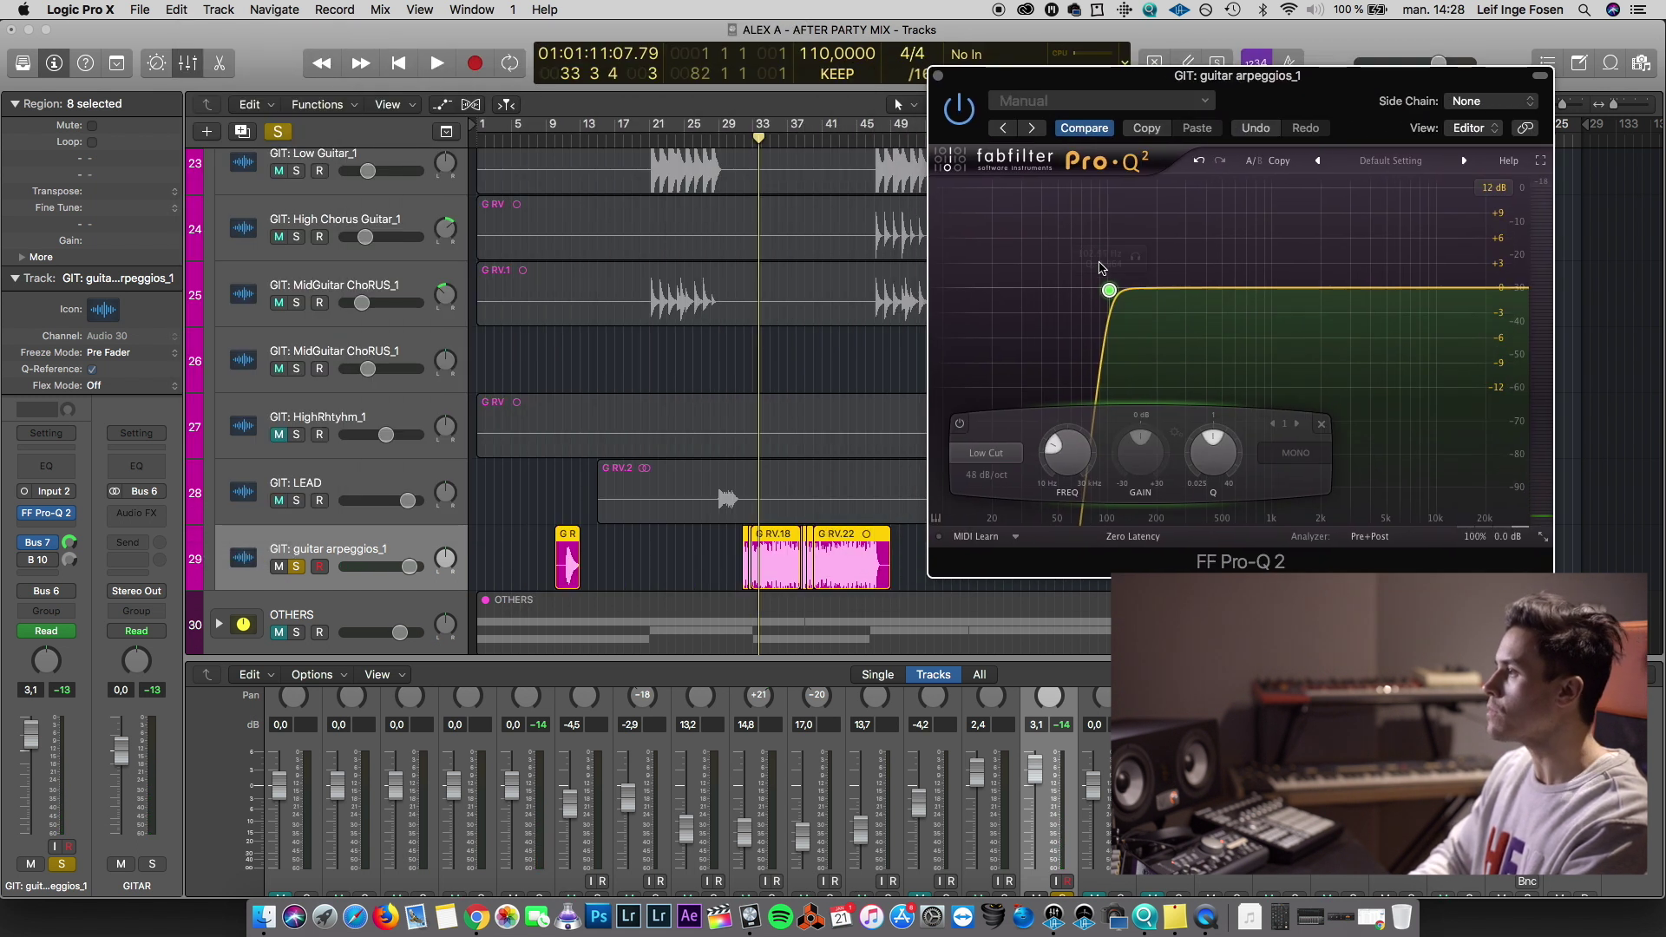
During playback, raise the arpeggios low cut and add bell dips in the low mids and at about 754 Hz, -3.75 dB, Q 2.46
key(space)
drag(1110, 290, 1143, 294)
mouse_move(1249, 287)
mouse_down()
mouse_move(1264, 253)
mouse_move(1242, 229)
mouse_move(1236, 319)
mouse_move(1251, 318)
mouse_up()
scroll(1251, 319, up, 3)
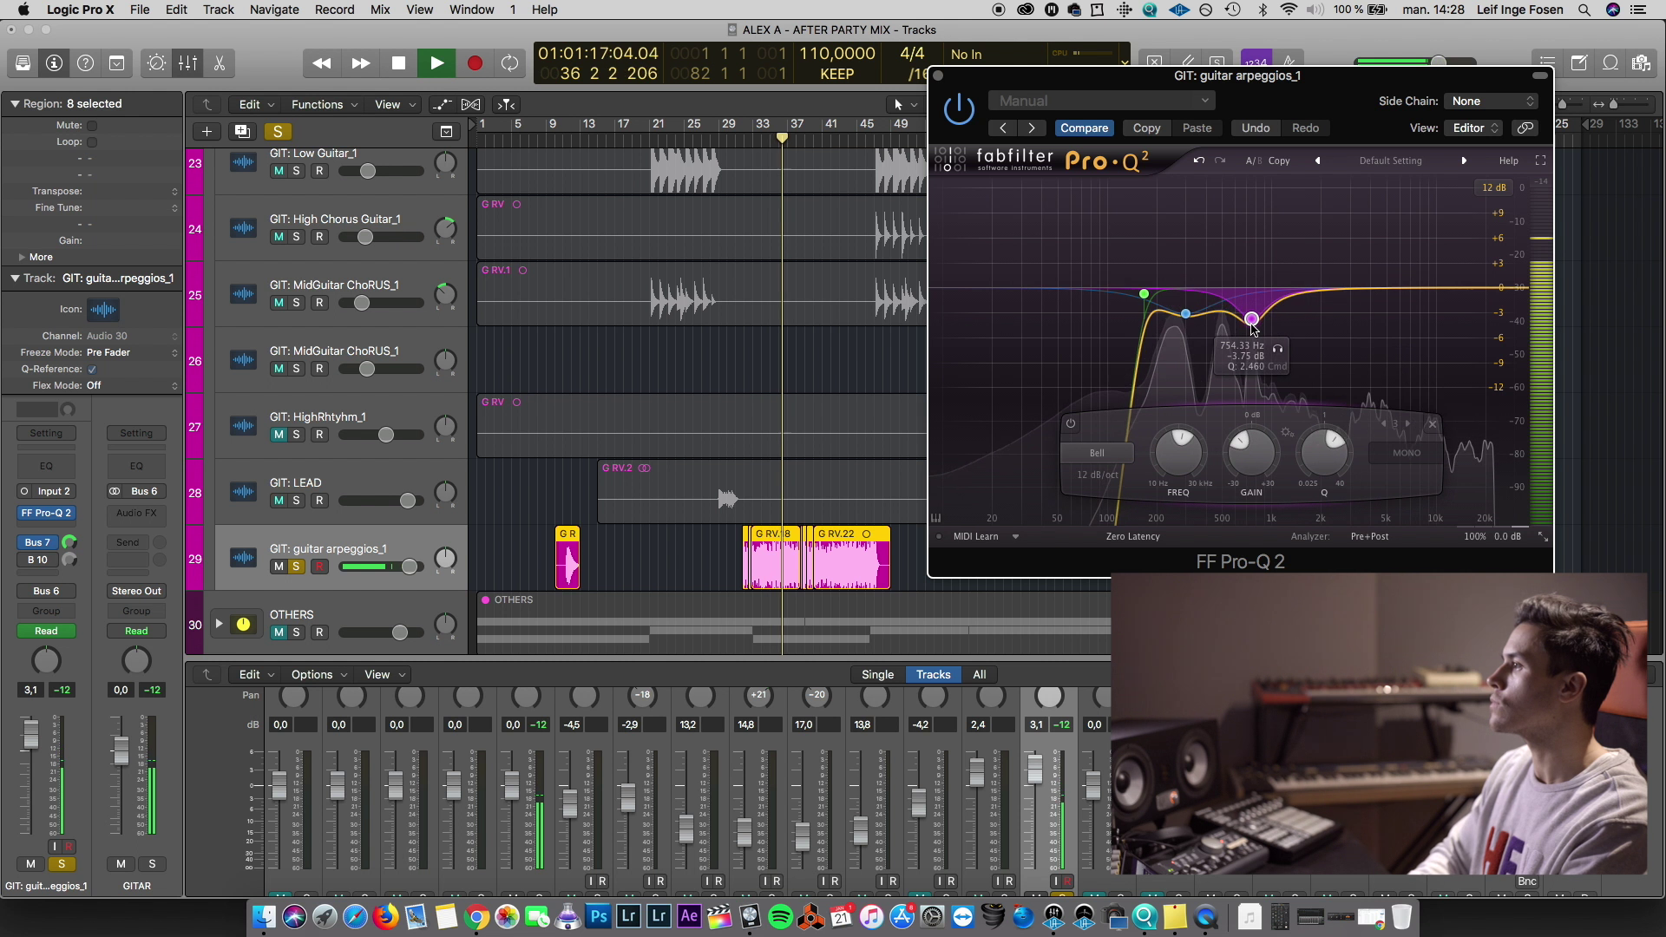
Add a narrow dip of -7.75 dB at about 4.5 kHz, deepen the low-mid dip slightly and close the arpeggios EQ
drag(1371, 289, 1379, 351)
scroll(1374, 234, up, 5)
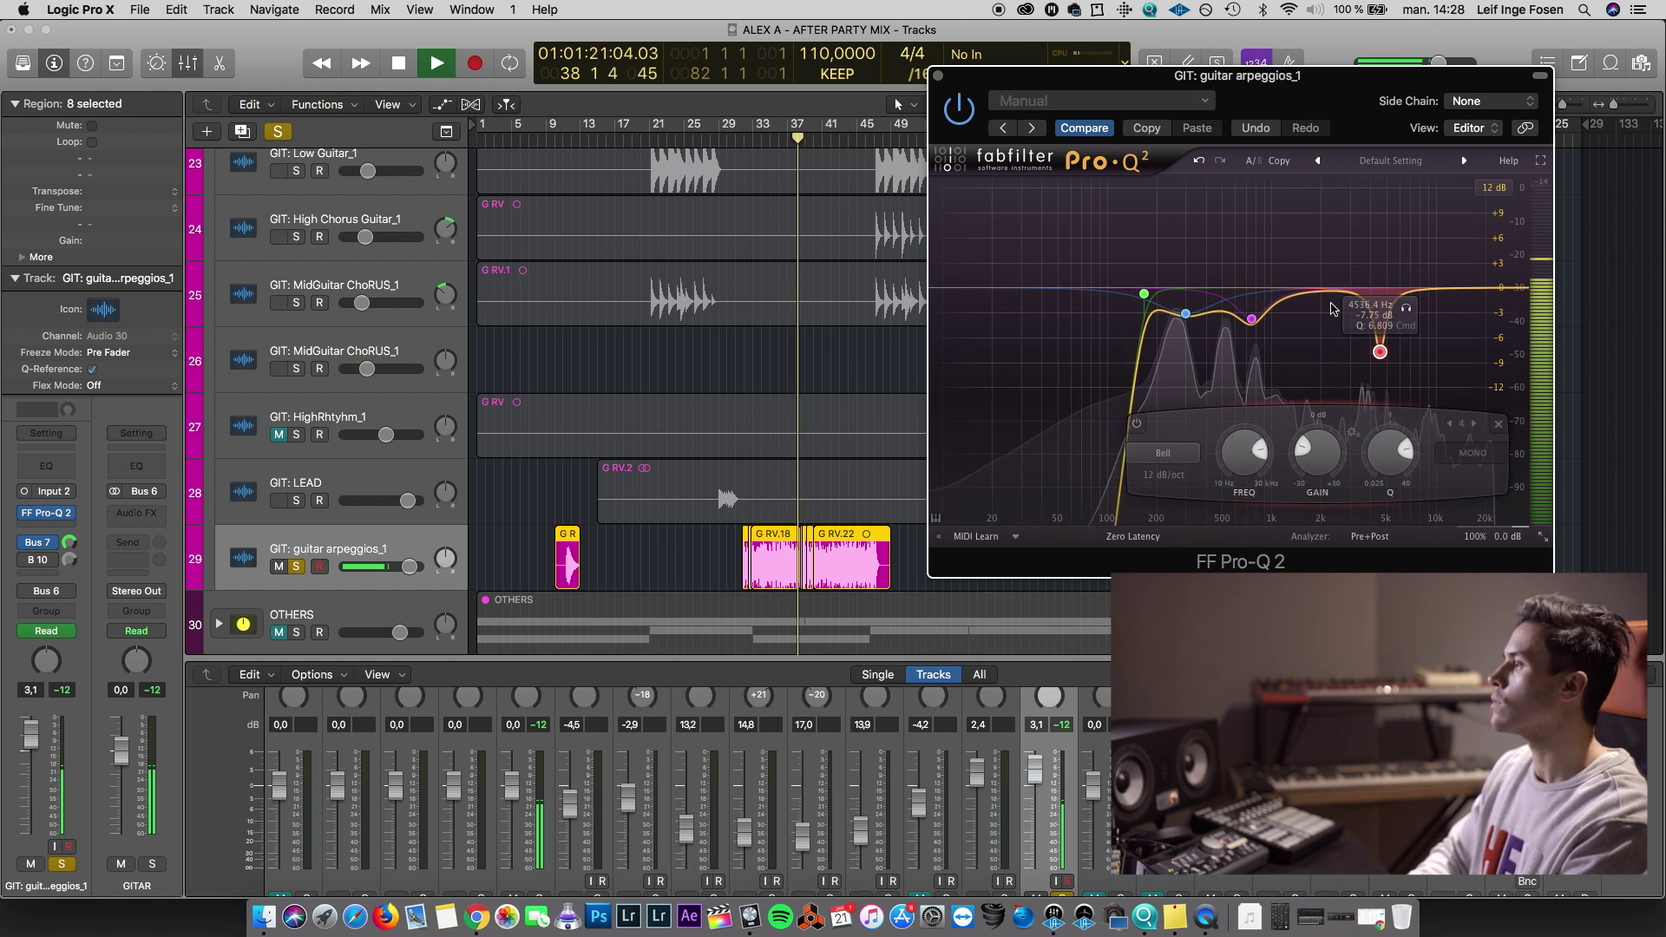
drag(1185, 313, 1187, 325)
key(space)
key(super+w)
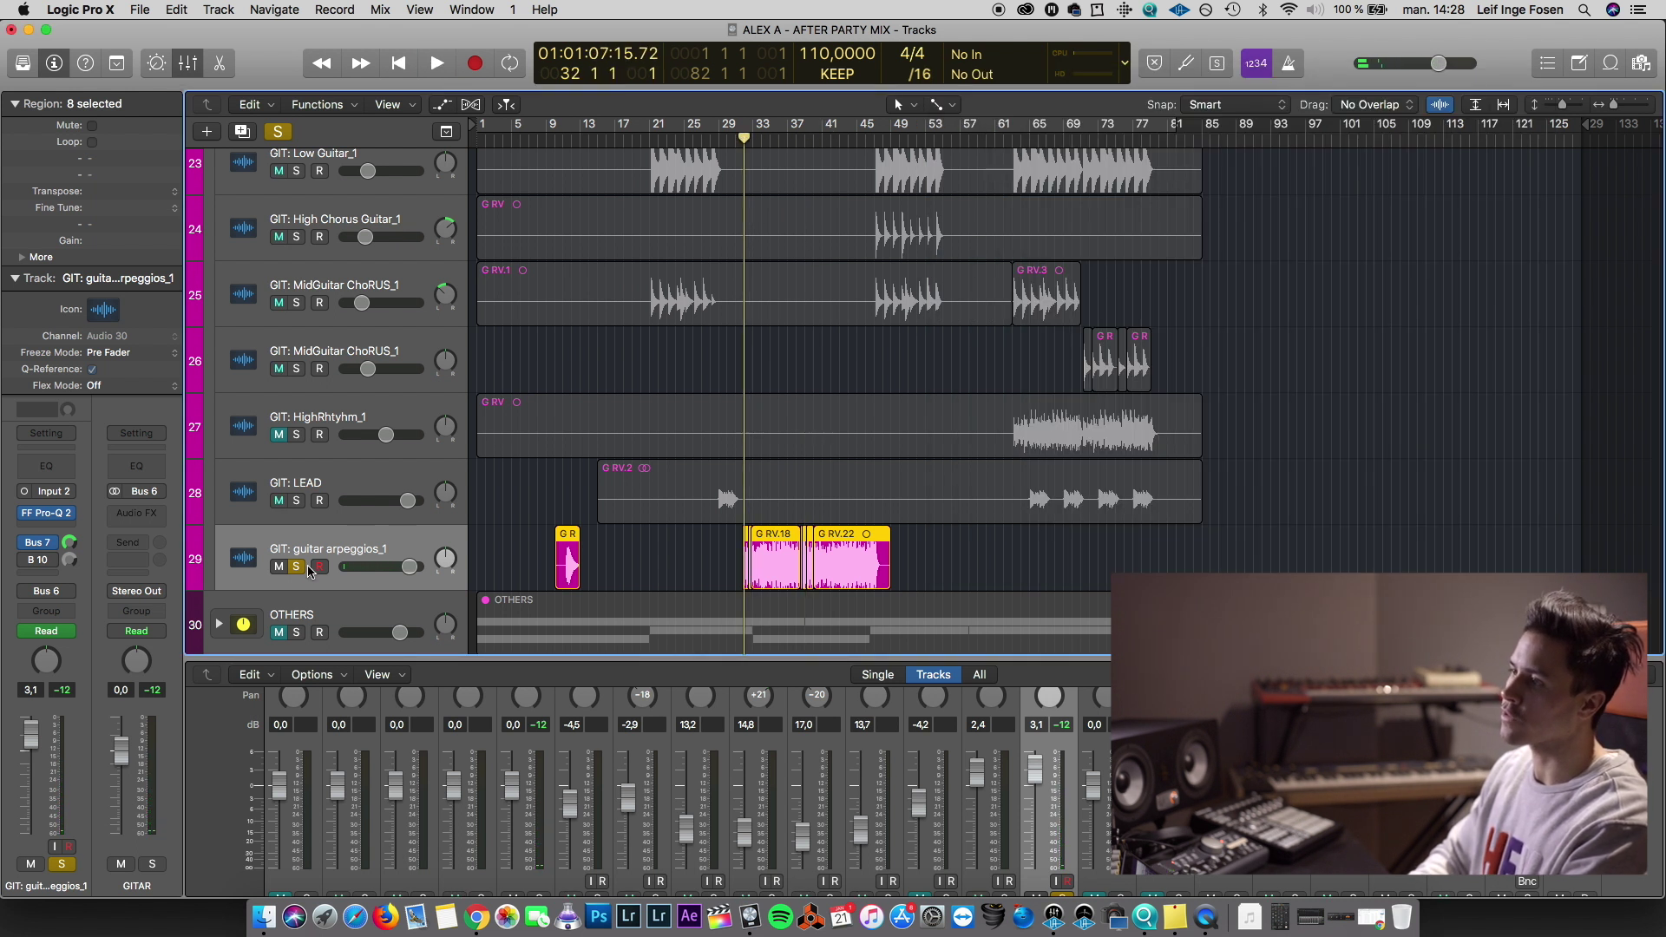
Unsolo the guitar arpeggios track and check it in the mix, trying its volume at 2.1 dB before returning to 3.1 dB
click(297, 567)
drag(408, 570, 405, 571)
key(space)
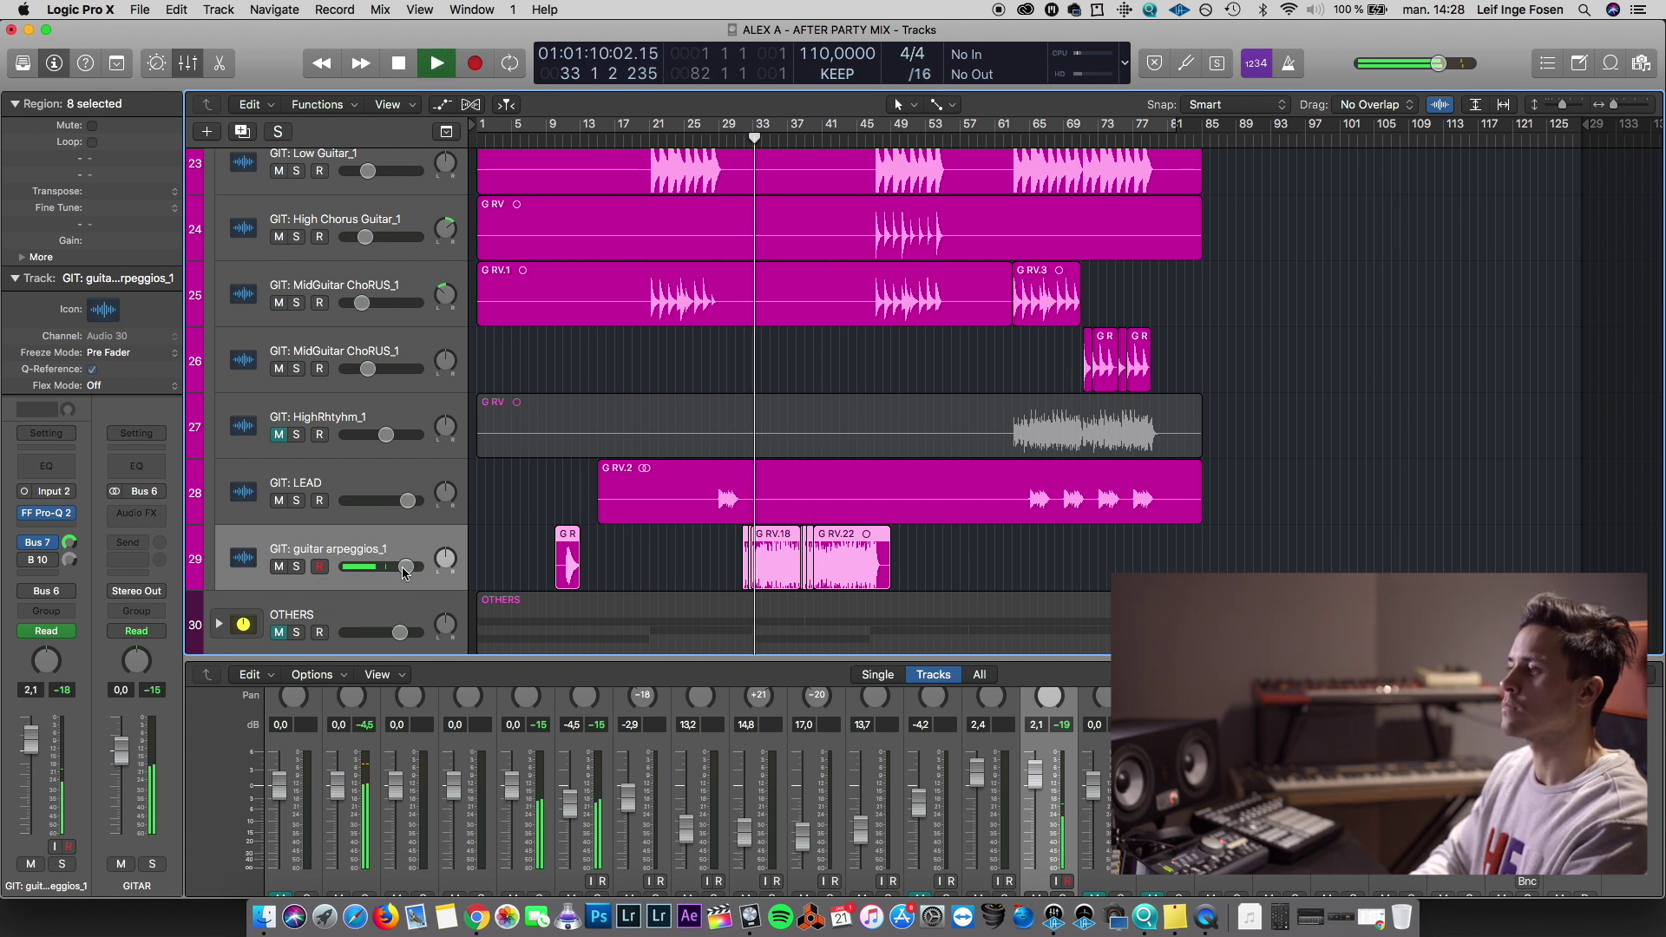
Expand the OTHERS track stack and select it
scroll(570, 546, down, 3)
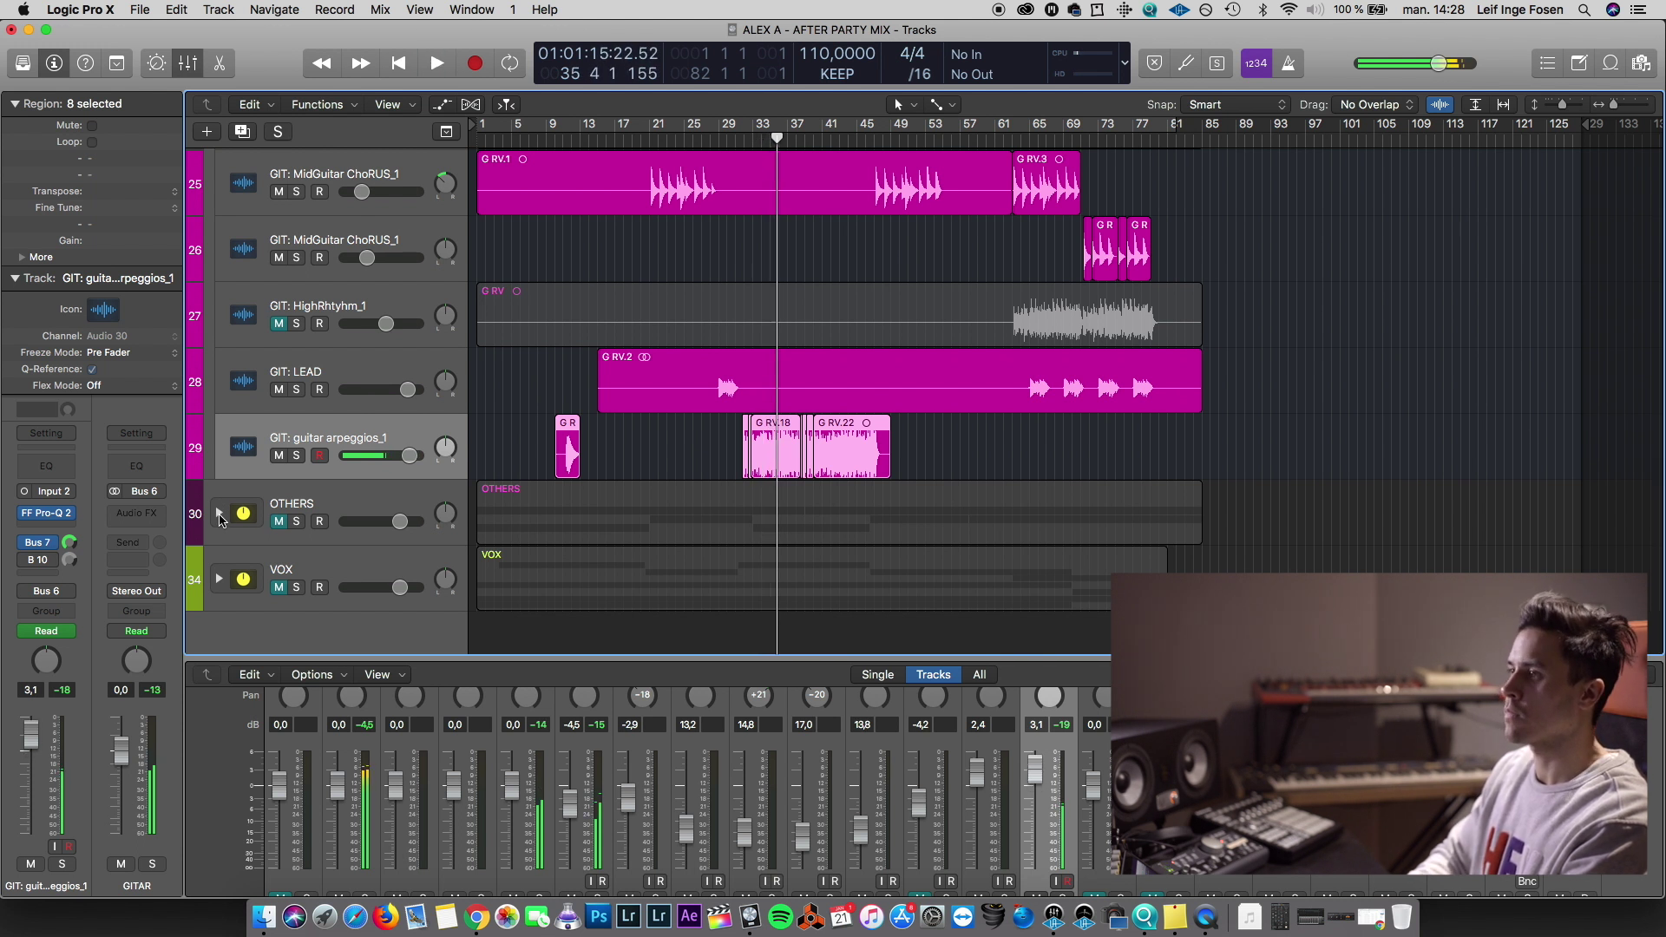
click(219, 519)
click(290, 512)
Compare the ROUGH MIX with the current mix from about bar 35 by soloing and unsoloing it during playback
scroll(345, 454, up, 6)
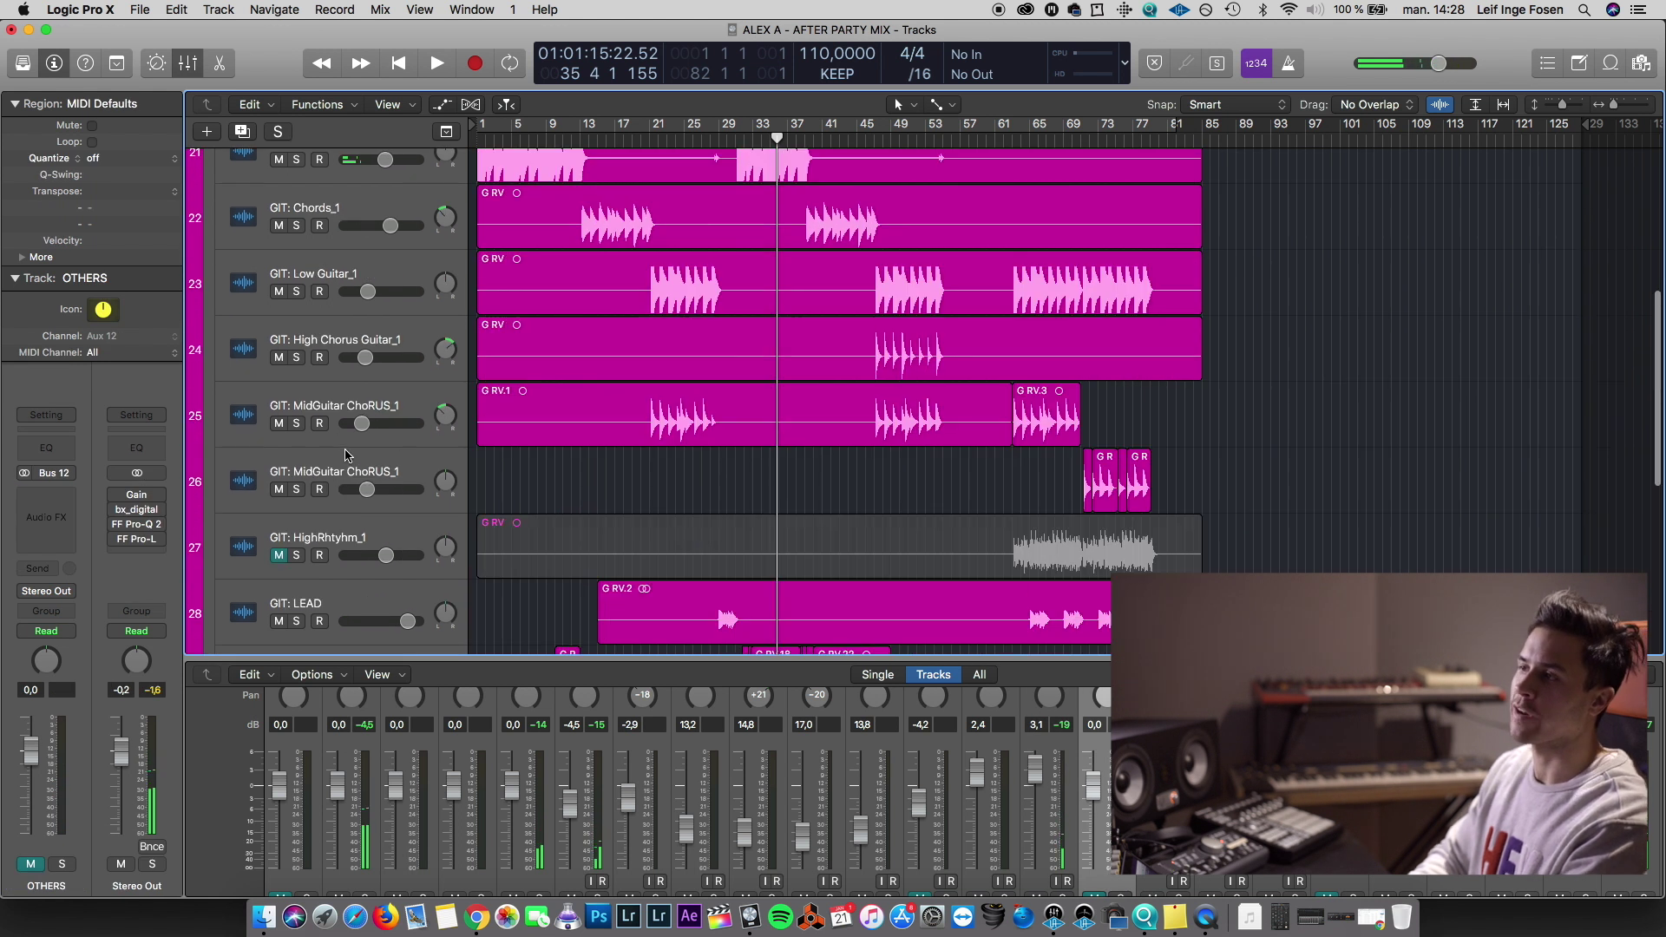
scroll(345, 455, up, 8)
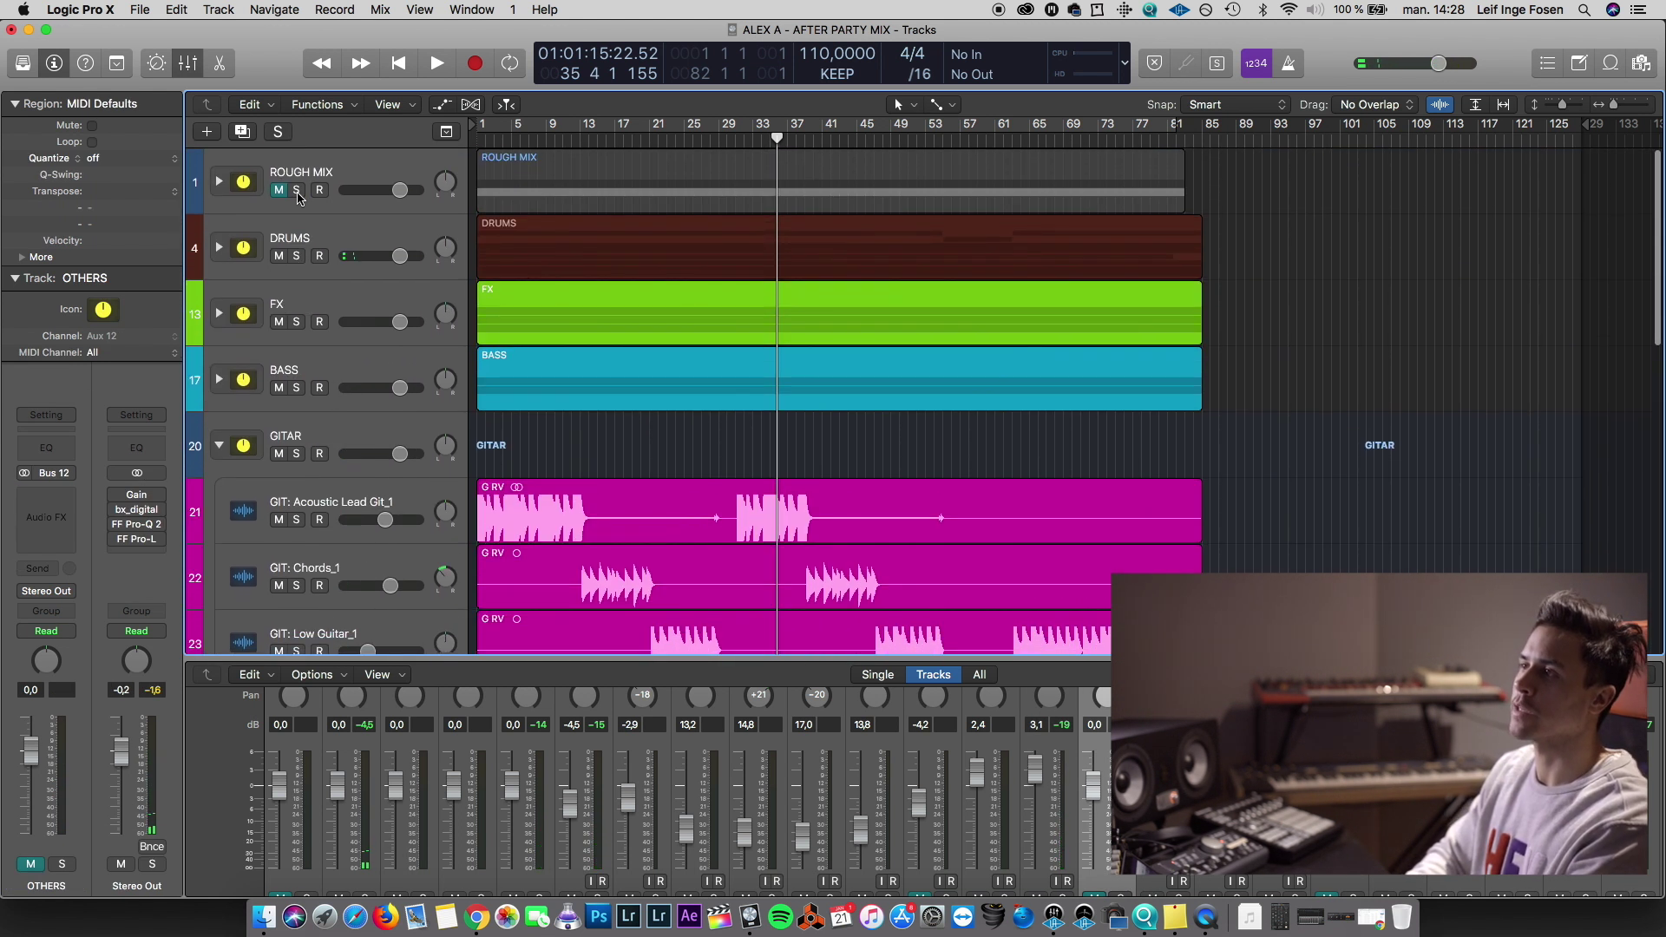
click(296, 190)
key(space)
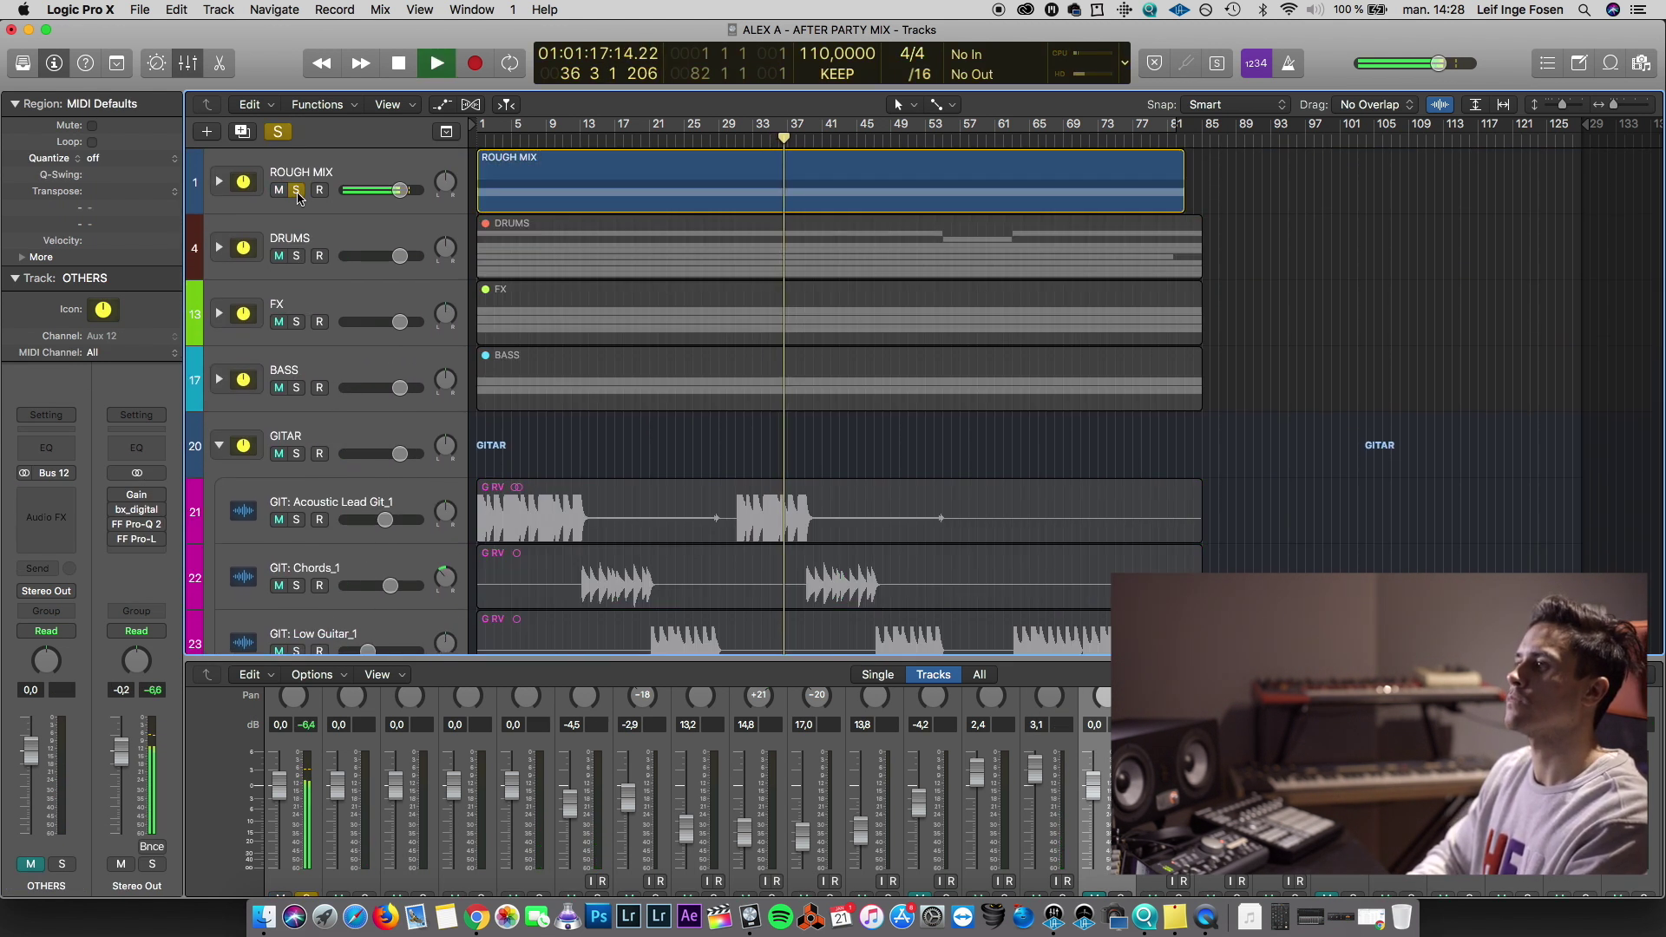
click(296, 190)
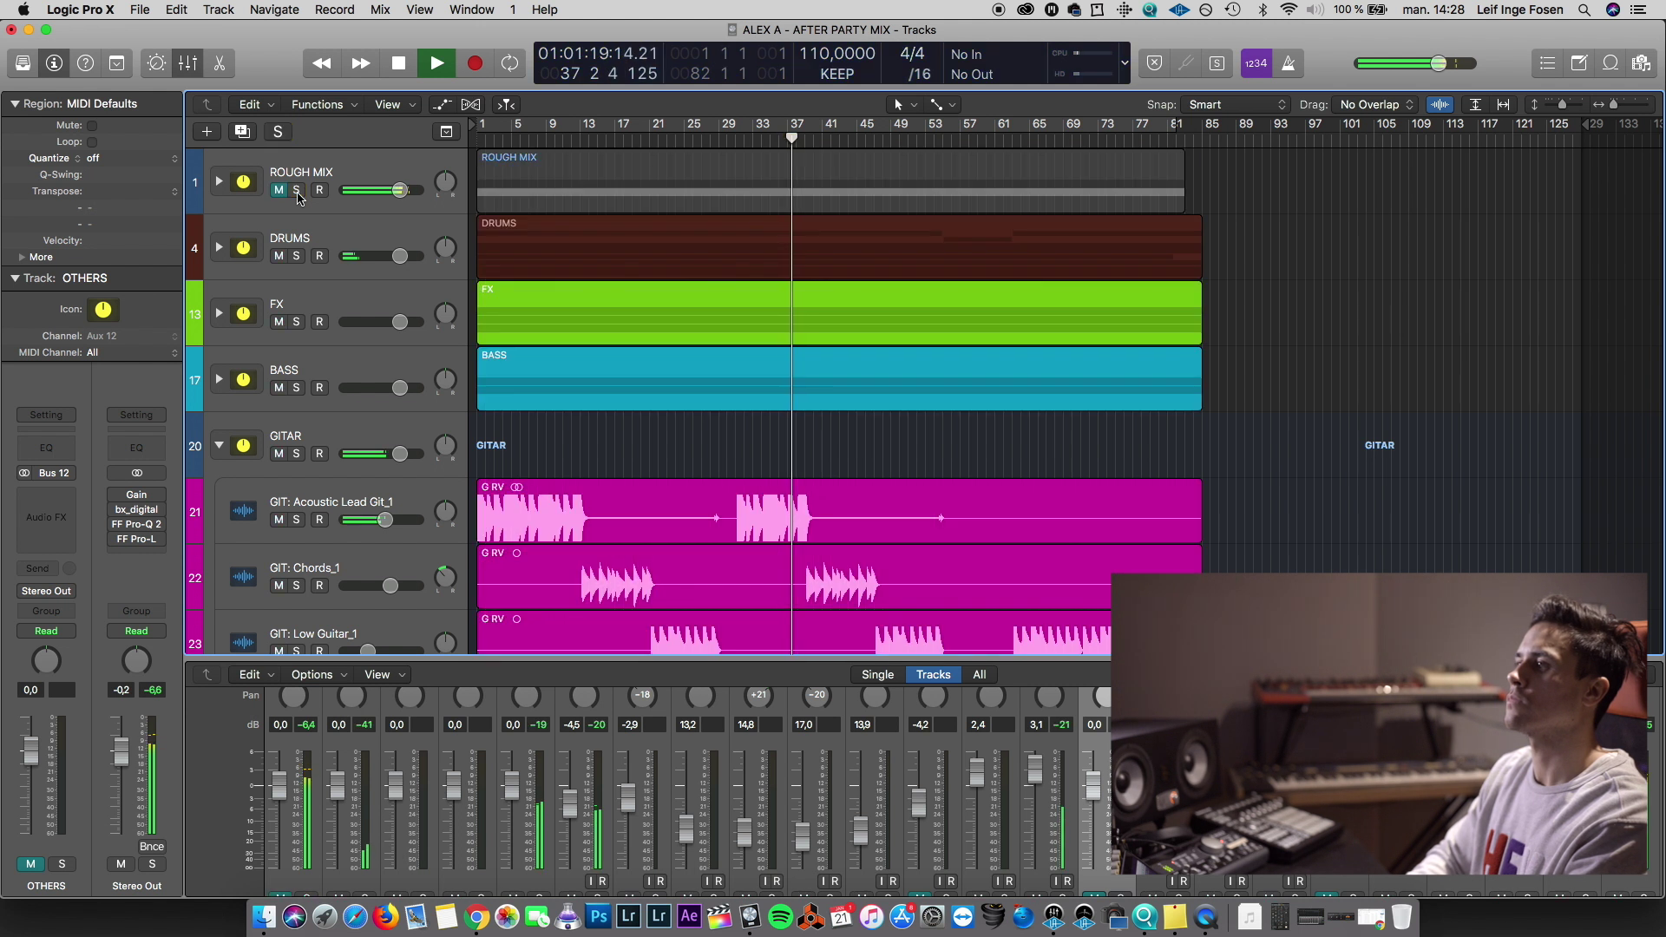
key(space)
Place the playhead near bar 30 and alternate twice between the soloed ROUGH MIX and the current mix during playback
click(726, 142)
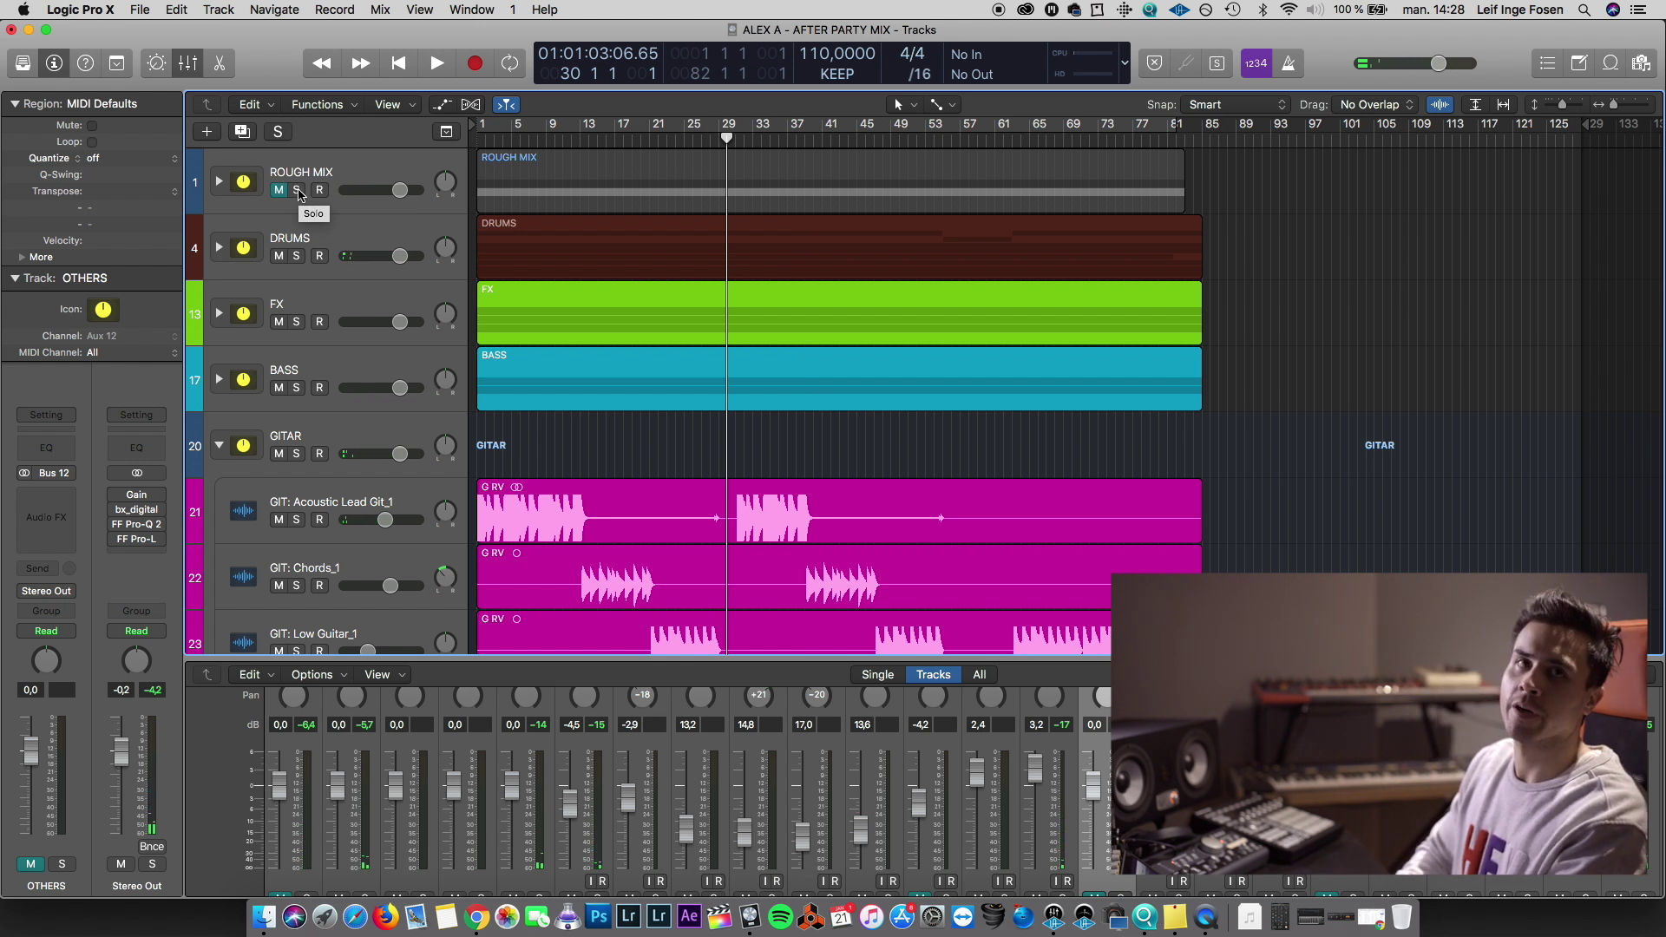
click(296, 190)
key(space)
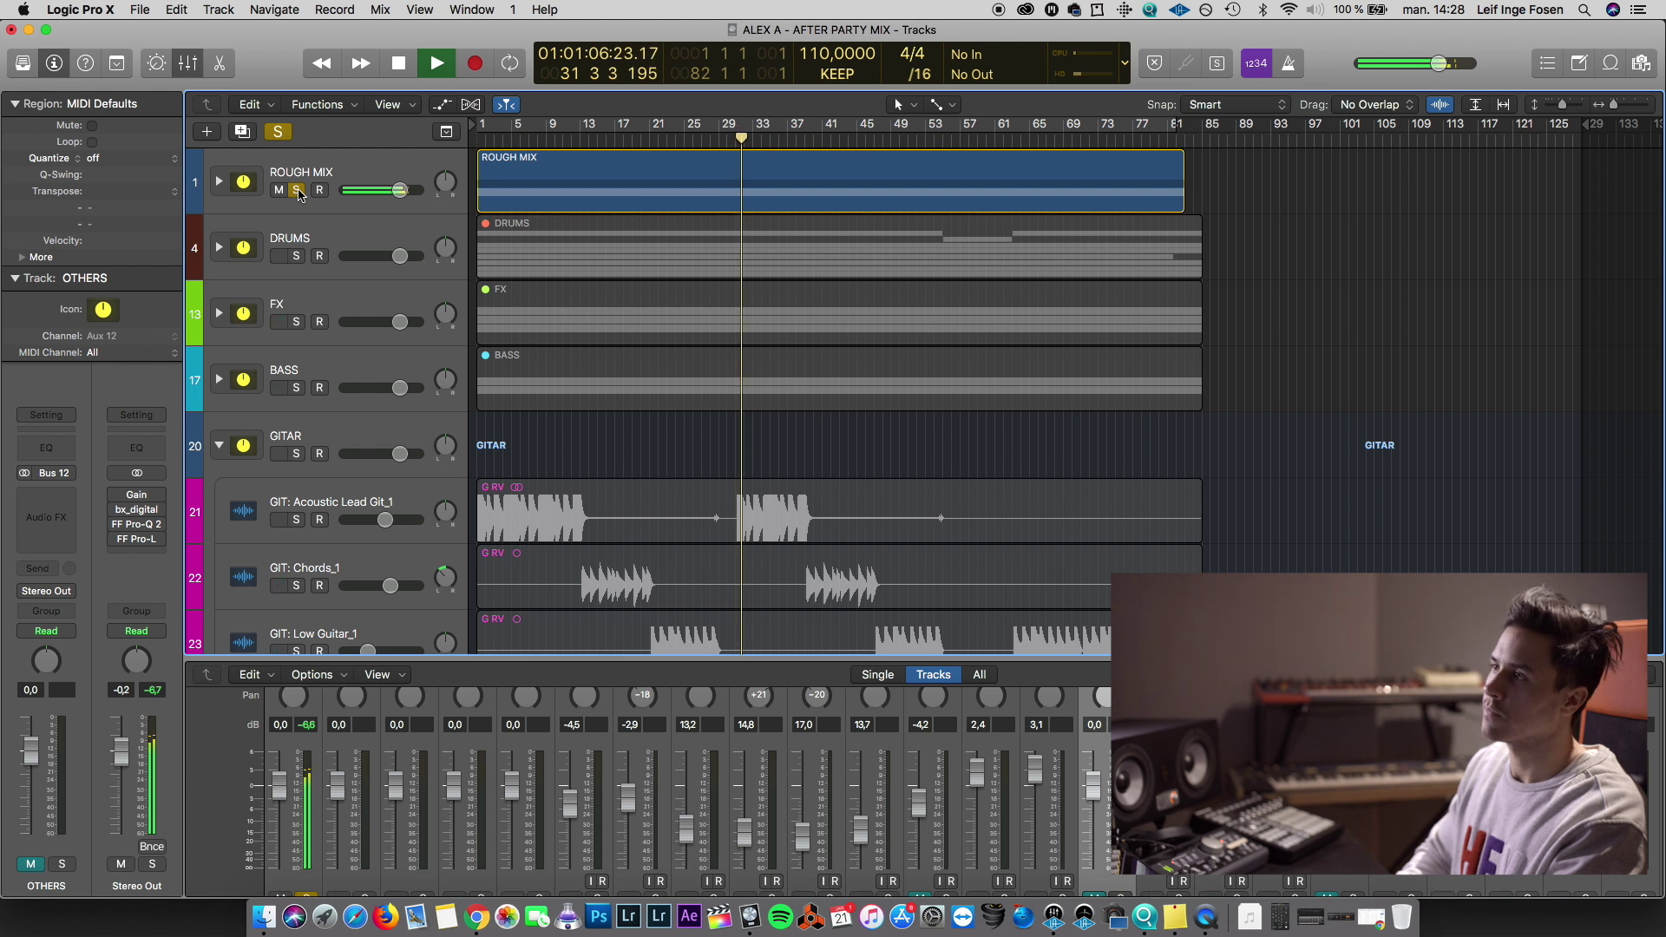
click(296, 190)
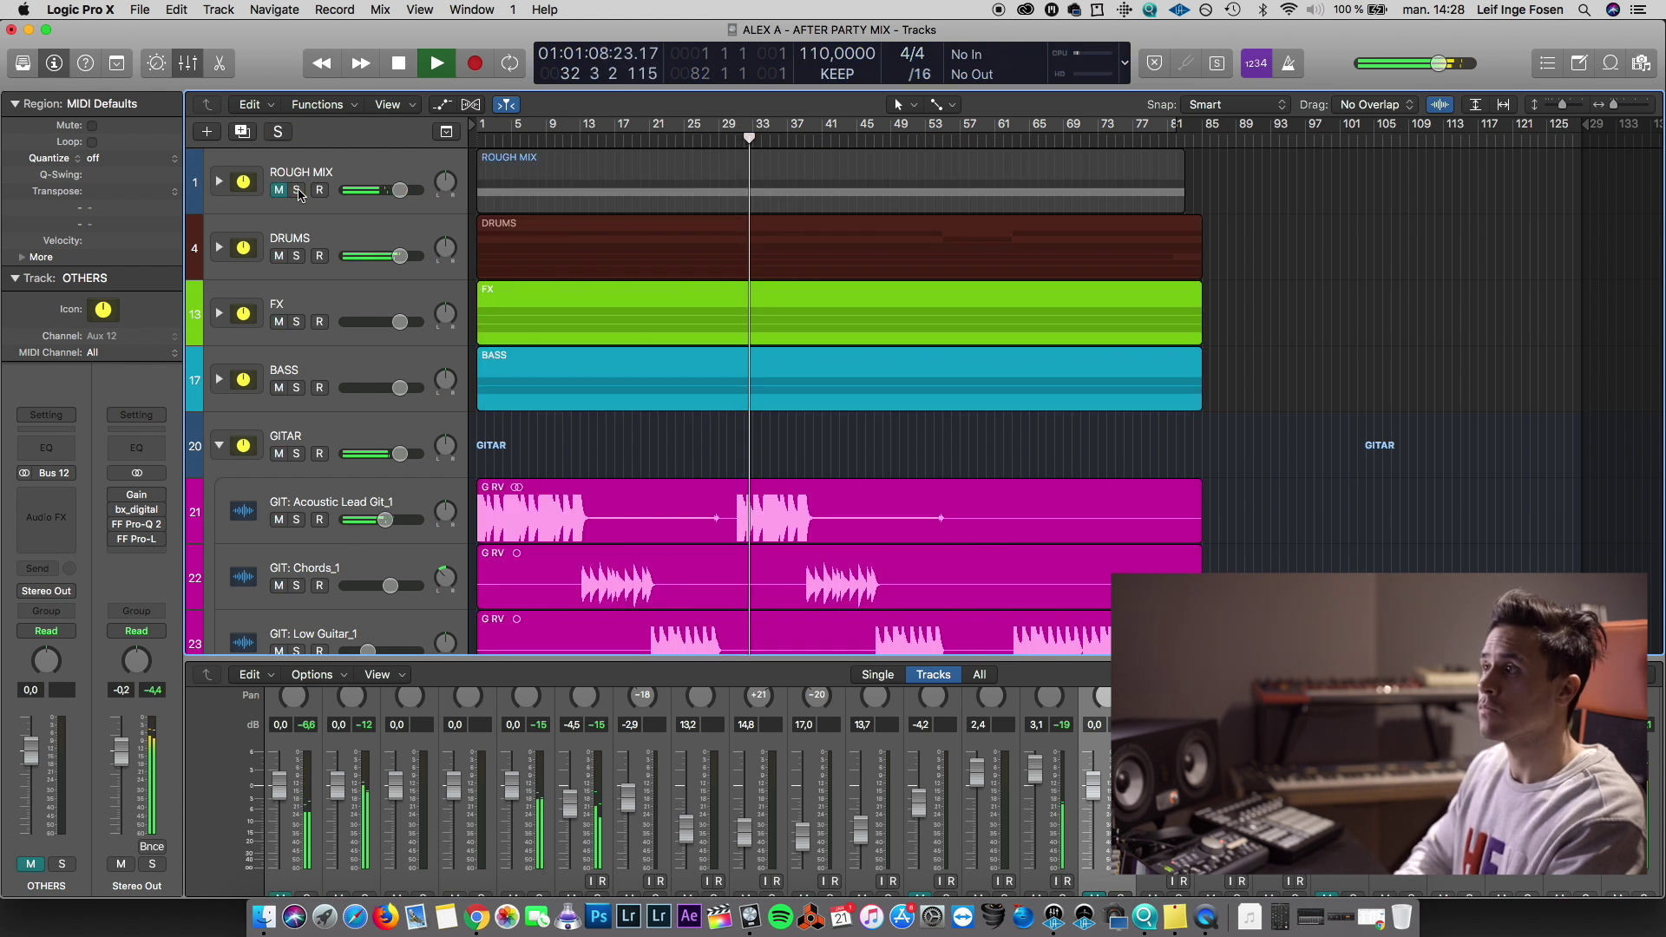
click(296, 190)
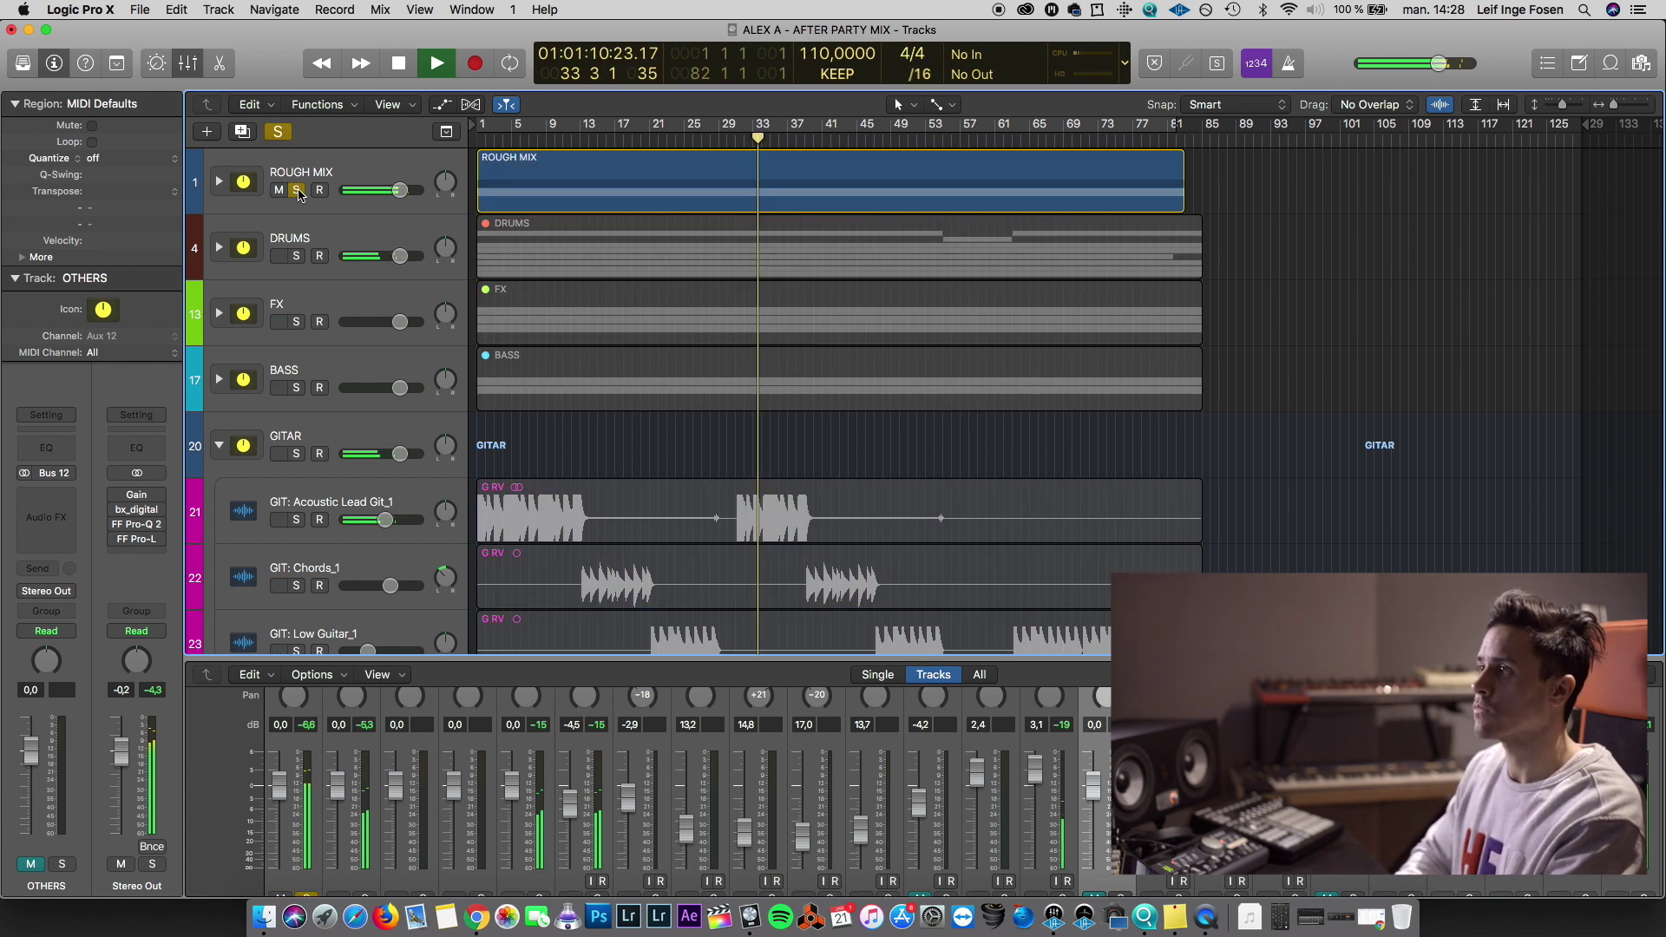
click(296, 190)
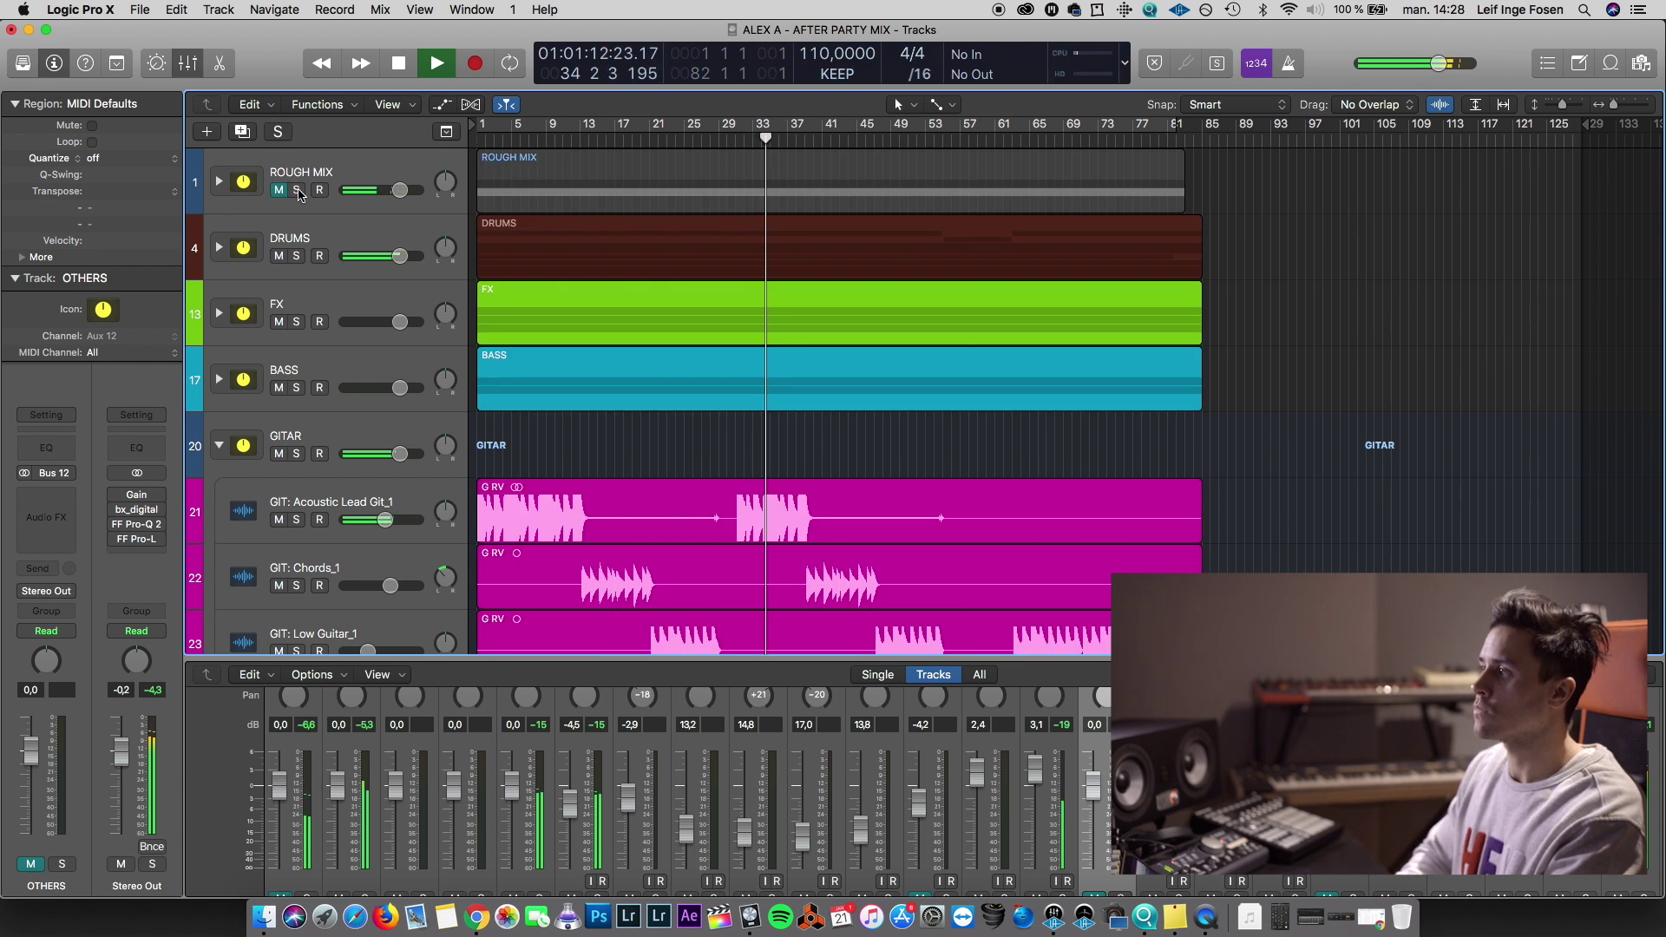
key(space)
Collapse the GITAR stack, unmute the OTHERS stack and select its CHORDS: Electric Piano_1 track
scroll(324, 413, down, 10)
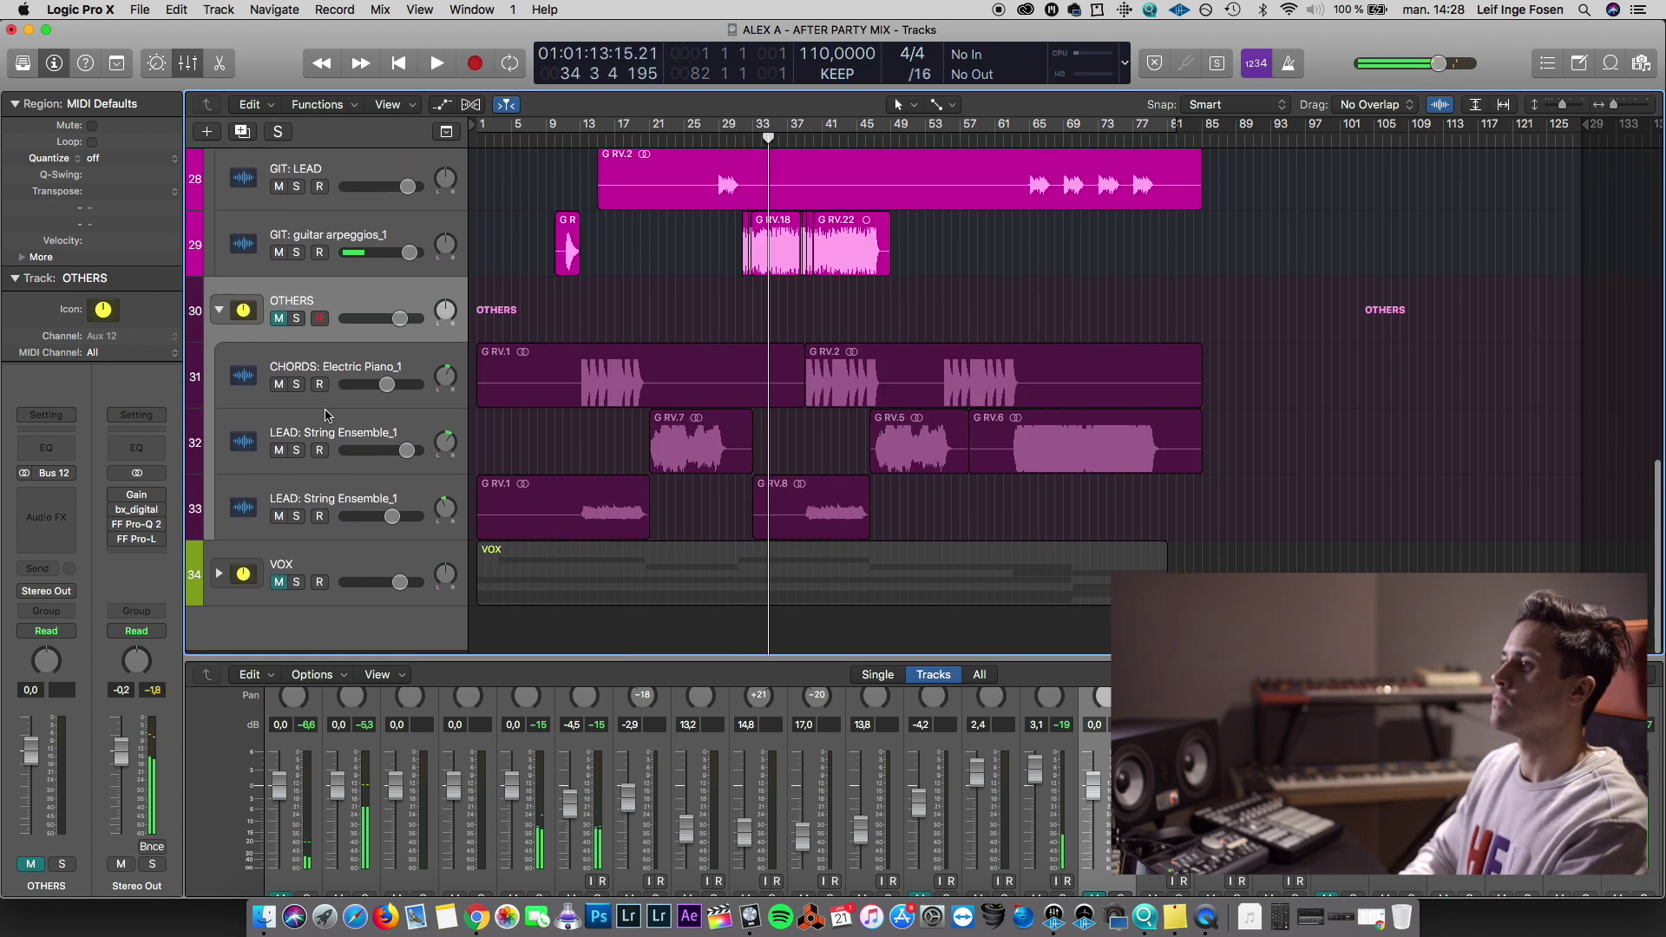
scroll(324, 413, up, 10)
scroll(324, 413, down, 1)
click(218, 451)
scroll(382, 440, down, 4)
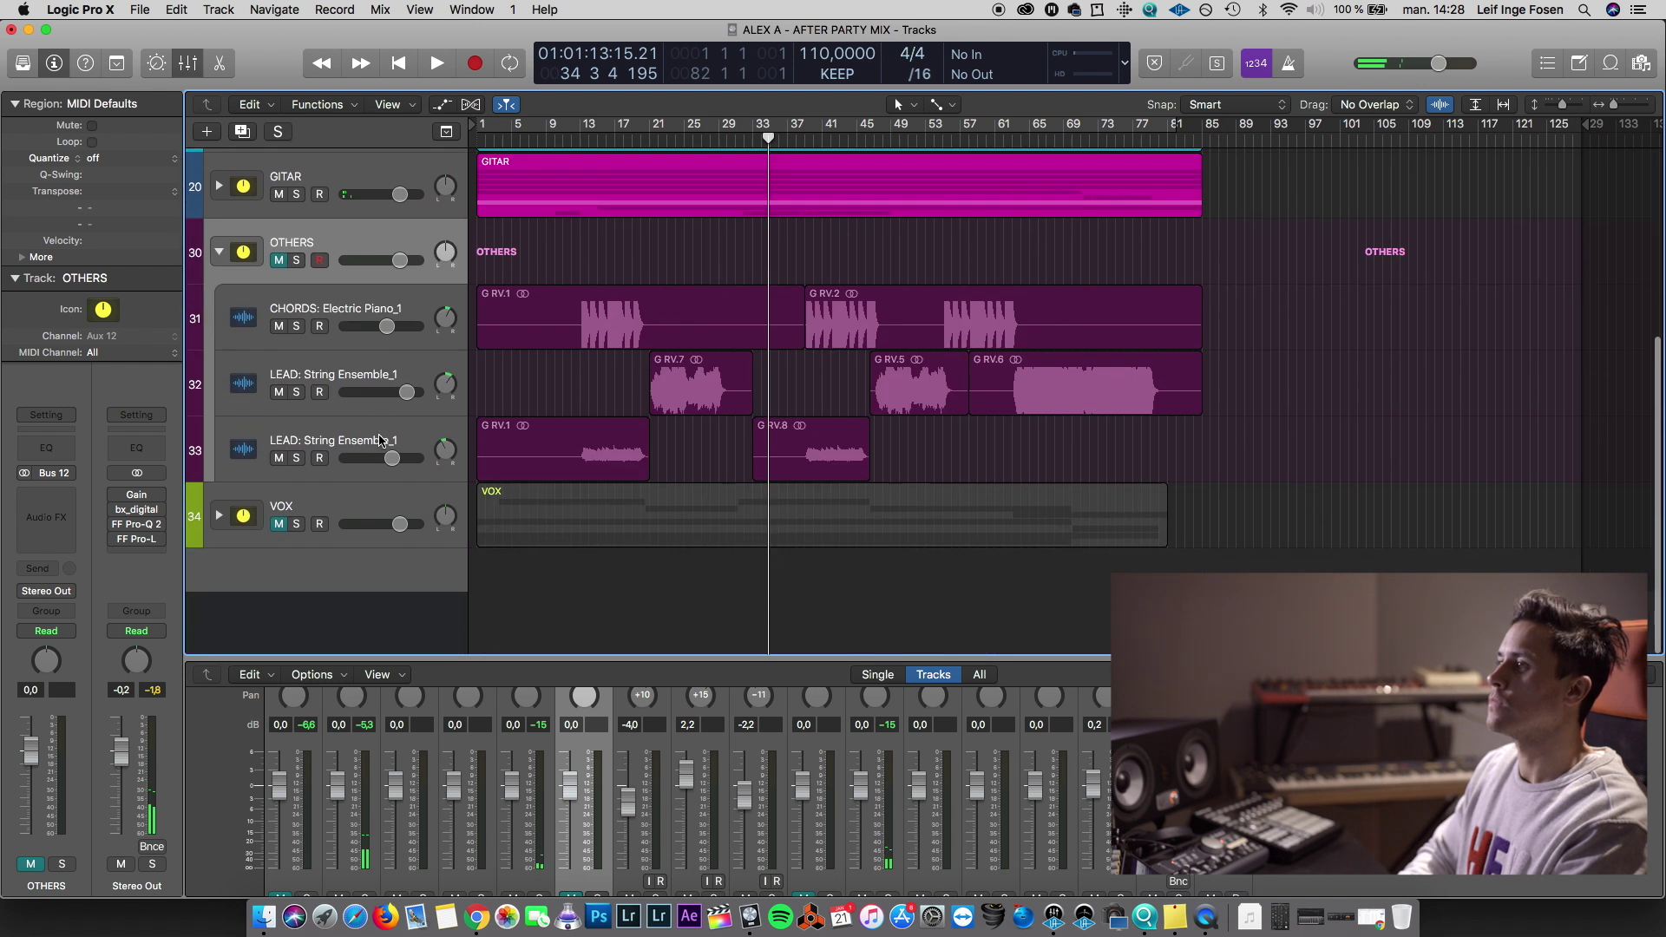
scroll(381, 439, up, 1)
click(369, 363)
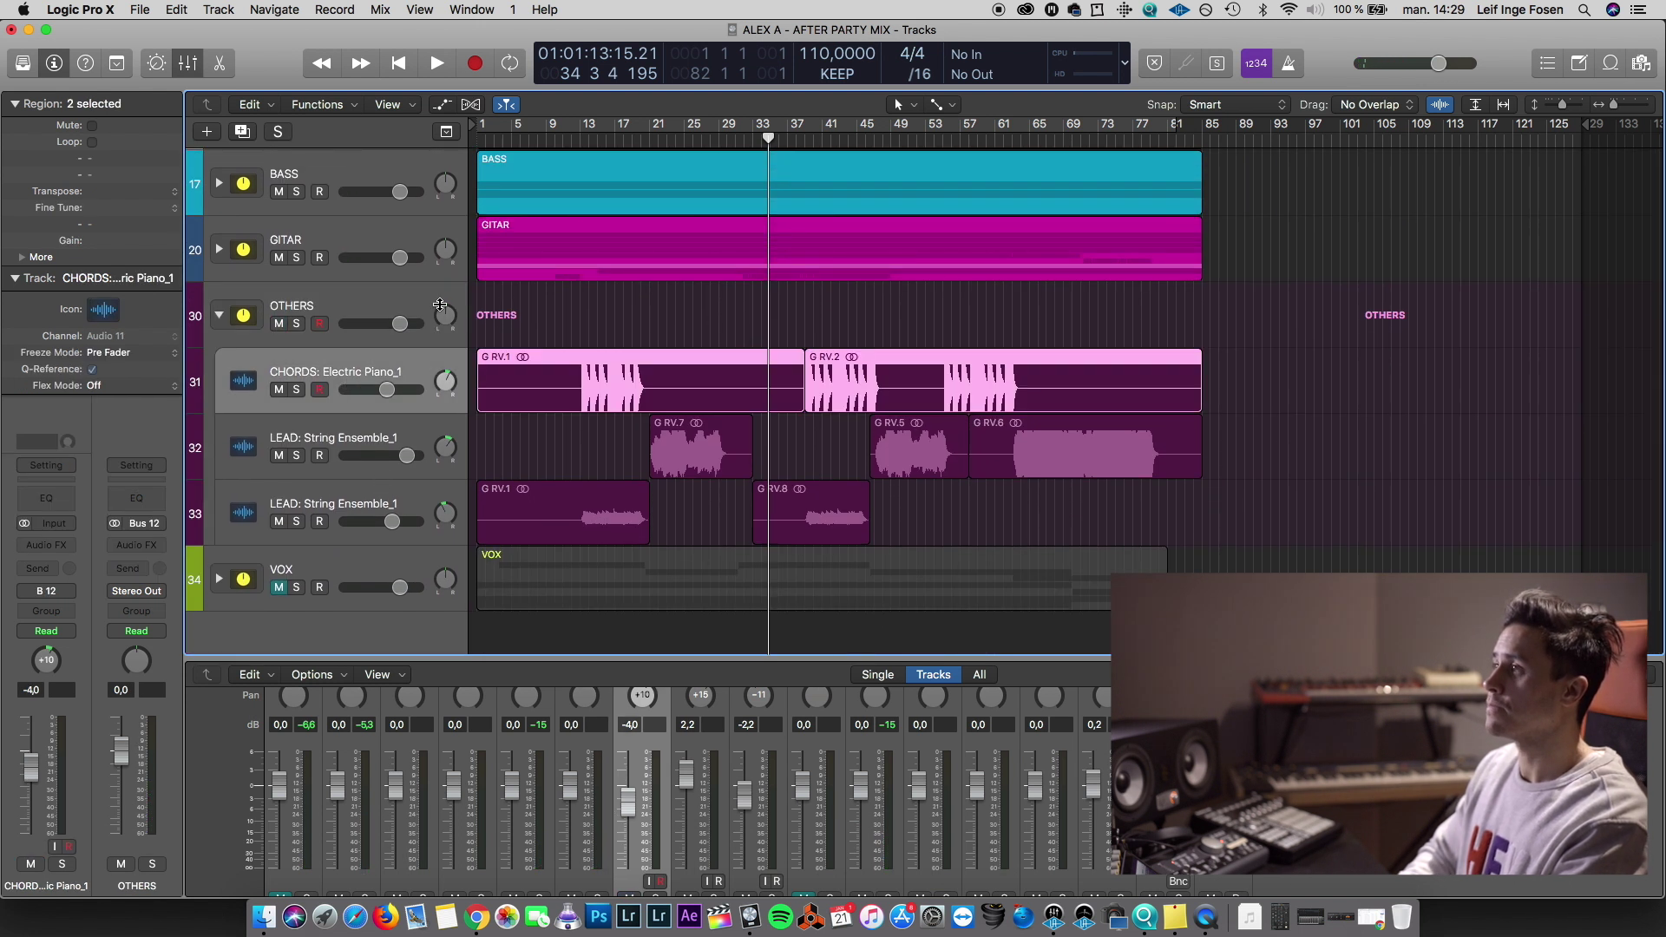
Audition the electric piano chords soloed and in the mix from about bar 13, and mute both String Ensemble tracks
key(space)
click(297, 390)
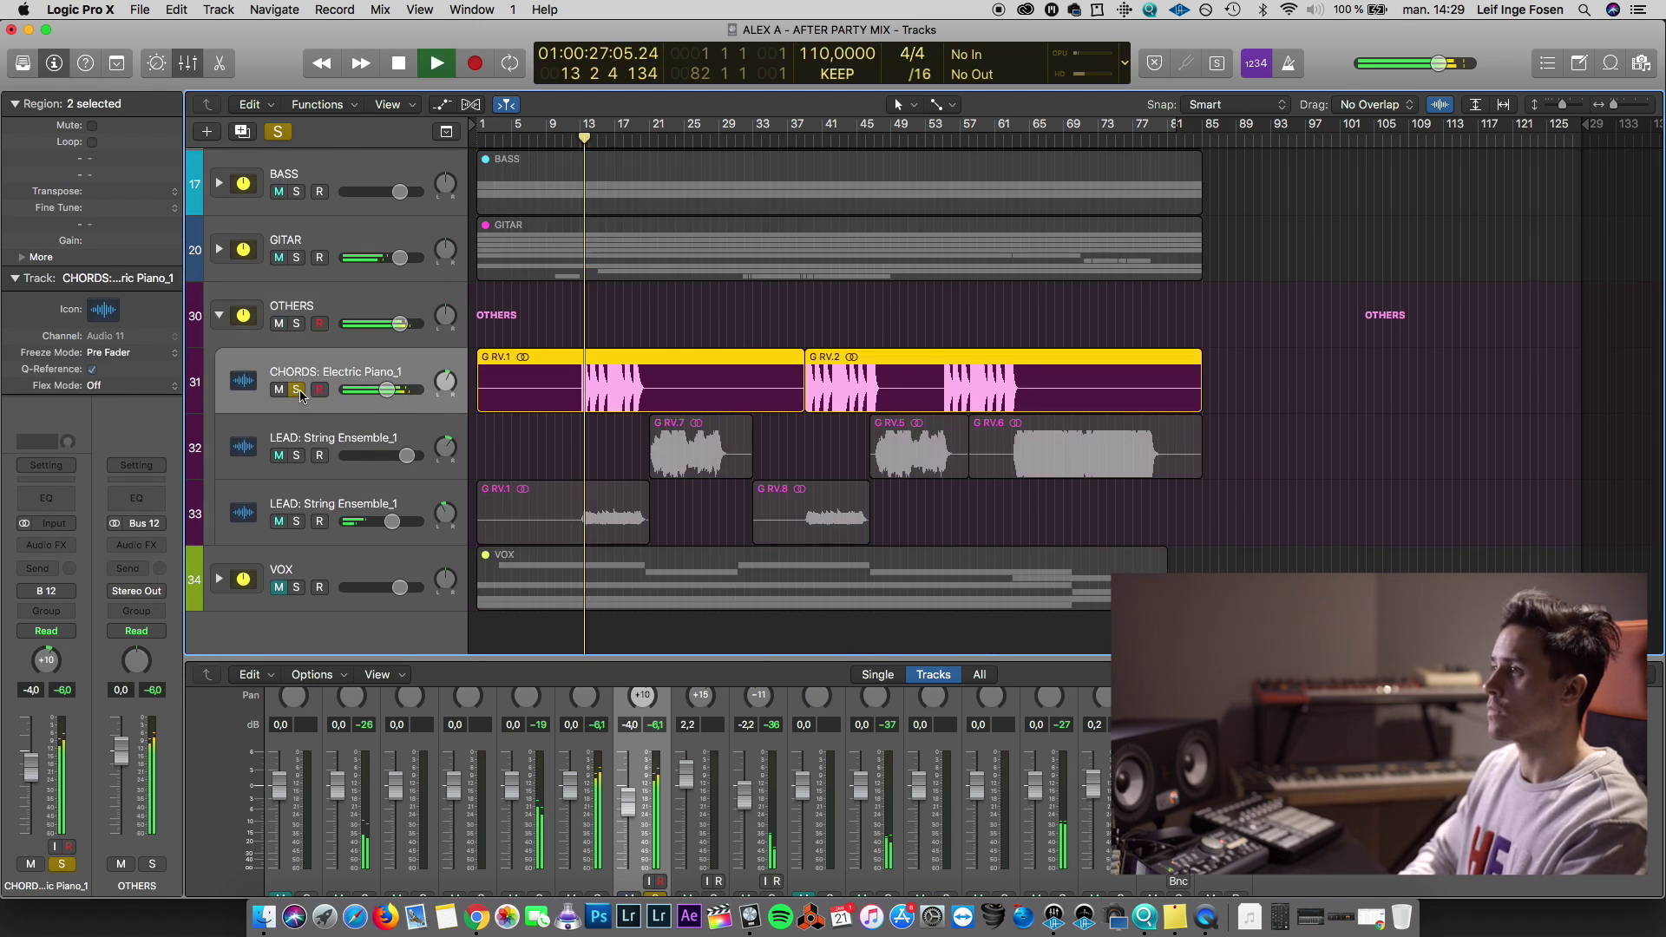
click(298, 392)
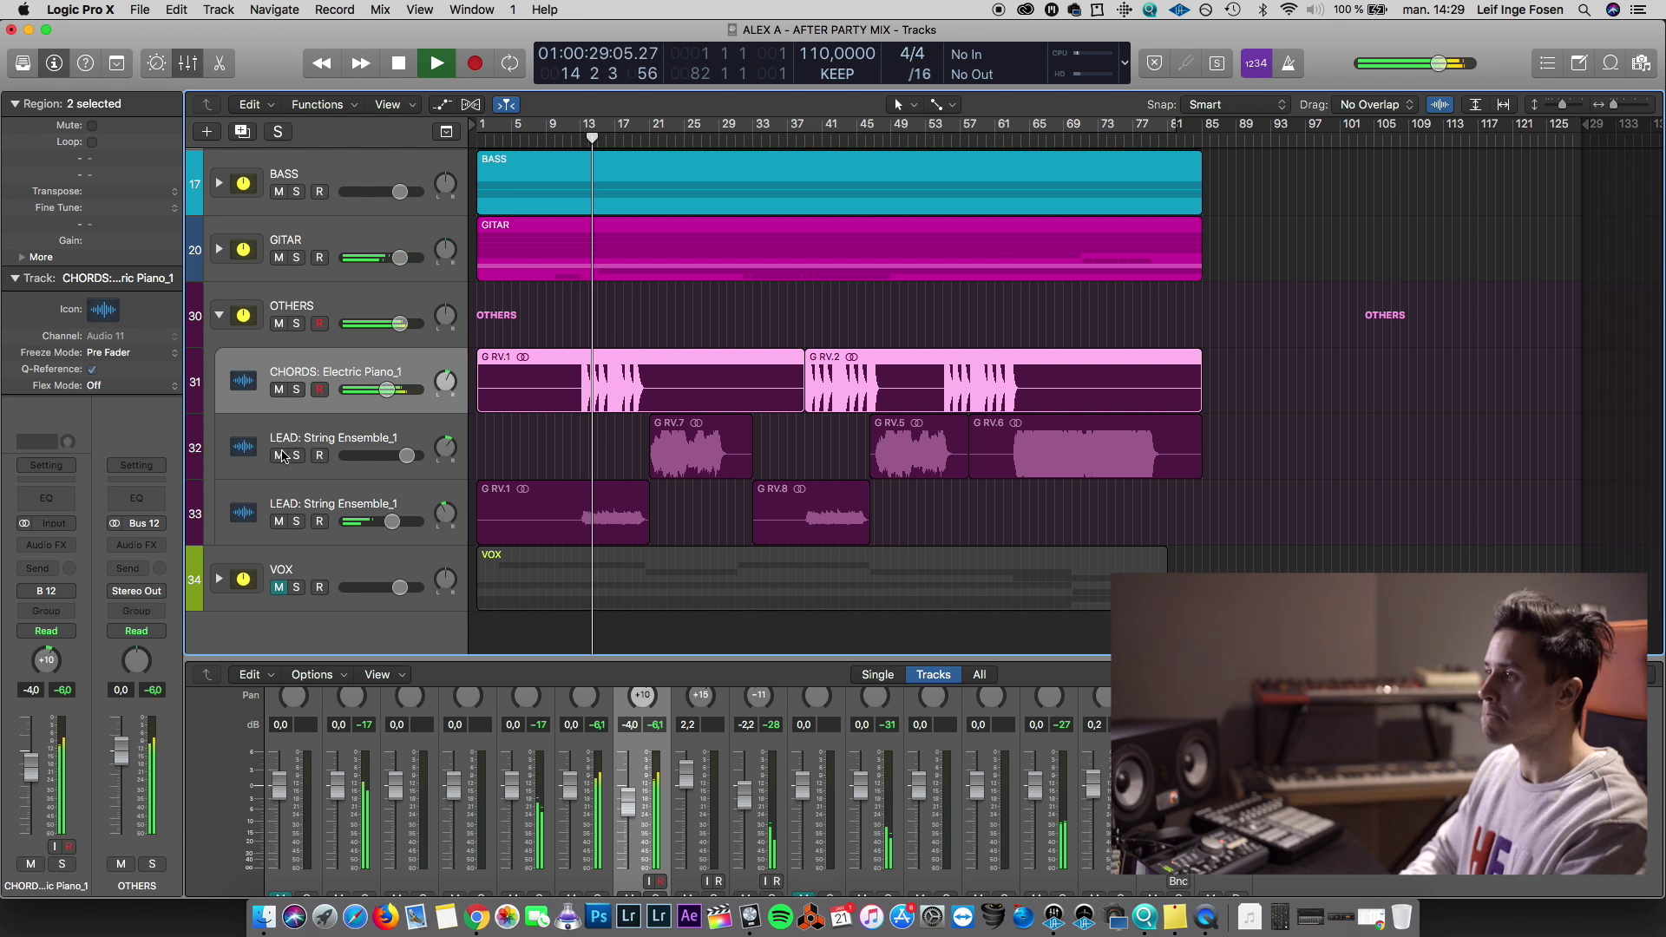
Insert a stereo FF Pro-Q 2 on the electric piano chords track and give it a 96 dB/oct low-cut band
click(42, 545)
mouse_move(87, 579)
click(204, 579)
drag(416, 48, 1286, 65)
click(970, 296)
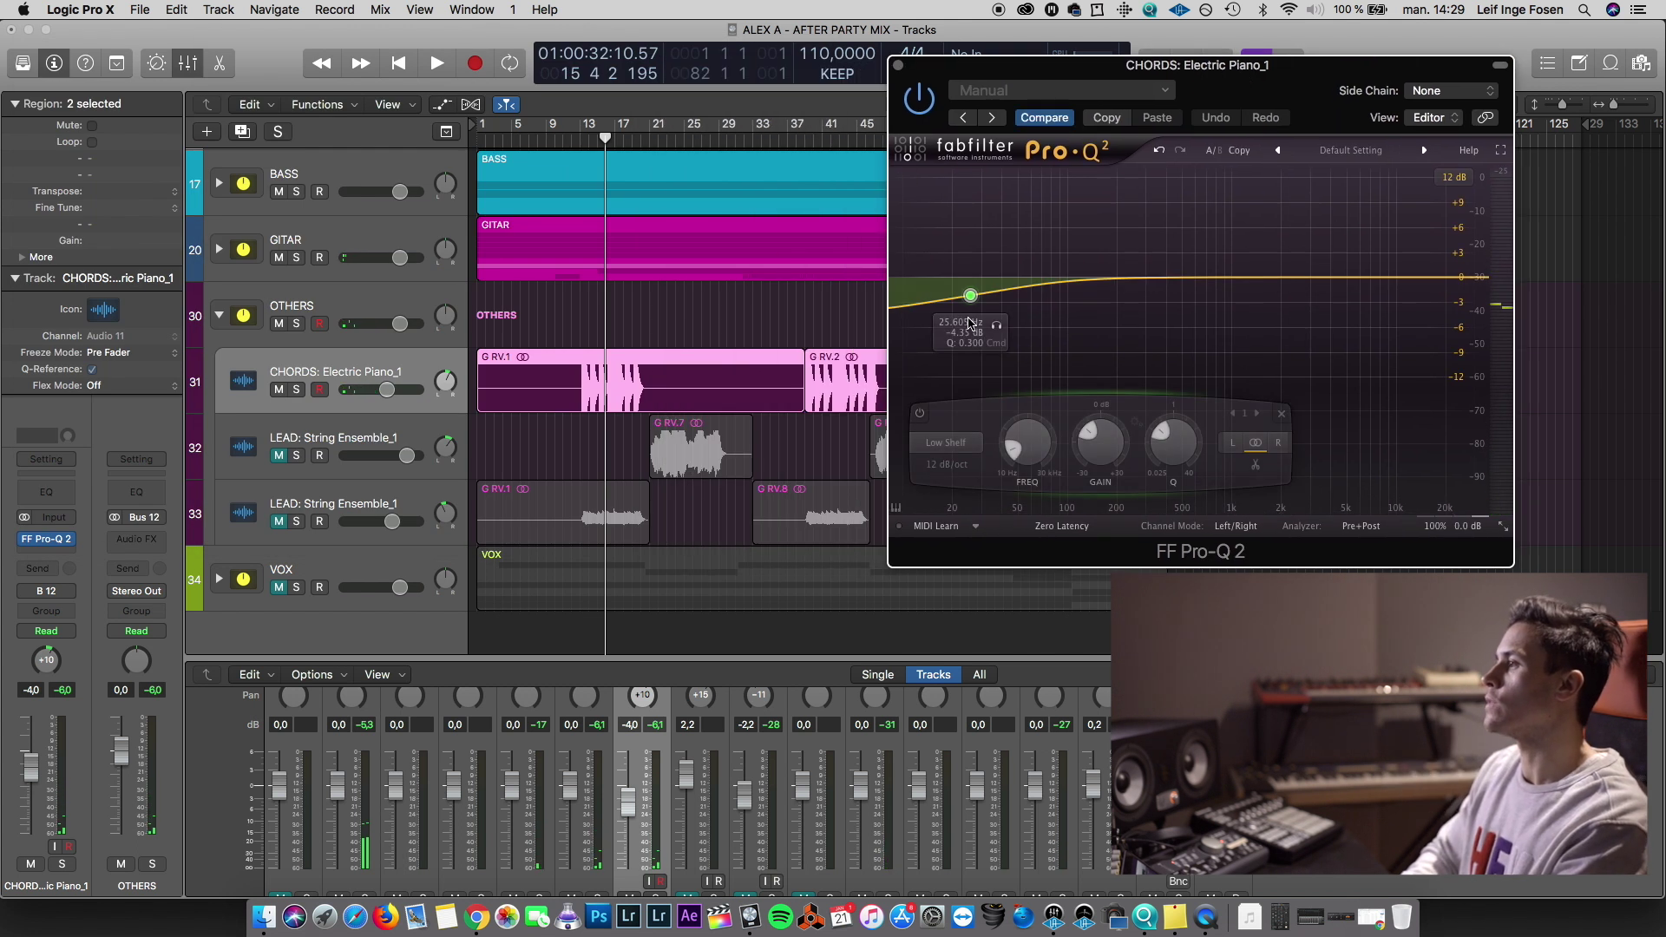
click(946, 443)
click(950, 499)
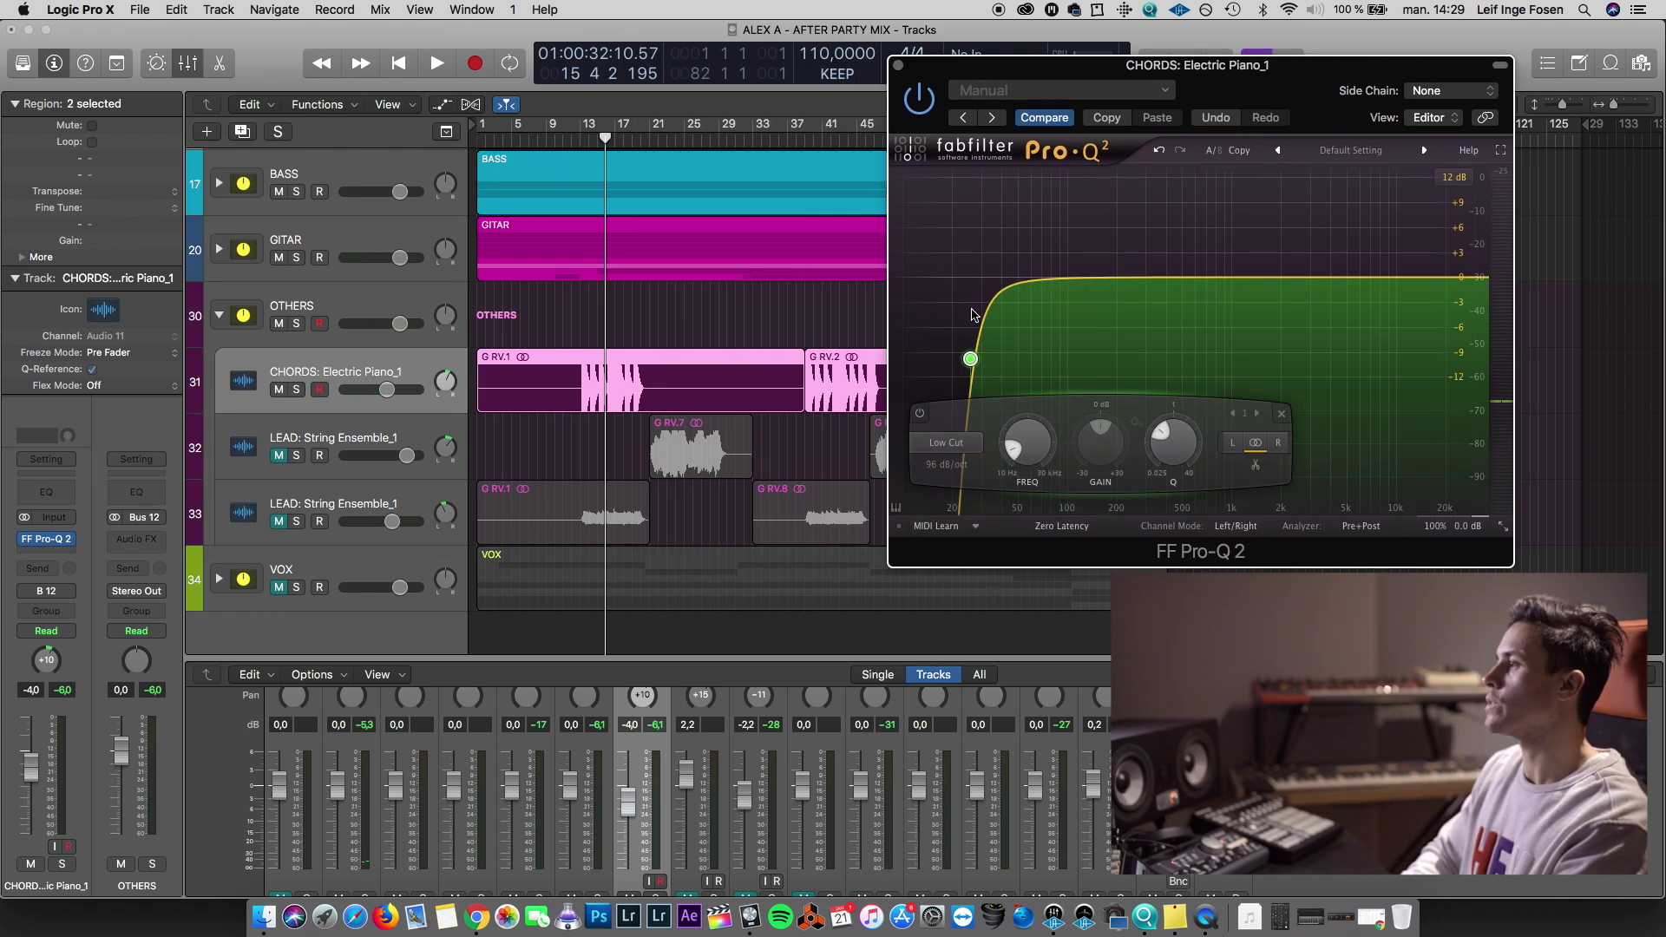
Set the electric piano's low cut to about 148 Hz and add a bell cut of about 3.7 dB near 590 Hz during playback
drag(970, 296, 1044, 296)
key(space)
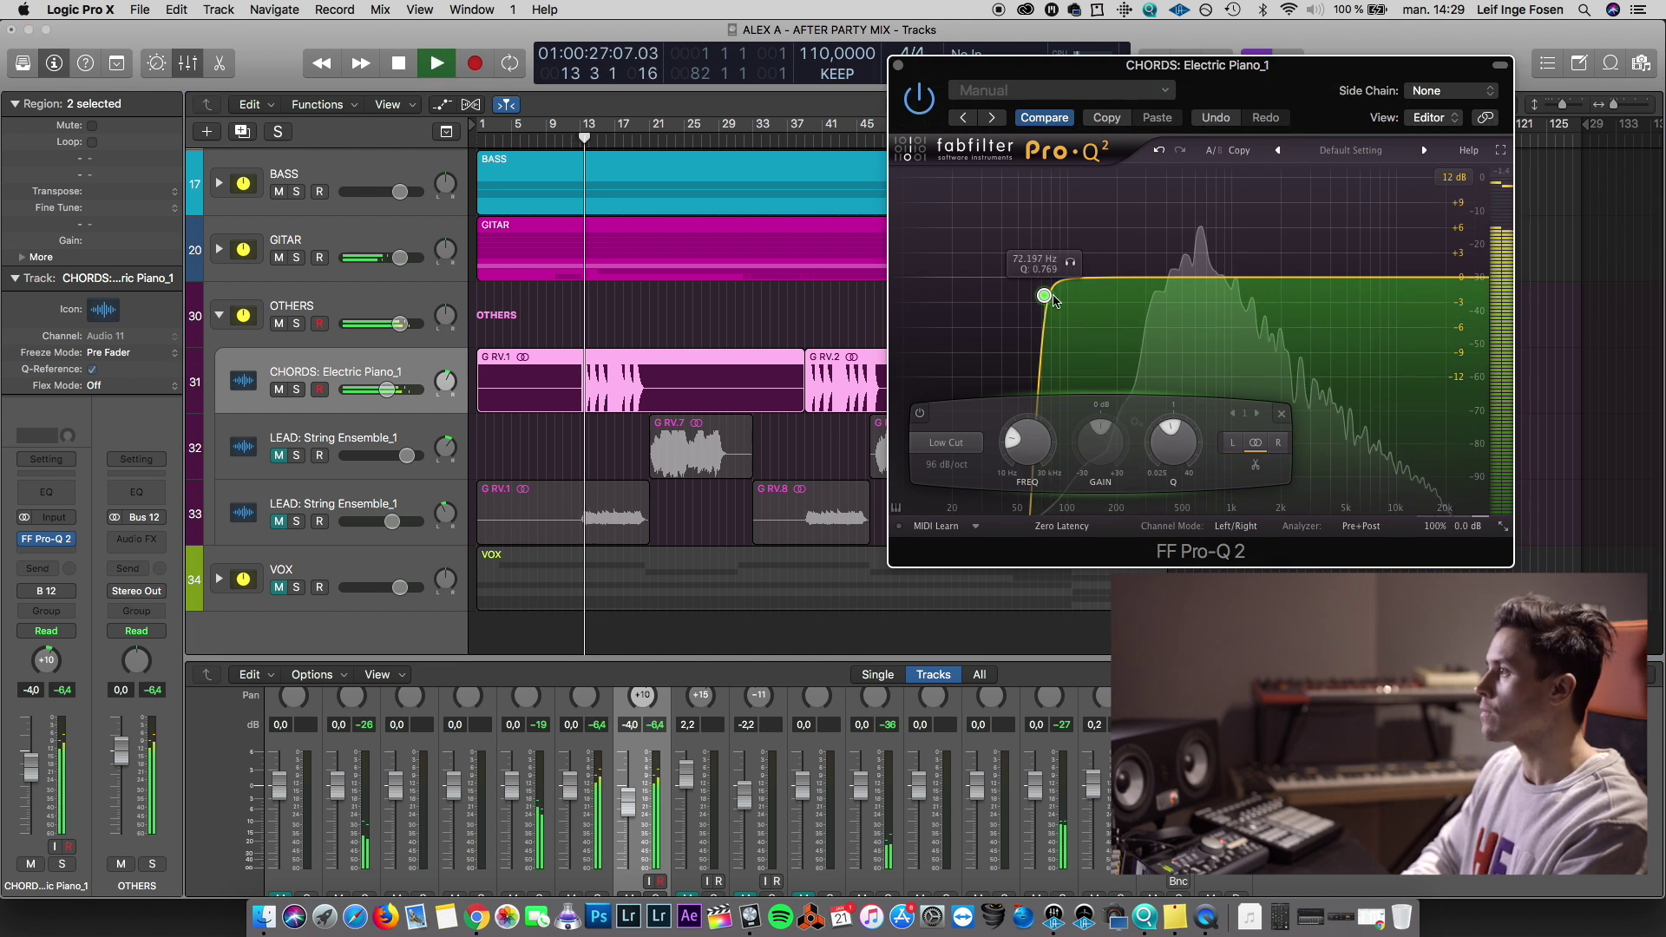
drag(1194, 278, 1195, 311)
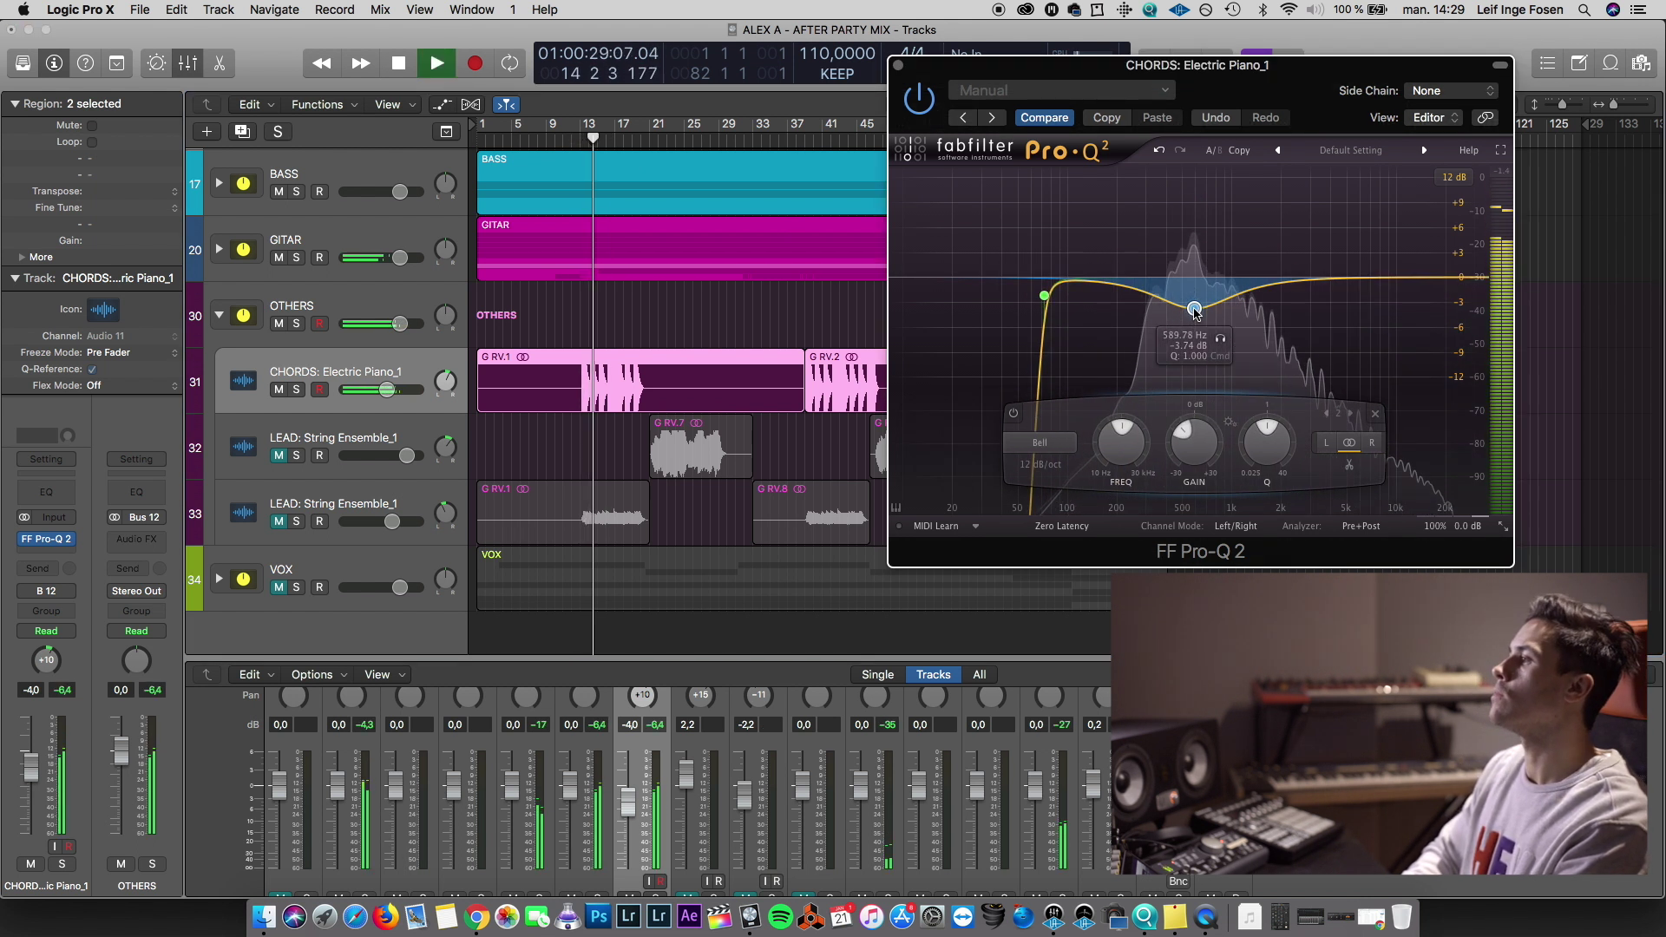
drag(1044, 296, 1094, 299)
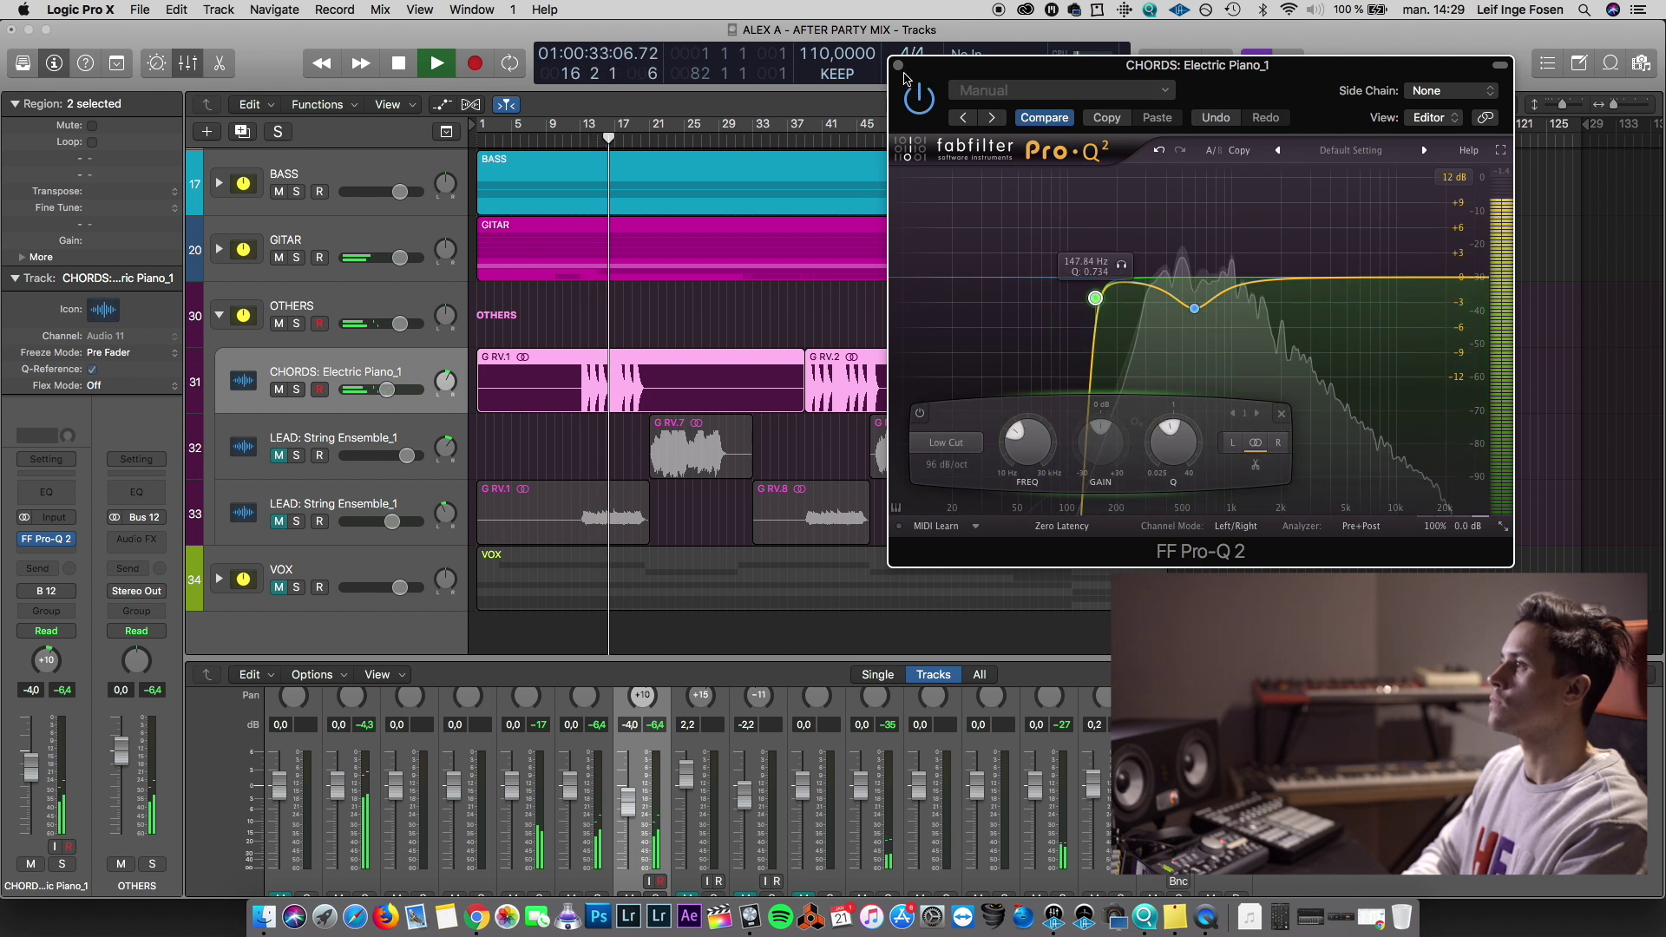
click(897, 65)
key(space)
Add a stereo FF Pro-MB to the electric piano with one midrange compression band at about -21 dB threshold, and pan the track to +12
click(52, 539)
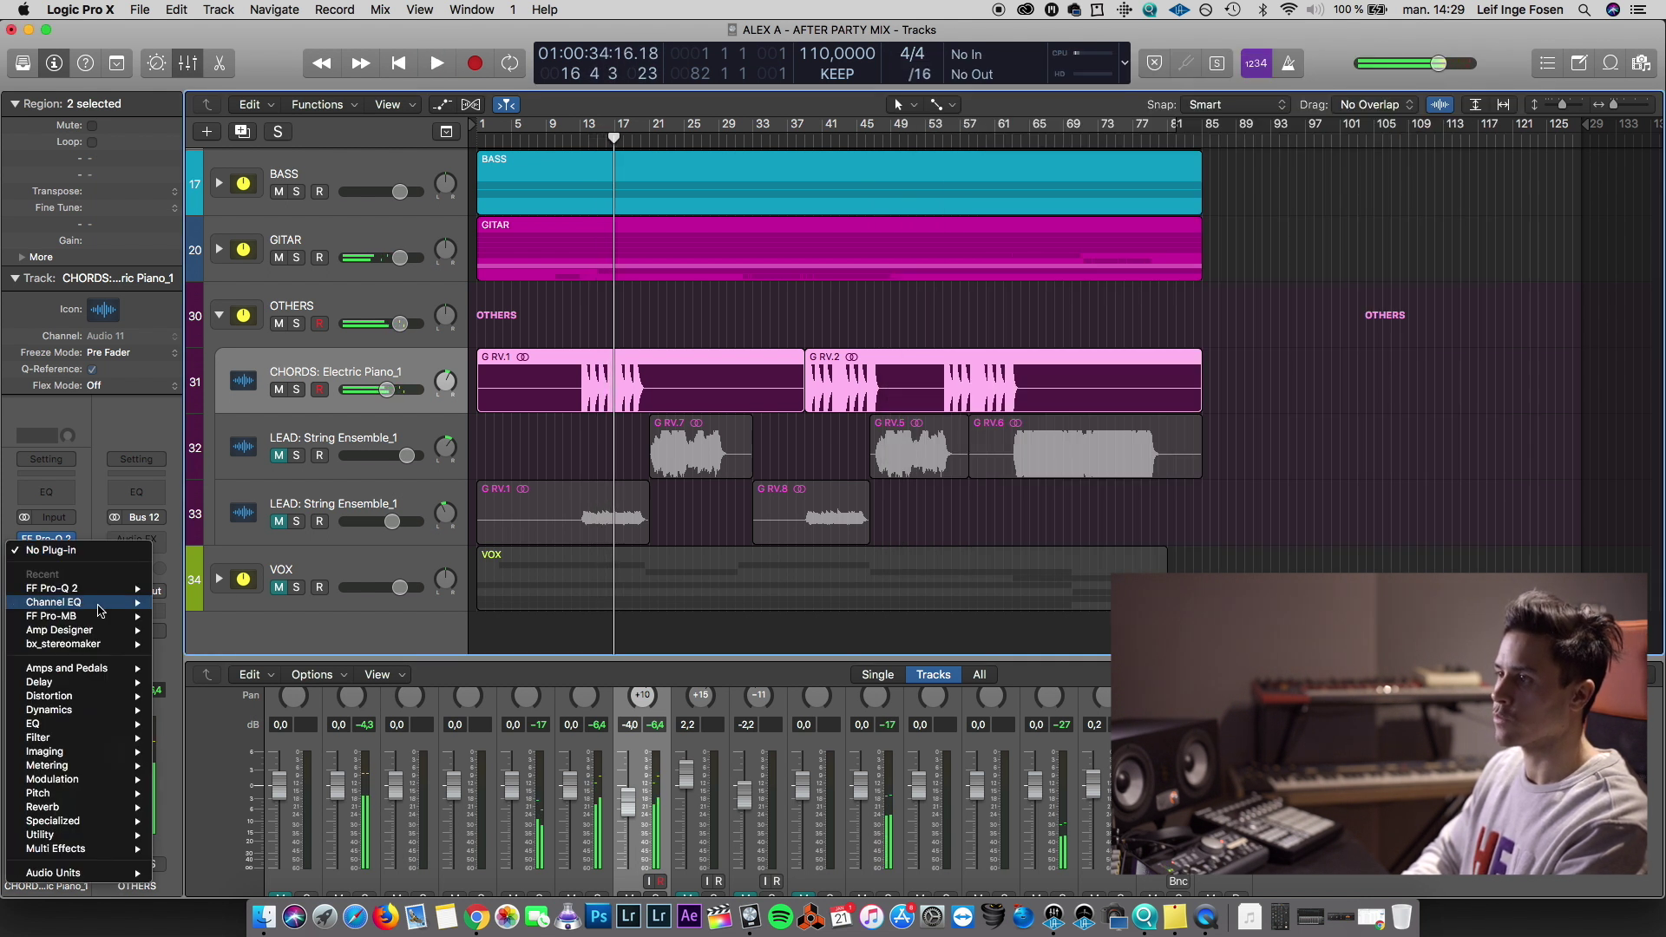
mouse_move(99, 621)
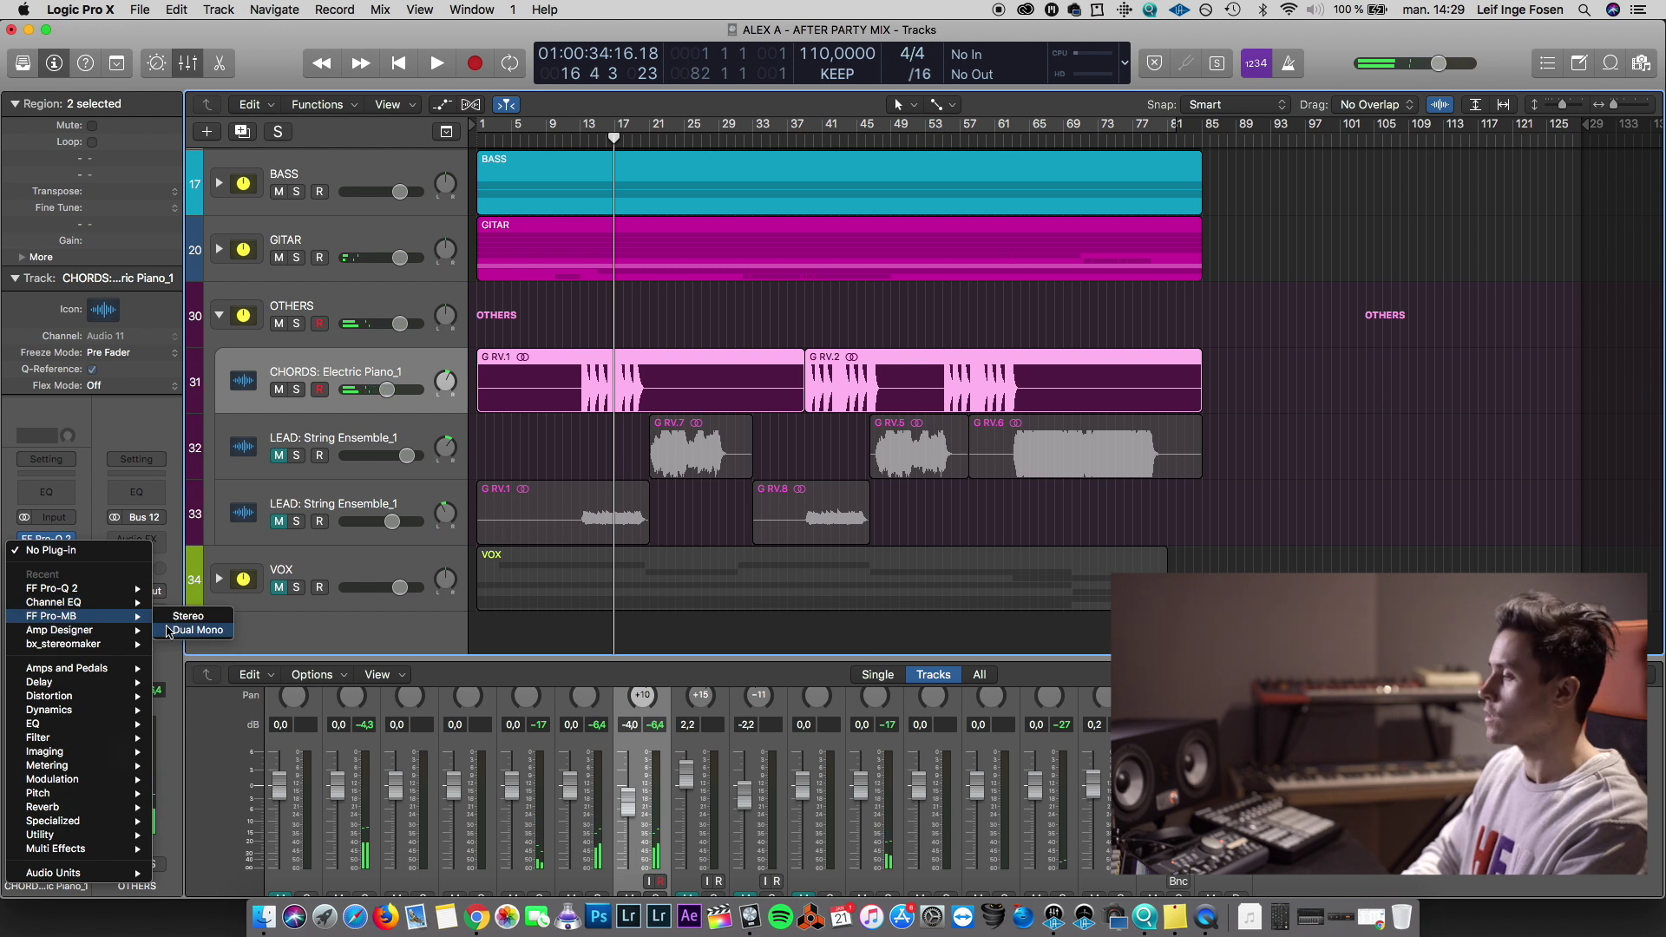
click(183, 616)
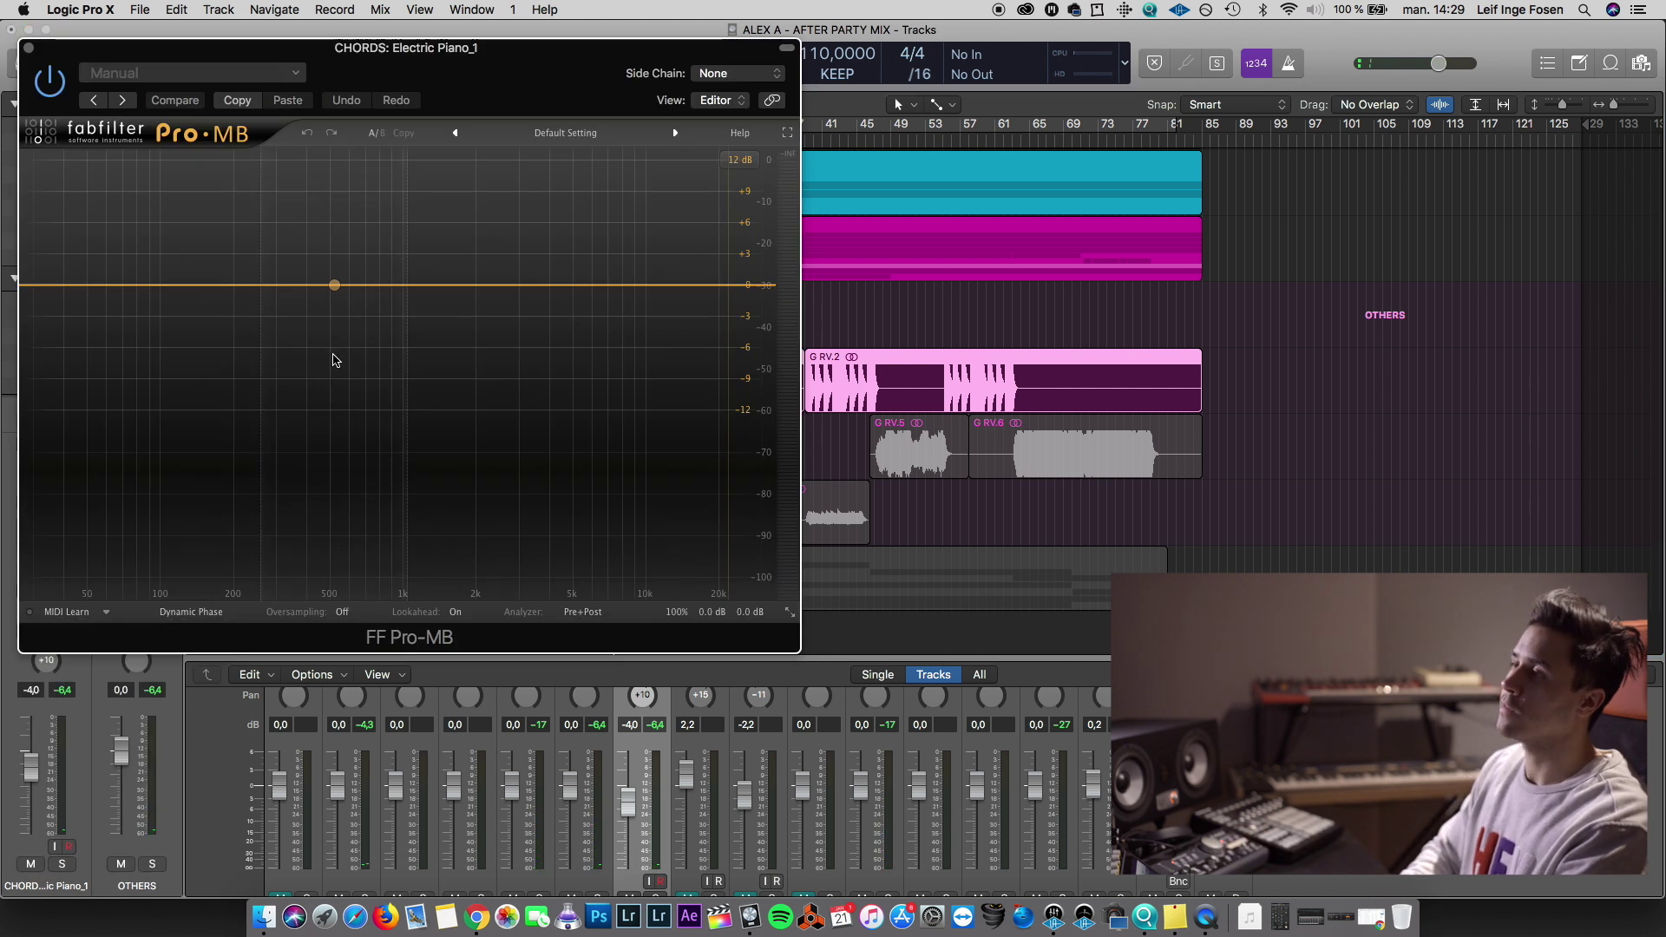
key(space)
click(348, 307)
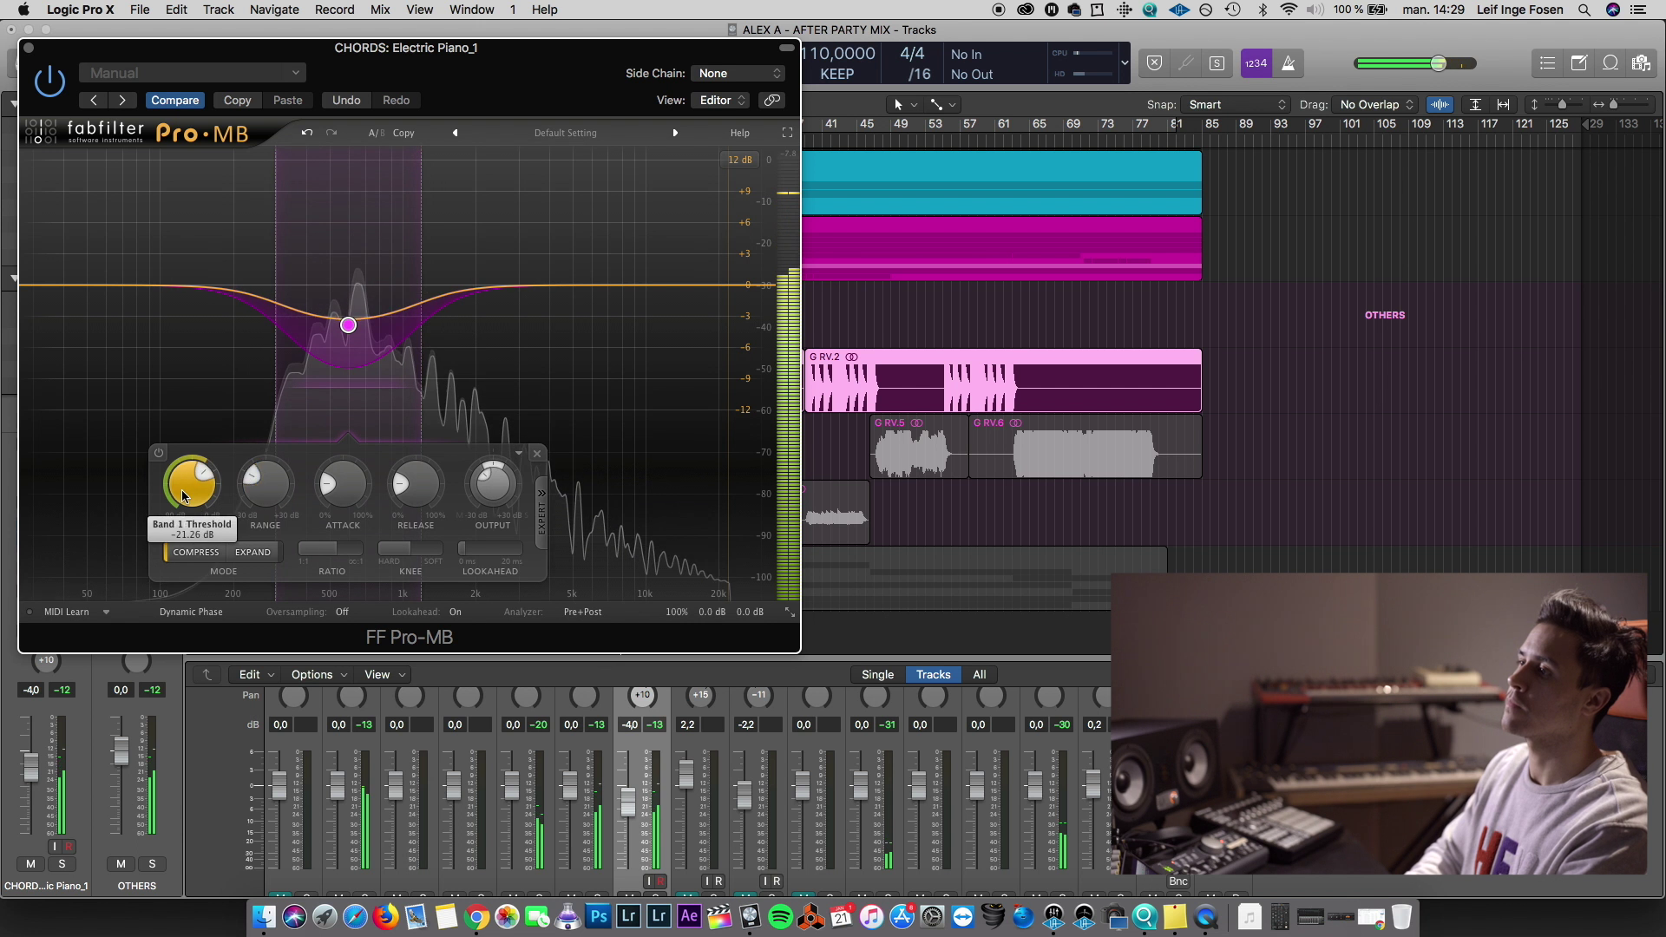
key(super+w)
key(space)
scroll(445, 380, up, 2)
Unmute and select the upper LEAD: String Ensemble_1 track and move the playhead to bar 21
click(275, 456)
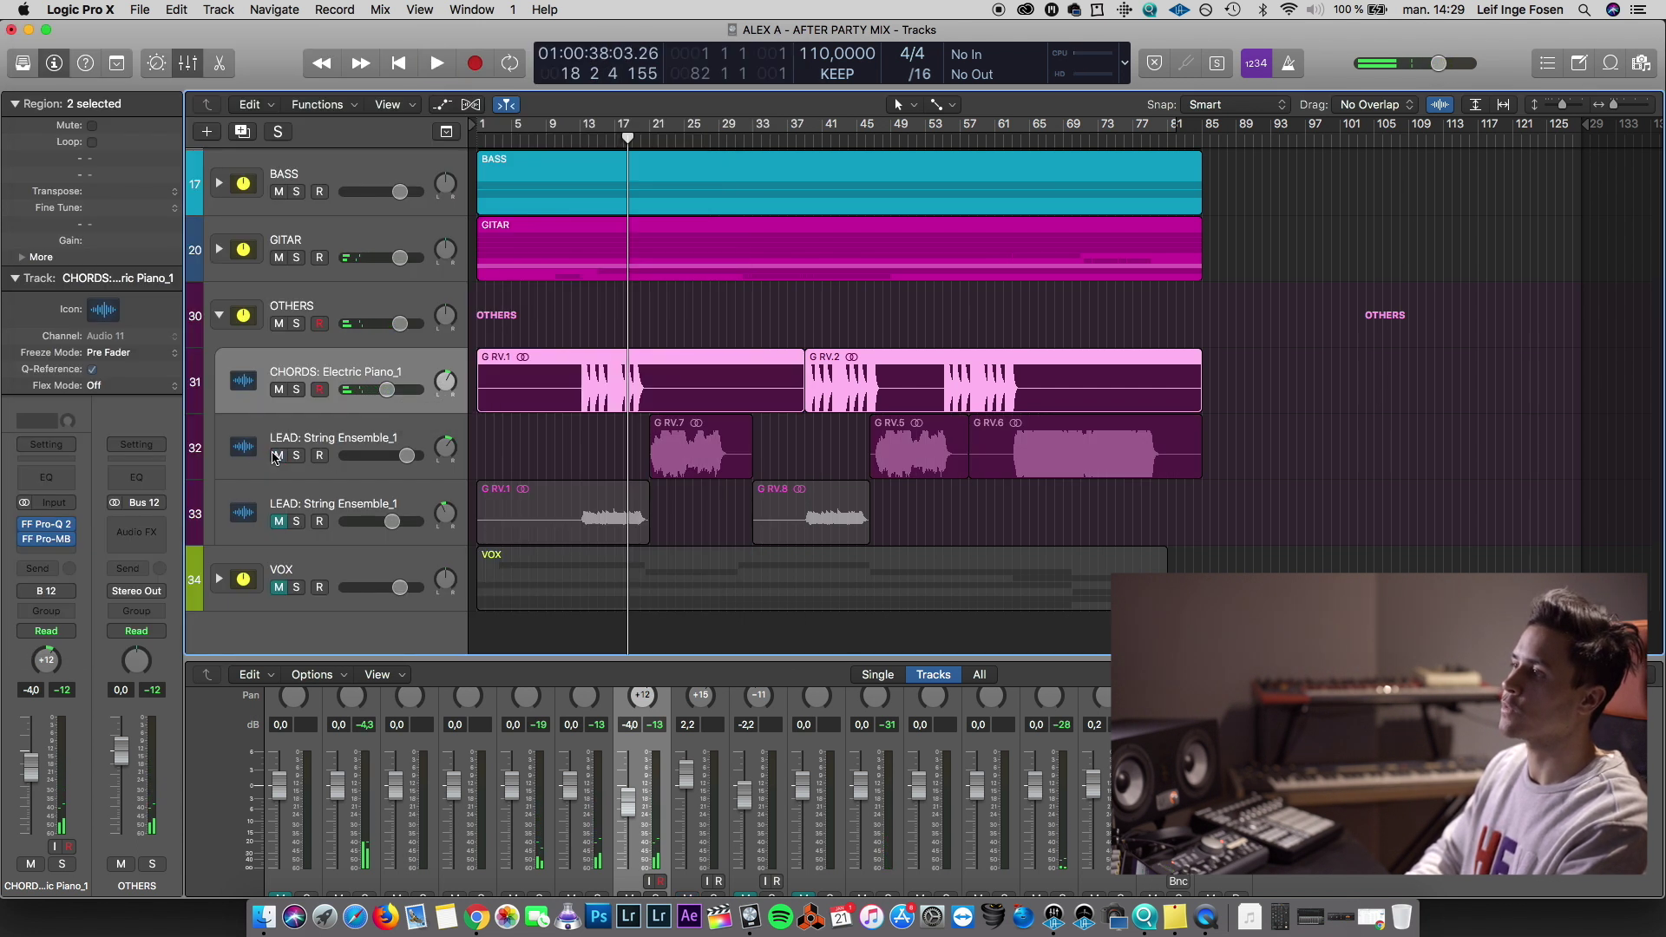
key(period)
key(period)
key(period)
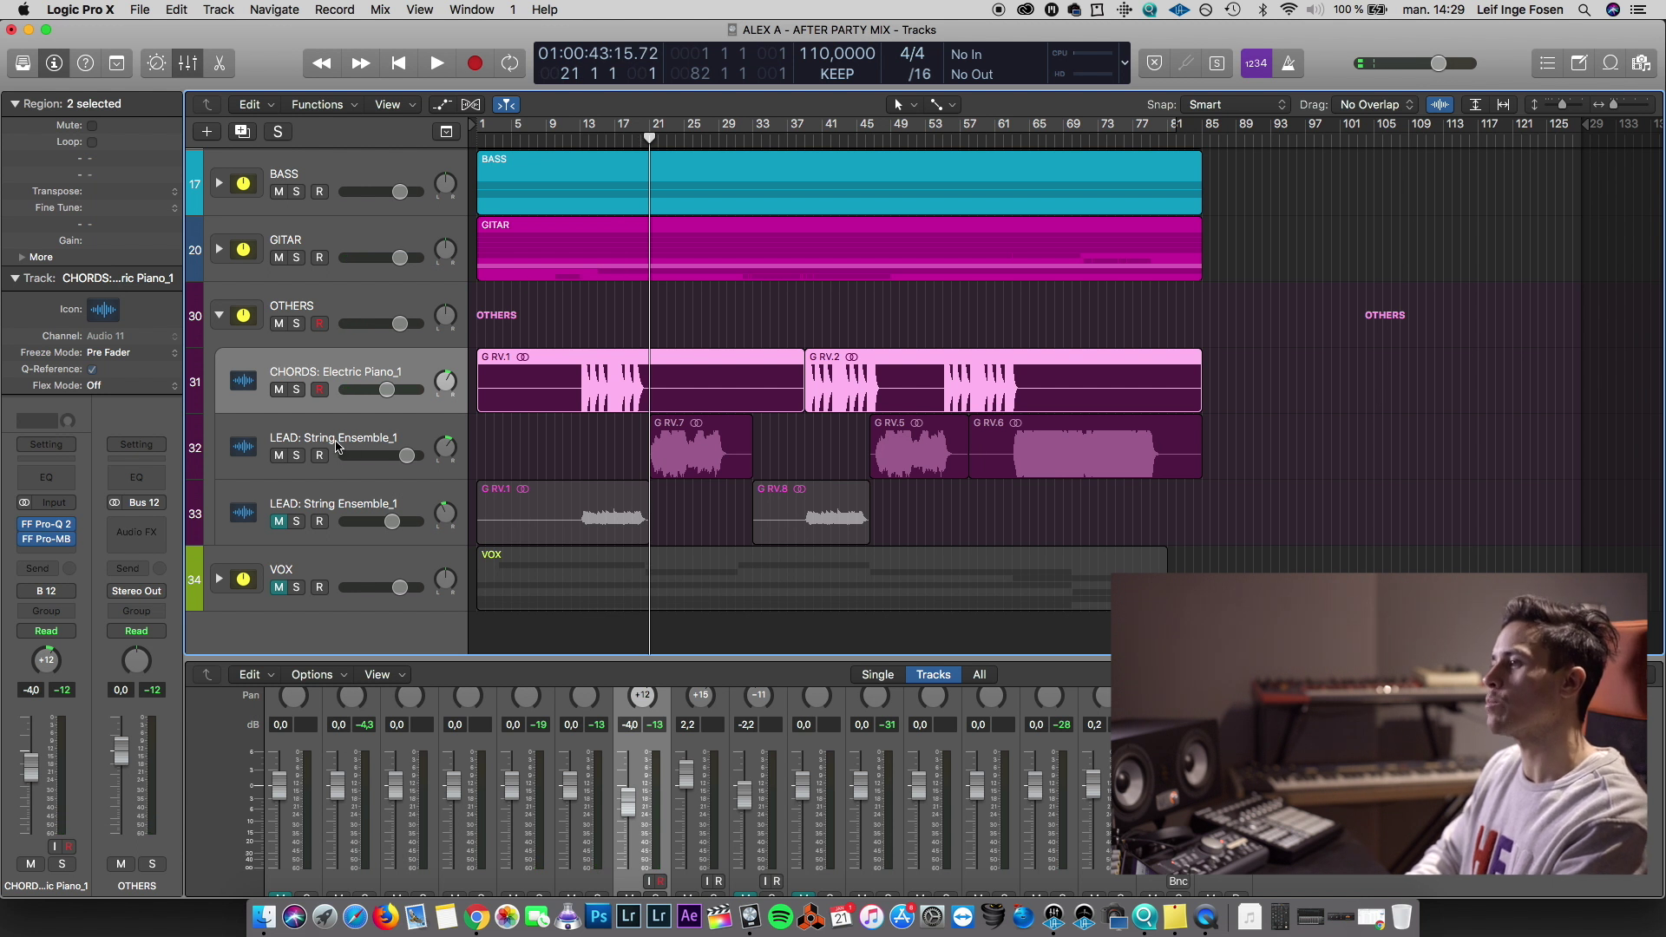
click(337, 448)
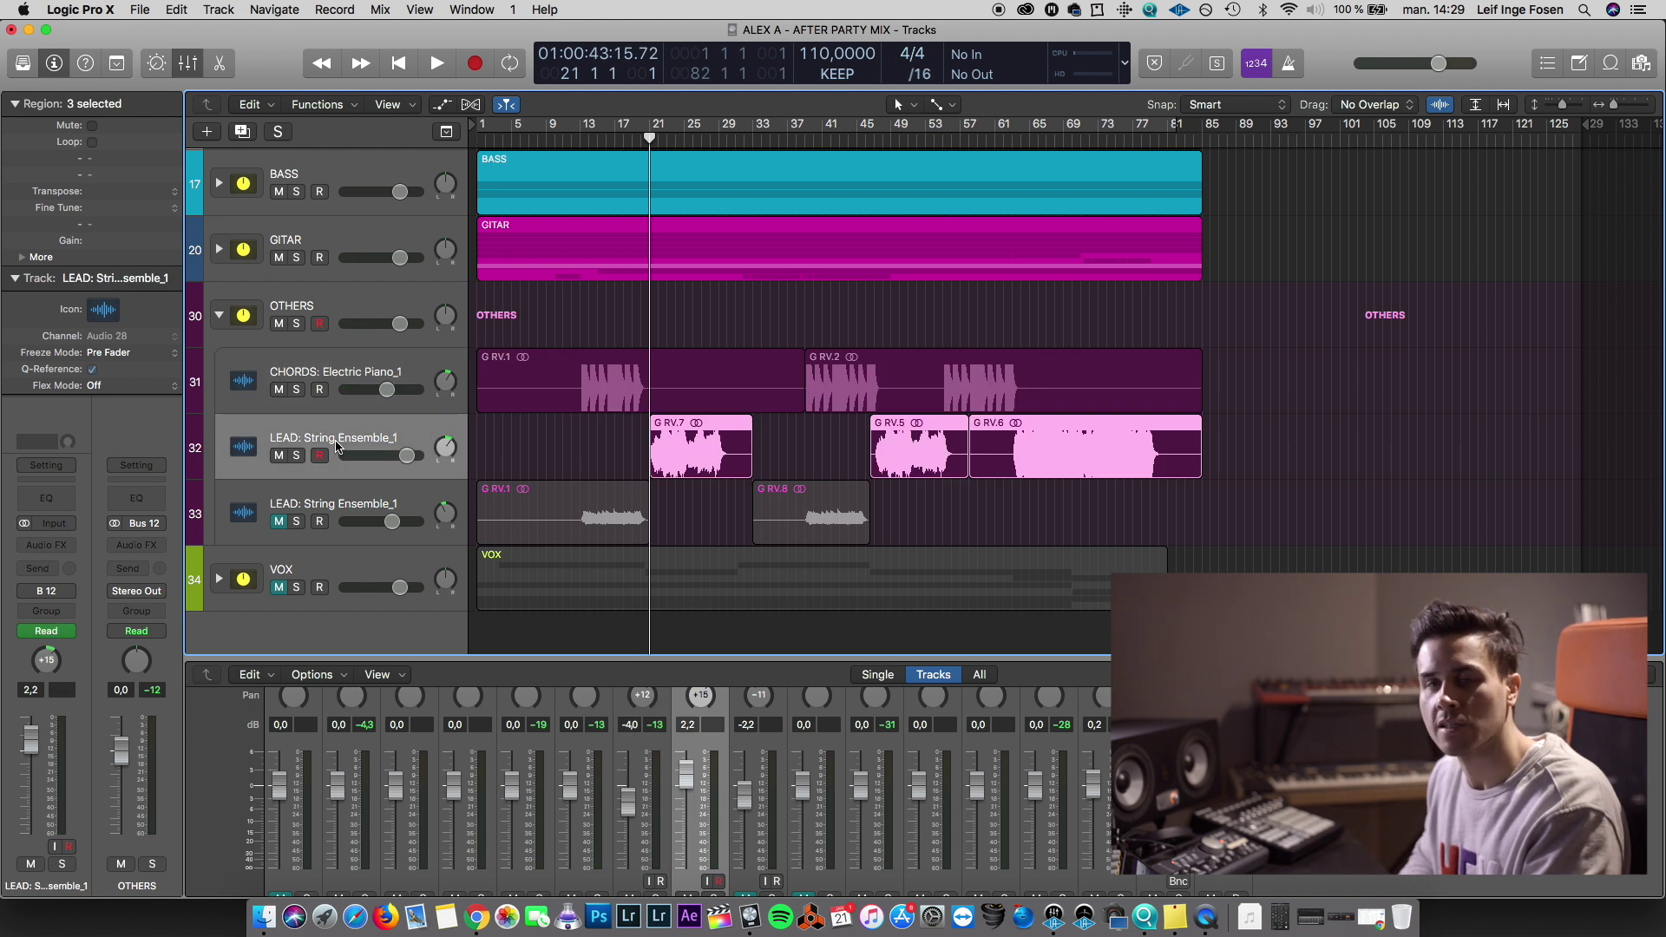
Insert FF Pro-Q 2 on the soloed upper strings with a 96 dB/oct low cut near 239 Hz and a 3.8 dB bell cut near 354 Hz
key(space)
click(46, 544)
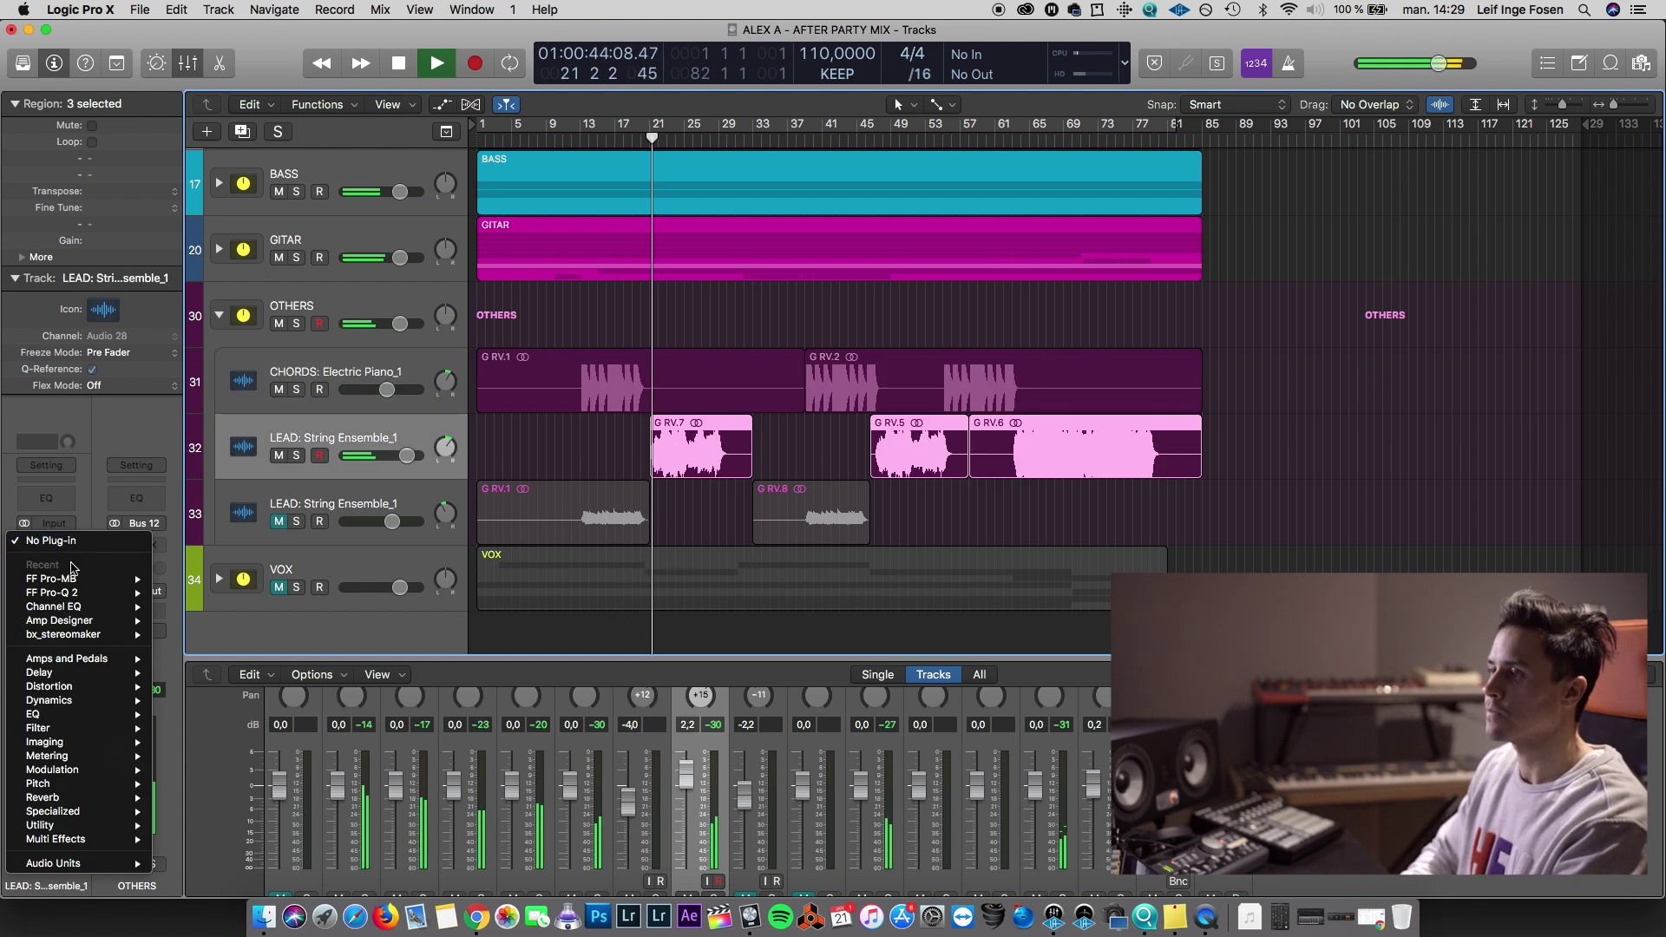
mouse_move(104, 593)
click(186, 594)
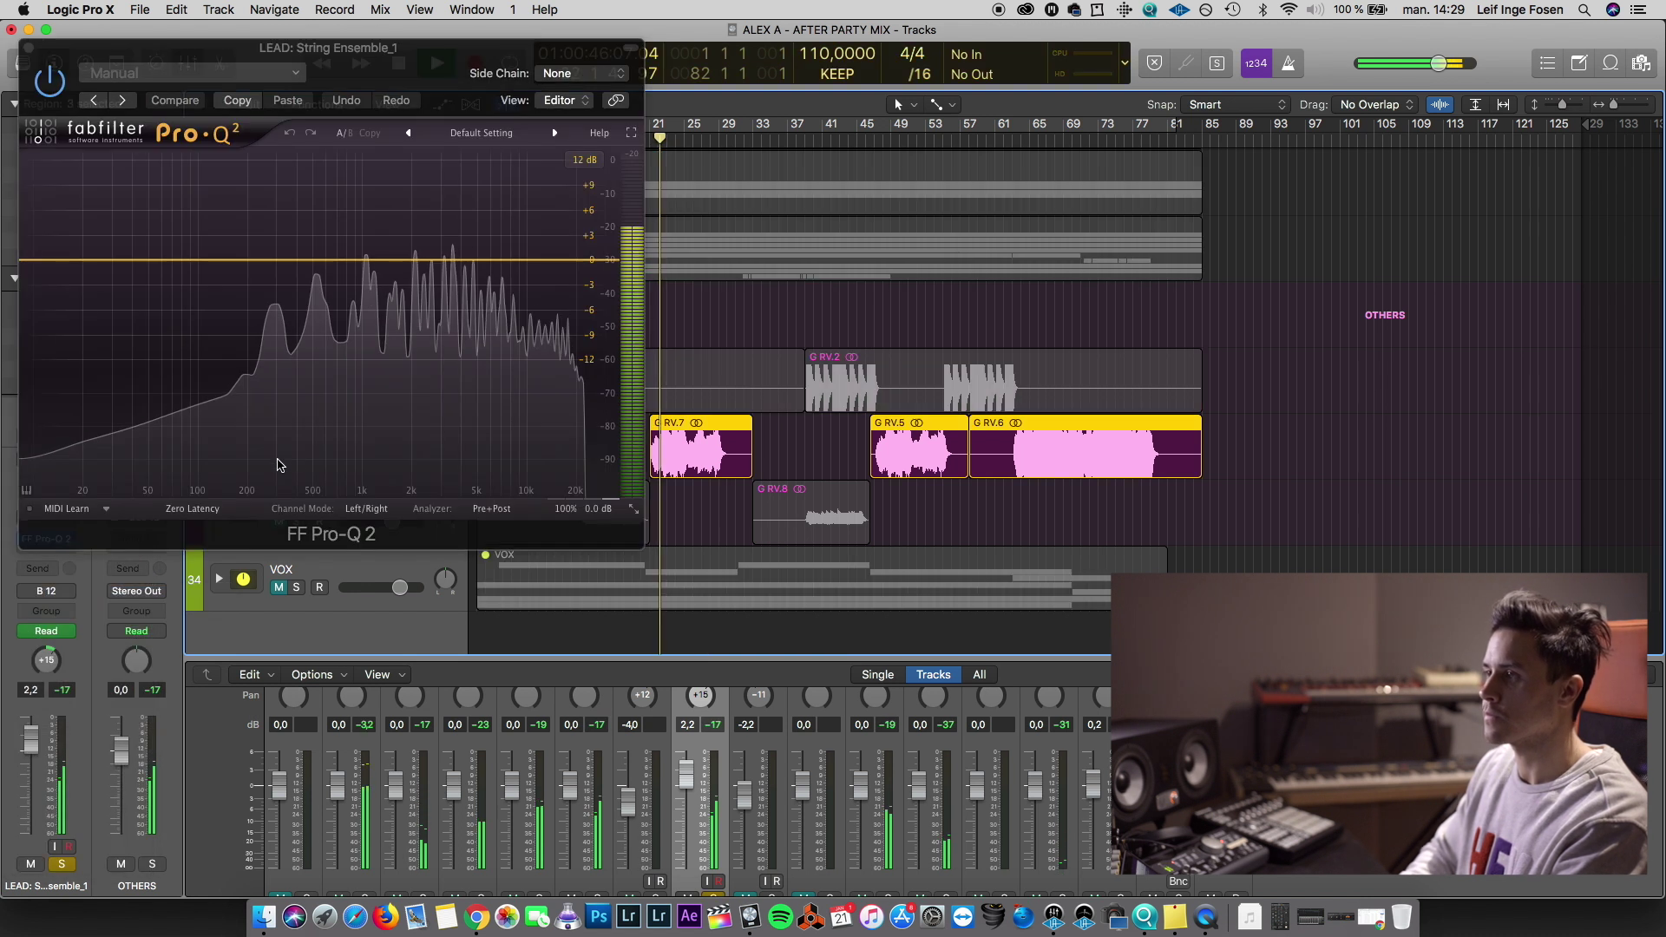
drag(179, 260, 260, 260)
click(77, 425)
click(60, 472)
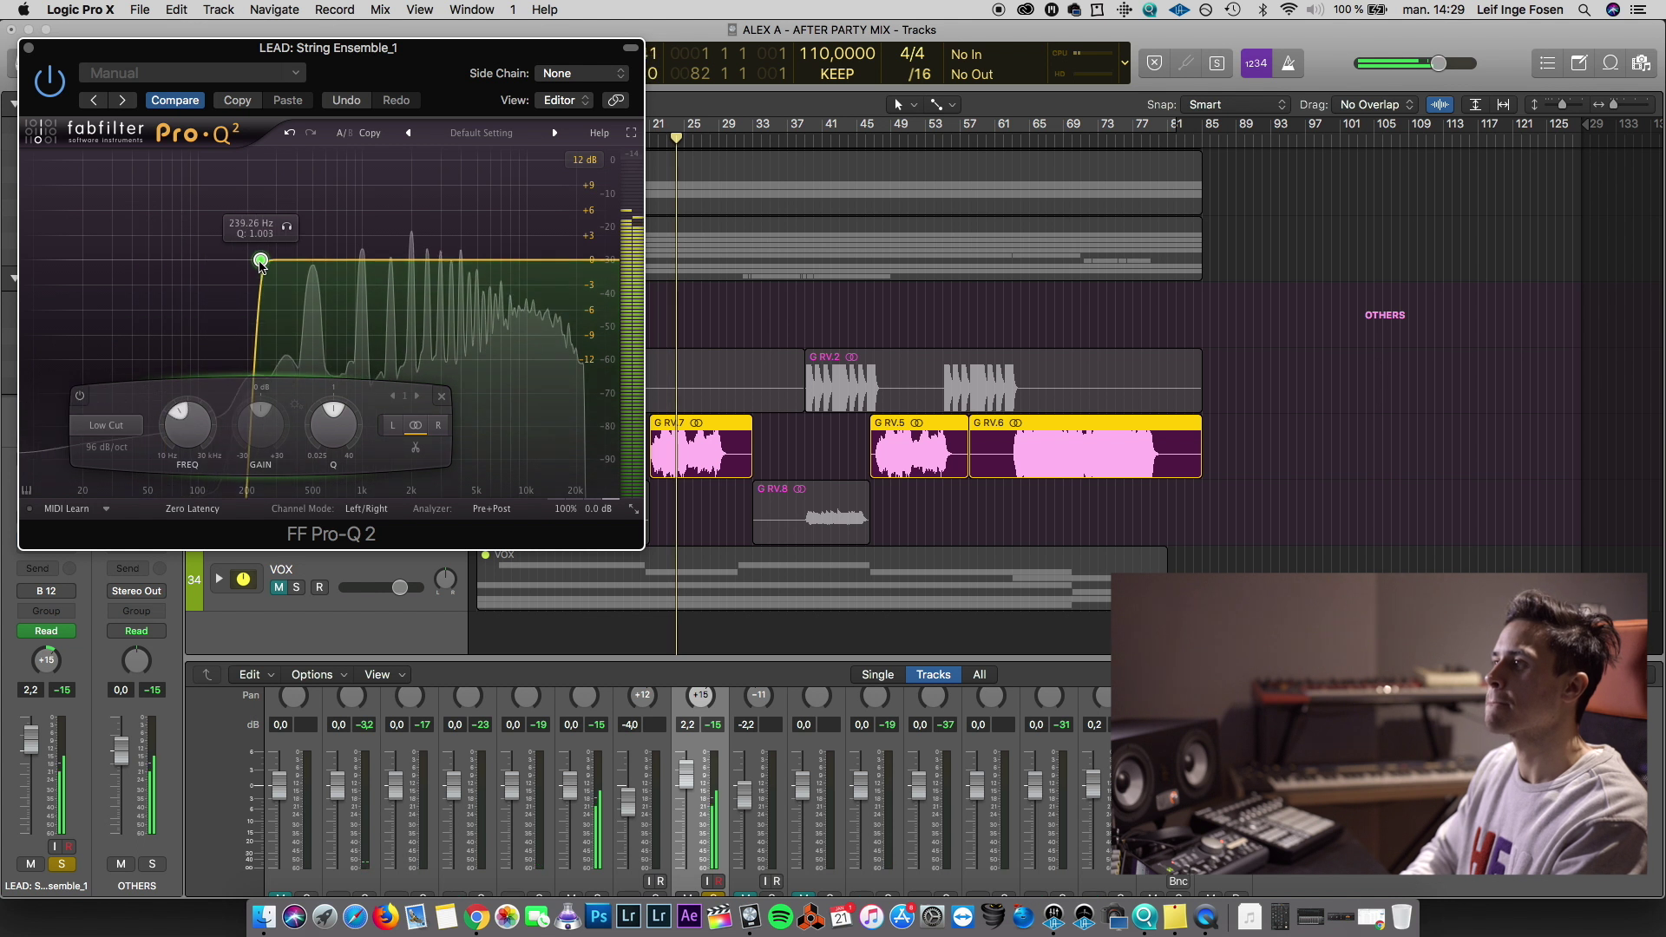
click(288, 285)
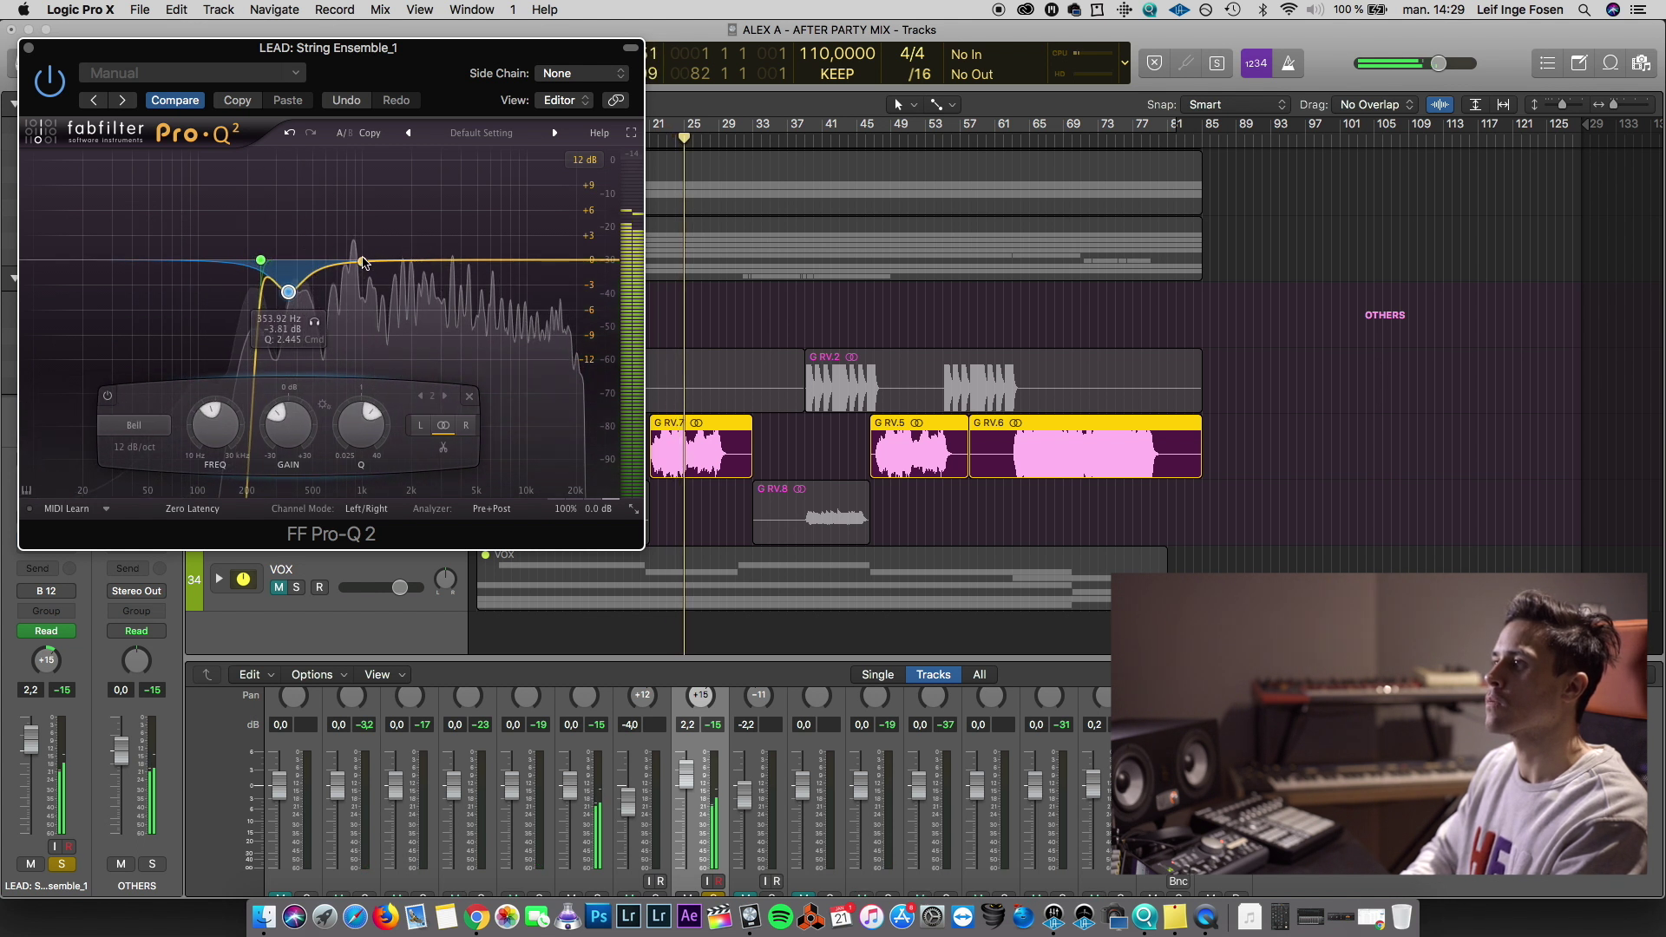
Add a narrow cut of about 5 dB near 3.3 kHz and a shallow wide cut between 1 and 2 kHz to the upper strings
click(361, 186)
drag(361, 185, 447, 180)
scroll(446, 180, up, 6)
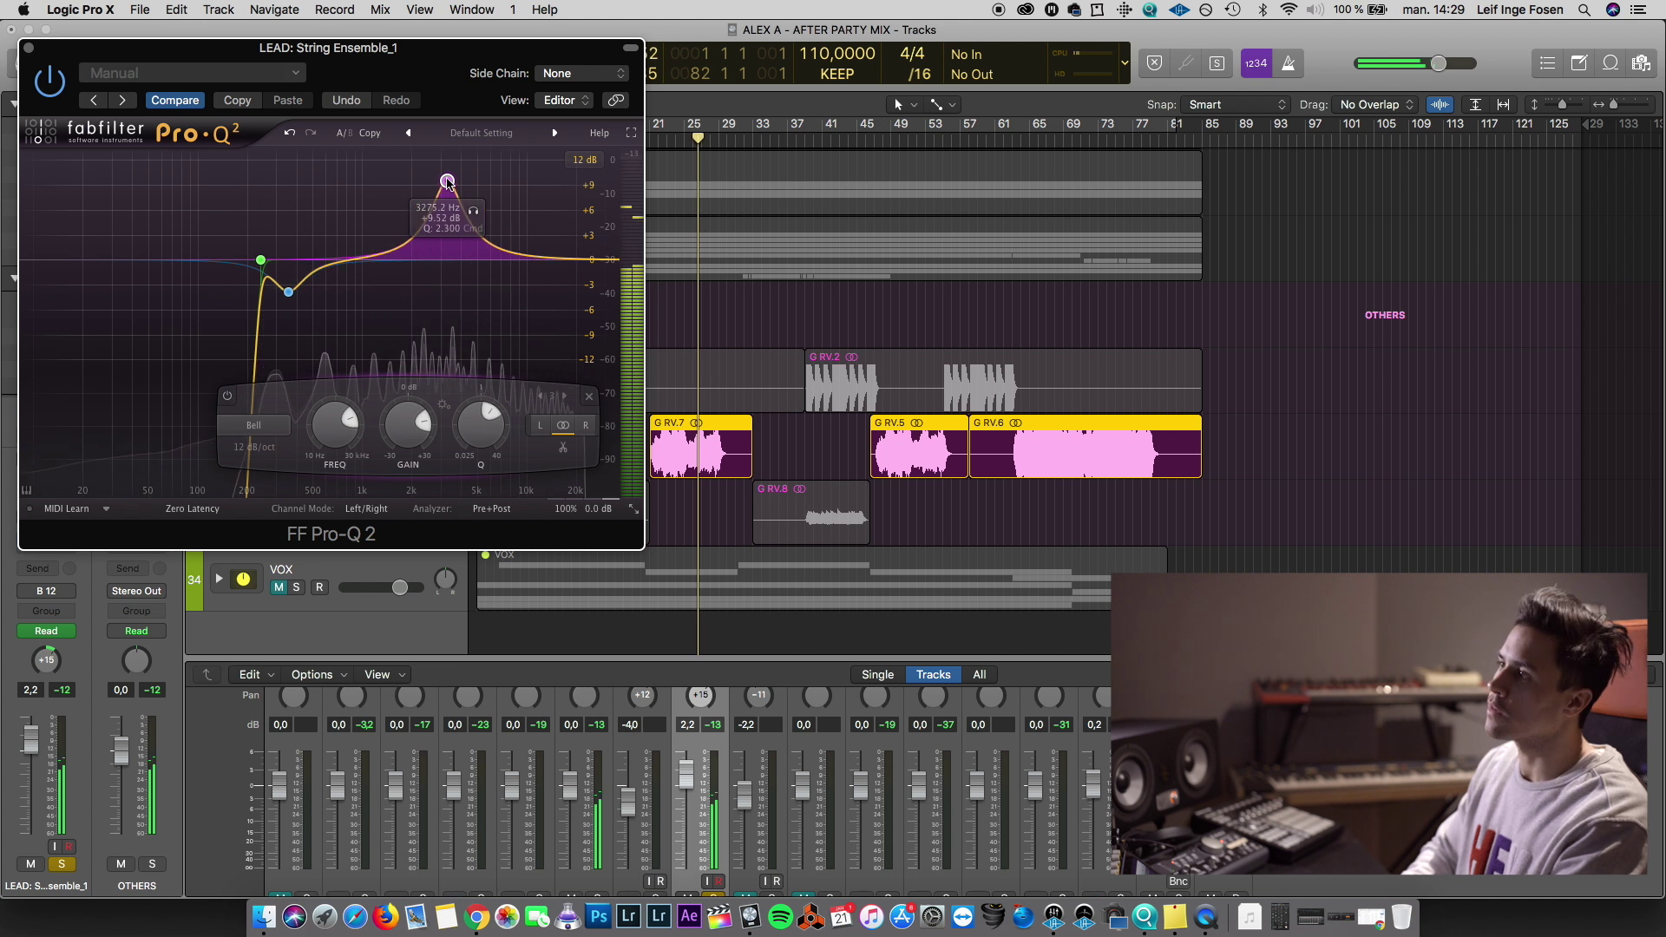
drag(415, 423, 409, 487)
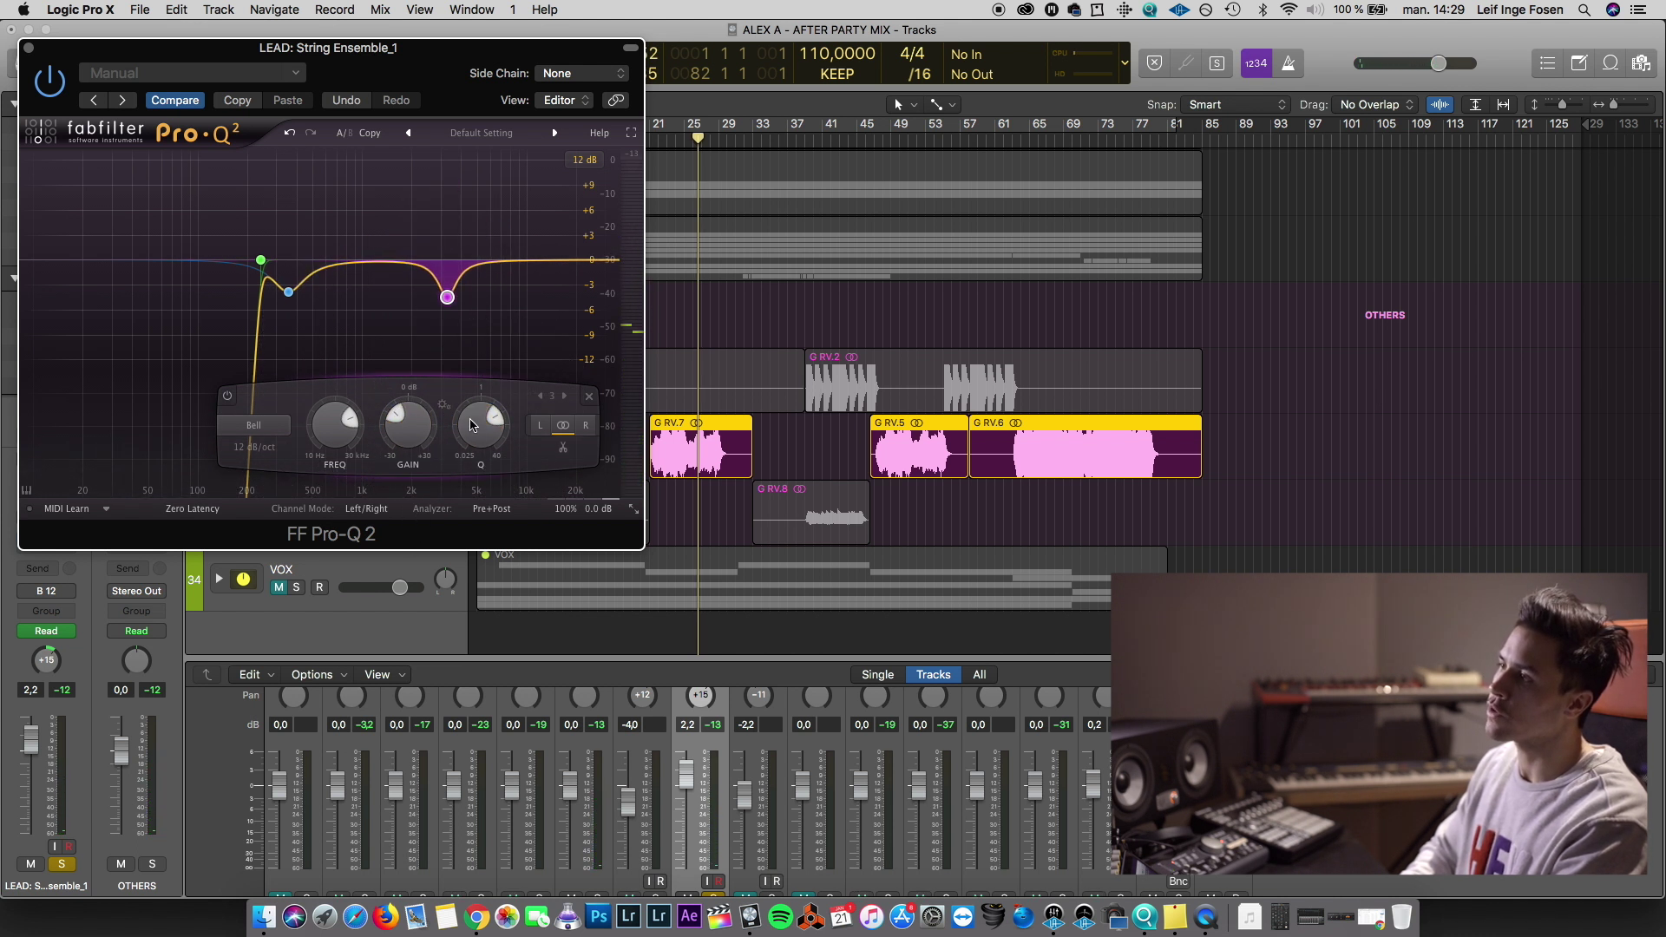
scroll(473, 402, up, 2)
scroll(408, 422, down, 3)
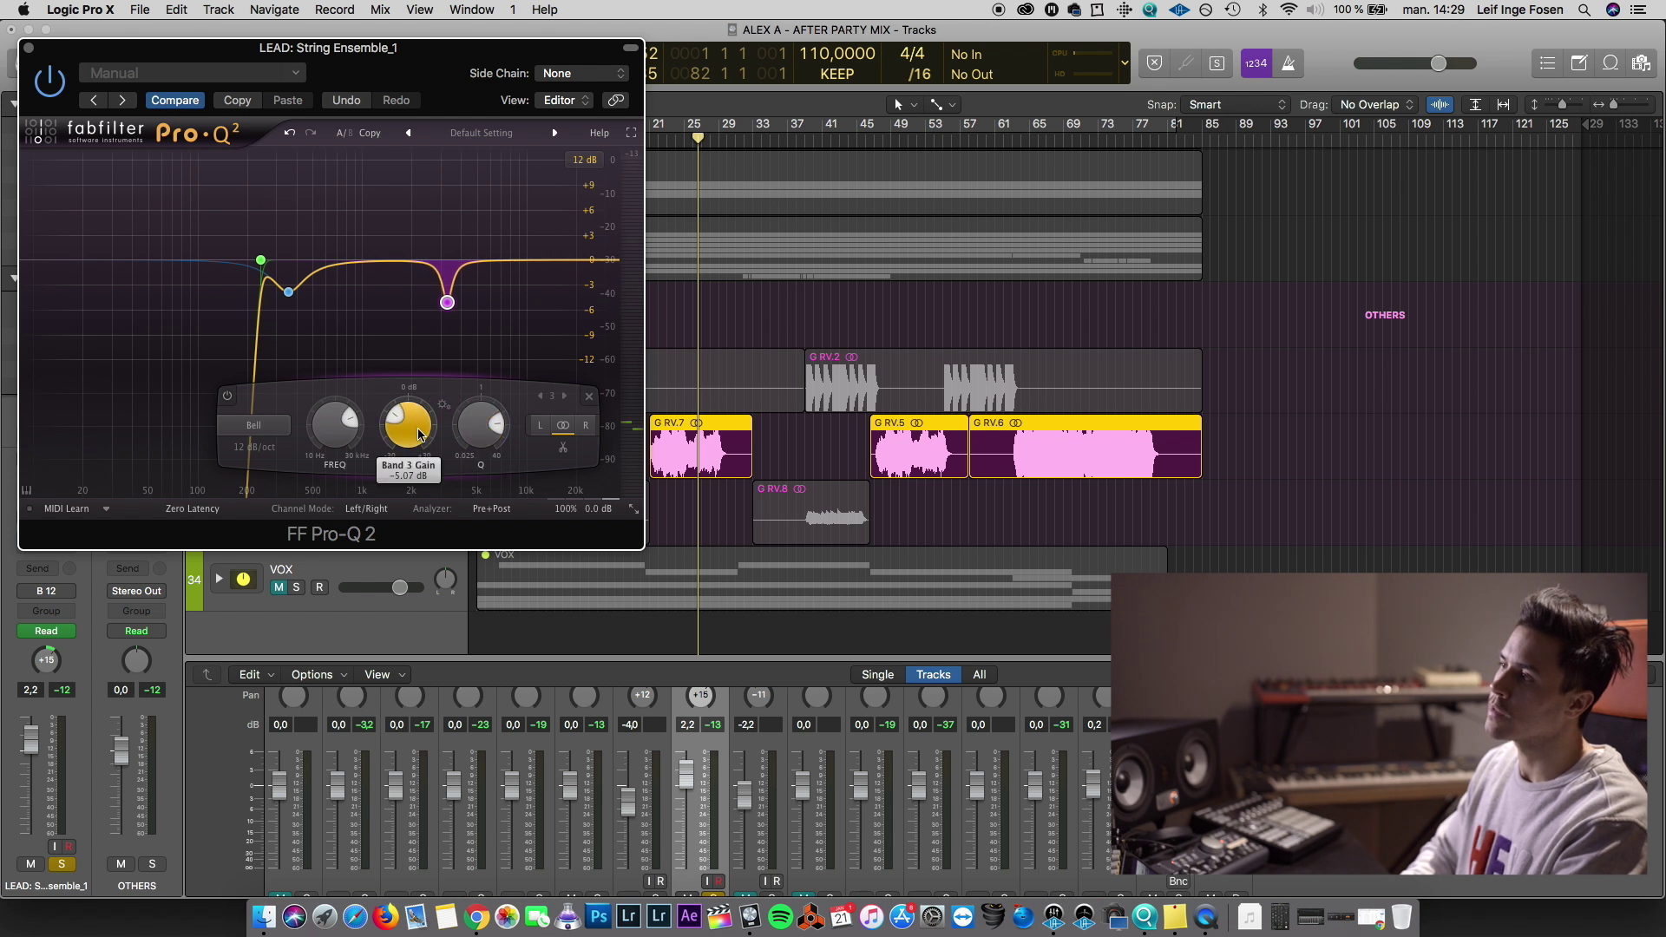
key(space)
mouse_move(393, 262)
mouse_down()
mouse_move(379, 211)
mouse_move(383, 286)
mouse_up()
key(v)
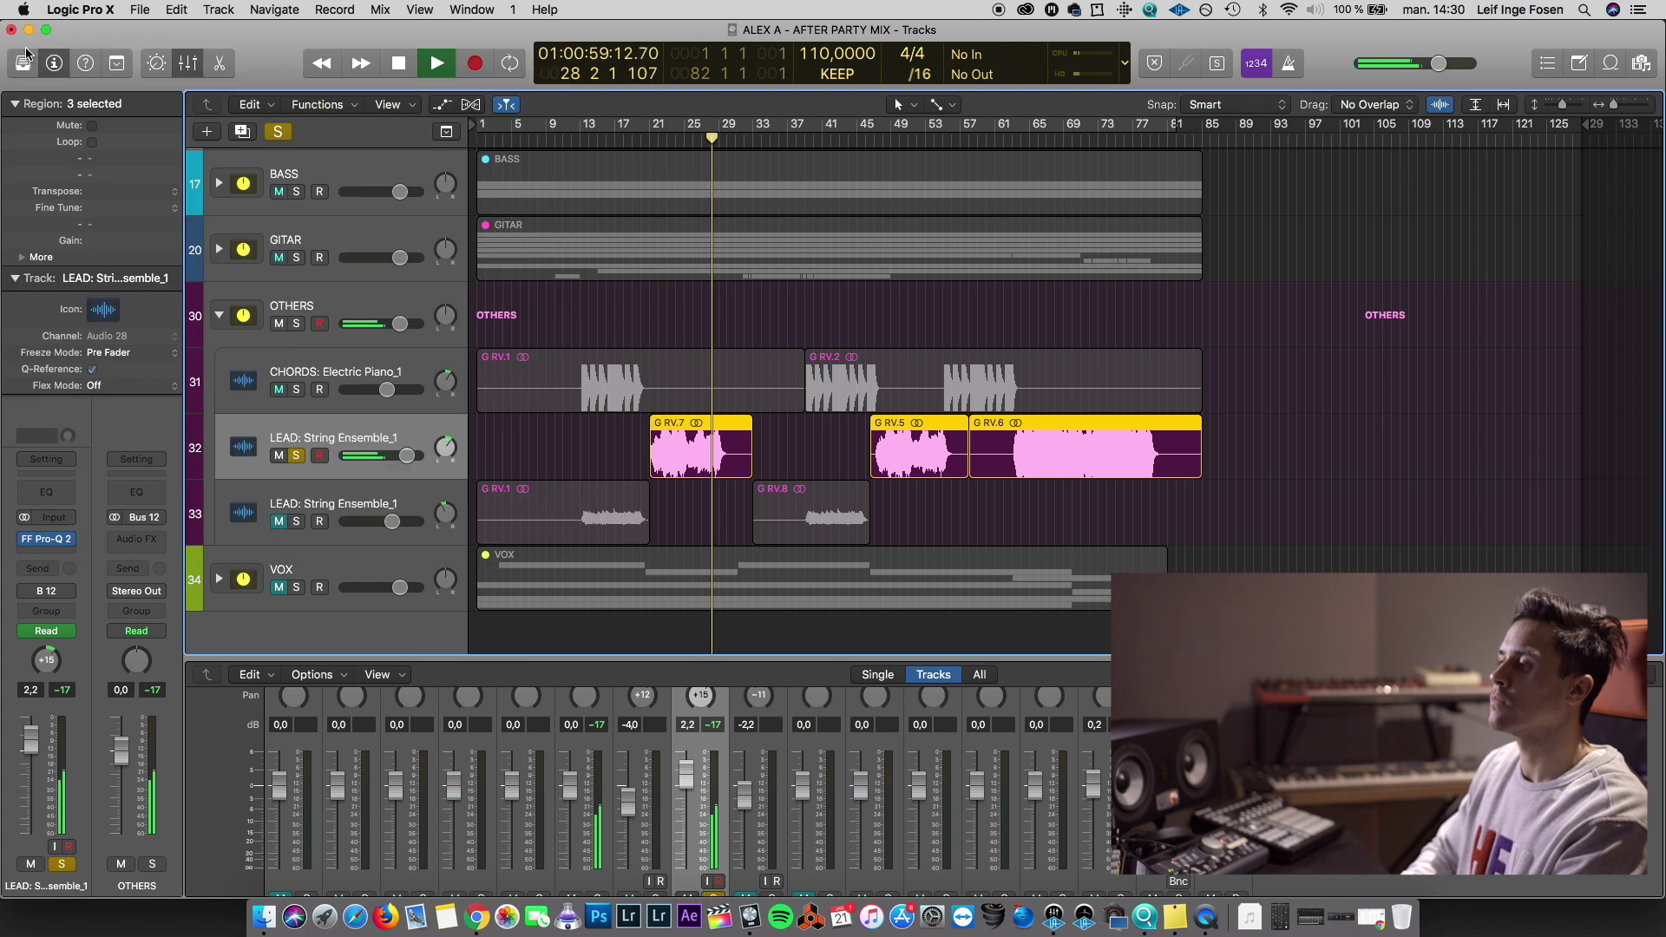
Insert FF Pro-MB on the upper String Ensemble track and play it soloed from about bar 20
click(73, 549)
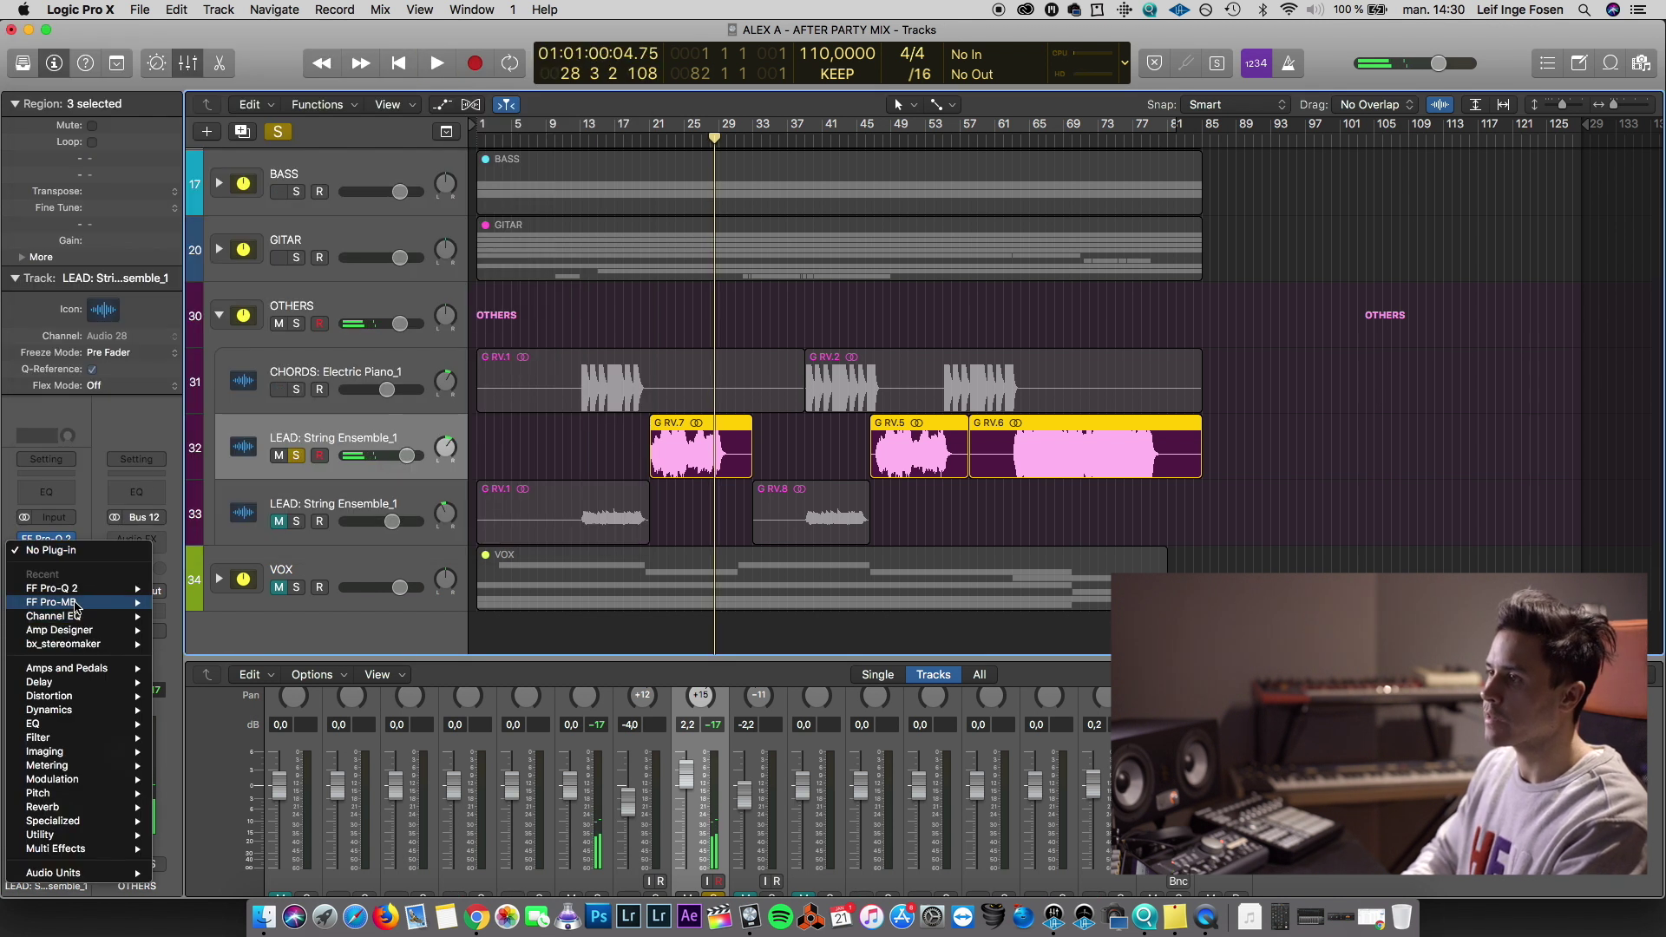
click(648, 226)
drag(92, 154, 835, 154)
drag(713, 141, 644, 138)
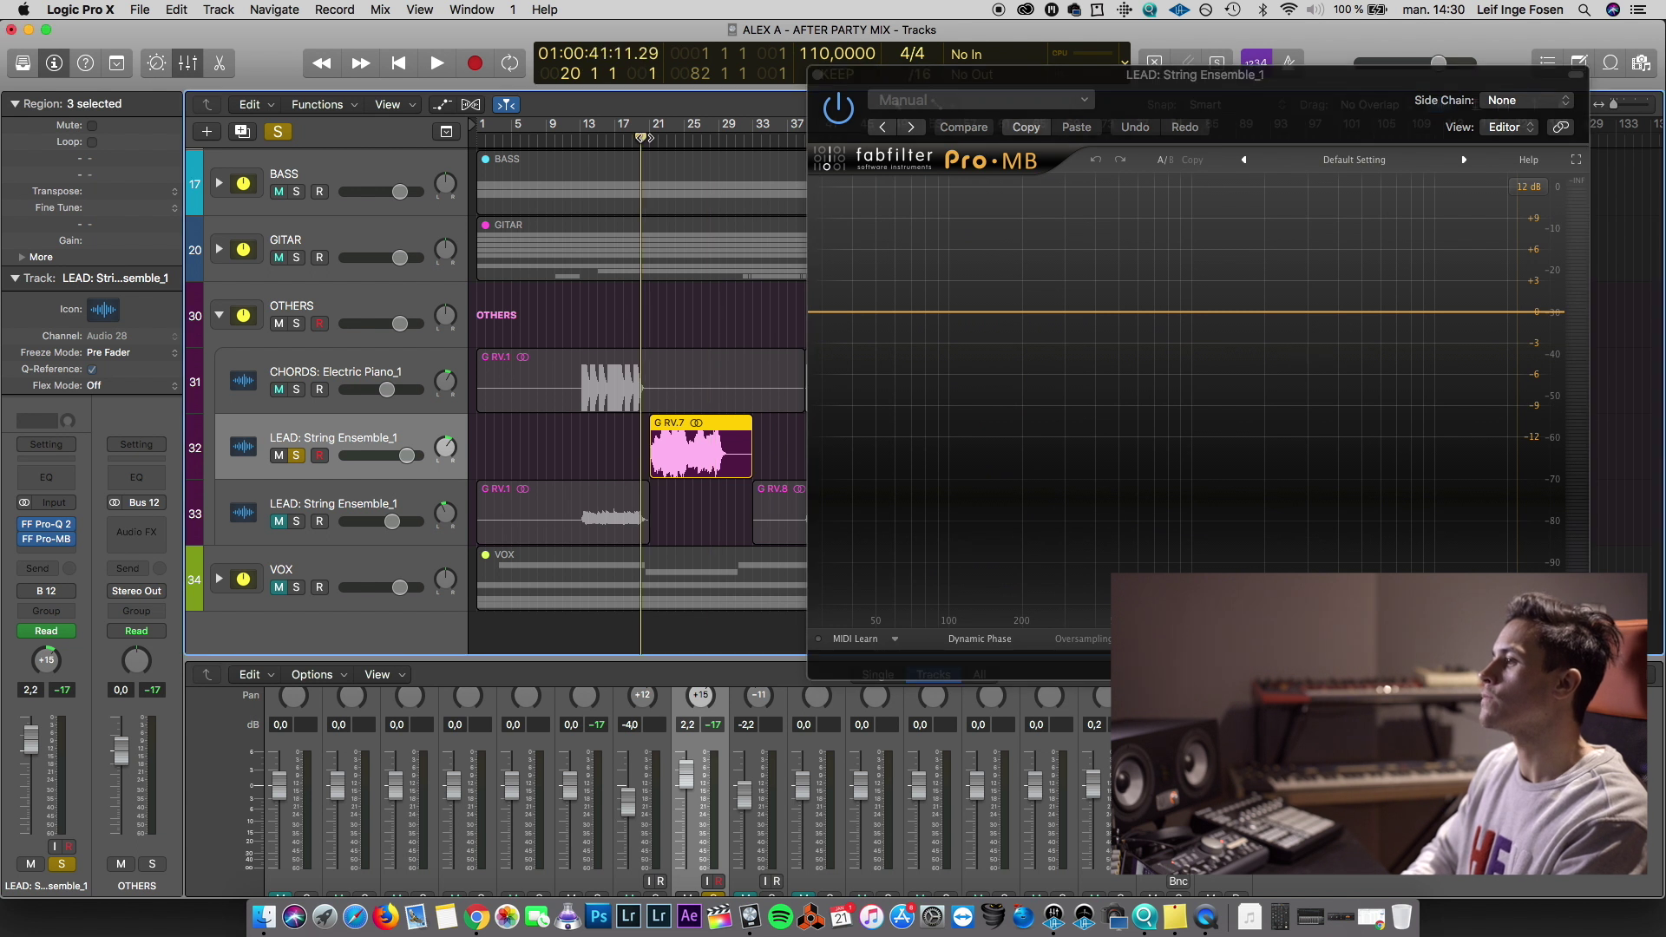
key(space)
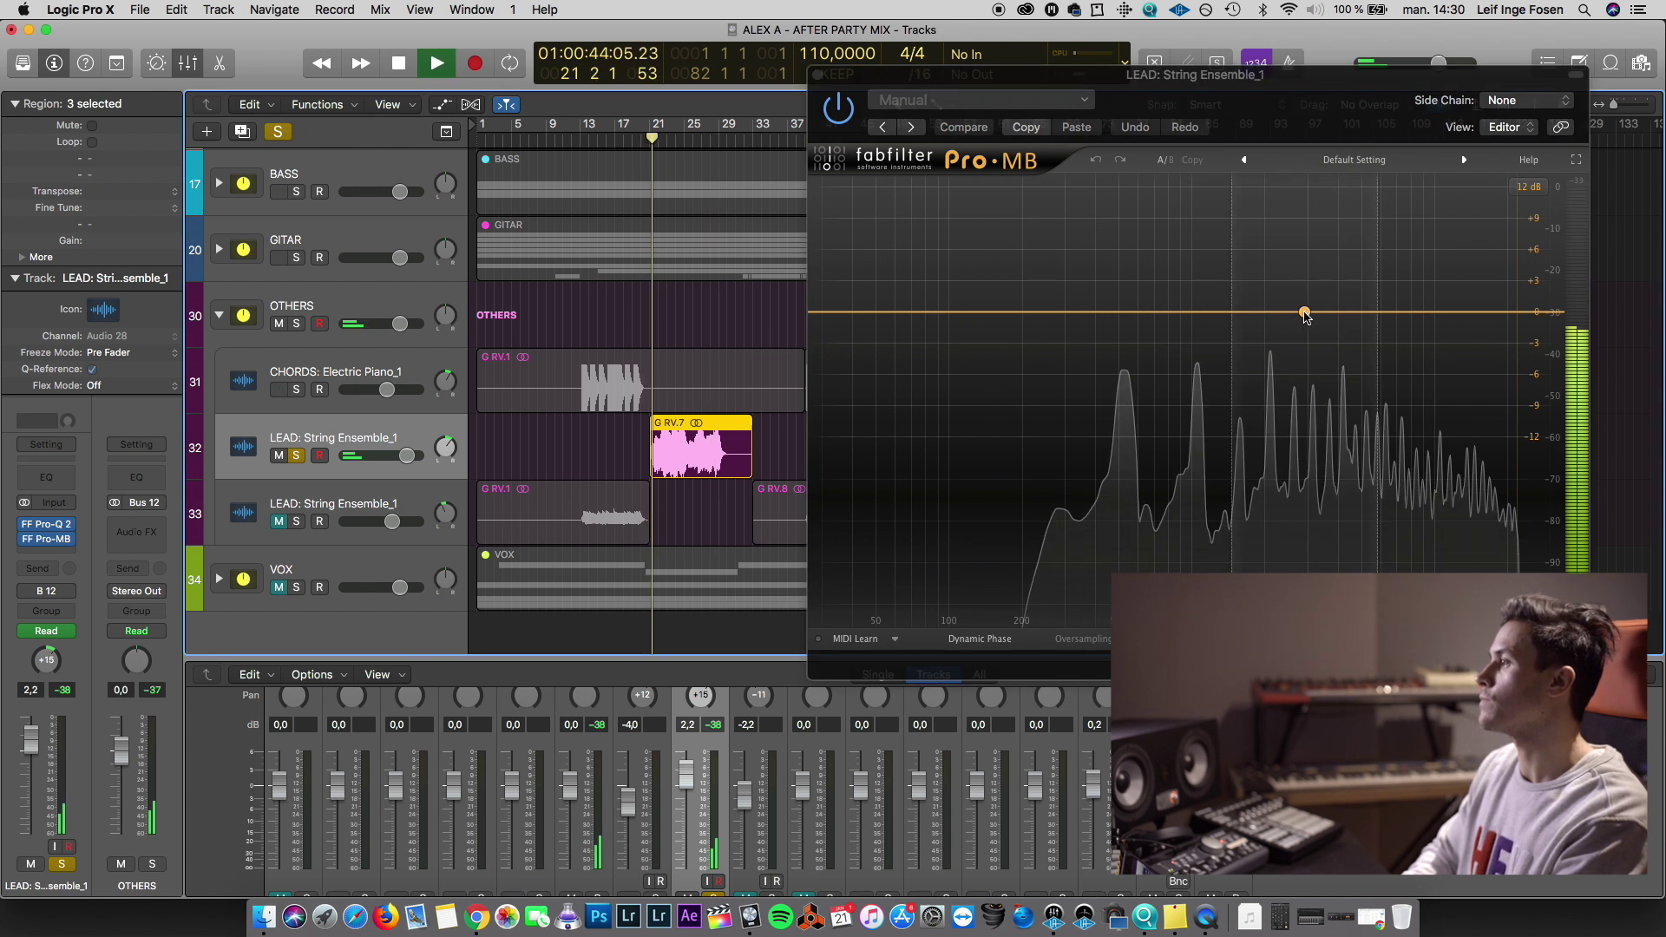
Create three compression bands for the upper strings near 500 Hz, 2 kHz and 7 kHz, with the highest band's threshold at about -20 dB
drag(1301, 312, 1304, 337)
drag(1117, 312, 1117, 338)
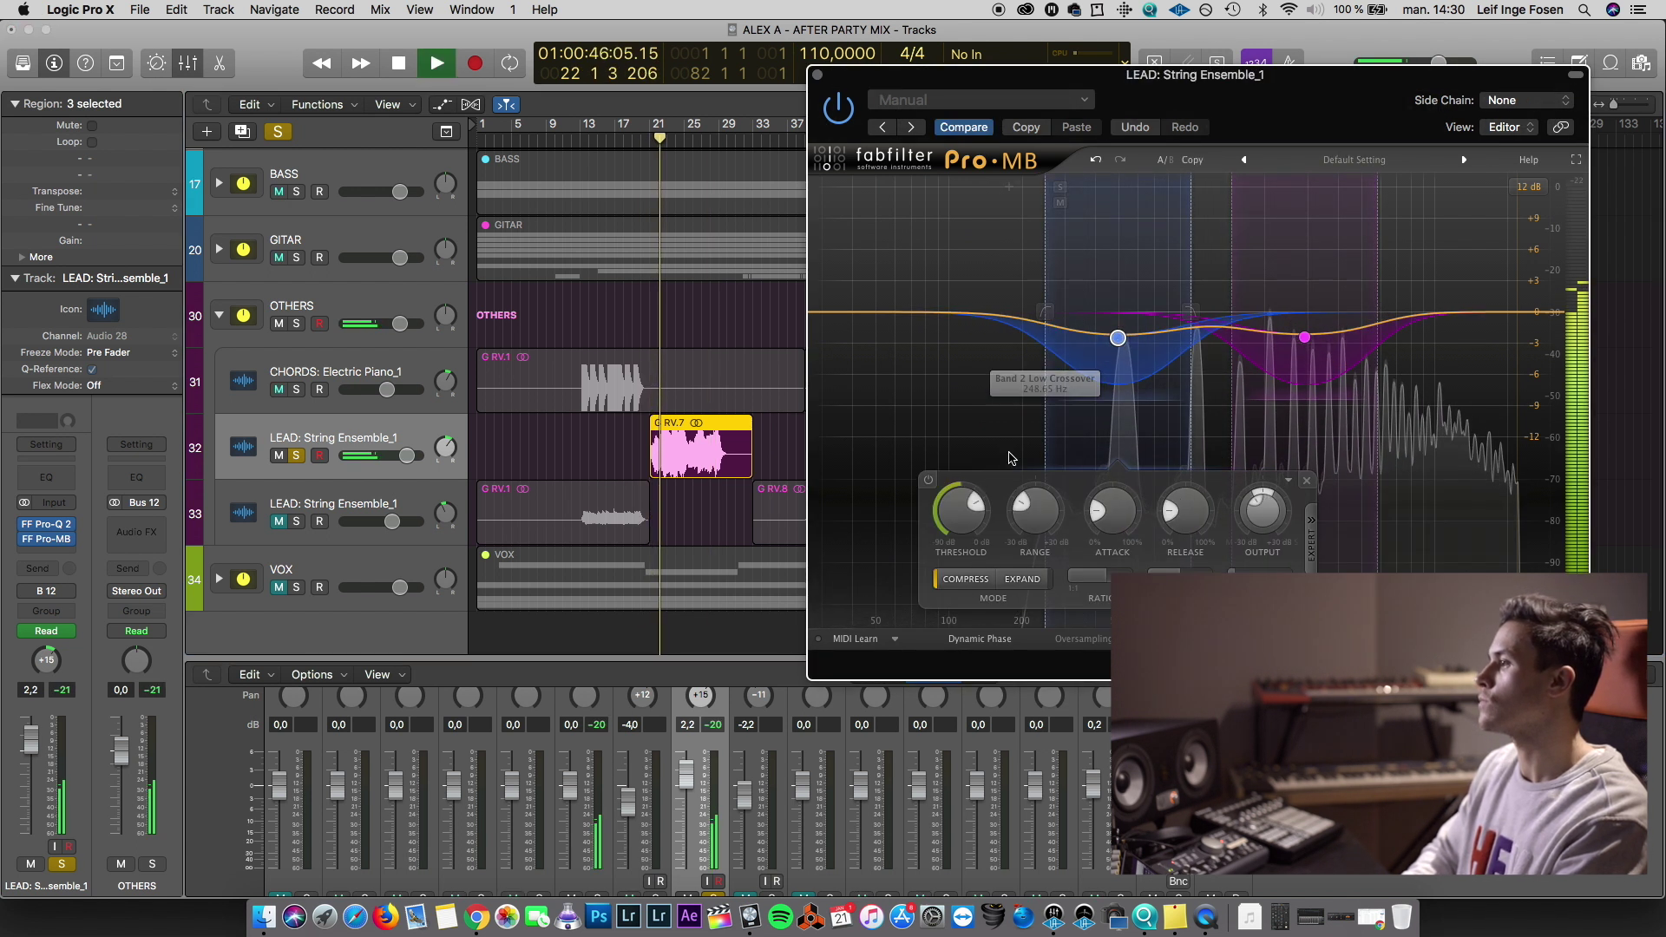
drag(1304, 337, 1393, 338)
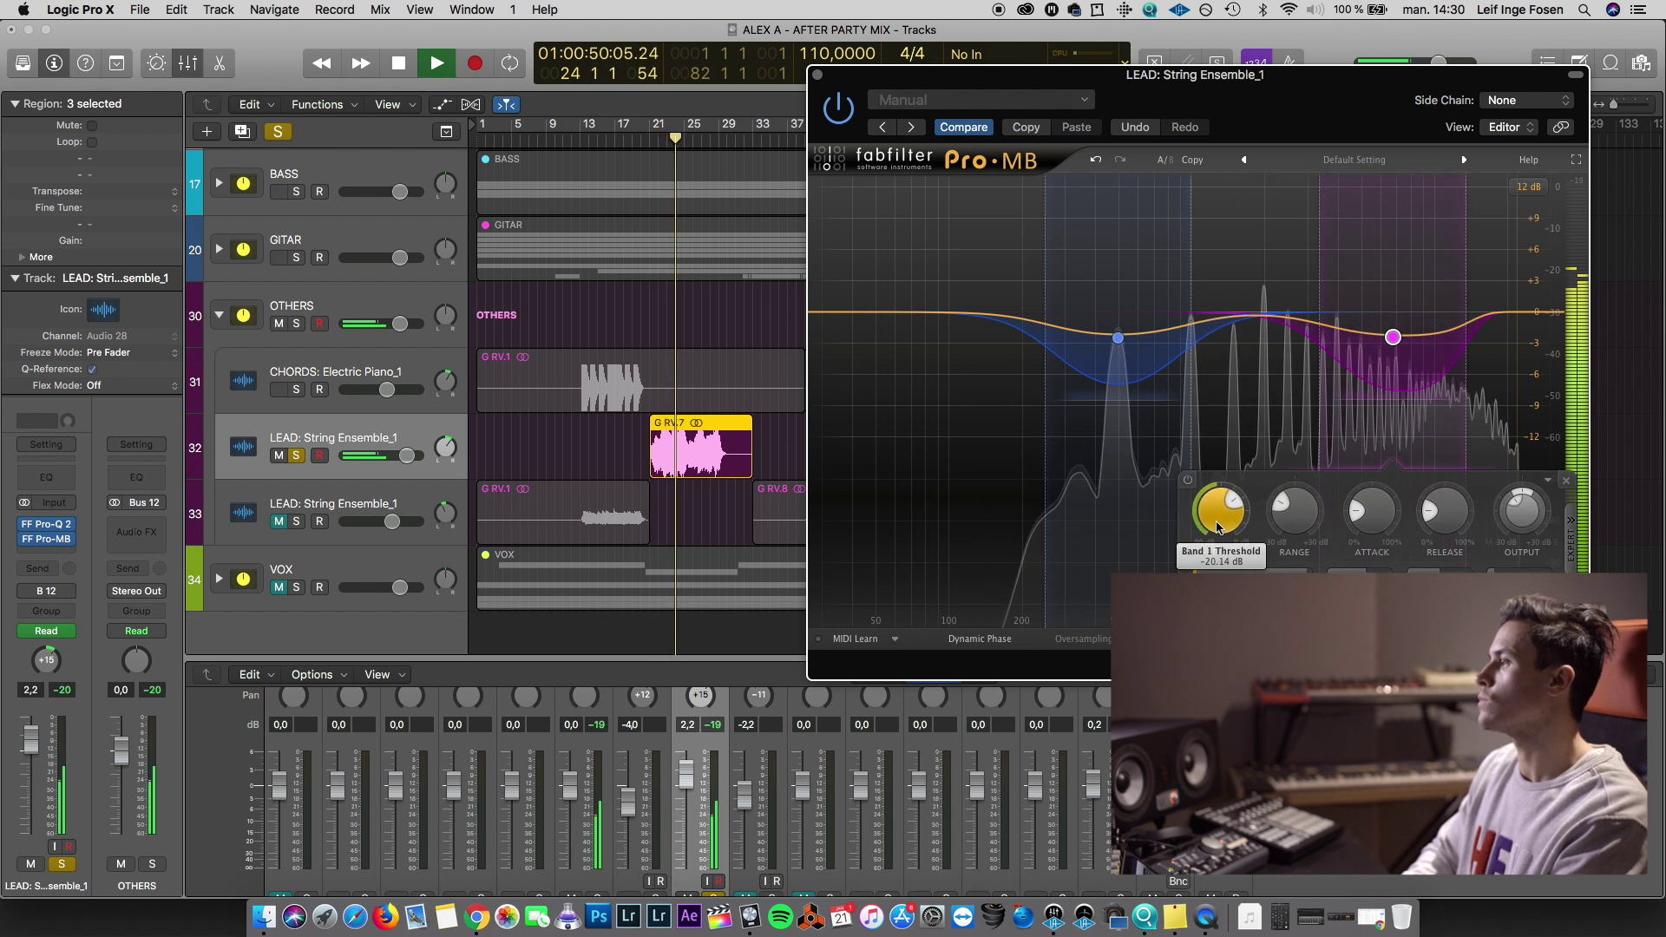
drag(1255, 312, 1259, 347)
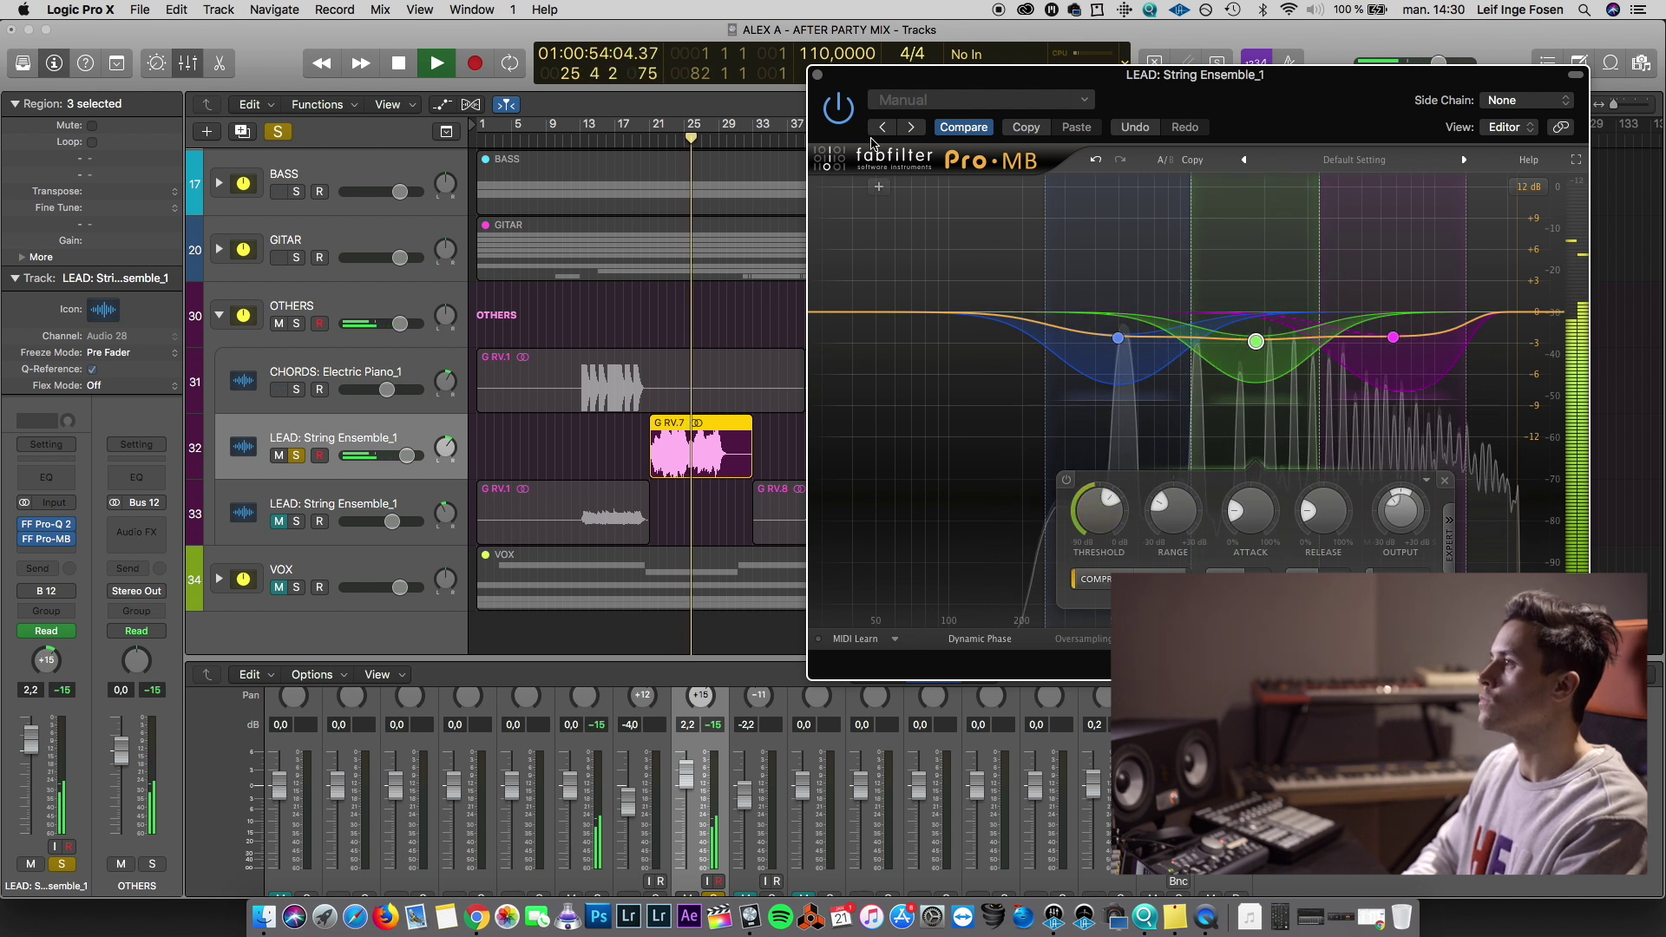
click(816, 78)
key(space)
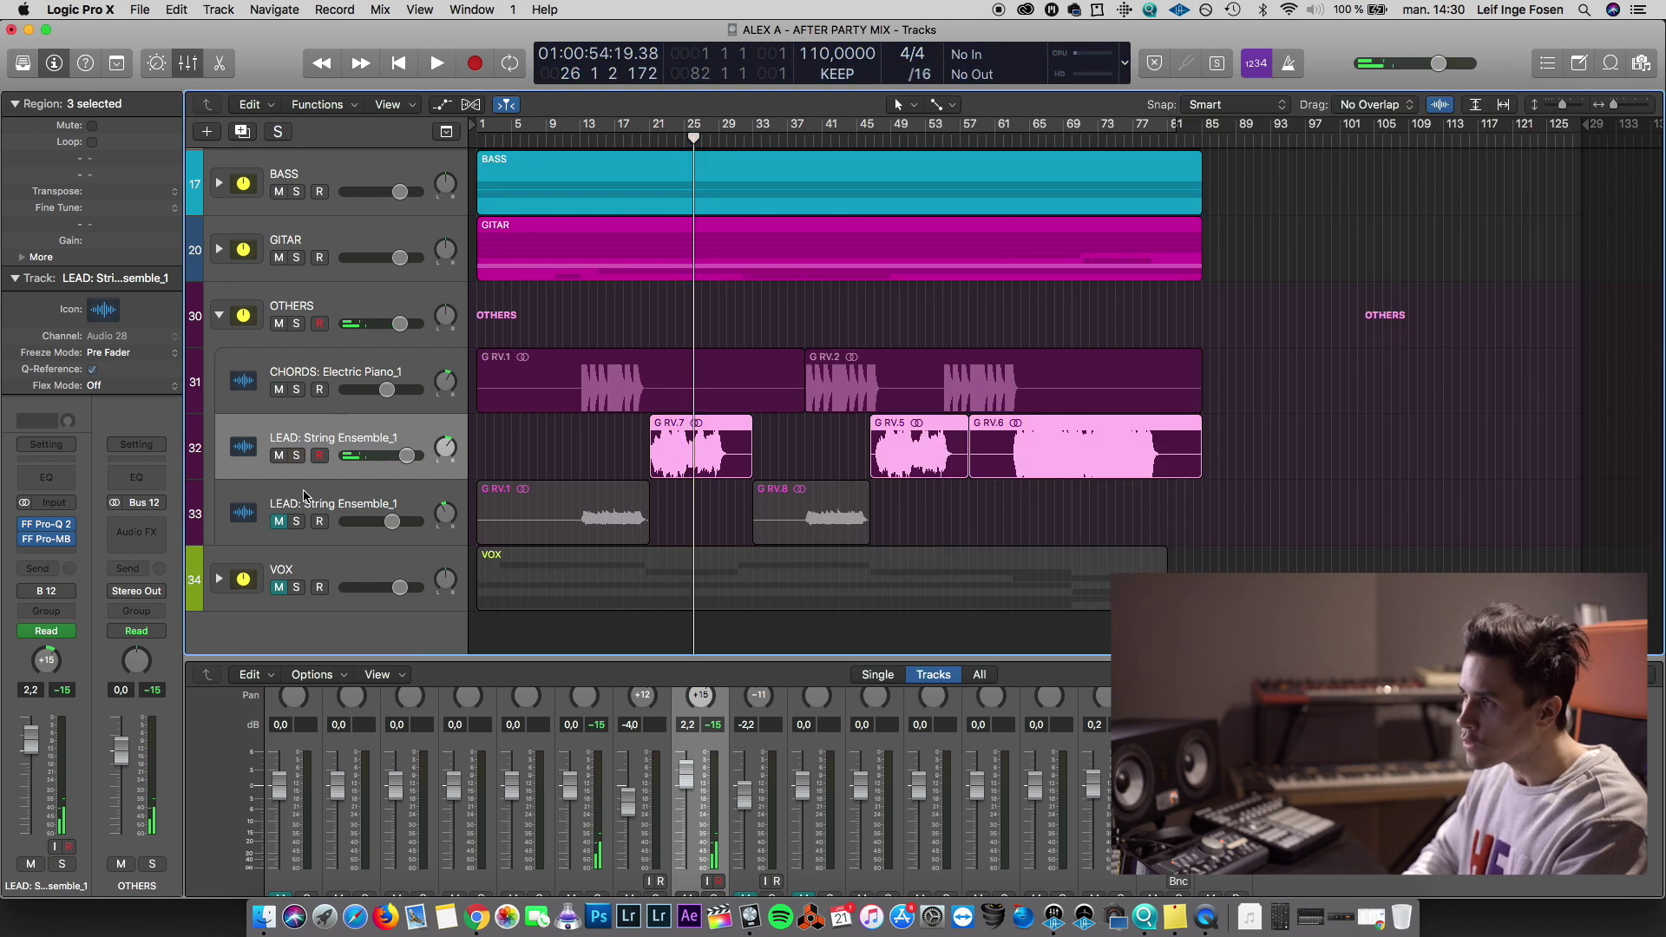
Play the lower String Ensemble track soloed from about bar 13 and copy the upper string track's FF Pro-Q 2 and FF Pro-MB onto it
click(330, 508)
key(alt+comma)
key(space)
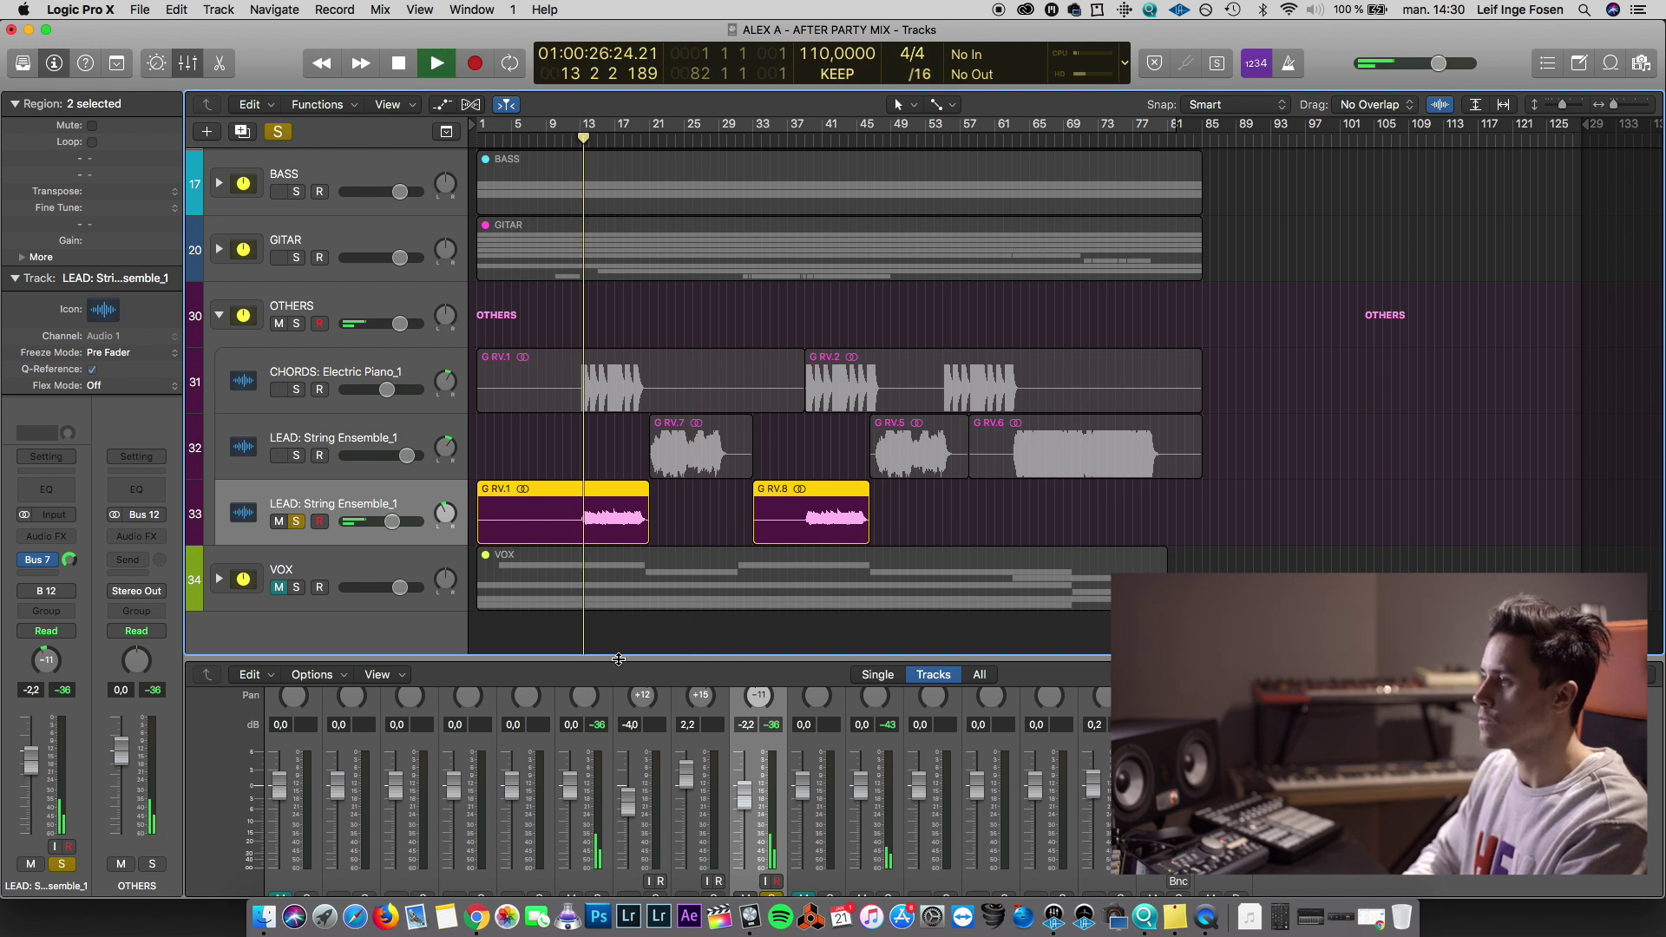
drag(618, 659, 617, 359)
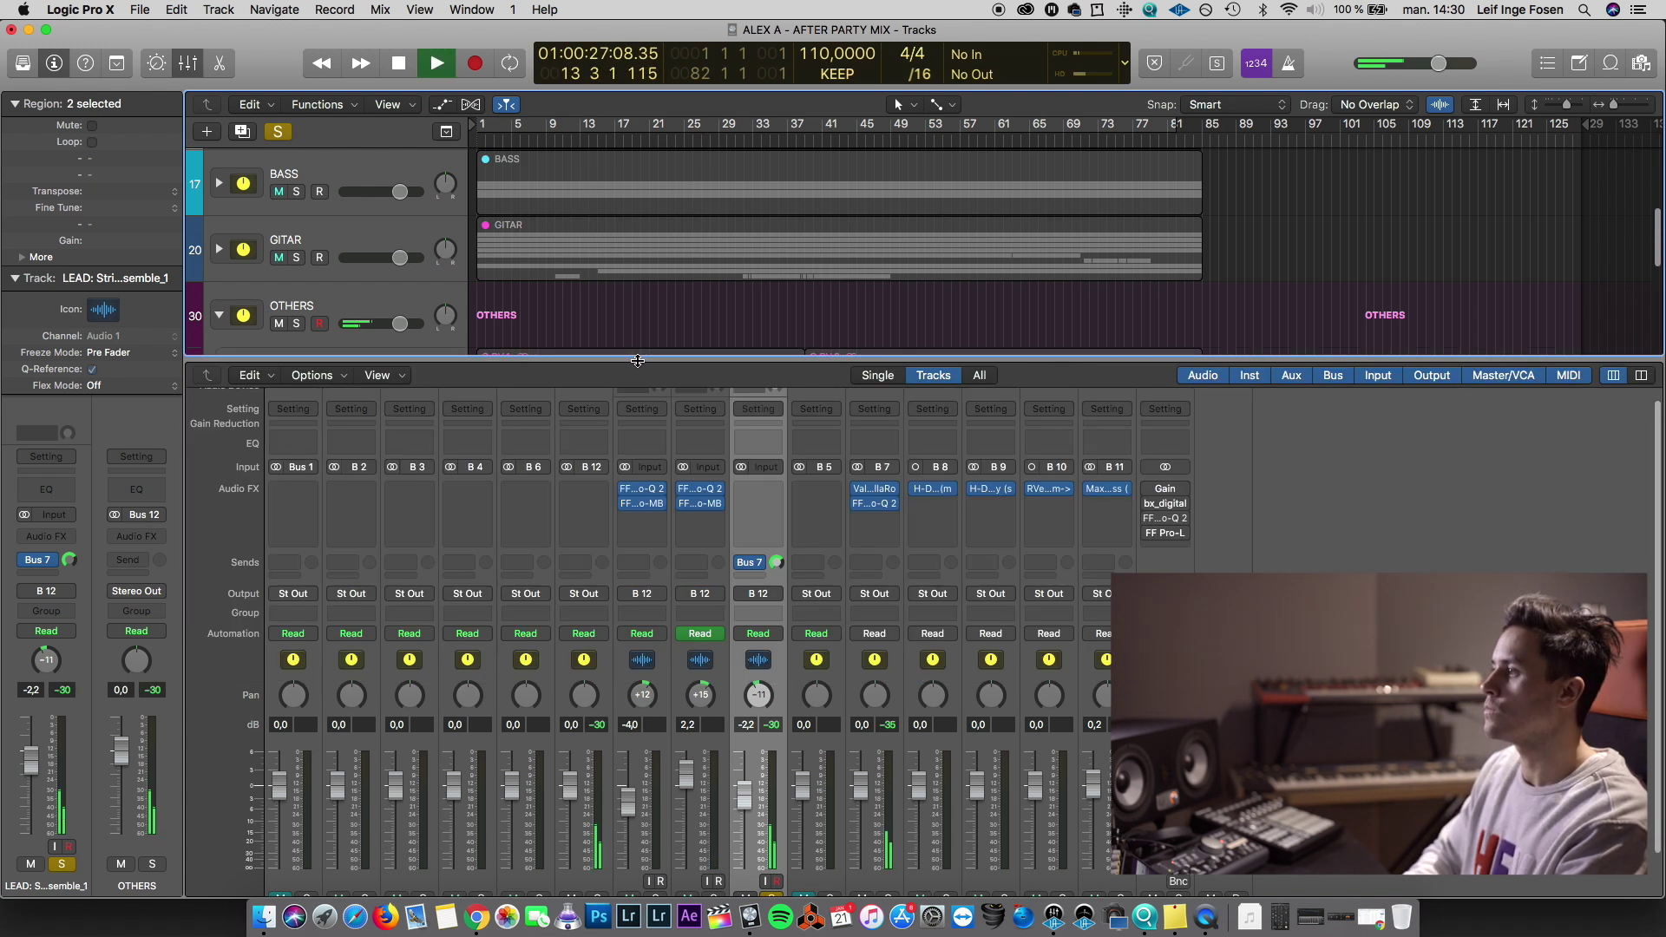
drag(699, 495, 757, 495)
Raise the lower strings' EQ low cut to just below 1 kHz and add a bell cut of about 4 dB near 7.1 kHz
click(757, 488)
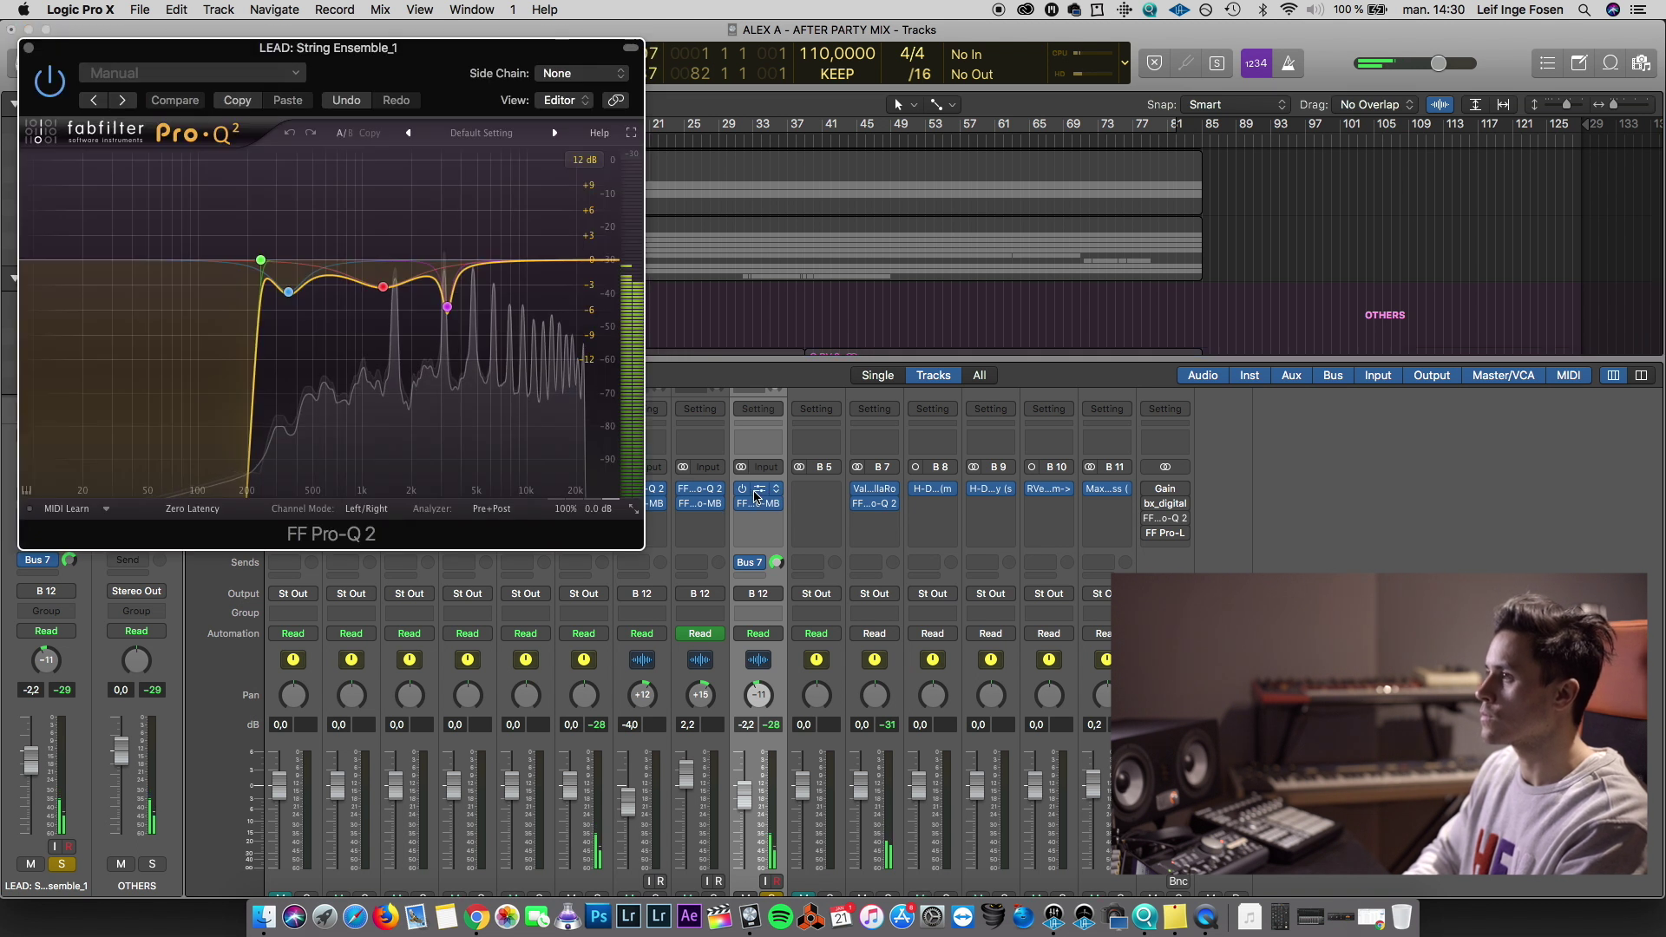
drag(260, 260, 355, 261)
drag(540, 291, 503, 298)
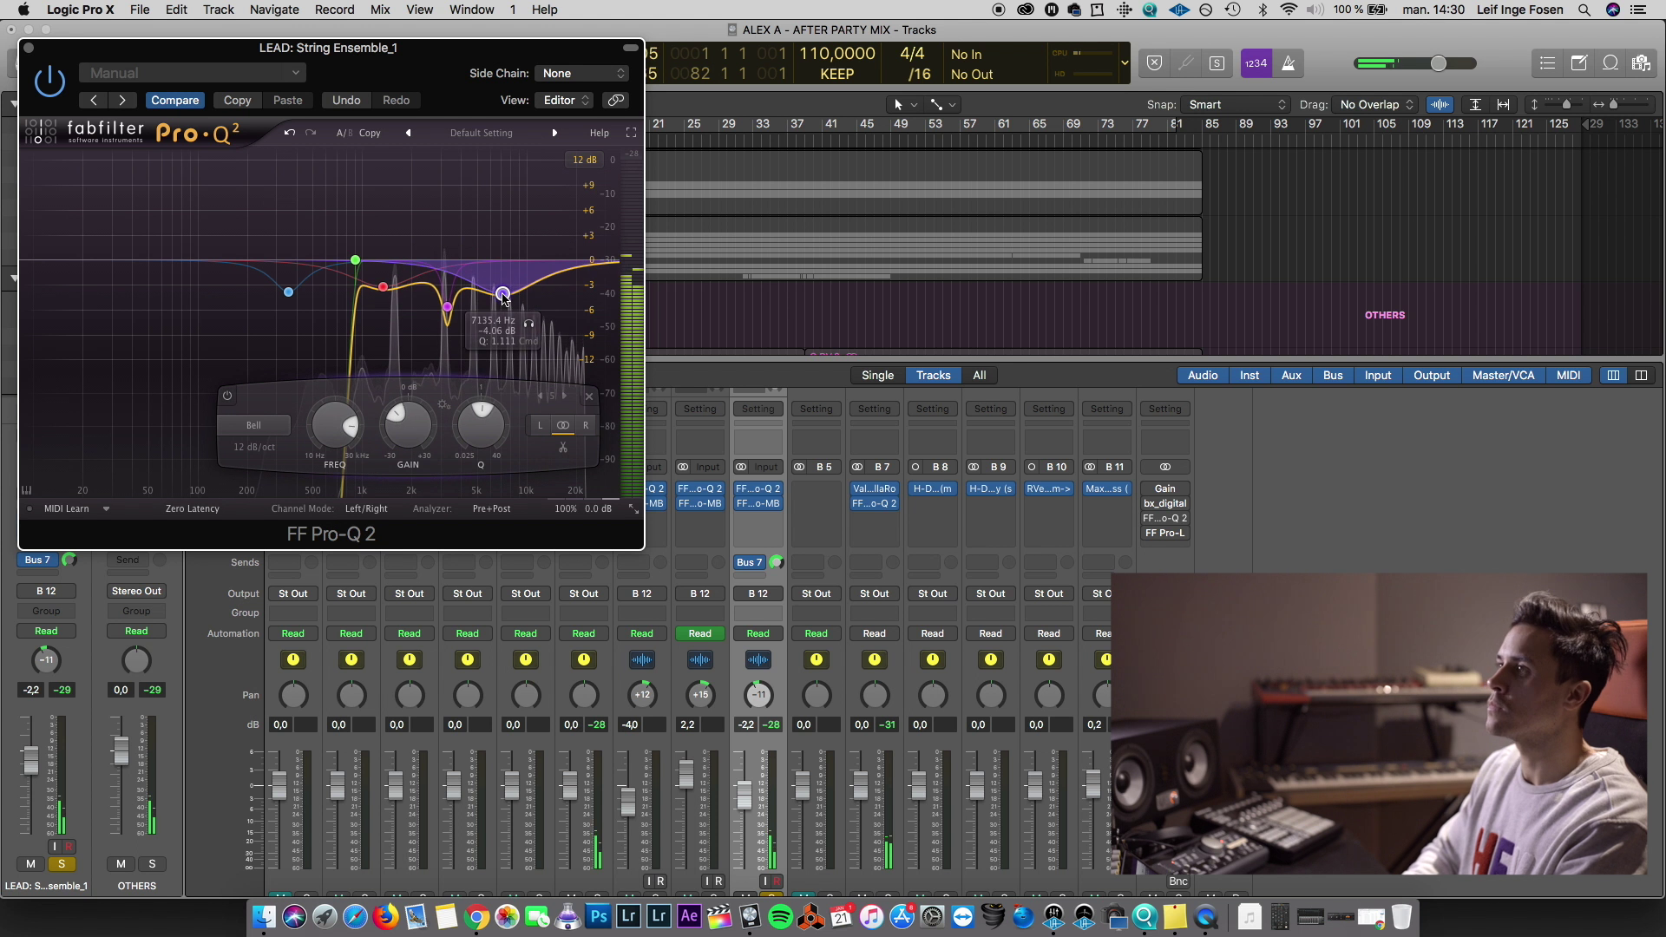
click(28, 47)
Shift the lower strings' highest FF Pro-MB band slightly up in frequency and increase its gain reduction, closing the plug-in and hiding the mixer
click(758, 503)
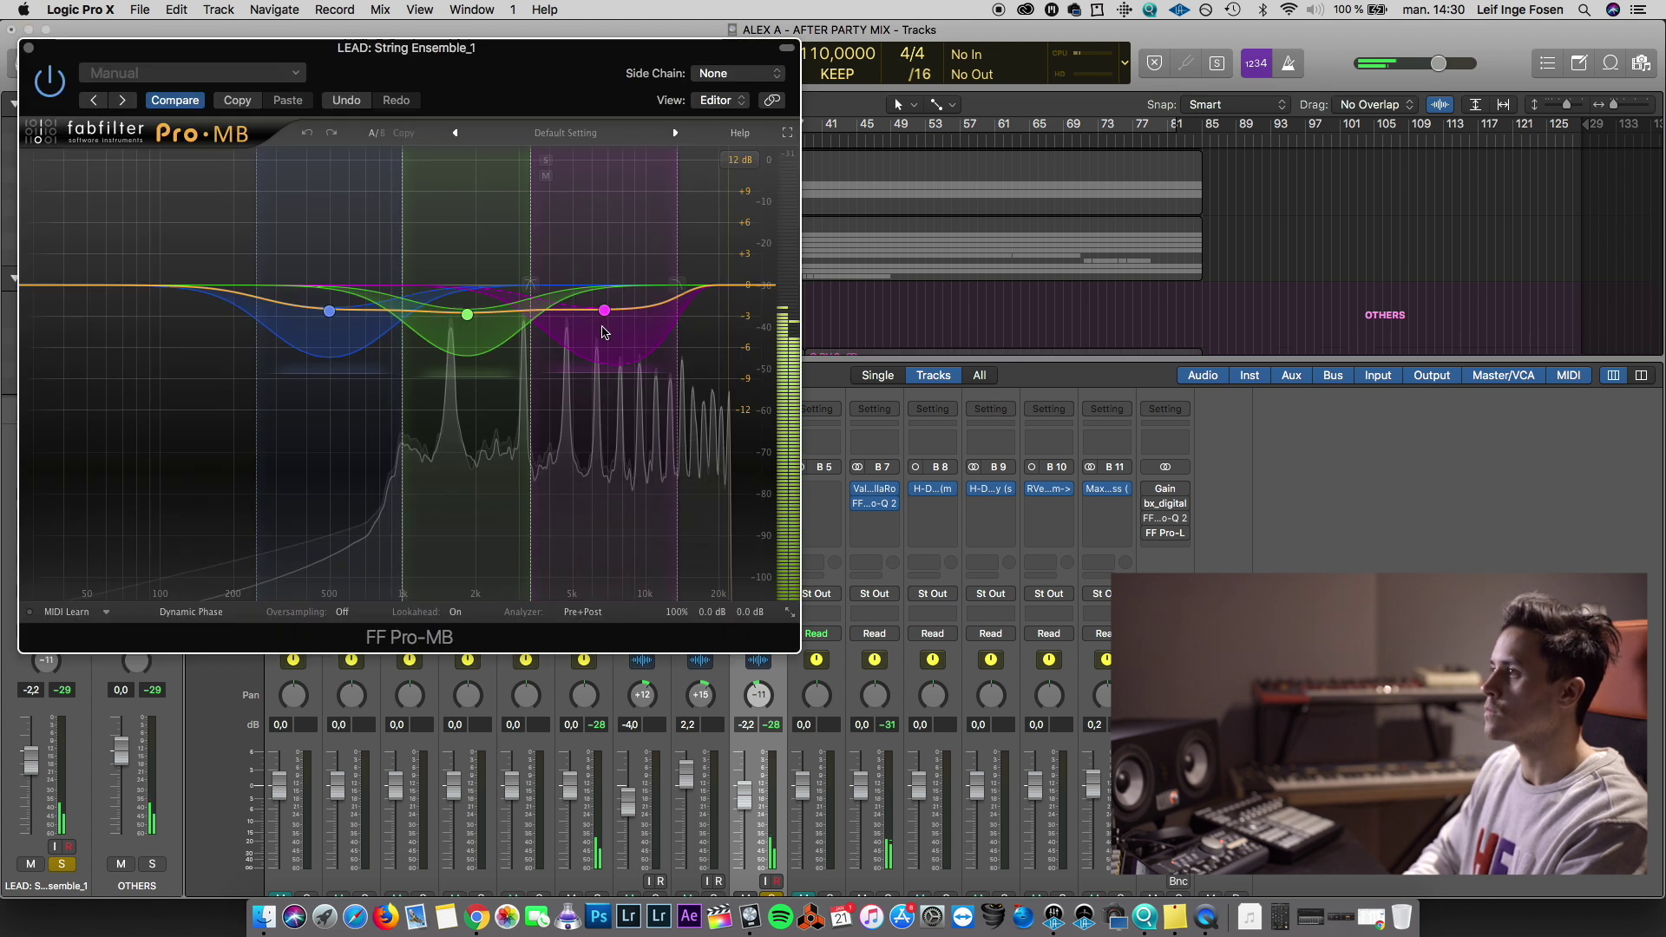
drag(604, 311, 616, 333)
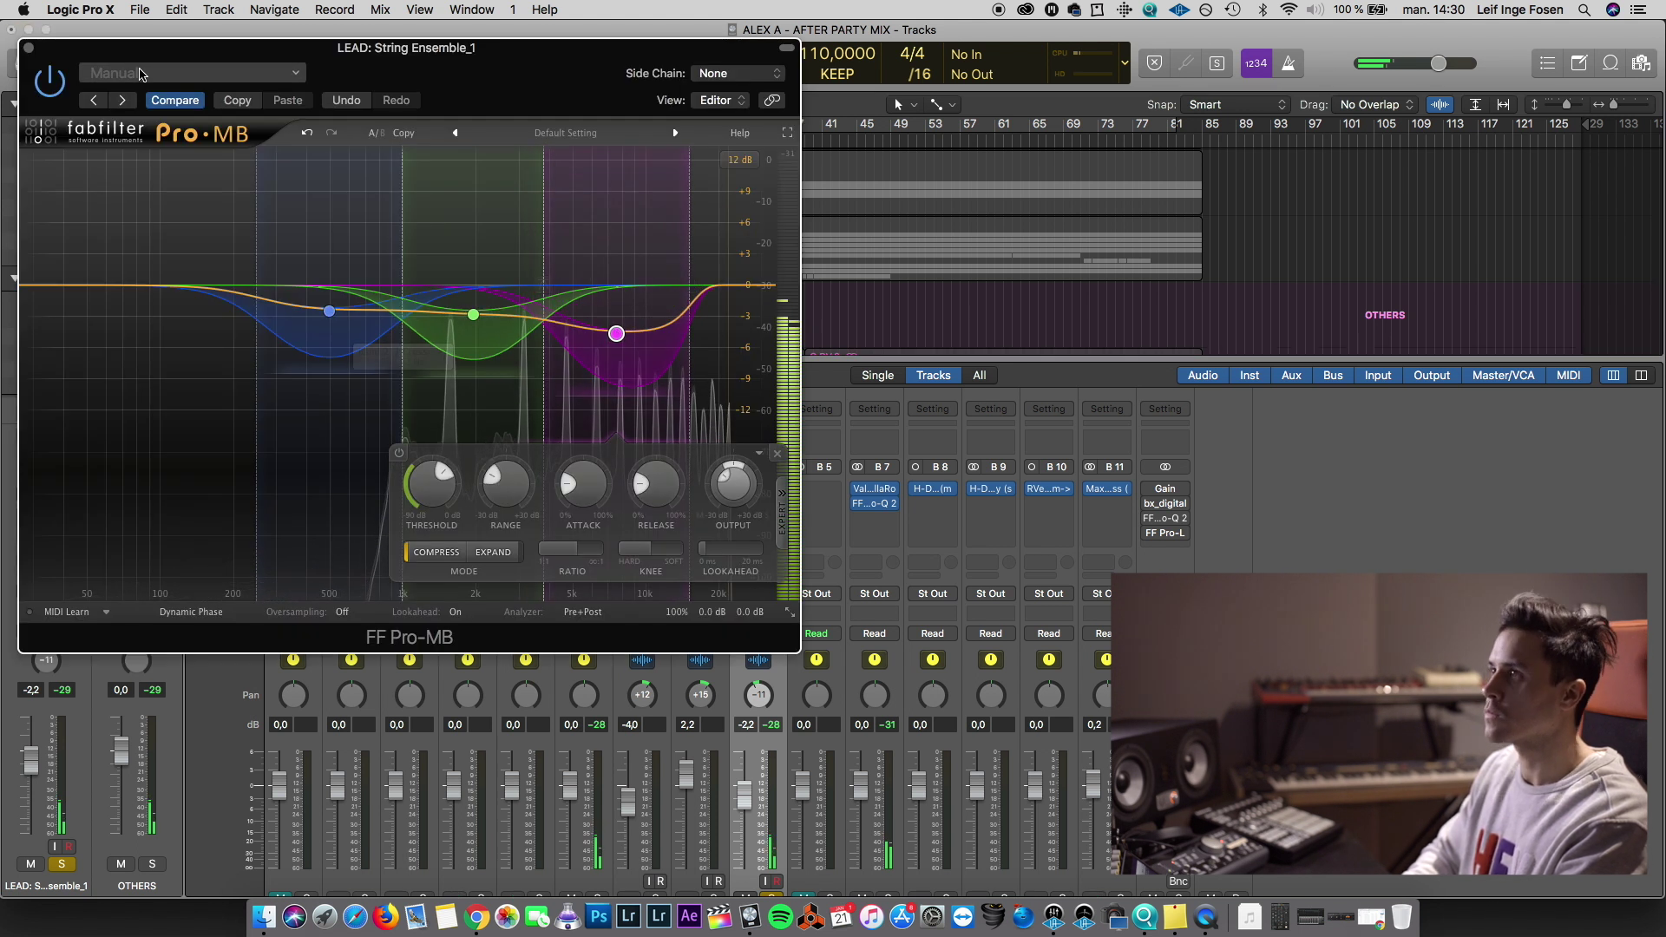
click(29, 48)
key(x)
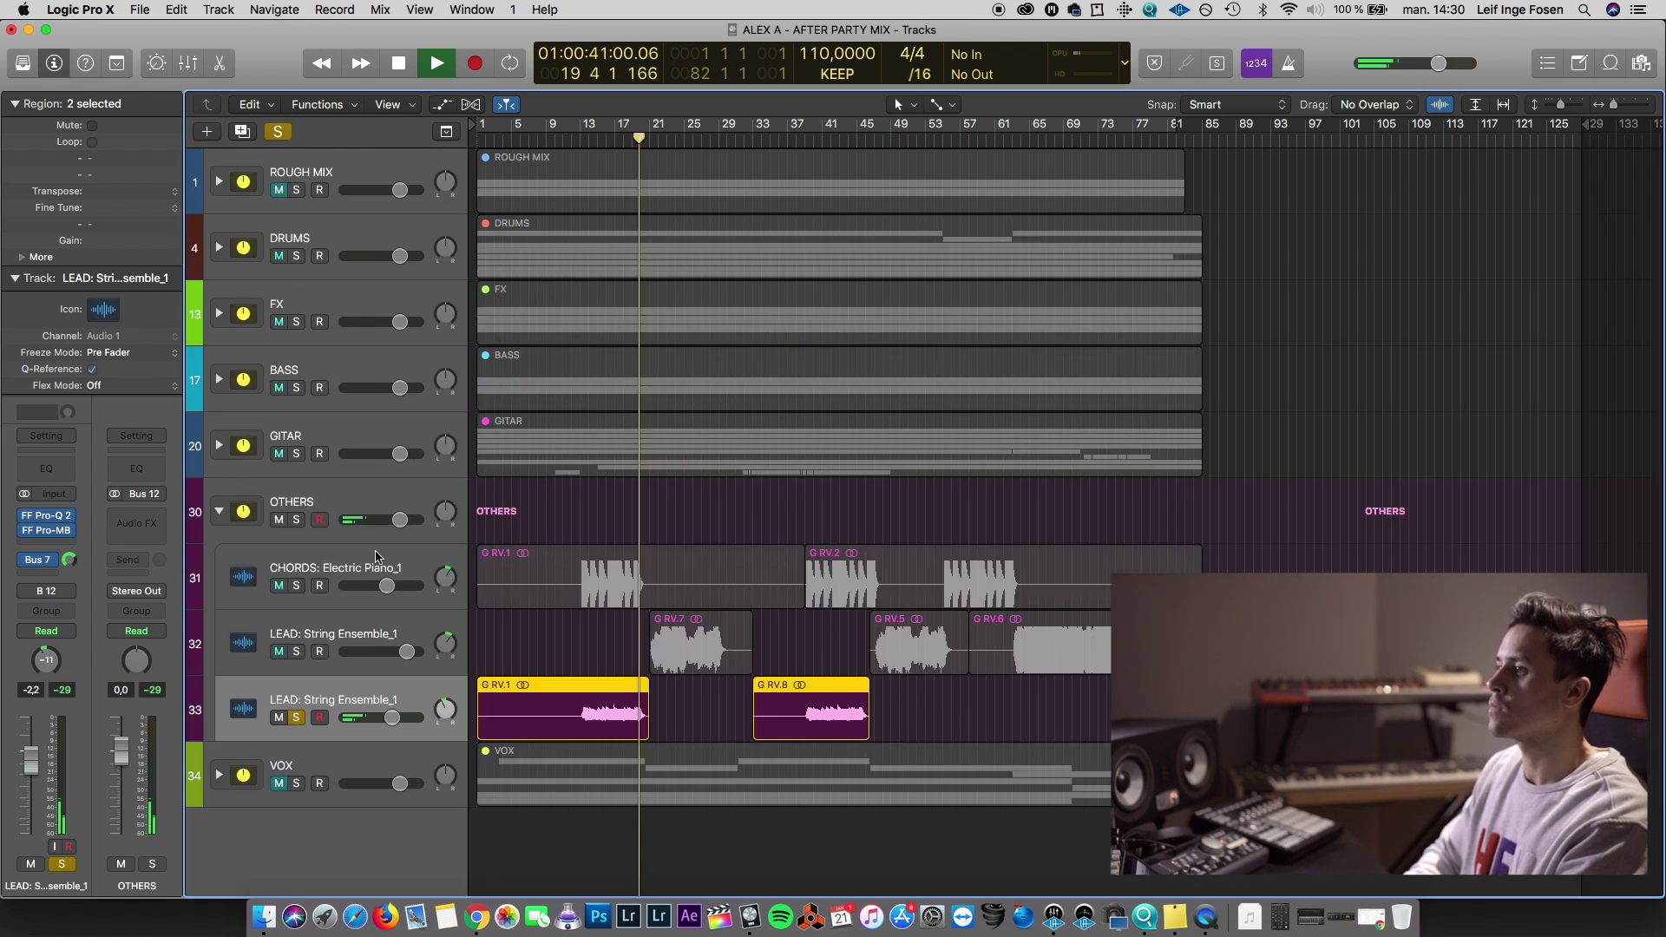
key(space)
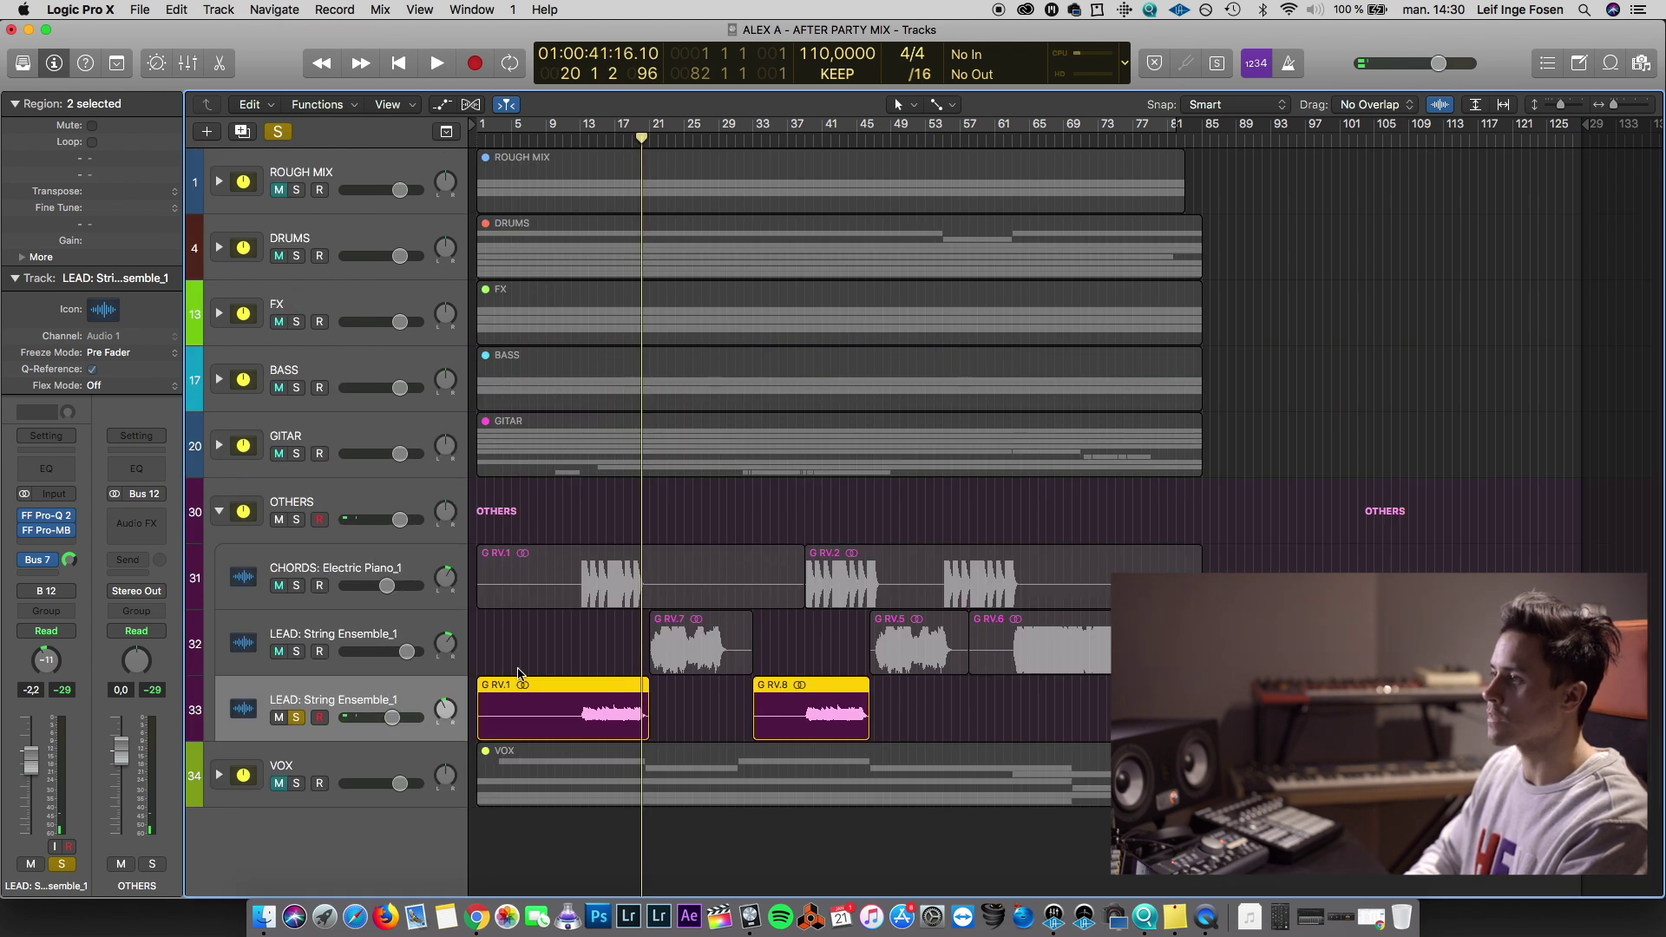
Unsolo the lower String Ensemble track, play the full mix from about bar 21 and nudge the upper strings' volume slightly up
click(295, 718)
drag(642, 142, 661, 139)
key(space)
click(296, 519)
click(296, 520)
drag(407, 651, 417, 657)
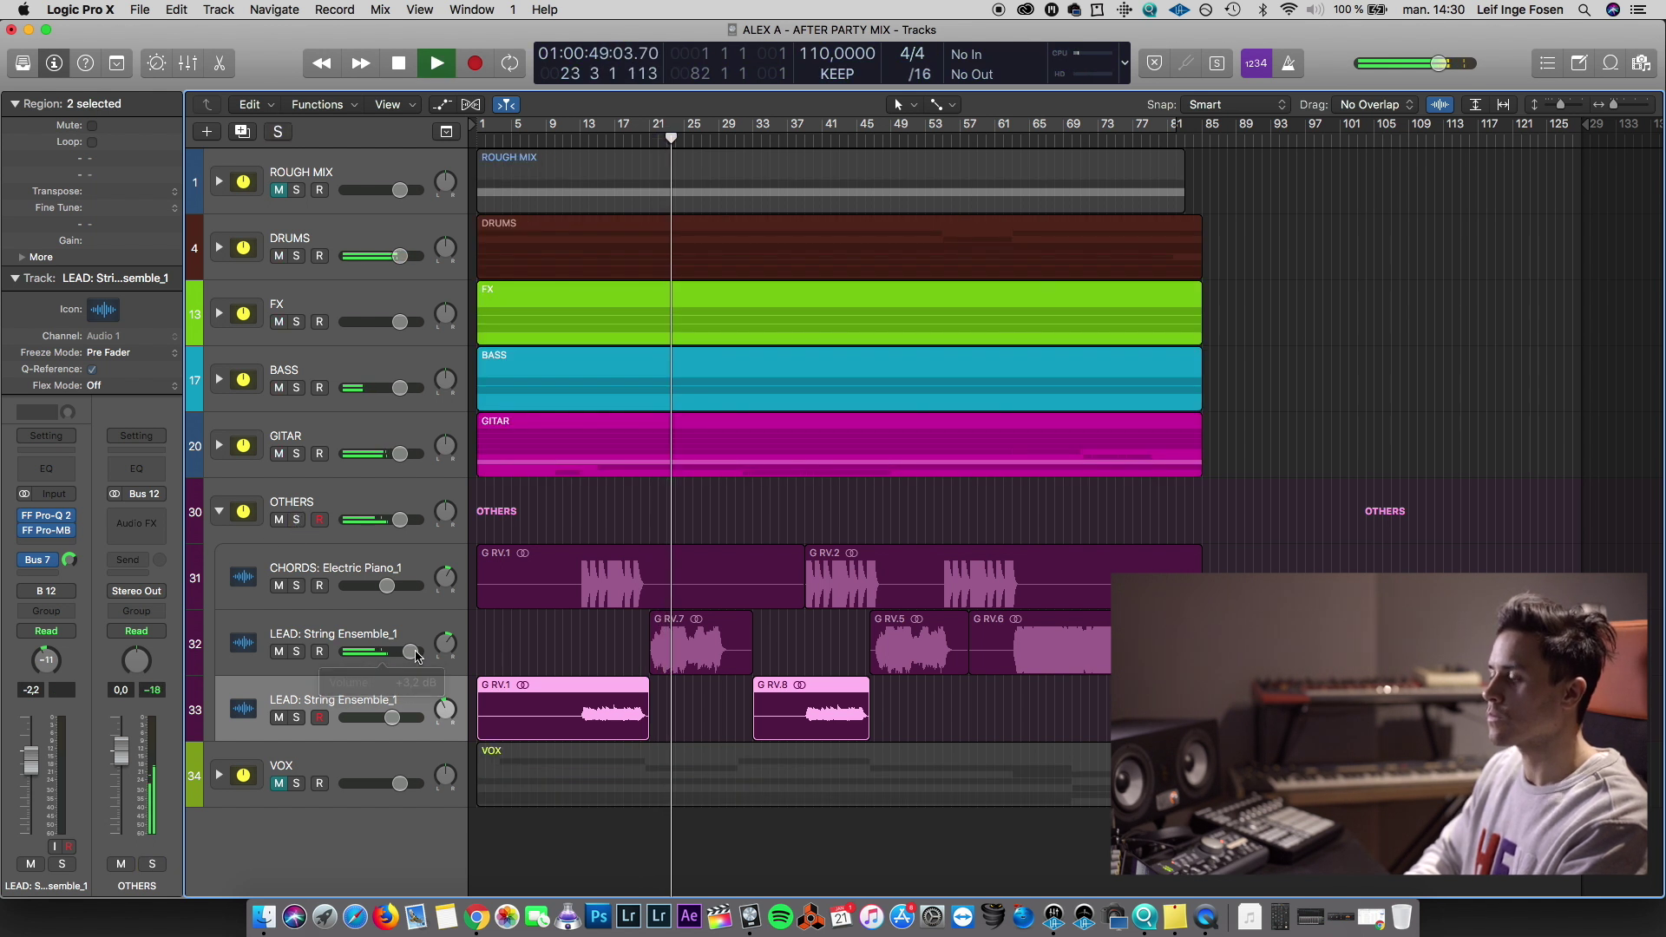
click(373, 666)
click(336, 694)
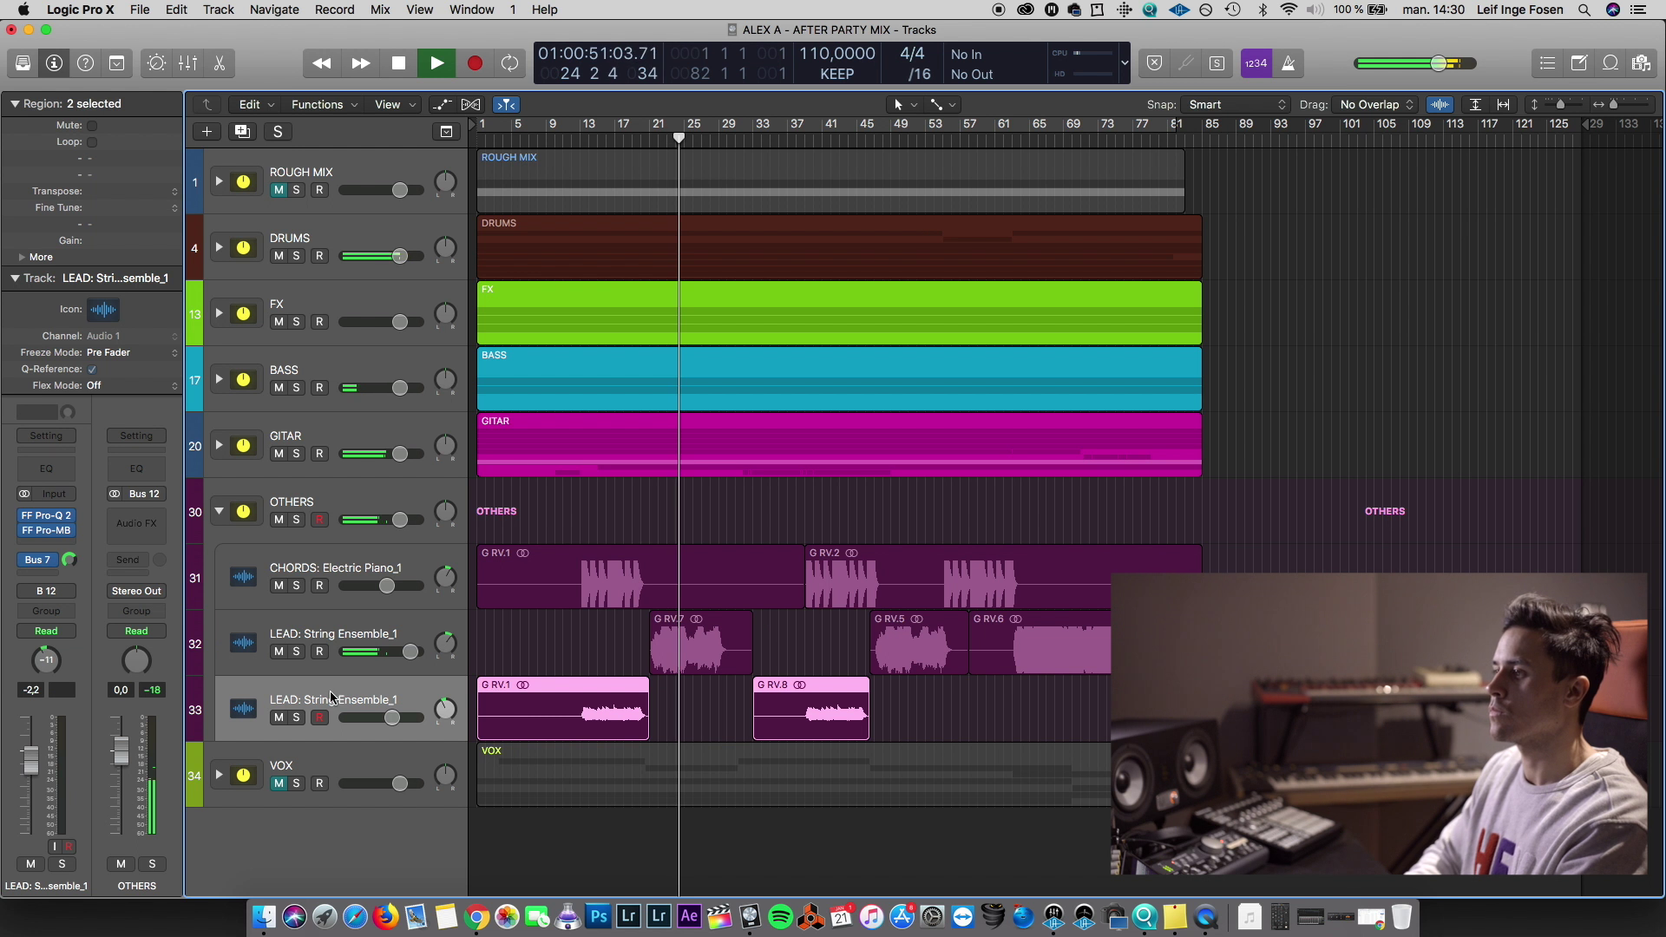
Solo the lower String Ensemble track, play it from bar 13 and unsolo it during playback to compare it with the full mix
key(s)
key(space)
key(comma)
key(comma)
key(comma)
key(comma)
key(comma)
key(comma)
key(comma)
key(comma)
key(comma)
key(comma)
key(comma)
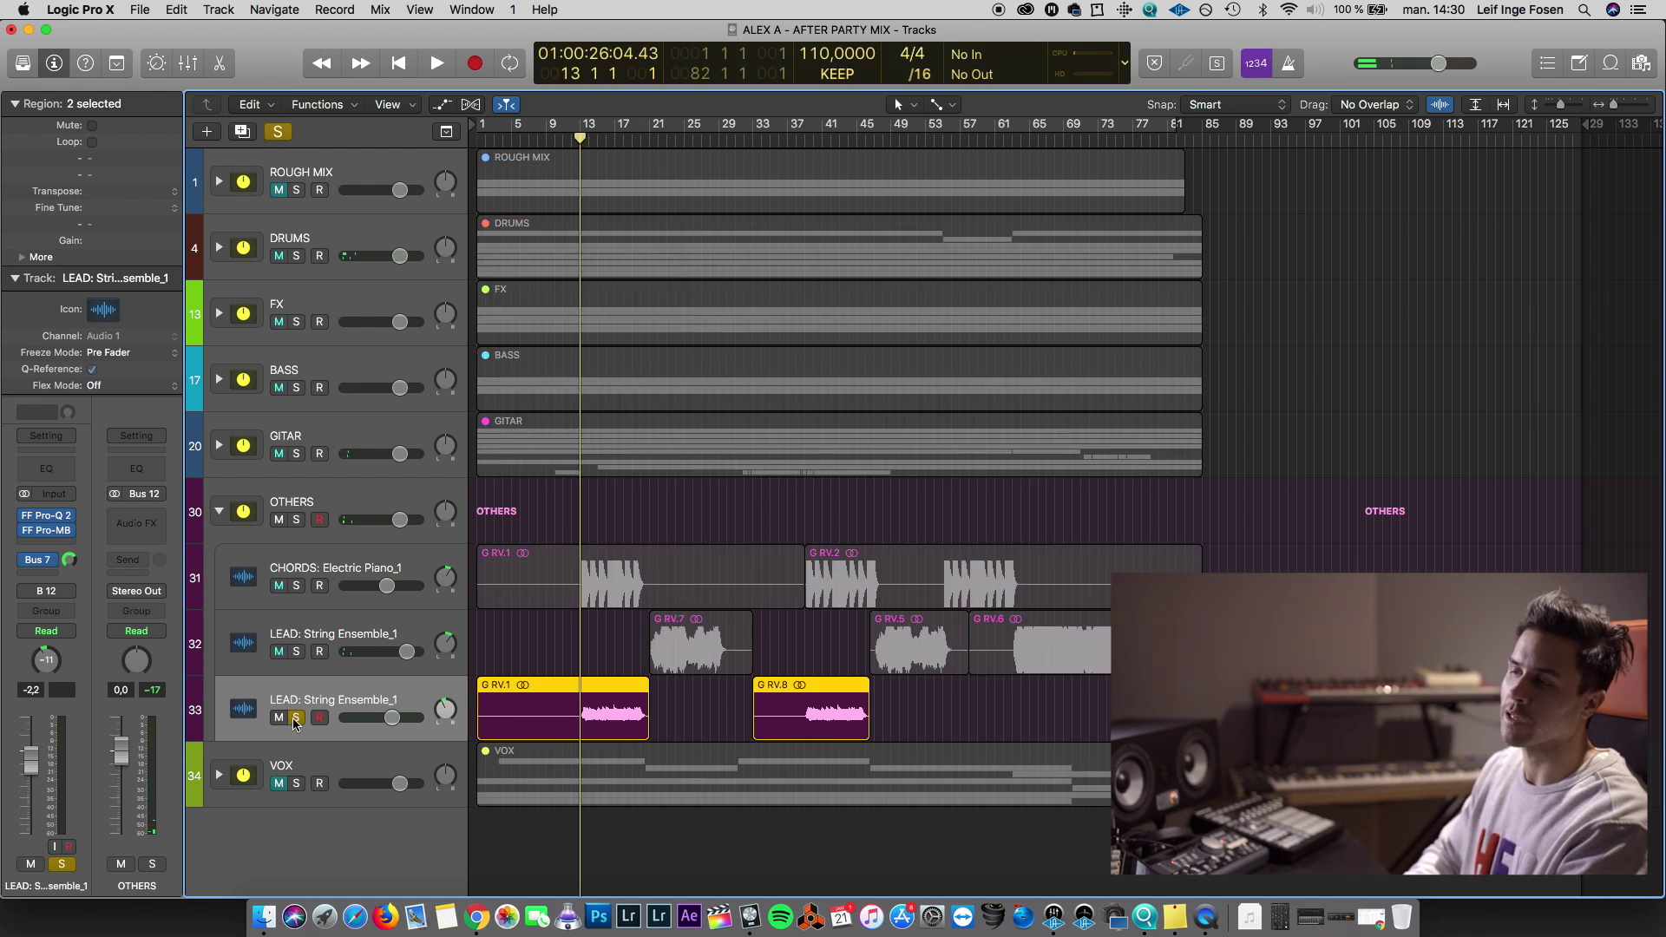
key(space)
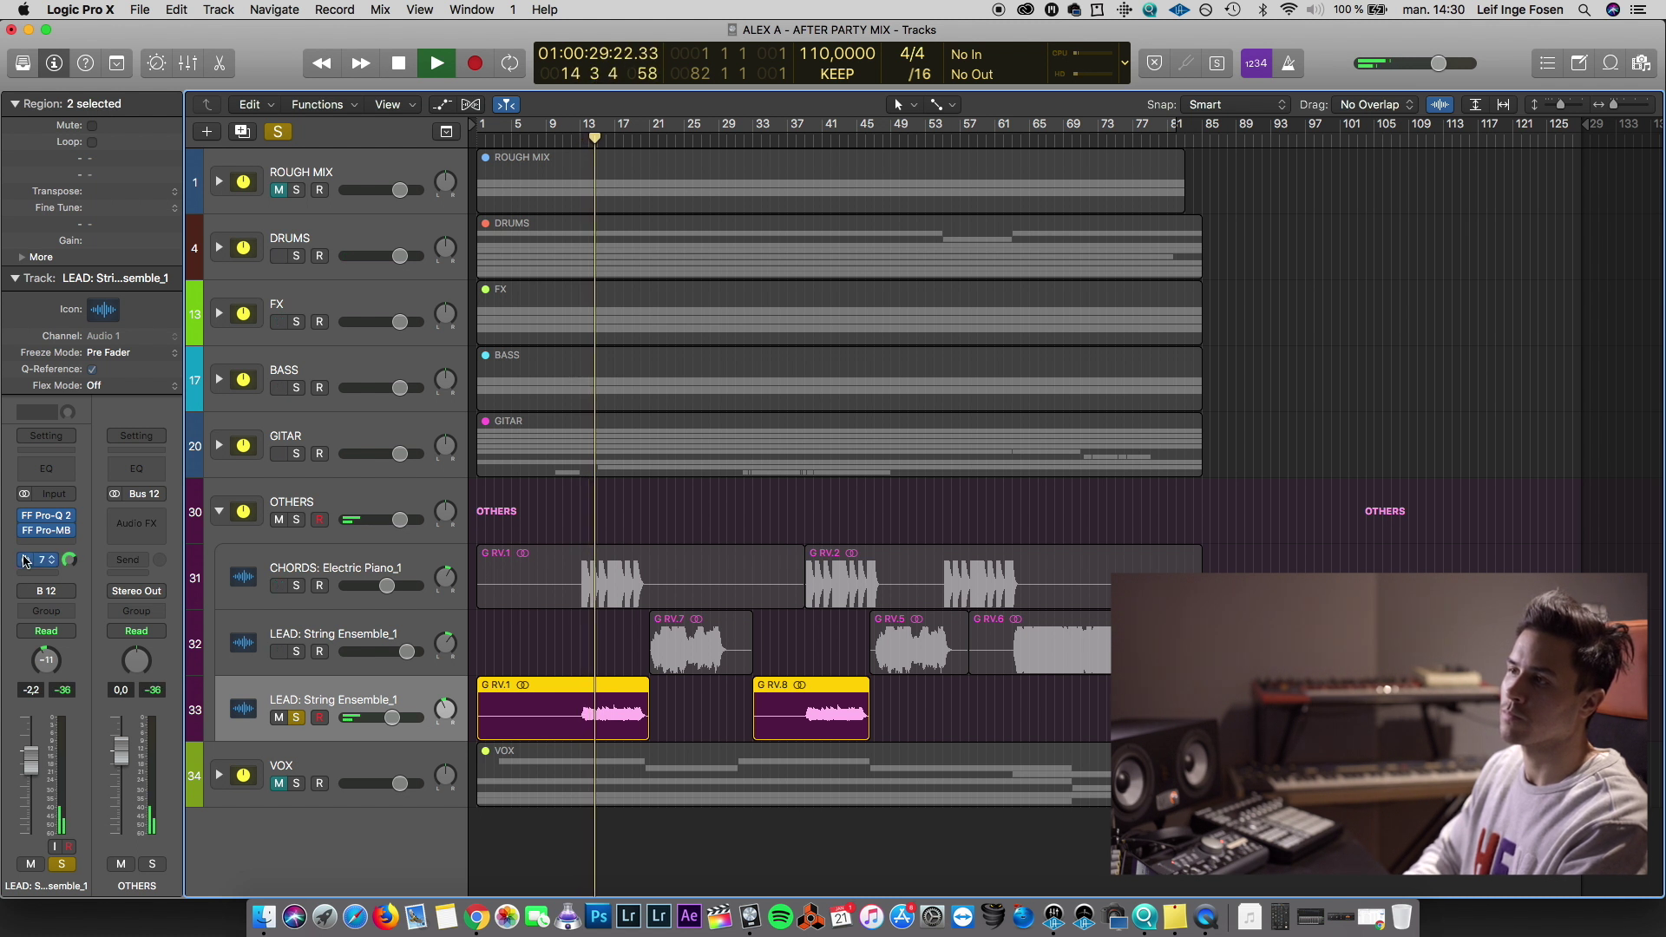
key(s)
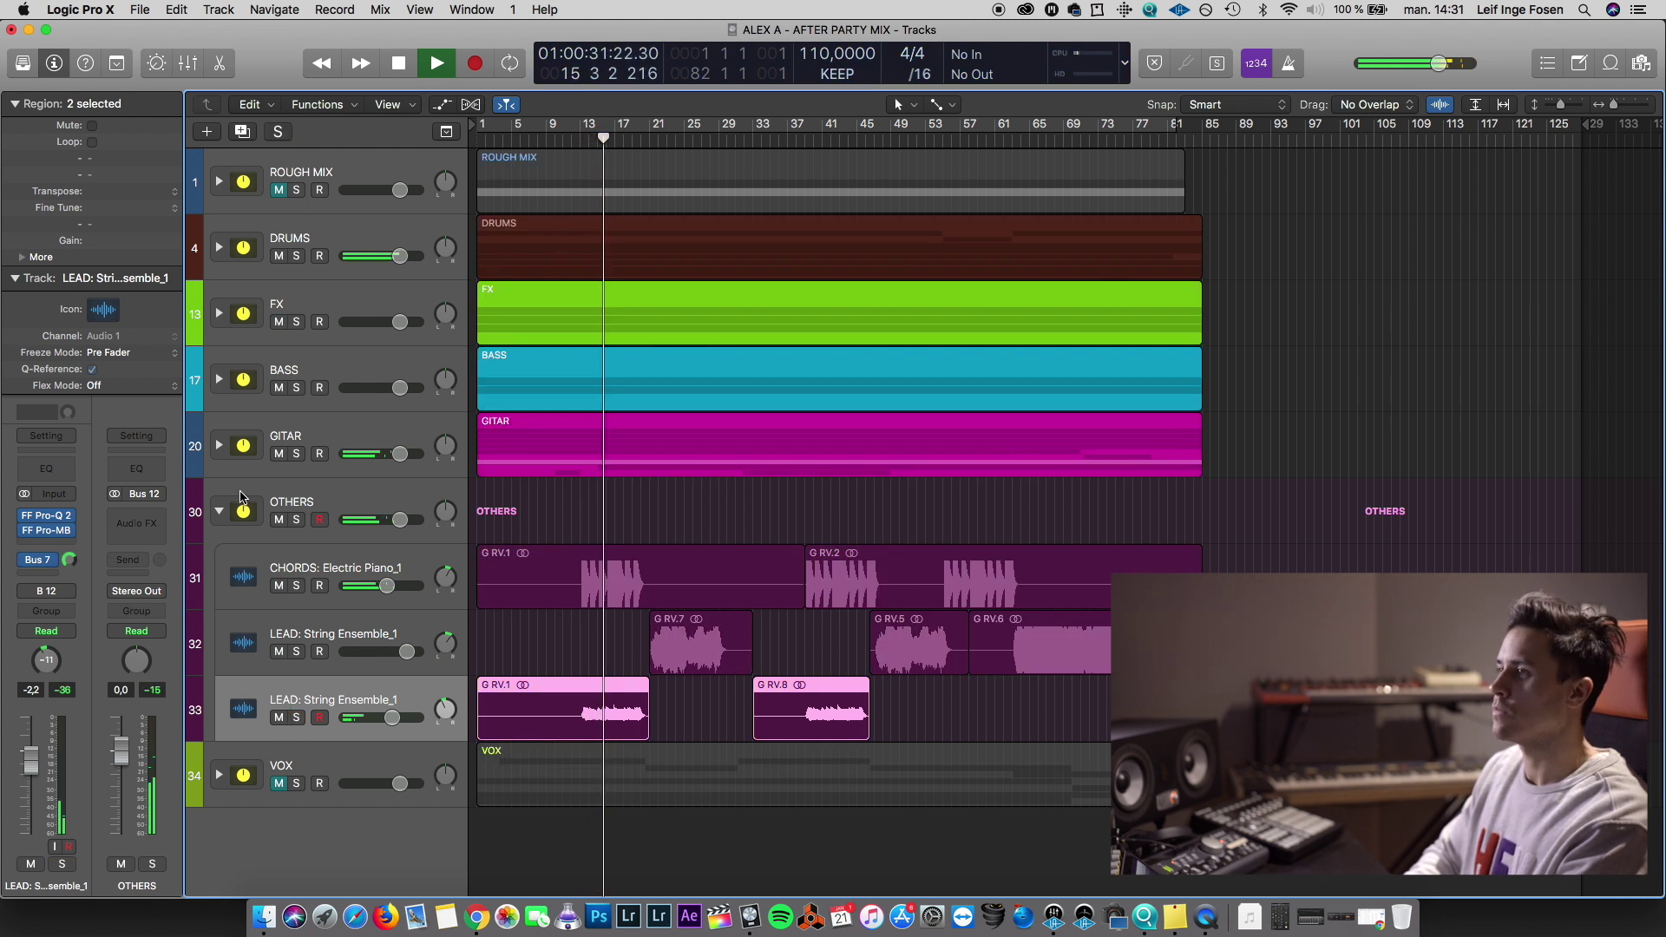
Collapse the OTHERS stack, stop playback, expand and solo the VOX stack, and select its first Lead Vox track
click(220, 511)
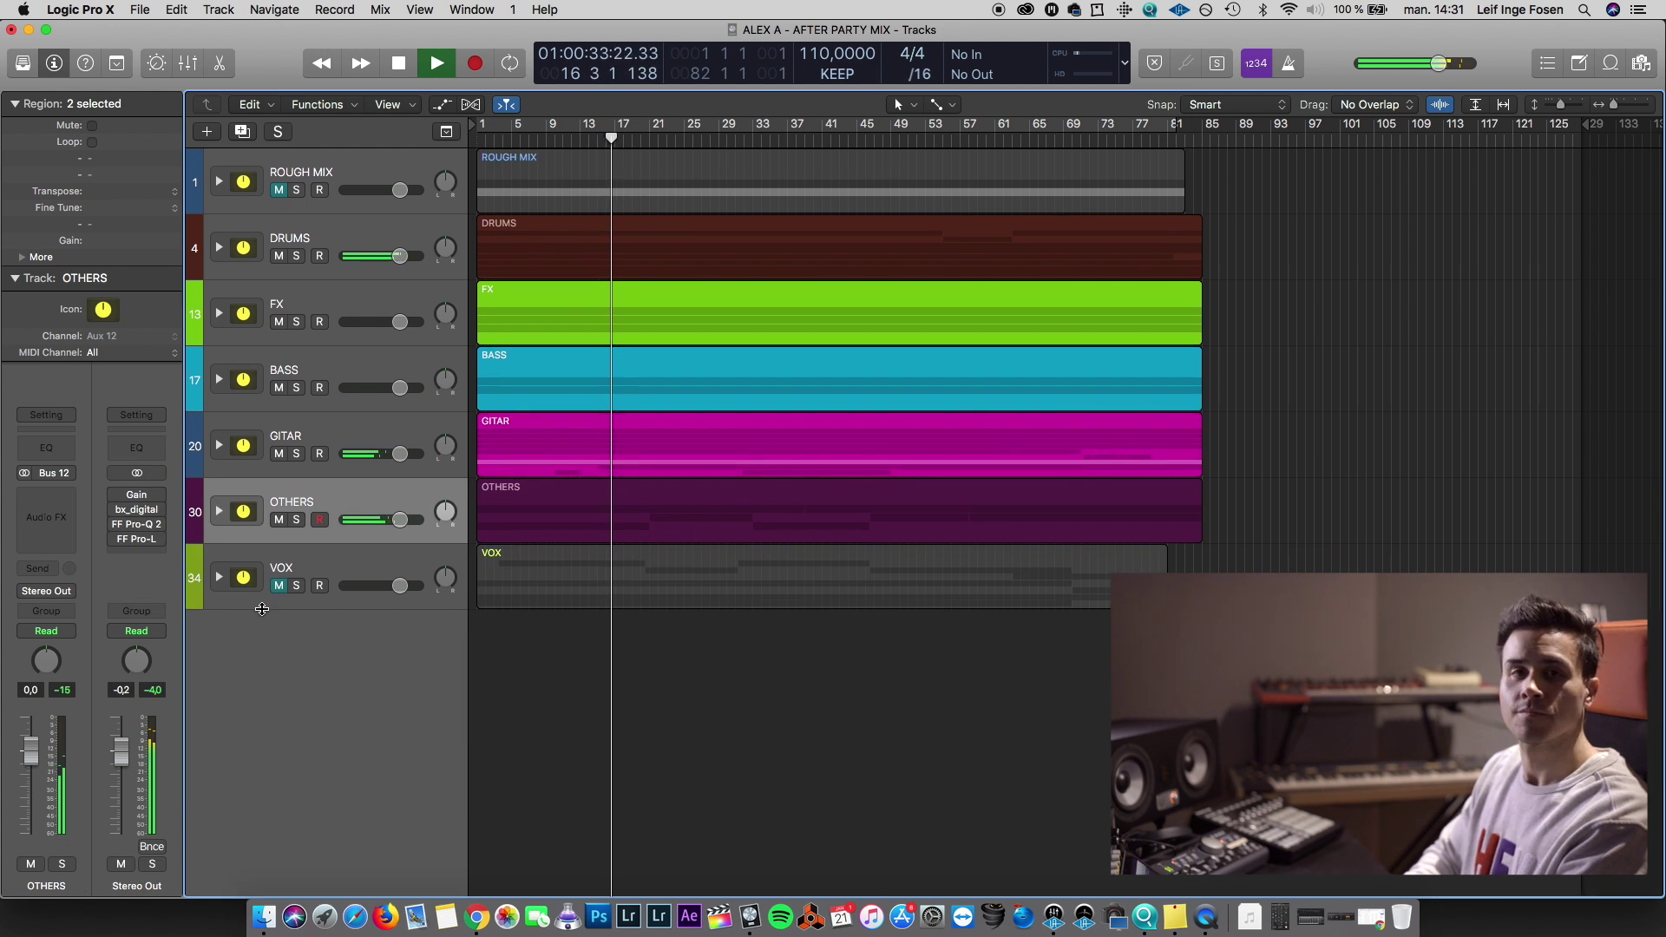
key(space)
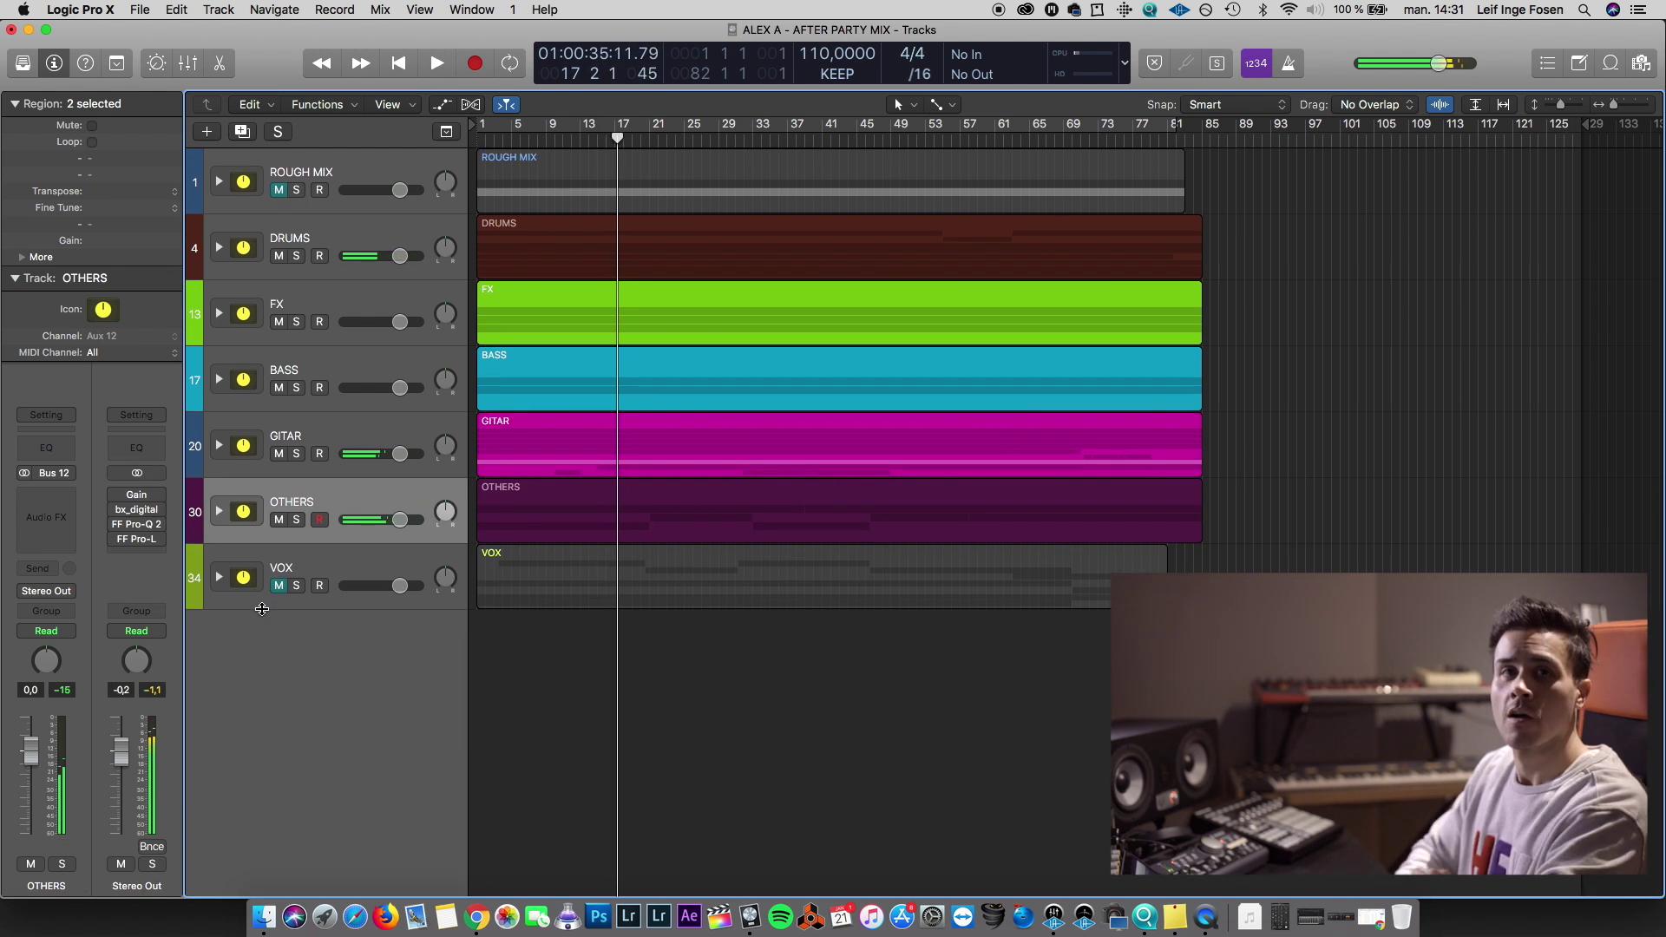
click(220, 577)
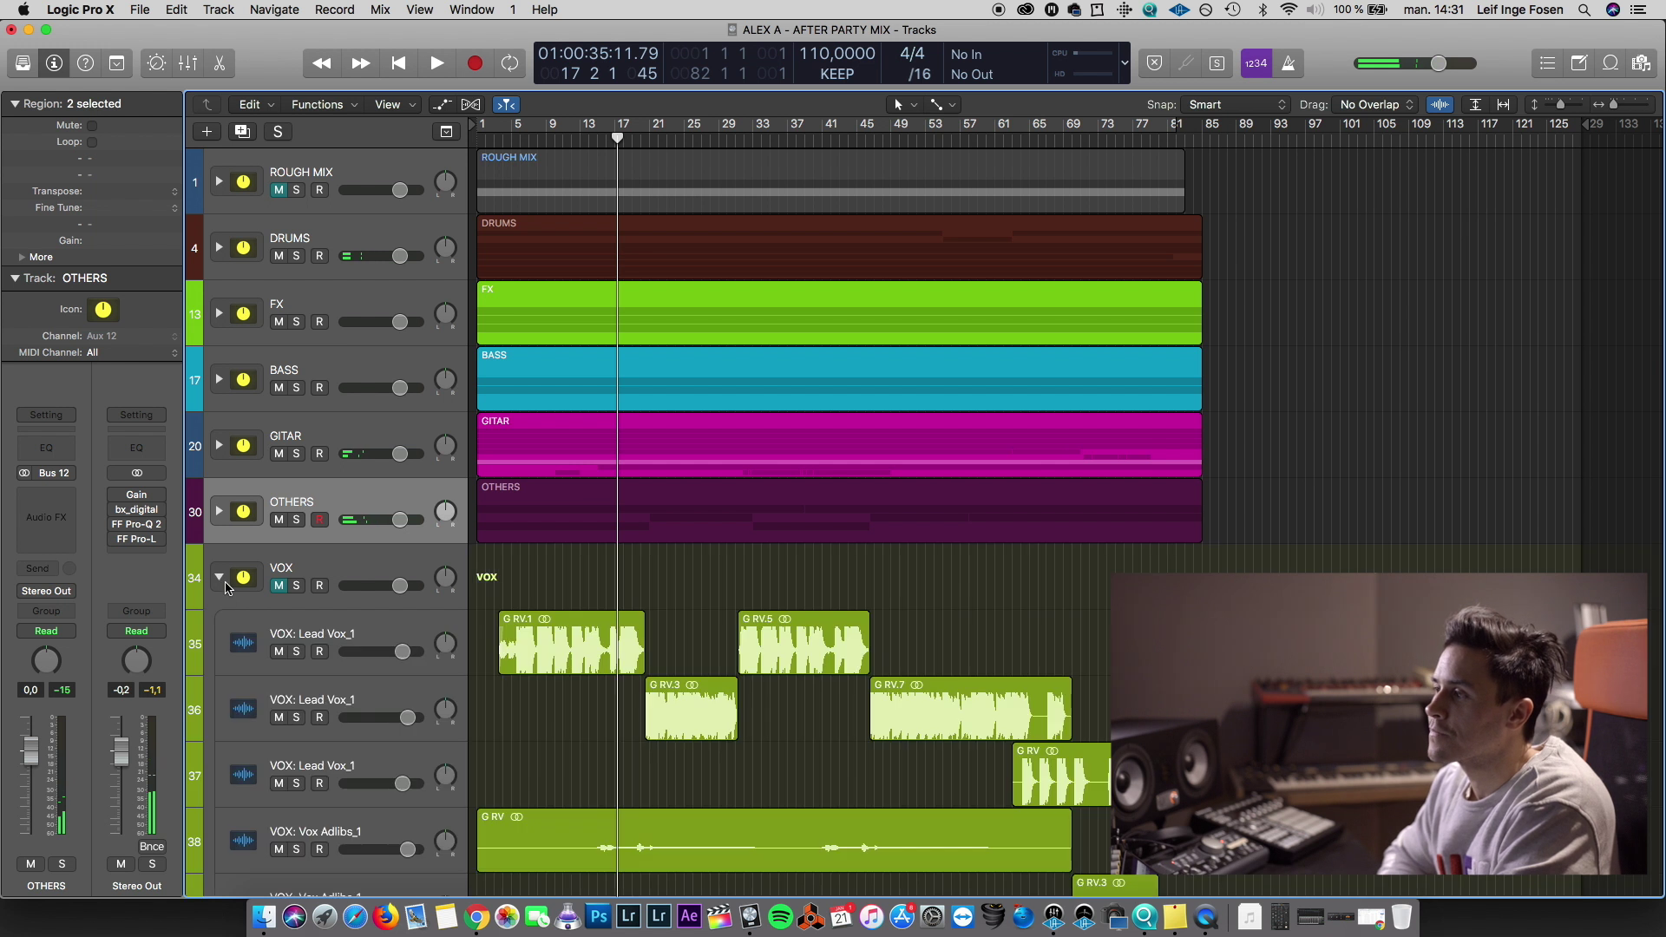
click(296, 586)
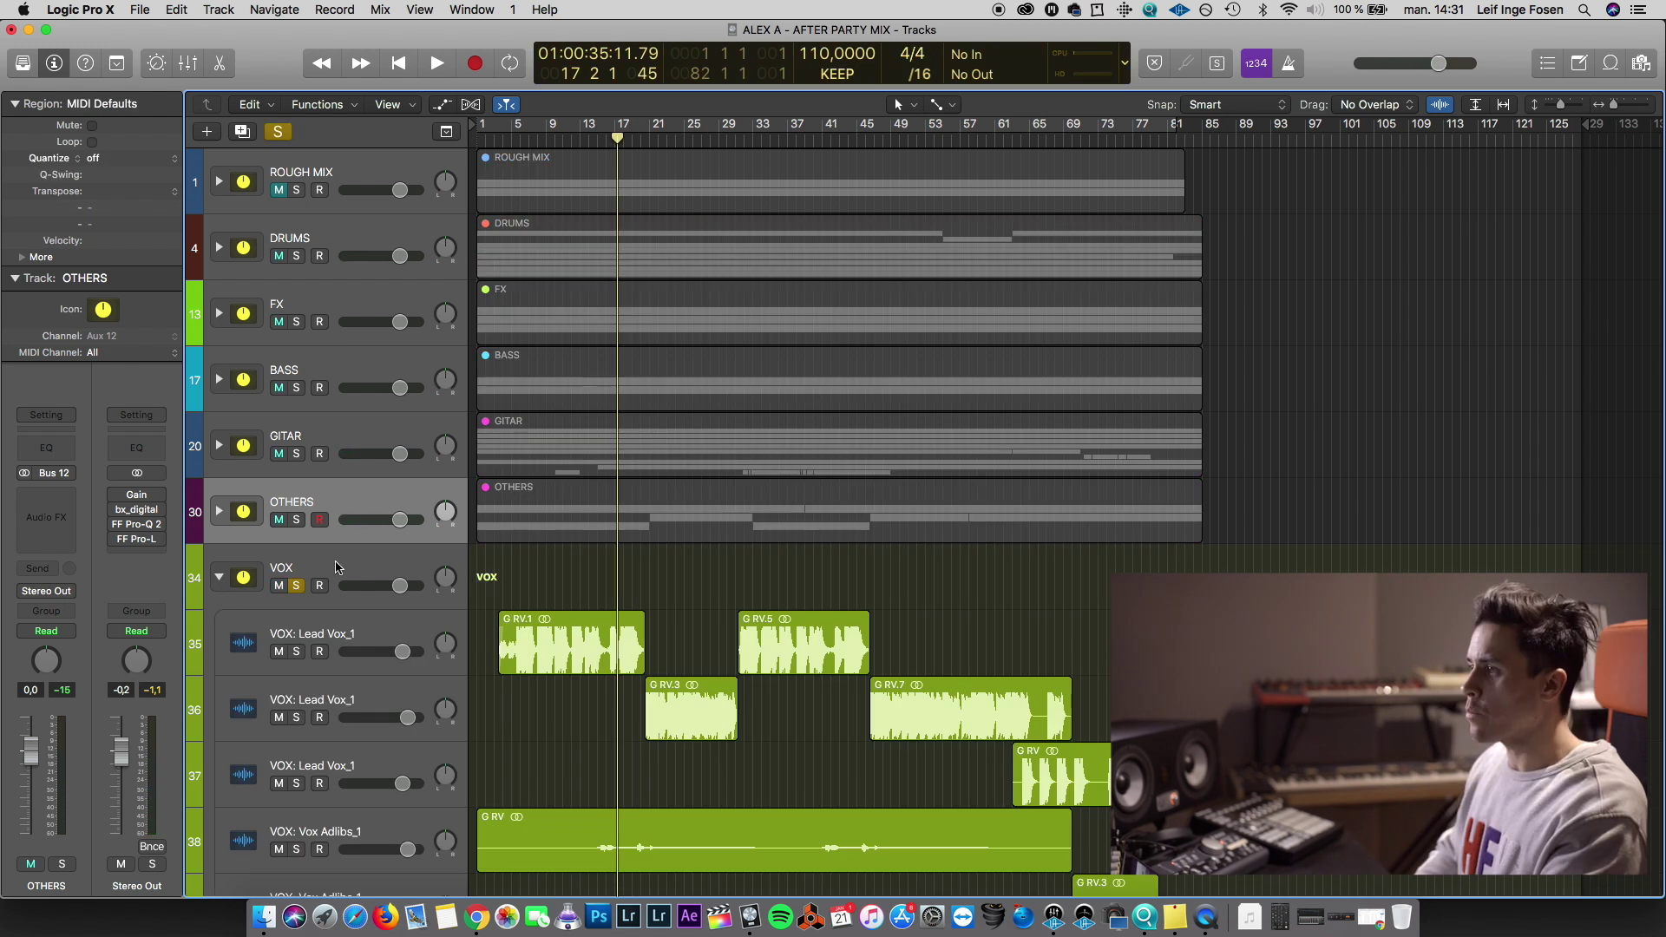
click(339, 571)
click(340, 629)
click(338, 690)
click(336, 623)
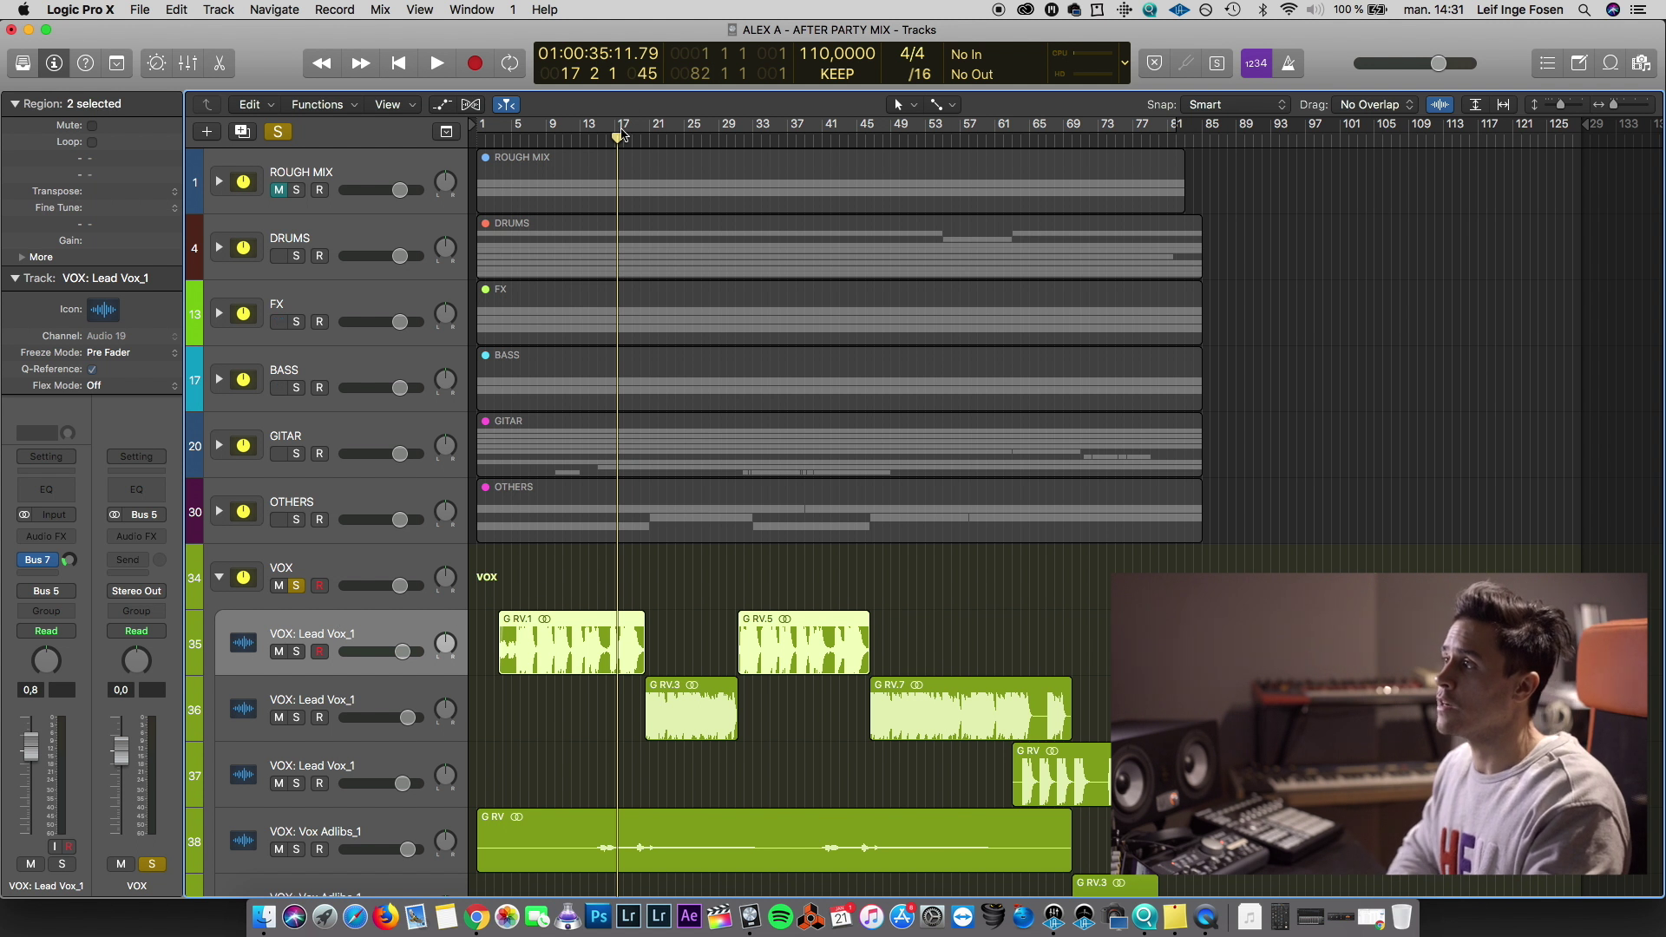
Audition the soloed VOX stack from about bar 5 with the timeline slightly enlarged
click(503, 131)
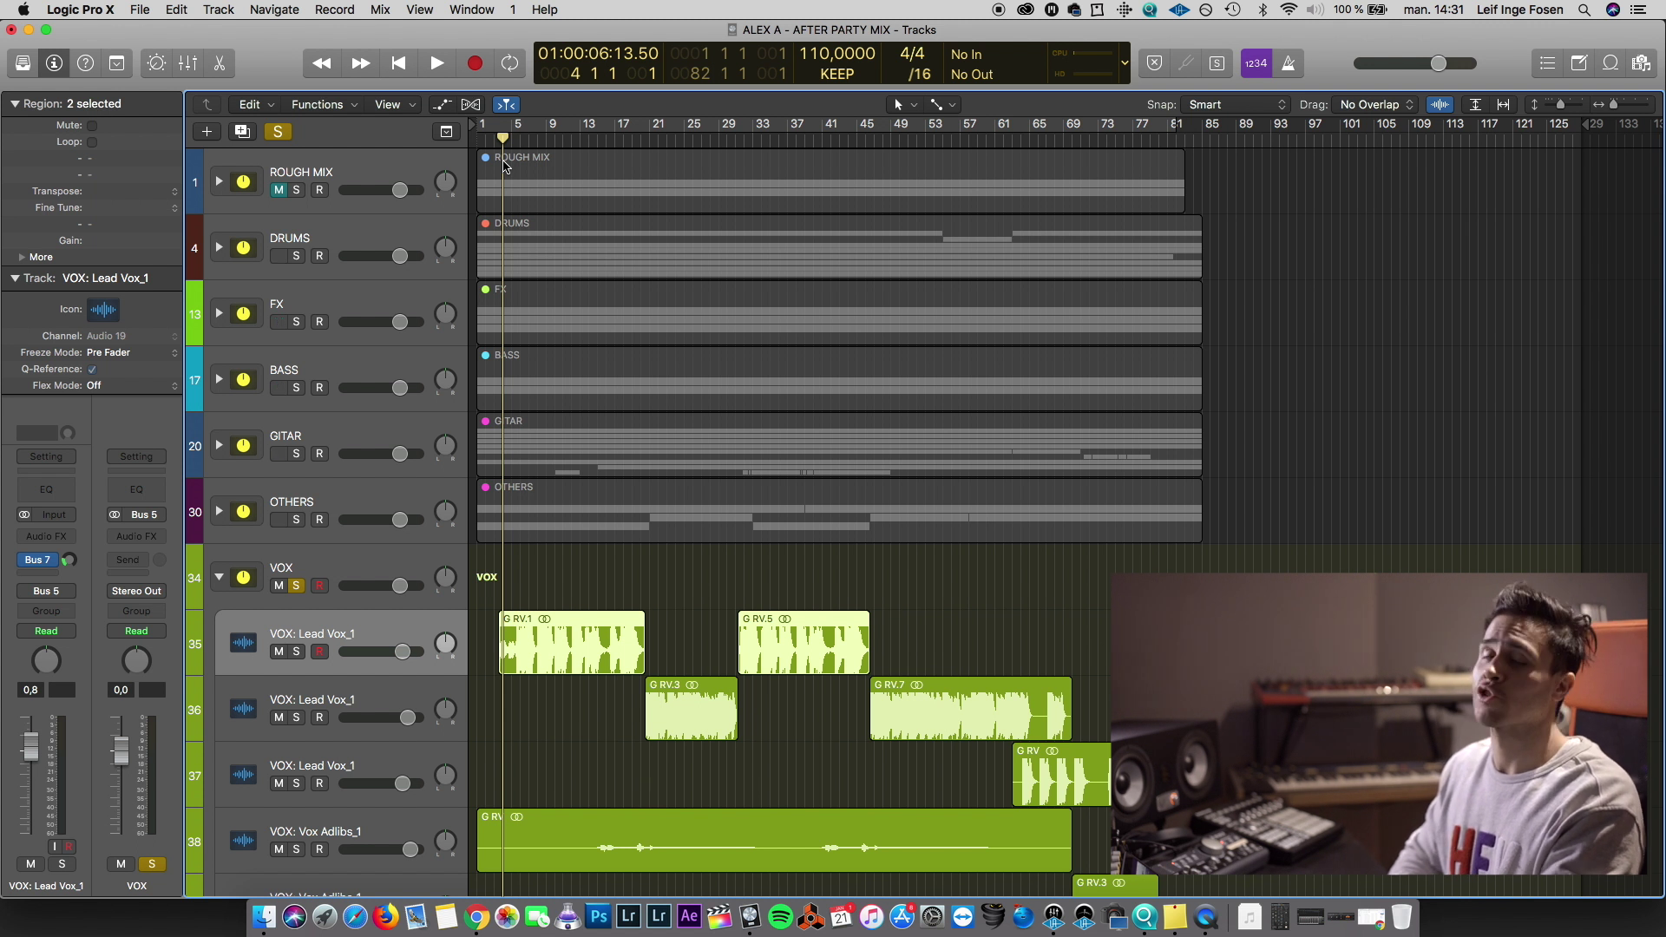
drag(503, 144, 511, 144)
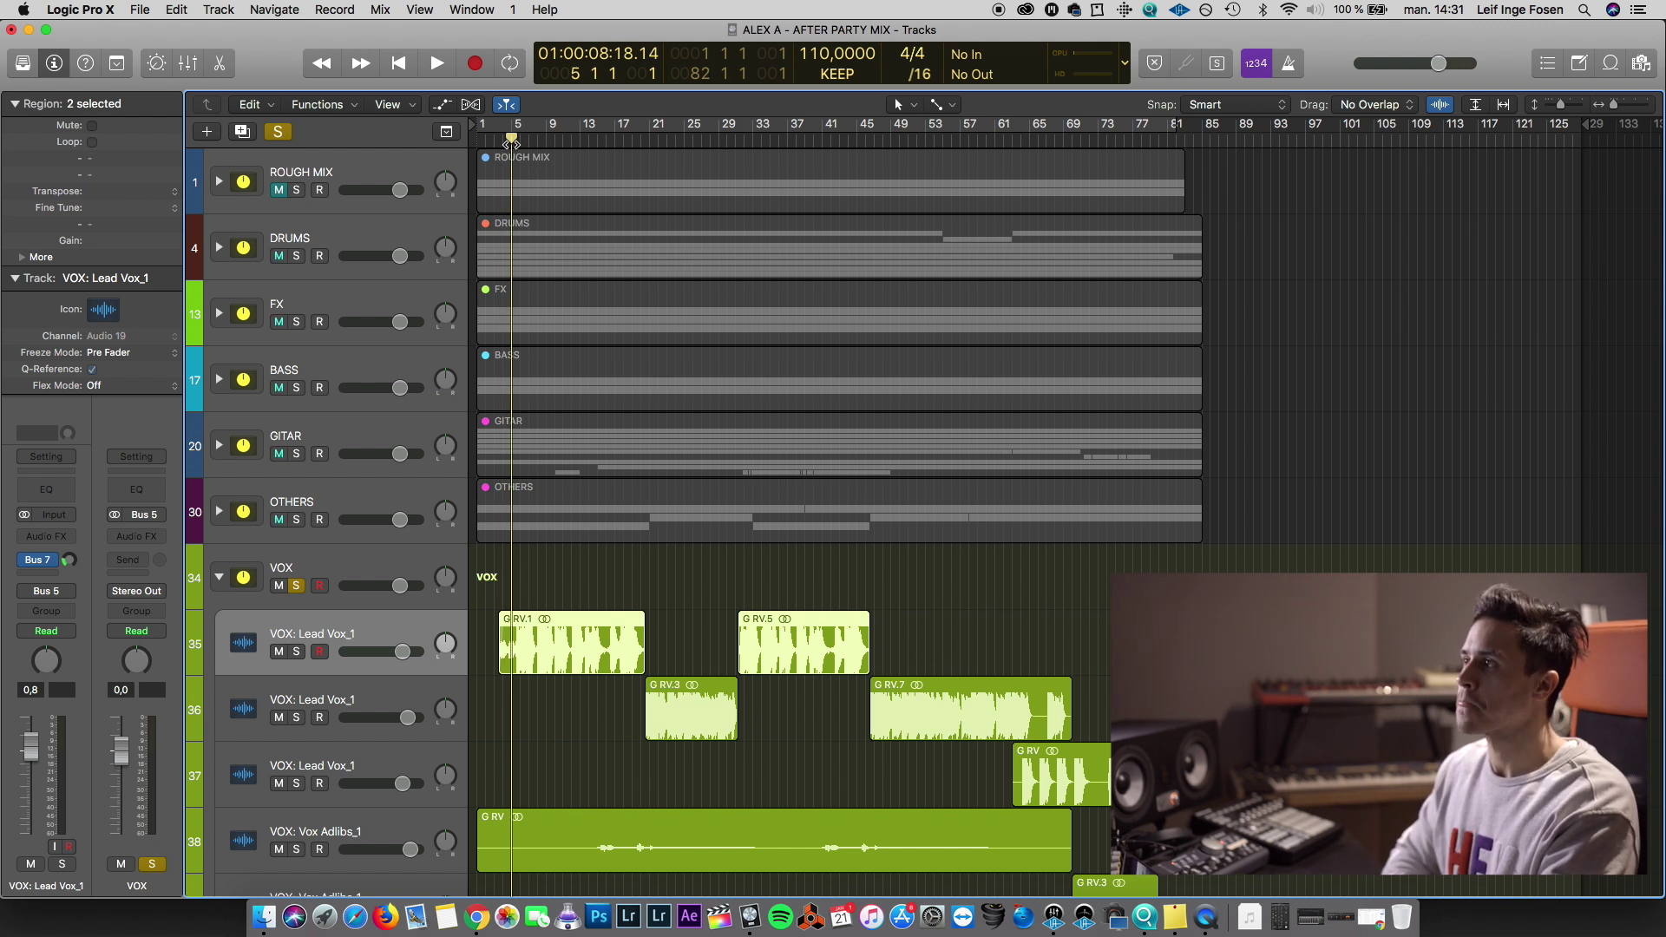
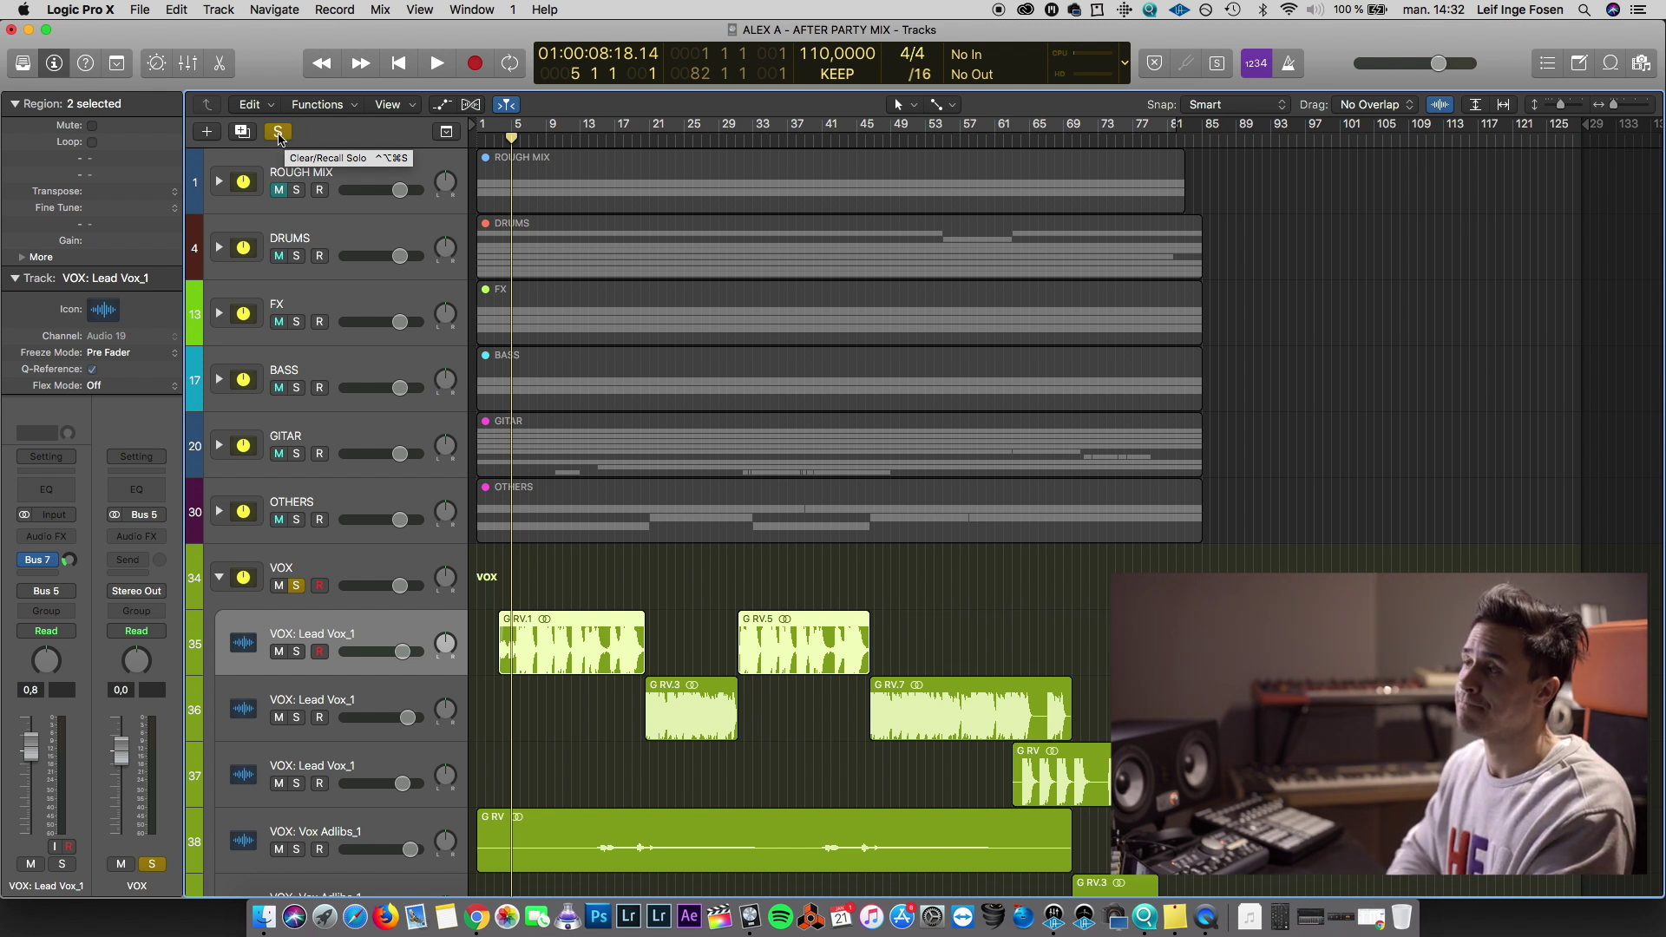
click(278, 132)
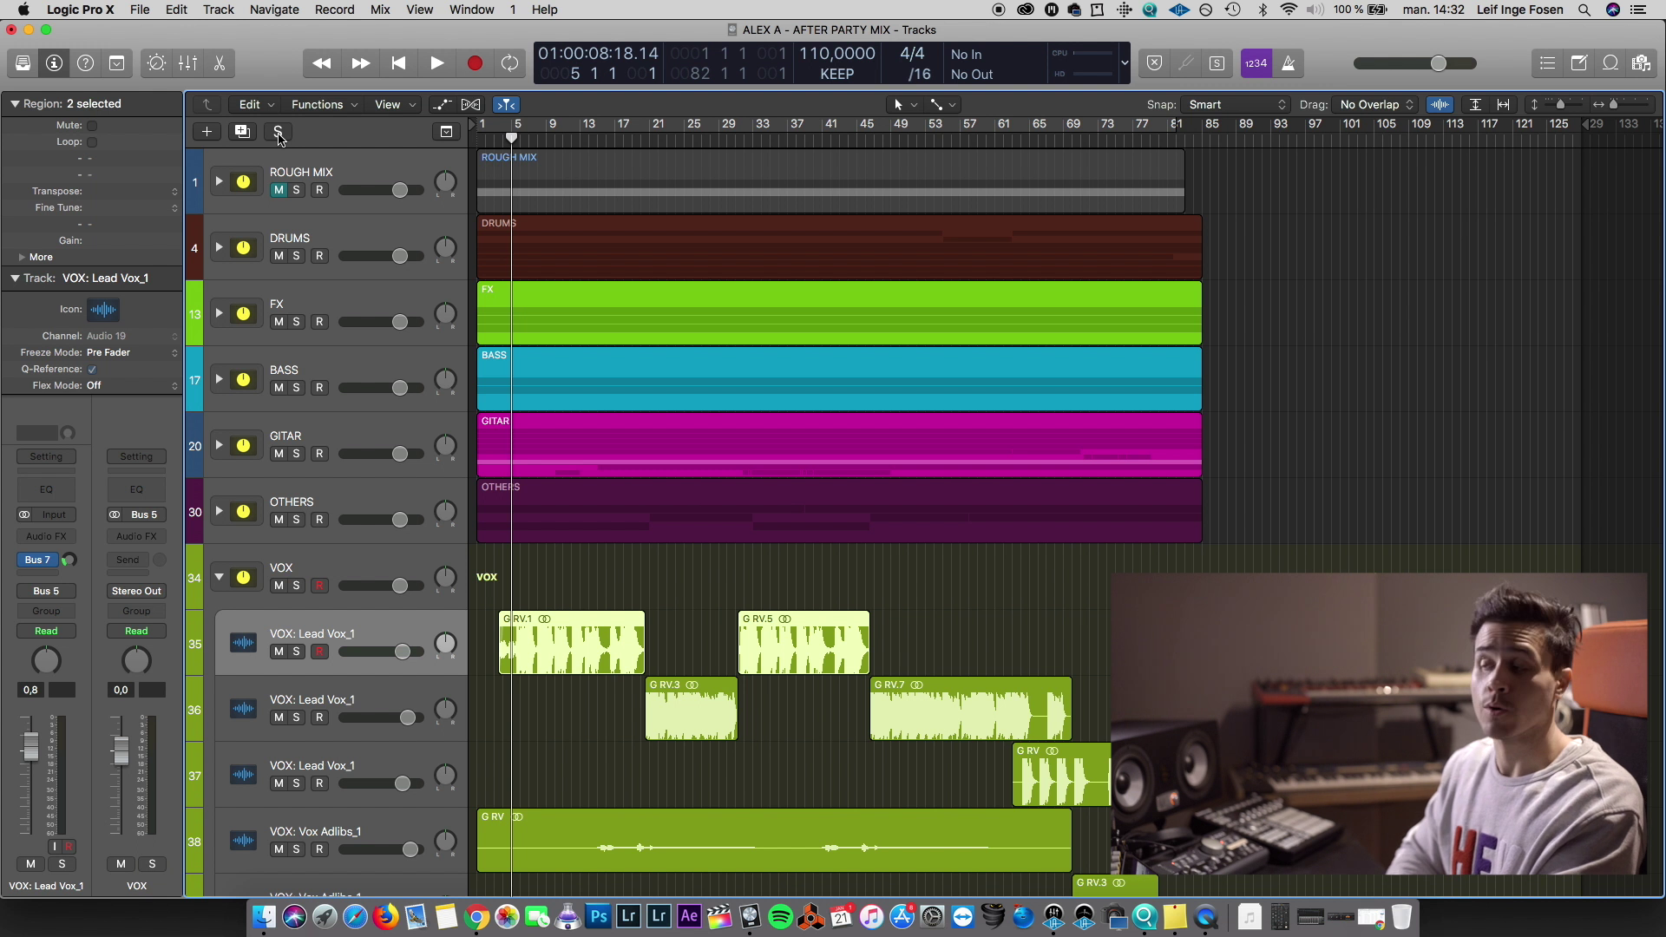
click(296, 585)
key(space)
key(super+Right)
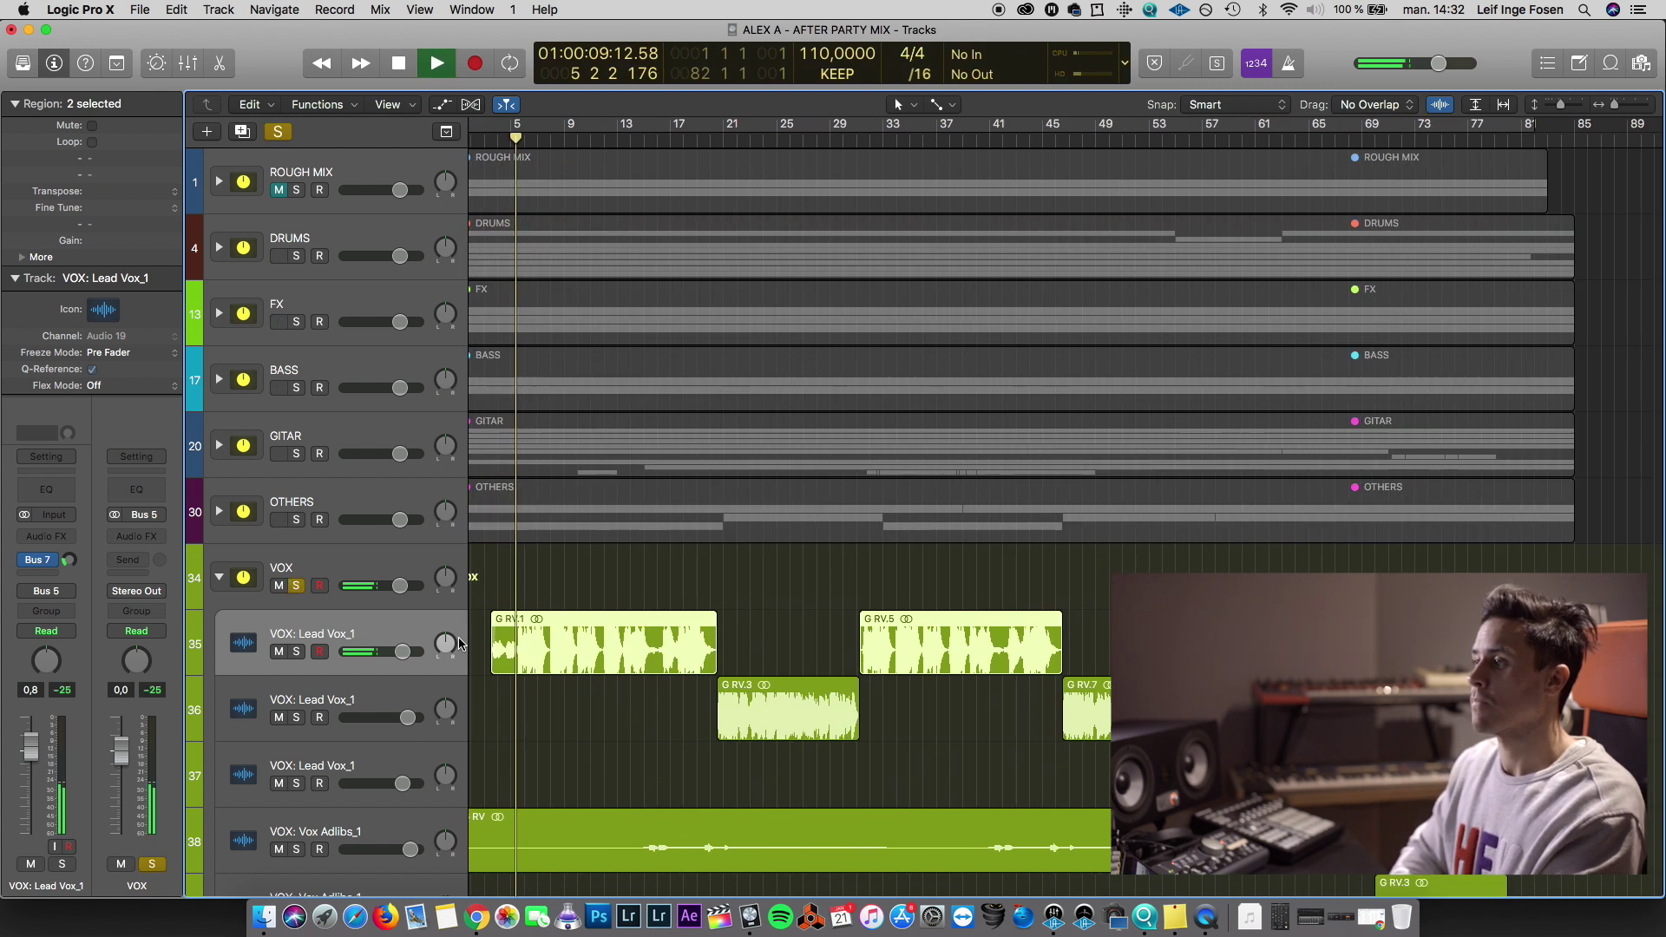
scroll(459, 644, left, 2)
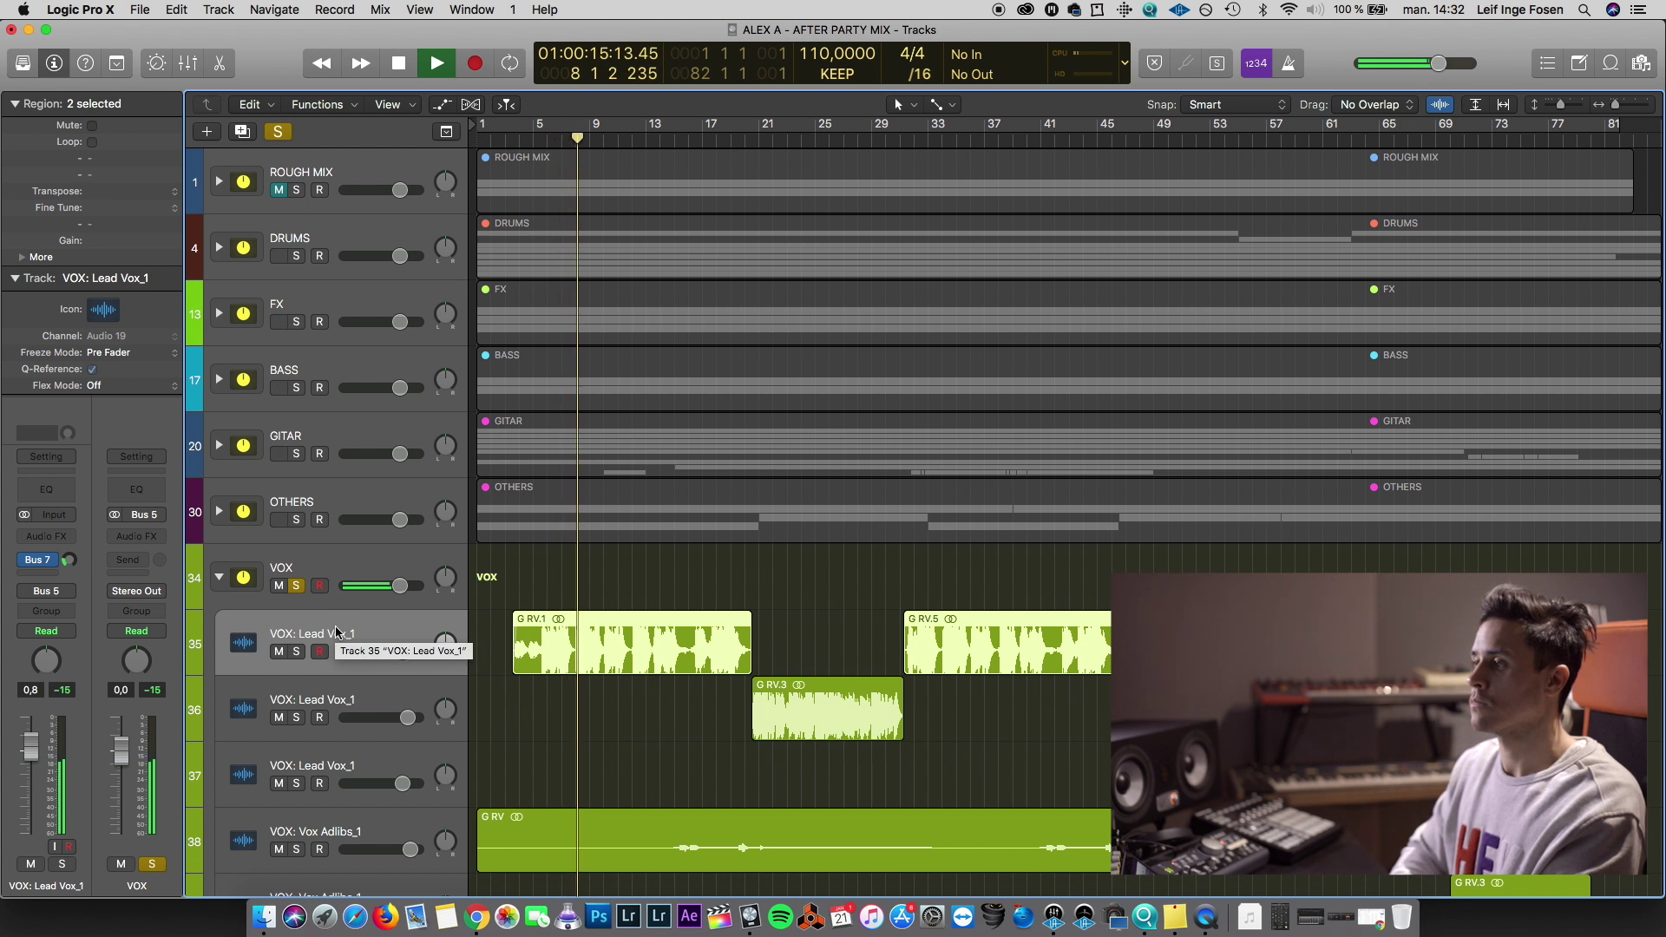
key(space)
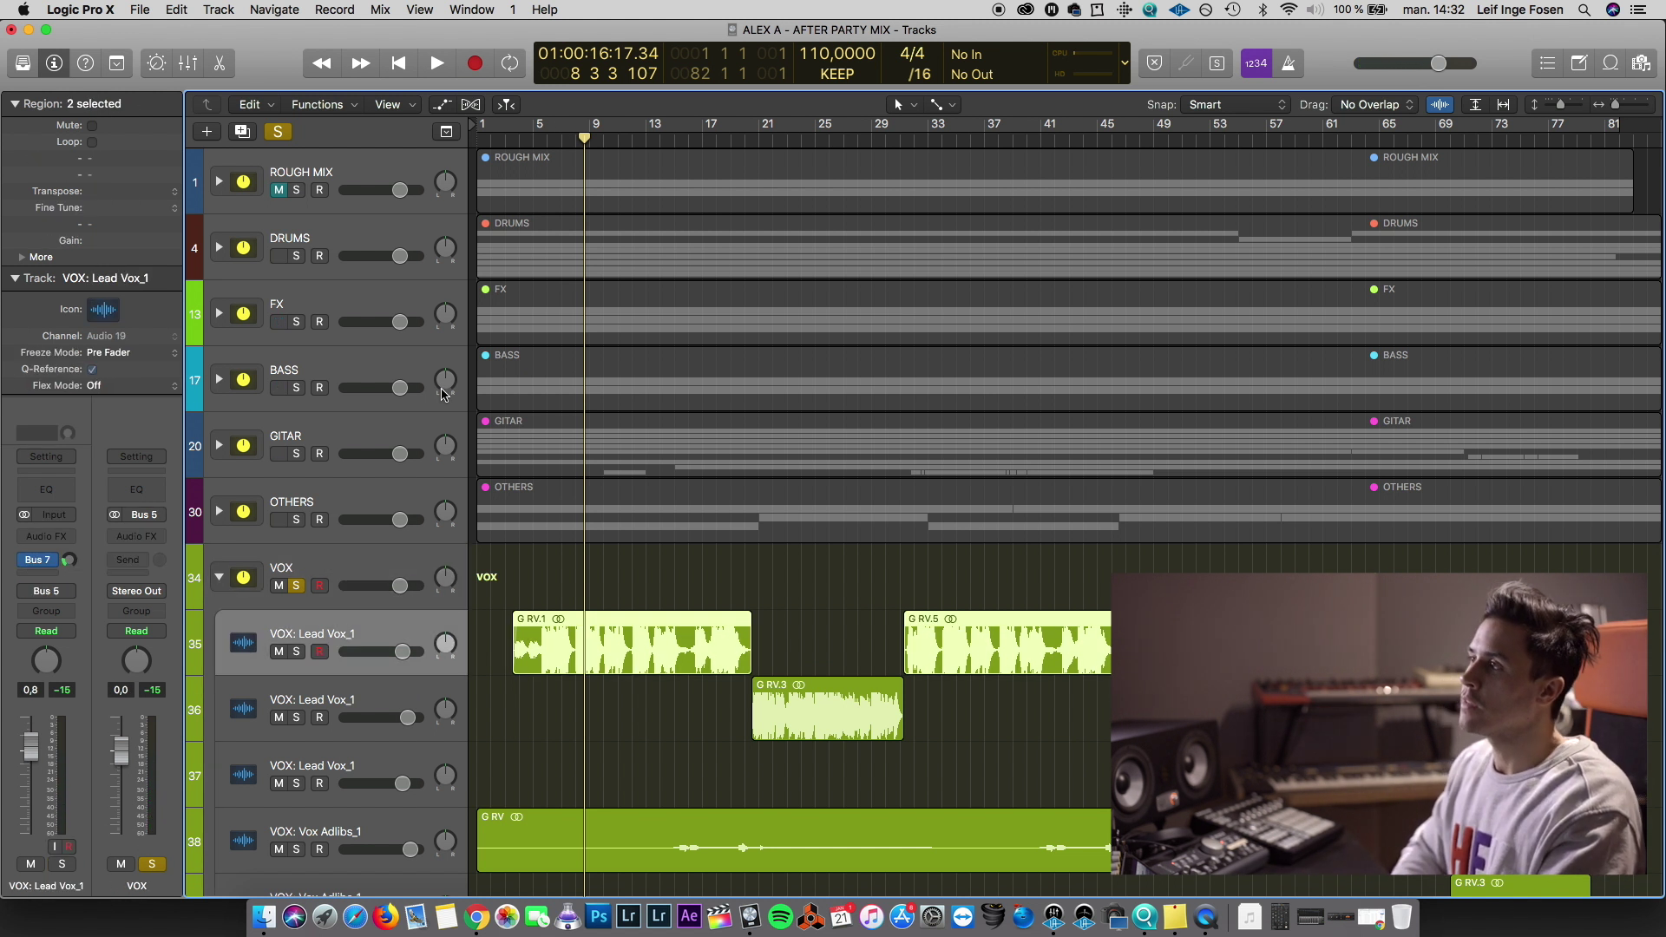
drag(573, 140, 519, 143)
key(space)
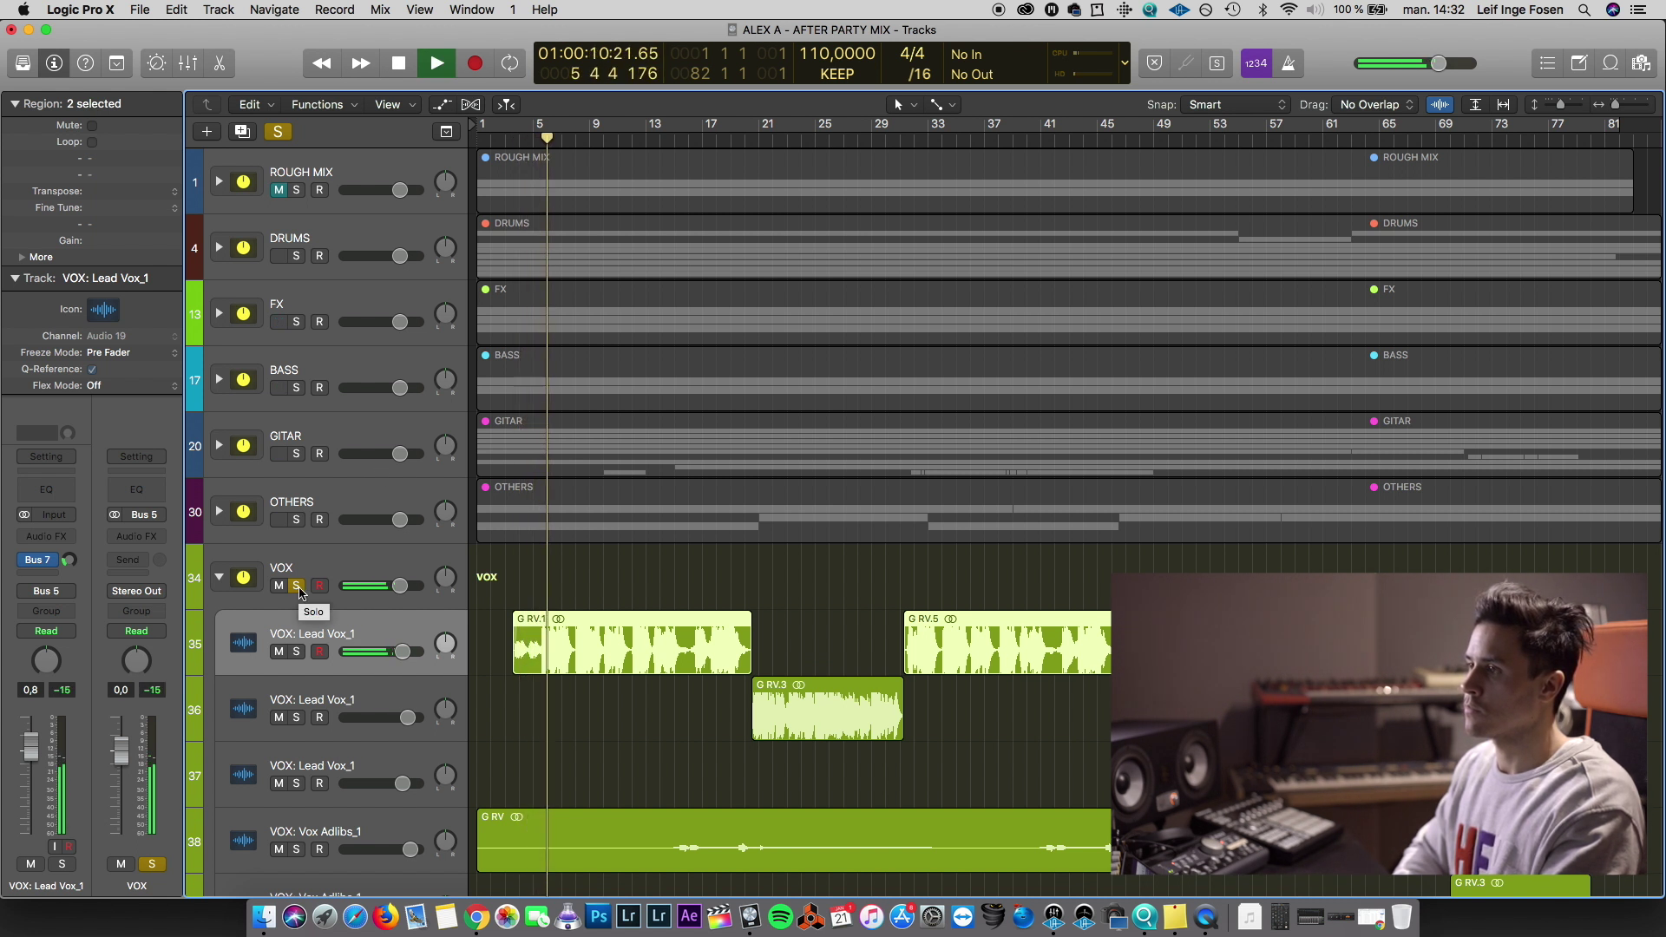
key(space)
Insert the bx_digital V2 plug-in on the first Lead Vox track and move its window out of the way
click(46, 536)
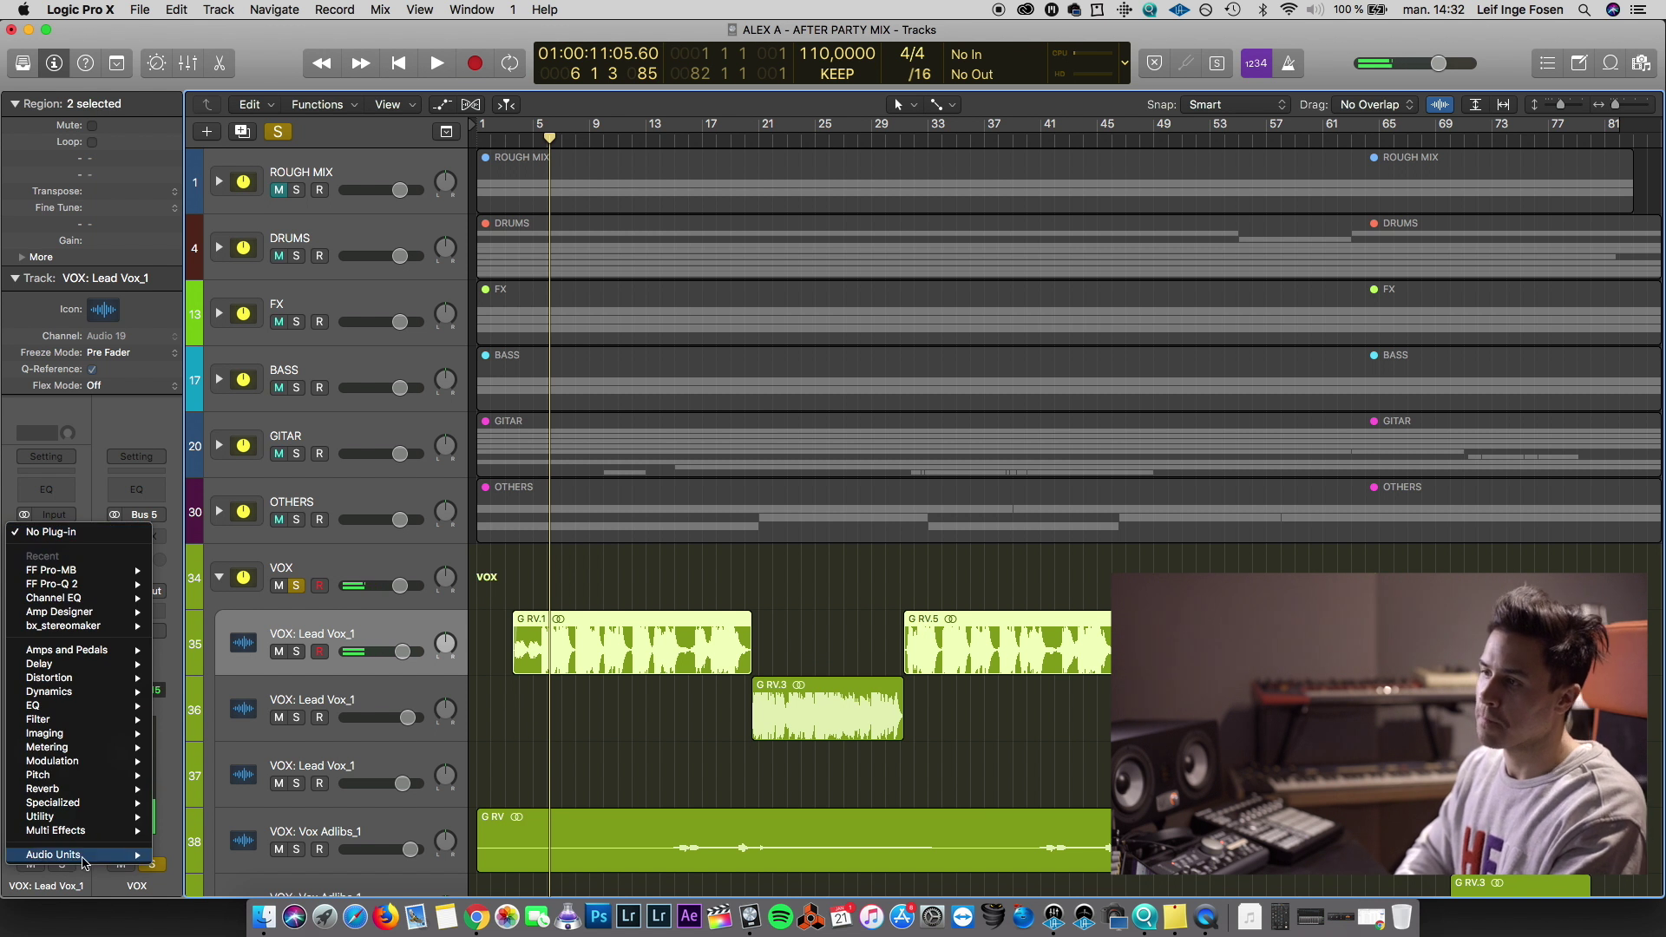
mouse_move(82, 861)
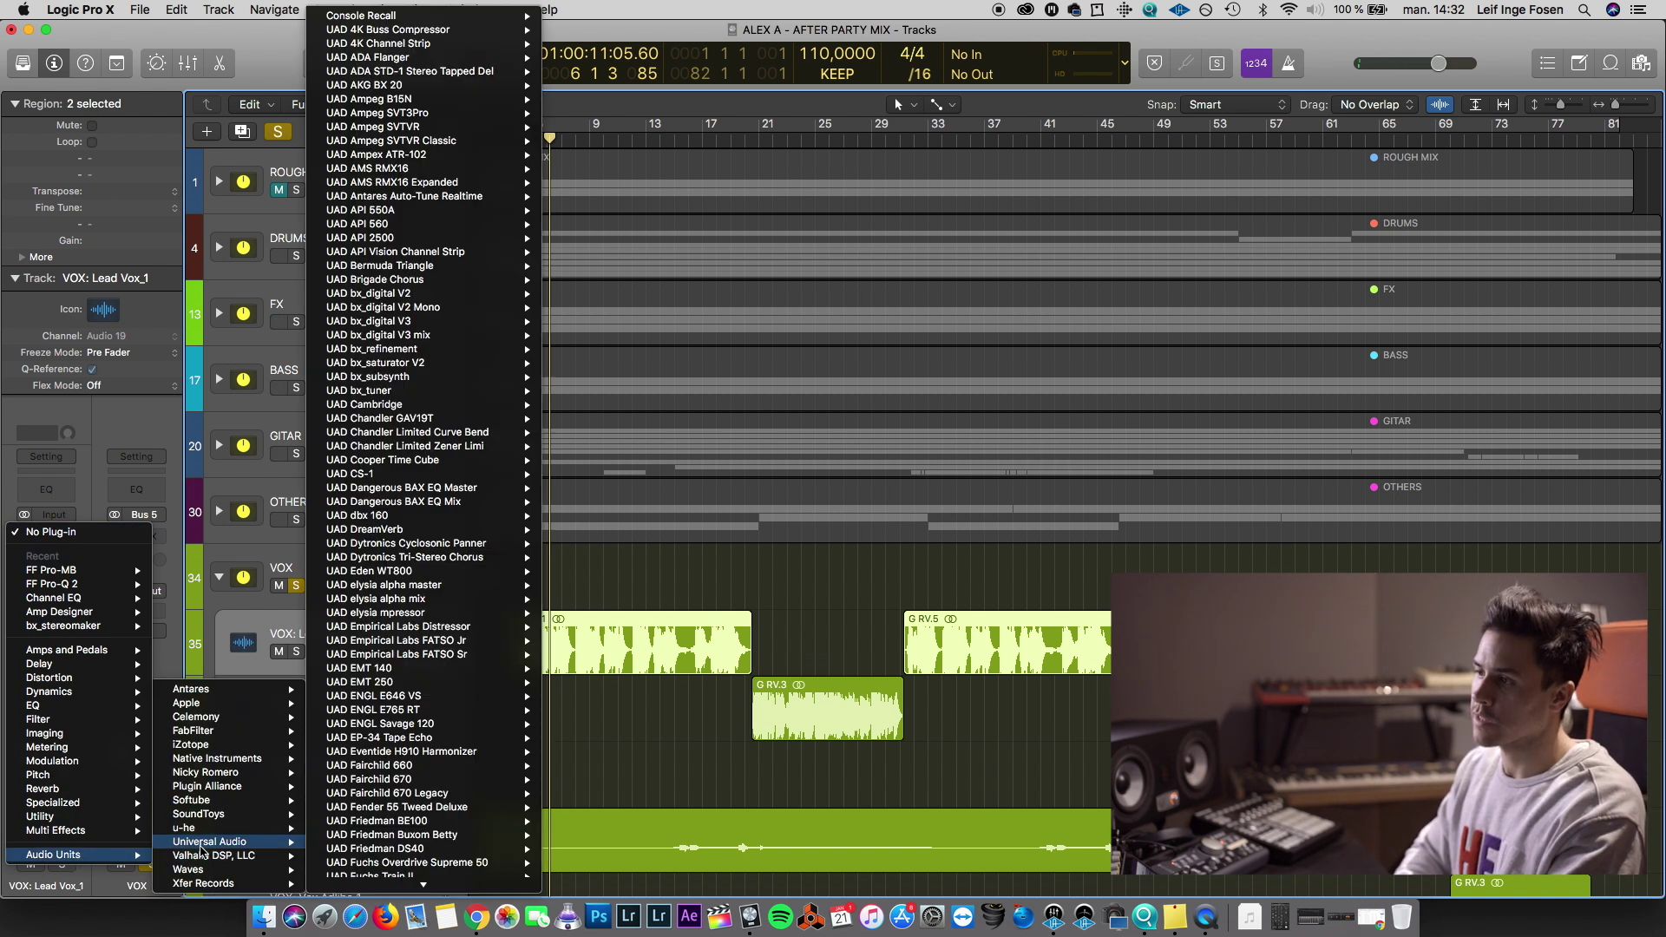
mouse_move(219, 788)
mouse_move(382, 330)
click(549, 328)
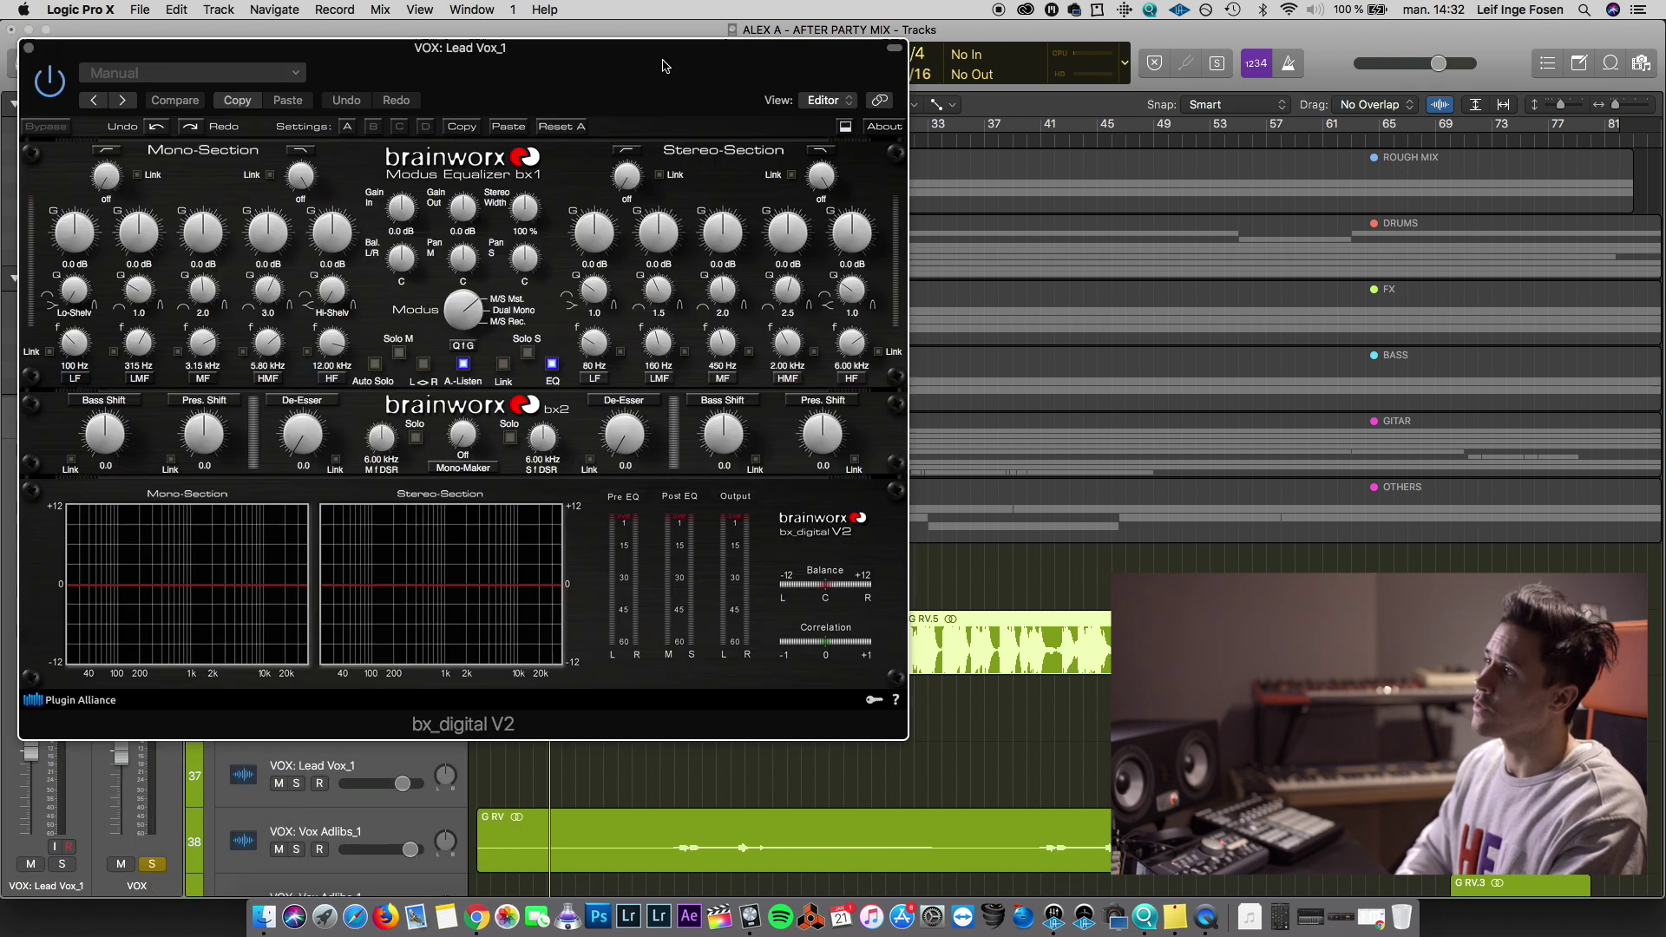
drag(501, 52, 482, 34)
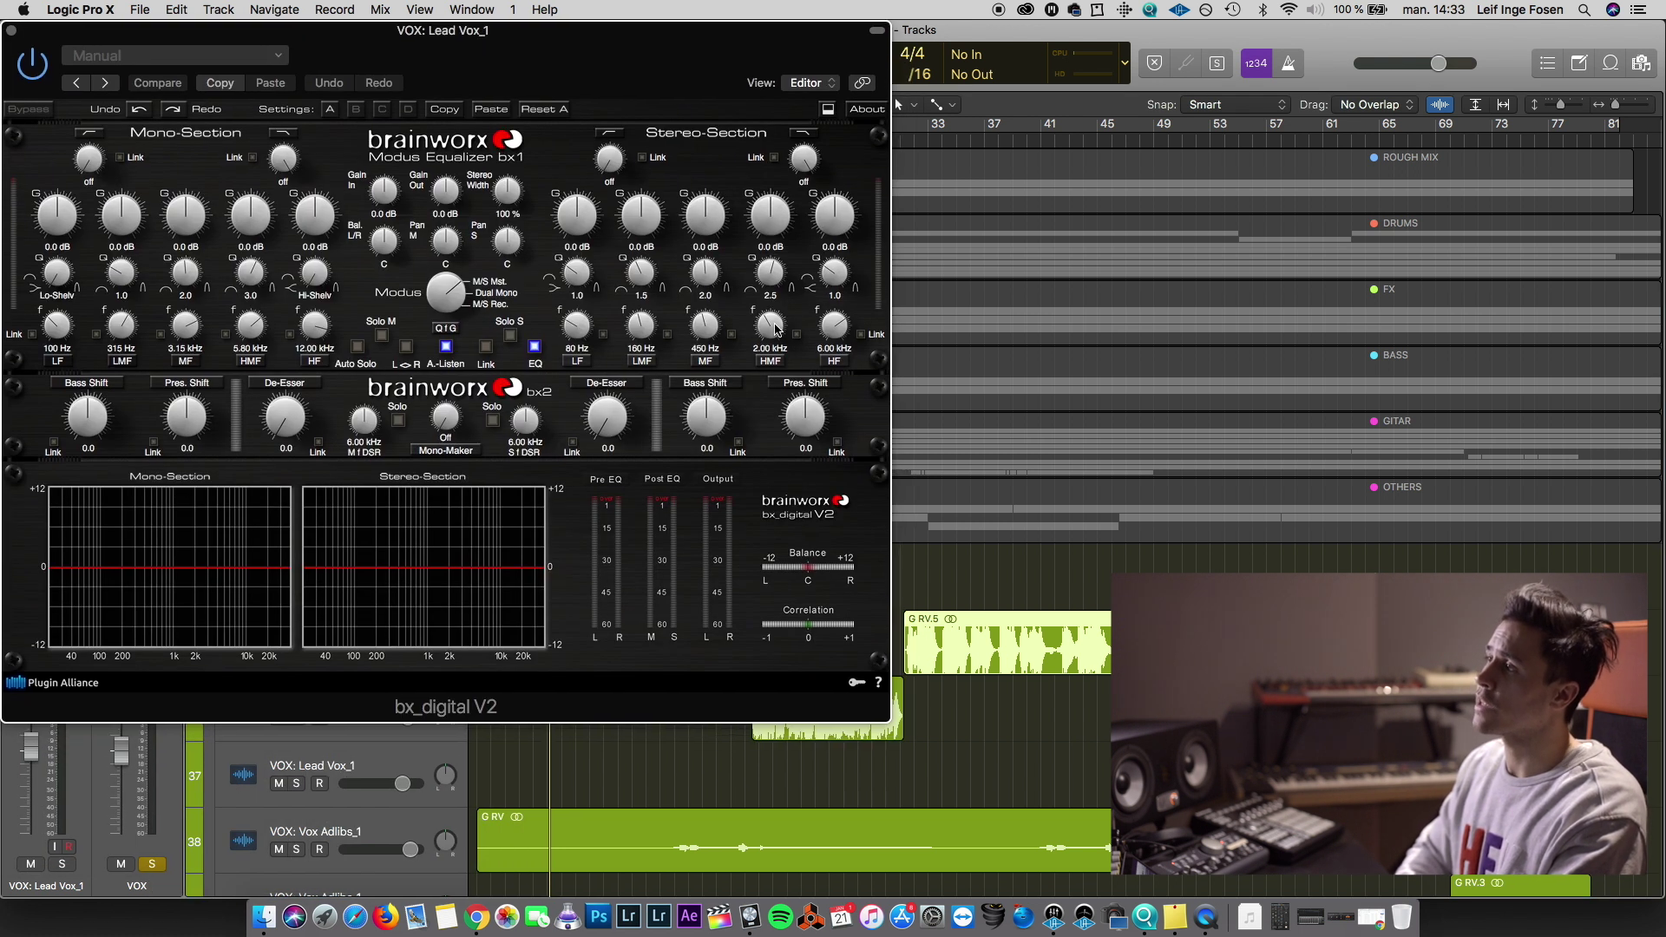
In the stereo section, cut HMF by 5.5 dB at 5.76 kHz and tune HF to about 2.59 kHz with Q 4.6, closing the plug-in
drag(770, 326, 767, 280)
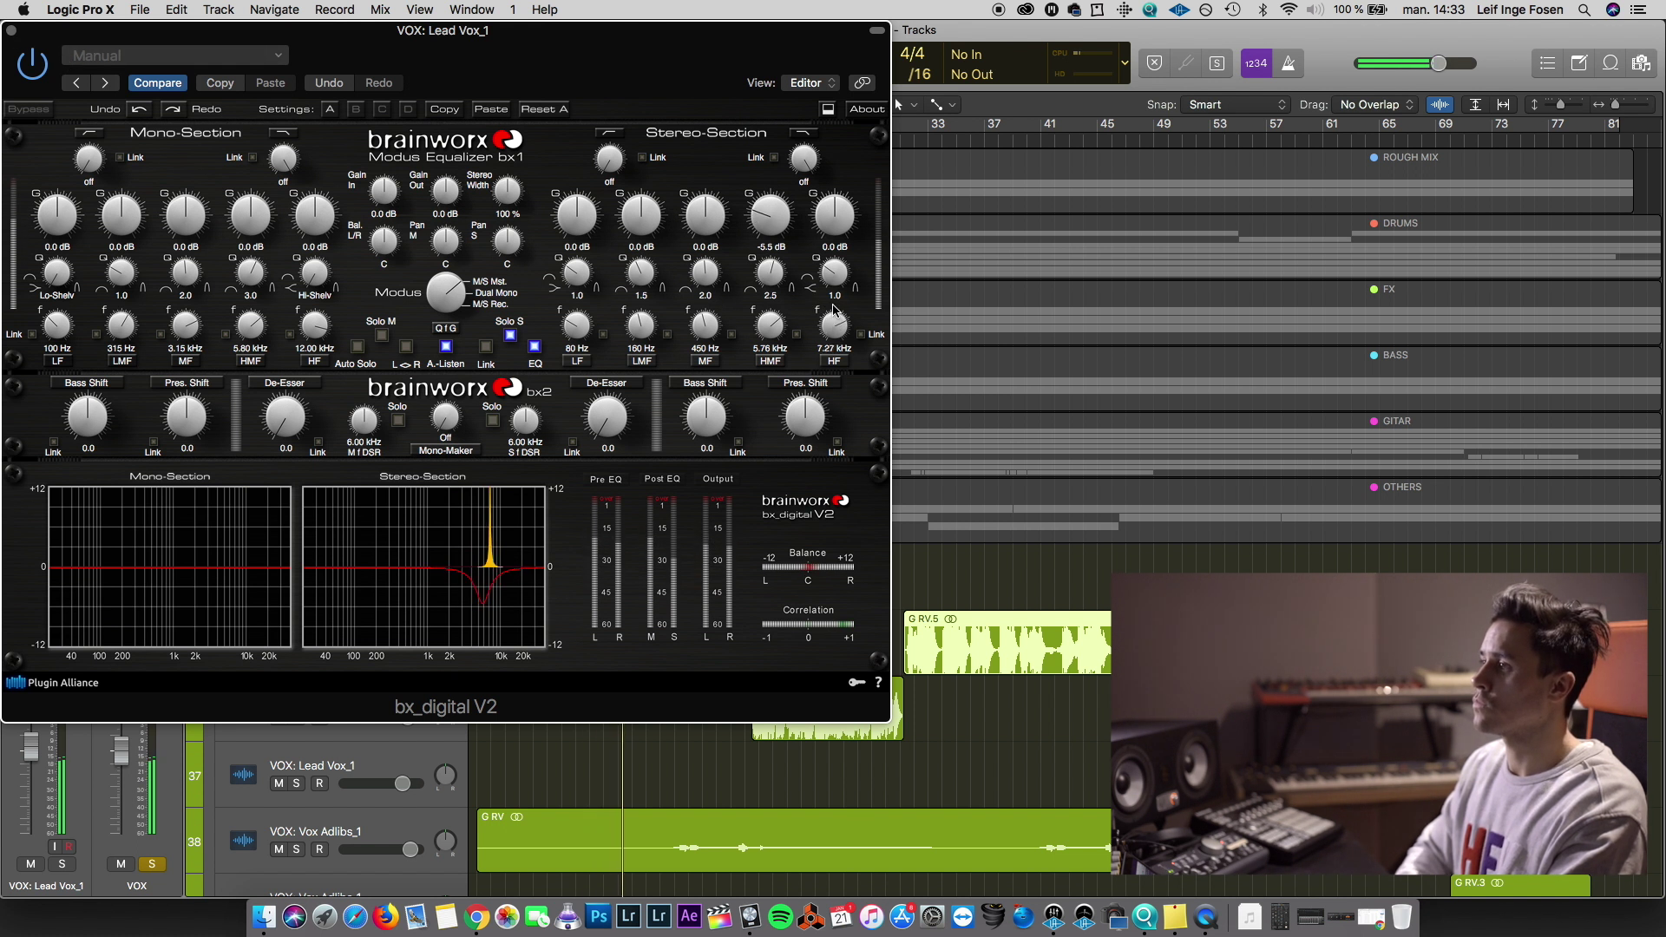
scroll(838, 368, down, 2)
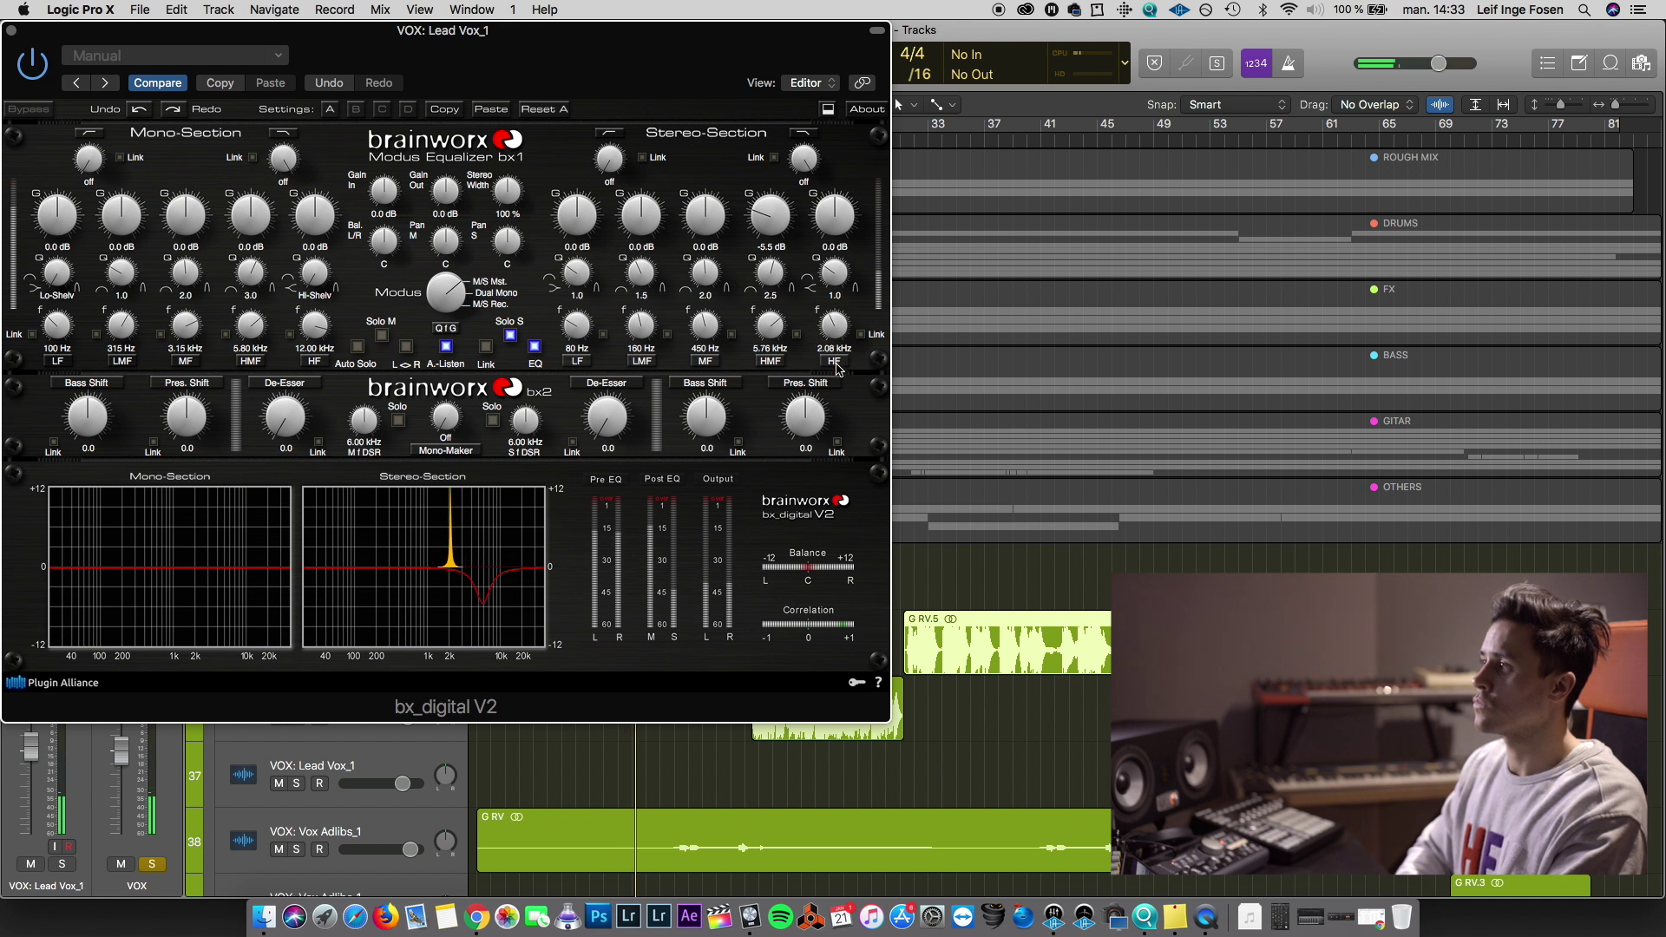
scroll(835, 276, up, 3)
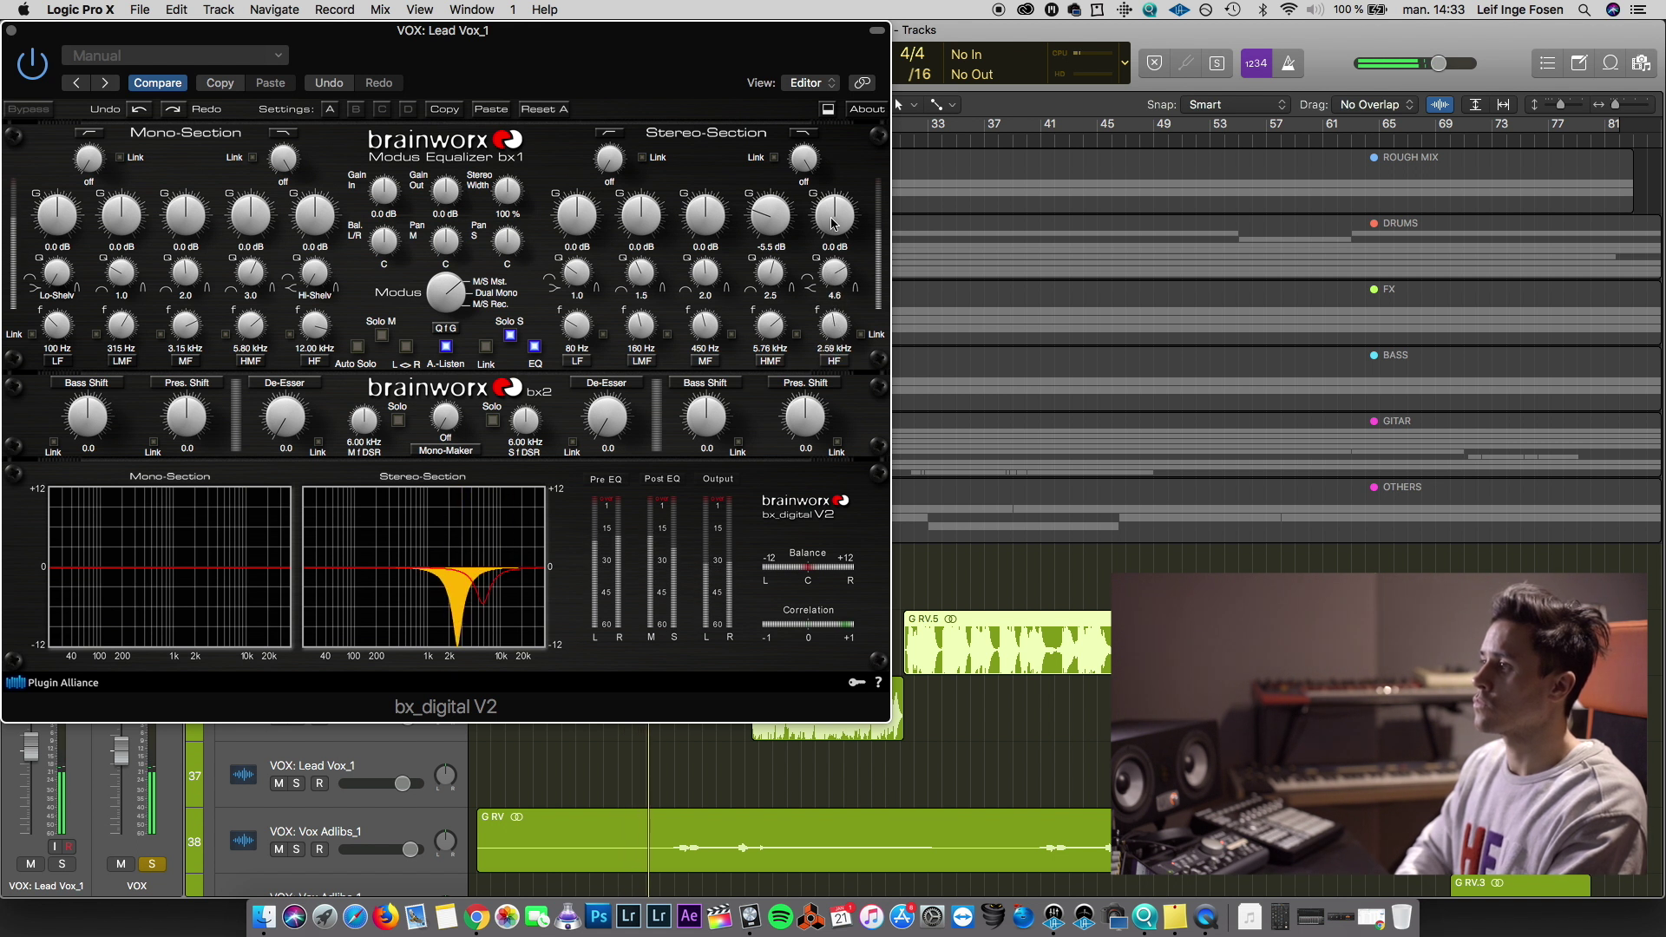
click(11, 30)
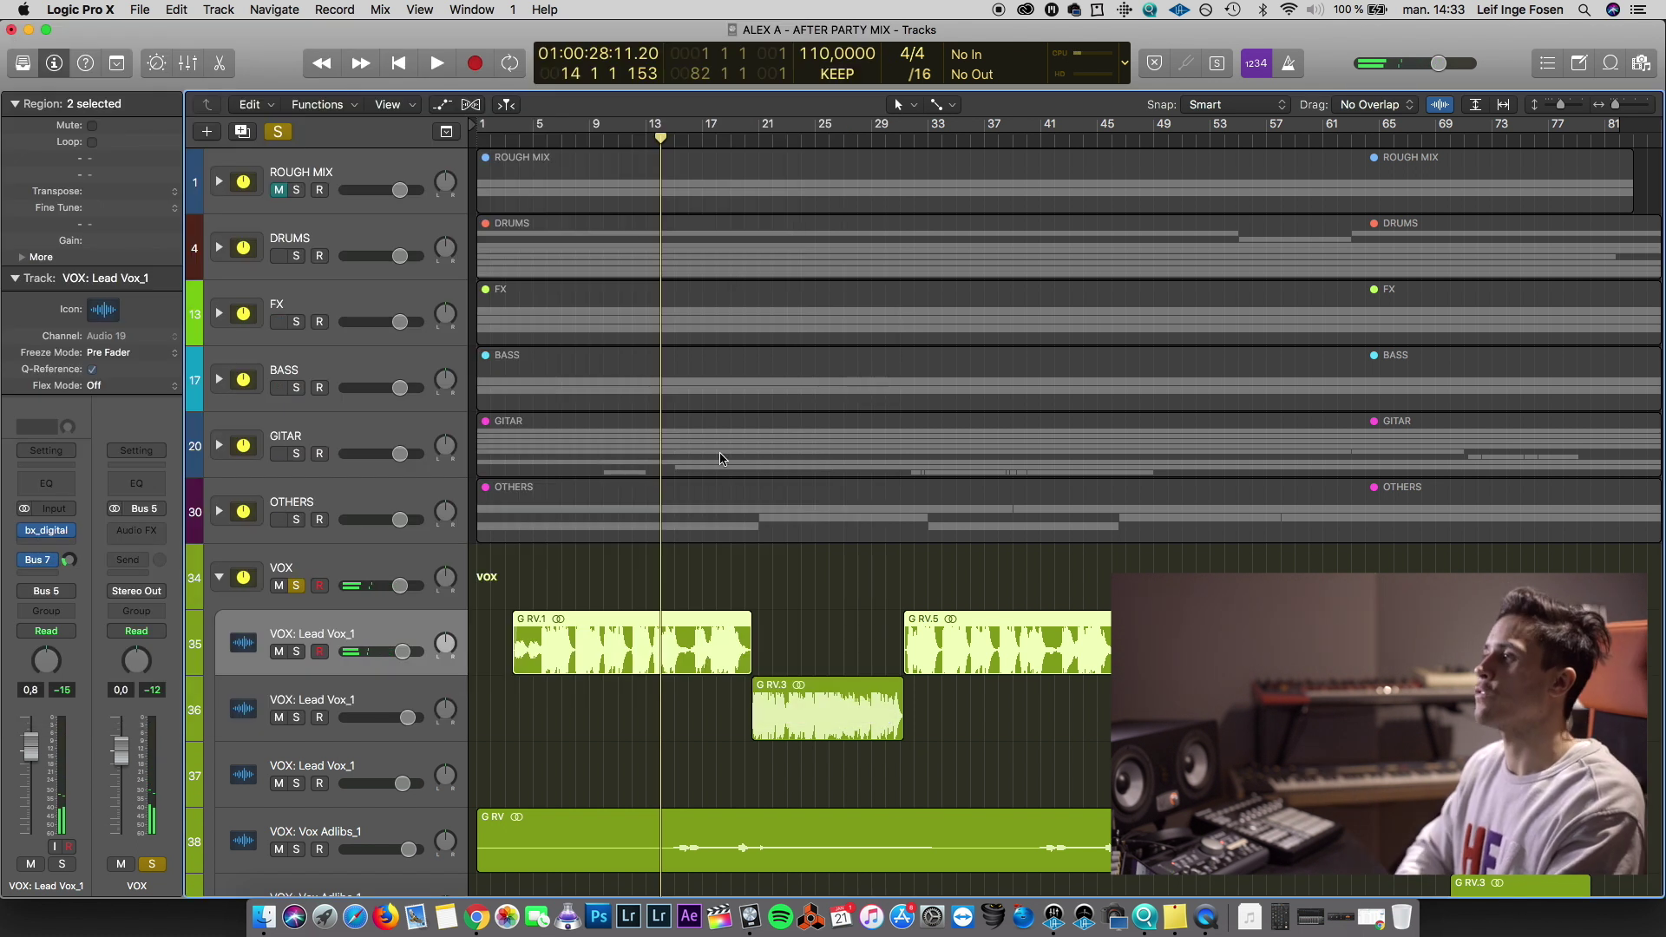
Play from about bar 4 and mute the third Lead Vox, both Vox Adlibs, BREATH and End Chorus Stops tracks
drag(661, 139, 505, 138)
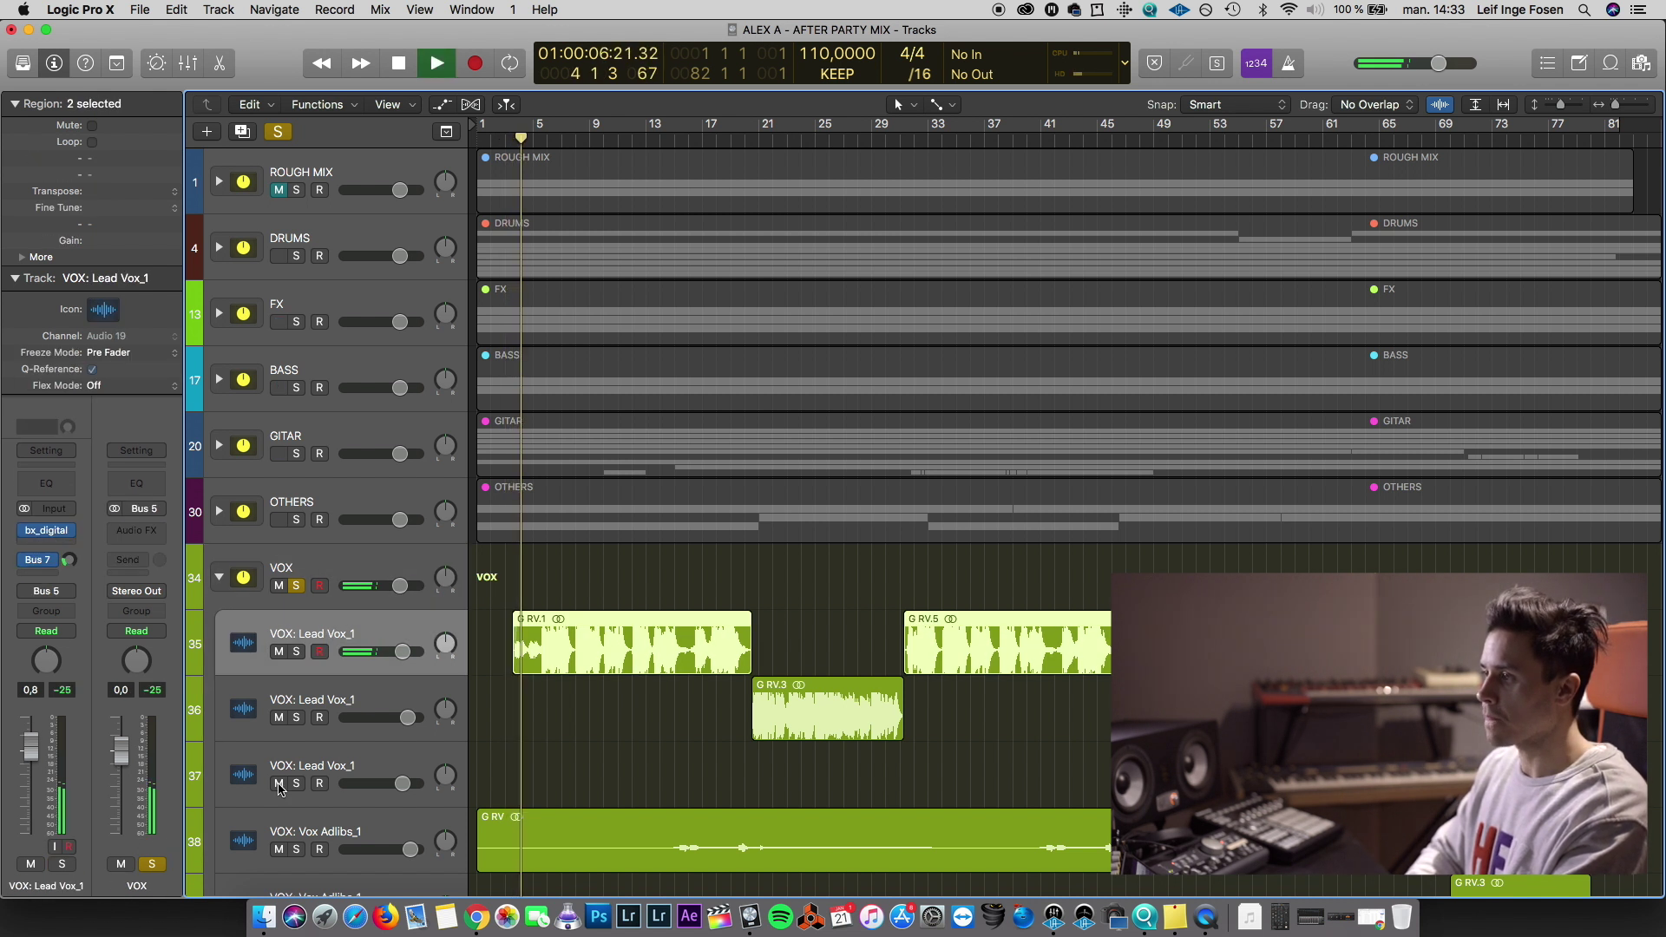
click(279, 849)
scroll(290, 819, down, 5)
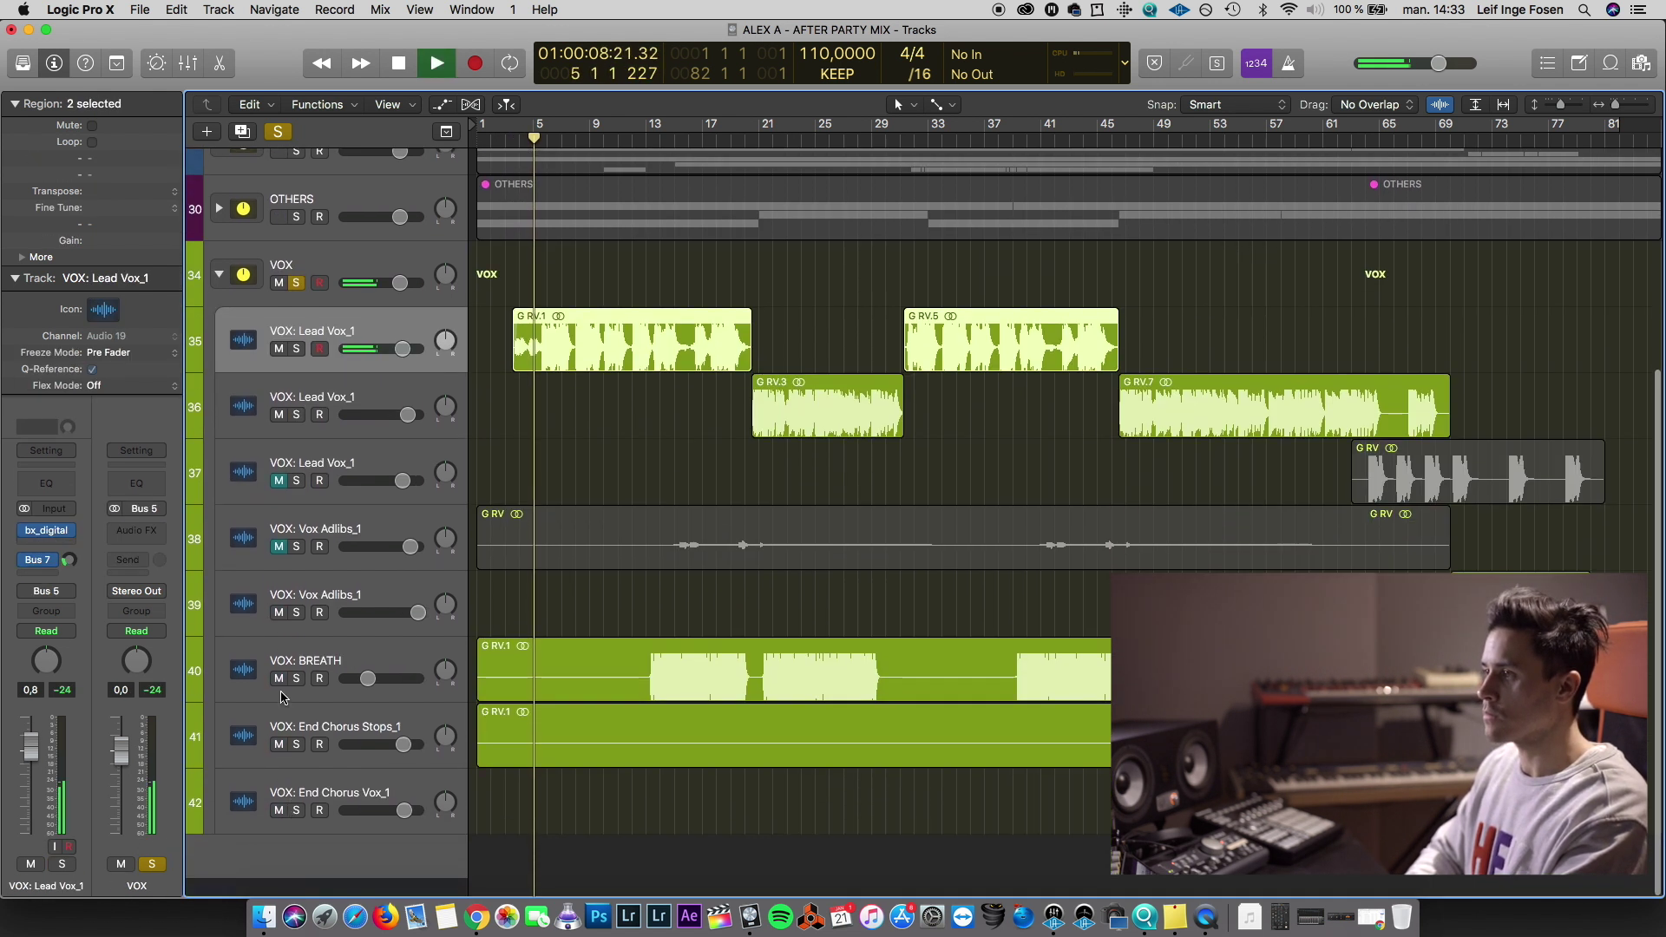
scroll(362, 579, up, 1)
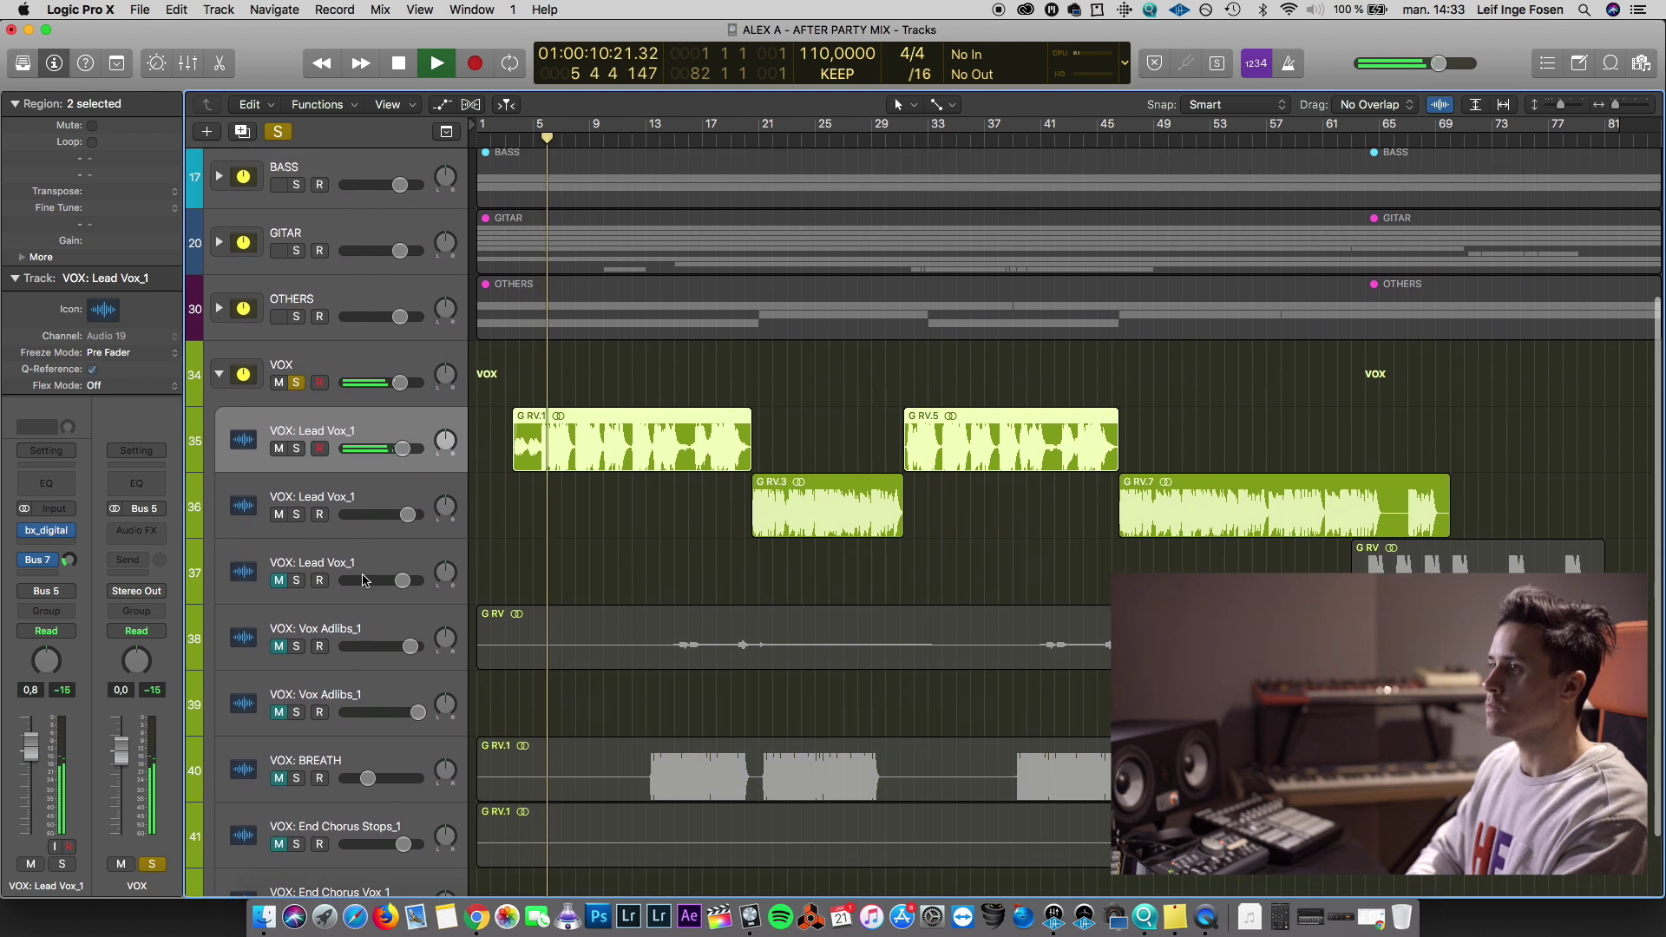
key(space)
Insert FF Pro-Q 2 after bx_digital on the first Lead Vox track and add a low cut near 100 Hz
click(65, 530)
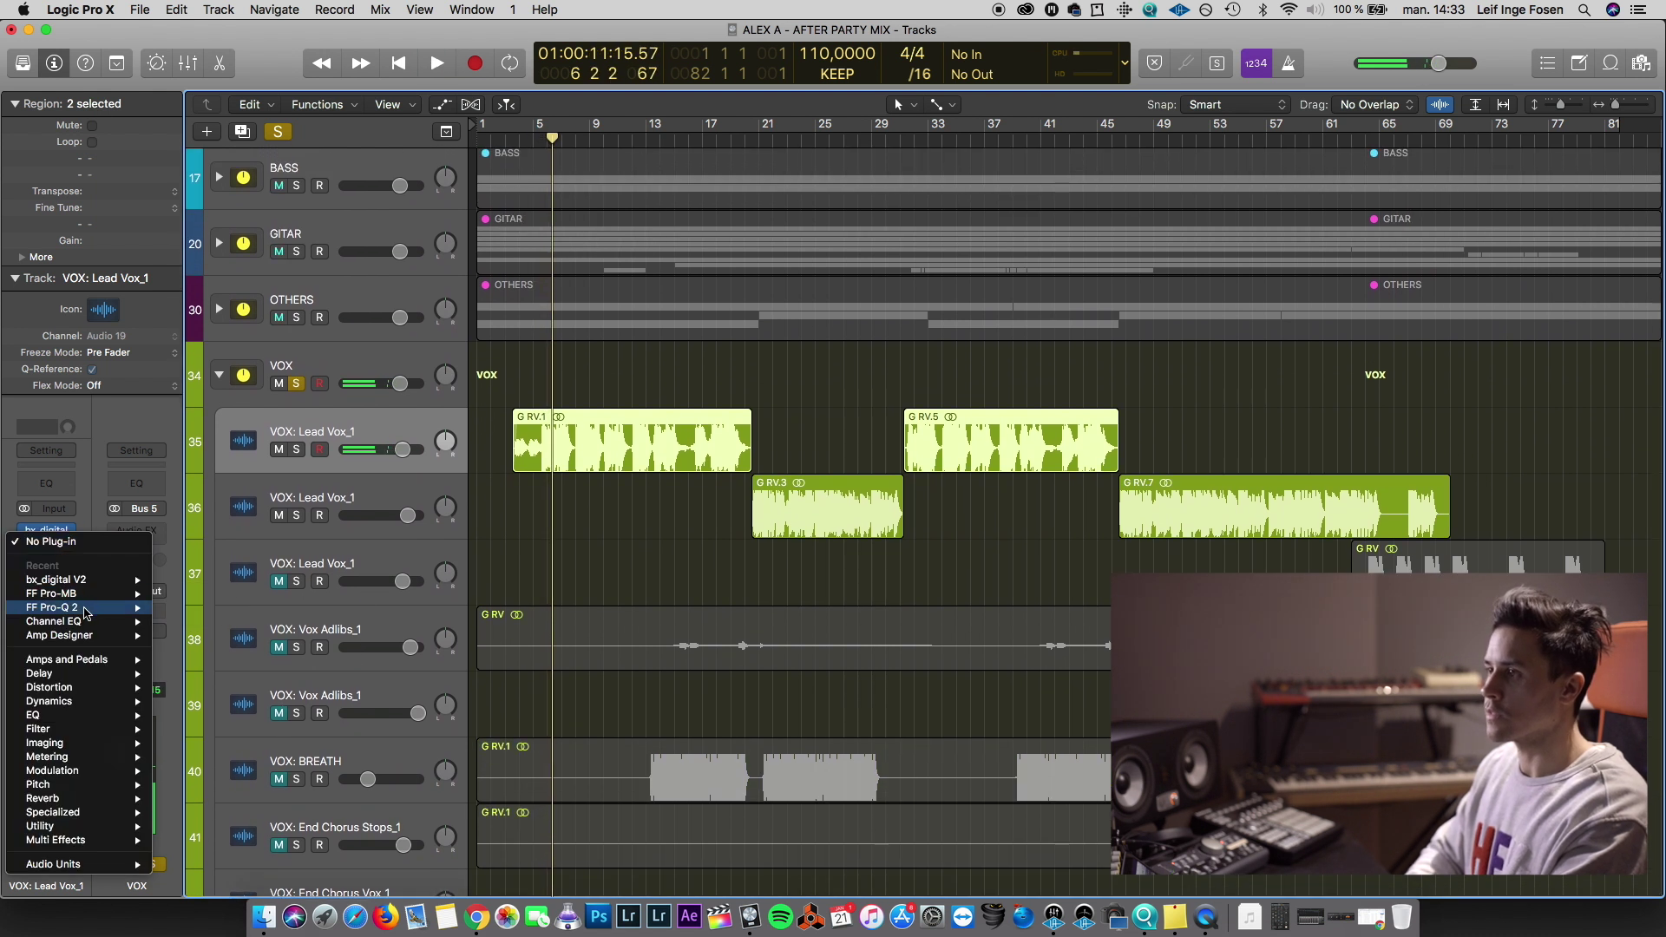
click(178, 609)
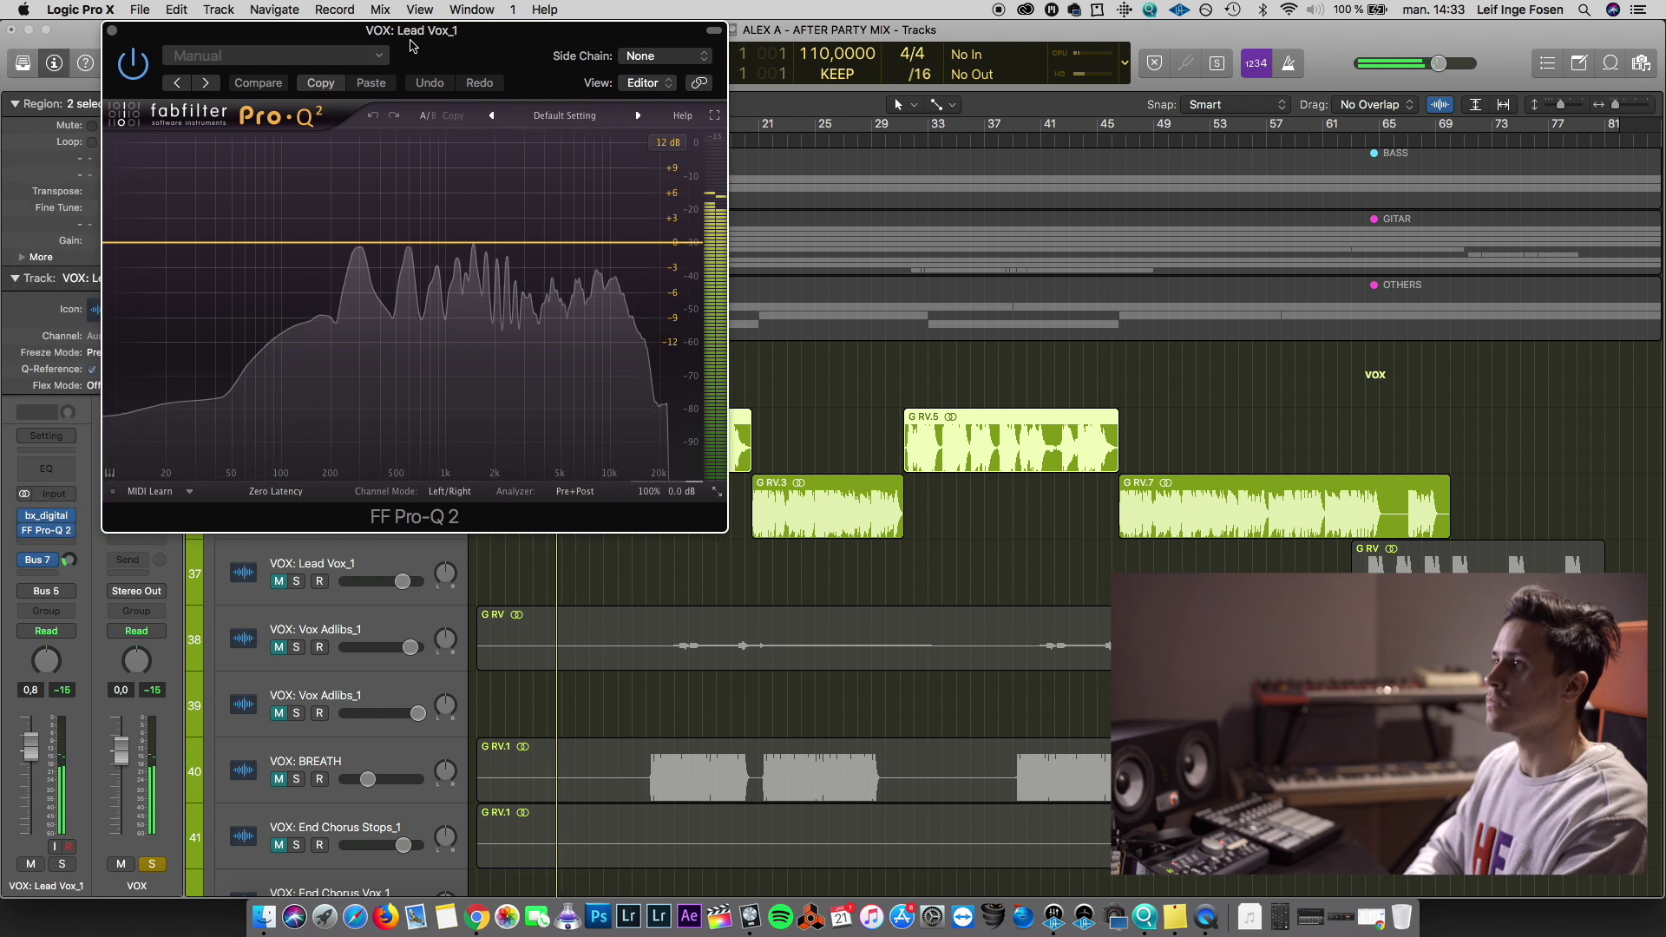
double_click(145, 265)
click(161, 408)
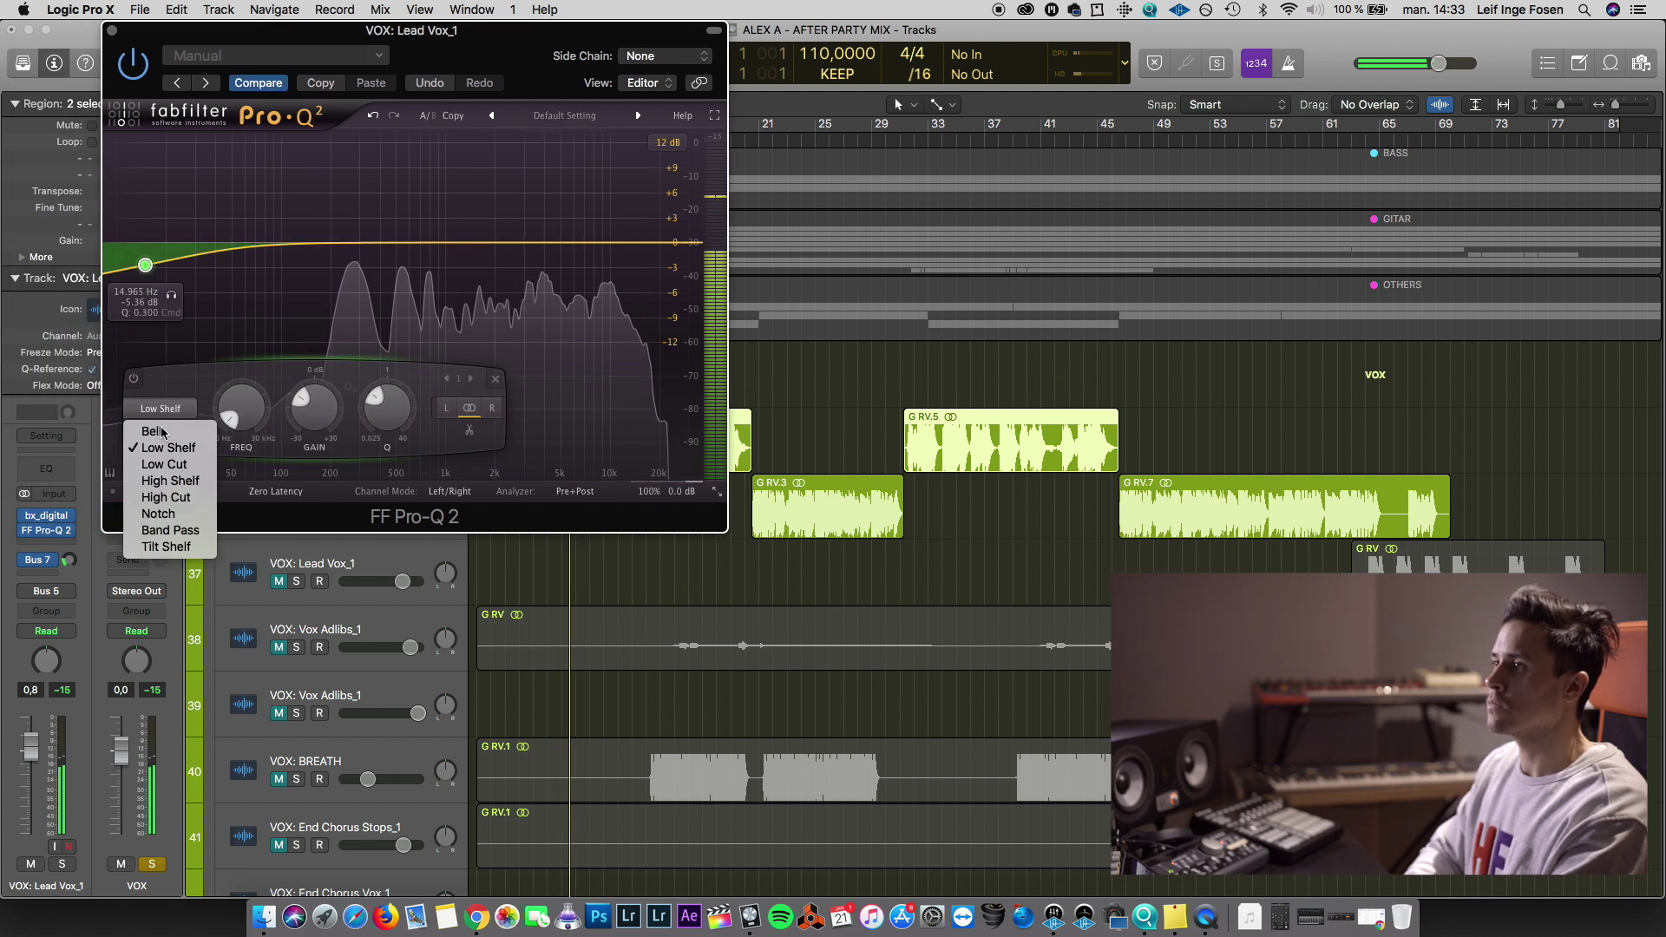
click(171, 466)
drag(145, 265, 341, 231)
Add a very gentle bell boost just below 200 Hz to the lead vocal and move the EQ window clear of the track list
scroll(340, 230, up, 3)
click(365, 189)
drag(340, 230, 327, 242)
drag(434, 52, 1087, 156)
Play from about bar 6, add a narrow bell with Q 5.9 on the lead vocal EQ, tune it to about 4064 Hz and cut 4.7 dB
click(547, 131)
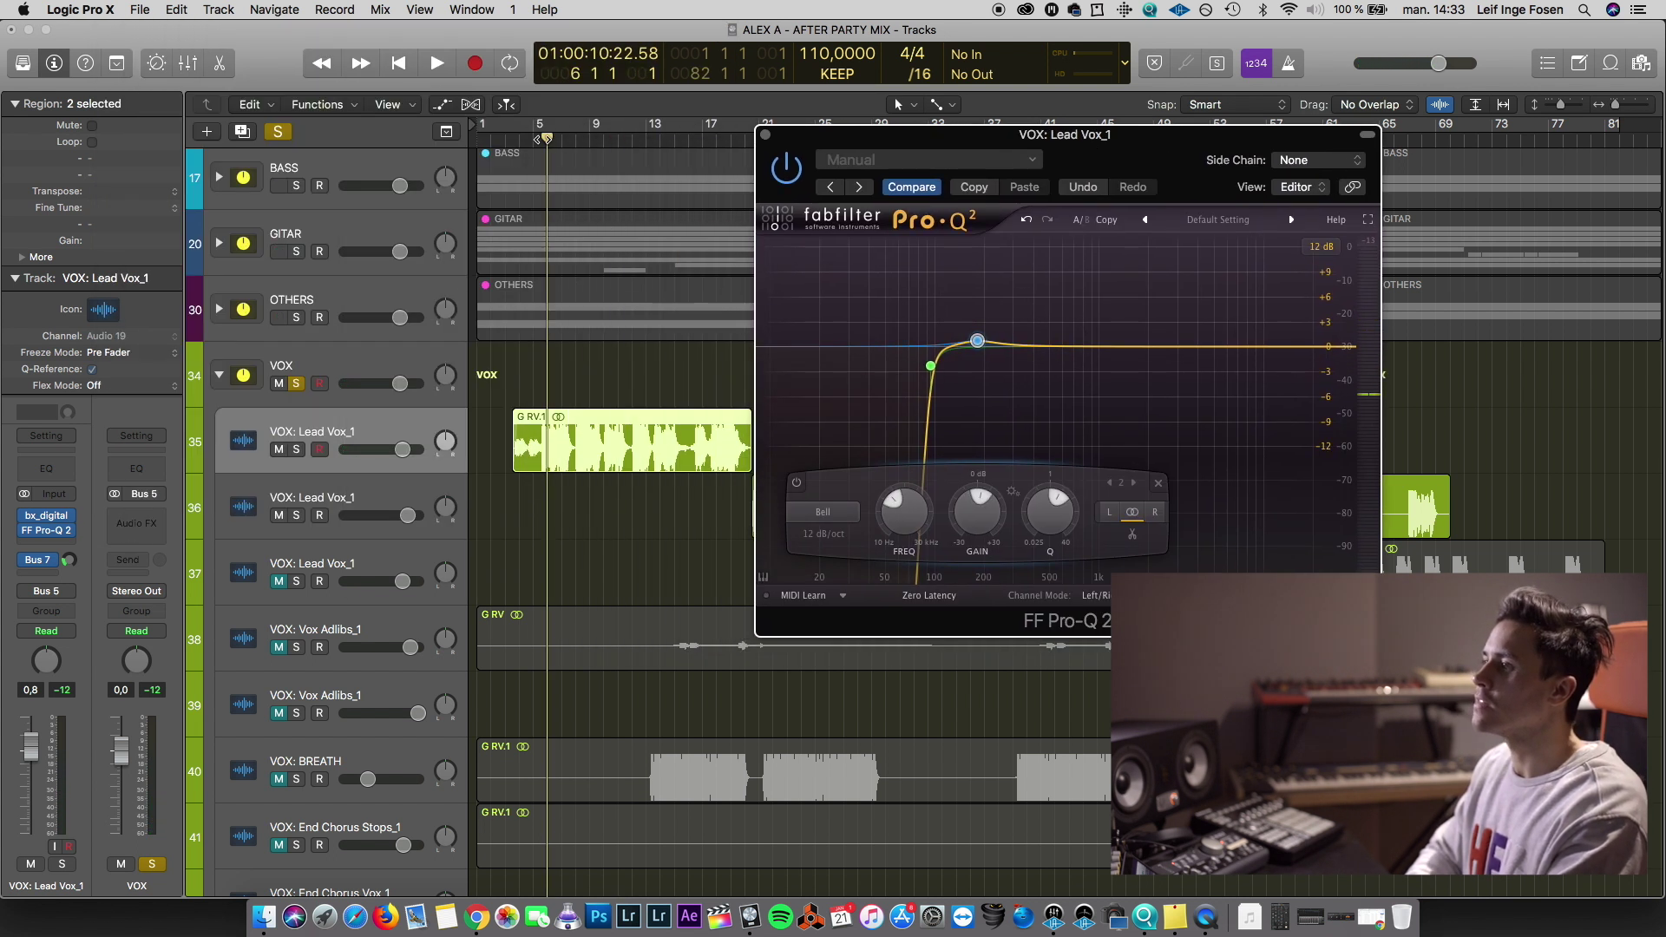
key(space)
drag(1212, 349, 1180, 293)
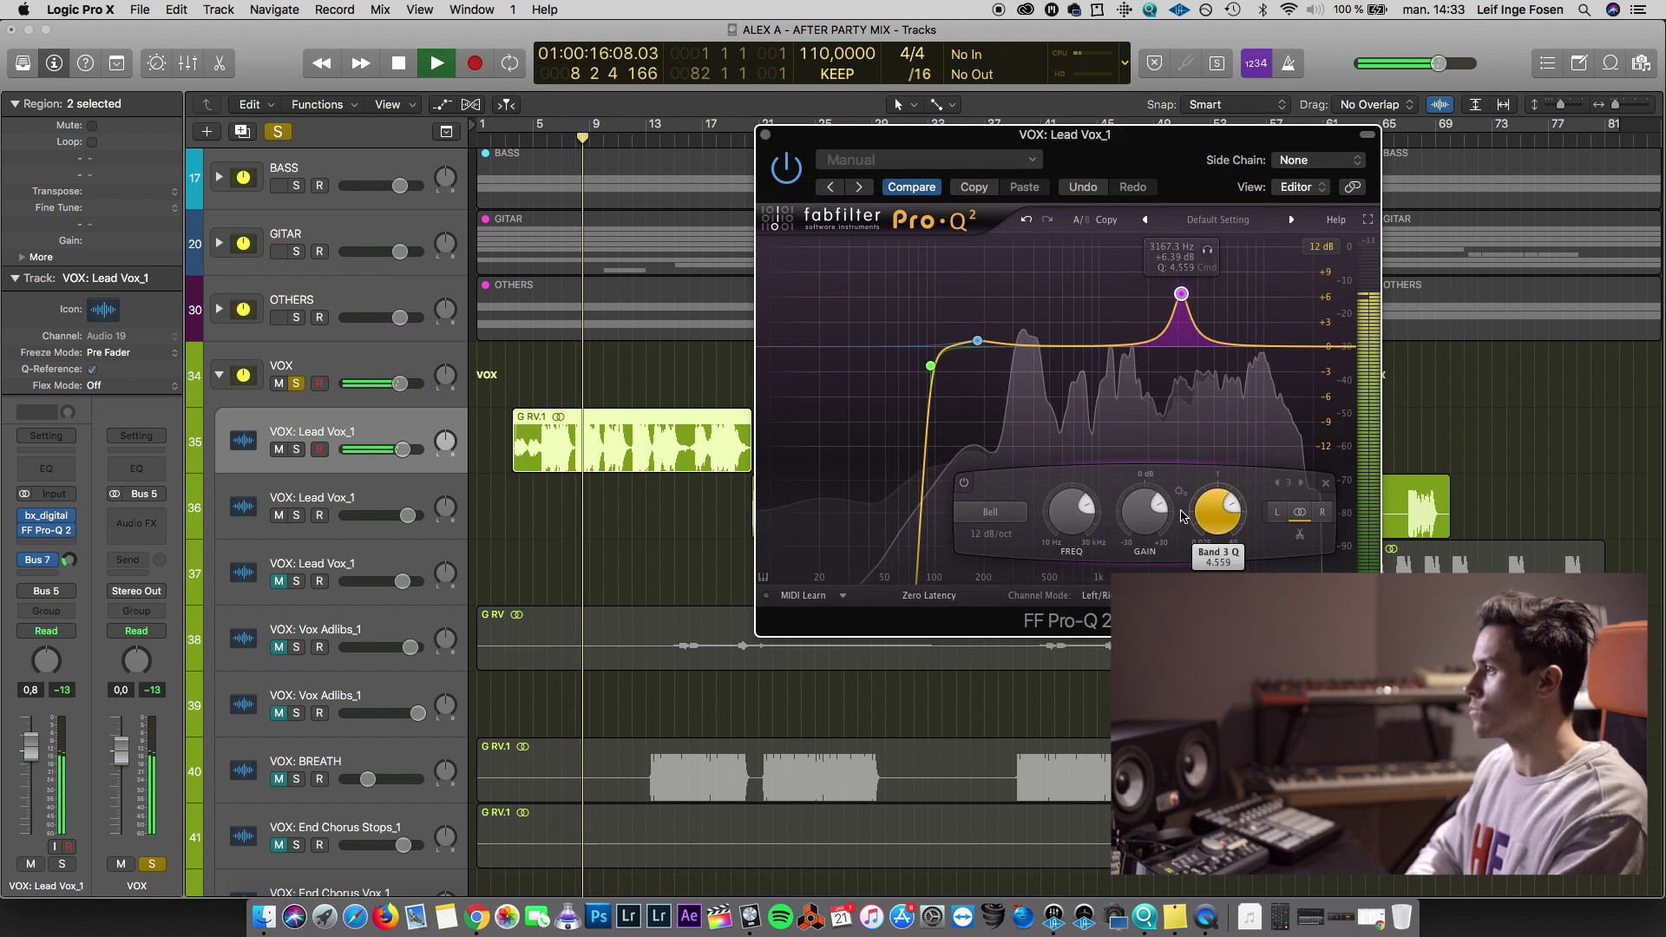
drag(1072, 516, 1074, 572)
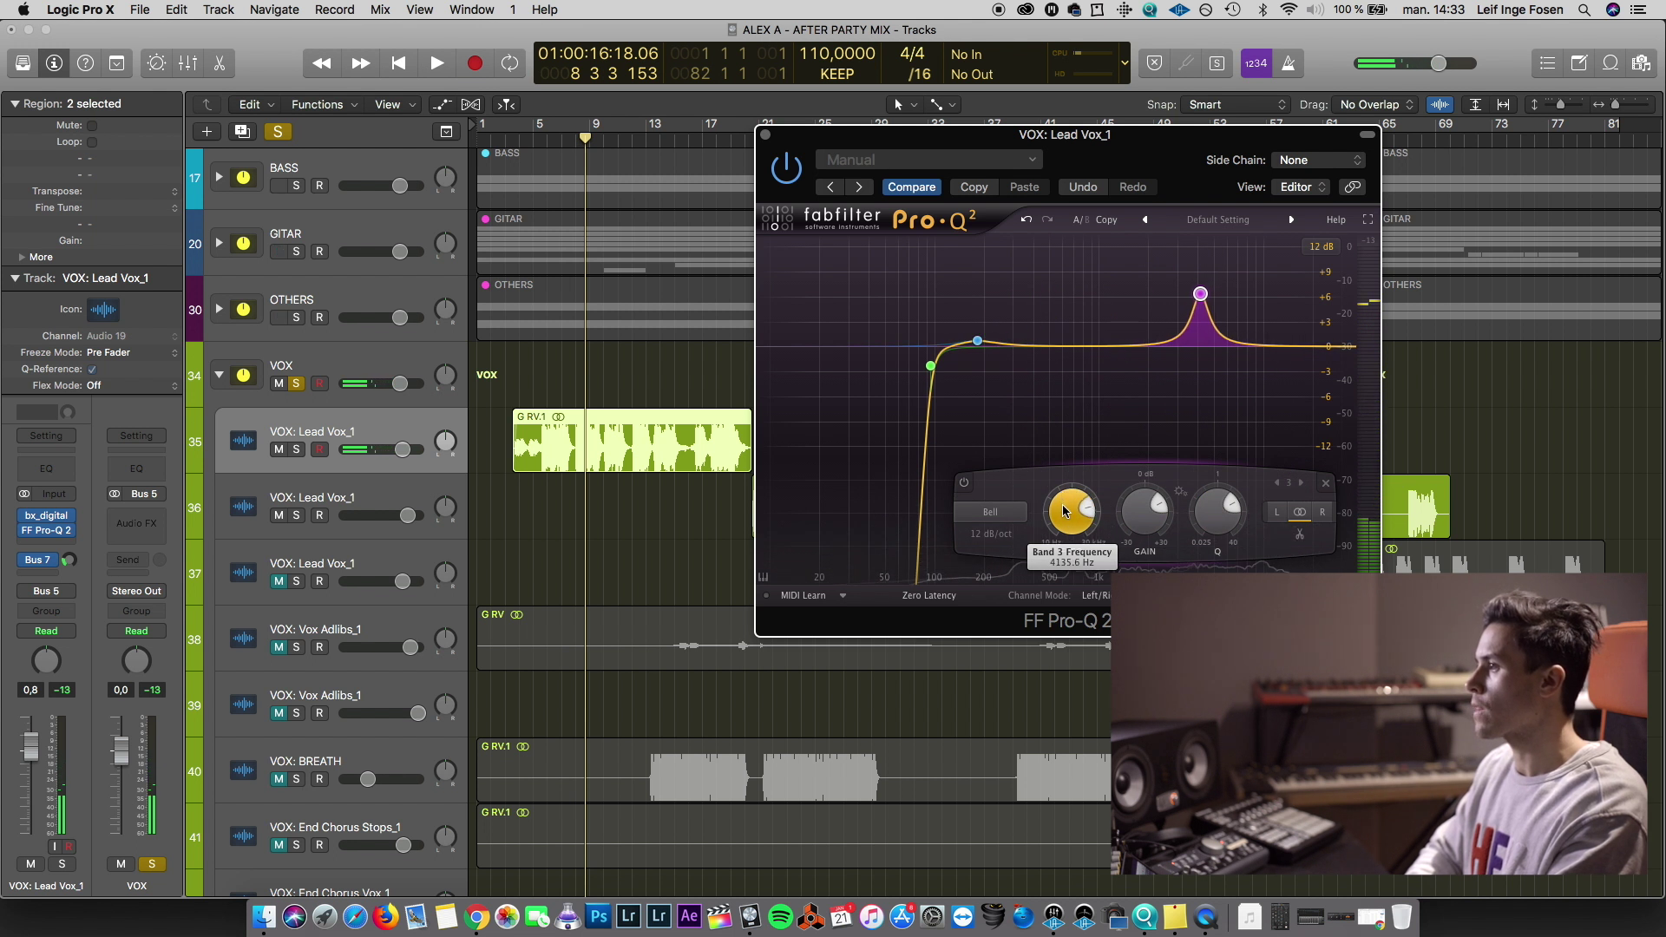
key(space)
drag(1063, 511, 1068, 513)
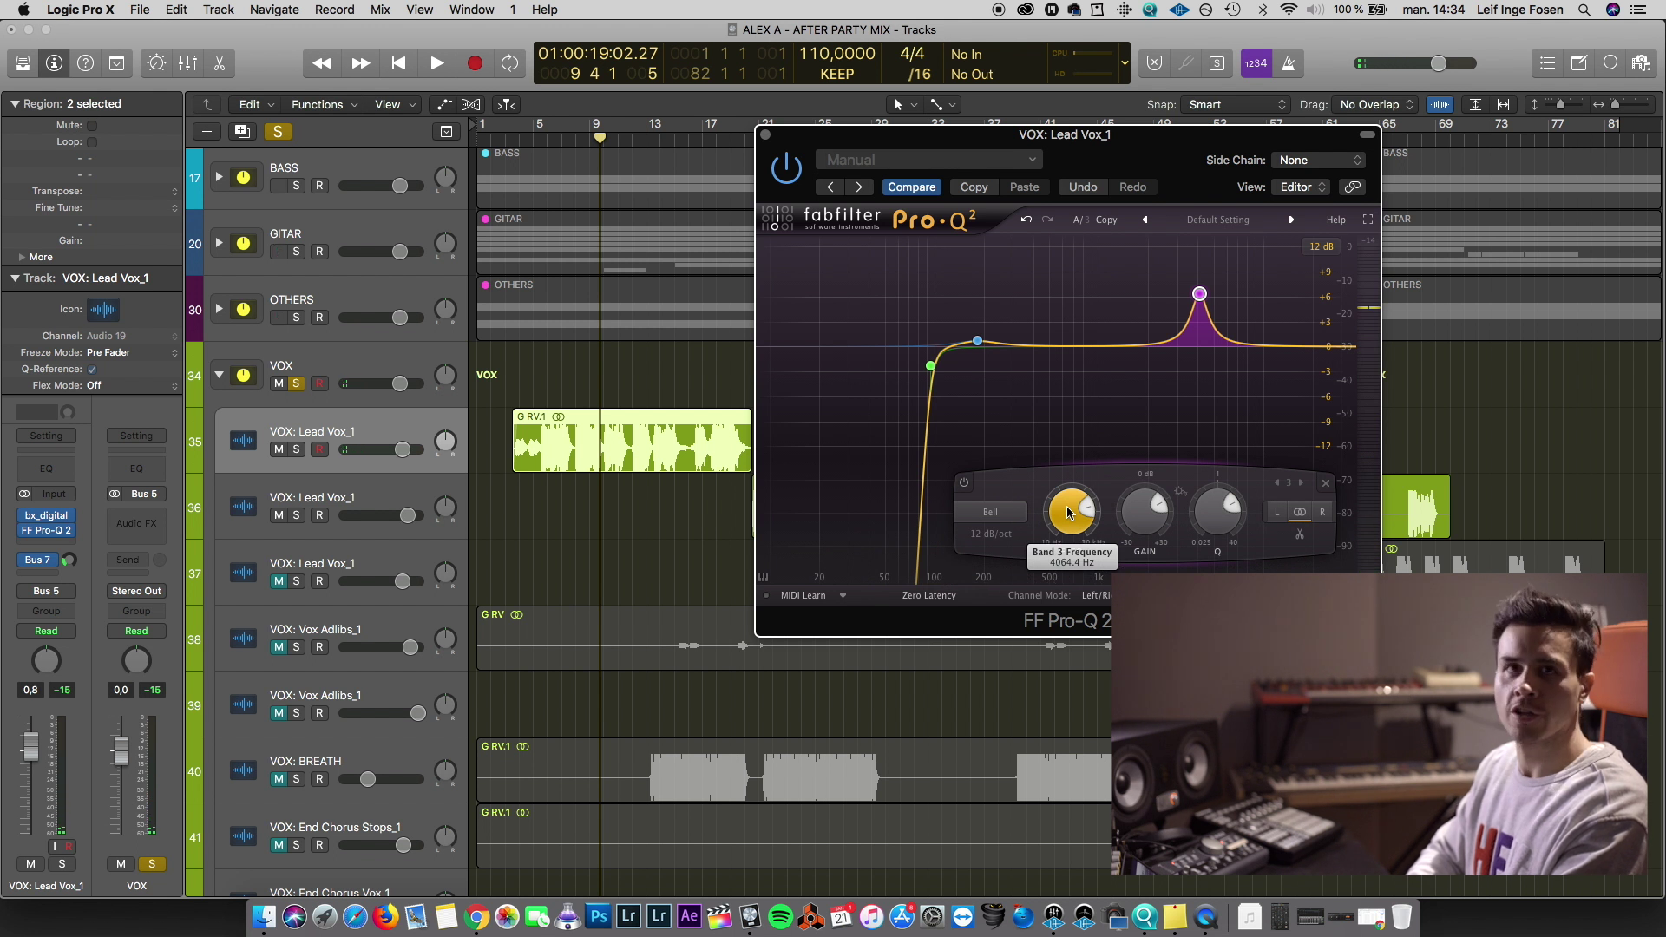
key(space)
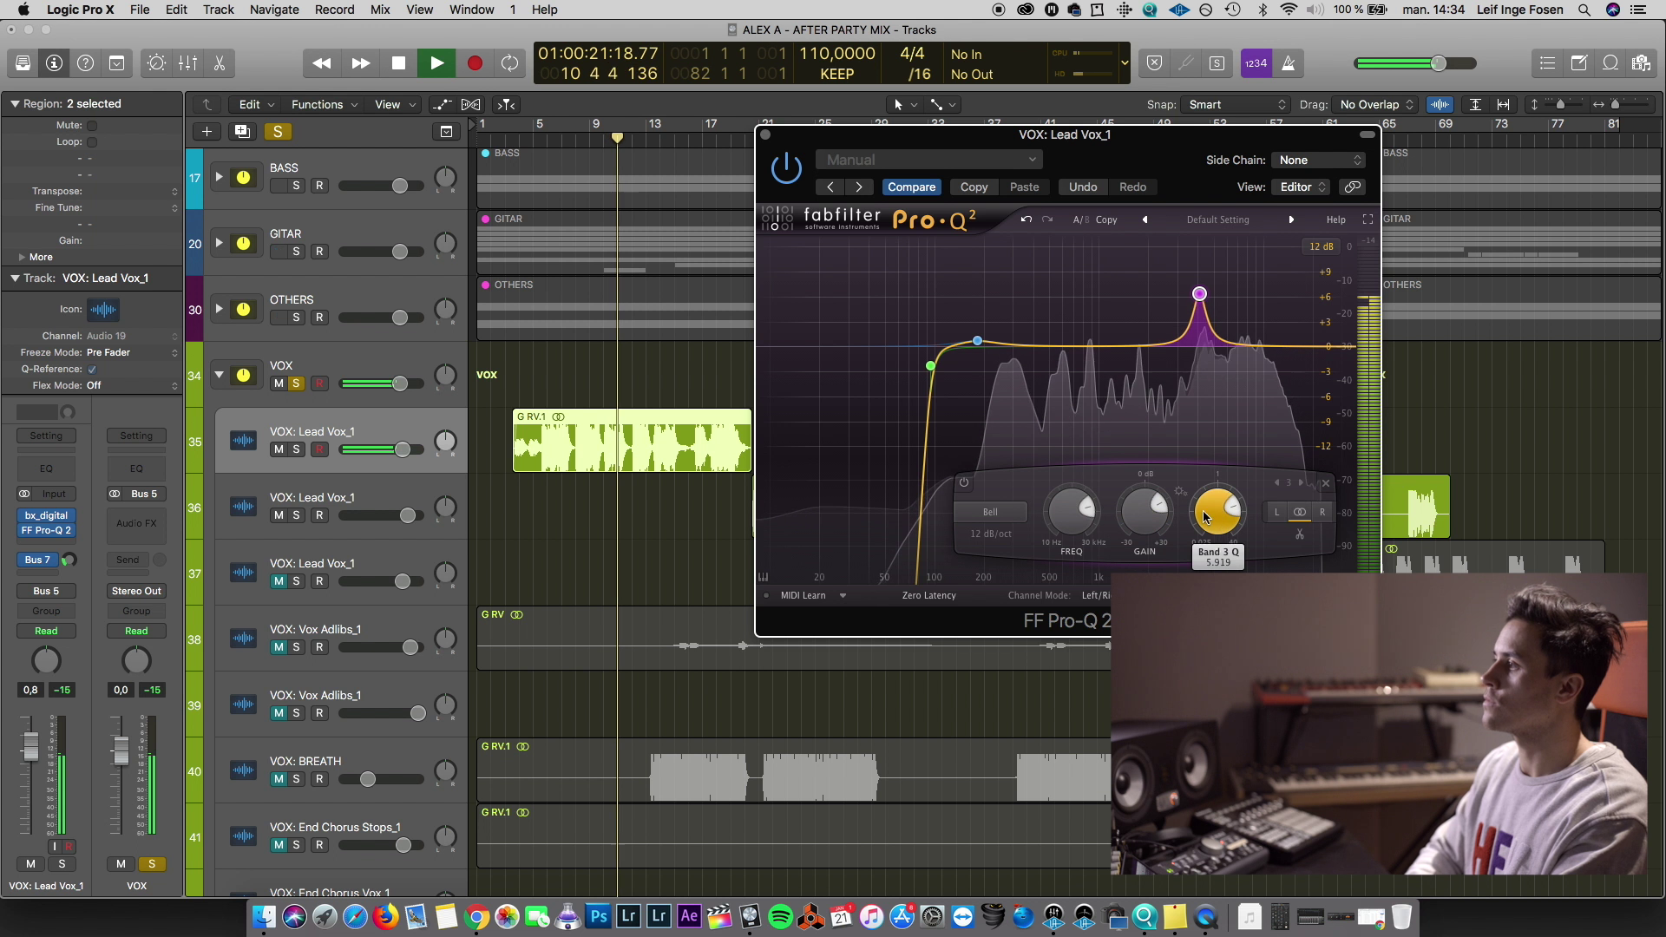
drag(1199, 293, 1198, 385)
Add a gentle low-mid dip and a narrow bell swept to about 1.5 kHz, cutting that bell by about 3 dB
drag(1045, 356, 1128, 271)
drag(1201, 514, 1203, 486)
scroll(1121, 518, up, 1)
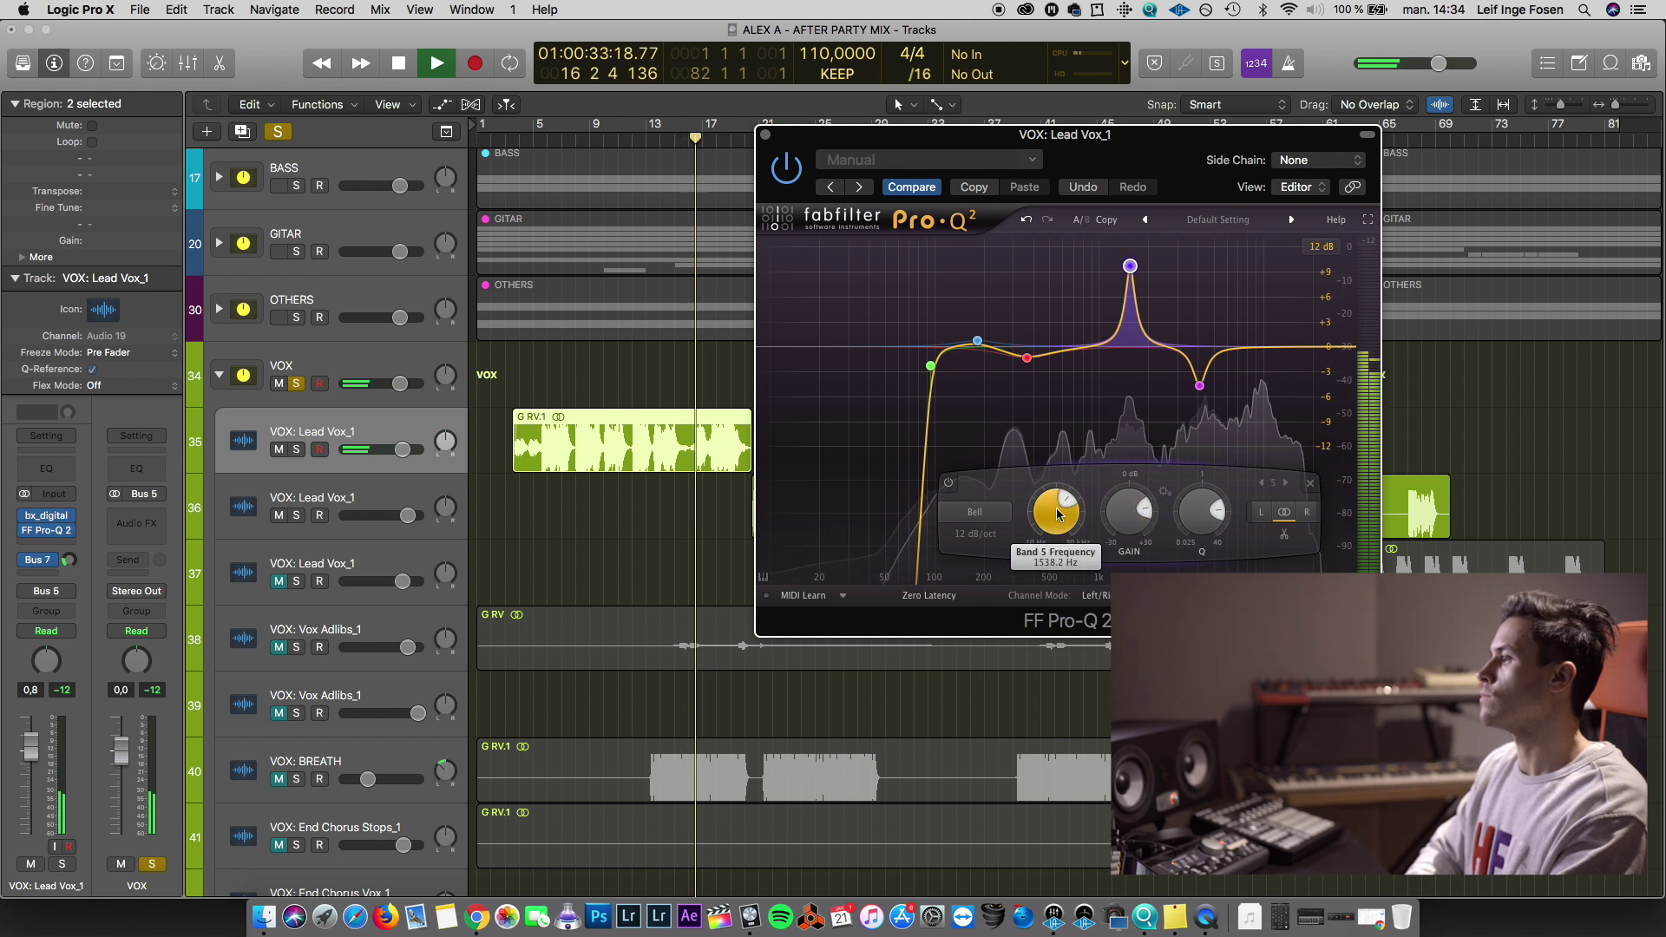
scroll(1057, 513, up, 1)
key(space)
drag(1126, 512, 1125, 568)
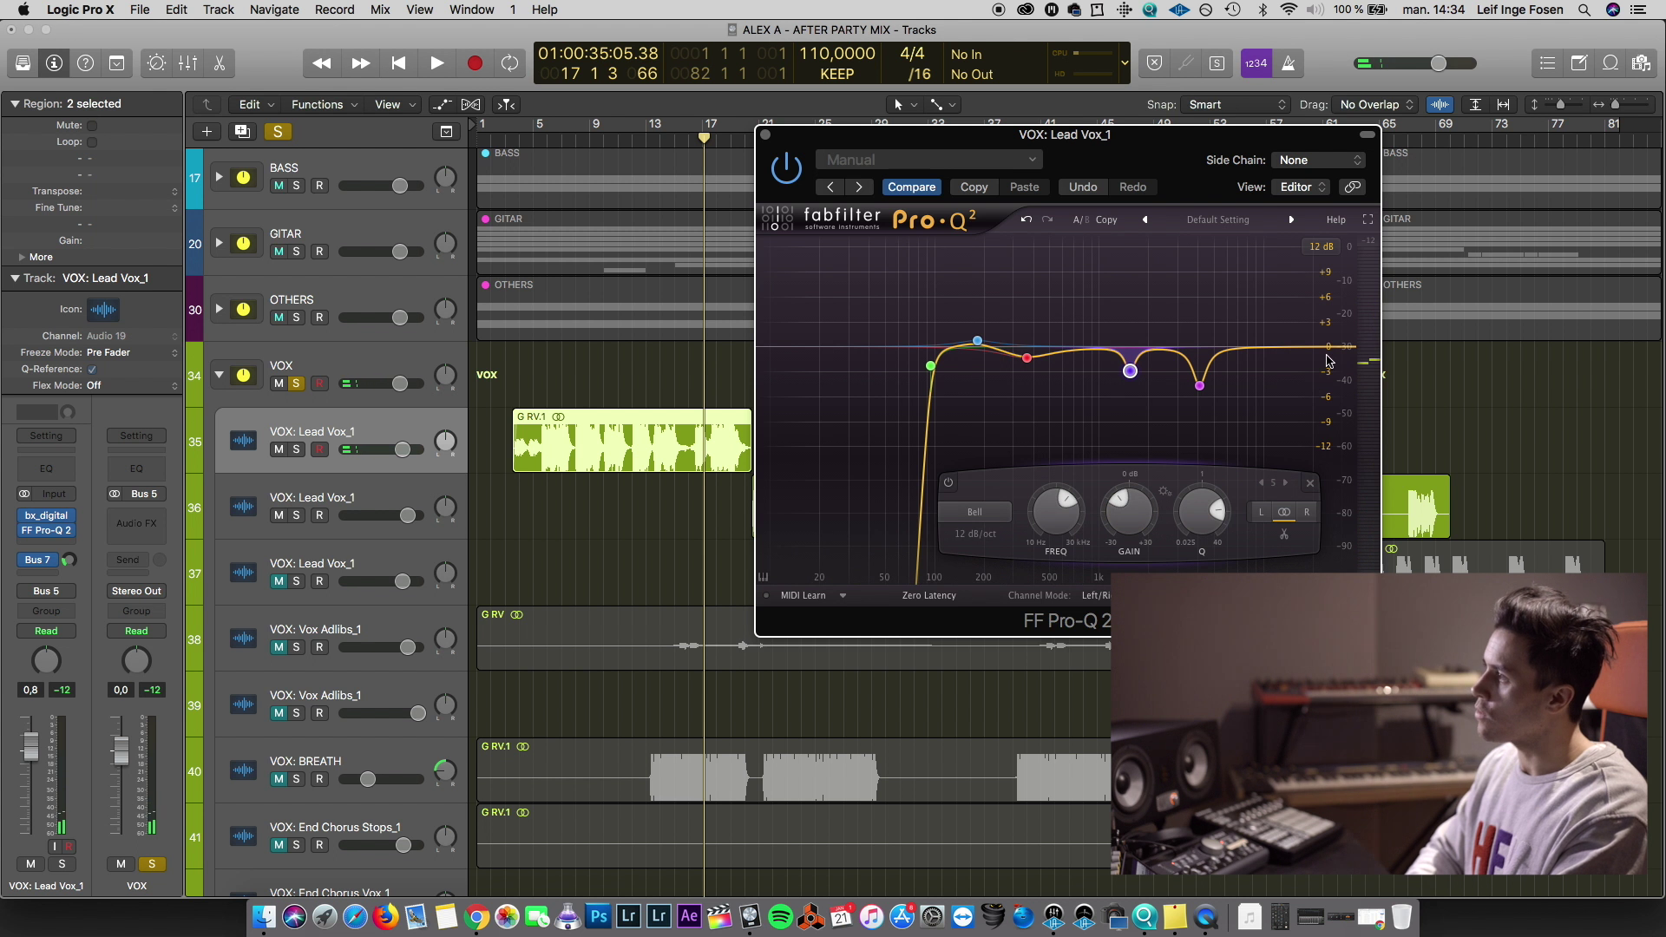
Add a 96 dB/oct high cut at the upper end of the spectrum and nudge the low cut slightly higher
click(990, 513)
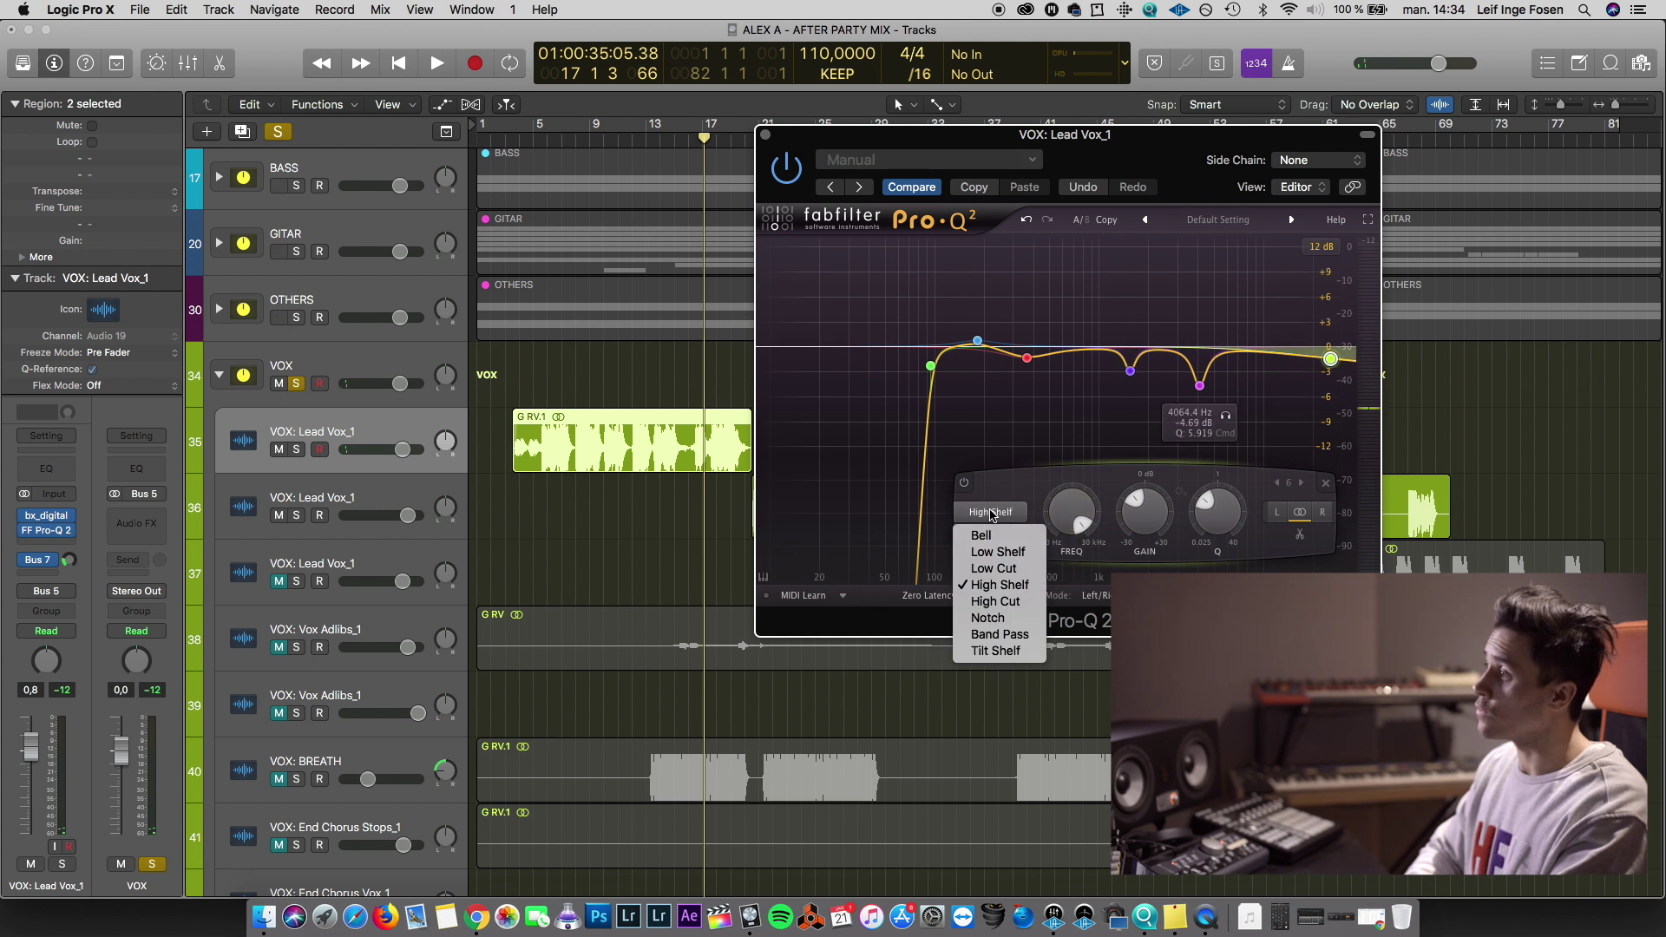
click(996, 604)
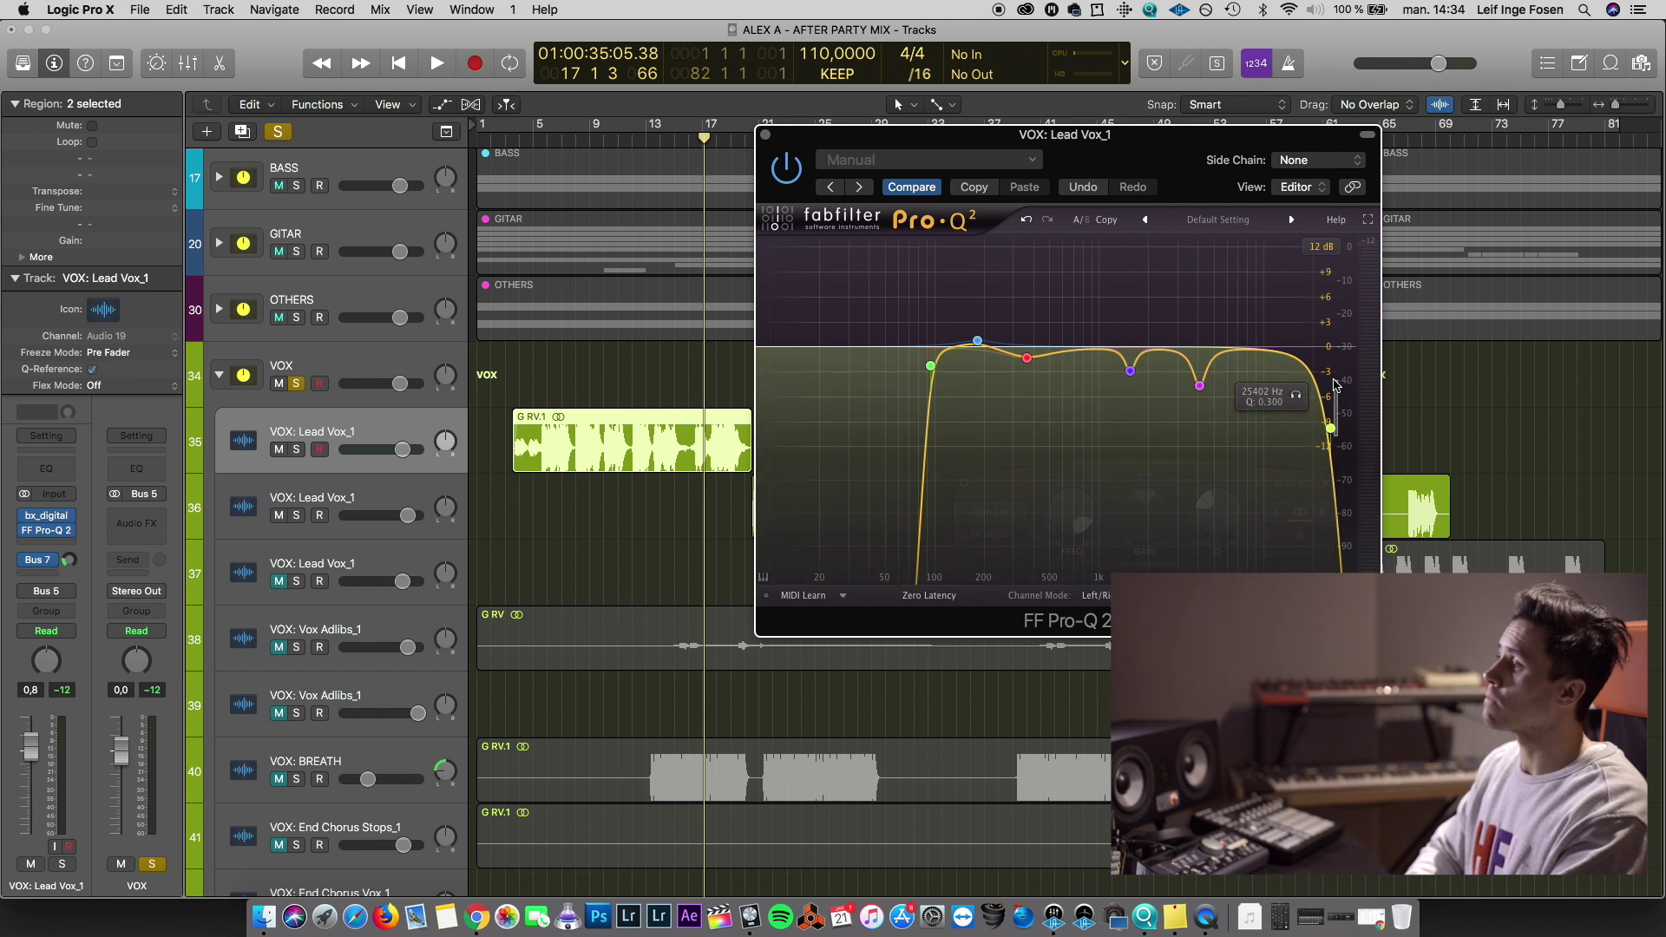
click(1328, 423)
key(space)
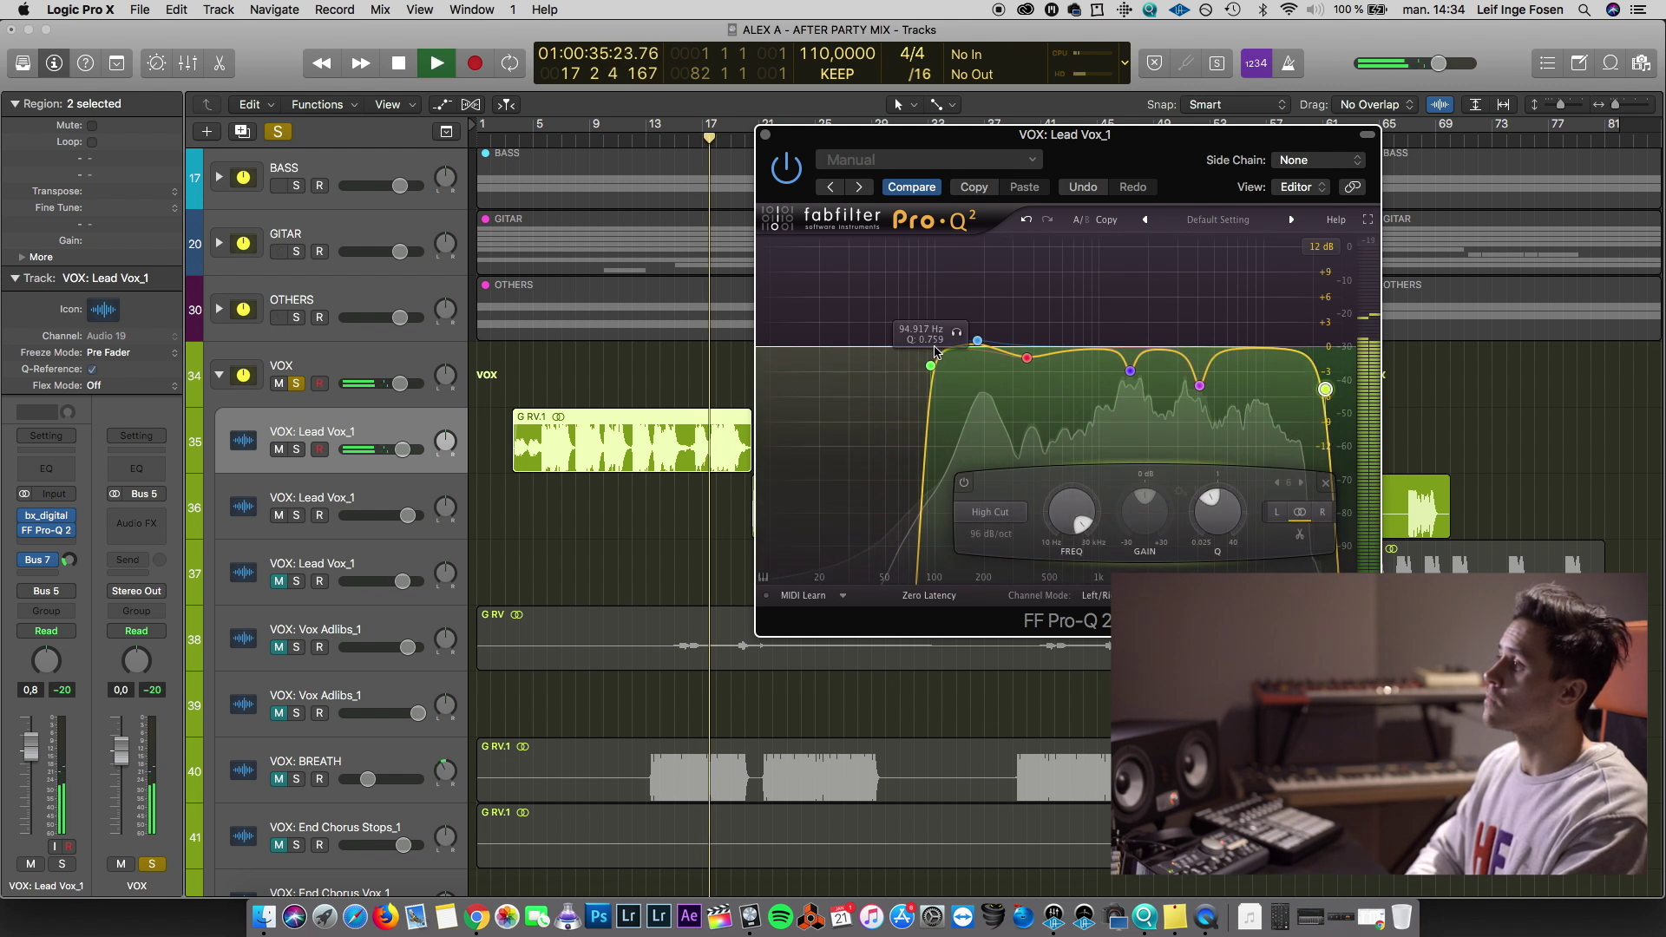
drag(931, 368, 939, 365)
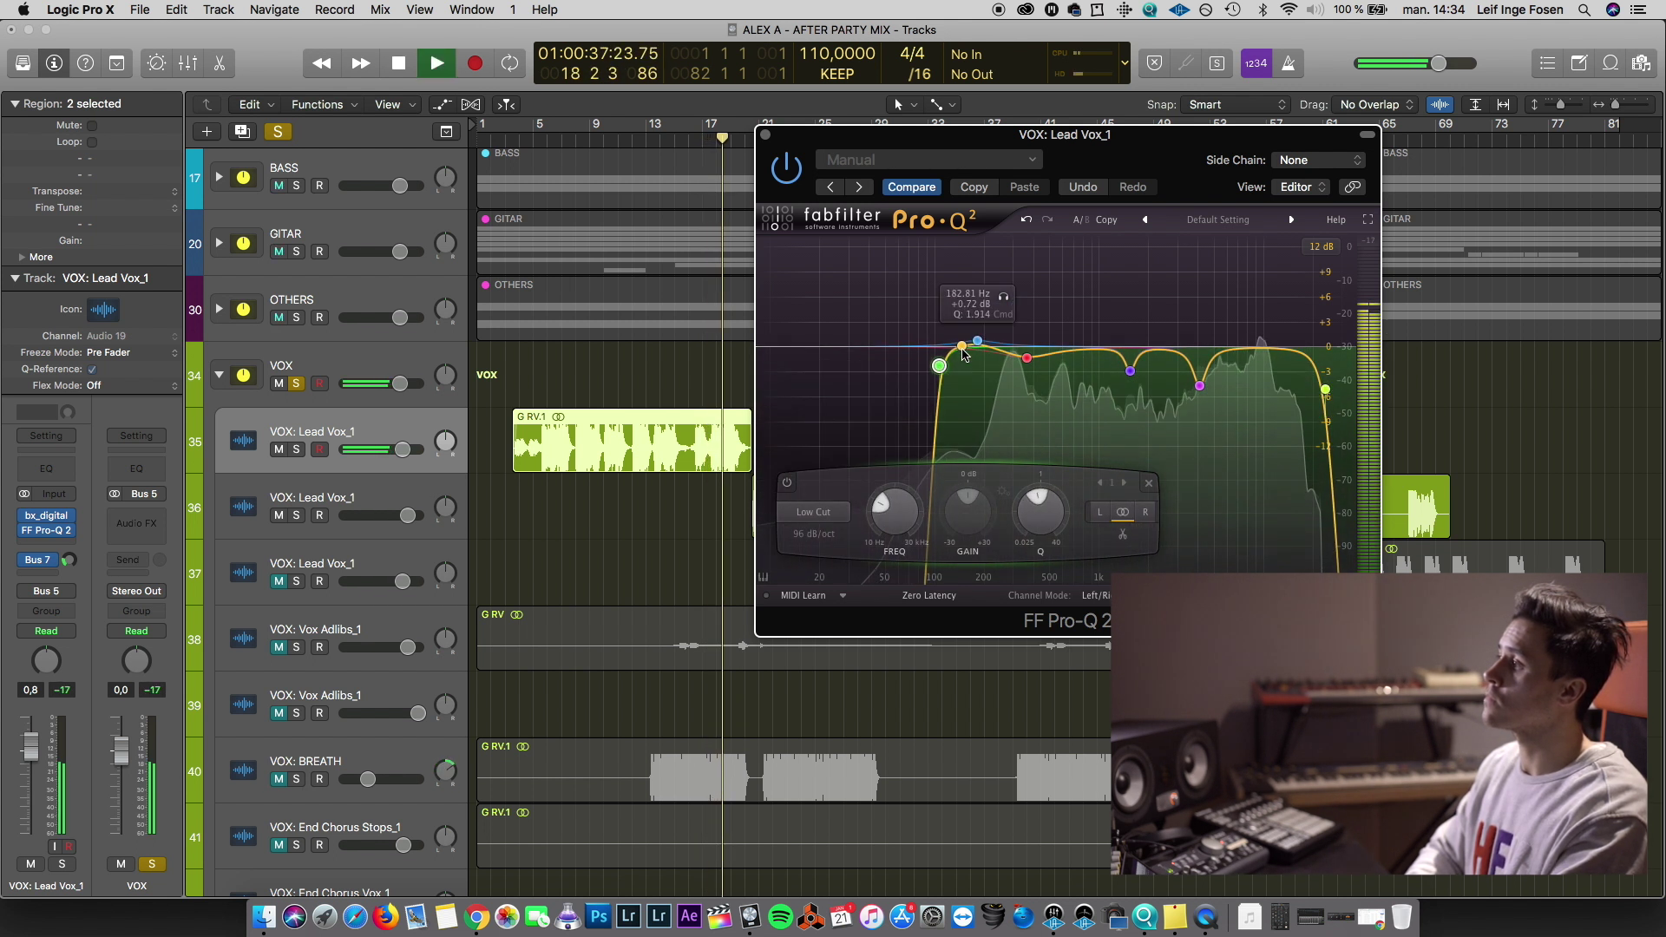
Add a narrow bell near 9.2 kHz with Q 7.7, turn it into a cut of about 1 dB and close the EQ
double_click(1258, 348)
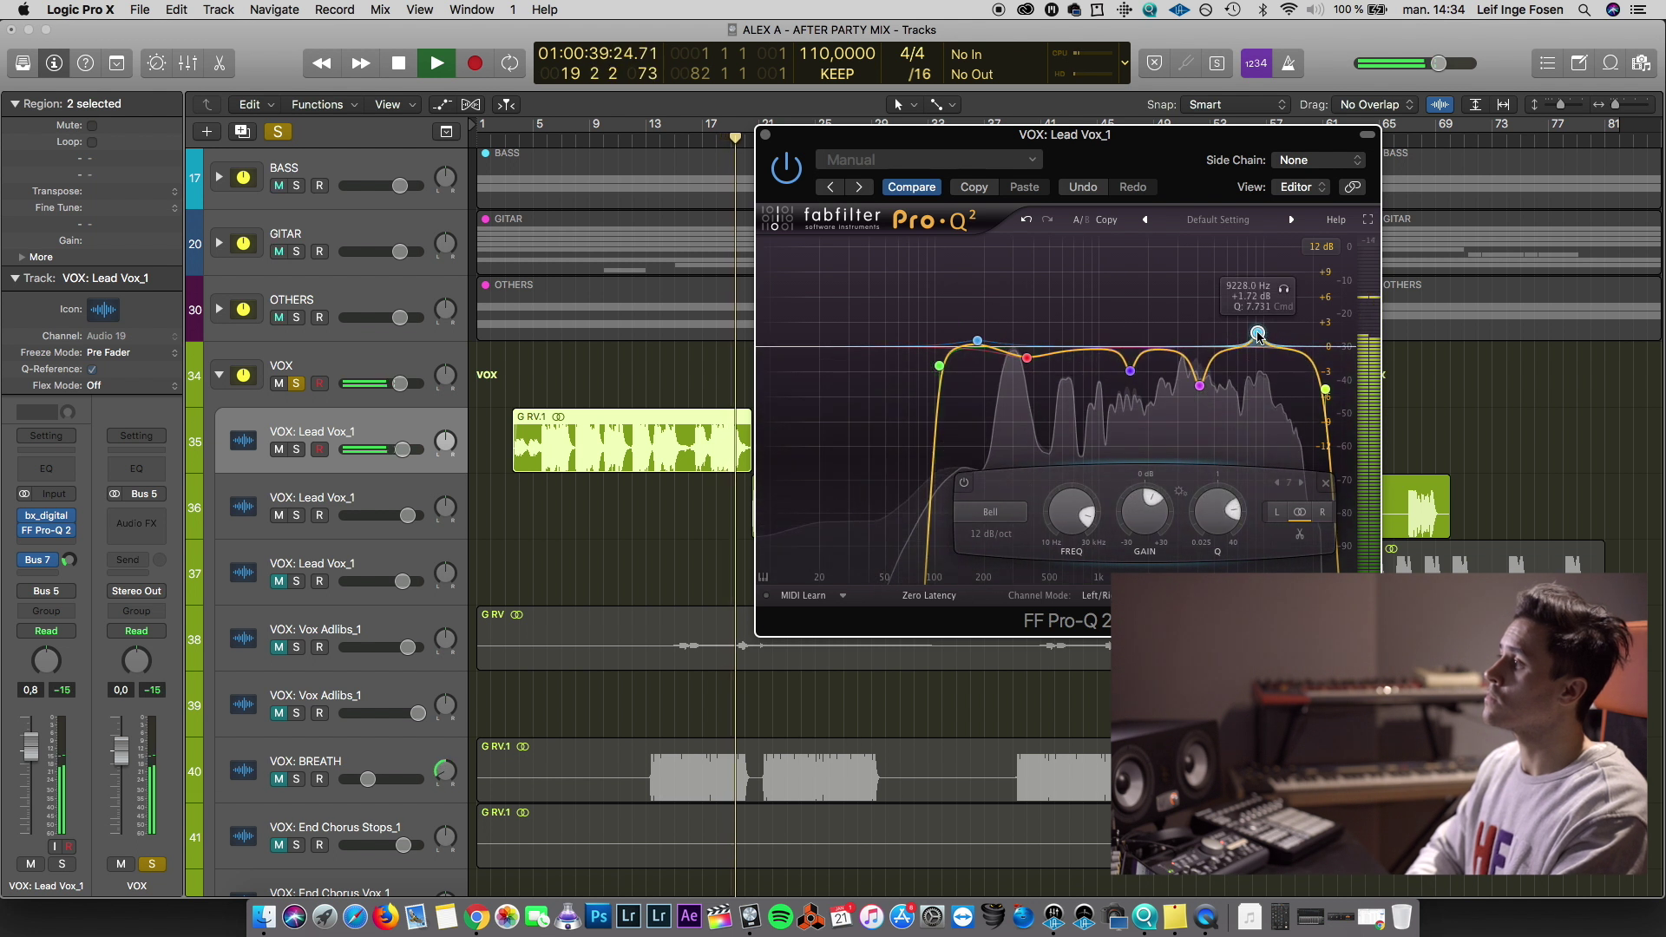
drag(1258, 351, 1257, 357)
key(space)
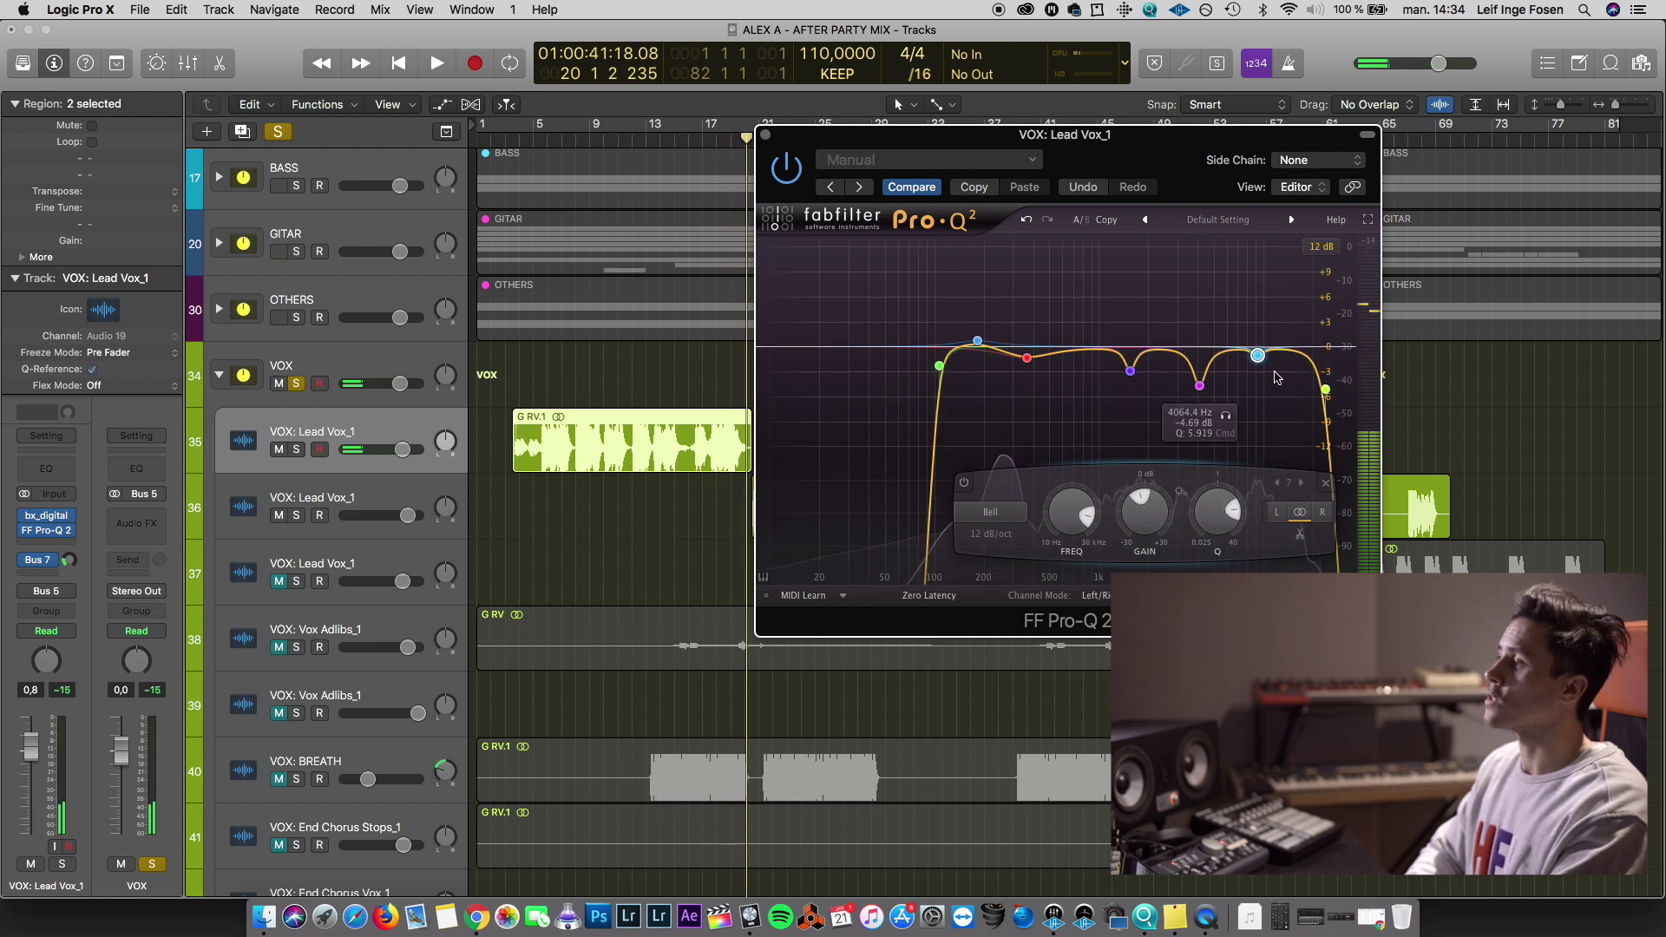
click(763, 136)
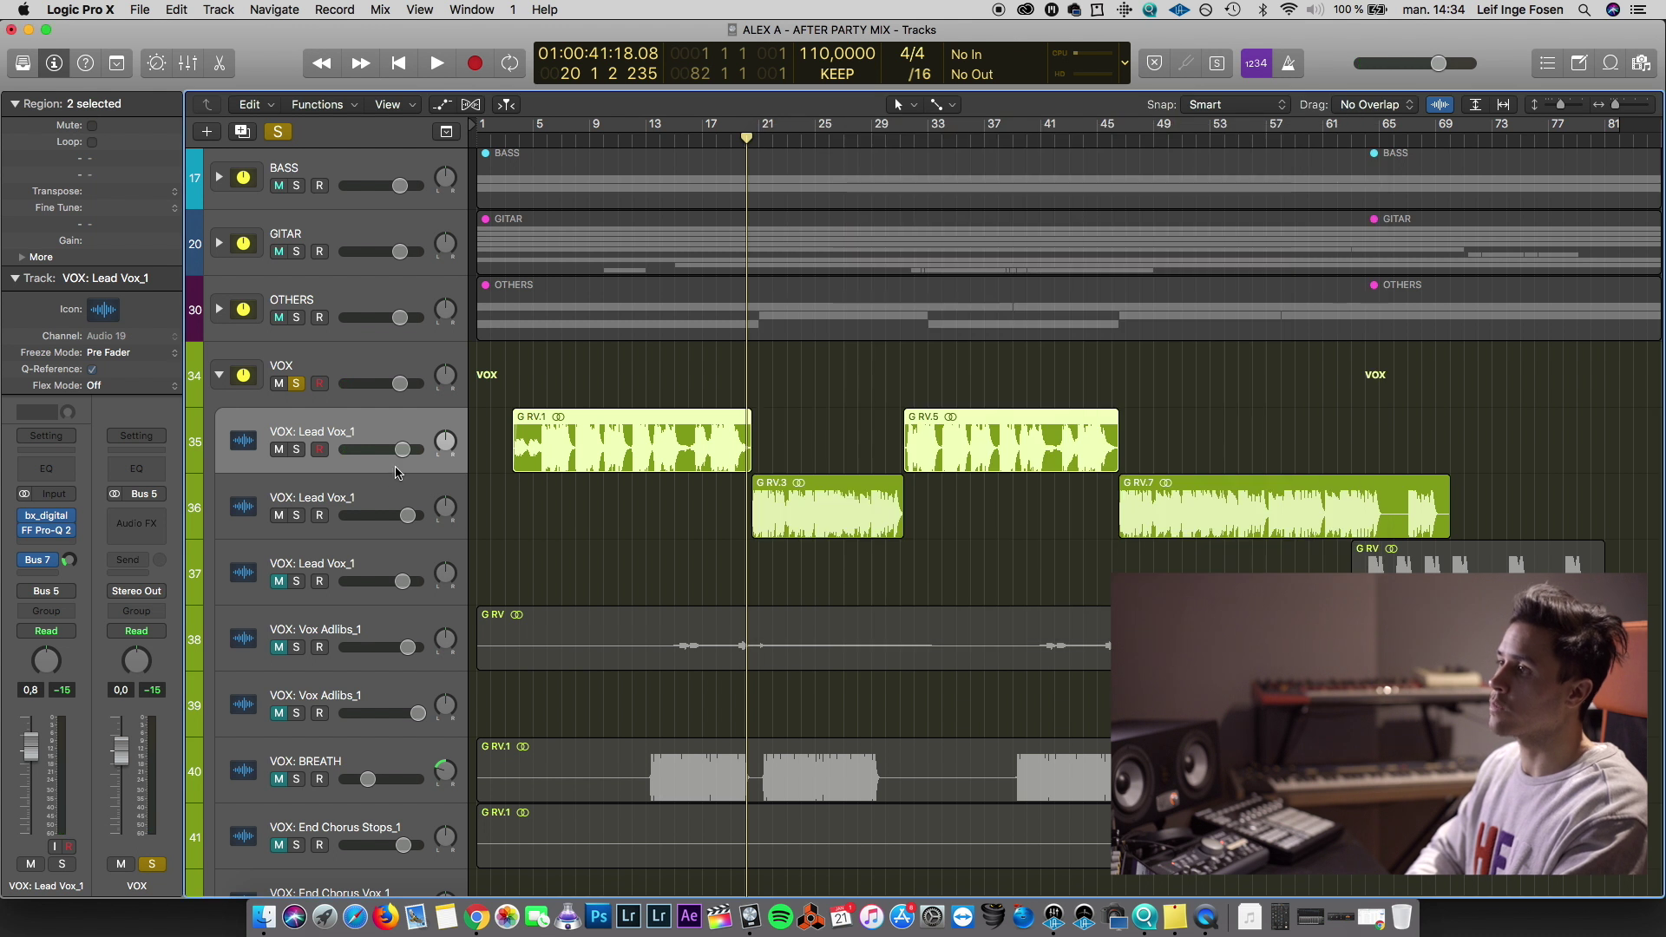
Insert a stereo FF Pro-MB after FF Pro-Q 2 on the first Lead Vox track and play from about bar 9
click(41, 544)
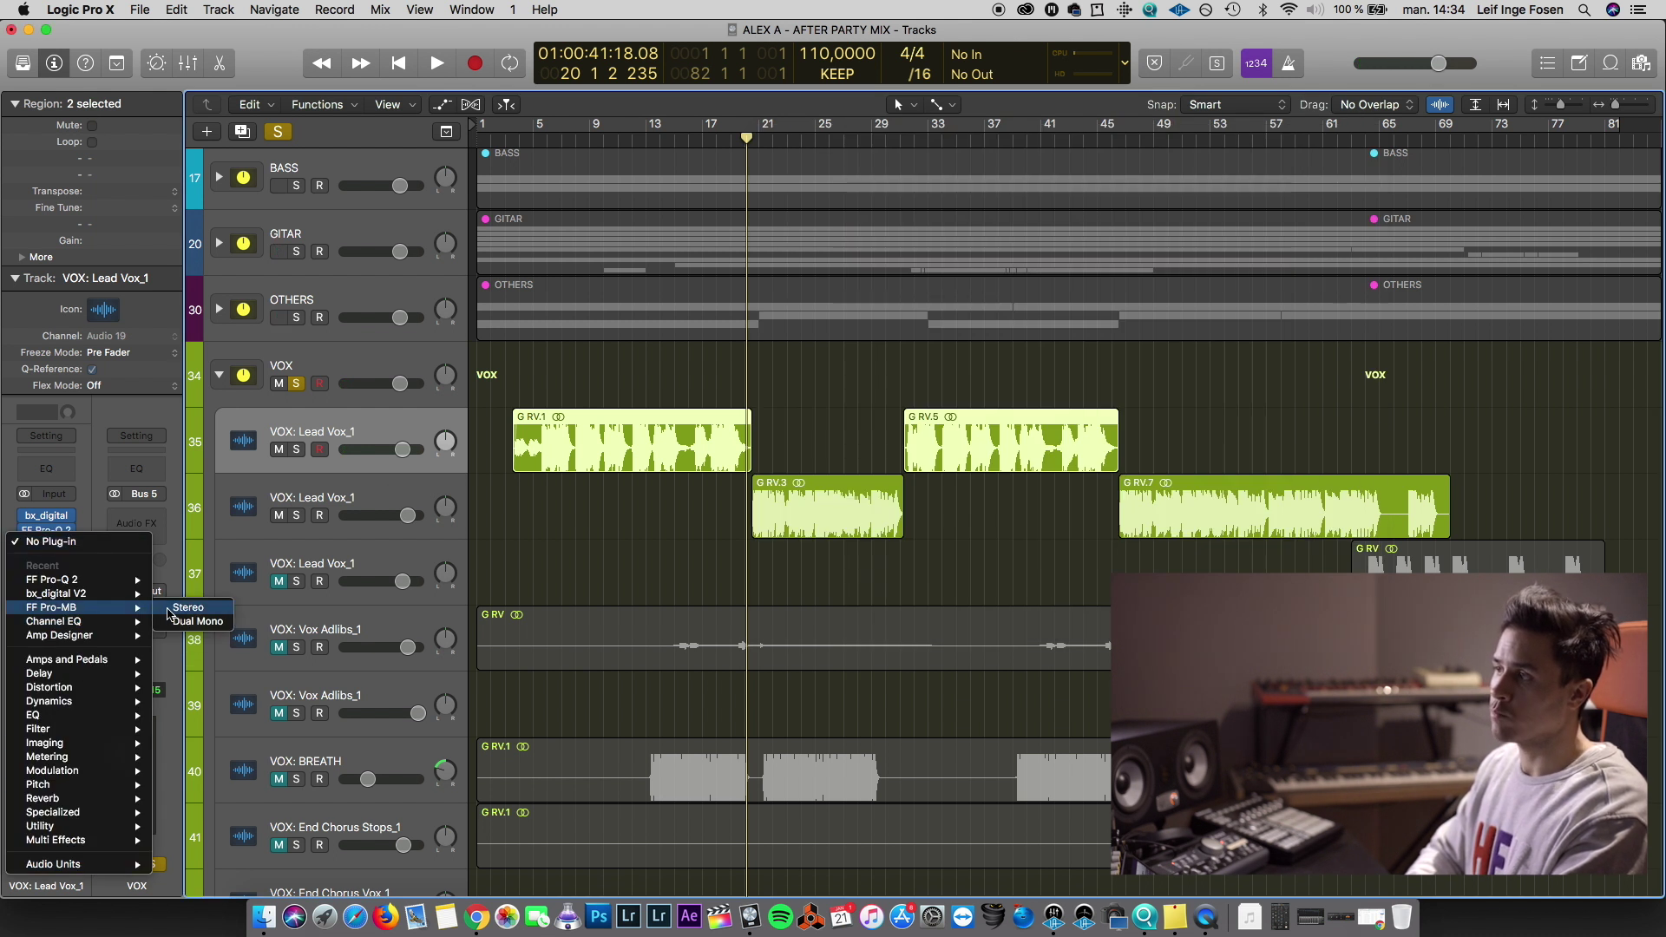
click(168, 611)
drag(508, 68, 1269, 292)
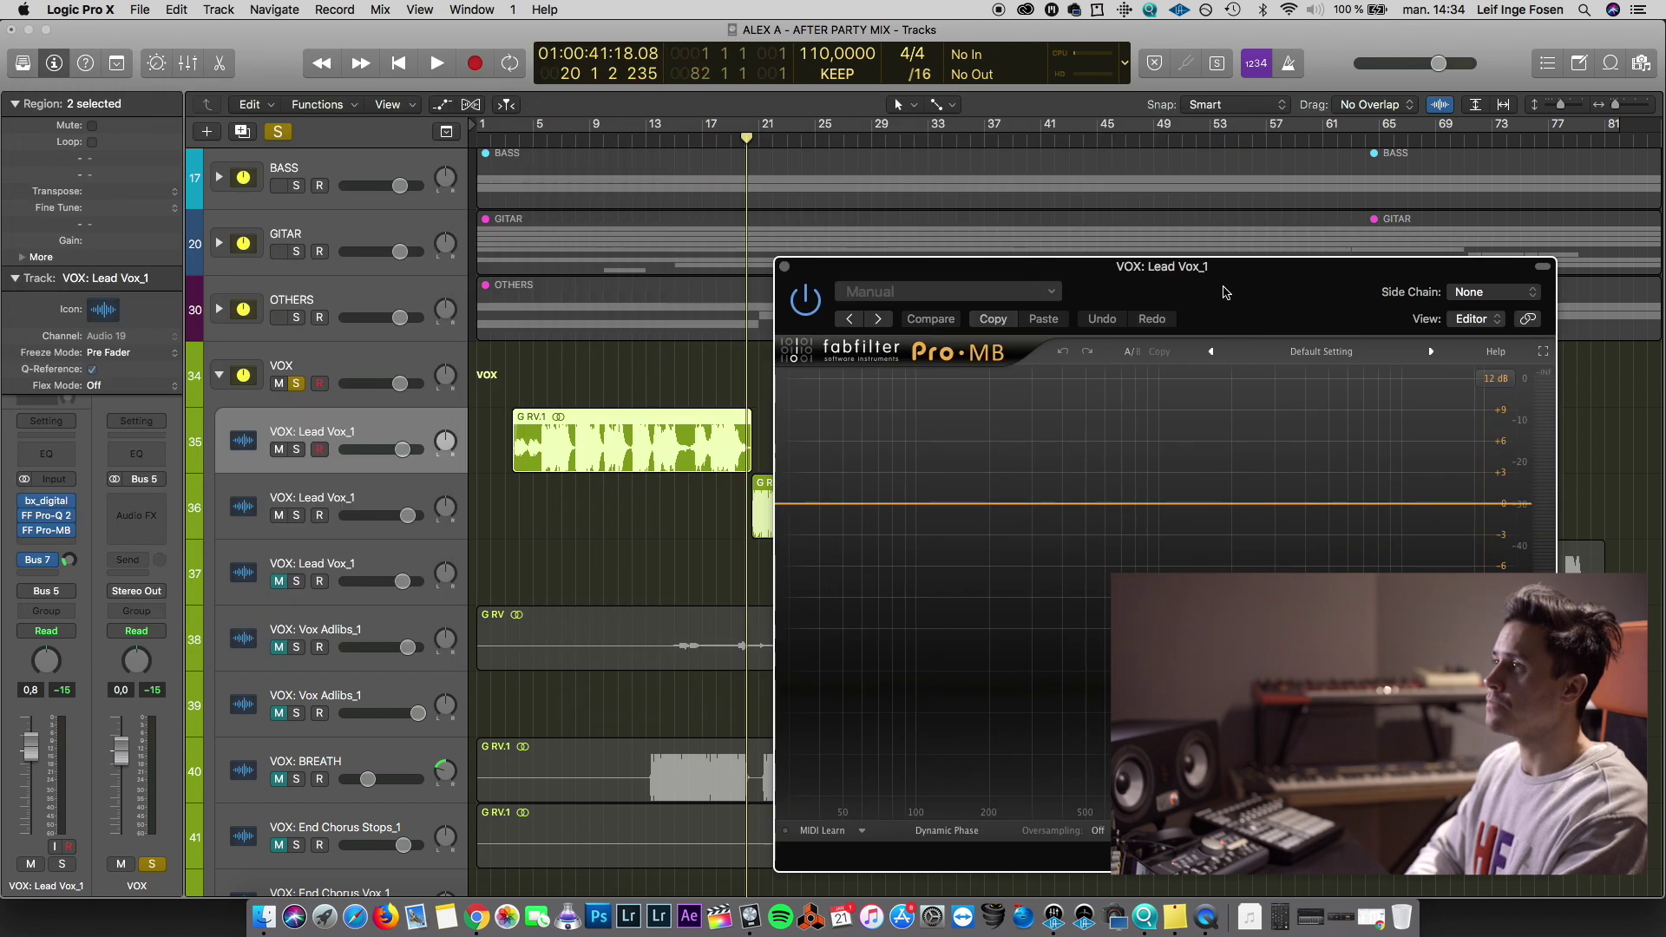
double_click(597, 137)
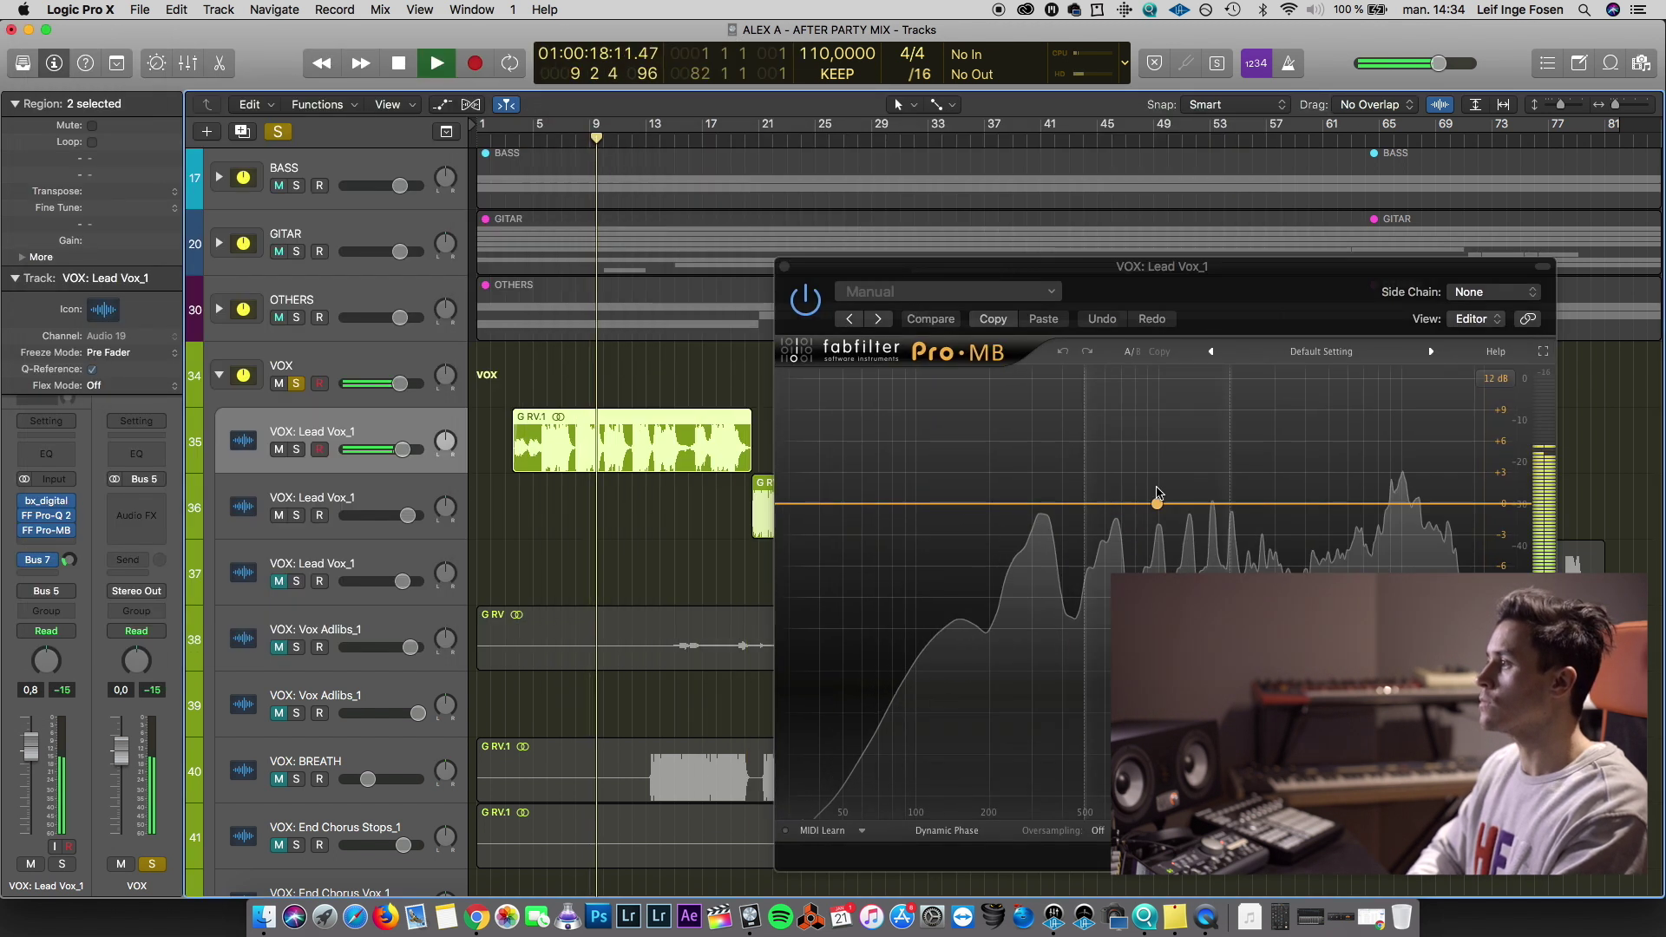
Add compression bands near 1.57 kHz and 400 Hz with slightly reduced gain, set the lower band's threshold to about -23.3 dB, and close Pro-MB
drag(1208, 503, 1206, 514)
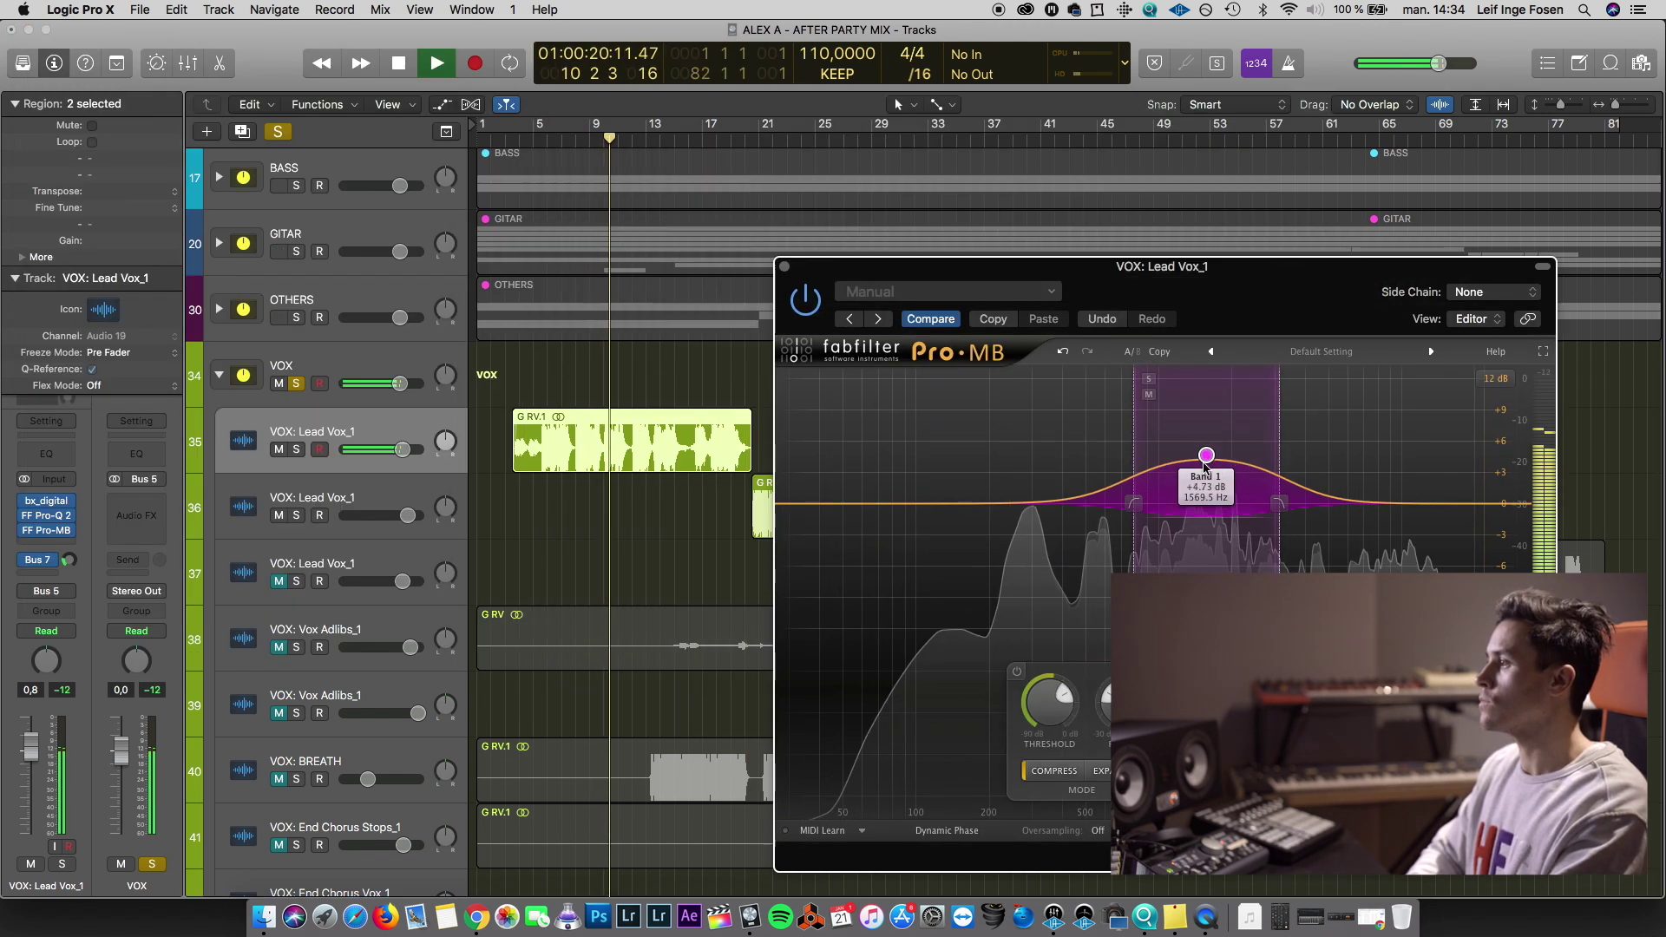
mouse_move(1059, 503)
mouse_down()
mouse_move(1061, 458)
mouse_move(1060, 523)
mouse_up()
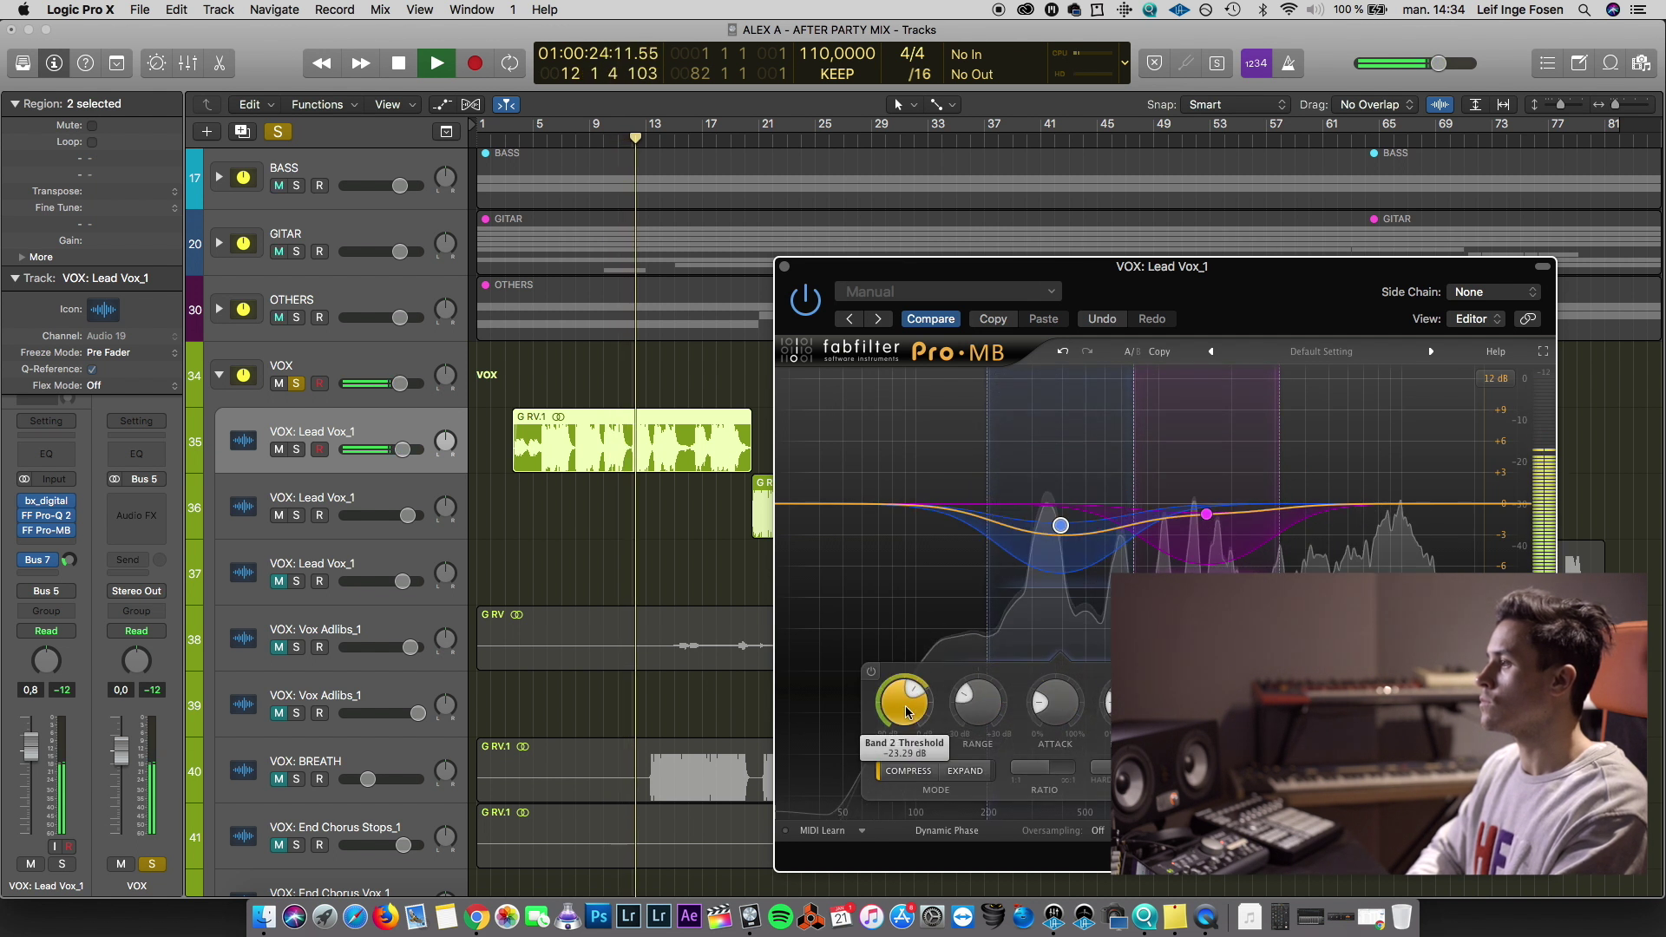
click(783, 267)
key(space)
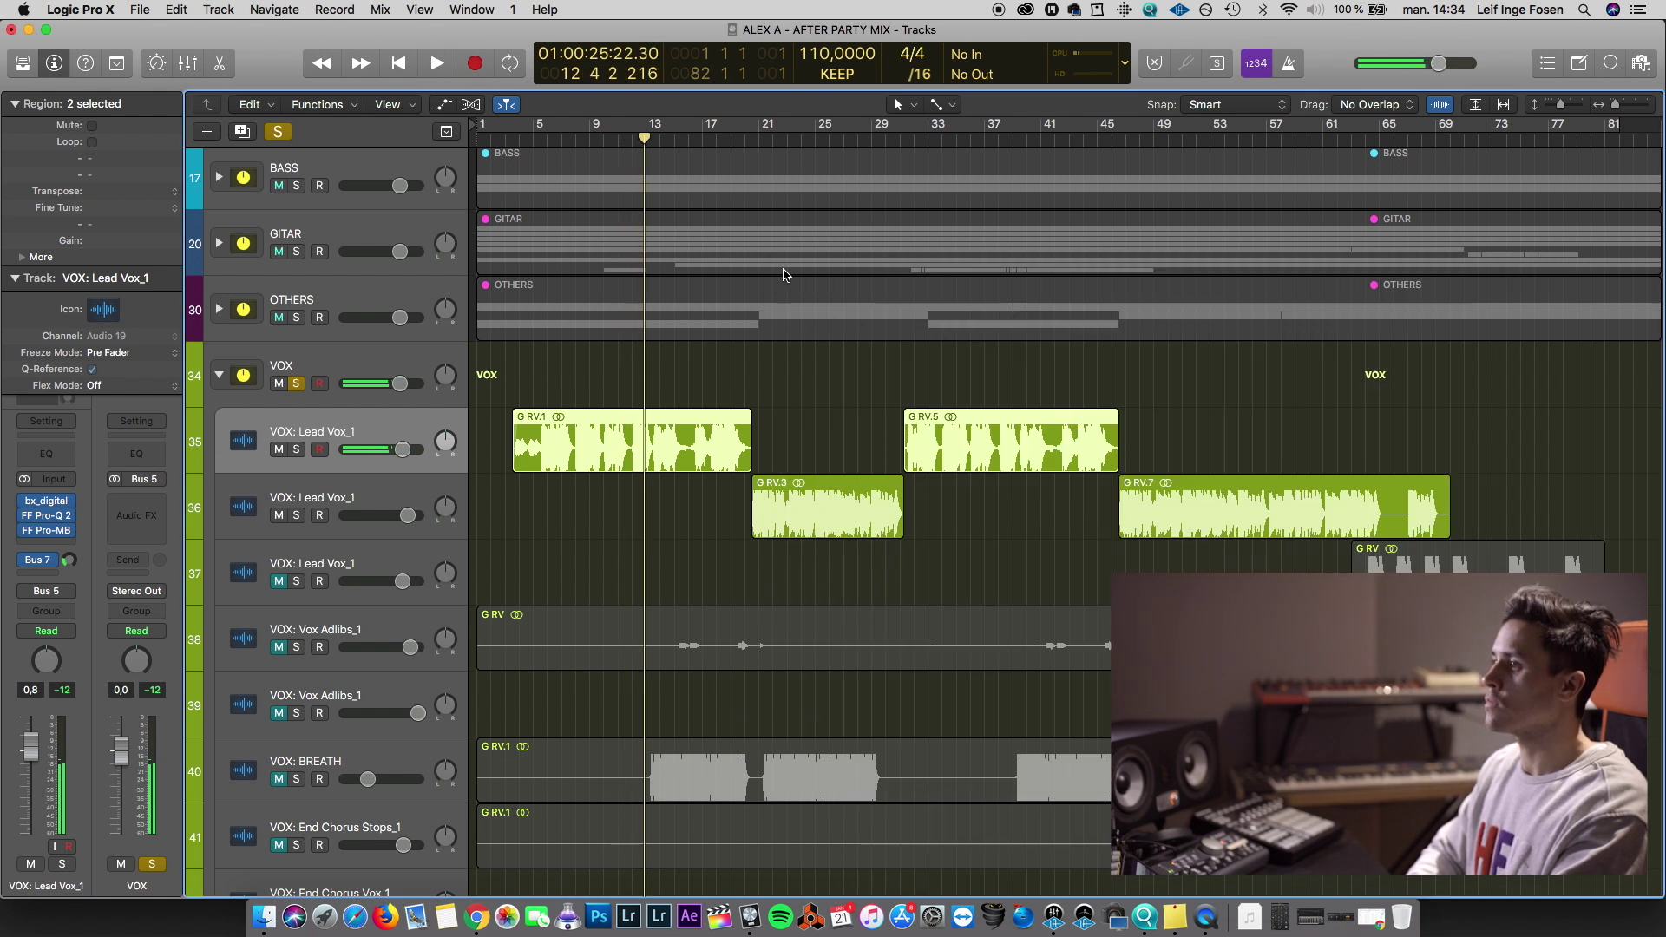
Insert the stereo UAD Teletronix LA-2A Legacy compressor after FF Pro-MB on the first Lead Vox track
click(52, 543)
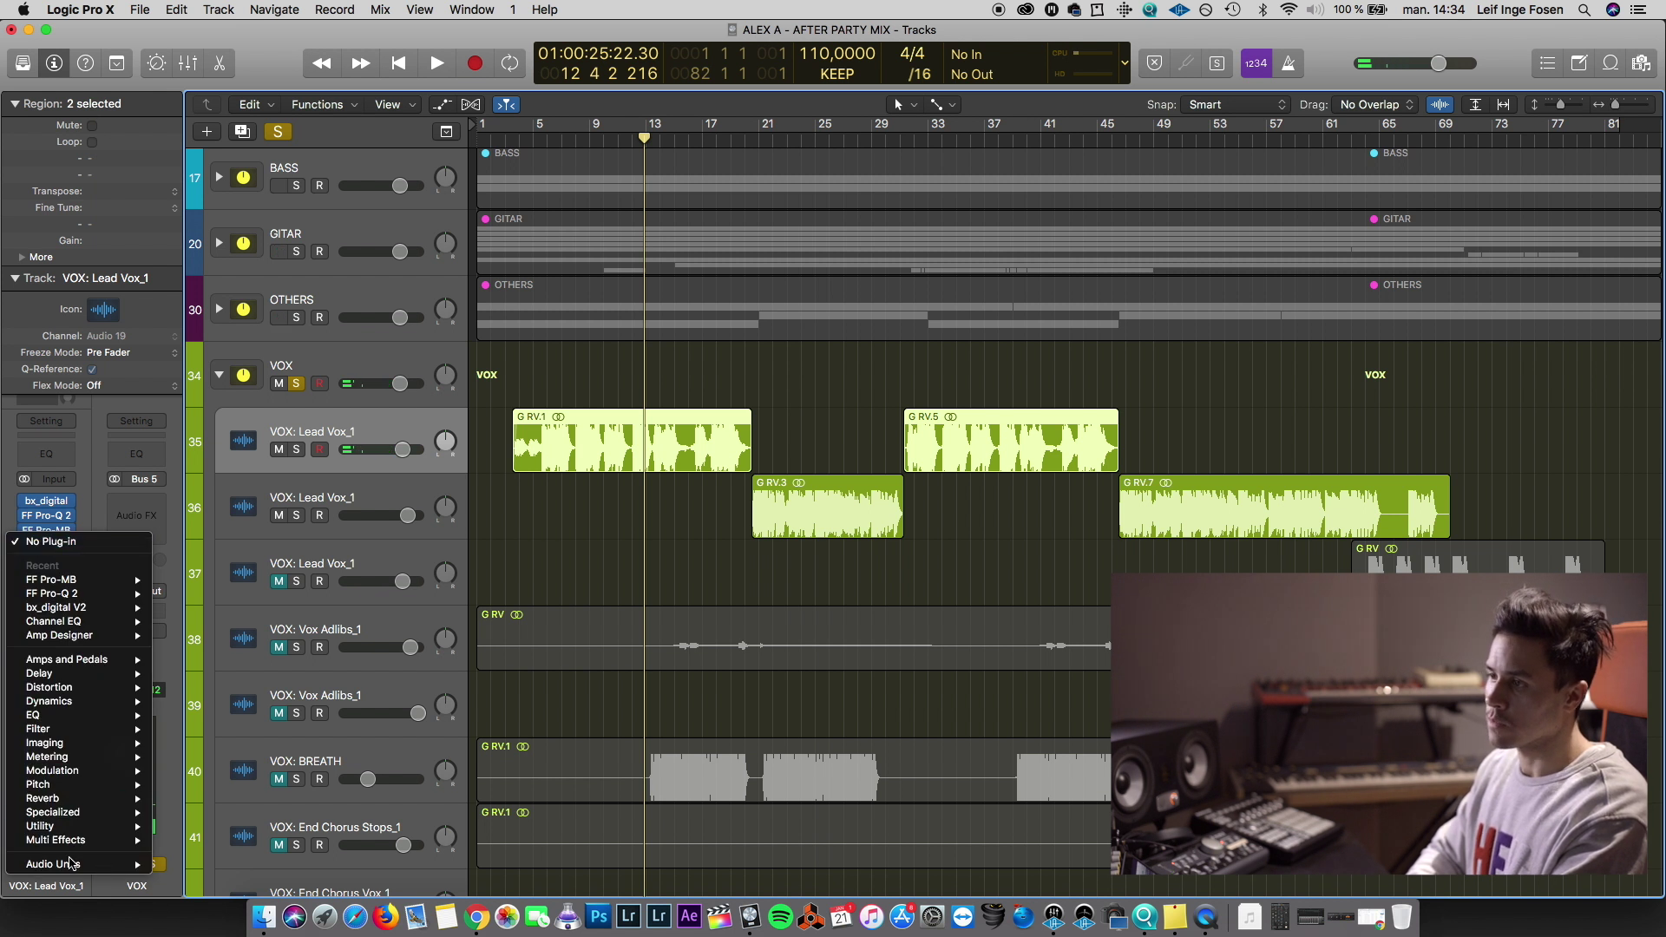
mouse_move(69, 865)
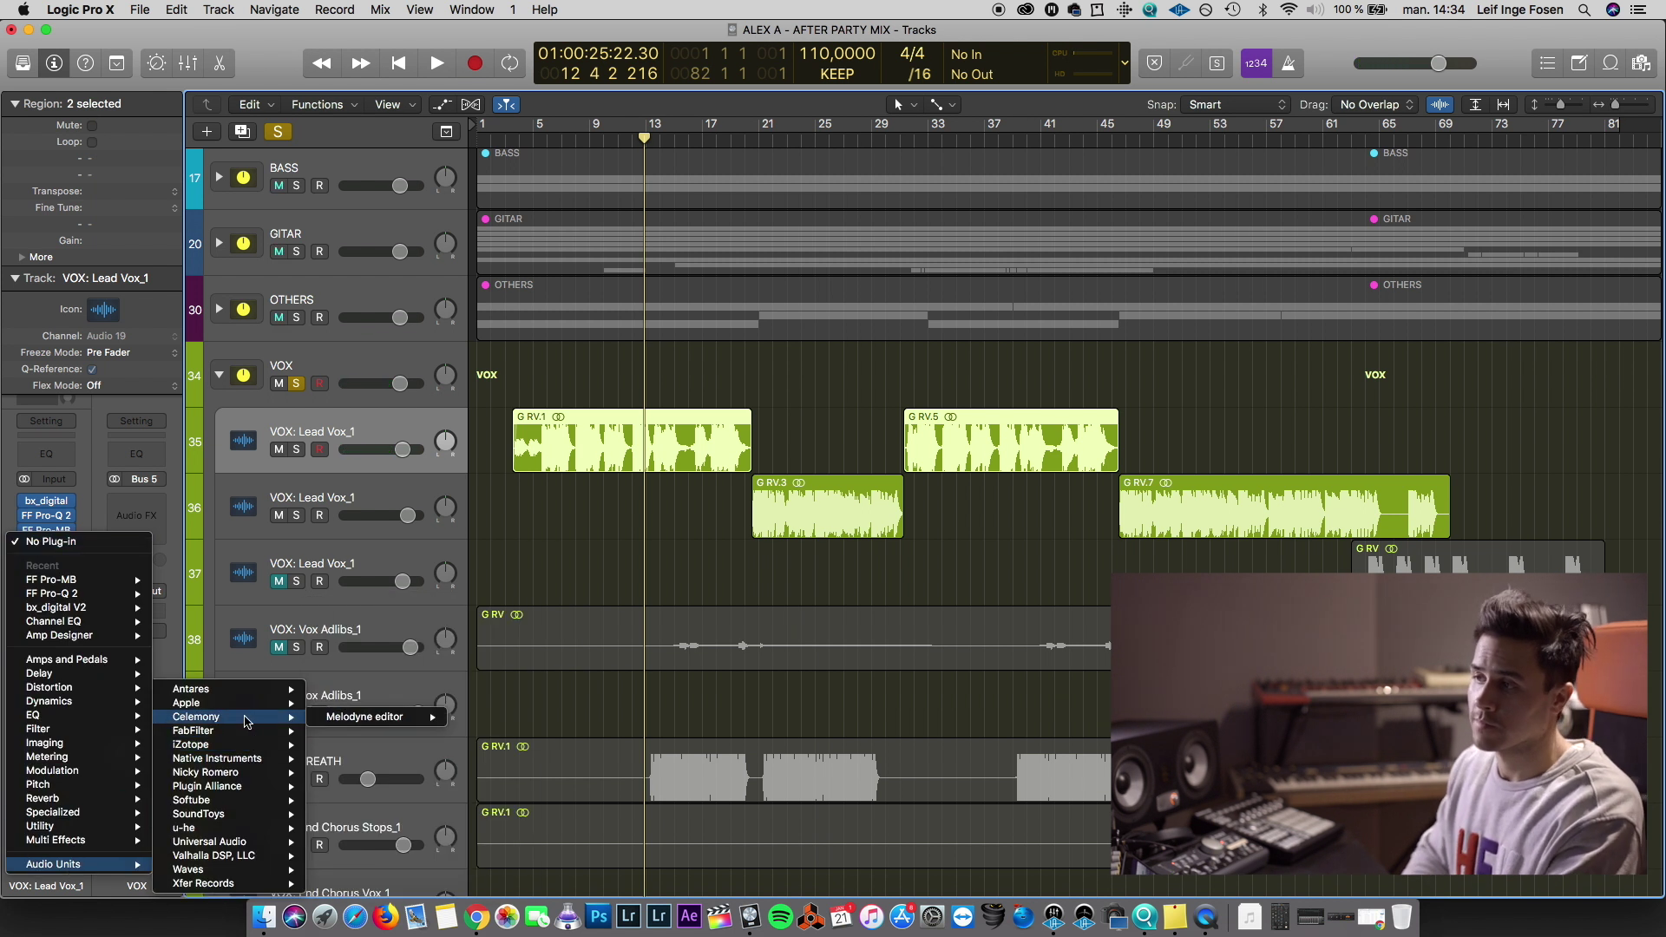
mouse_move(251, 848)
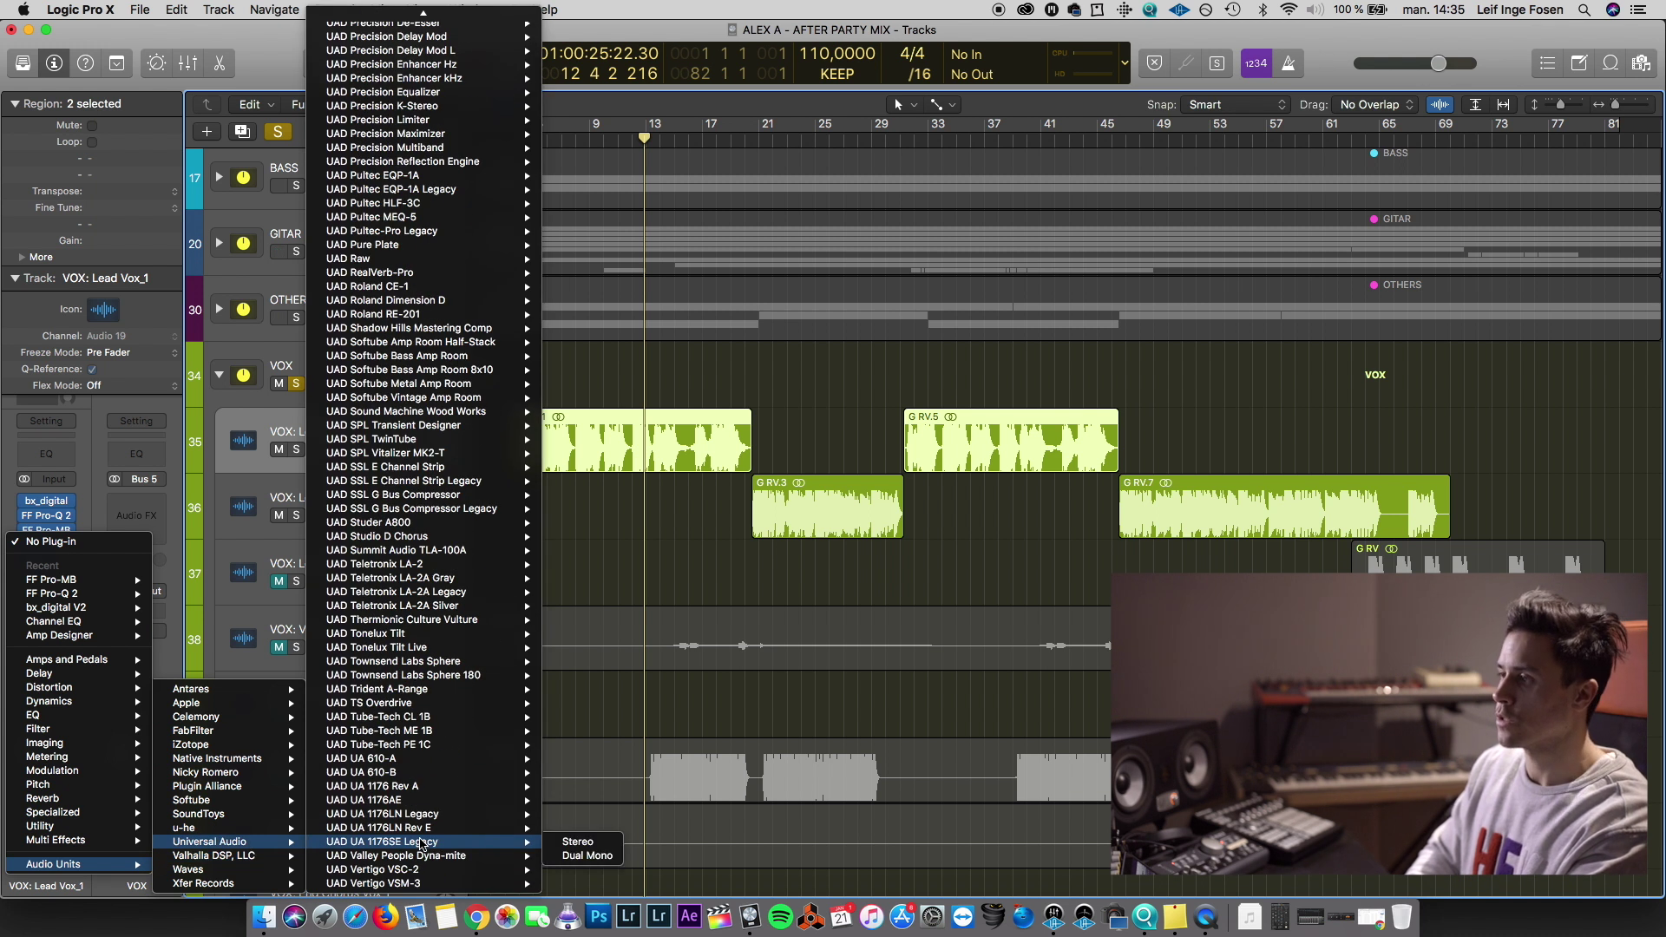
mouse_move(447, 595)
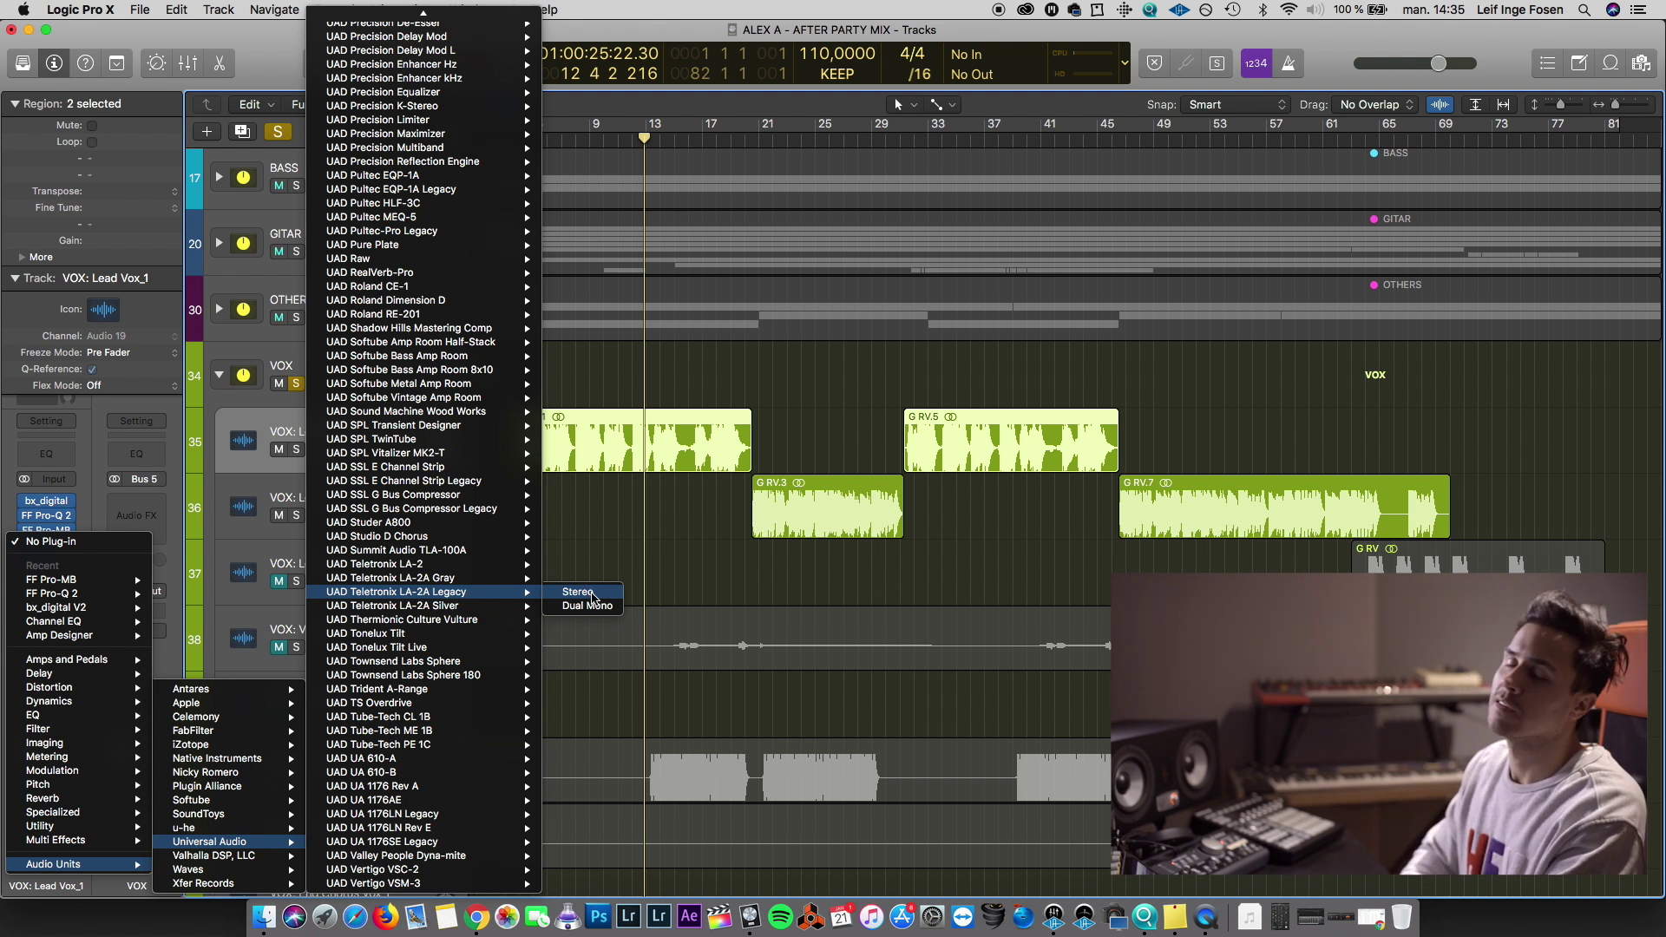
click(578, 592)
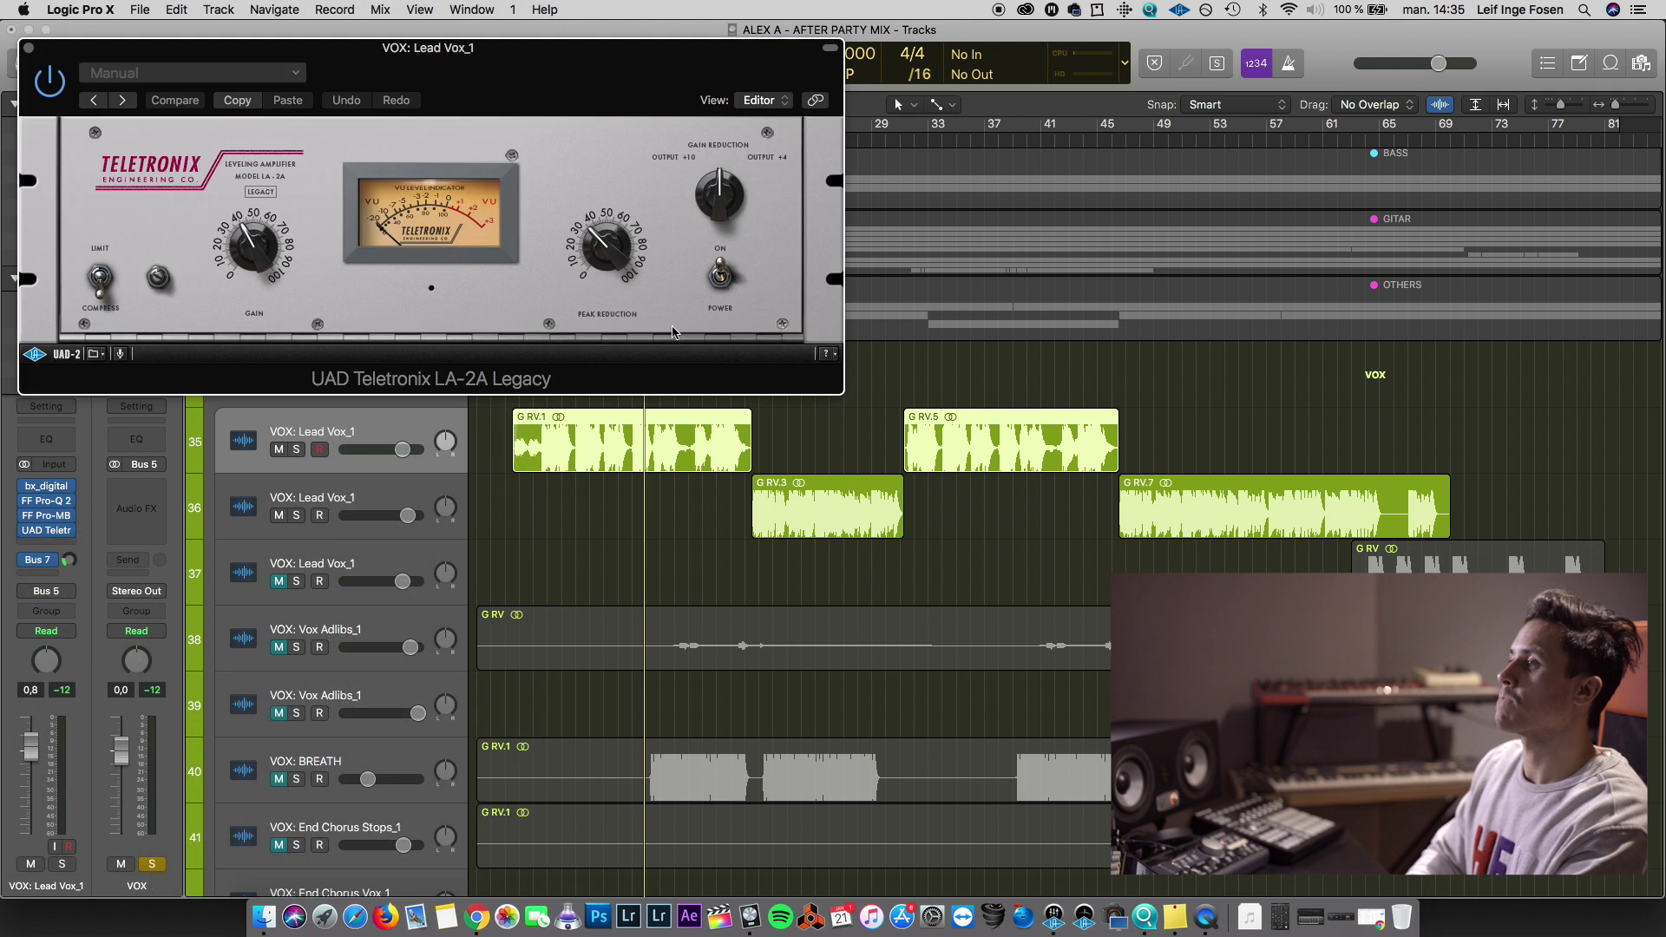
While playing the verse vocal, raise the LA-2A's gain and peak reduction to just above 50, then stop and close the compressor
drag(487, 91, 789, 138)
drag(558, 110, 880, 238)
drag(642, 137, 548, 127)
key(space)
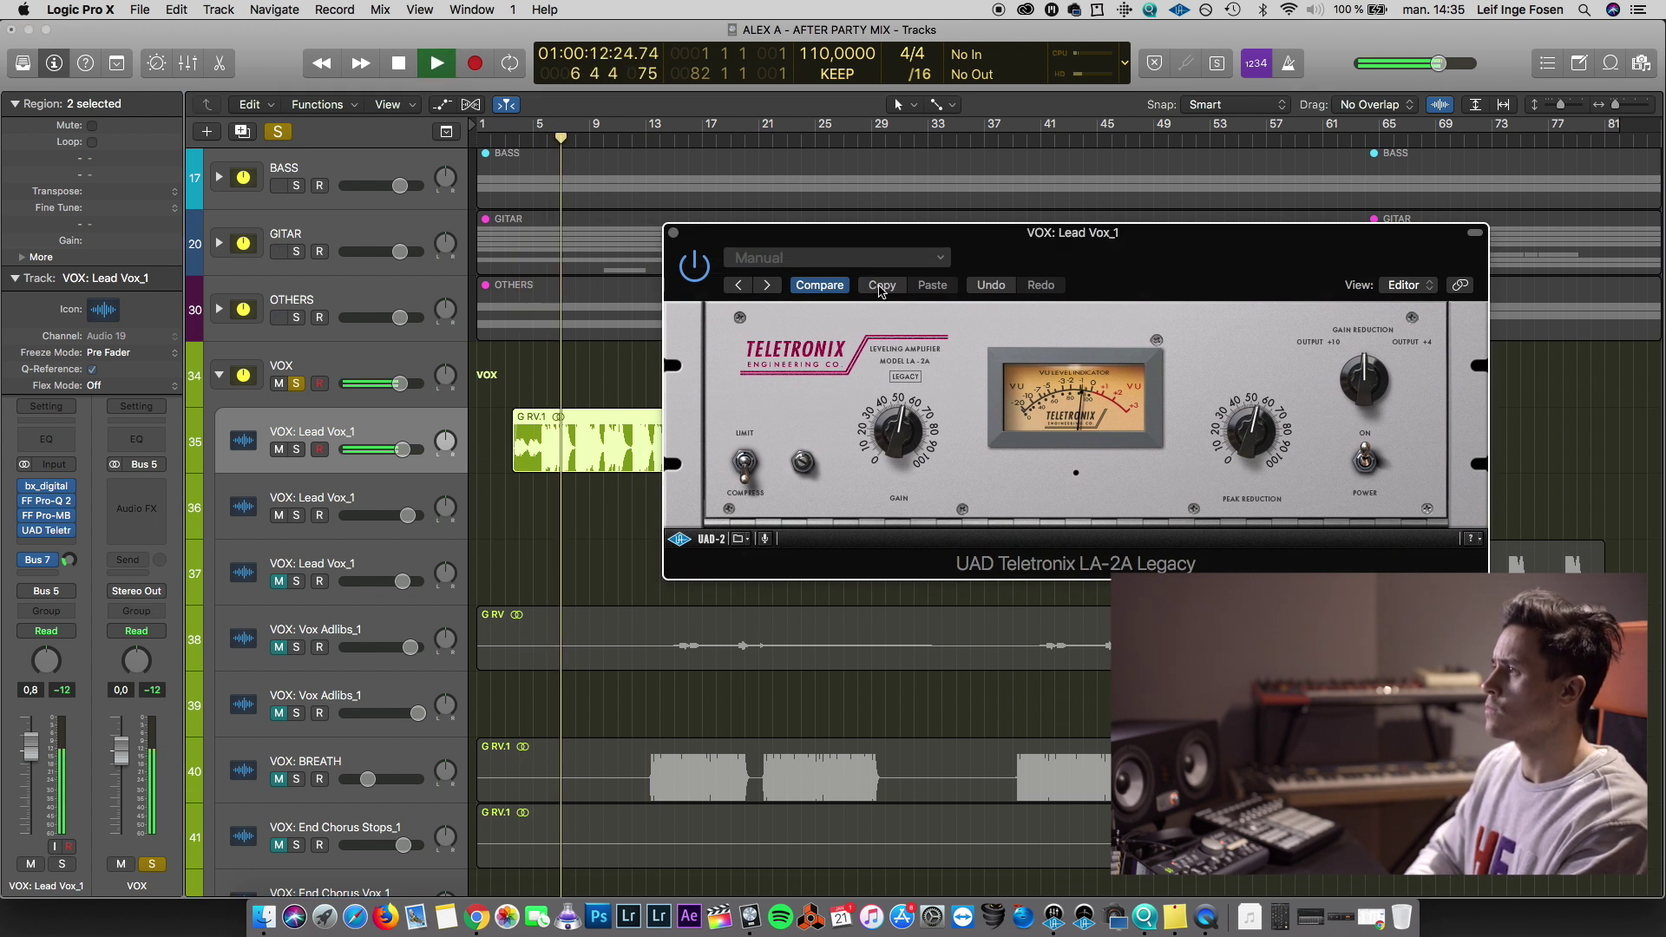
drag(962, 246, 998, 247)
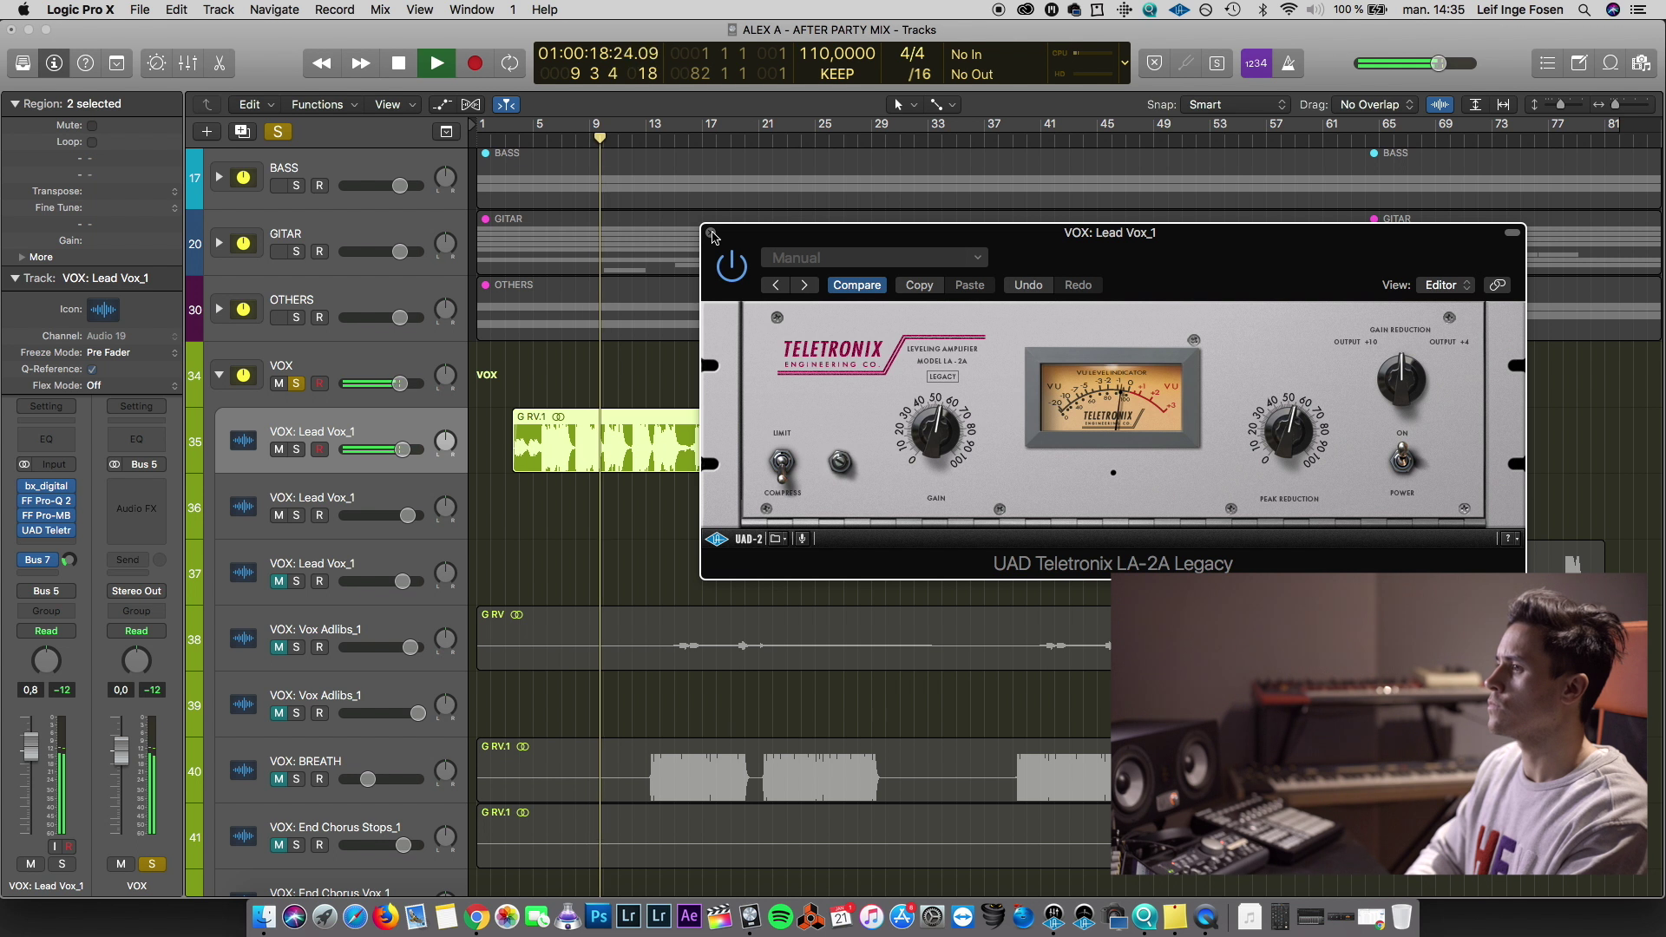
key(space)
click(710, 234)
Insert the stereo Waves RDeEsser after the LA-2A on the first Lead Vox track
click(57, 548)
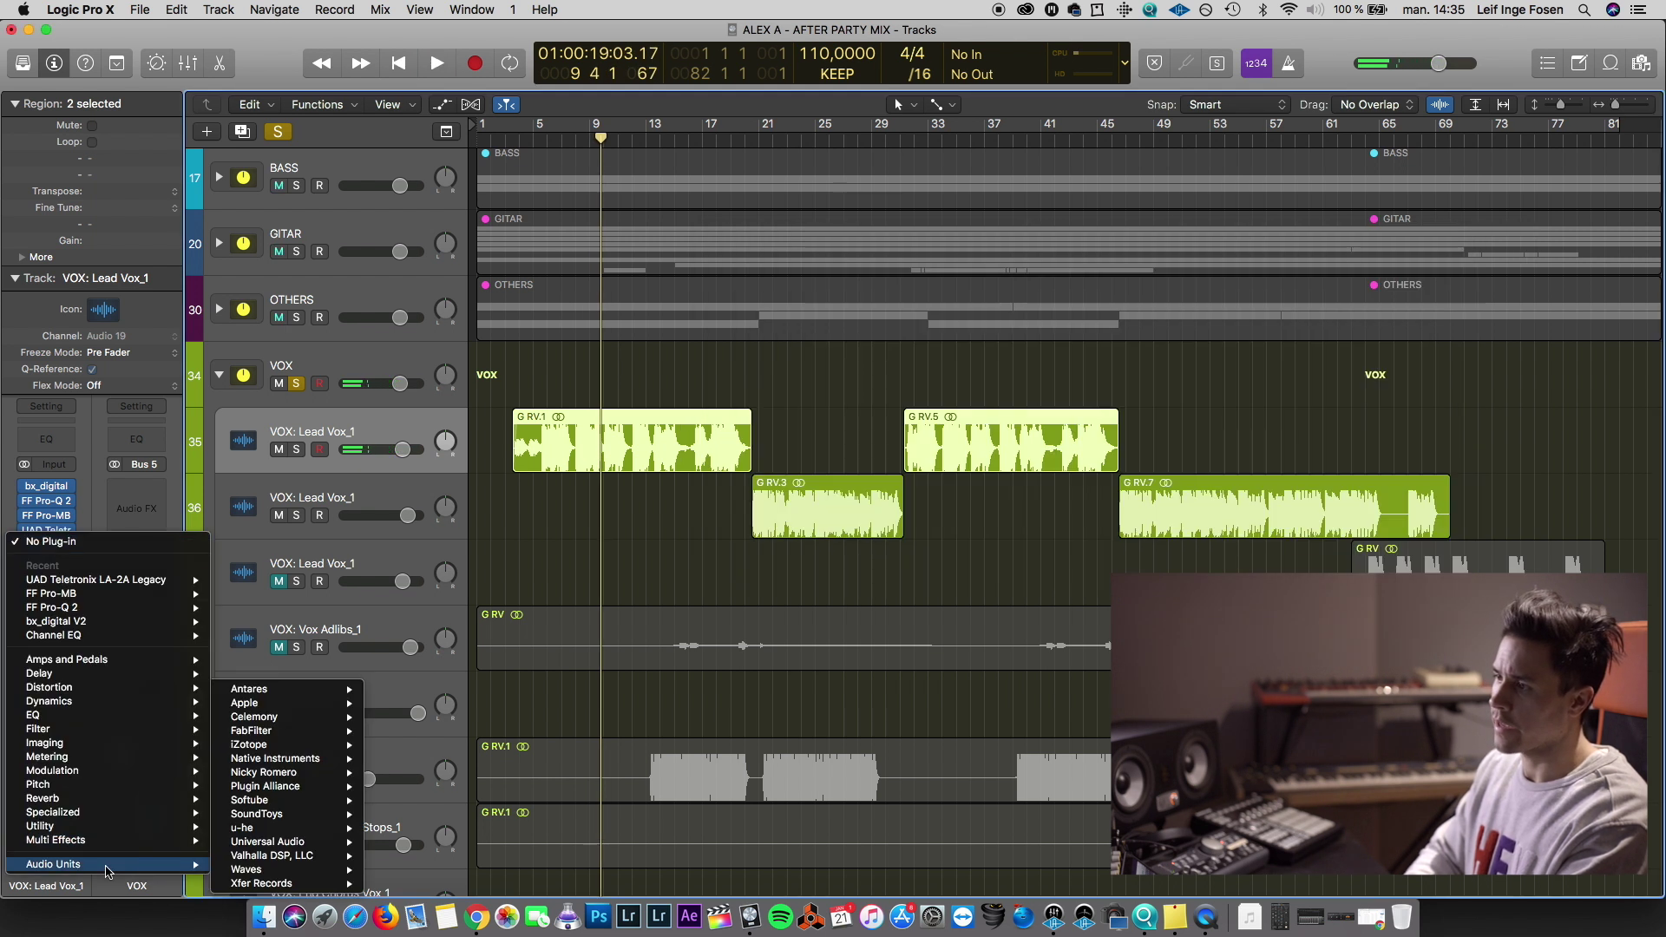
scroll(469, 838, down, 15)
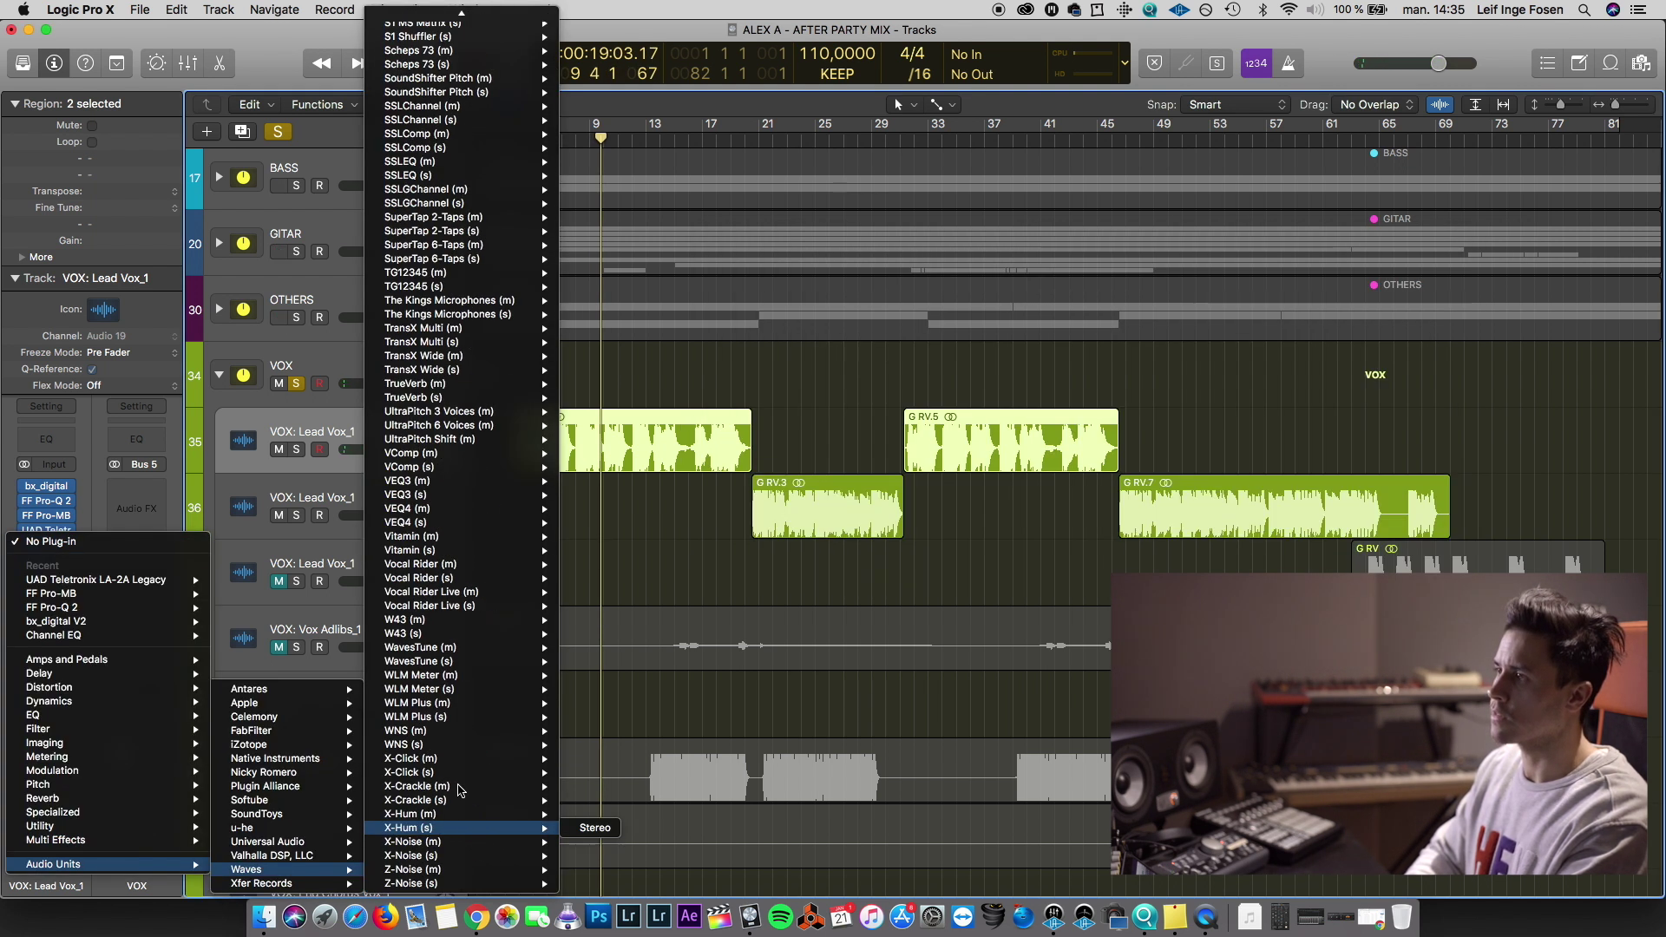
scroll(448, 479, up, 4)
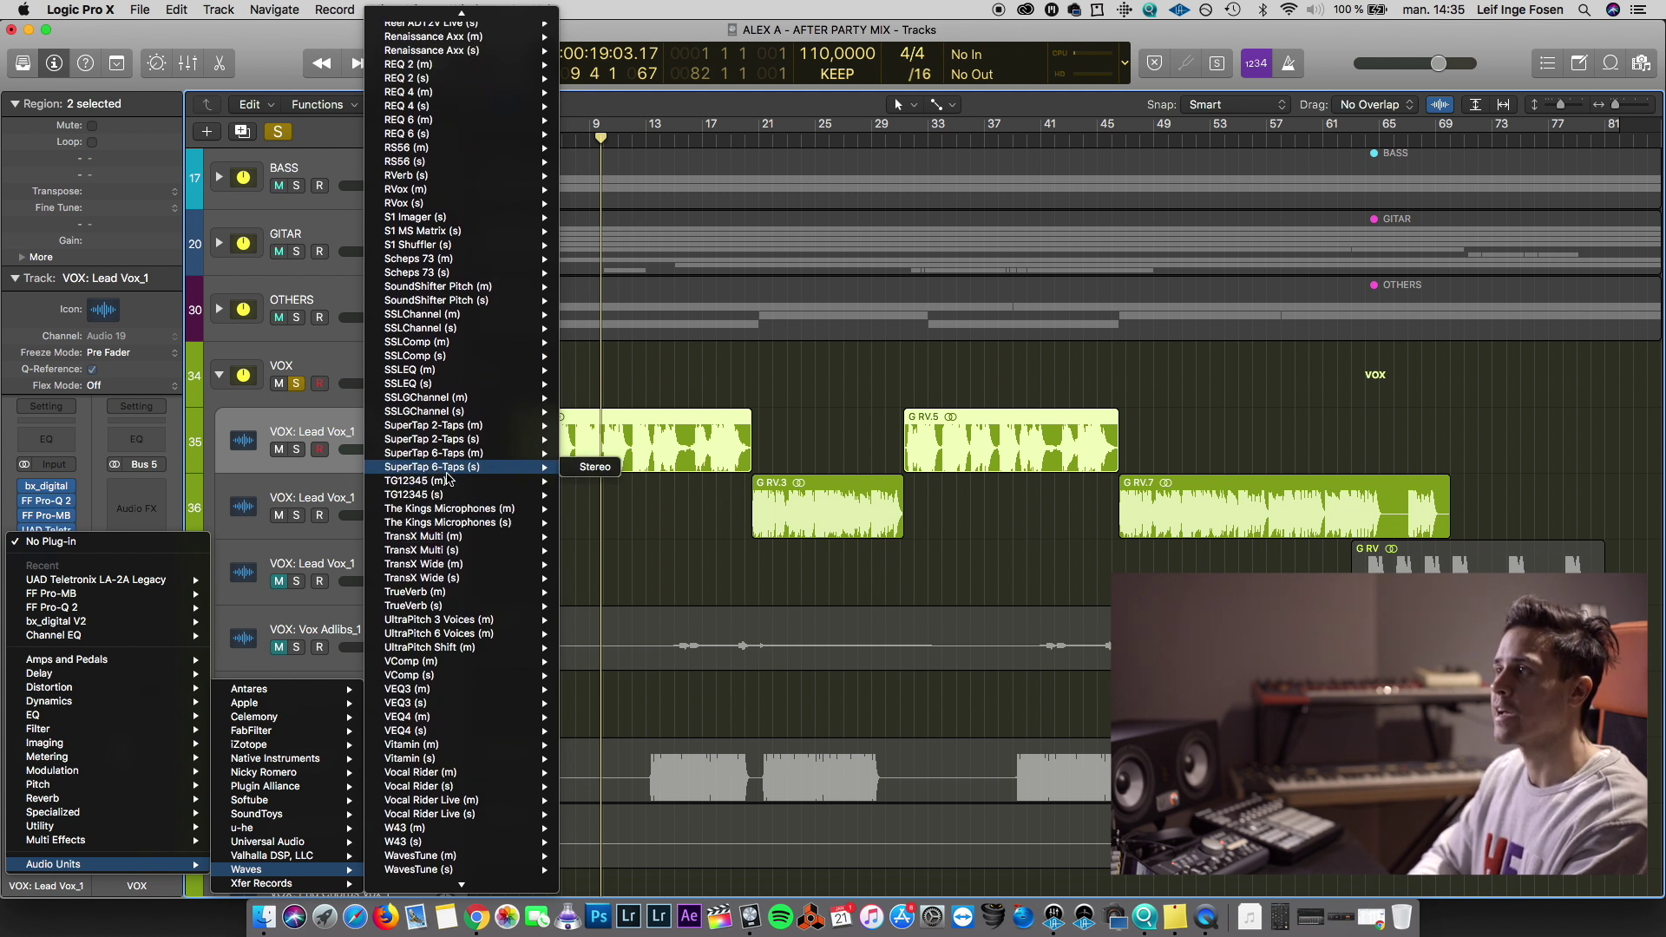
scroll(449, 479, up, 6)
mouse_move(529, 79)
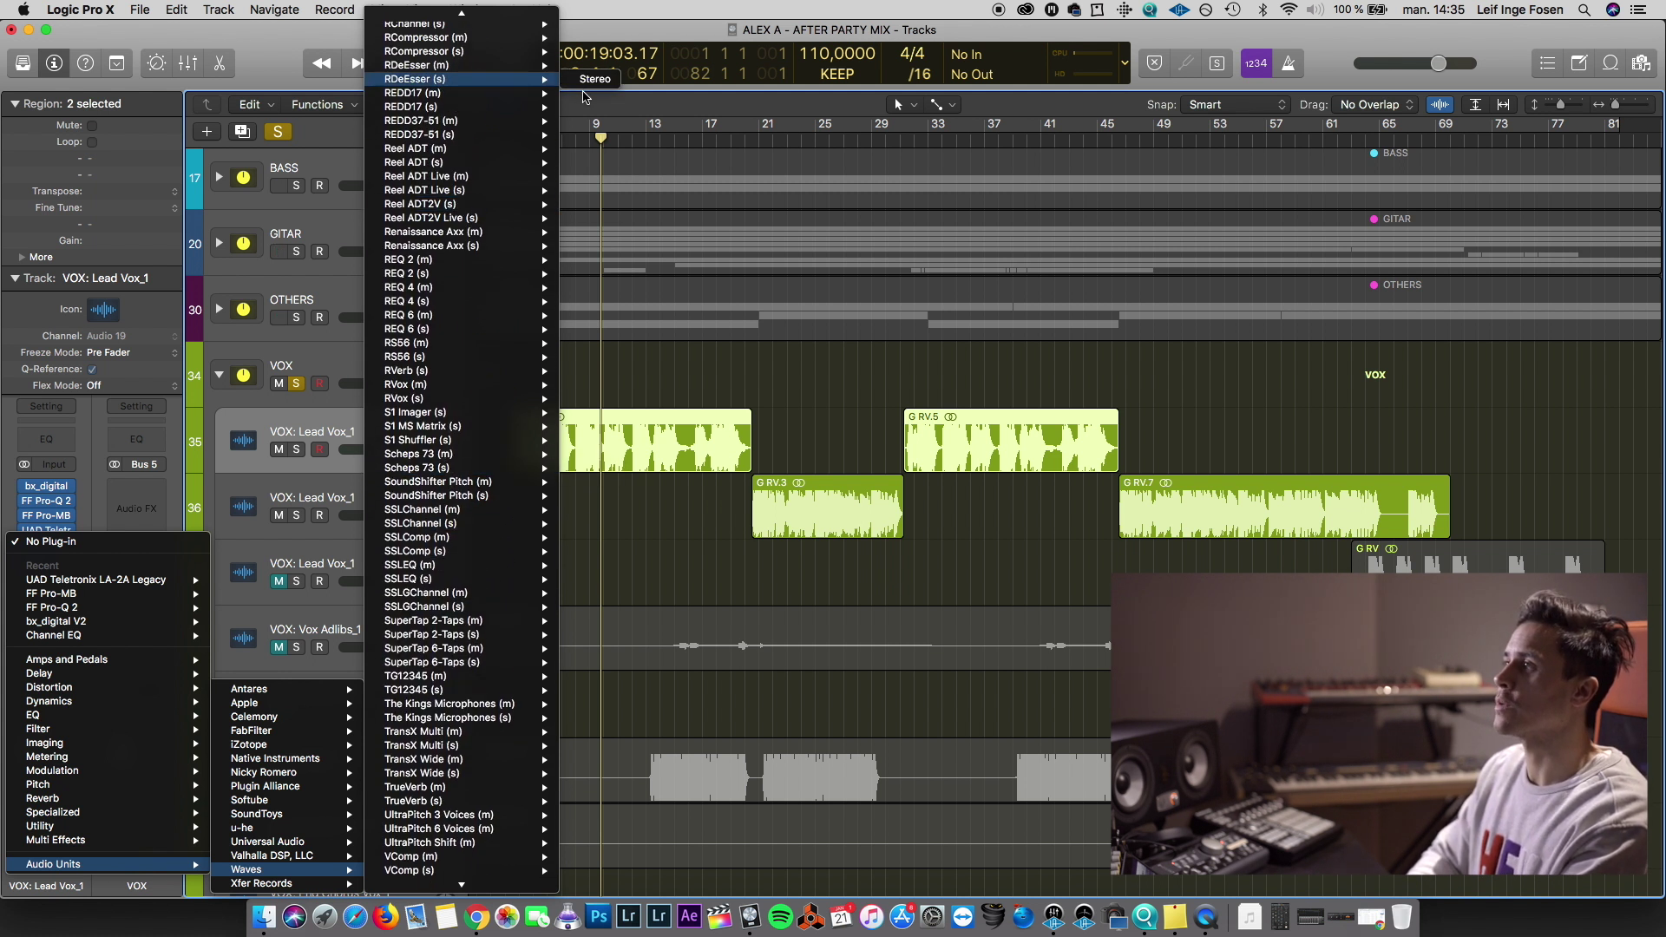
click(594, 79)
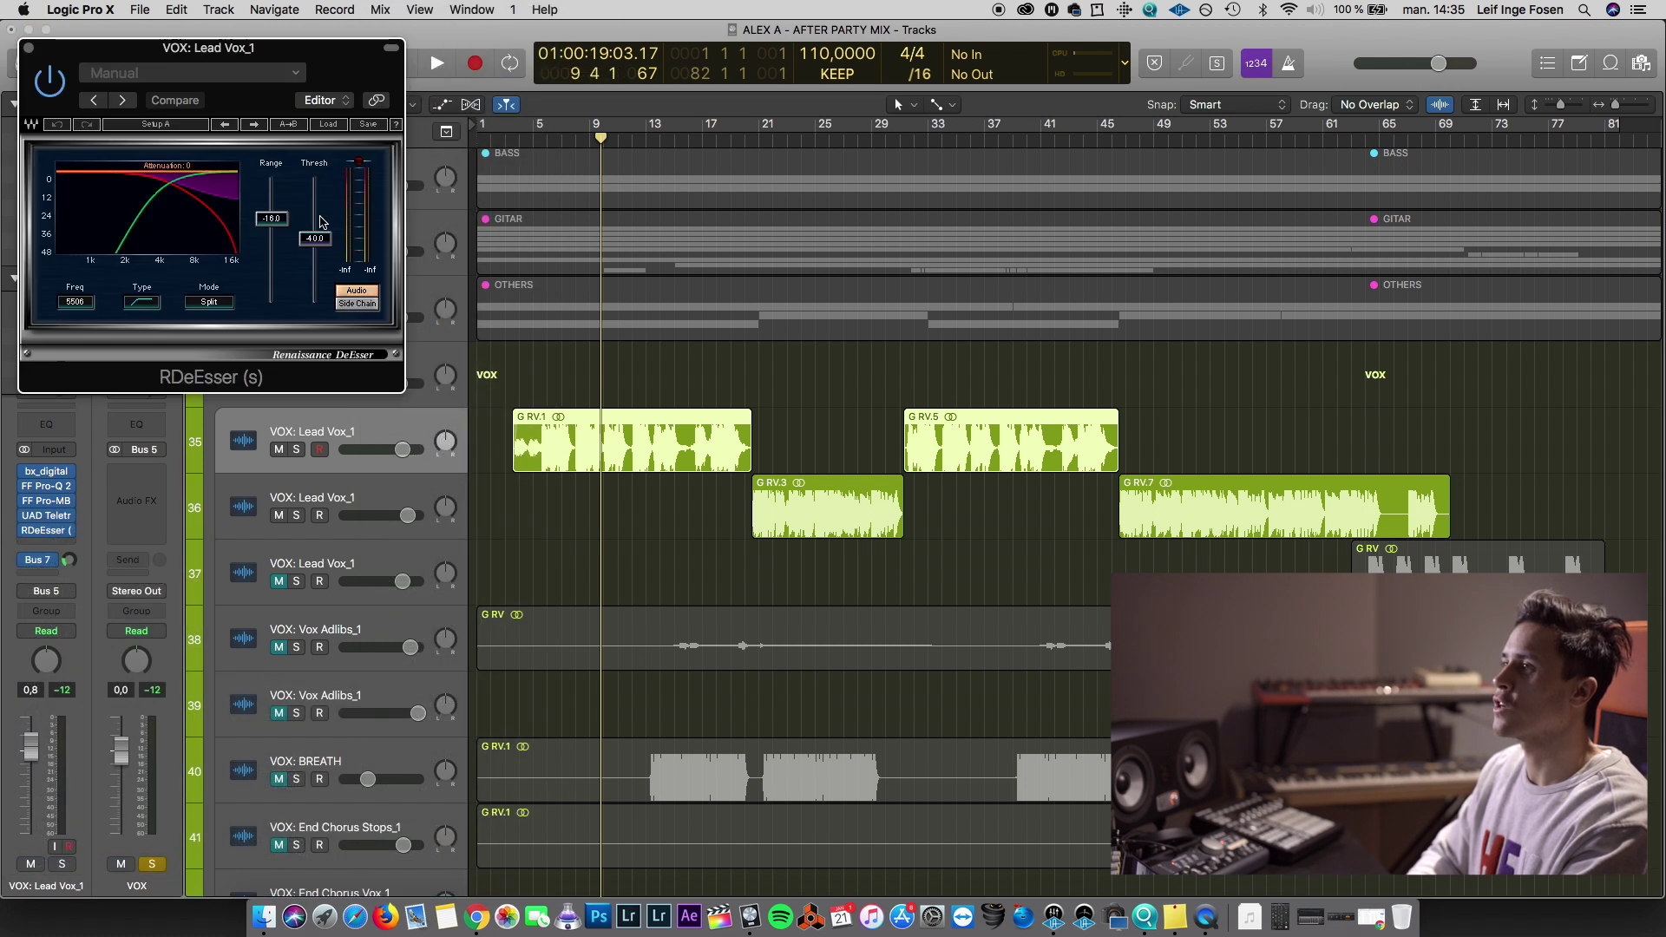
Play from about bar 5 and set the de-esser to 5088 Hz with a range near -19 dB and a threshold near -35 dB
drag(564, 130, 533, 130)
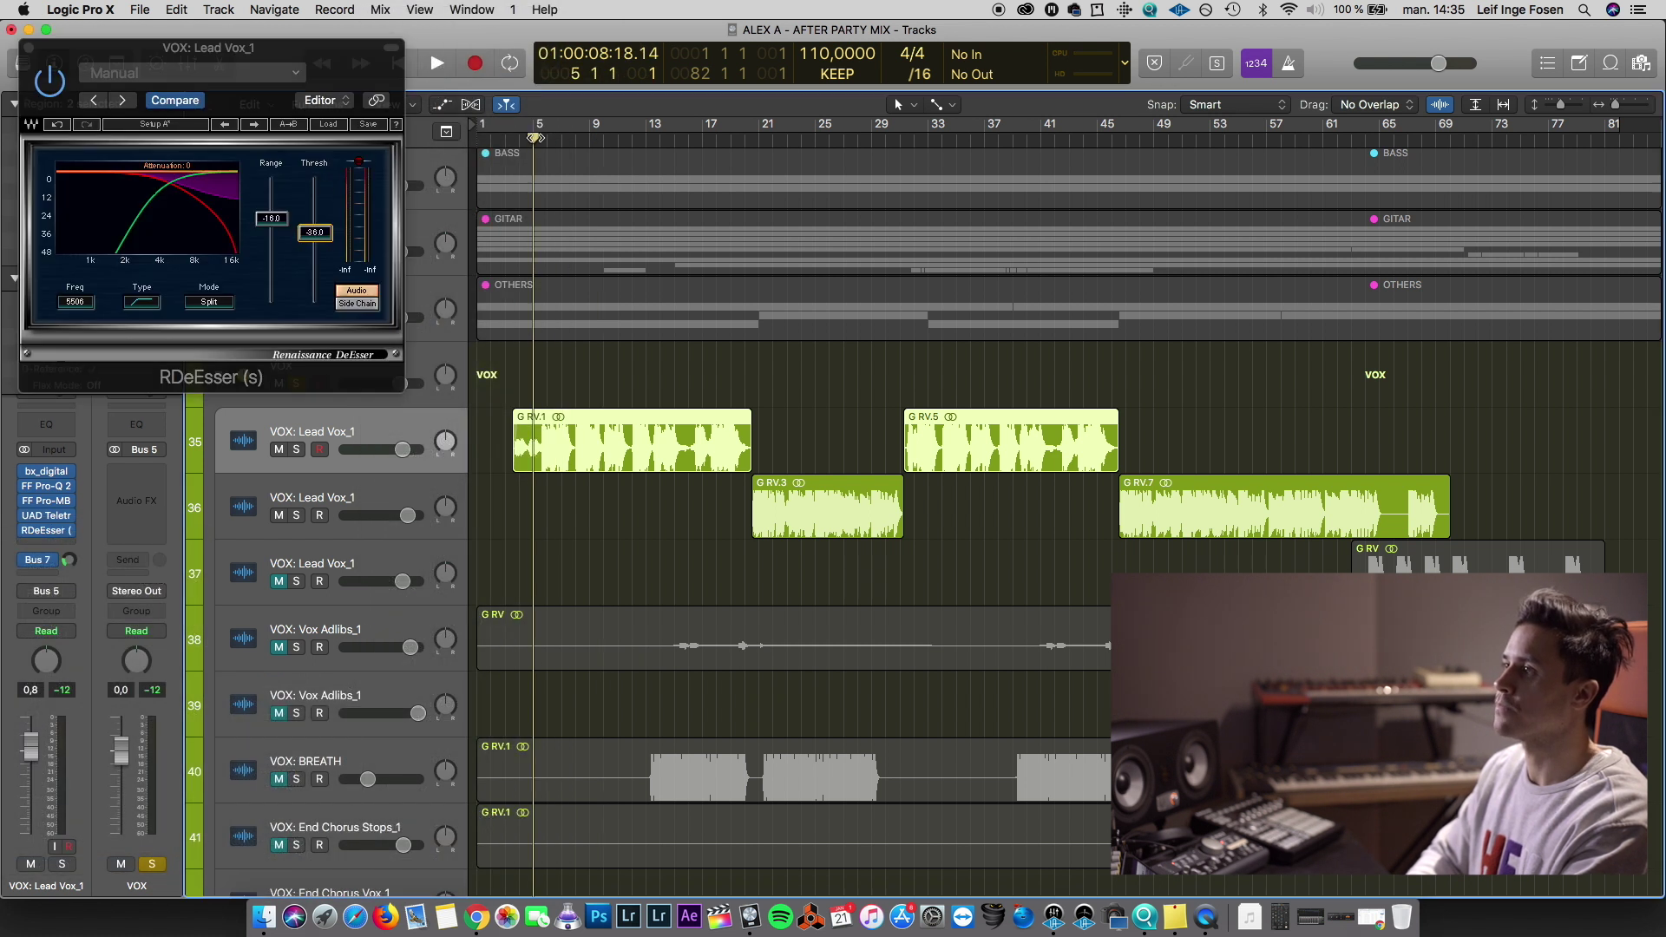
key(space)
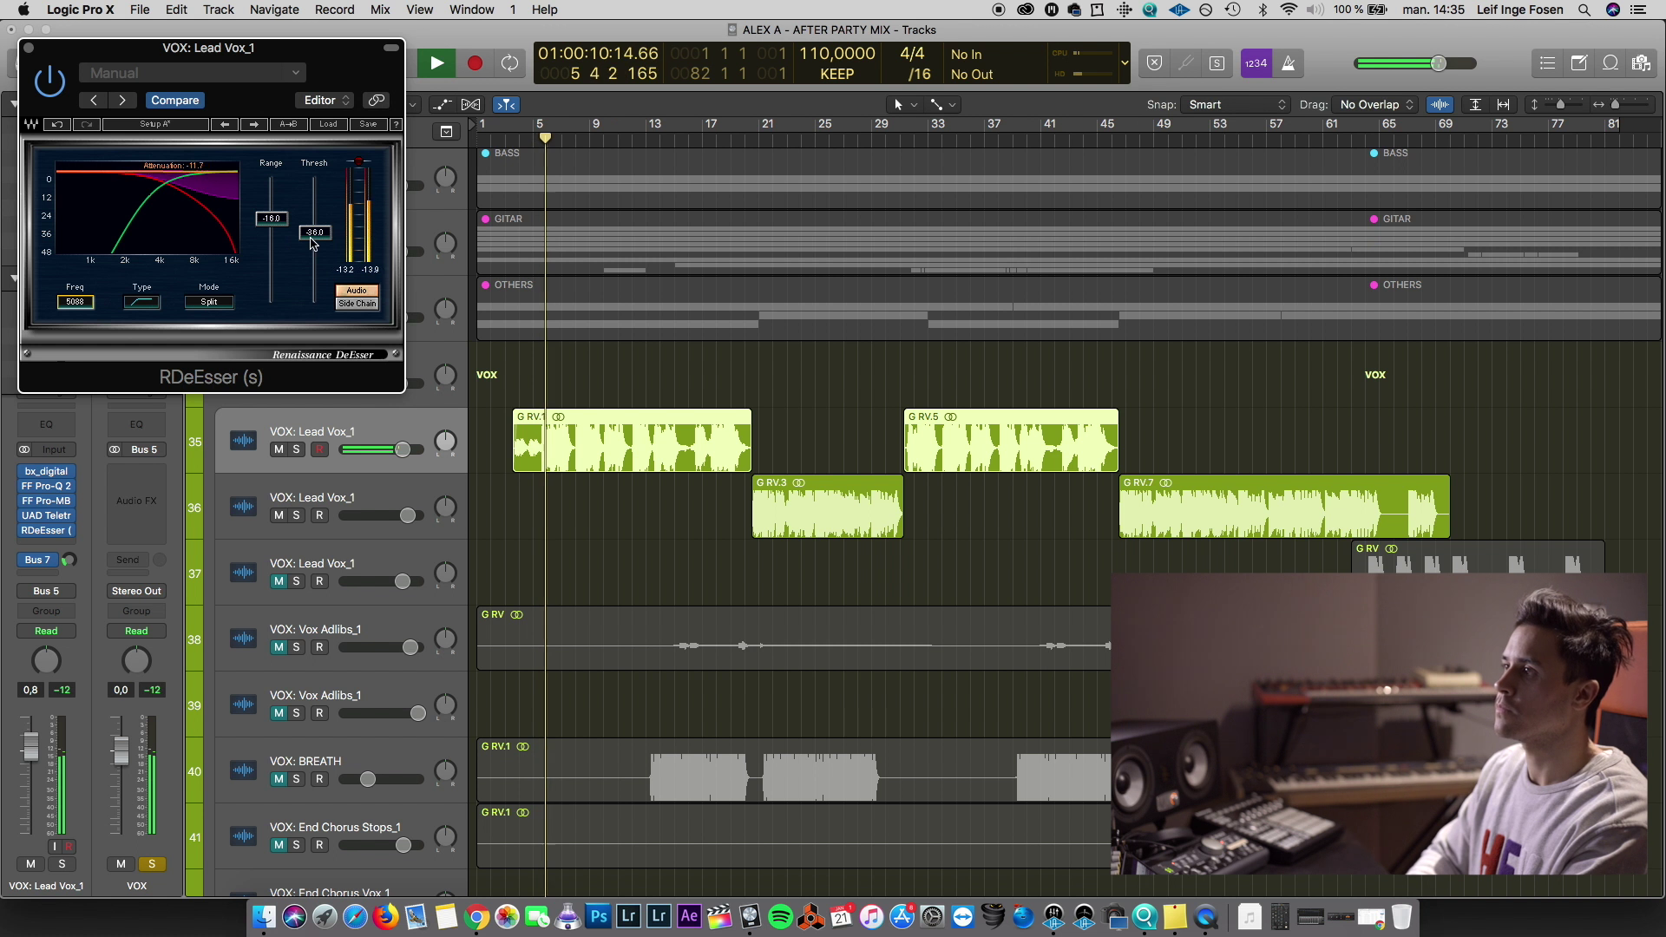
drag(271, 218, 272, 227)
drag(211, 57, 1334, 85)
drag(1438, 264, 1438, 260)
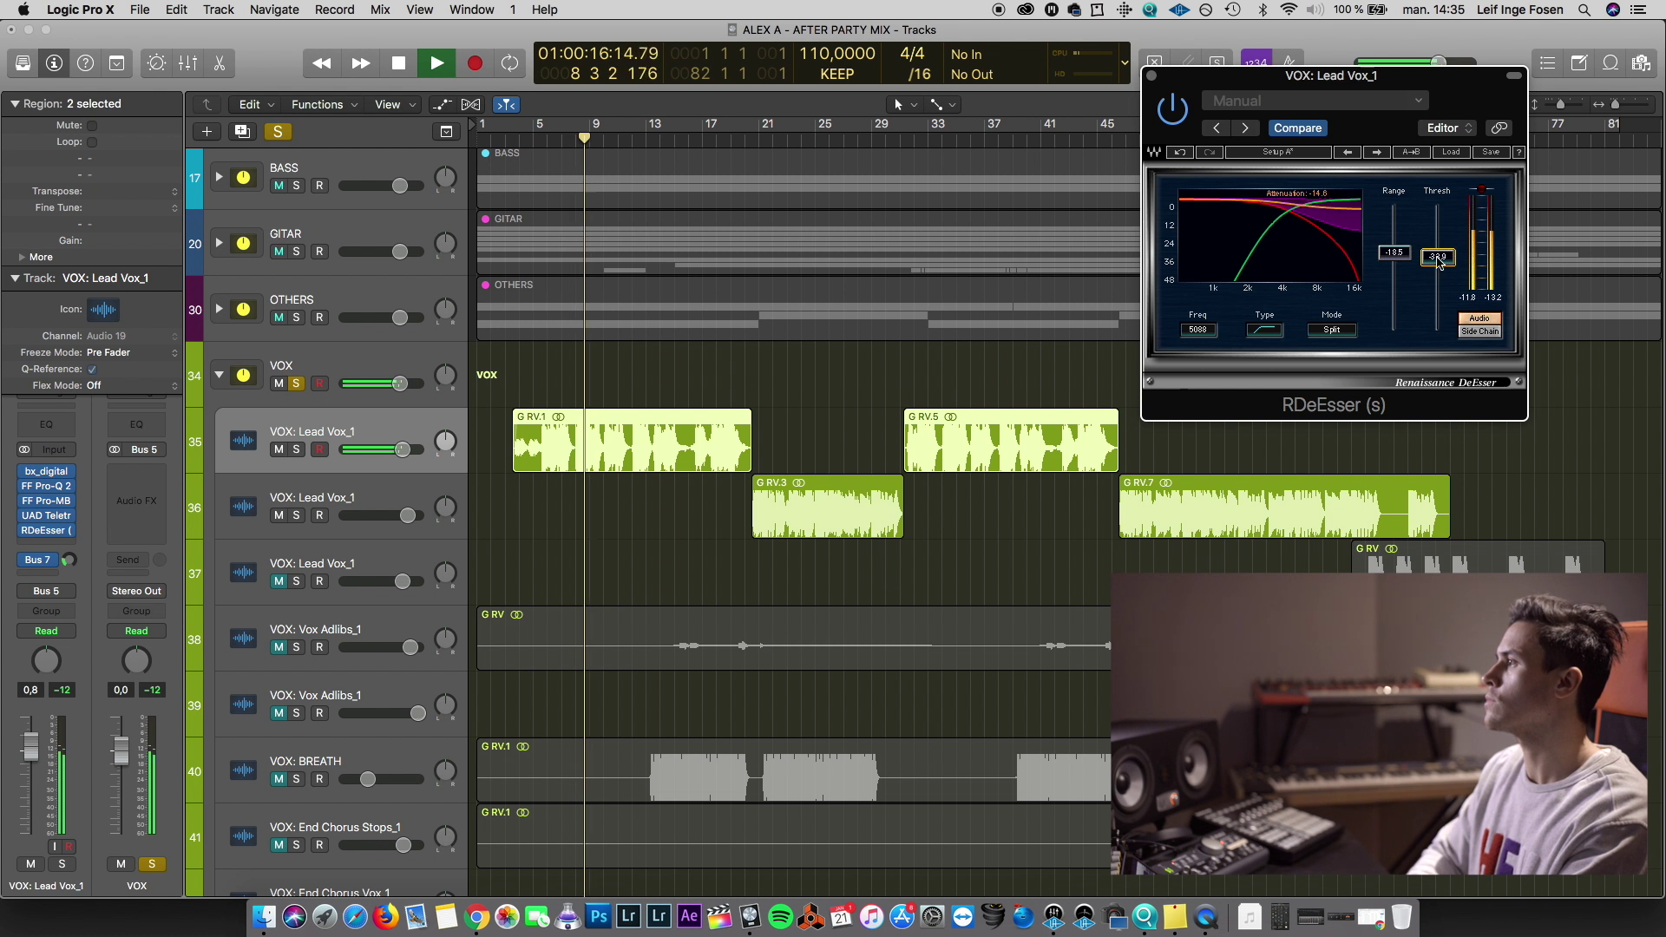
Add a third compression band above the two existing ones in the first Lead Vox track's FF Pro-MB, then stop playback
click(1151, 76)
click(49, 503)
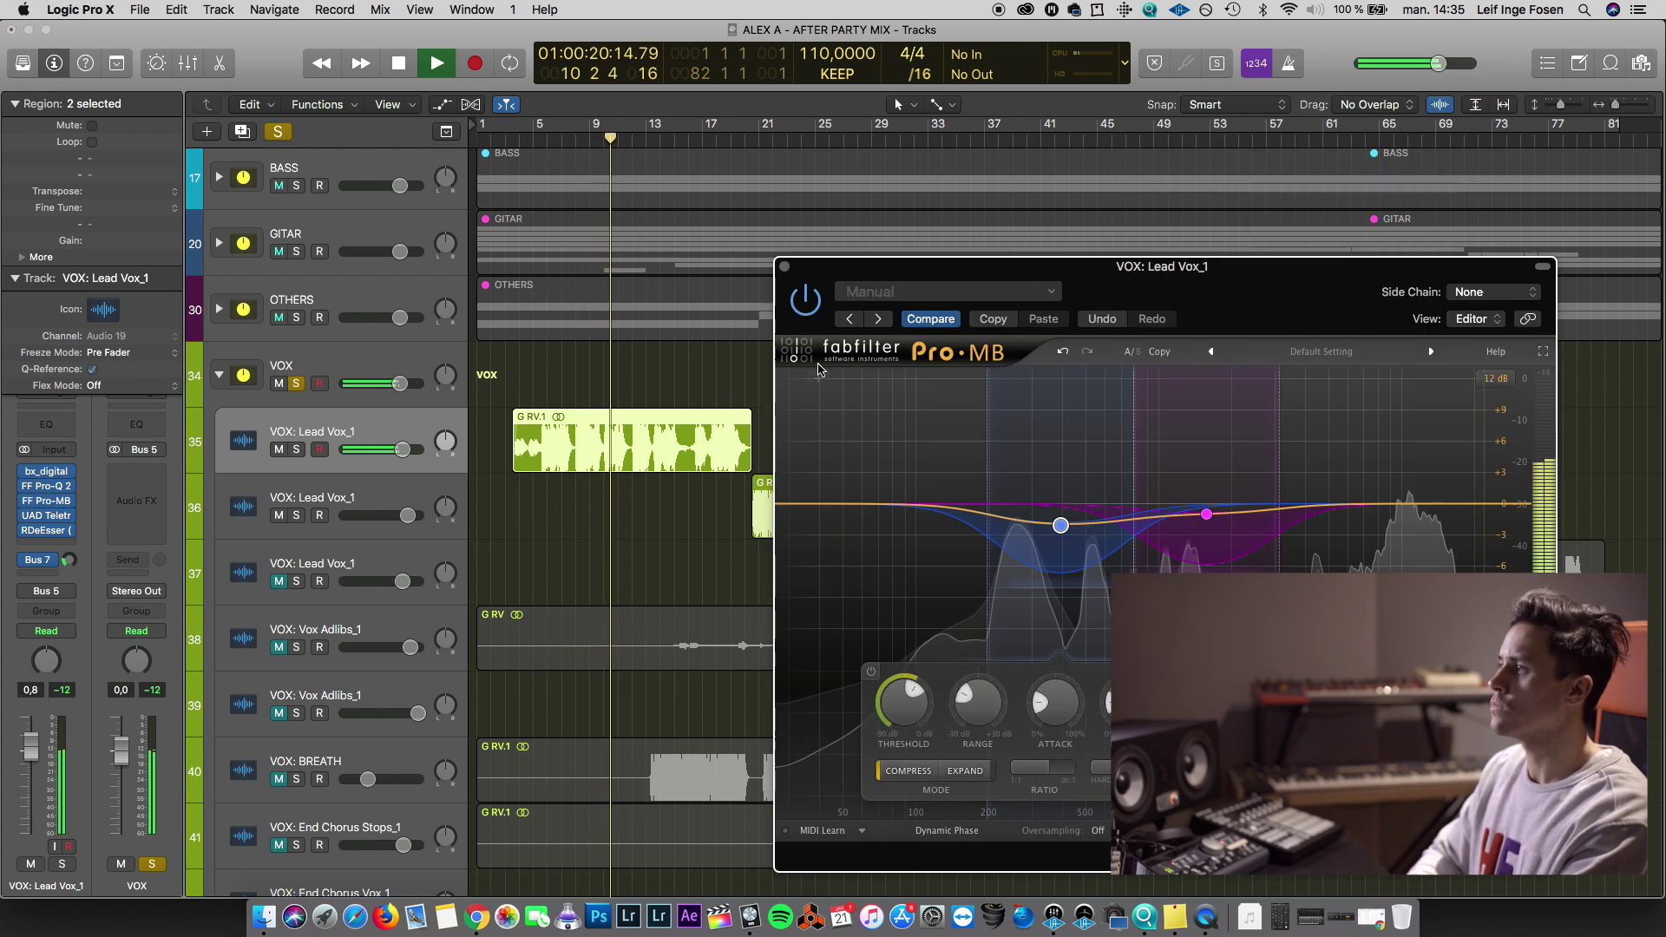
mouse_move(1328, 503)
mouse_down()
mouse_move(1327, 385)
mouse_move(1327, 526)
mouse_up()
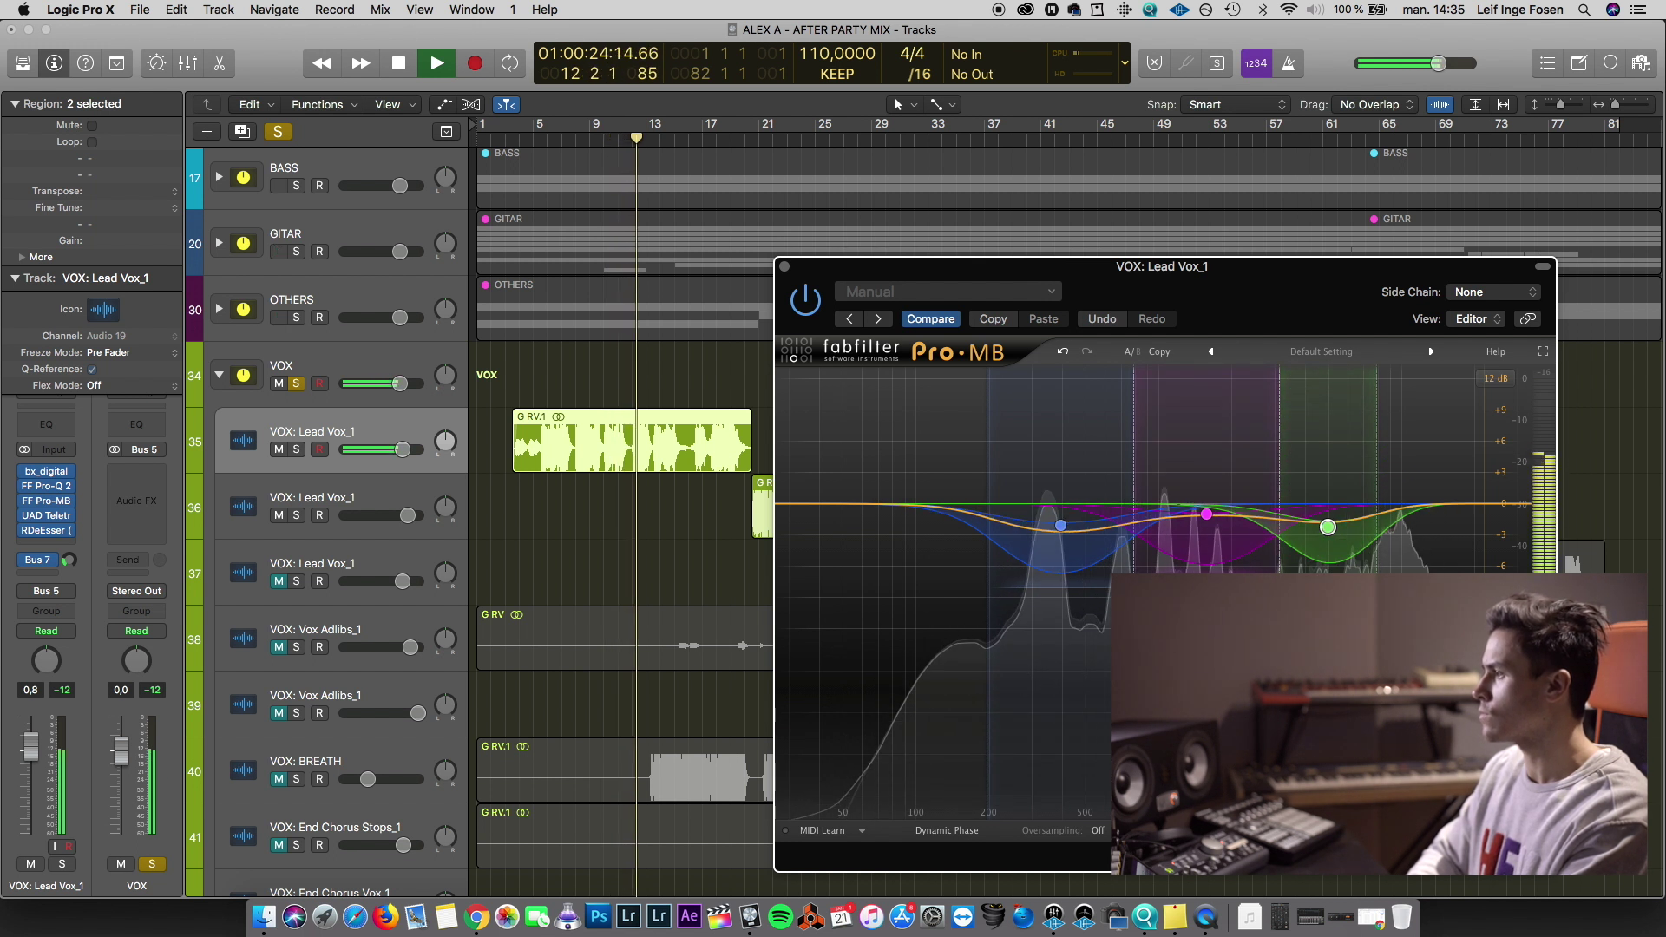
click(784, 268)
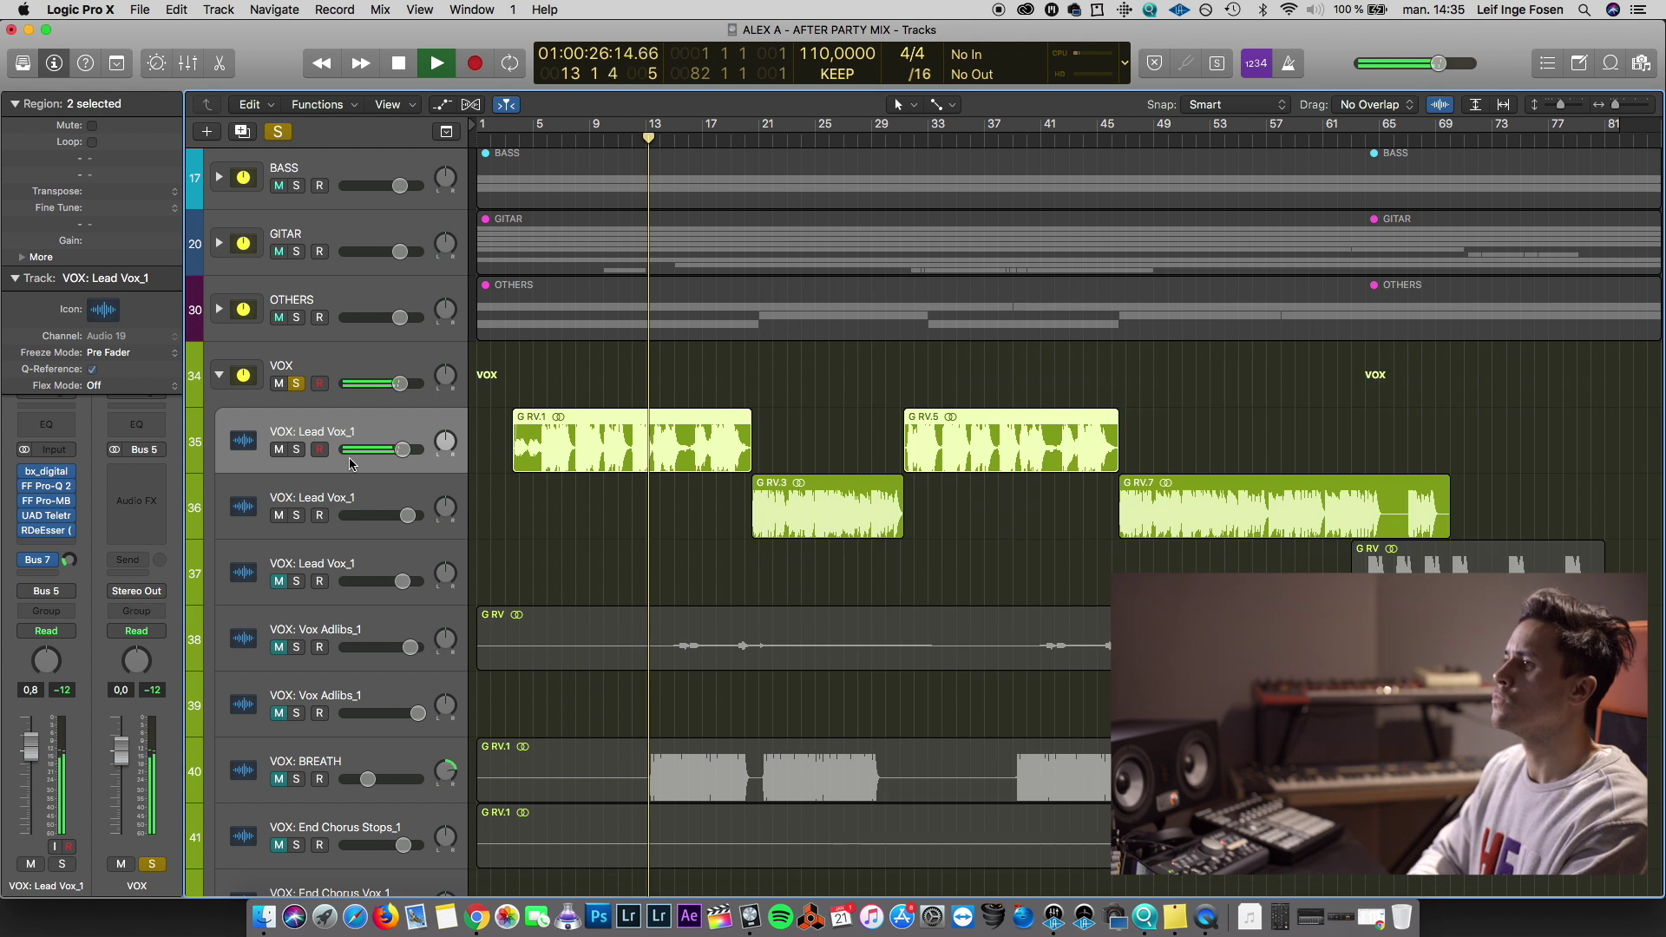
key(space)
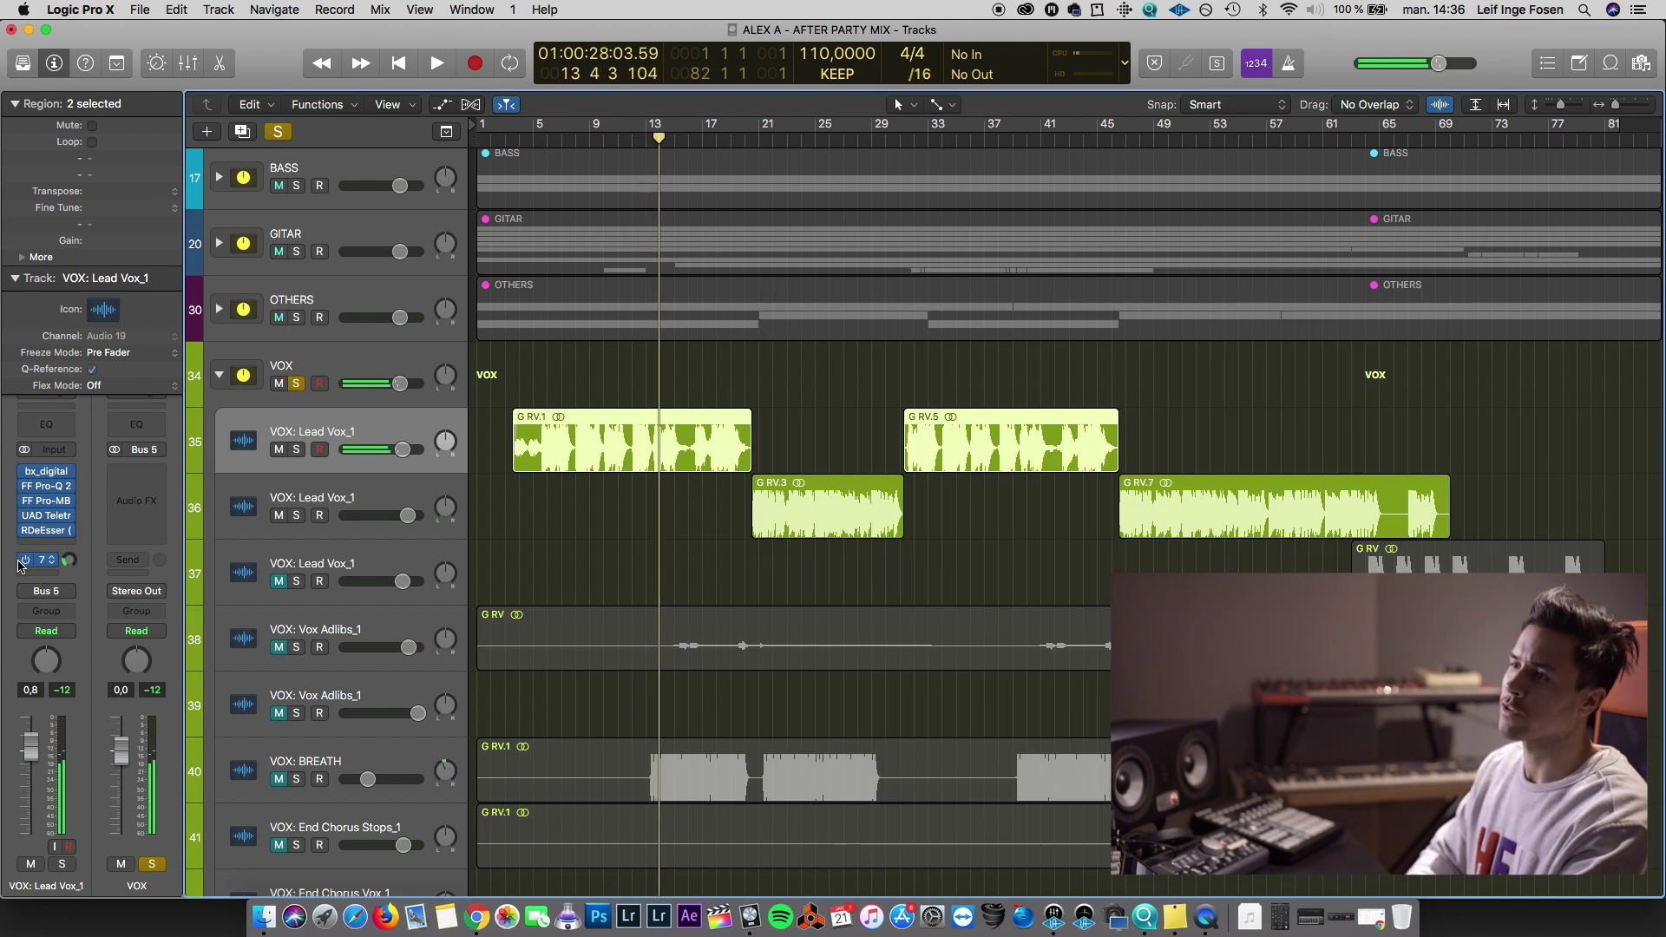
Play the soloed verse vocal from about bar 5, comparing it with the Bus 7 reverb send bypassed and enabled
double_click(536, 142)
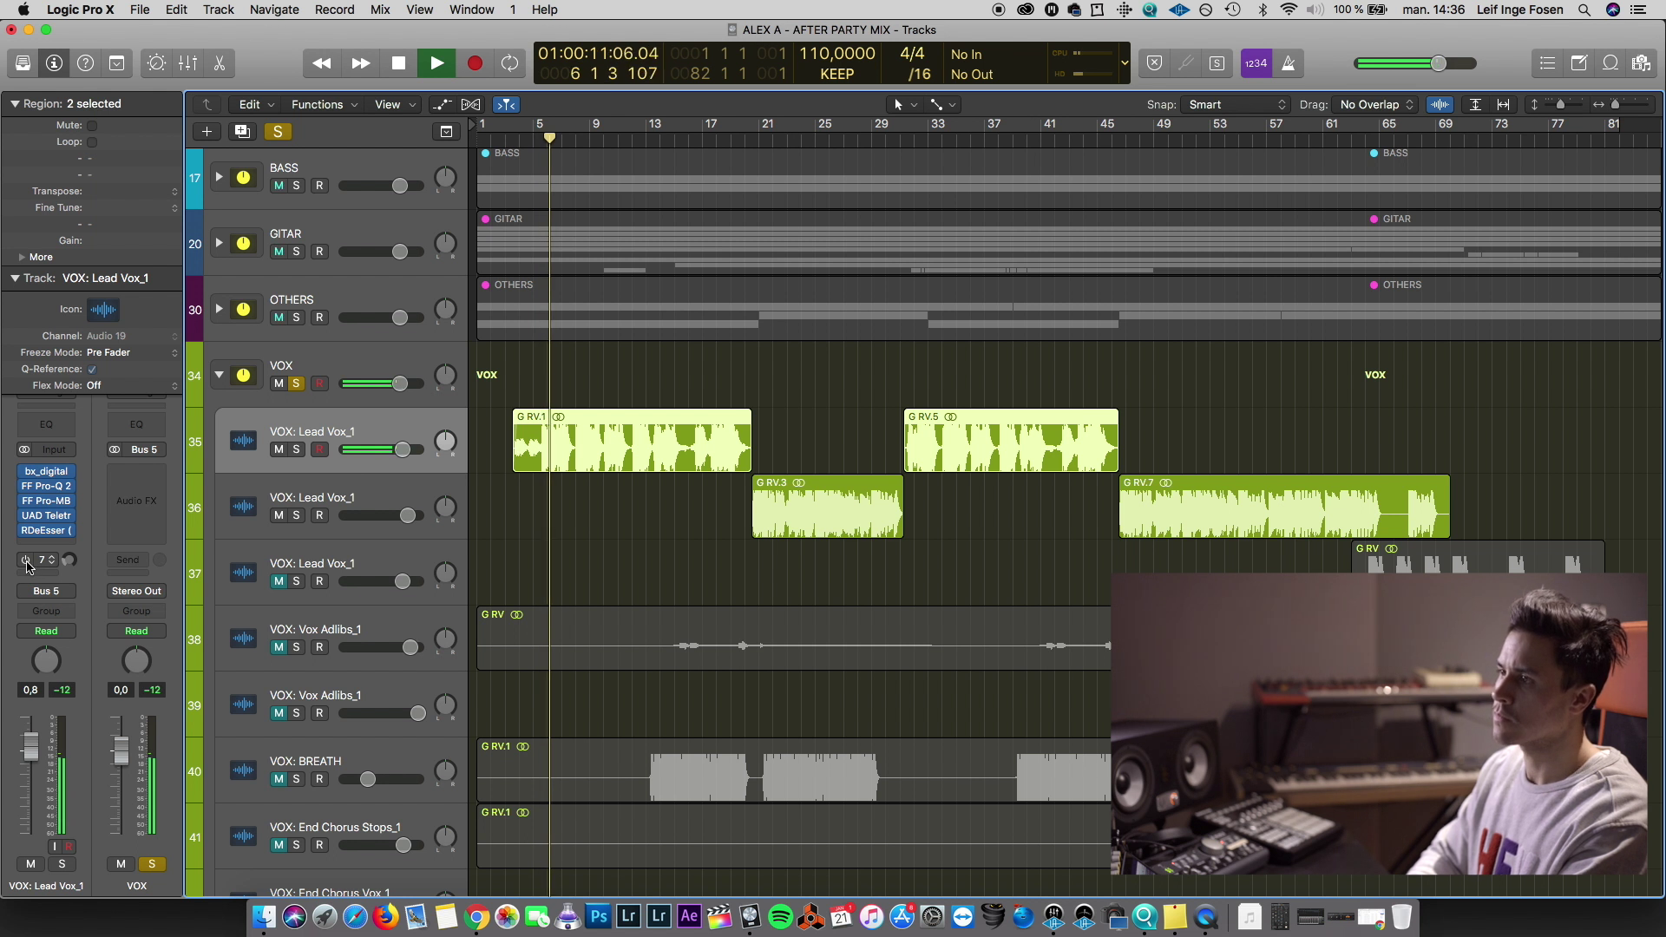
key(space)
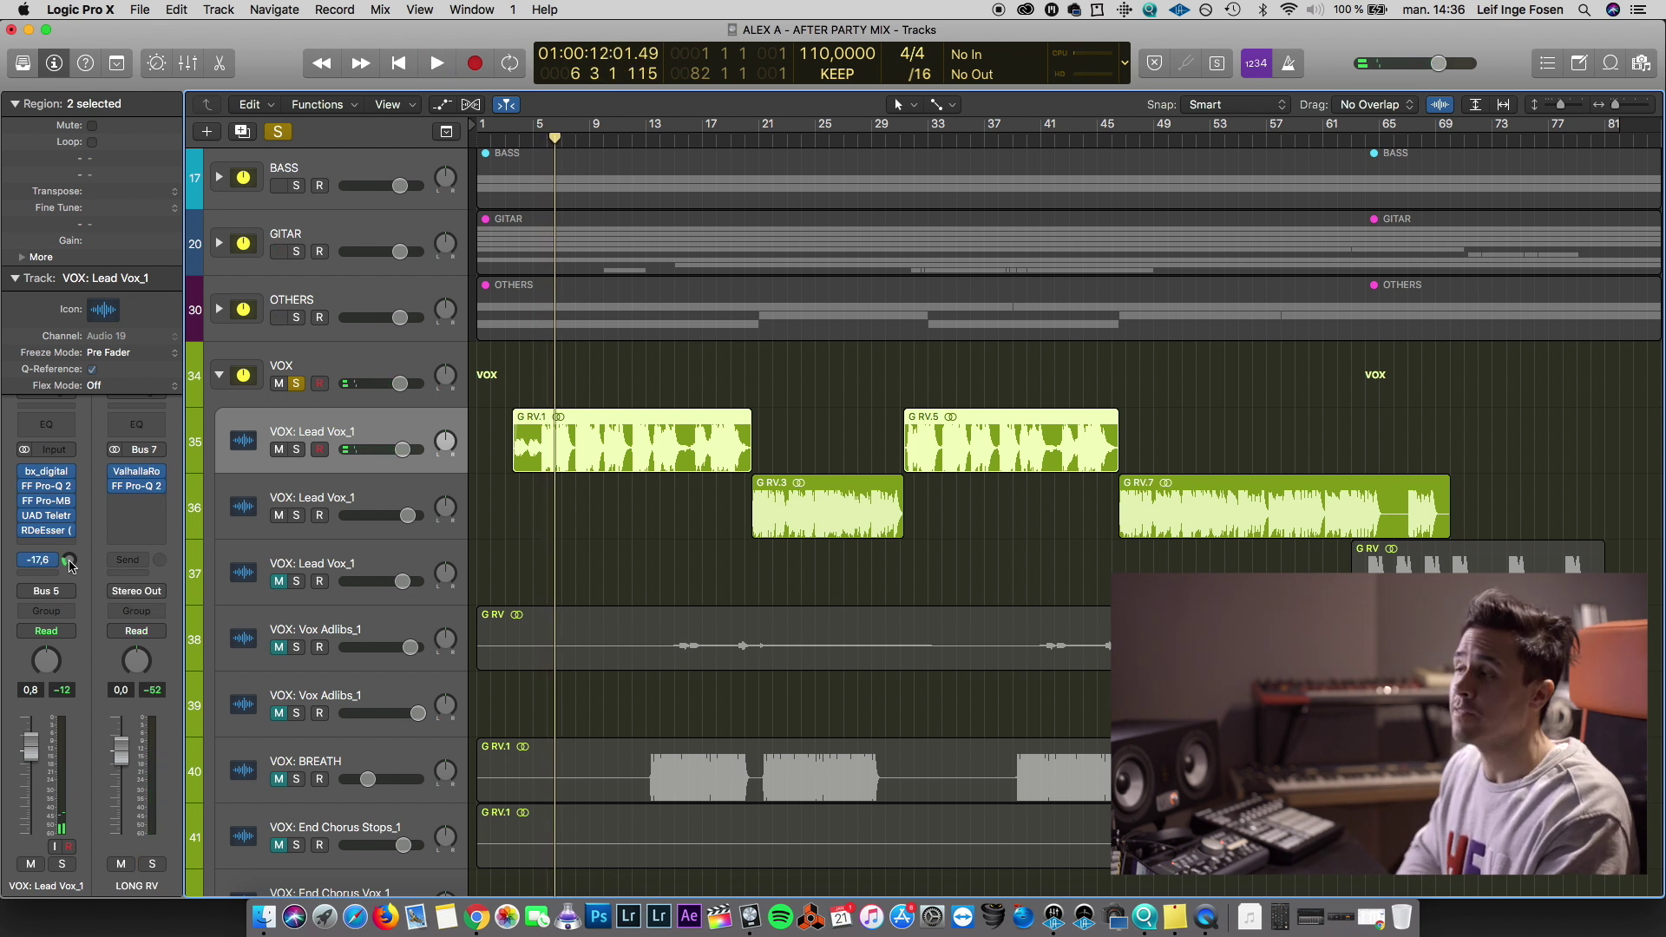
drag(556, 139, 543, 139)
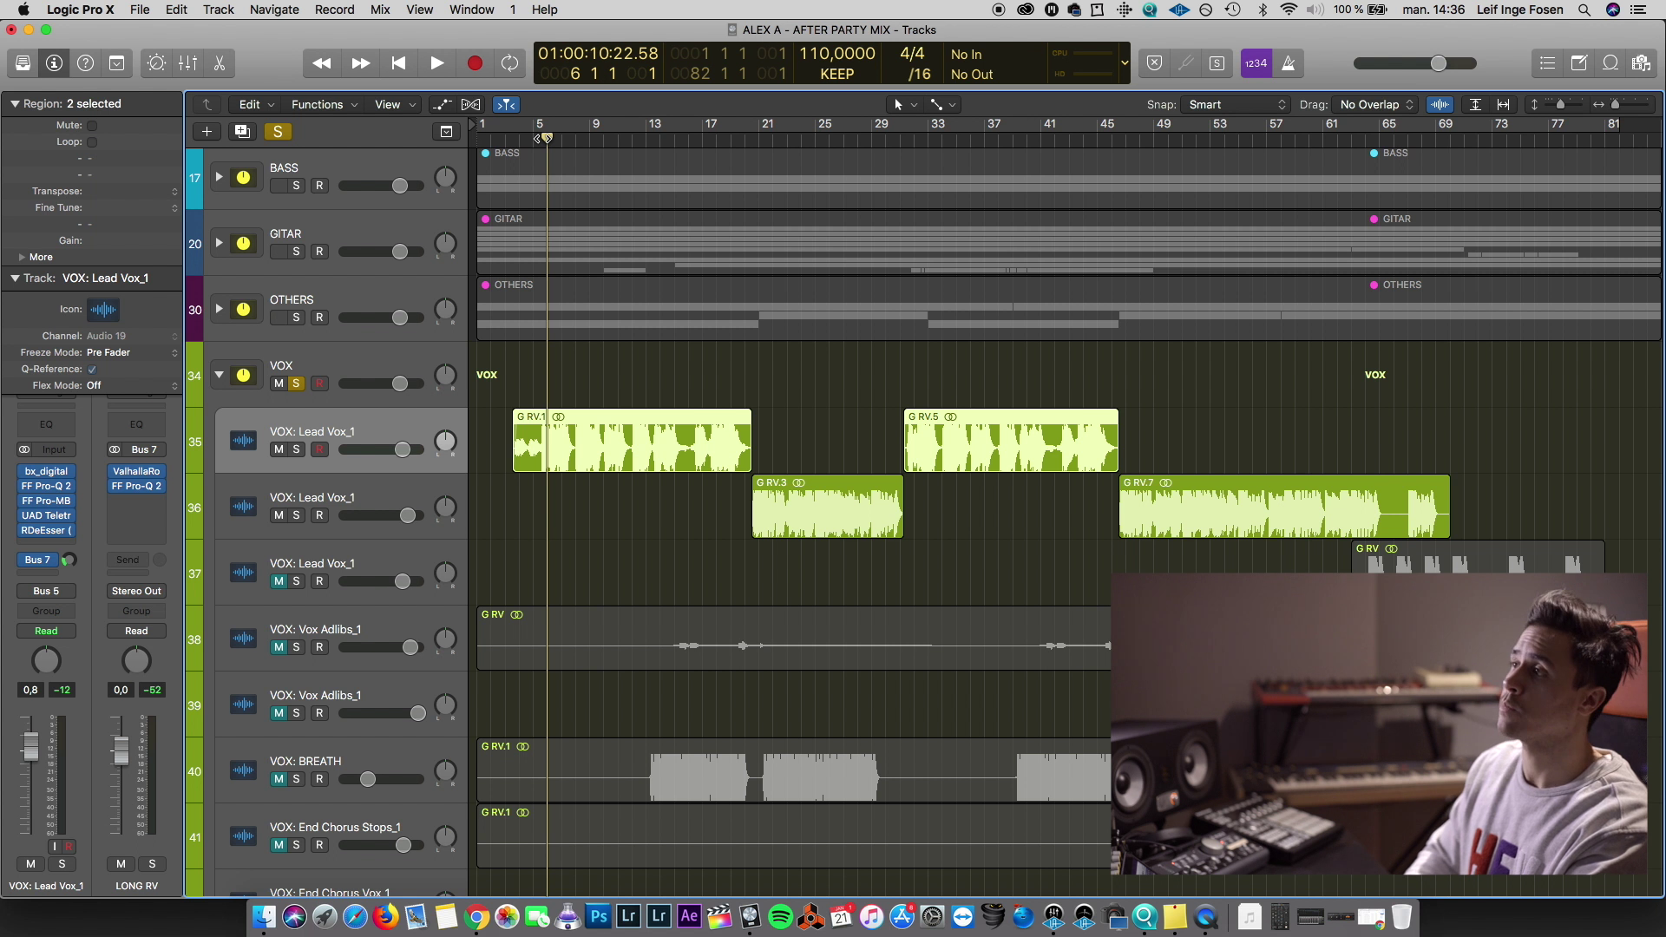
key(space)
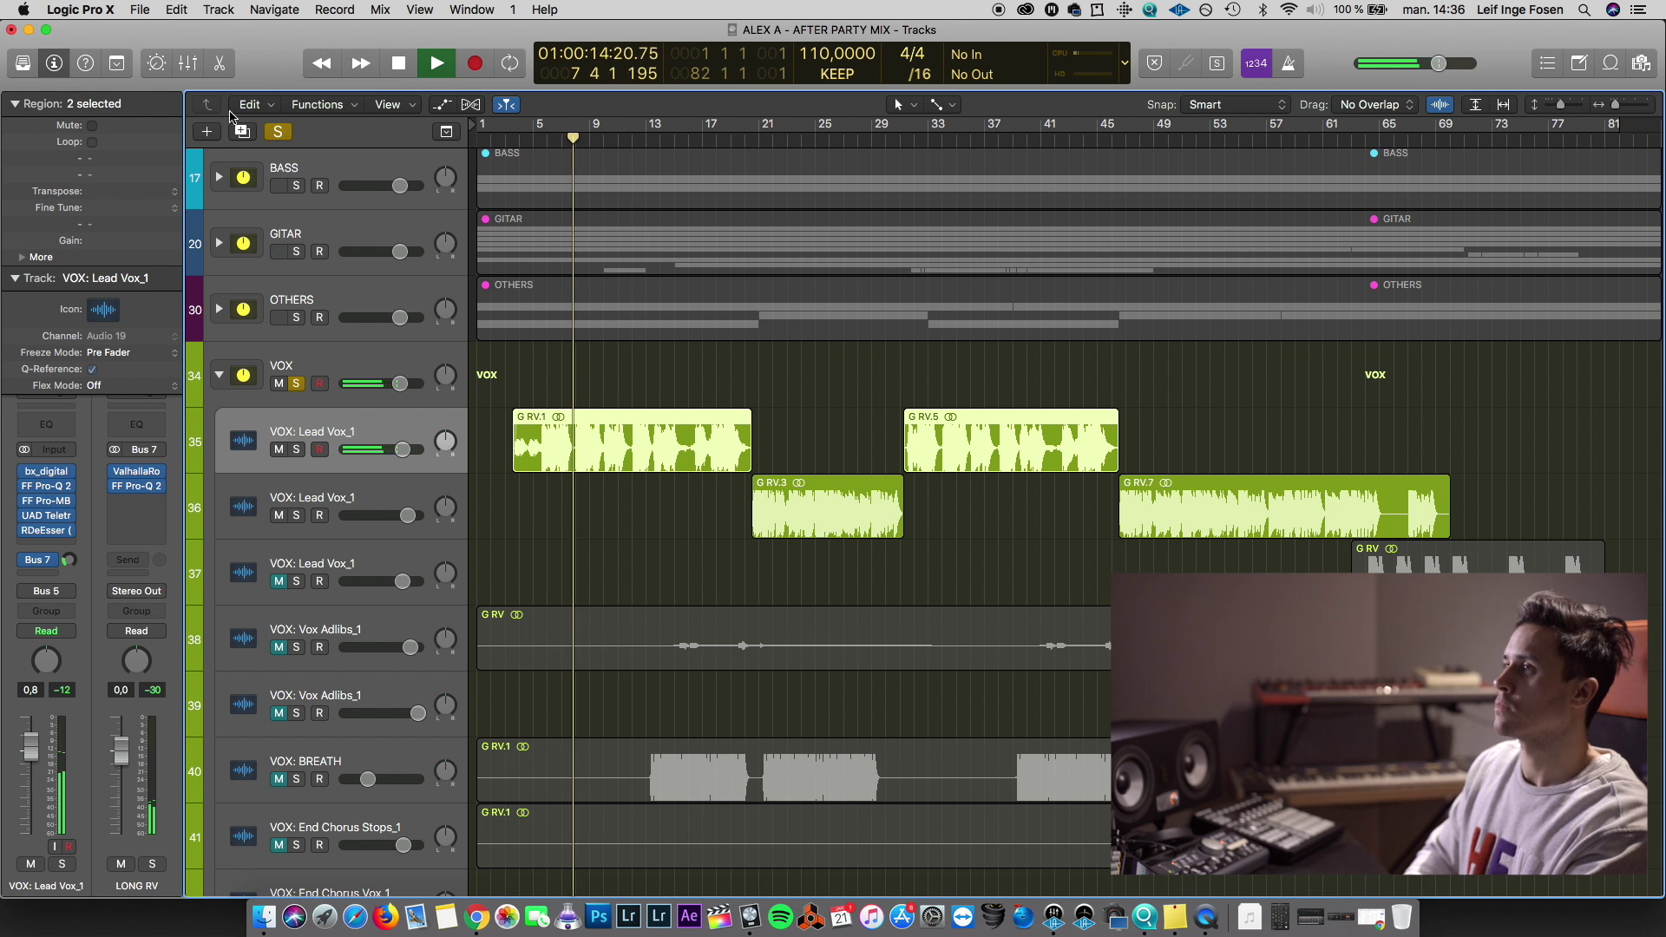
key(space)
Copy the first Lead Vox track's plug-in chain, ending with RDeEsser, onto the second Lead Vox track in the mixer
click(186, 63)
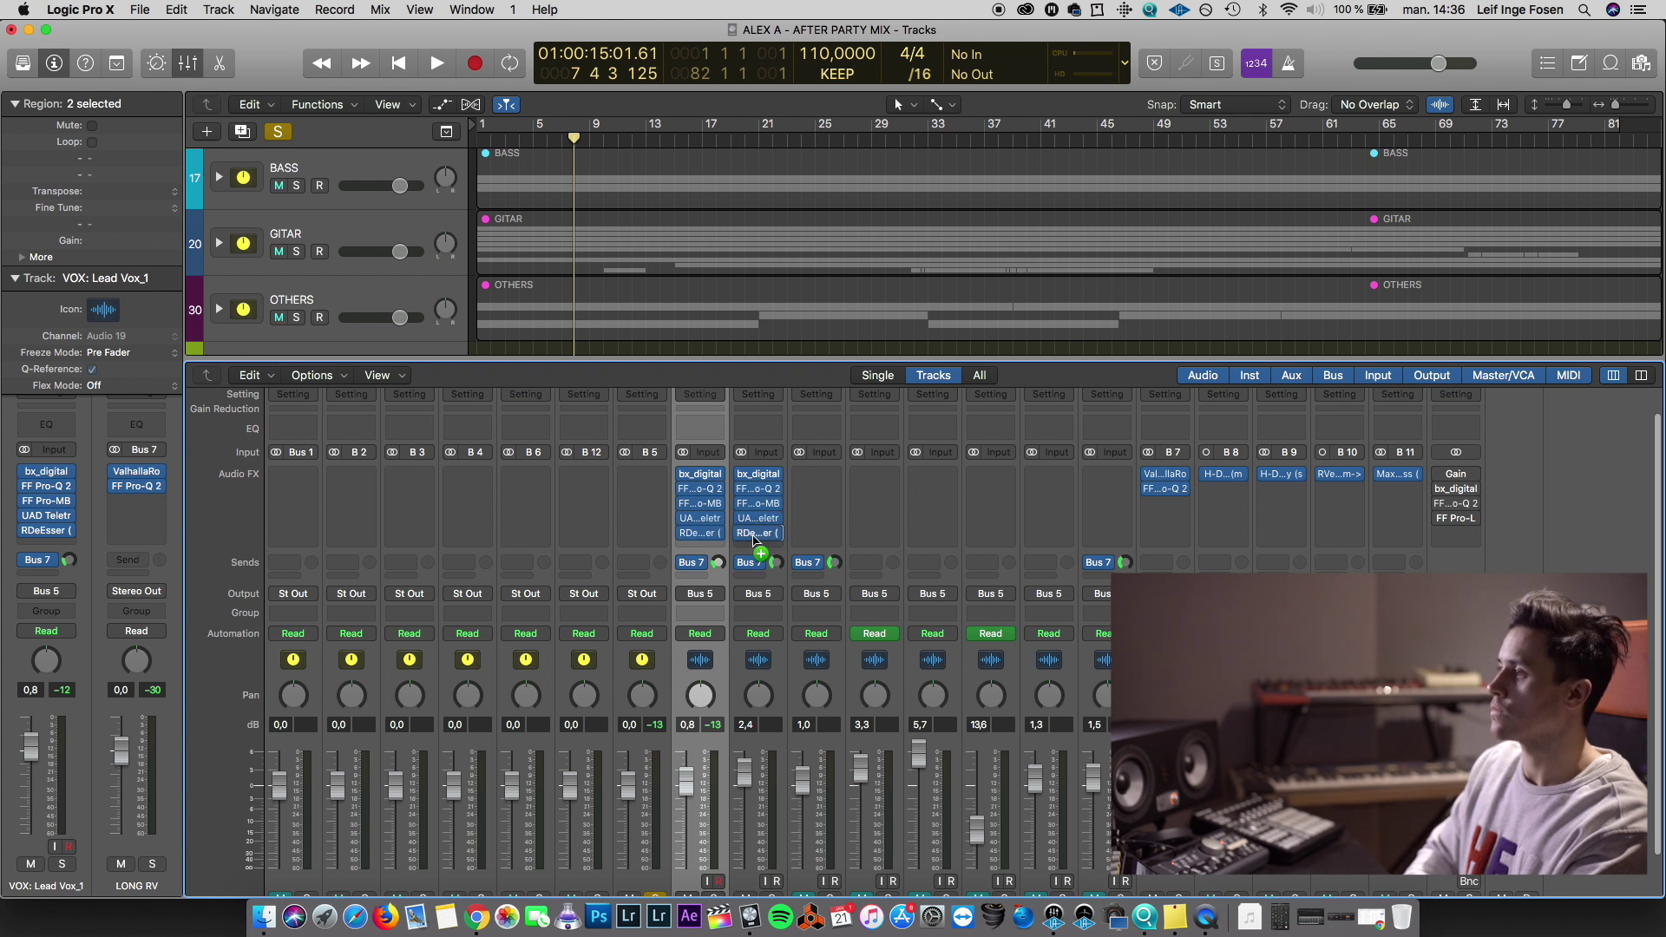
key(x)
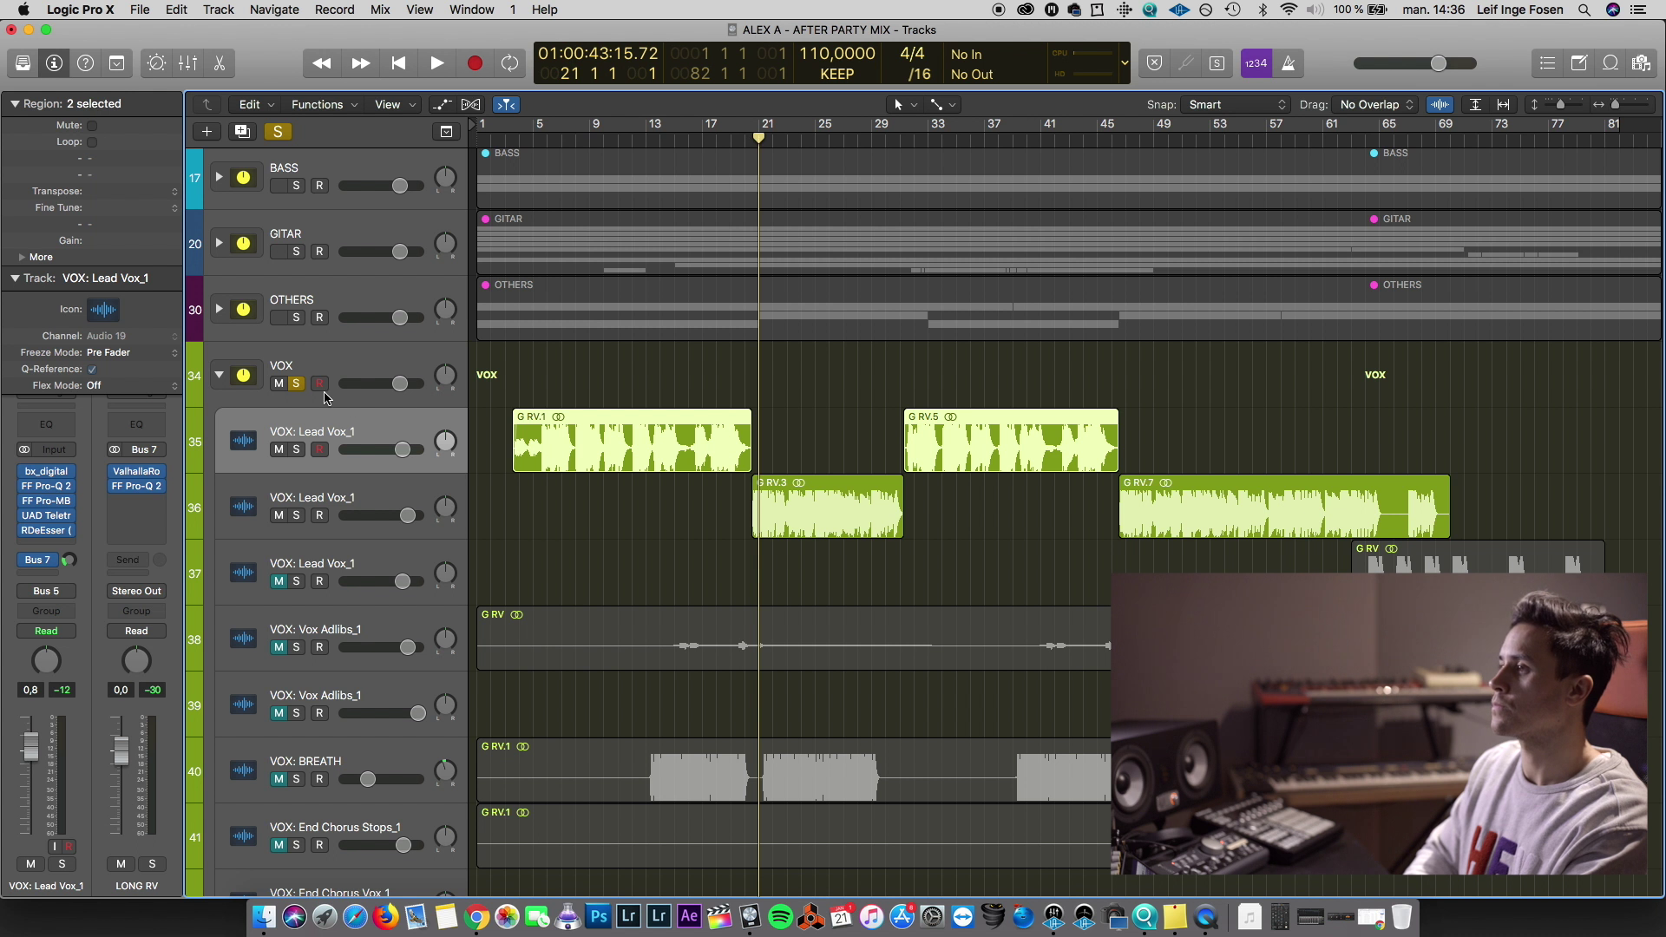
Unsolo the VOX stack and play the full mix from about bar 5
key(space)
click(296, 383)
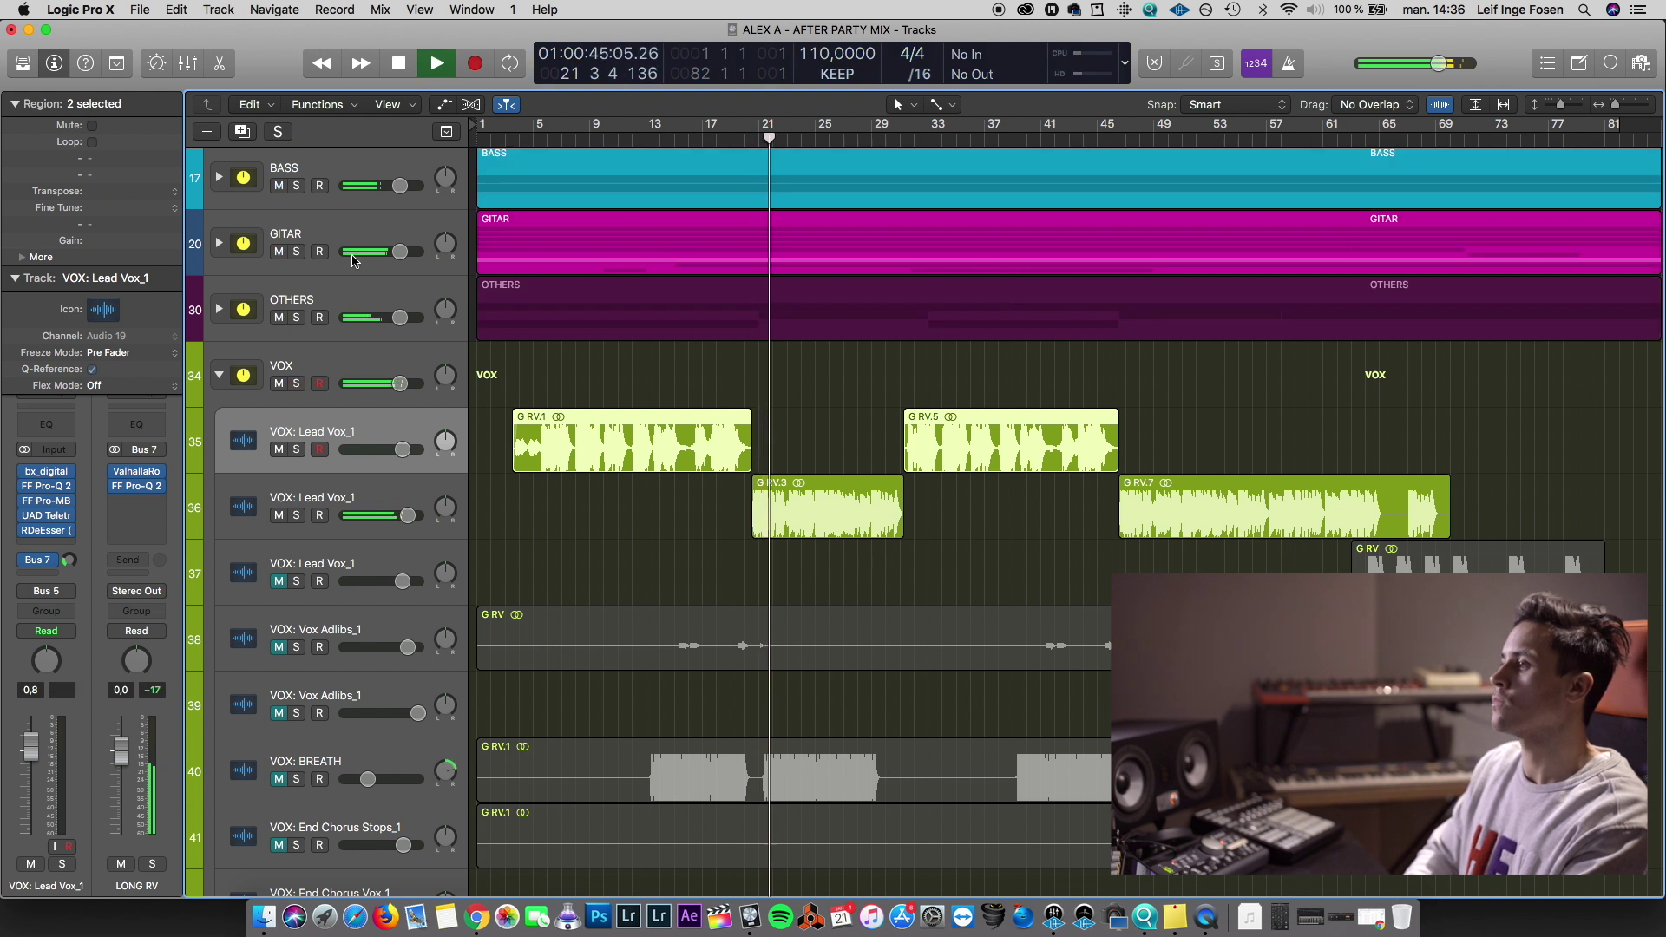
key(space)
click(528, 141)
key(space)
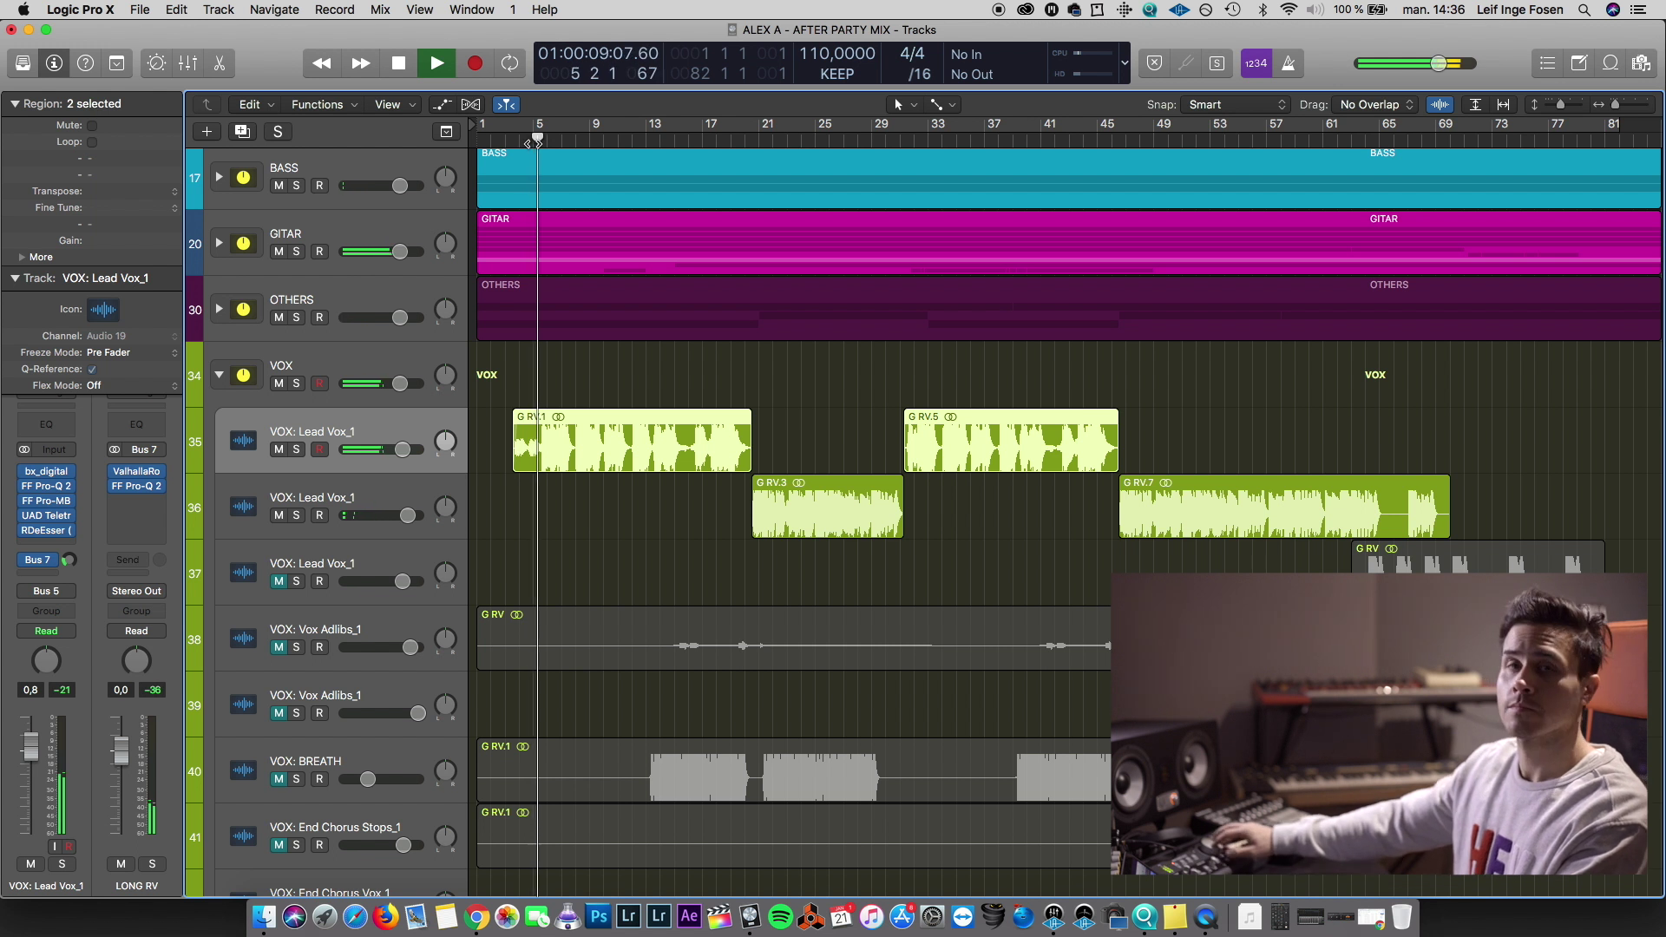
key(super+Right)
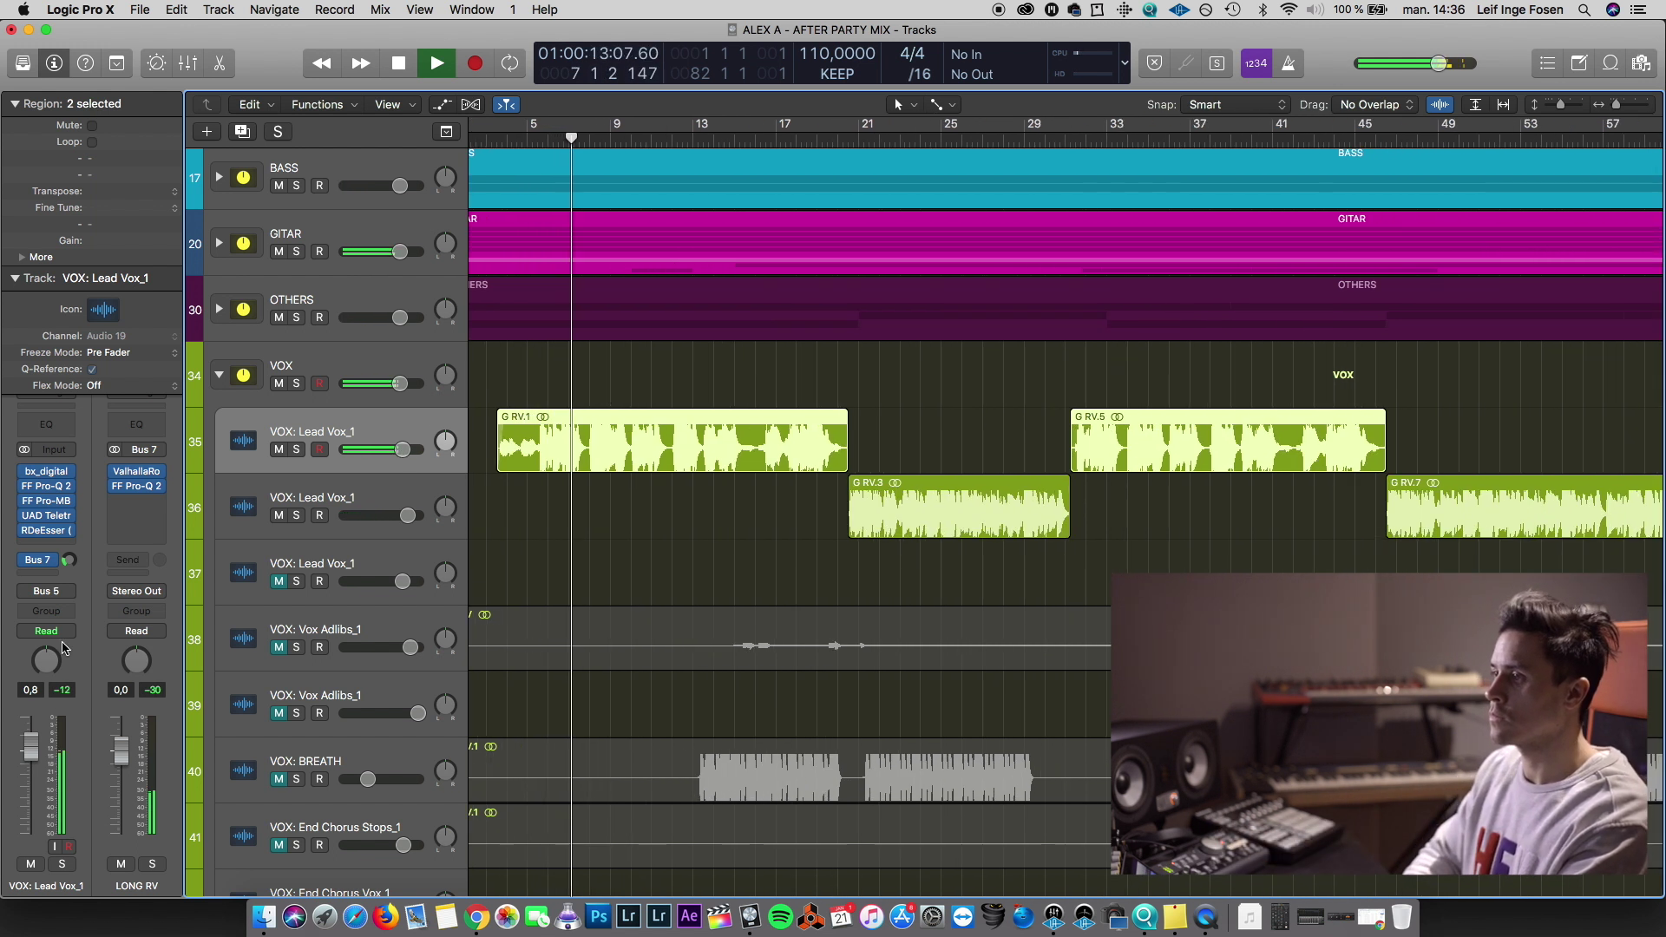
Raise the gain slightly on the first Lead Vox track's LA-2A while the mix plays, then close the compressor
mouse_move(51, 515)
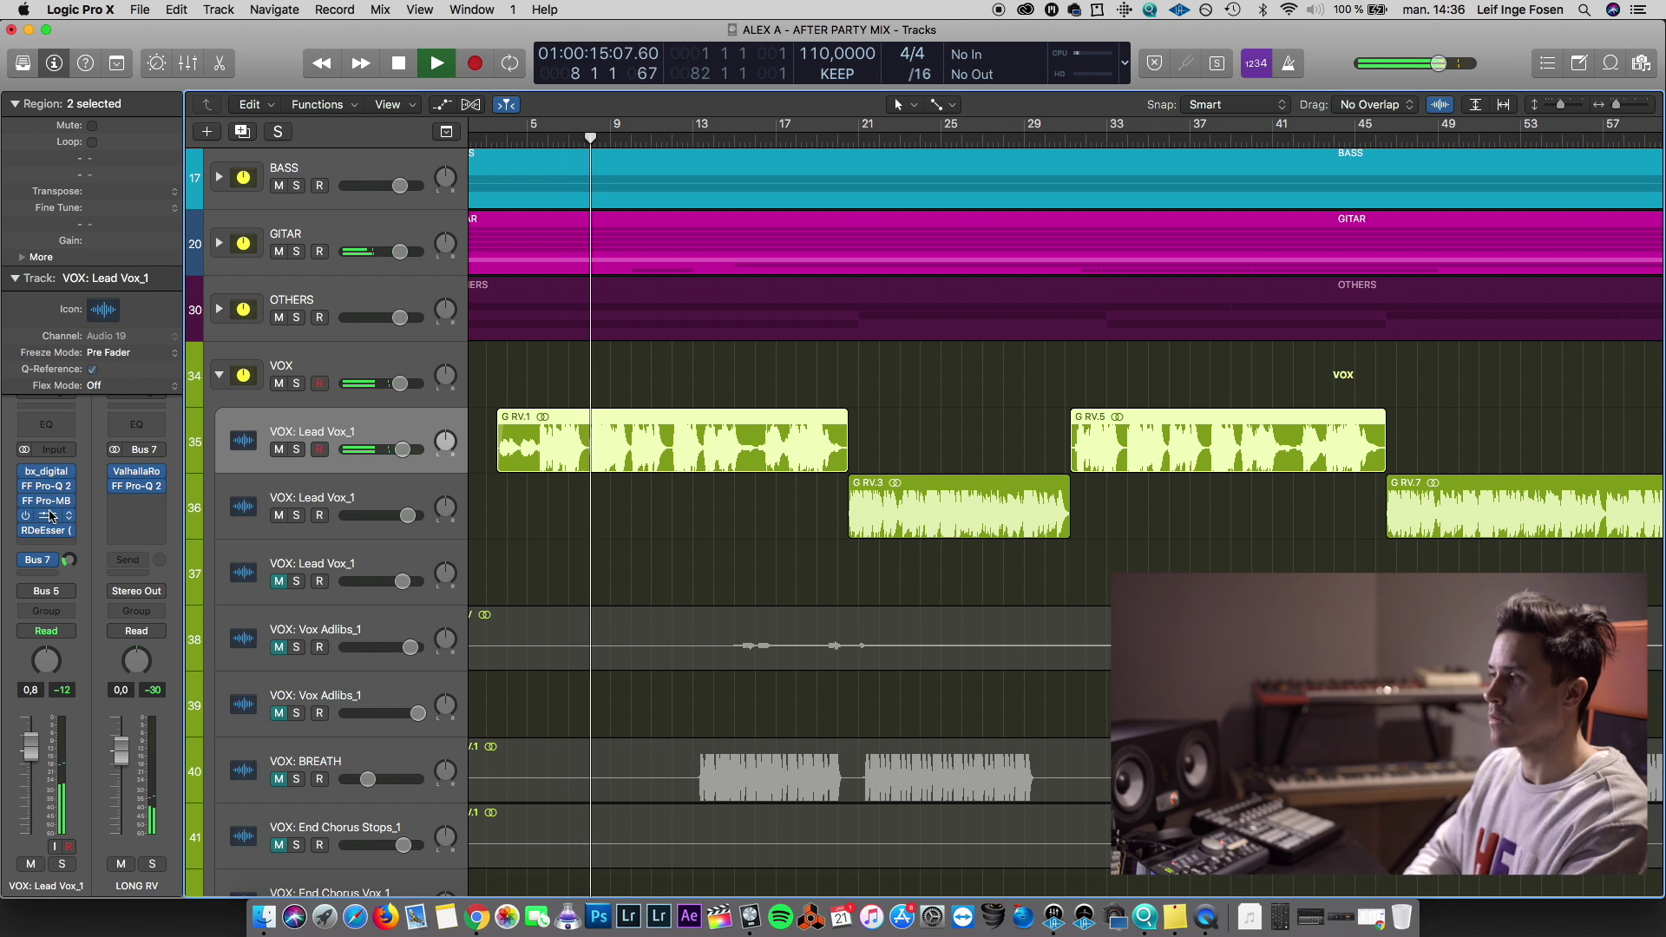
key(space)
click(50, 515)
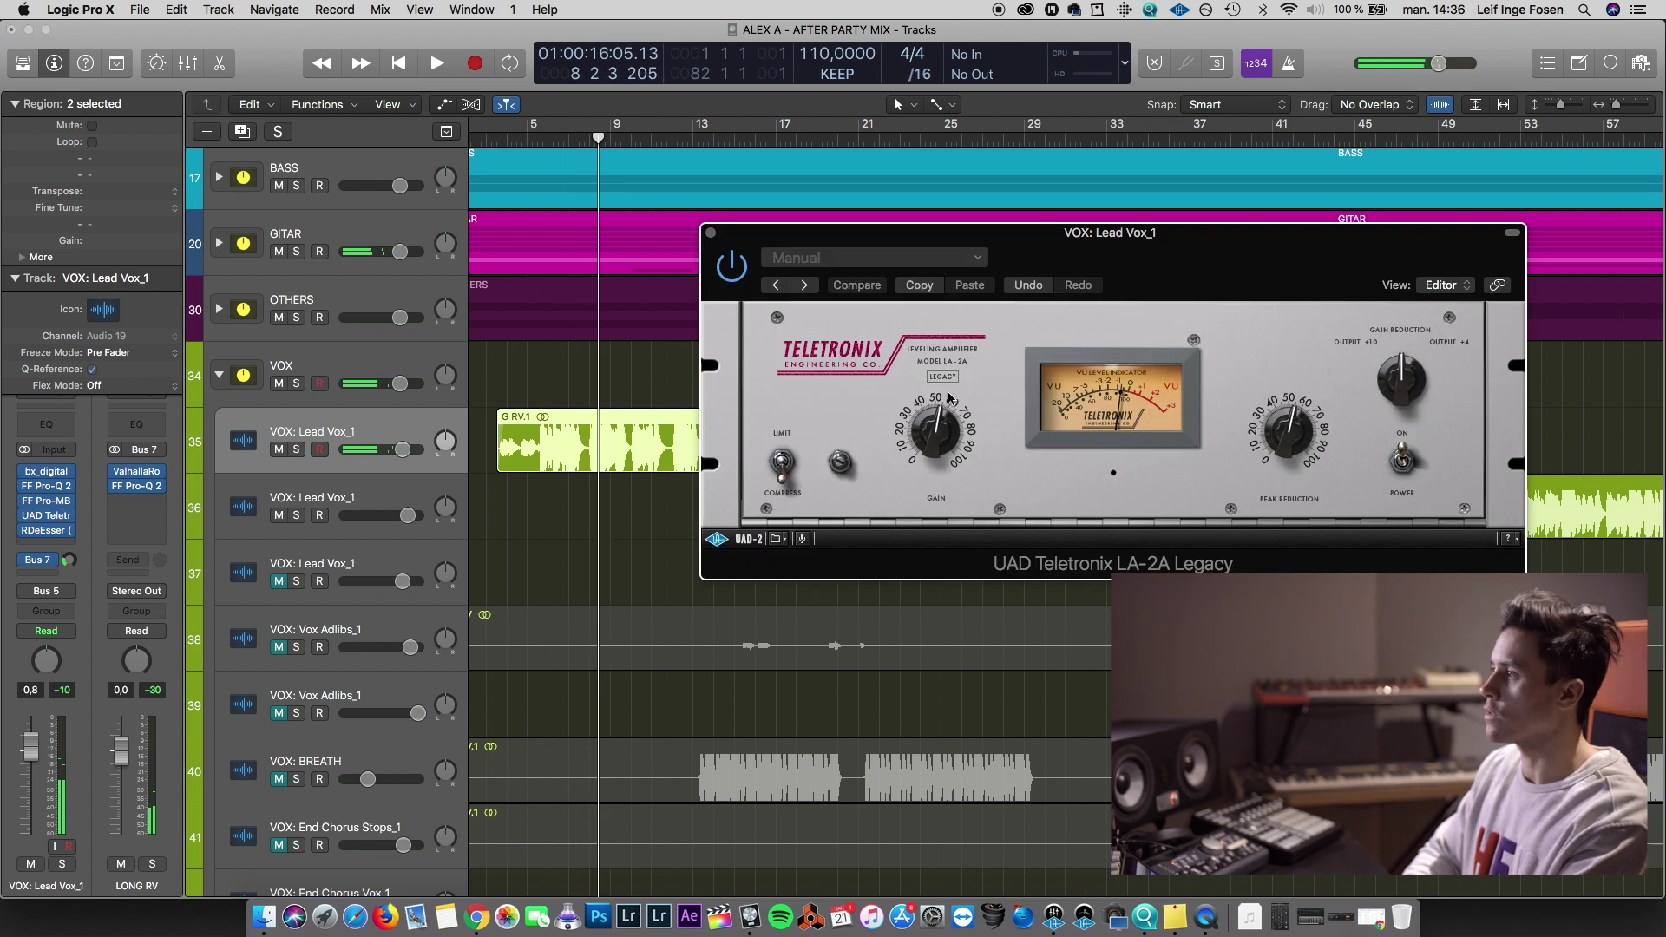
key(space)
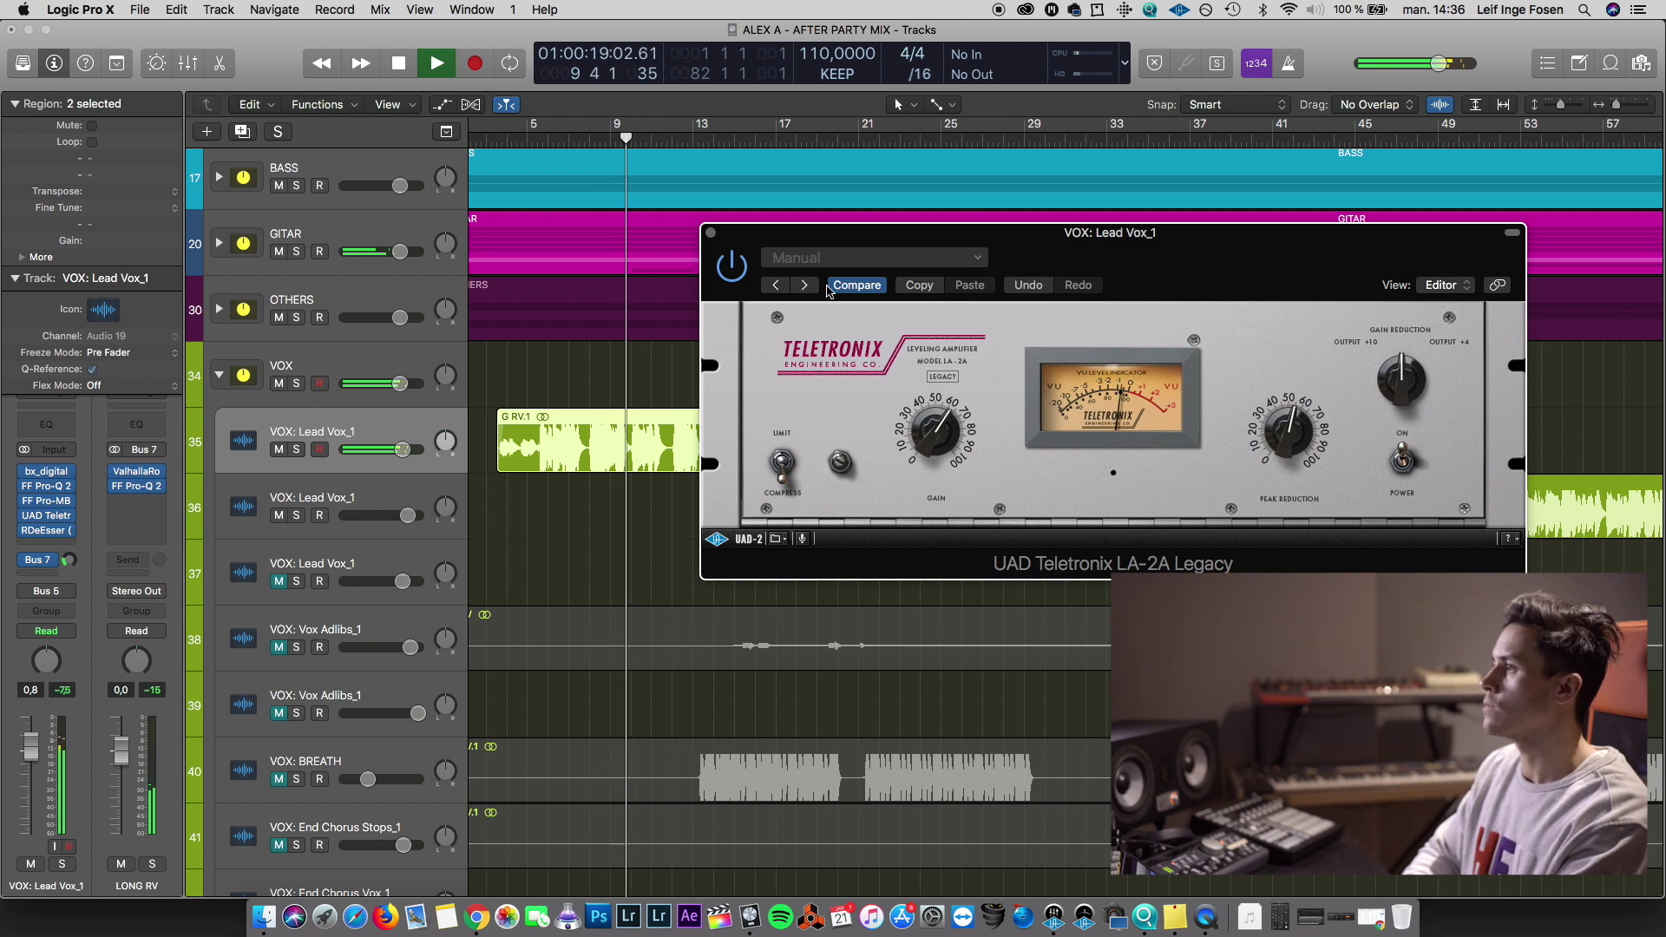
click(710, 234)
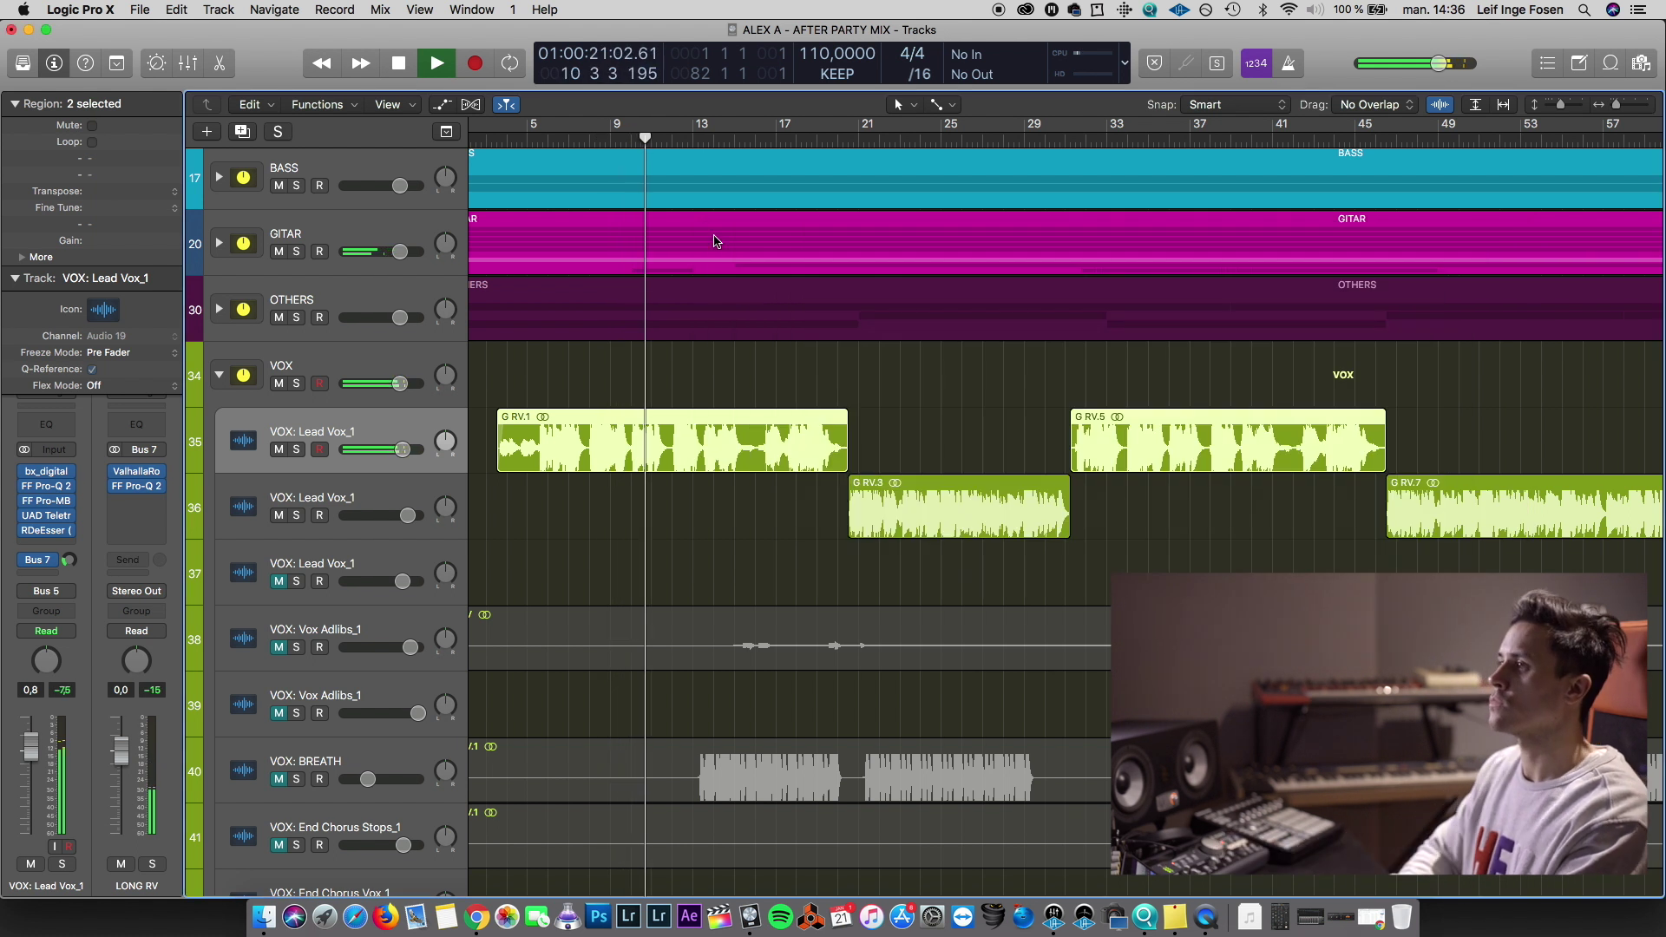
Add a band just above 2 kHz with about 3 dB of reduction in the Acoustic Lead Git track's FF Pro-MB, then collapse the GITAR stack
scroll(308, 403, up, 5)
click(219, 442)
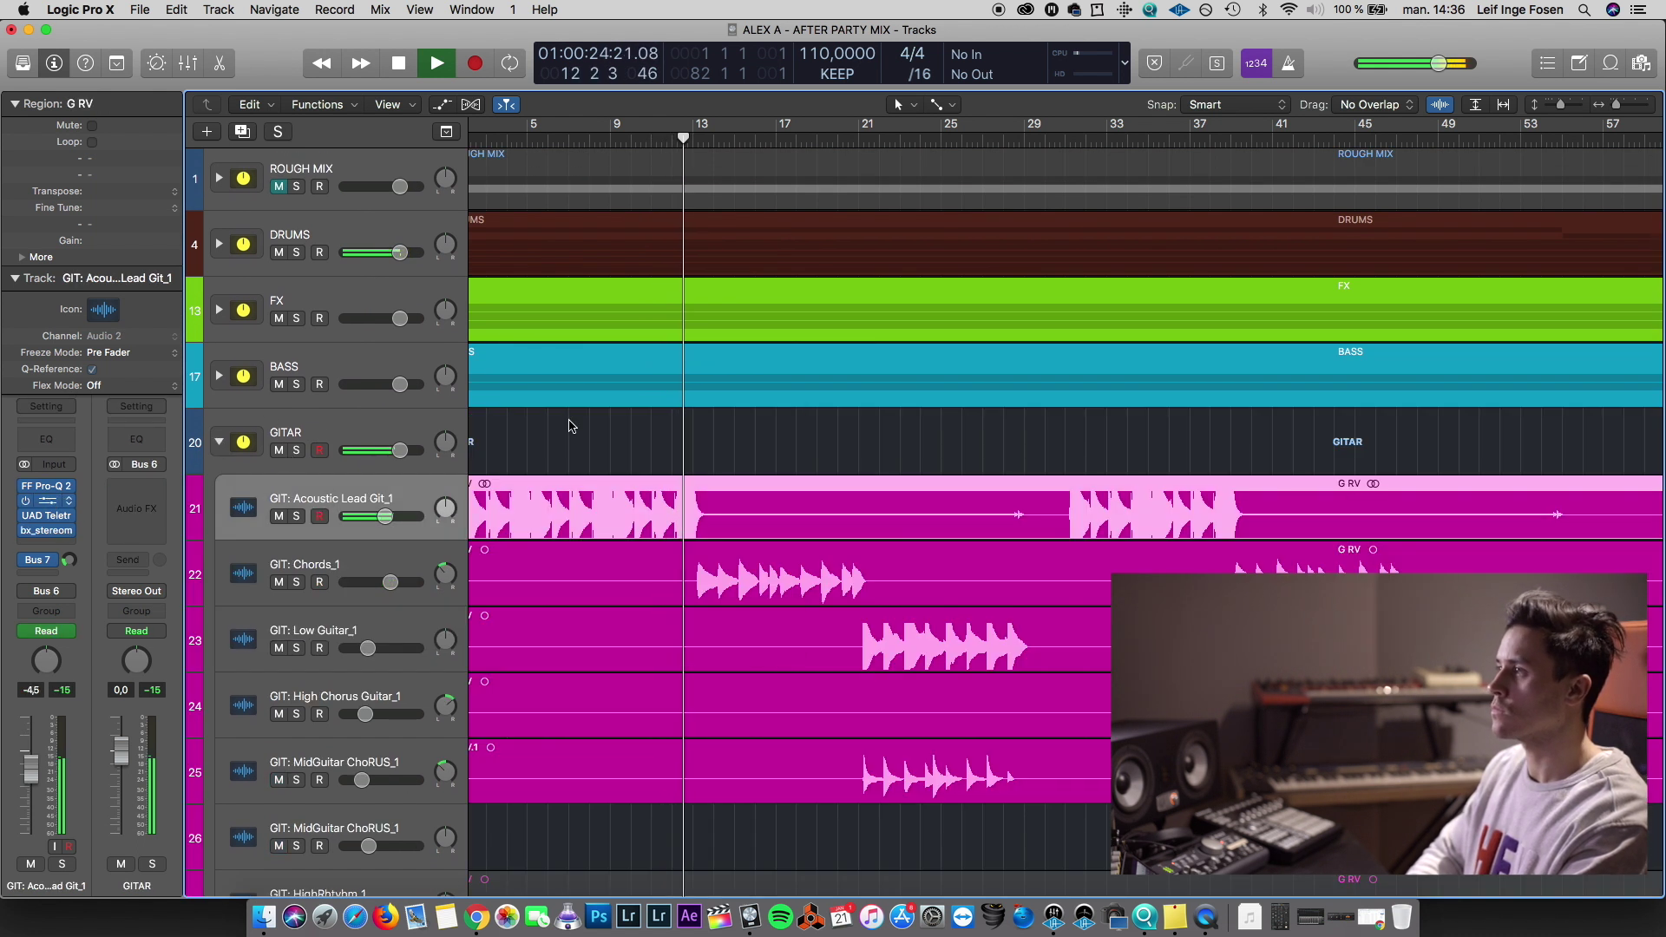
click(46, 500)
mouse_move(478, 292)
mouse_down()
mouse_move(457, 216)
mouse_move(457, 324)
mouse_move(481, 317)
mouse_up()
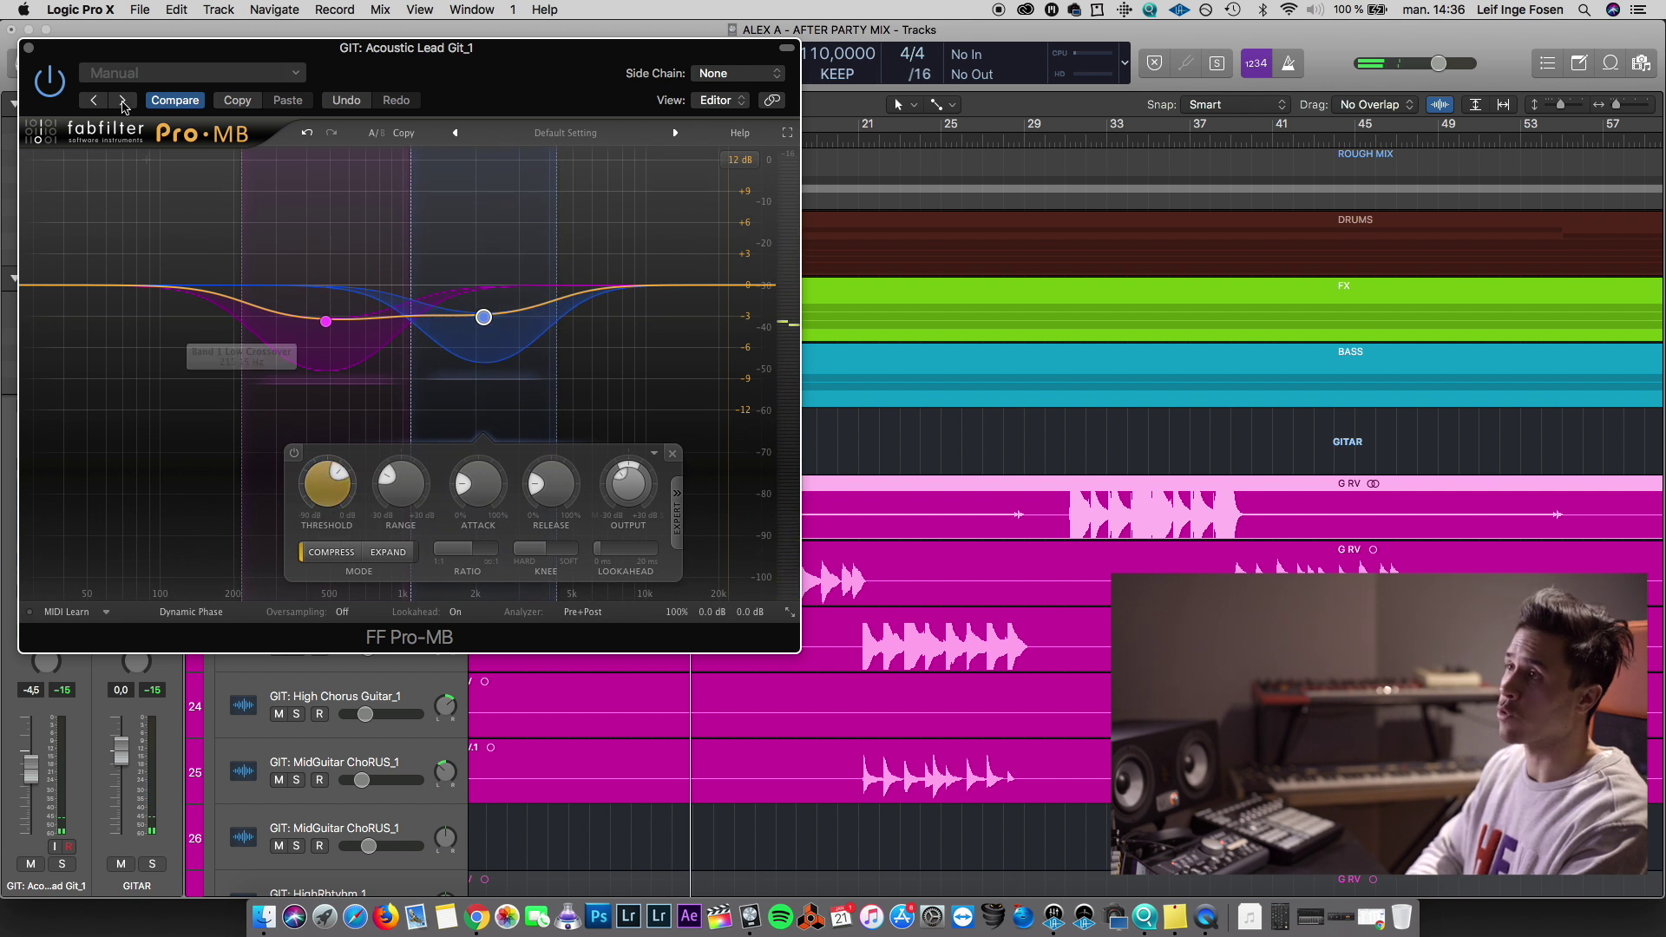
click(28, 48)
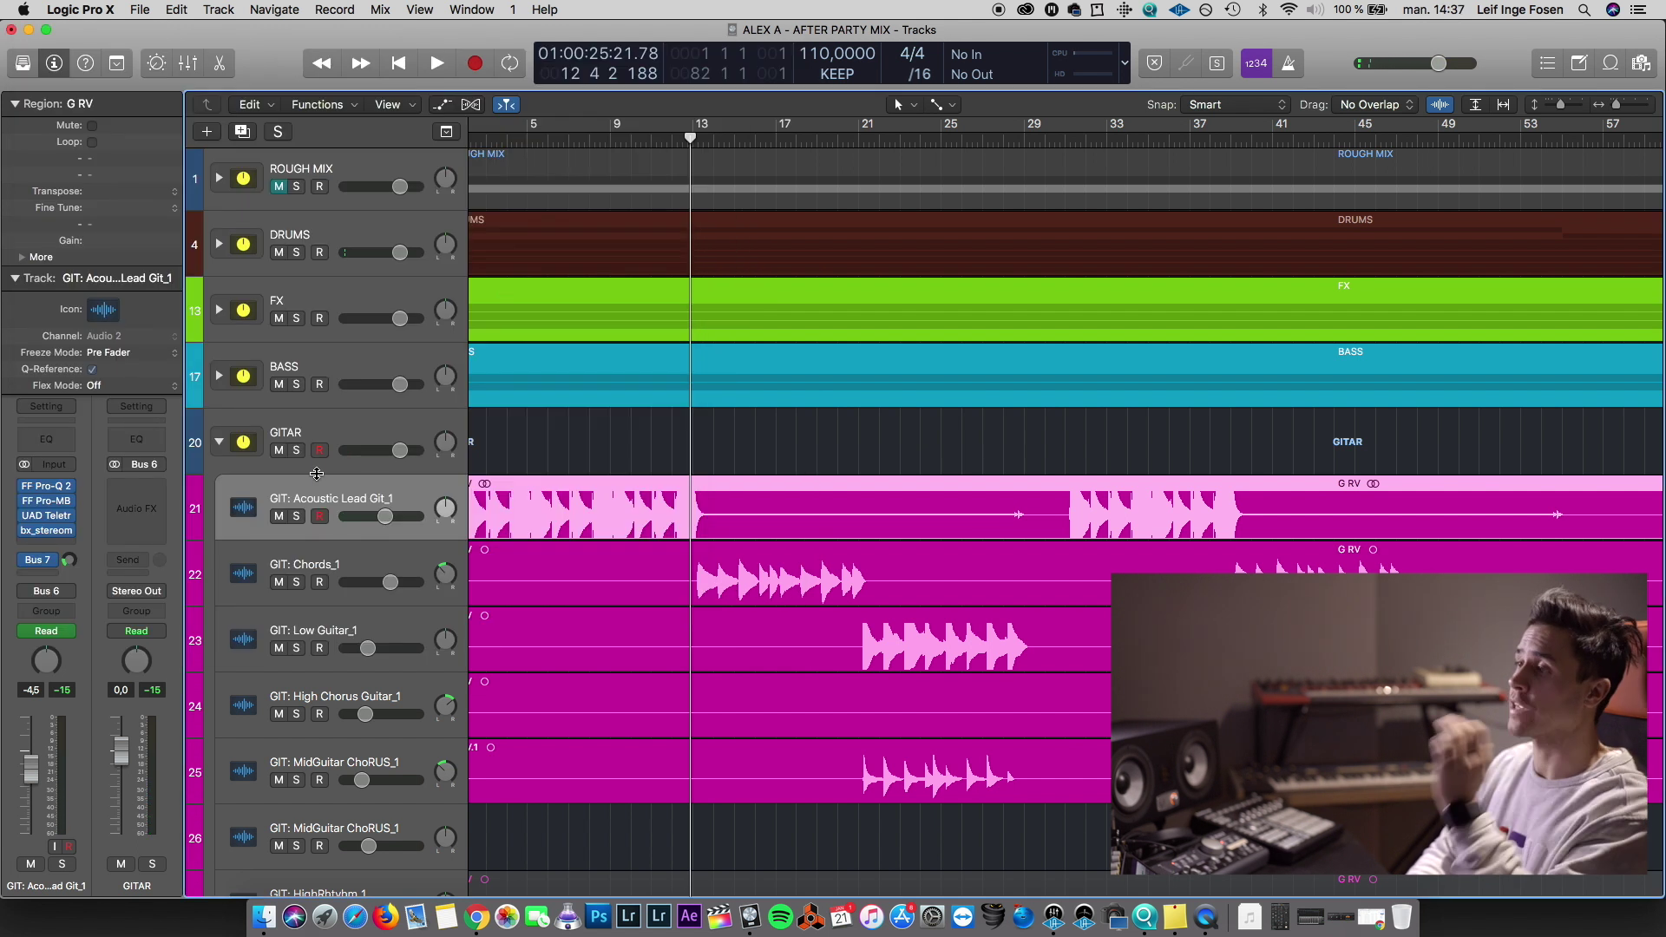
click(220, 441)
click(219, 442)
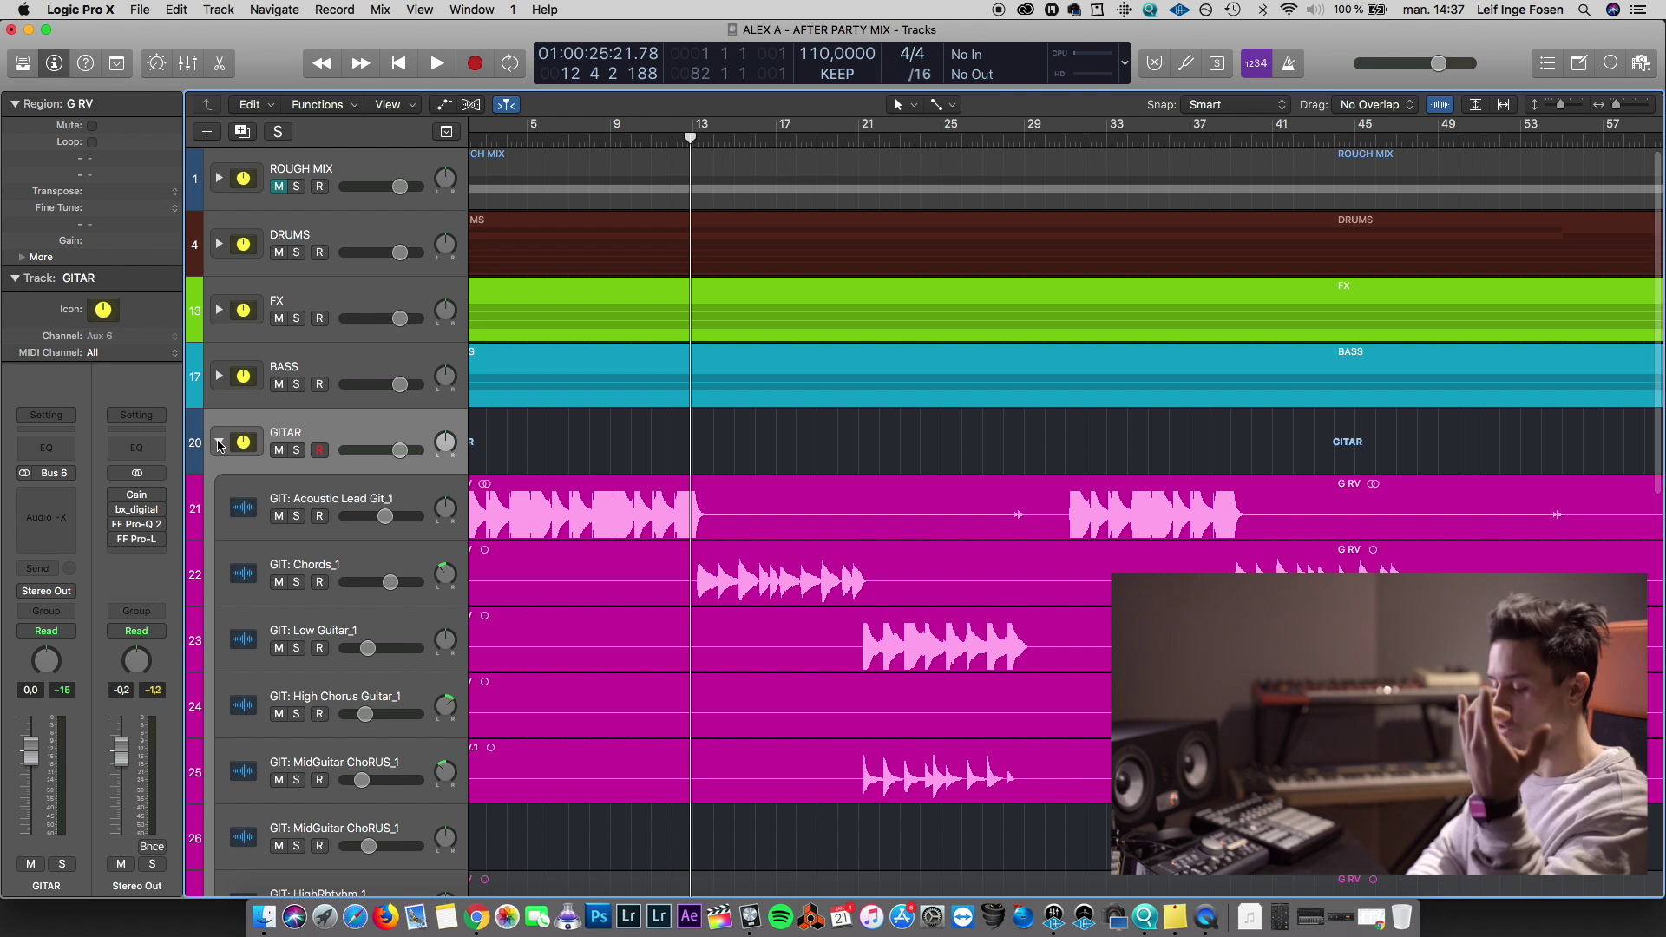
click(219, 443)
Play the mix from bar 10 and set the first Lead Vox track's volume to 0.0 dB
click(630, 137)
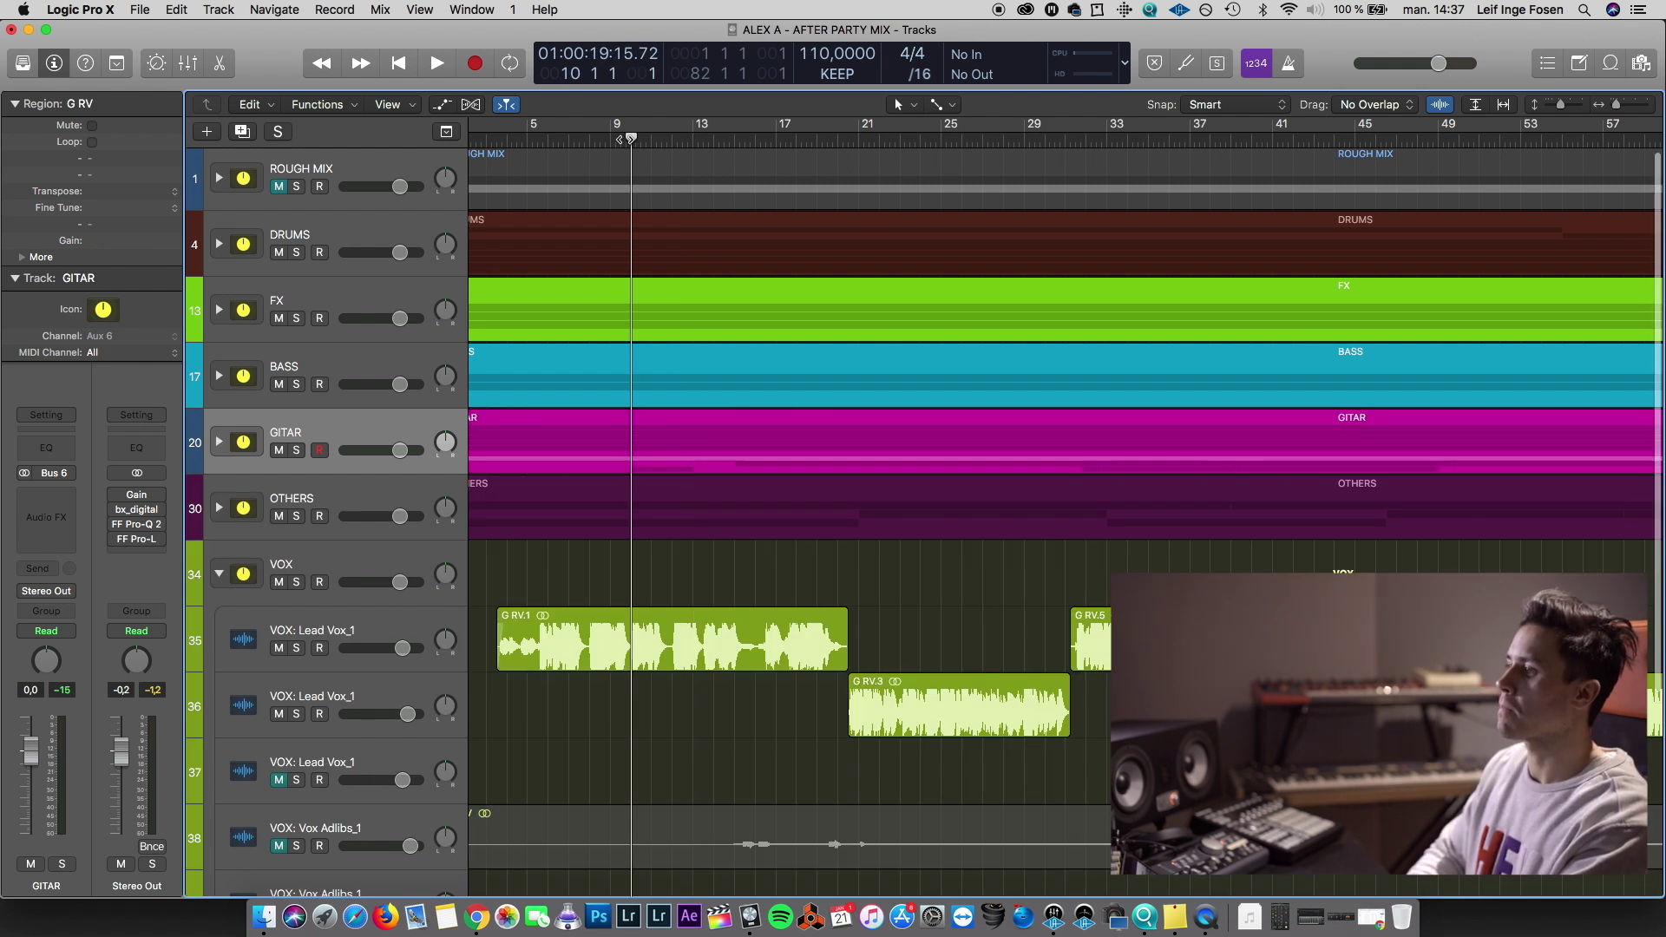
key(space)
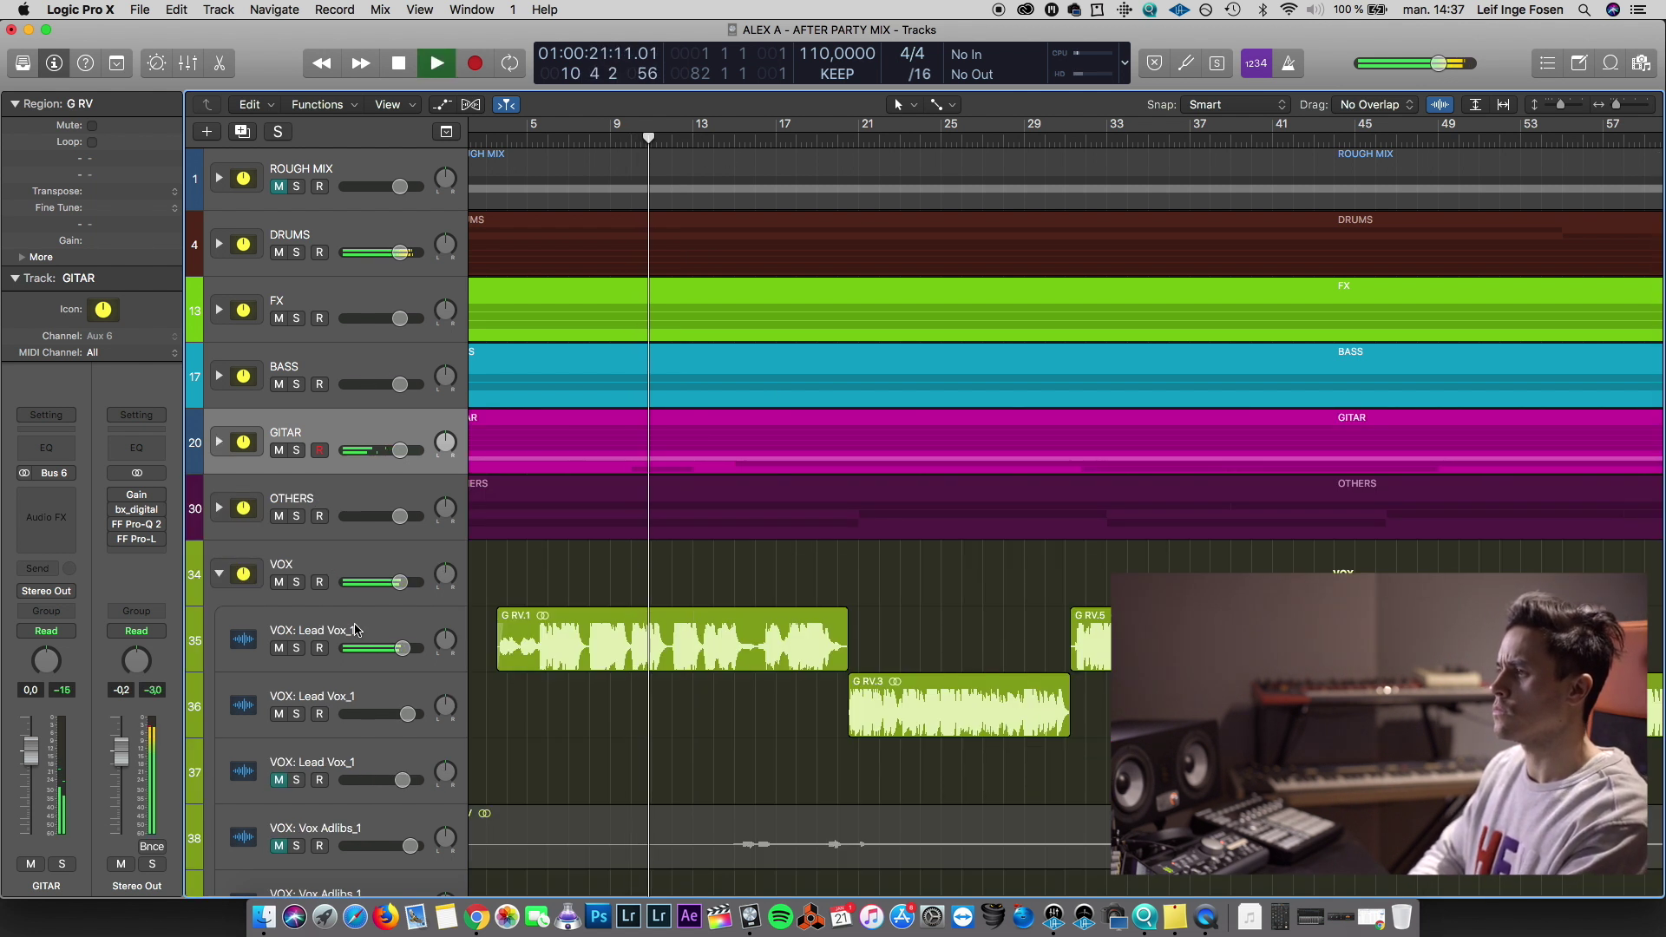
click(373, 664)
drag(401, 648, 399, 648)
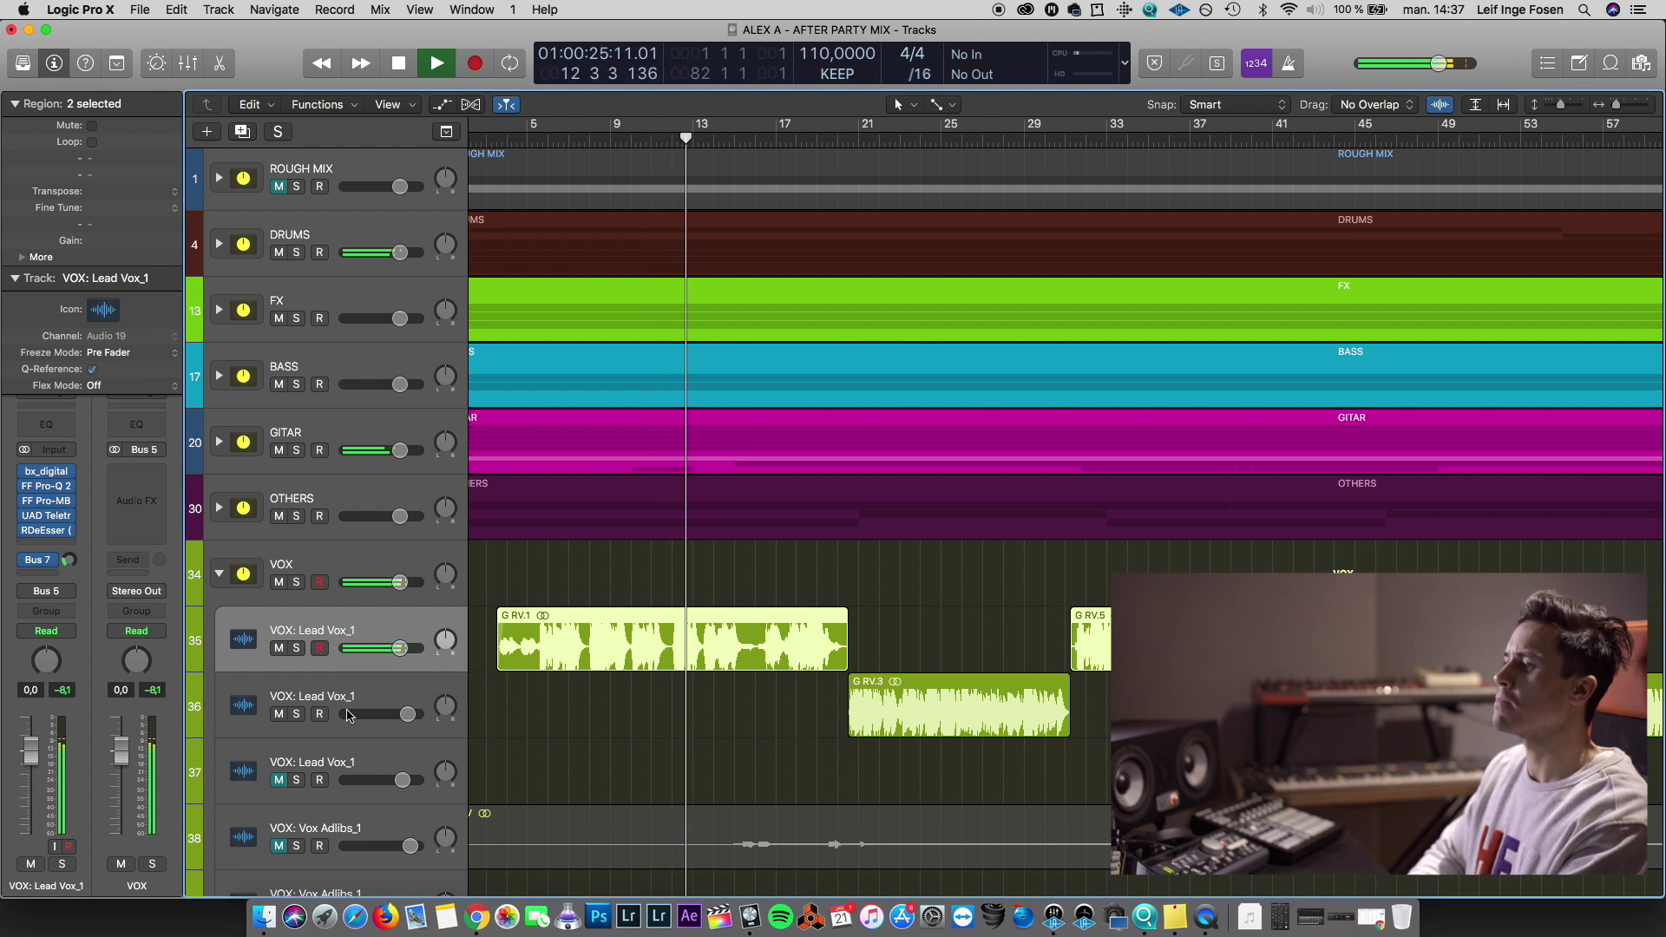
key(space)
Play the chorus from about bar 20, check the second Lead Vox track's LA-2A, and set the track's volume to -0.3 dB
key(Down)
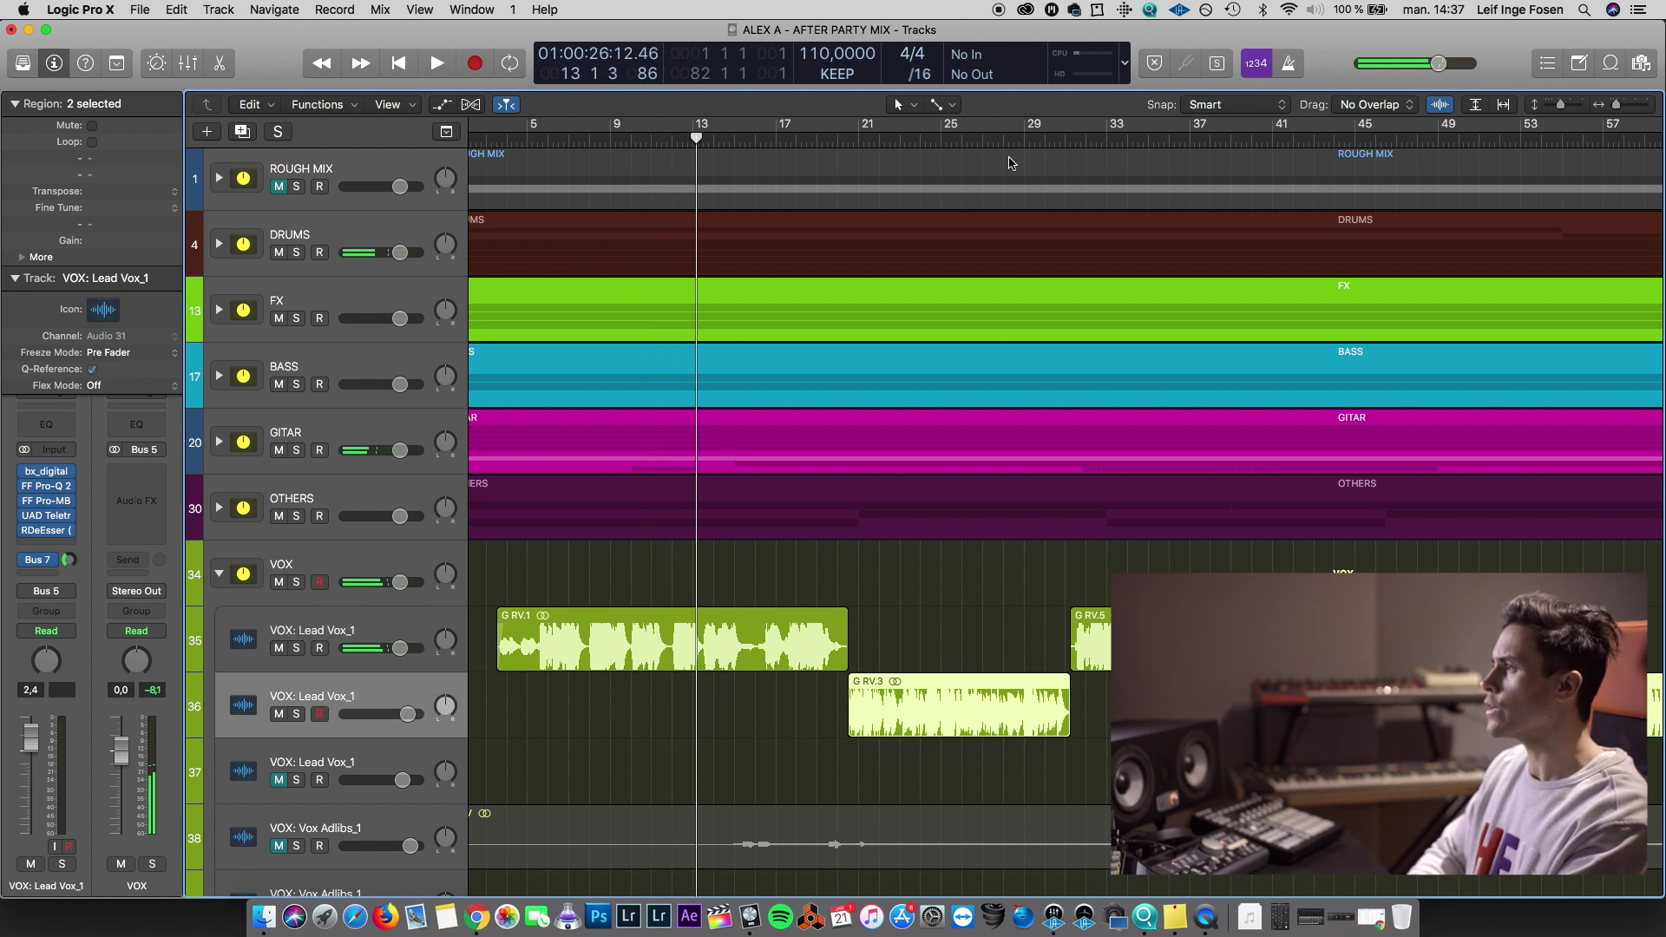
double_click(836, 136)
scroll(882, 613, down, 5)
scroll(882, 613, right, 2)
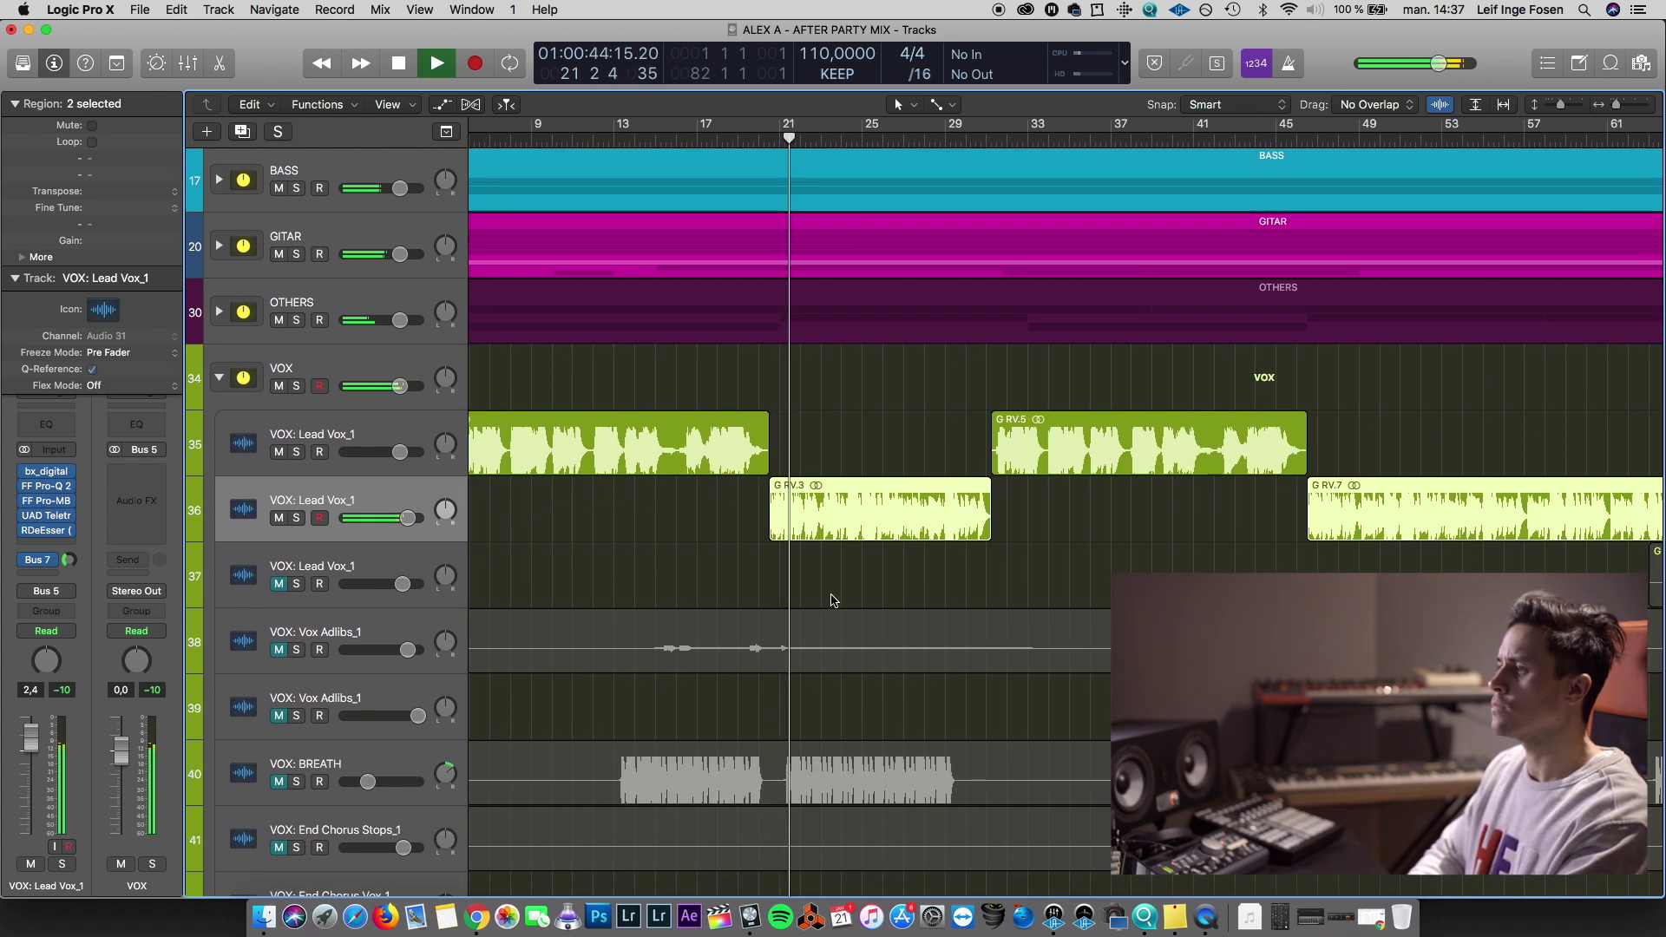
click(47, 515)
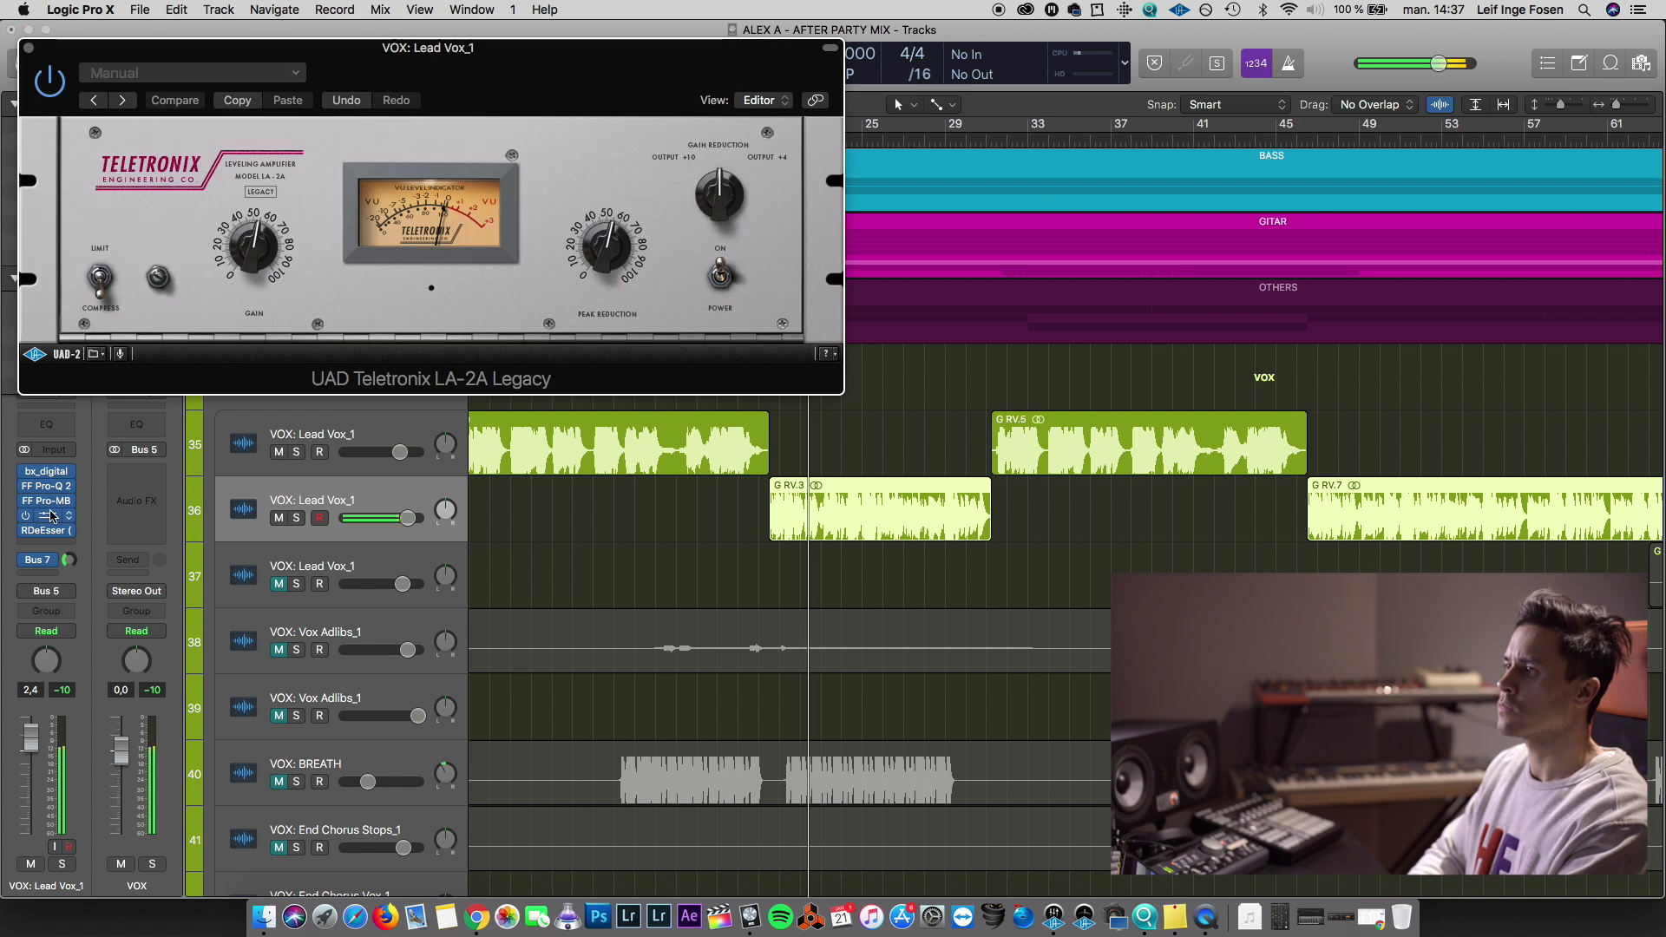
drag(443, 78, 943, 119)
click(532, 97)
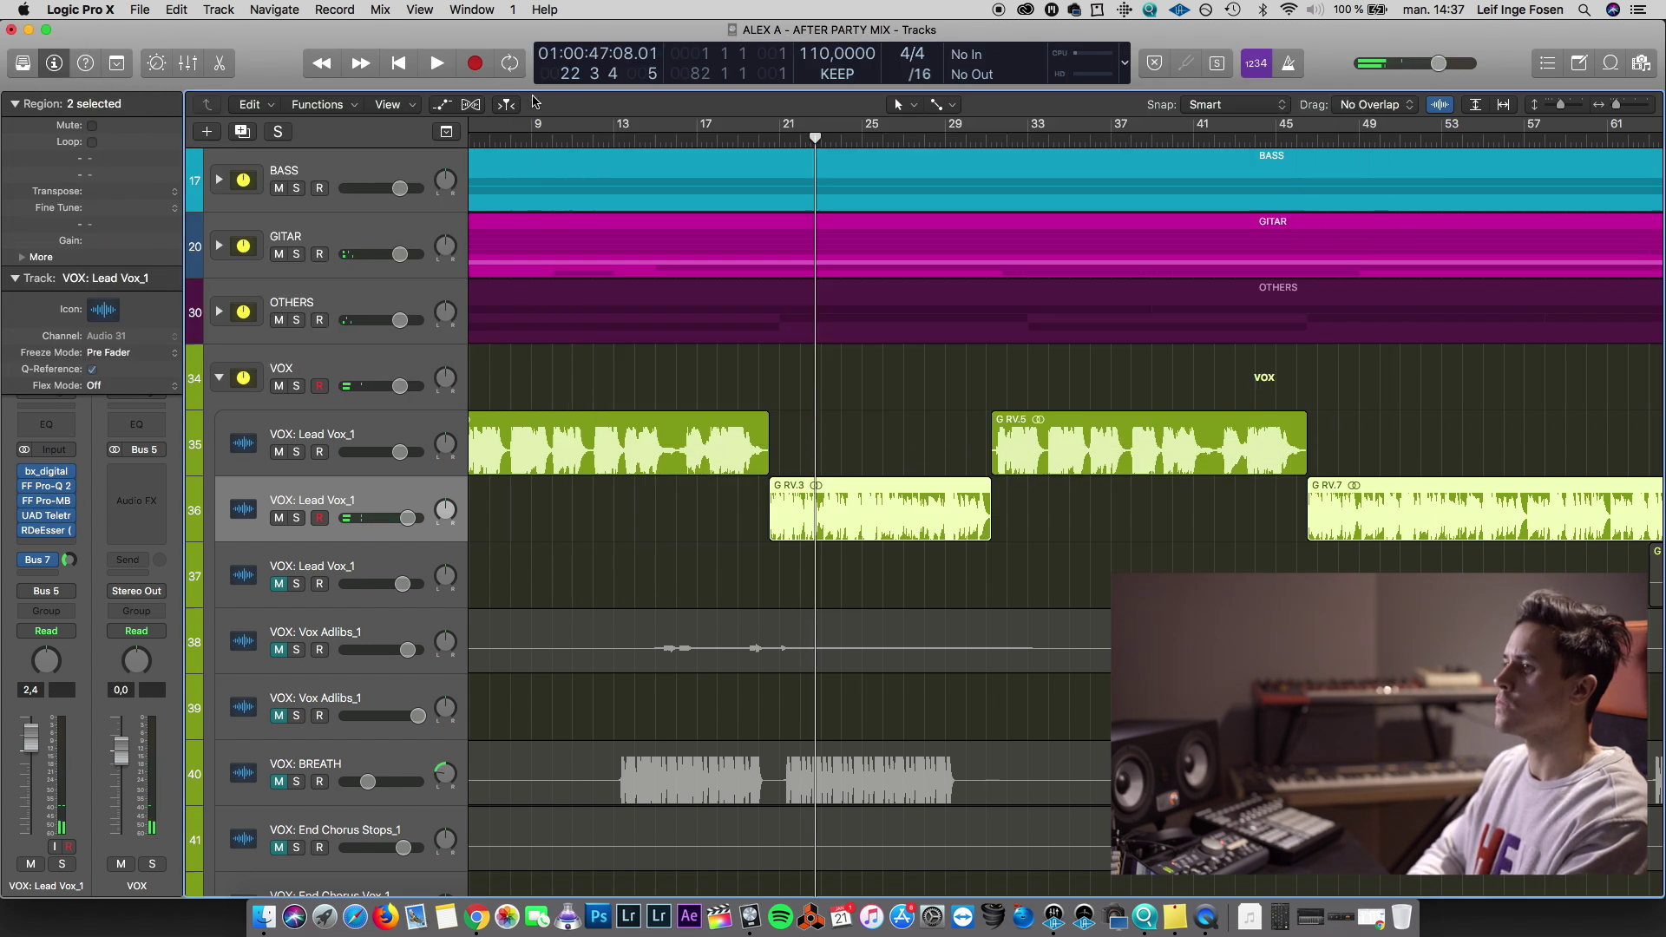
key(space)
drag(407, 518, 398, 518)
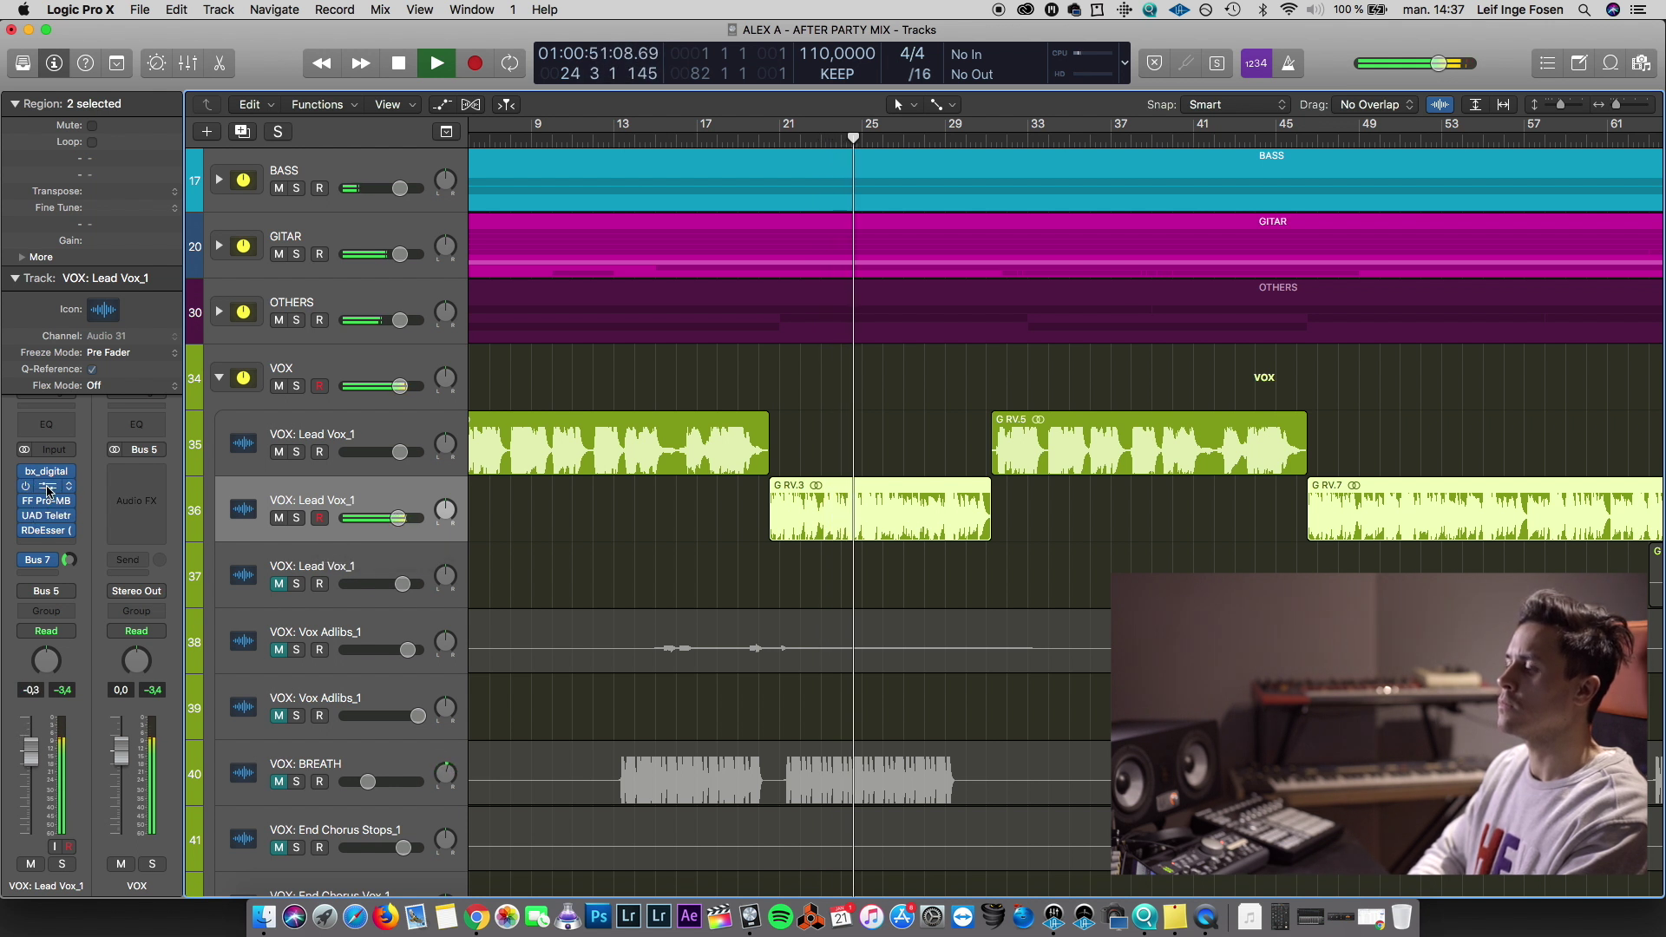
Adjust the low-mid cut in the second Lead Vox track's FF Pro-Q 2 to about 207 Hz at -3 dB, then close it and stop playback
click(48, 487)
drag(332, 202, 230, 288)
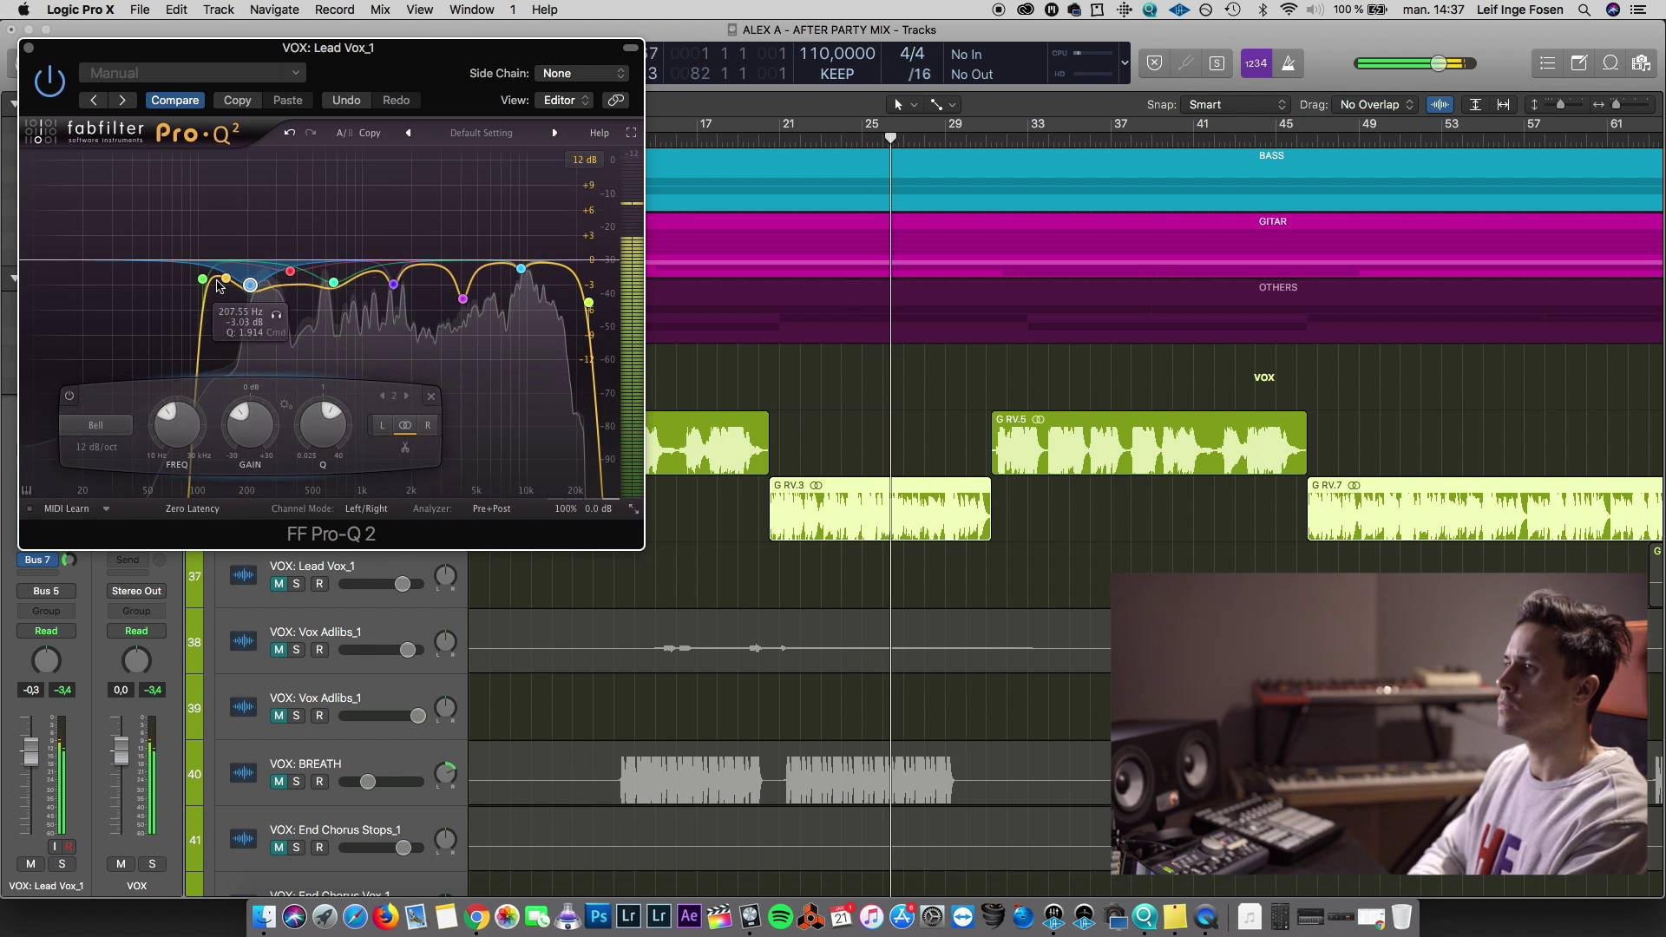
key(super+w)
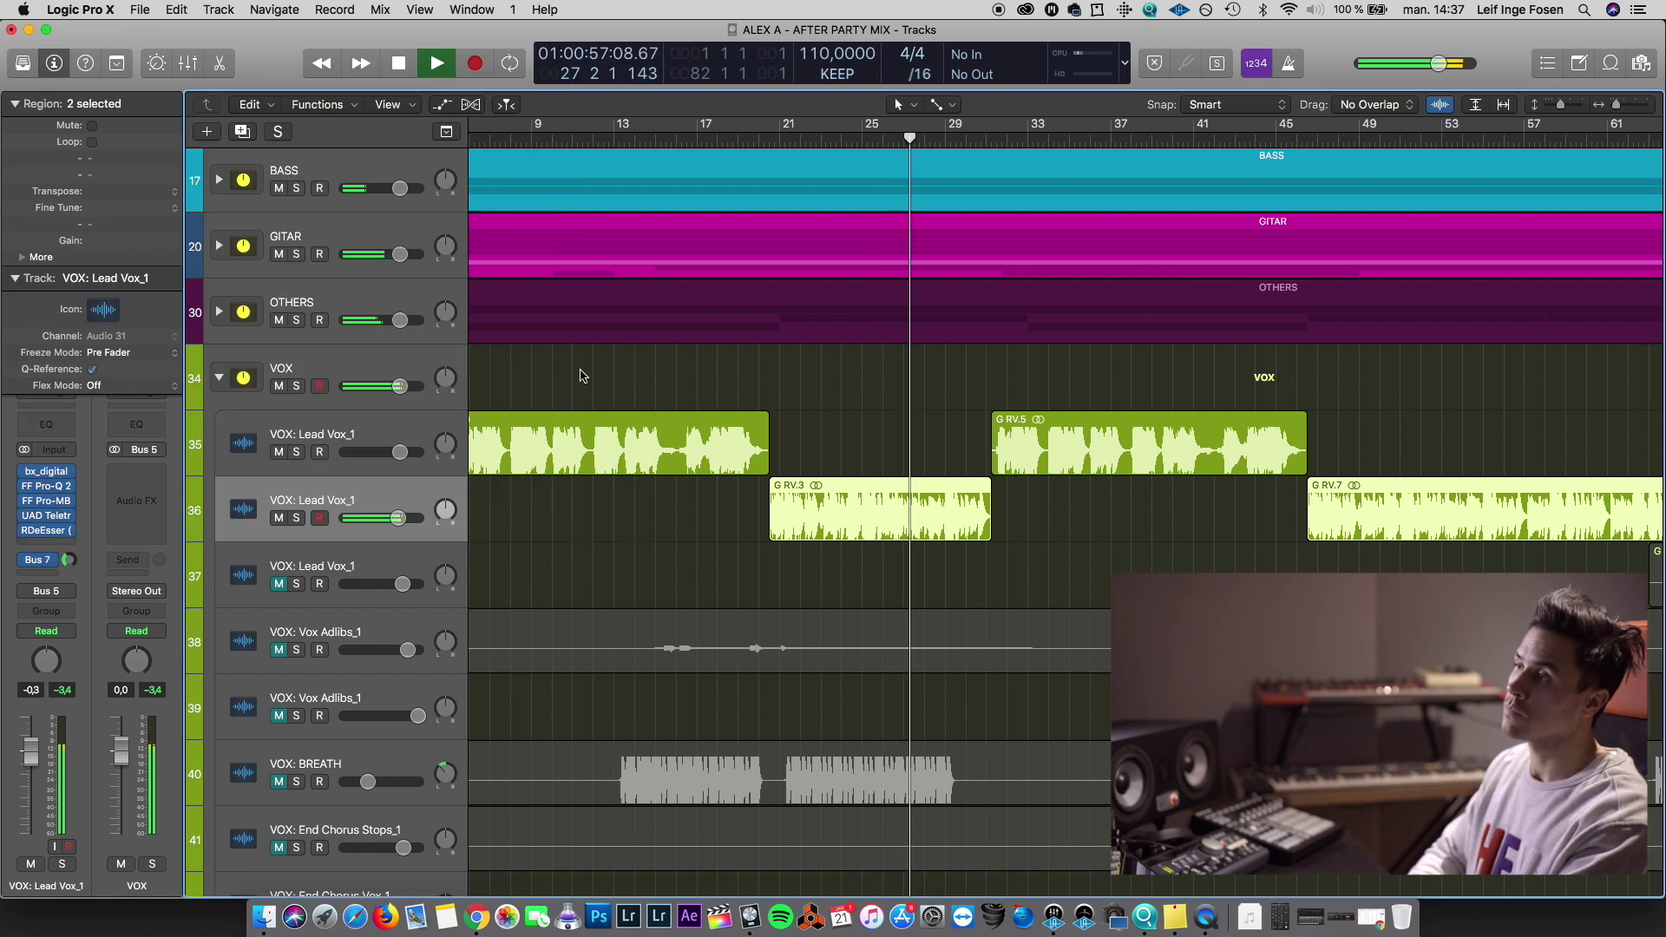
key(space)
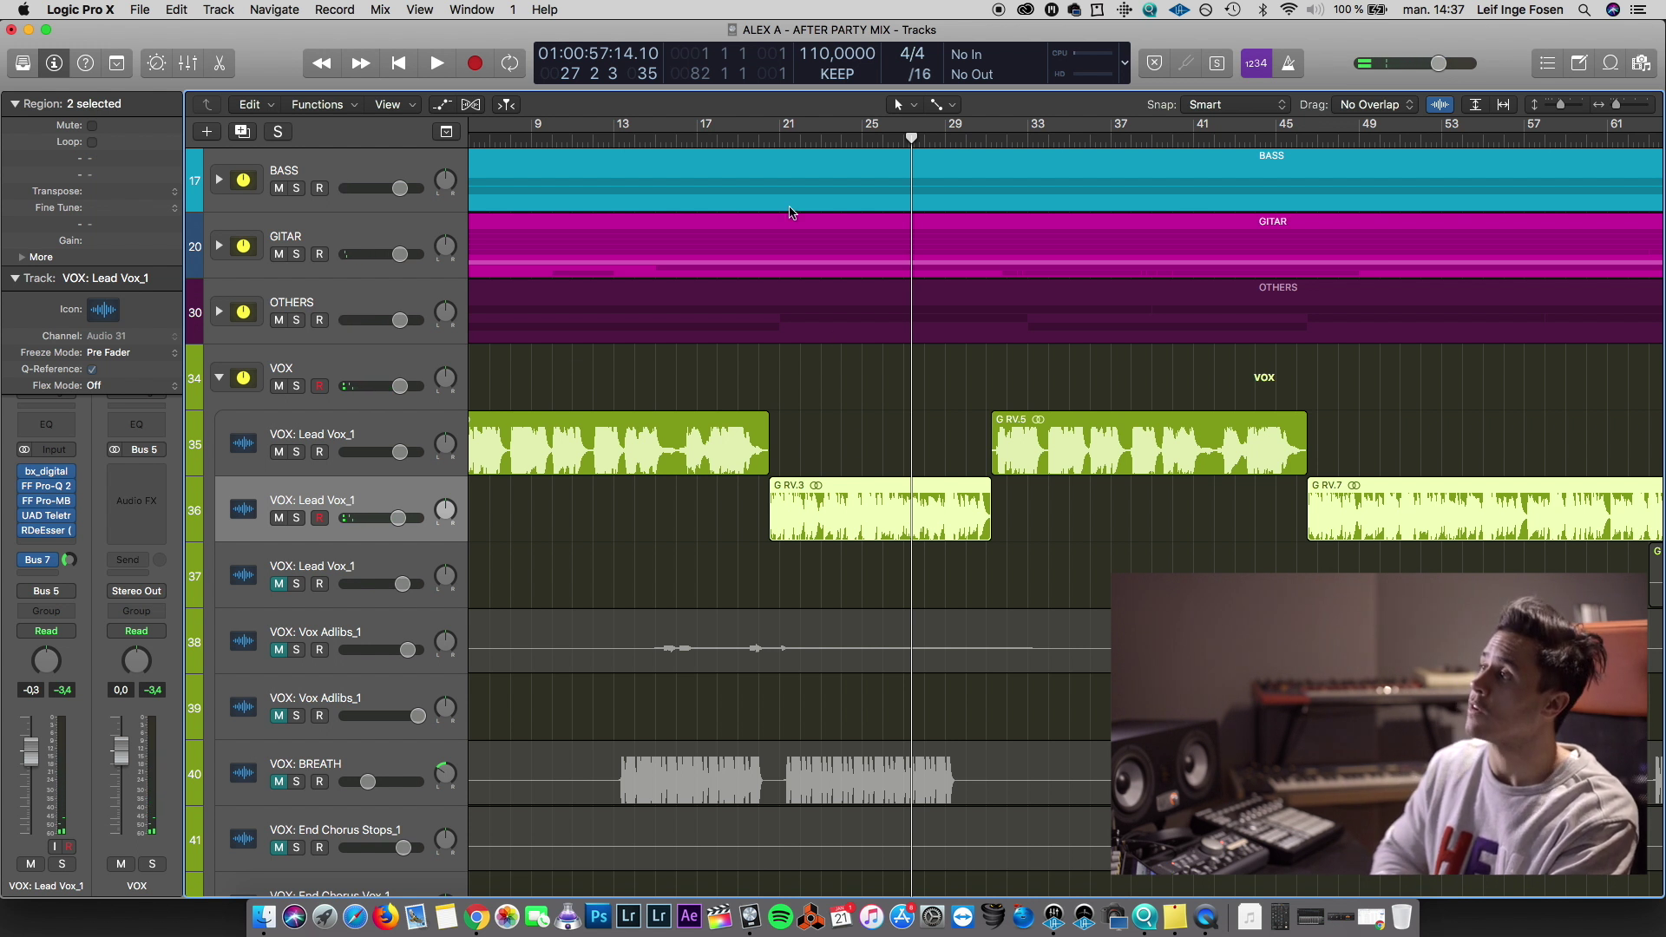
Play the chorus from about bar 20 and mute the VOX stack to hear the instruments alone
click(770, 140)
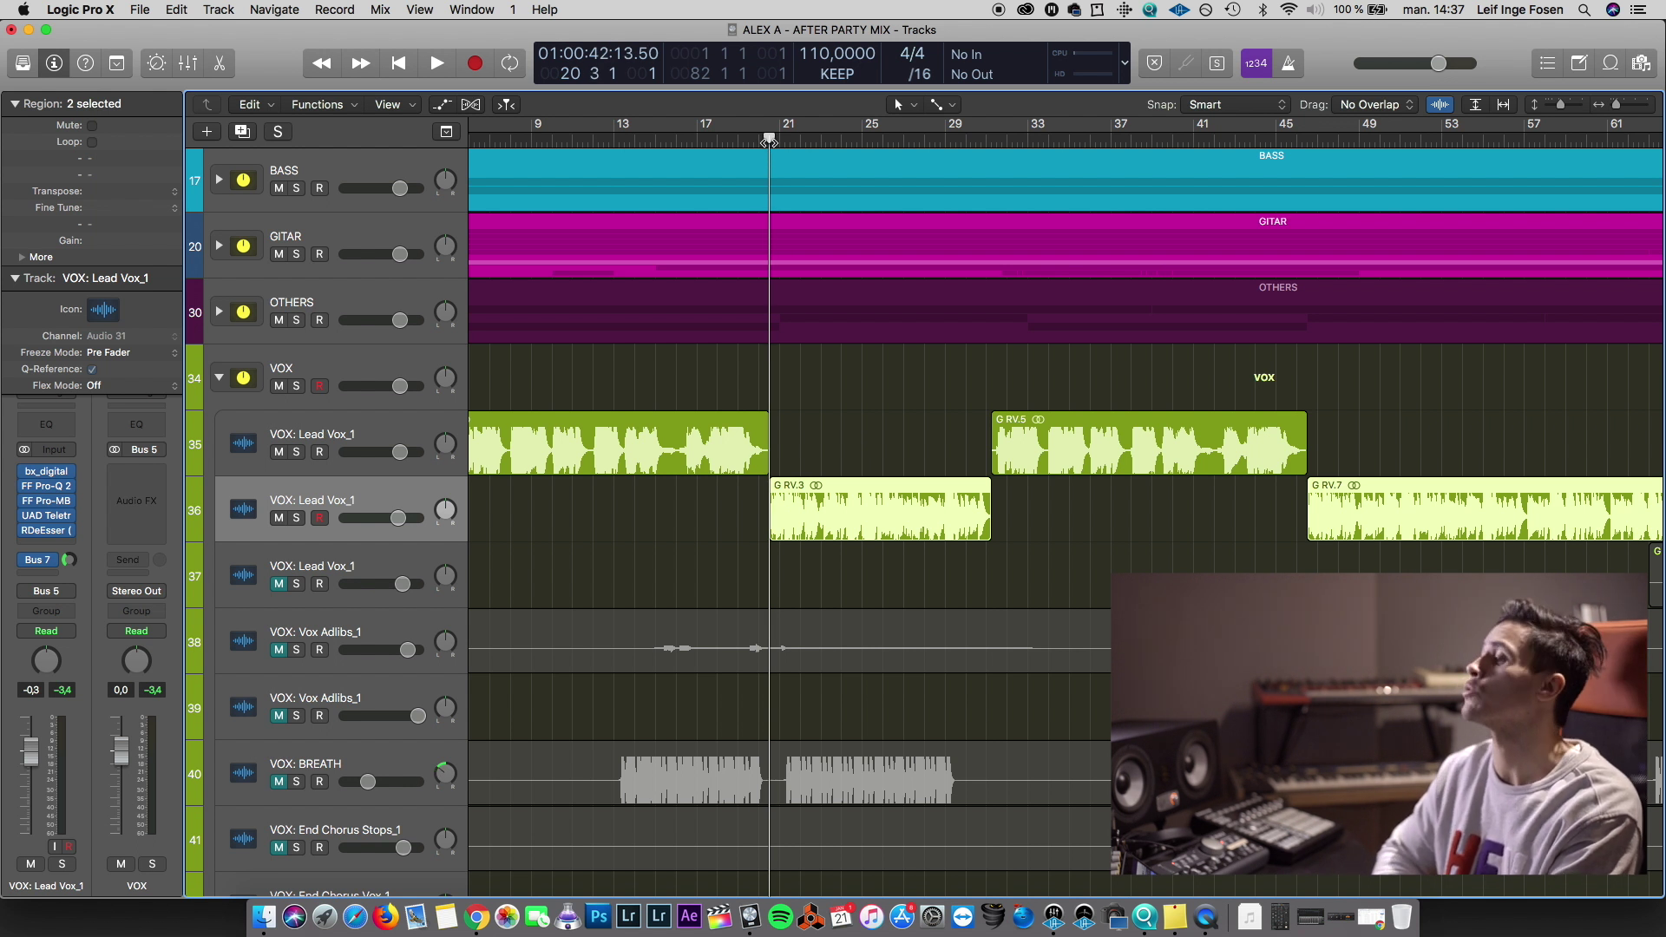
key(space)
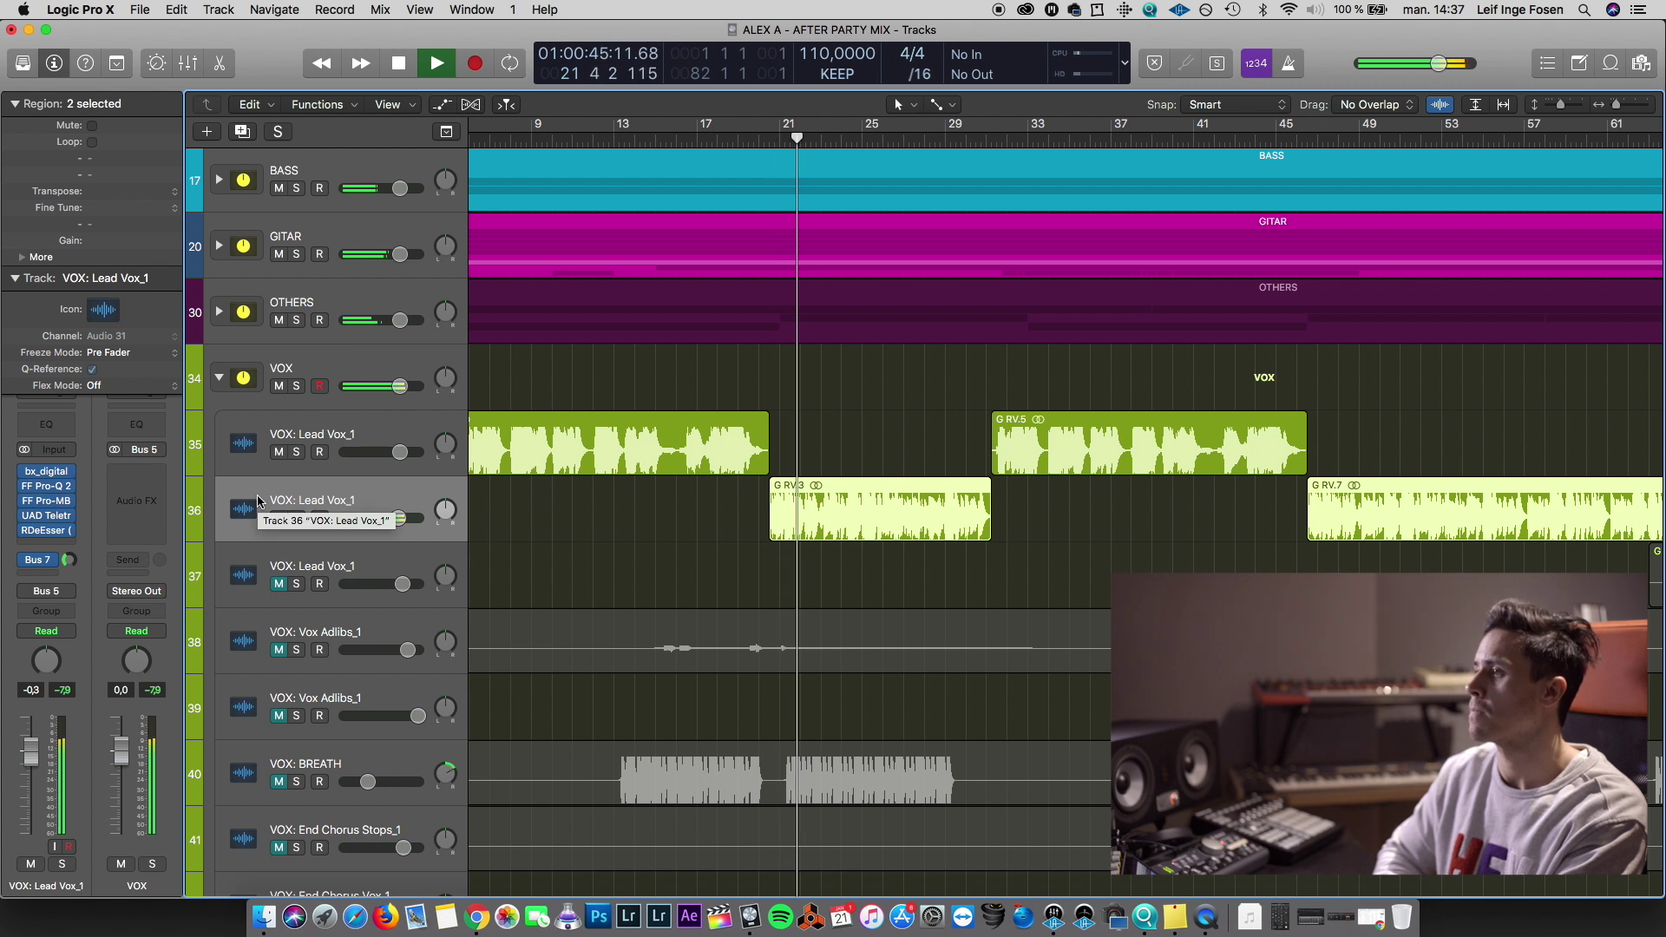
click(280, 385)
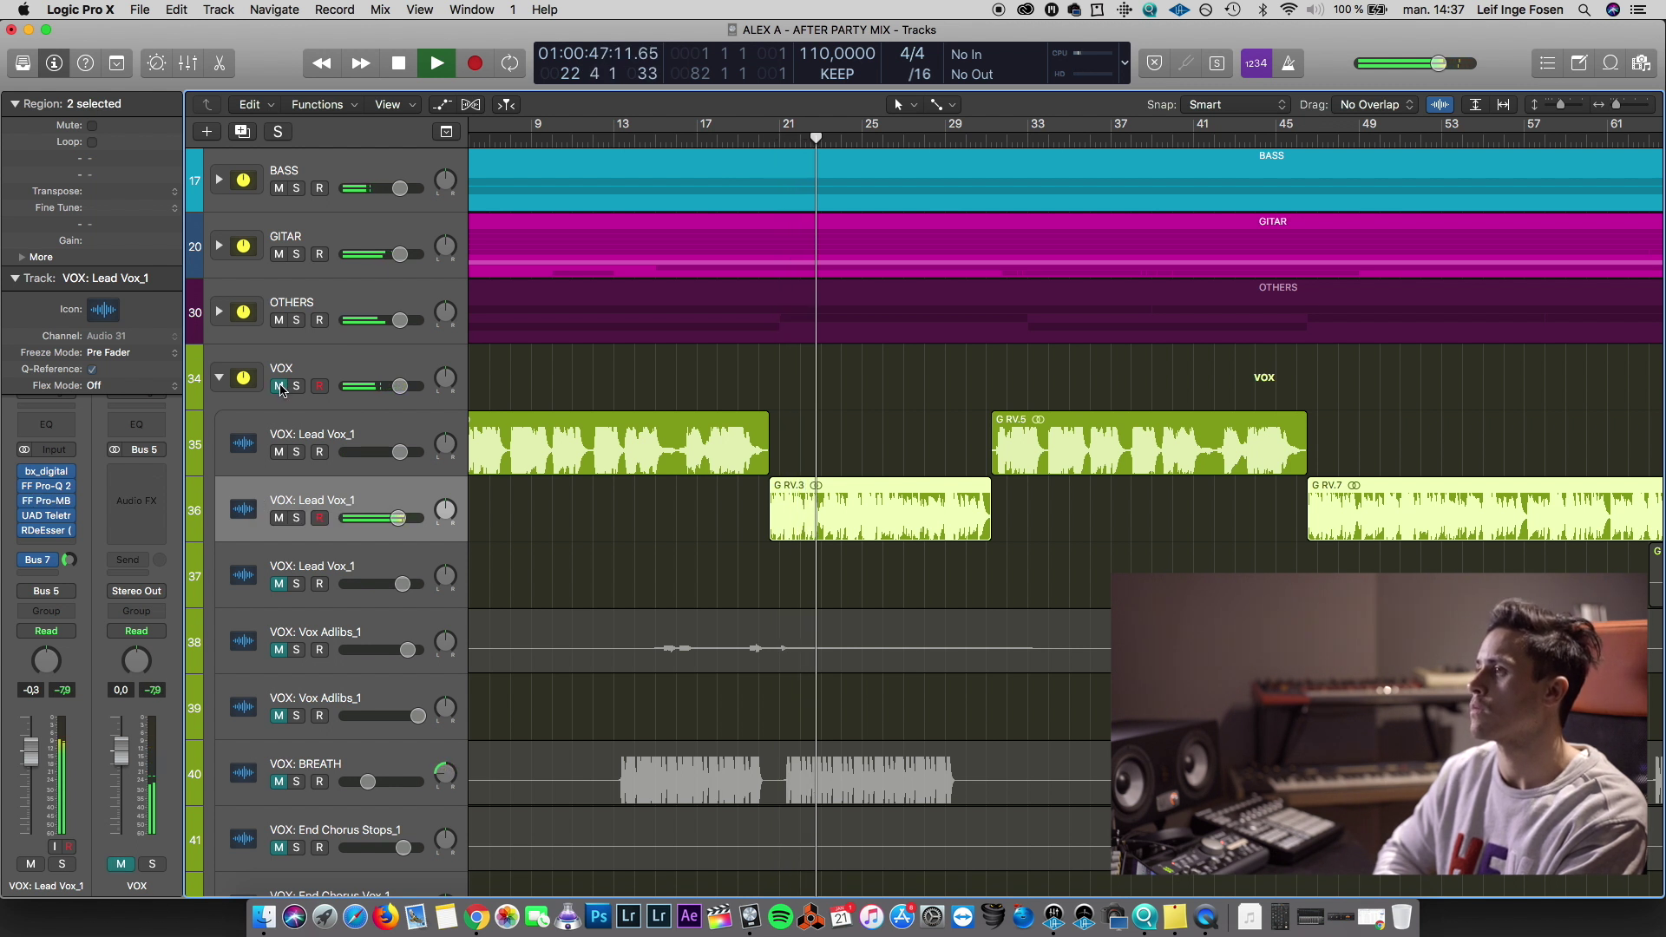
Unmute the VOX stack and set the second Lead Vox track's volume to -1.8 dB during playback, checking its FF Pro-Q 2
click(280, 385)
mouse_move(382, 524)
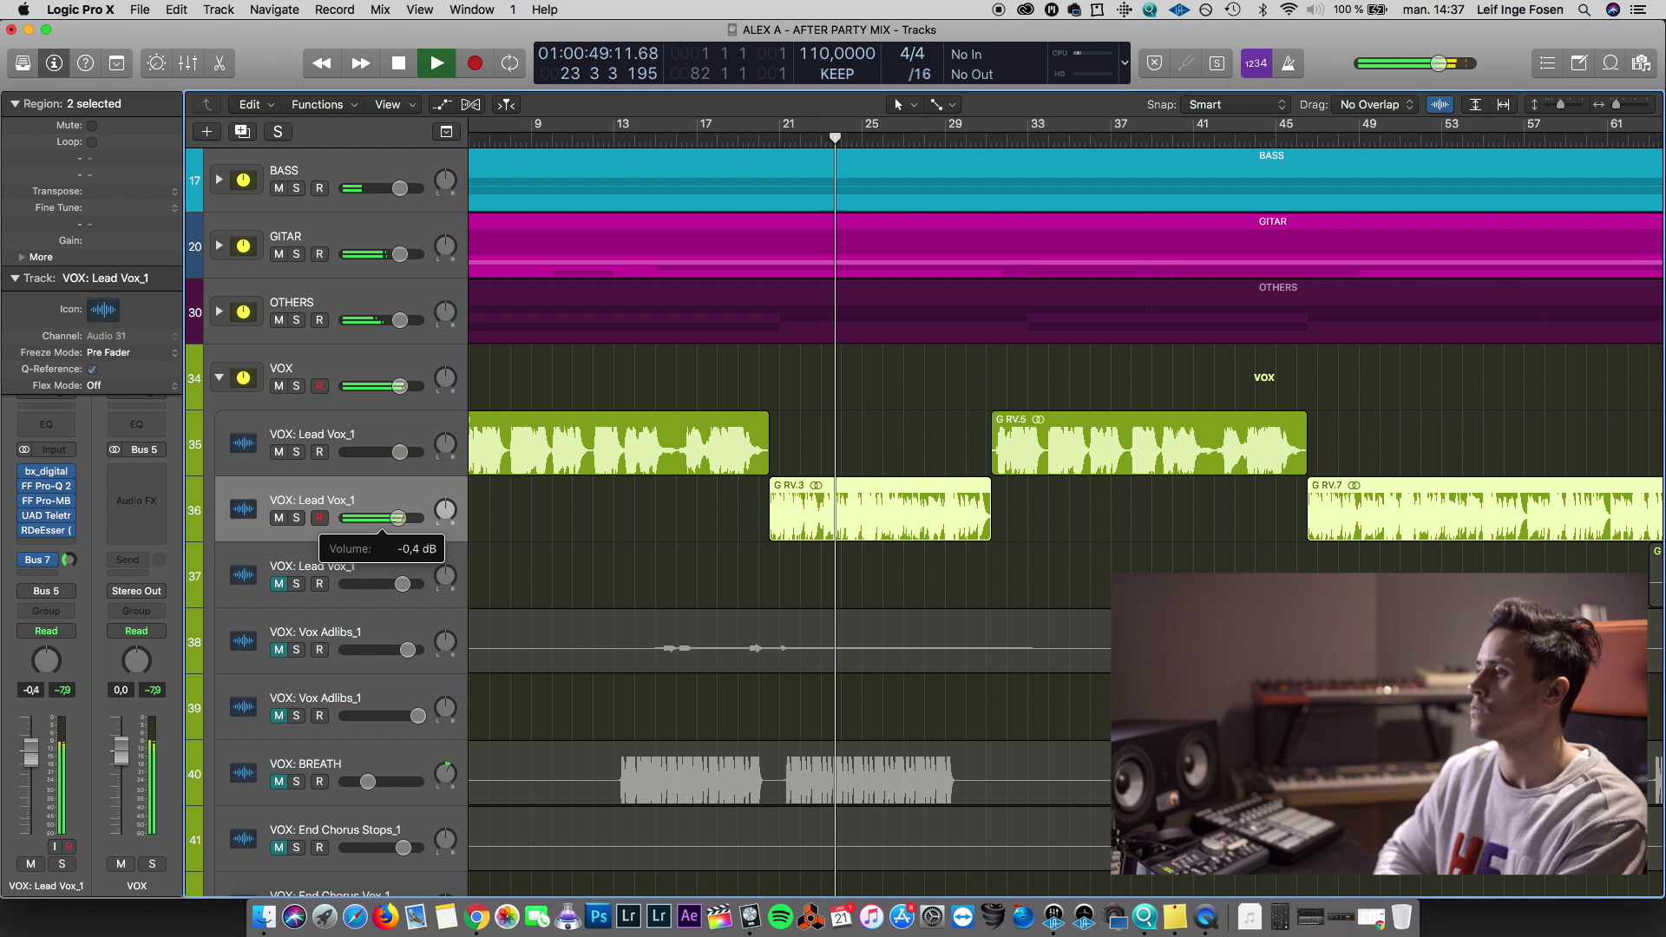
click(50, 500)
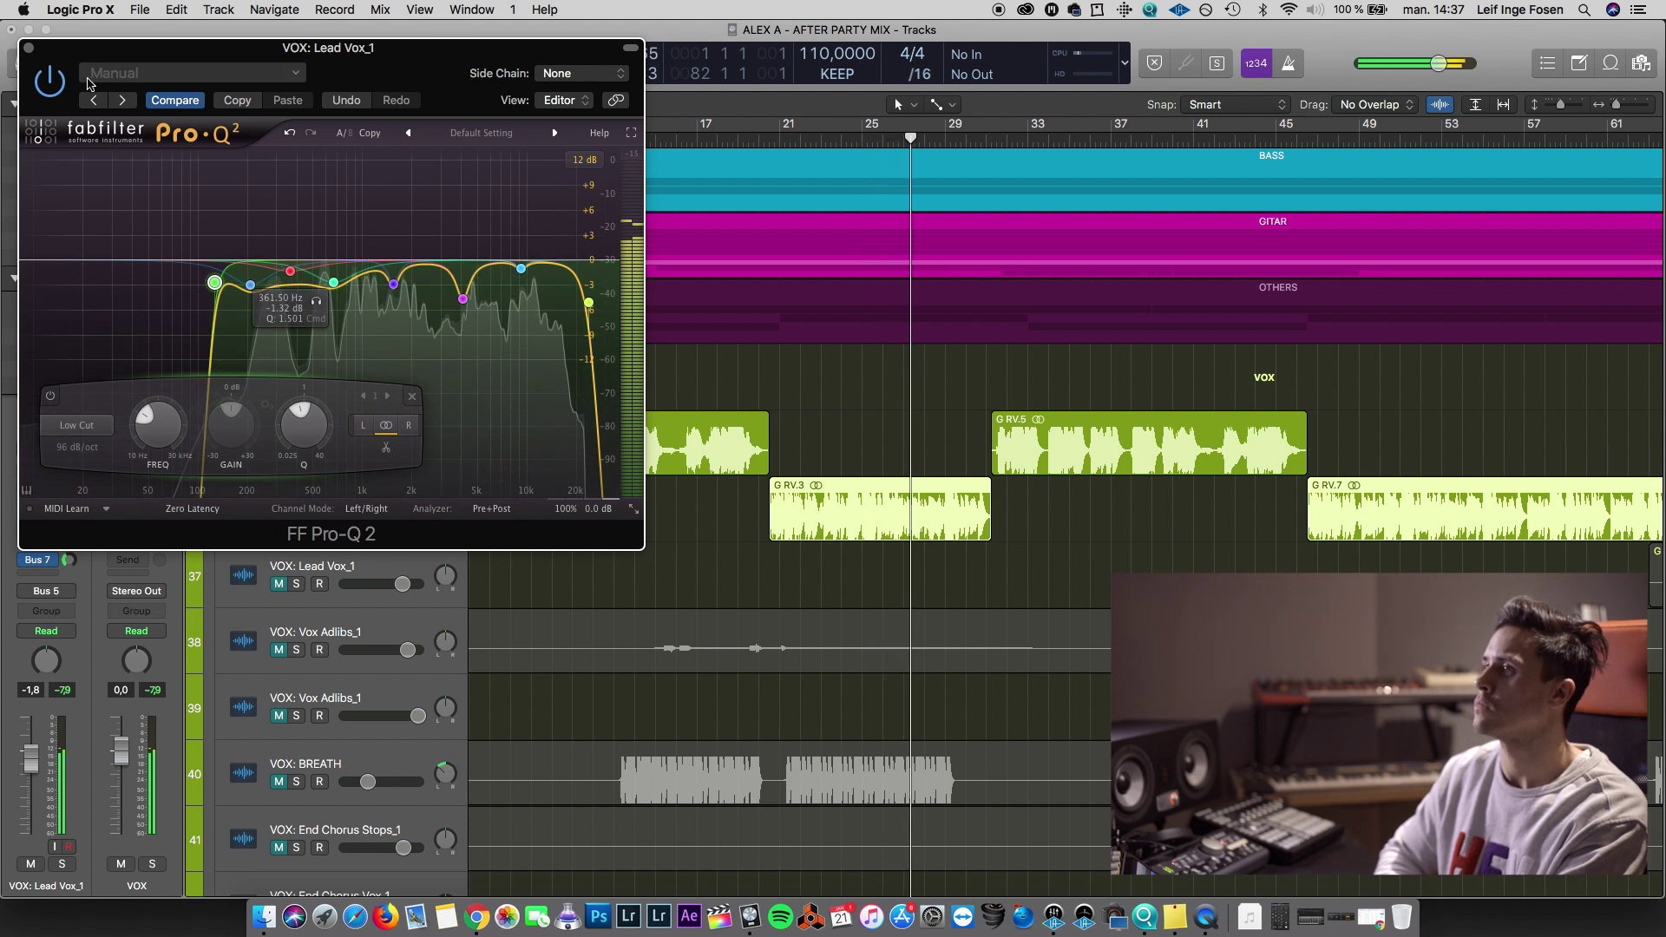
key(super+w)
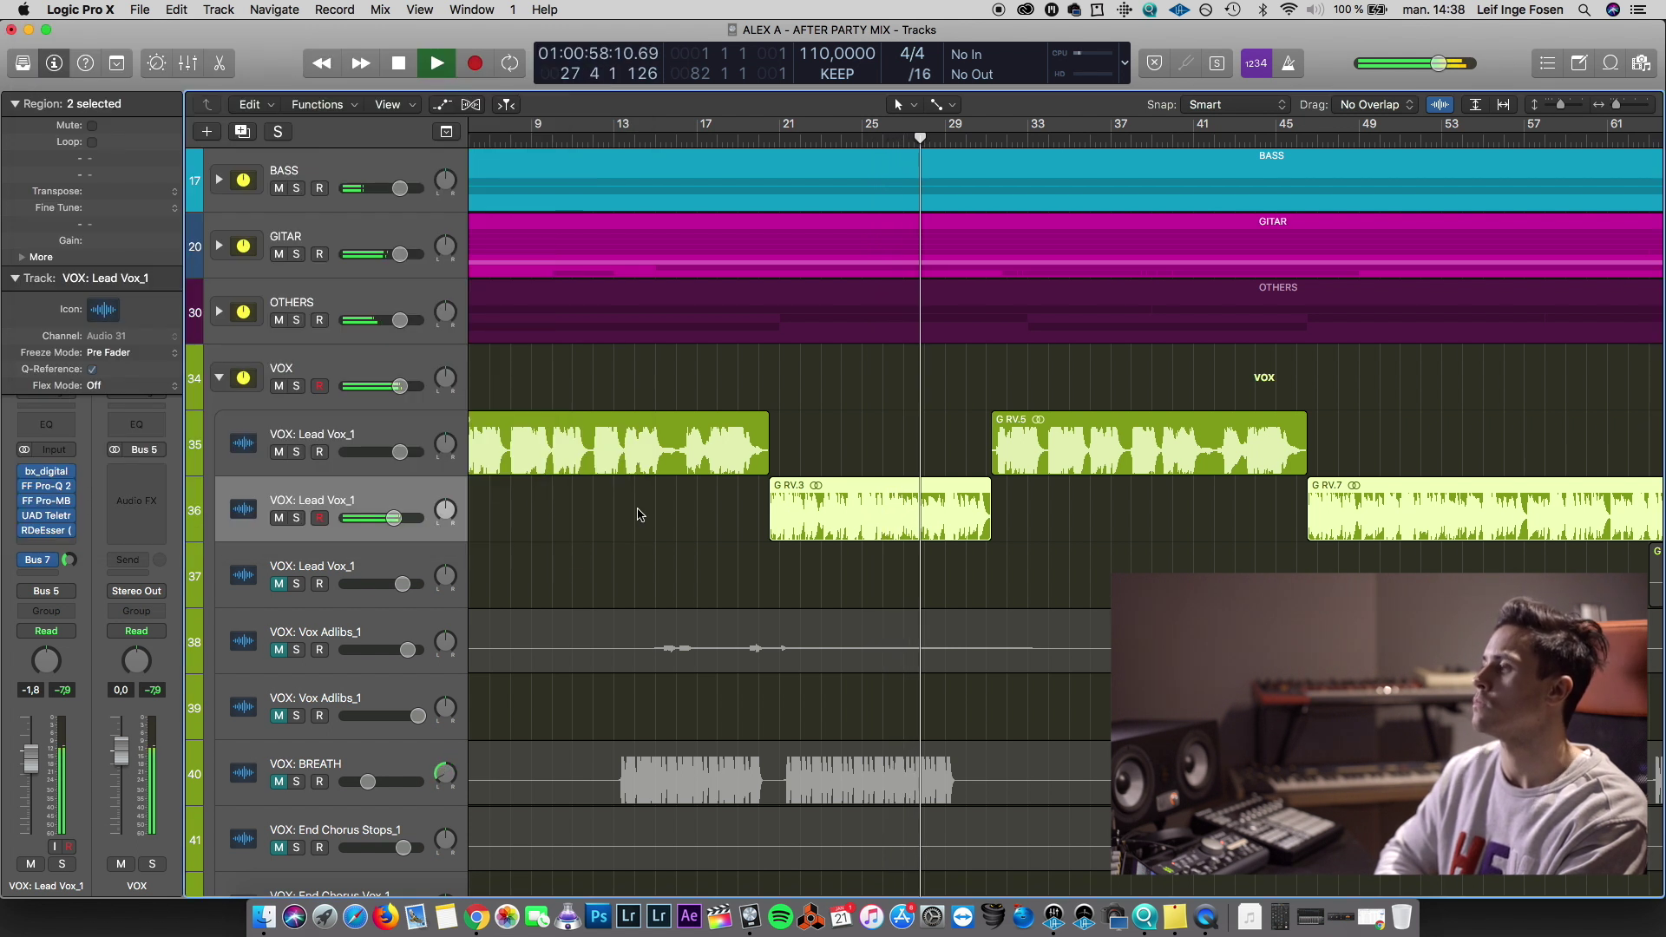
Unmute the third Lead Vox track
ctrl+alt+click(676, 528)
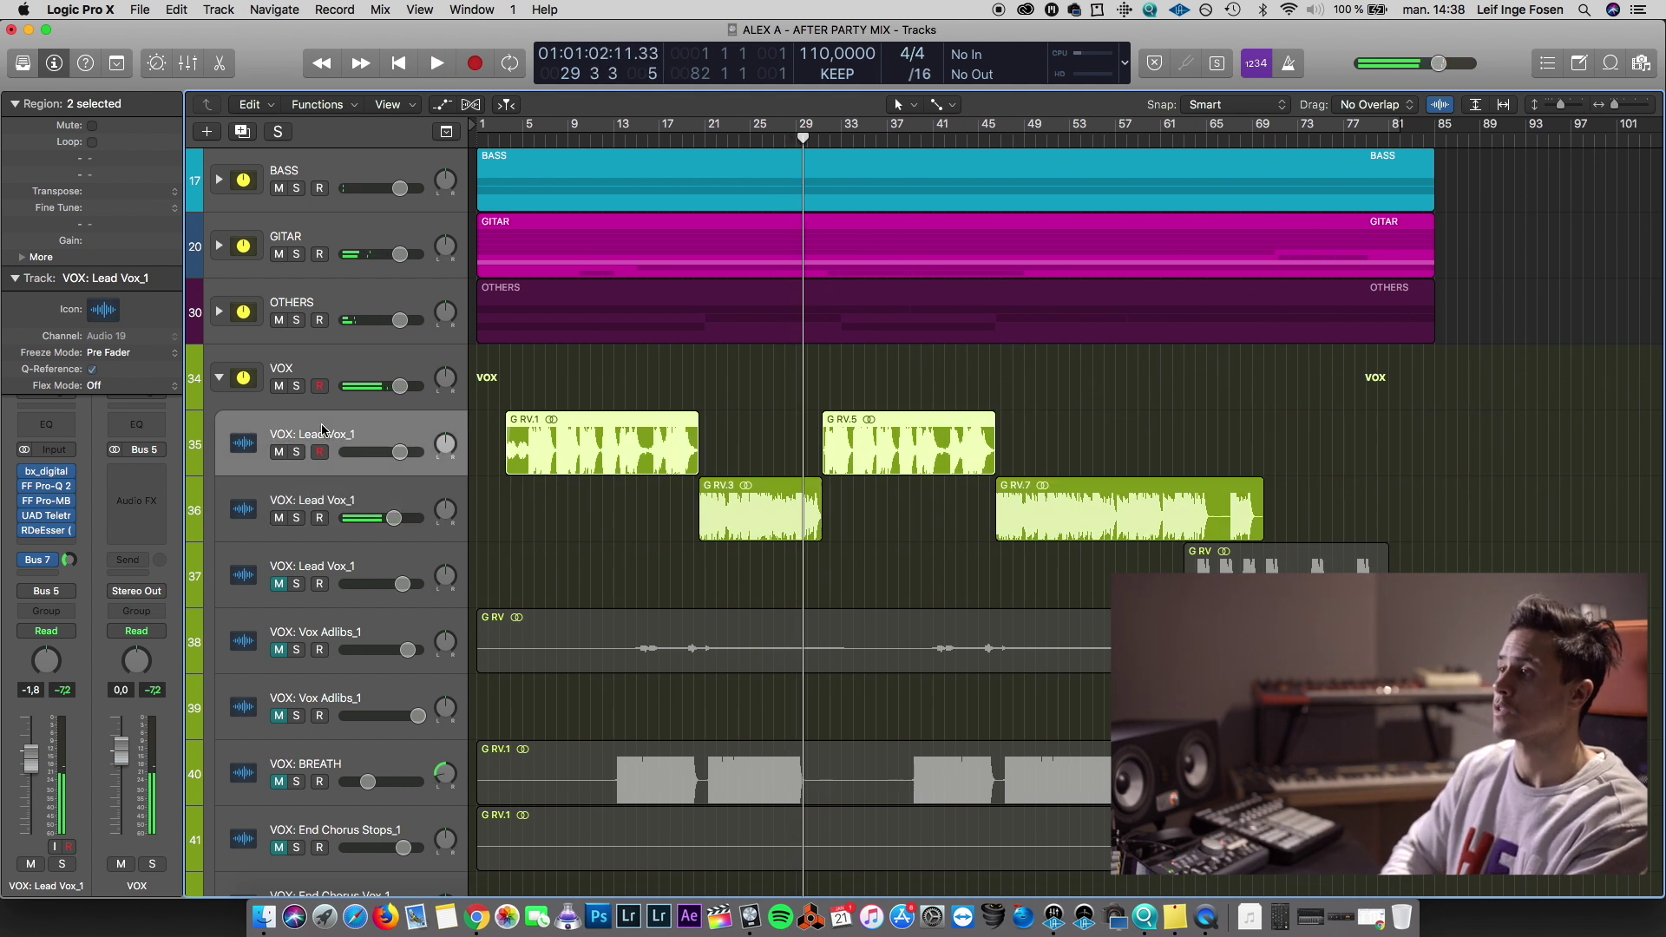
click(338, 597)
click(279, 584)
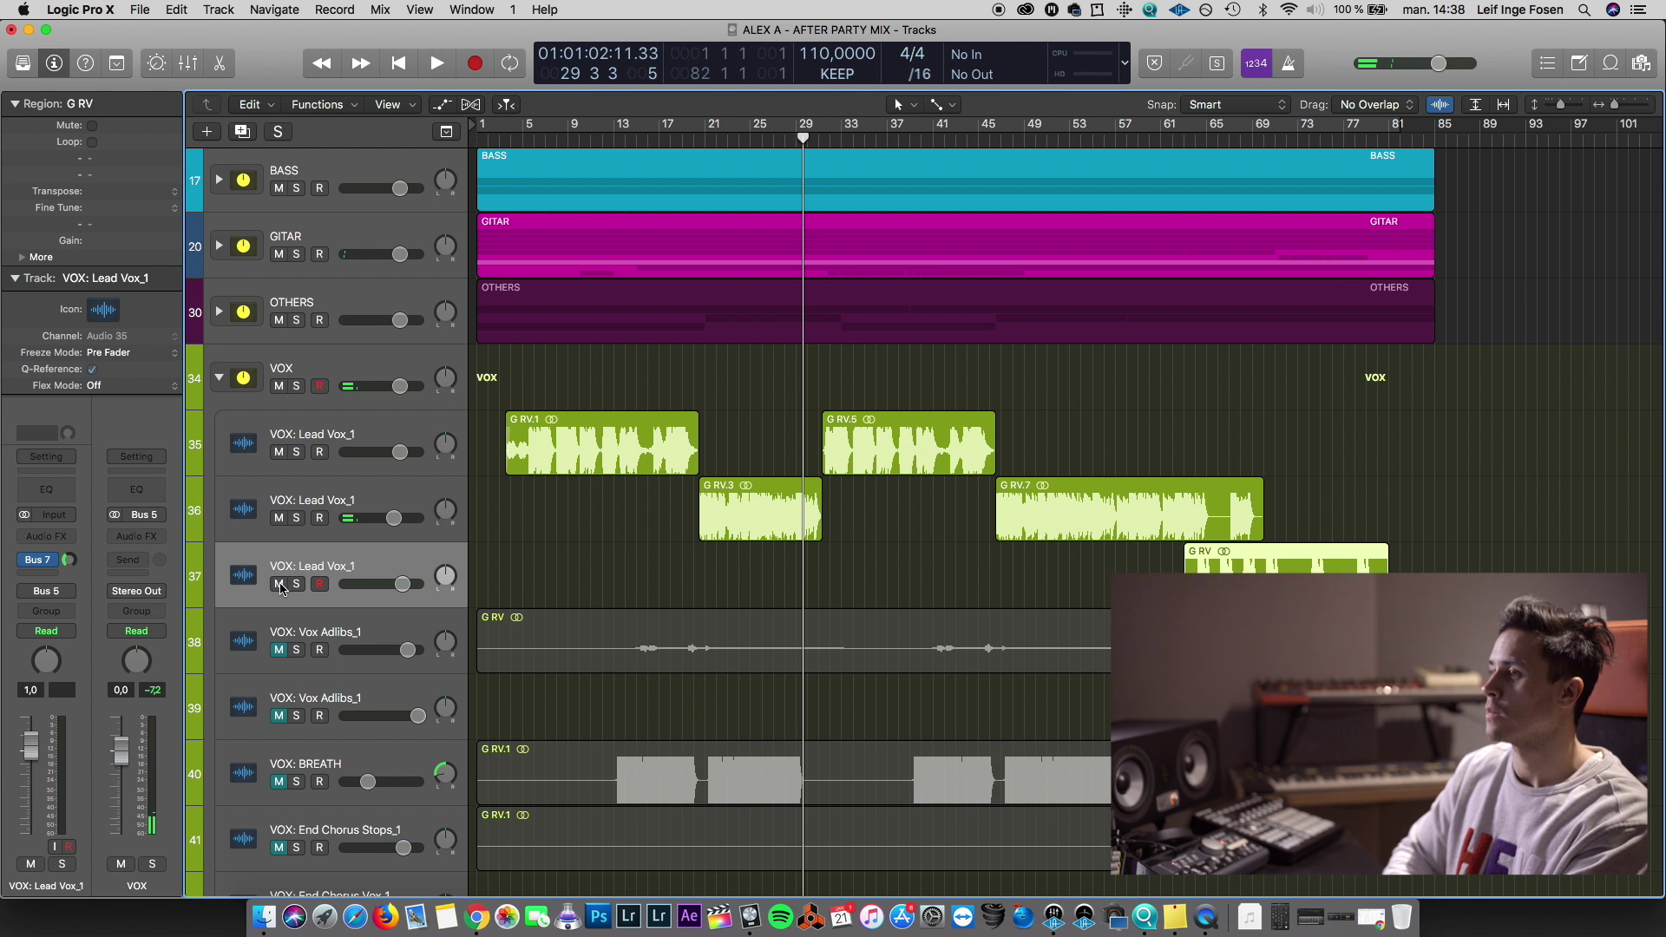
Copy the second Lead Vox track's plug-in chain, from bx_digital through RDeEsser, onto the third Lead Vox track in the mixer
click(188, 63)
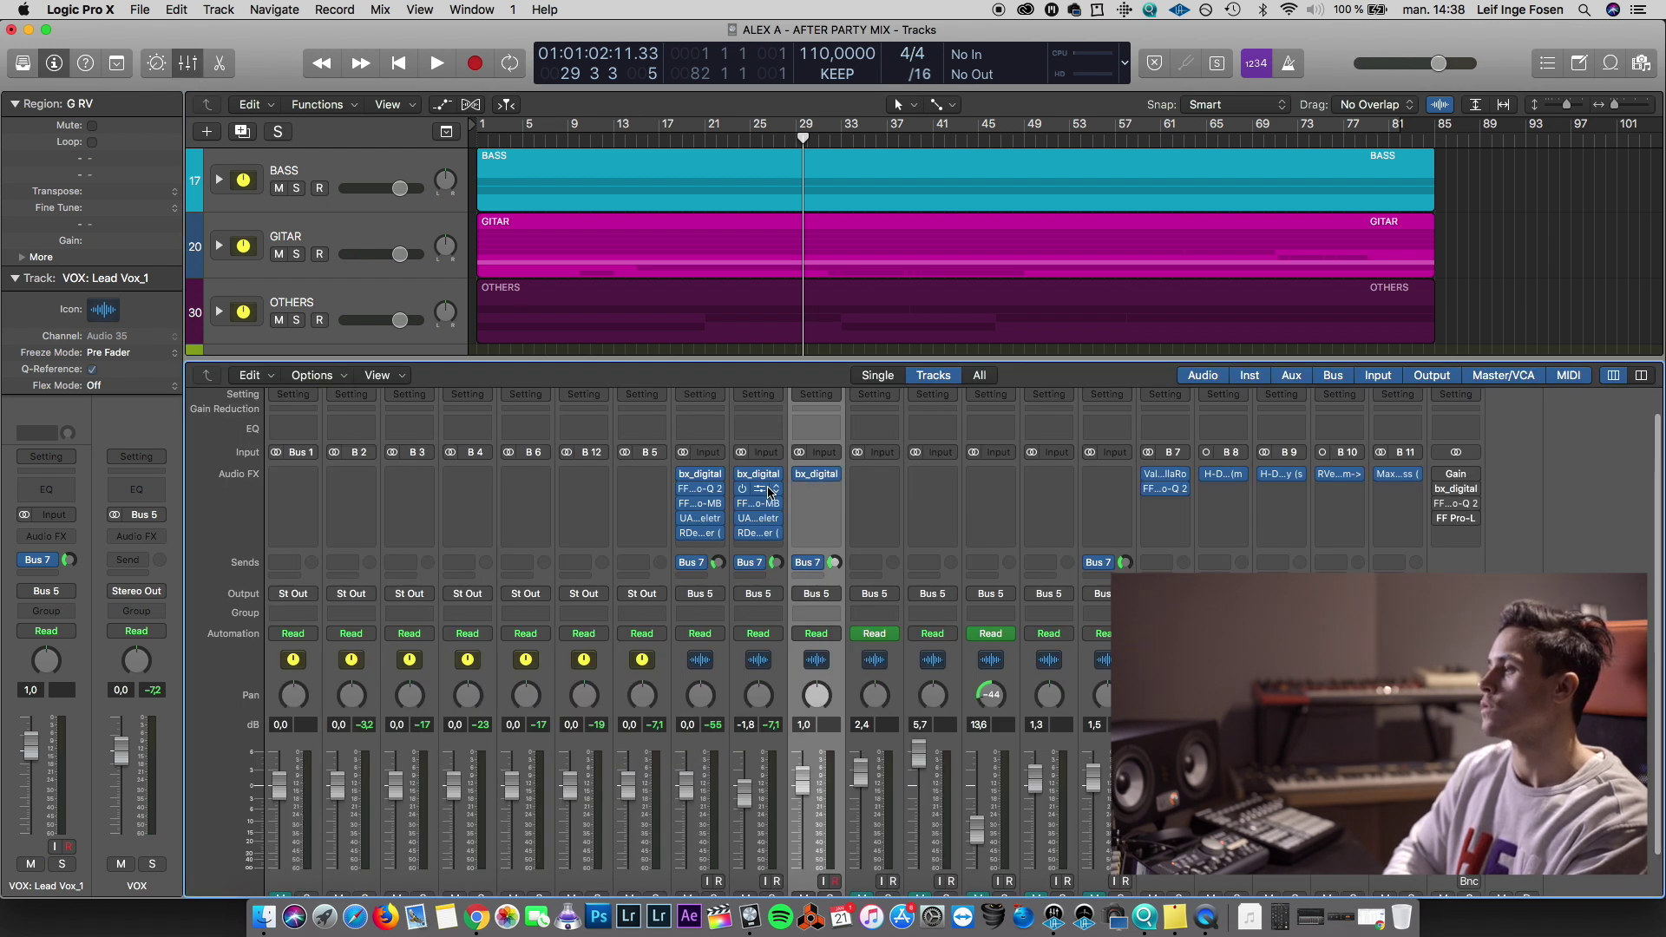
drag(802, 495, 808, 490)
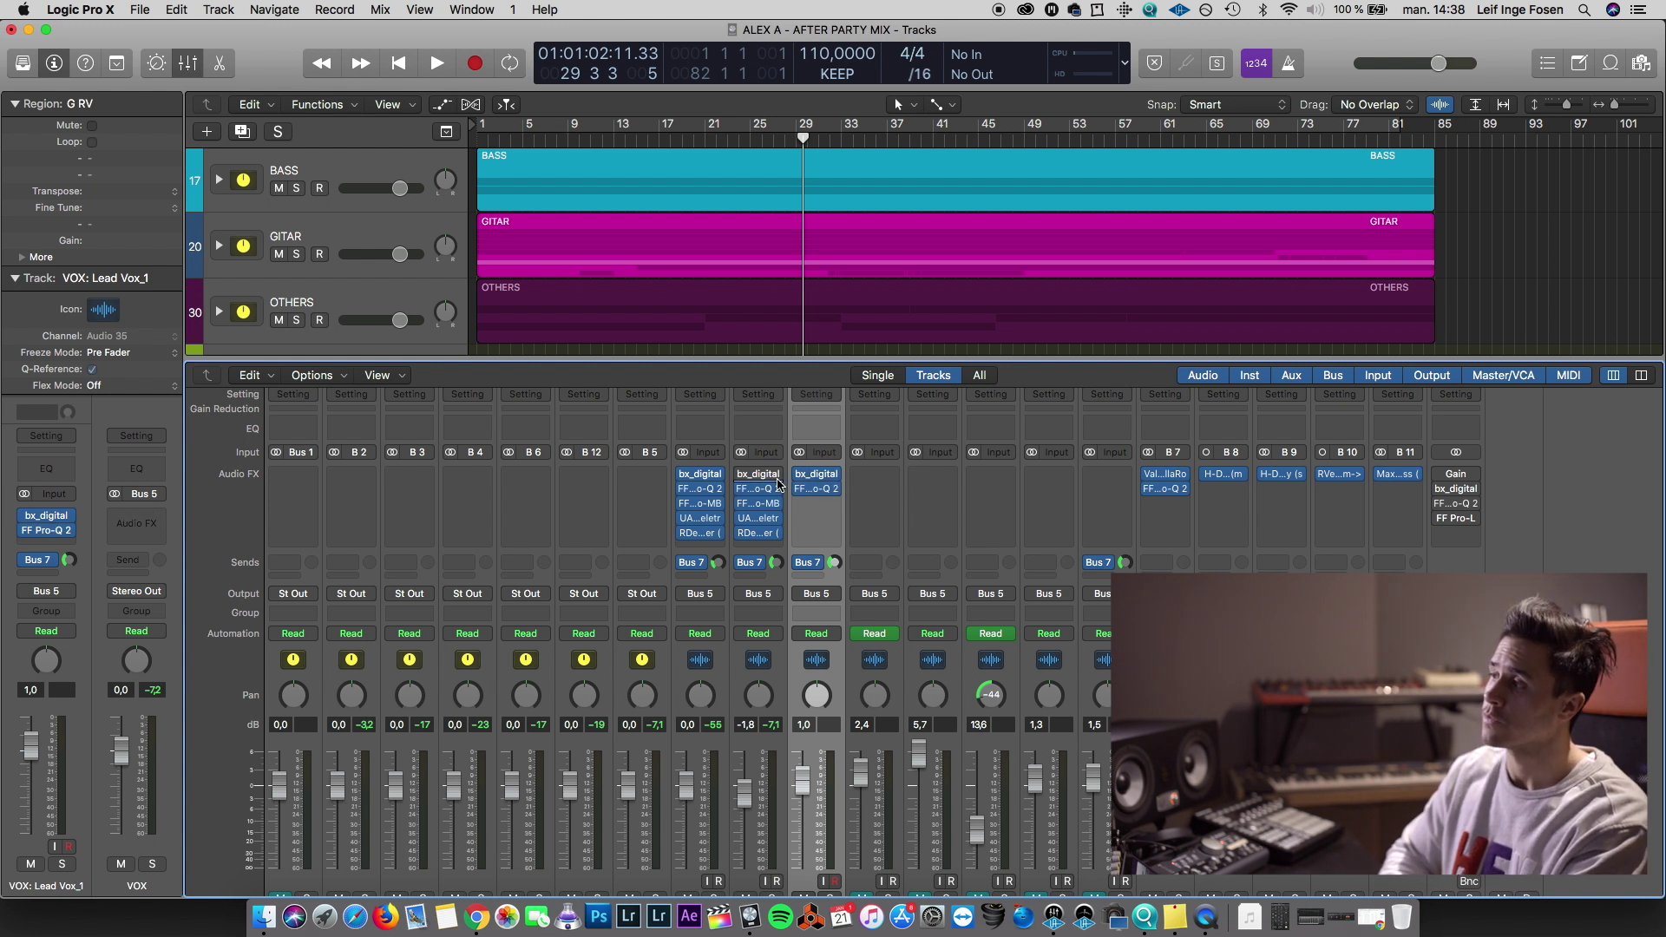
drag(758, 504, 813, 537)
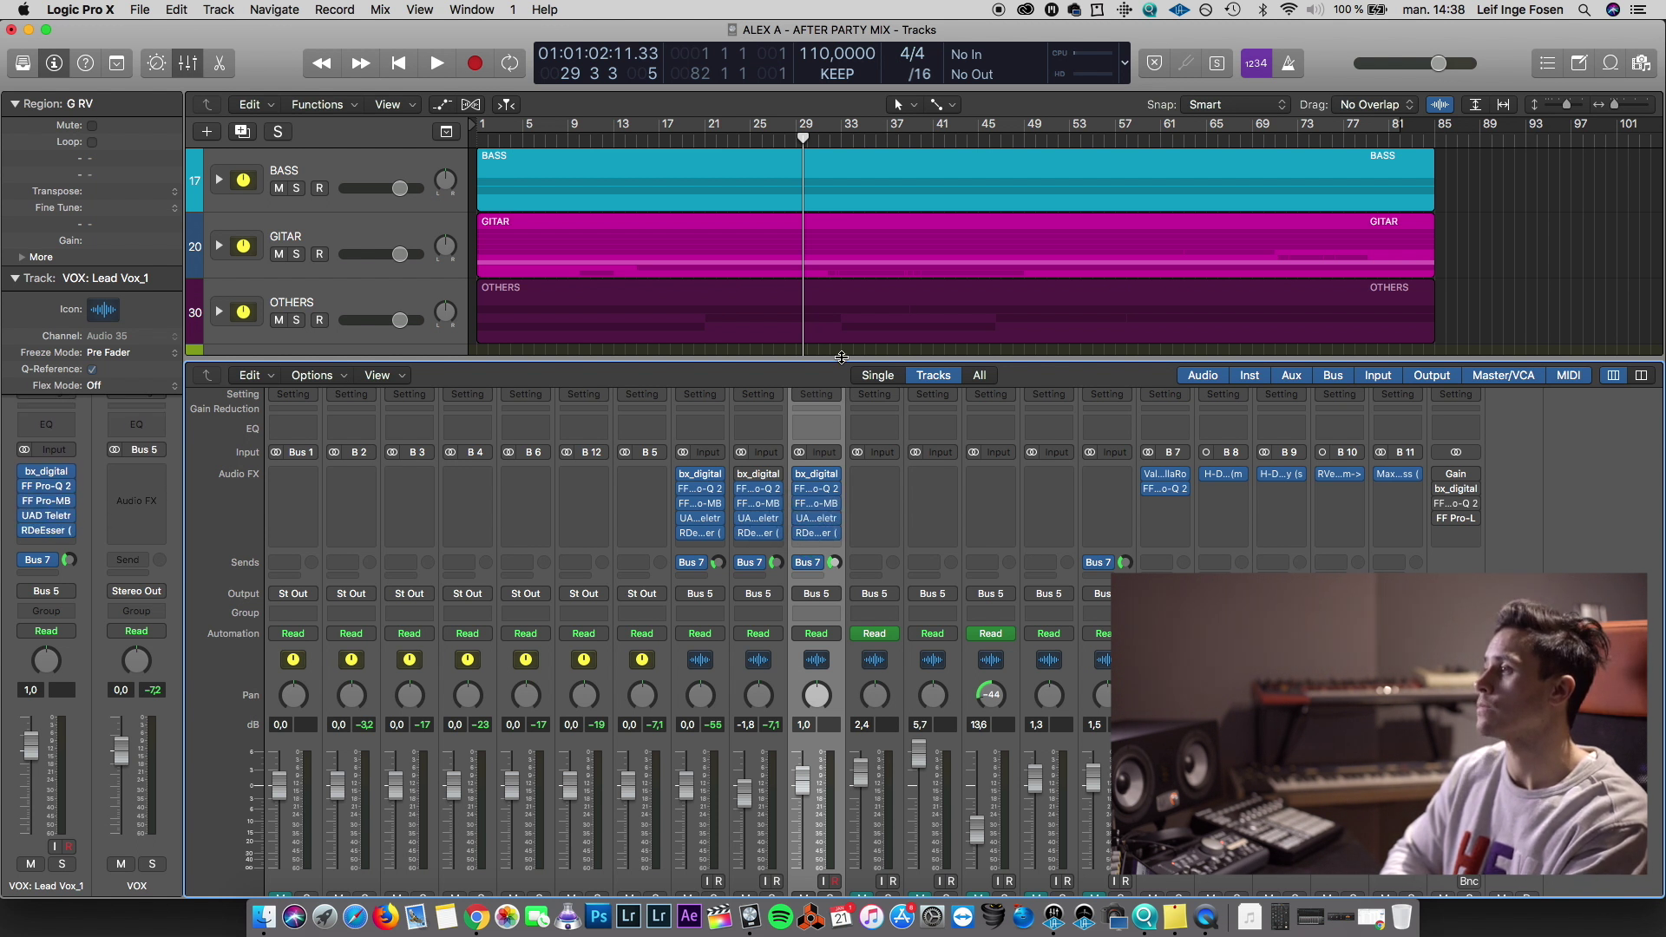
scroll(867, 607, down, 3)
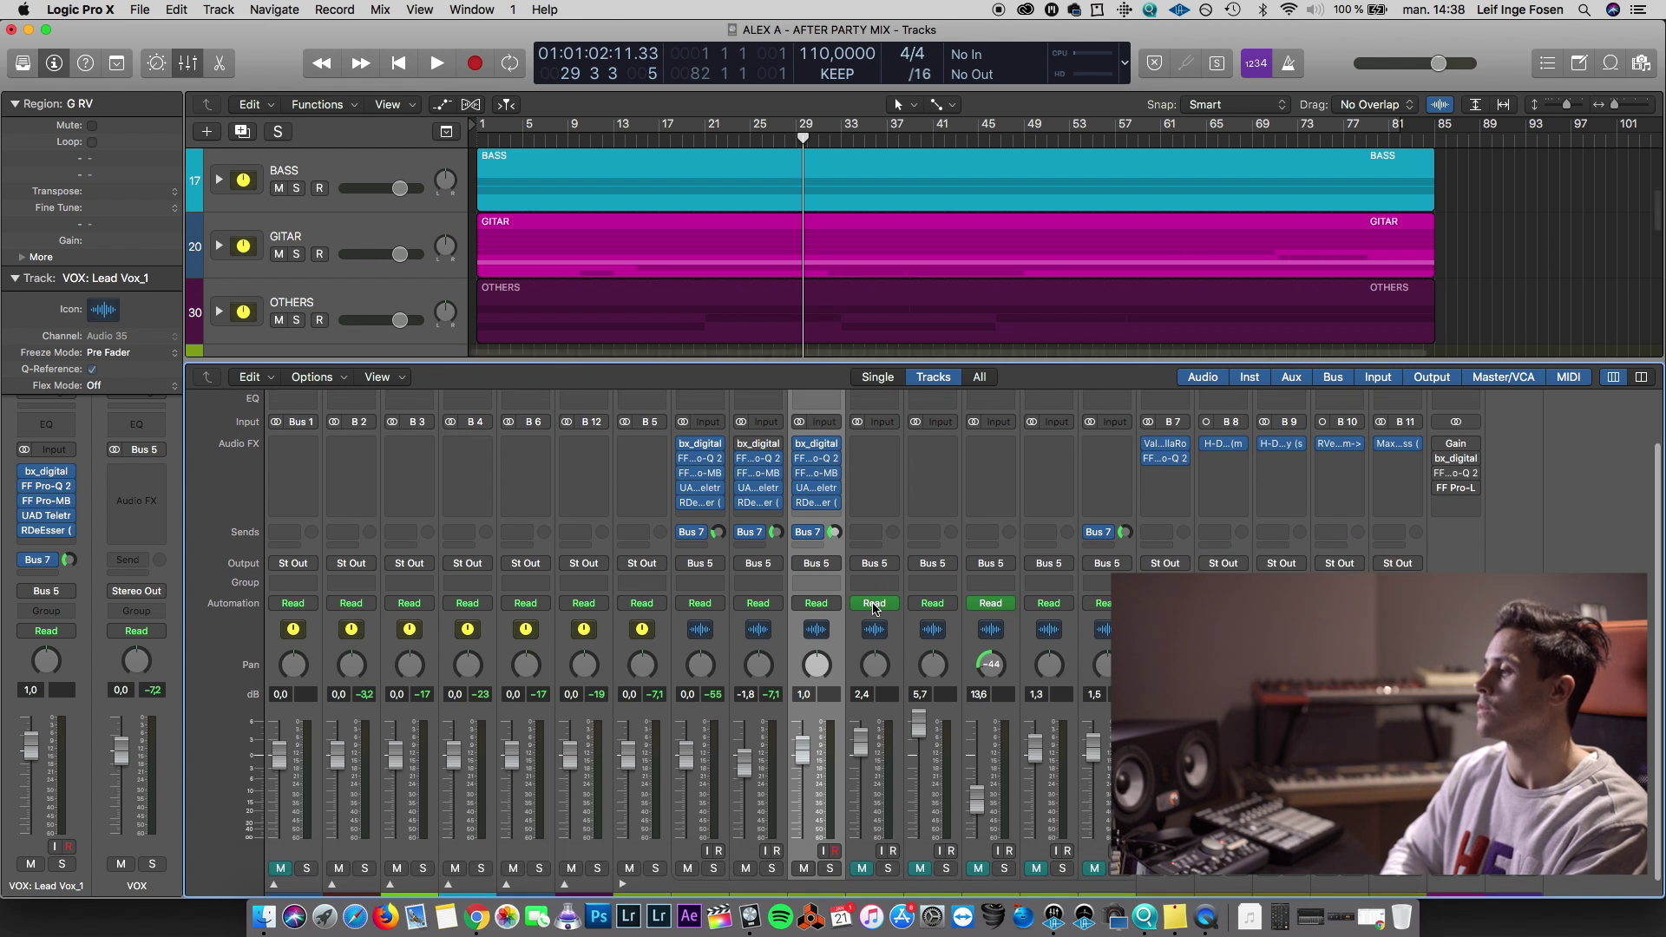
scroll(896, 452, up, 1)
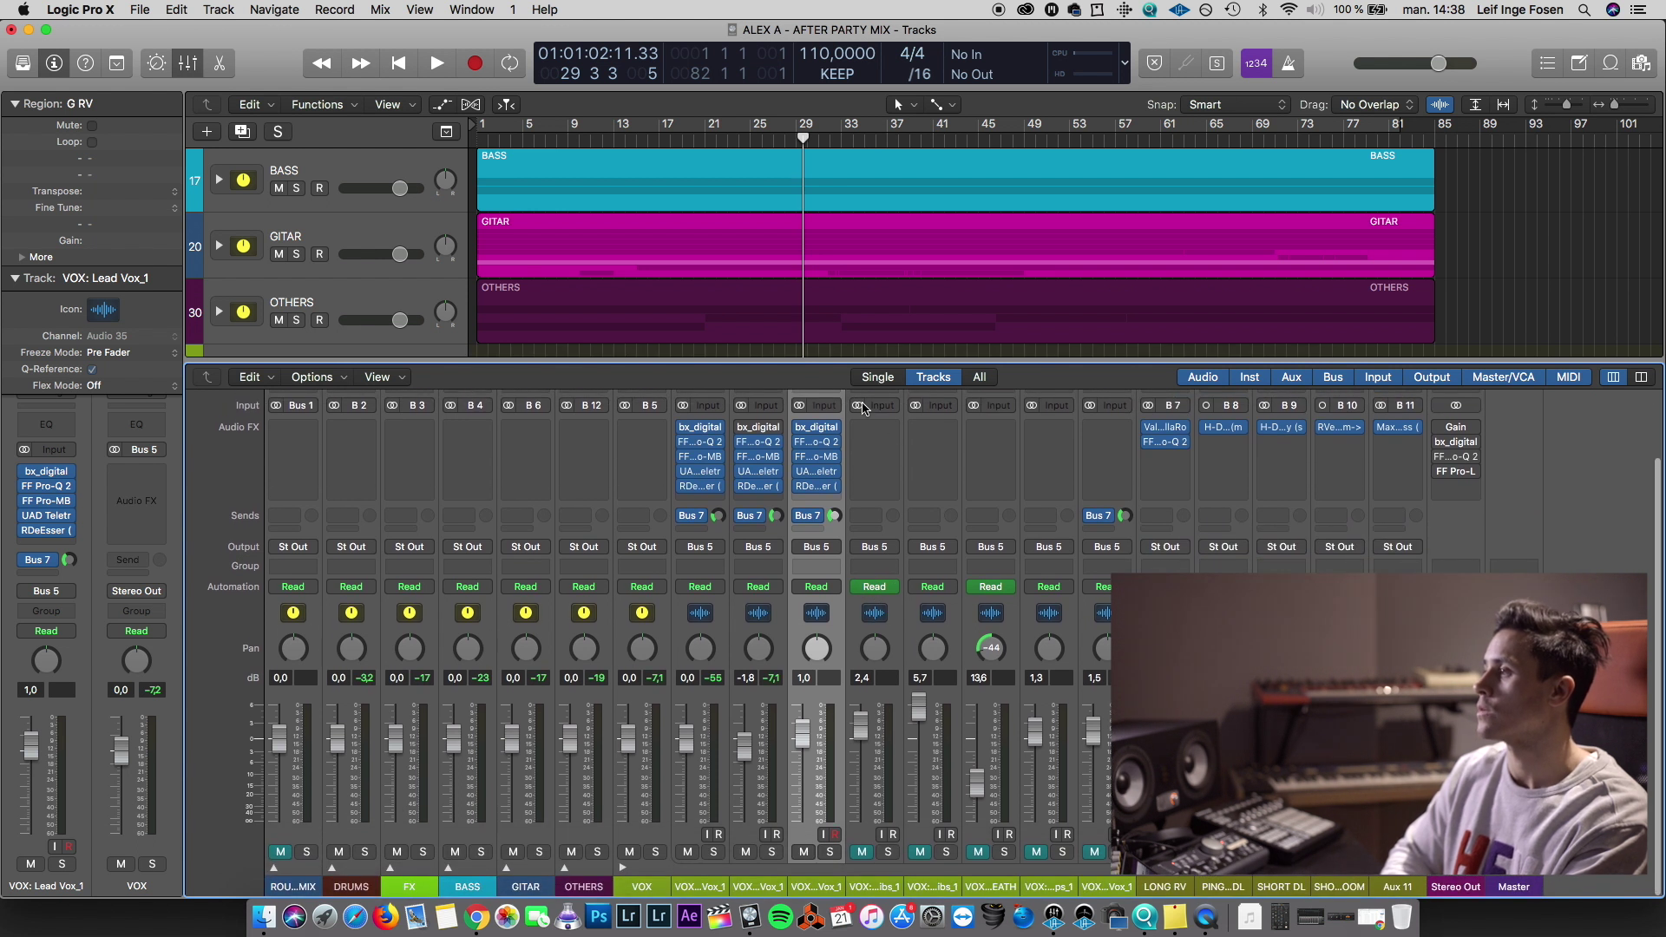
scroll(832, 362, down, 1)
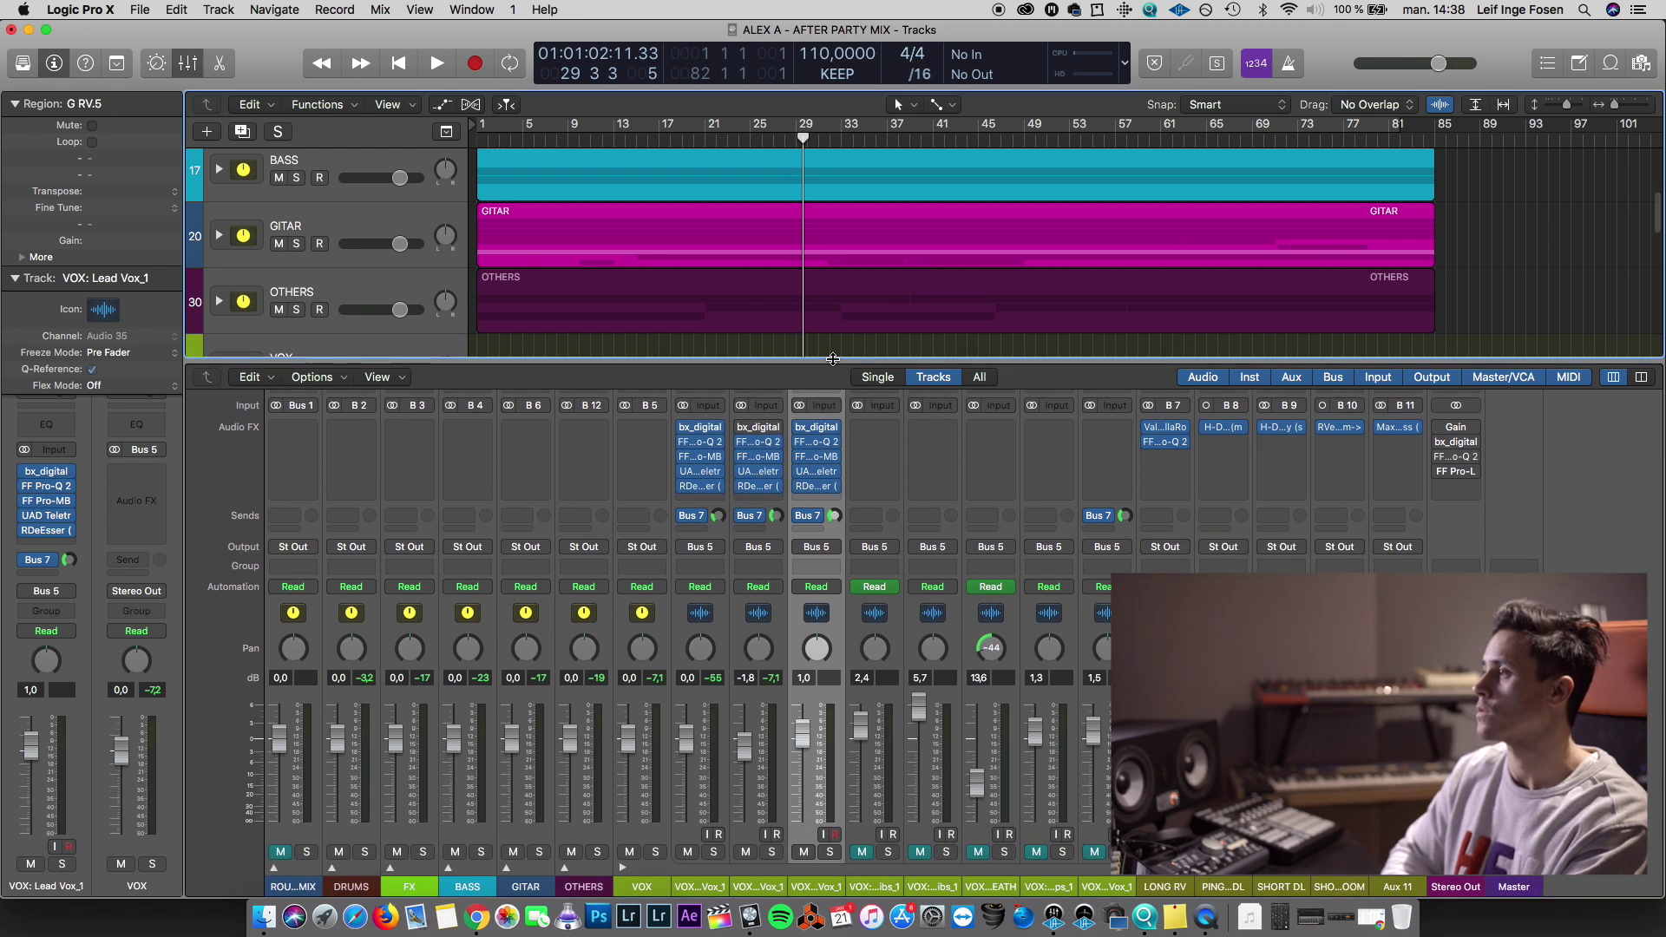
drag(833, 358, 857, 785)
key(x)
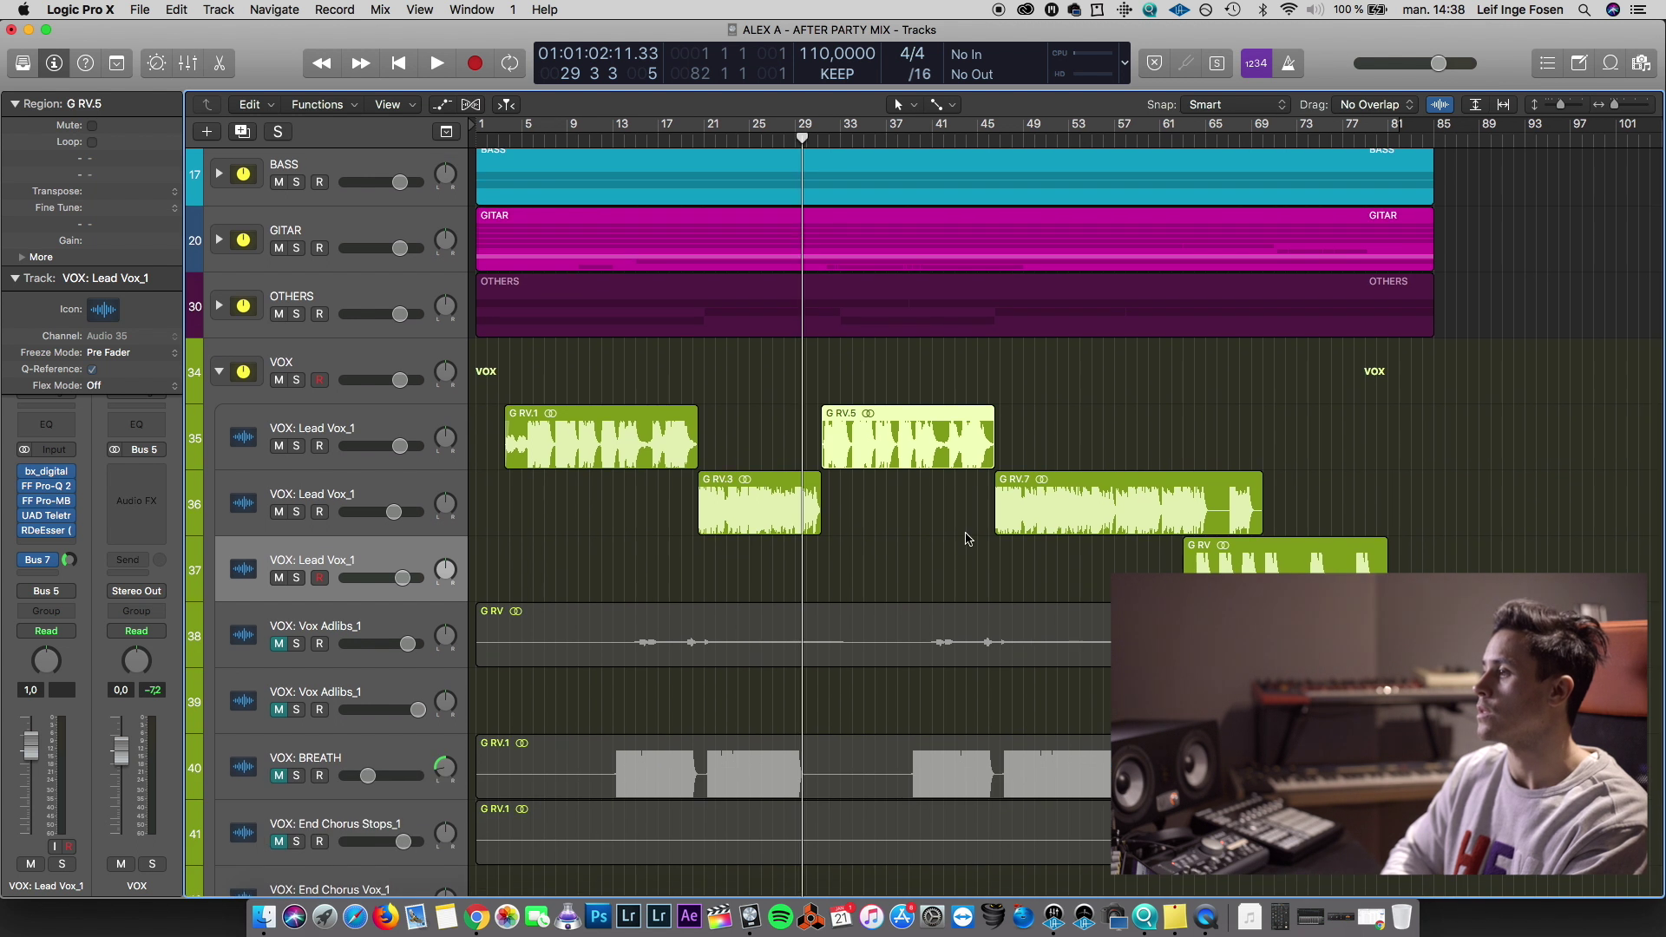
Play the mix from bar 65 and set the third Lead Vox track's volume to -2.2 dB
click(1205, 140)
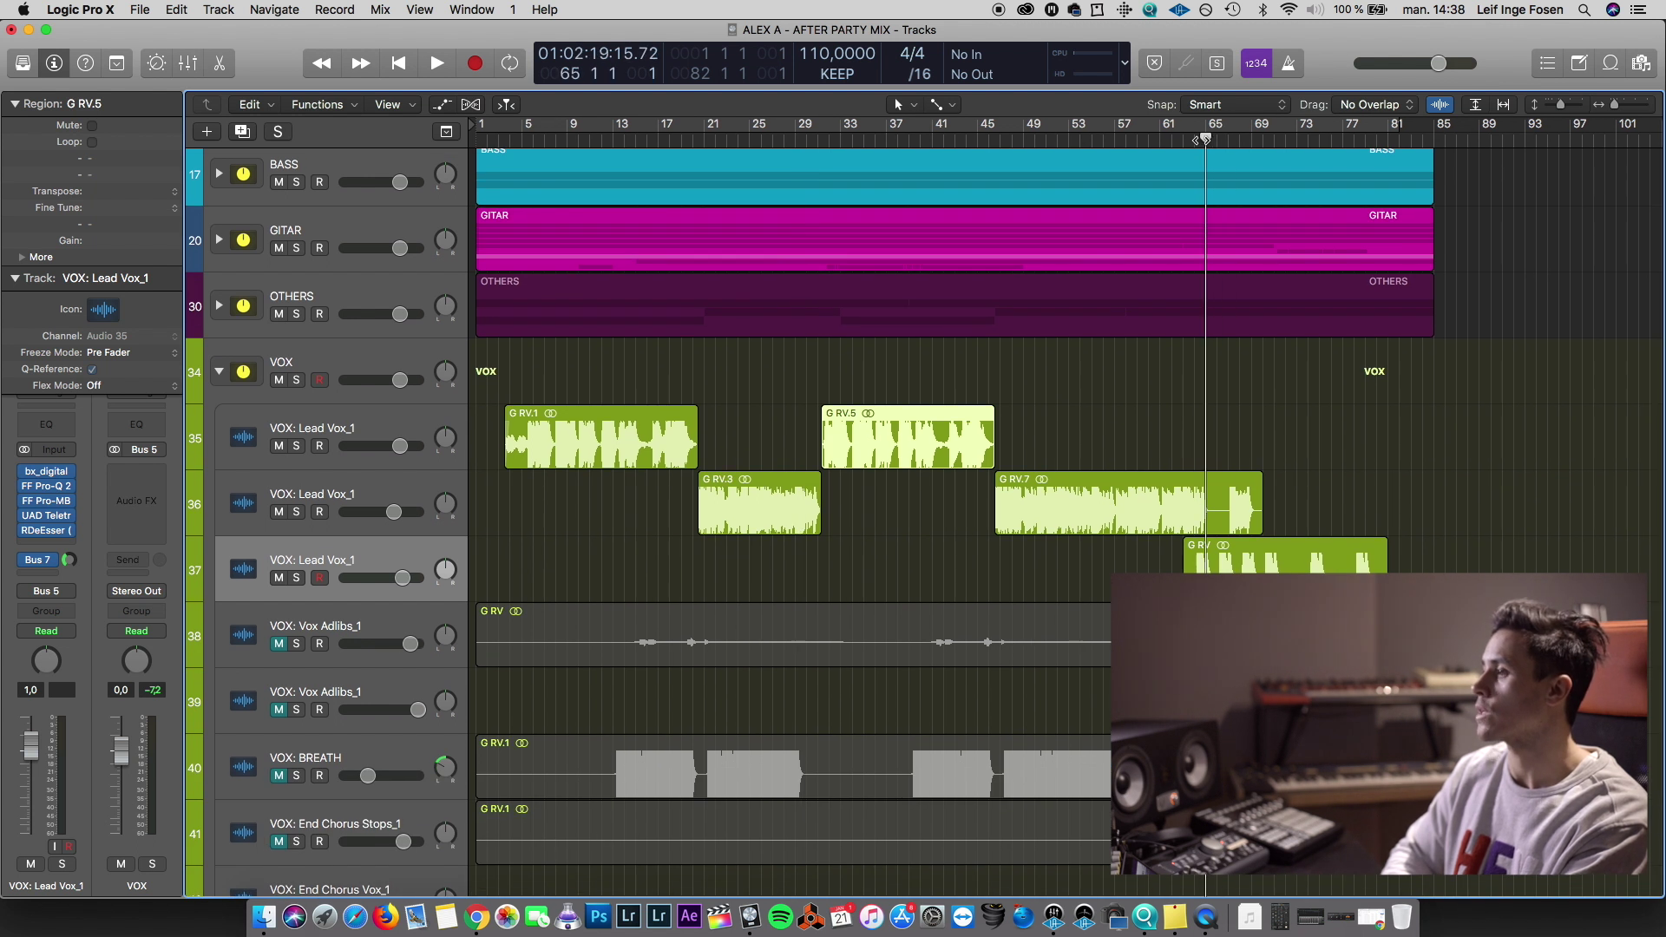
key(space)
alt+click(388, 578)
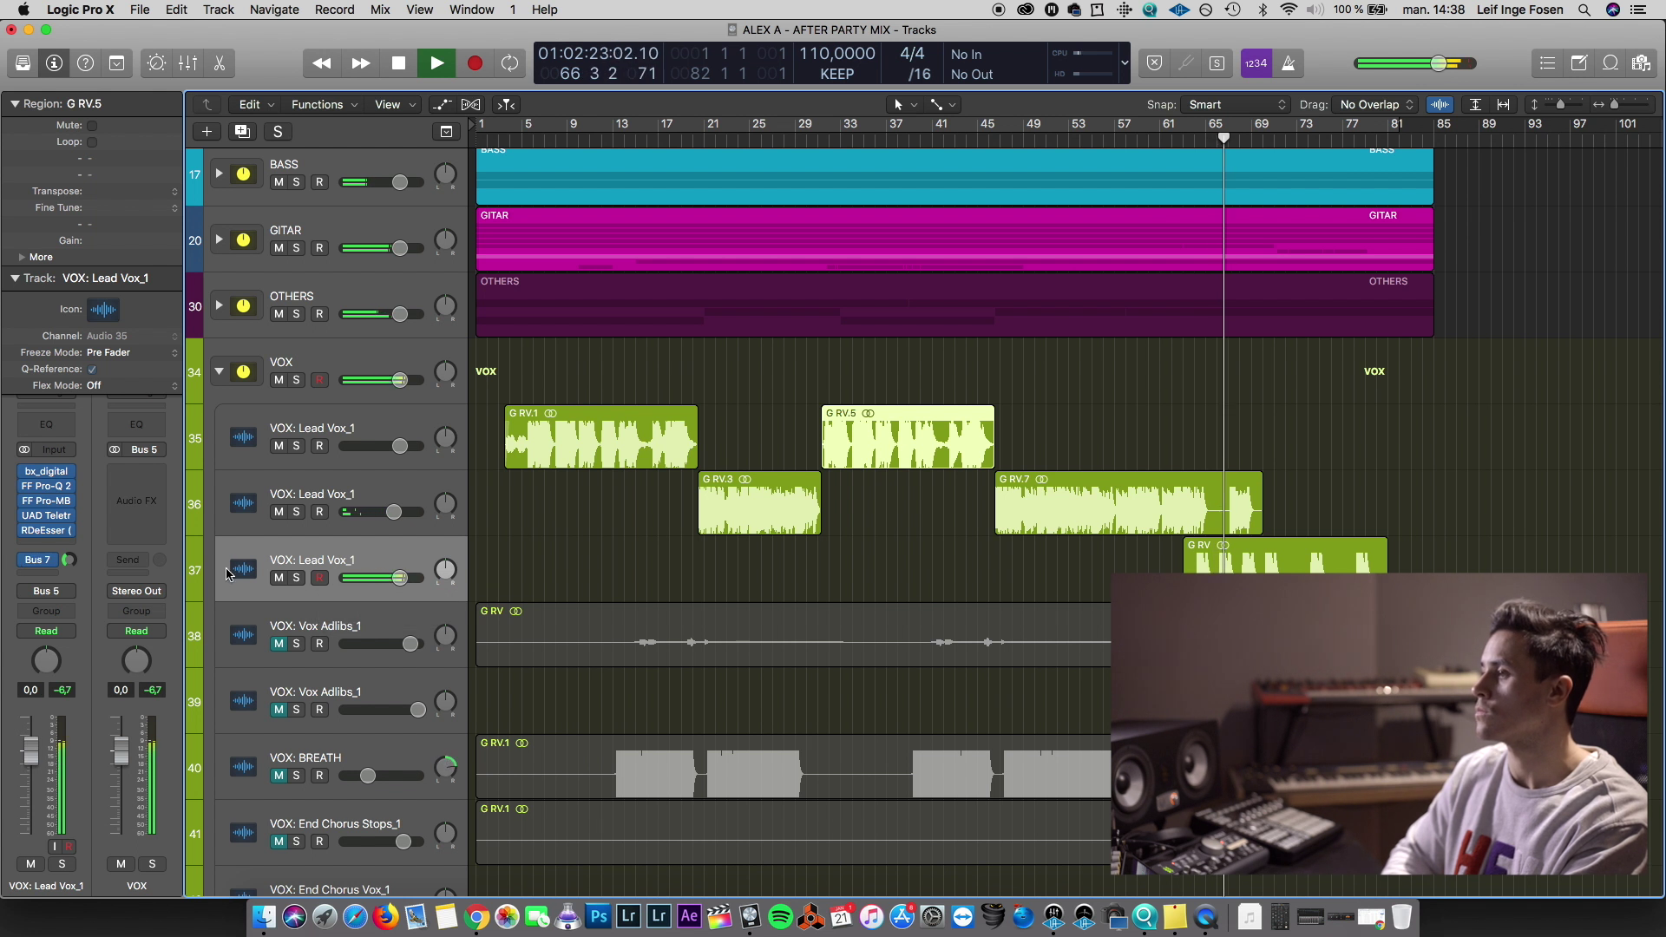
drag(382, 574, 375, 575)
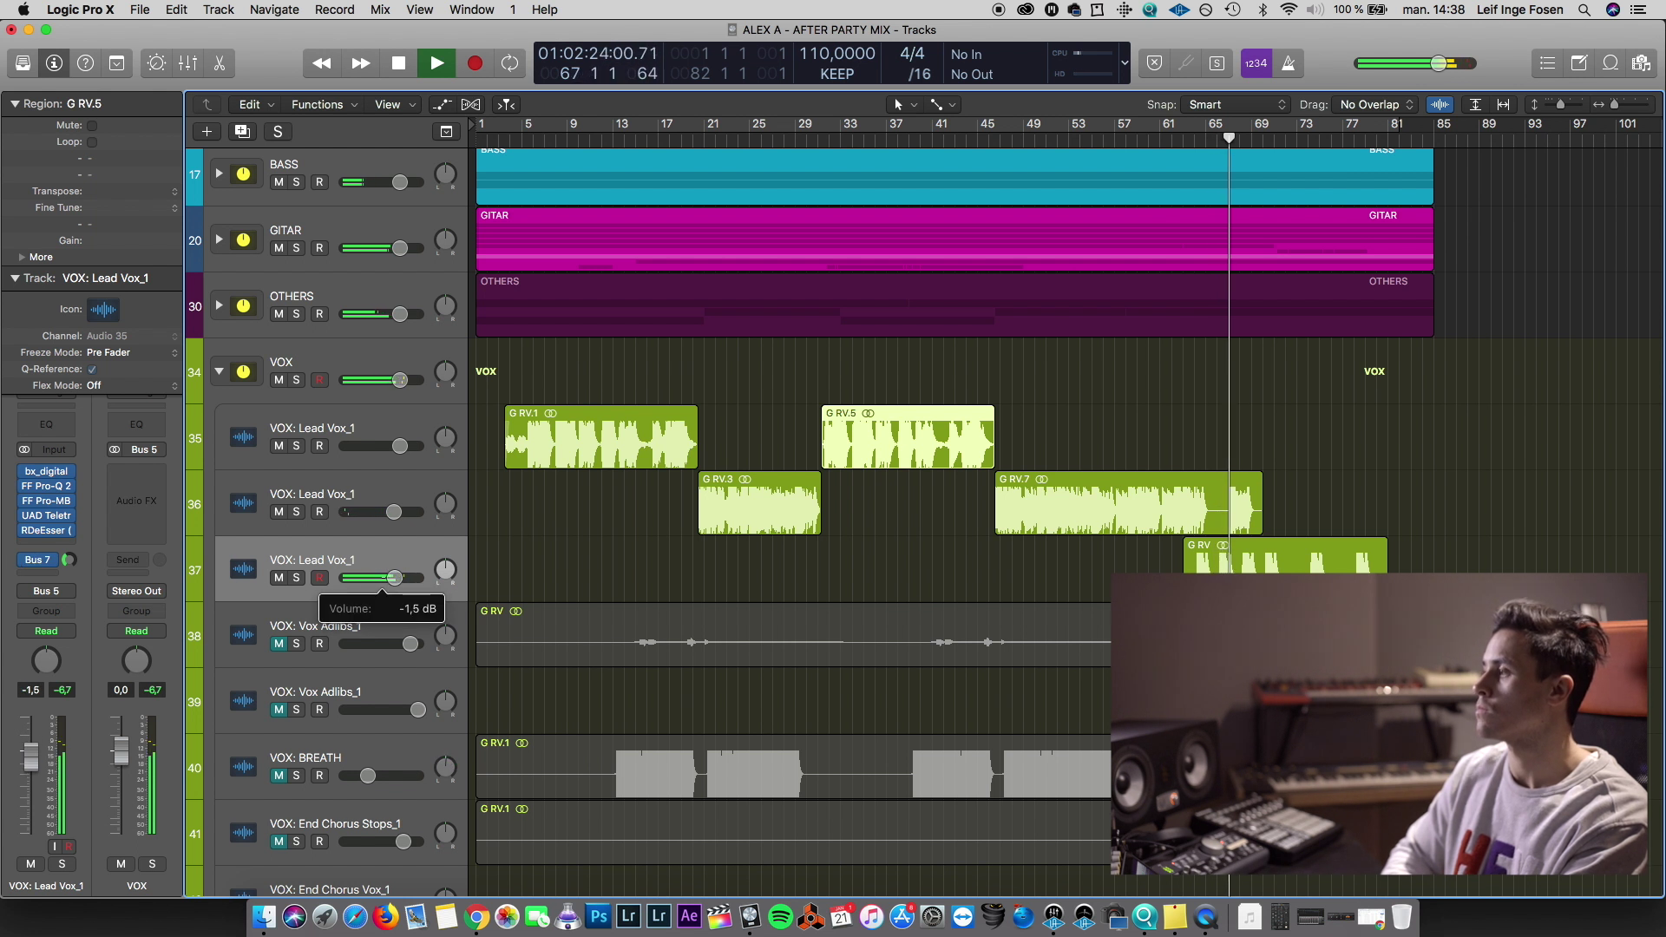
ctrl+alt+click(707, 578)
ctrl+alt+click(708, 578)
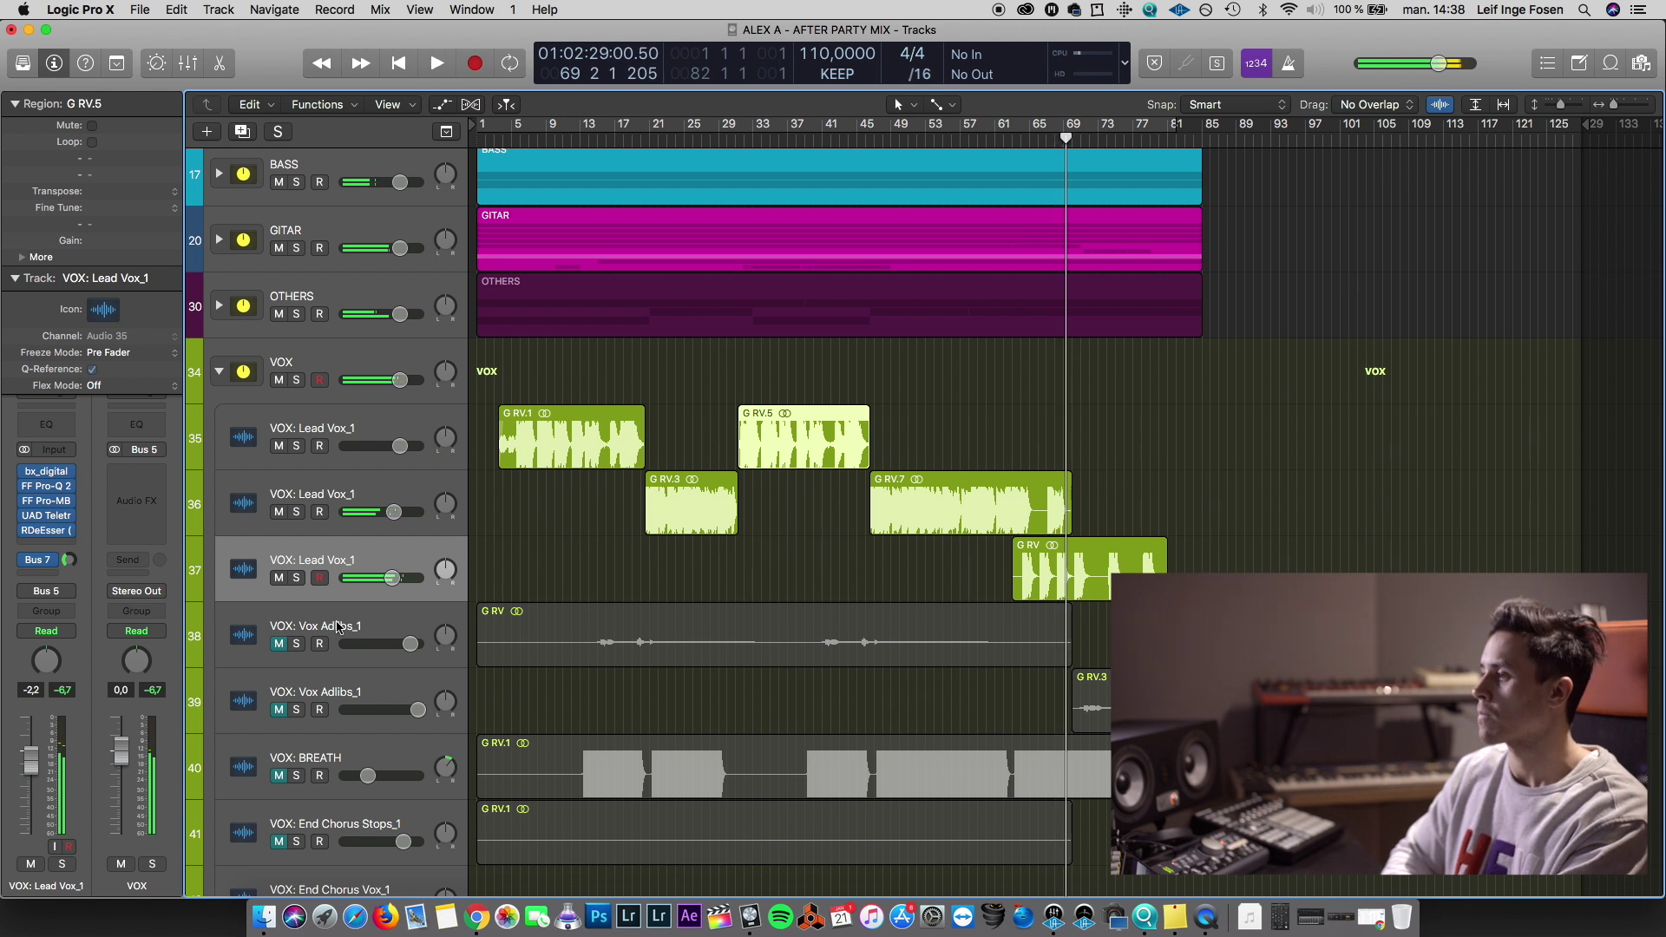
key(space)
Unmute the first Vox Adlibs track and play the song from about bar 15, briefly soloing the track
click(280, 640)
click(279, 642)
click(606, 143)
key(space)
click(298, 643)
click(297, 644)
Insert FF Pro-Q 2 on the first Vox Adlibs track and add a low cut at about 82 Hz
click(57, 546)
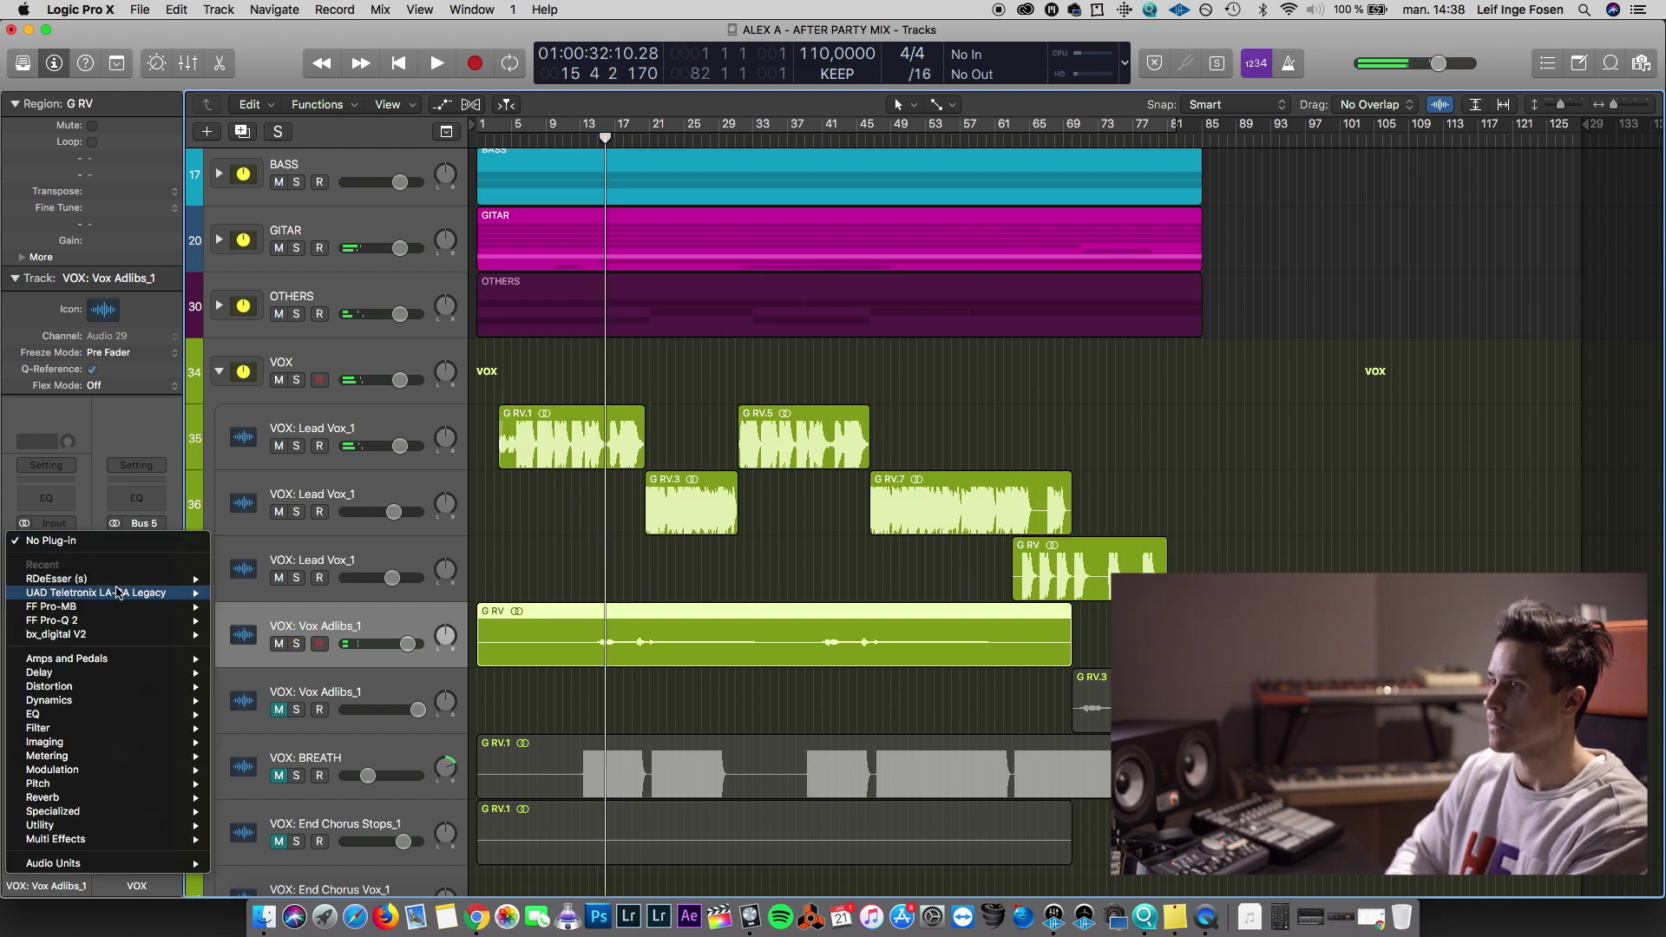
mouse_move(121, 620)
click(260, 621)
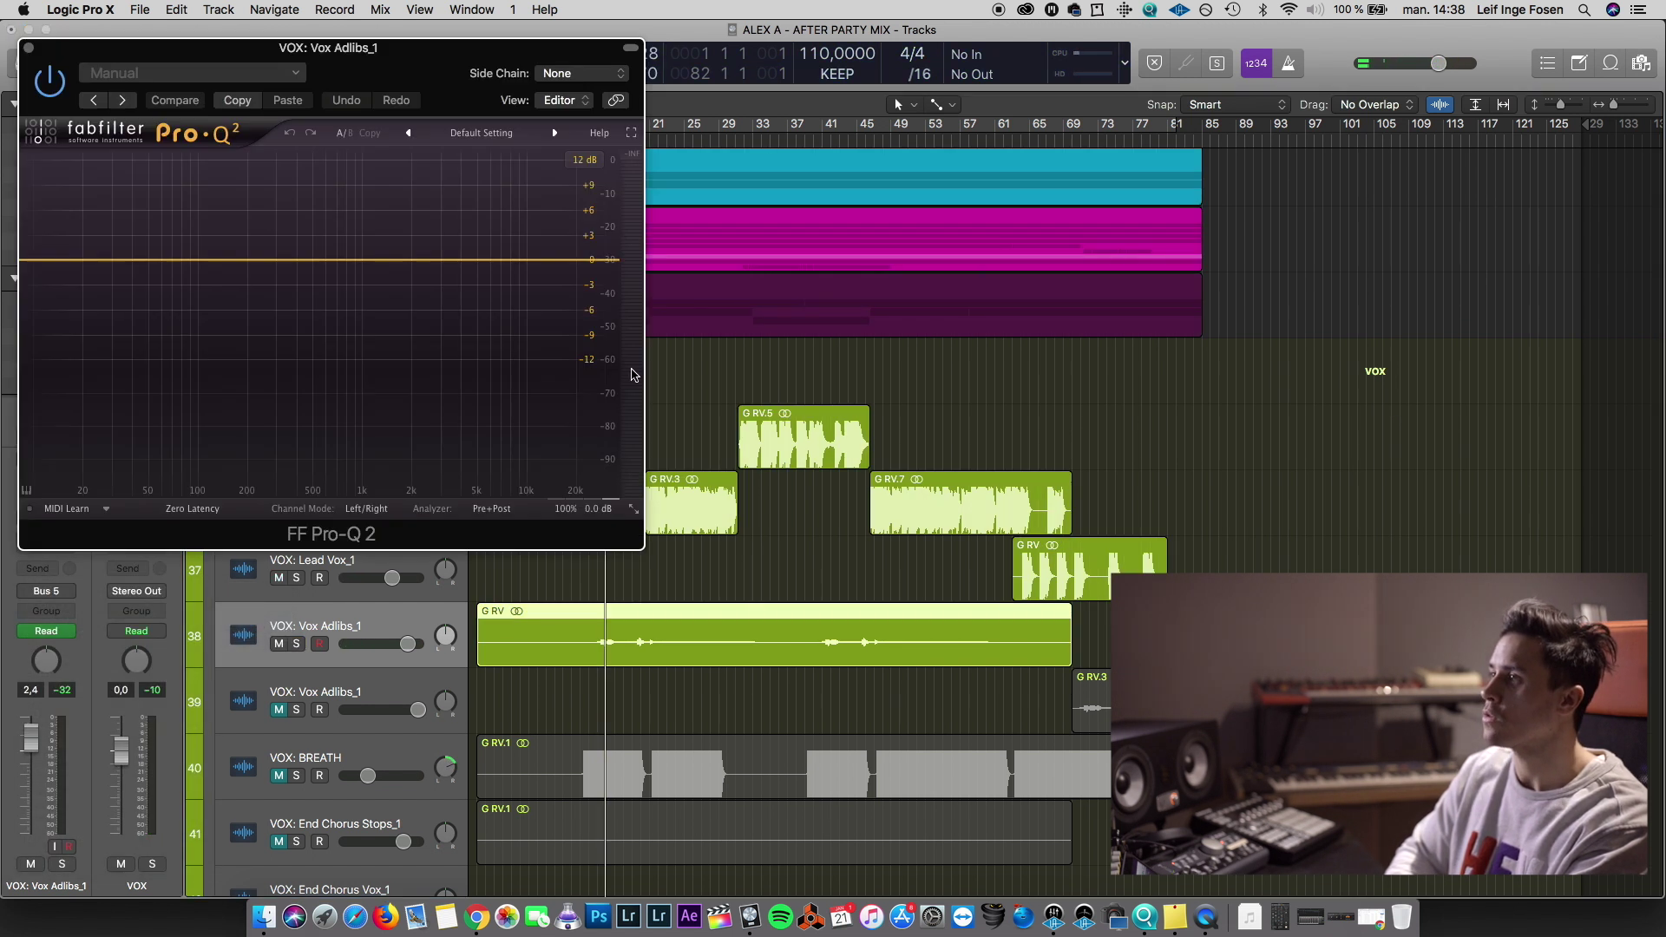
click(108, 283)
click(84, 432)
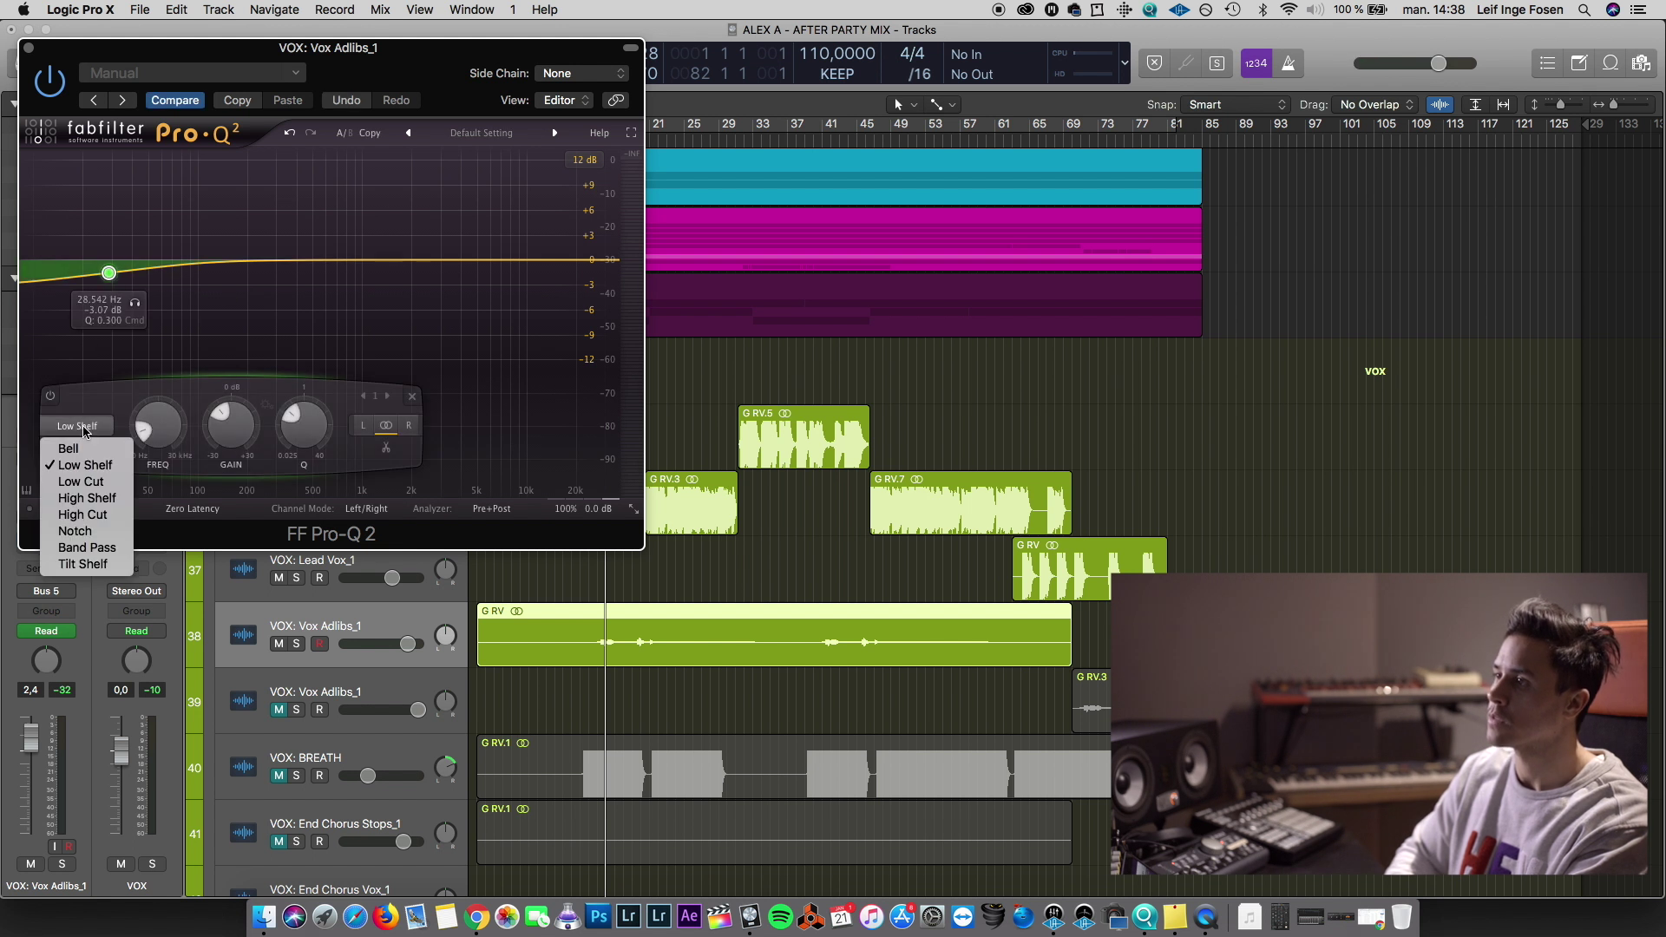
click(74, 479)
drag(107, 345, 183, 284)
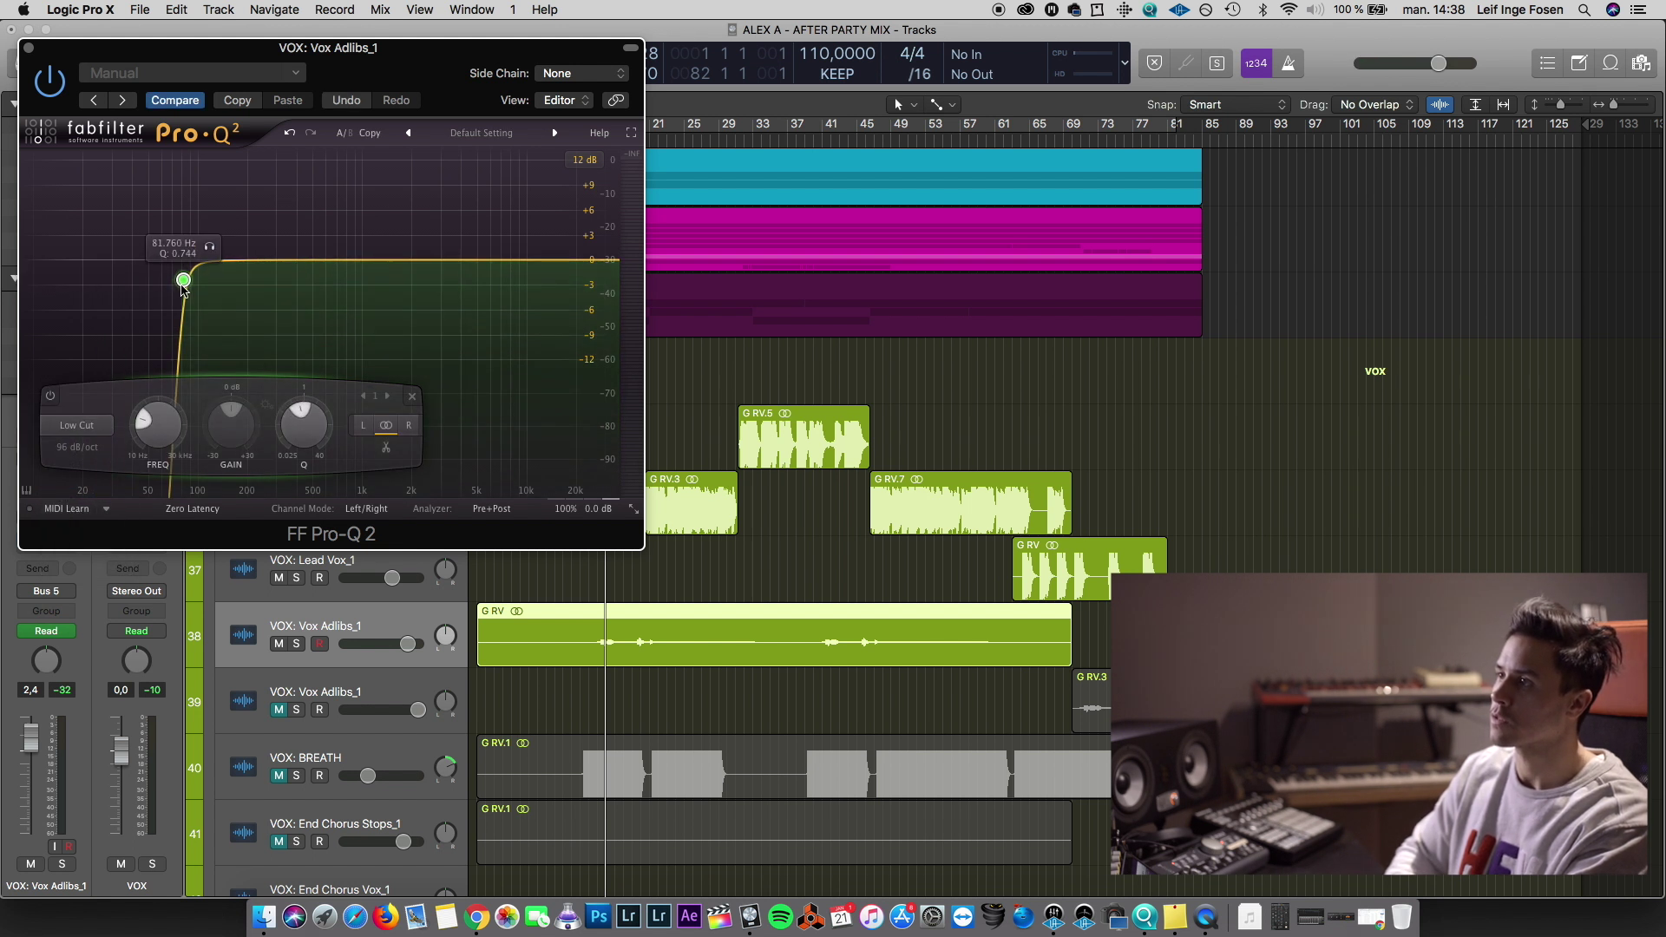
During playback, add bell cuts at about 9.3 kHz (-2.7 dB) and in the low mids of the adlib EQ, then close it
drag(364, 48, 1198, 76)
key(space)
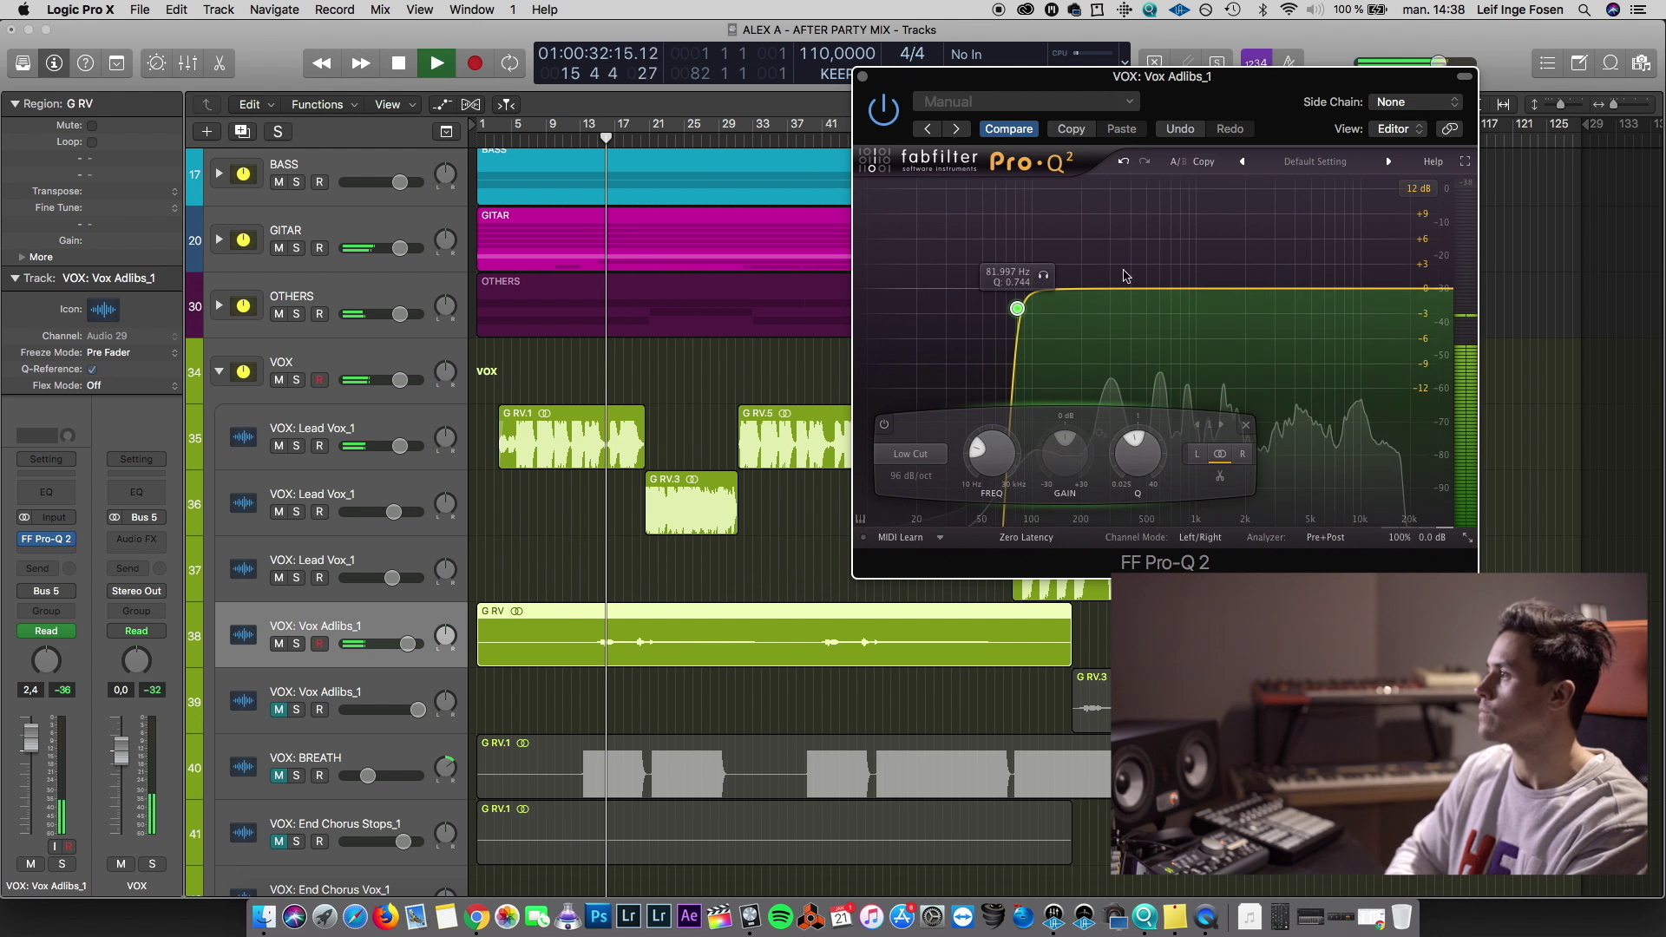
drag(1353, 291, 1354, 301)
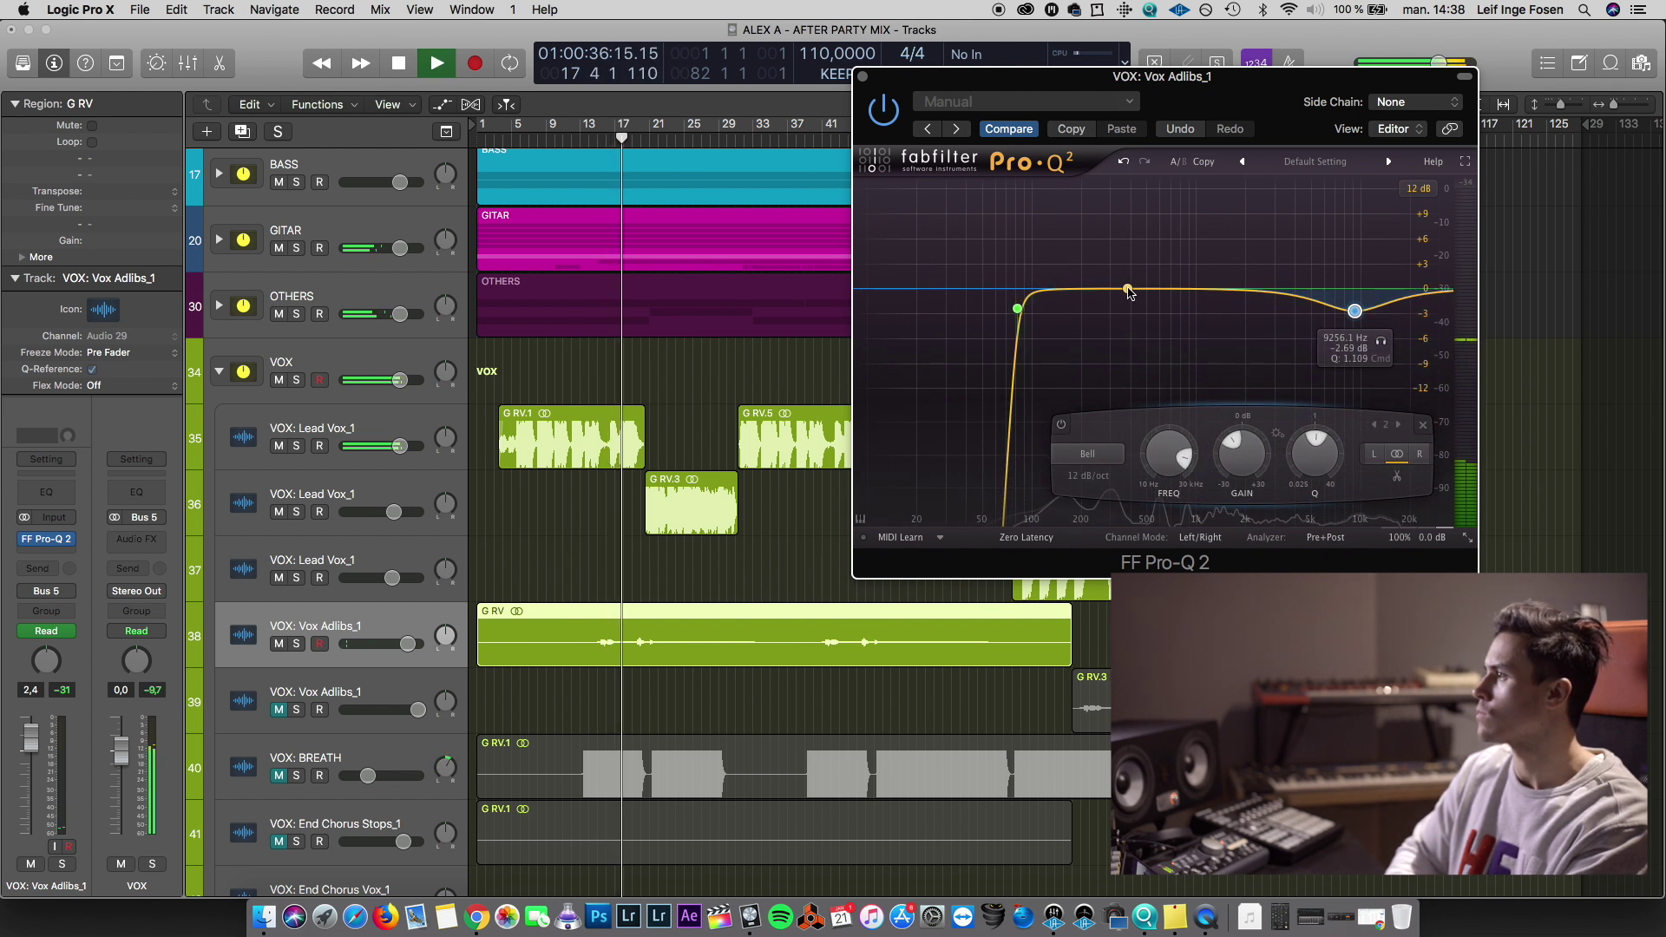
drag(1134, 290, 1134, 310)
key(space)
click(862, 76)
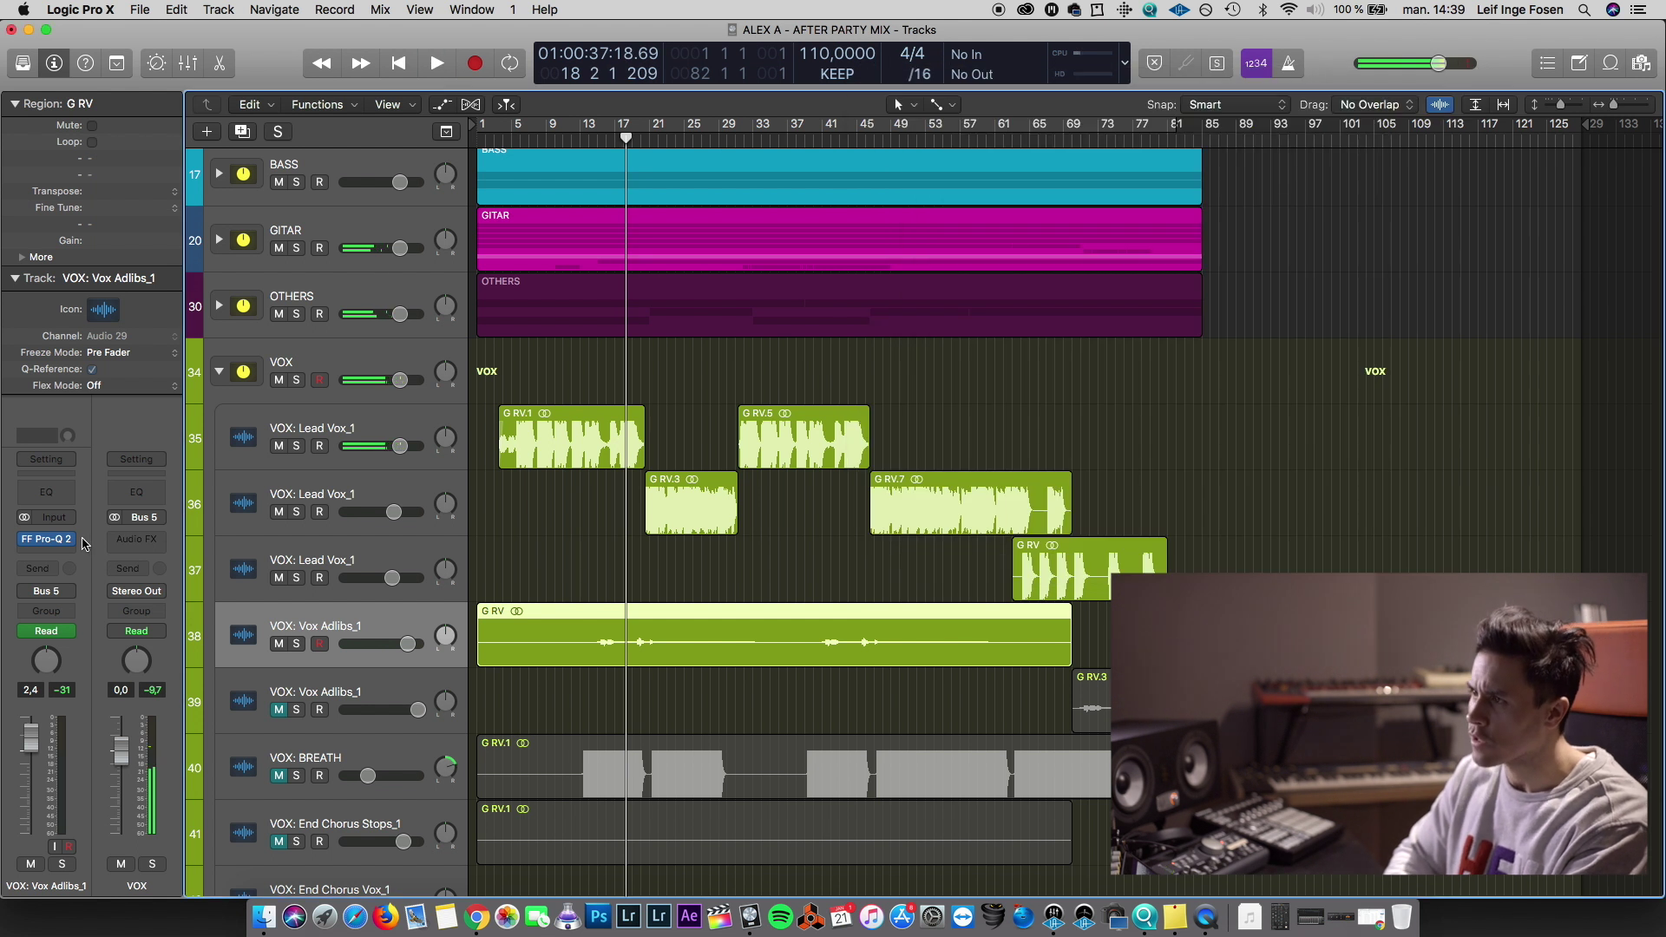
Insert a stereo UAD Teletronix LA-2A Legacy after the EQ on the first Vox Adlibs track and play the adlibs through it
click(53, 554)
mouse_move(148, 617)
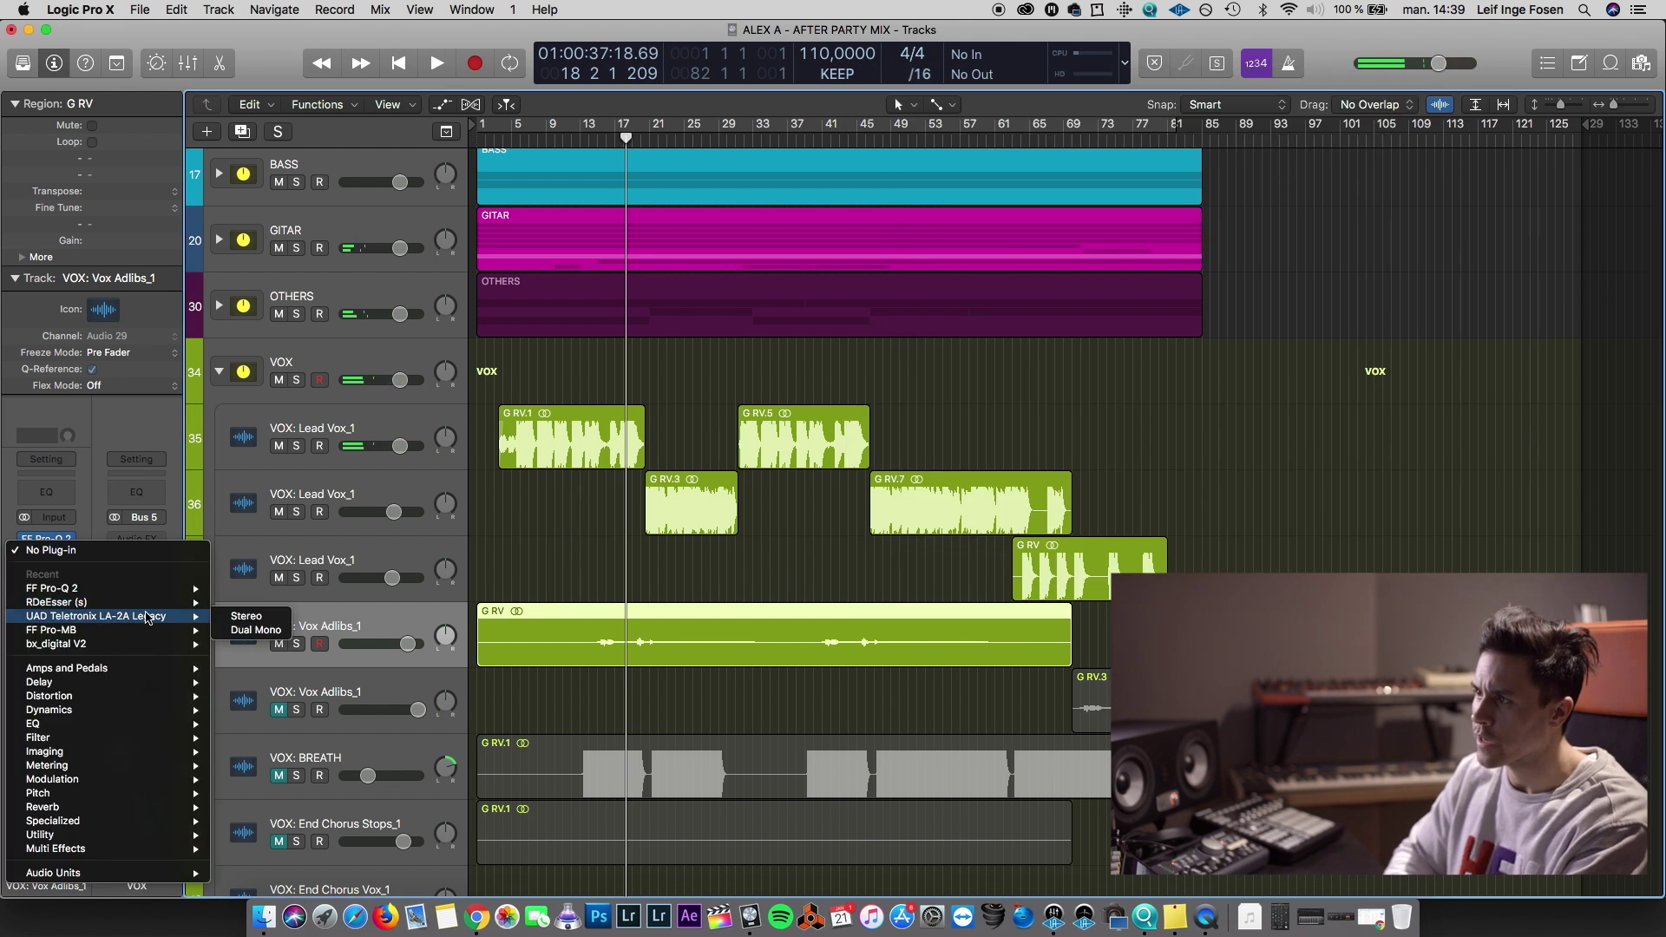
click(245, 615)
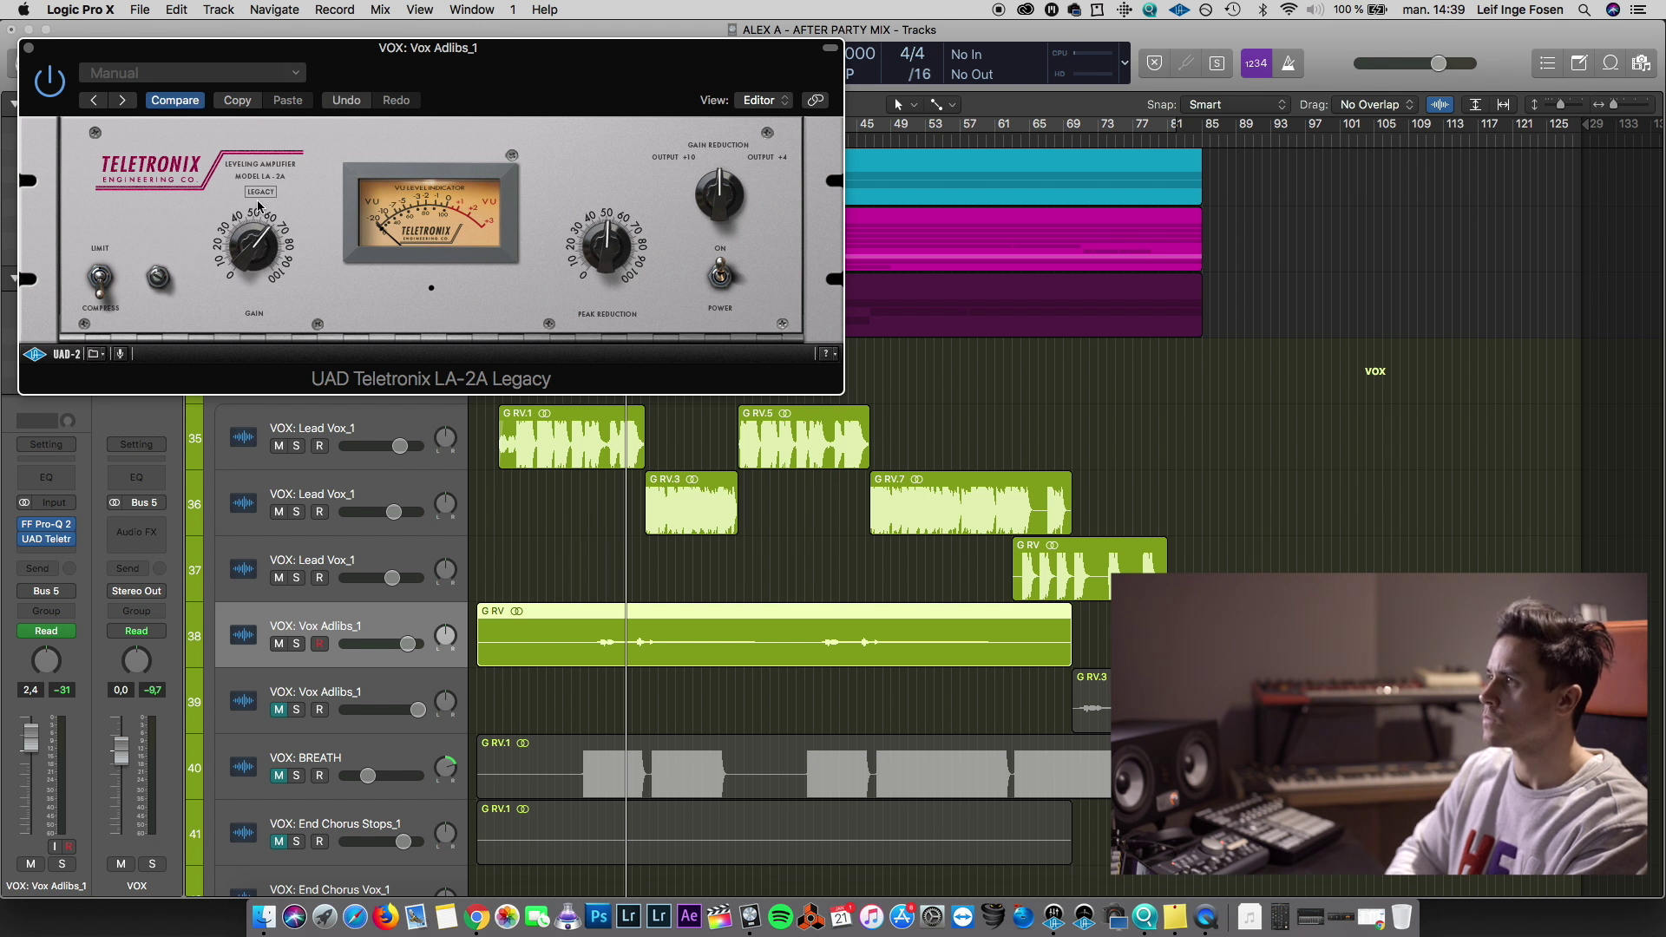
drag(484, 69, 1163, 126)
key(space)
click(40, 565)
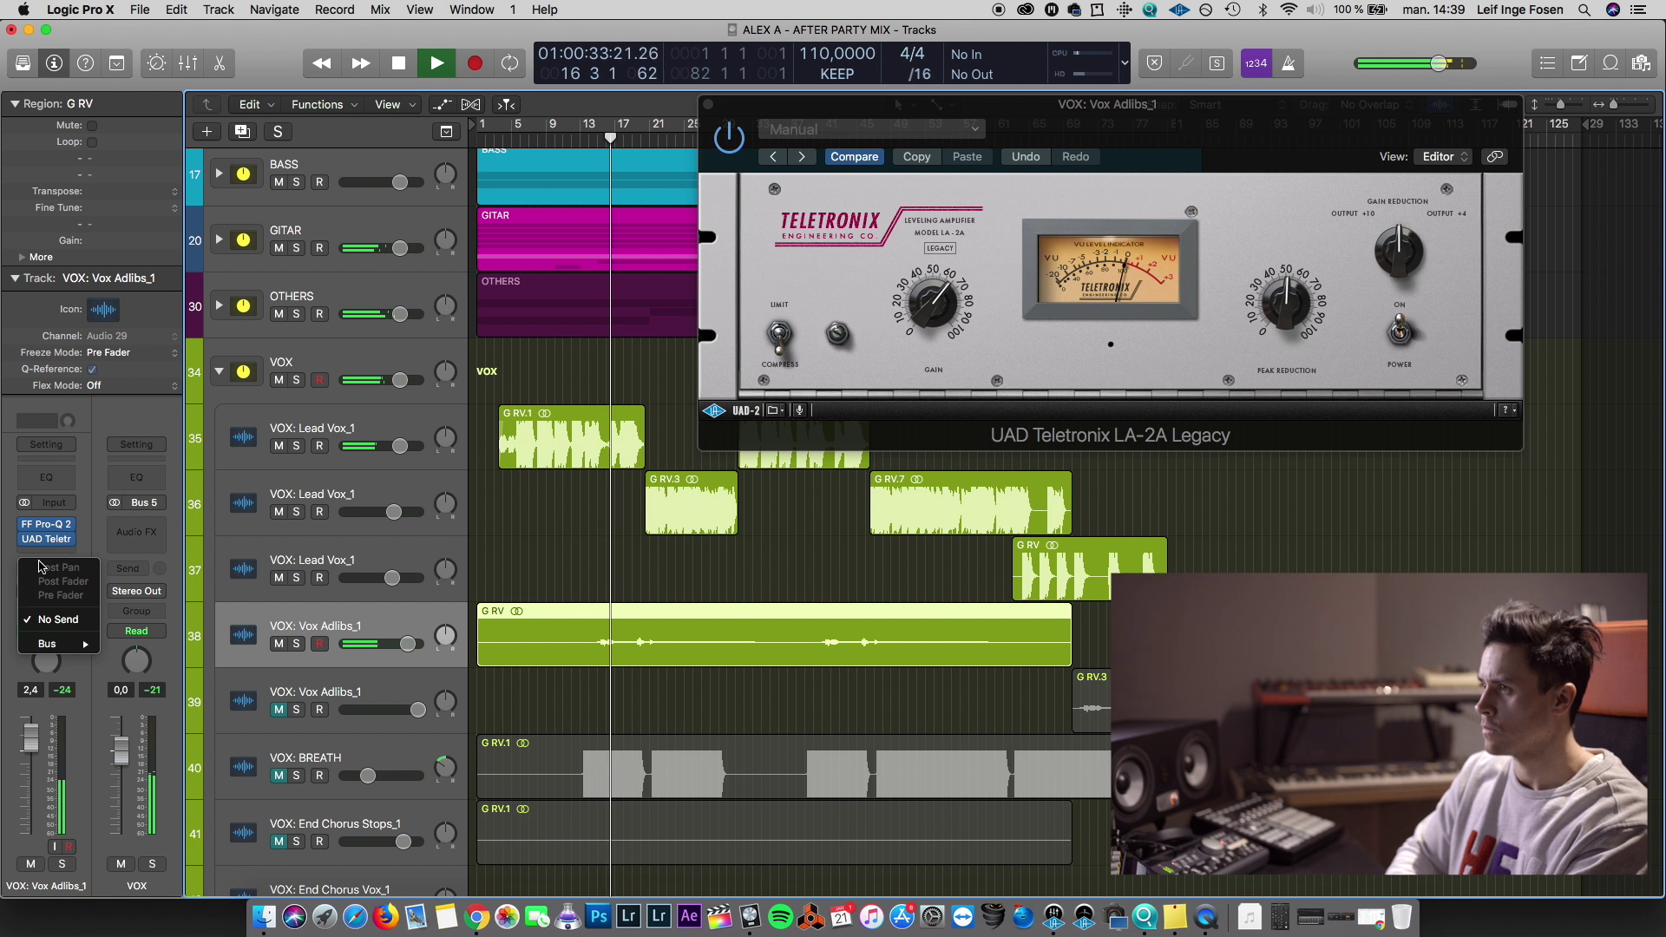
click(130, 643)
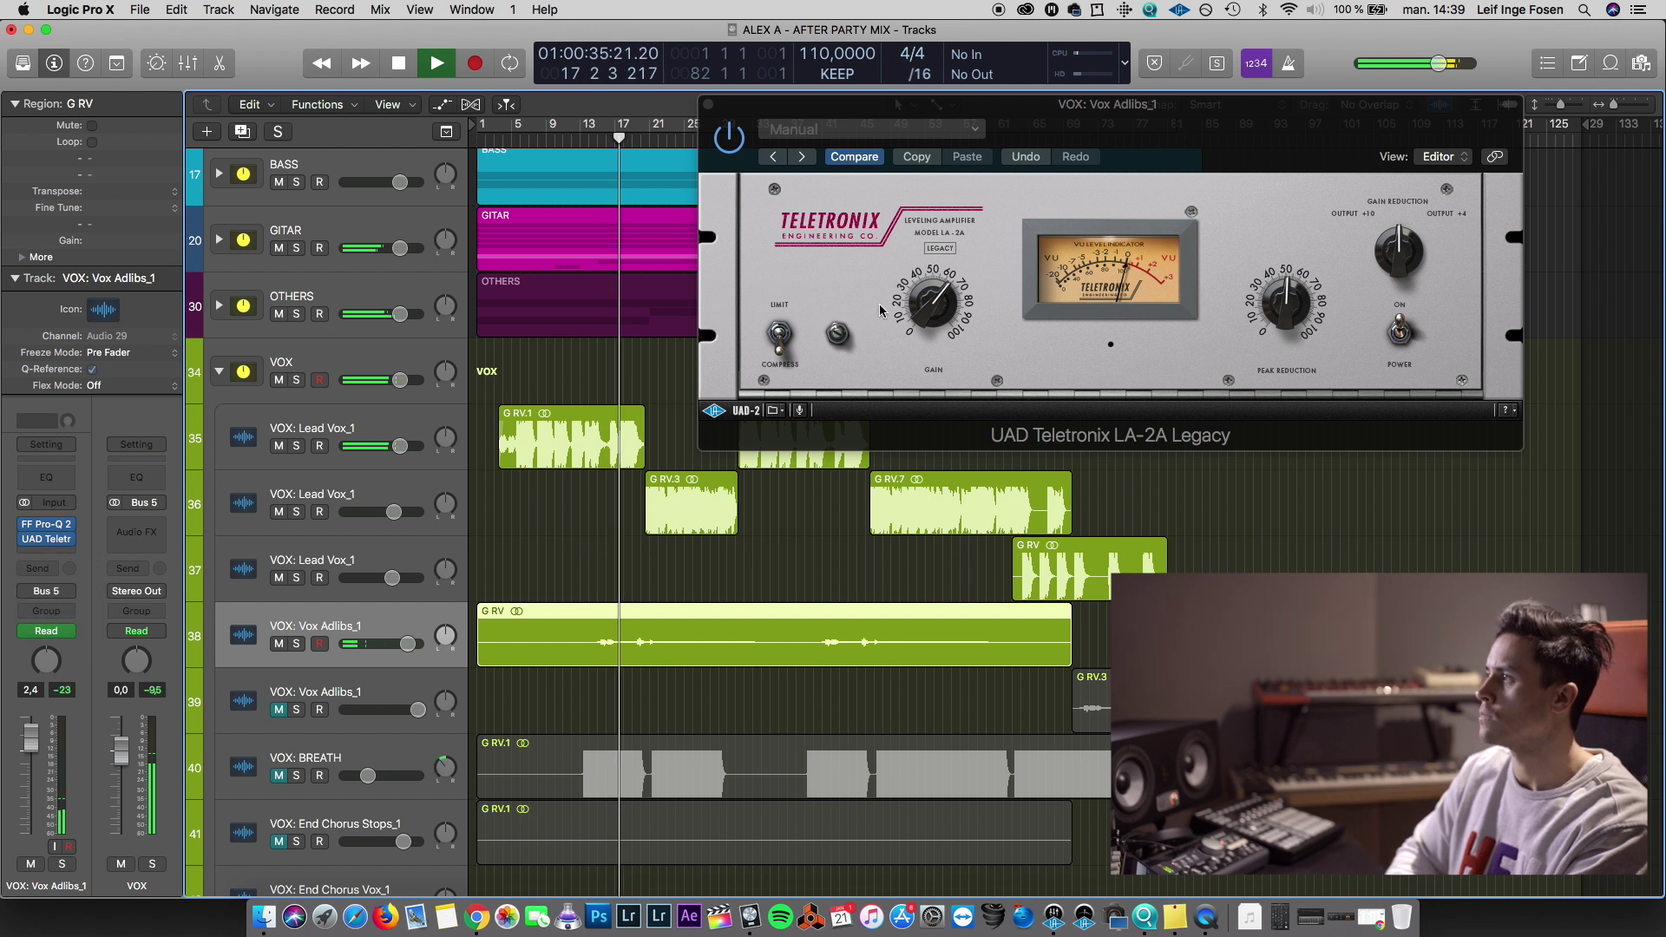
drag(1114, 104, 1053, 107)
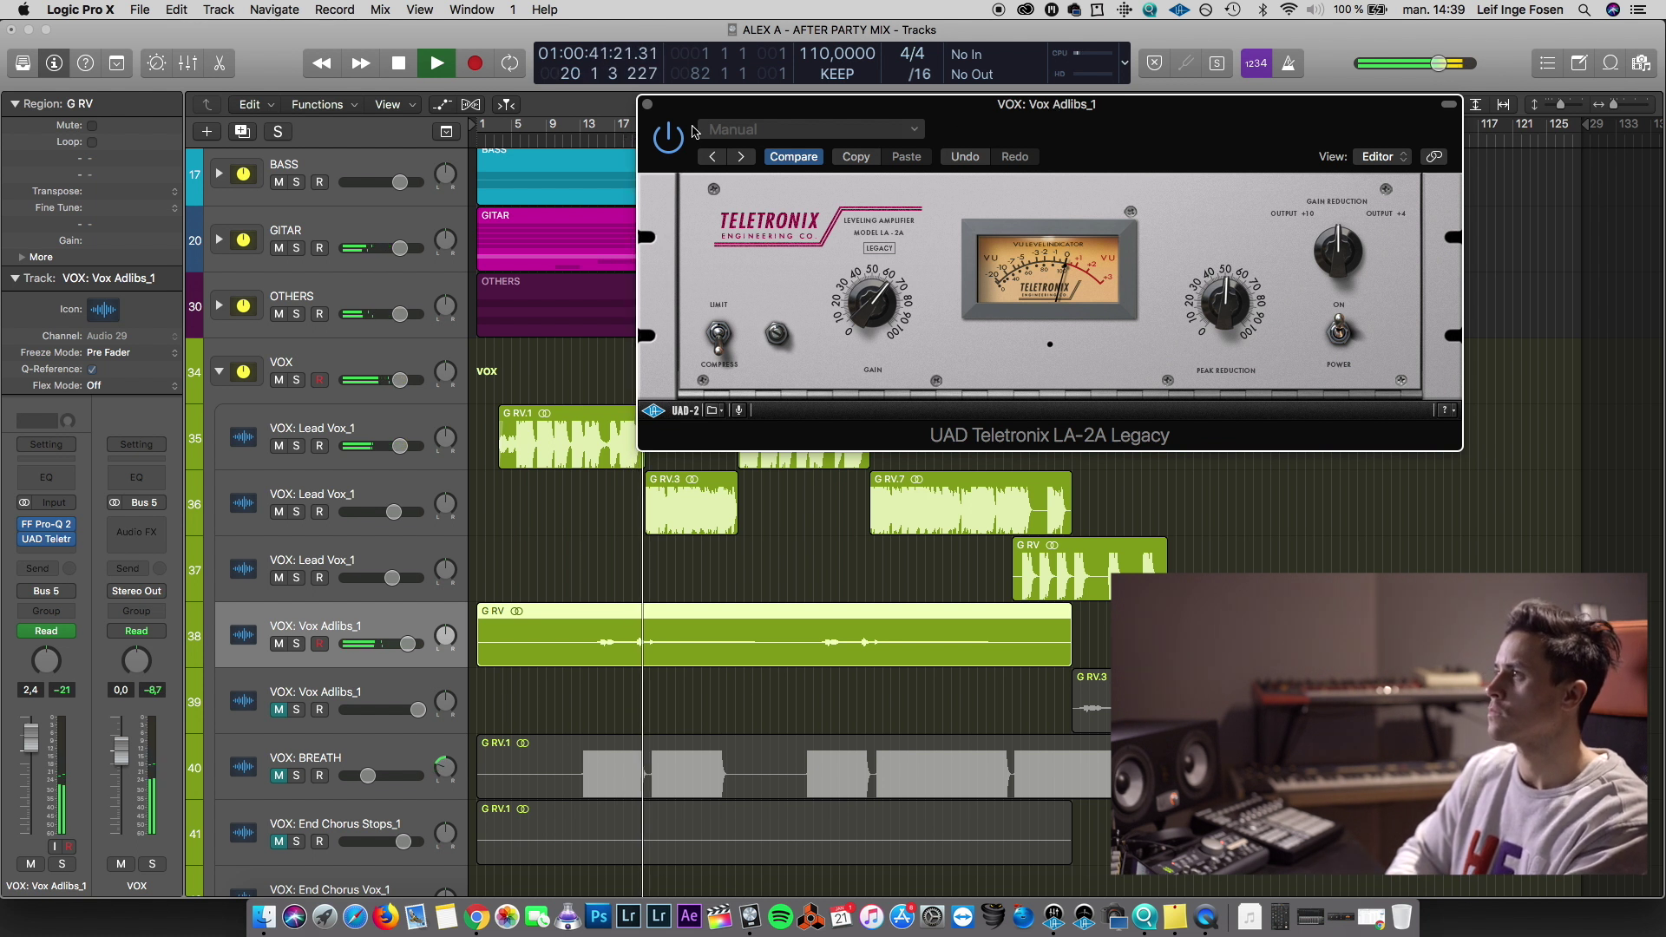
key(space)
Check the first Vox Adlibs track's FF Pro-Q 2, then play from bar 15 and try its volume at 3.2 dB
click(61, 524)
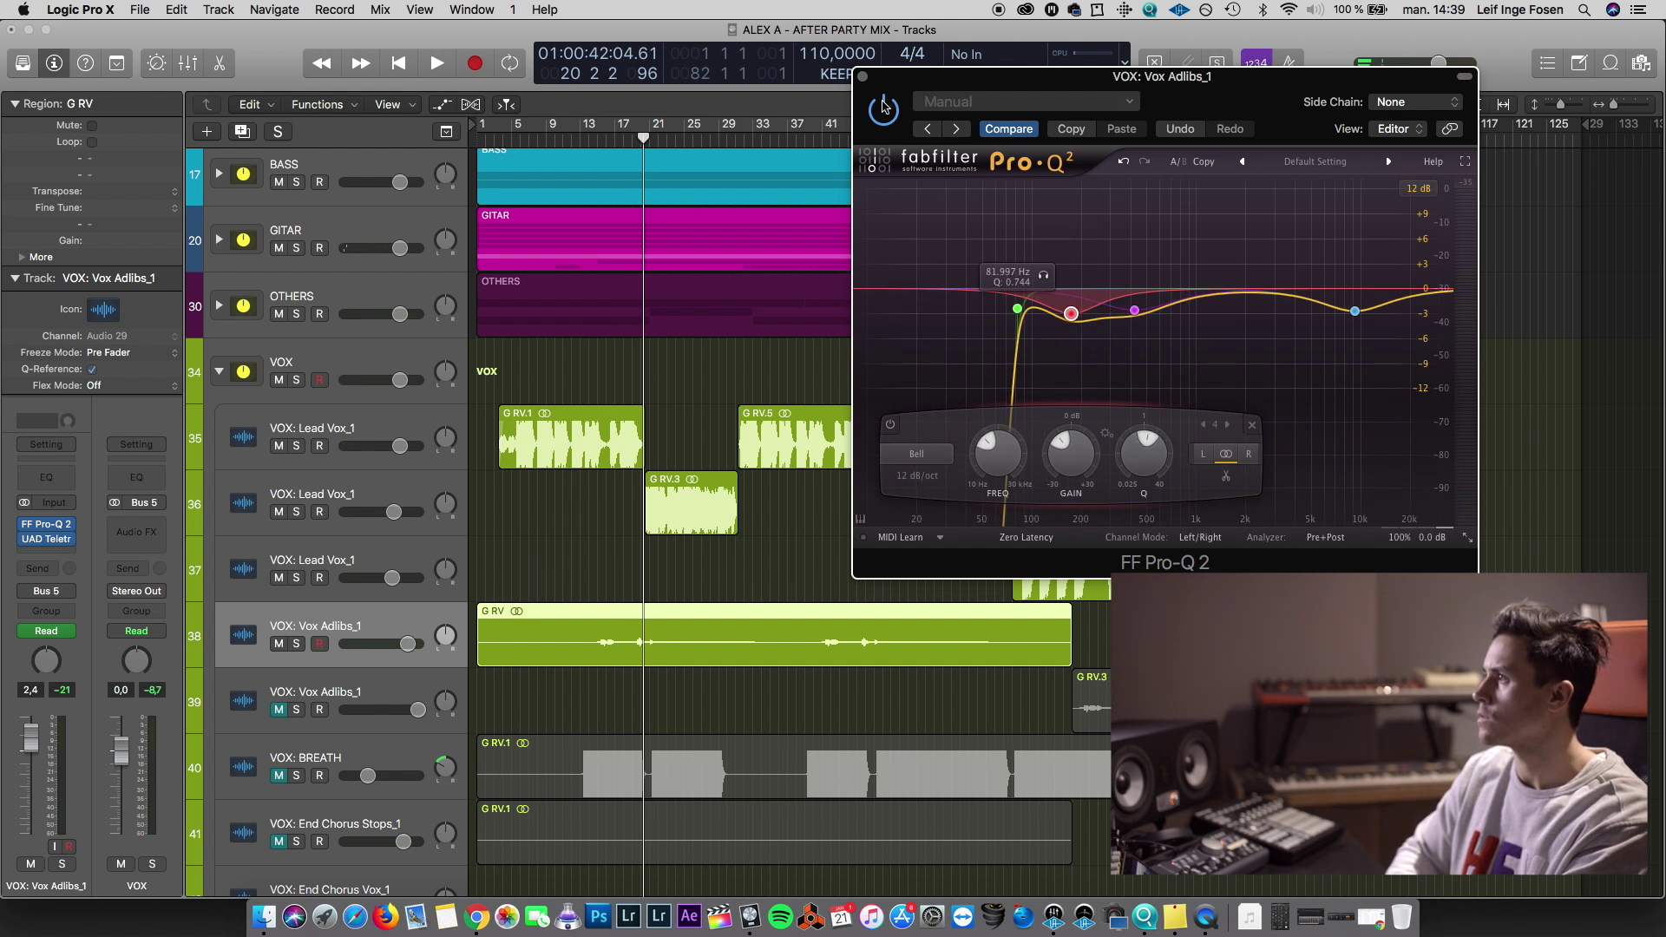
click(861, 76)
drag(643, 167, 610, 139)
click(600, 136)
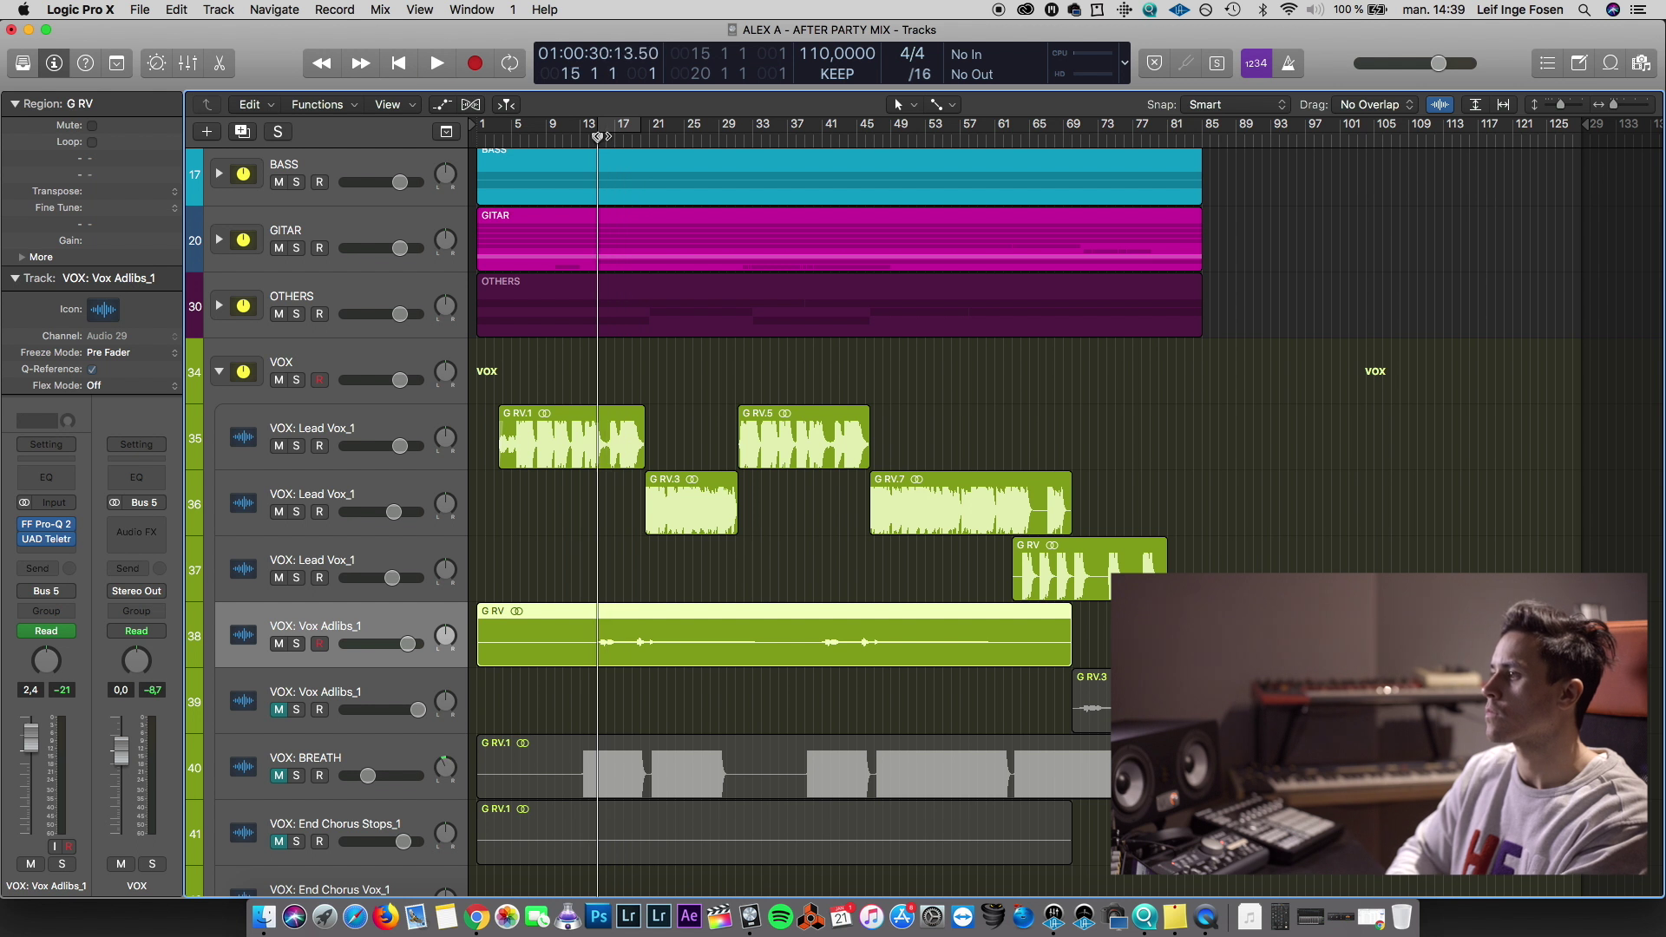
key(space)
drag(407, 643, 410, 643)
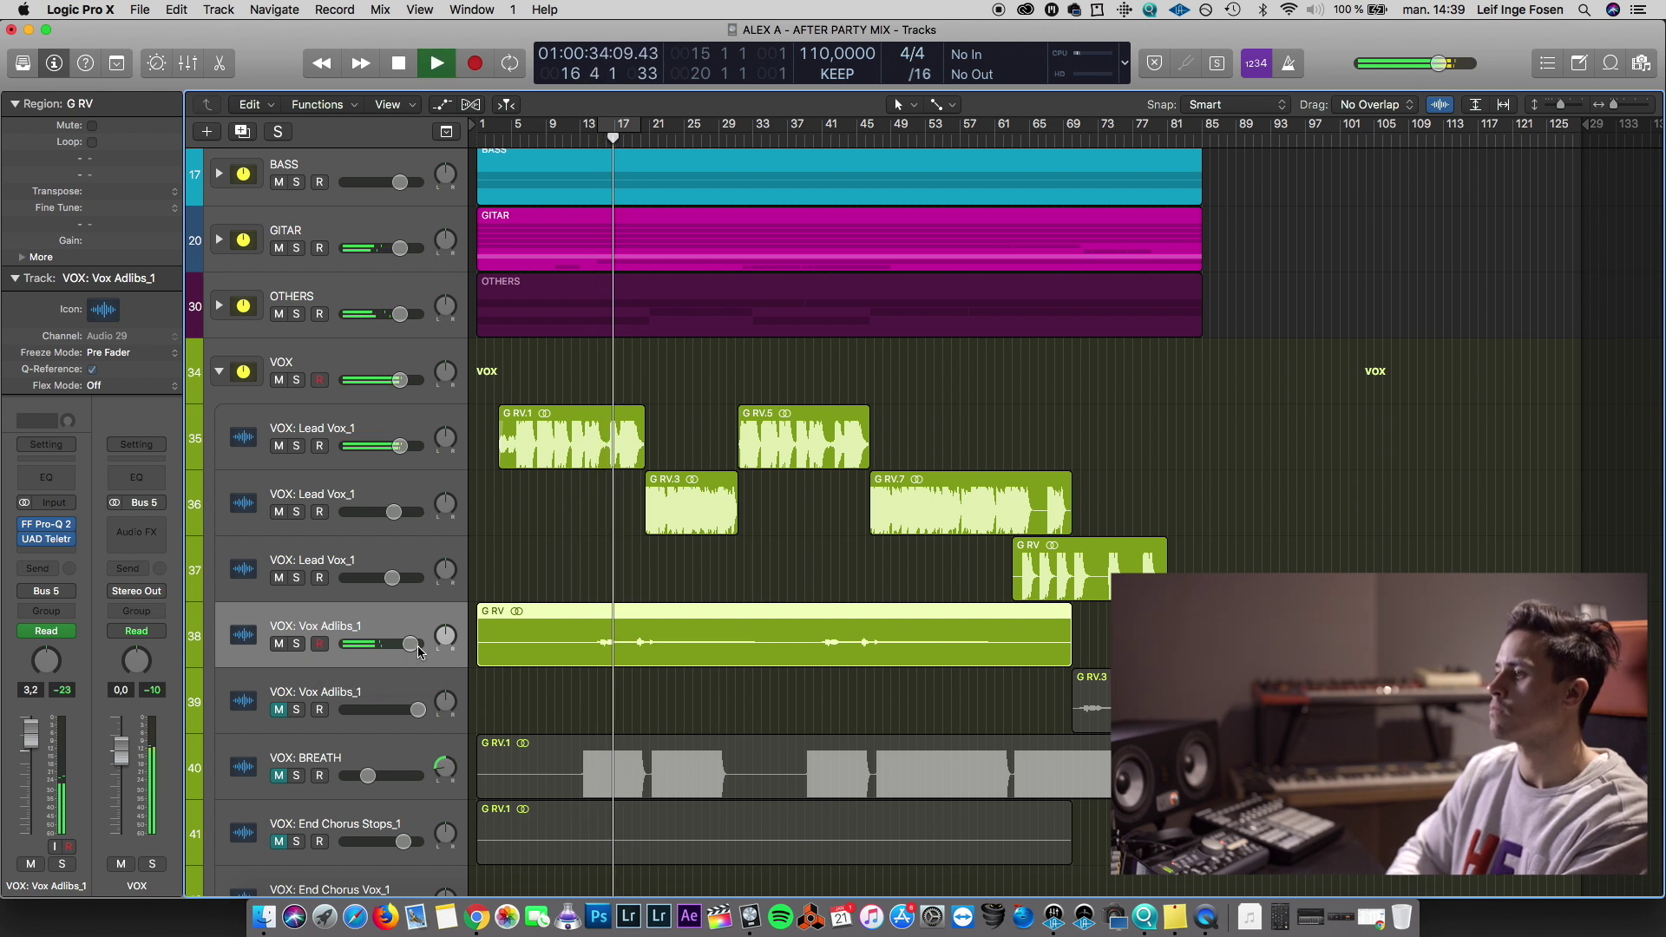
key(space)
Copy the FF Pro-Q 2 and LA-2A from the first Vox Adlibs track onto the second Vox Adlibs track in the mixer
click(347, 694)
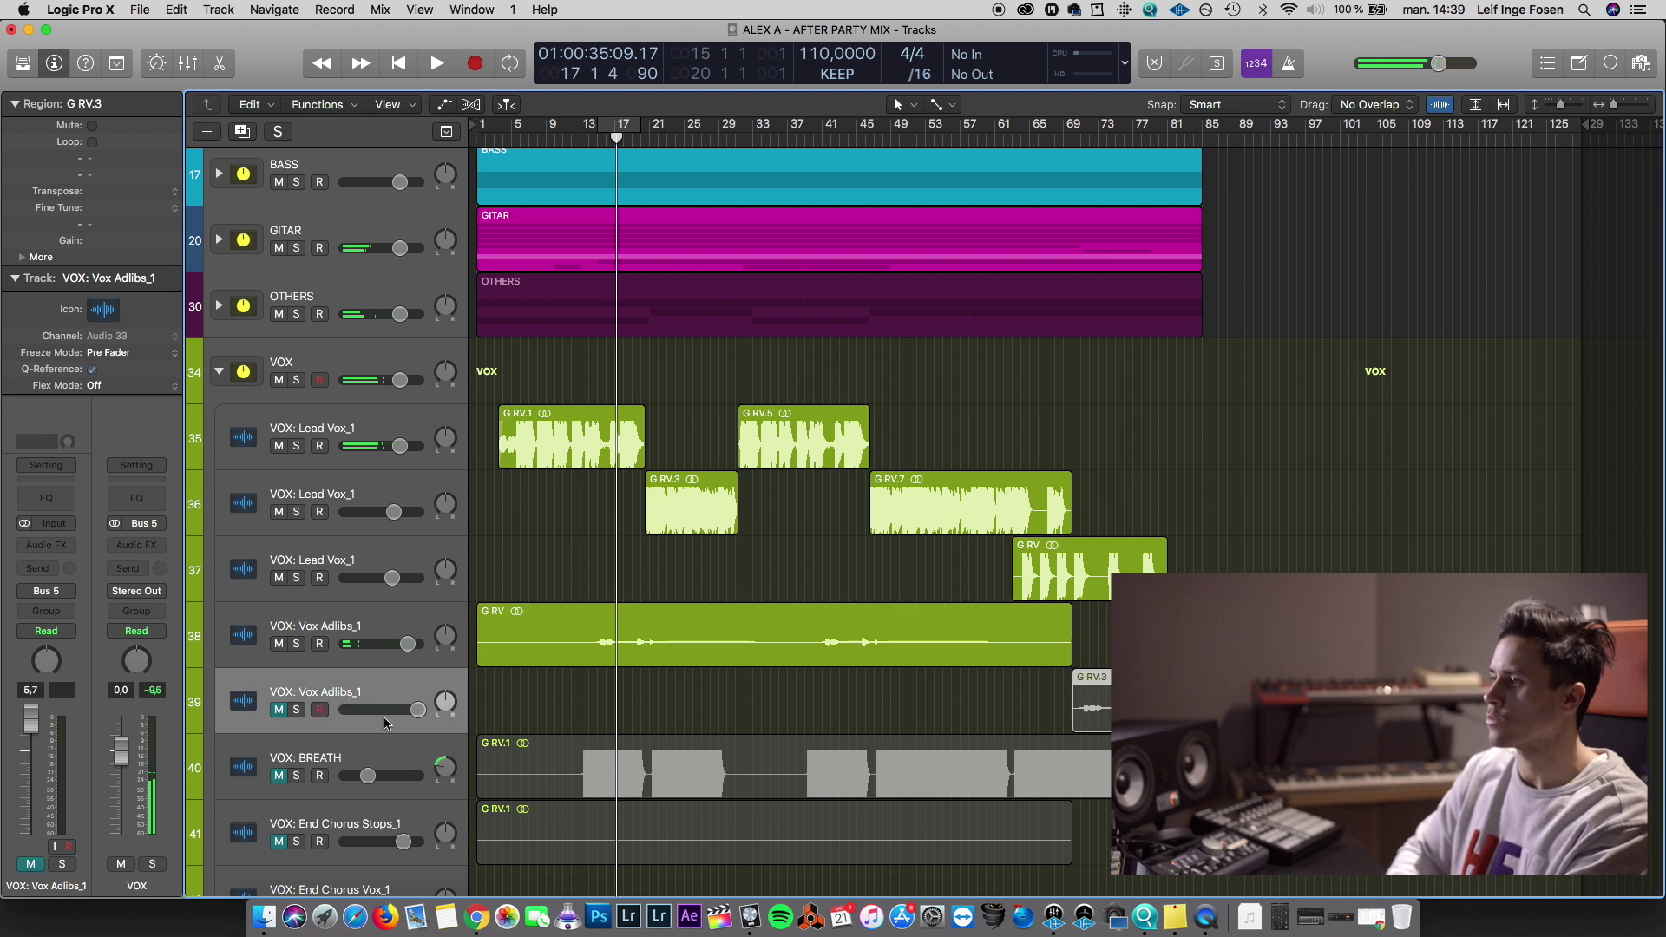
click(188, 64)
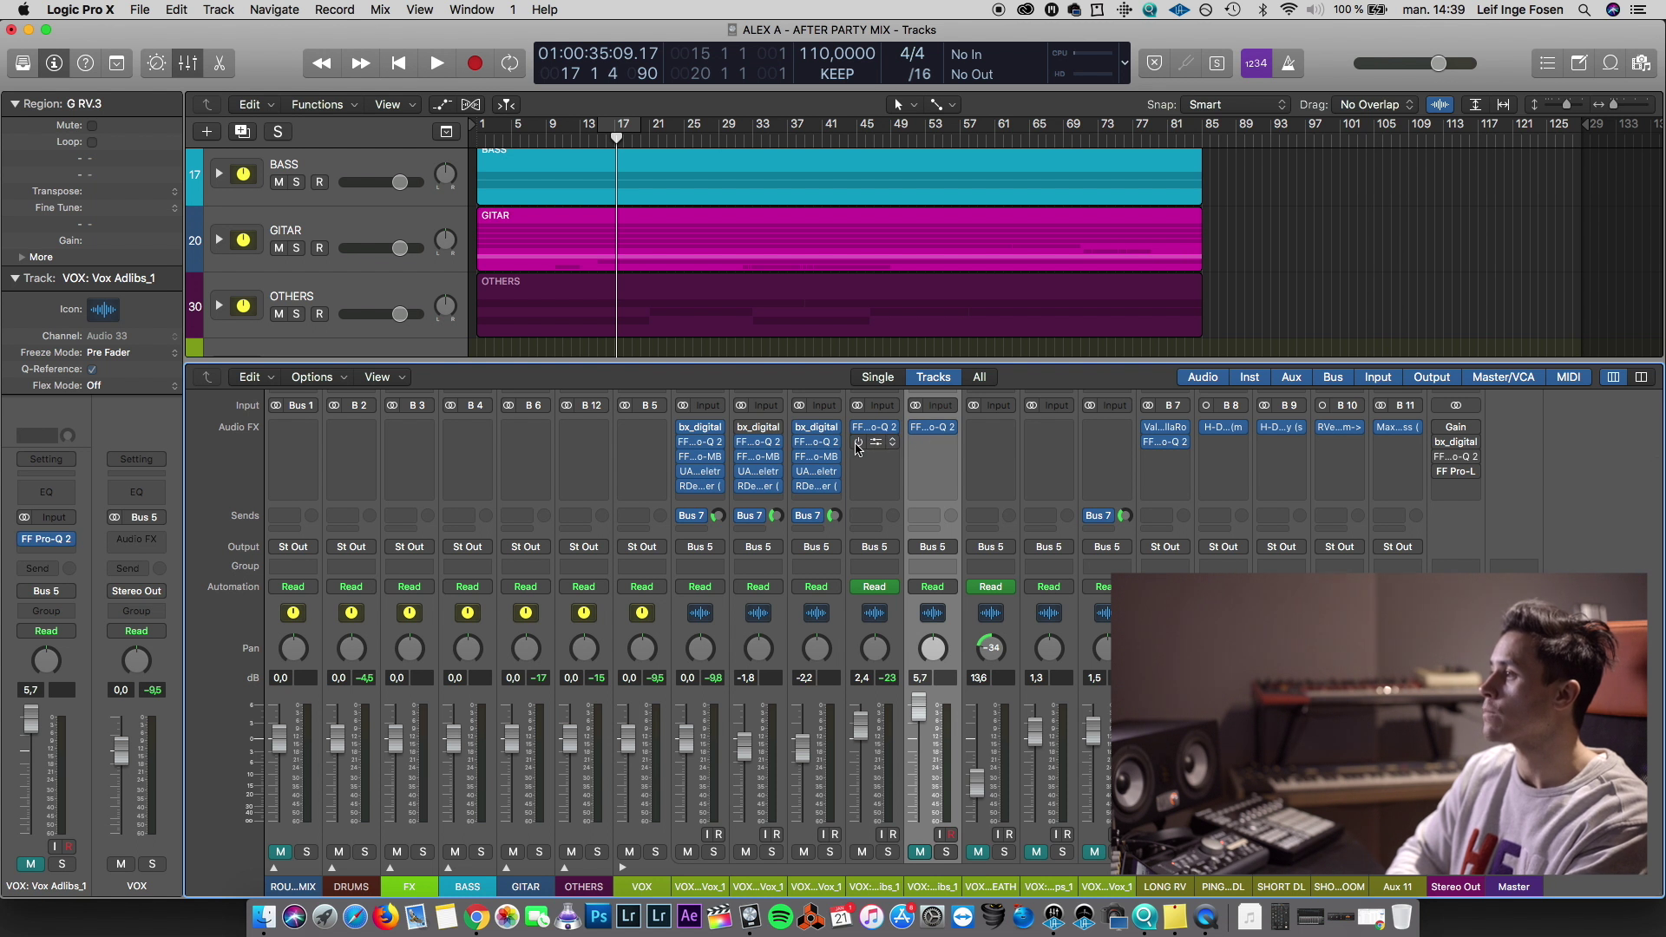
drag(933, 449, 932, 444)
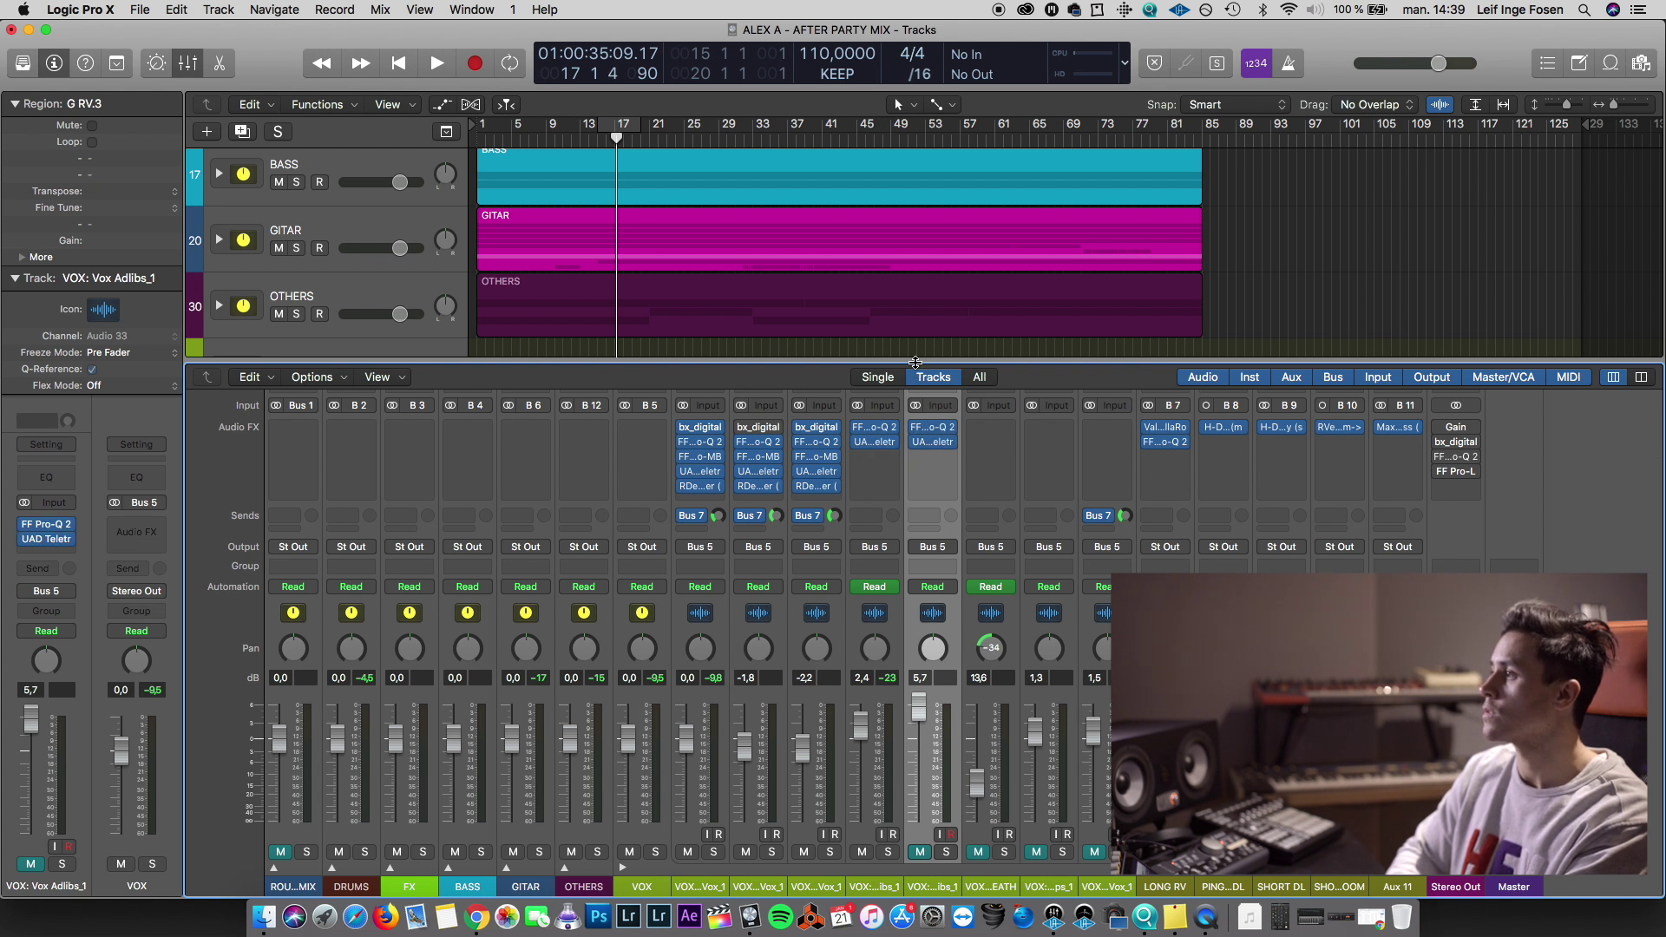
drag(915, 361, 897, 875)
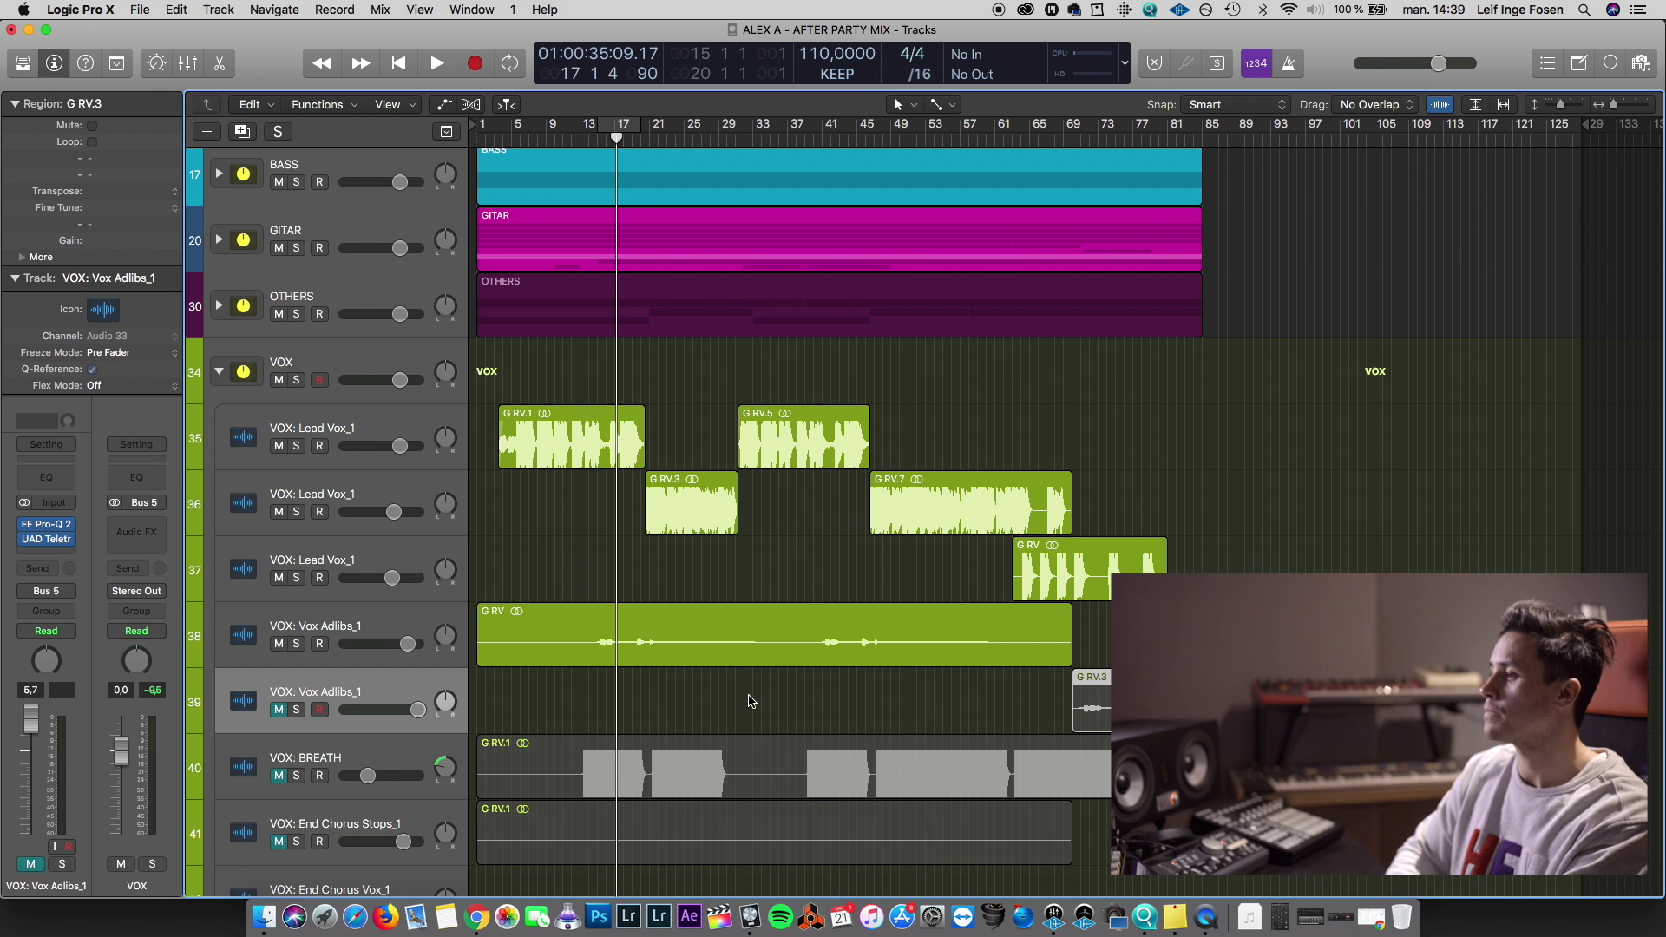
Play from bar 70, raise the second Vox Adlibs track's volume to 6.0 dB and check its LA-2A
click(1077, 130)
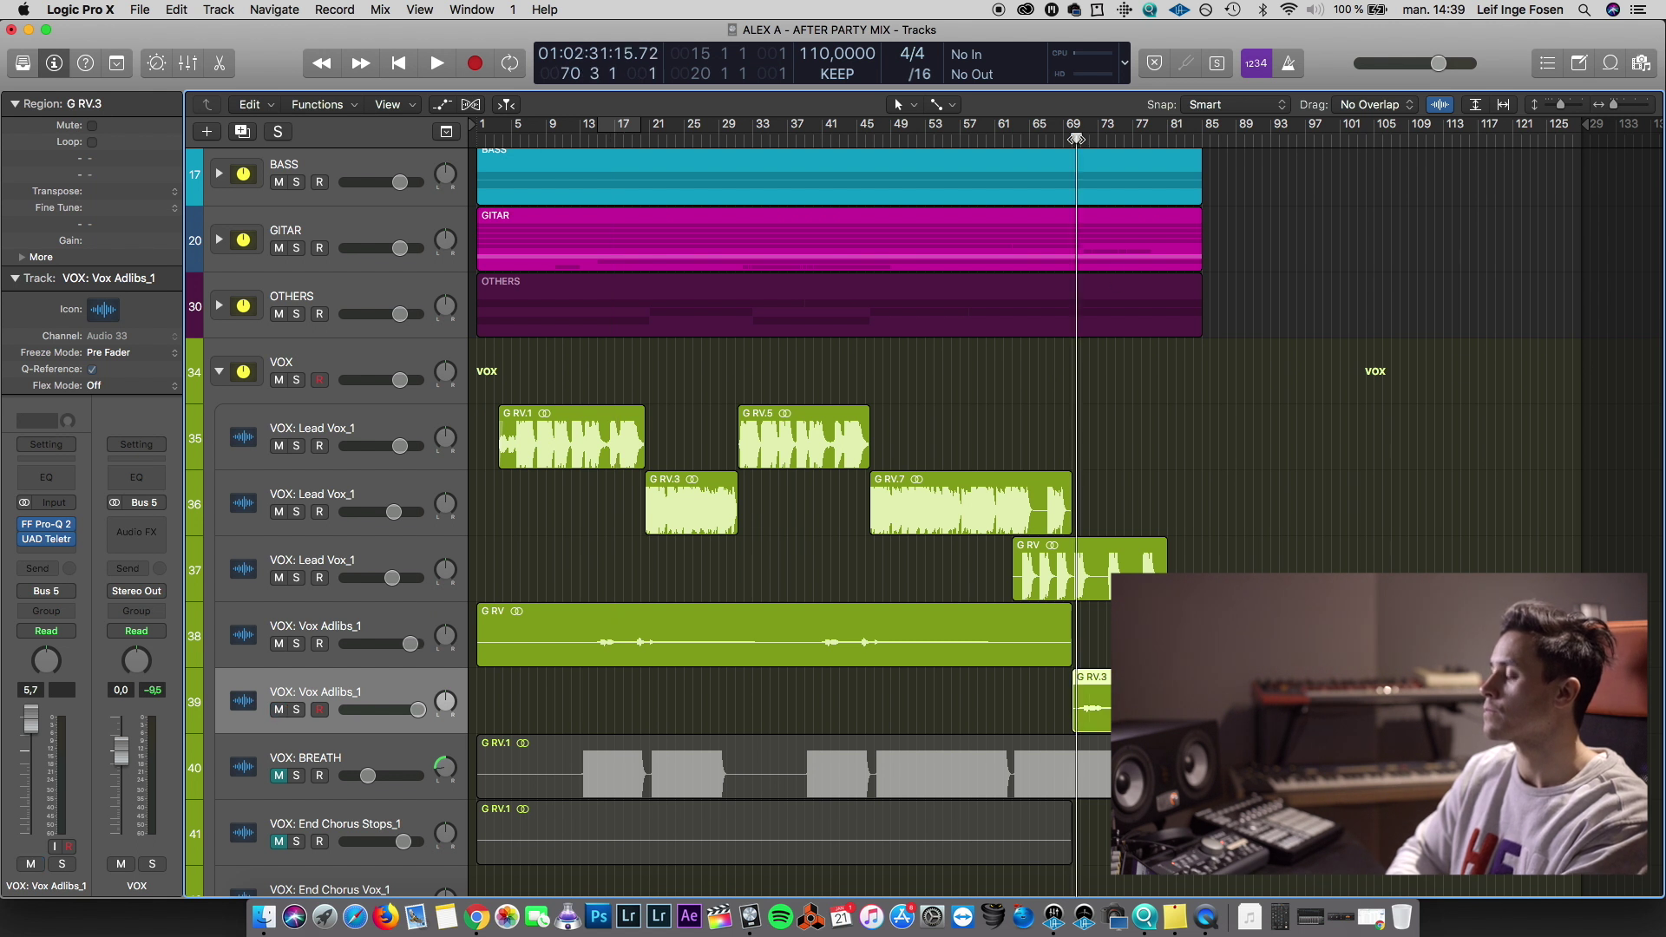
key(space)
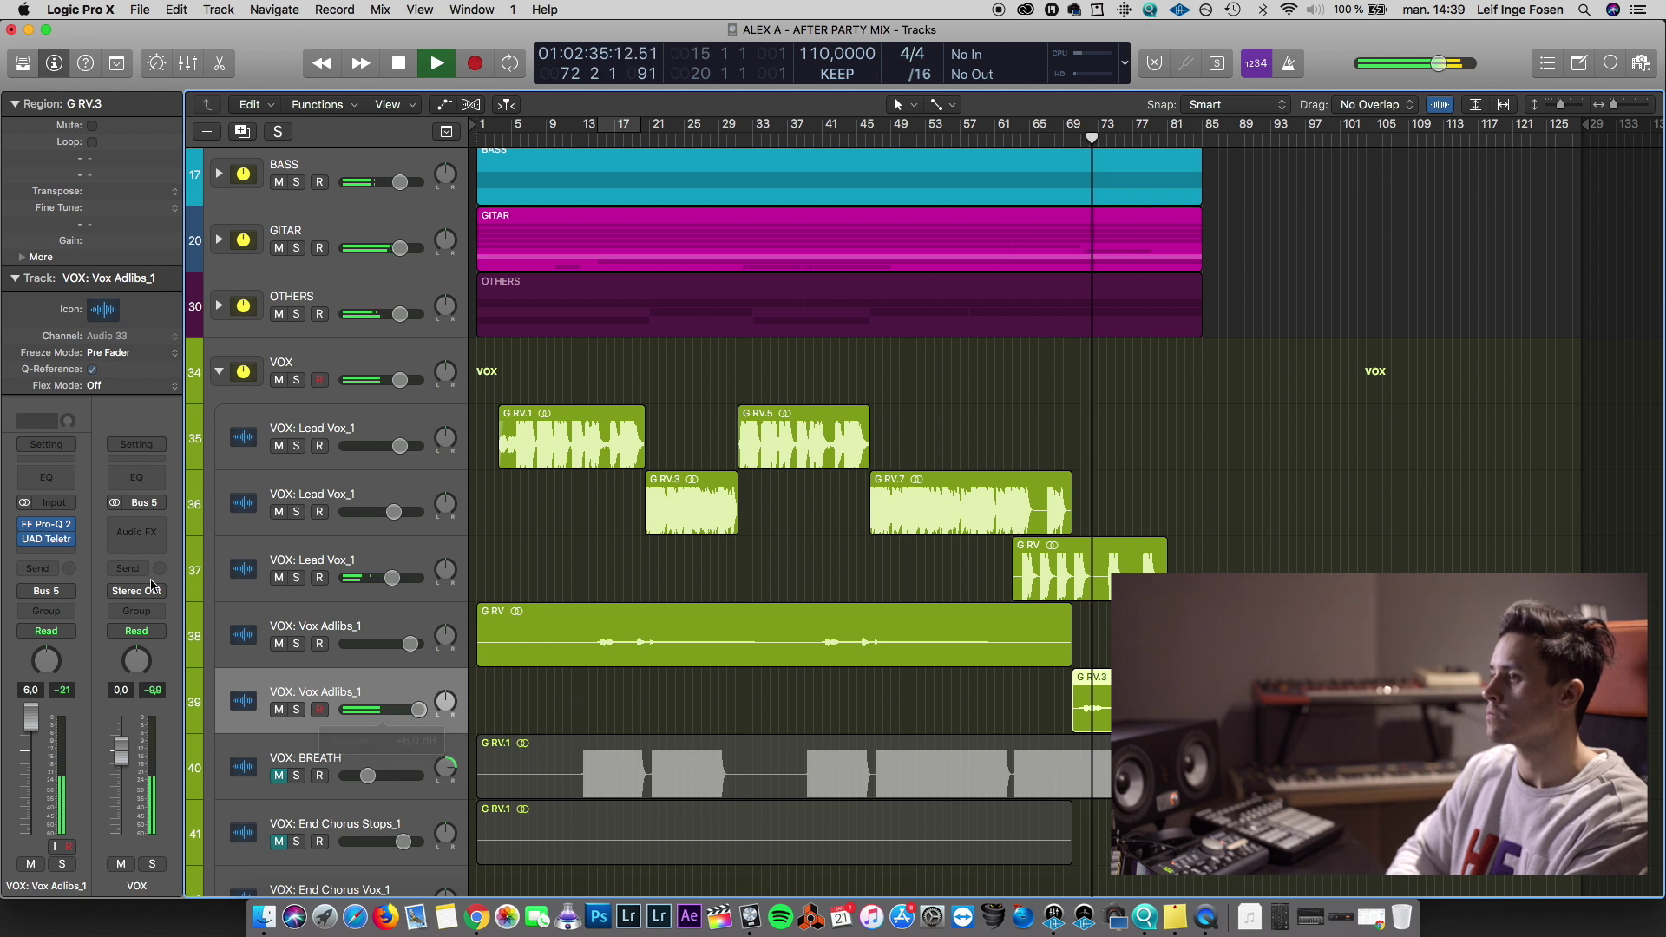
click(46, 539)
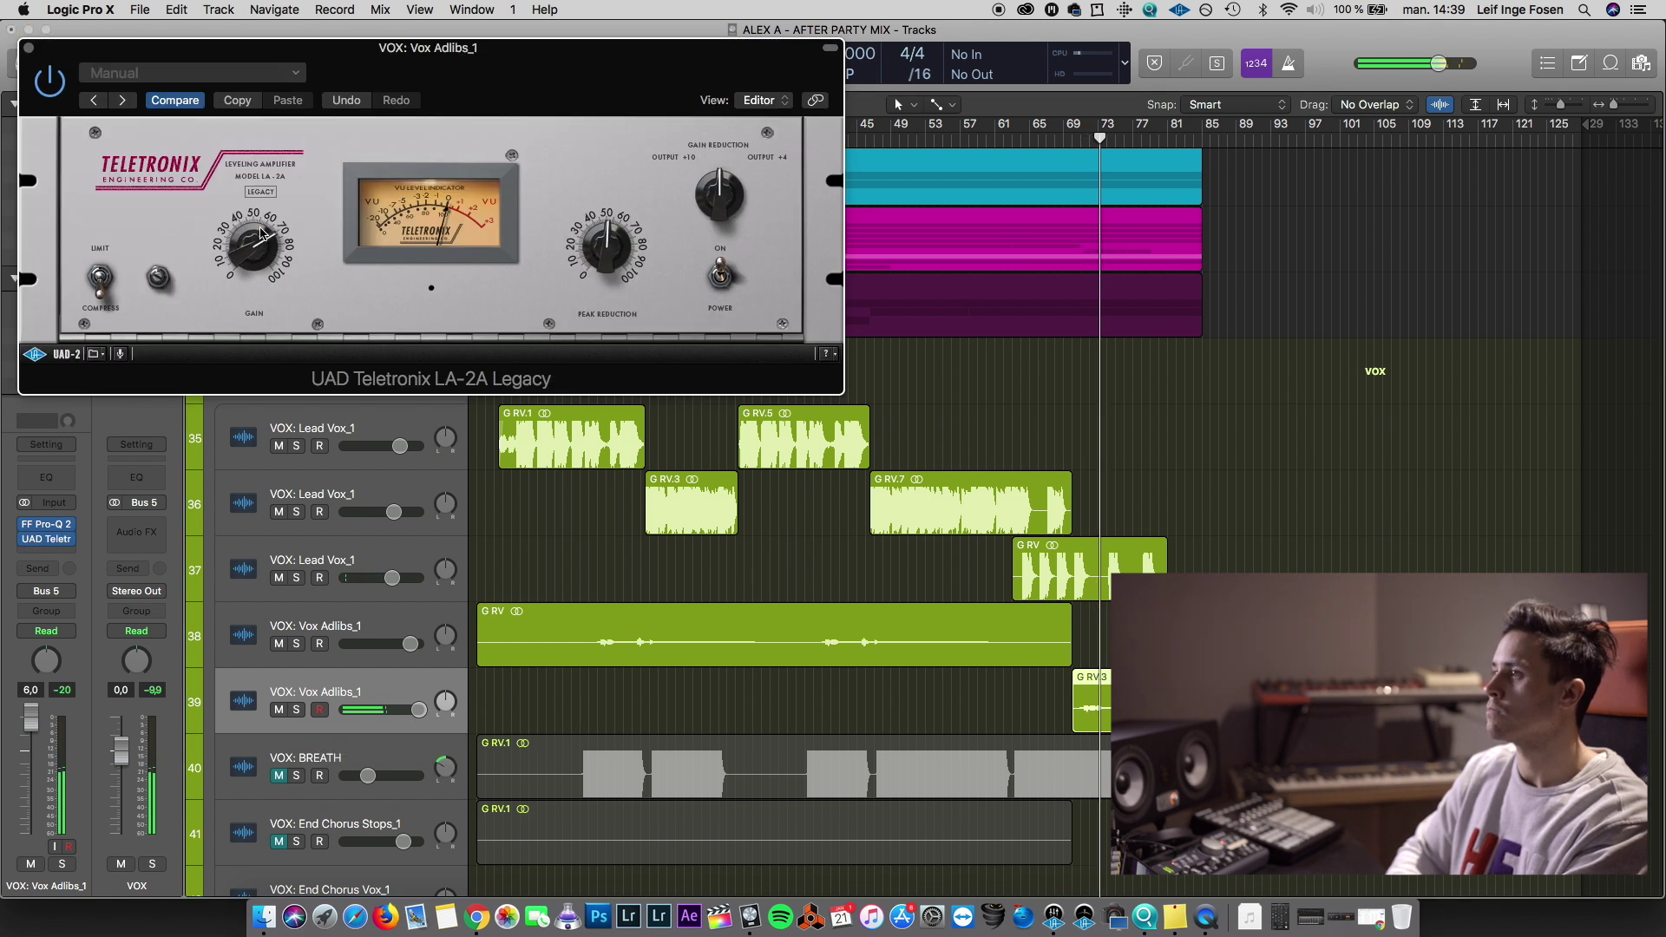
click(28, 48)
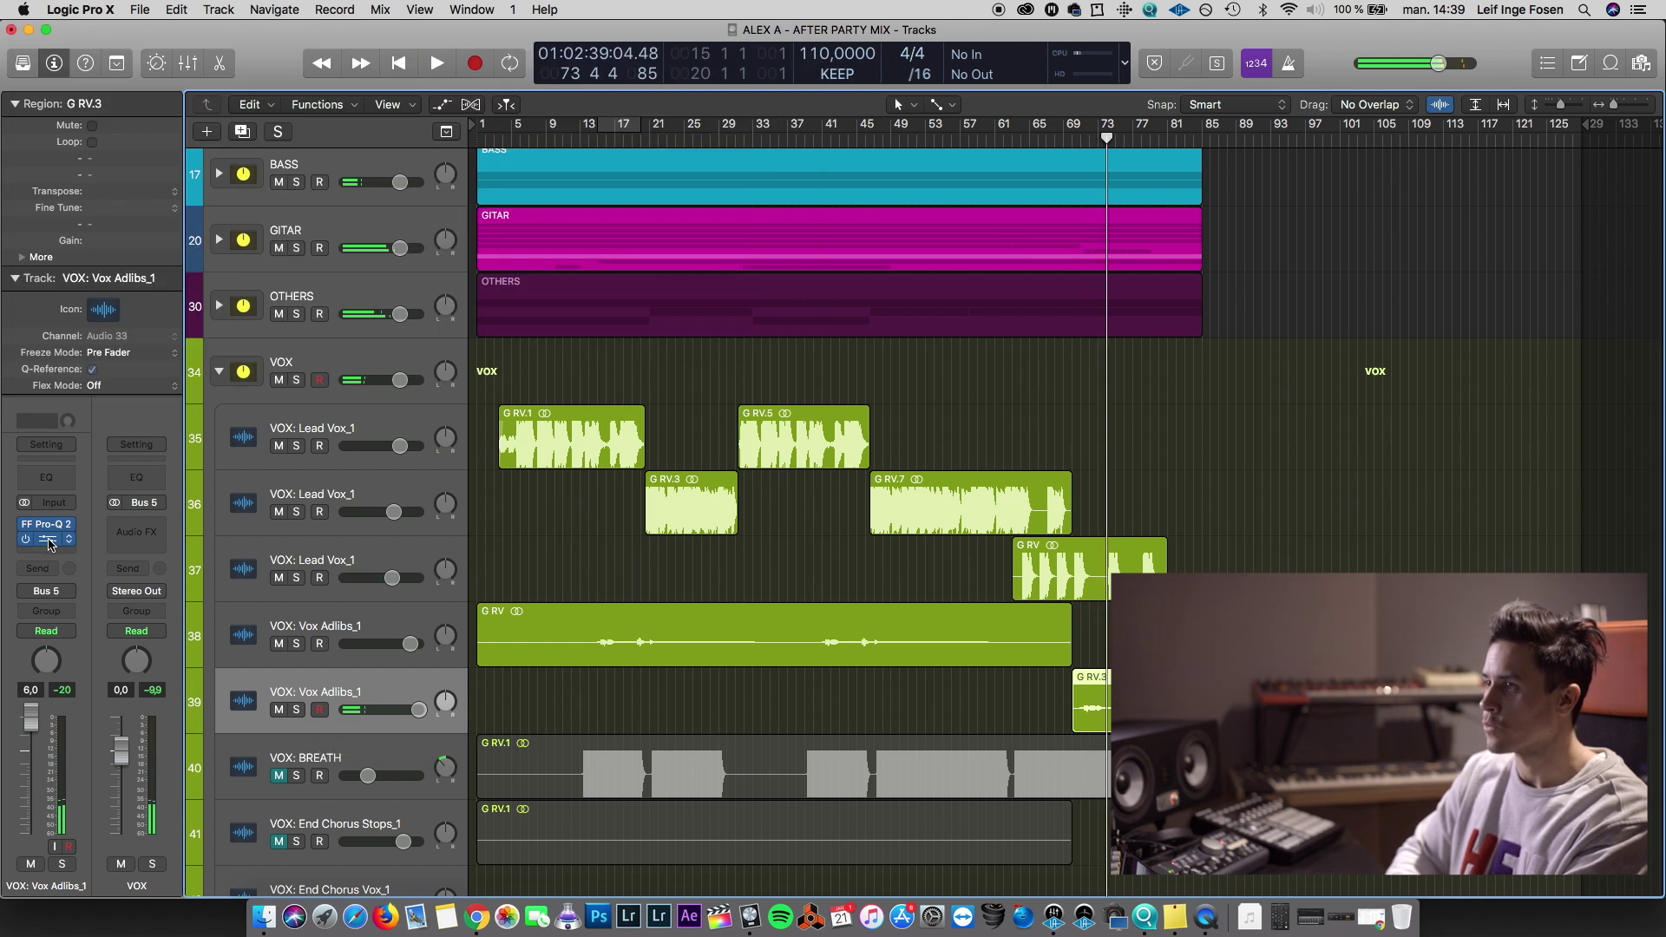
Insert and adjust a stereo RDeEsser after the LA-2A on the second Vox Adlibs track, and check its FF Pro-Q 2
click(46, 553)
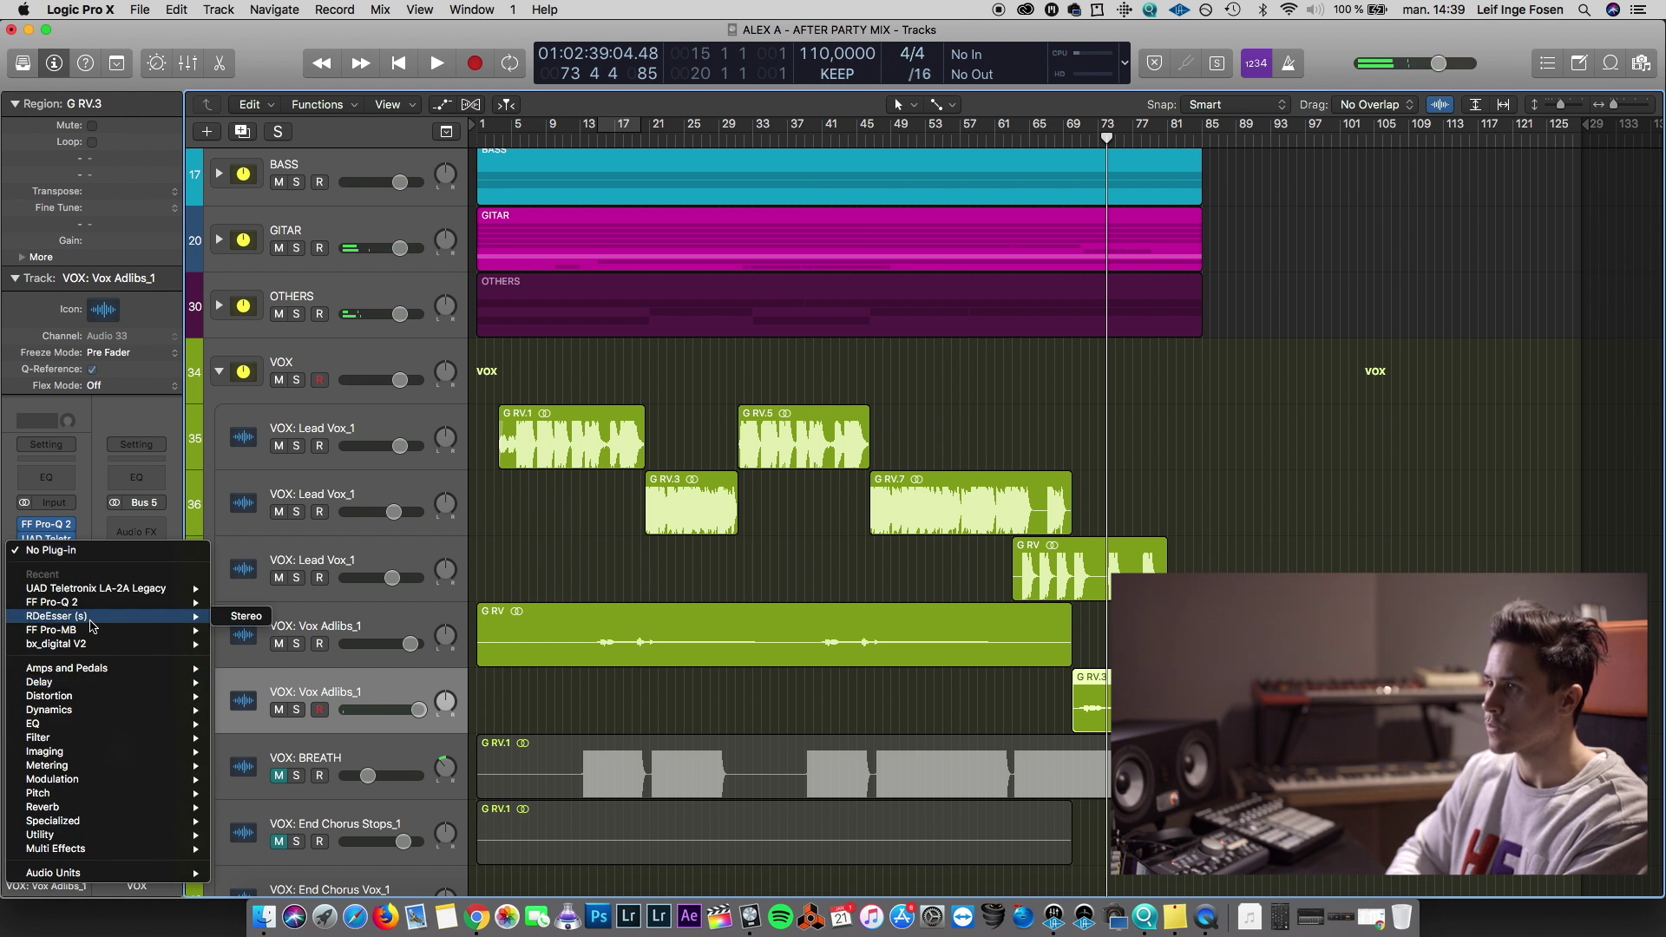
click(247, 616)
drag(76, 302, 75, 310)
click(28, 49)
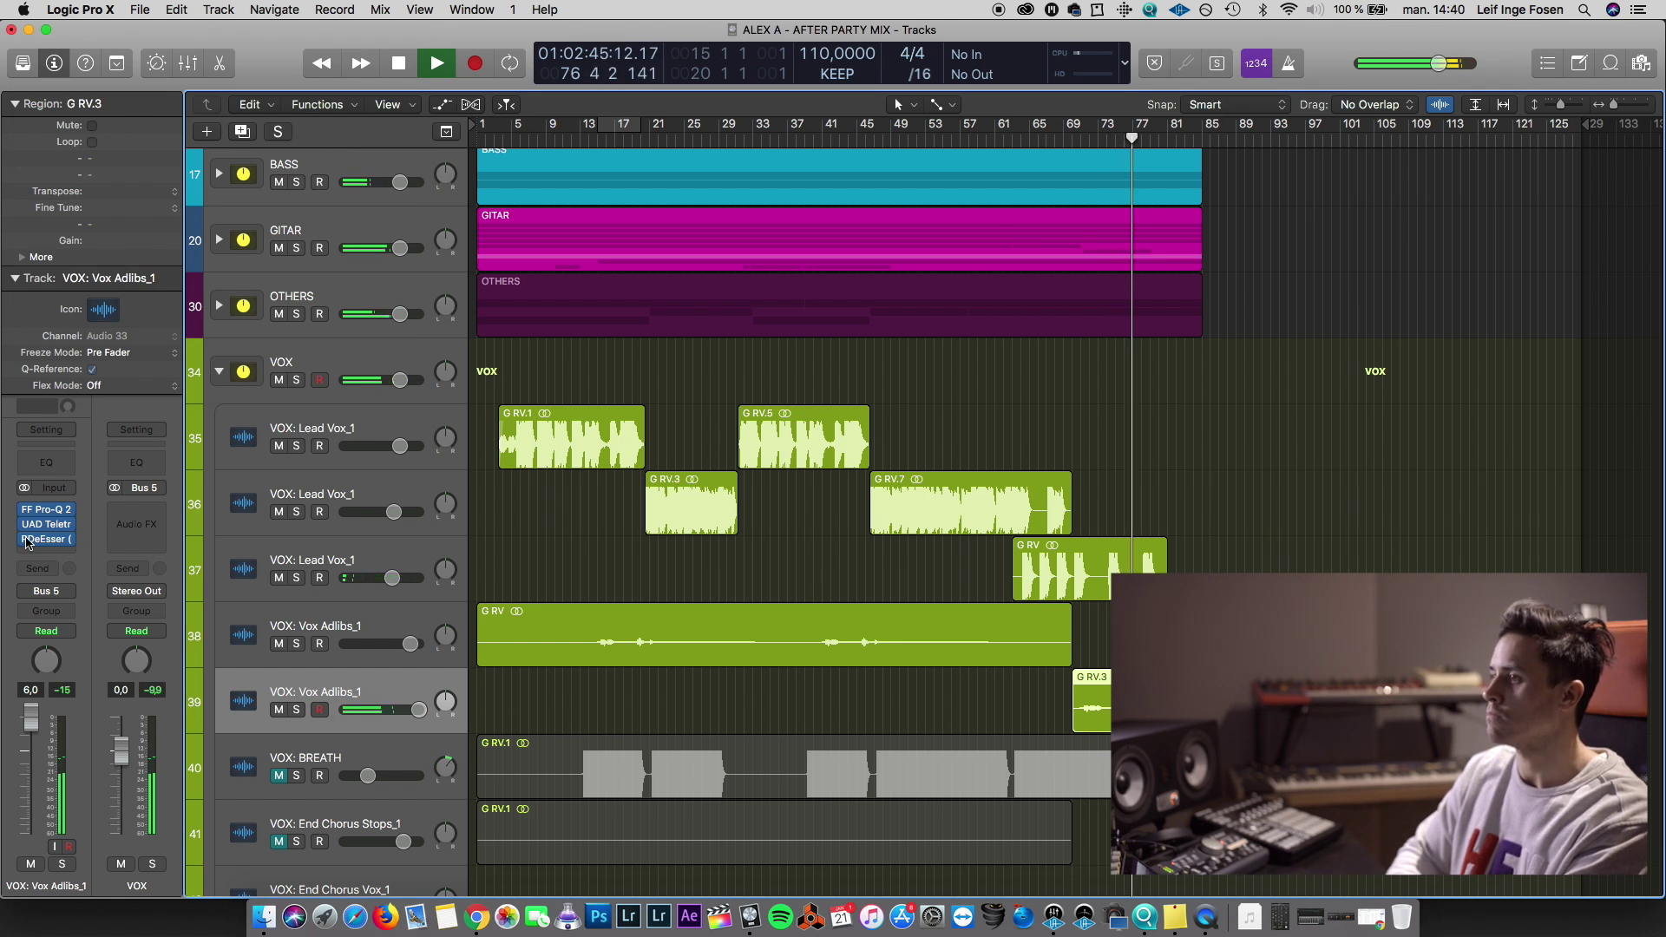
click(43, 512)
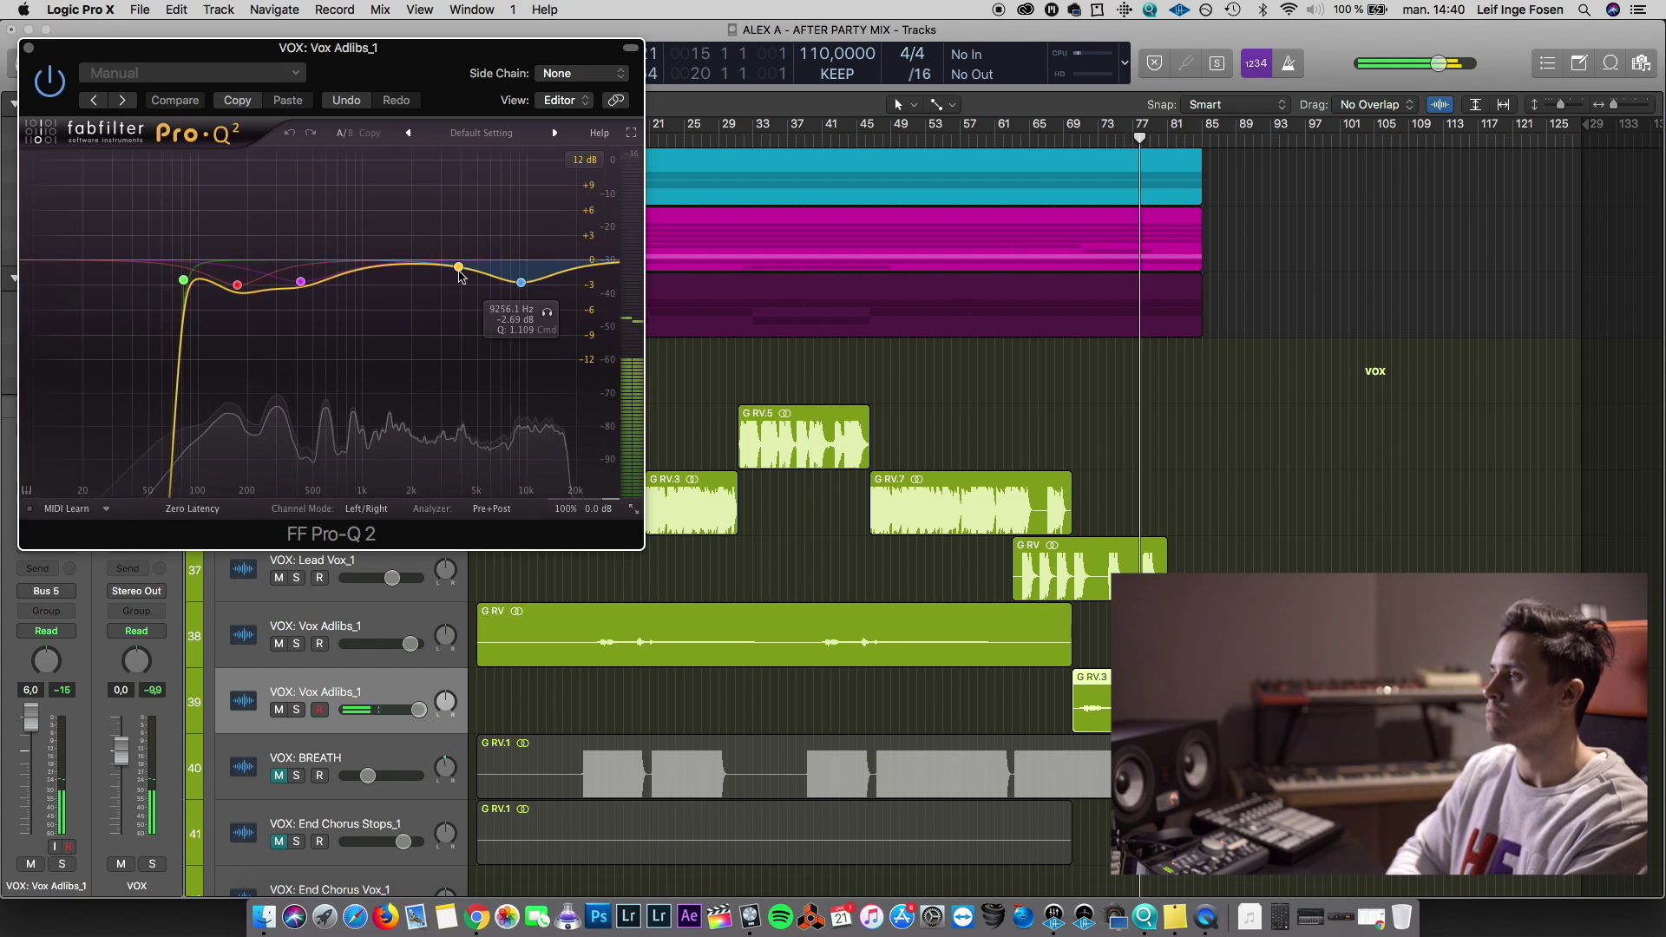
key(super+w)
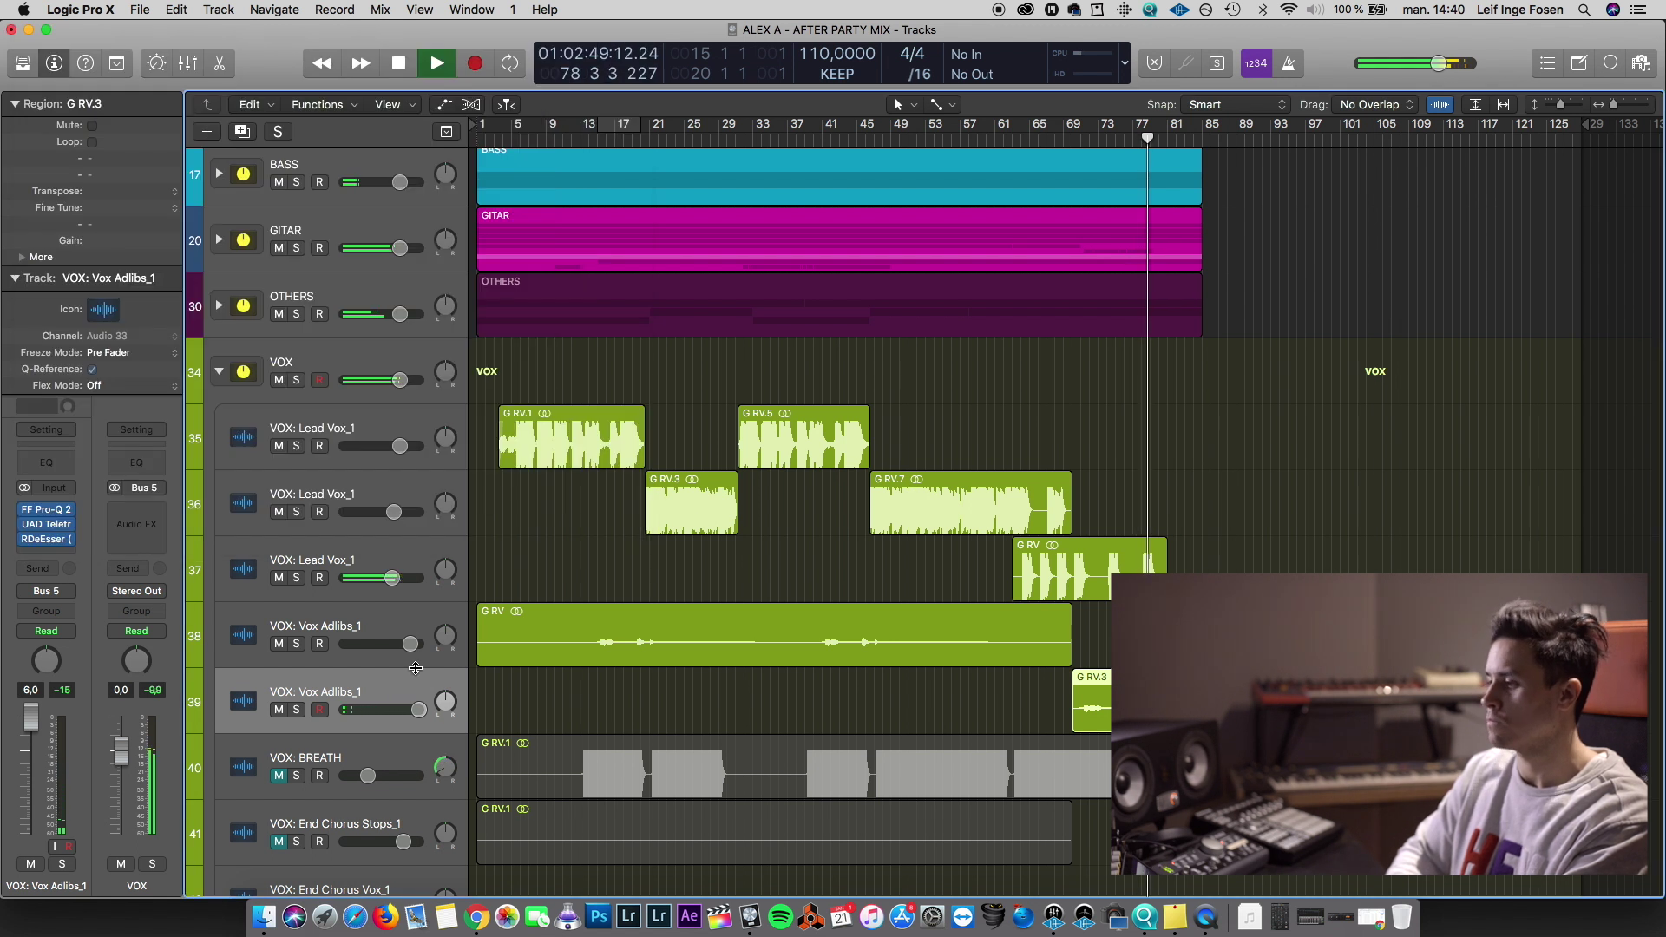
Unmute the BREATH track, listen to it from bar 13 and check its volume automation
scroll(416, 668, down, 1)
key(space)
click(323, 717)
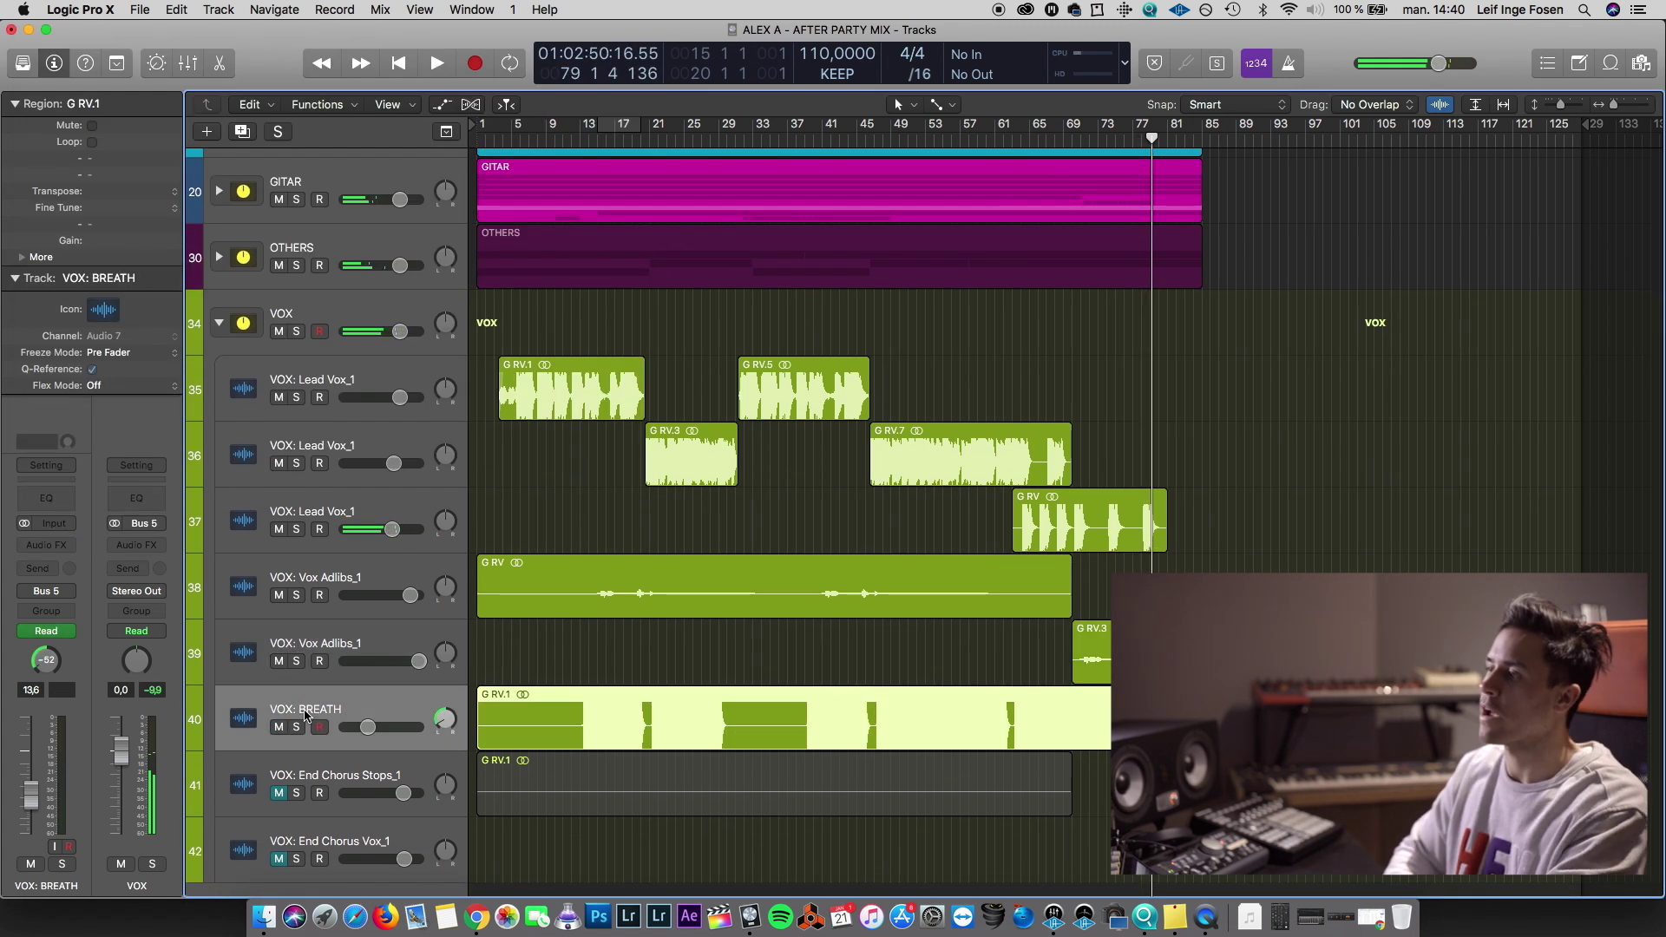
click(595, 143)
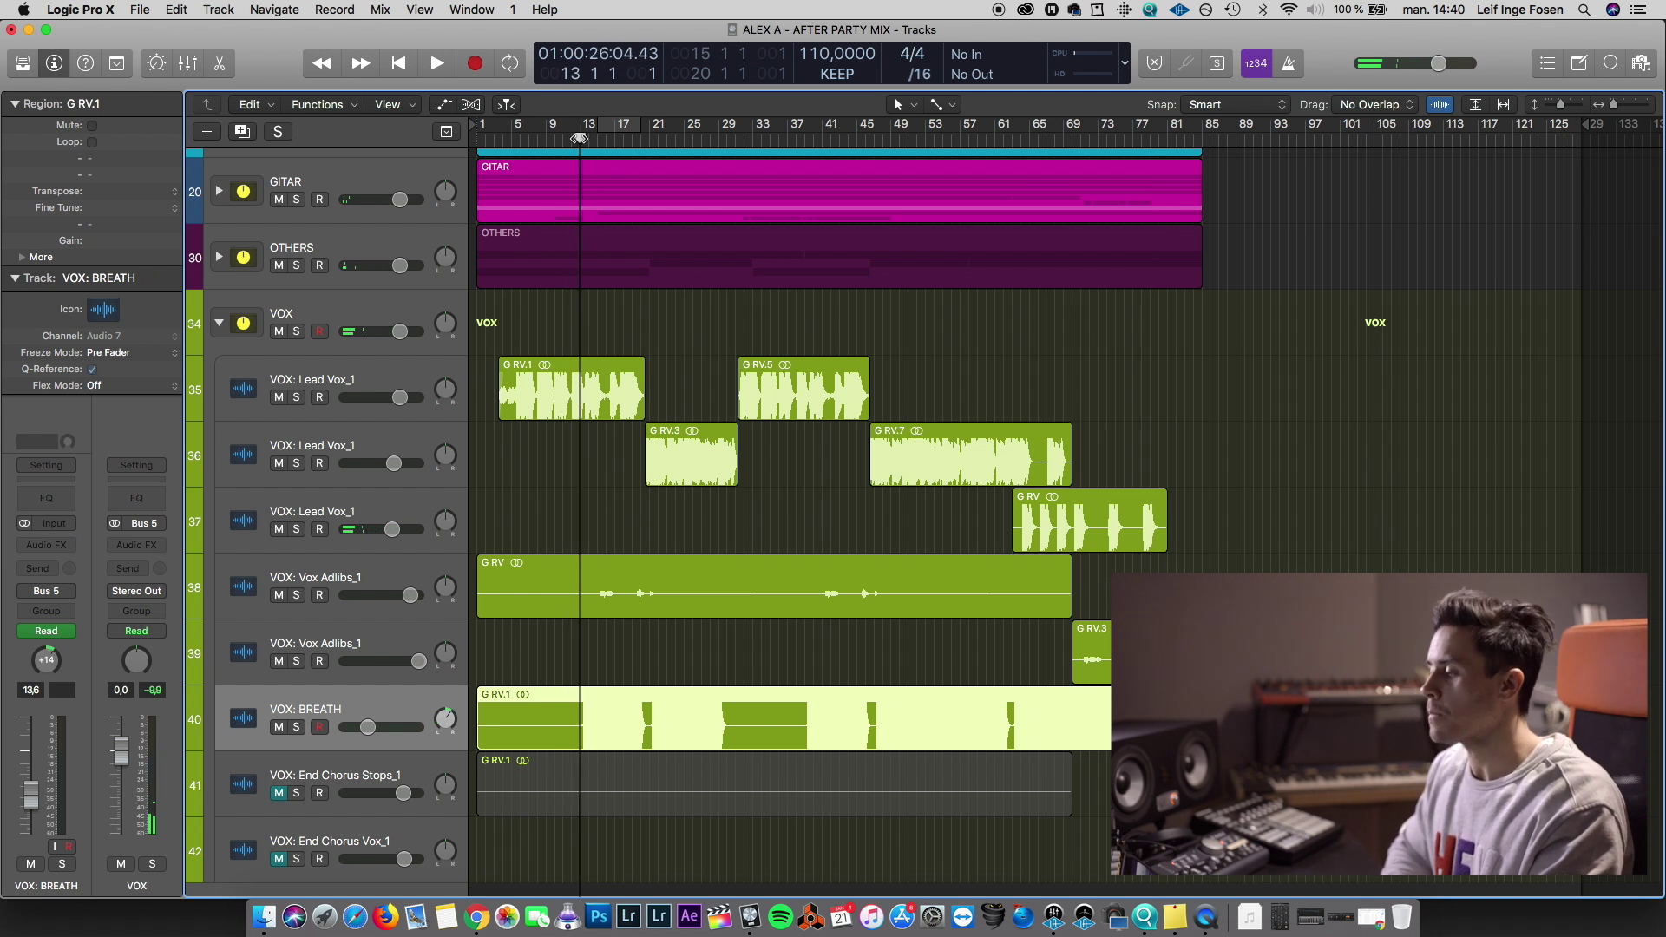
key(space)
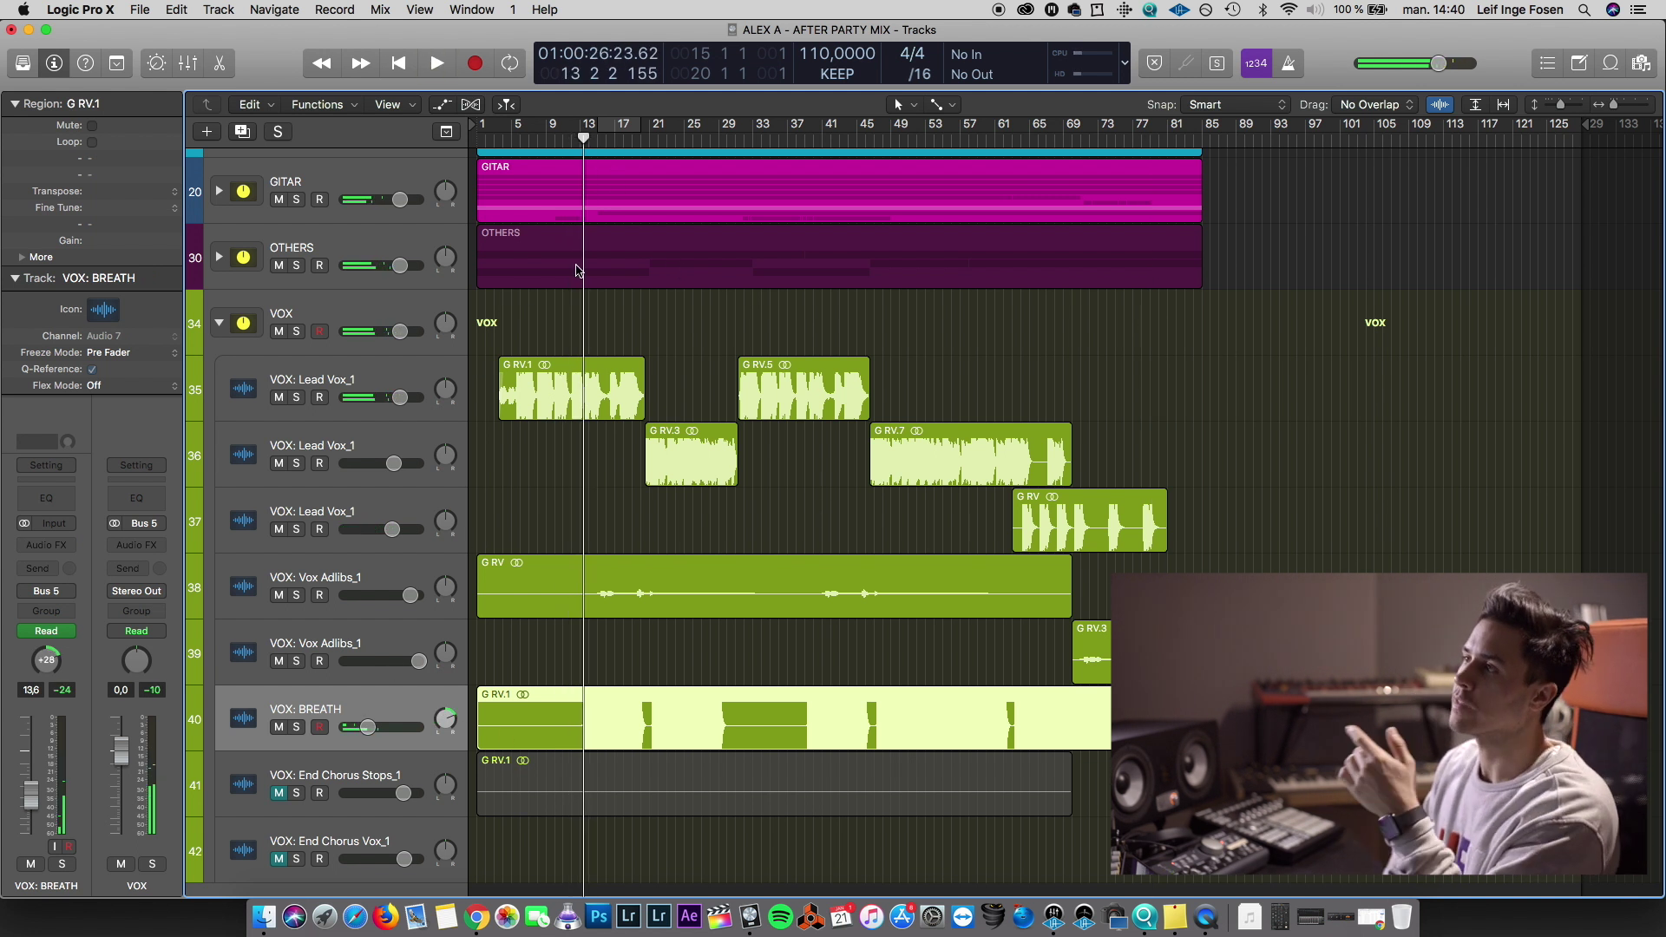
click(442, 104)
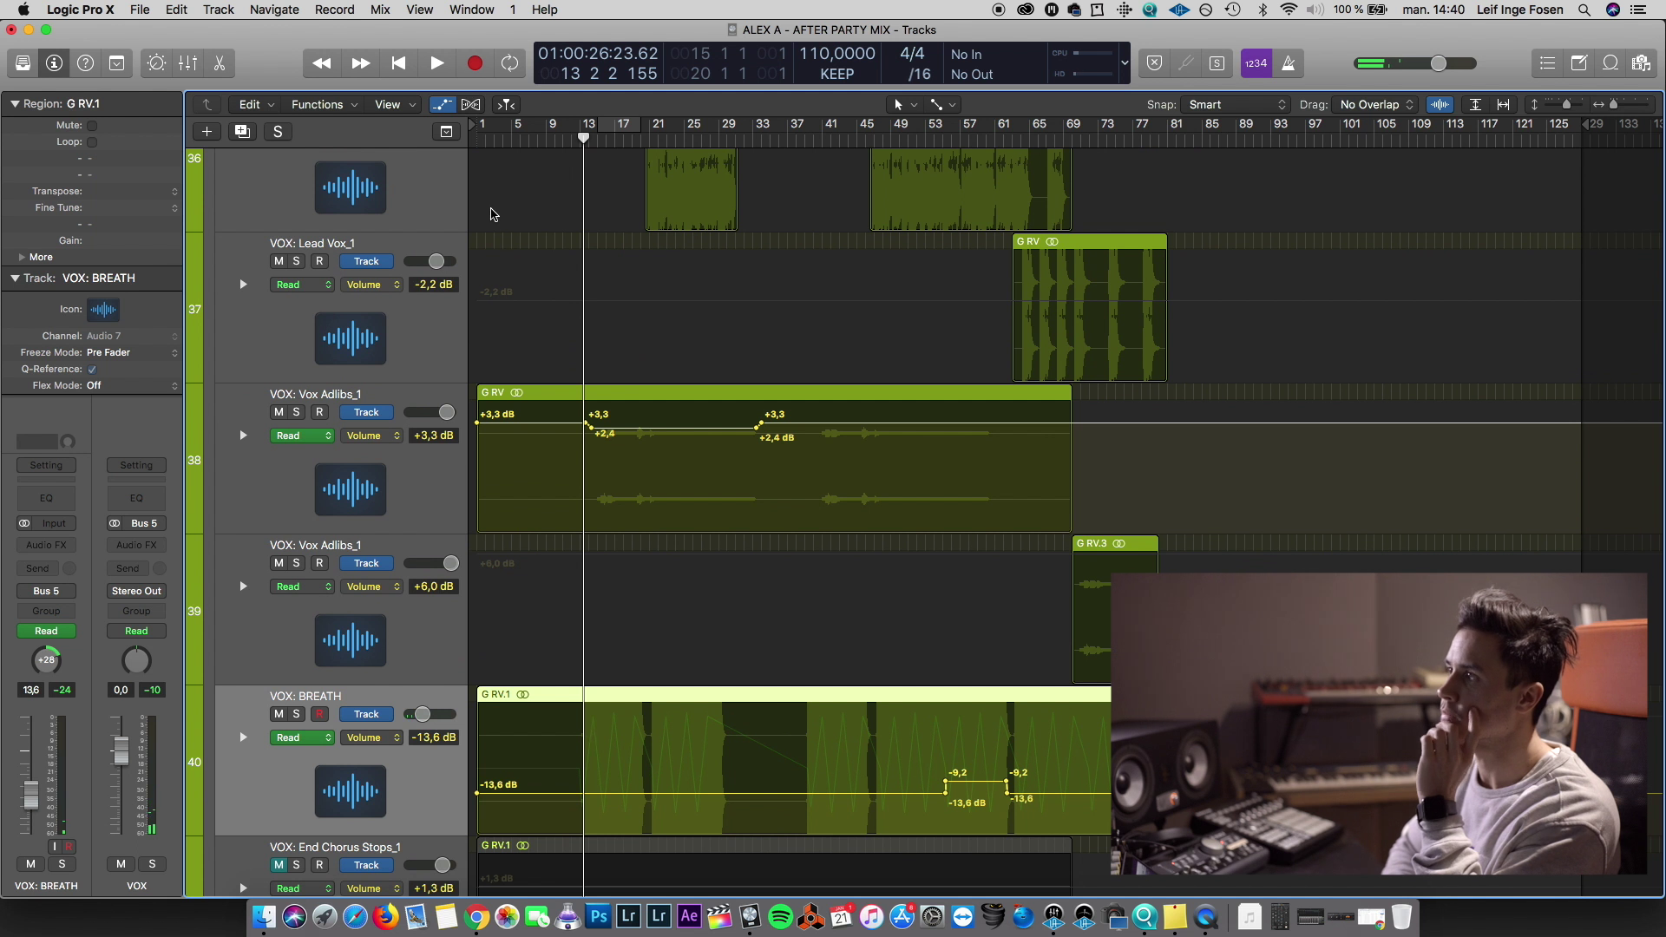
click(442, 104)
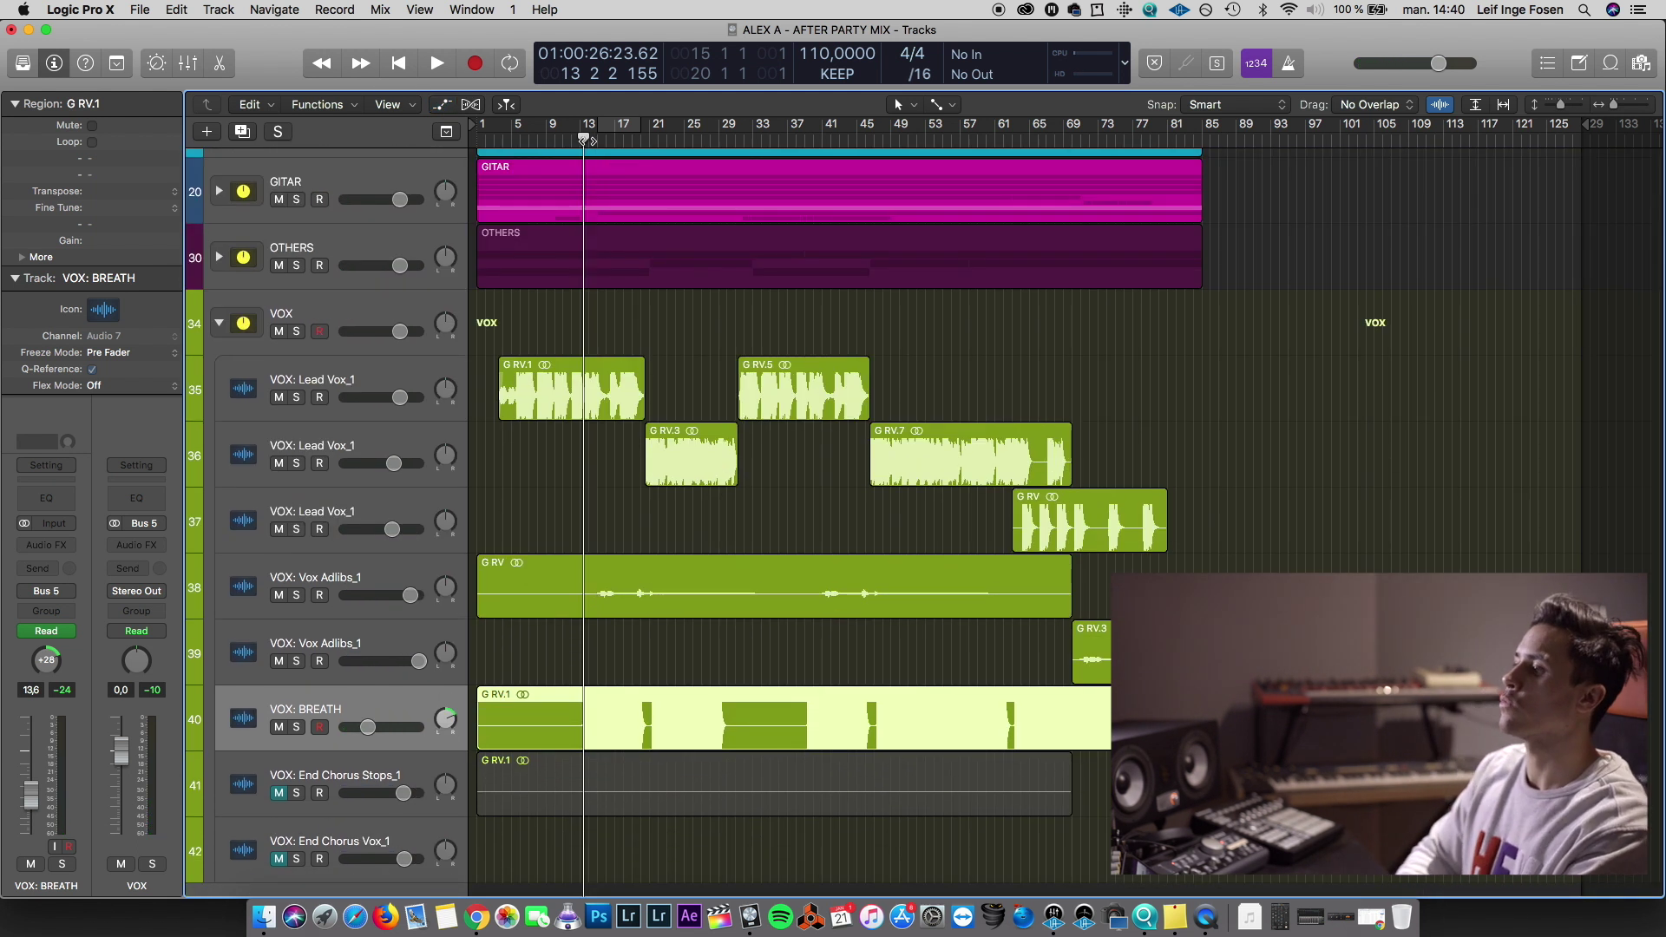
During playback, insert a stereo FF Pro-Q 2 on the BREATH track
key(space)
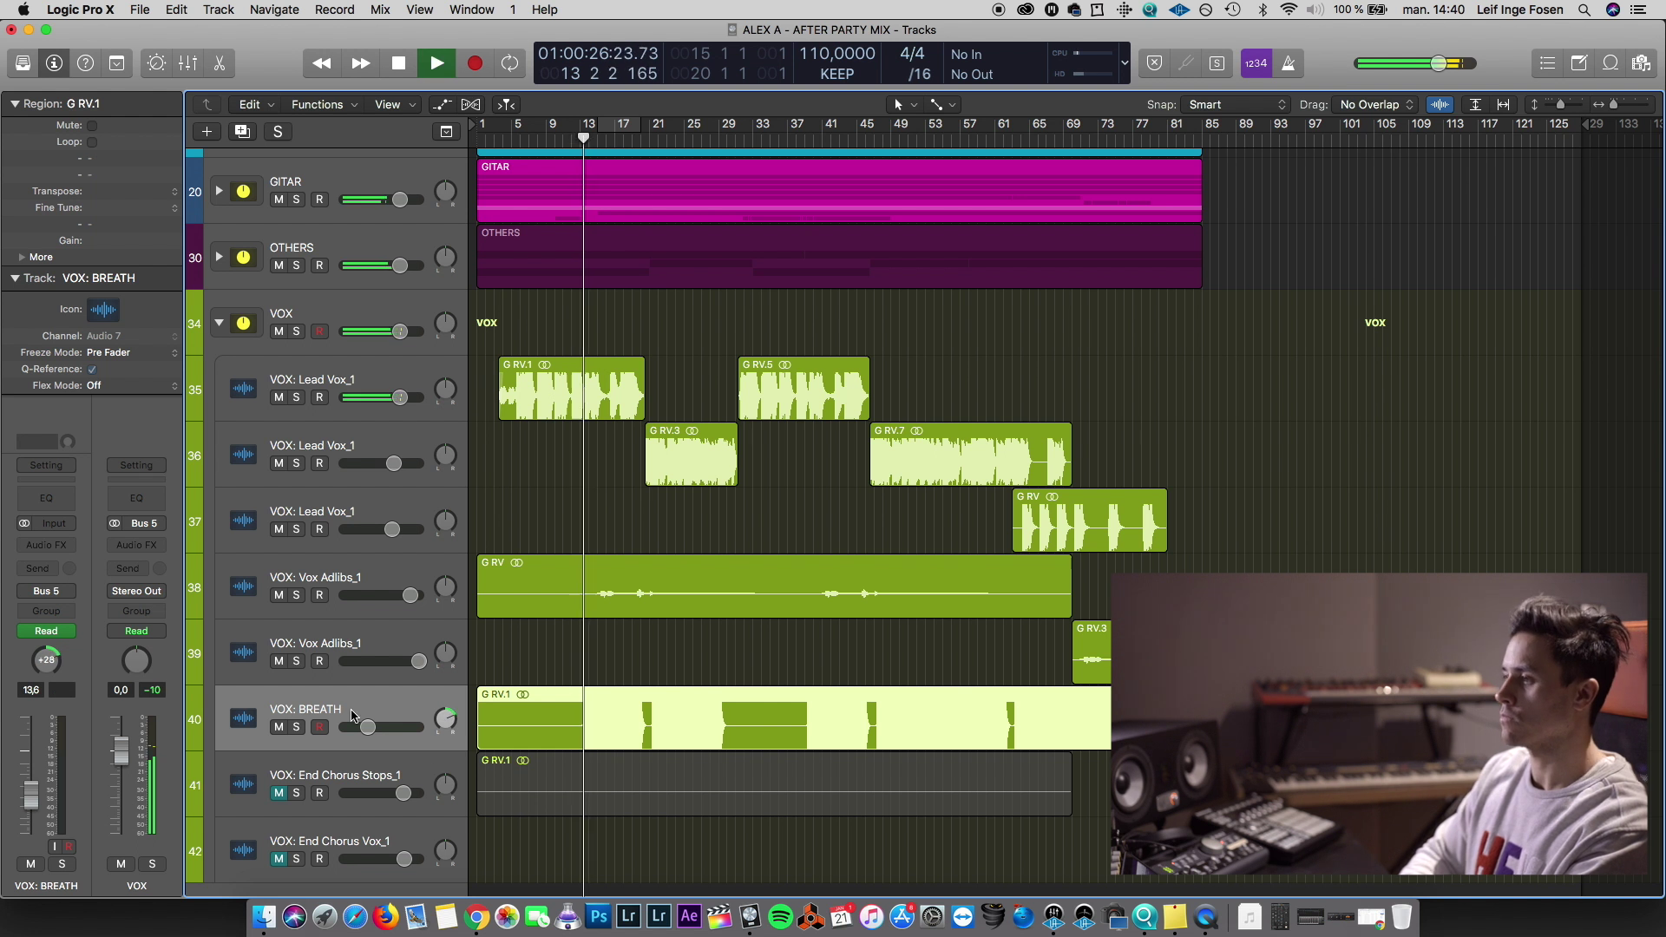
click(46, 543)
mouse_move(186, 610)
click(247, 606)
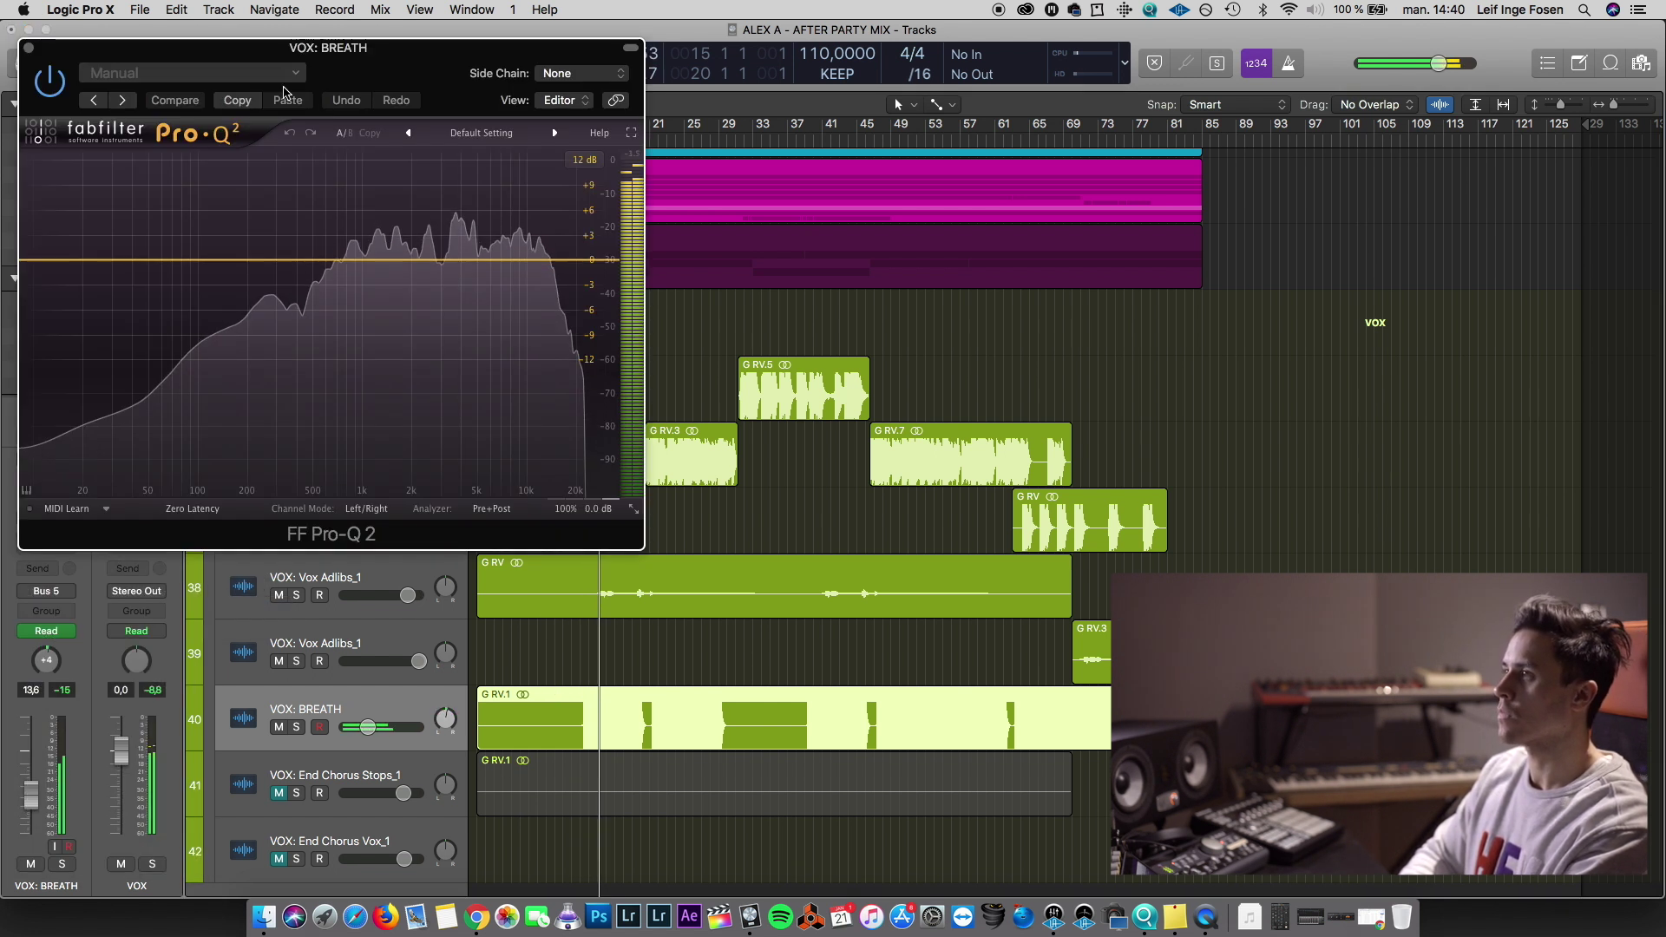
drag(267, 57, 502, 49)
Add a 96 dB/oct low cut at about 100 Hz to the BREATH track's EQ
drag(330, 260, 332, 277)
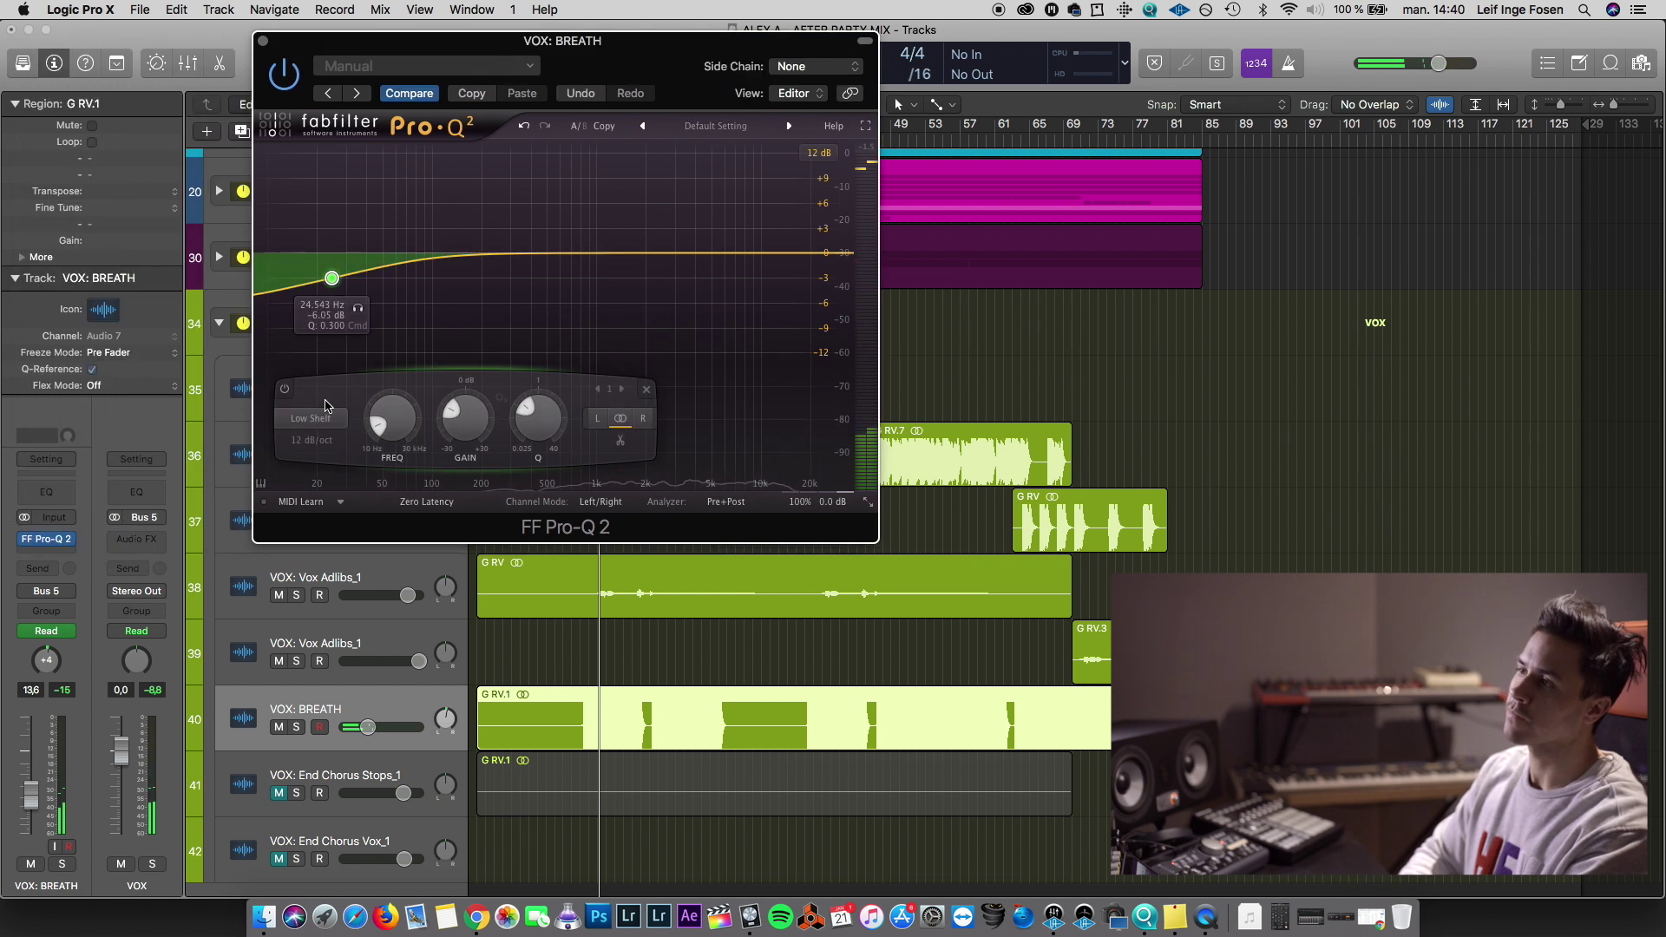
click(311, 419)
click(321, 473)
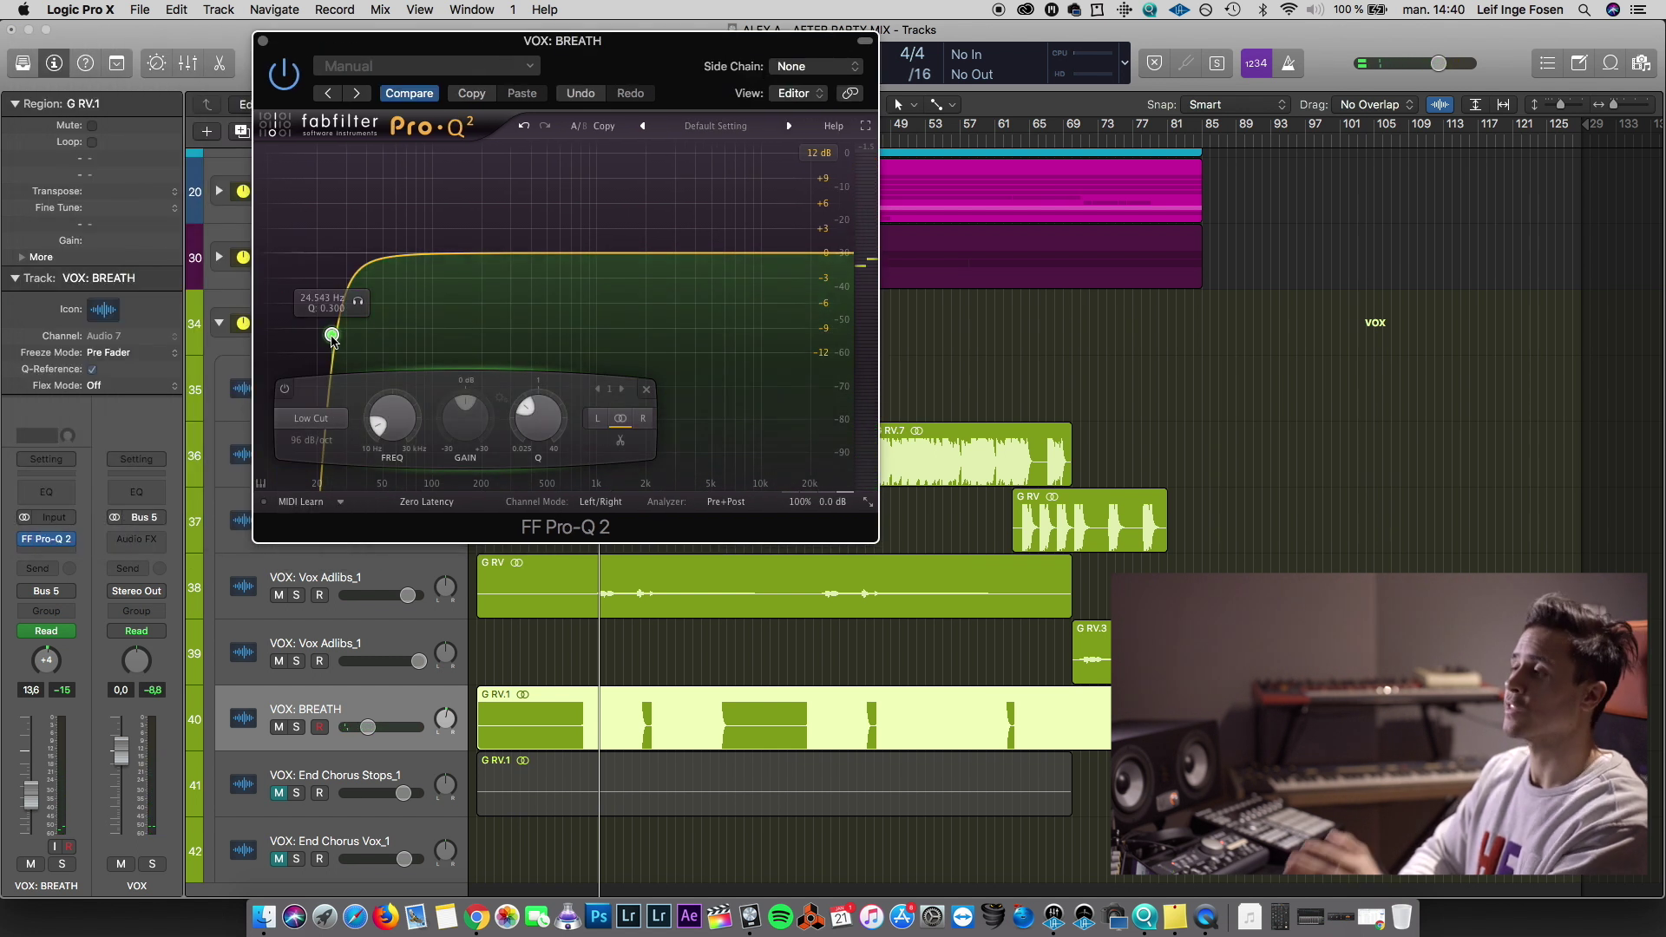
drag(334, 339, 411, 260)
key(space)
drag(590, 69, 977, 69)
drag(798, 258, 817, 259)
Add bell cuts at about 2.86 kHz (-3.5 dB) and 254 Hz (-2.9 dB) to the BREATH EQ, then close it
mouse_move(1035, 253)
mouse_down()
mouse_move(1053, 168)
mouse_move(1051, 281)
mouse_up()
click(902, 250)
click(650, 41)
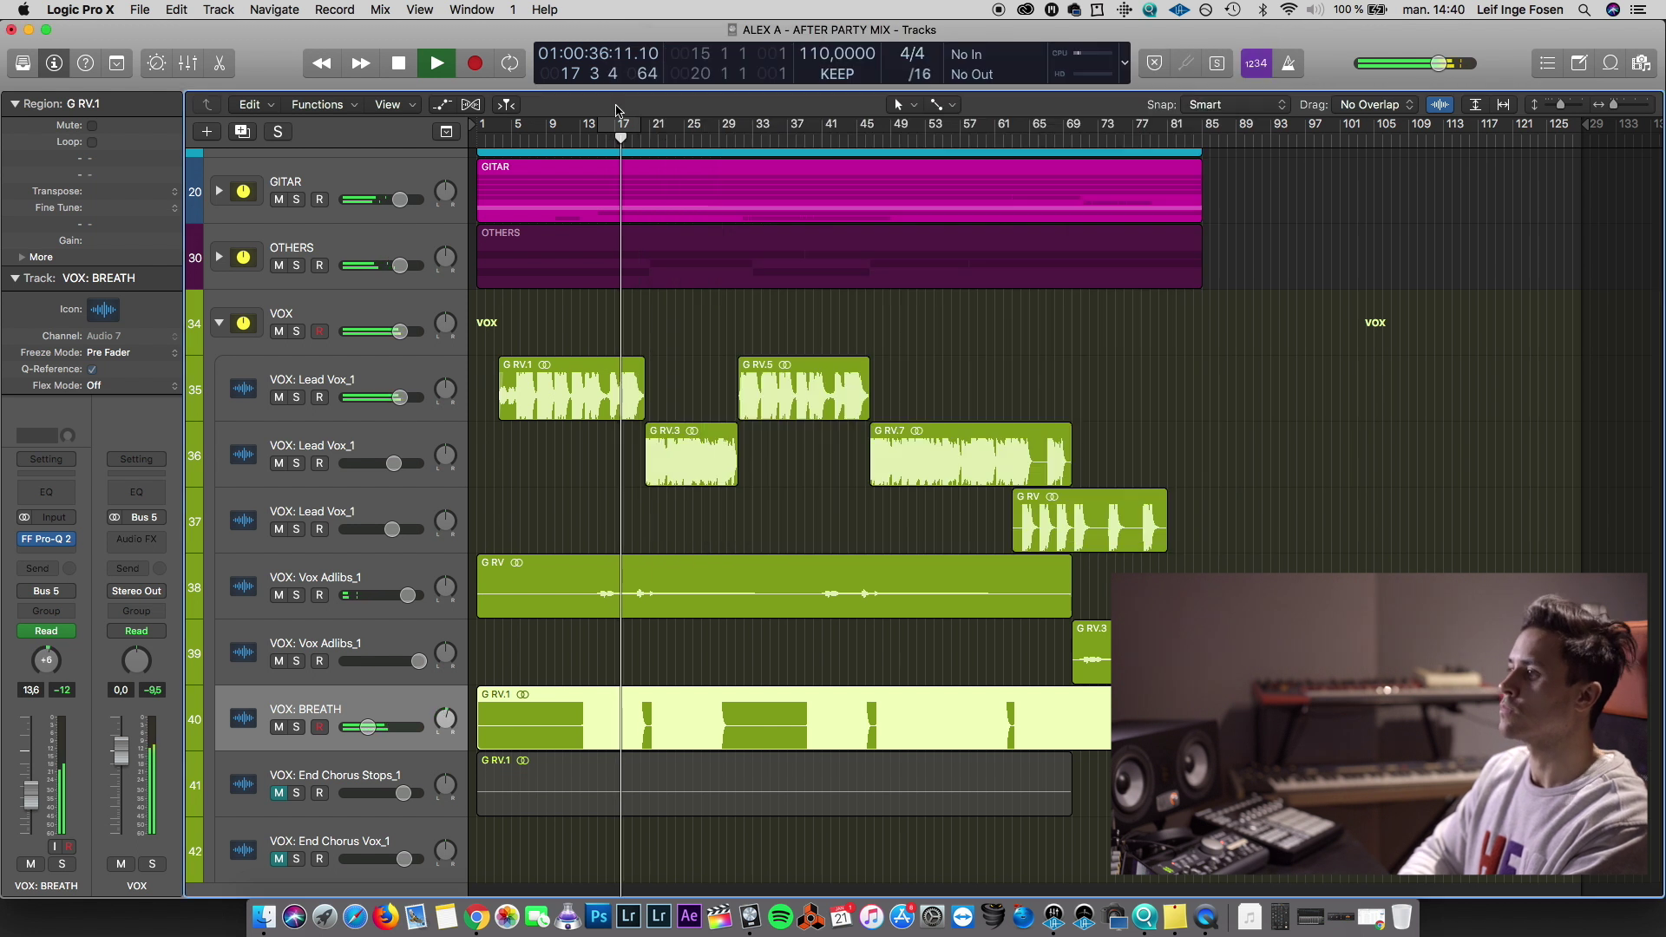
key(space)
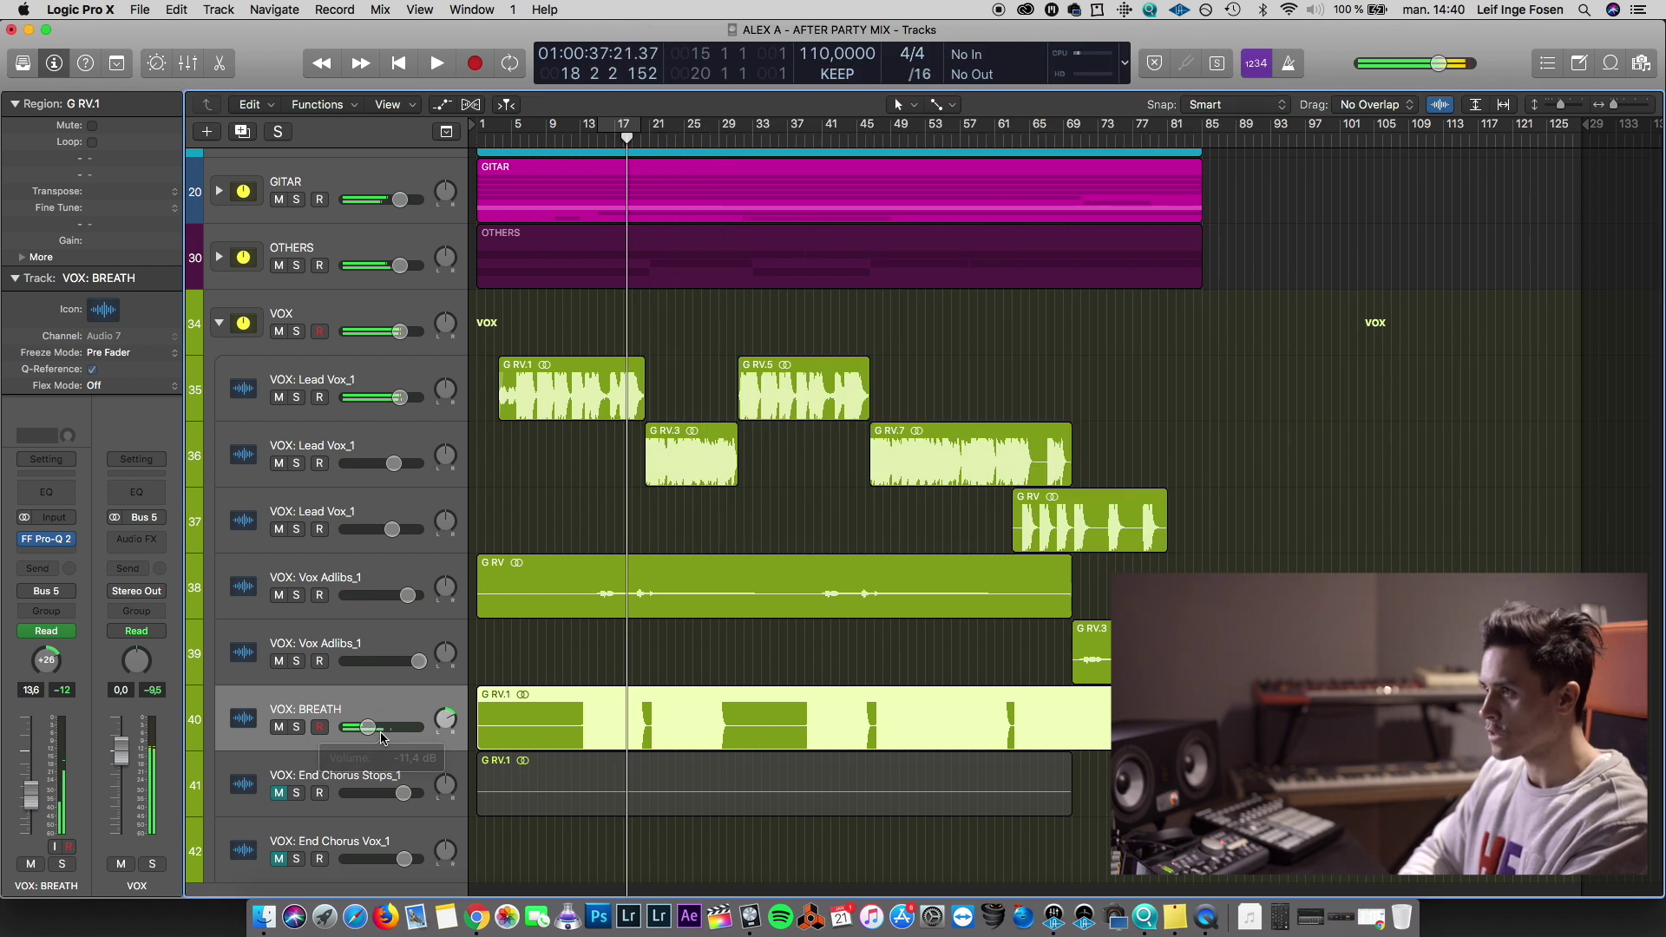
click(48, 539)
drag(892, 262, 883, 279)
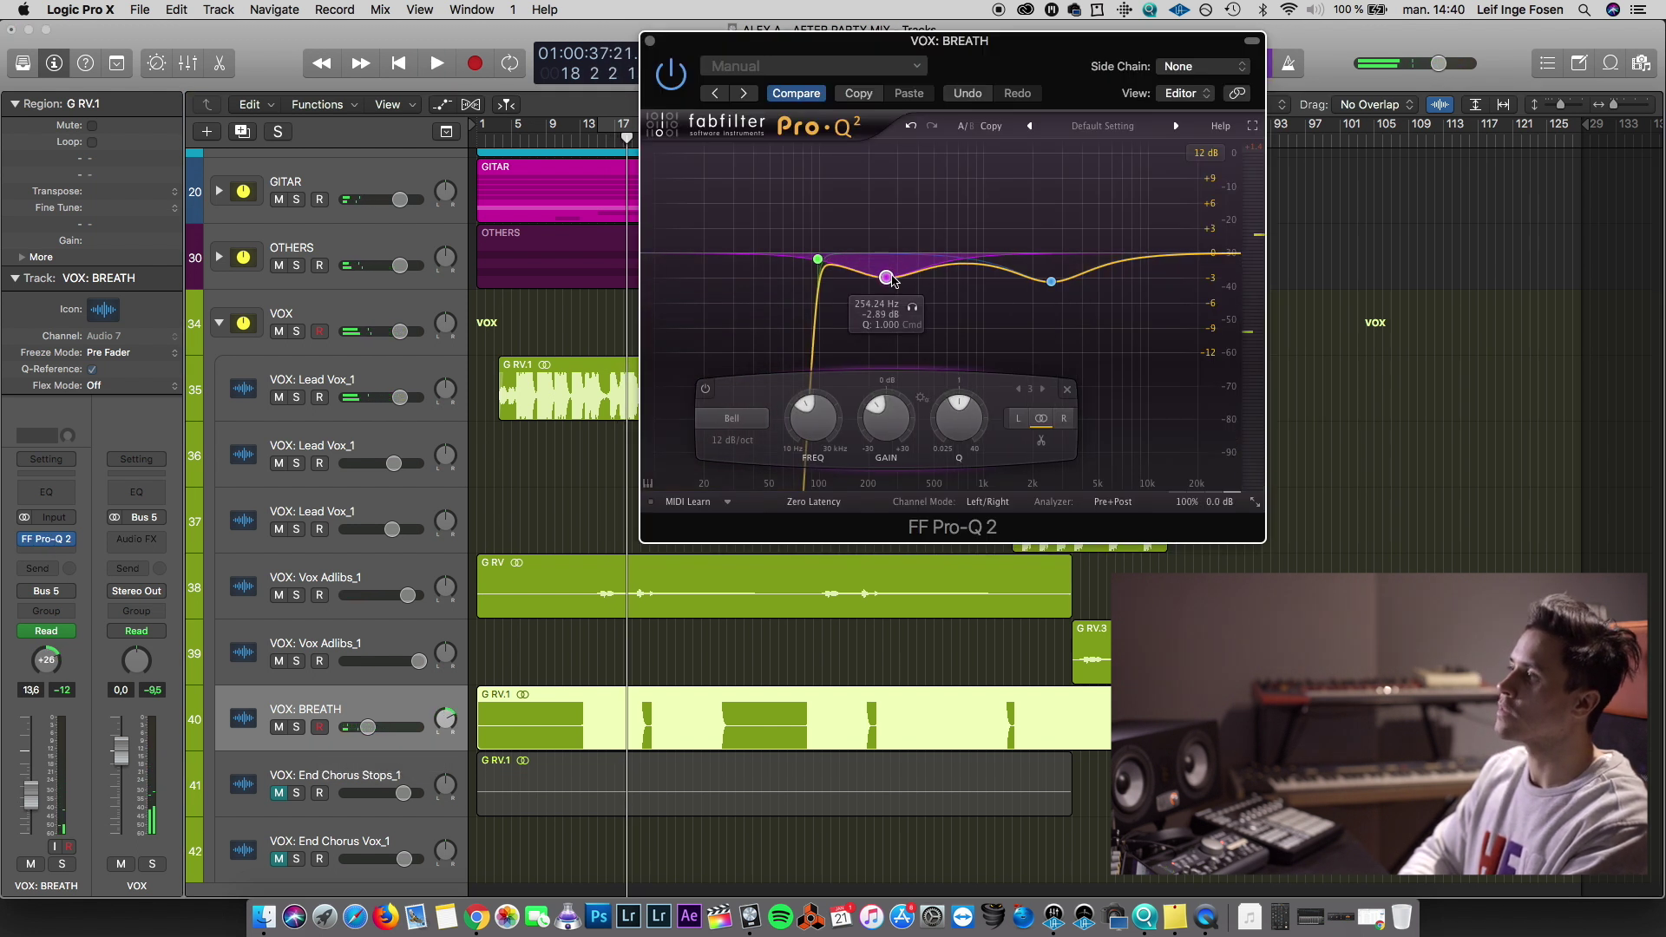
drag(1051, 282, 1056, 284)
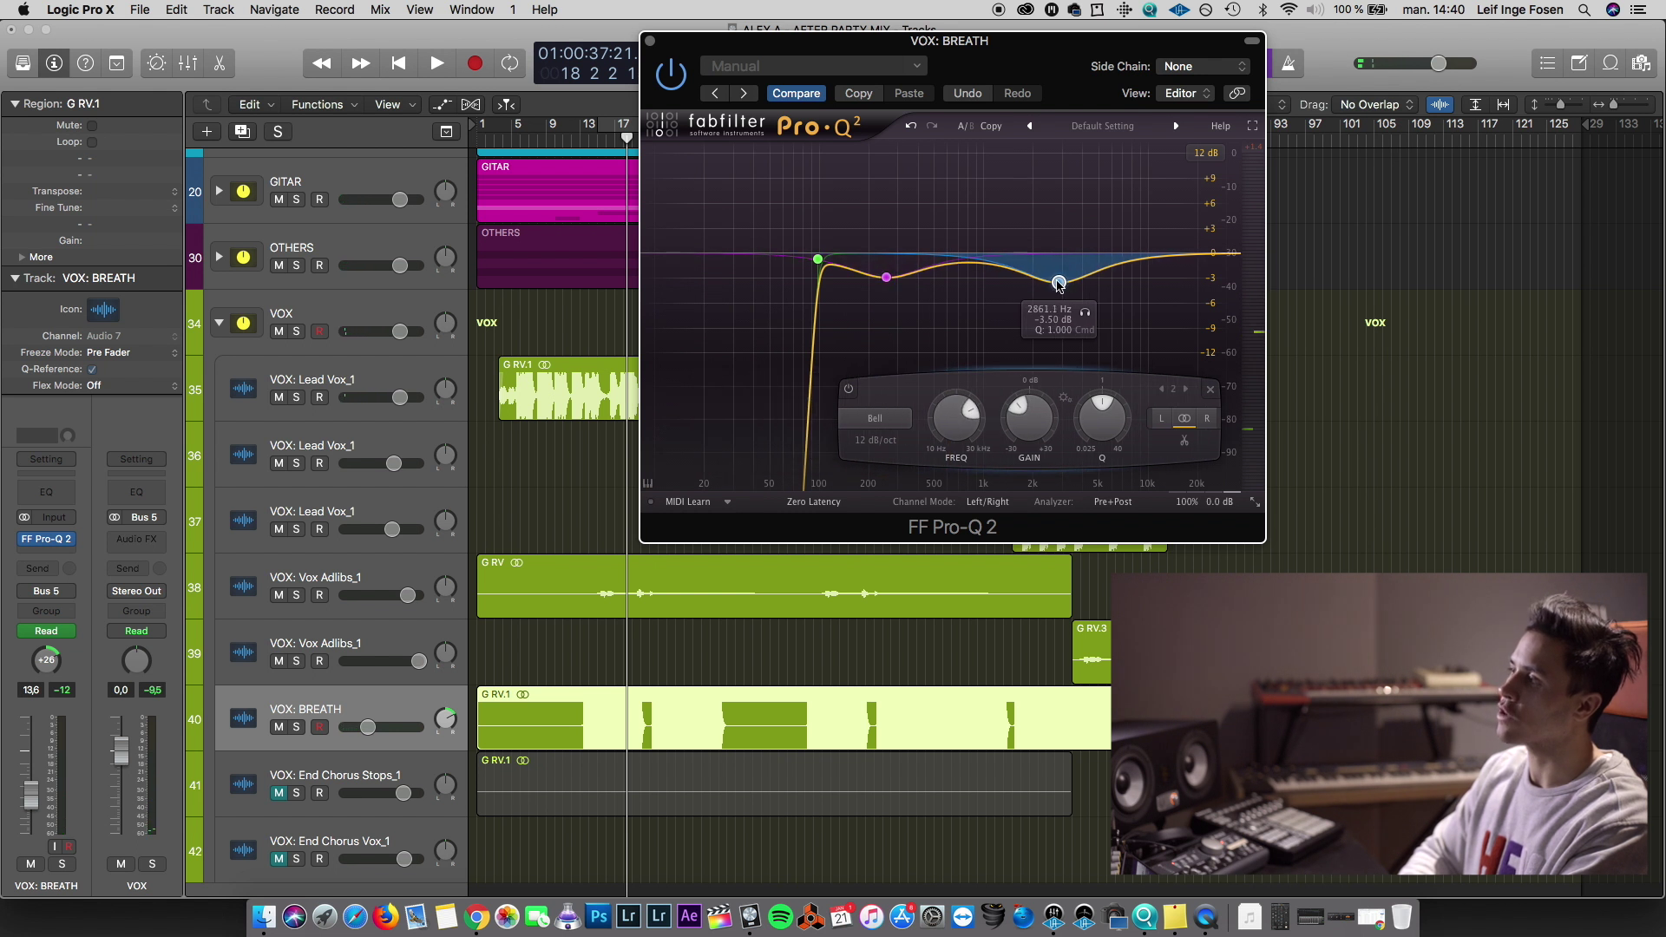
click(650, 42)
Resume playback with the BREATH track at -13.2 dB and unmute the End Chorus Stops track
key(space)
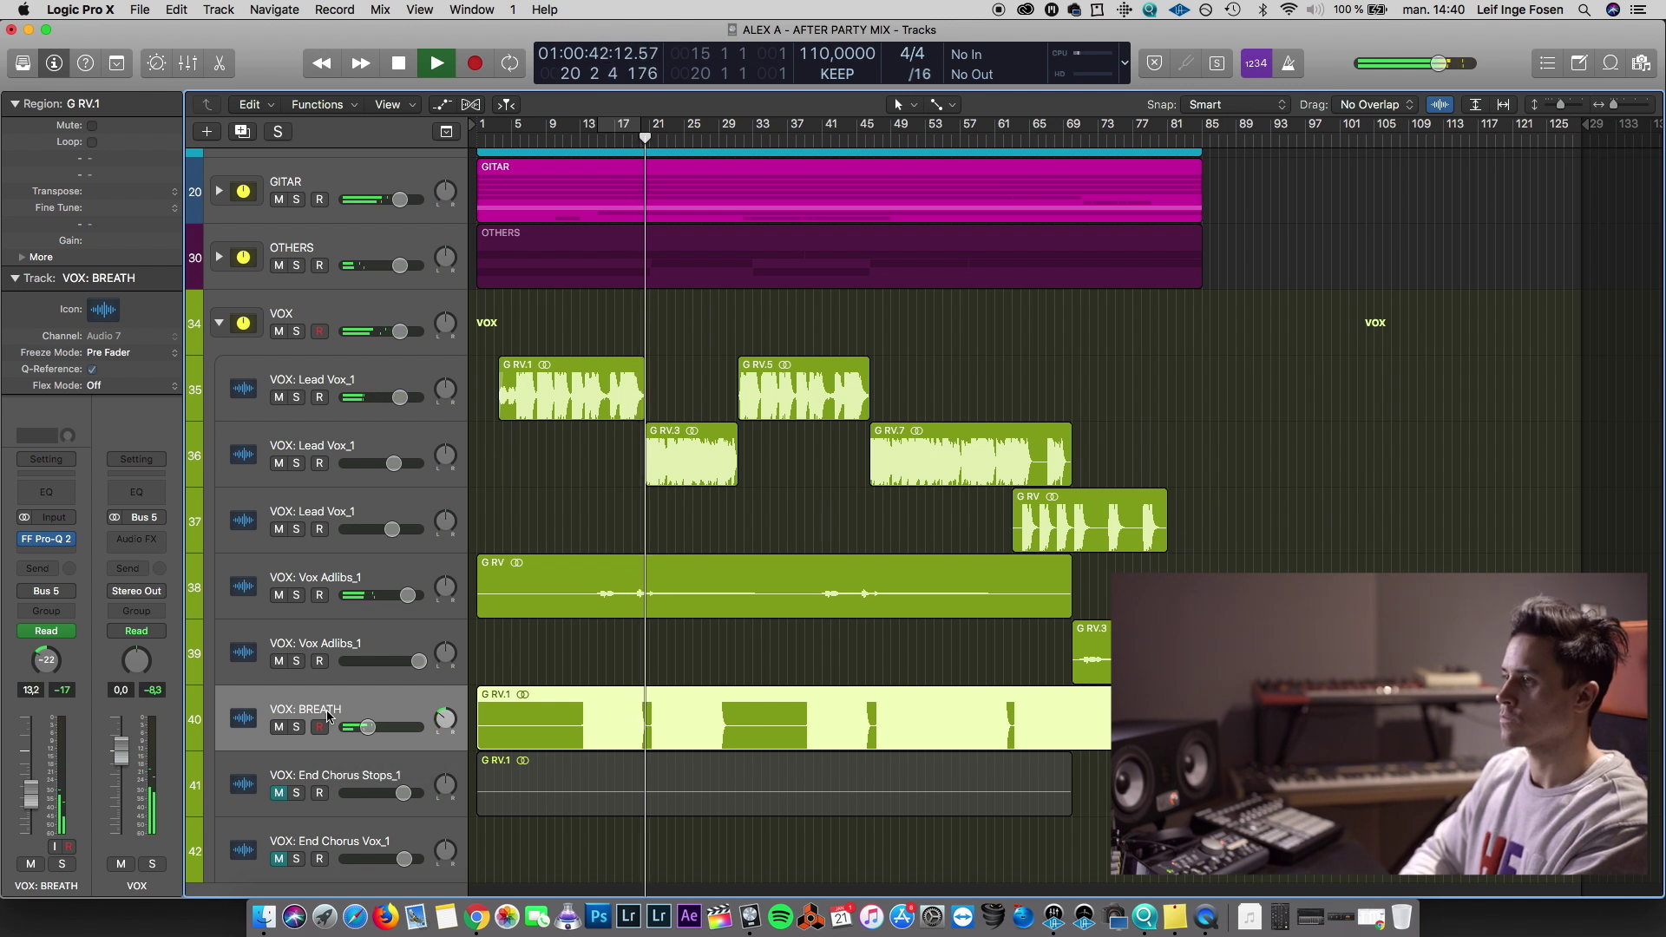
scroll(327, 716, down, 2)
click(295, 751)
click(278, 764)
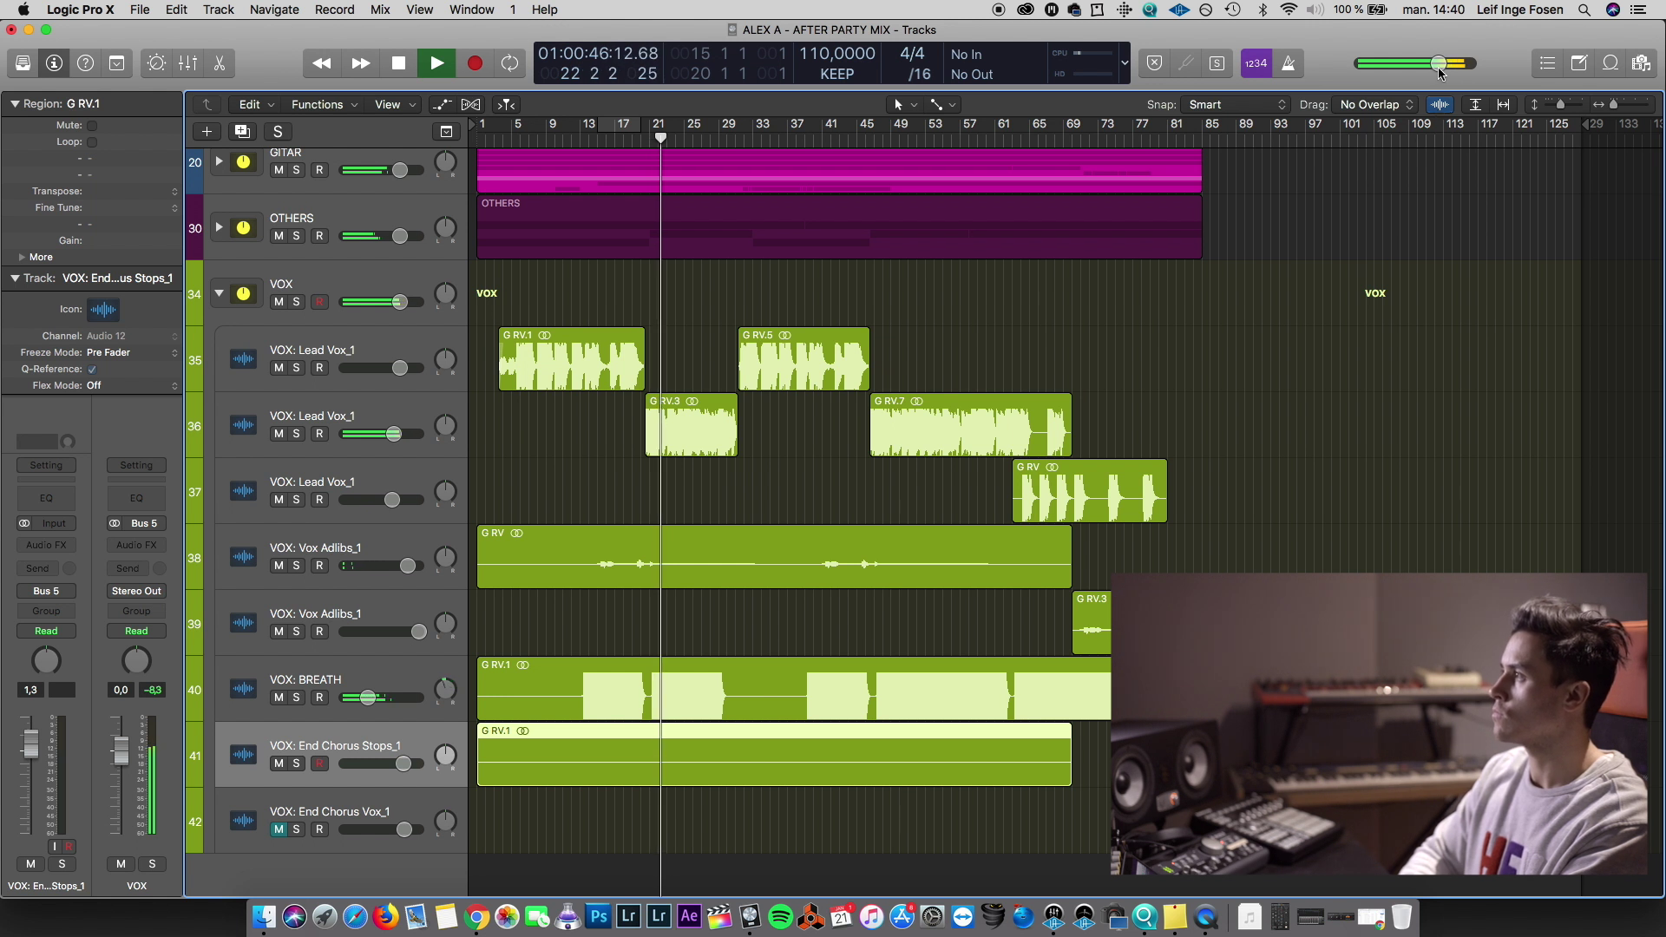
click(725, 818)
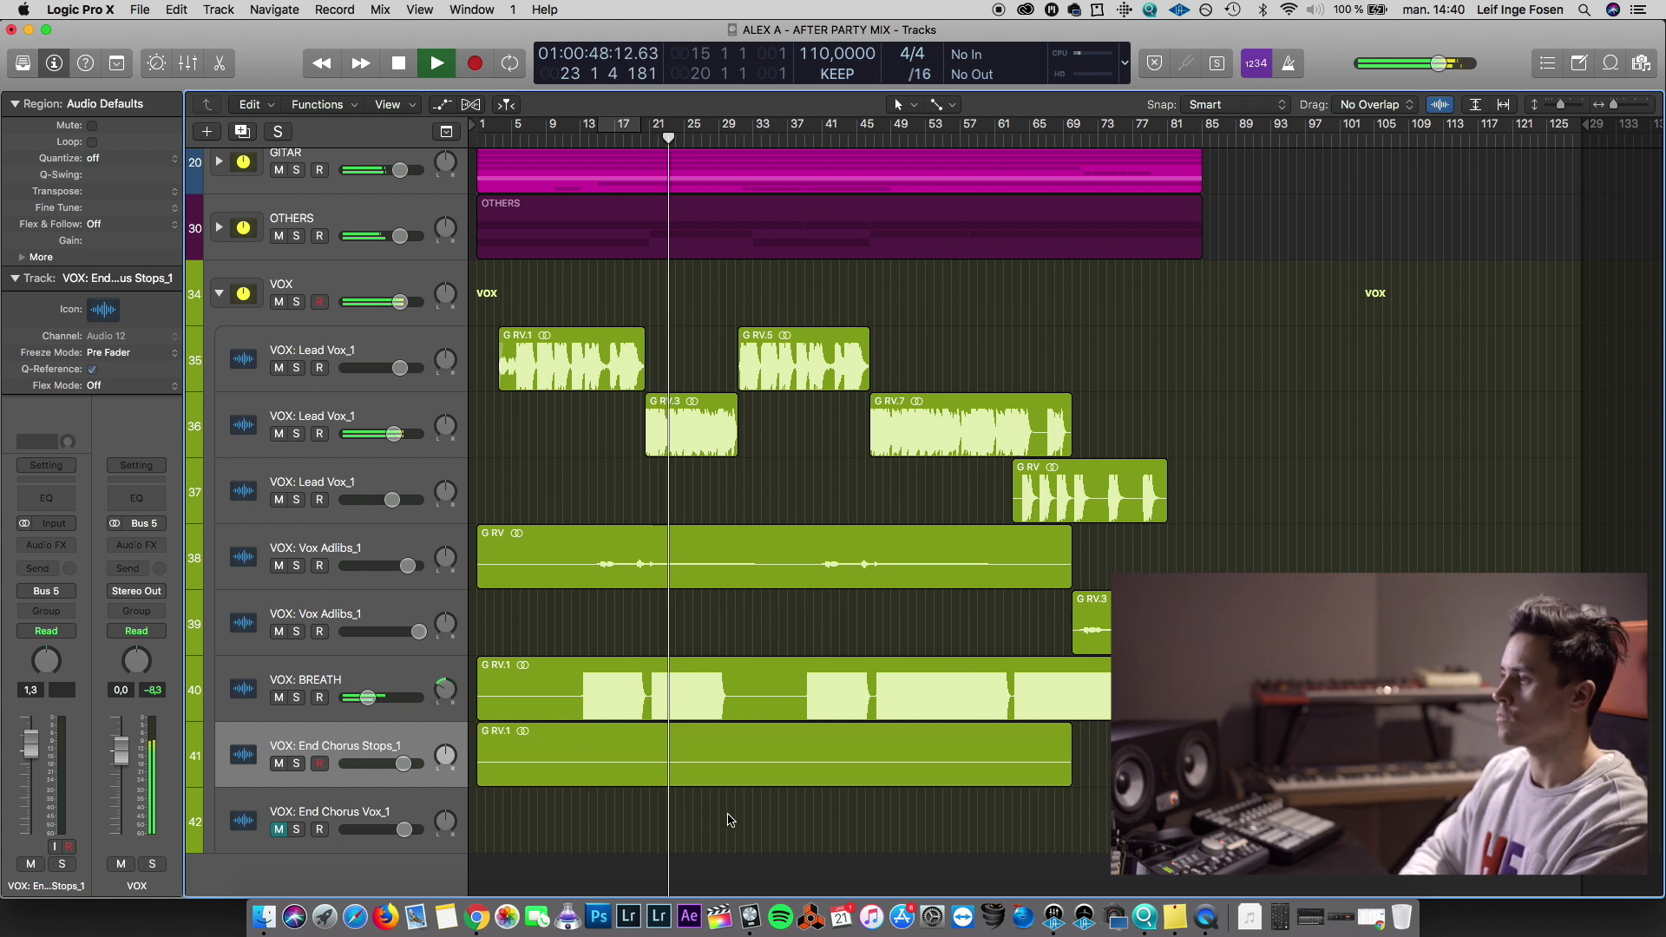
scroll(729, 820, down, 1)
scroll(728, 819, up, 1)
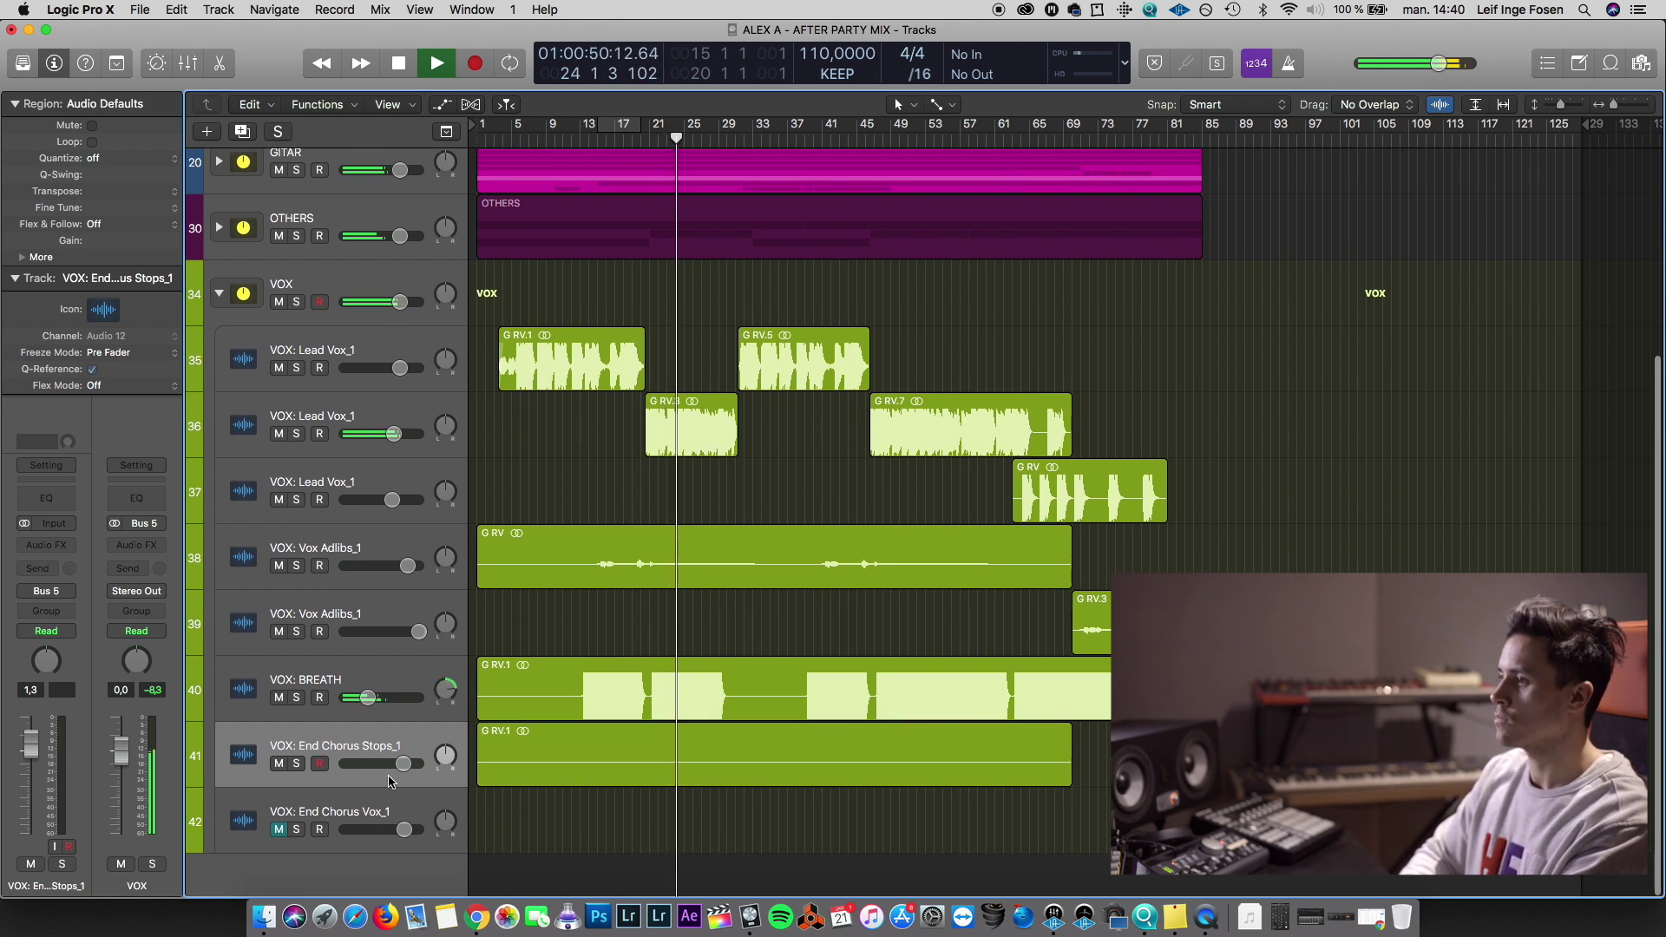
Delete the End Chorus Stops and End Chorus Vox tracks from the VOX stack
click(365, 825)
shift+click(352, 760)
key(Delete)
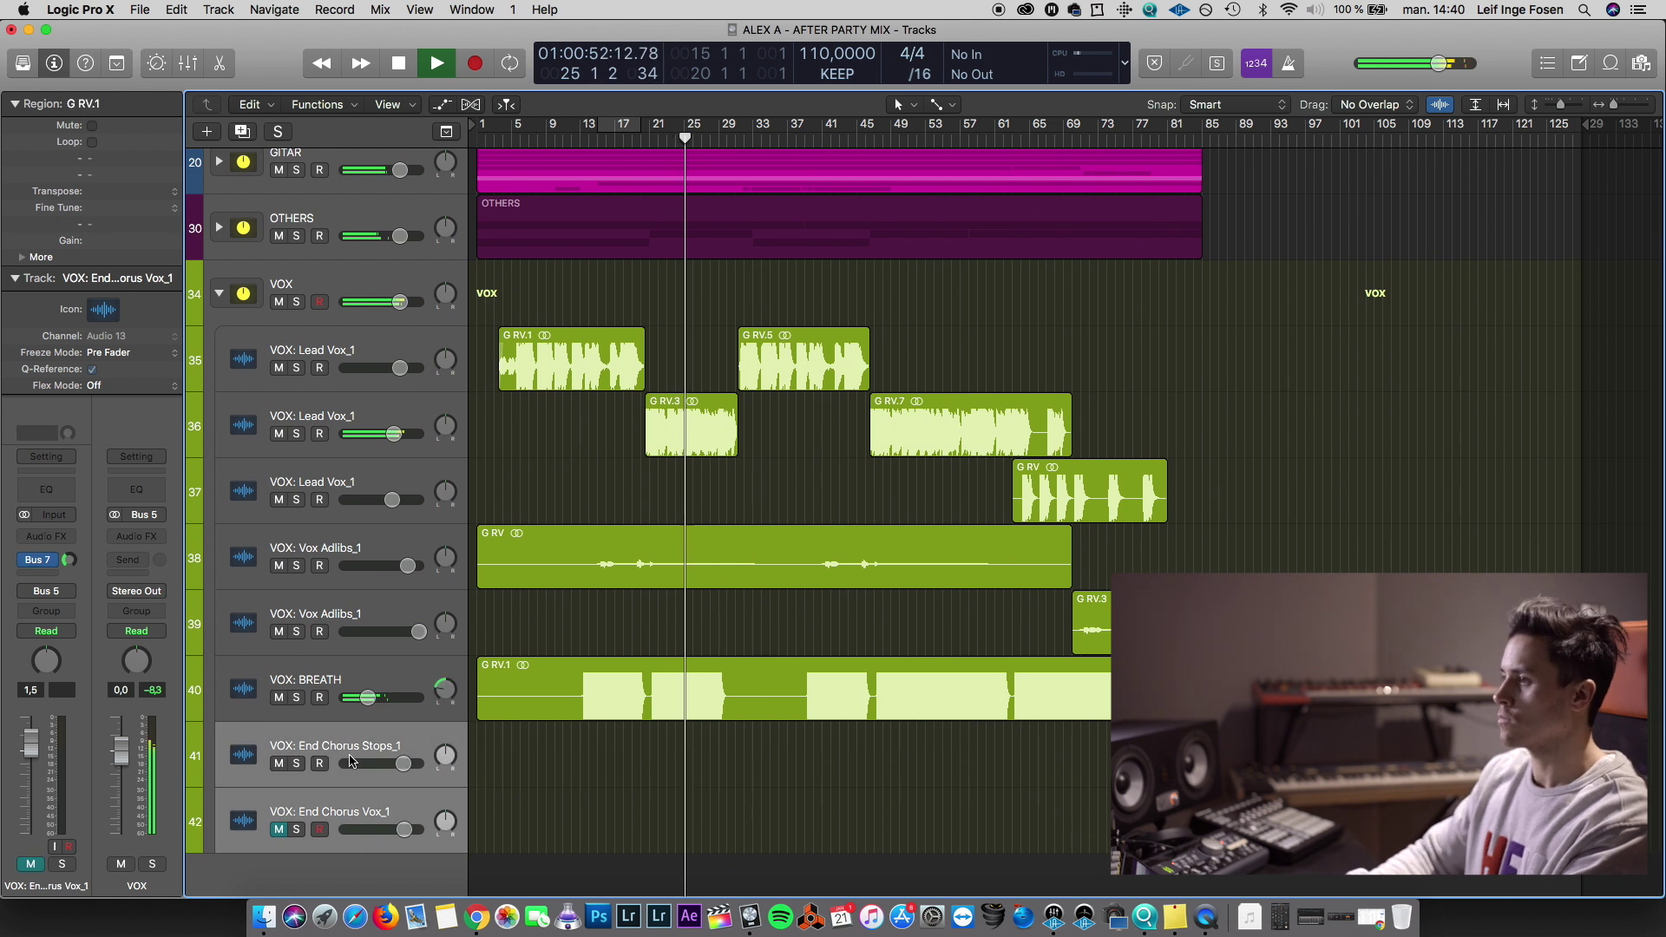
key(super+BackSpace)
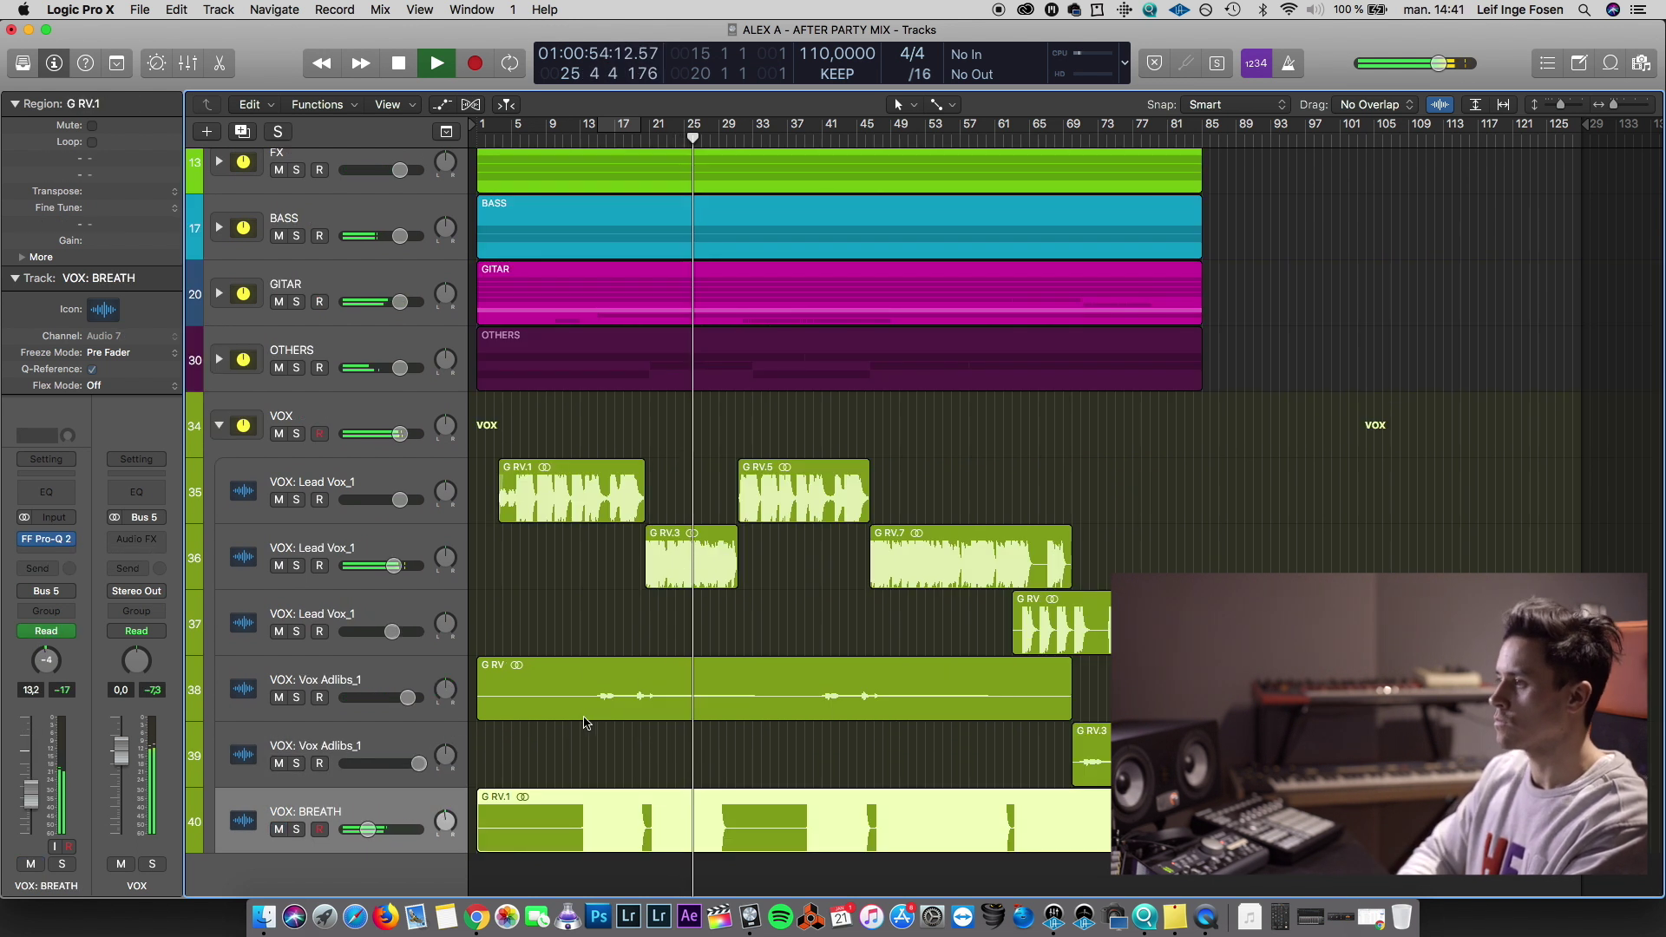
Set the BREATH track to -12.2 dB and the second Lead Vox track to -0.3 dB, replaying the transition around bar 20
click(370, 833)
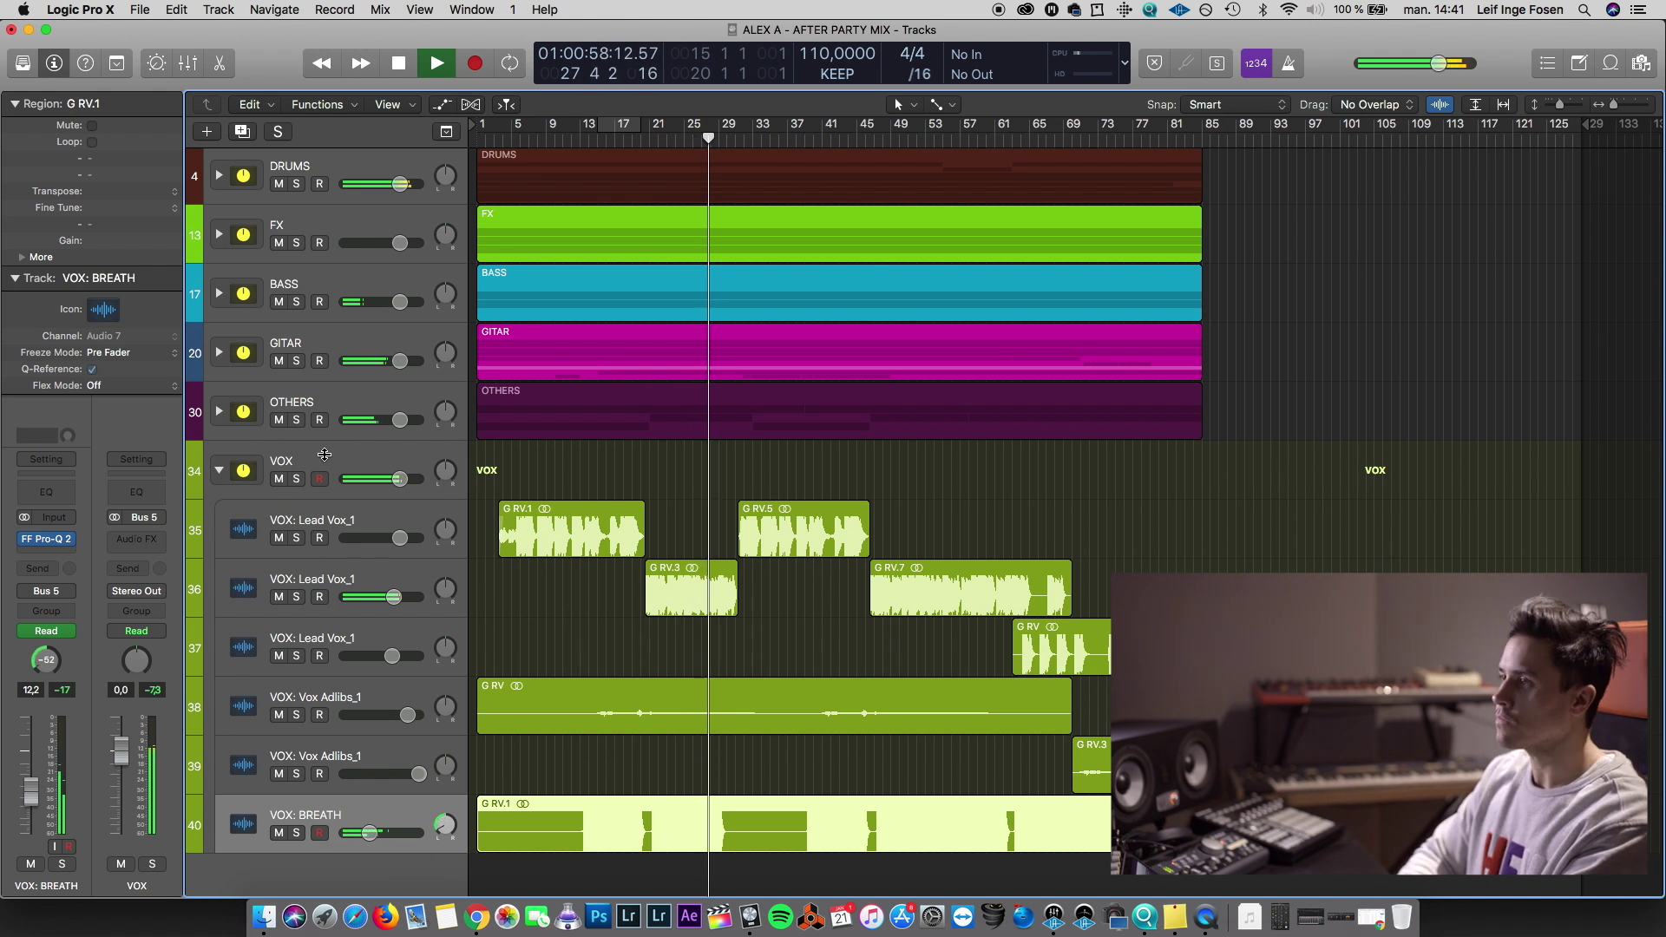
drag(394, 596, 396, 596)
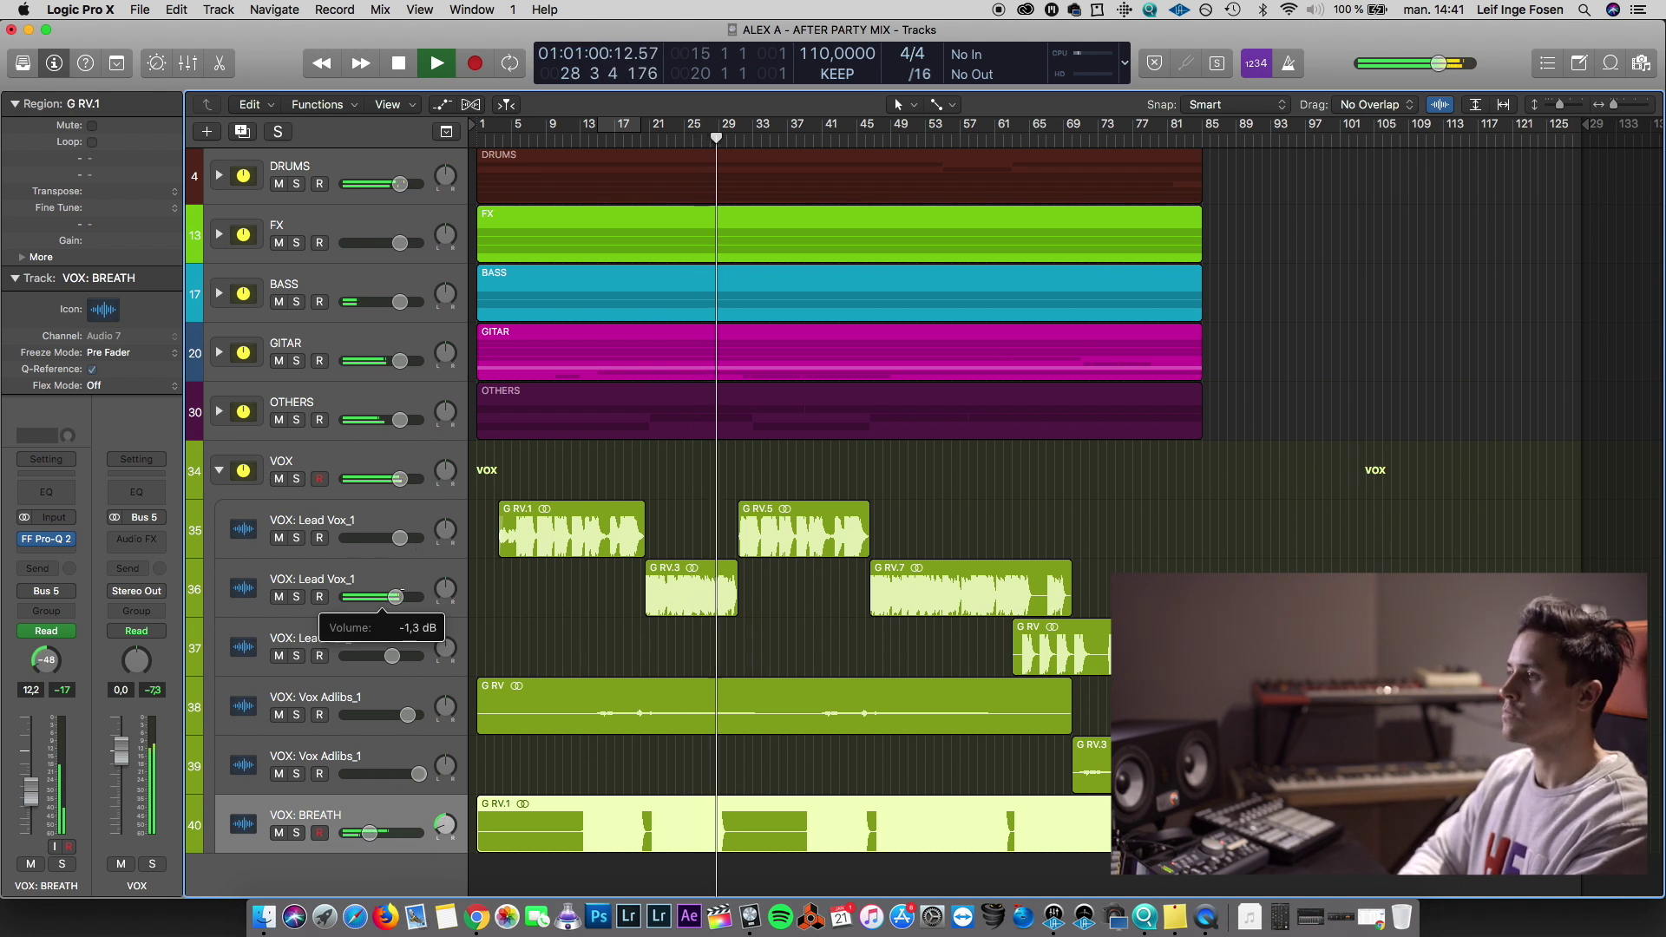
drag(649, 137, 640, 137)
click(333, 596)
click(339, 540)
click(342, 583)
key(space)
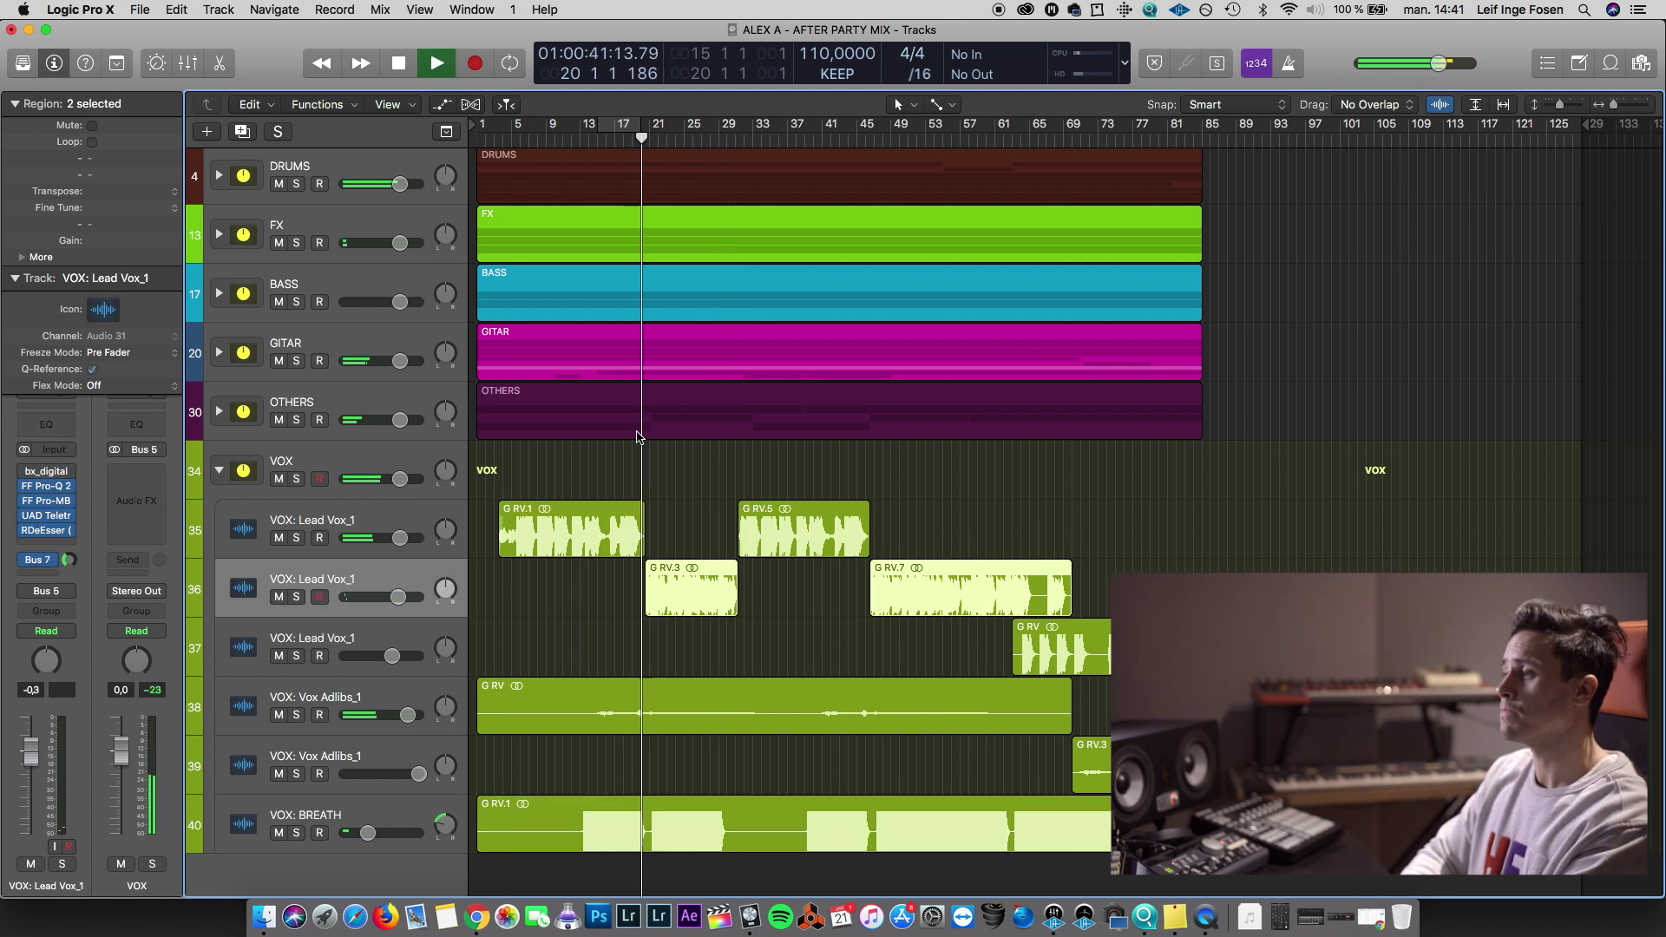
key(super+Right)
key(super+Right)
key(super+Right)
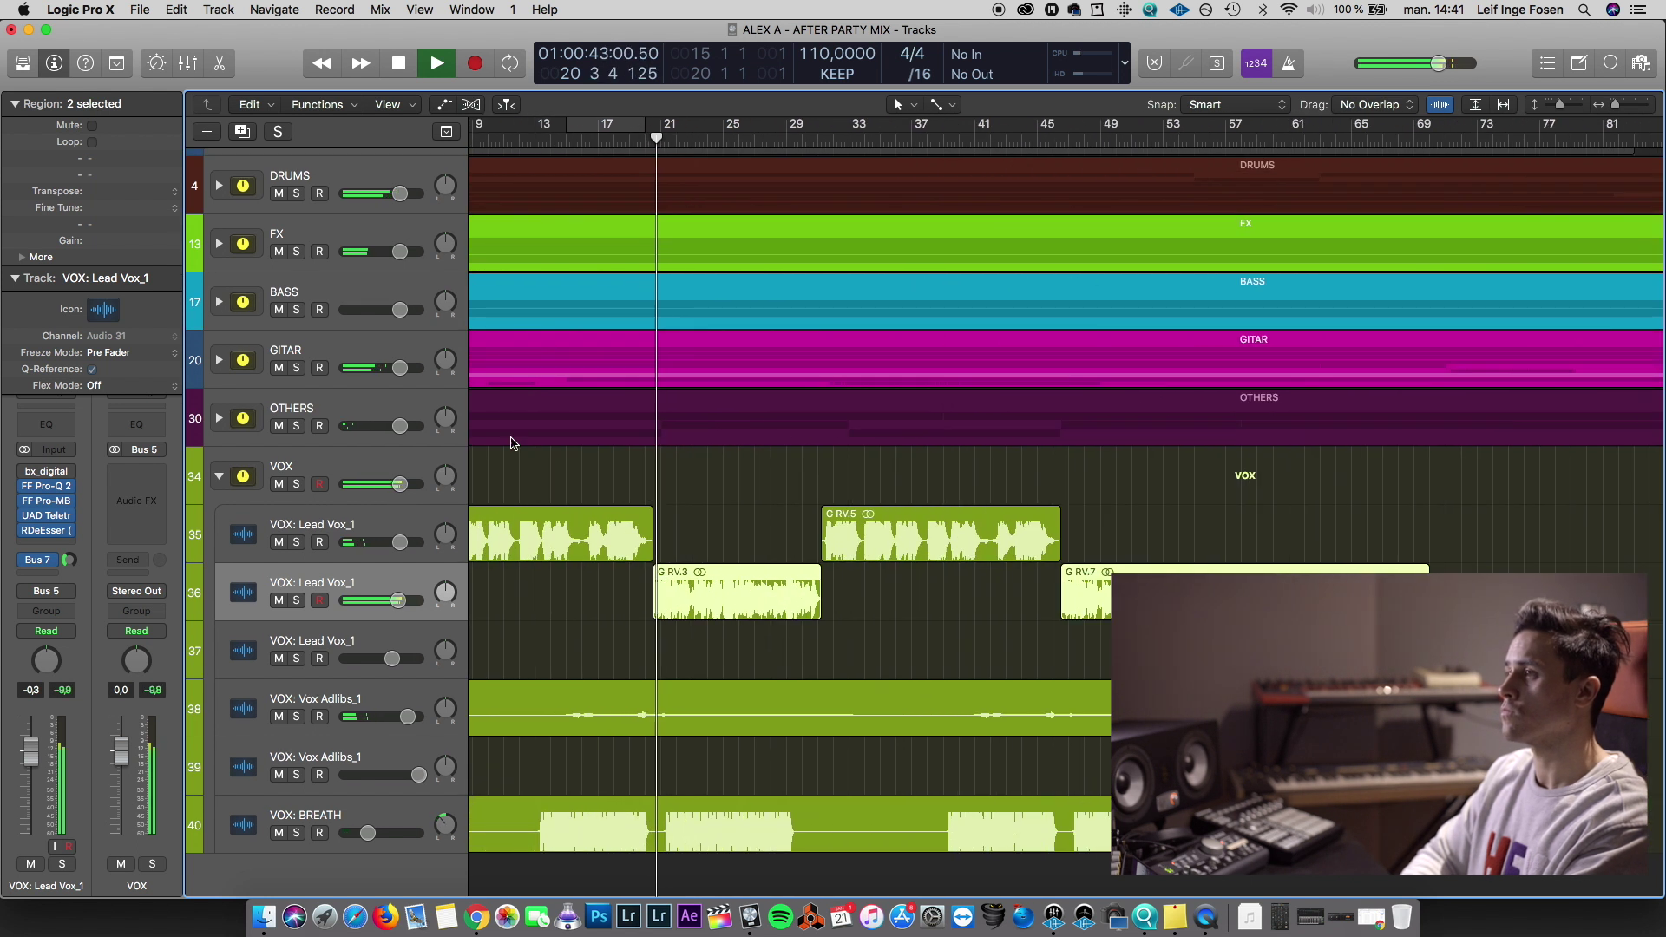
Solo the GITAR and VOX stacks during playback and expand the GITAR stack
click(296, 367)
click(297, 483)
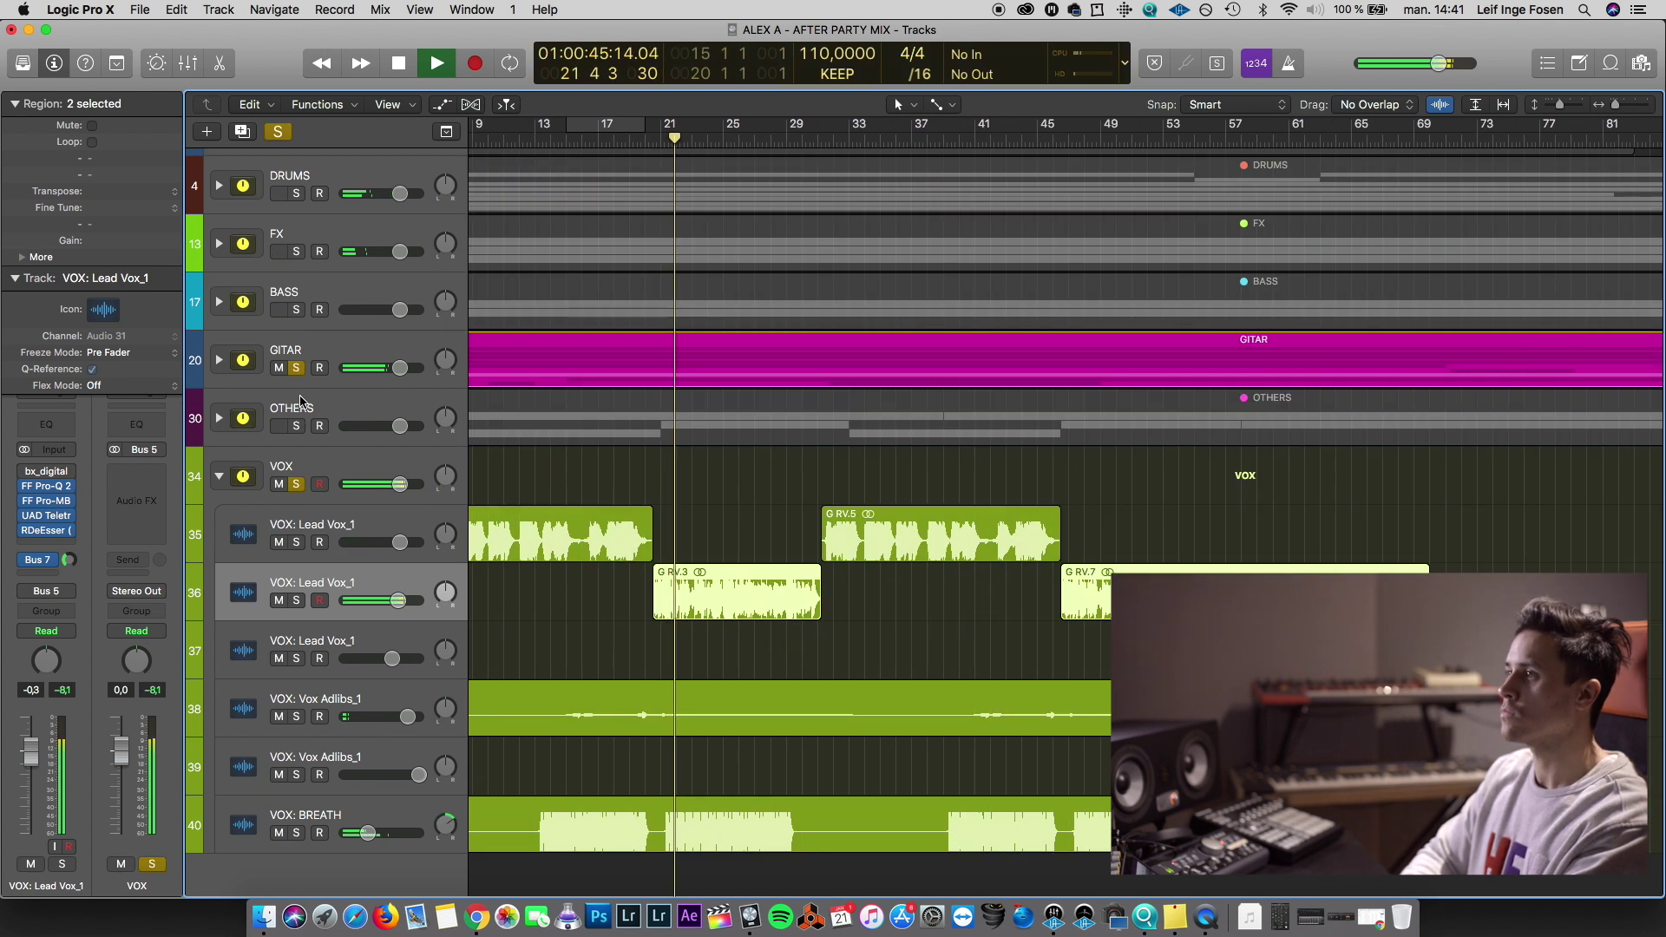
click(365, 347)
click(218, 359)
Set the Low Guitar track's volume to -8.2 dB and its bx_stereomaker Stereo-Exp to +215 %, then close the plug-in
drag(367, 542, 376, 543)
click(339, 521)
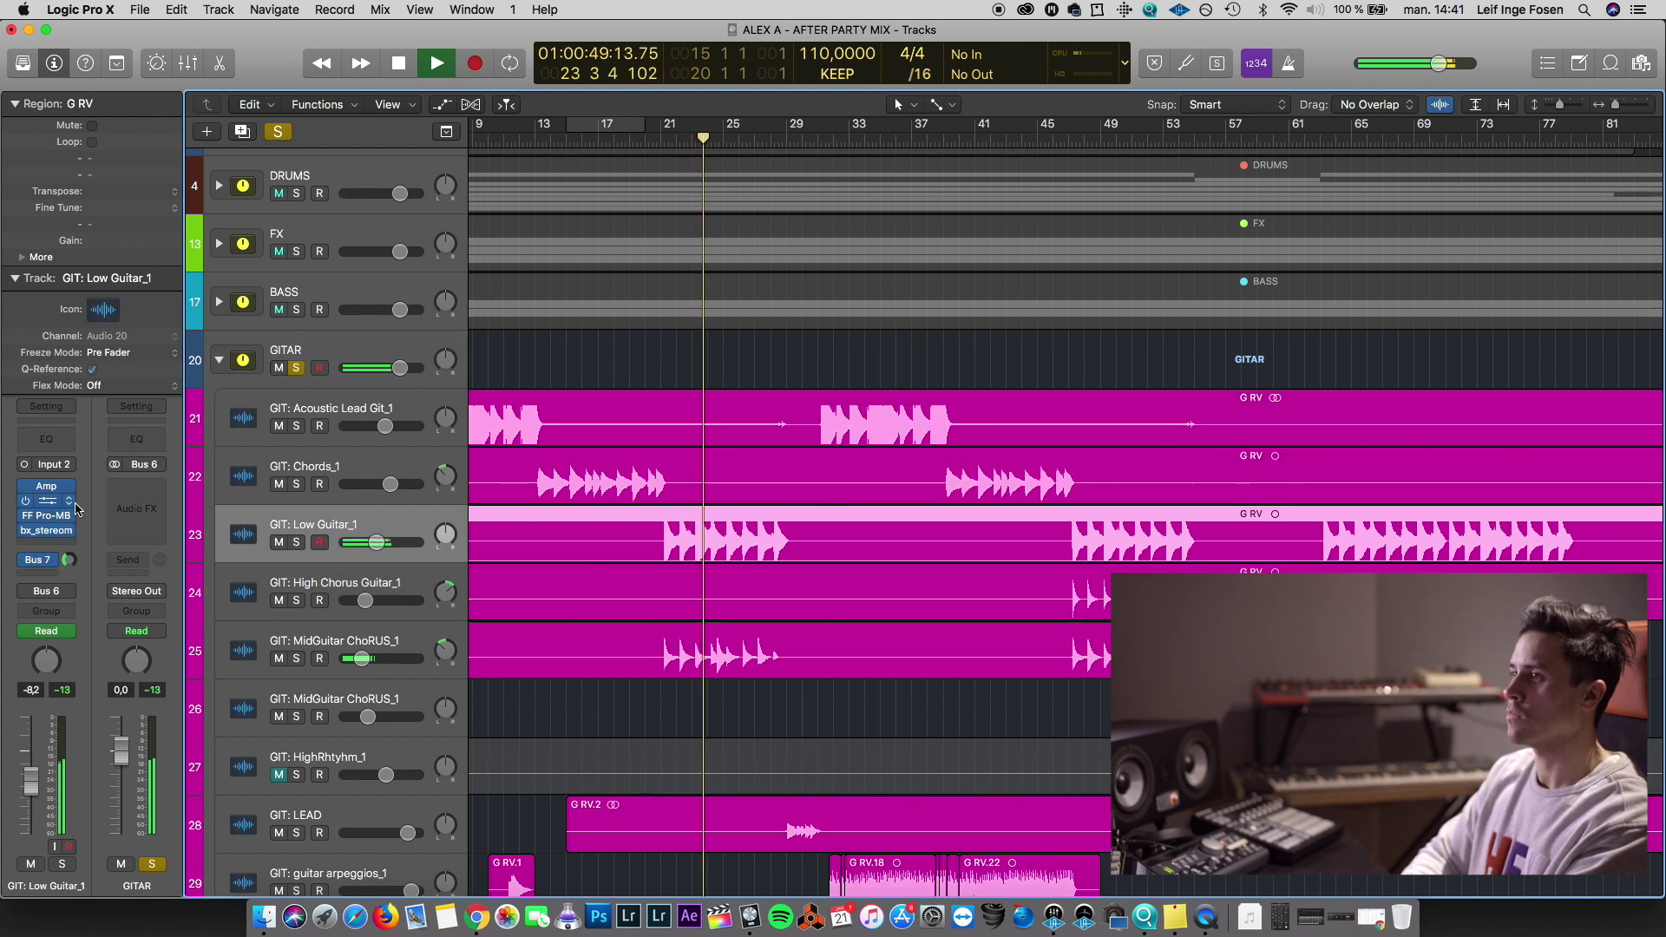
click(46, 530)
drag(458, 182, 455, 164)
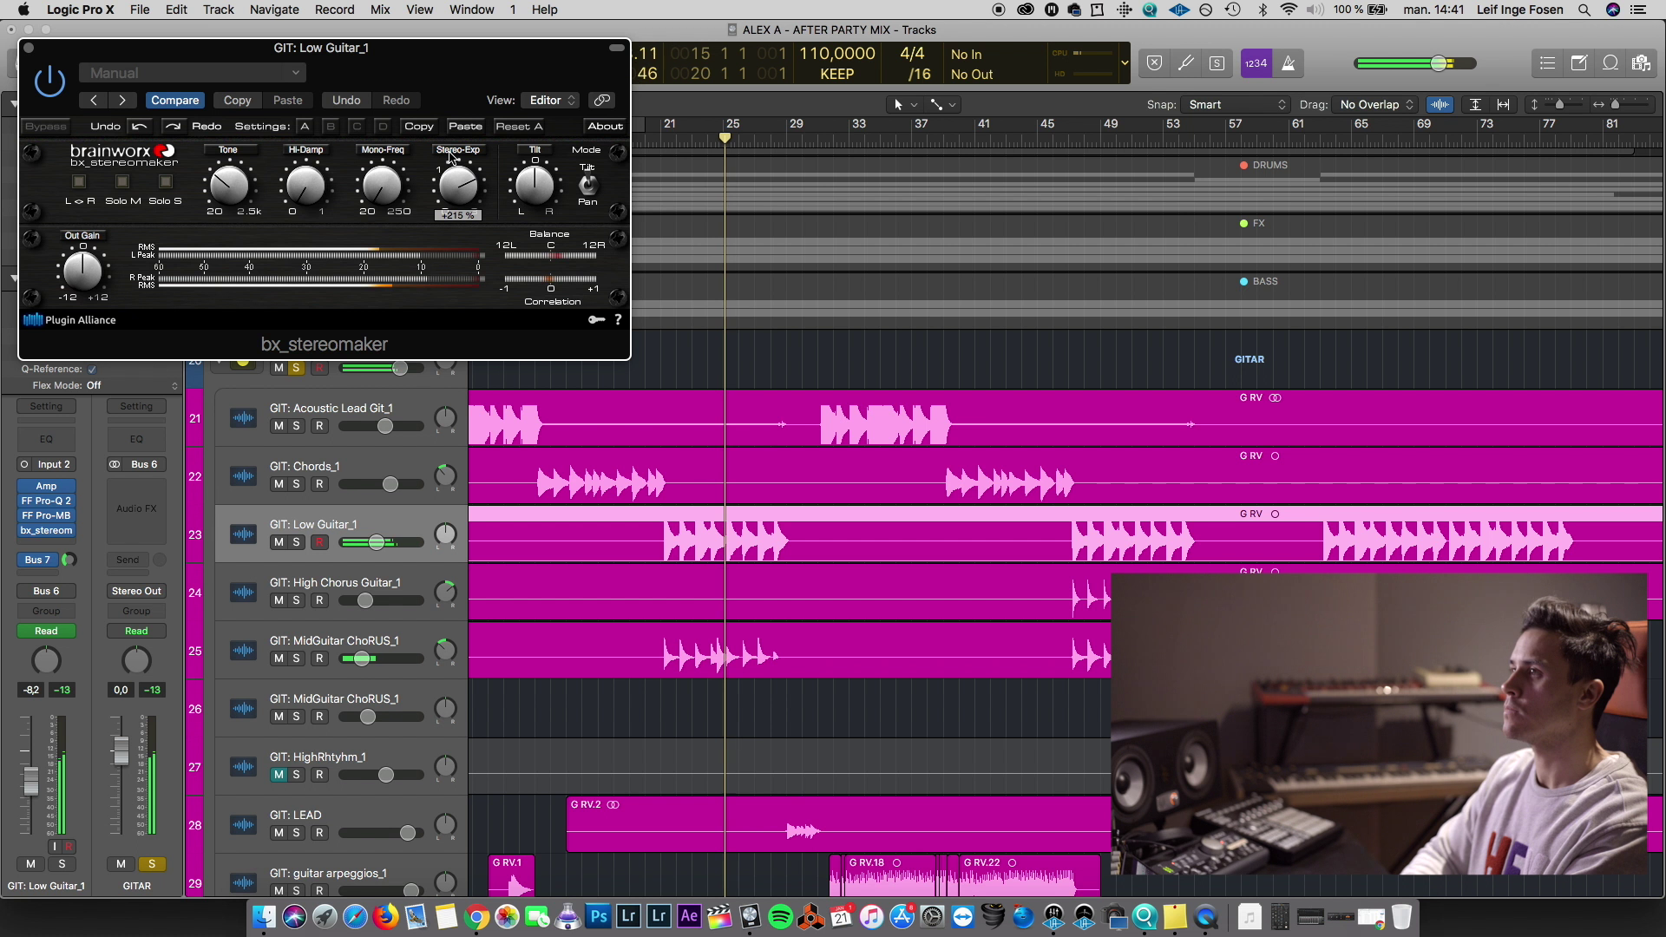
click(29, 48)
click(52, 544)
click(48, 542)
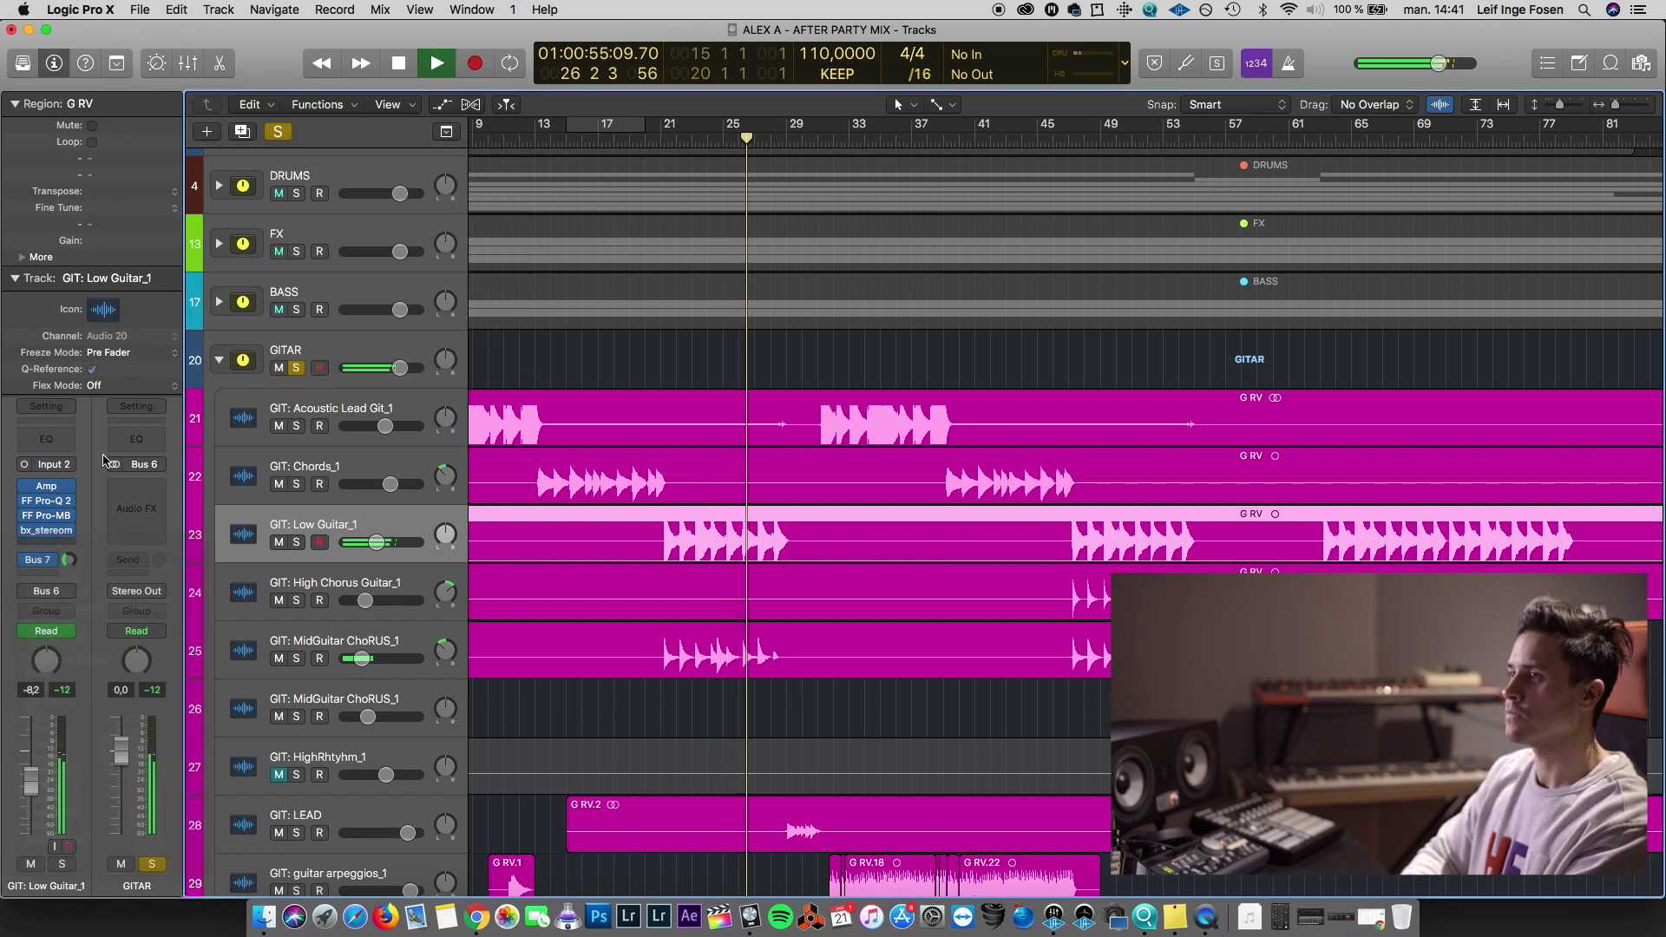
Set the Low Guitar track's volume to -13.2 dB and insert a stereo FF Pro-Q 2 on it
key(space)
click(46, 543)
mouse_move(91, 587)
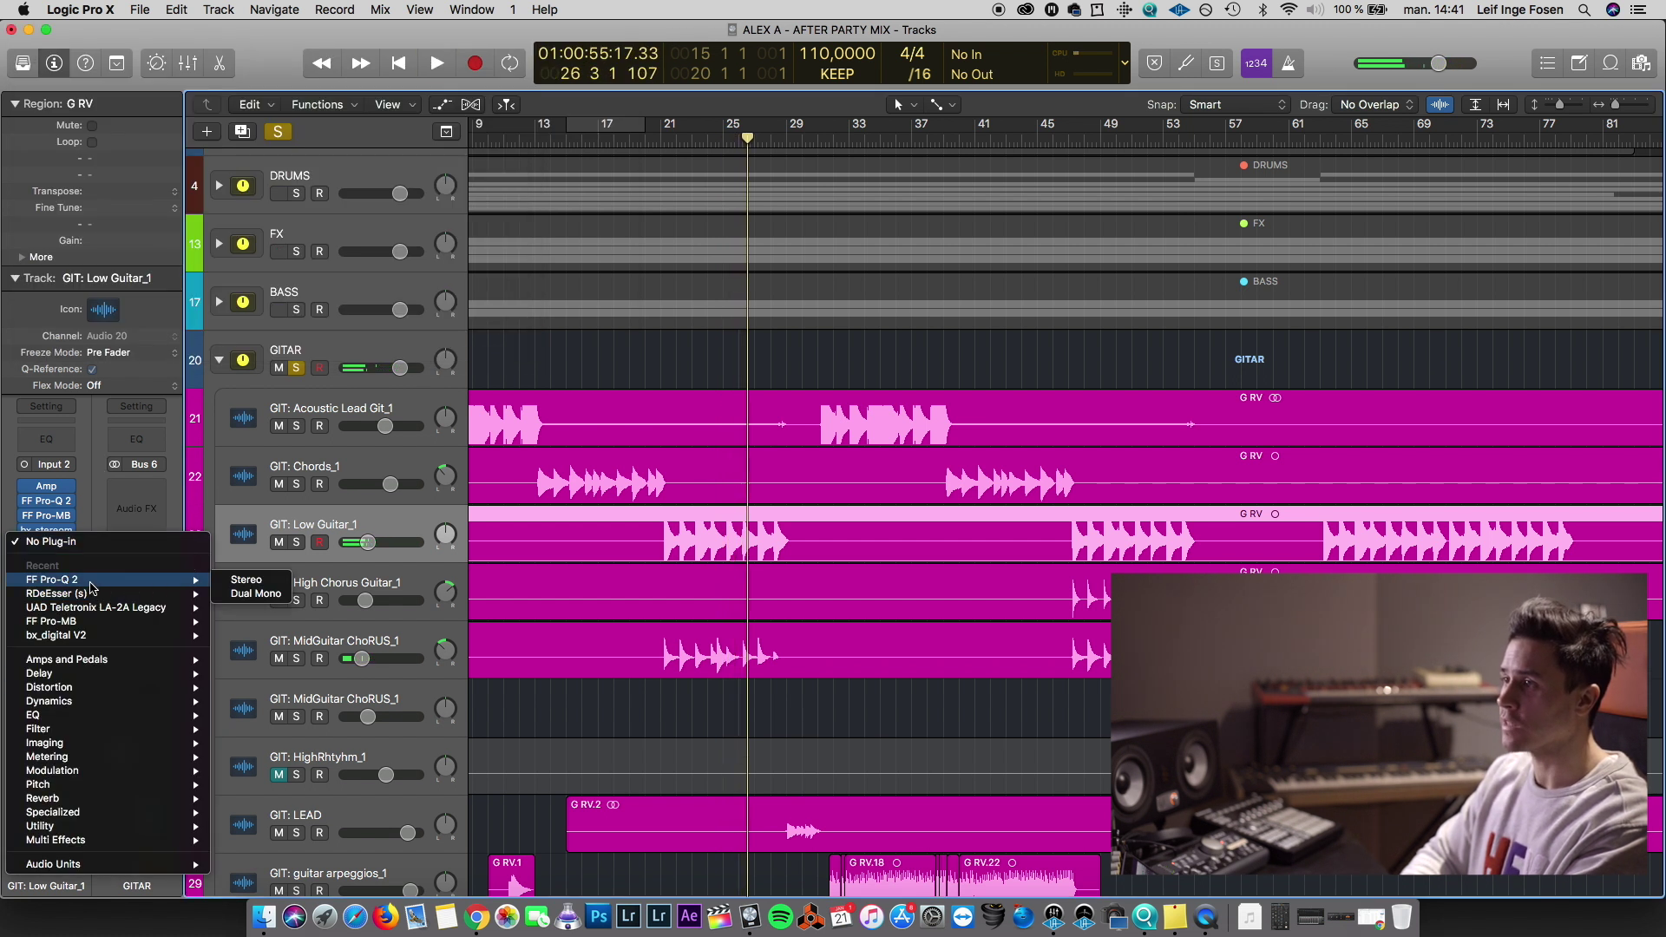
click(243, 580)
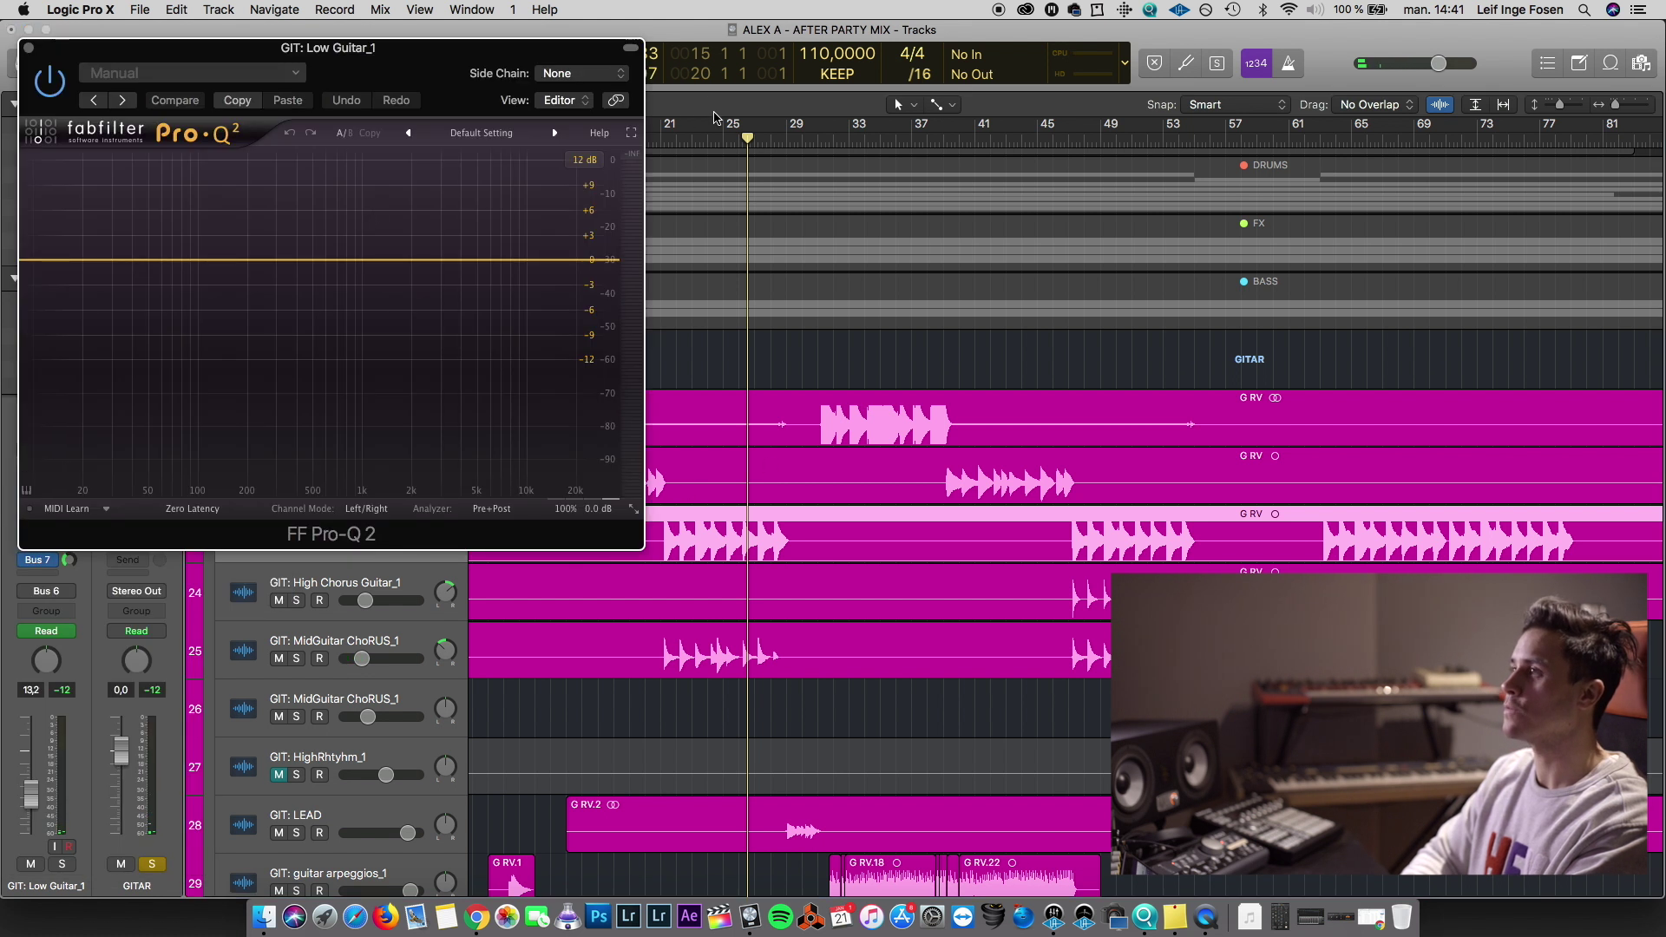
drag(429, 86, 1173, 107)
Play from around bar 21, cut Low Guitar's mids about 3 dB with a bell, add a +4.28 dB high shelf near 15.7 kHz, and close Pro-Q 2
click(682, 139)
key(space)
mouse_move(1203, 282)
mouse_down()
mouse_move(1203, 199)
mouse_move(1216, 307)
mouse_up()
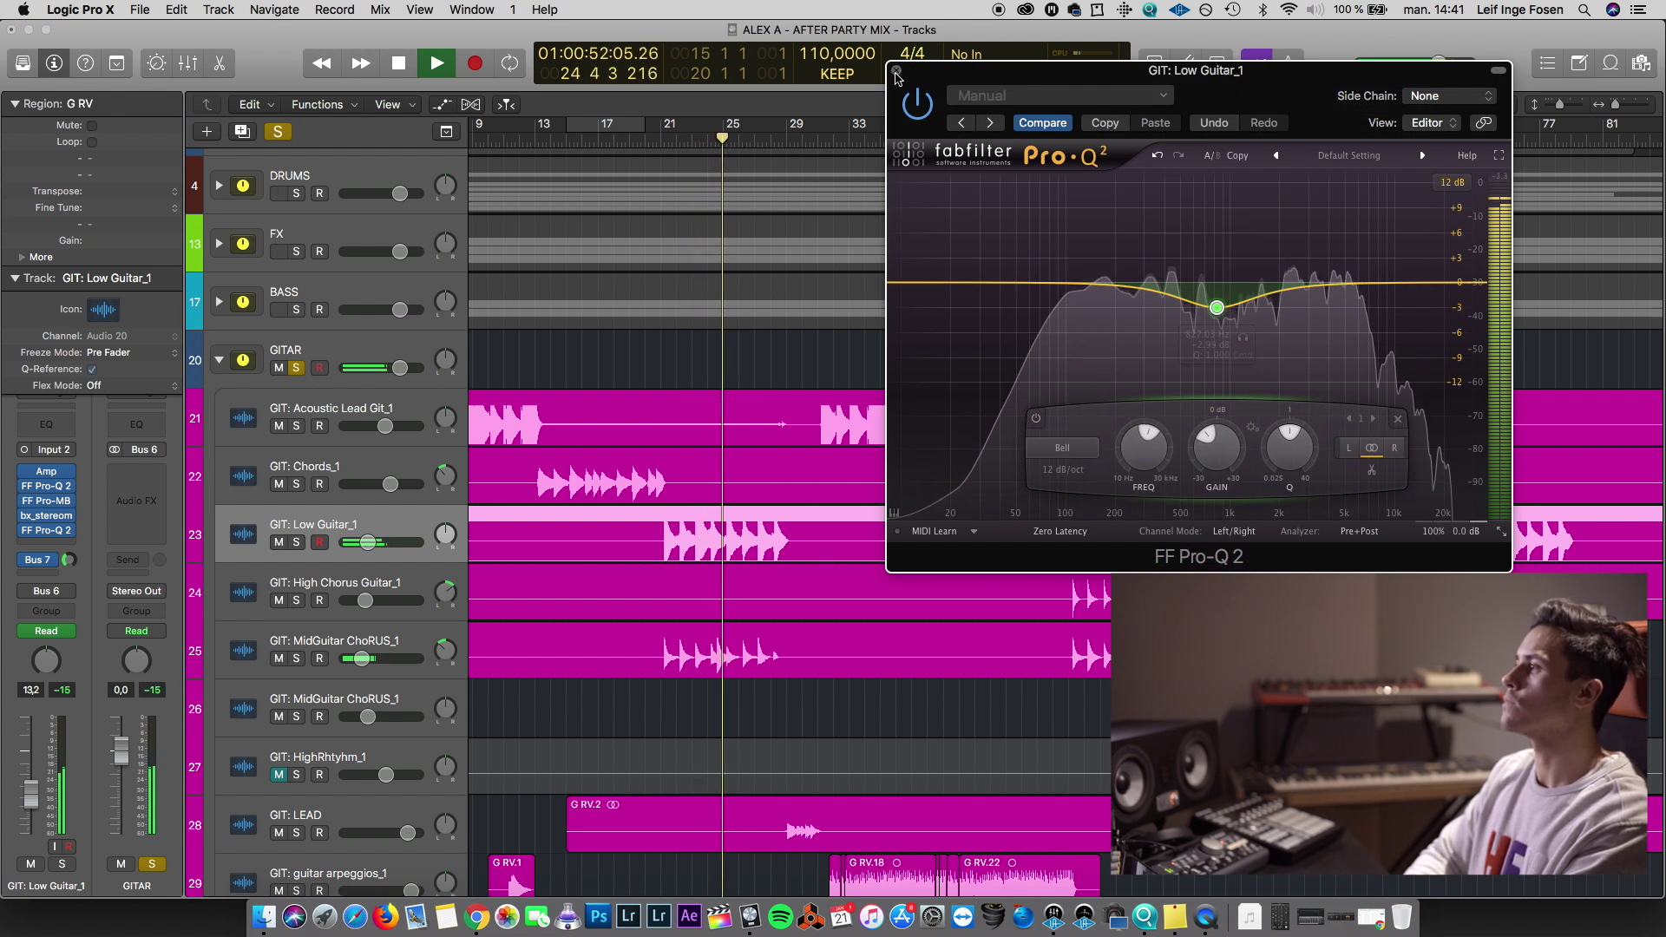
click(1424, 262)
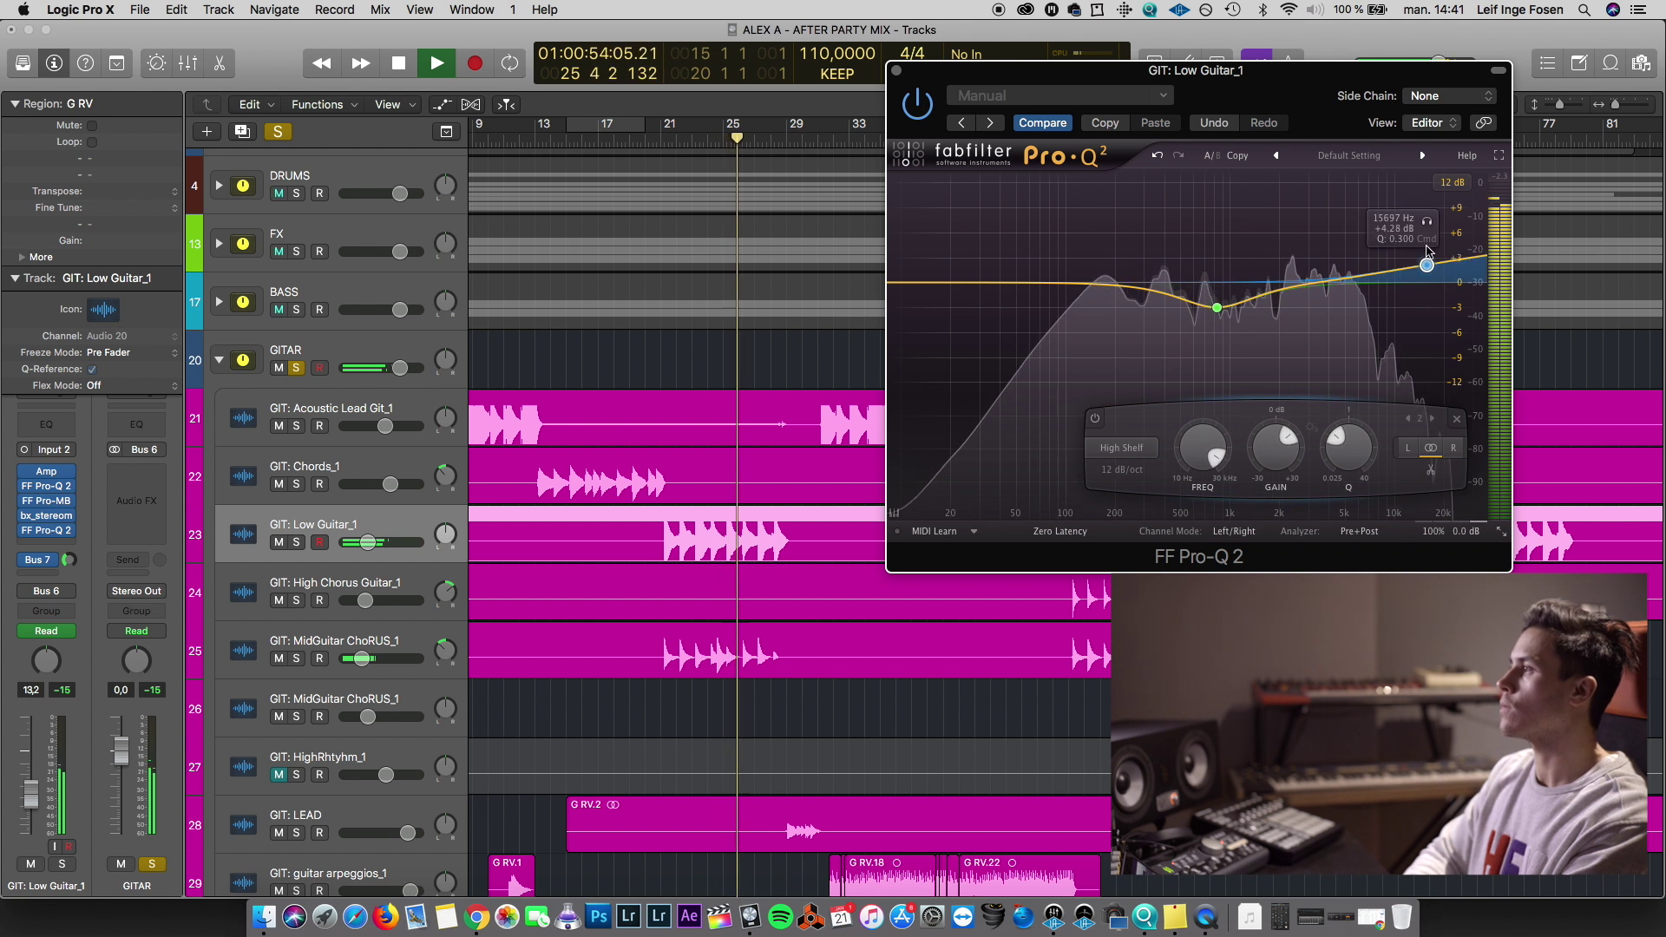
click(896, 71)
key(Up)
key(Down)
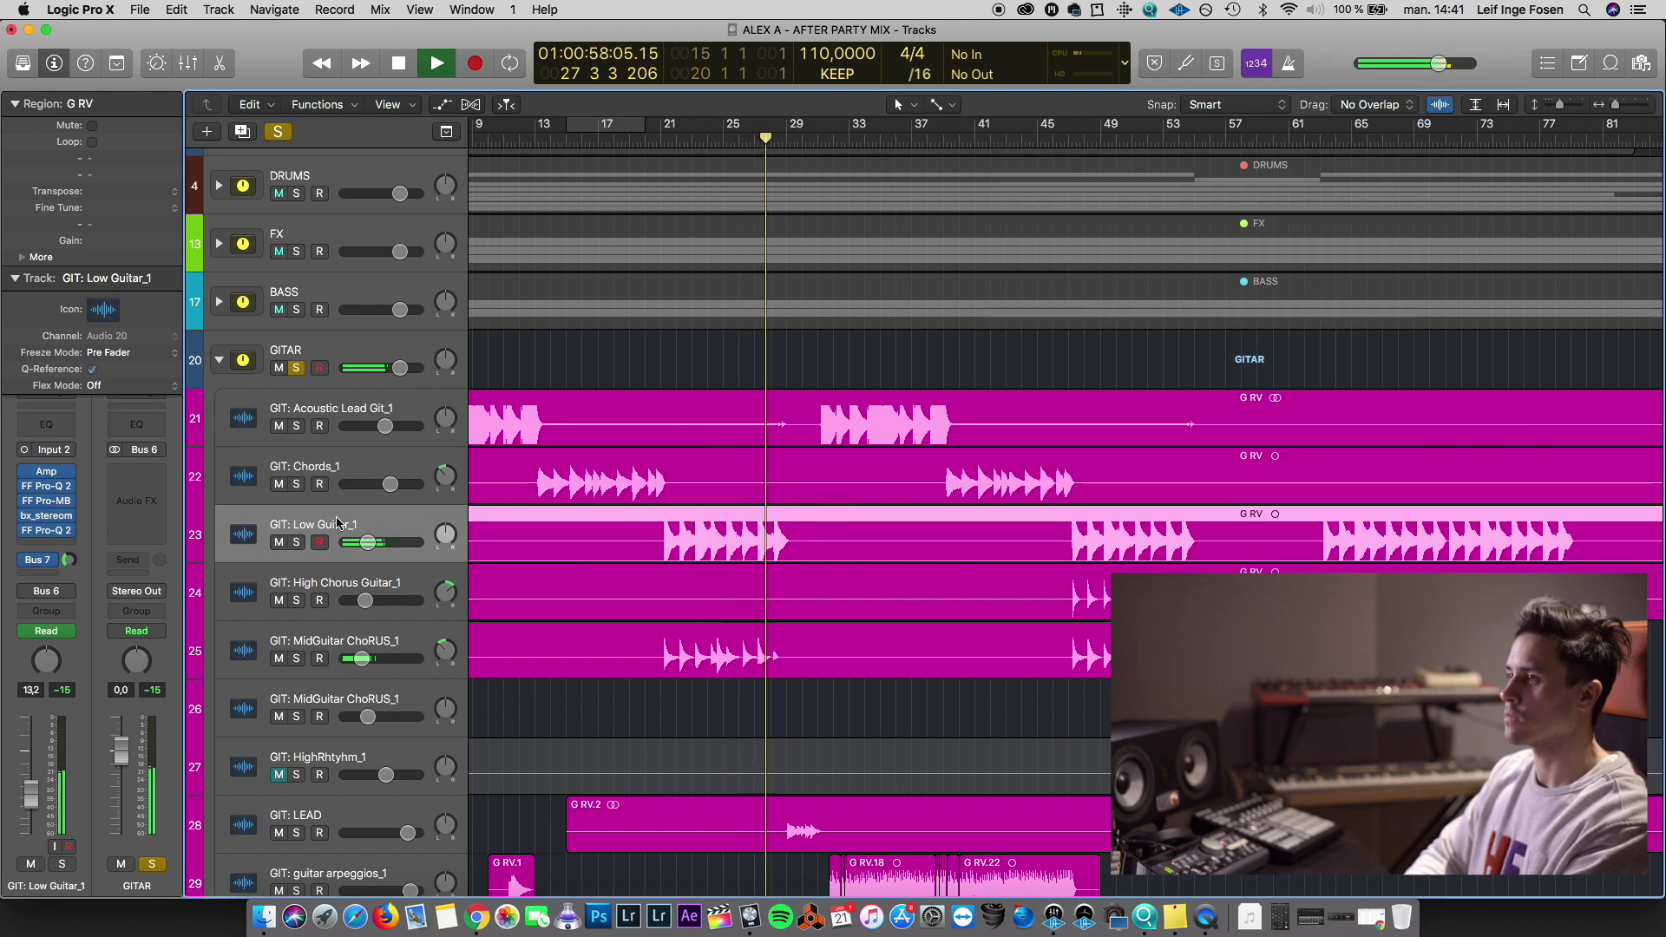
key(space)
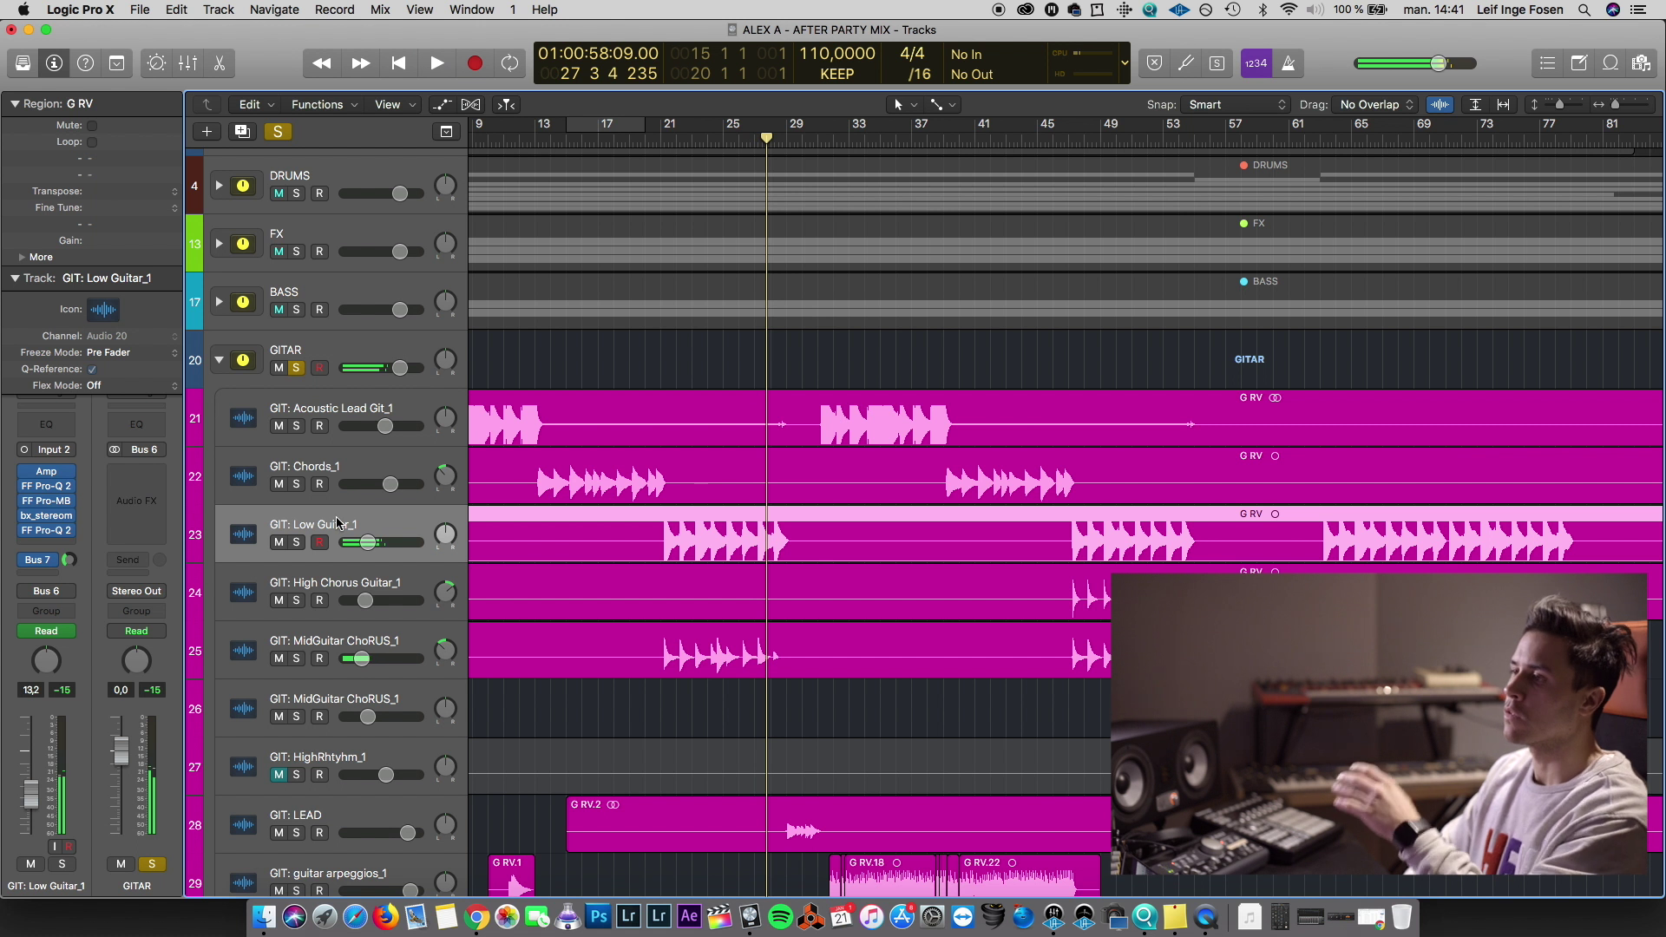
Review the Low Guitar track's first FF Pro-Q 2 curve and its FF Pro-MB compression bands
click(48, 485)
drag(960, 95, 926, 39)
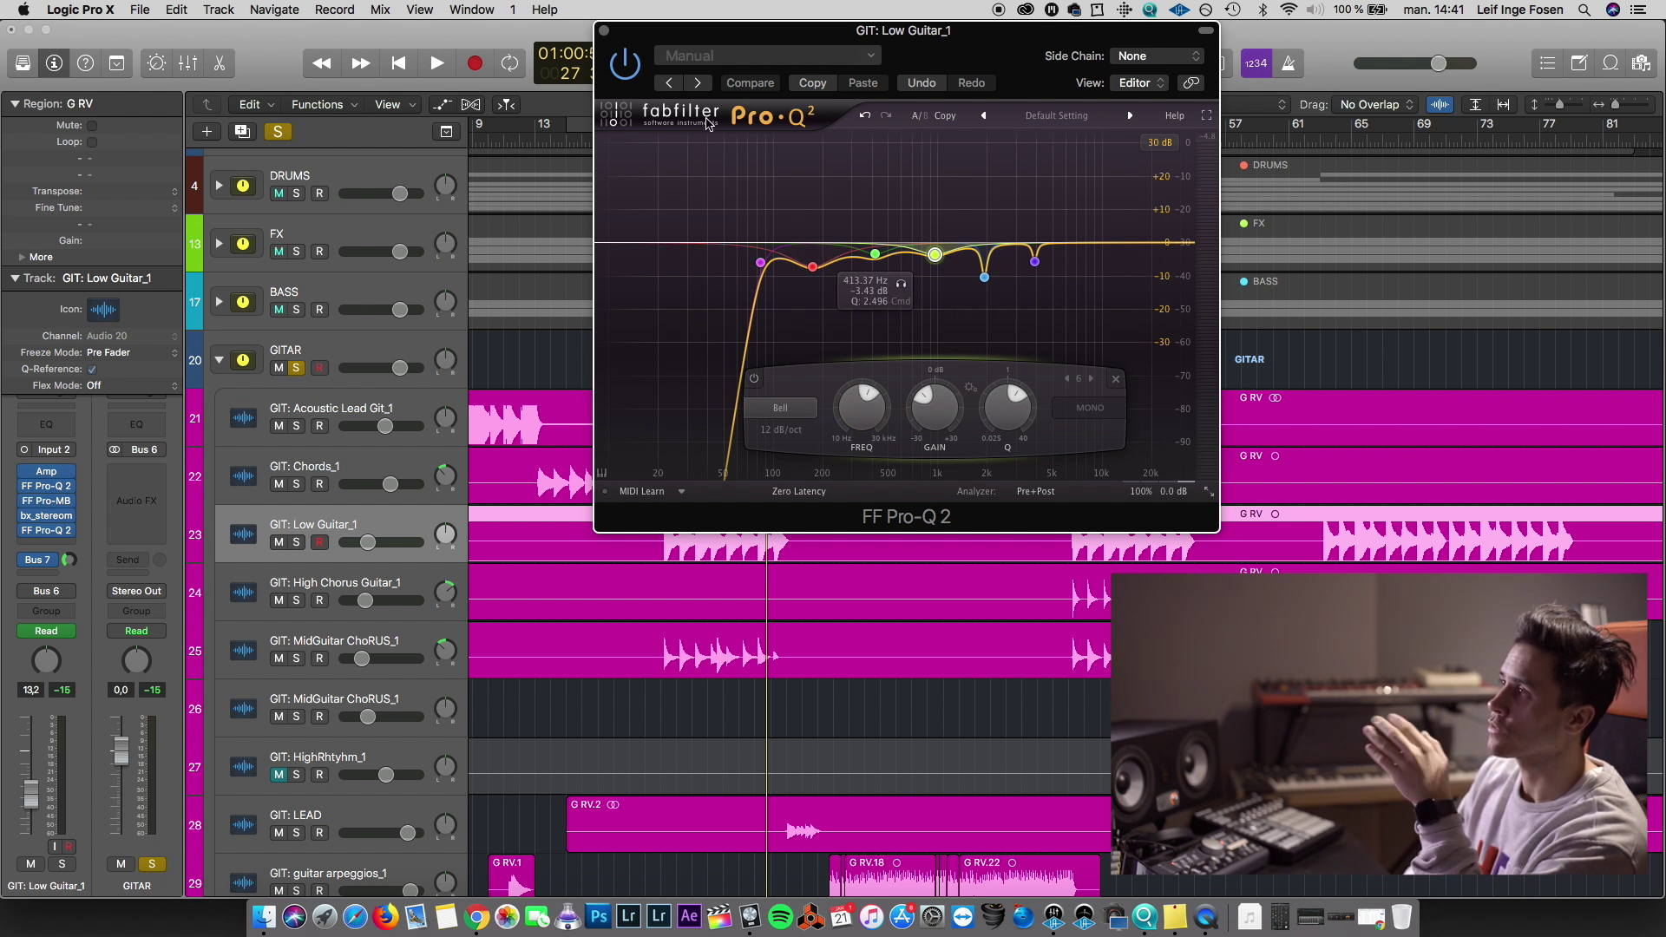
click(604, 30)
click(46, 502)
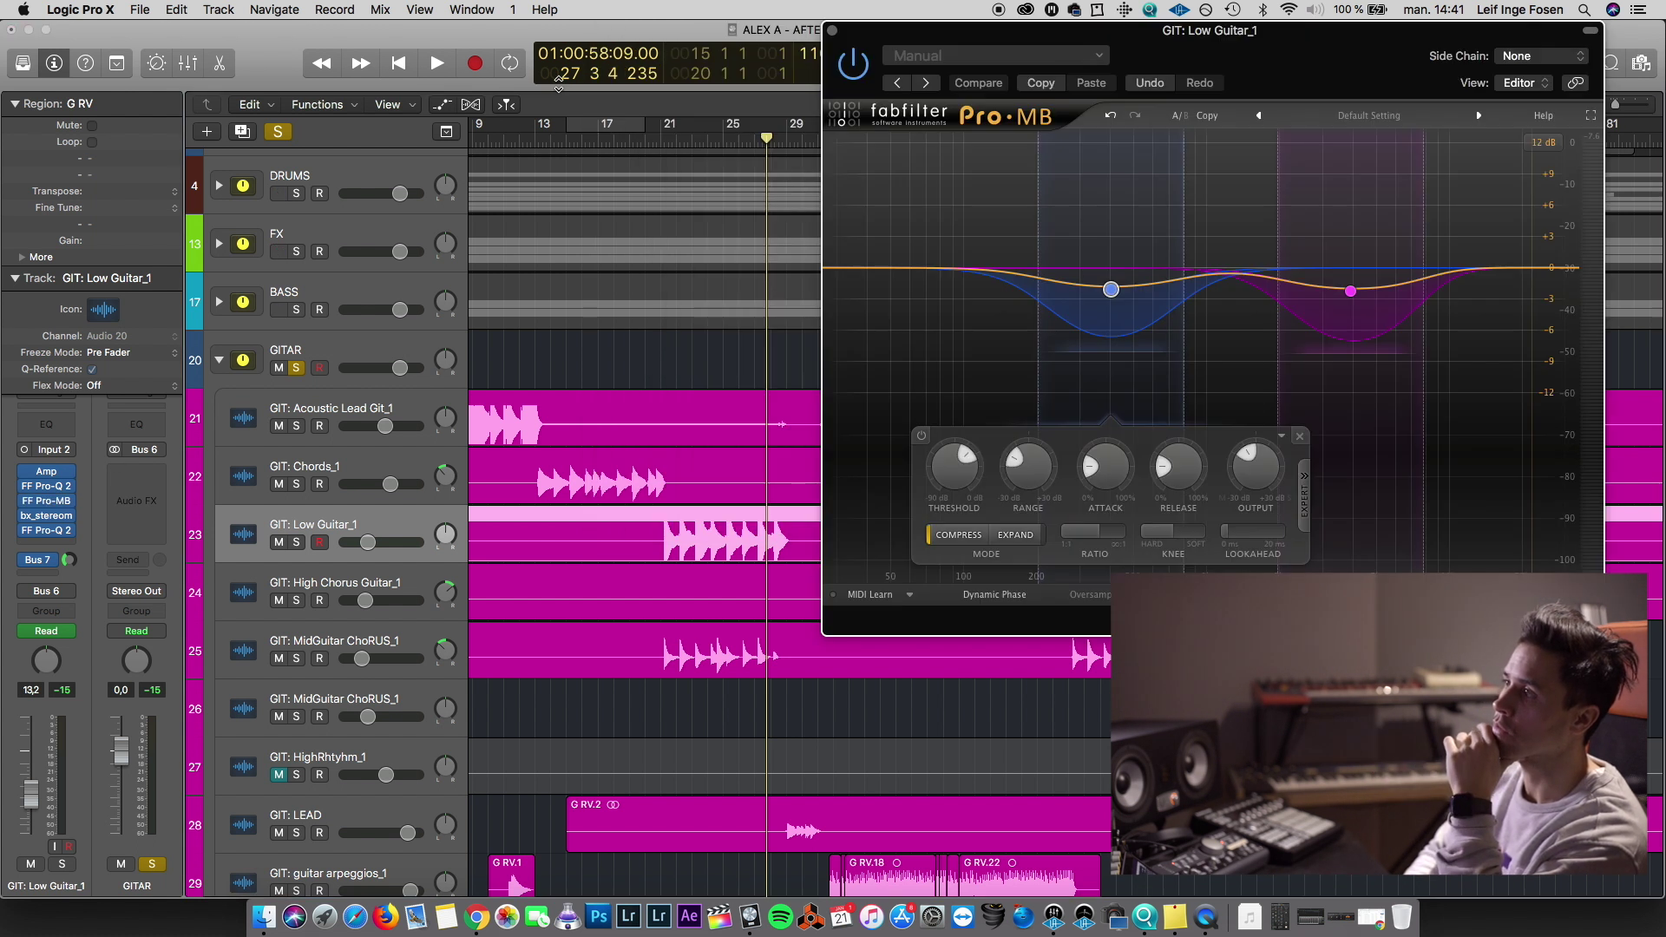
click(832, 31)
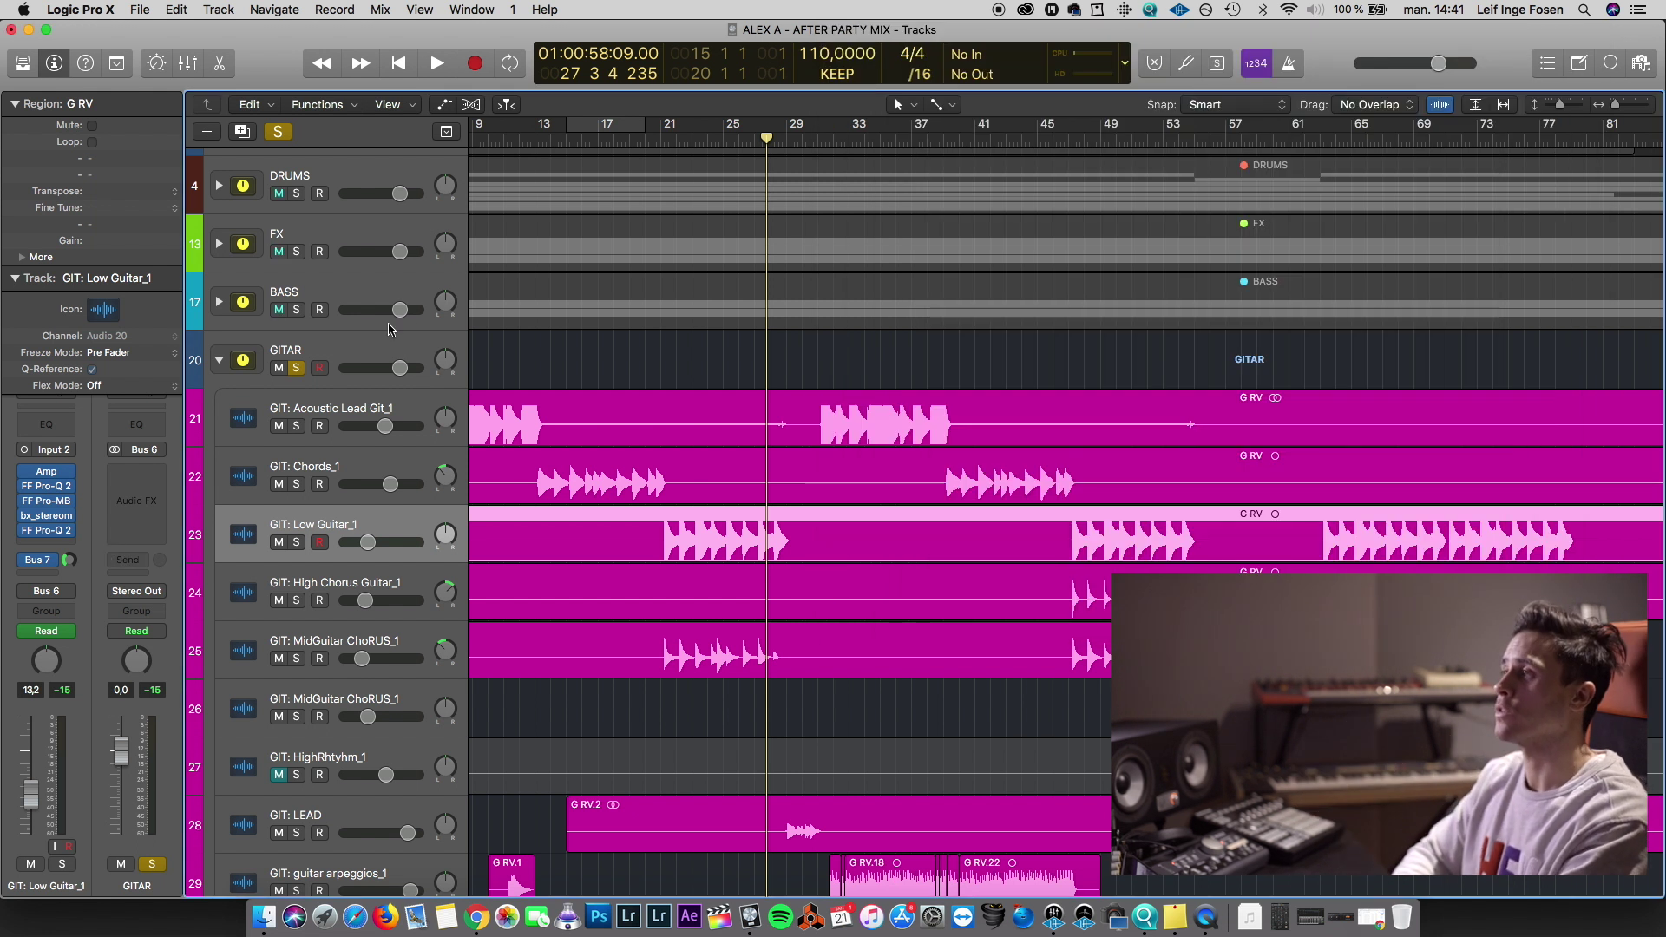
Replay the guitars from bar 21 and select the first MidGuitar ChoRUS track to check its level
click(661, 142)
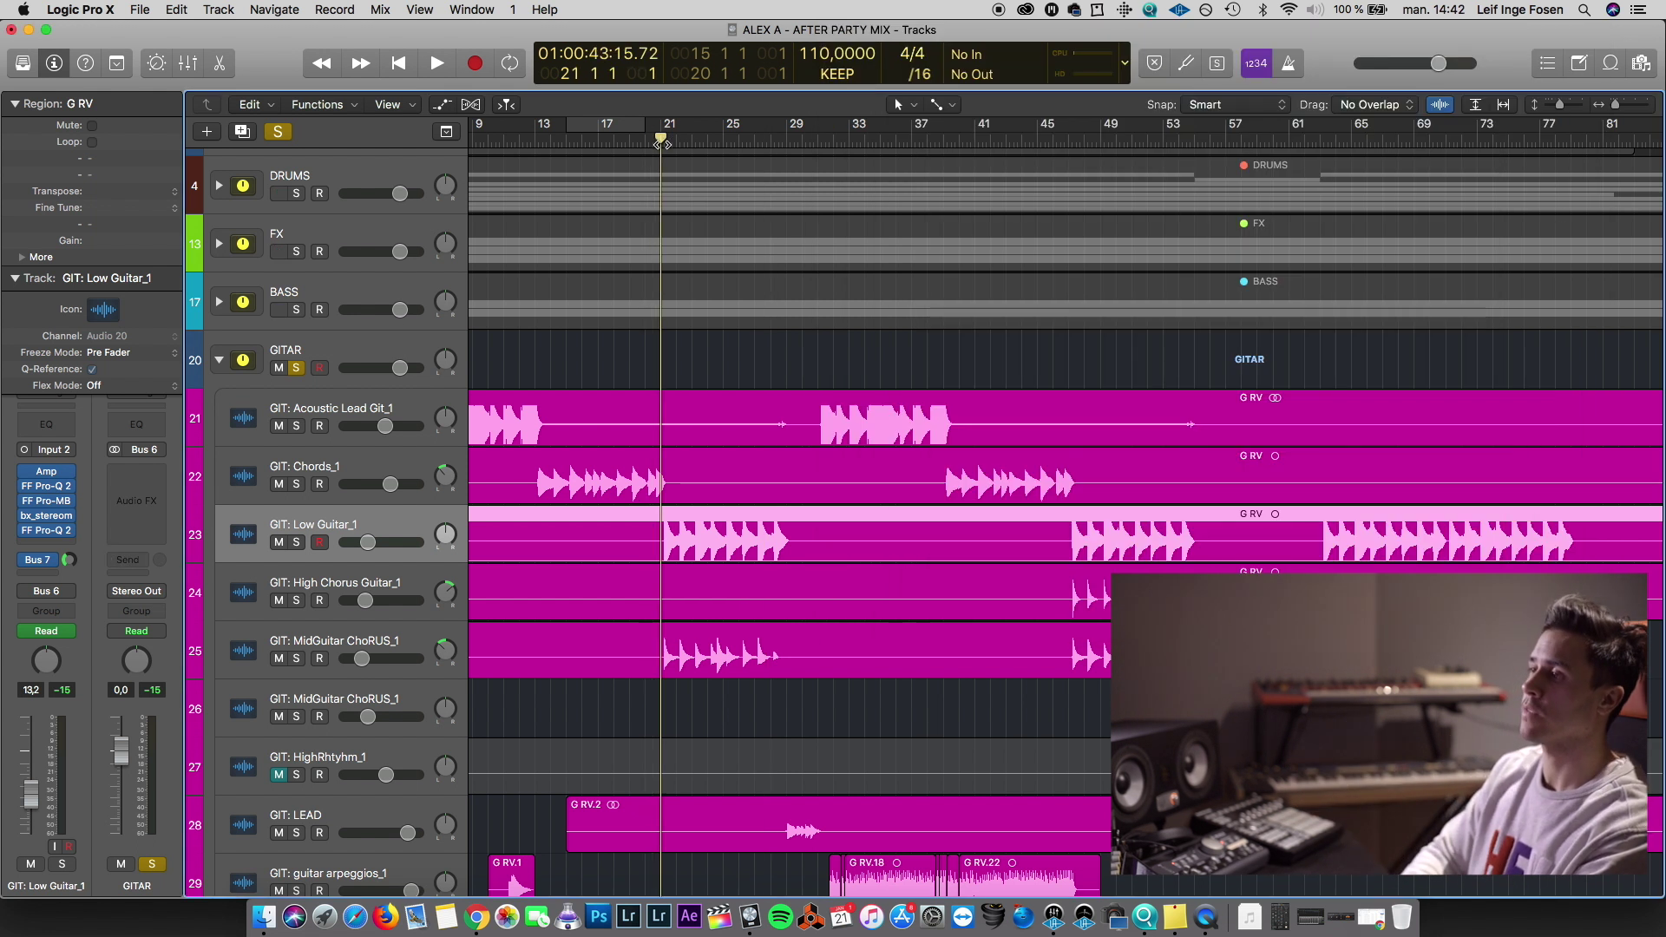
drag(364, 553, 312, 553)
key(space)
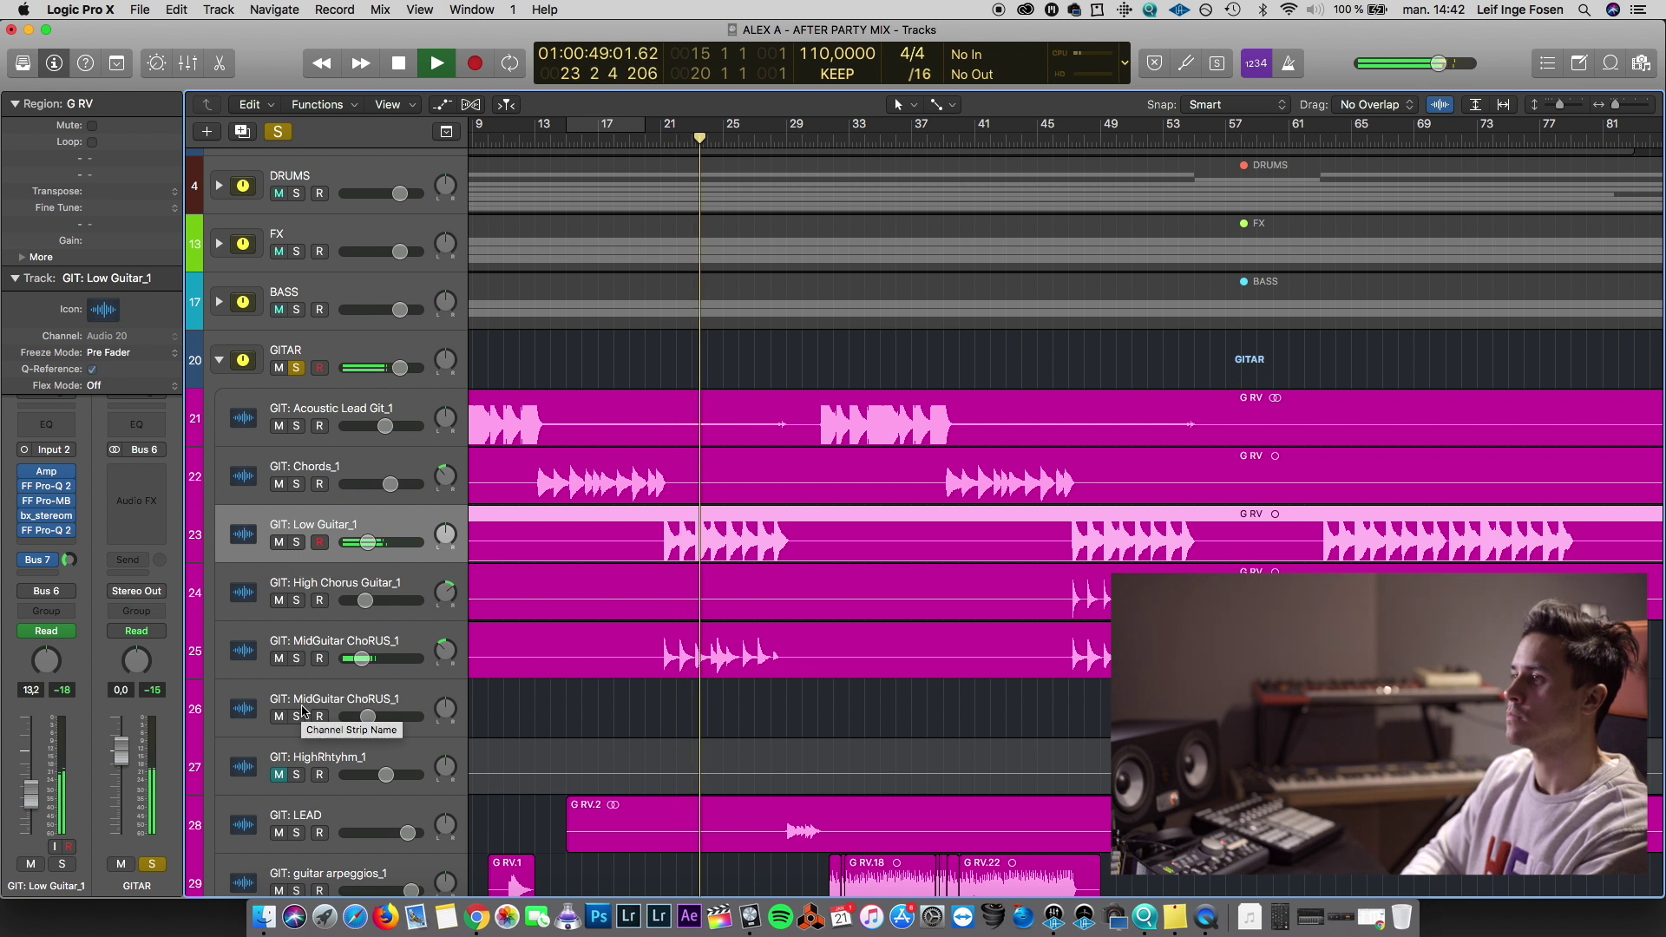
drag(360, 658, 378, 659)
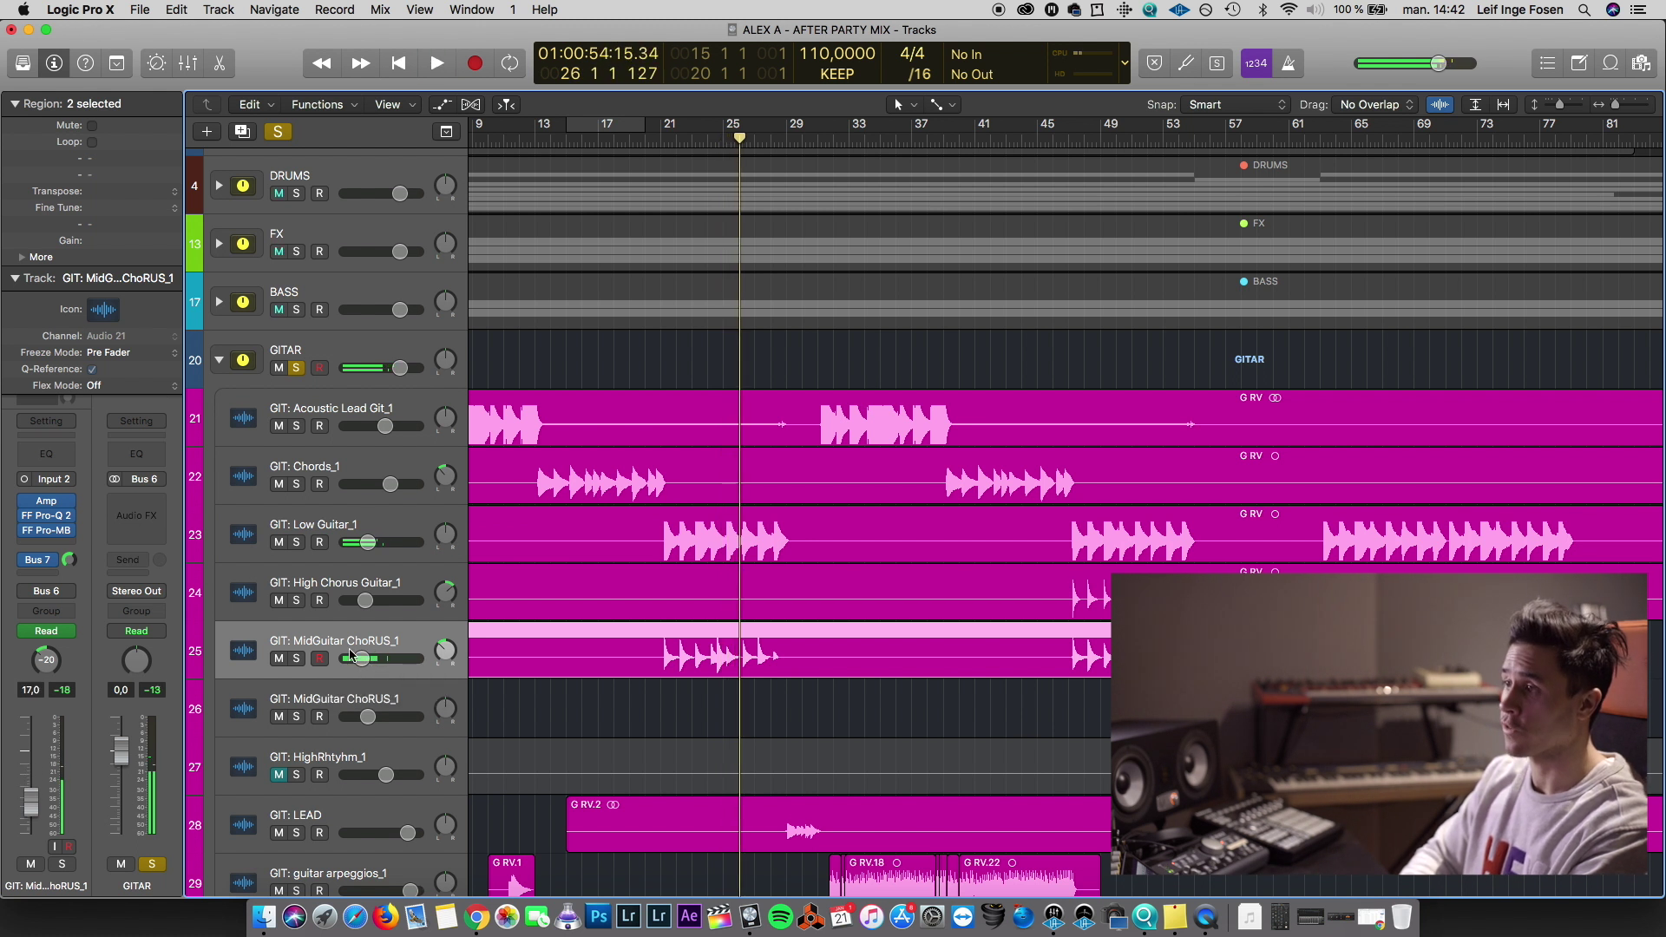
Set the High Chorus Guitar track's volume to -8.2 dB and play from around bar 47
click(334, 574)
drag(365, 600, 376, 600)
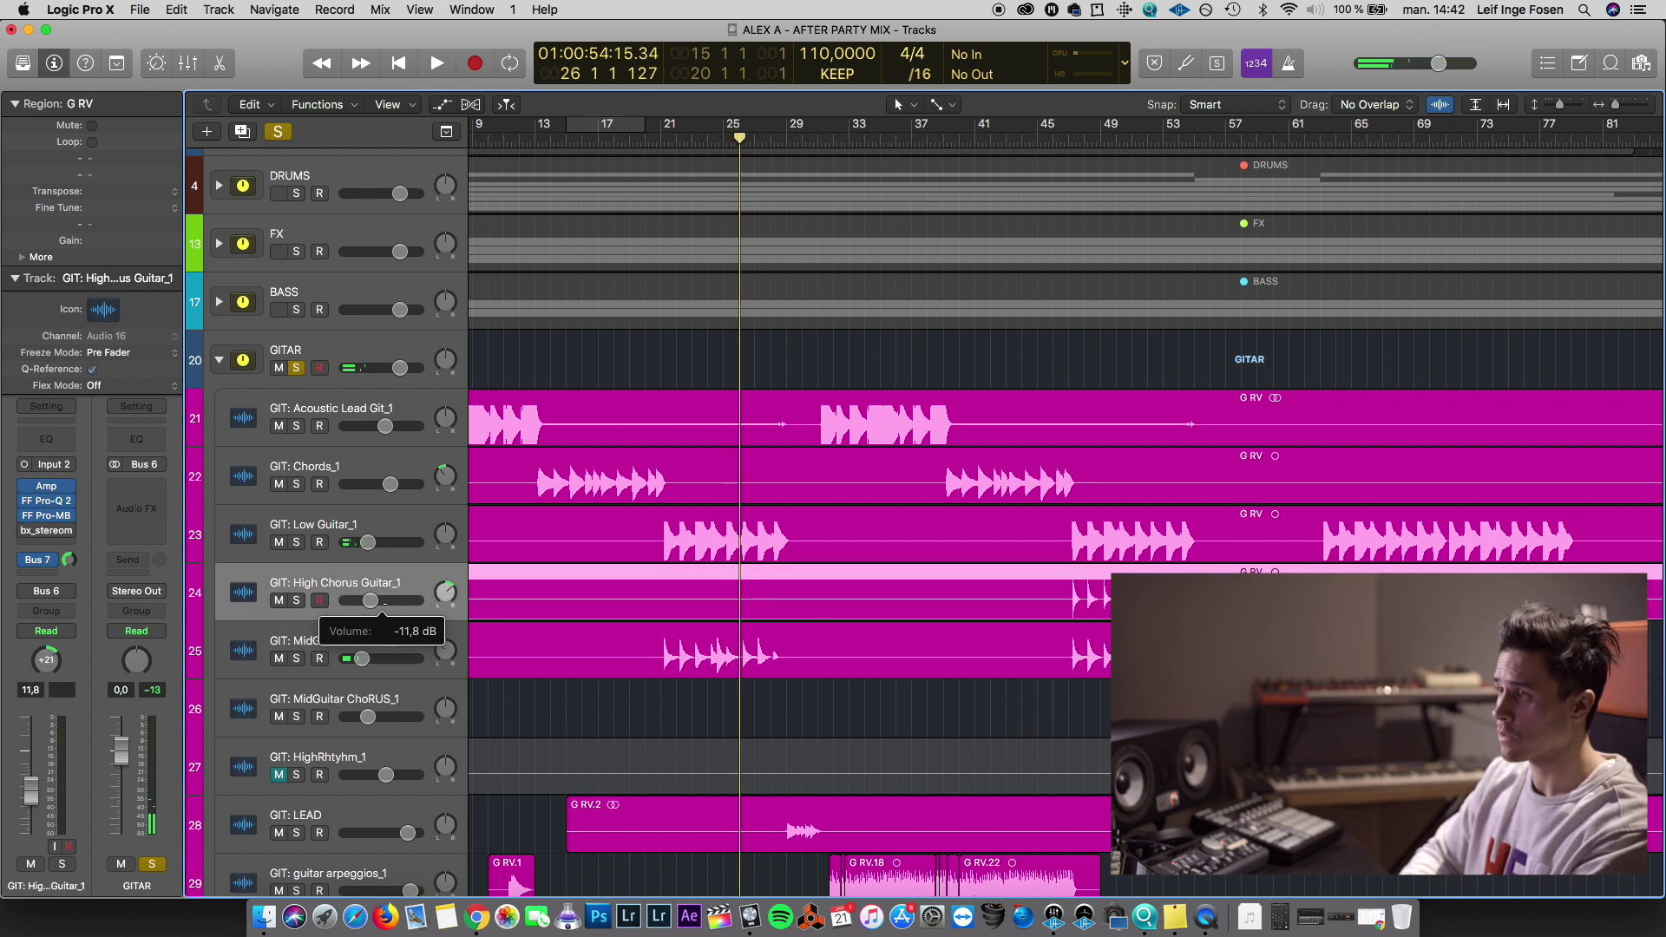
click(1069, 134)
key(space)
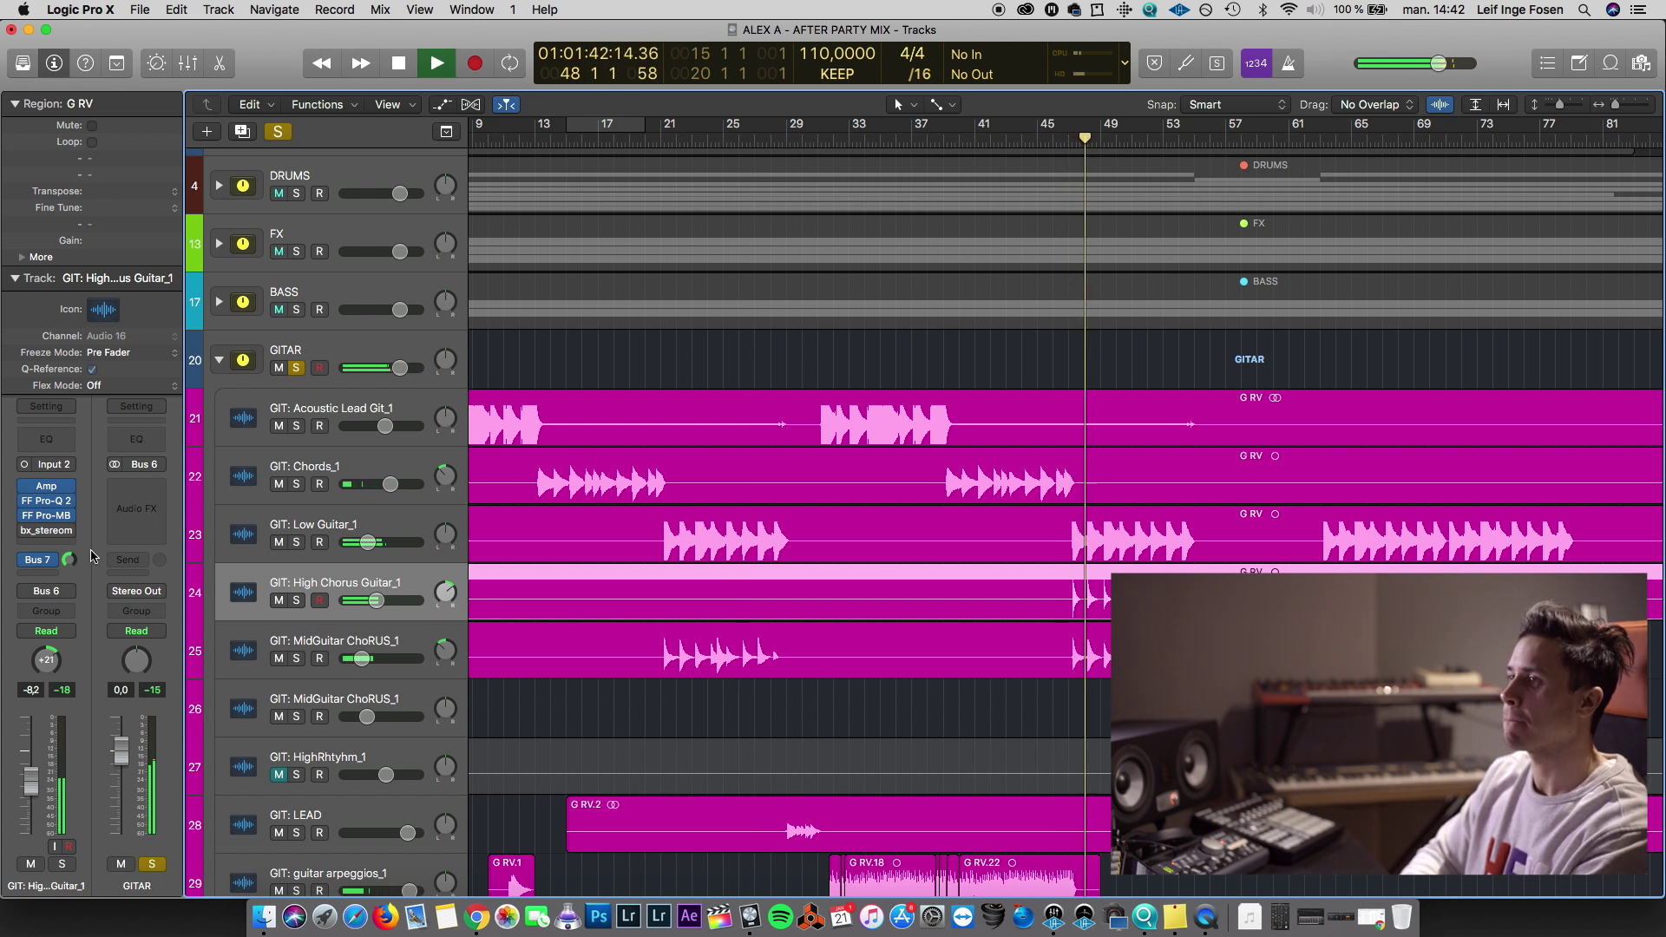
In High Chorus Guitar's FF Pro-MB, move the upper band down and the low-mid band up in frequency, then close the plug-in
key(v)
drag(547, 308, 525, 314)
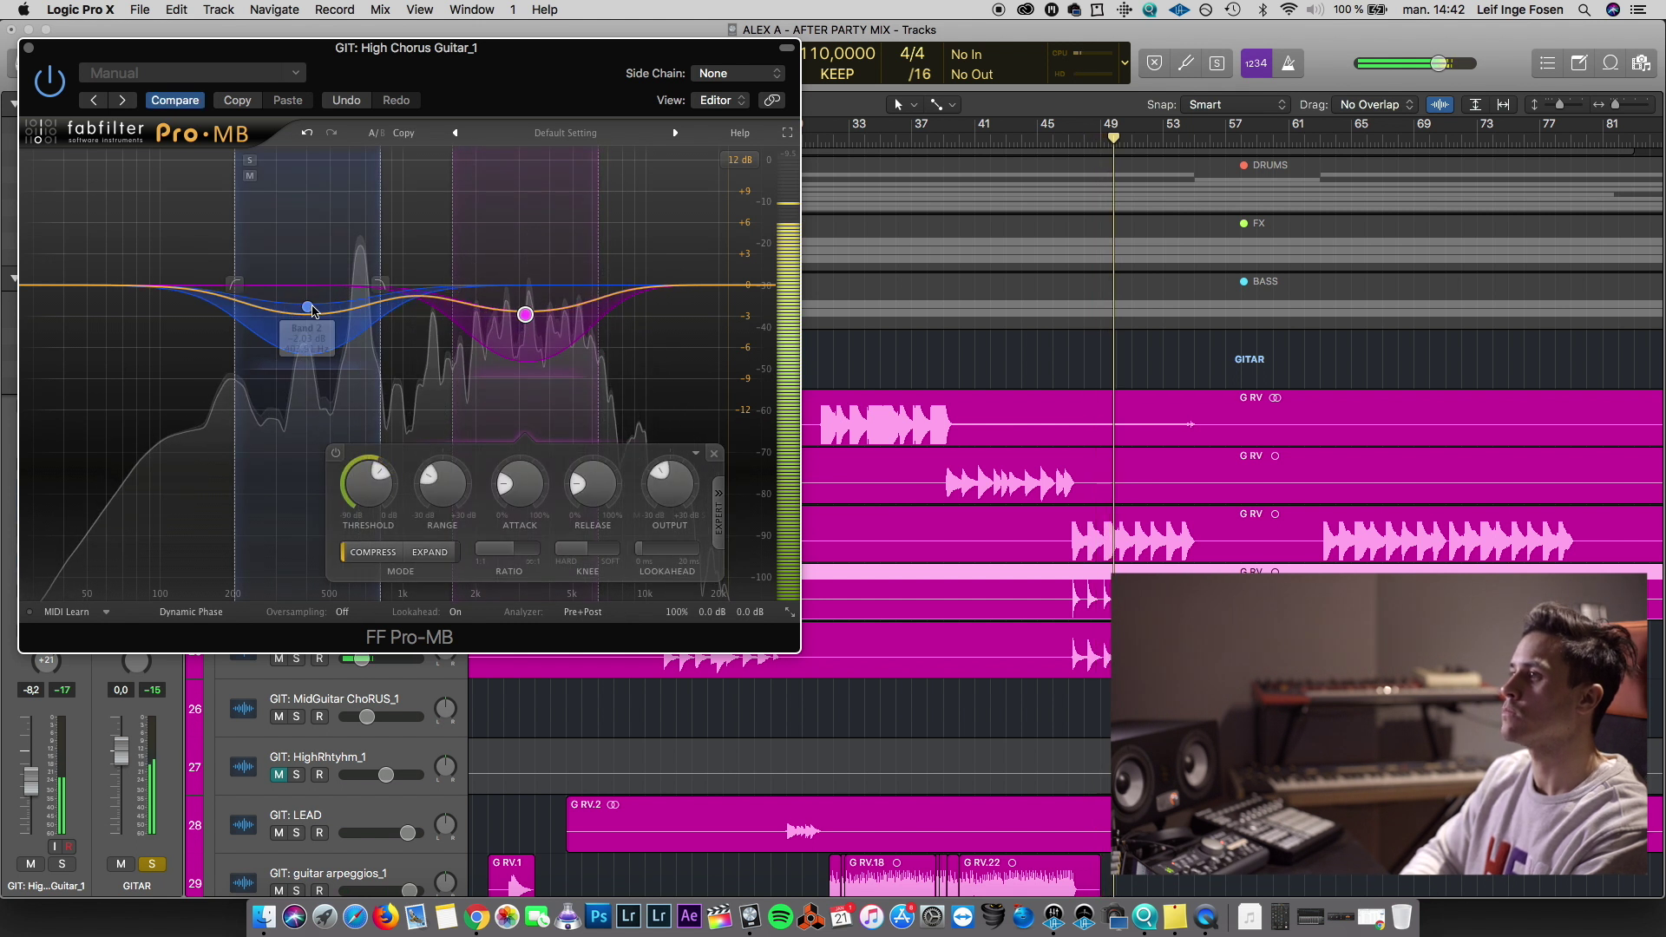
drag(307, 306, 352, 306)
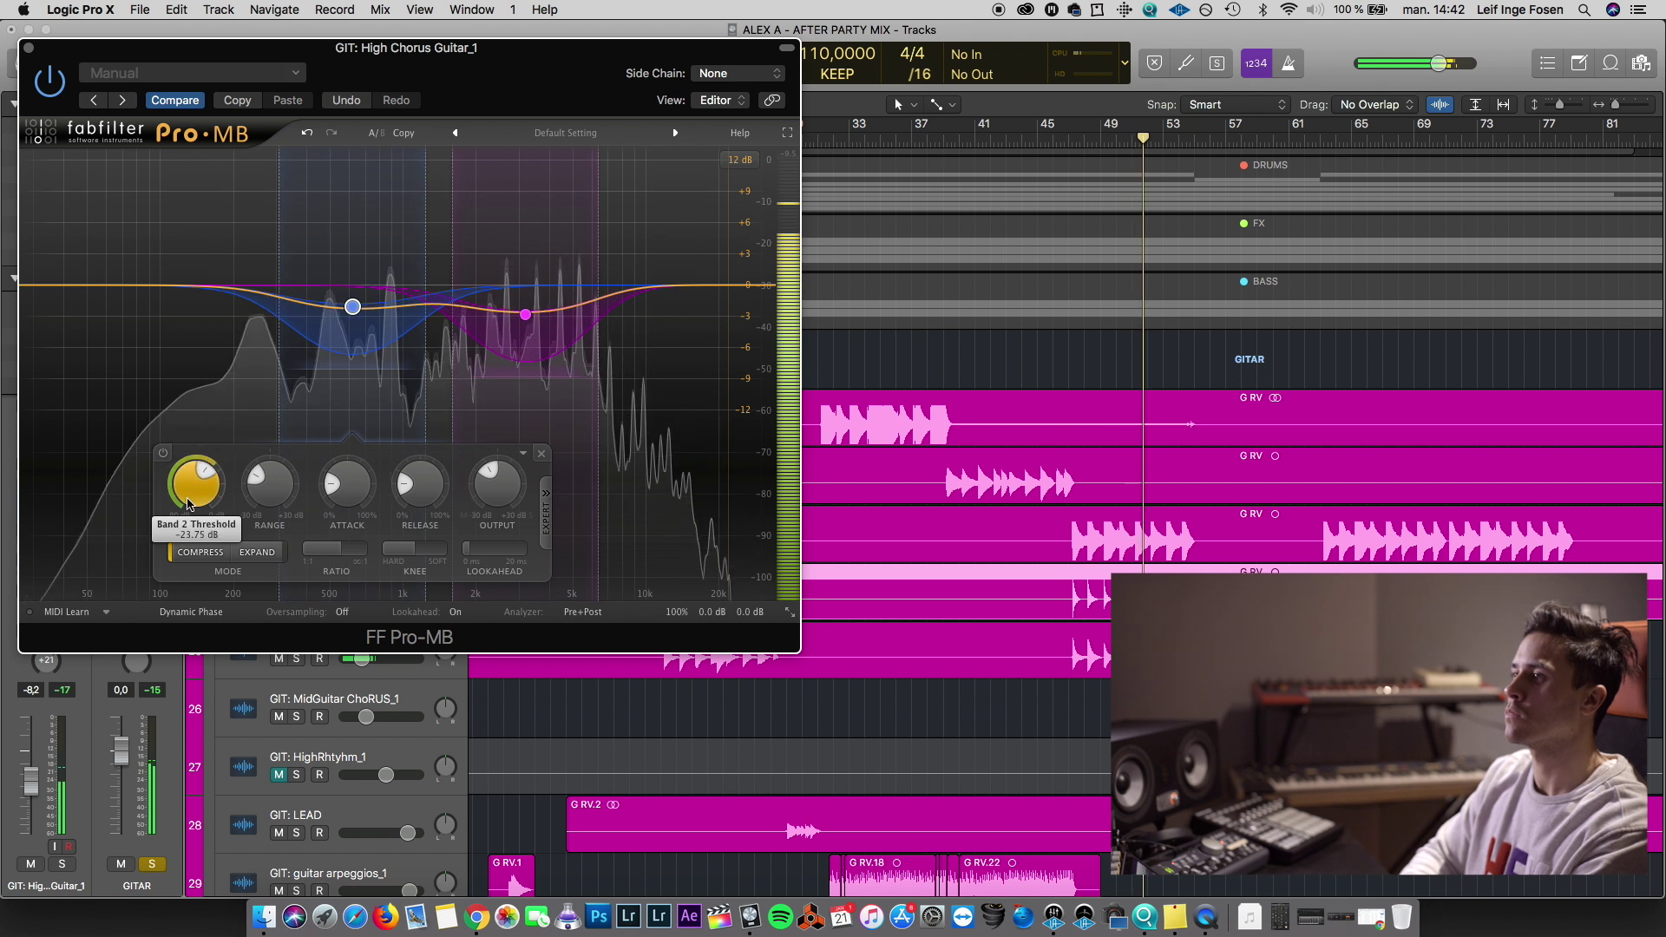
click(28, 52)
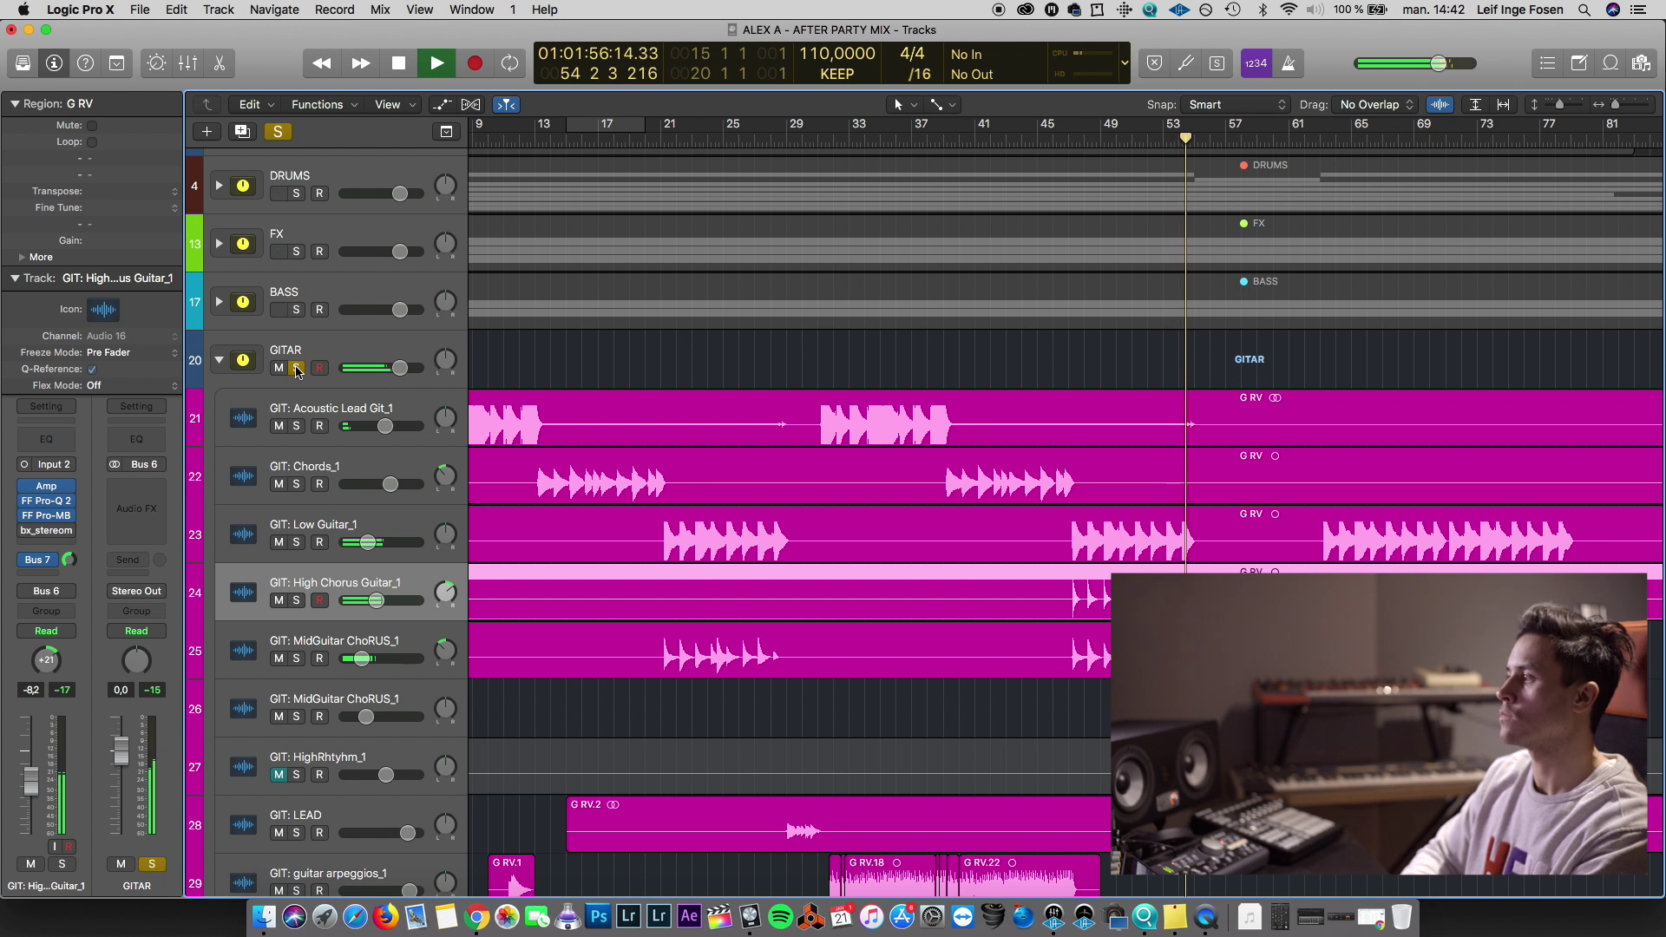
Unsolo and collapse the GITAR stack, then play the full mix from around bar 5
key(super+Left)
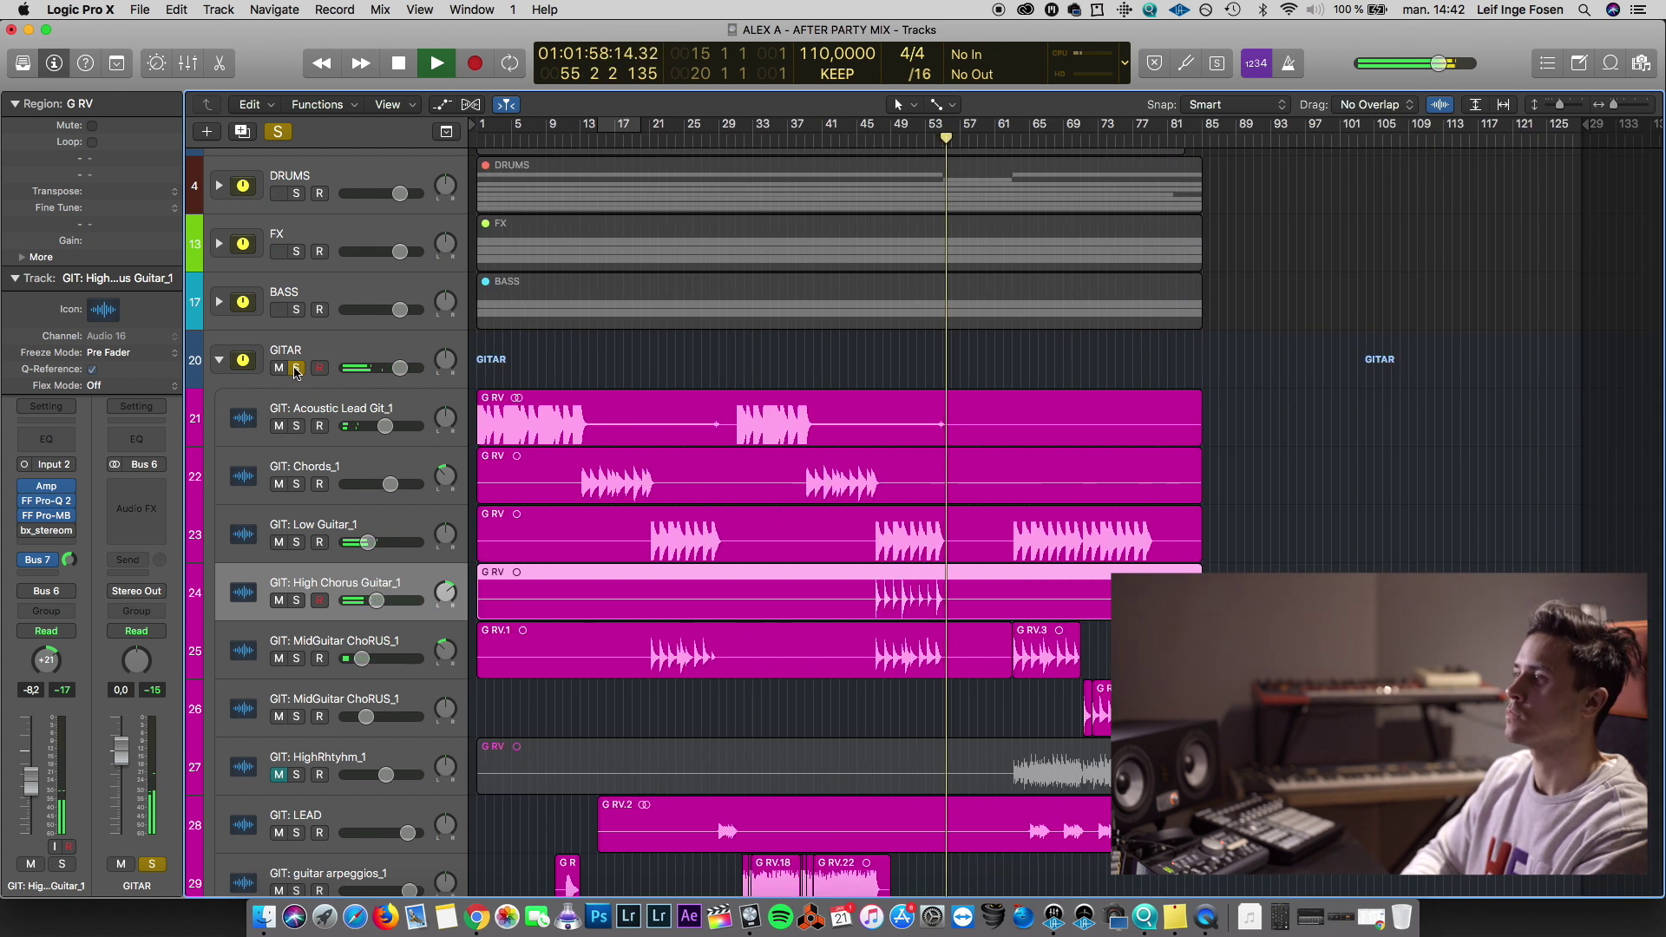
key(space)
click(218, 360)
key(s)
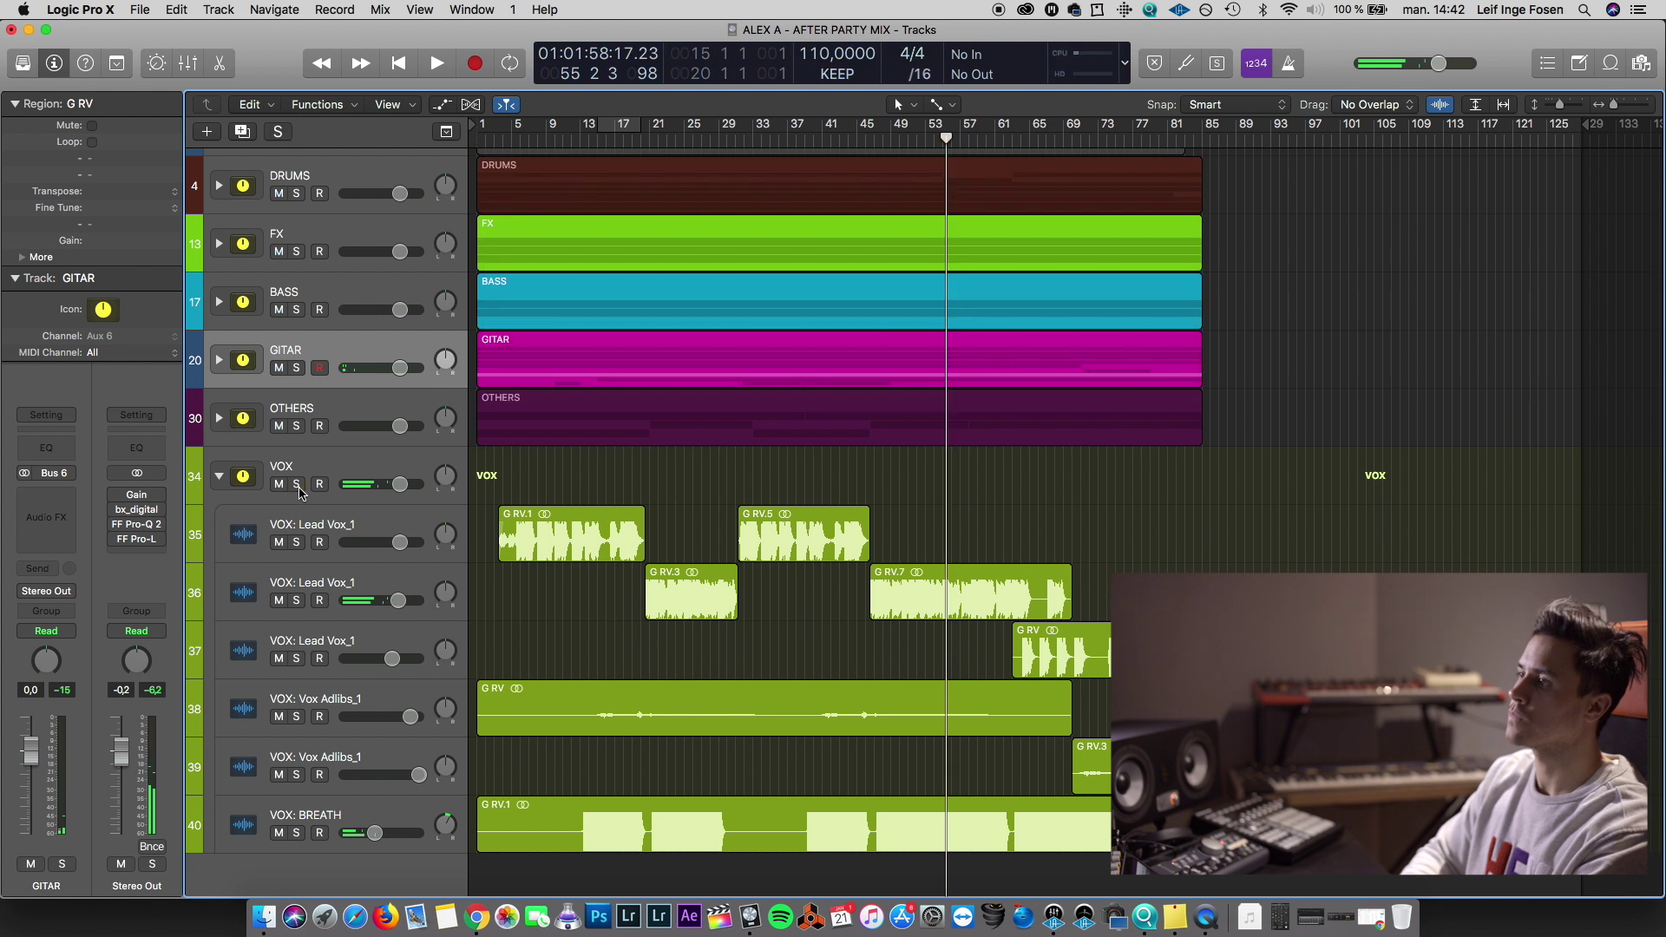
click(614, 134)
click(502, 134)
click(519, 134)
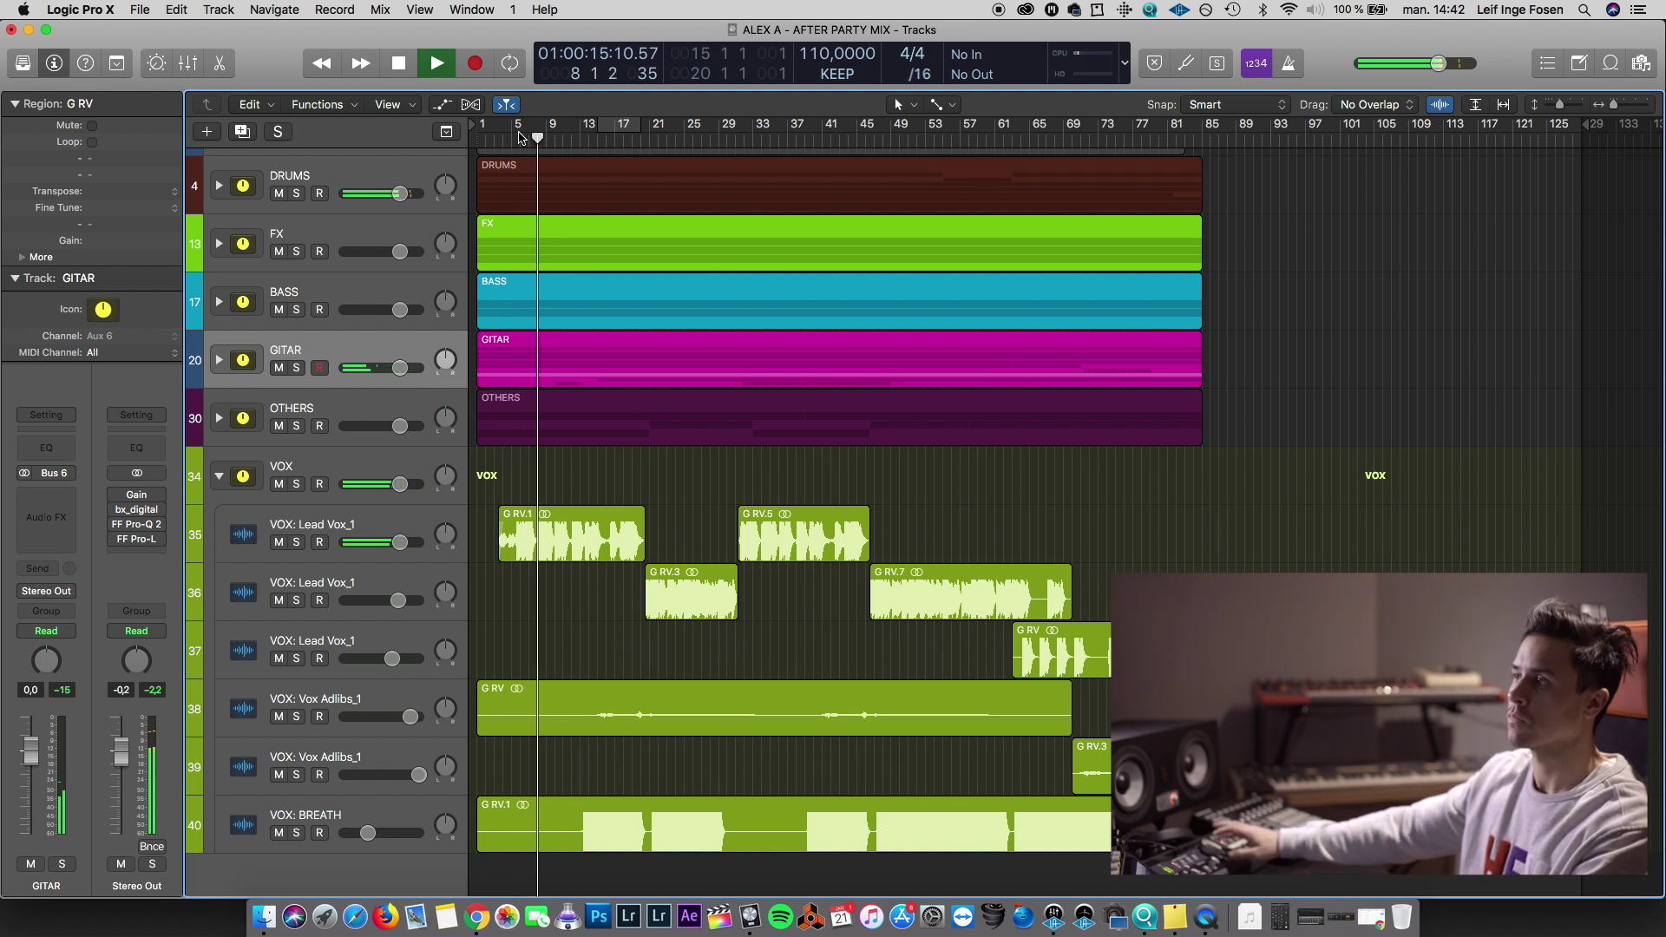
scroll(347, 260, up, 1)
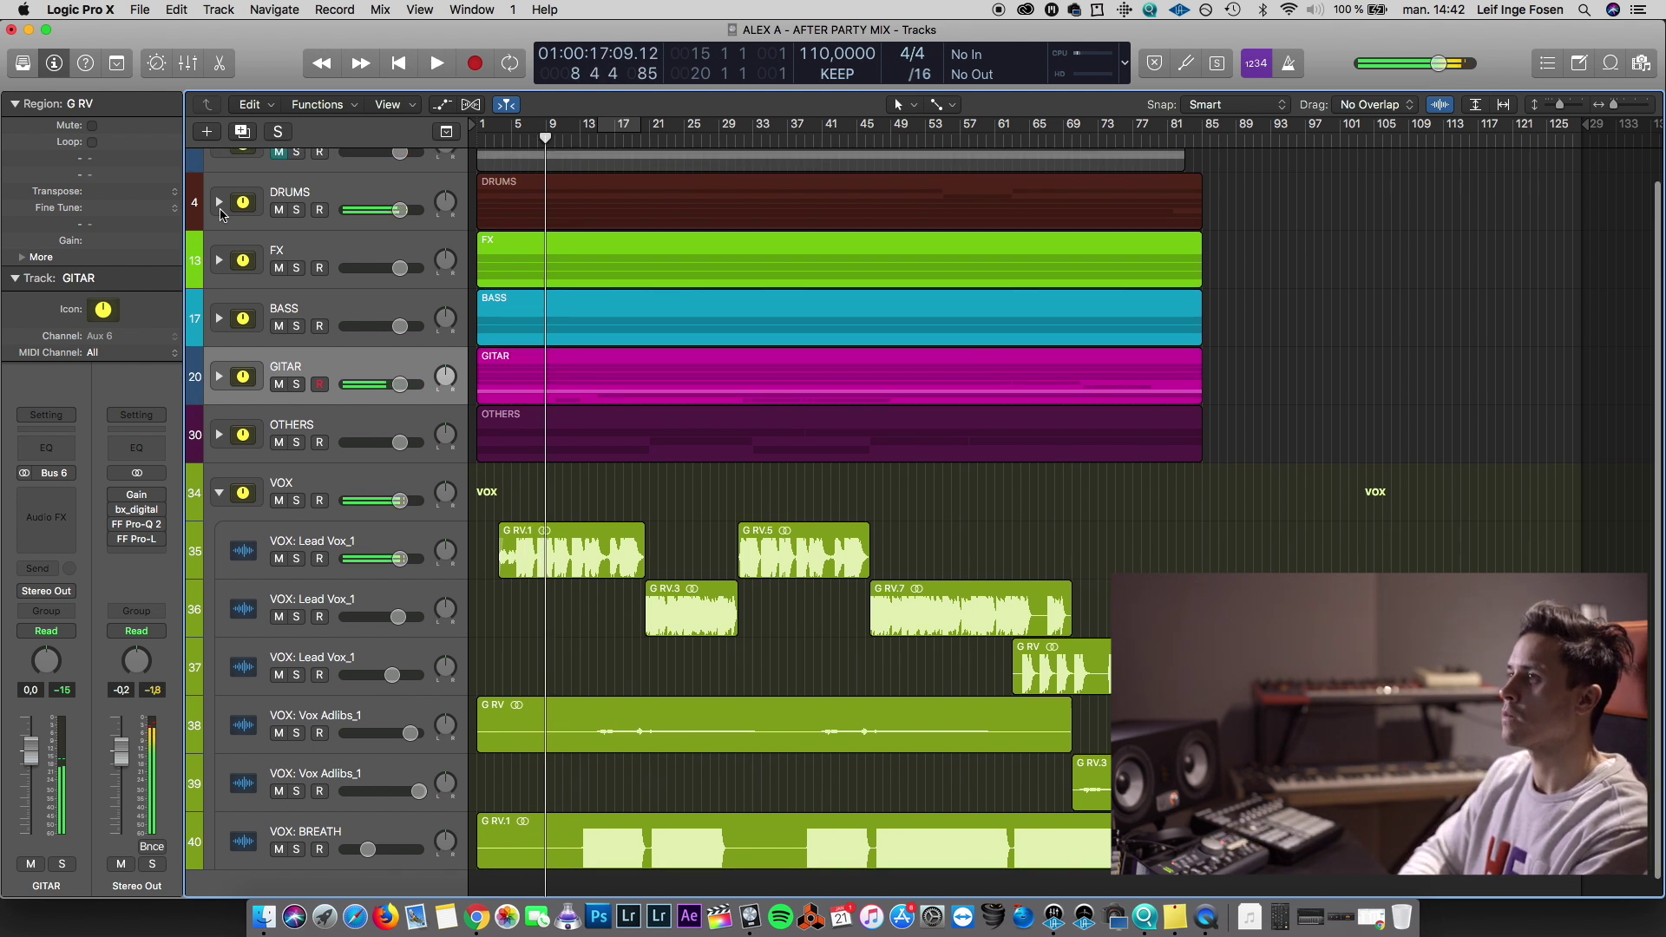
In the DRUMS stack, set Snare 1 to -5.7 dB and raise Snare 2 (no echo) slightly, then collapse the stack
click(219, 202)
key(space)
click(328, 380)
drag(374, 384, 381, 384)
drag(369, 443, 374, 443)
key(space)
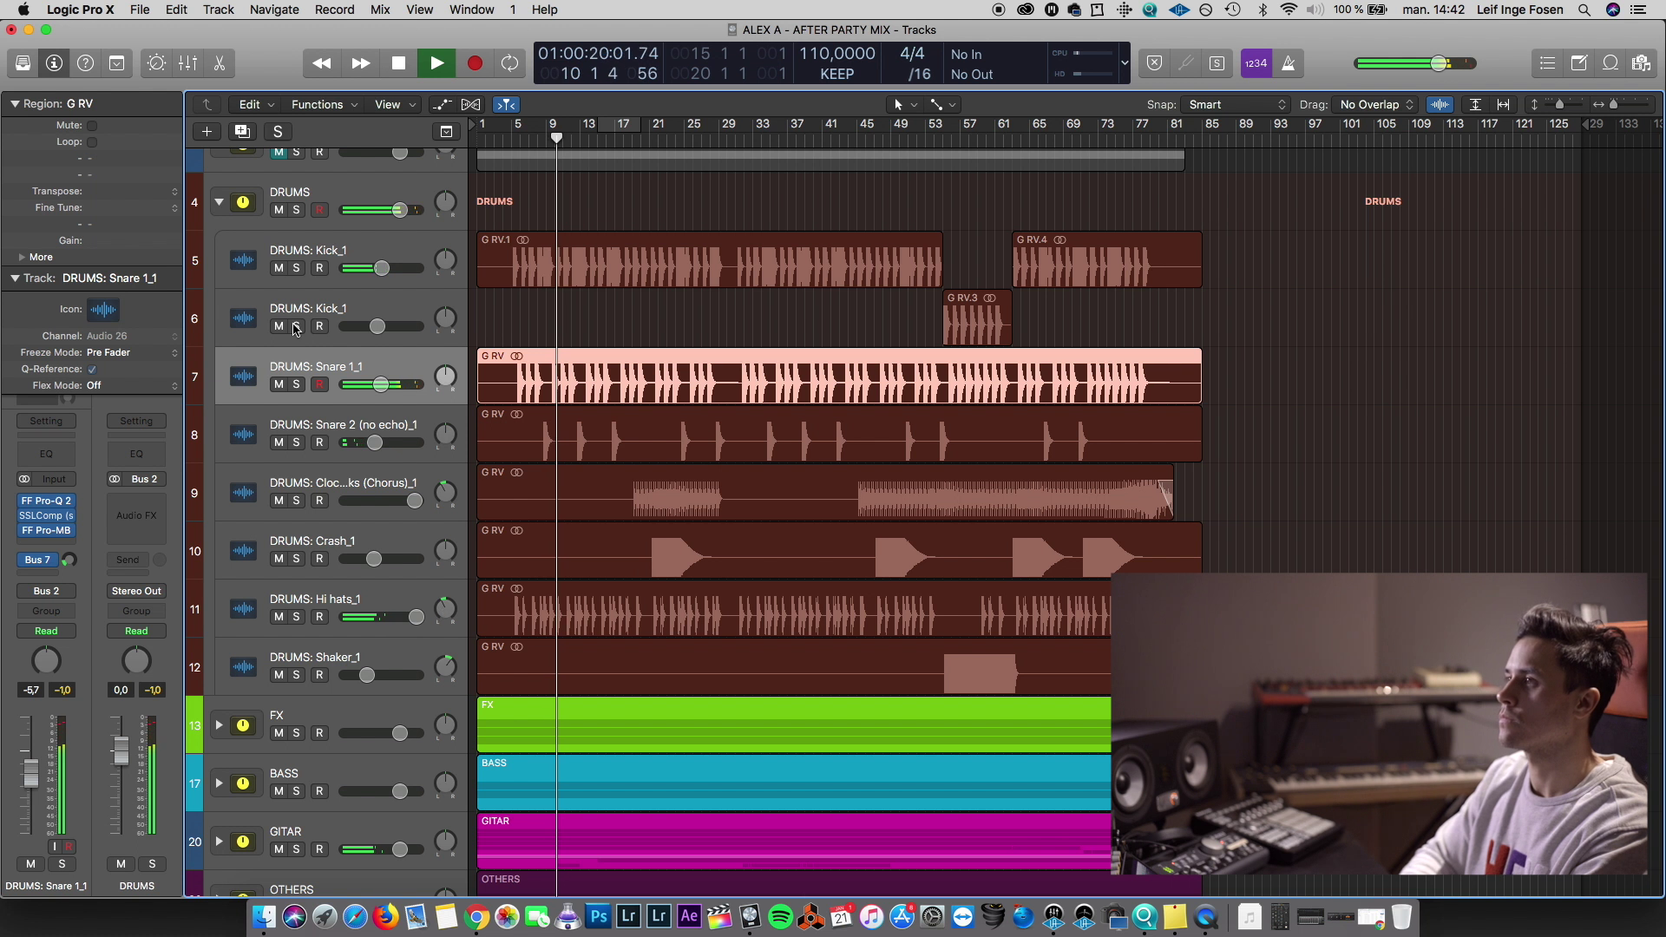
click(218, 202)
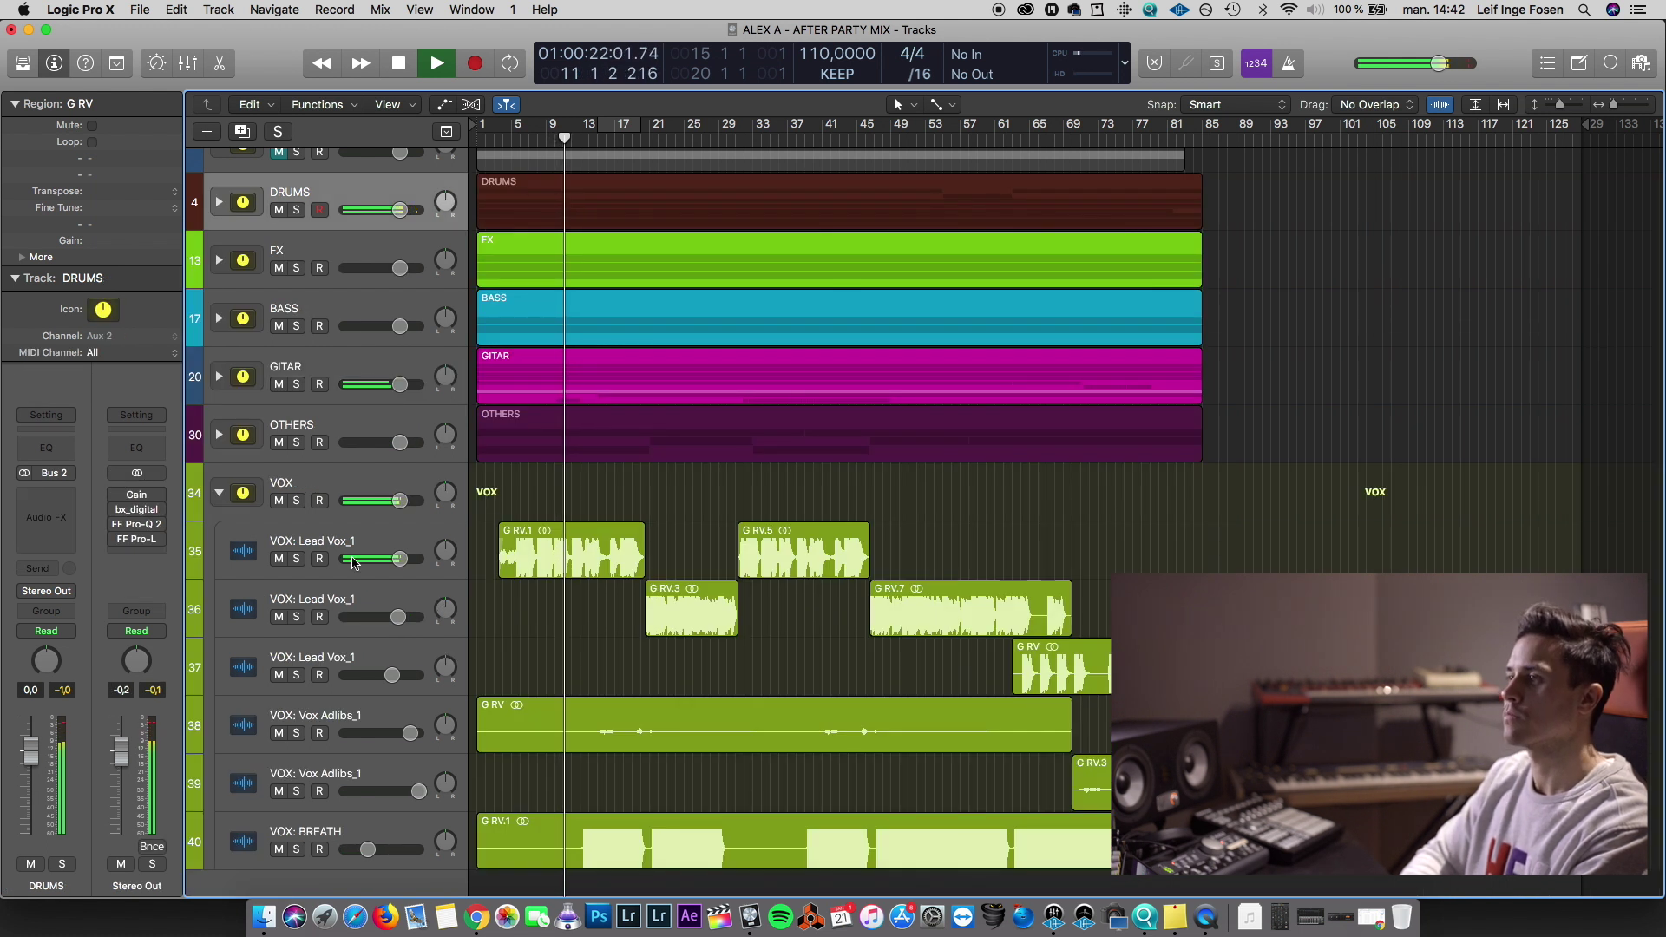
Collapse the VOX stack and set the second String Ensemble track in OTHERS to 0.0 dB volume and -23 pan, then collapse OTHERS
click(325, 484)
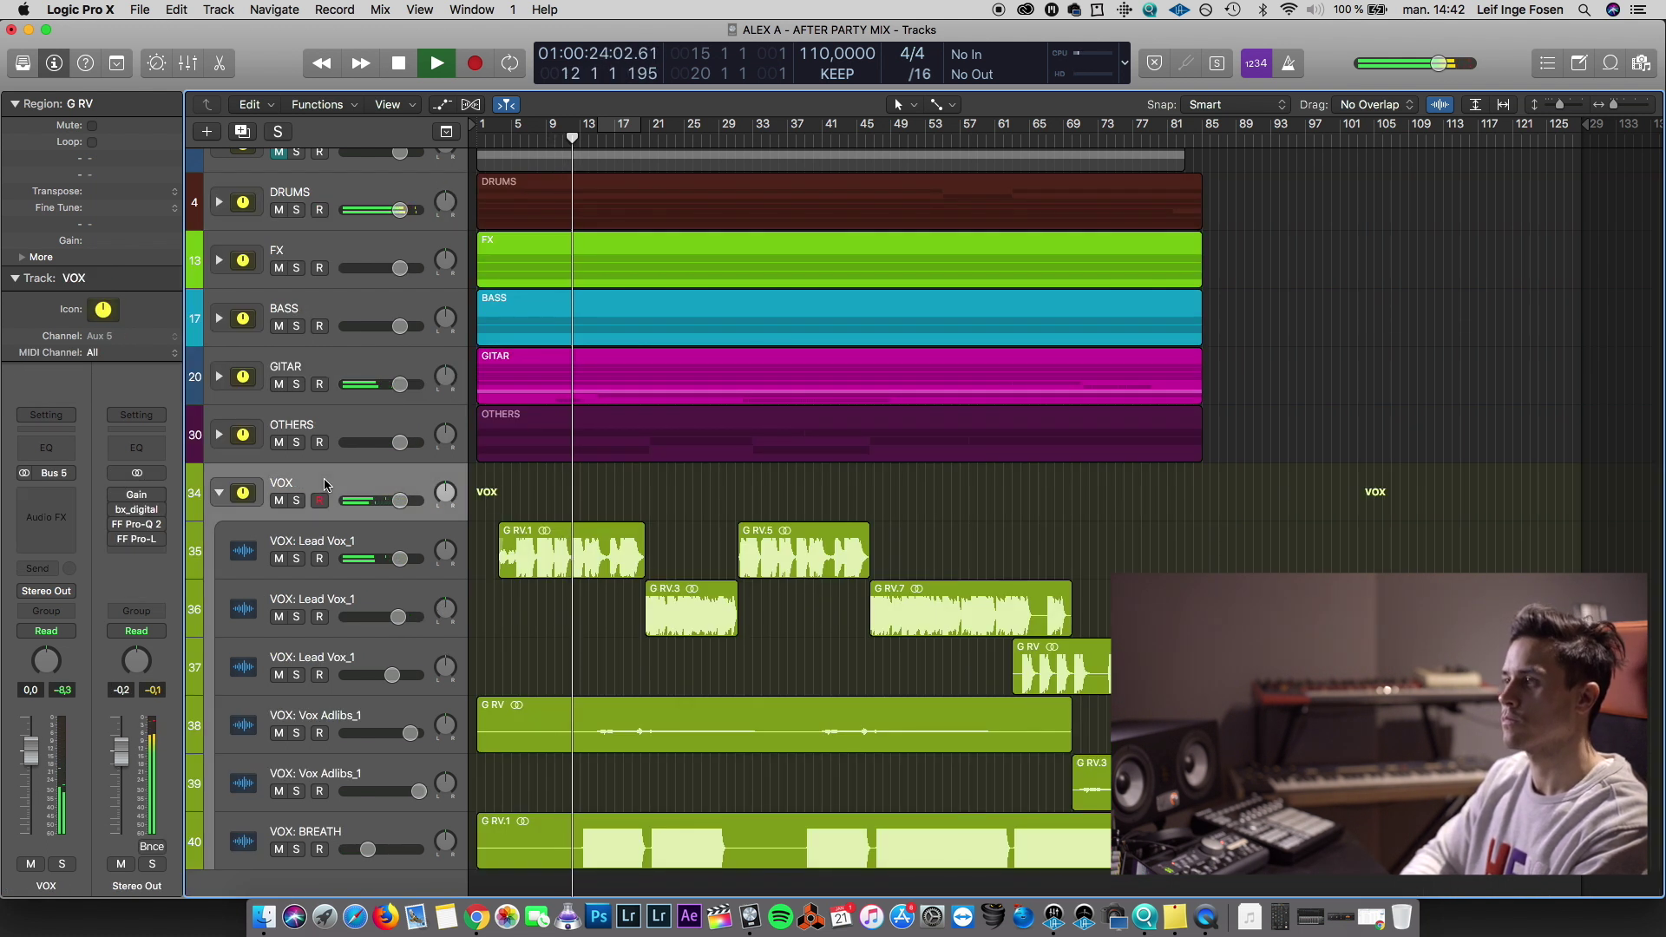
click(220, 492)
click(220, 470)
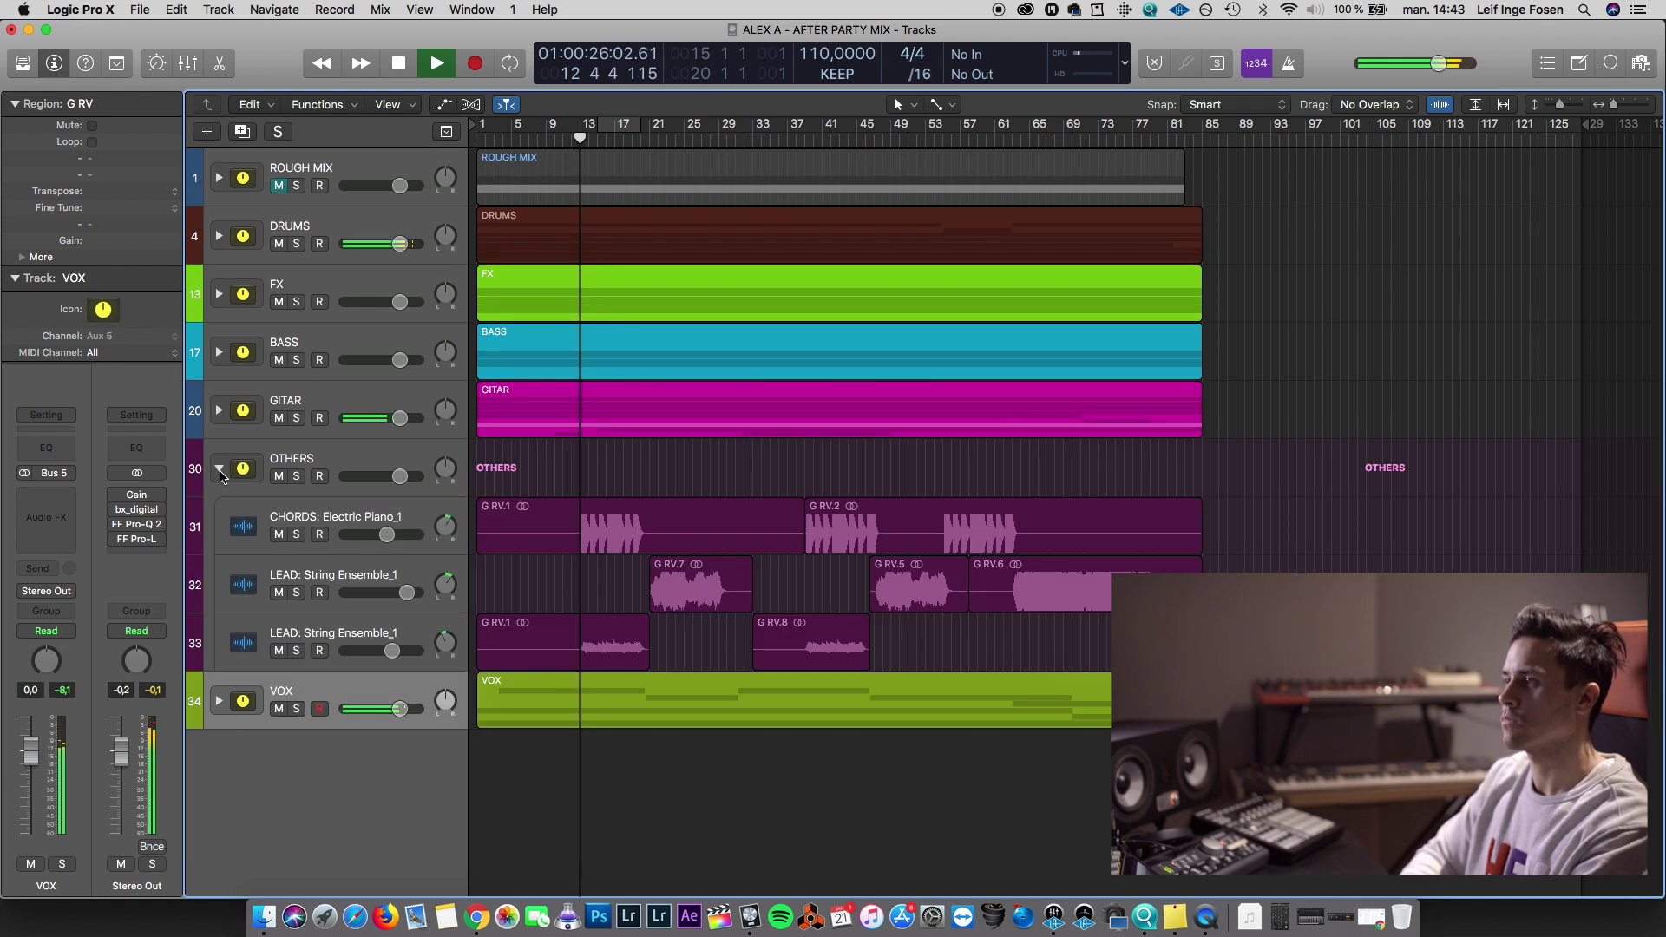
click(356, 510)
click(355, 633)
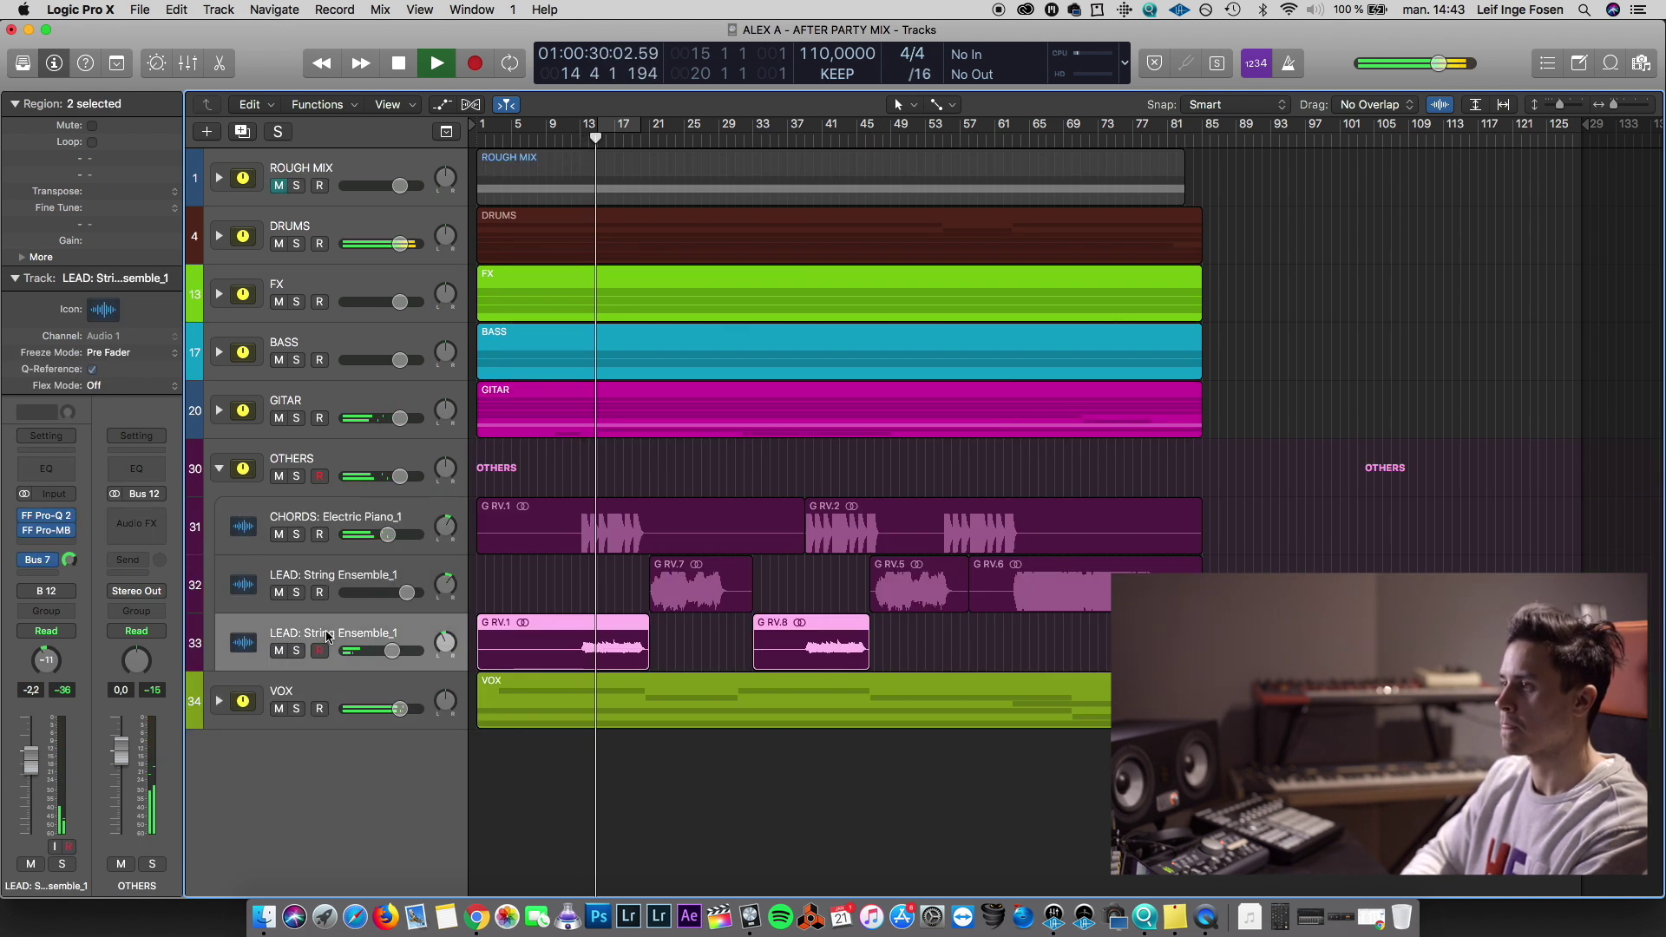
drag(391, 650, 445, 652)
alt+click(398, 651)
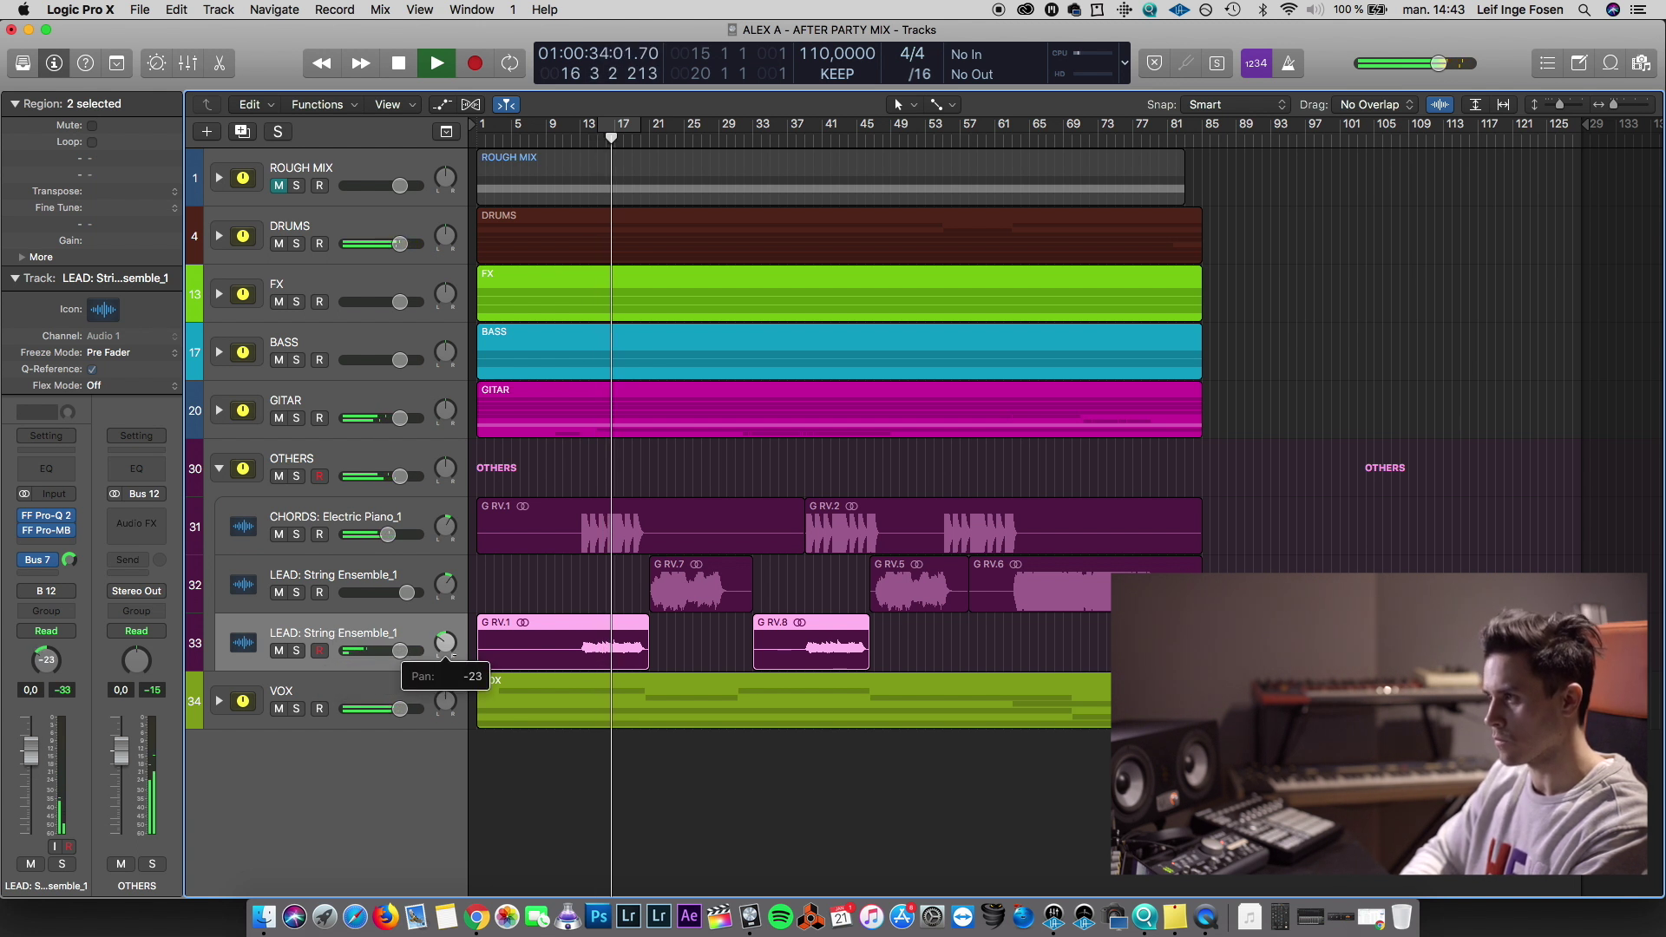
key(space)
click(222, 471)
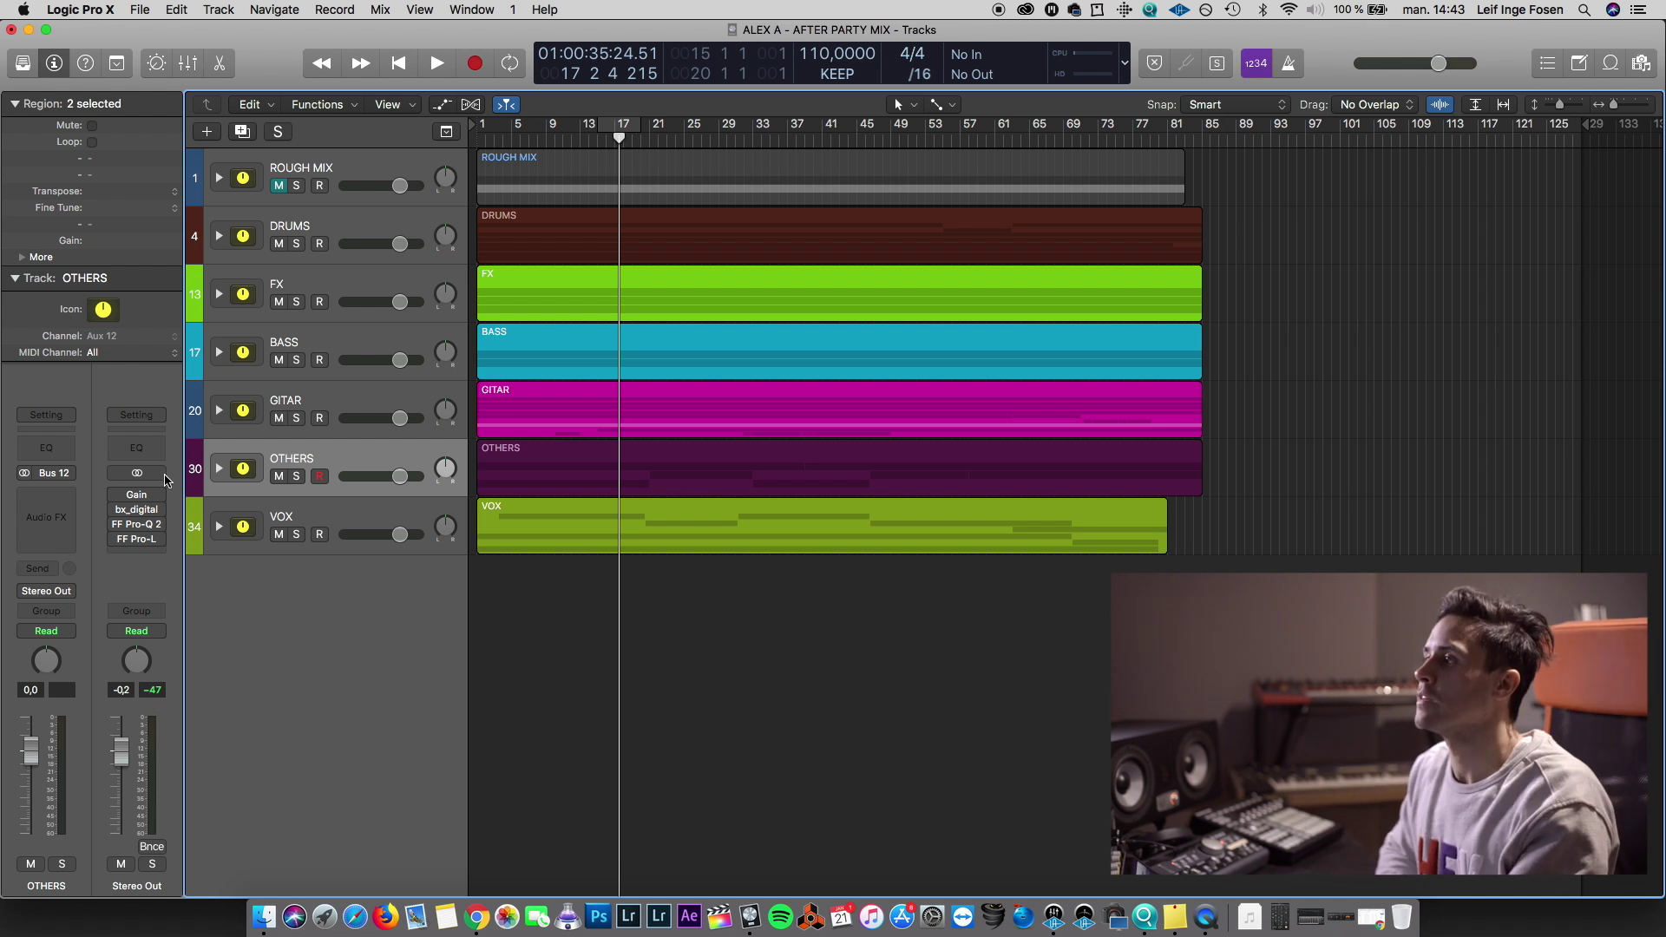
Compare the soloed ROUGH MIX stack with the current full mix, playing from bar 15
key(super+Down)
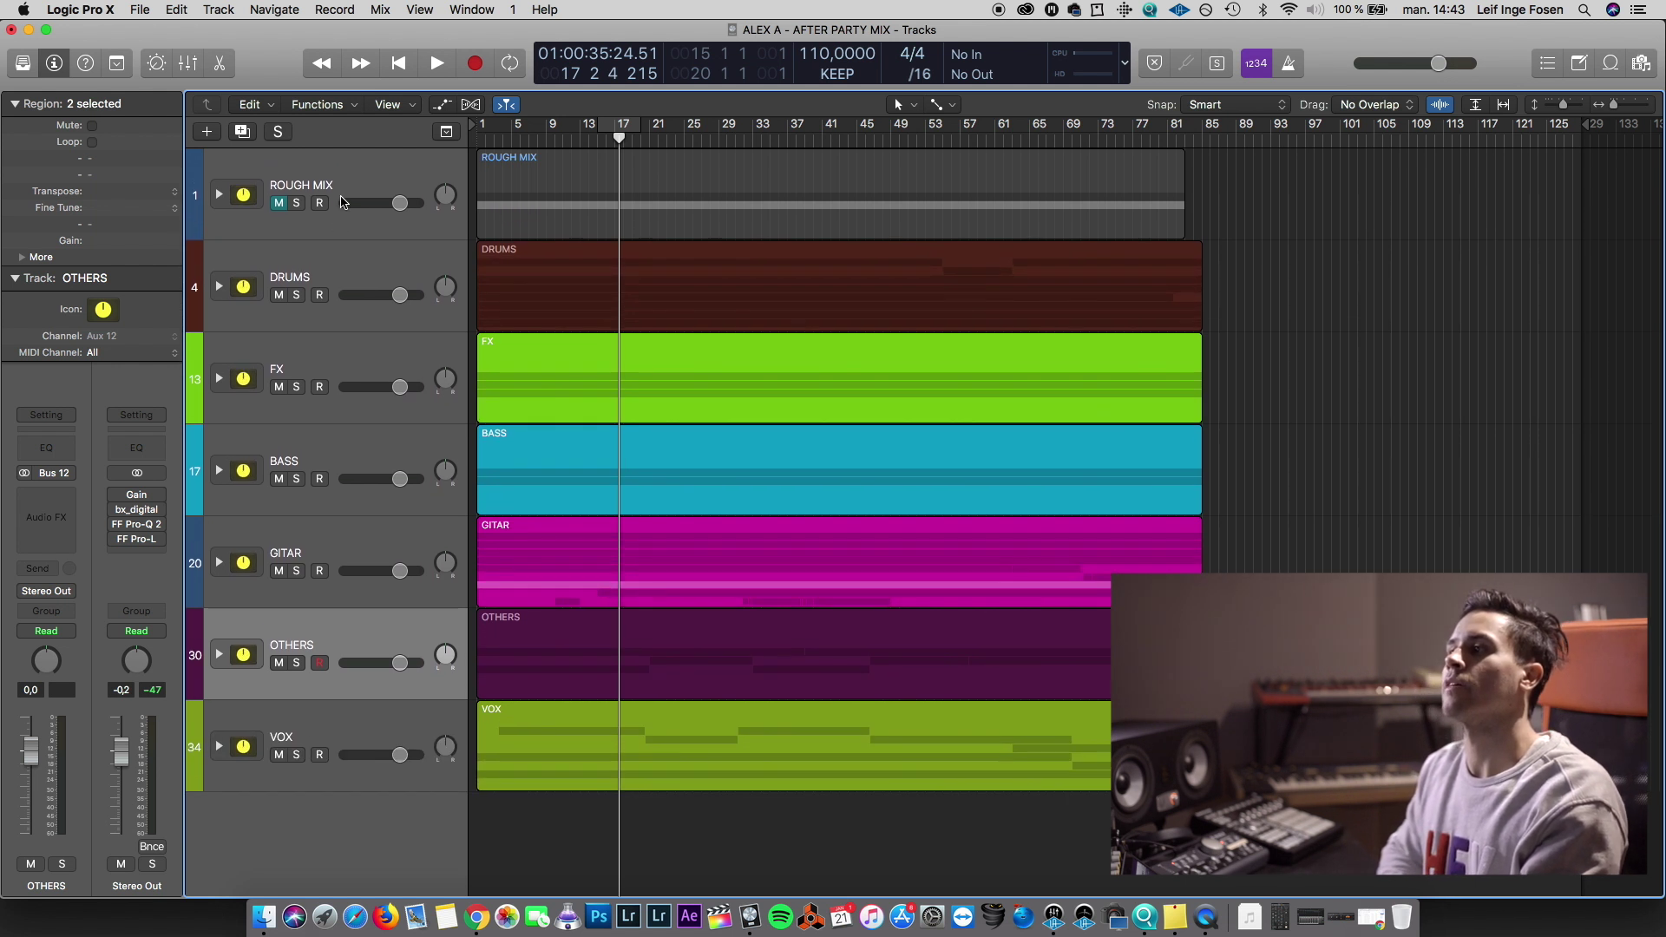
click(333, 233)
click(334, 260)
click(330, 154)
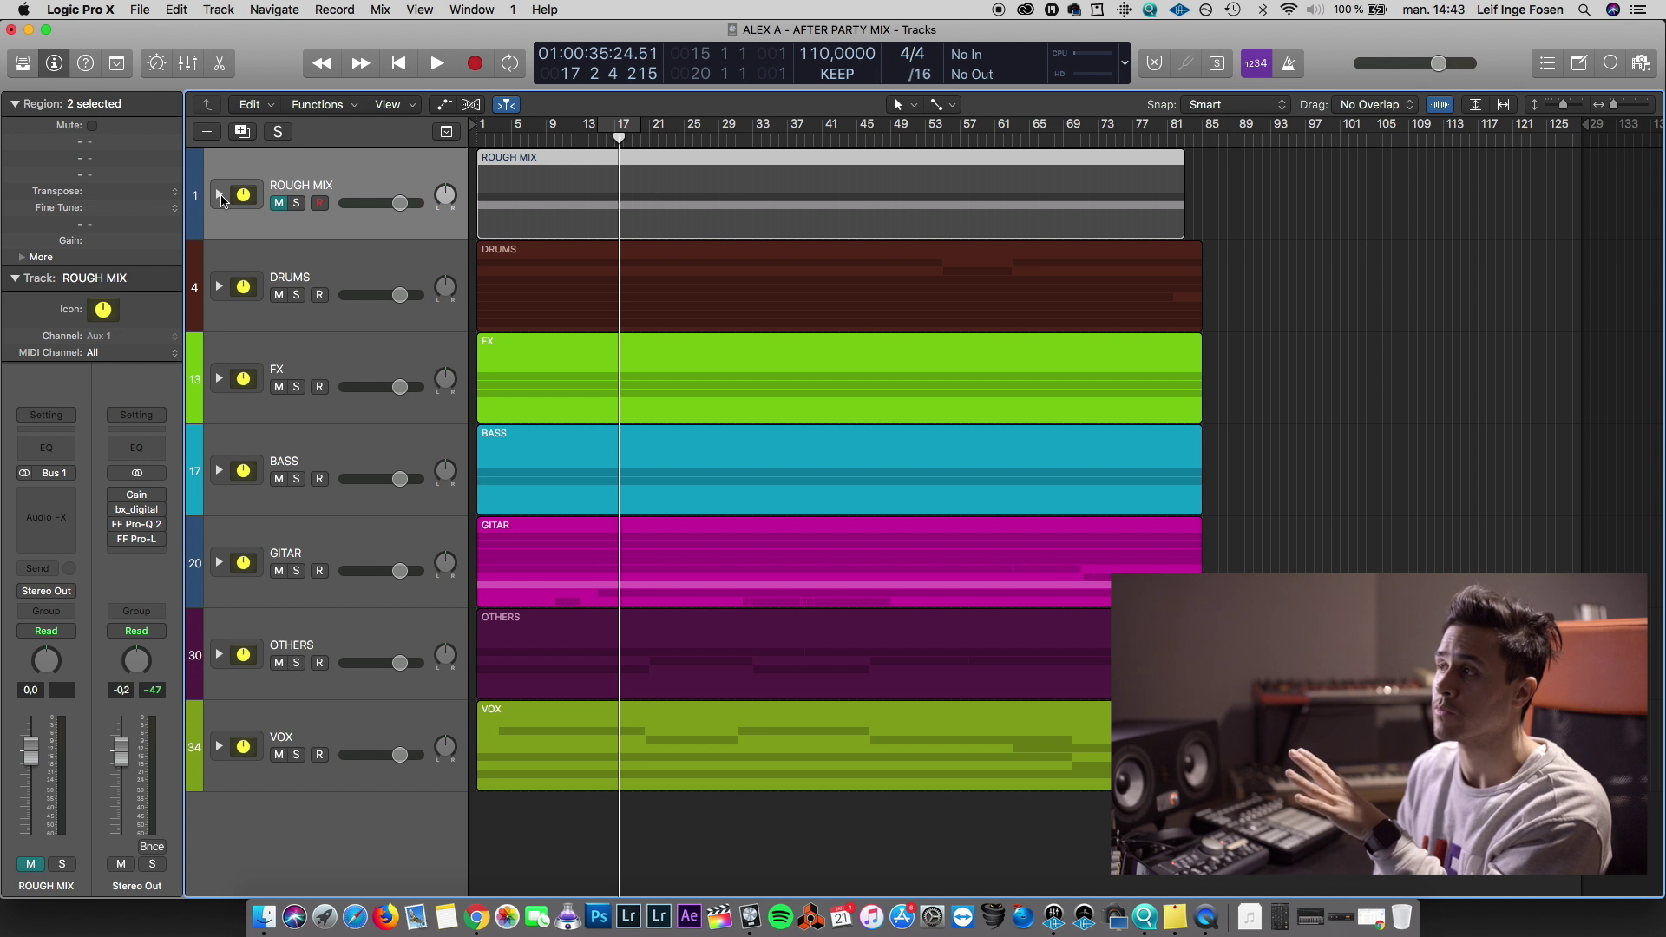
drag(623, 143, 601, 142)
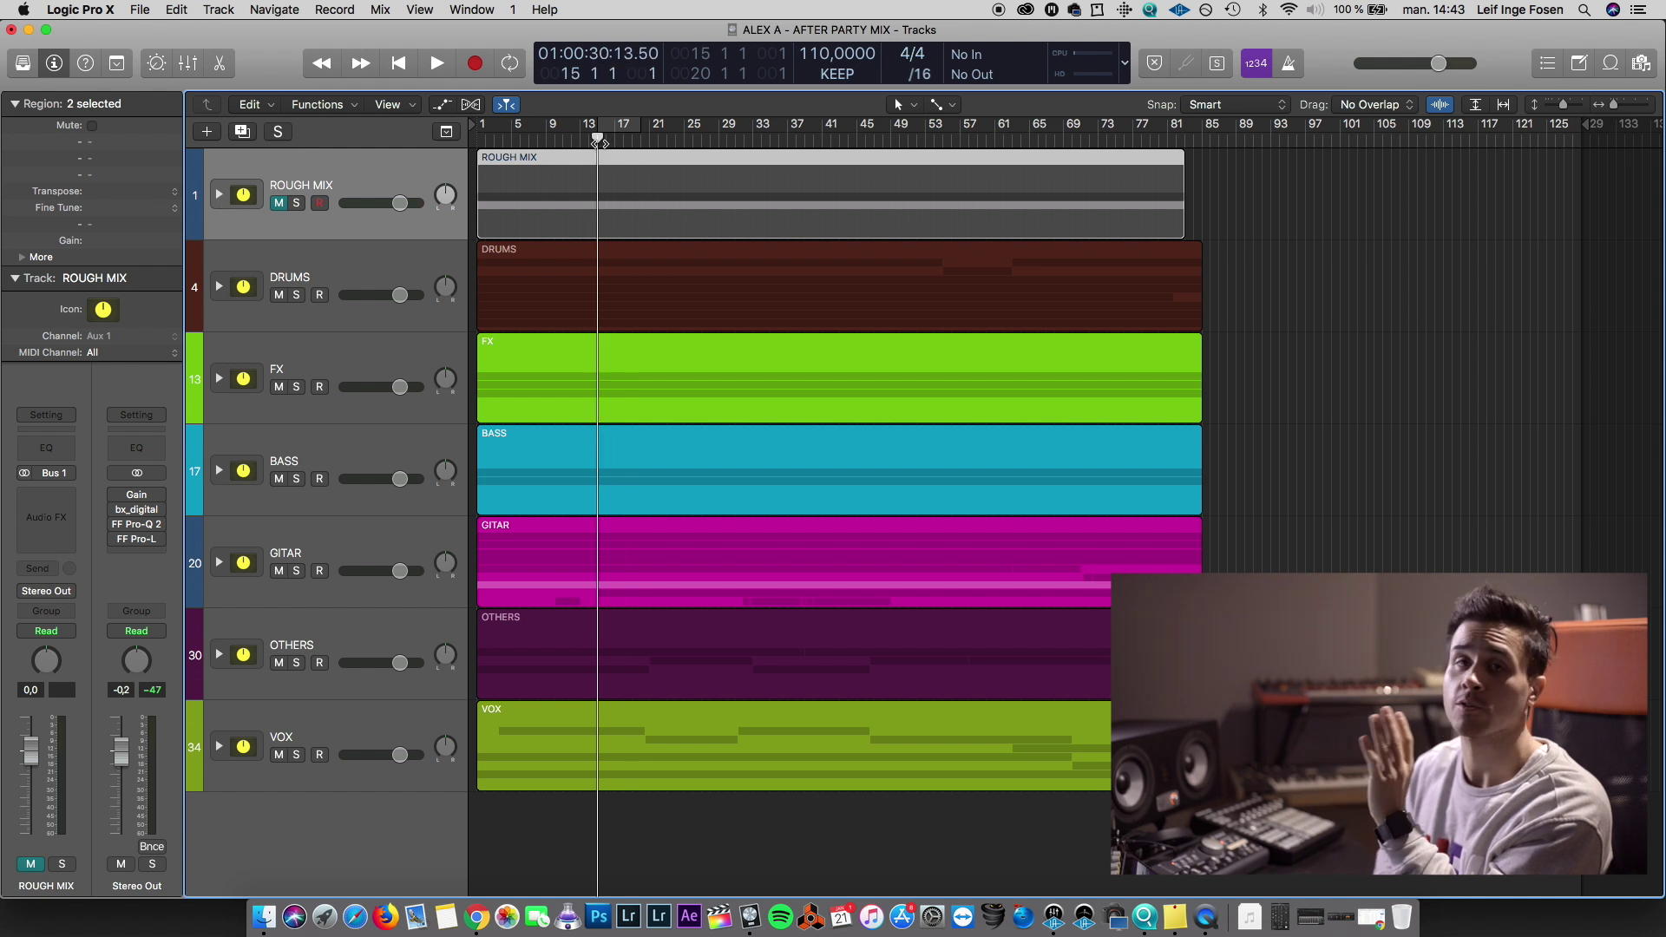
click(296, 205)
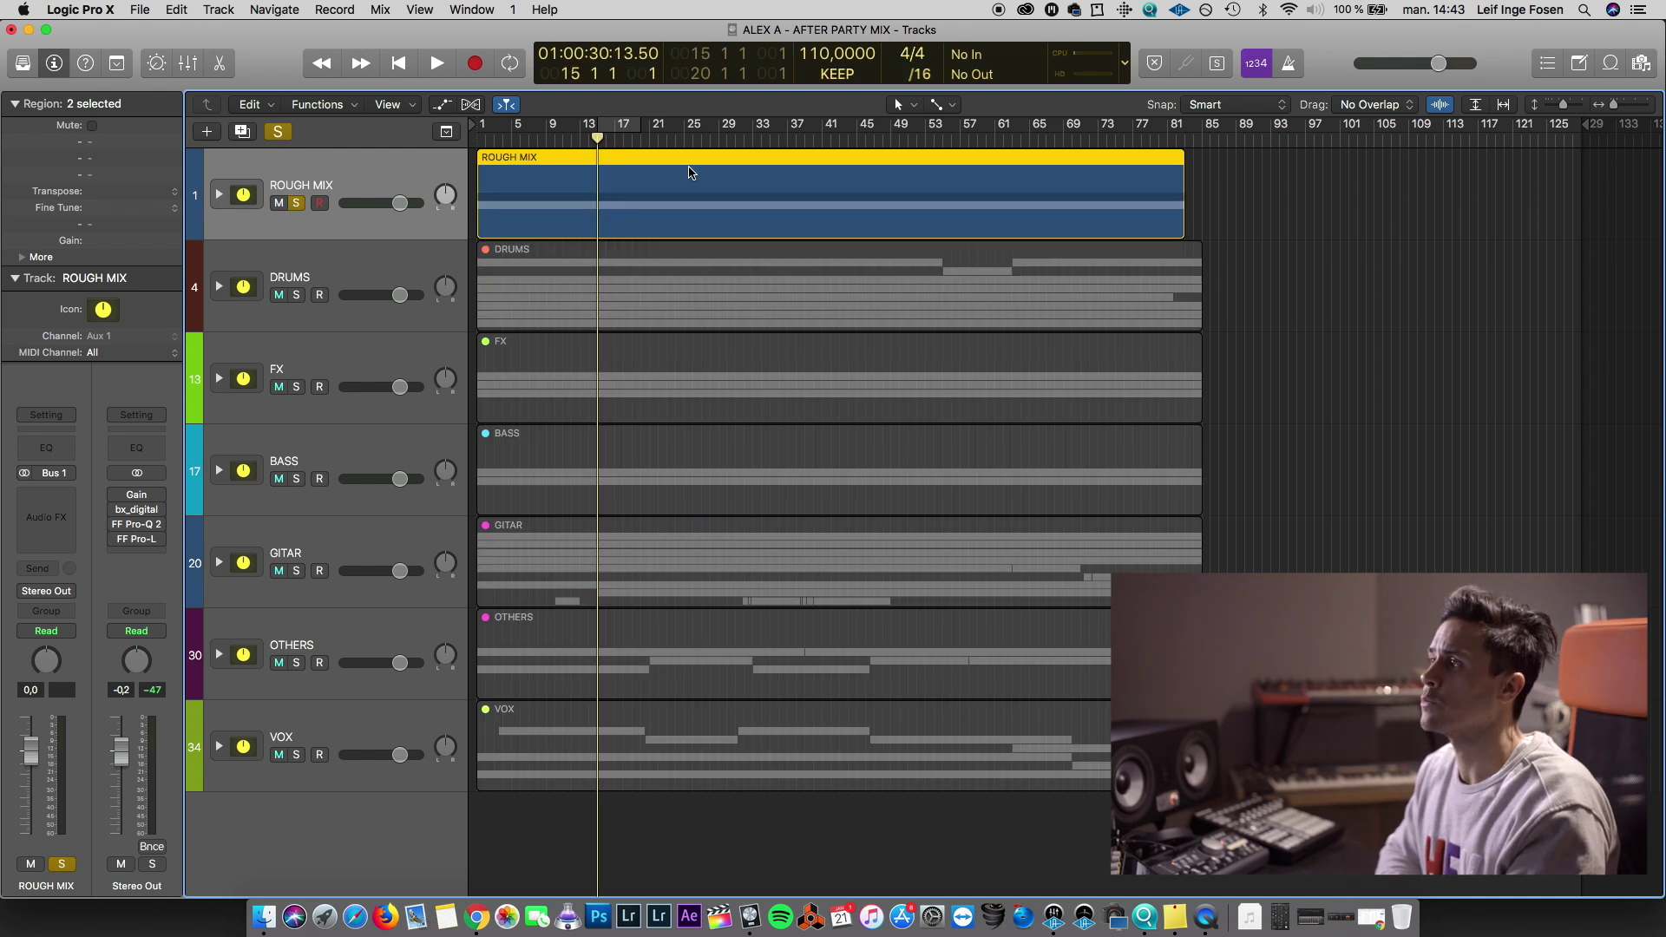
drag(599, 138, 589, 138)
key(space)
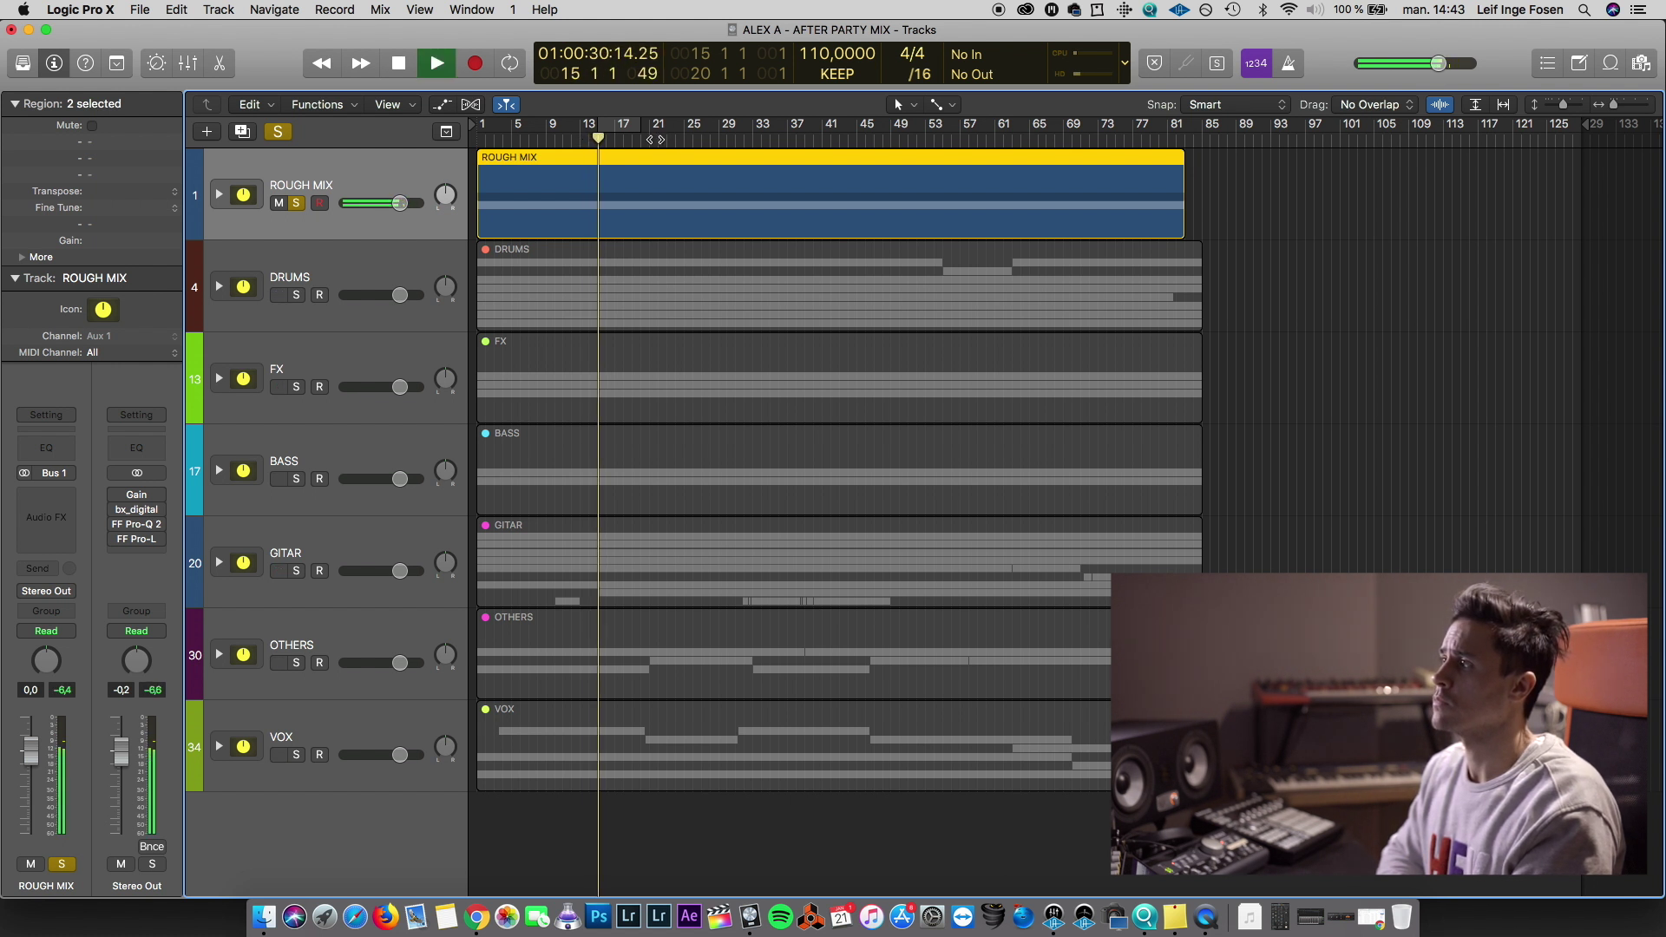
click(279, 203)
click(296, 203)
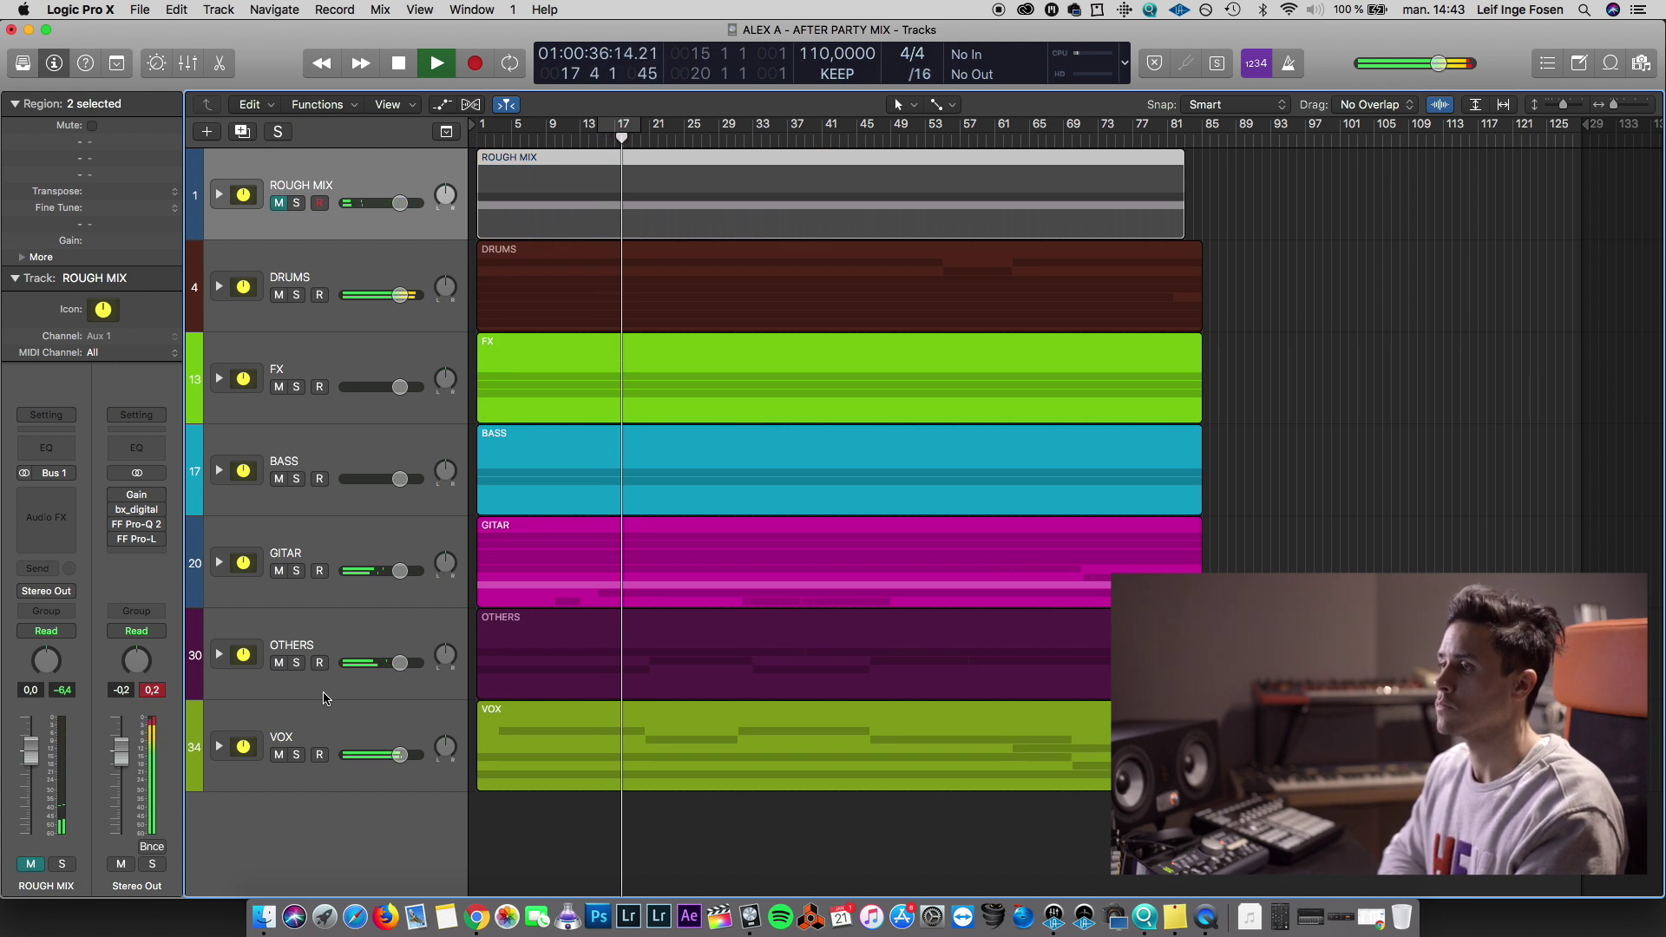
Expand the VOX stack to view its vocal tracks, then resume playback around bar 18
key(space)
click(218, 746)
scroll(362, 824, down, 10)
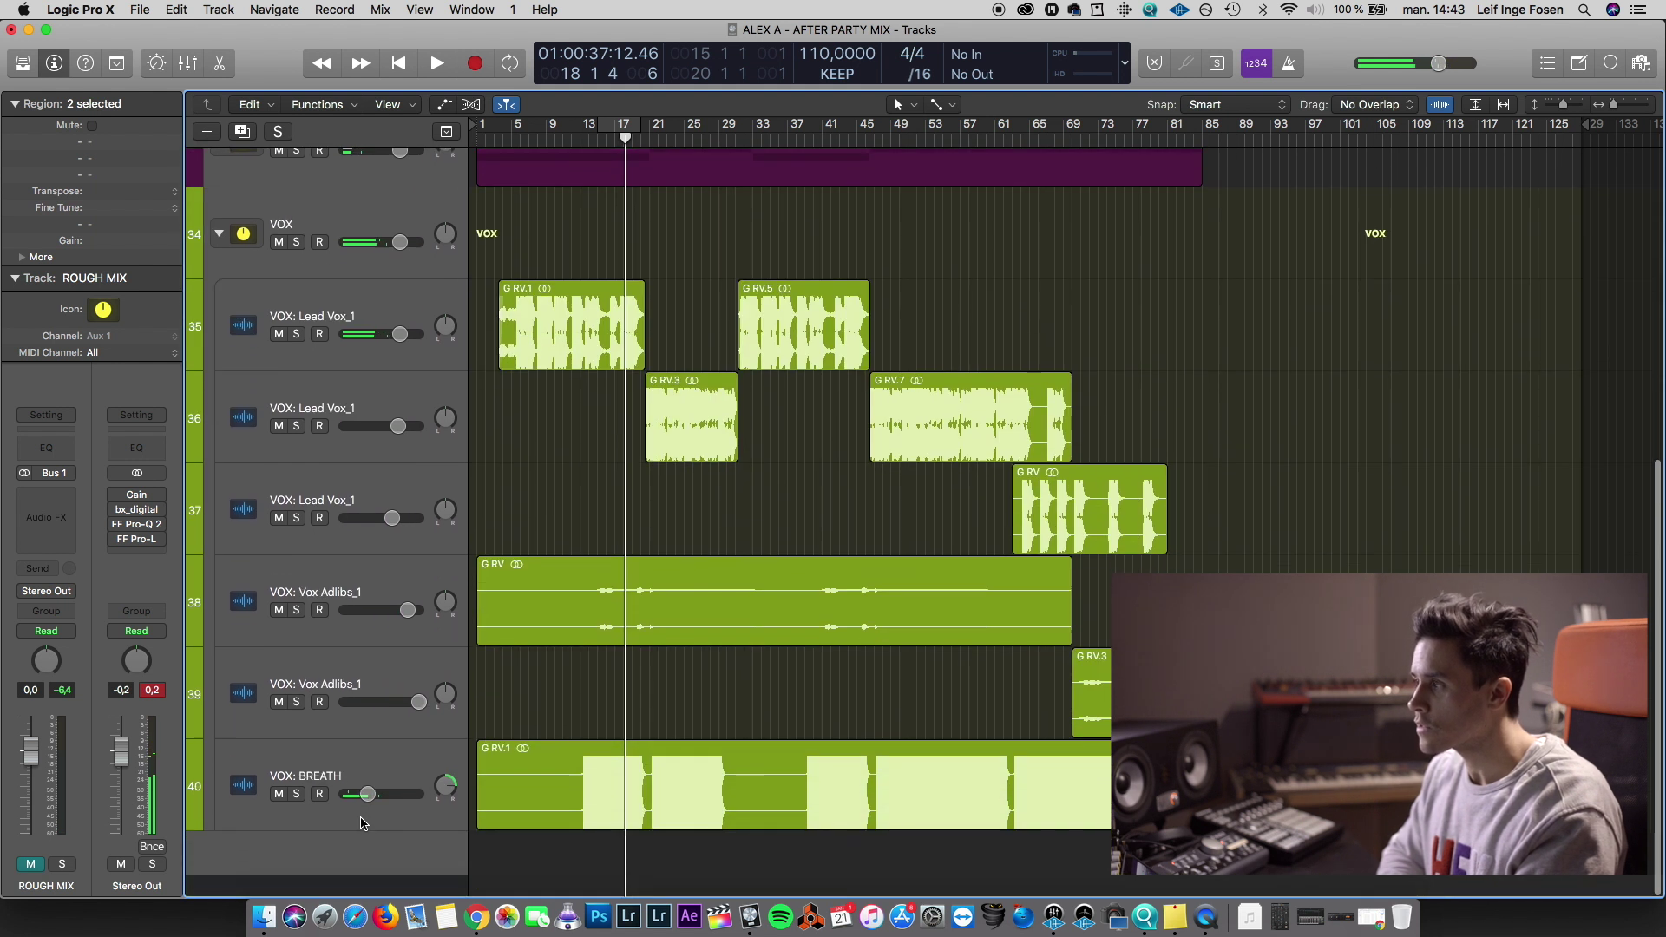
key(space)
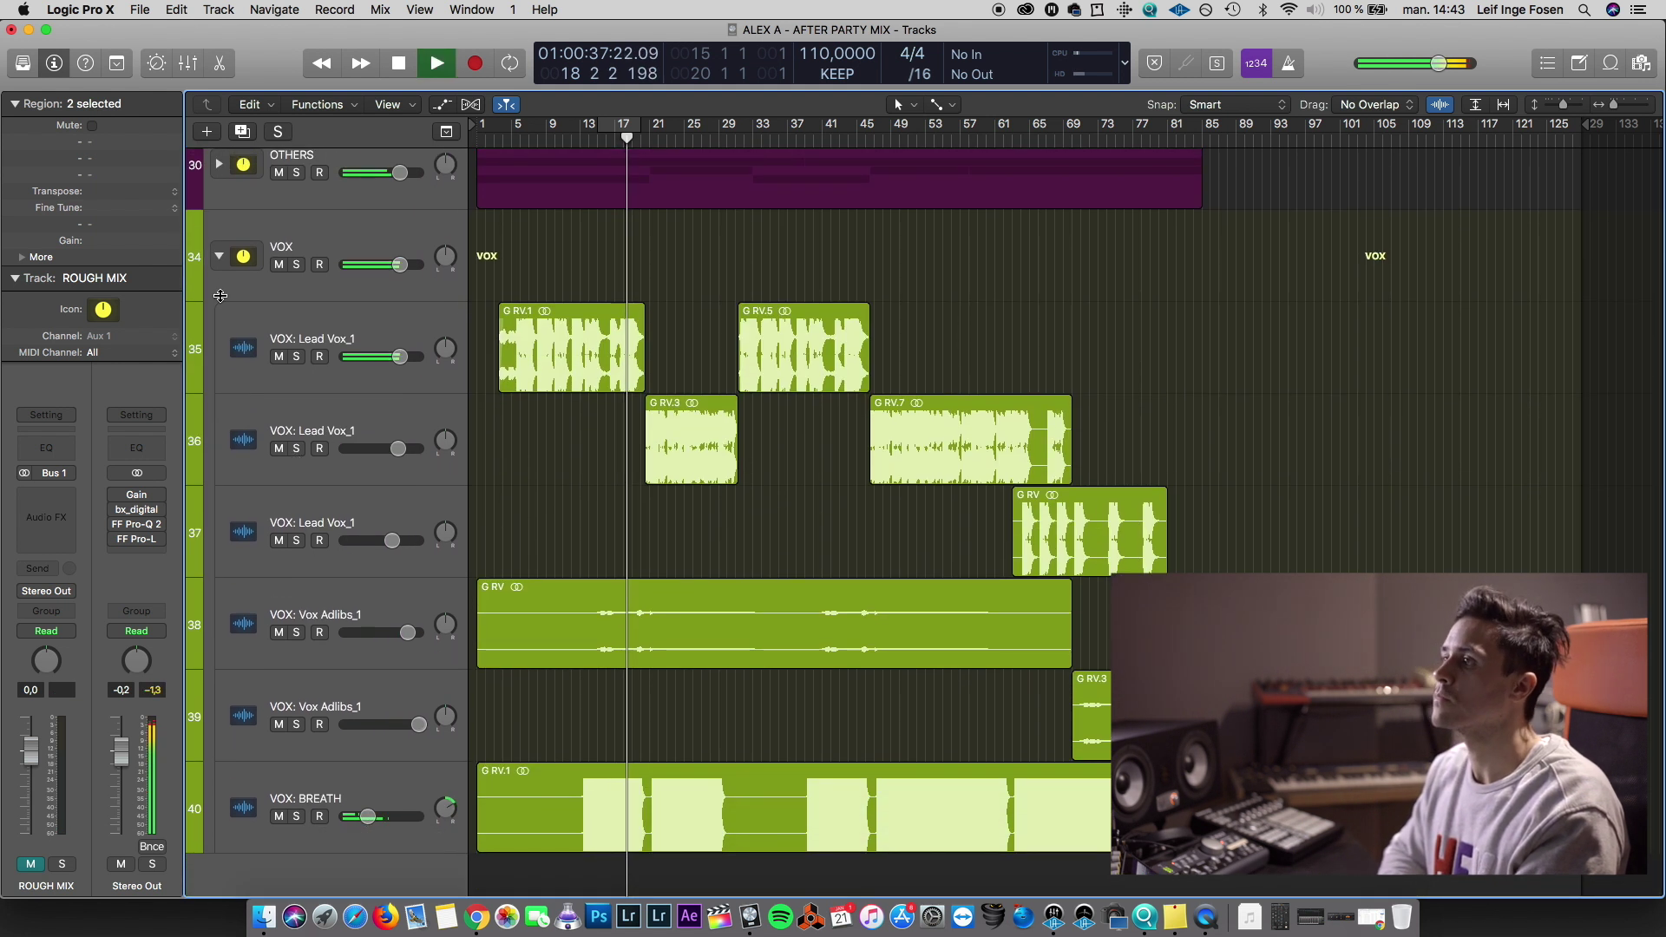
Compare the soloed ROUGH MIX stack with the full mix through about bar 23, then stop playback
scroll(330, 727, up, 10)
click(278, 203)
click(297, 203)
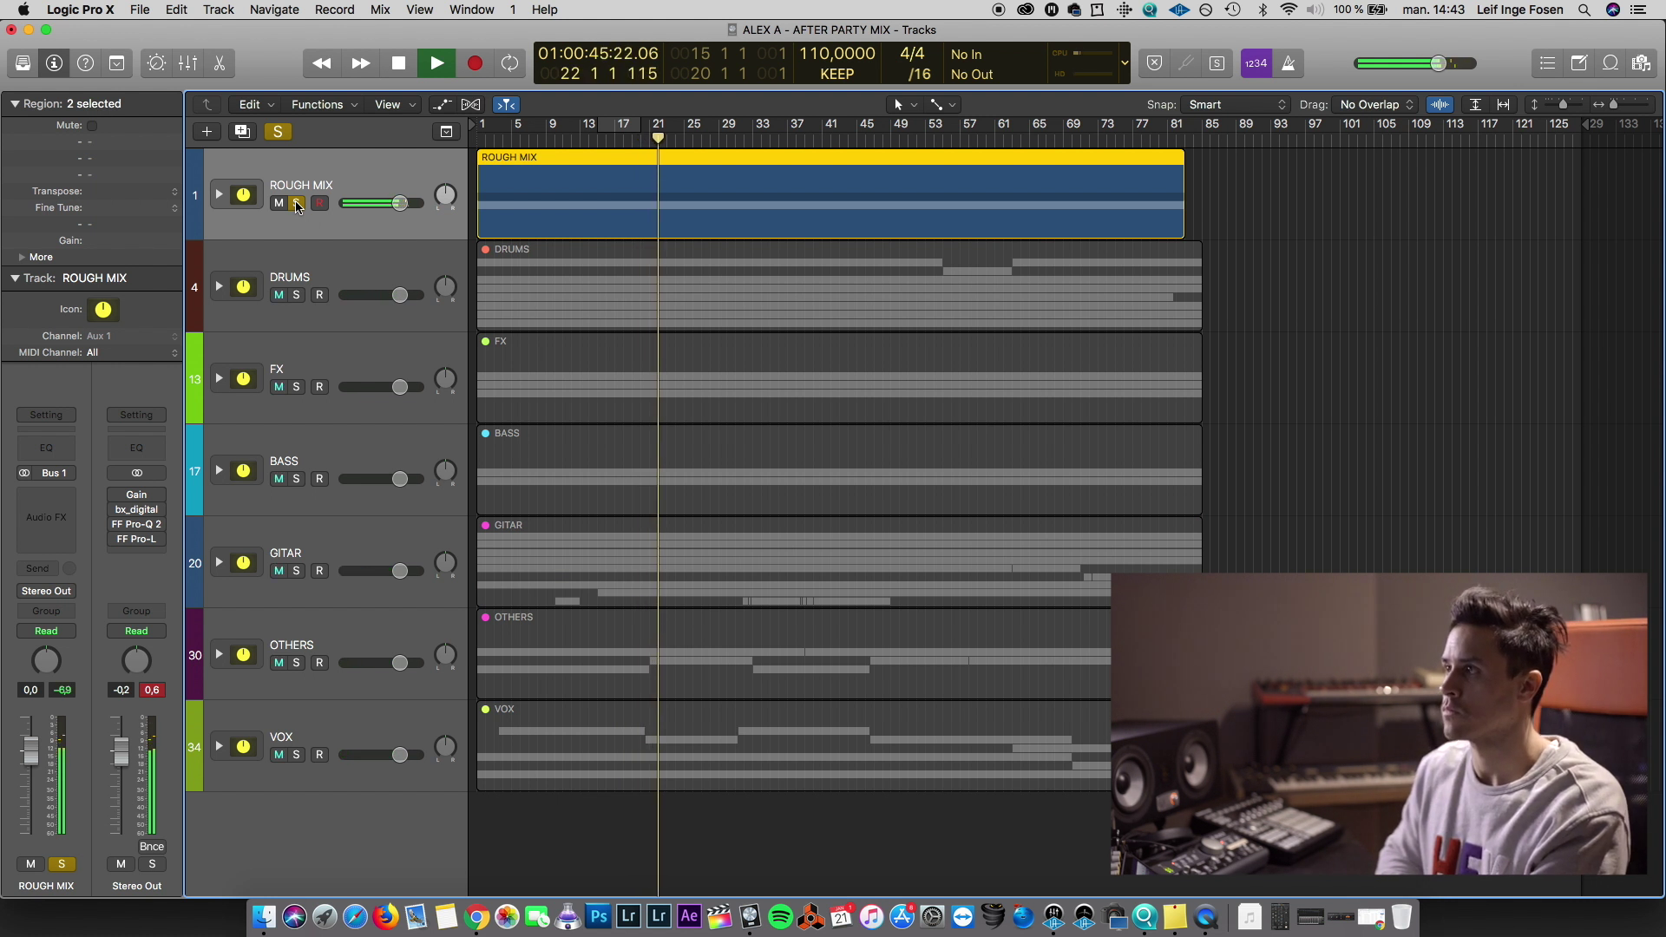
click(297, 203)
key(ctrl+m)
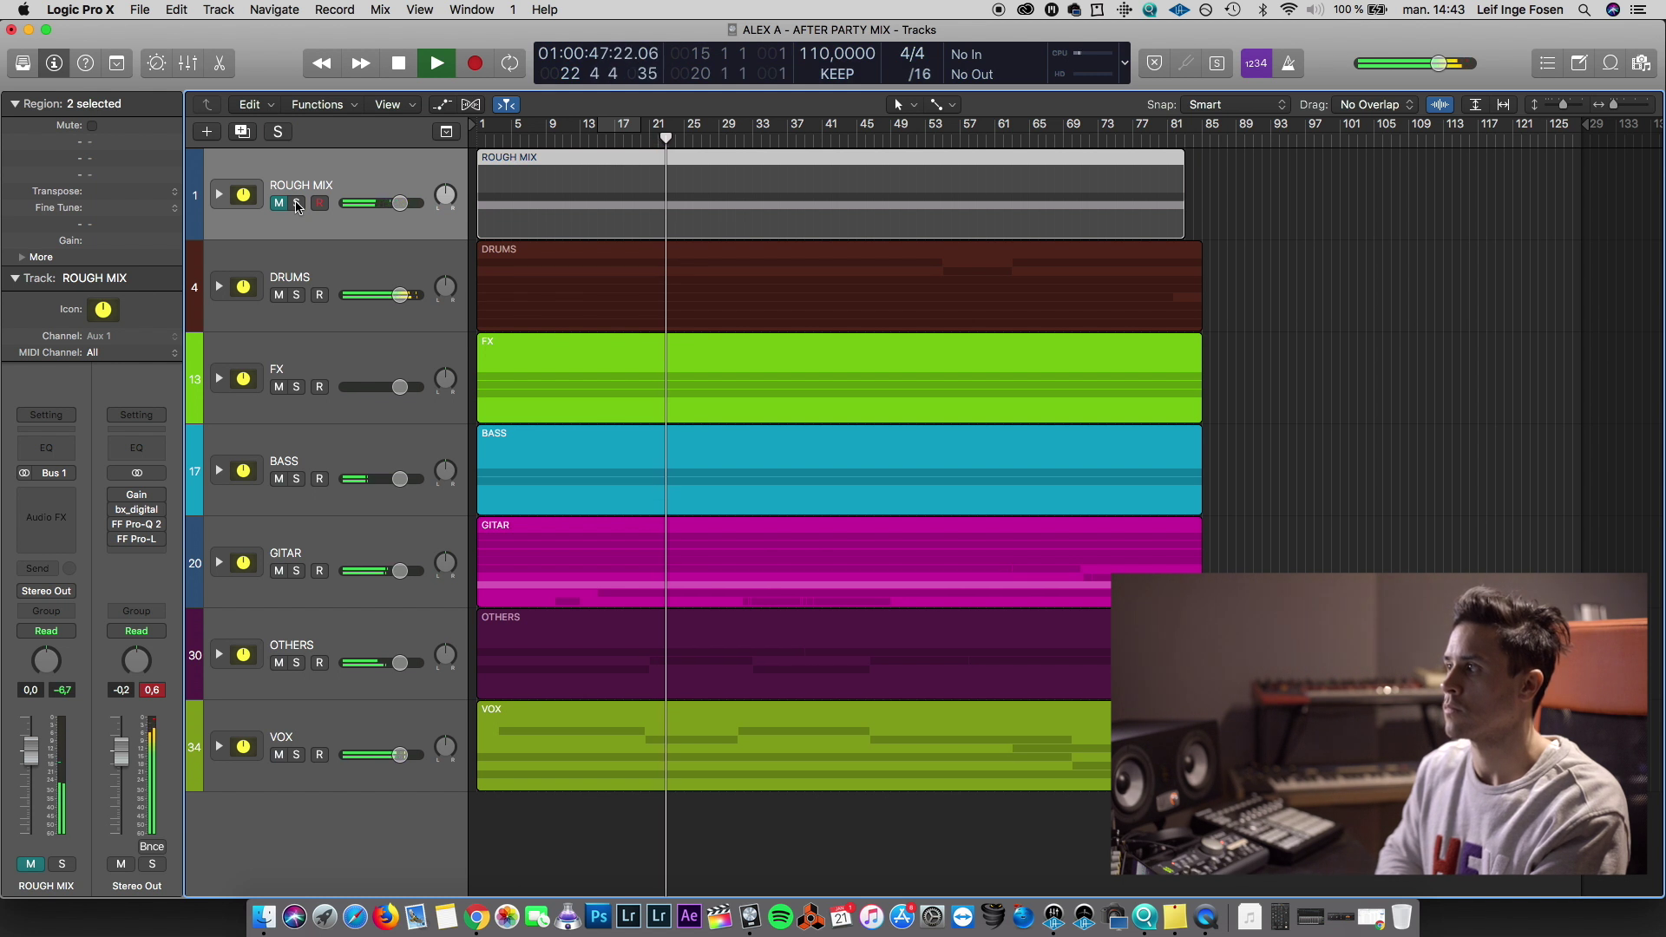
click(297, 203)
key(space)
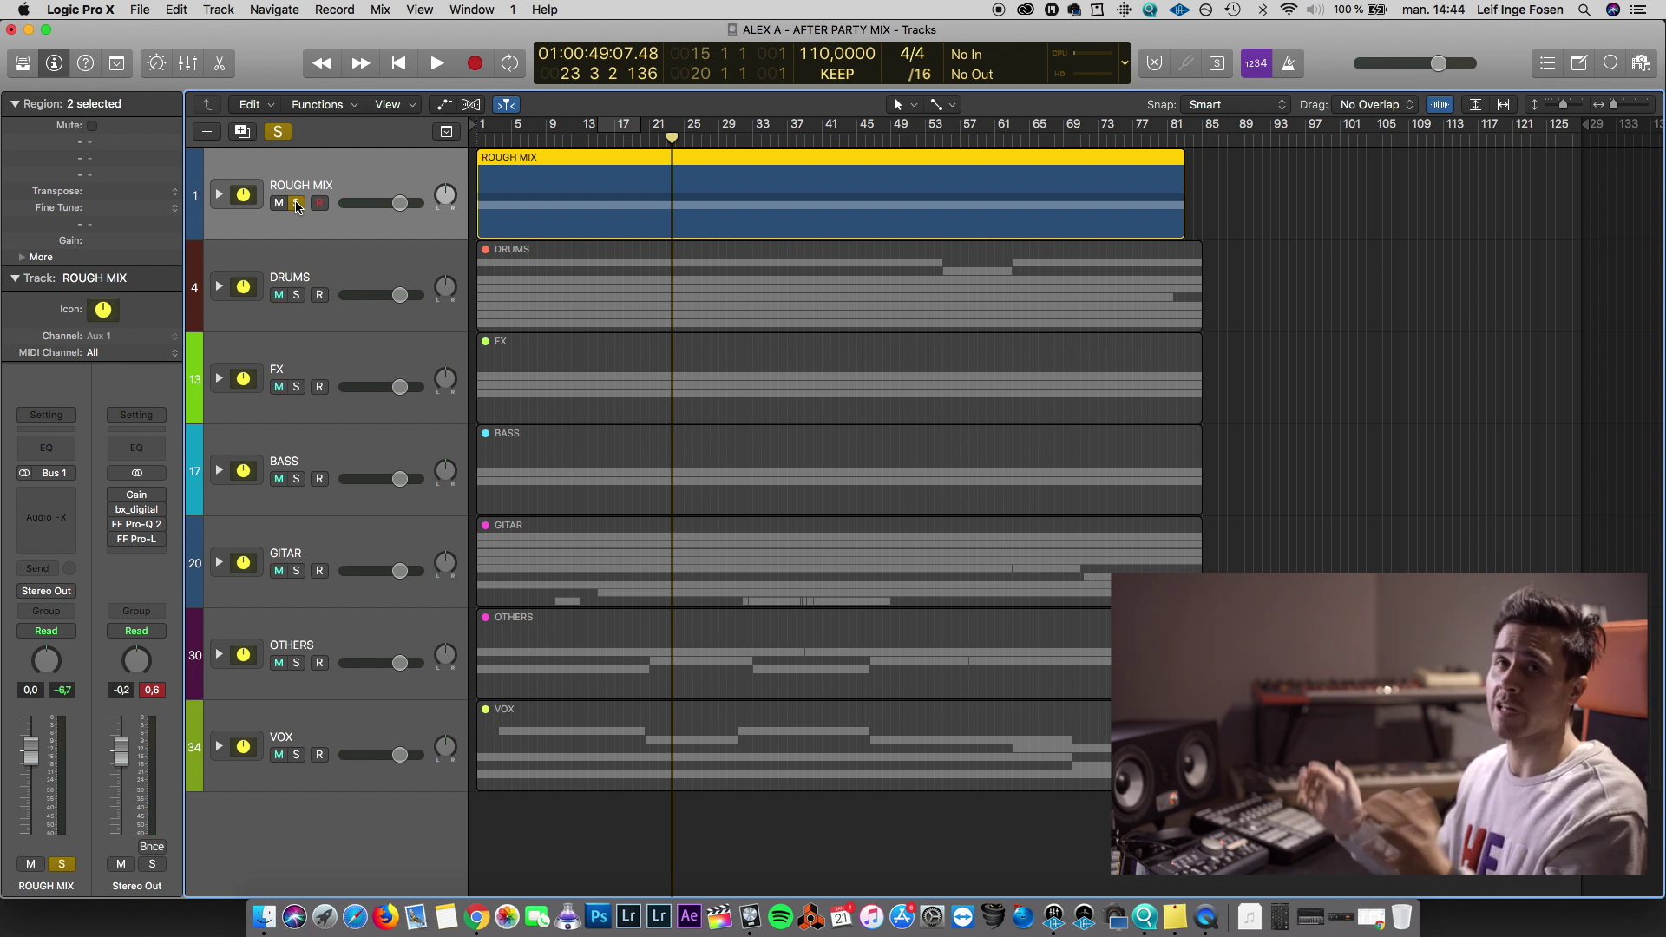
Unsolo the ROUGH MIX stack and play the full mix from around bar 19
click(296, 203)
drag(671, 137, 639, 137)
key(space)
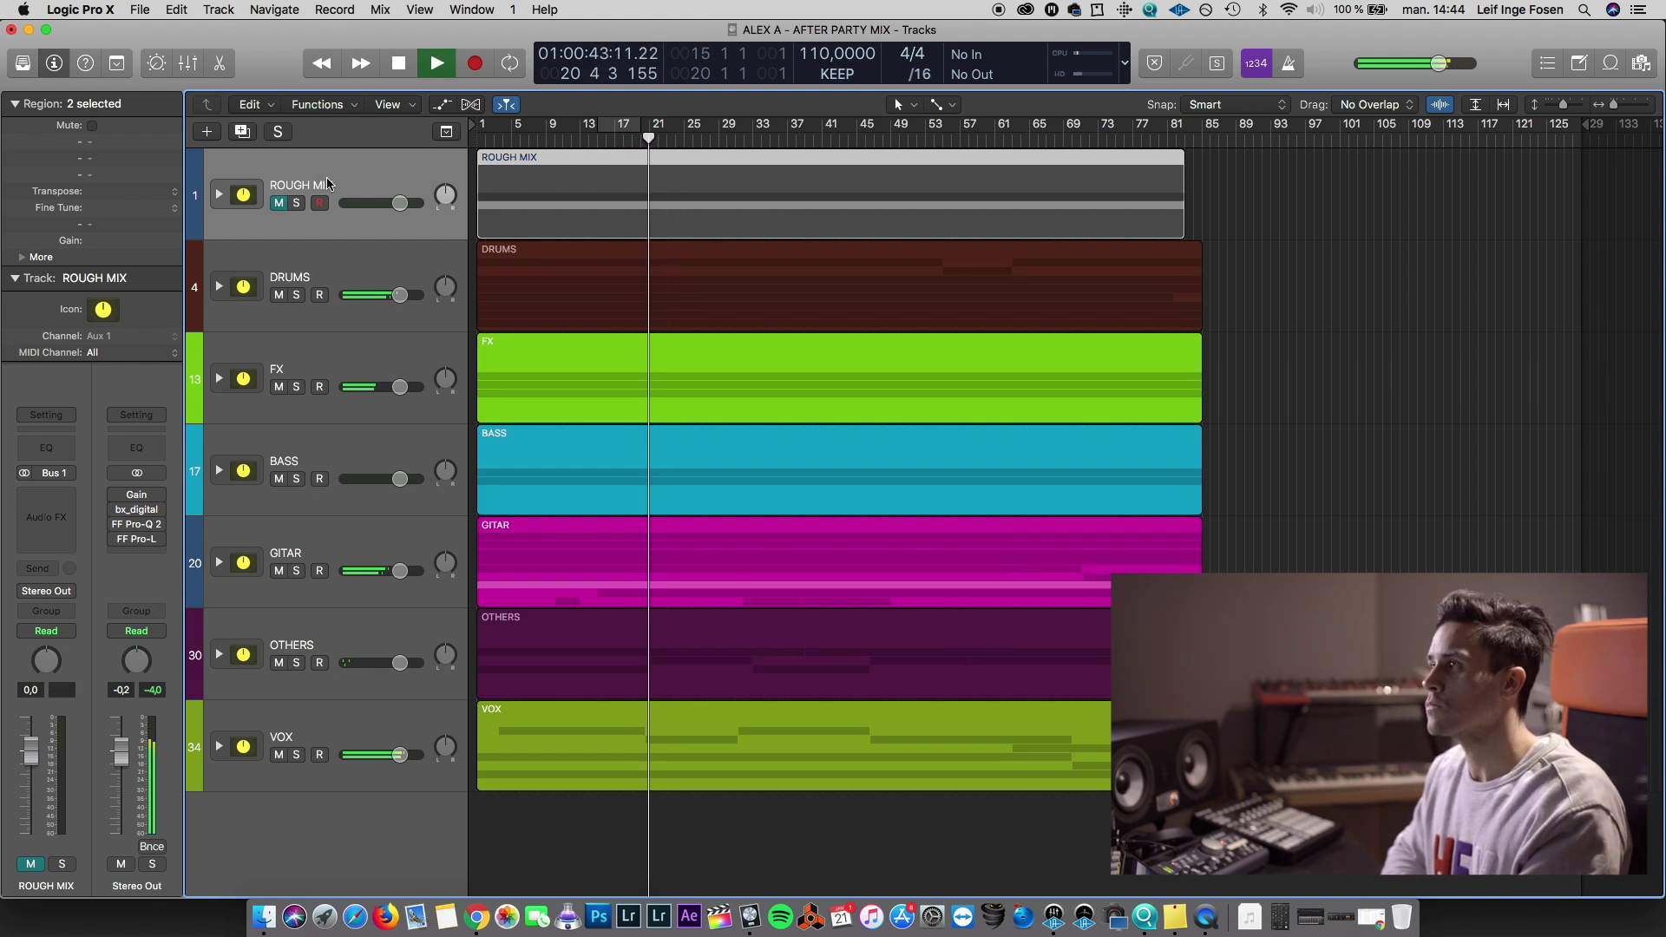
click(327, 258)
key(Up)
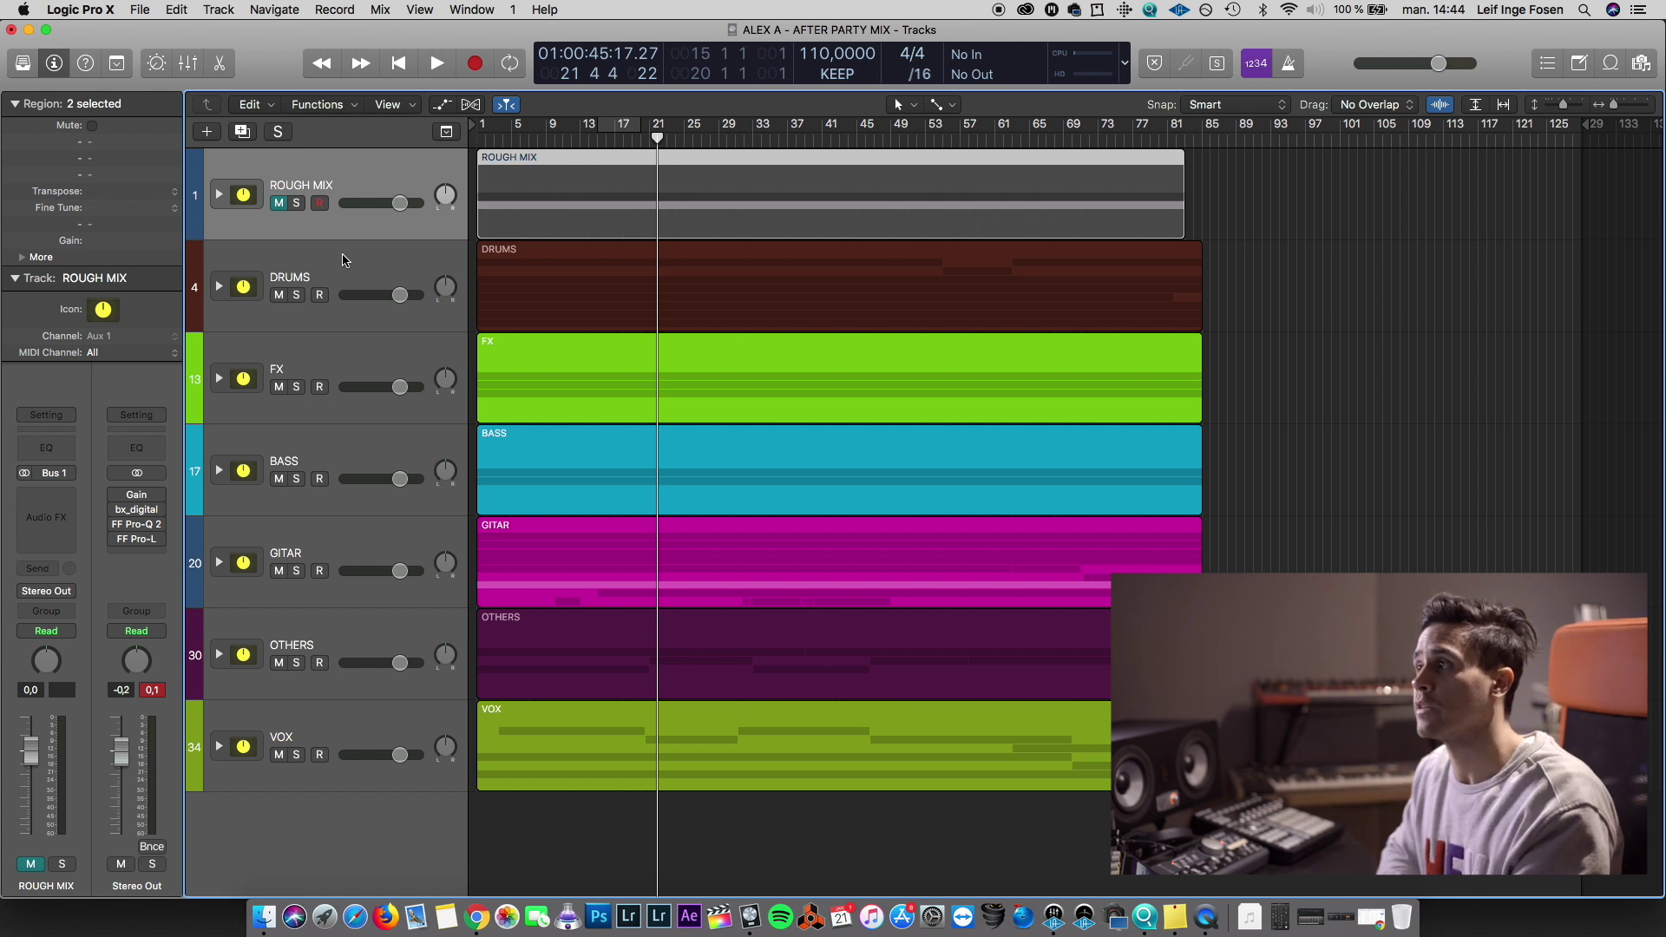
key(space)
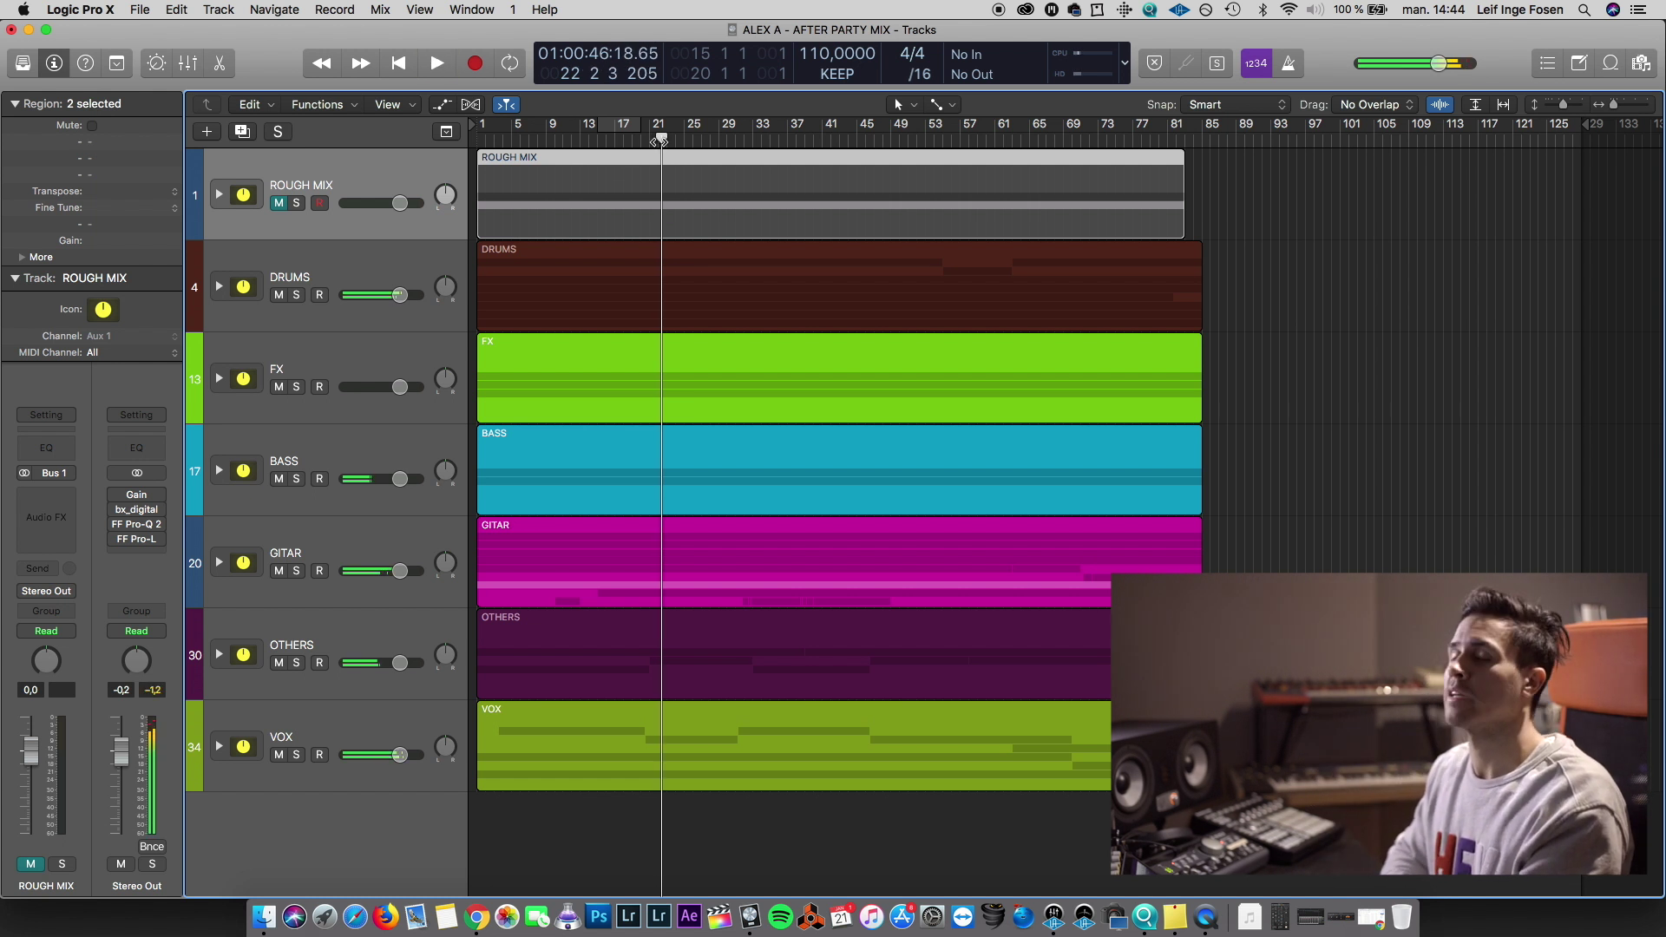
key(space)
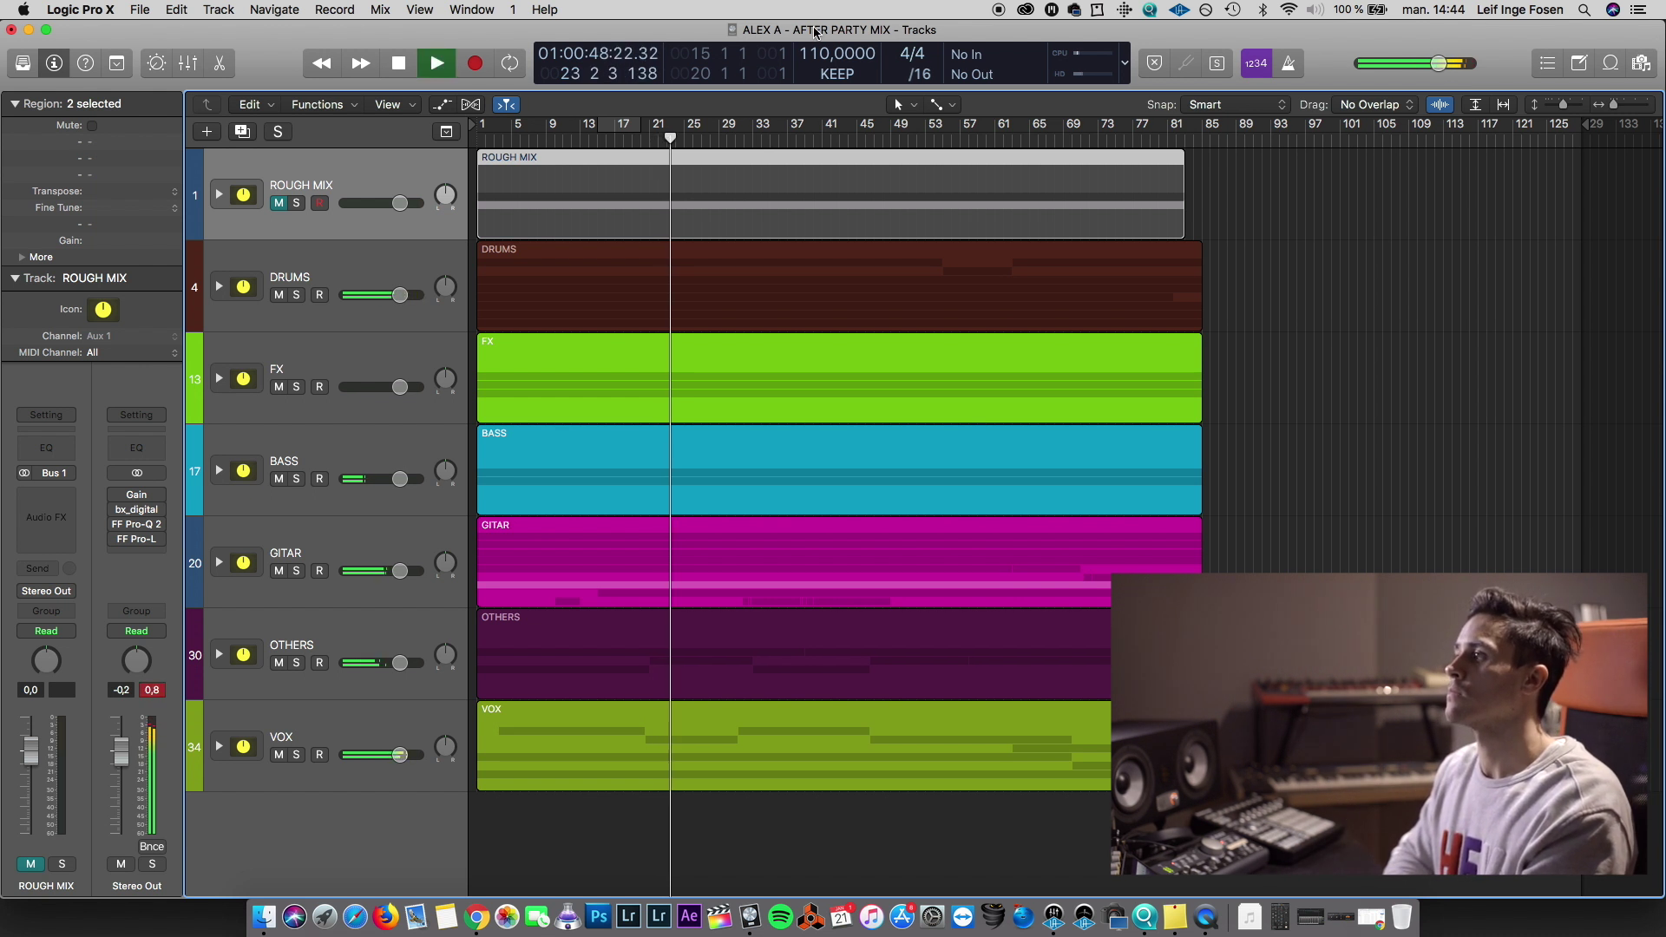
Expand the VOX stack and select its second Lead Vox track
click(346, 273)
key(Up)
key(Down)
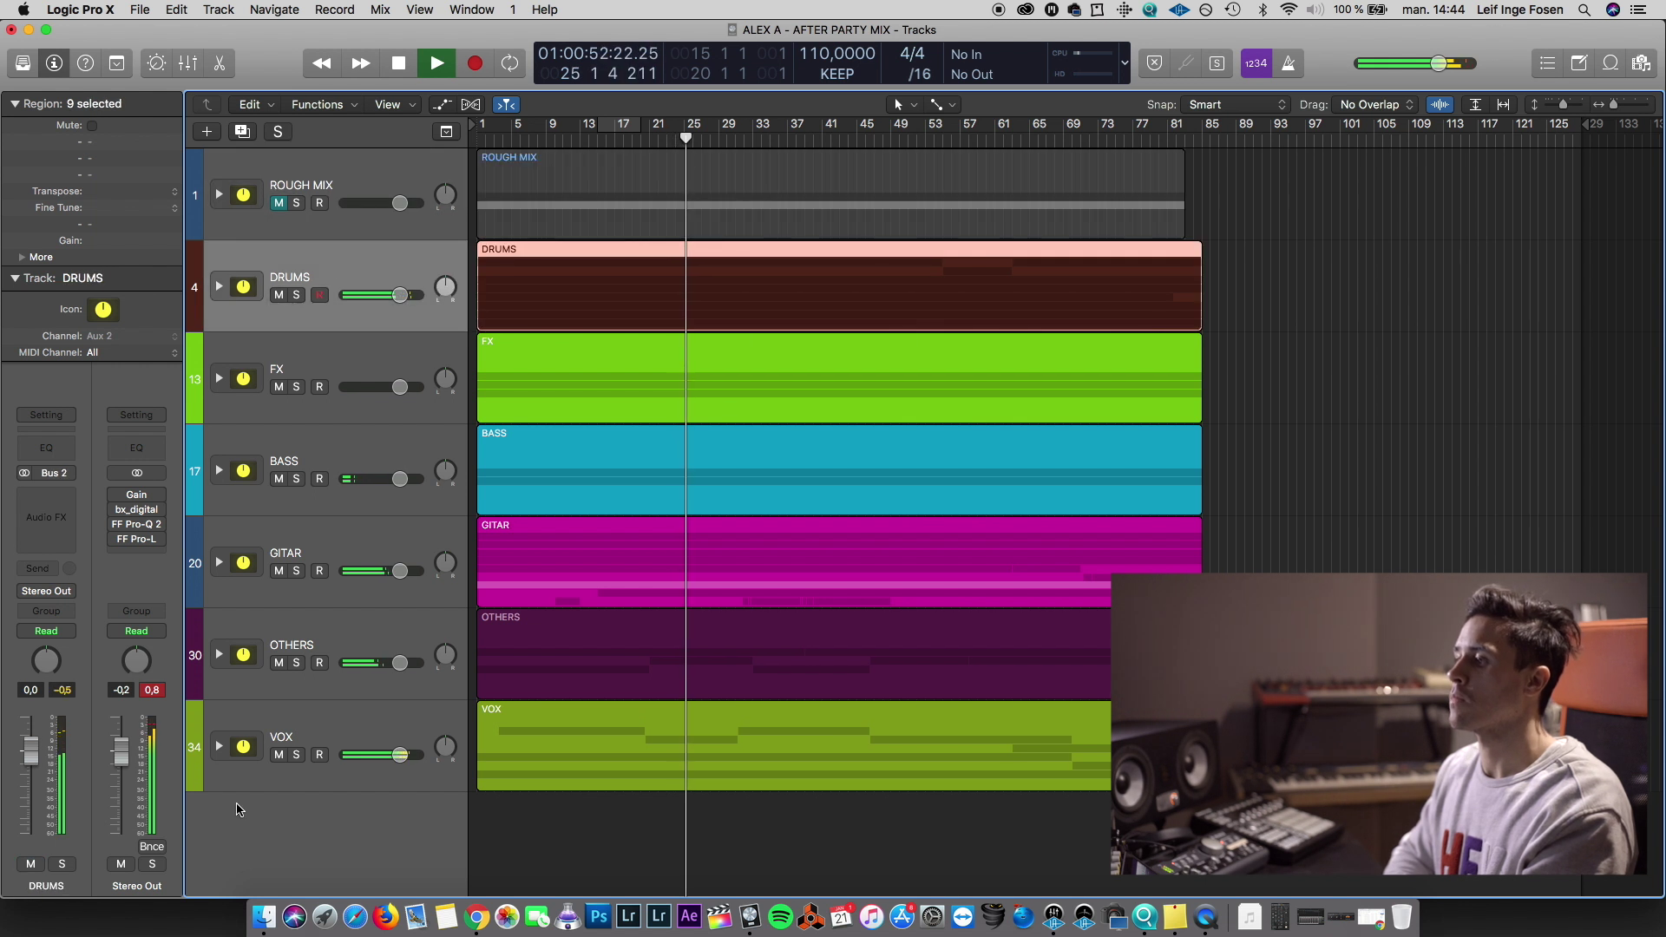
click(219, 746)
scroll(344, 760, down, 3)
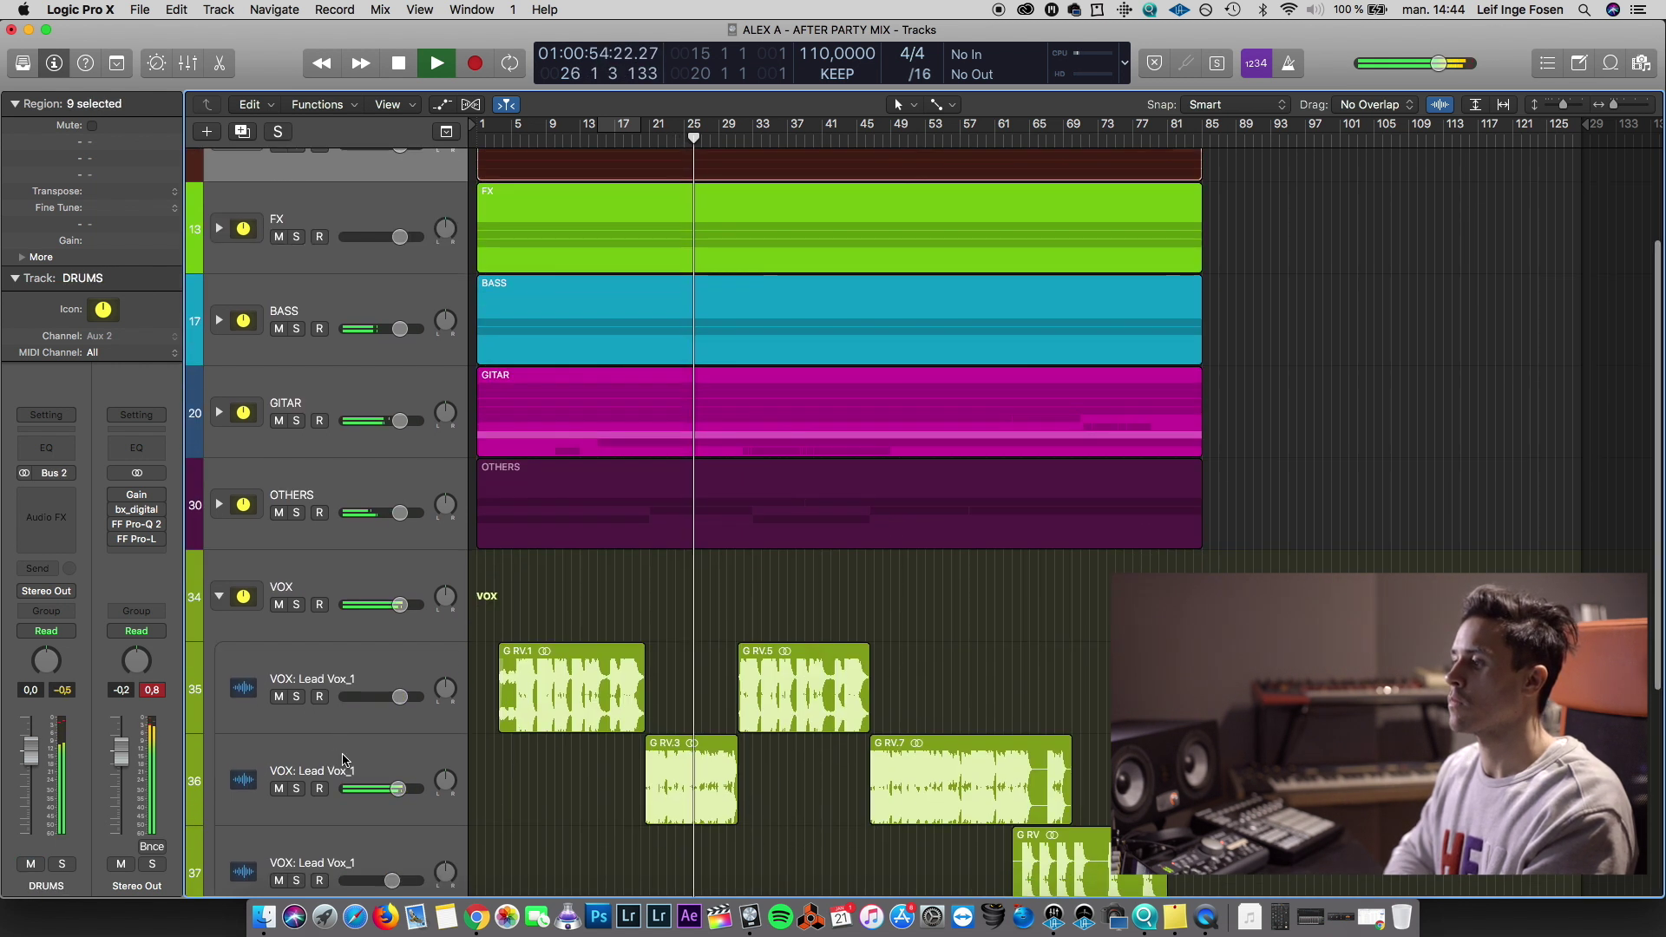
scroll(343, 755, down, 1)
key(space)
click(339, 738)
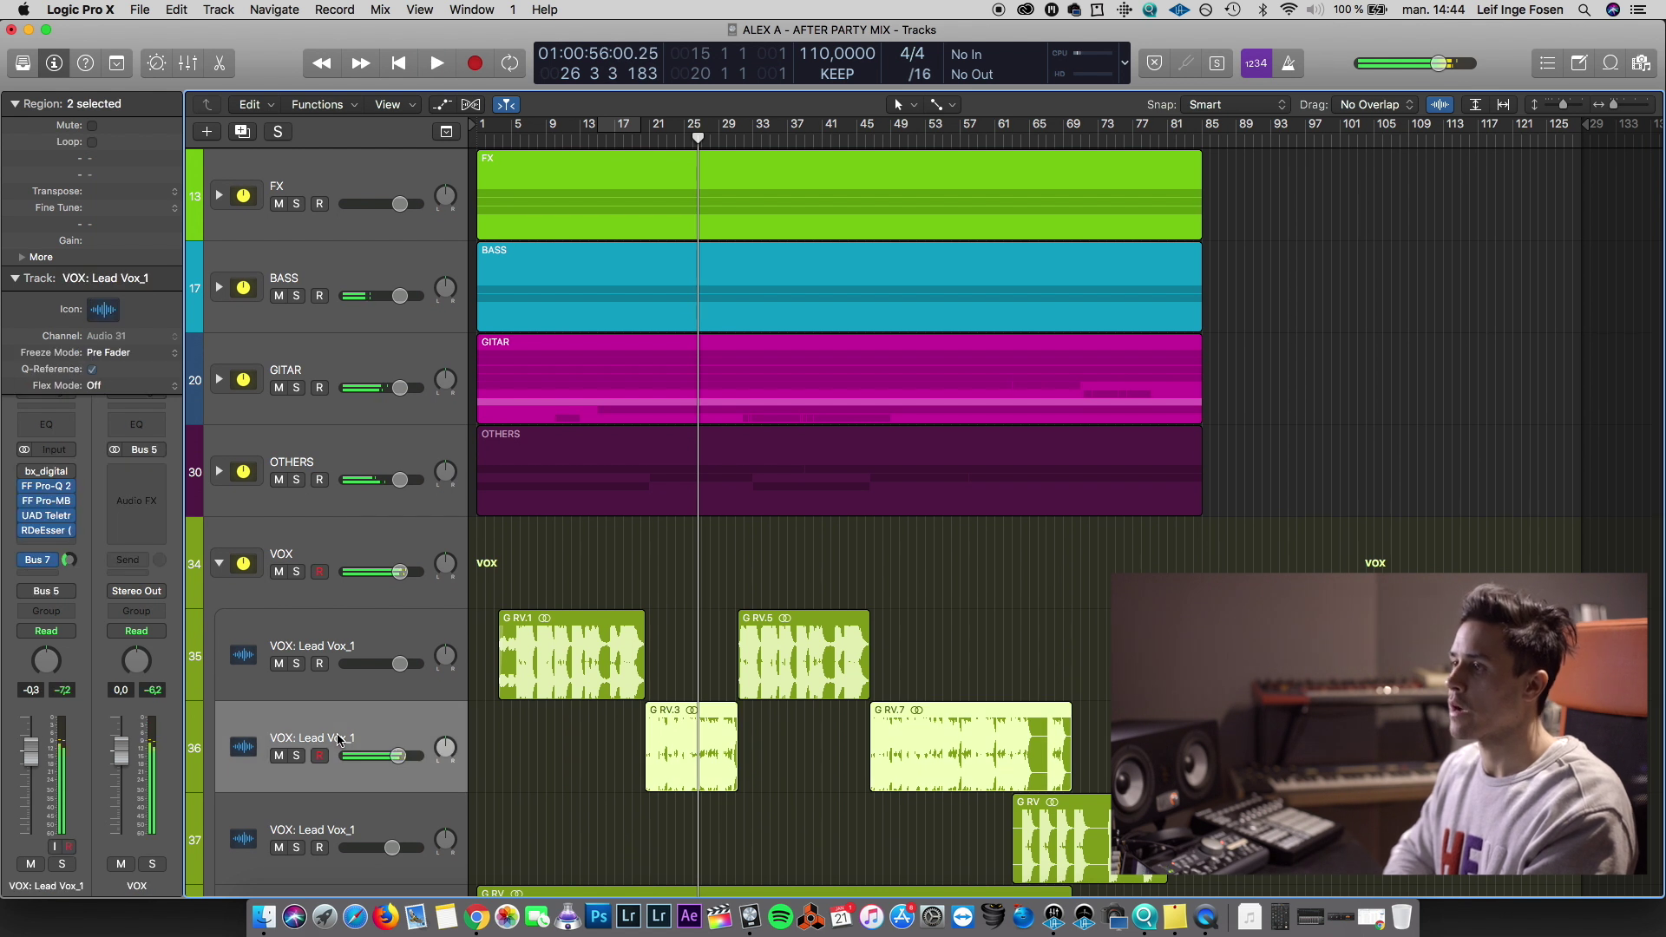
Check the bx_digital V2 settings on the second Lead Vox track, close the plug-in, and replay the vocals from around bar 20
click(47, 472)
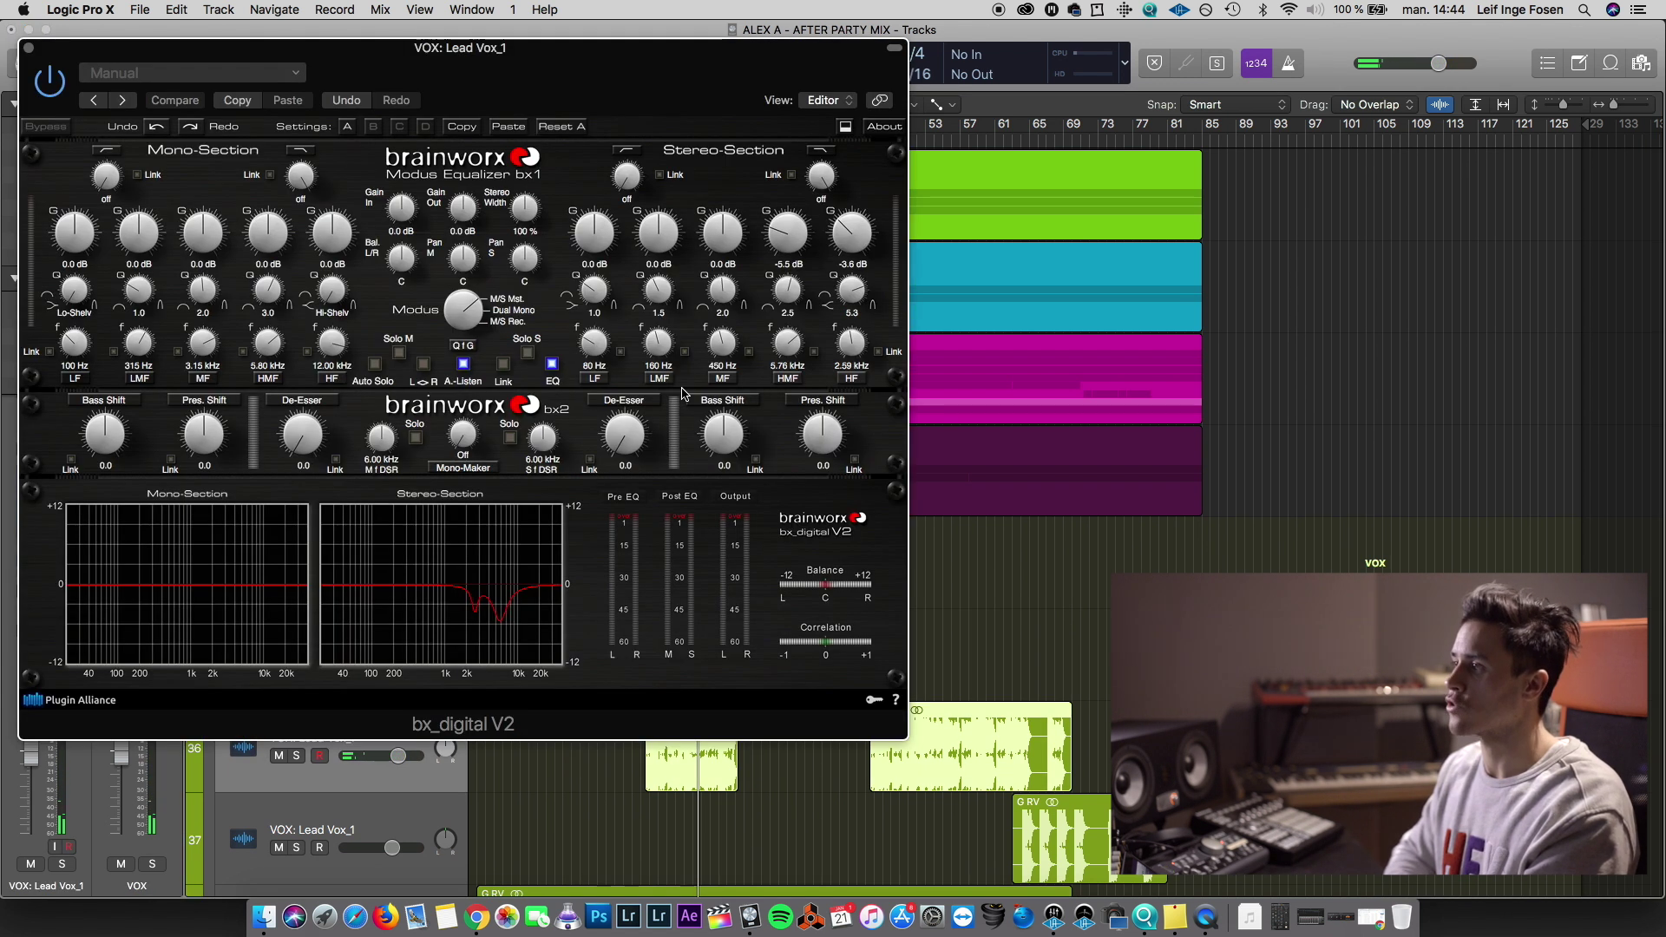
click(28, 50)
drag(695, 137, 649, 138)
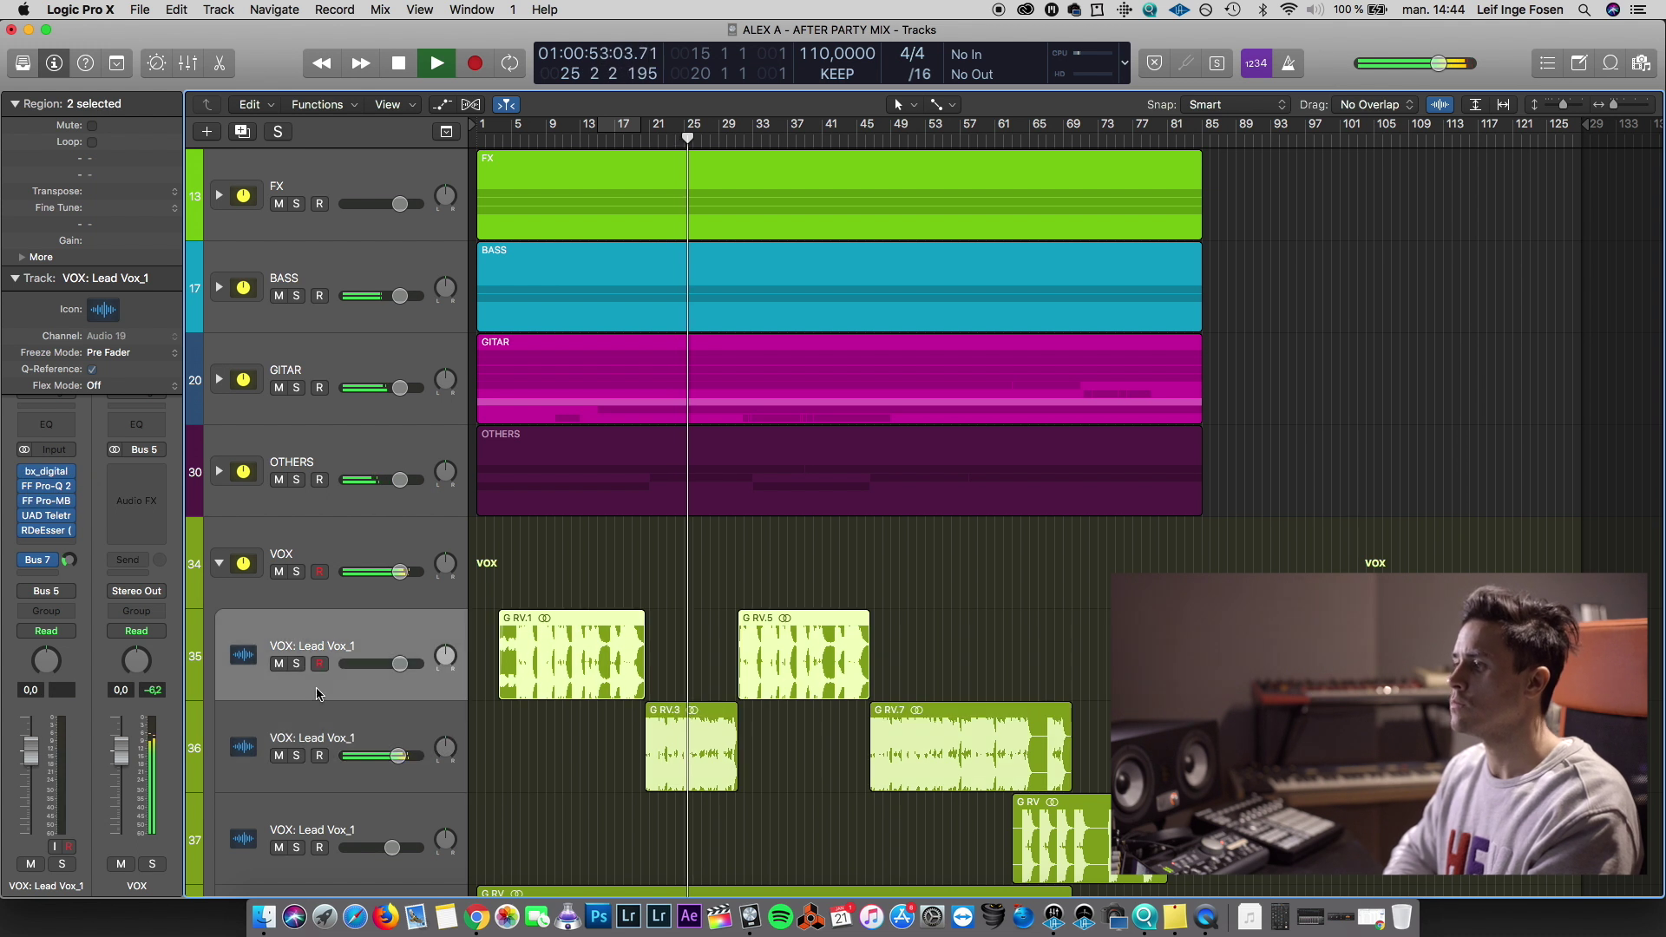
click(329, 635)
click(330, 550)
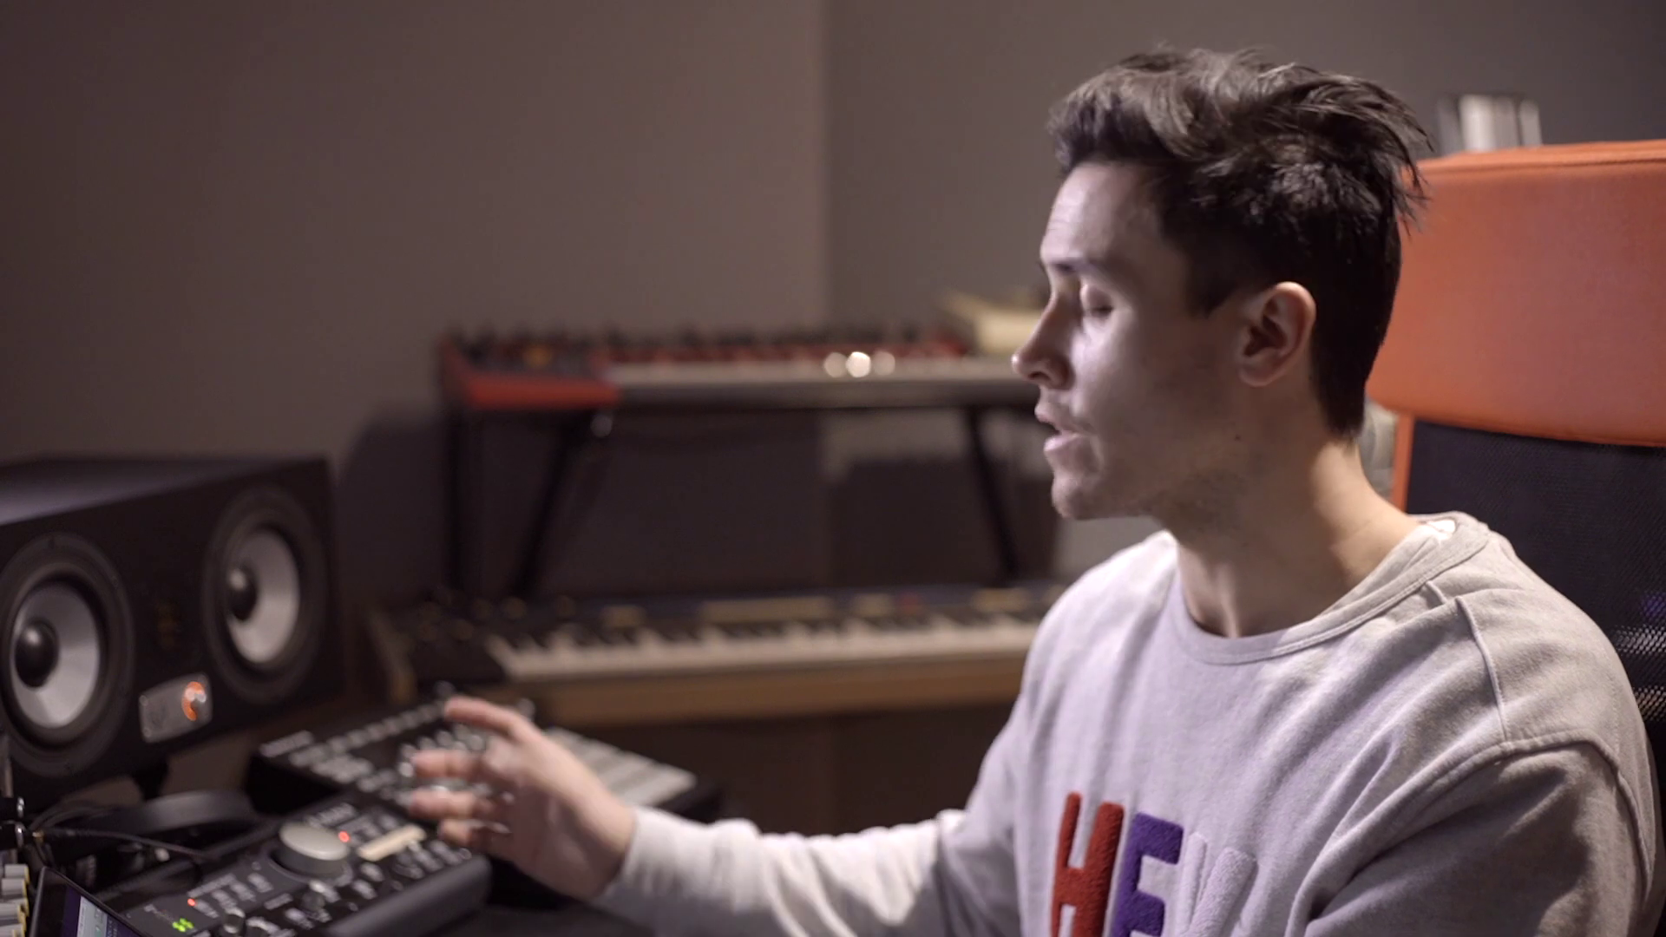